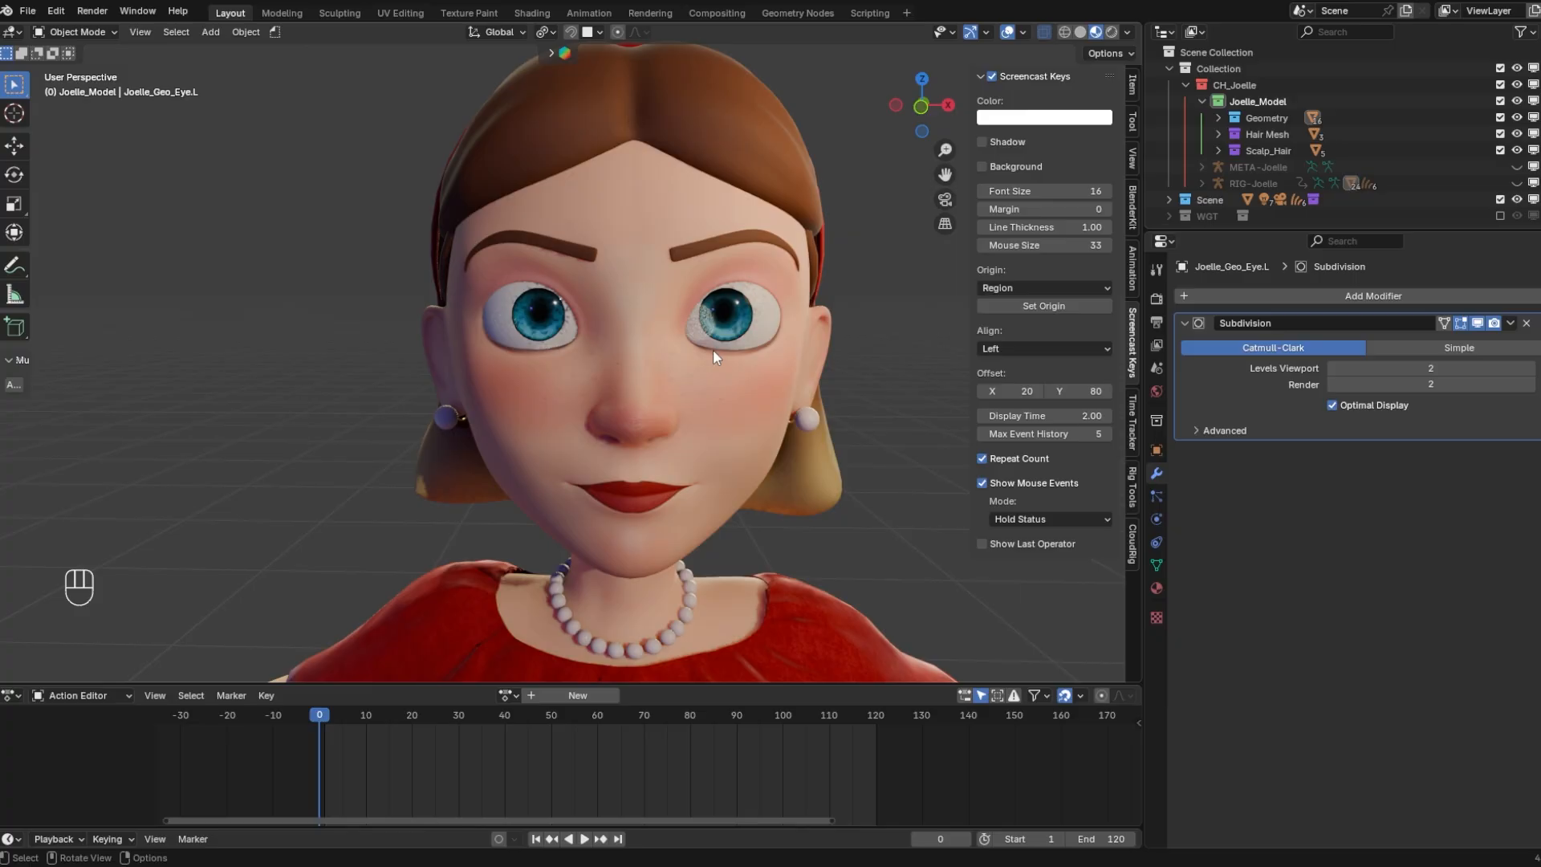
Select the character's eyelids mesh and hide it to expose the eyeballs
middle_drag(713, 350, 662, 374)
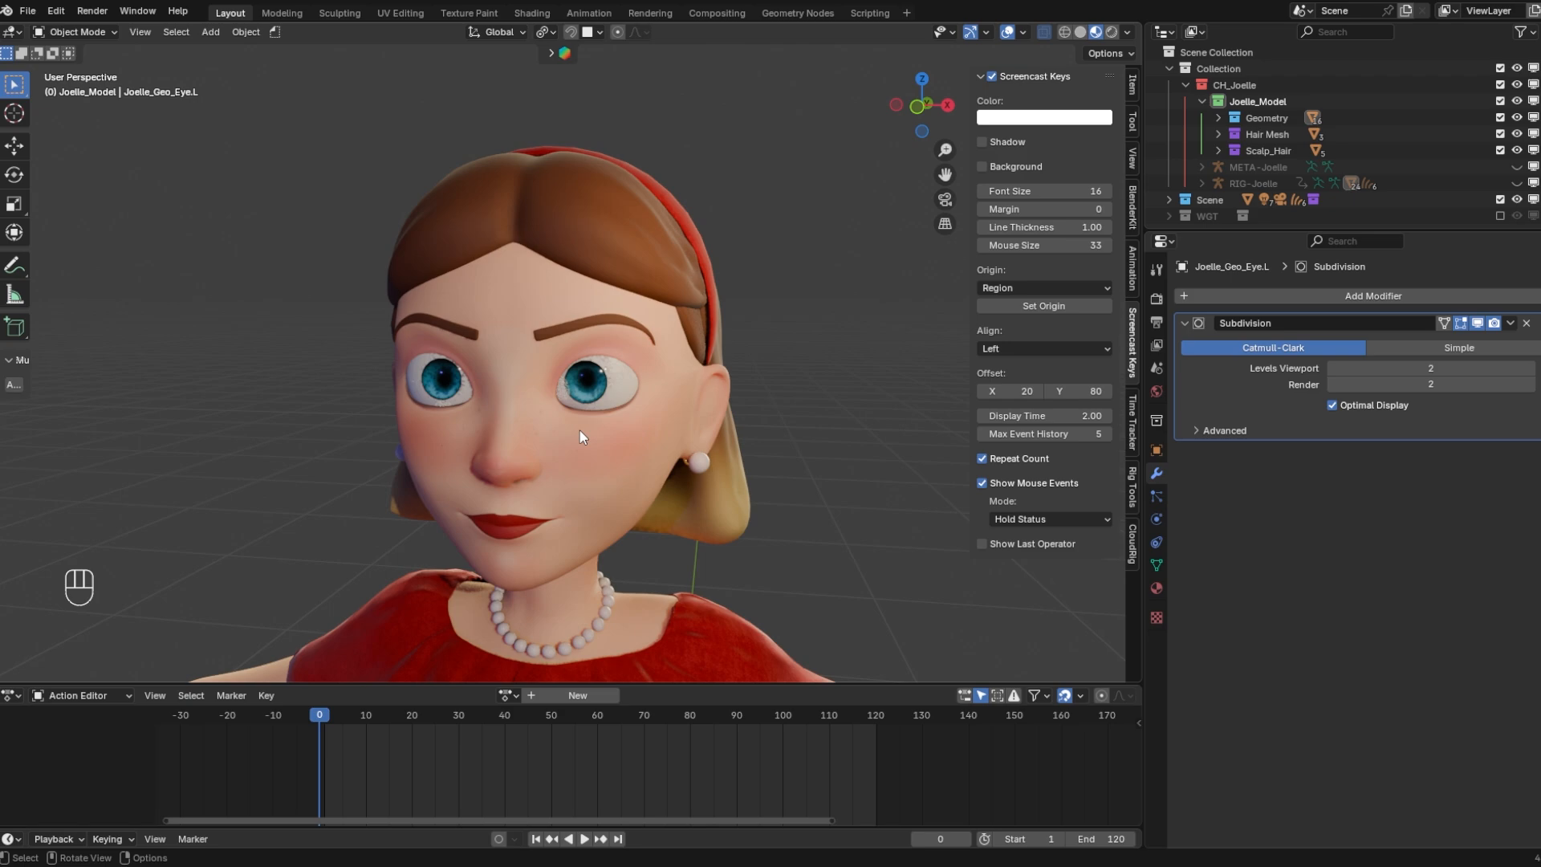
click(27, 12)
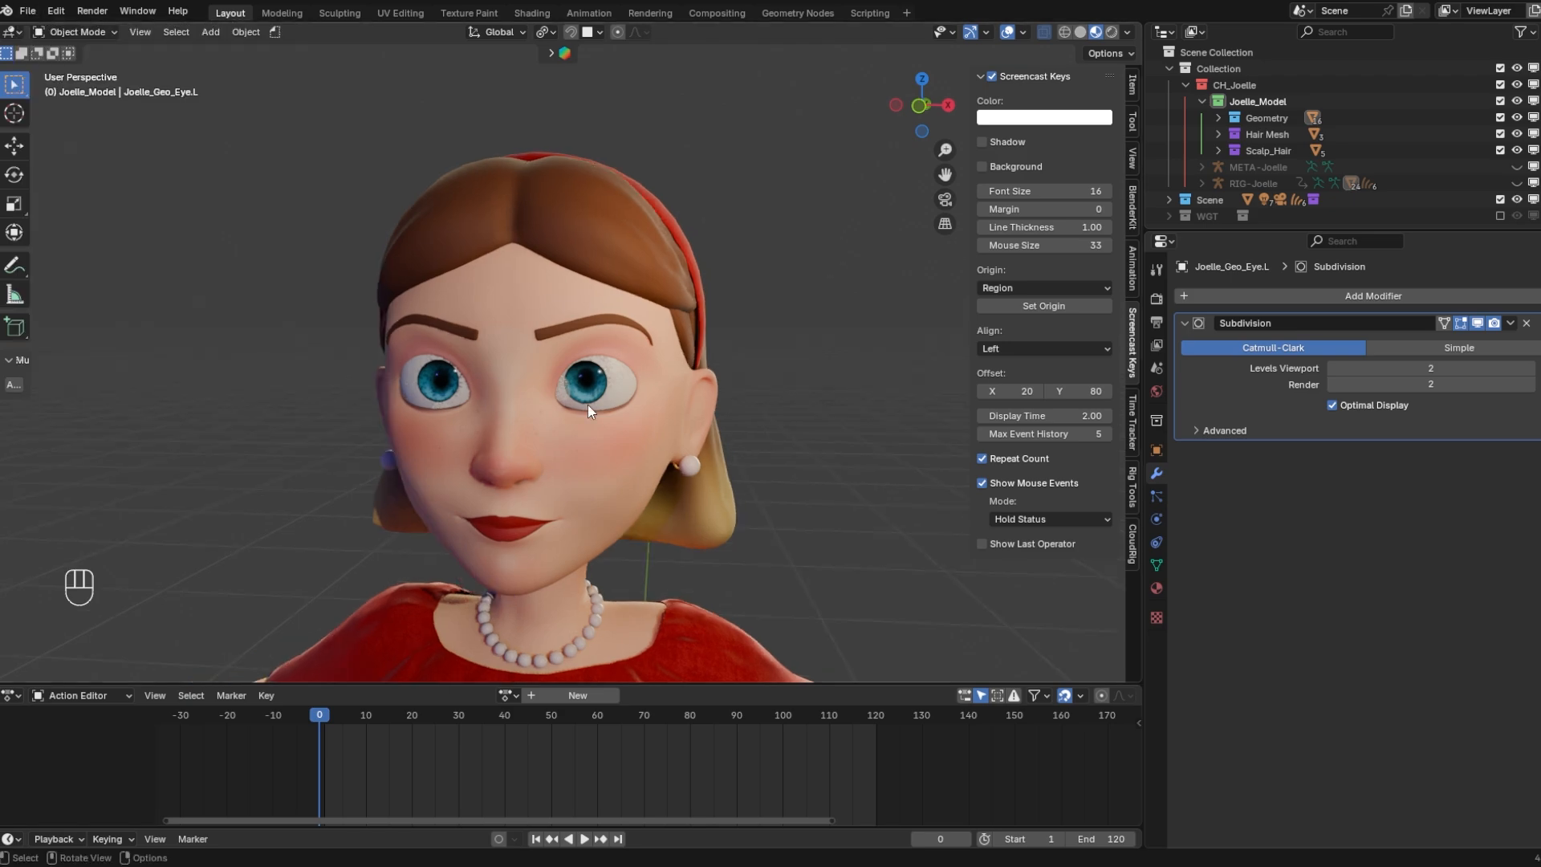
middle_drag(587, 405, 629, 380)
scroll(626, 362, up, 5)
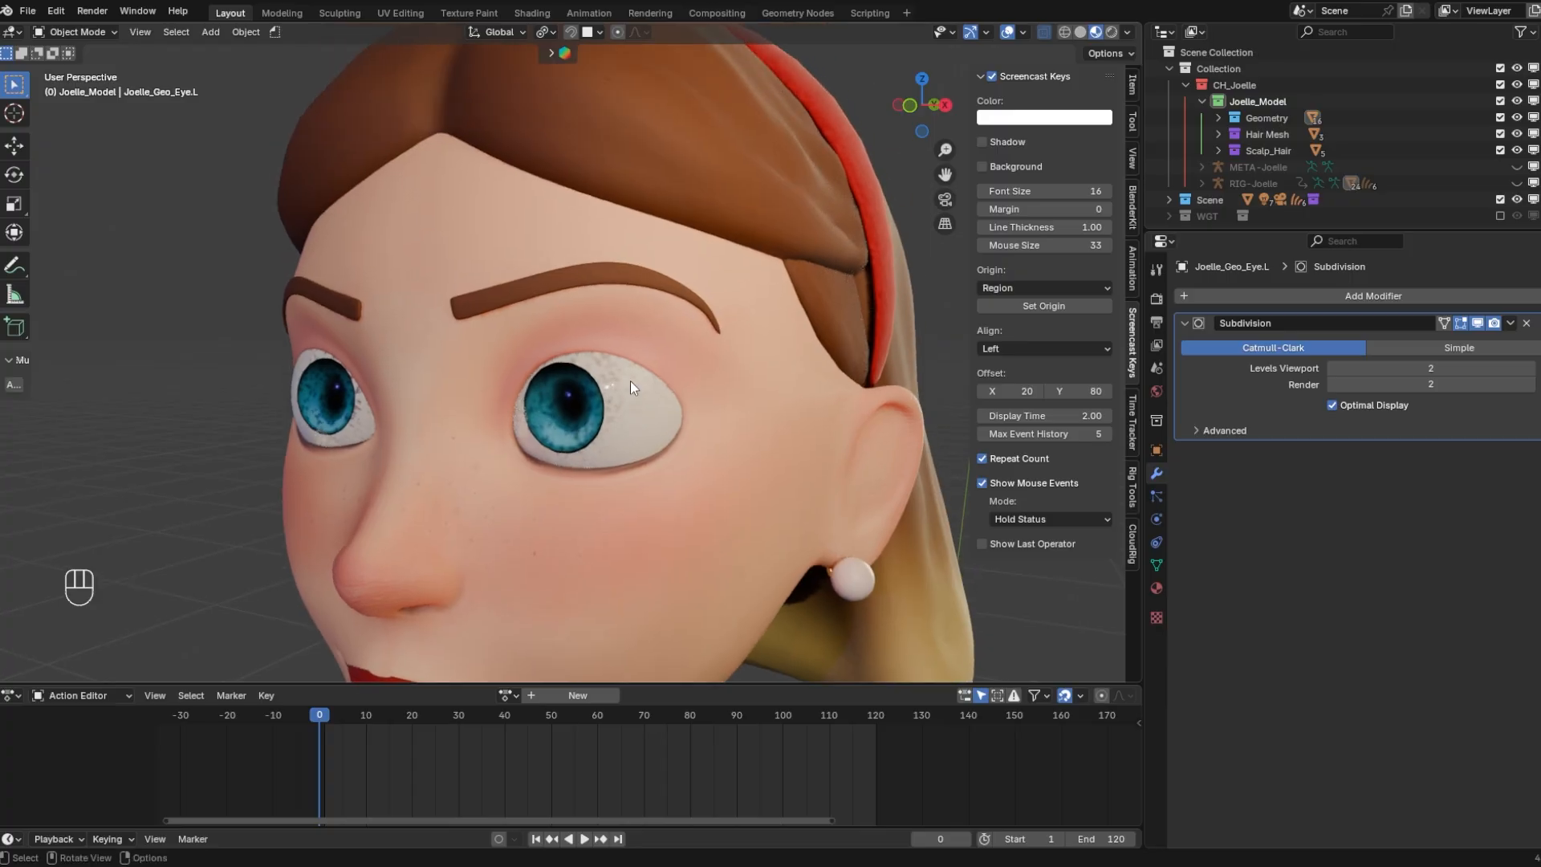
scroll(629, 380, up, 4)
shift+middle_drag(706, 482, 740, 307)
scroll(707, 386, down, 5)
click(667, 455)
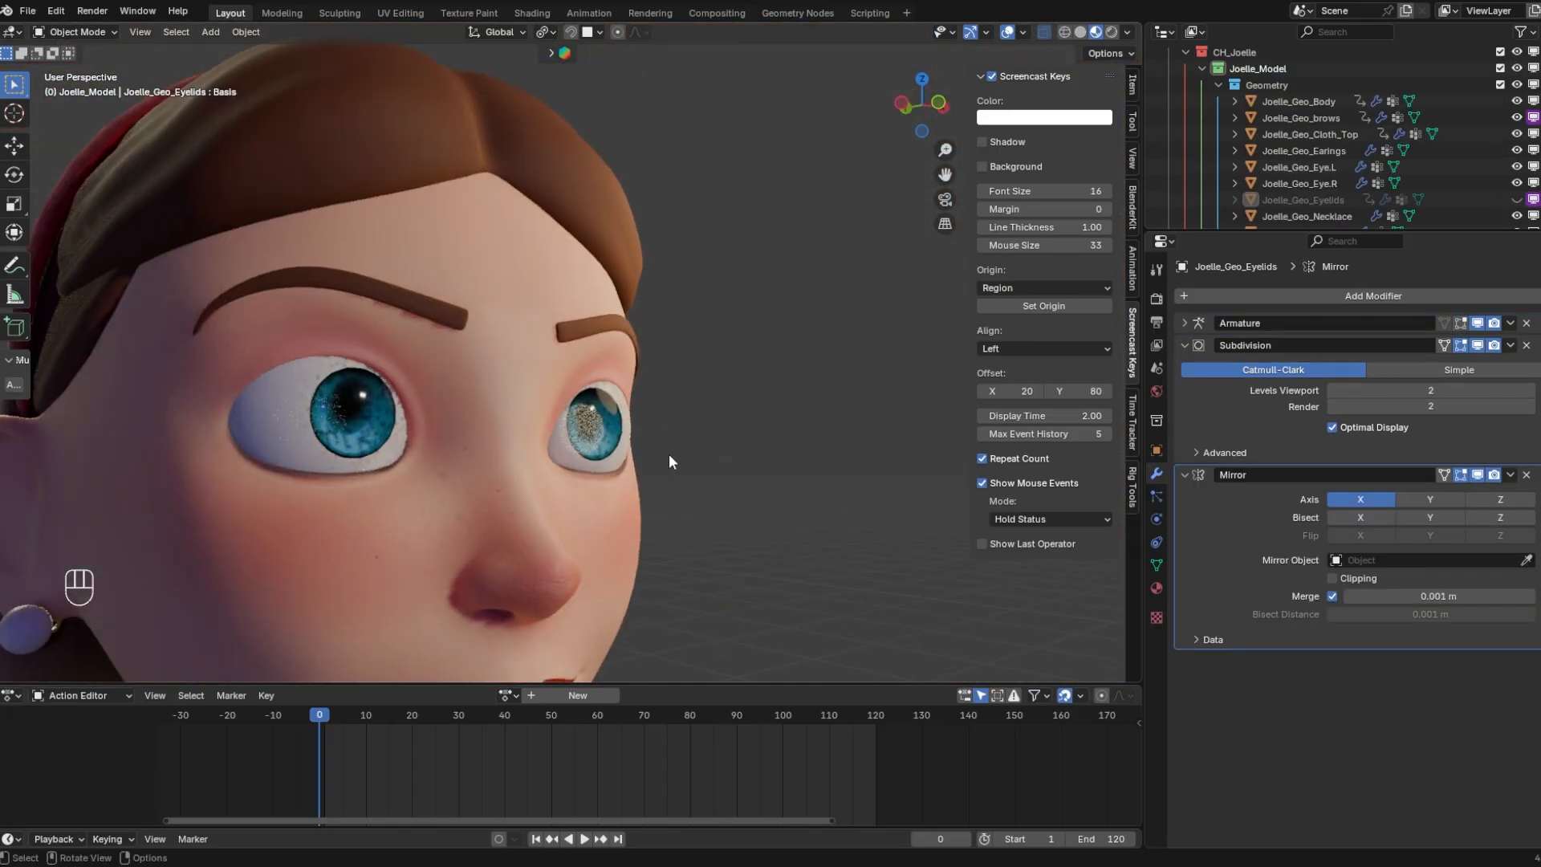
Show the hidden eyelids mesh briefly to inspect it around the eyes, and hide it again
middle_drag(668, 454, 483, 320)
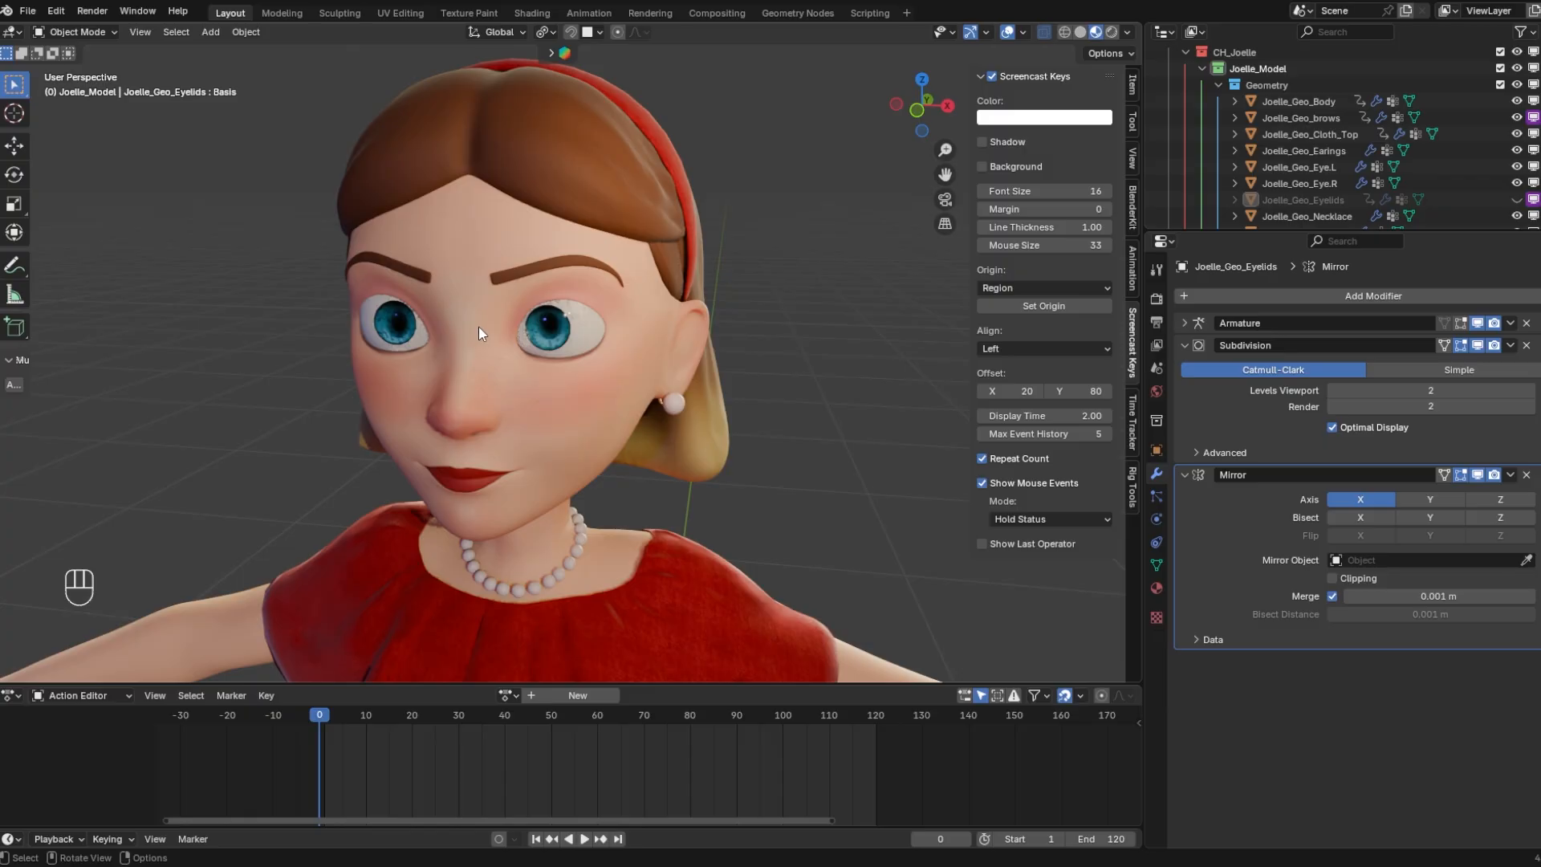
middle_drag(486, 325, 657, 194)
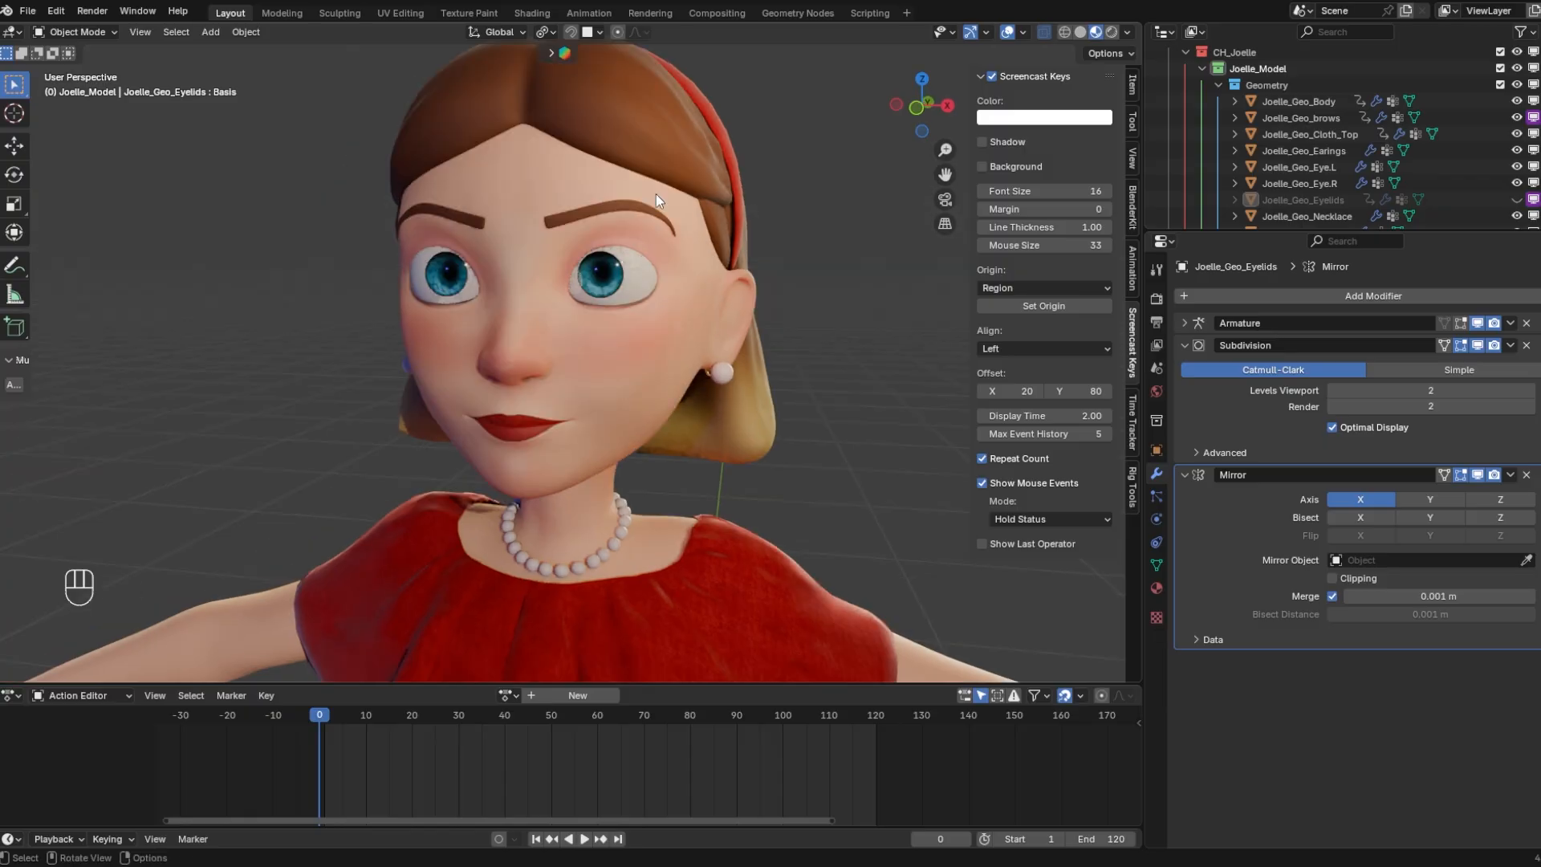
click(1517, 201)
middle_drag(598, 281, 668, 337)
scroll(668, 337, up, 3)
middle_drag(668, 338, 518, 576)
click(1516, 200)
Select the character's body mesh and circle the iris of her left eye with the Annotate tool
click(747, 268)
middle_drag(606, 449, 555, 425)
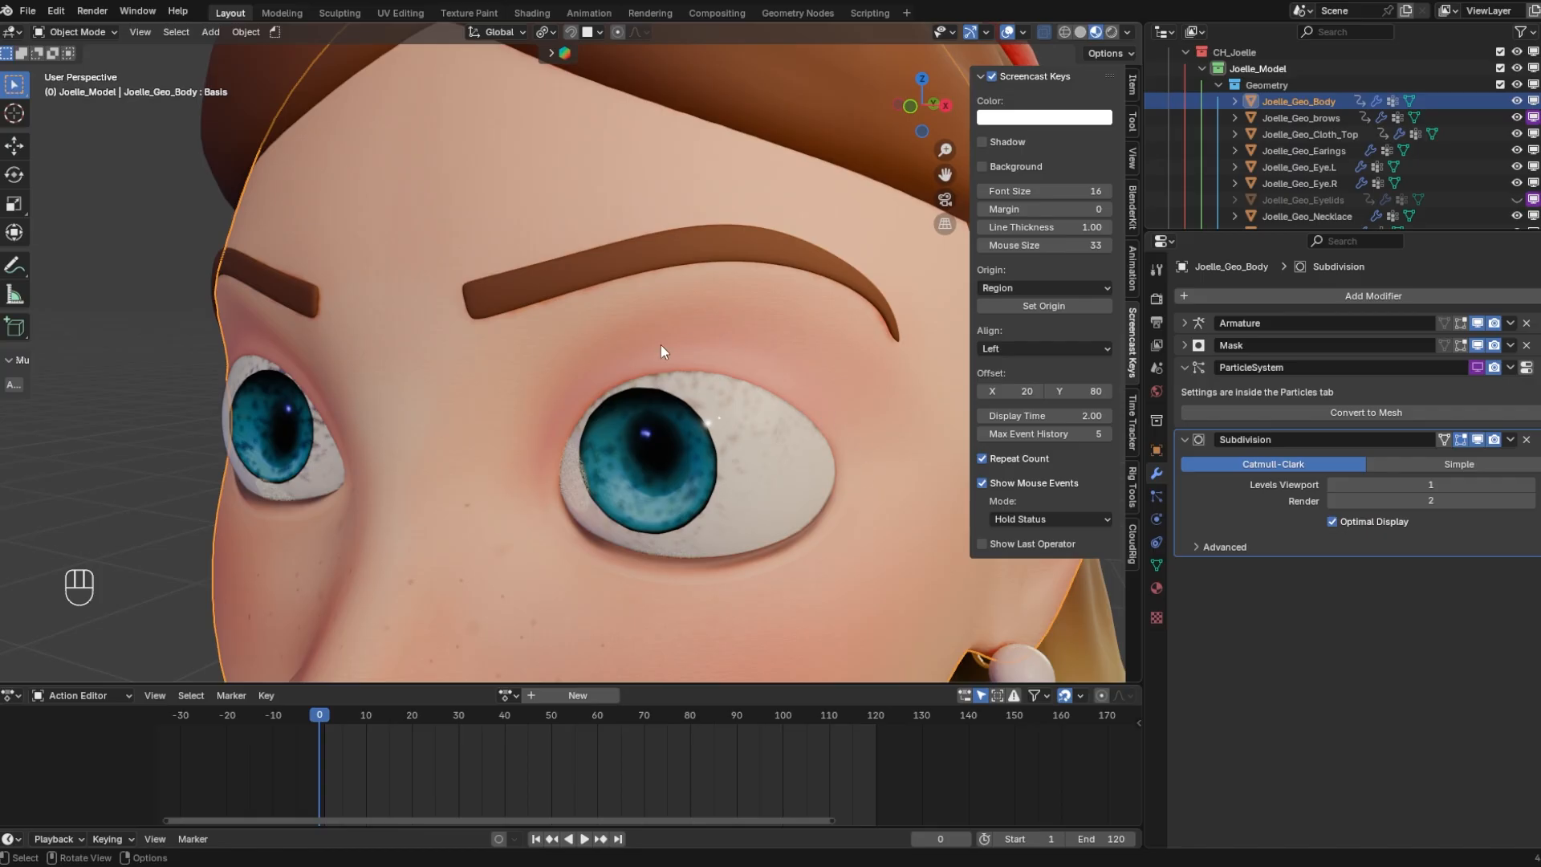
middle_drag(782, 408, 548, 506)
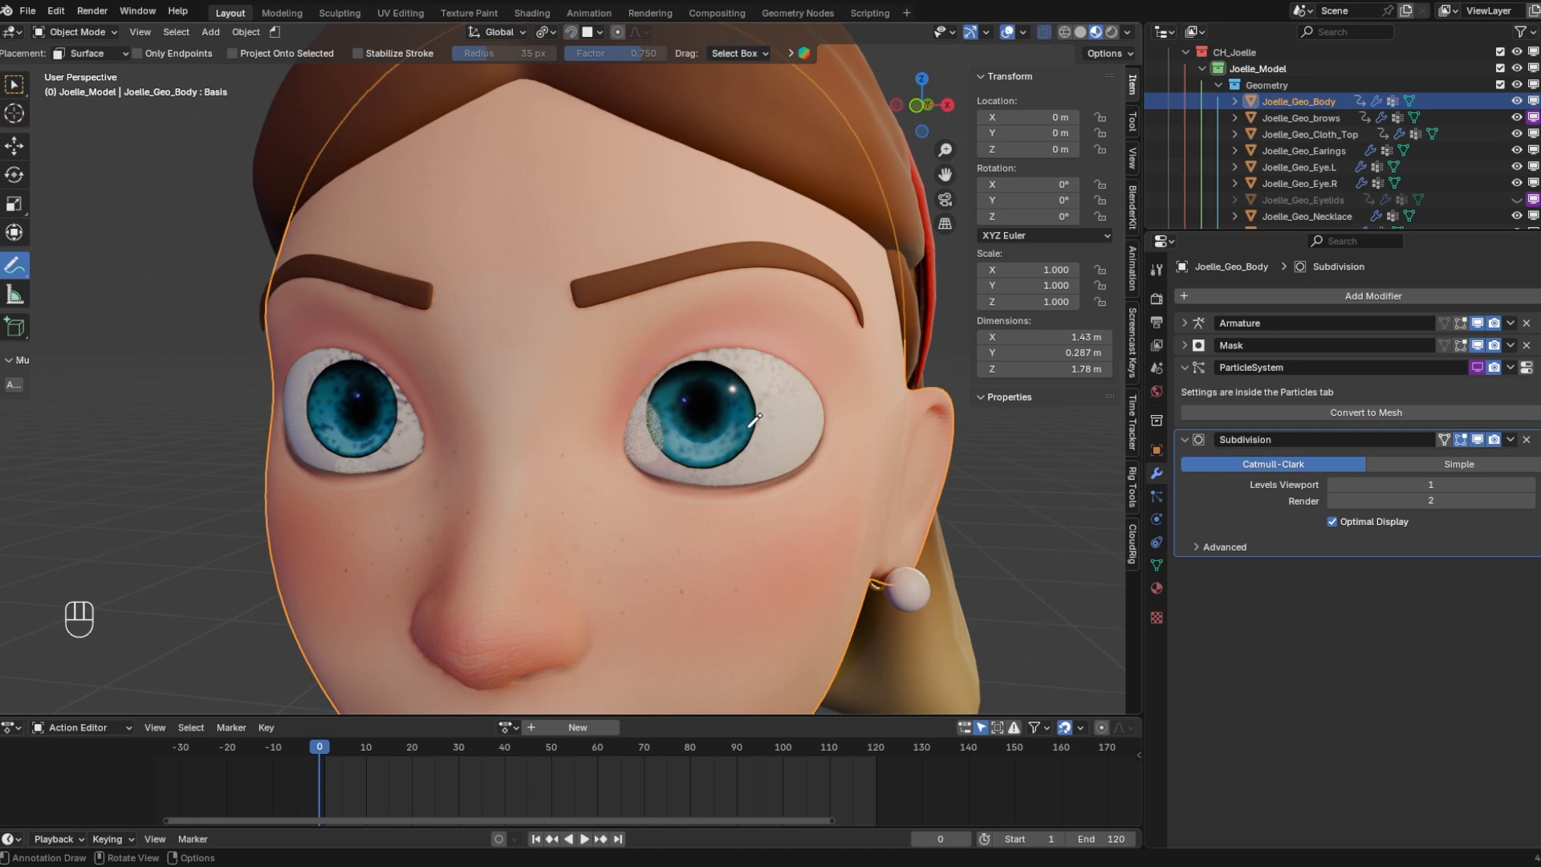
scroll(760, 426, up, 3)
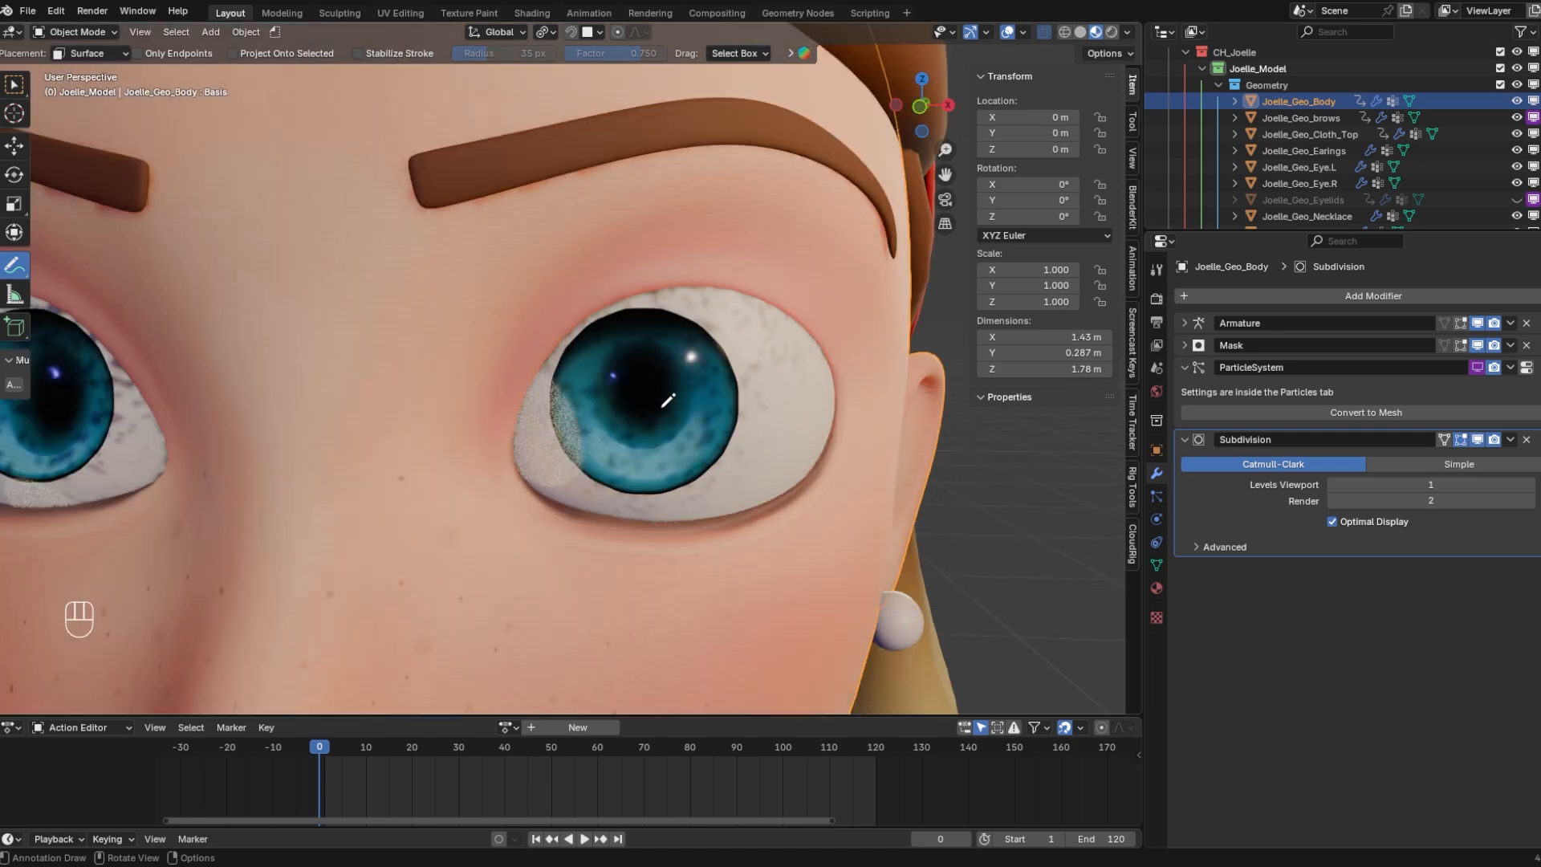
mouse_move(684, 339)
mouse_down()
mouse_move(636, 334)
mouse_move(683, 483)
mouse_move(731, 325)
mouse_move(642, 329)
mouse_up()
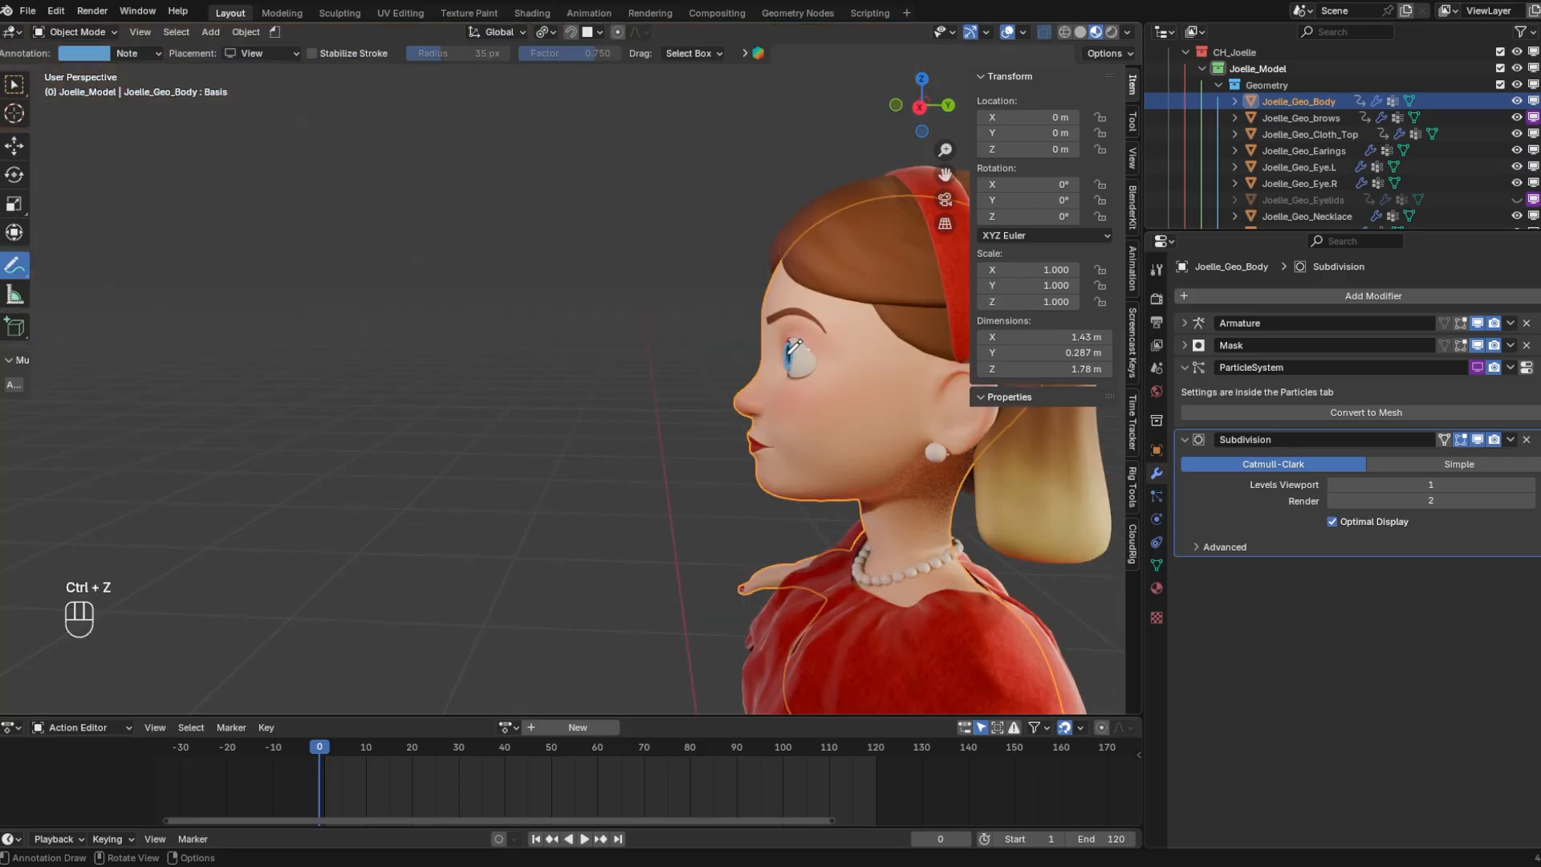
Annotate a line running forward from the eye to a target shape in front of the face, in side view
drag(786, 356, 362, 352)
mouse_move(358, 299)
mouse_down()
mouse_move(303, 385)
mouse_move(365, 311)
mouse_move(329, 359)
mouse_up()
drag(373, 340, 363, 353)
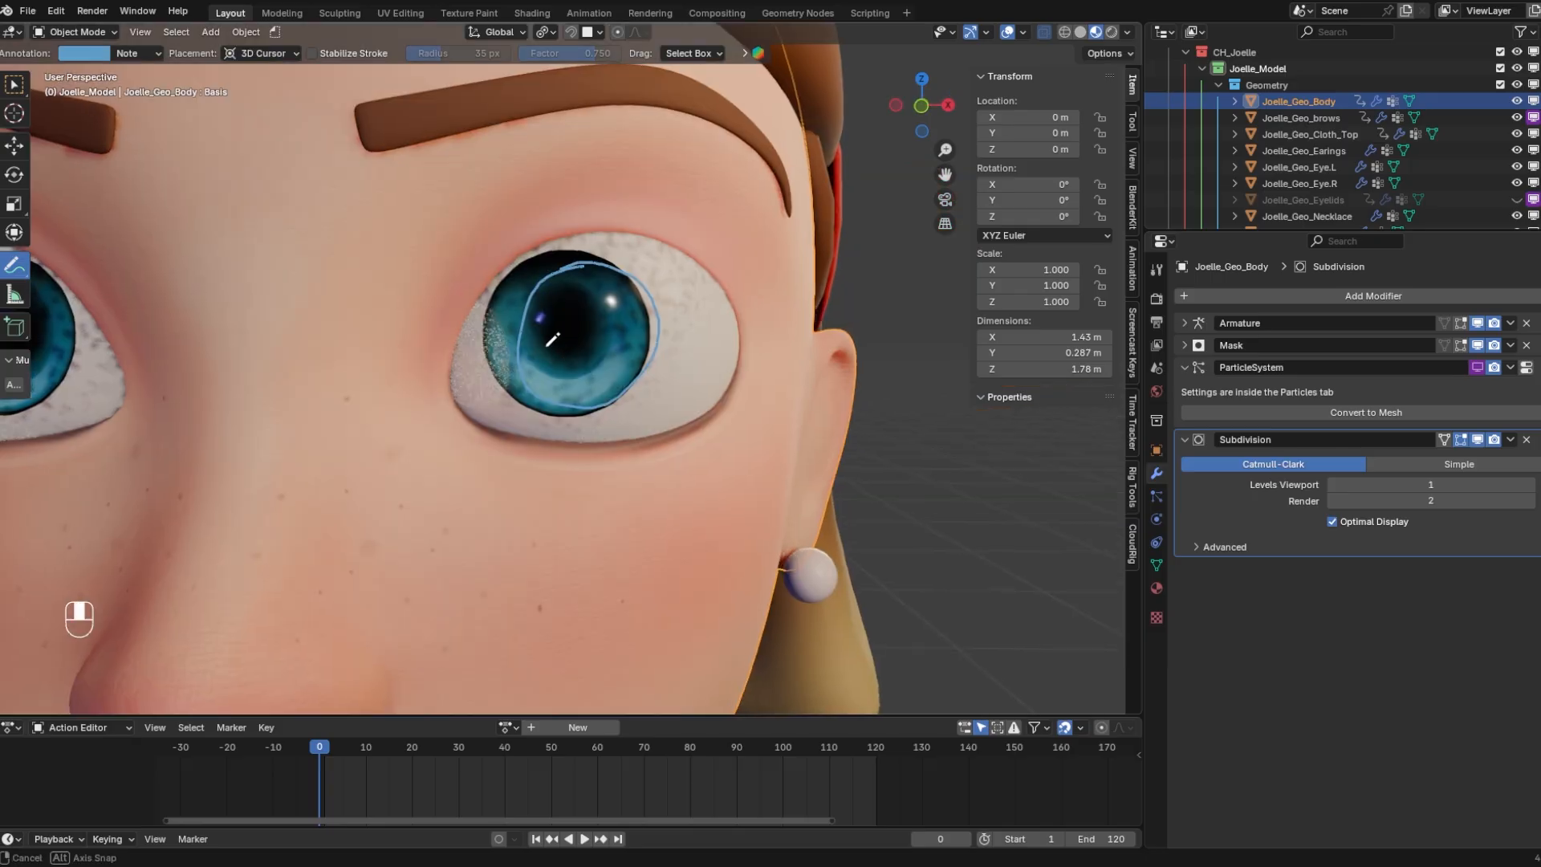
Annotate small circles around the left eye's rim and flat bars at its upper and lower lids, using 3D Cursor placement
mouse_move(566, 320)
mouse_down()
mouse_move(511, 413)
mouse_move(449, 440)
mouse_move(470, 398)
mouse_up()
mouse_move(487, 330)
mouse_down()
mouse_move(475, 339)
mouse_move(507, 333)
mouse_up()
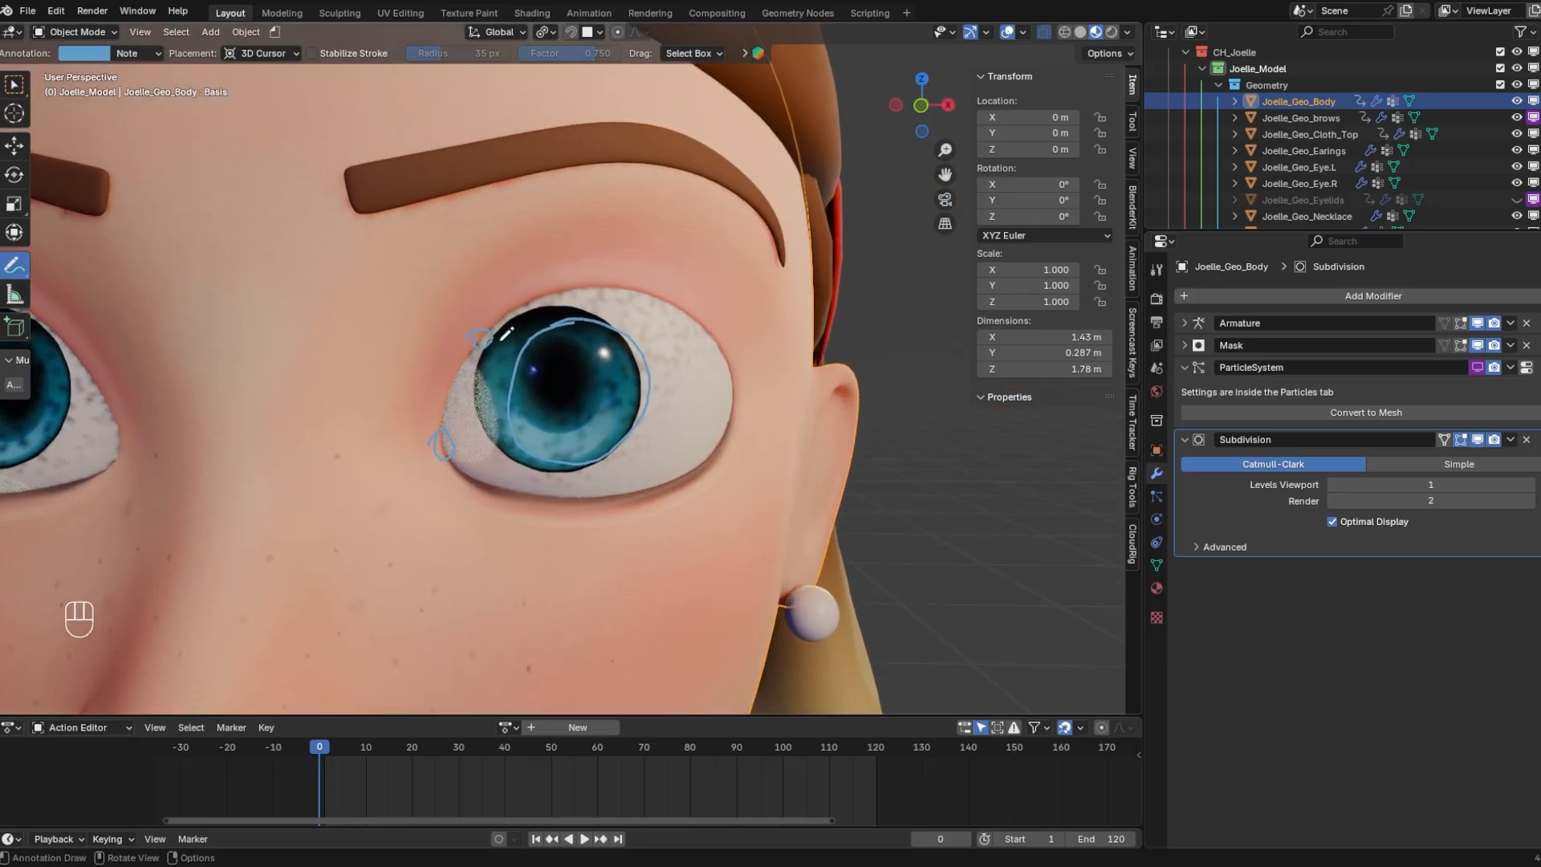
drag(591, 280, 598, 283)
drag(696, 311, 706, 315)
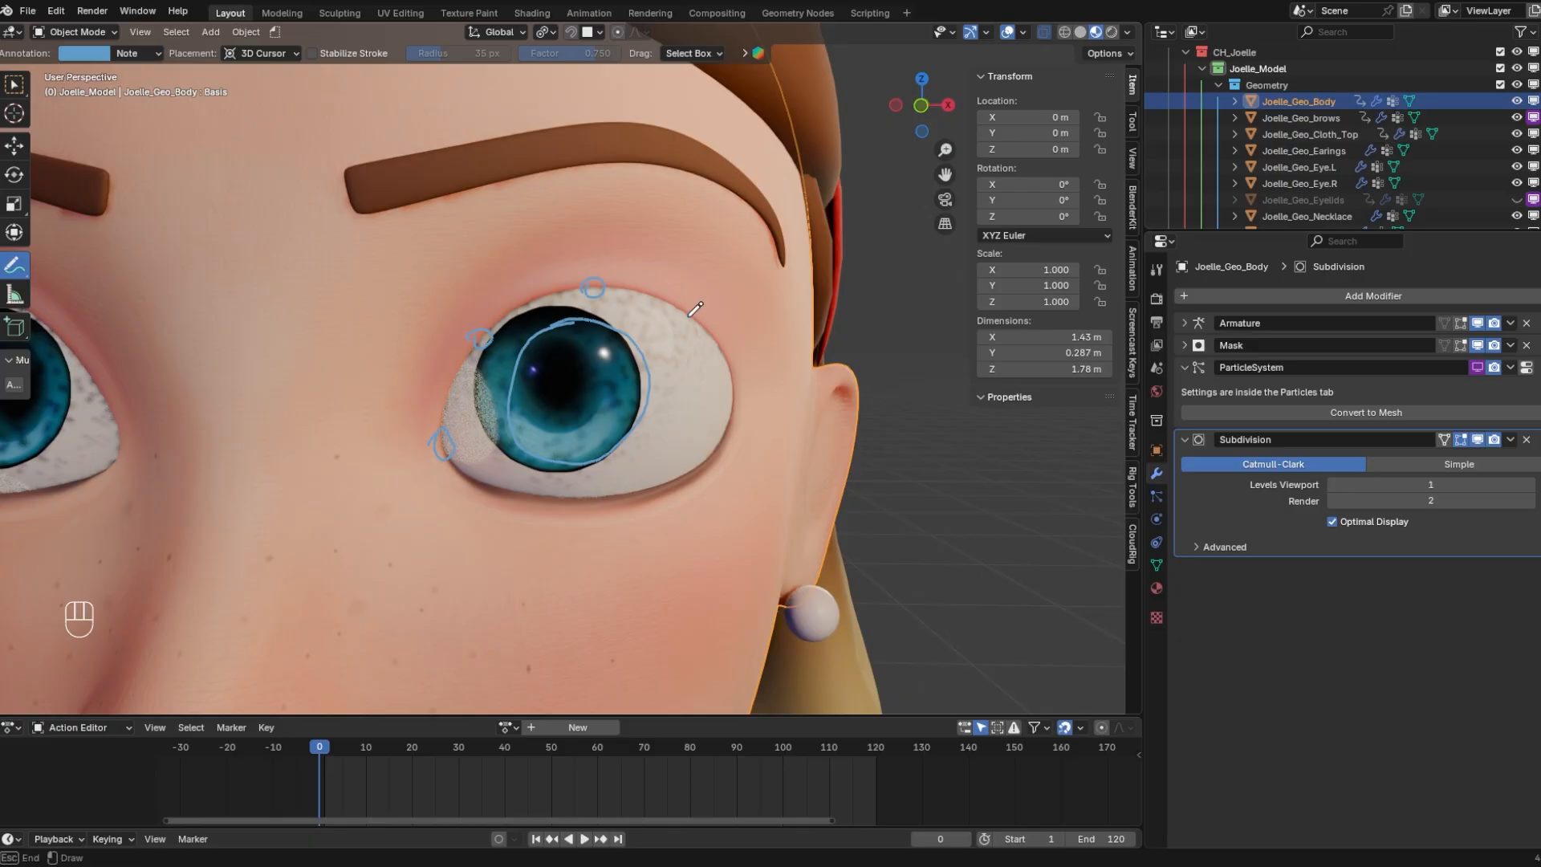
drag(730, 403, 733, 412)
drag(733, 412, 728, 413)
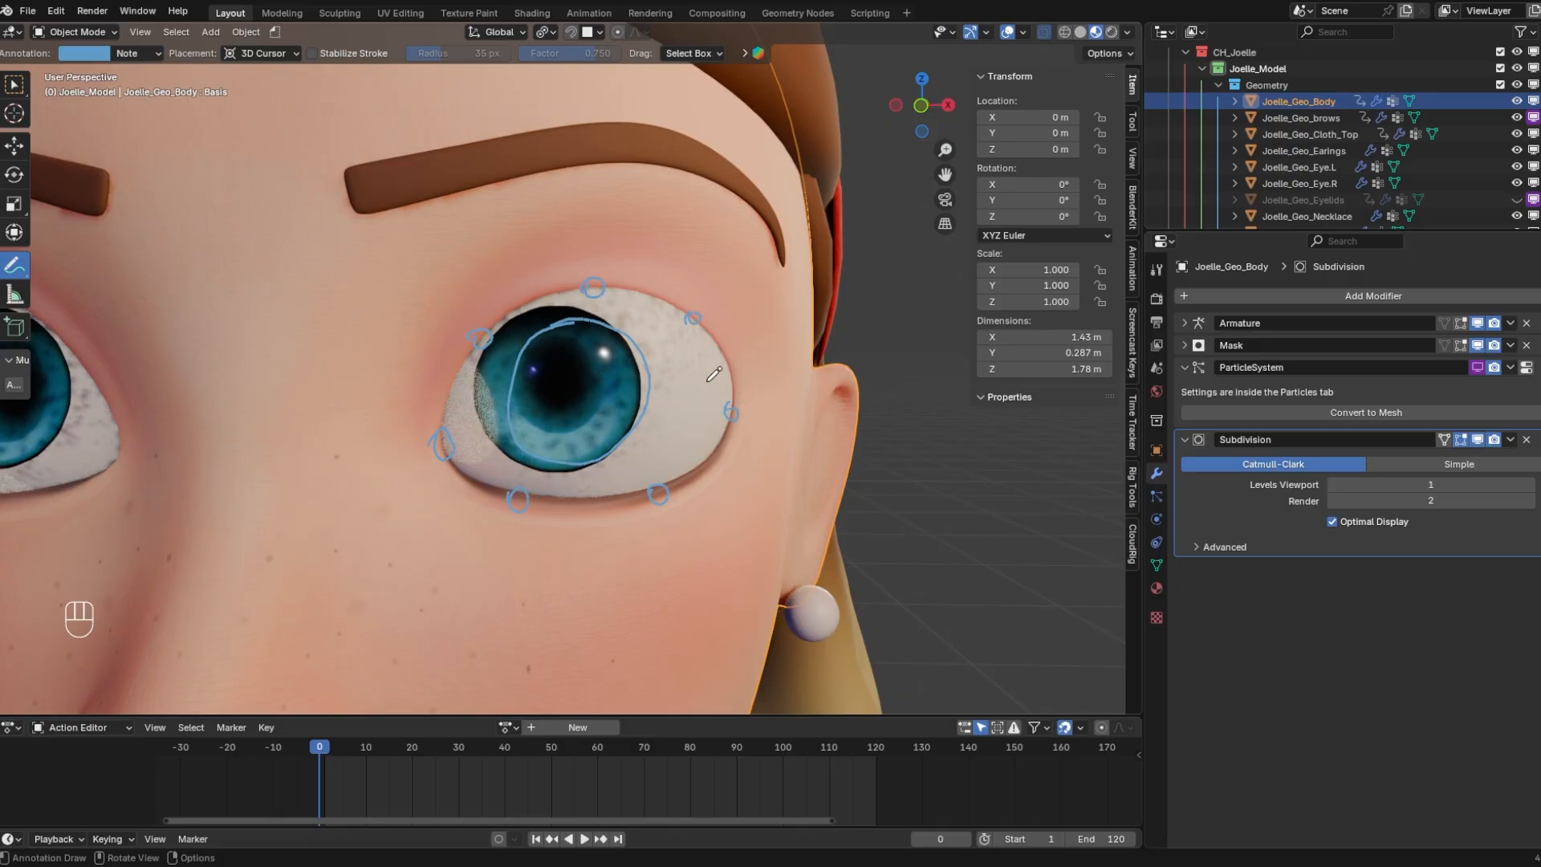
mouse_move(556, 286)
mouse_down()
mouse_move(653, 277)
mouse_move(552, 281)
mouse_up()
mouse_move(565, 485)
mouse_down()
mouse_move(652, 469)
mouse_move(558, 492)
mouse_up()
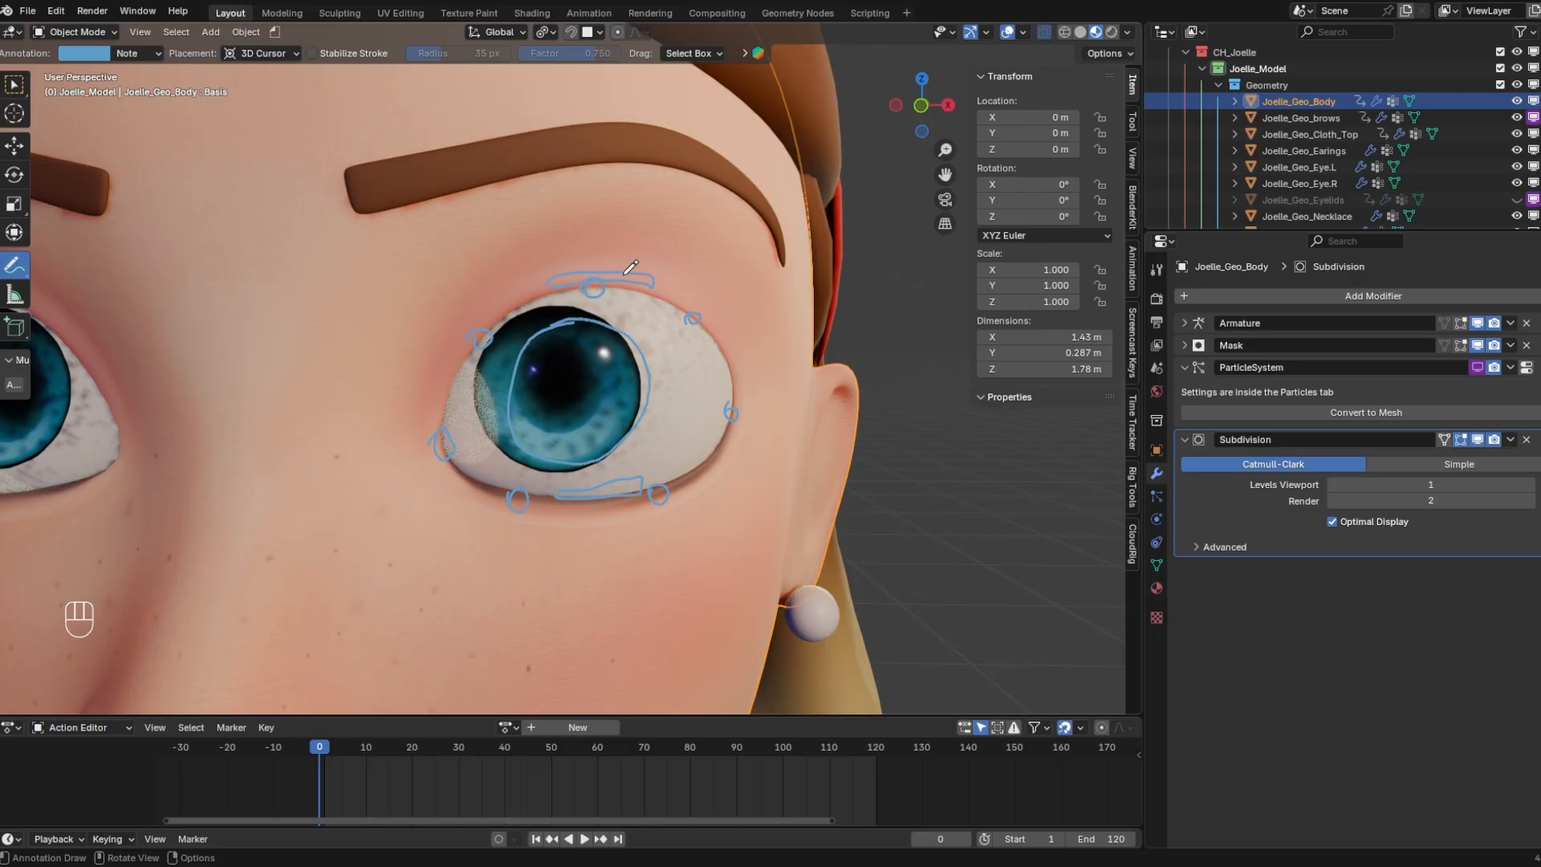
Sketch a vertical stroke from the upper lid bar to the lower lid bar and undo it
mouse_move(640, 282)
mouse_down()
mouse_move(654, 454)
mouse_move(642, 485)
mouse_up()
key(ctrl+z)
key(ctrl+z)
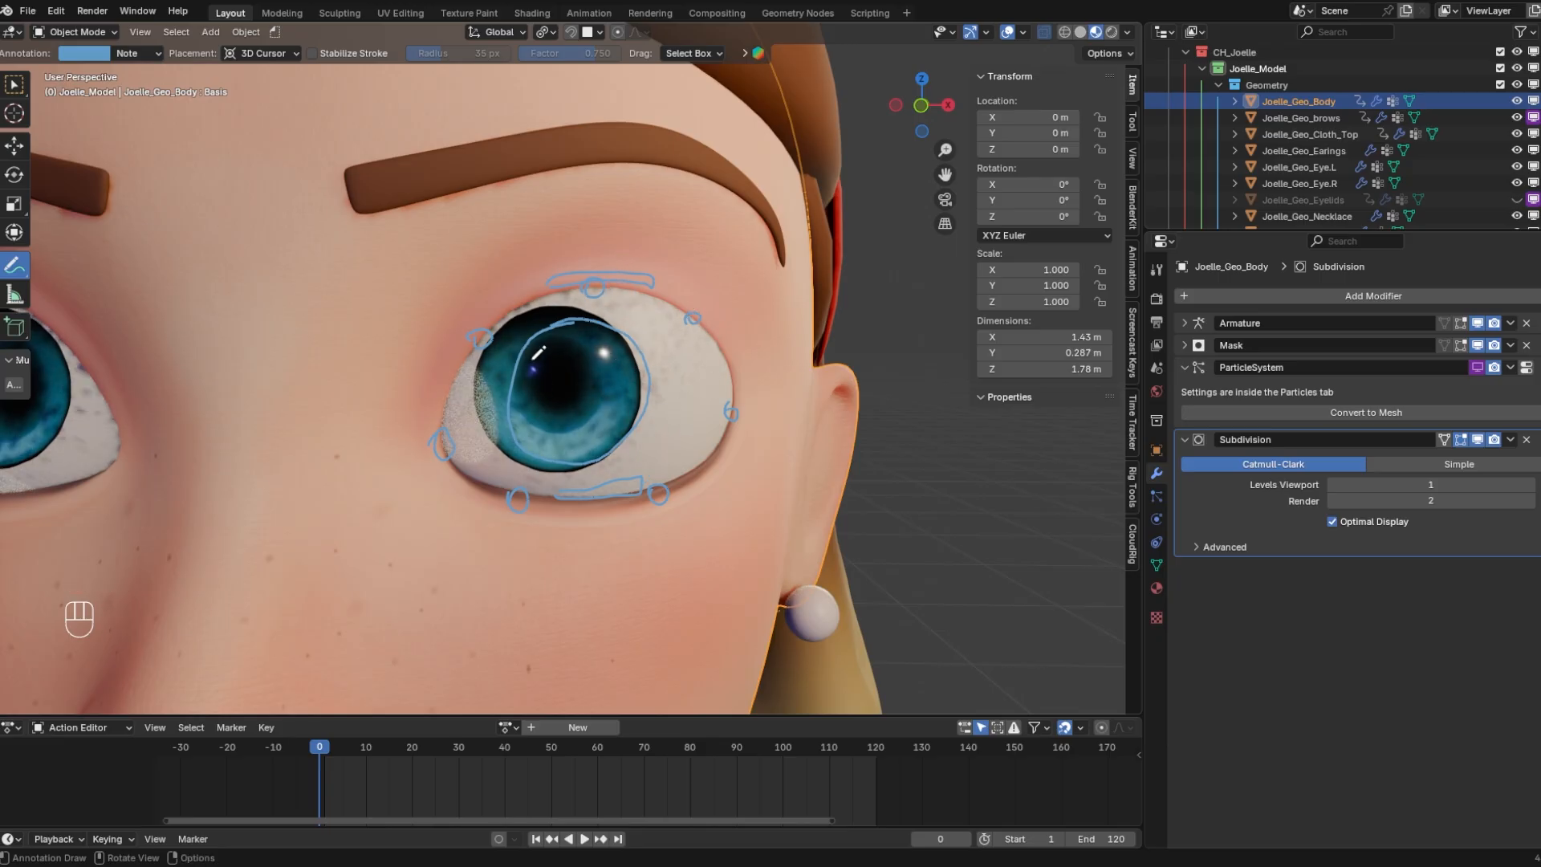
key(ctrl+z)
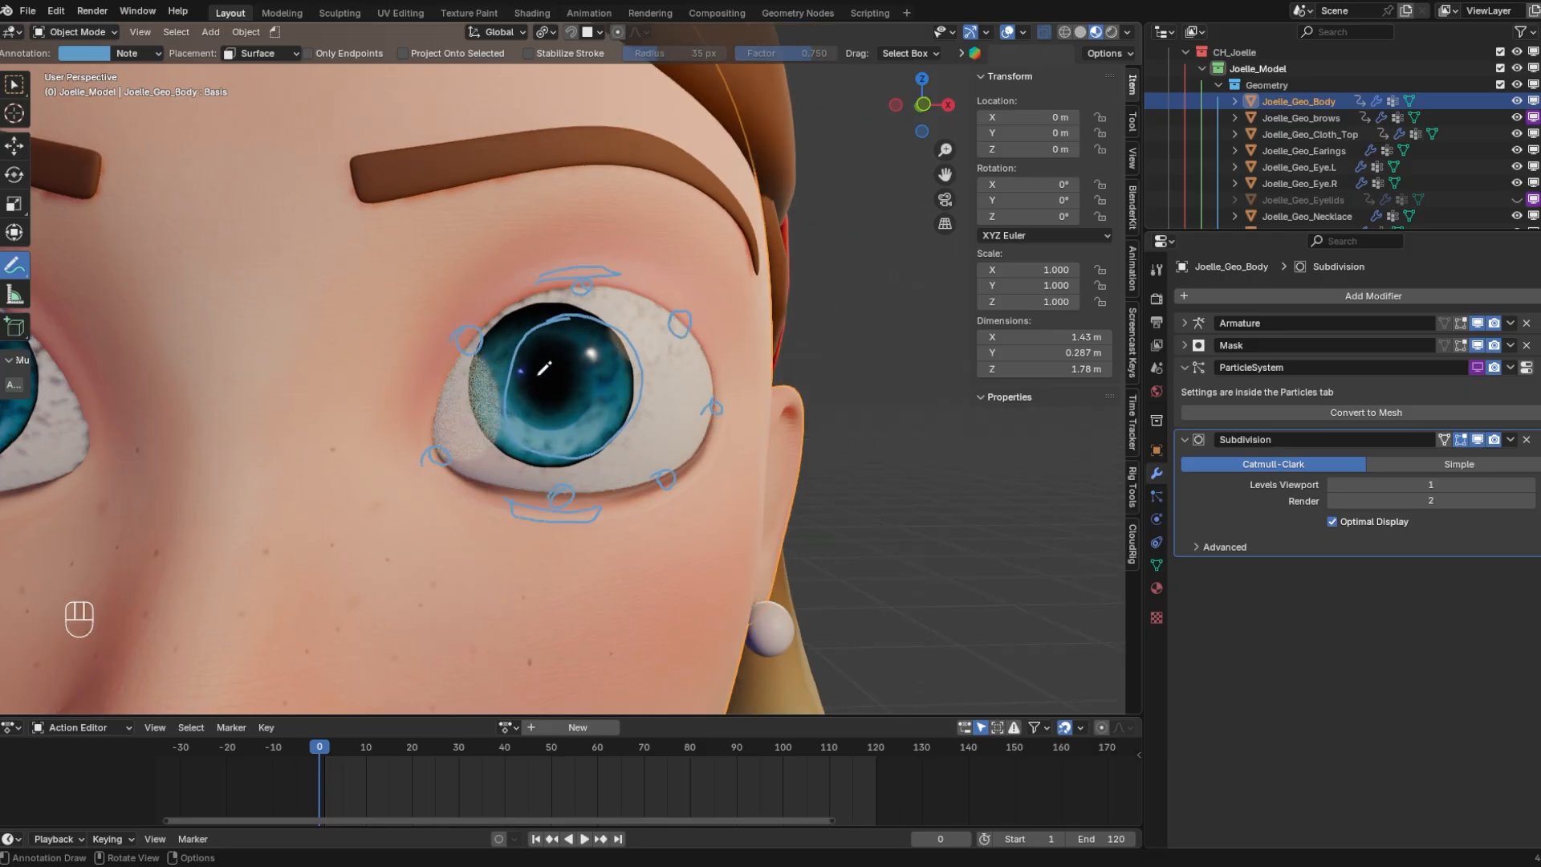
Annotate a small triangle at the centre of the left eye's pupil, using Surface placement
mouse_move(546, 376)
mouse_down()
mouse_move(570, 410)
mouse_move(594, 364)
mouse_move(572, 409)
mouse_up()
middle_drag(607, 270, 542, 407)
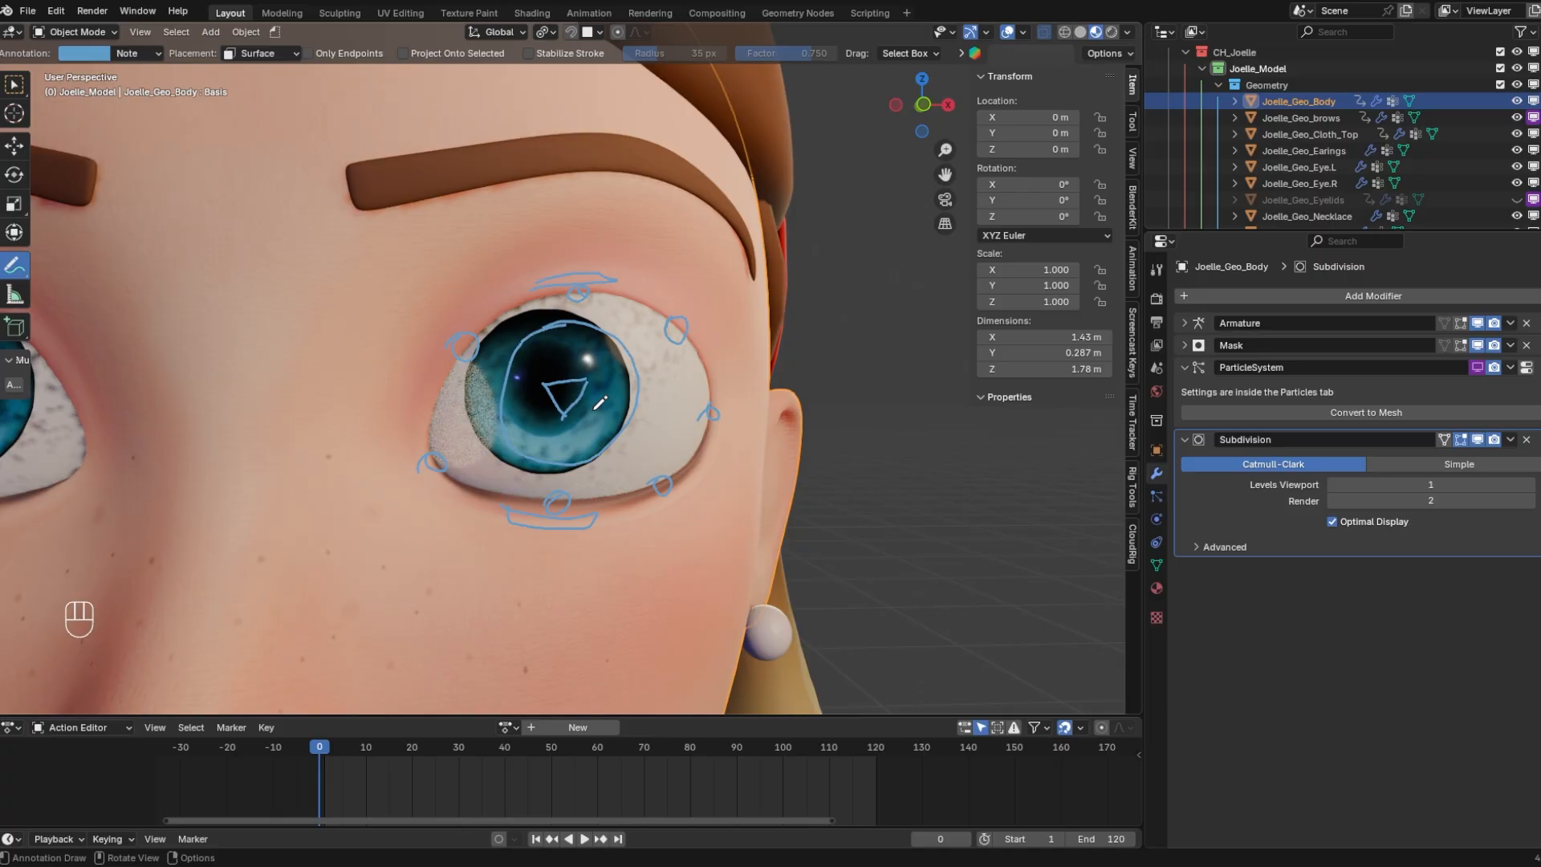
middle_drag(600, 403, 595, 331)
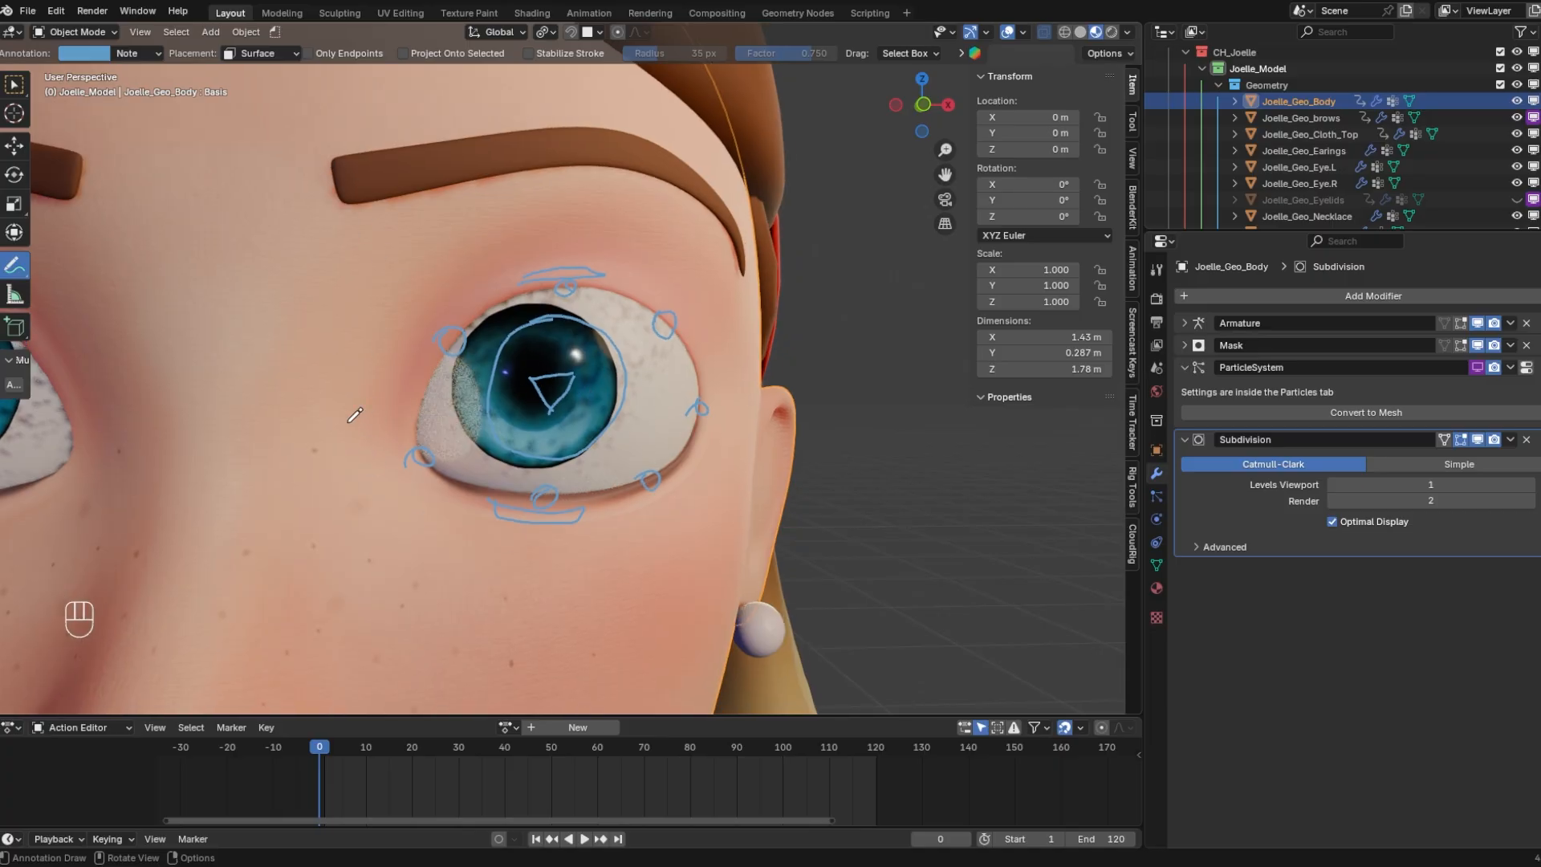
Annotate an outer ring of eight small circles on the skin around the left eye
drag(377, 410, 373, 413)
drag(414, 299, 411, 303)
drag(562, 235, 555, 241)
drag(700, 289, 694, 297)
drag(729, 408, 727, 409)
drag(677, 515, 669, 527)
drag(411, 499, 401, 515)
drag(543, 535, 533, 548)
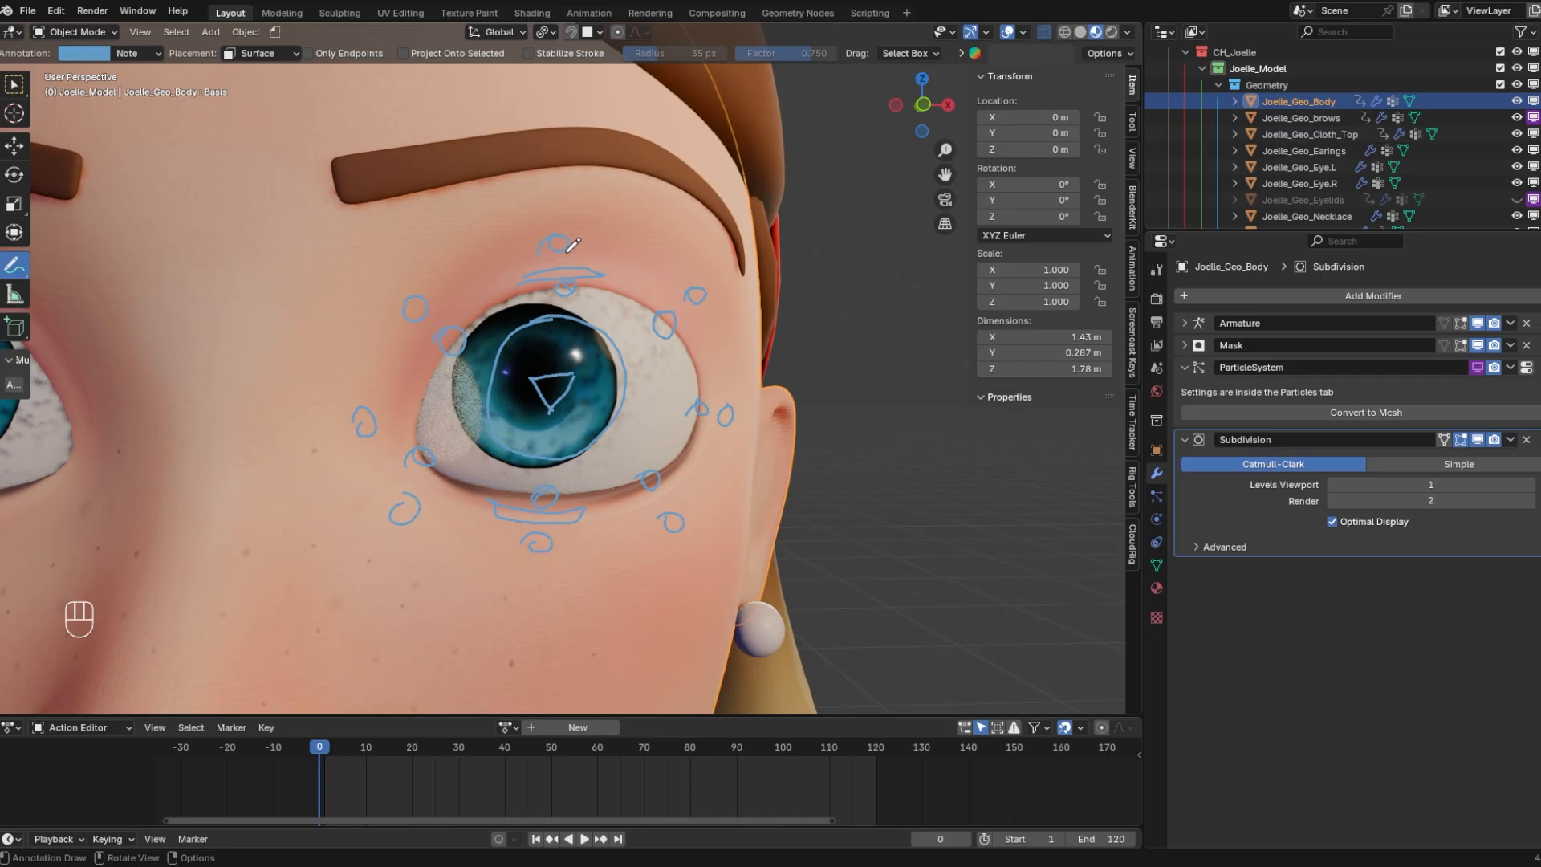
Outline the upper lid area between the eye and the eyebrow and undo the outline
mouse_move(406, 286)
mouse_down()
mouse_move(426, 265)
mouse_move(743, 270)
mouse_move(478, 267)
mouse_move(400, 319)
mouse_up()
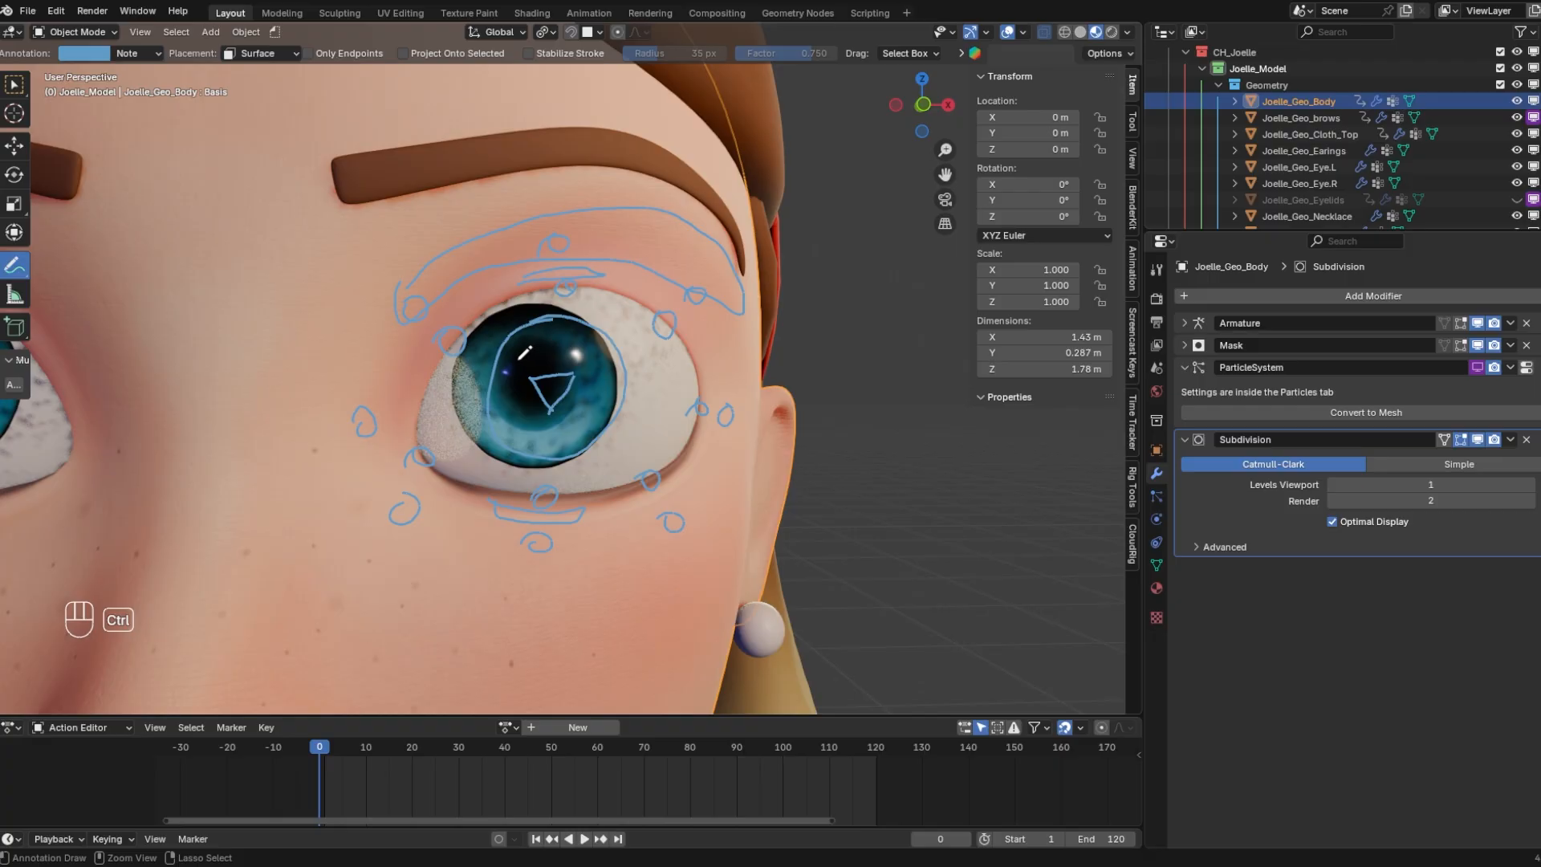
key(ctrl+z)
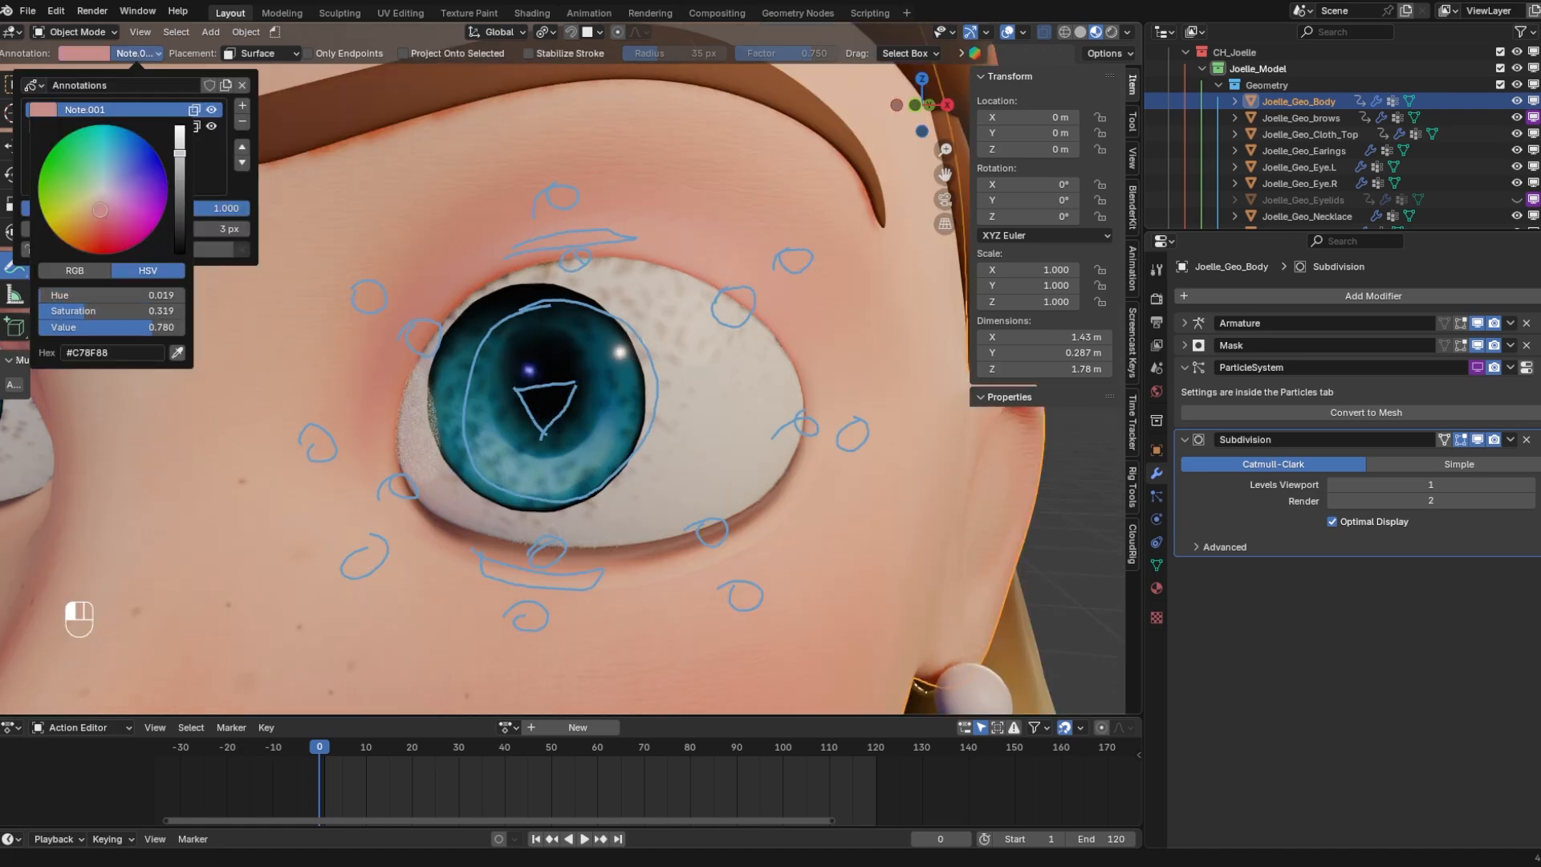
Add the annotation layer Note.001 and set its colour to red
drag(99, 214, 100, 256)
middle_drag(770, 301, 698, 281)
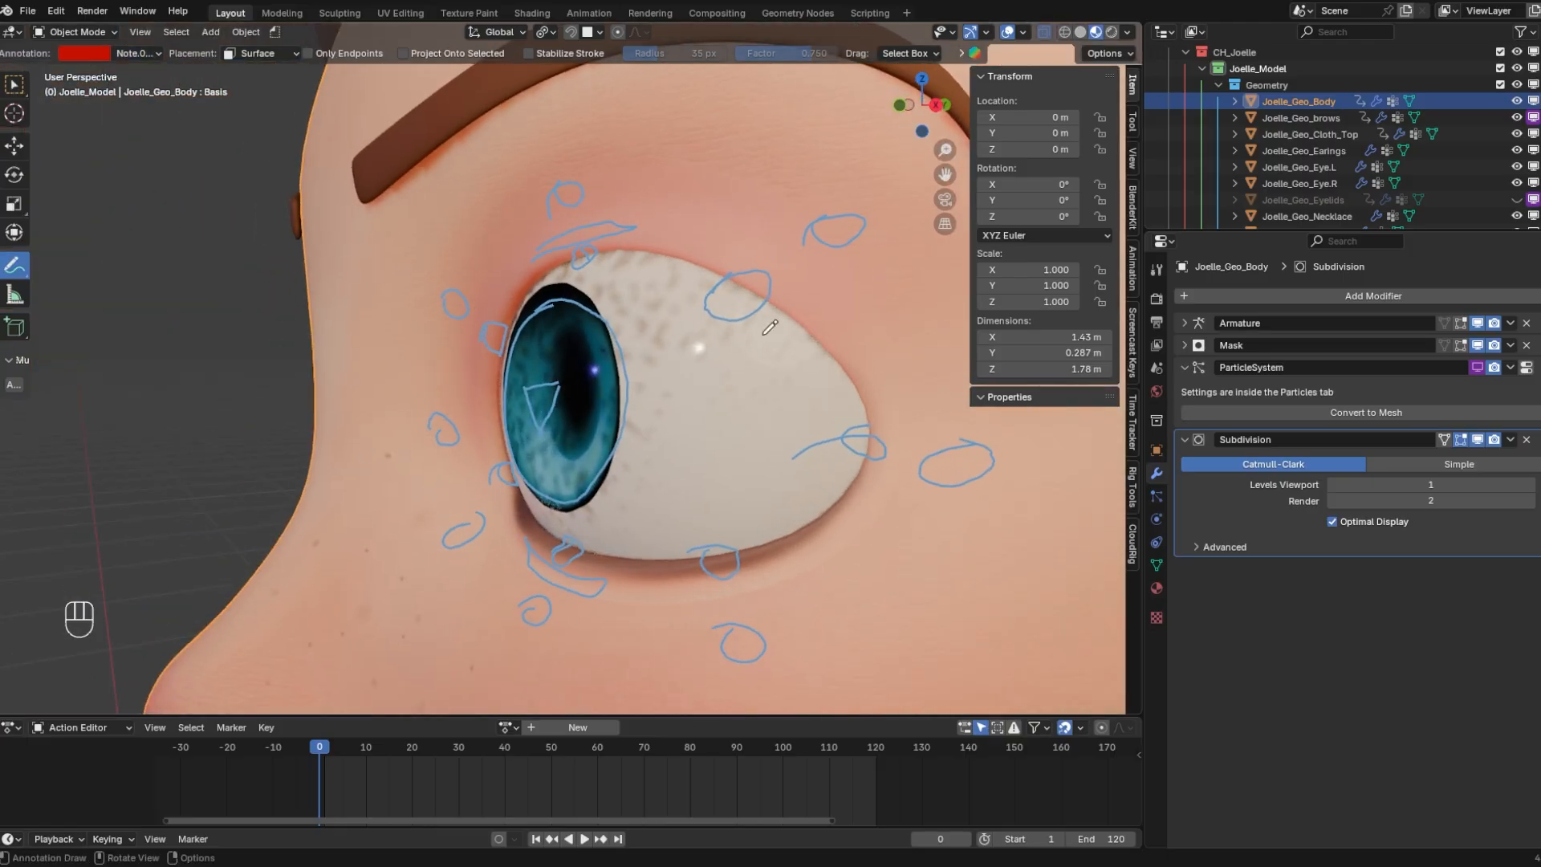
Examine the control markers around the left eye from several angles, up close and at full-head distance
middle_drag(731, 390, 680, 212)
middle_drag(481, 264, 434, 345)
scroll(382, 401, down, 4)
middle_drag(590, 277, 671, 292)
scroll(671, 293, down, 3)
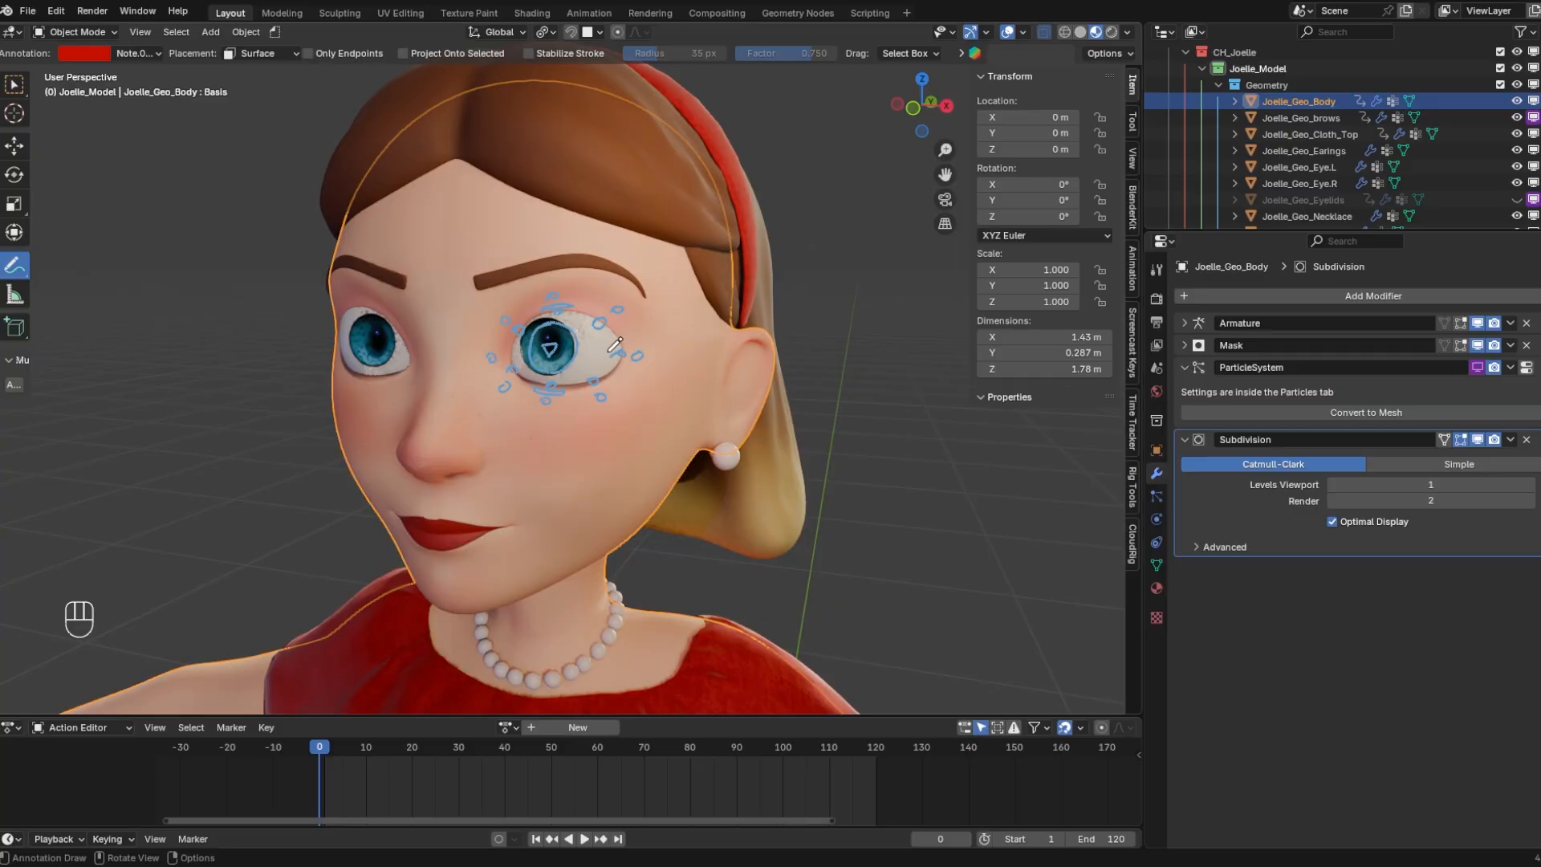
scroll(611, 350, up, 5)
middle_drag(491, 358, 444, 376)
scroll(577, 311, up, 3)
middle_drag(703, 278, 578, 339)
scroll(546, 284, up, 2)
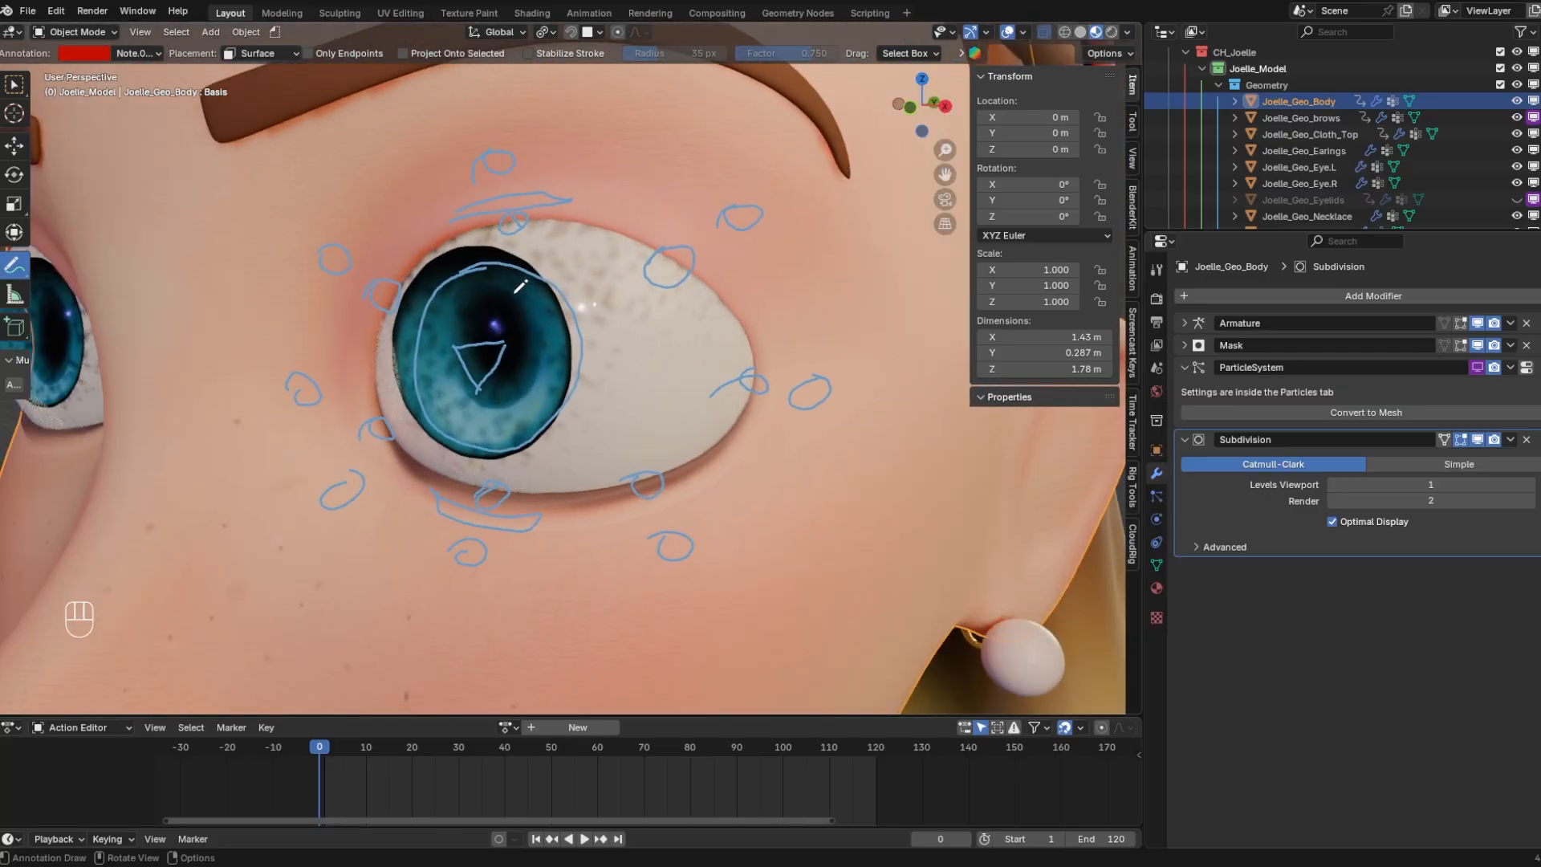
Sketch the eyeball's curved profile and a straight line between the lids in red, in side view, and undo both
middle_drag(581, 232, 687, 251)
middle_drag(560, 197, 577, 228)
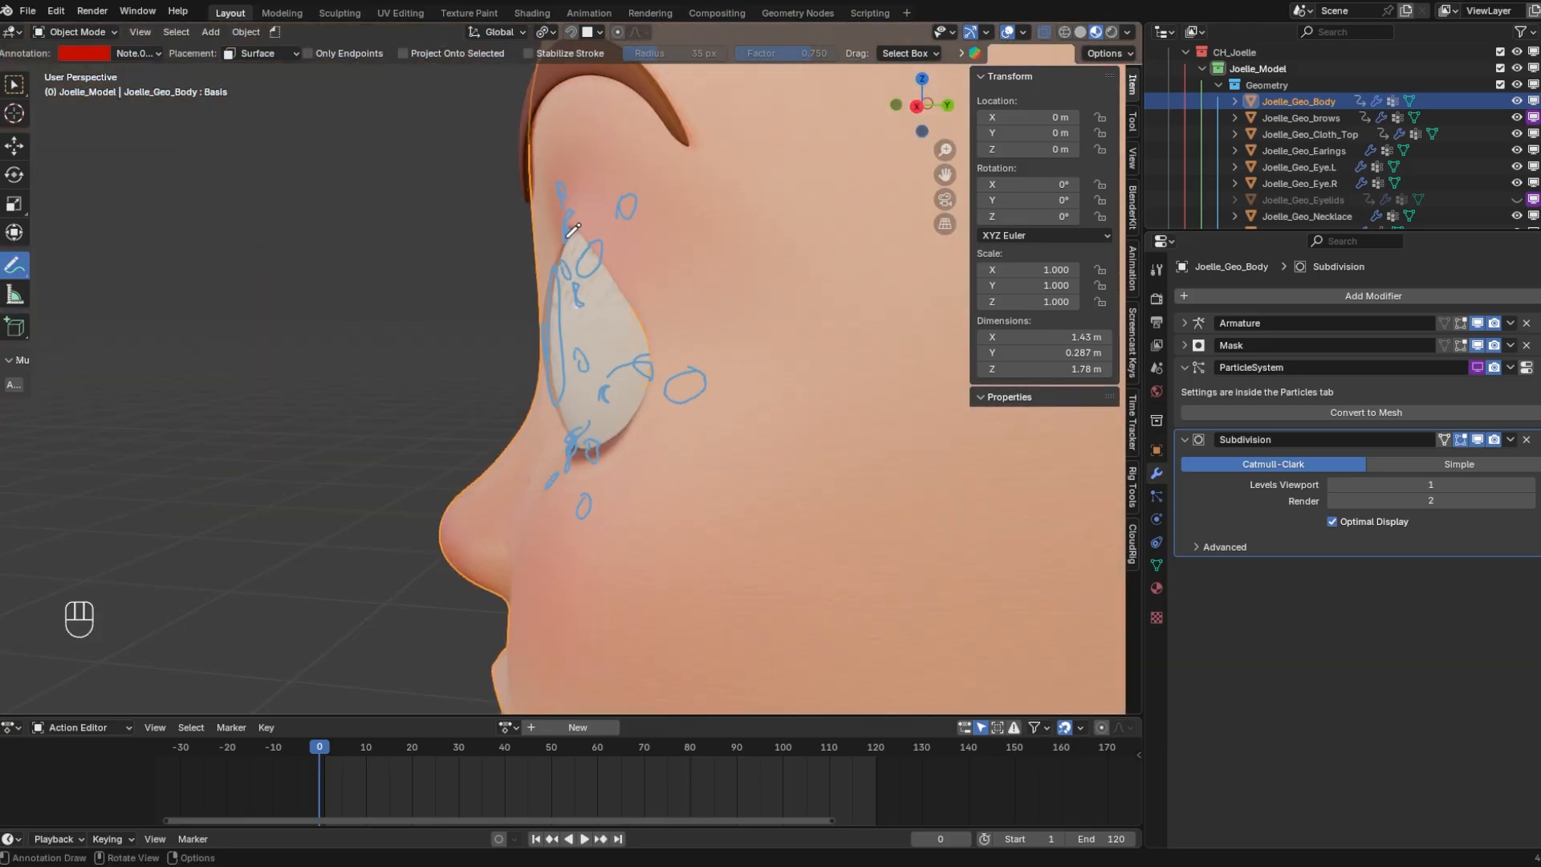
mouse_move(572, 230)
mouse_down()
mouse_move(554, 289)
mouse_move(581, 231)
mouse_move(576, 463)
mouse_up()
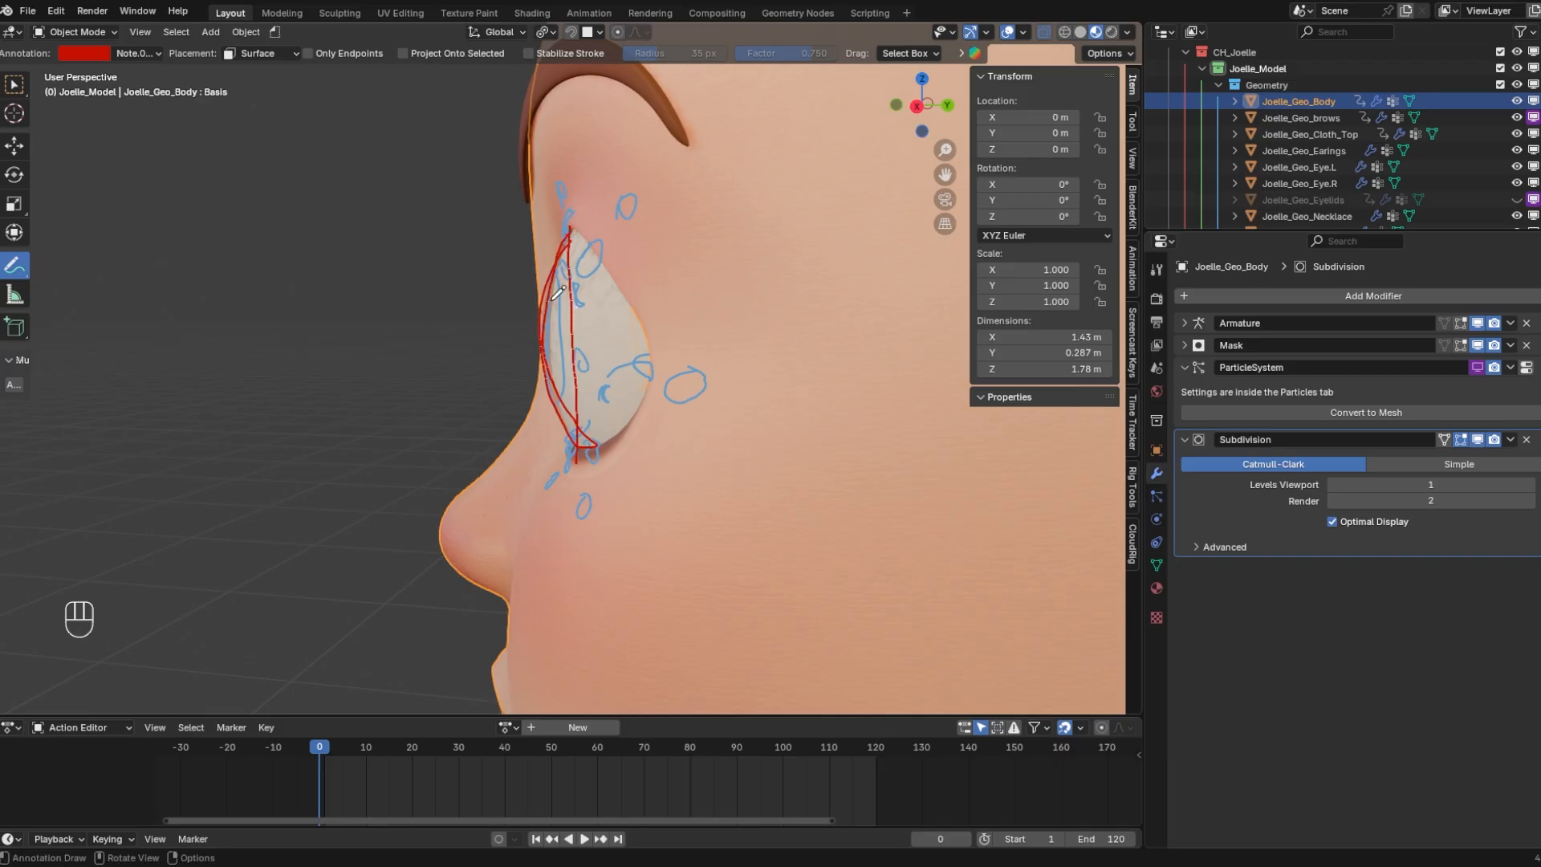
key(ctrl+z)
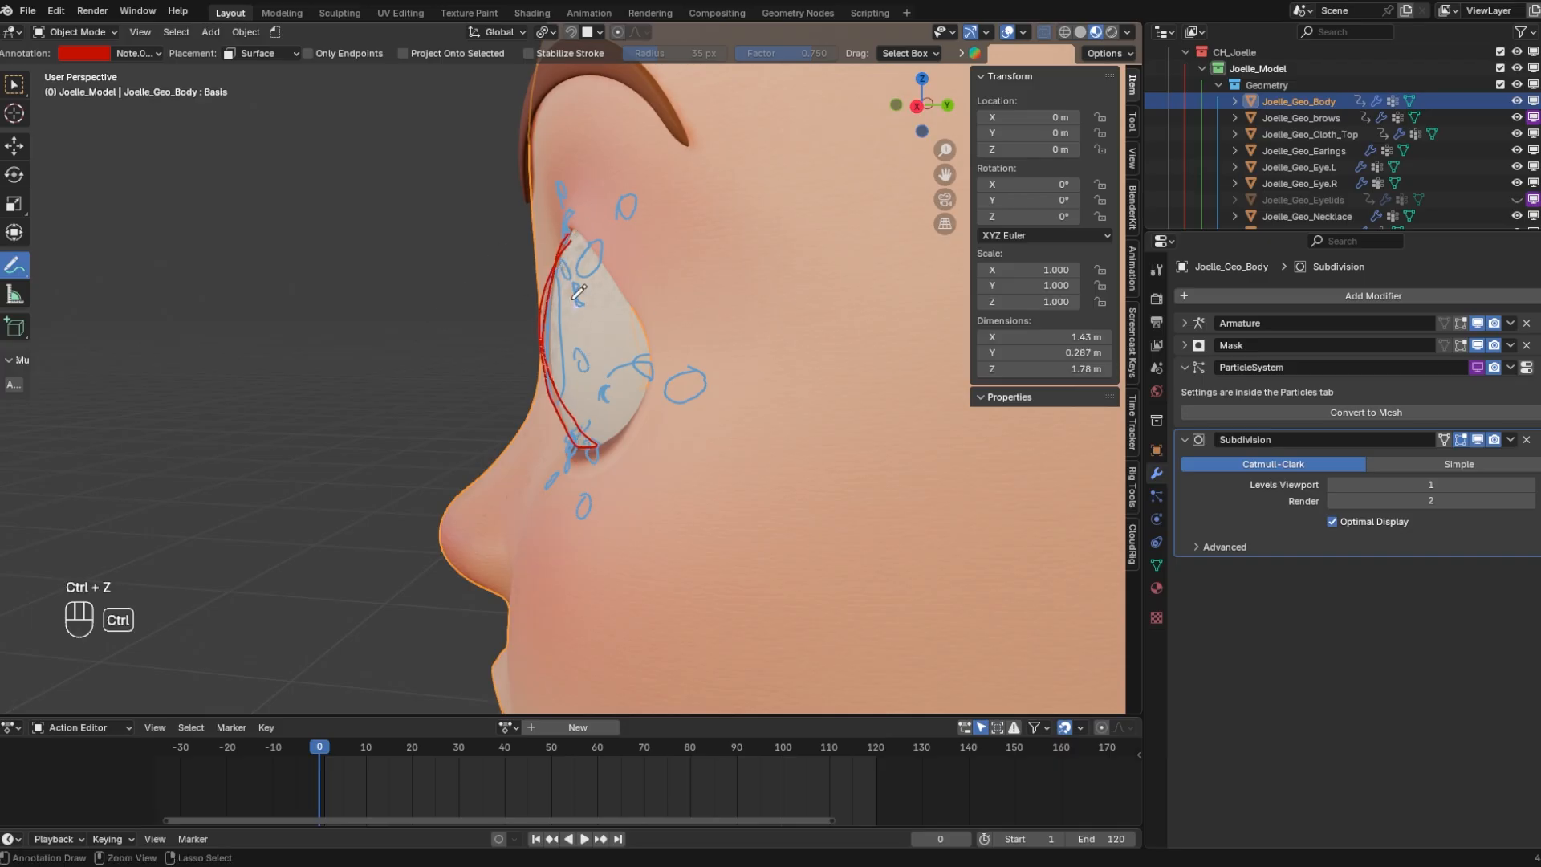
key(ctrl+z)
Redraw the red curve over the front of the eyeball from upper to lower lid and undo it
mouse_move(578, 293)
middle_down()
mouse_move(637, 347)
mouse_move(480, 213)
middle_up()
mouse_move(596, 235)
middle_down()
mouse_move(451, 206)
mouse_move(546, 235)
middle_up()
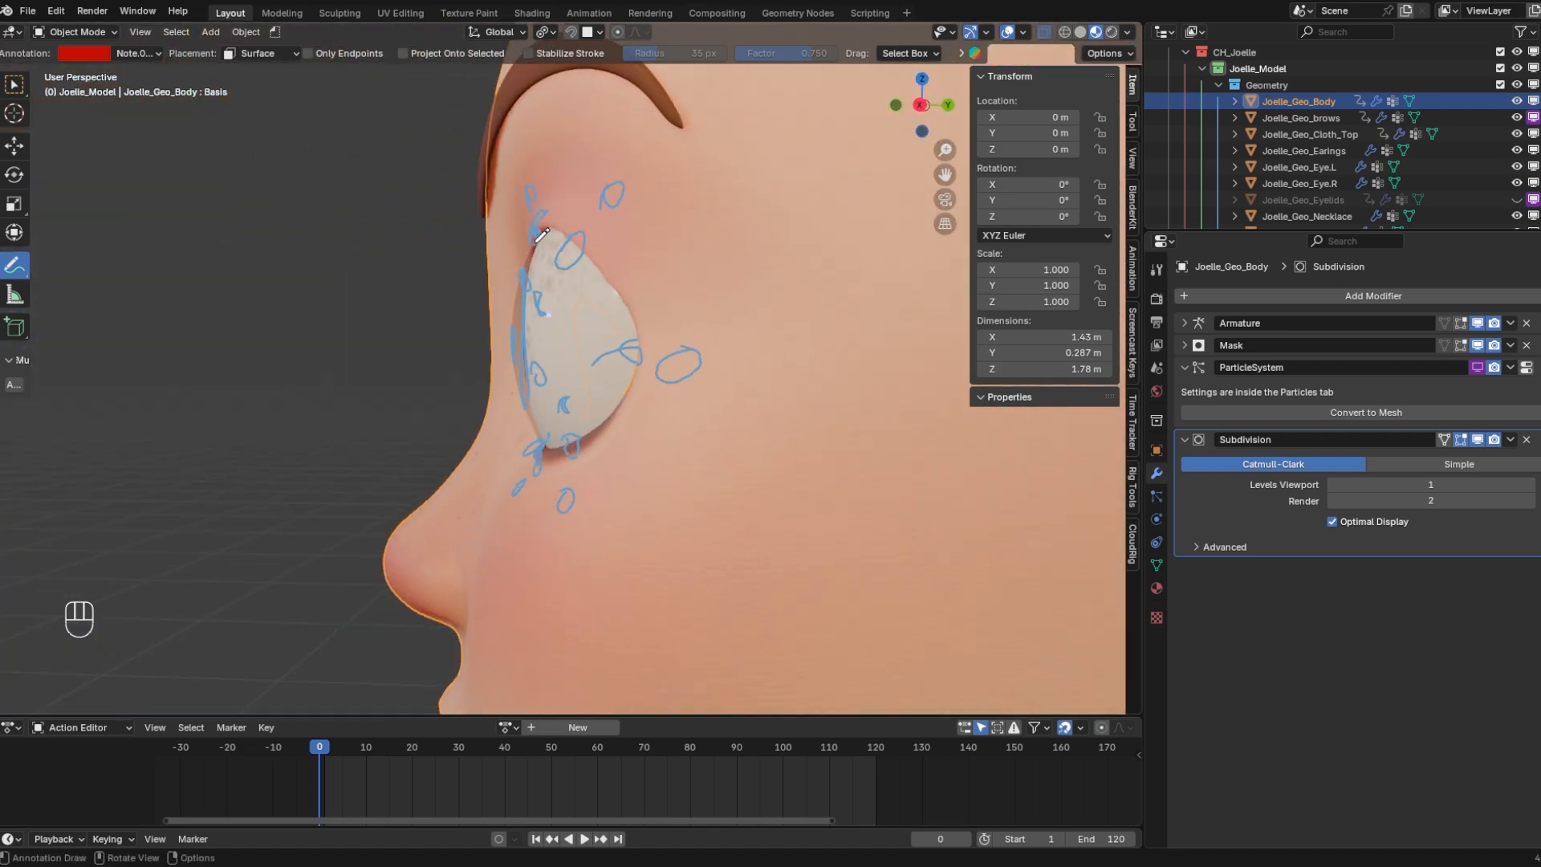
mouse_move(545, 228)
mouse_down()
mouse_move(520, 320)
mouse_move(557, 436)
mouse_up()
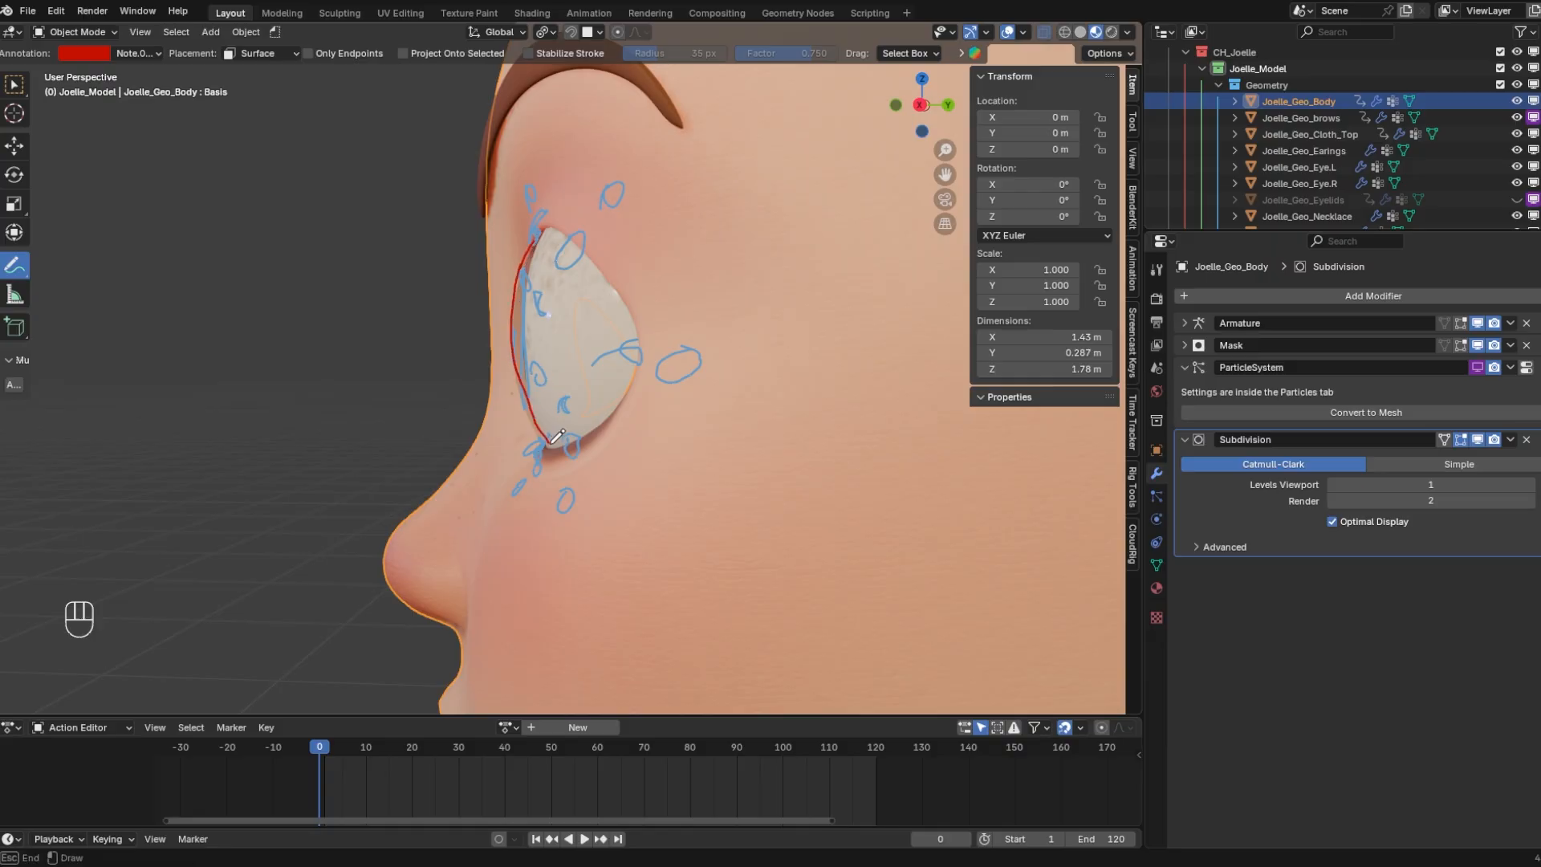
key(ctrl+z)
key(ctrl+z)
Sketch a red curve along the eye's front edge with a vertical straight line behind it, and undo both strokes
mouse_move(531, 245)
mouse_down()
mouse_move(514, 353)
mouse_move(533, 416)
mouse_up()
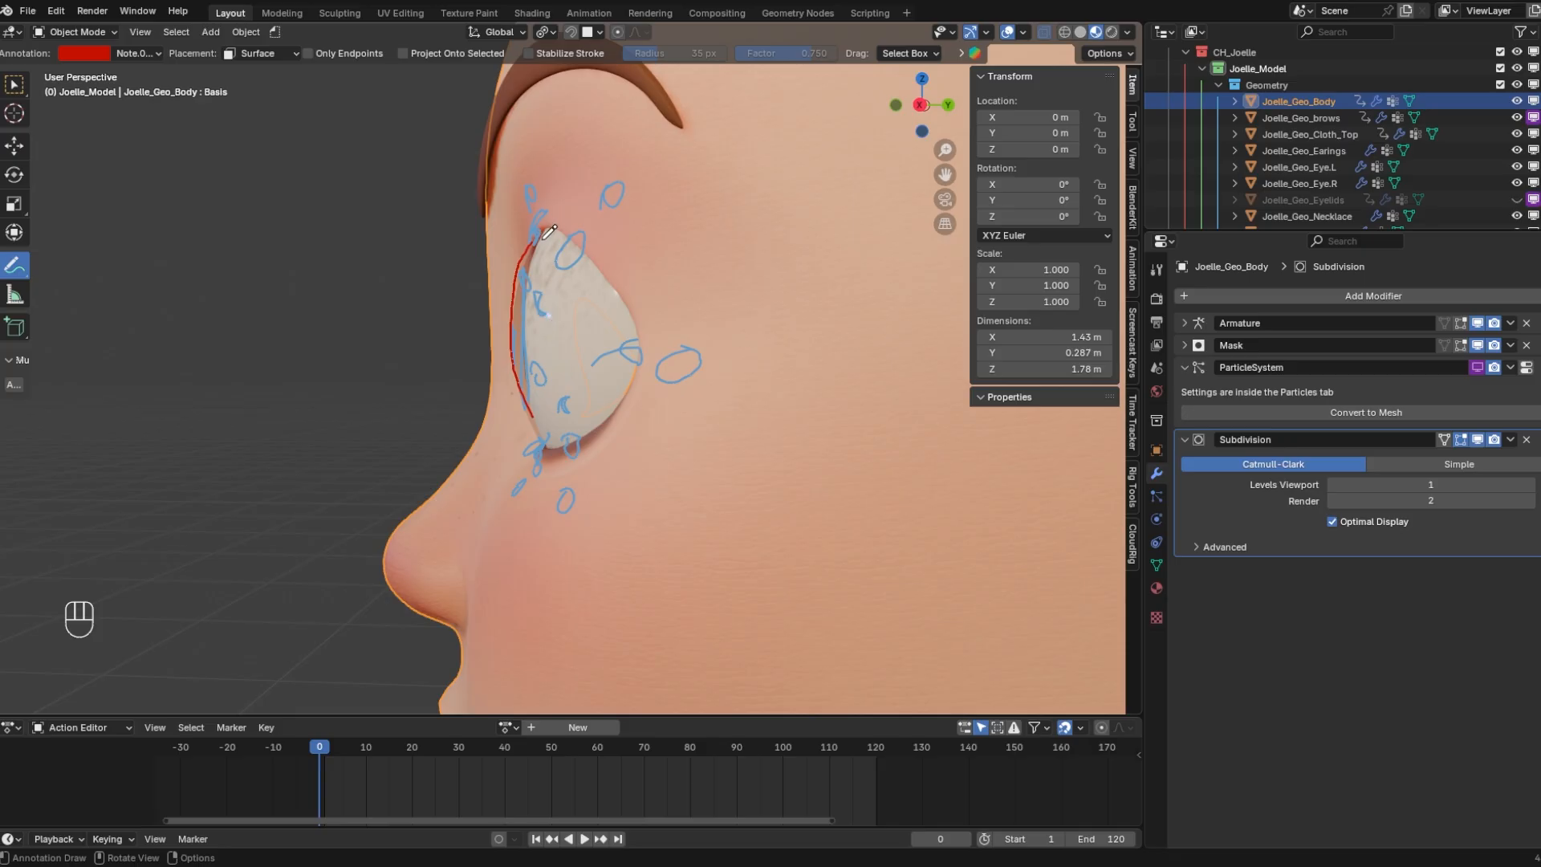
drag(548, 220, 541, 419)
key(ctrl+z)
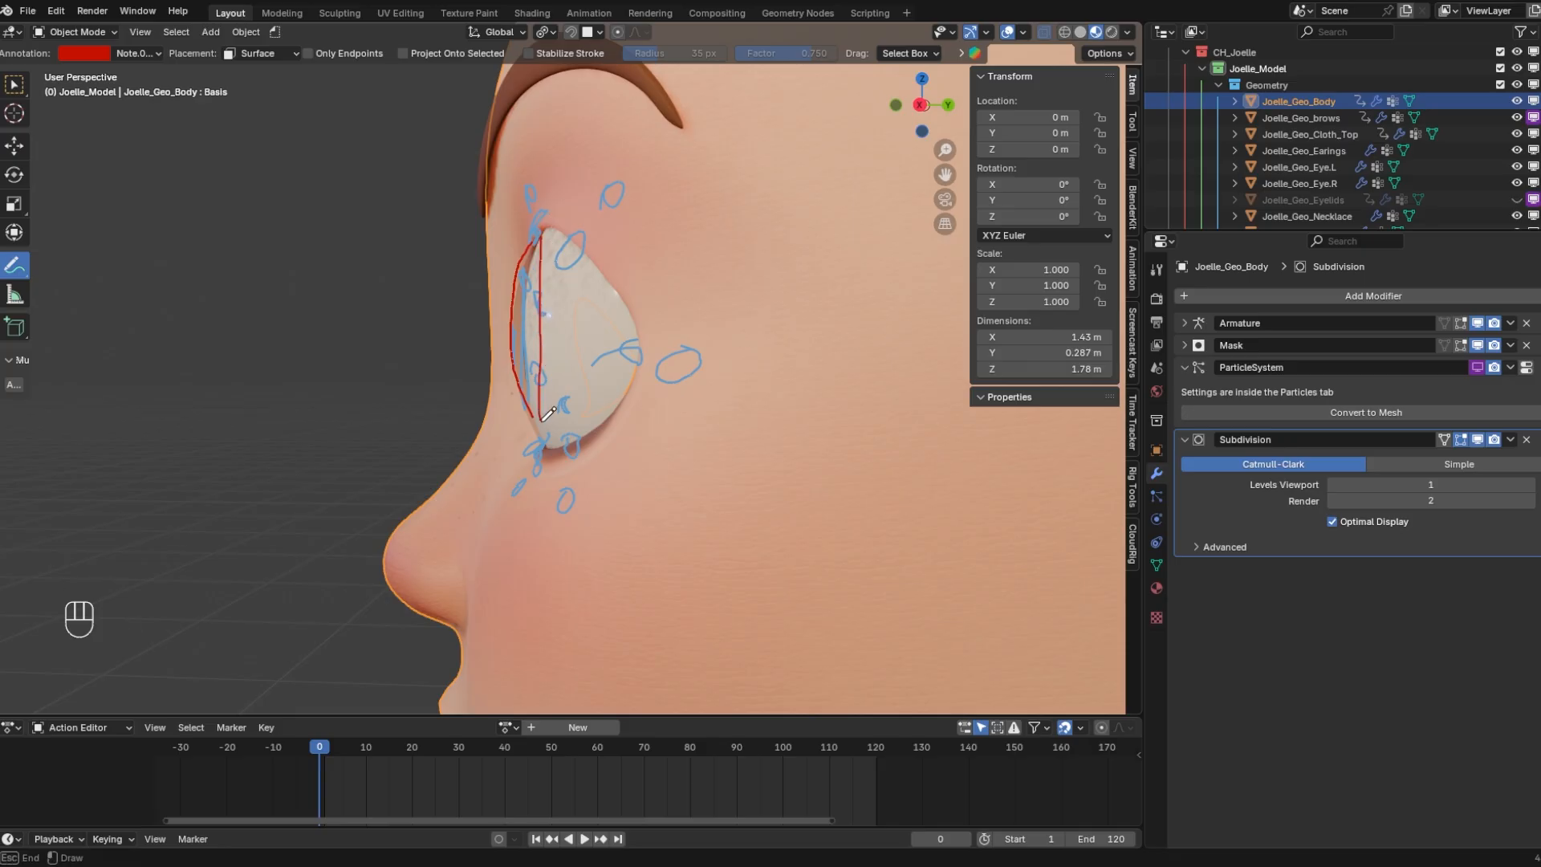
mouse_move(480, 439)
middle_down()
mouse_move(562, 402)
mouse_move(622, 341)
middle_up()
key(ctrl+z)
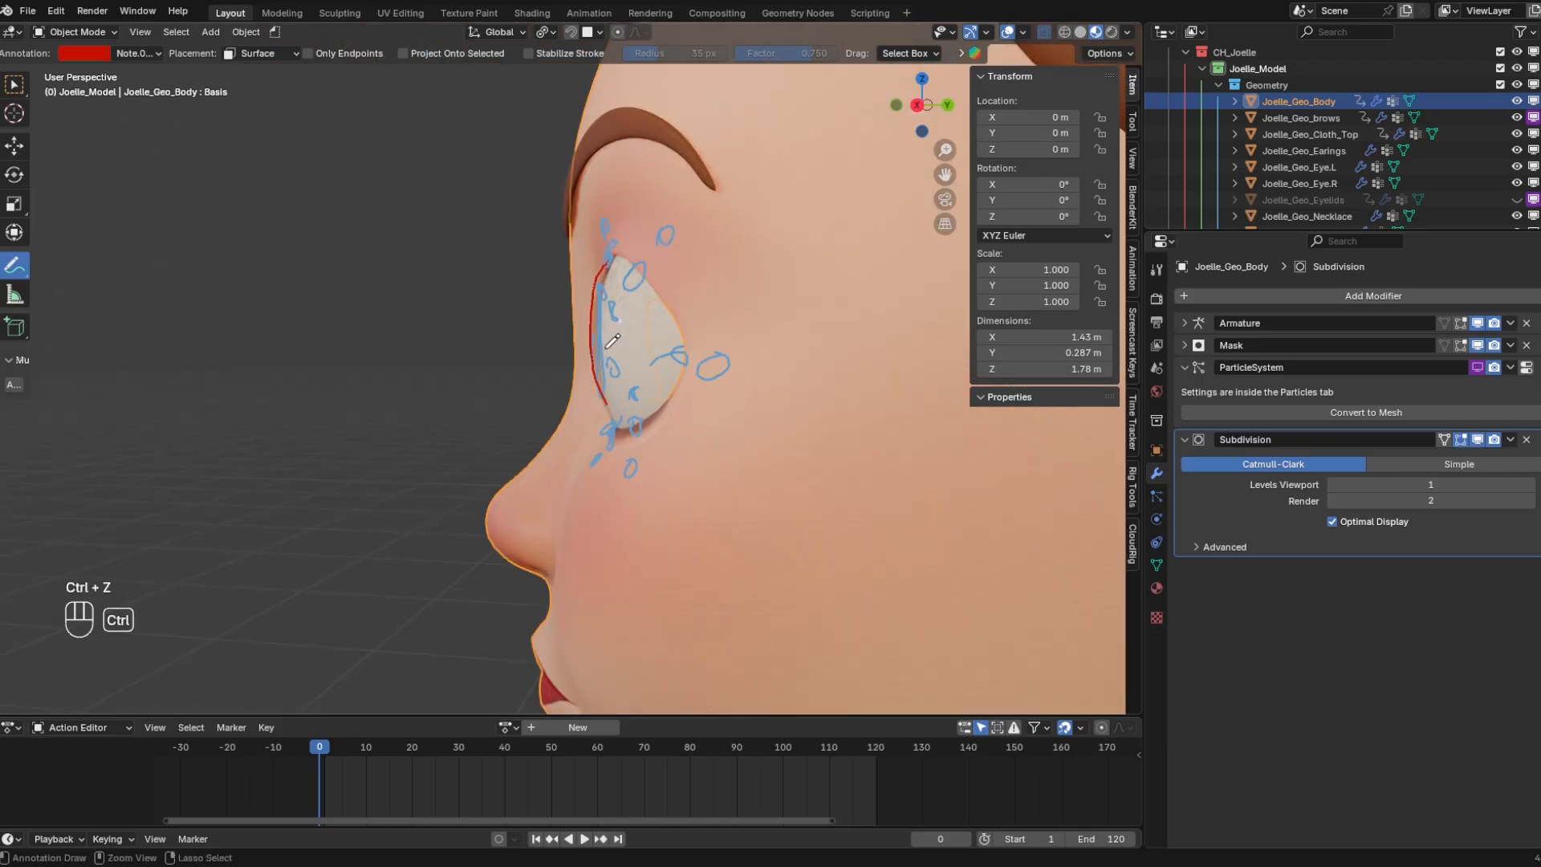
key(ctrl+z)
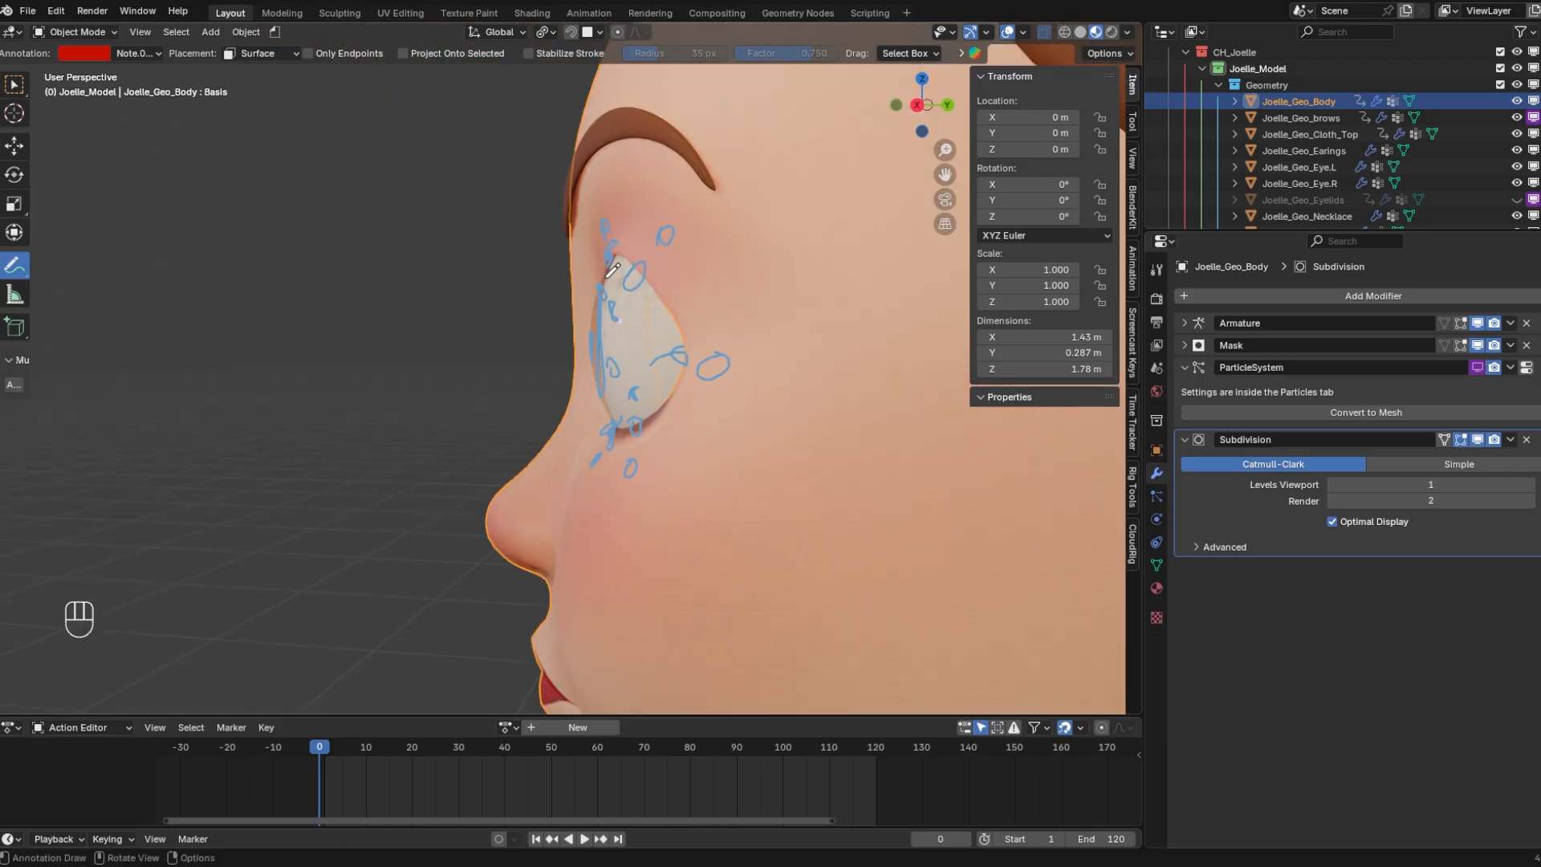
Sketch a red curve over the upper half of the eye's profile, with a straight line behind it and a mark in front
mouse_move(606, 269)
mouse_down()
mouse_move(607, 340)
mouse_move(567, 346)
mouse_move(583, 348)
mouse_move(567, 369)
mouse_move(616, 250)
mouse_up()
key(ctrl)
key(ctrl)
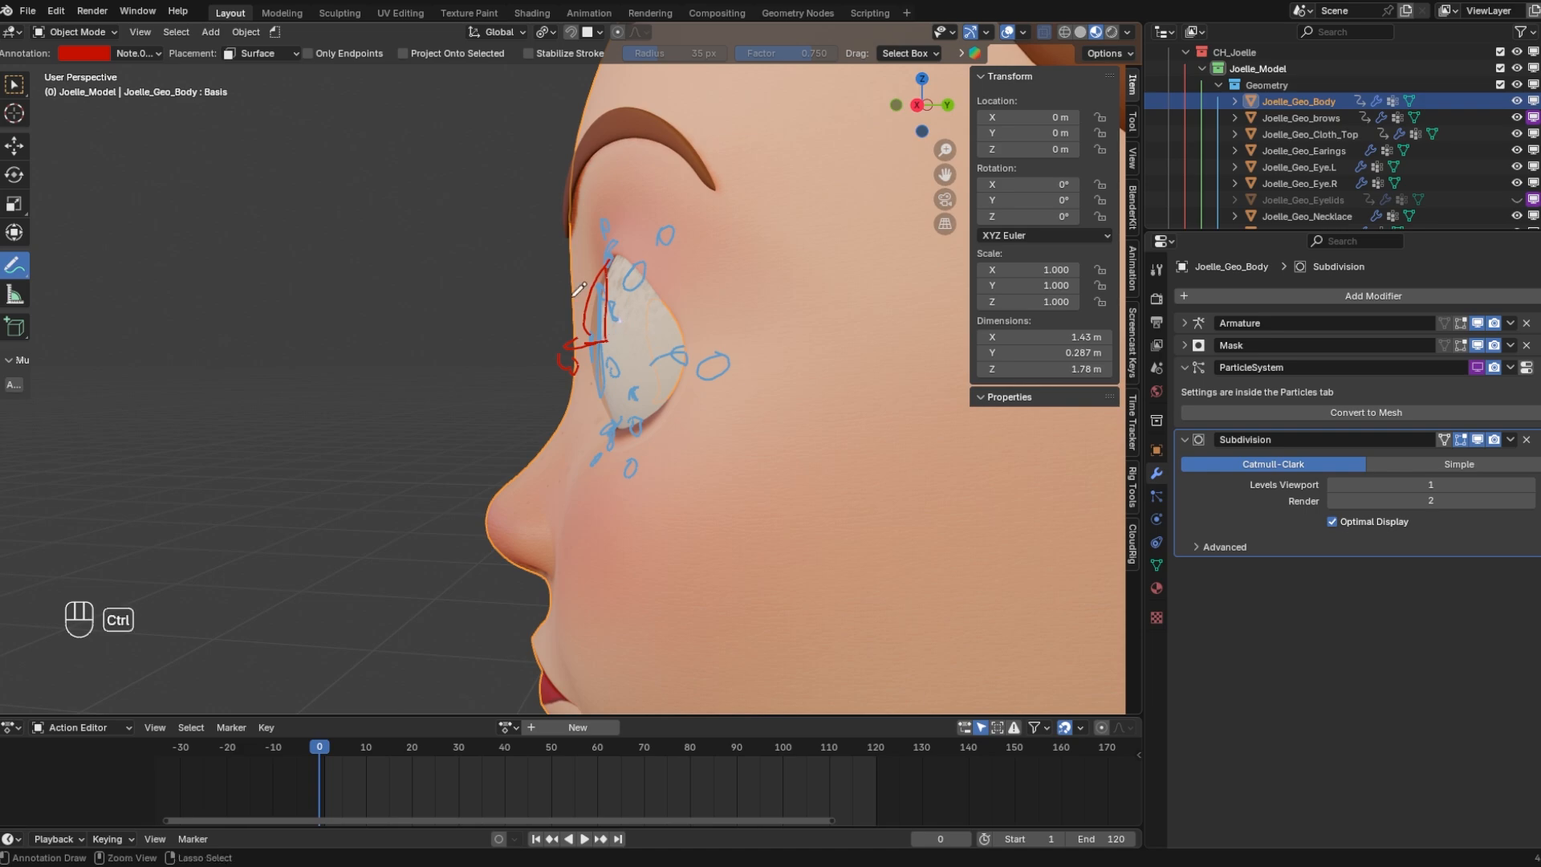
Undo the red curve, the straight line and the mark sketched over the eye's profile
key(ctrl+z)
key(ctrl+z)
key(ctrl+z)
key(ctrl+z)
key(ctrl+z)
key(ctrl+z)
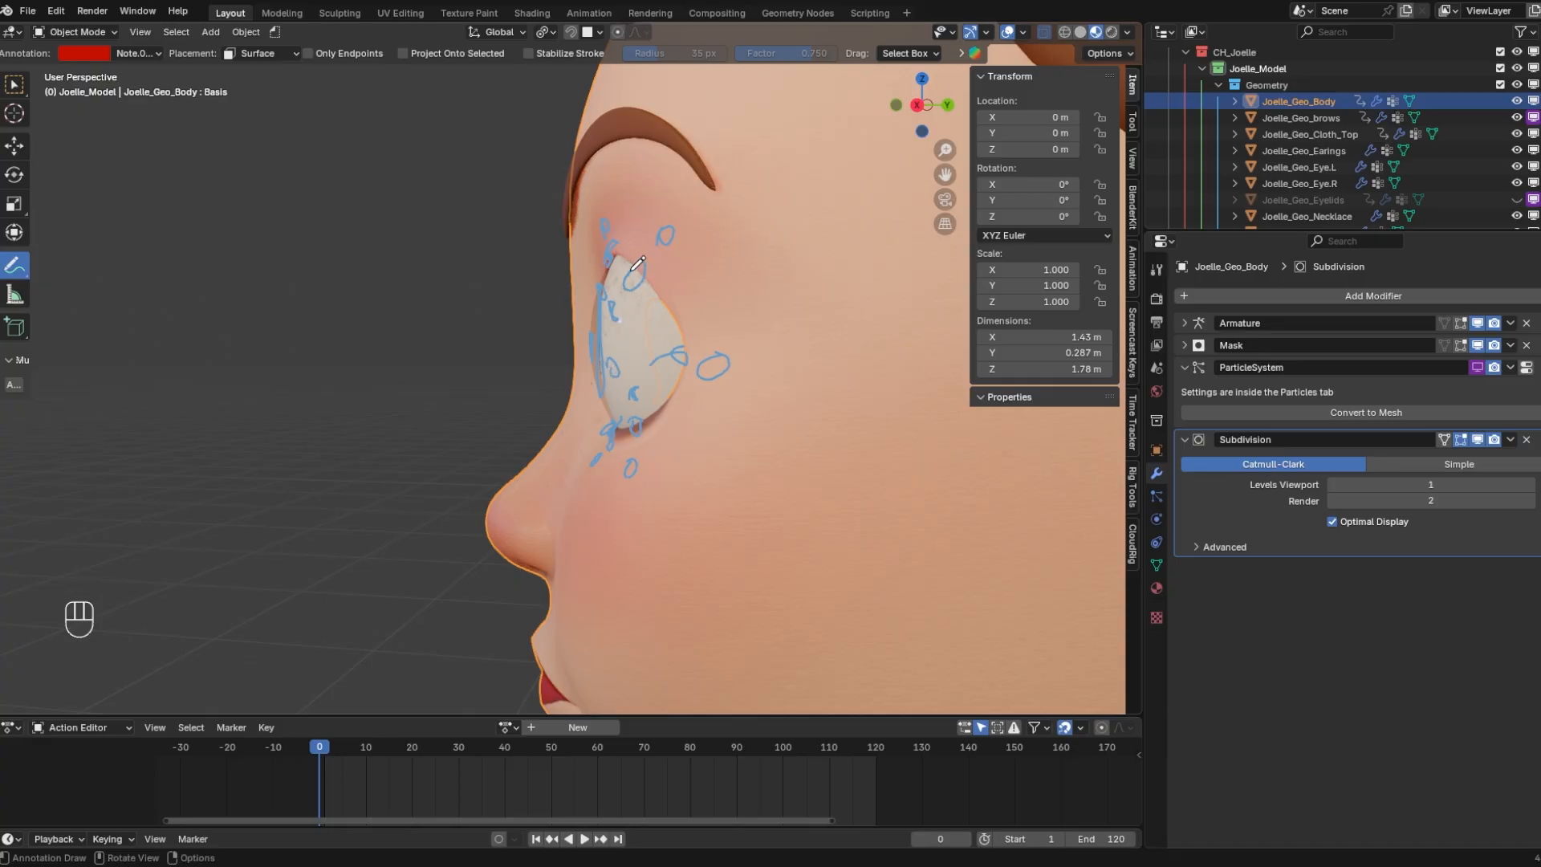
Sketch red curves along and ahead of the eye's front edge plus a vertical line between the lids, and undo them
drag(611, 263, 601, 281)
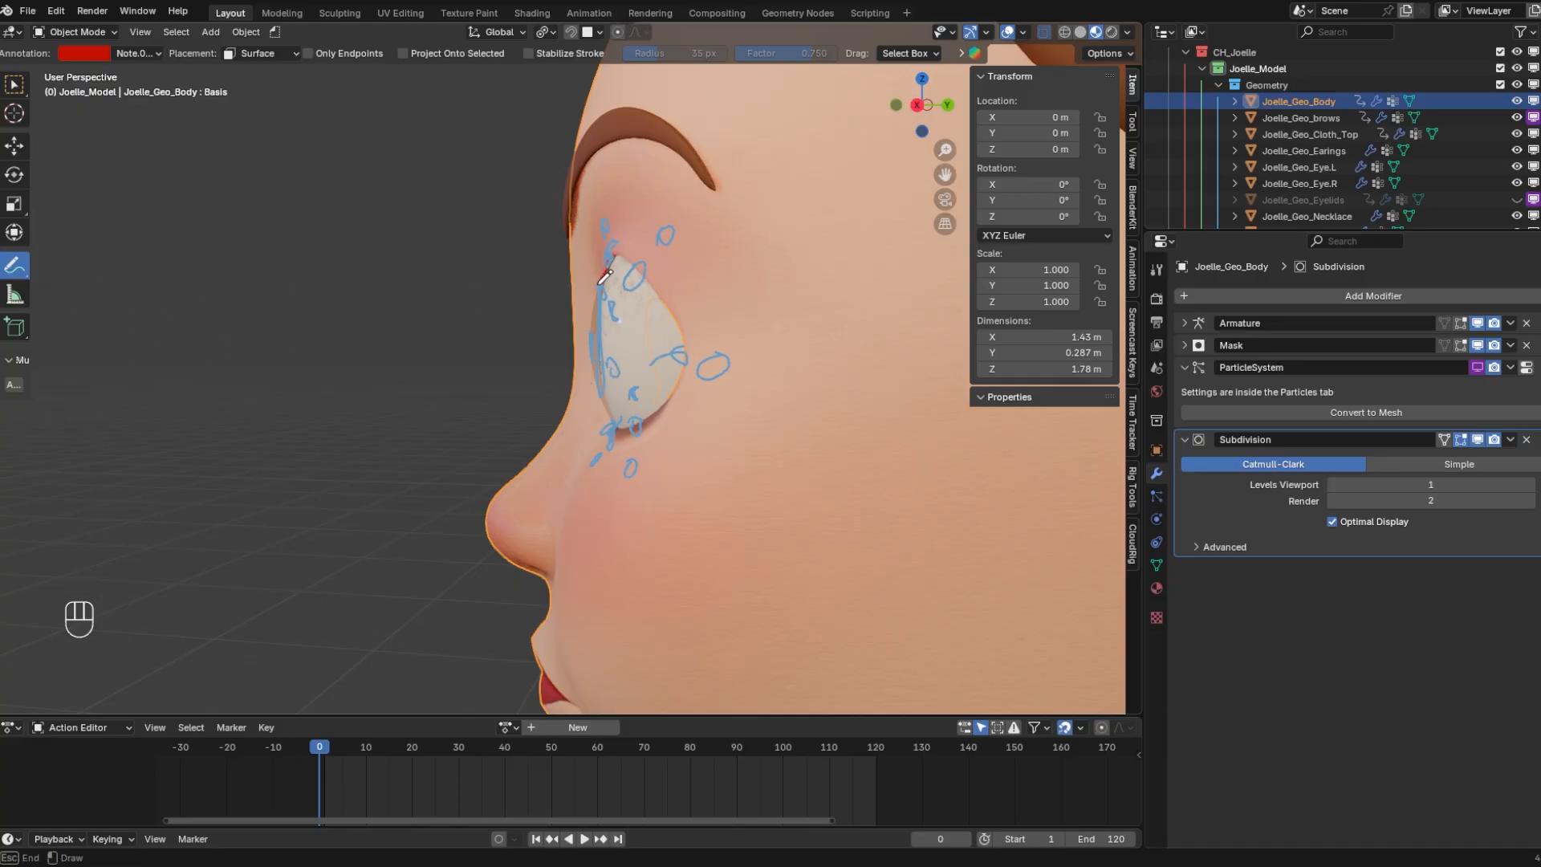
drag(592, 360, 621, 423)
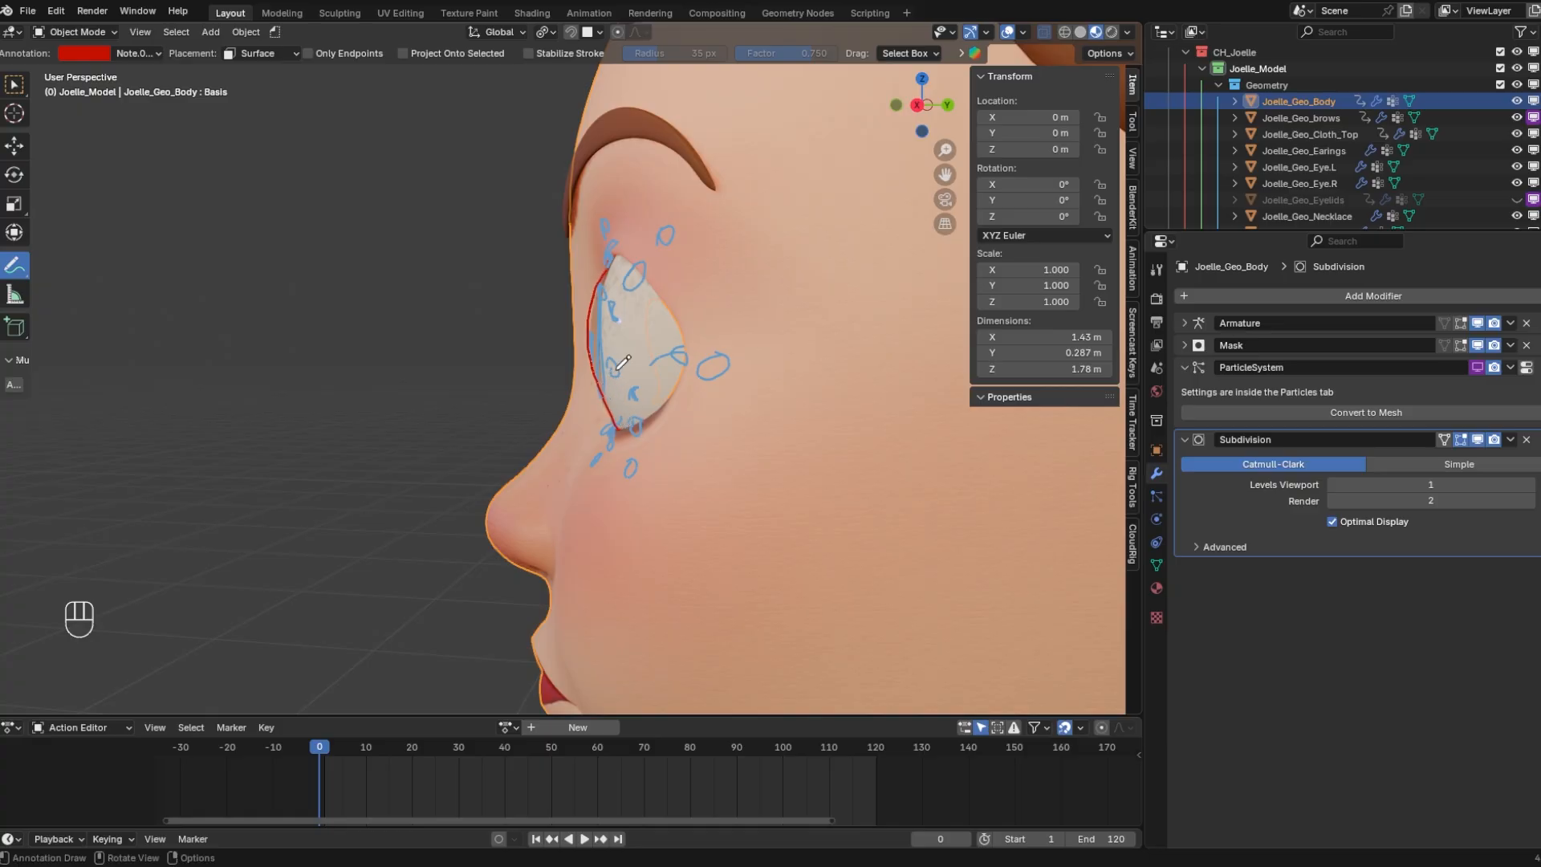
drag(614, 255, 584, 295)
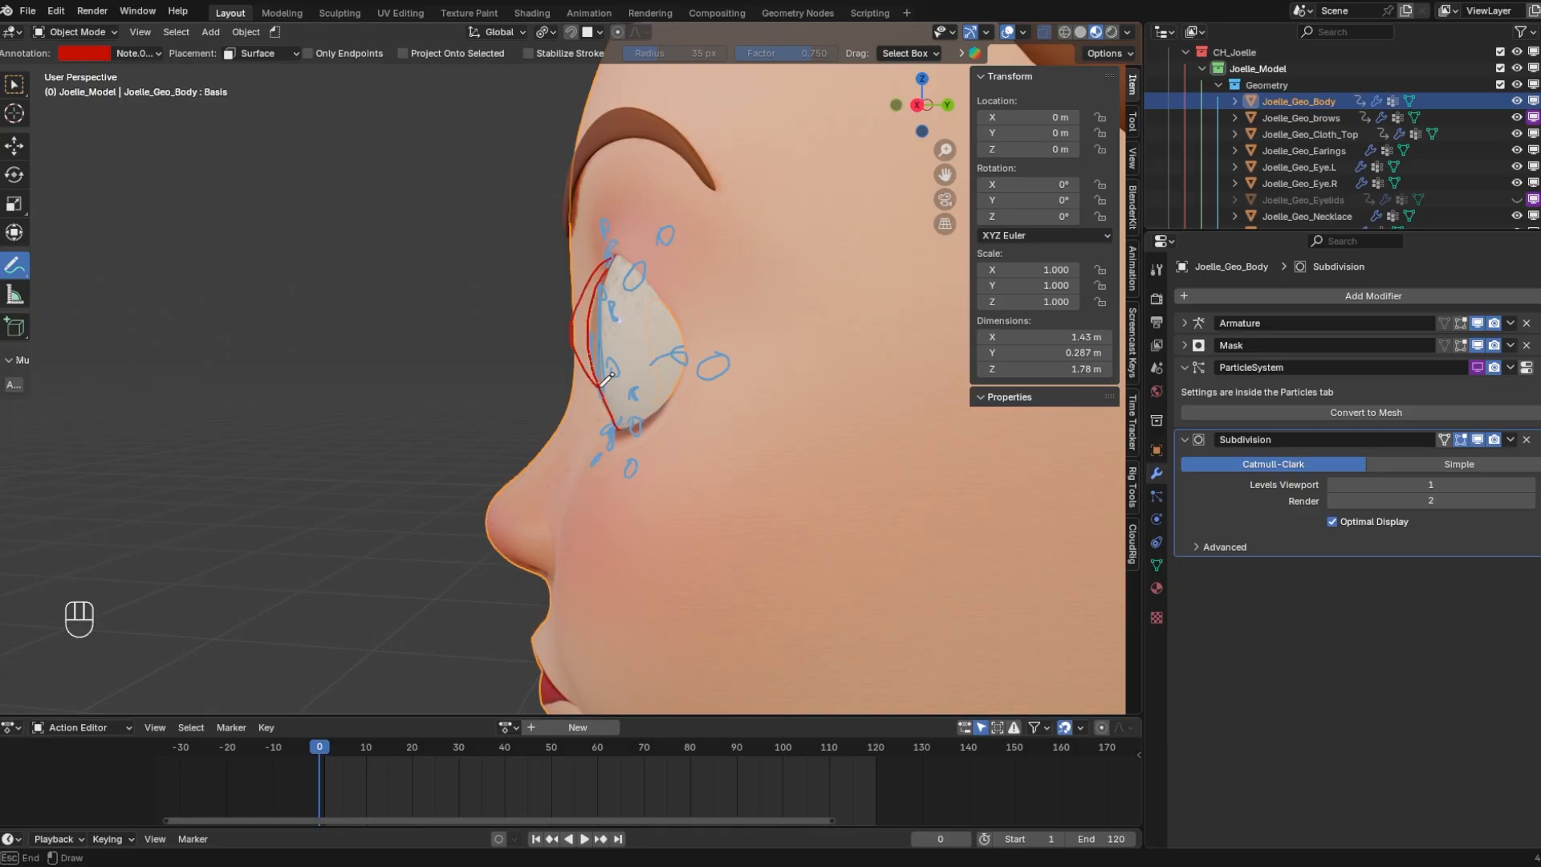
drag(607, 377, 608, 378)
key(ctrl+z)
drag(616, 241, 620, 425)
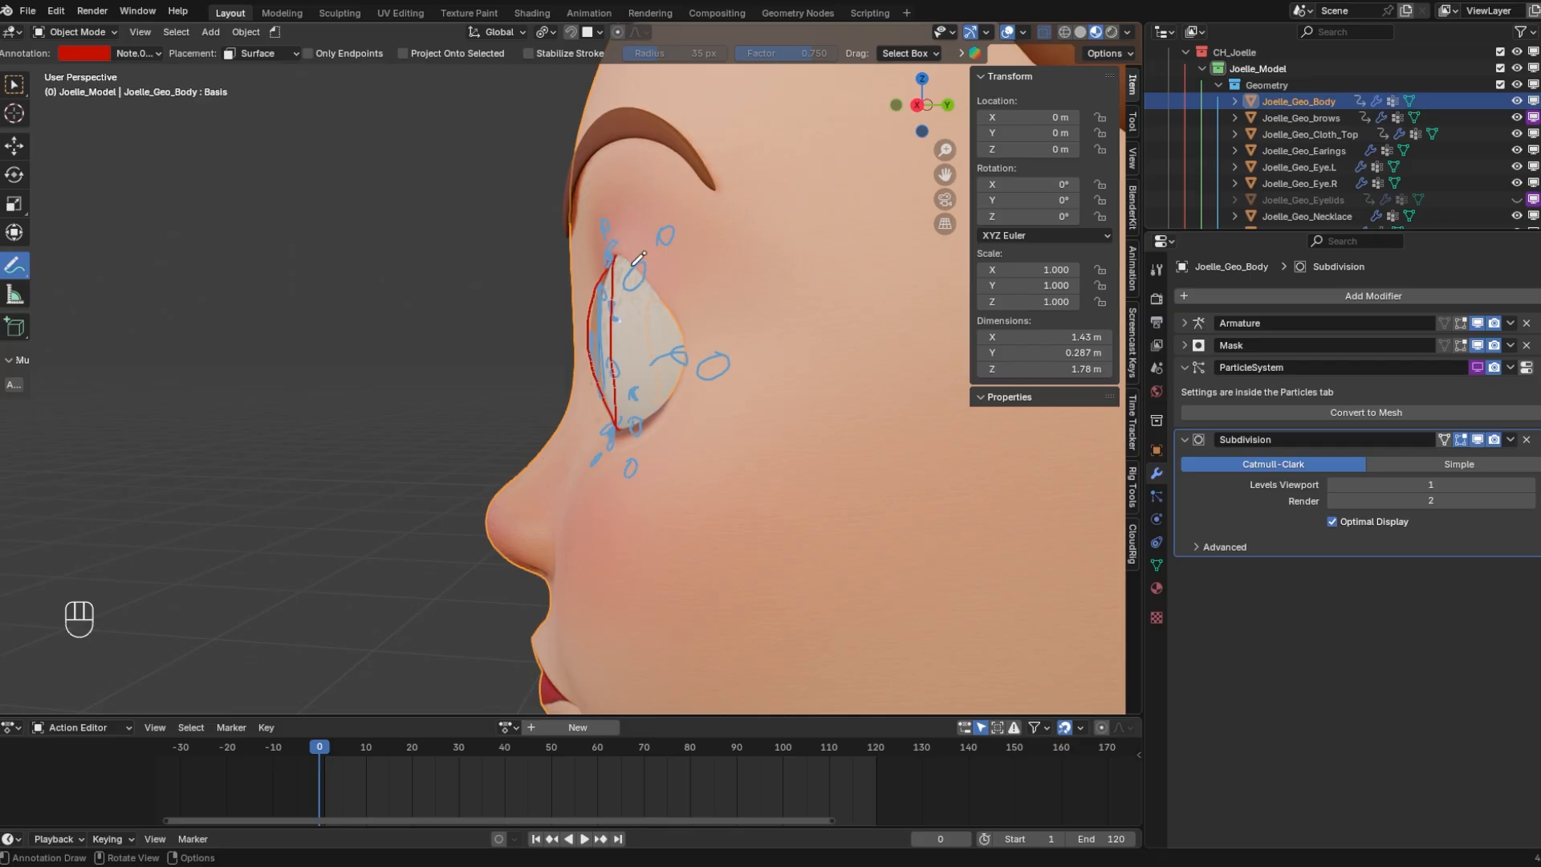
key(ctrl+z)
key(ctrl+z)
Sketch a red vertical line between the lids, an arrow pointing forward from it and a curve in front, and undo them all
mouse_move(646, 259)
middle_down()
mouse_move(457, 329)
mouse_move(587, 361)
middle_up()
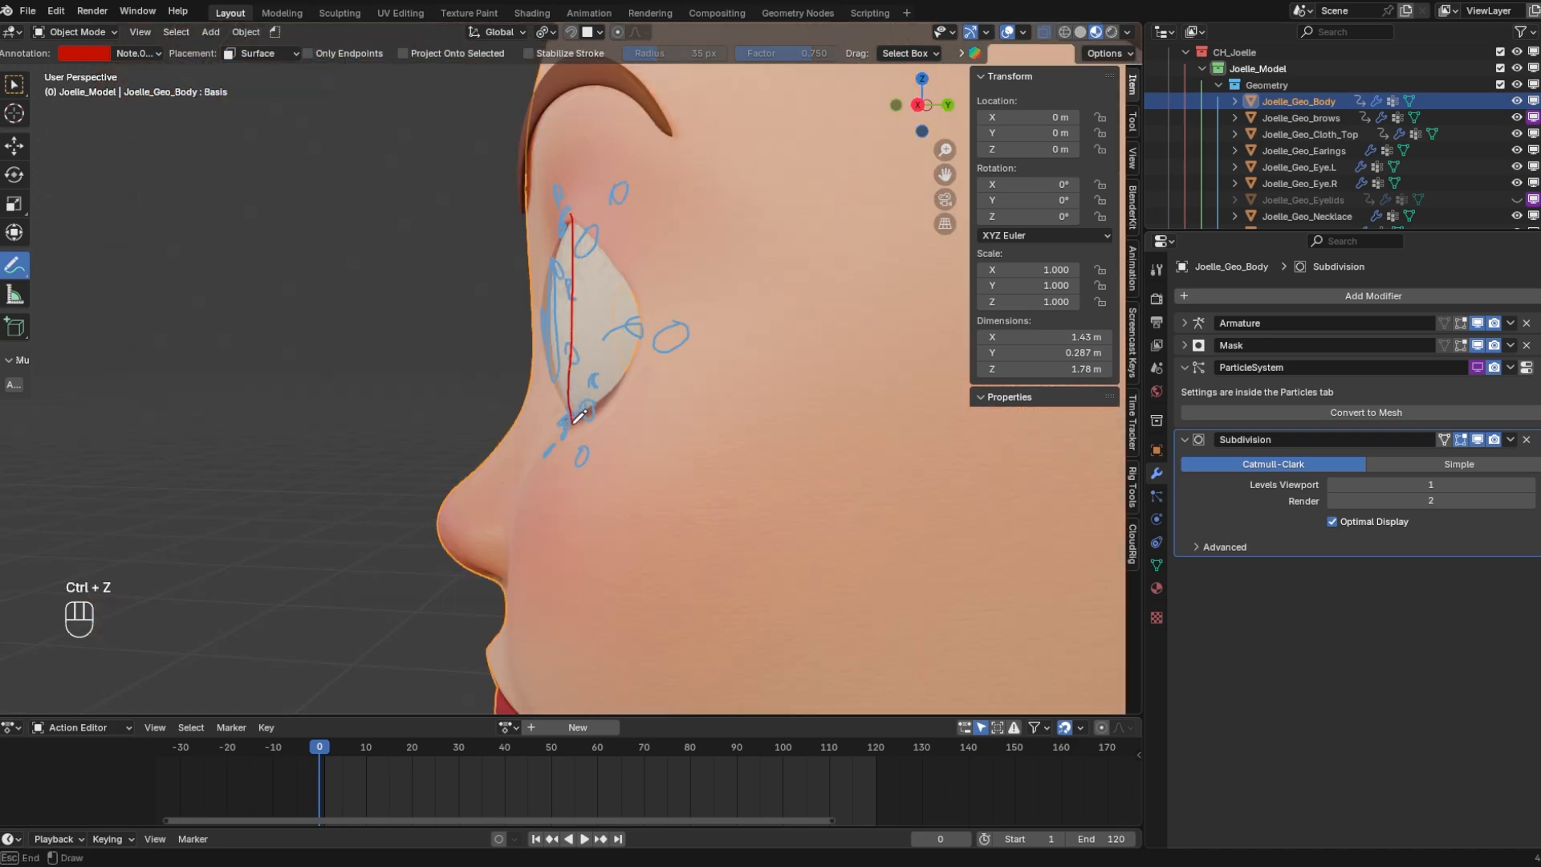
drag(569, 419, 571, 217)
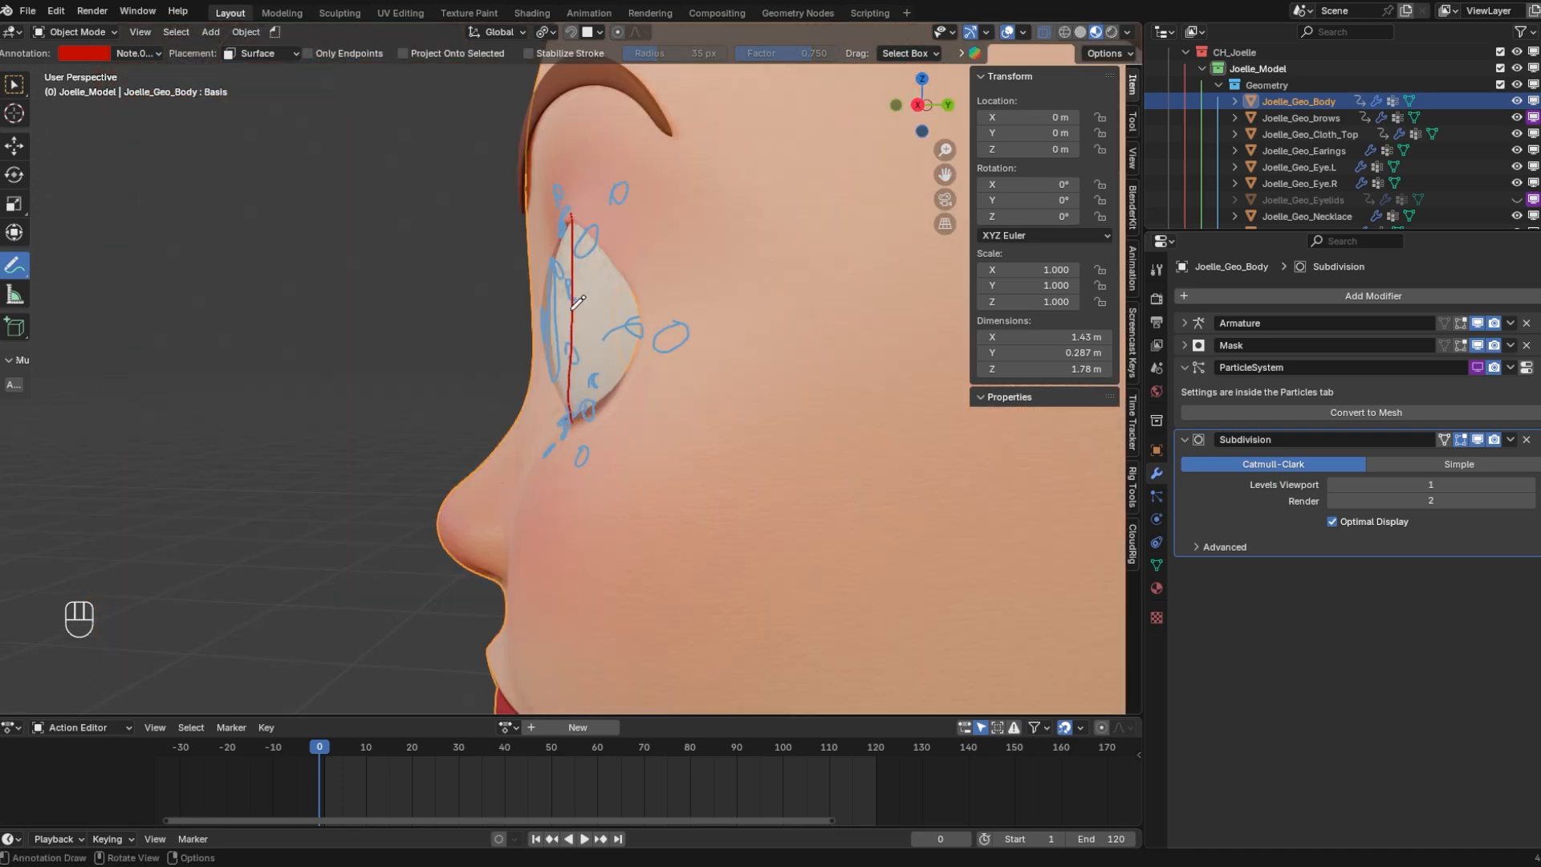
mouse_move(573, 306)
mouse_down()
mouse_move(498, 310)
mouse_move(518, 312)
mouse_up()
drag(567, 219, 540, 276)
drag(544, 373, 572, 419)
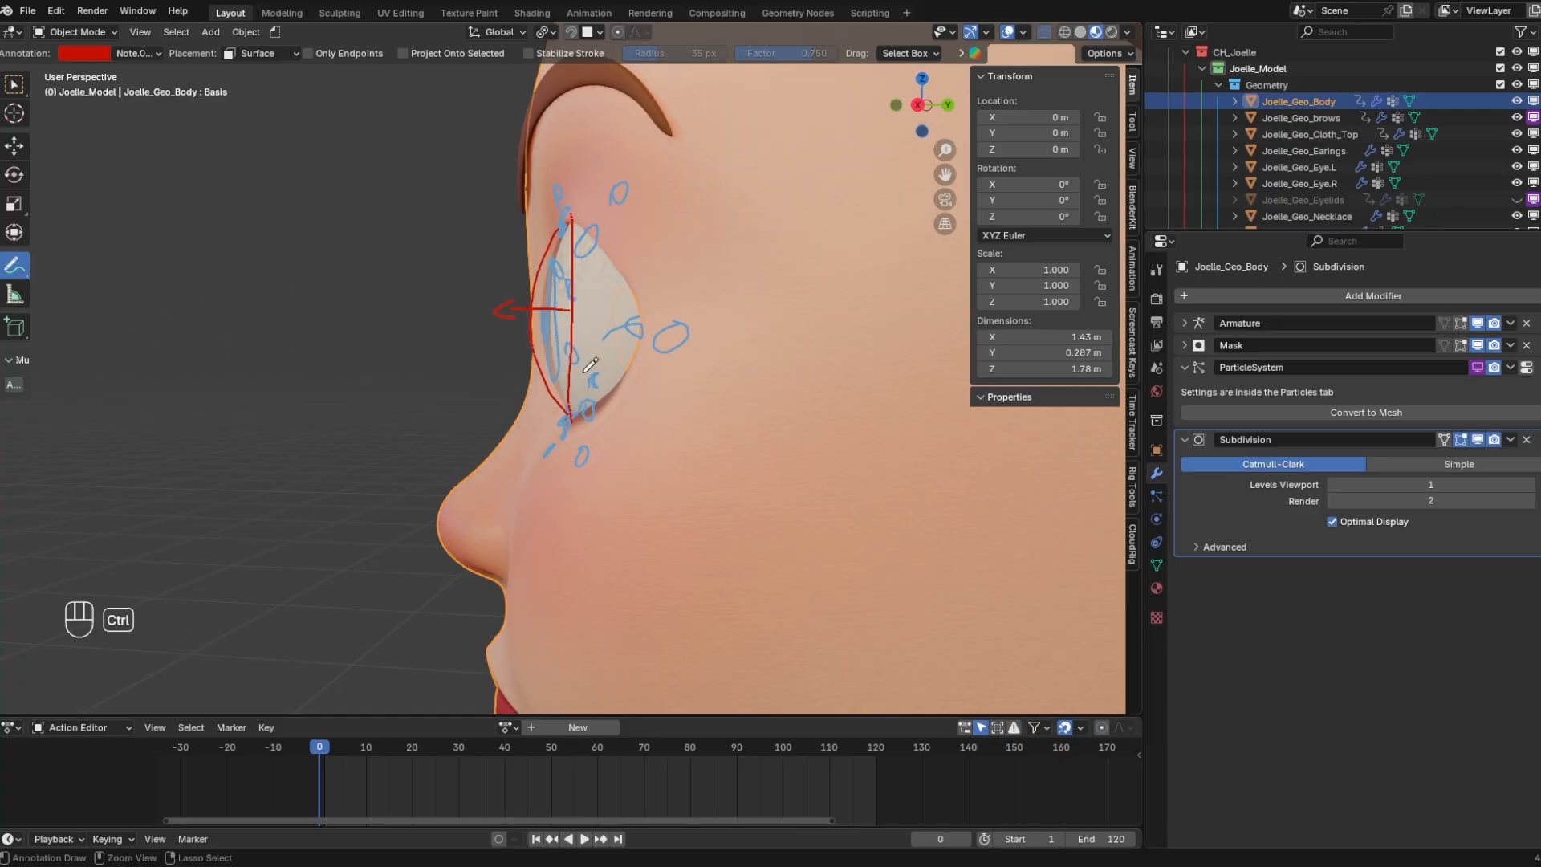
key(ctrl+z)
key(ctrl+z)
key(ctrl+z)
key(ctrl+z)
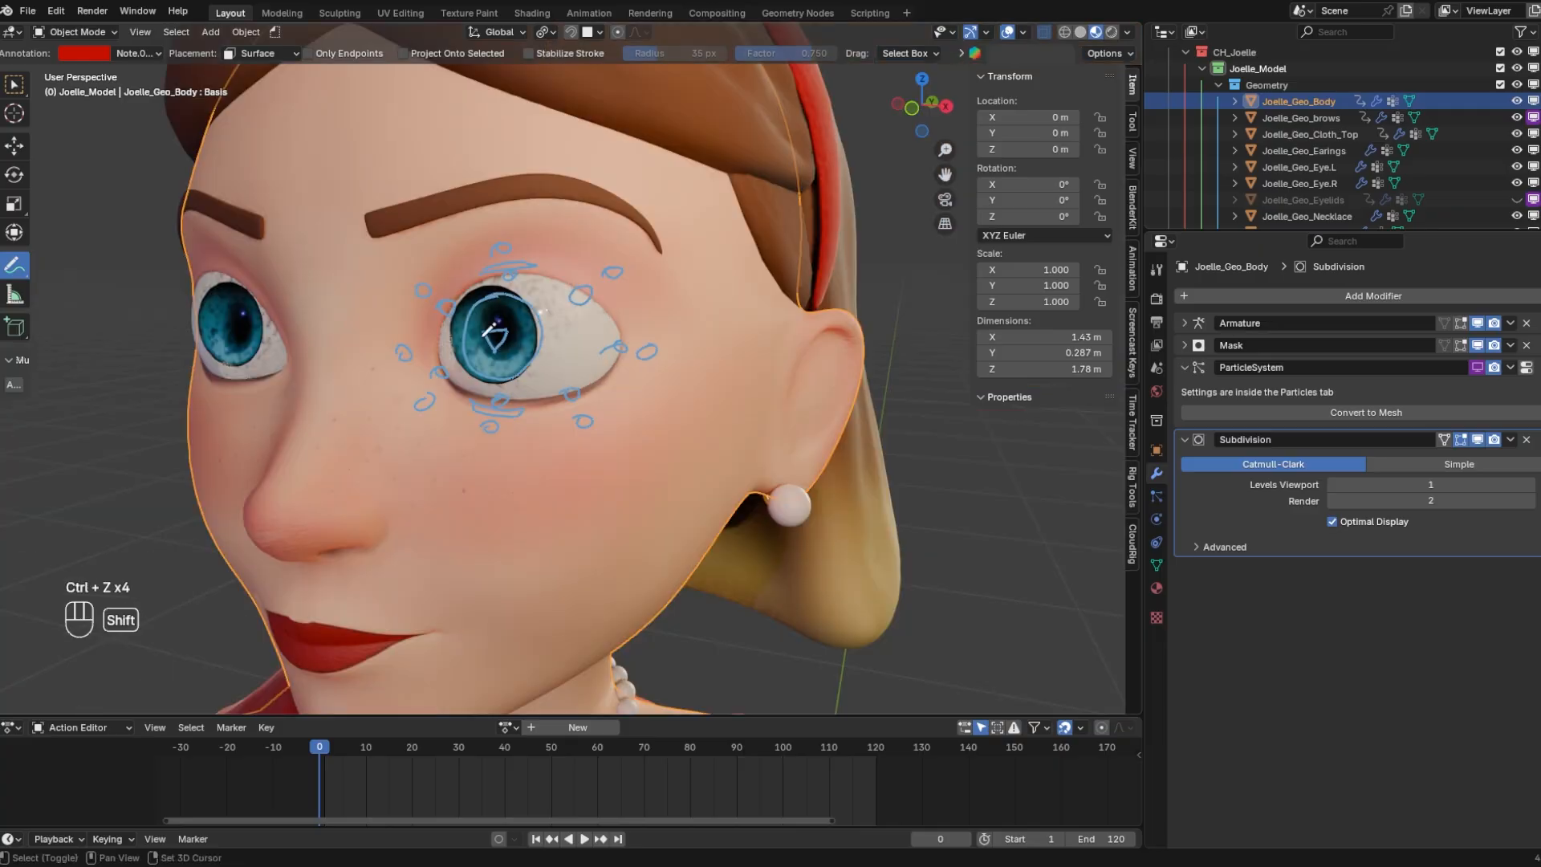
Hide the annotations, show the META-Joelle armature in the viewport and select it
mouse_move(492, 341)
shift+middle_down()
mouse_move(617, 367)
mouse_move(721, 331)
mouse_move(747, 360)
shift+middle_up()
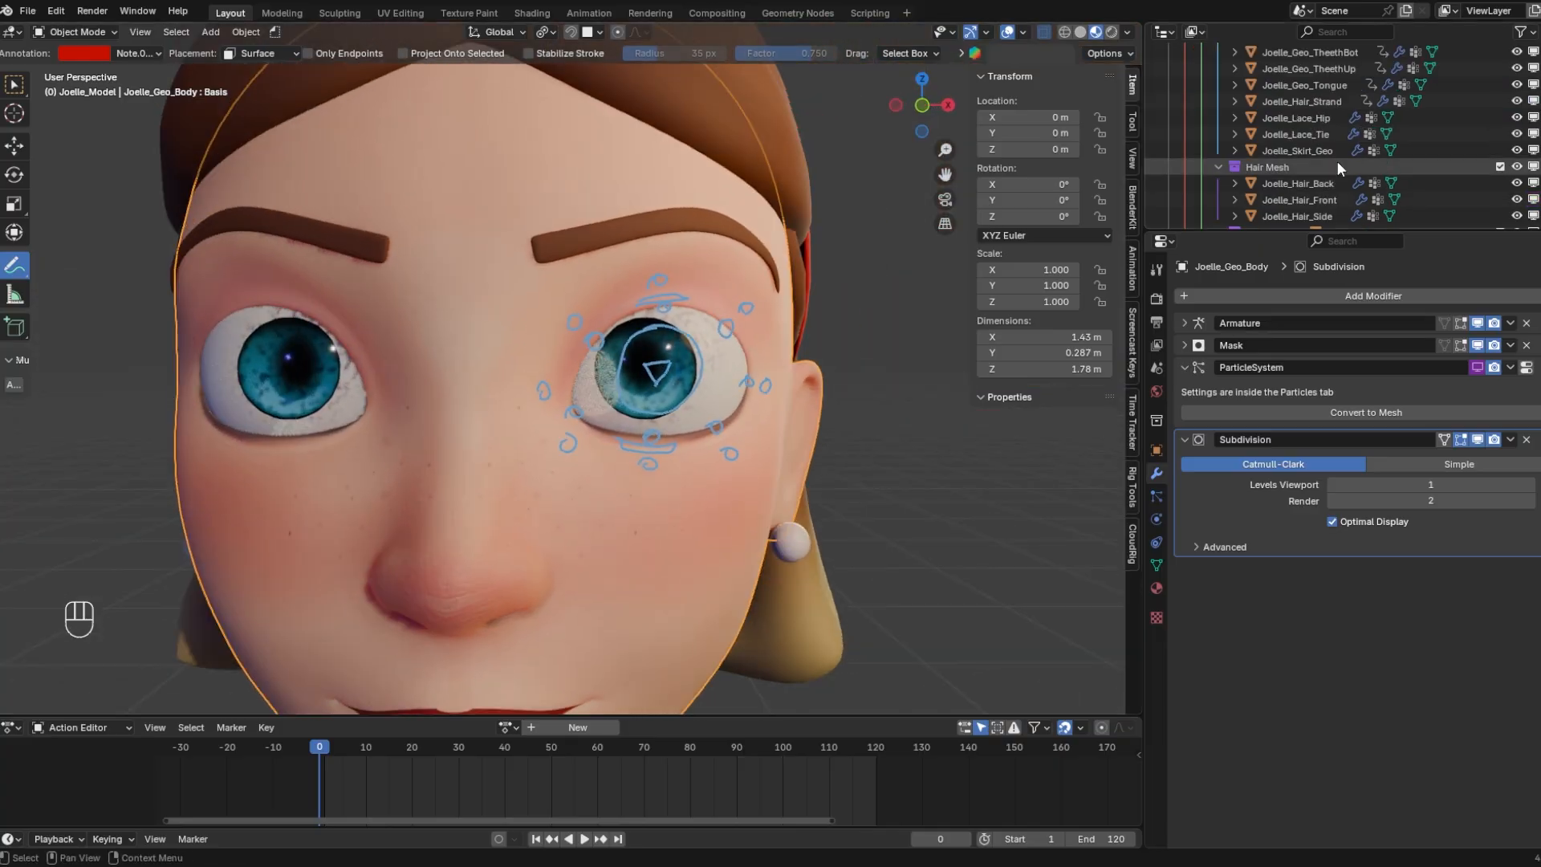
scroll(1366, 151, down, 2)
click(1219, 52)
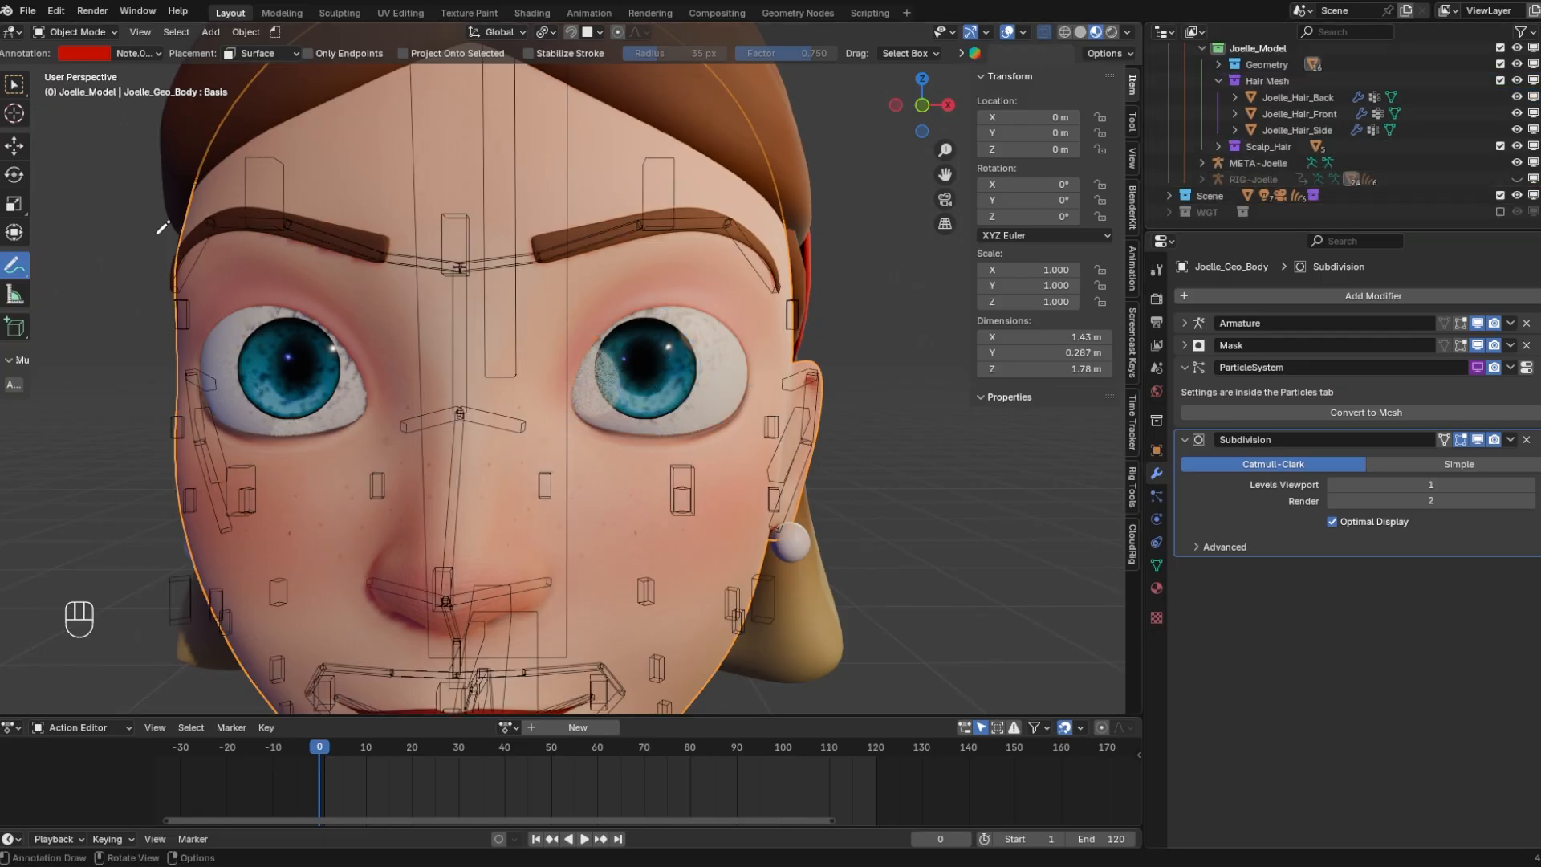
click(21, 88)
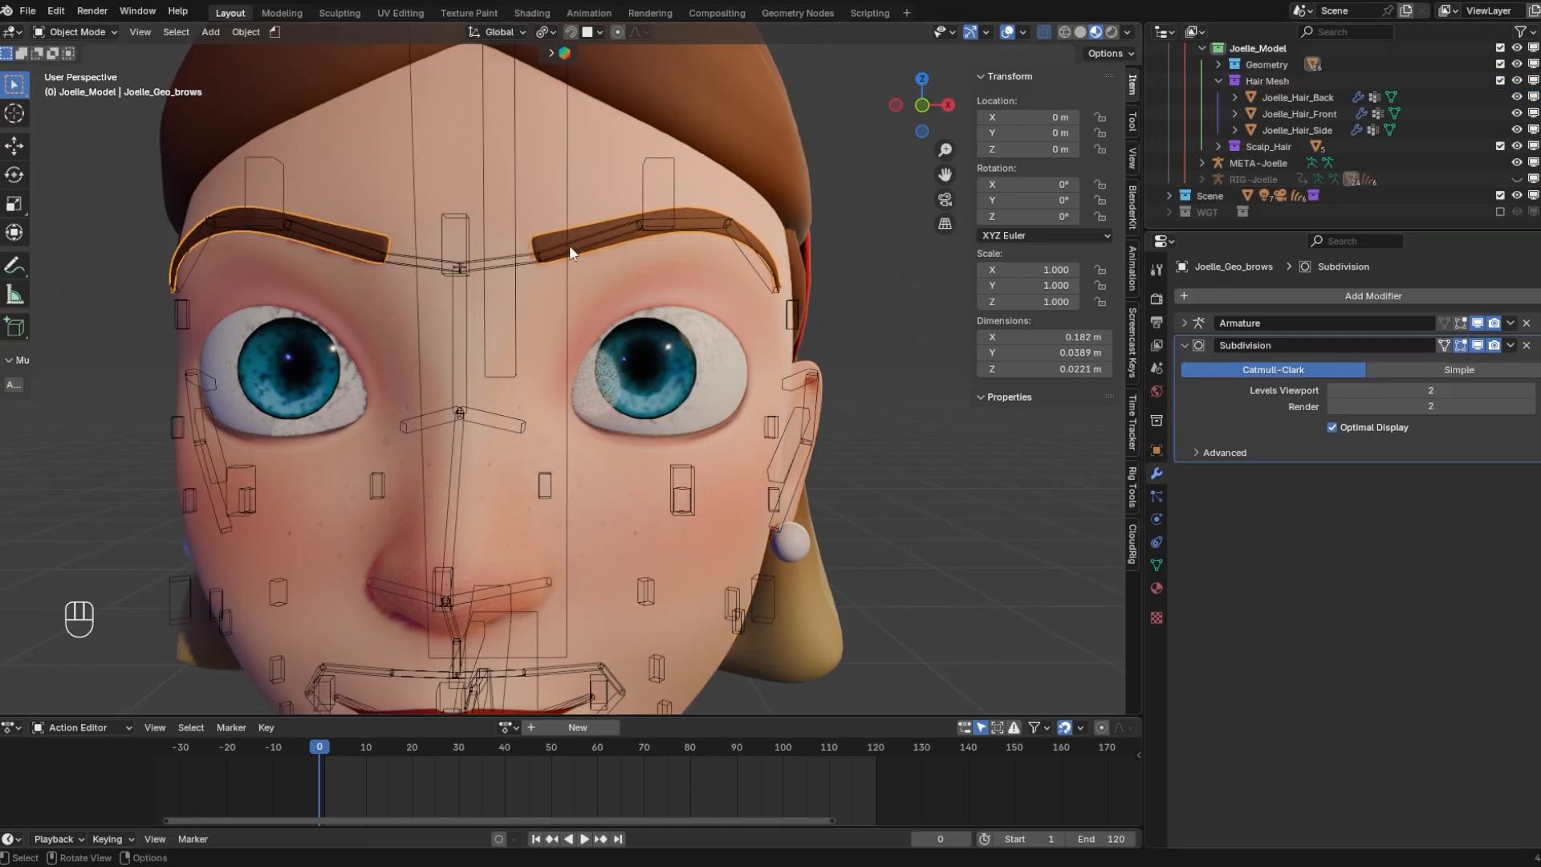
ctrl+click(589, 289)
scroll(589, 296, down, 5)
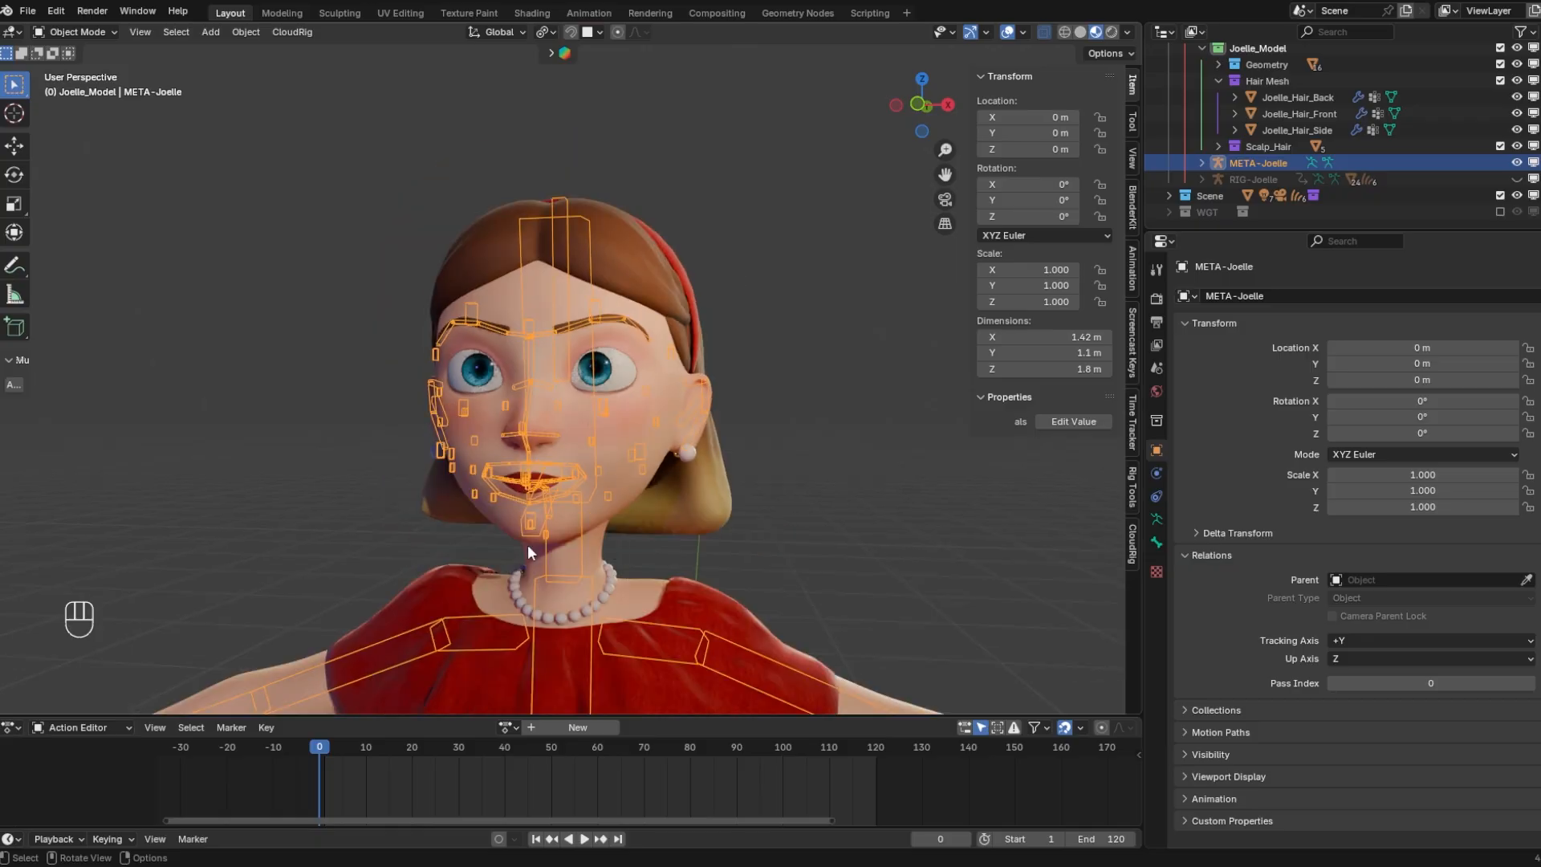
Examine the META-Joelle armature's bones around the face and eyes from several angles
shift+middle_drag(527, 545, 648, 480)
middle_drag(473, 440, 571, 526)
middle_drag(634, 473, 532, 461)
scroll(594, 450, up, 2)
shift+middle_drag(634, 429, 693, 315)
middle_drag(661, 394, 681, 388)
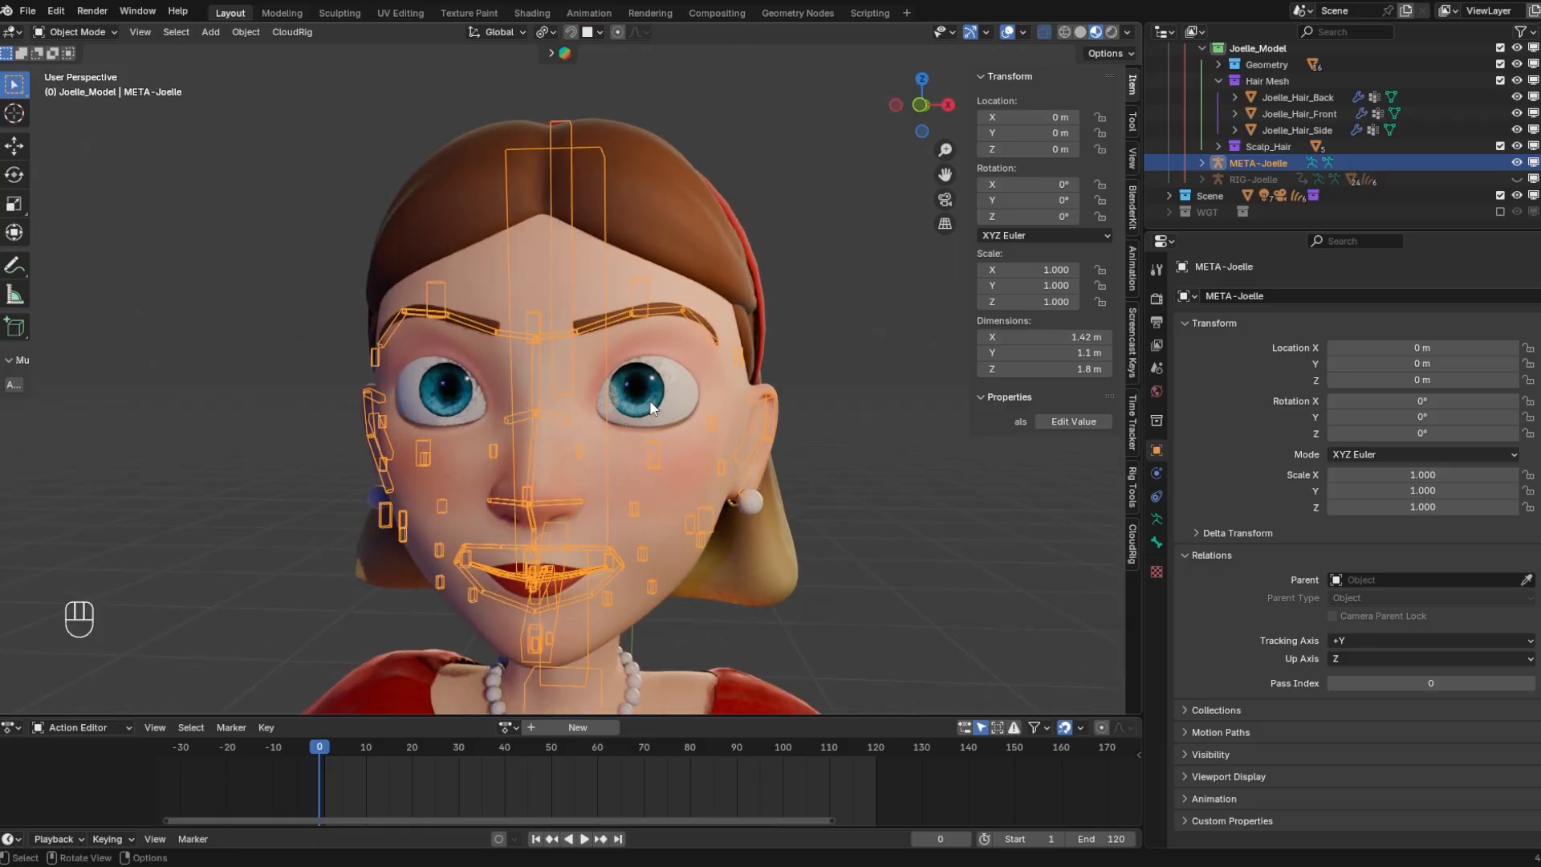
scroll(648, 399, up, 2)
mouse_move(638, 530)
middle_down()
mouse_move(676, 552)
mouse_move(634, 514)
middle_up()
shift+middle_drag(534, 513, 520, 355)
shift+middle_drag(520, 356, 525, 522)
scroll(612, 259, up, 3)
scroll(667, 541, down, 3)
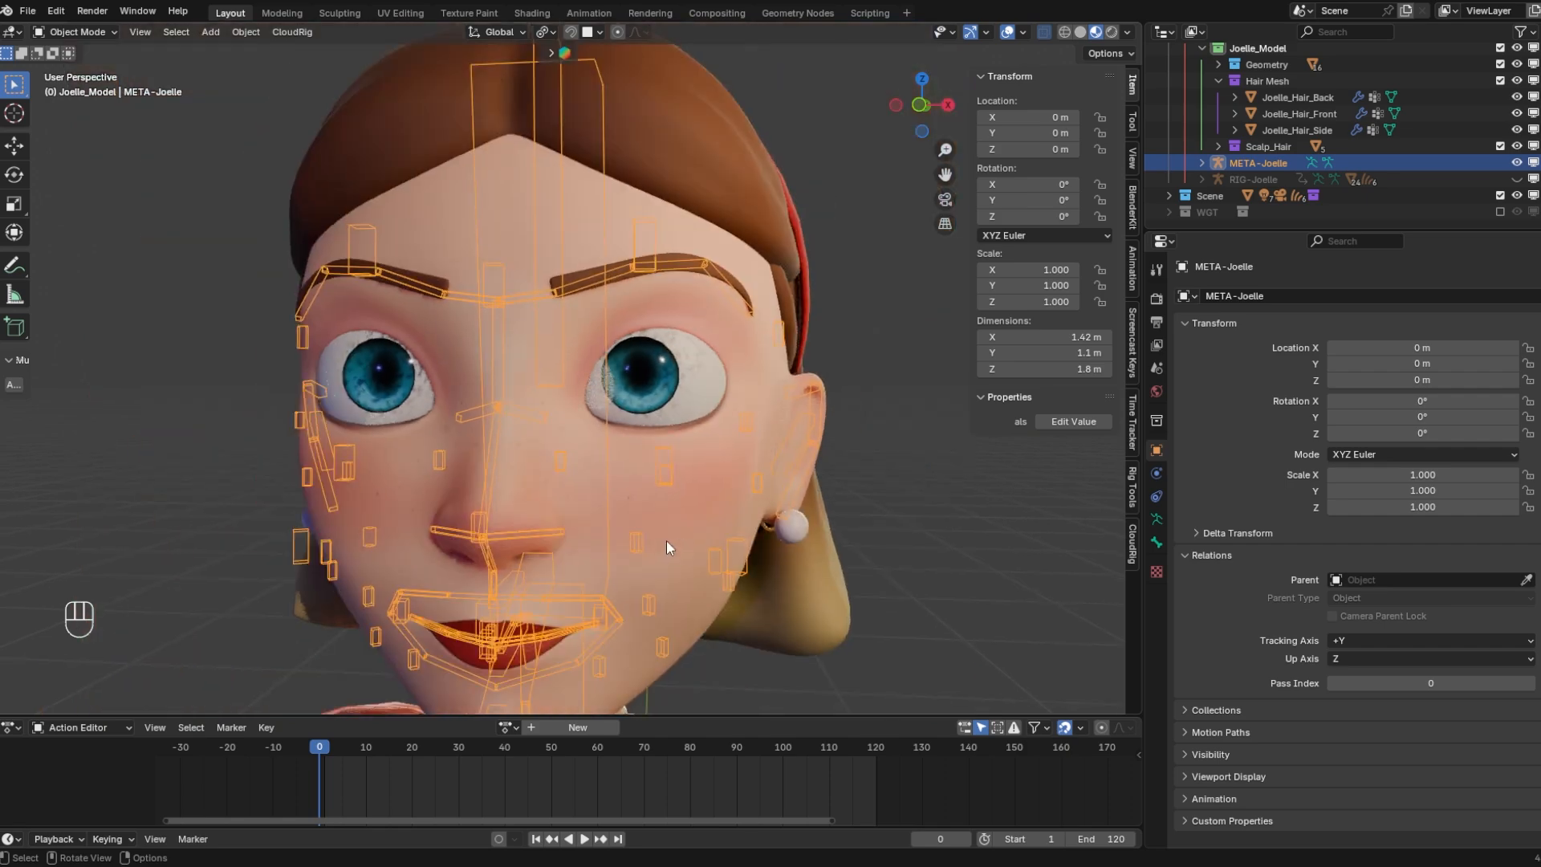
Try to move the Cheekbone3.L bone in Pose Mode, undo it and return to Object Mode
key(ctrl+Tab)
click(560, 459)
key(g)
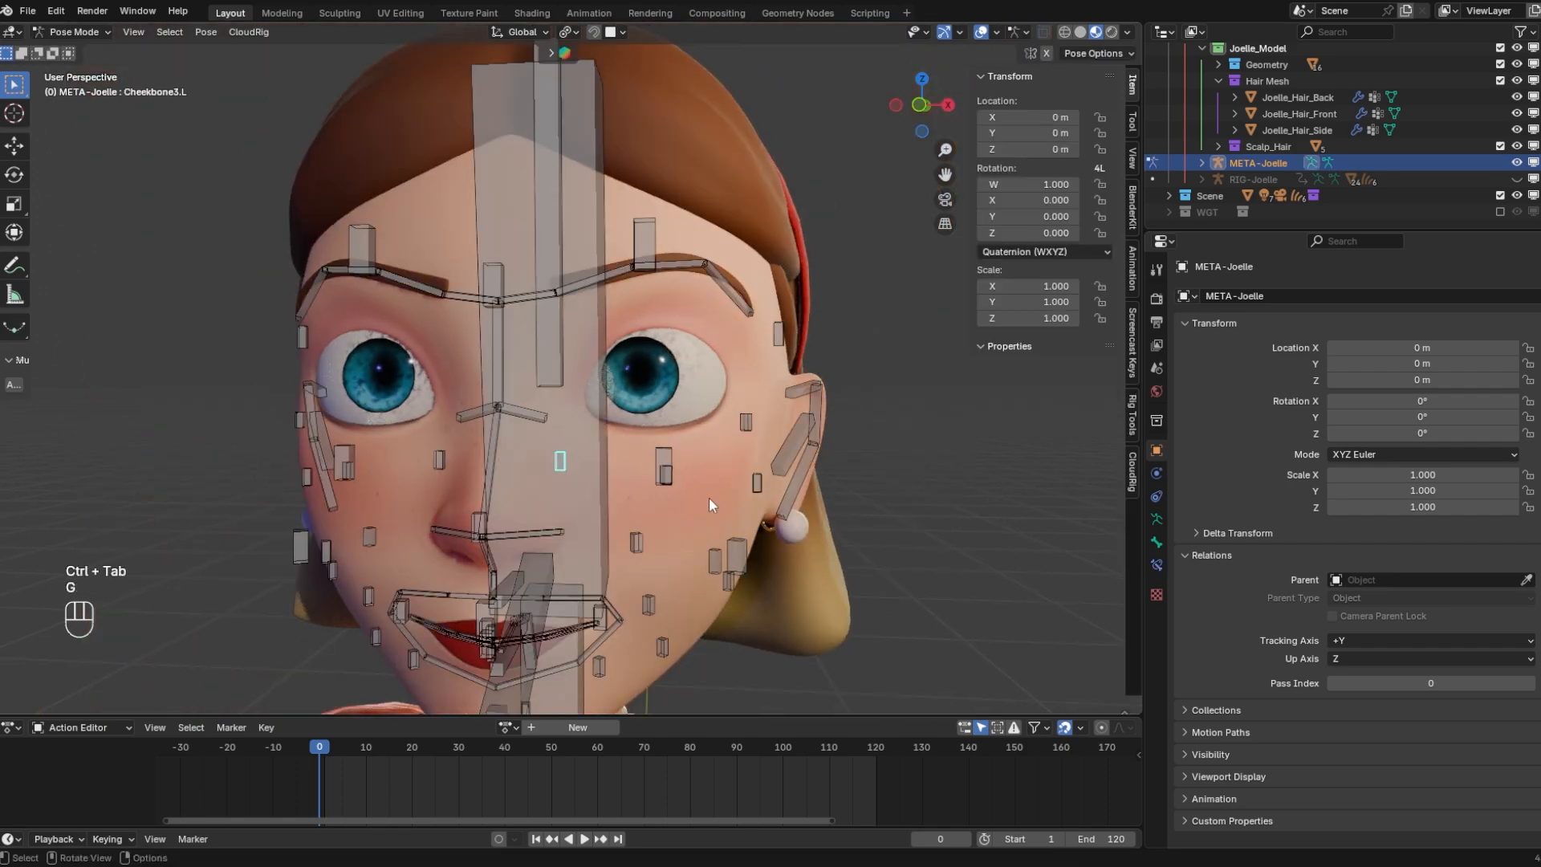
key(g)
click(674, 463)
key(ctrl+z)
key(ctrl+z)
key(ctrl+Tab)
Enter Edit Mode on the META-Joelle armature and reveal its hidden bones
middle_drag(694, 634, 676, 518)
scroll(626, 534, down, 4)
scroll(672, 499, up, 4)
mouse_move(788, 417)
middle_down()
mouse_move(764, 450)
mouse_move(783, 400)
middle_up()
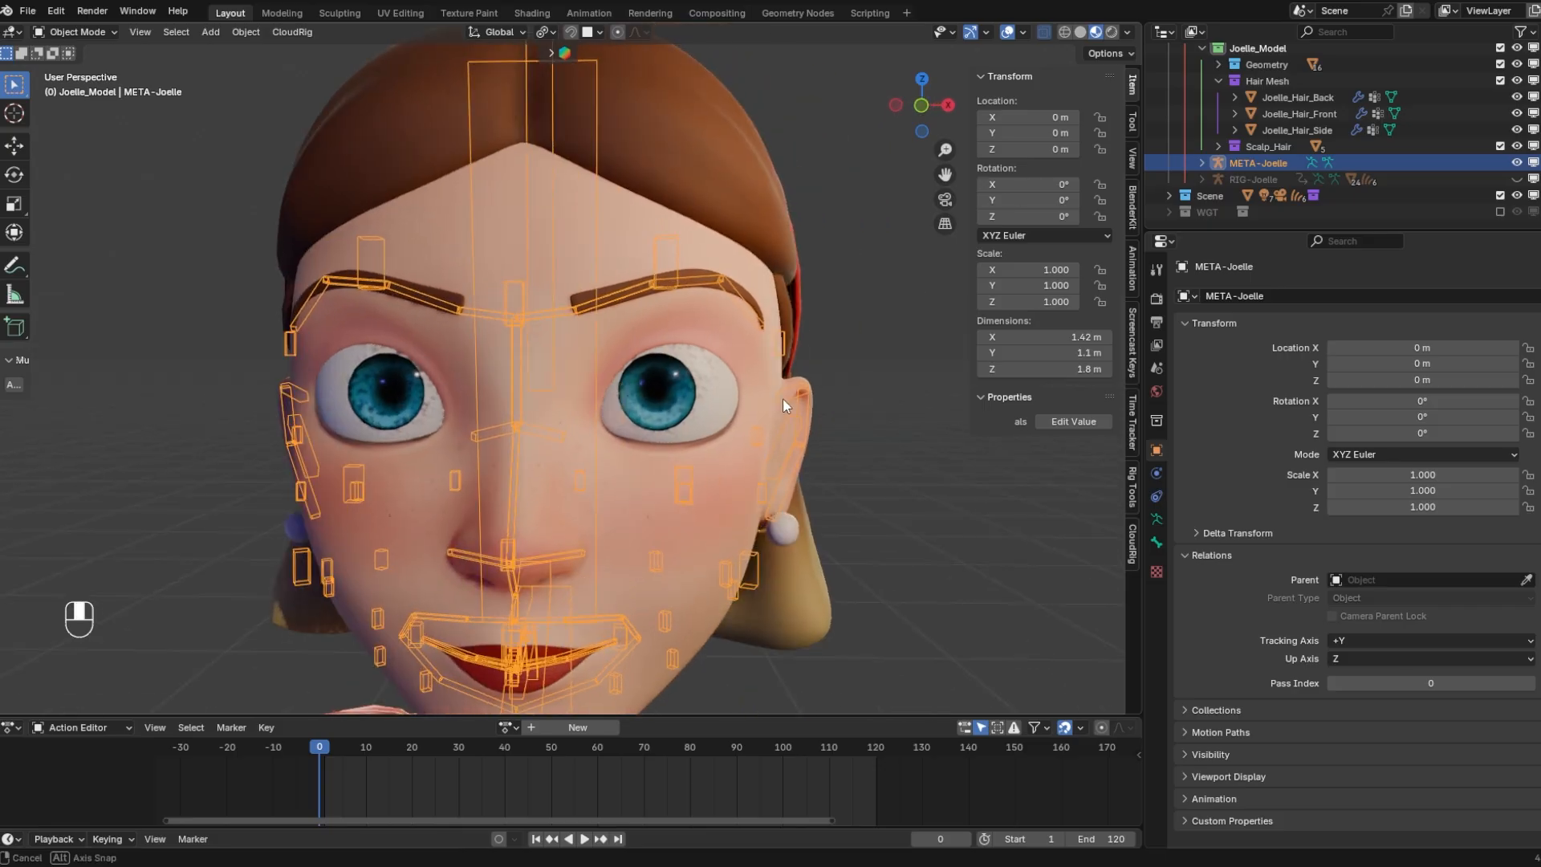
shift+middle_drag(749, 459, 718, 393)
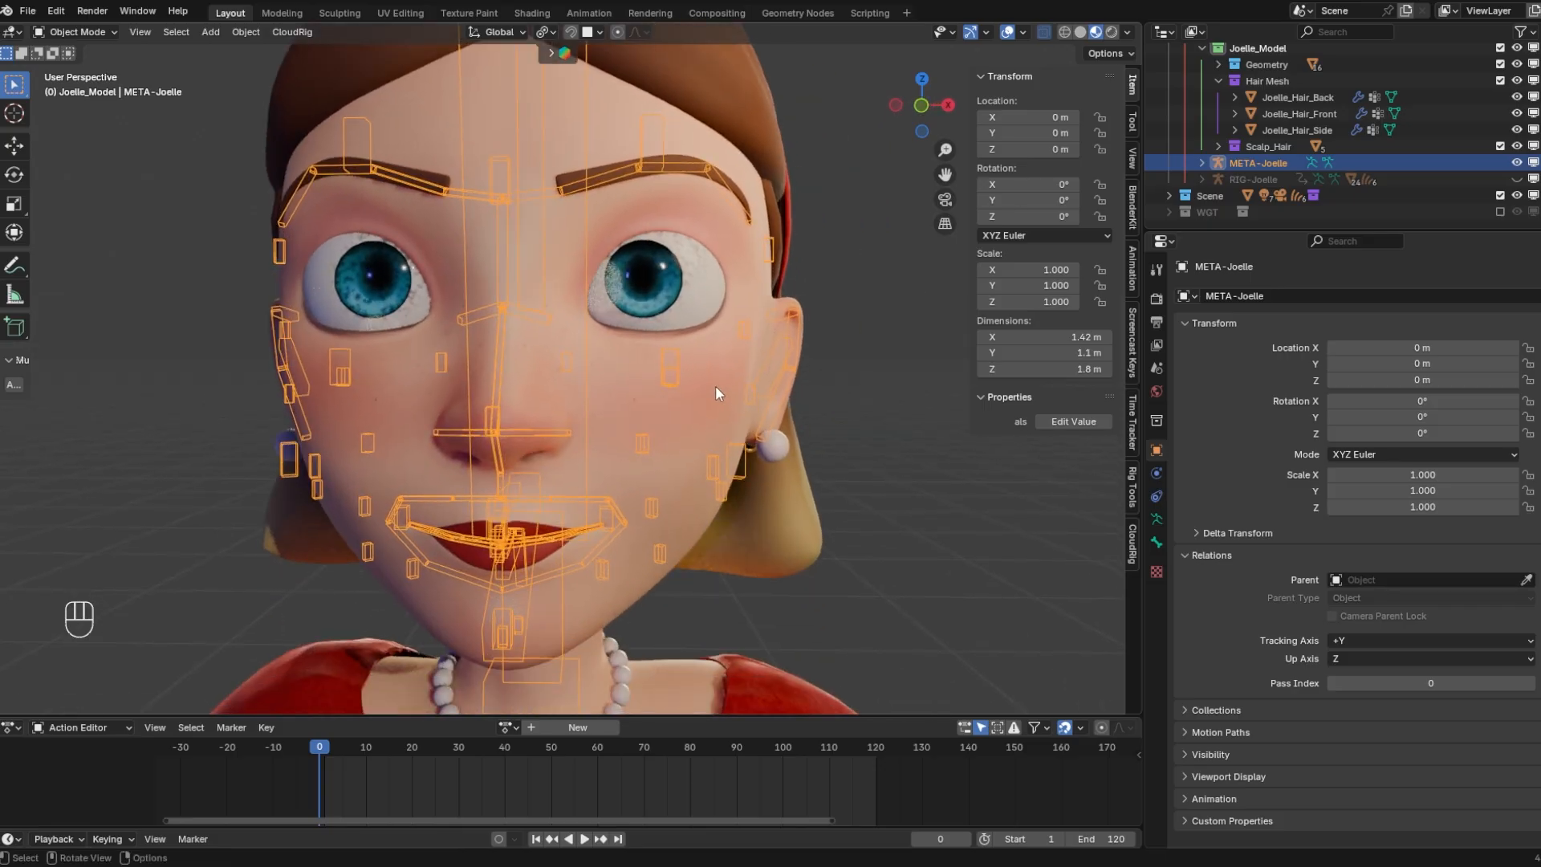
key(Tab)
key(Tab)
key(Tab)
scroll(638, 397, down, 3)
key(alt+h)
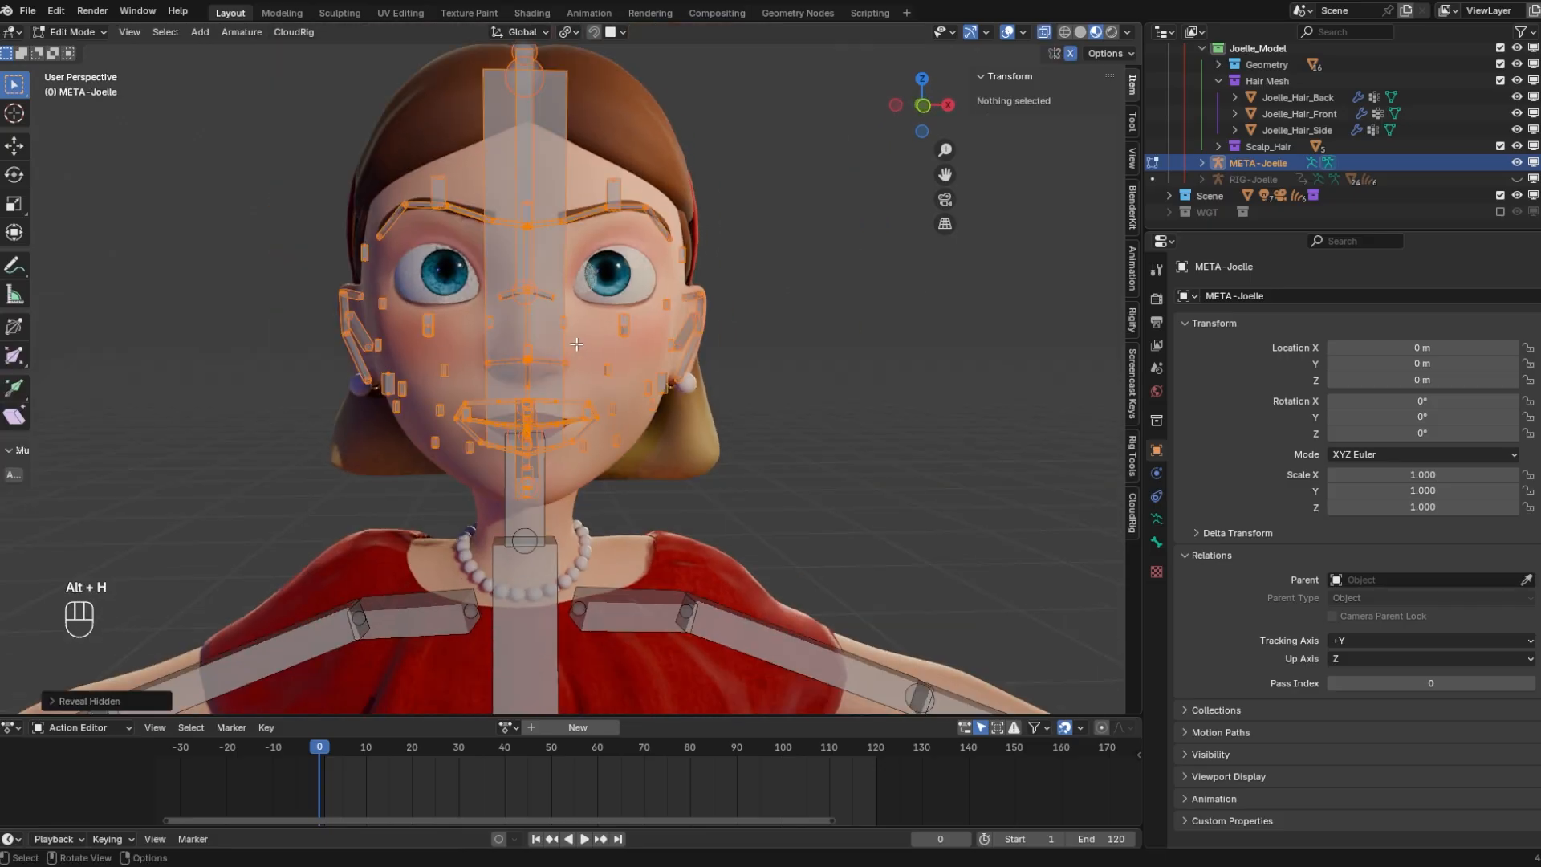
Hide the revealed head and face bones again and select the neck bone
middle_drag(514, 362, 626, 454)
key(h)
click(565, 451)
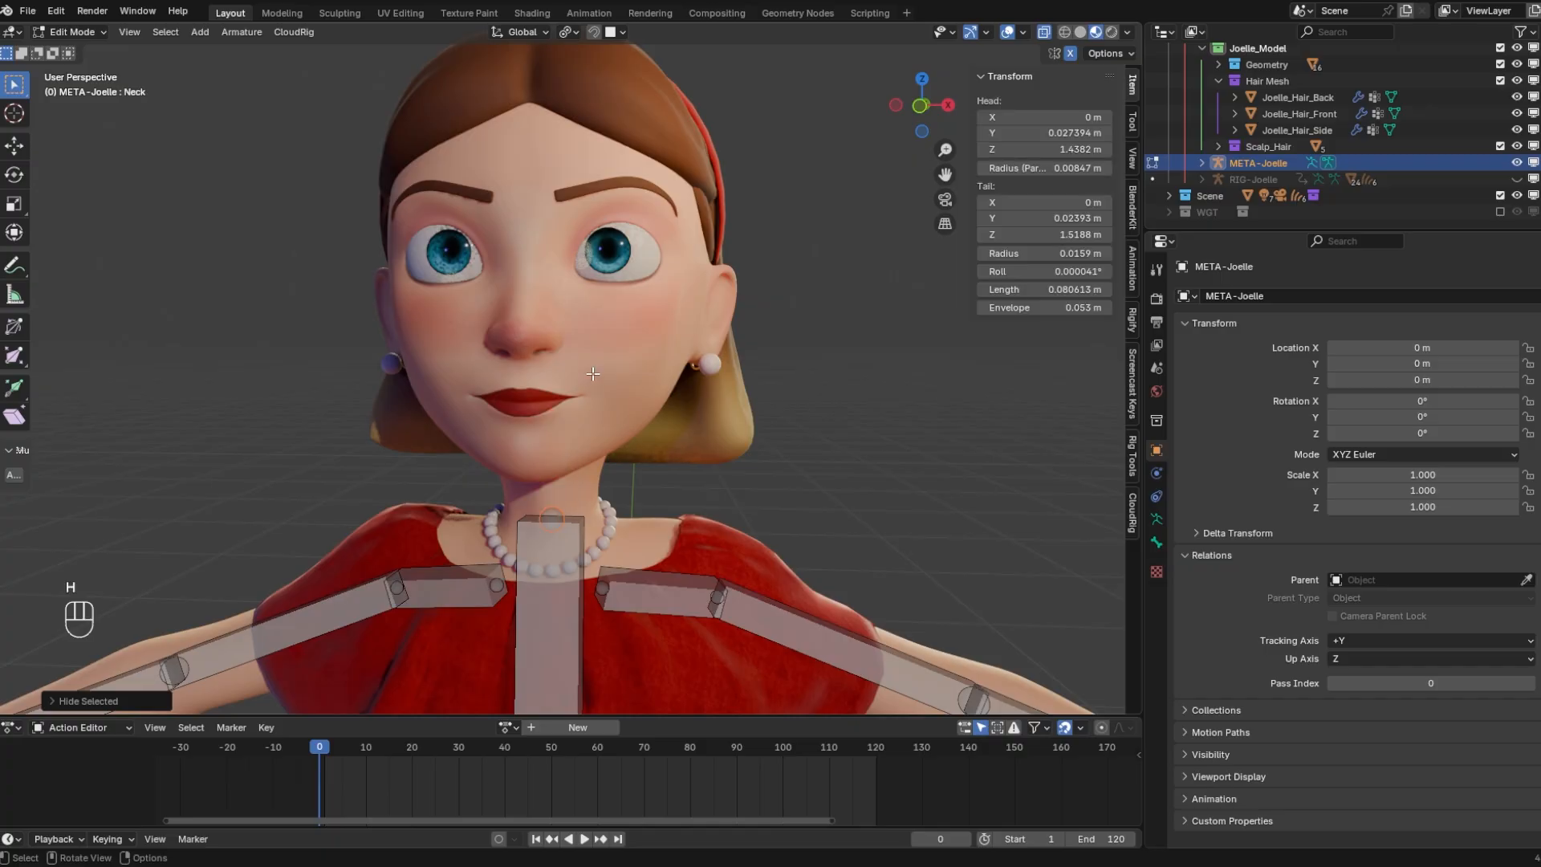
Show the blue annotations of the planned controls around the left eye for review, and hide them again
scroll(583, 244, up, 4)
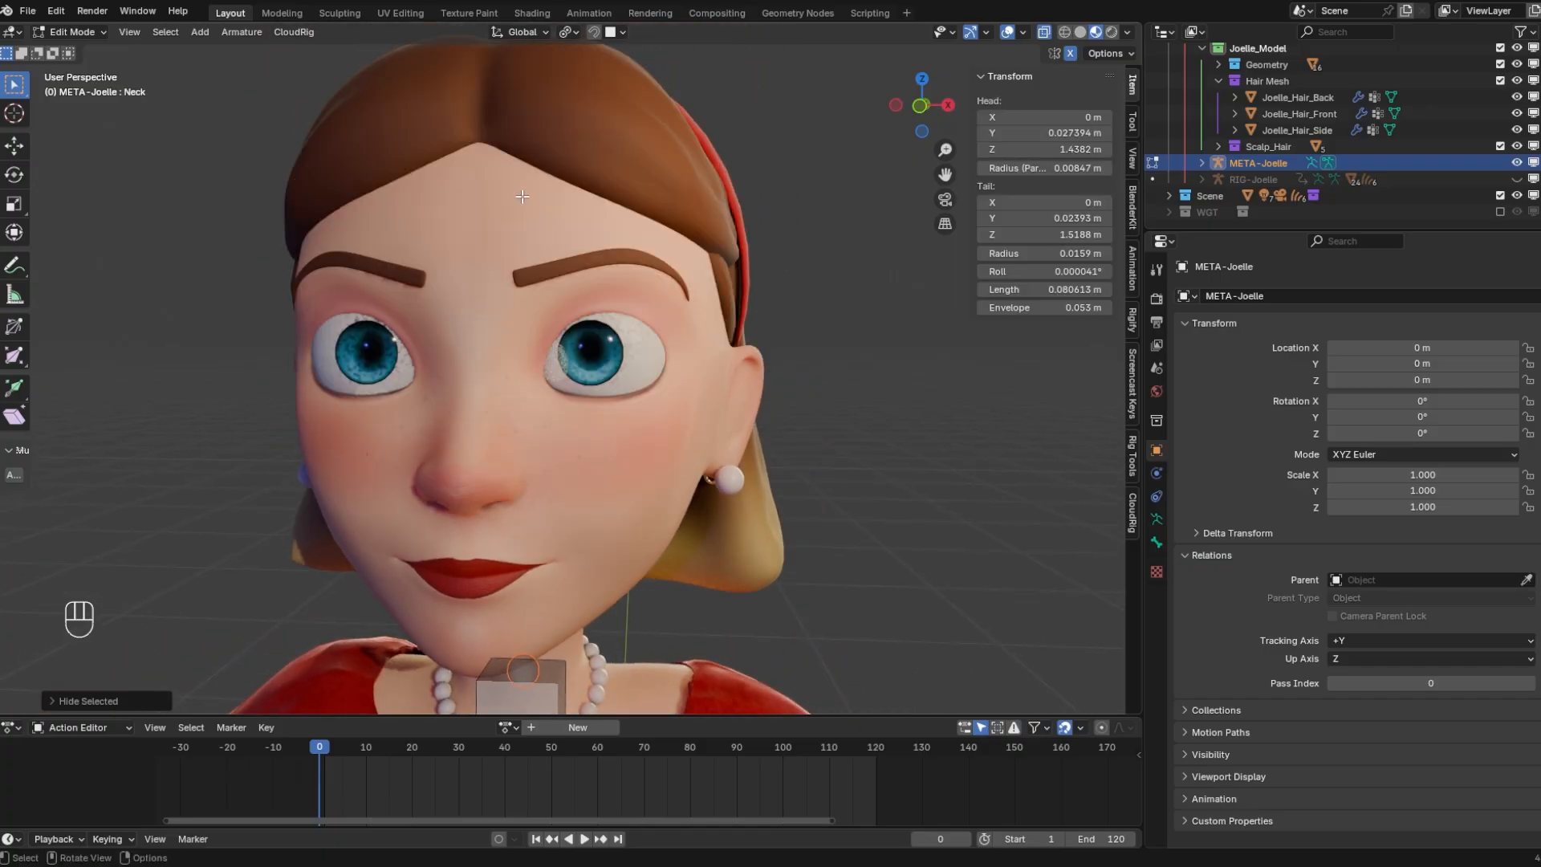
scroll(591, 377, up, 7)
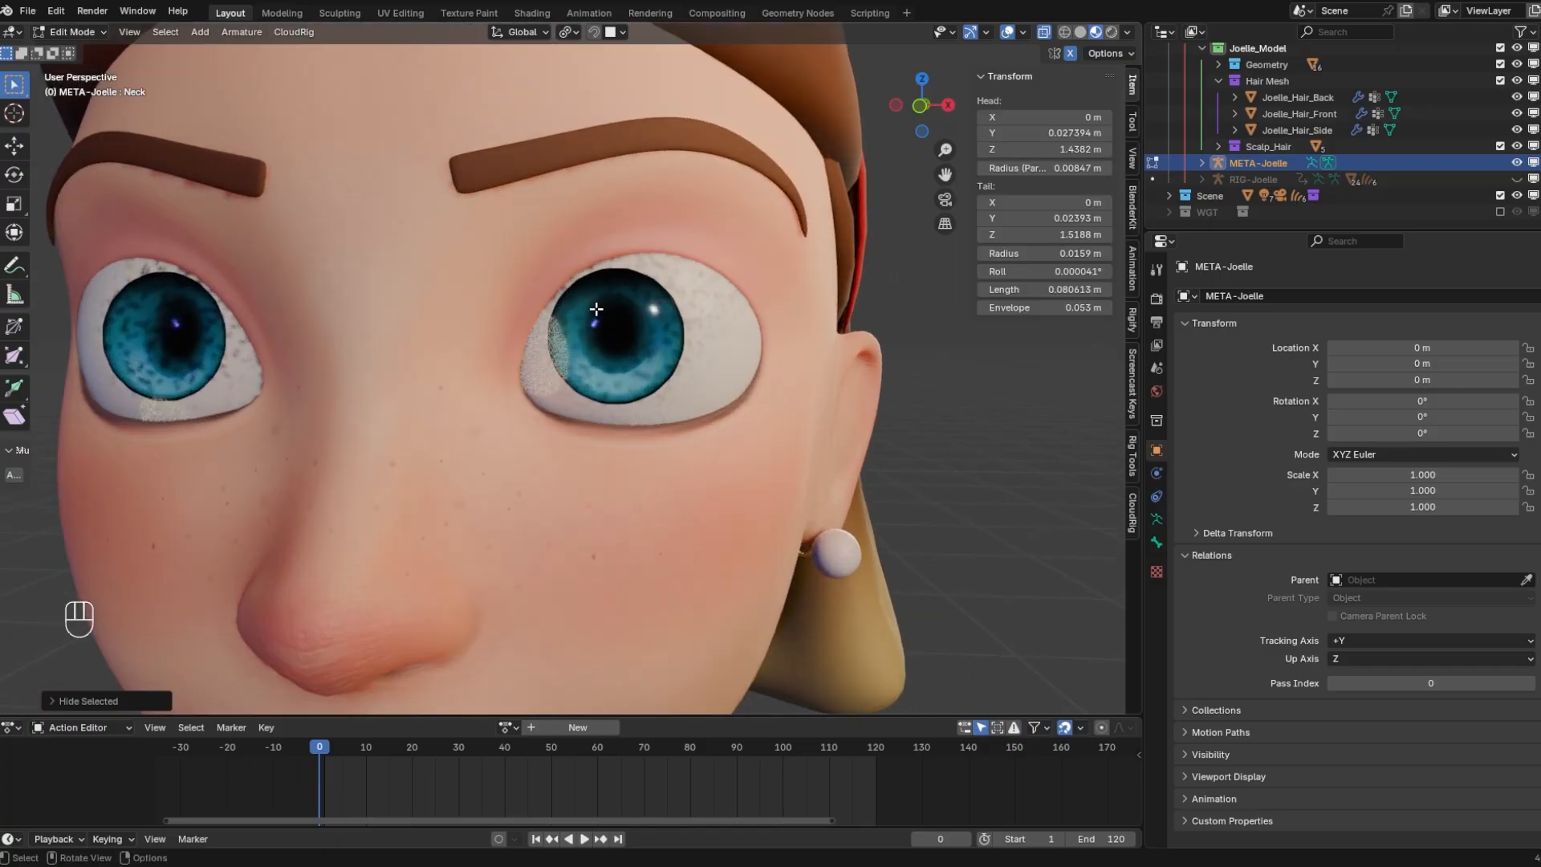
mouse_move(595, 316)
middle_down()
mouse_move(634, 329)
mouse_move(590, 341)
middle_up()
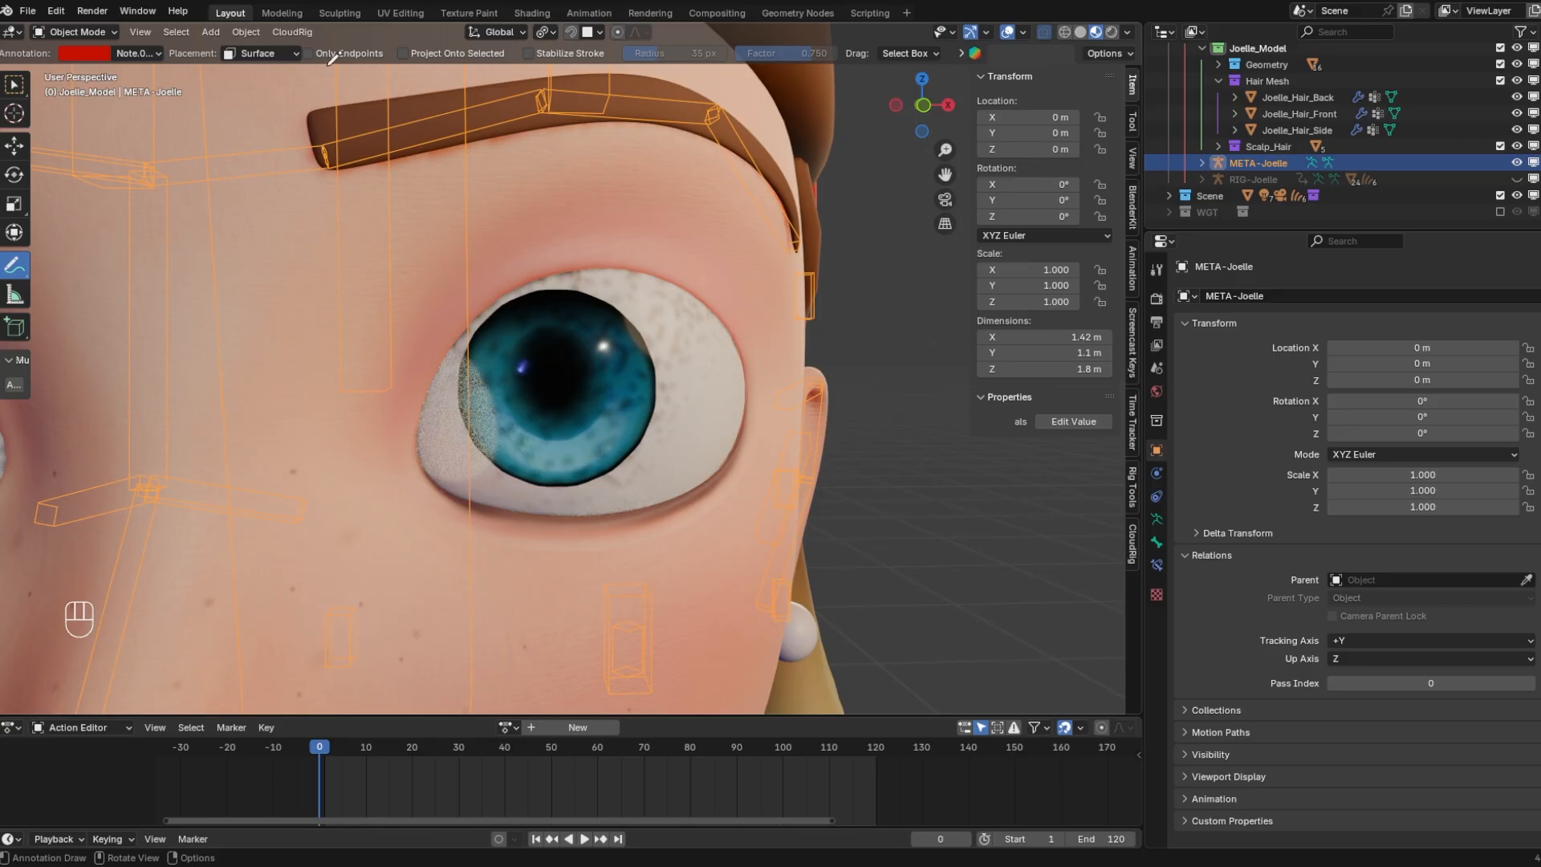
click(137, 53)
click(211, 129)
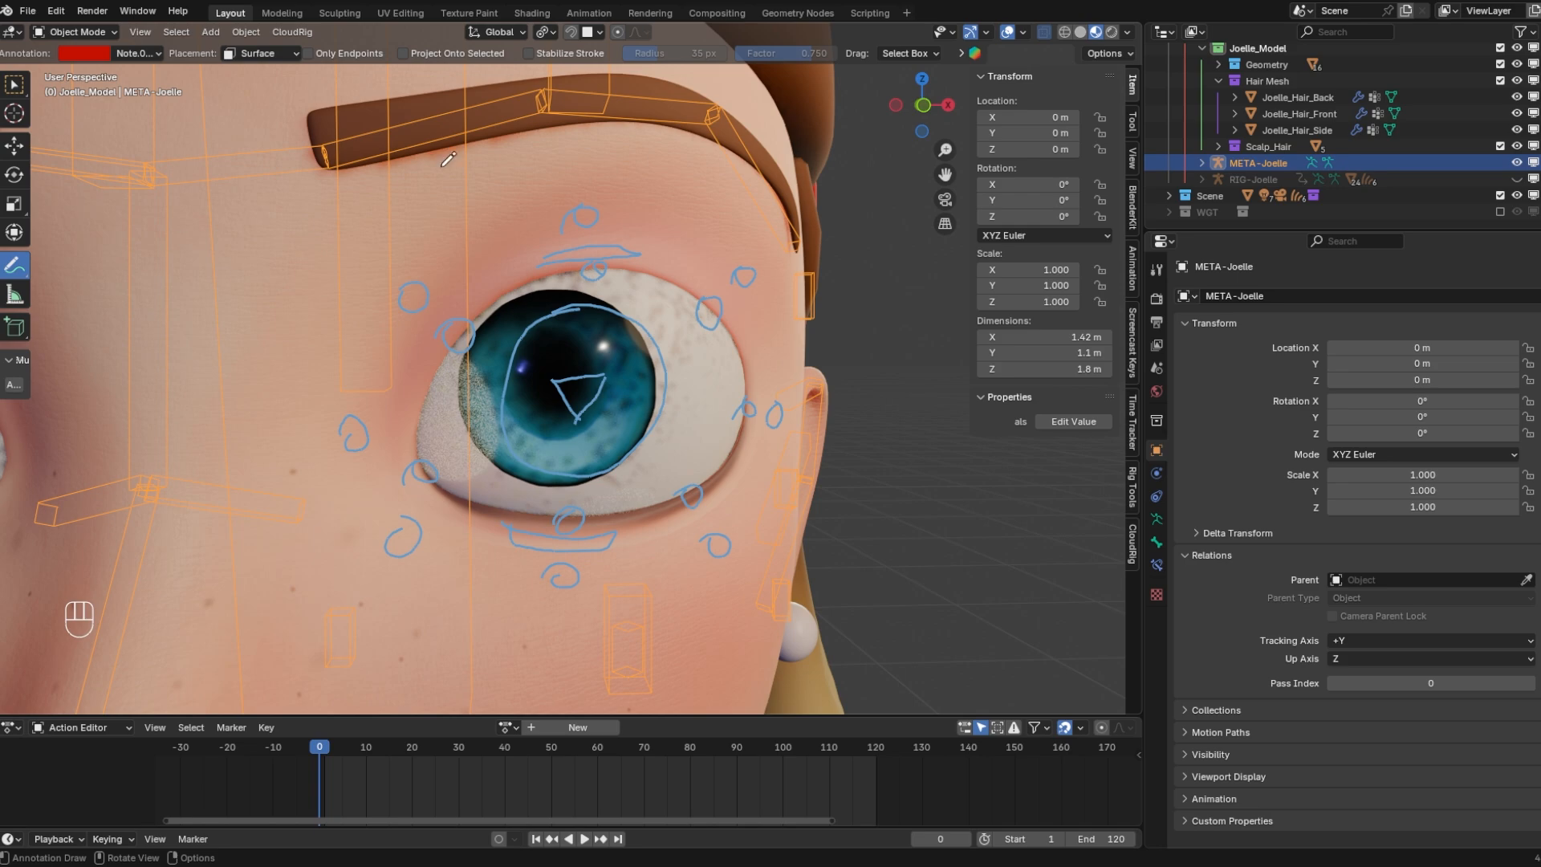
click(142, 50)
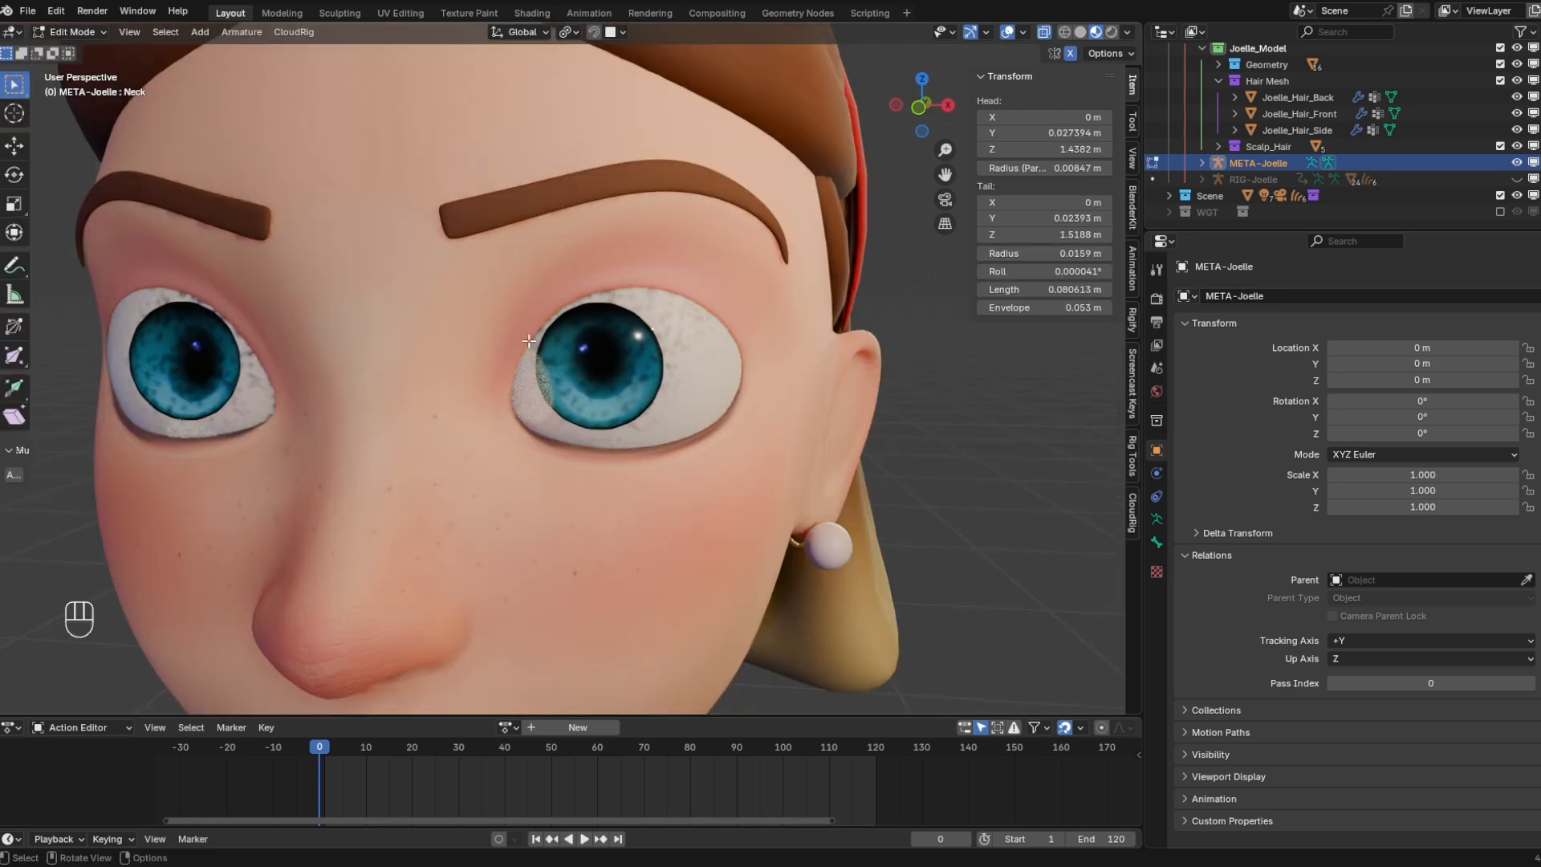
Leave the armature's Edit Mode and open the left eyeball mesh, Joelle_Geo_Eye.L, in Edit Mode
key(Tab)
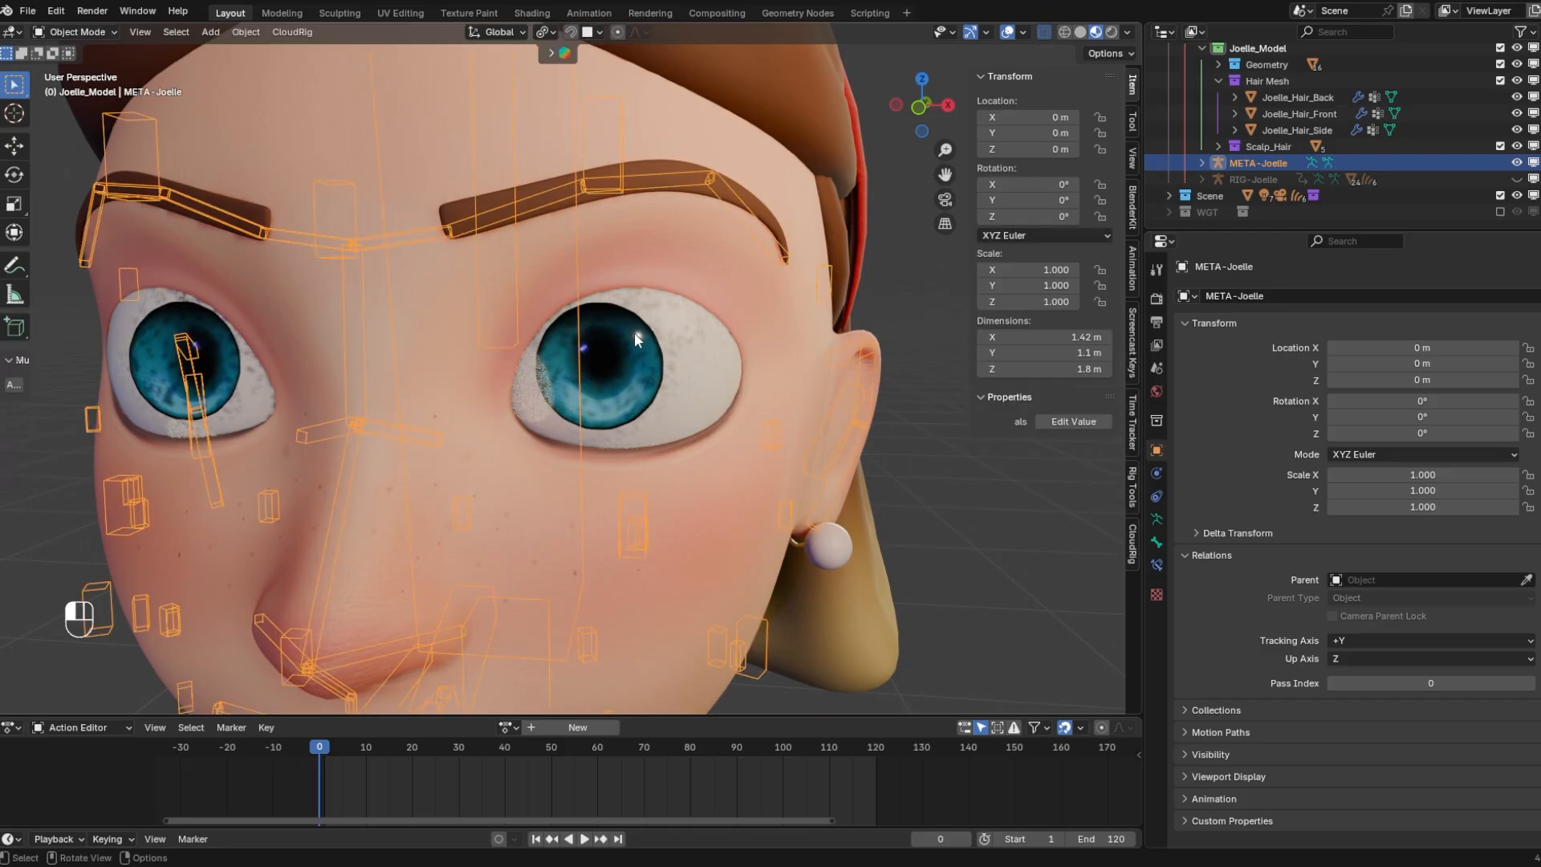
click(679, 368)
key(Tab)
middle_drag(679, 367, 513, 356)
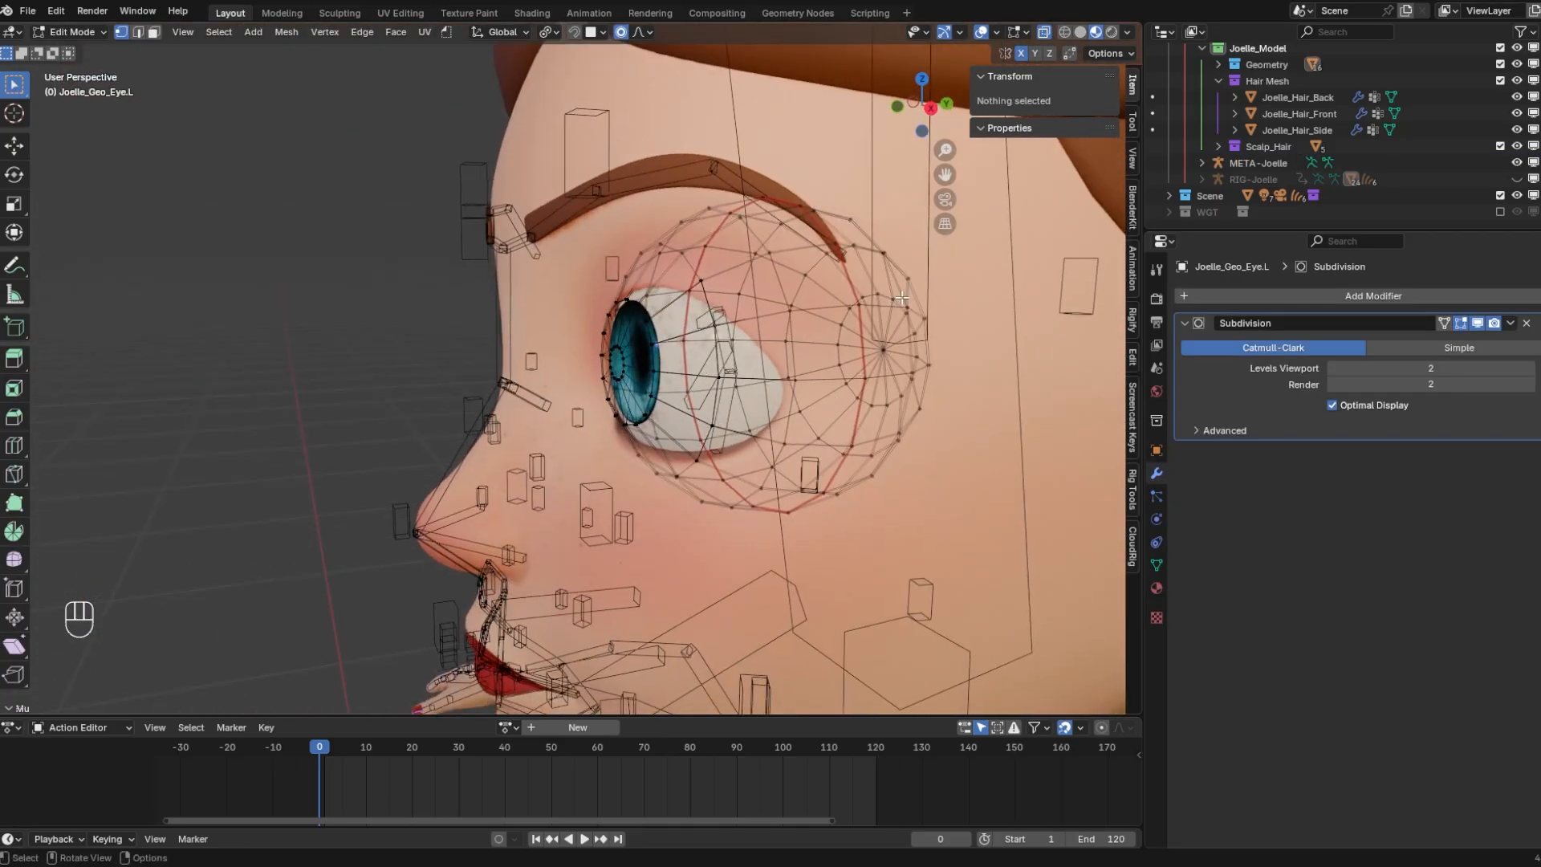
middle_drag(903, 299, 758, 343)
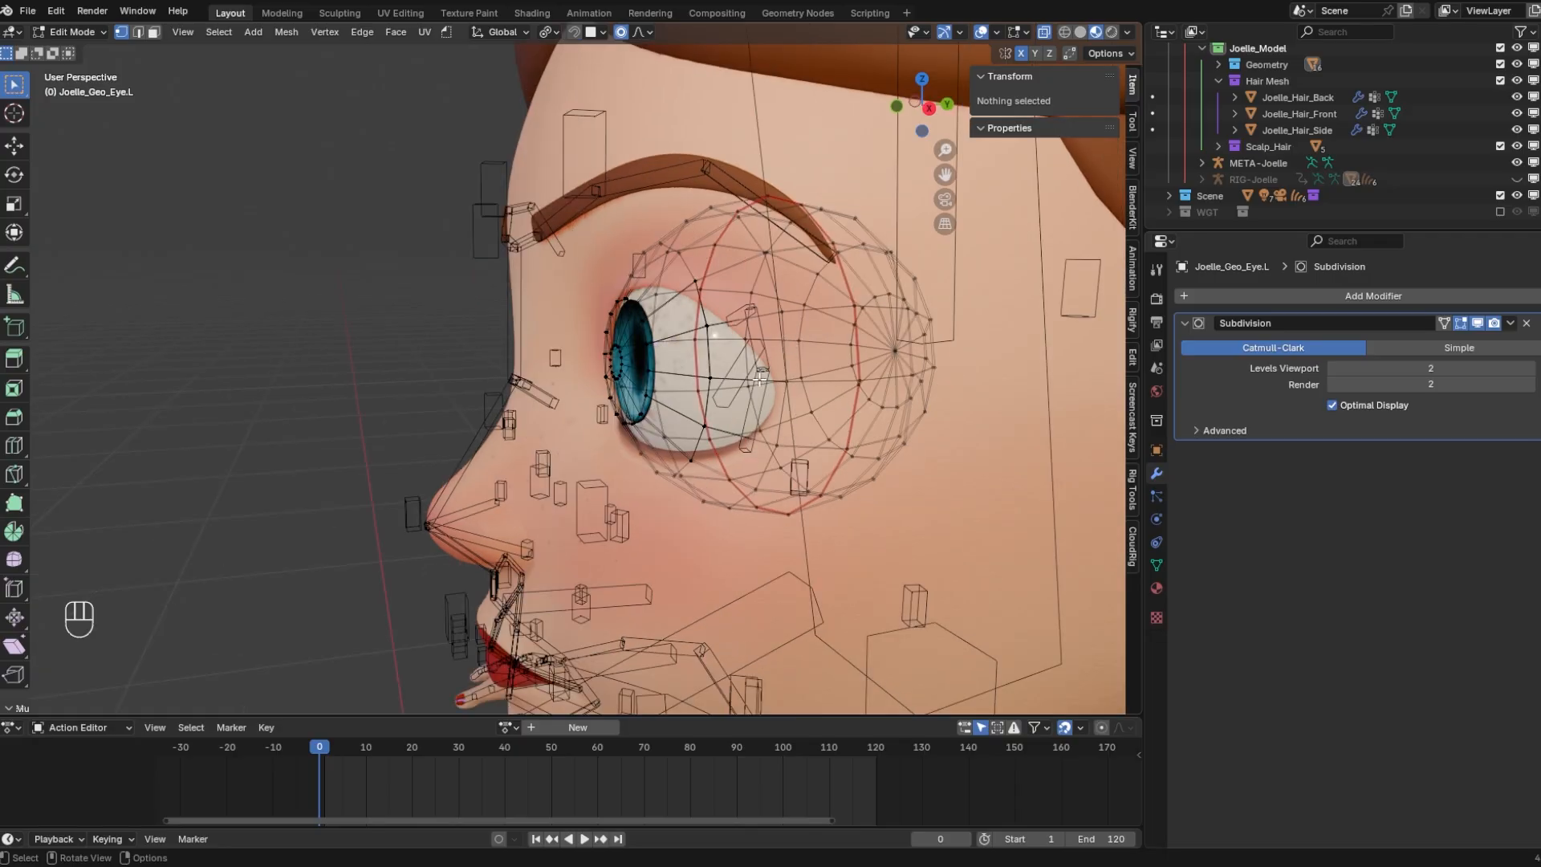
middle_drag(760, 378, 855, 237)
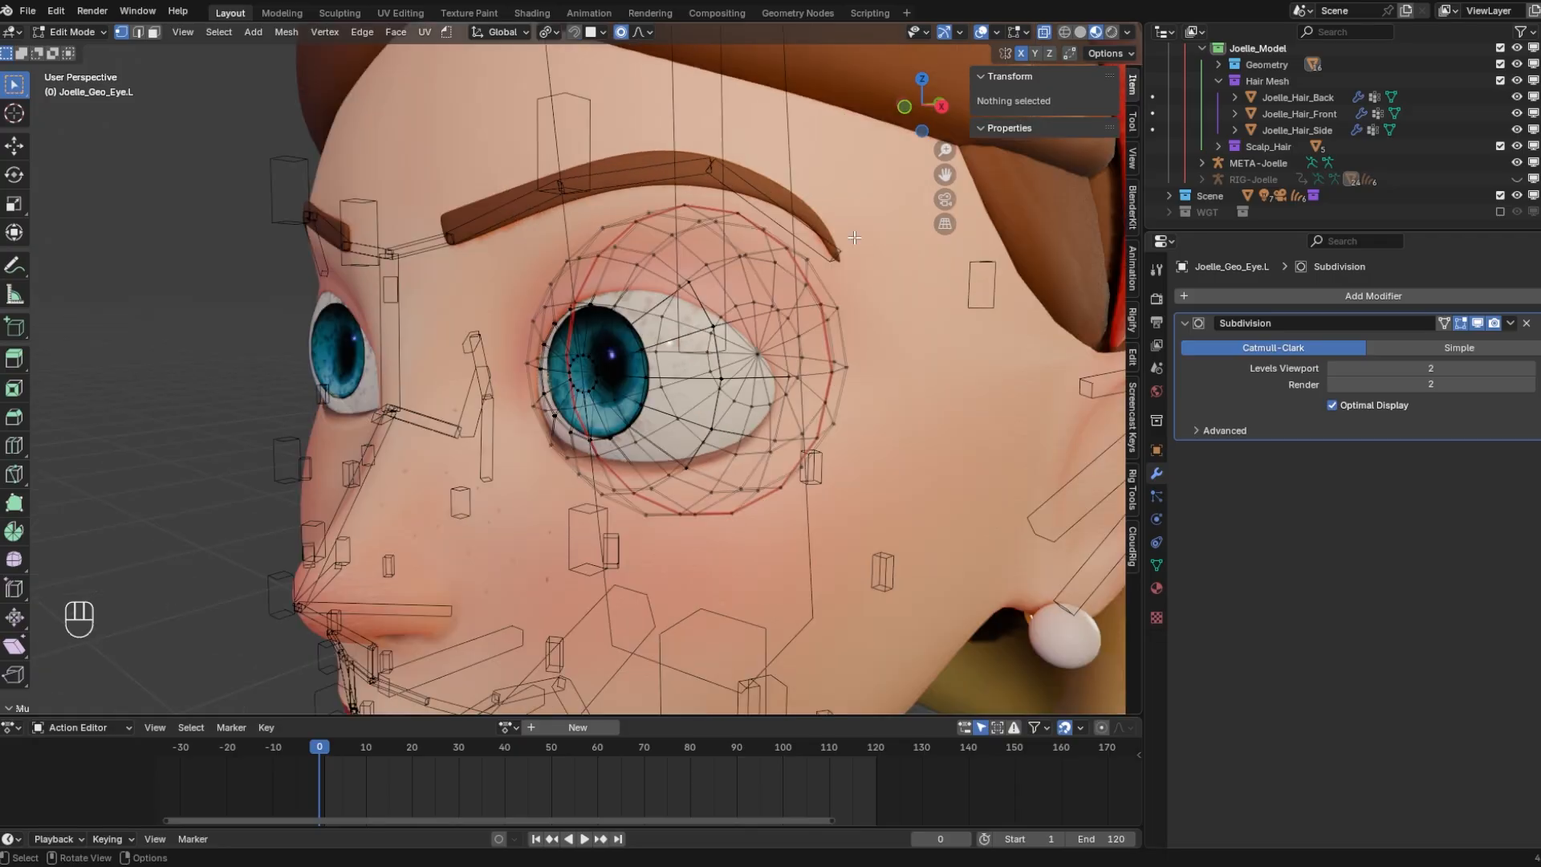
mouse_move(572, 427)
middle_down()
mouse_move(630, 417)
mouse_move(554, 413)
middle_up()
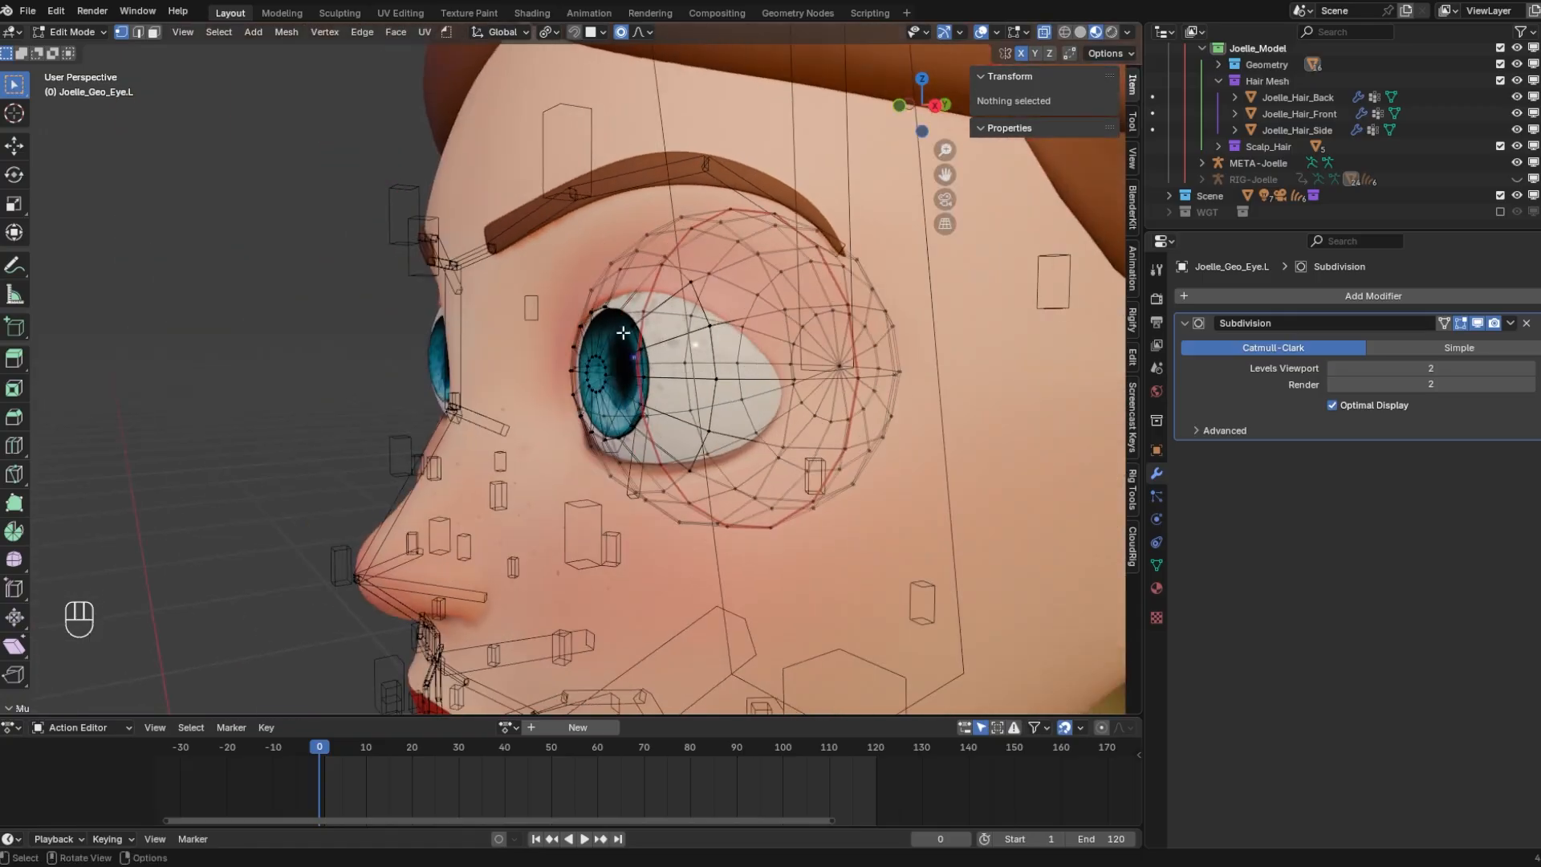
mouse_move(666, 365)
middle_down()
mouse_move(679, 392)
mouse_move(692, 372)
middle_up()
Select the vertical edge loop just behind the eyeball's seam loop and snap the 3D cursor to the selection
middle_drag(773, 311, 576, 328)
click(761, 329)
alt+click(764, 316)
middle_drag(765, 316, 829, 288)
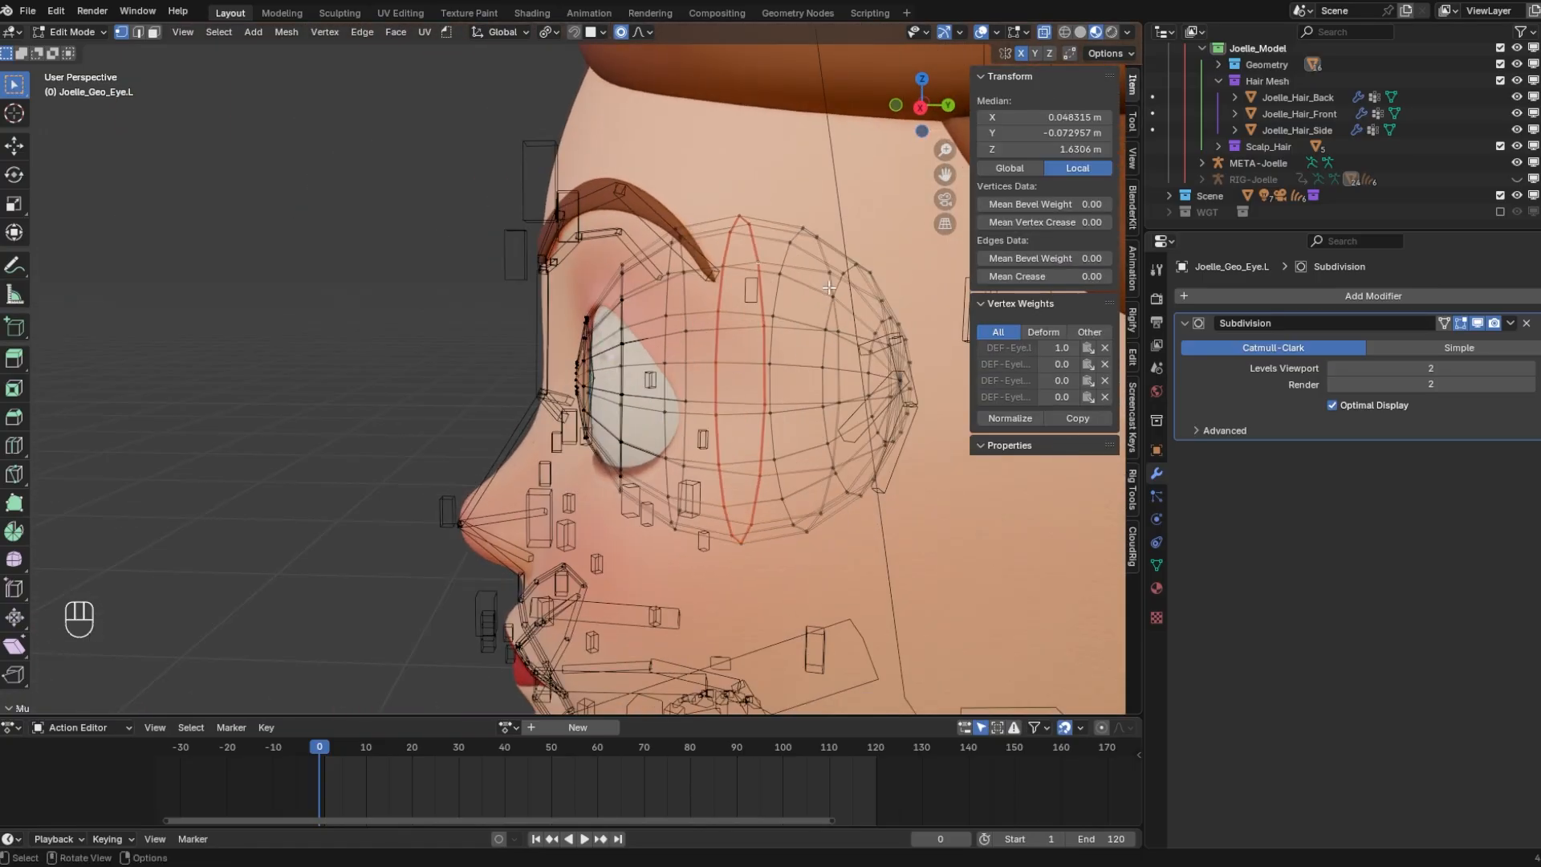
middle_drag(740, 378, 722, 372)
click(845, 425)
alt+click(845, 425)
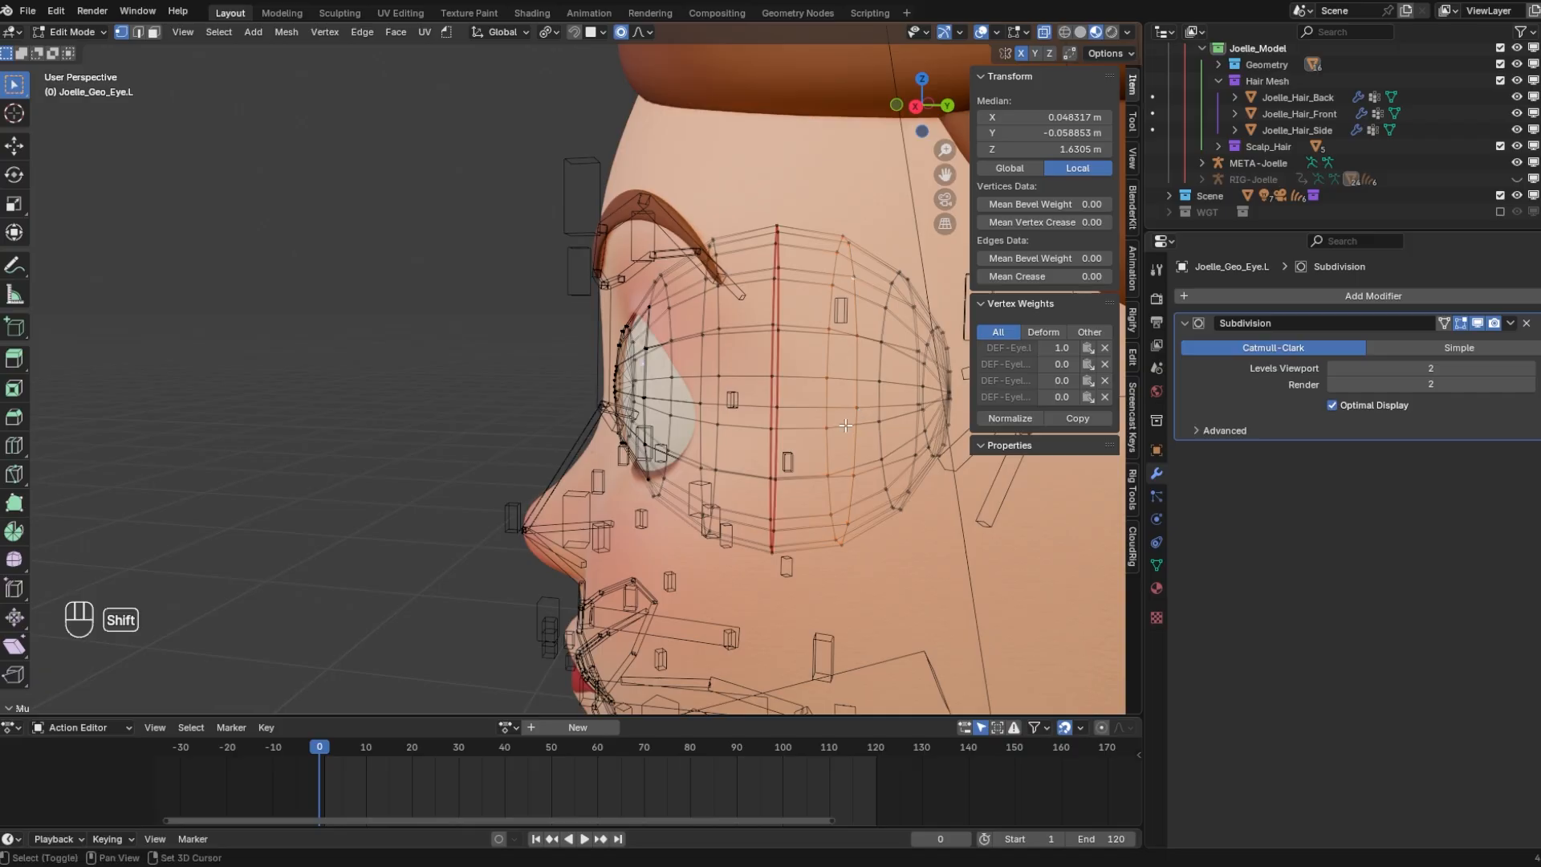
key(shift+s)
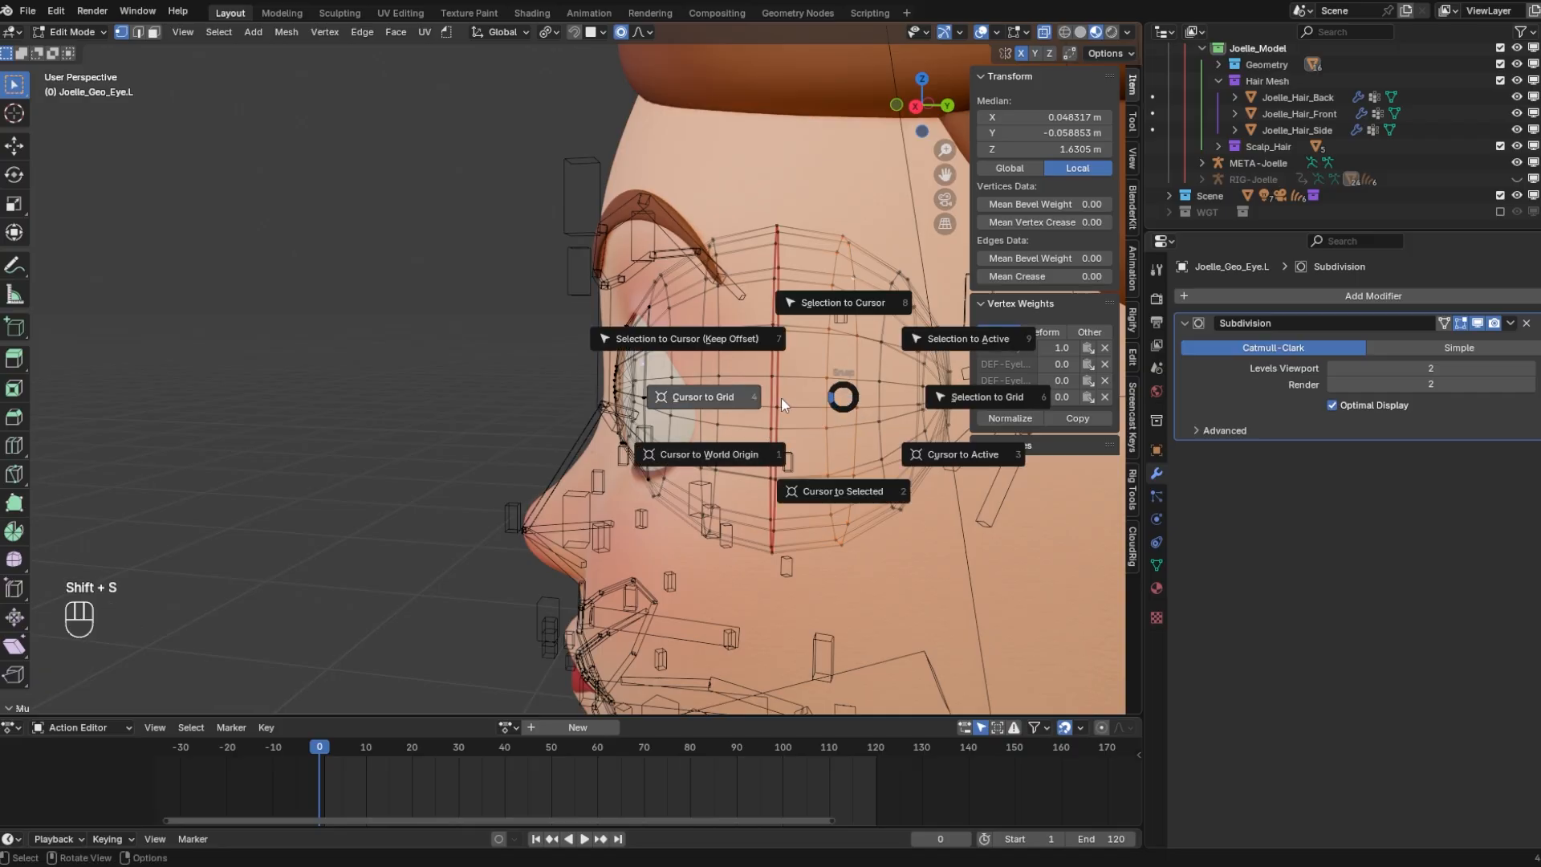
click(843, 491)
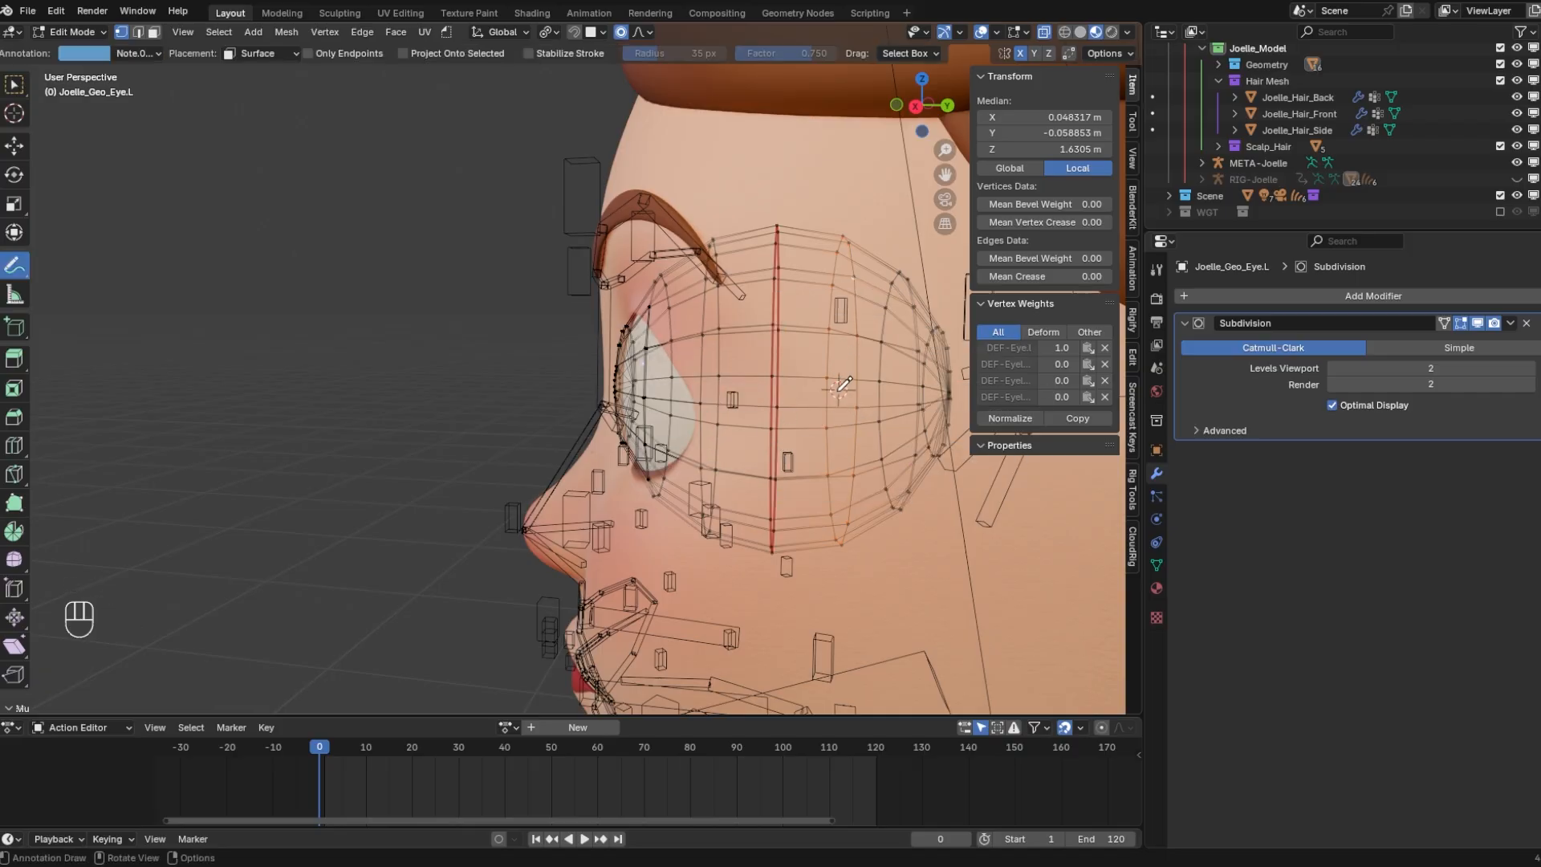
Sketch a blue bone outline from the 3D cursor to the front of the eye, and select the whole eyeball mesh
mouse_move(836, 392)
mouse_down()
mouse_move(837, 363)
mouse_move(778, 398)
mouse_move(835, 405)
mouse_up()
key(w)
key(a)
middle_drag(723, 337, 701, 318)
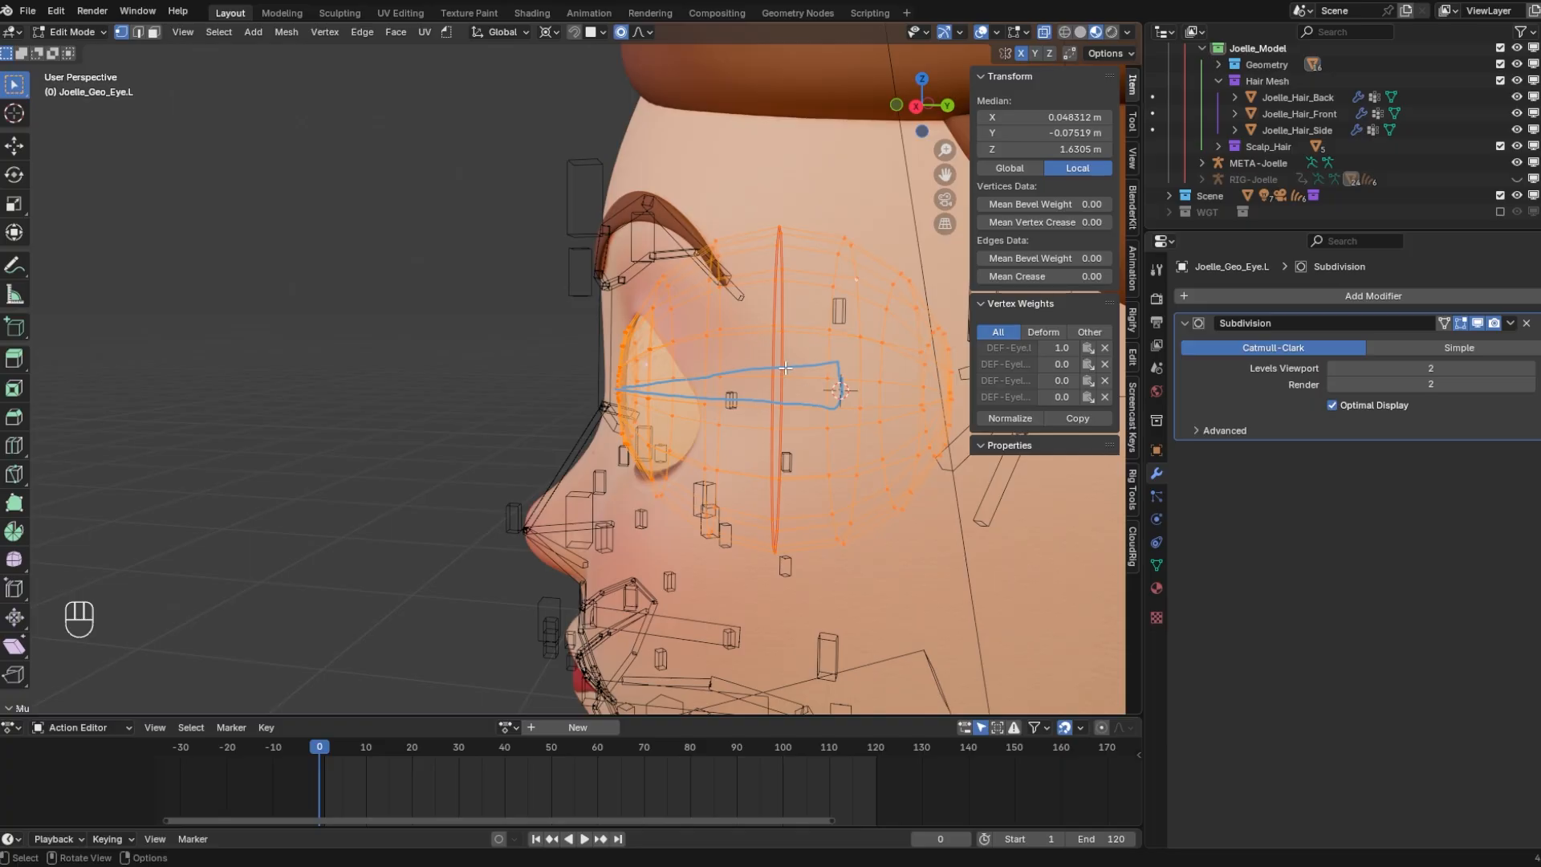
Test-rotate the whole left eyeball freely around the 3D cursor and cancel the rotation
middle_drag(705, 391, 827, 397)
key(r)
key(r)
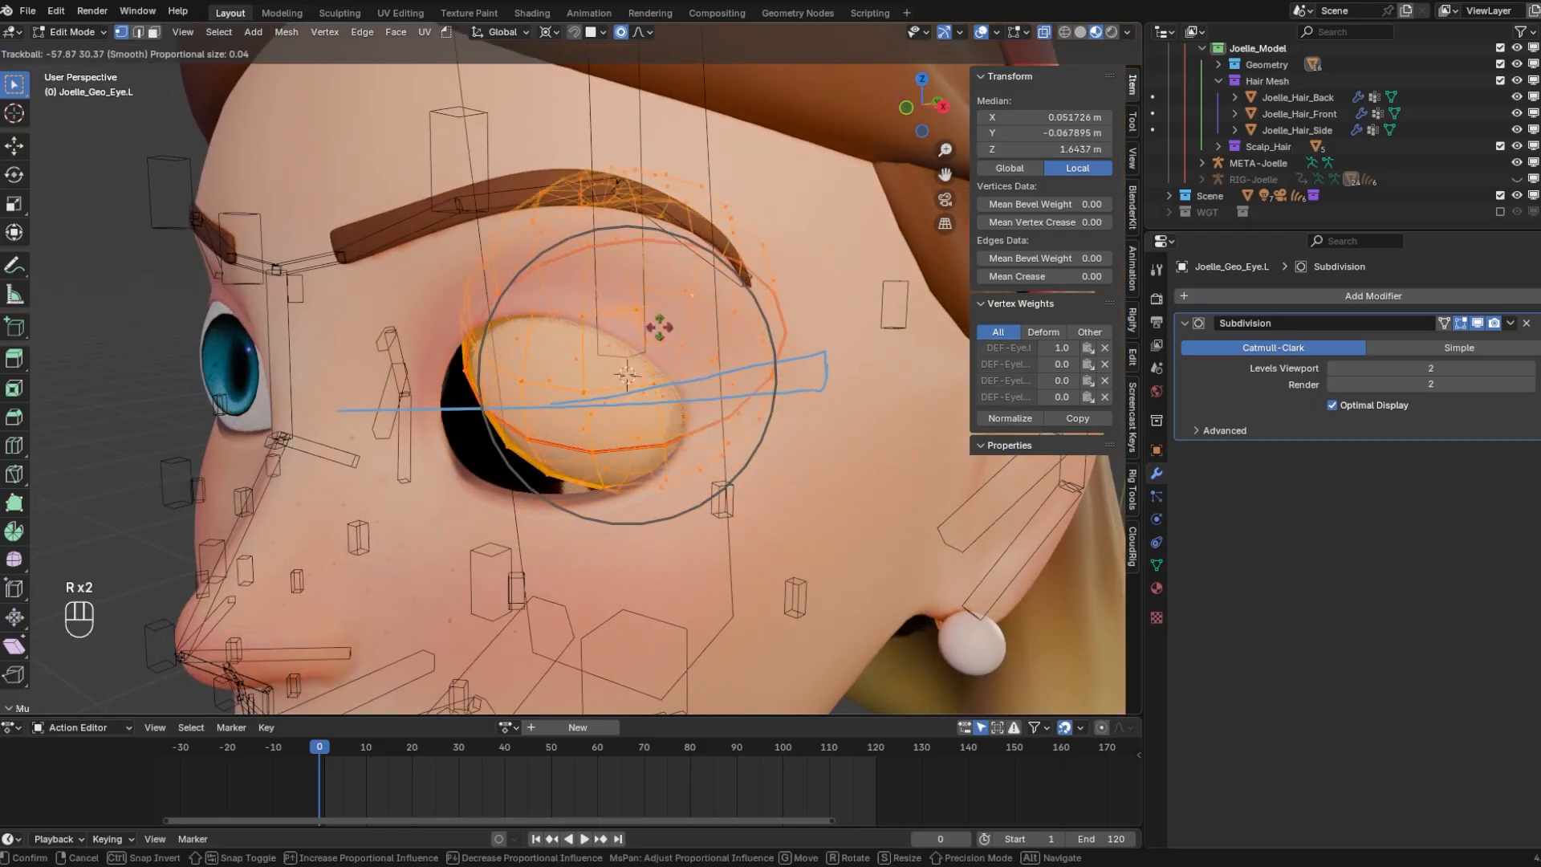
right_click(650, 456)
click(1043, 32)
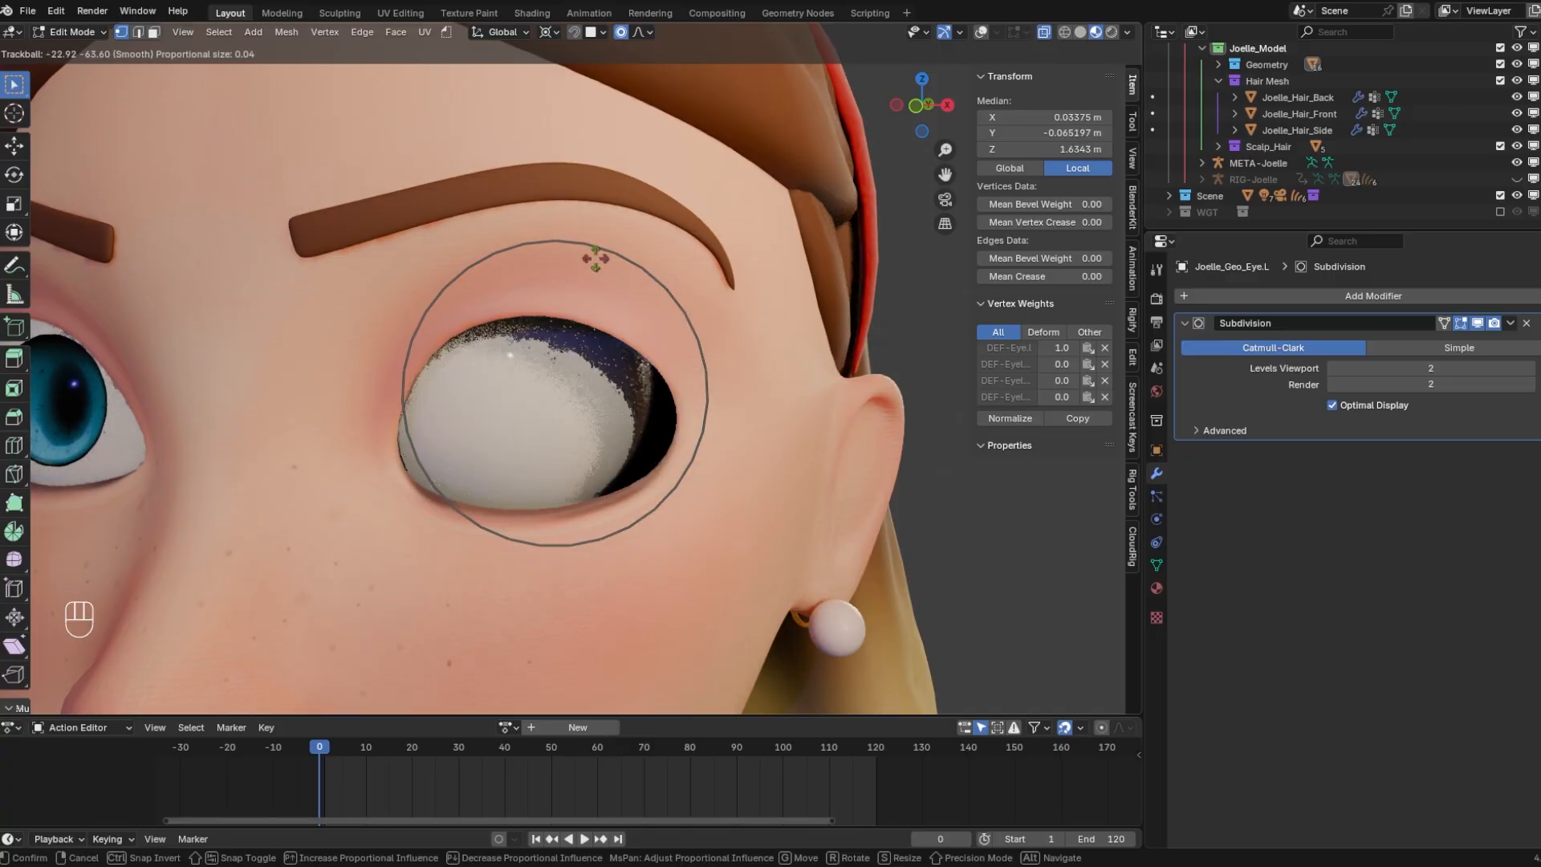
right_click(687, 253)
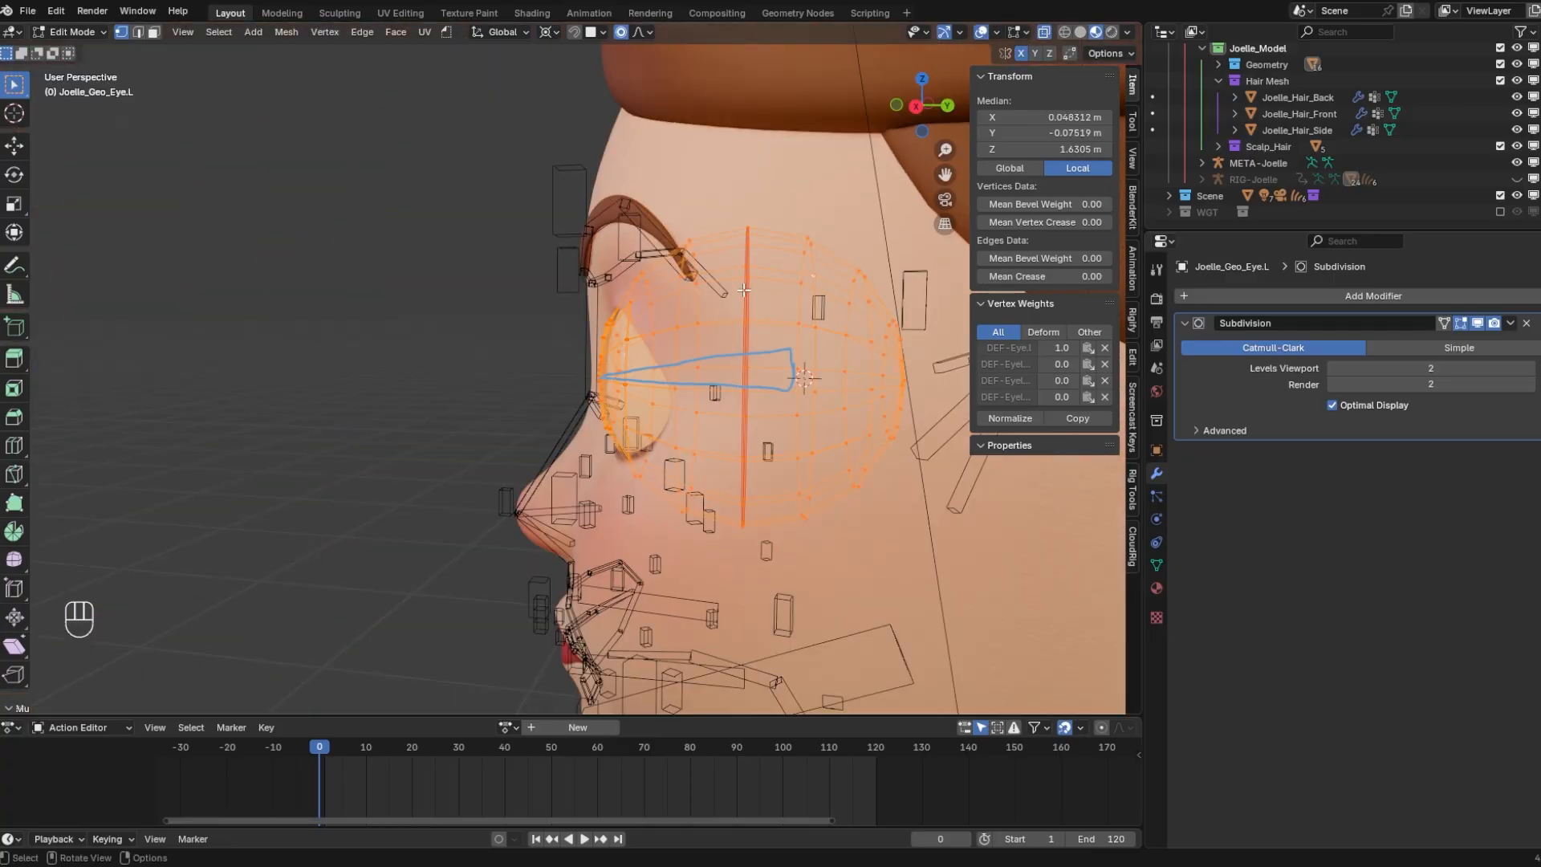
Select the vertical seam edge loop around the eyeball's middle and snap the 3D cursor to the selection
alt+click(745, 290)
middle_drag(743, 293, 721, 303)
alt+click(783, 249)
middle_drag(782, 249, 846, 262)
middle_drag(775, 322, 736, 208)
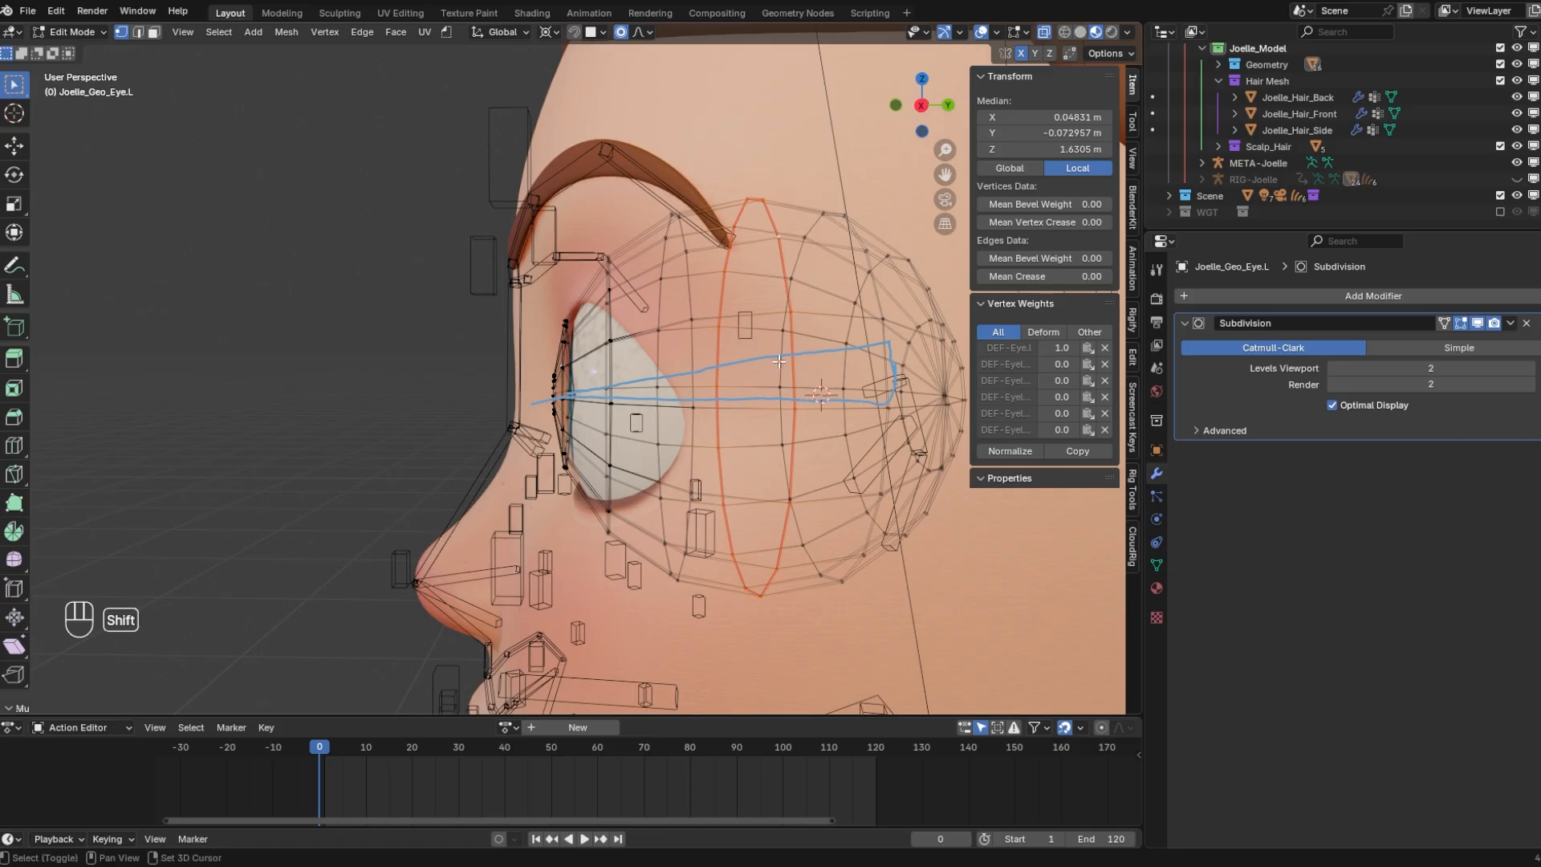
key(ctrl+z)
key(shift+s)
click(787, 459)
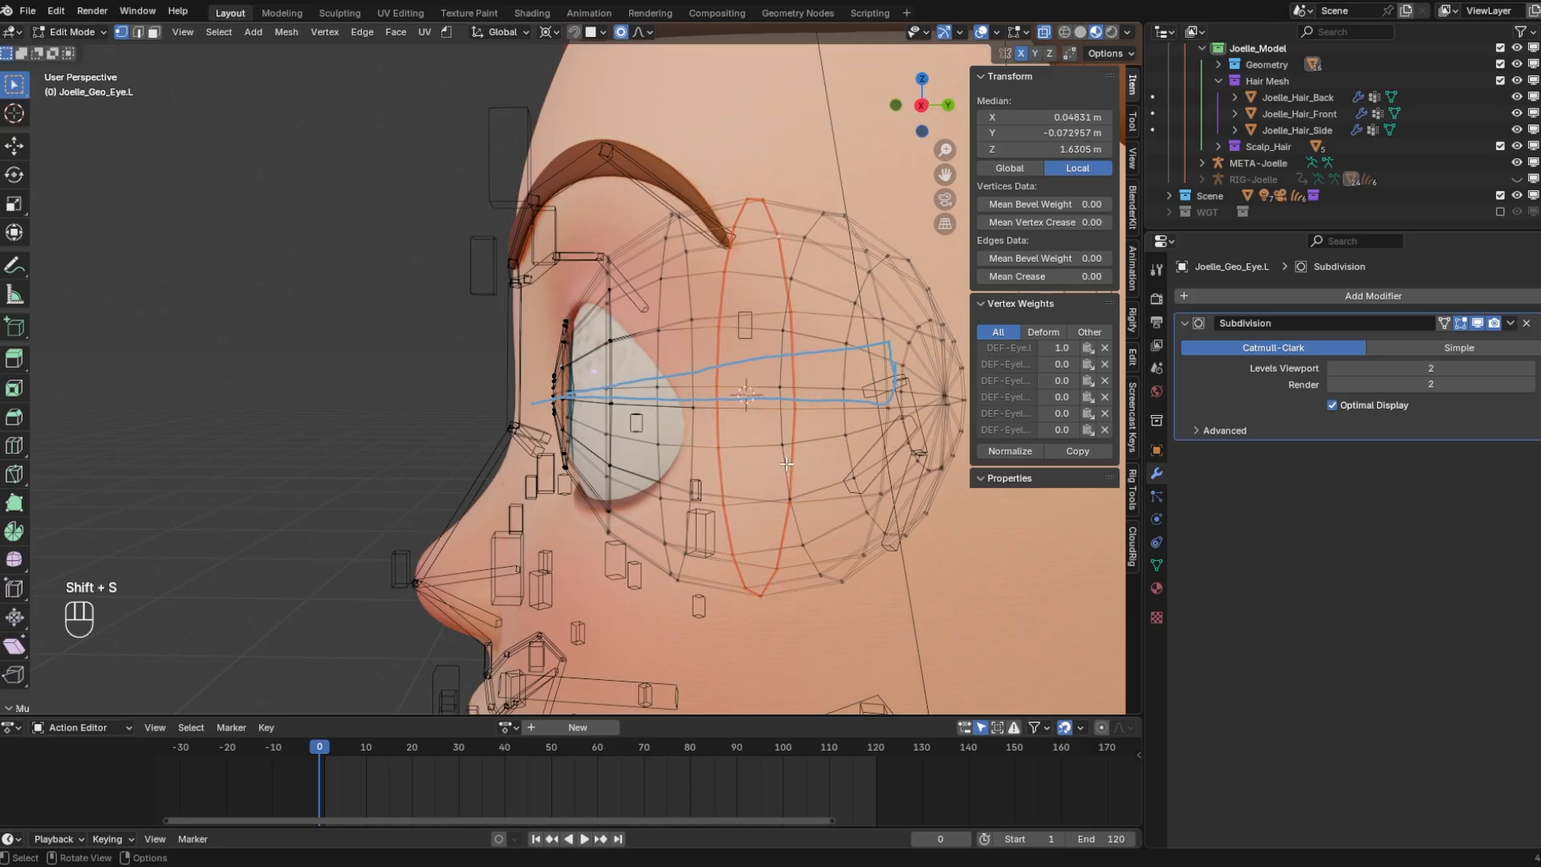
middle_drag(788, 456, 791, 244)
middle_drag(780, 310, 835, 315)
scroll(697, 392, down, 2)
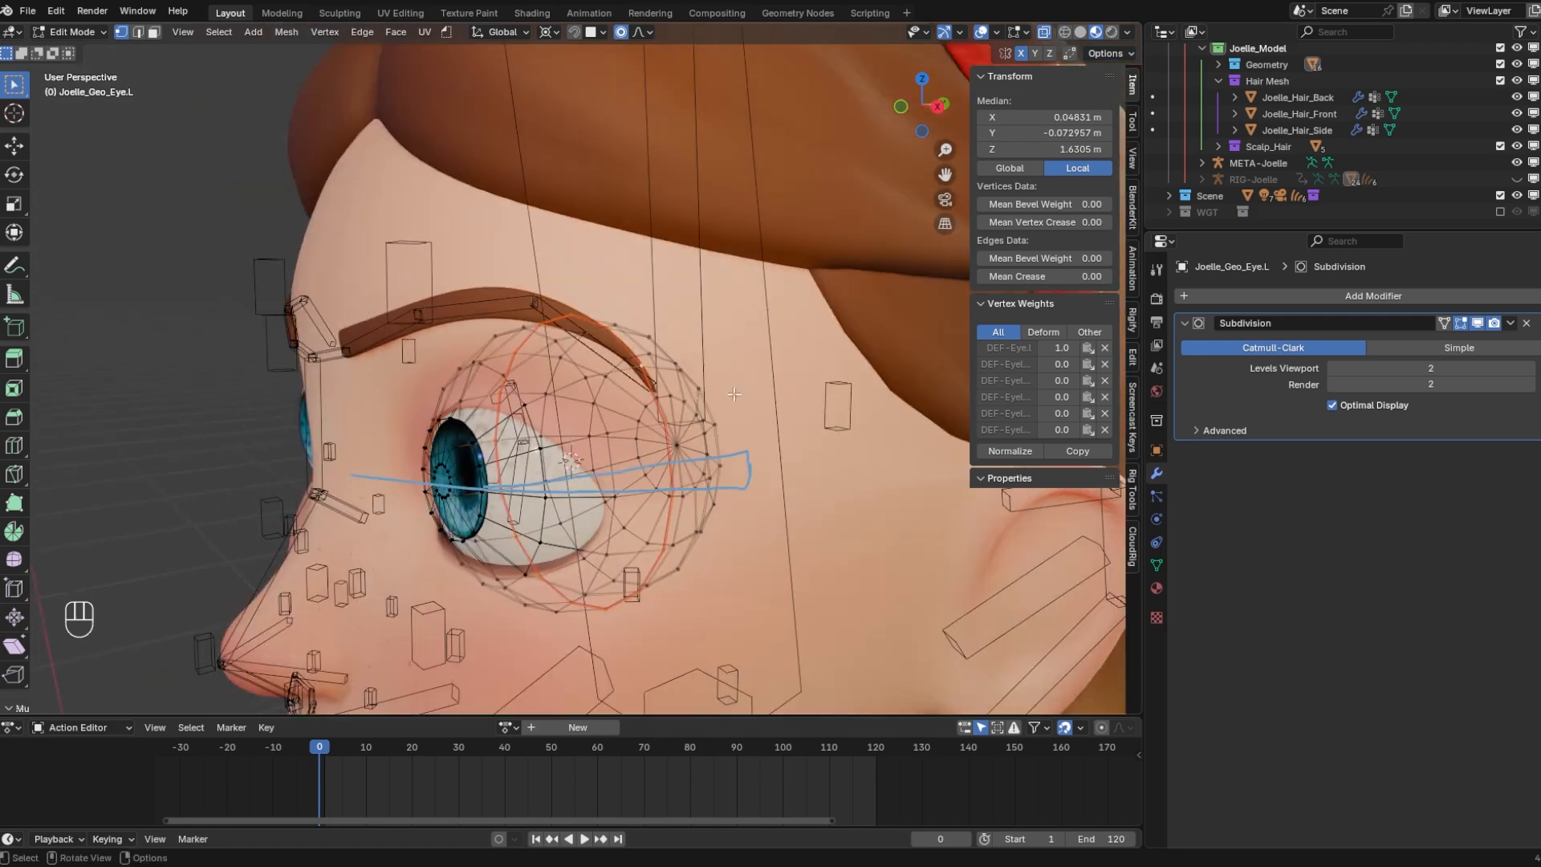
Select the whole eyeball mesh and test its free rotation around the repositioned 3D cursor, cancelling each trial
middle_drag(697, 392, 676, 342)
key(a)
key(r)
key(r)
right_click(734, 197)
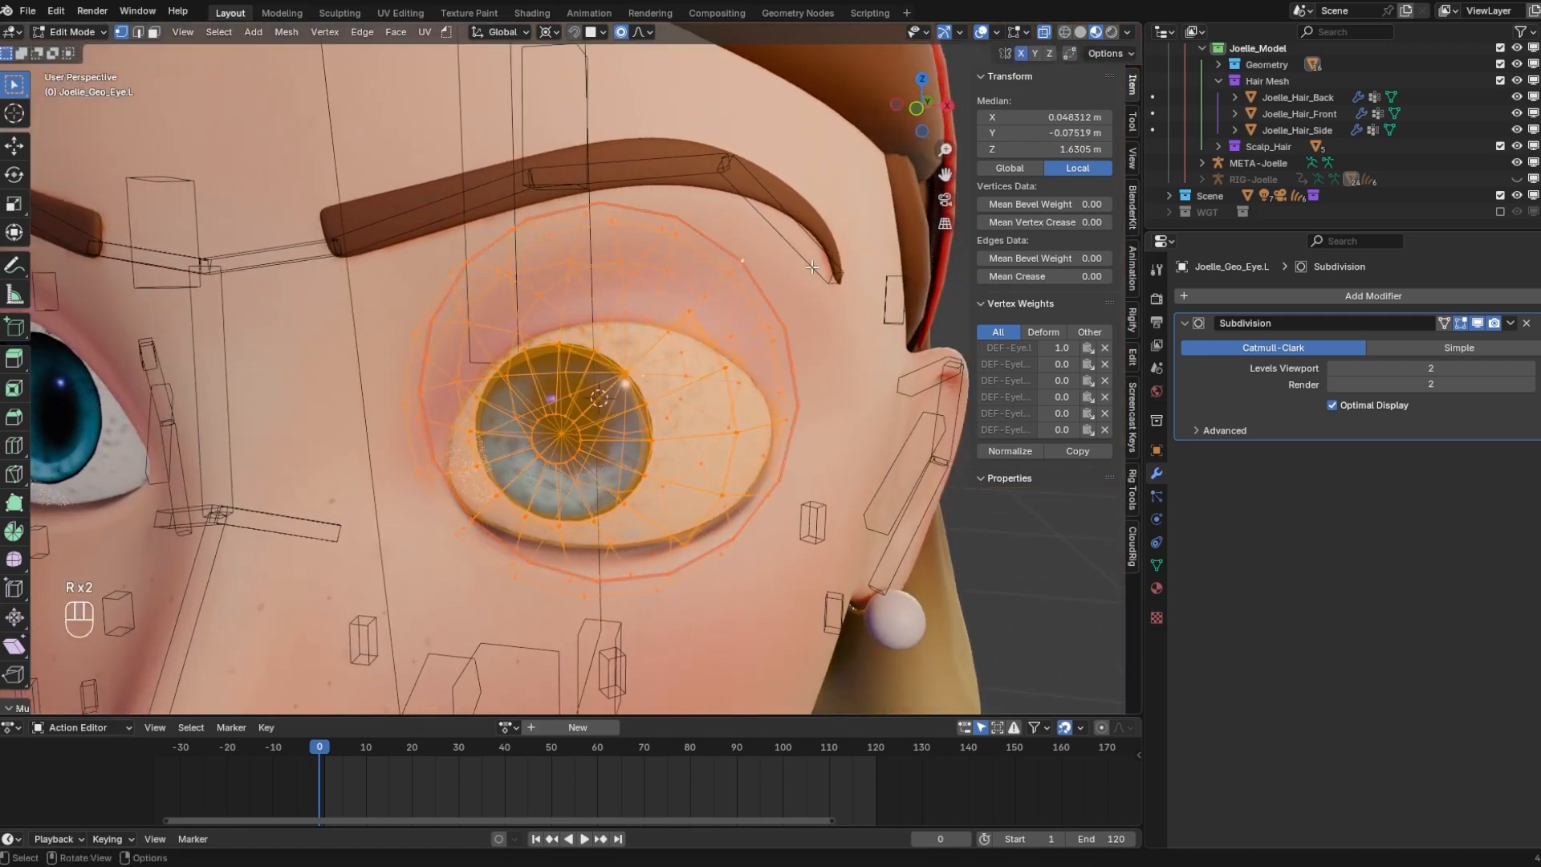
key(r)
key(r)
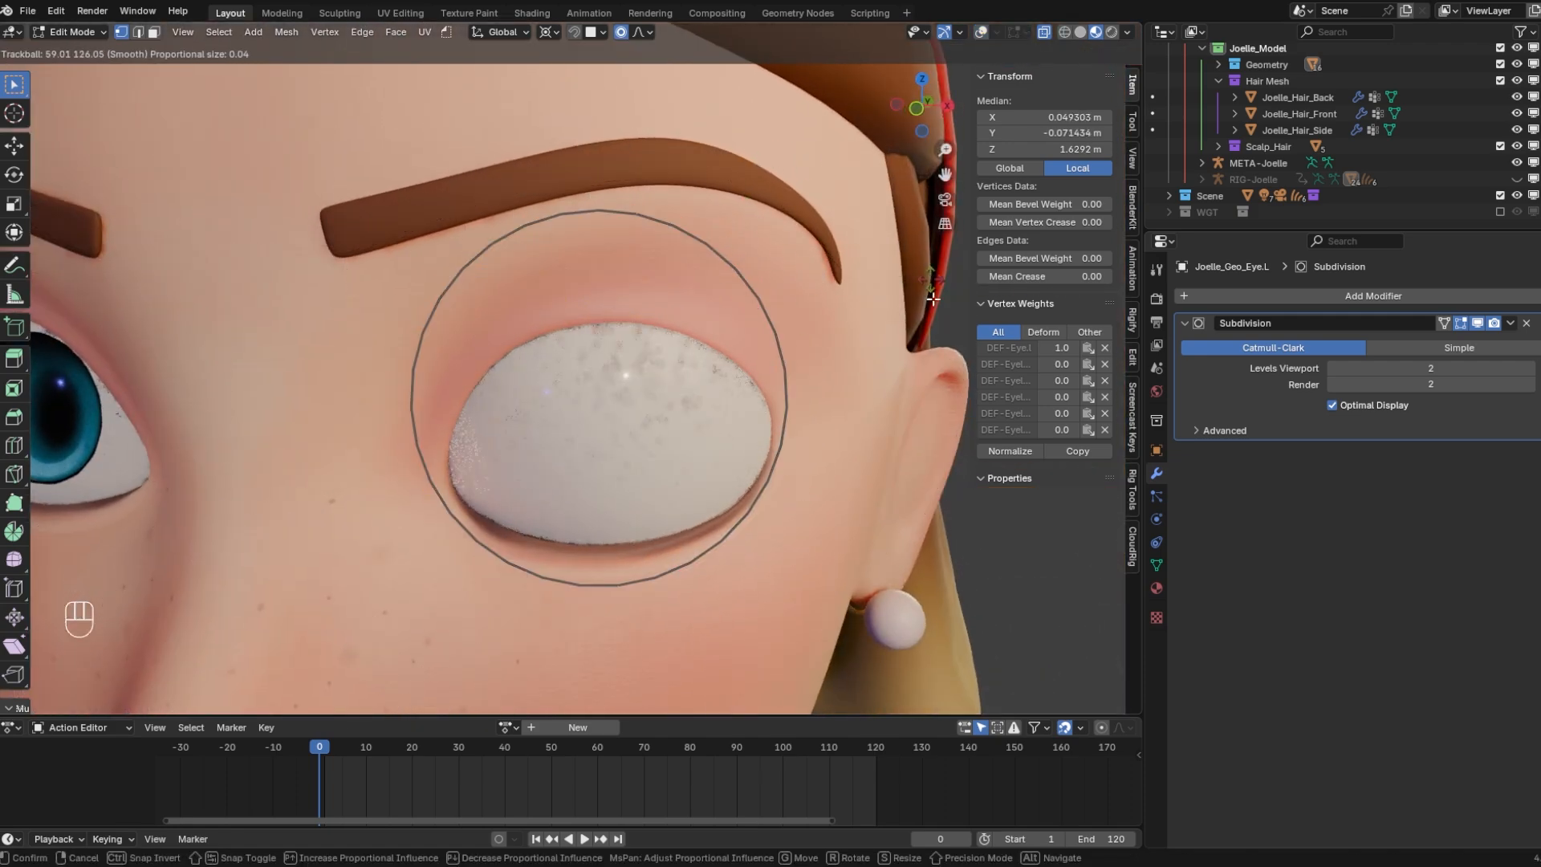
right_click(824, 272)
key(r)
key(r)
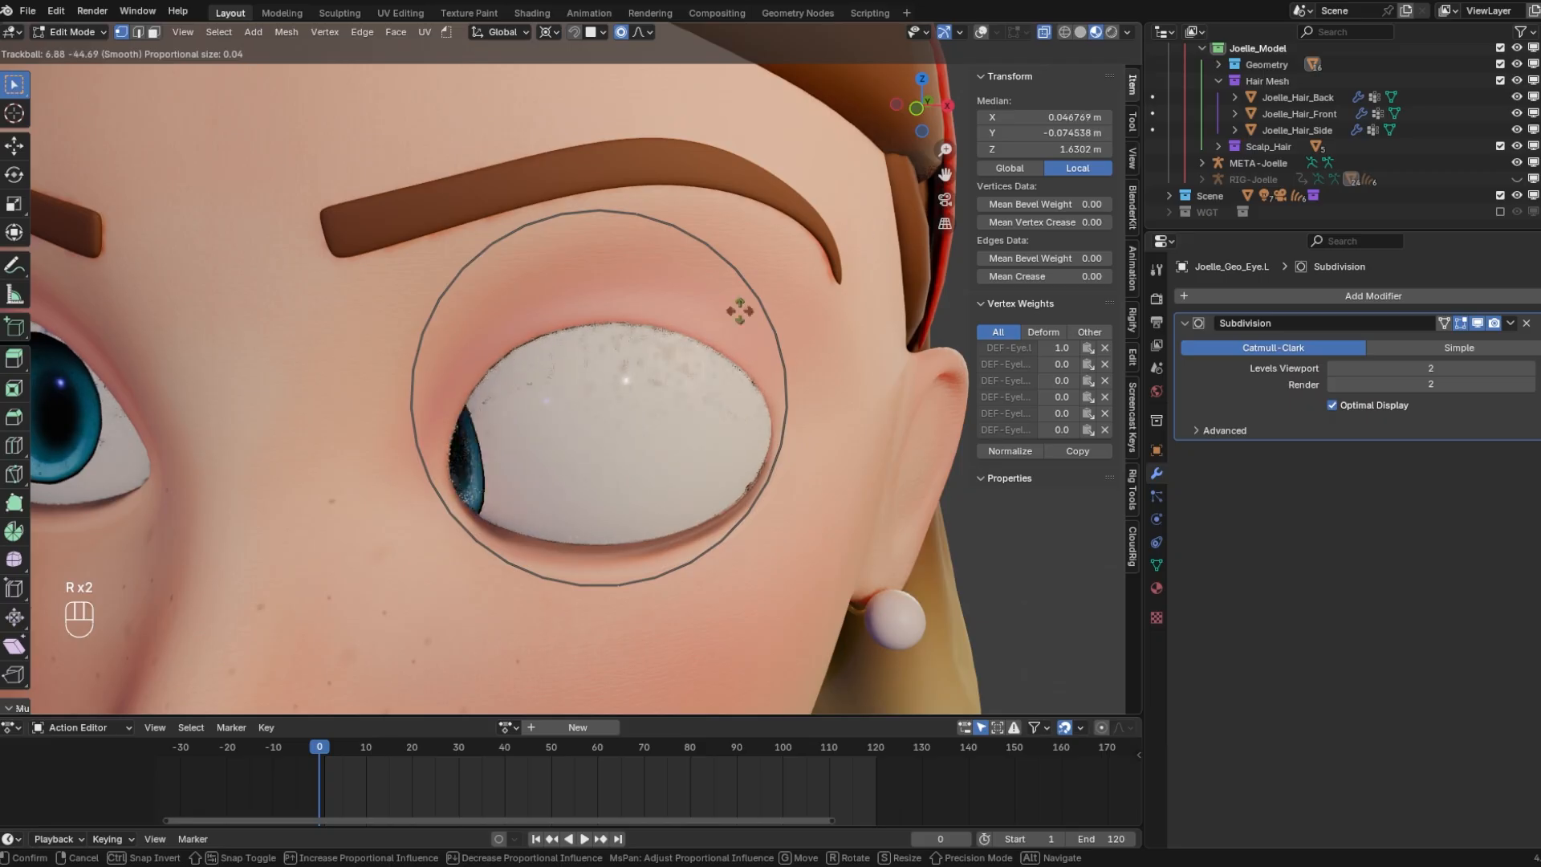
click(835, 286)
Leave the eyeball's Edit Mode and open the META-Joelle armature in Edit Mode
click(86, 36)
click(84, 53)
scroll(514, 337, down, 2)
click(639, 426)
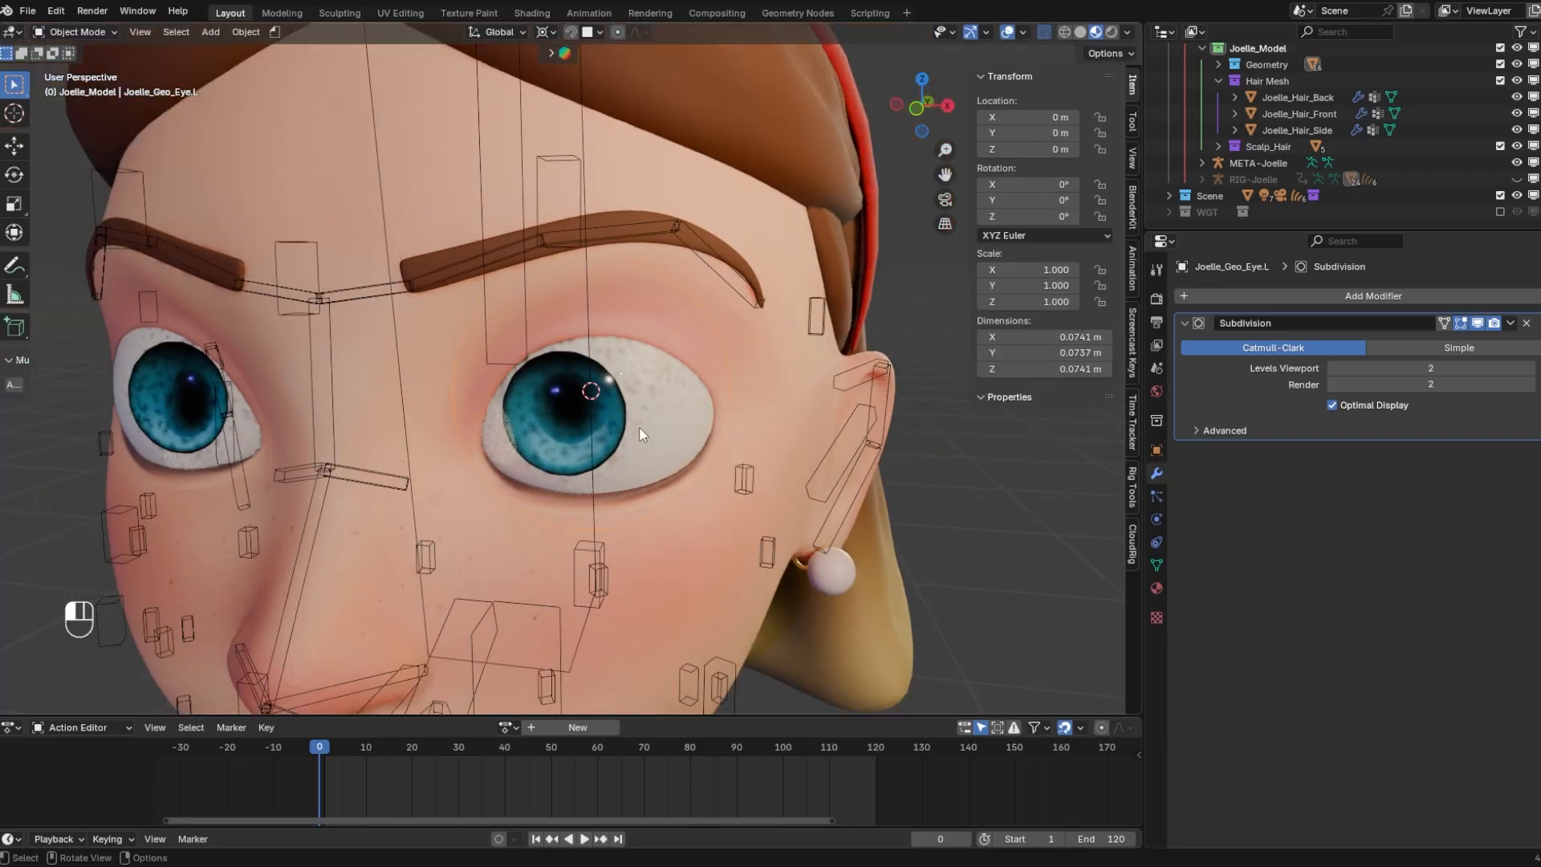
click(591, 349)
key(Tab)
scroll(607, 367, down, 5)
shift+middle_drag(710, 454, 713, 329)
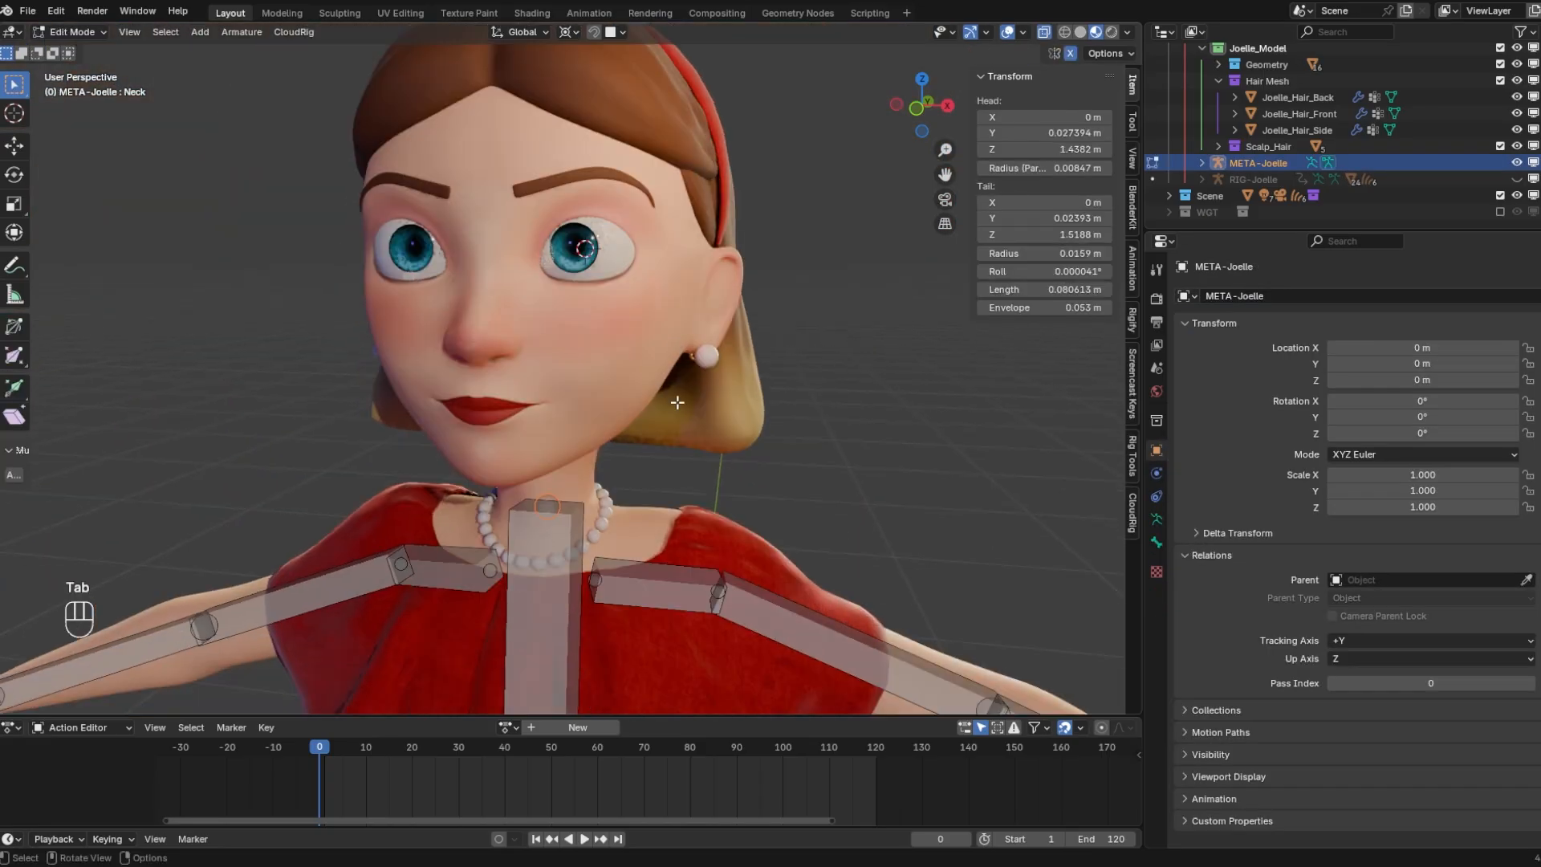
Add a bone at the 3D cursor in the left eye and scale it down to about 0.02 m long
scroll(708, 423, up, 2)
scroll(770, 417, down, 3)
key(shift+a)
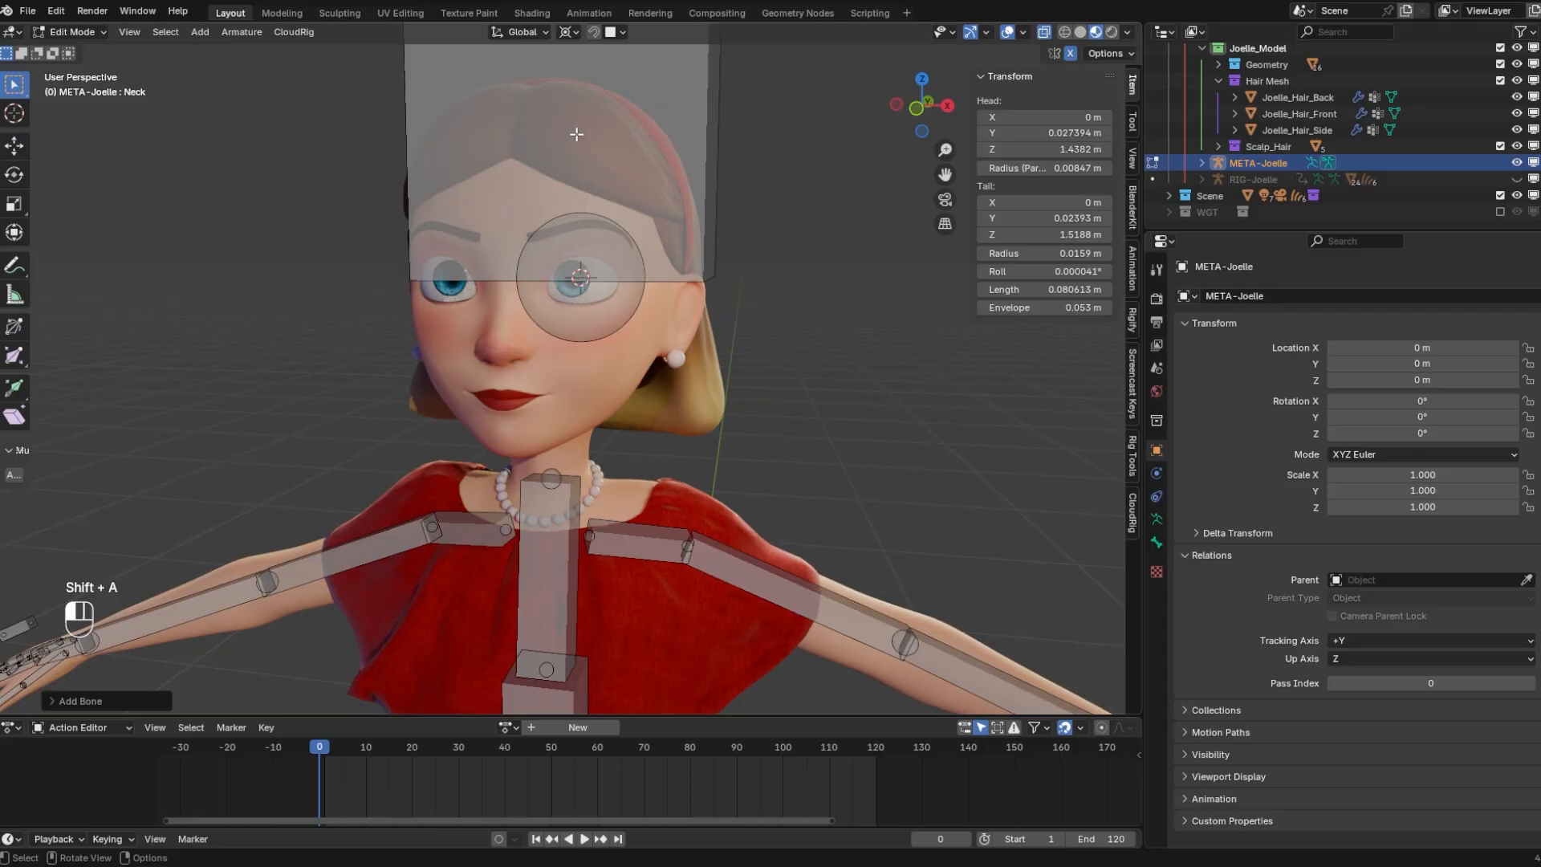
shift+middle_drag(576, 134, 712, 340)
key(s)
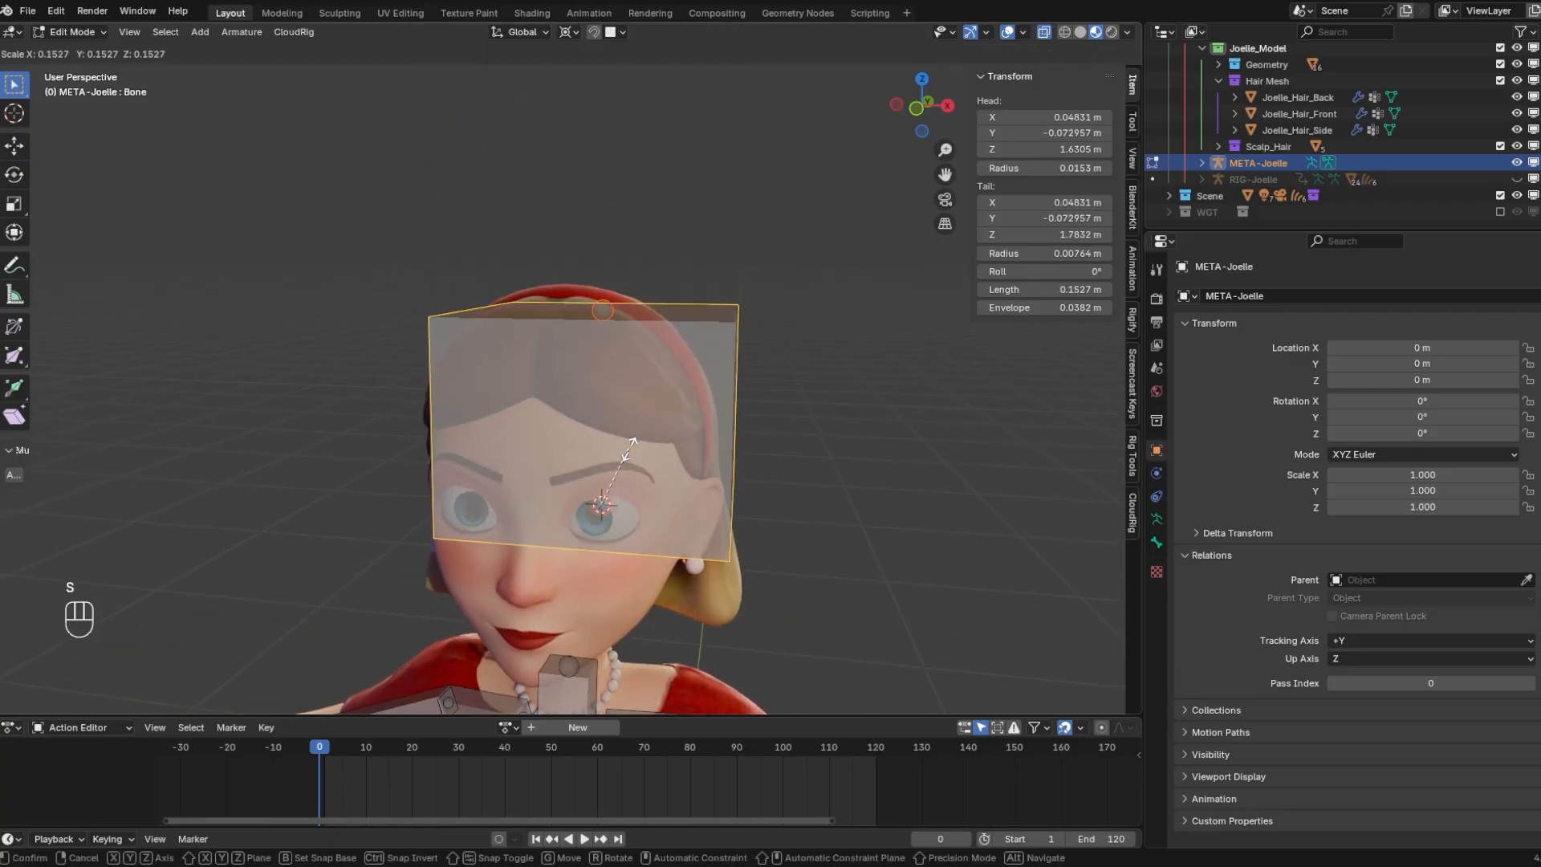
click(632, 440)
scroll(948, 316, up, 5)
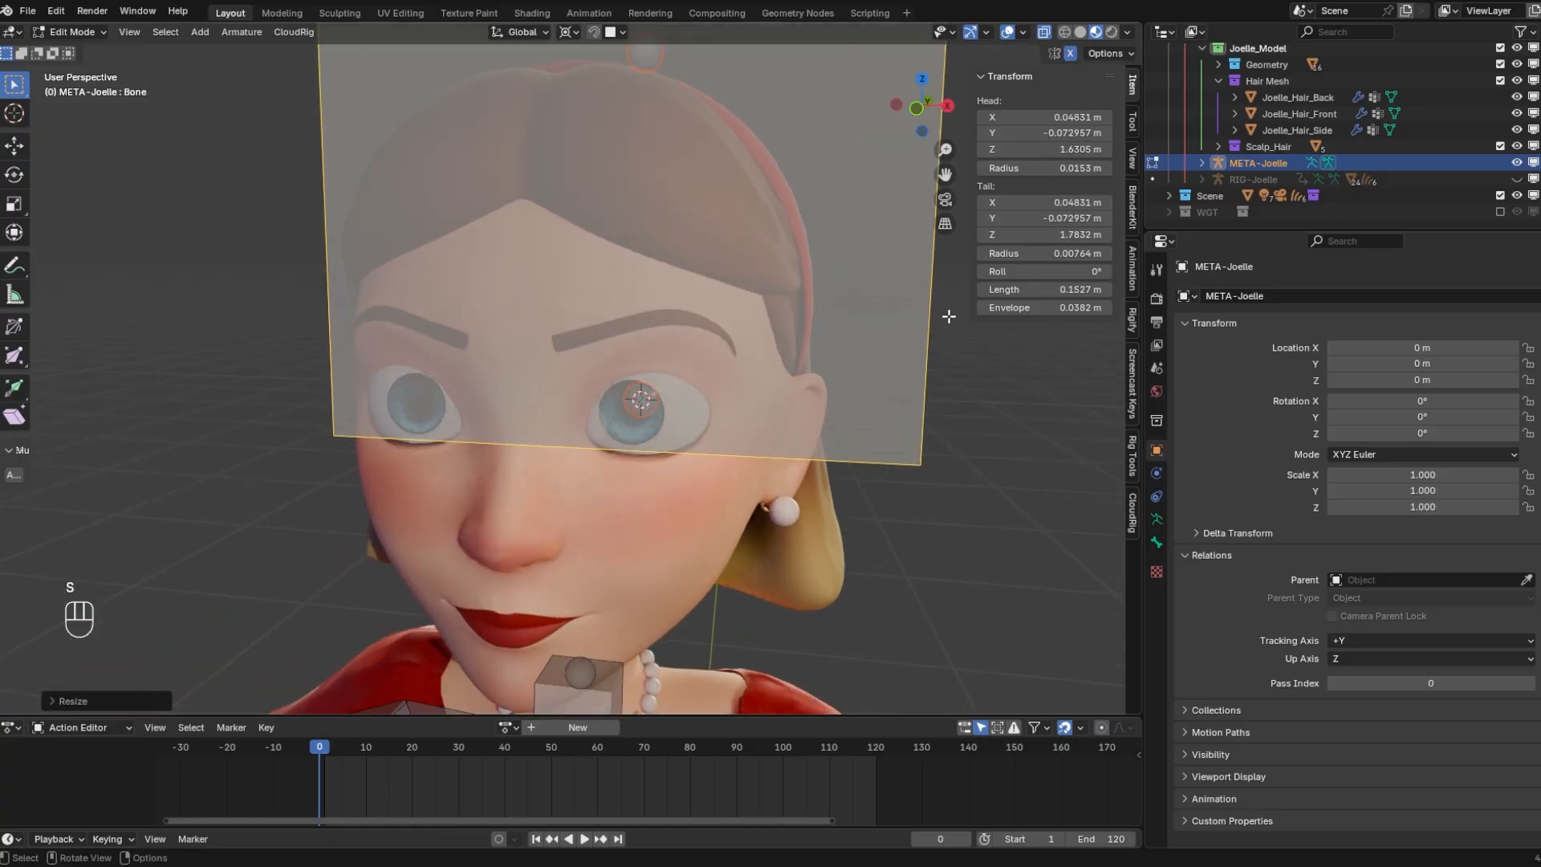
key(s)
click(685, 401)
Shrink the new bone to about 0.013 m long and narrow its B-Bone display thickness to a slim bar
shift+middle_drag(758, 419, 721, 392)
scroll(979, 358, up, 1)
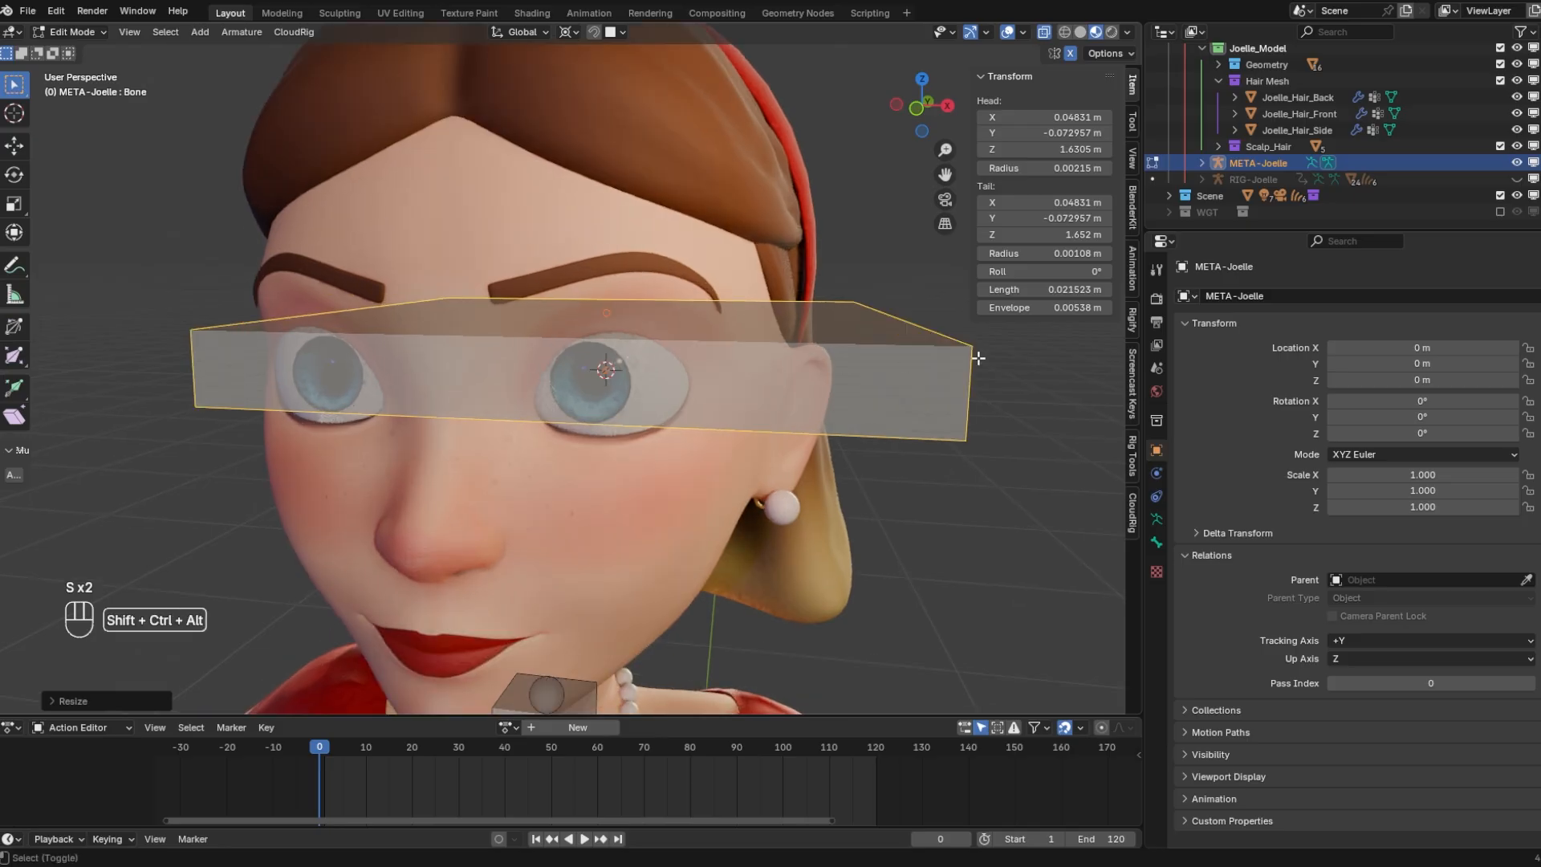
key(ctrl+alt+shift+s)
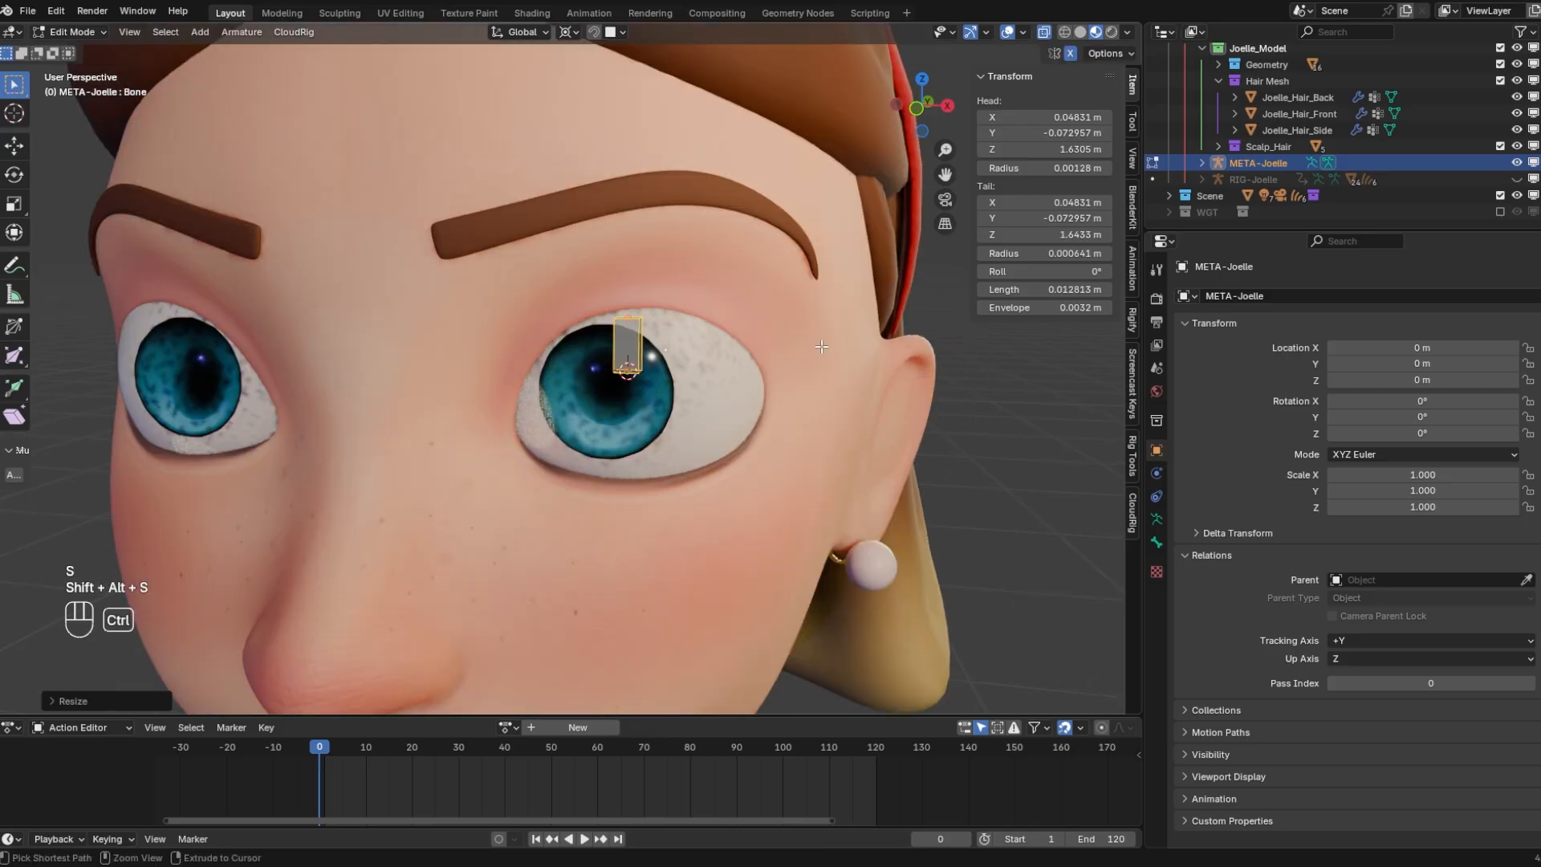
key(ctrl+alt+shift+s)
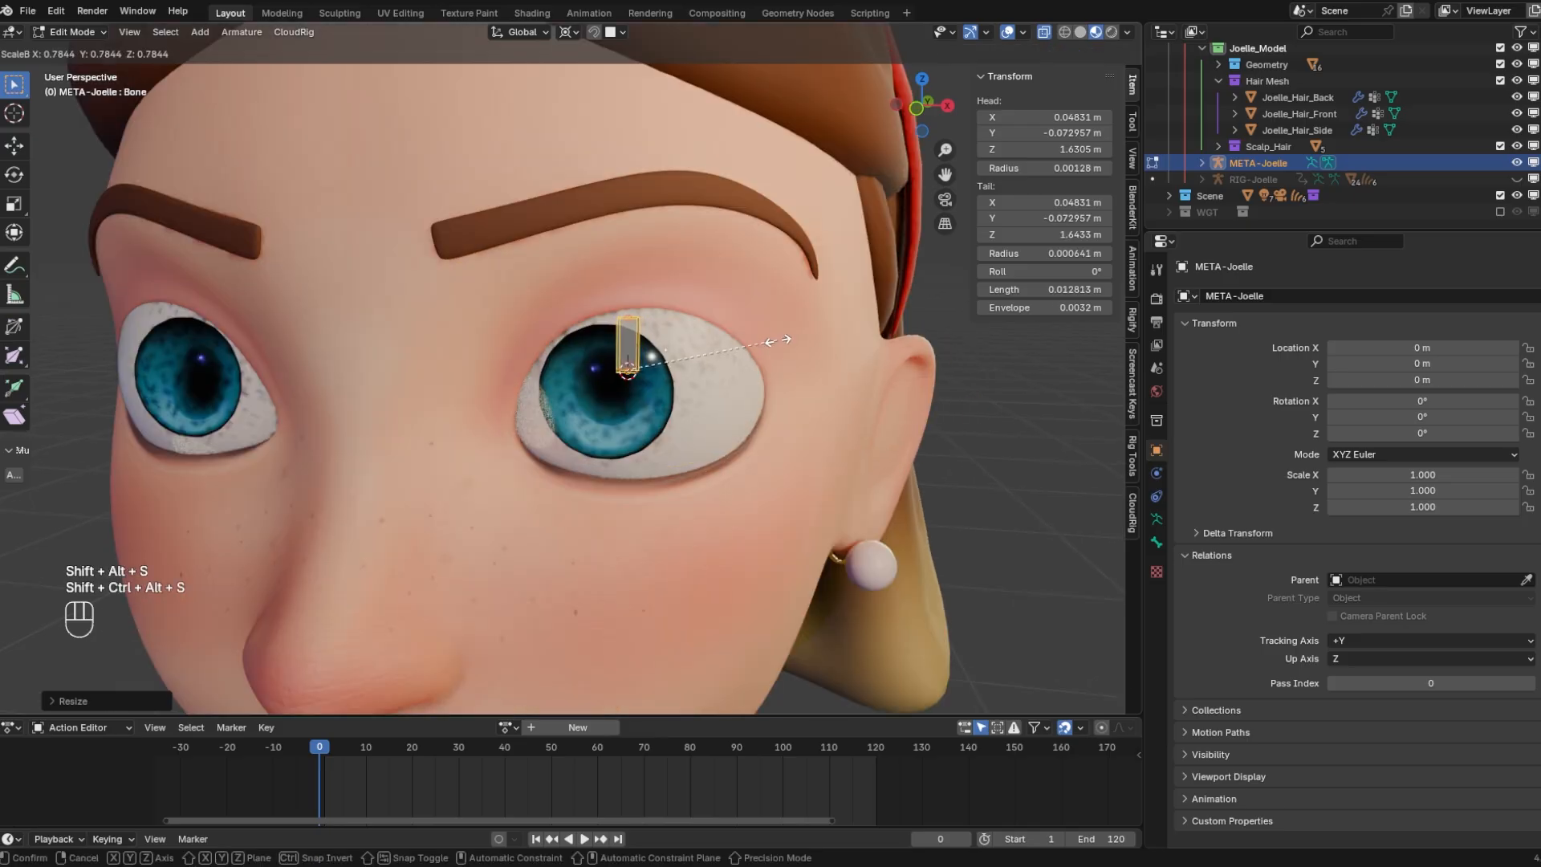
click(778, 340)
scroll(691, 399, up, 4)
Turn on the wireframe overlay for the model in the viewport
click(985, 32)
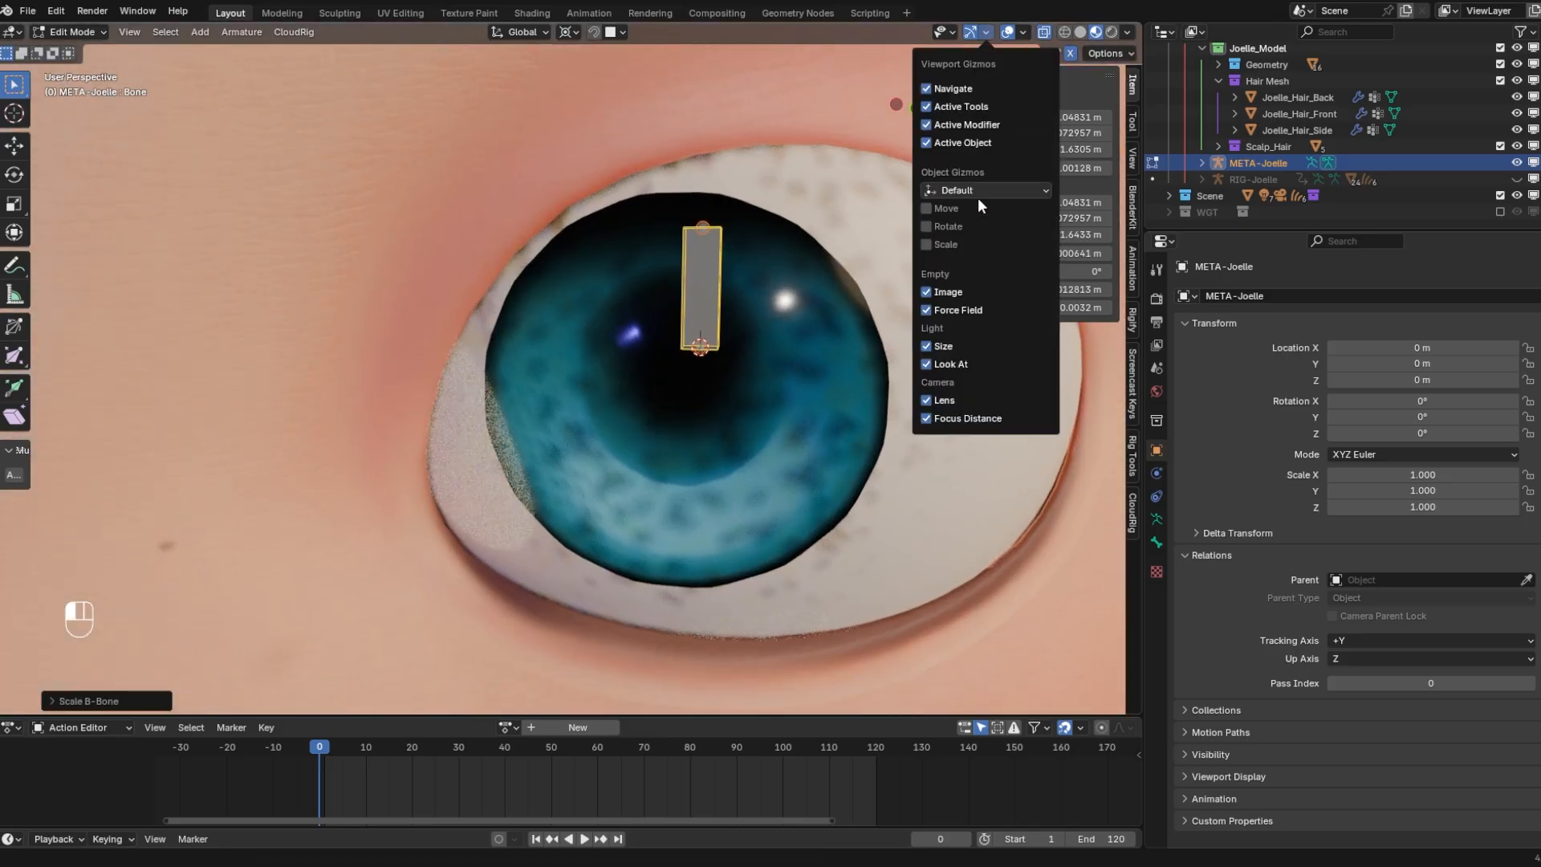
click(1023, 32)
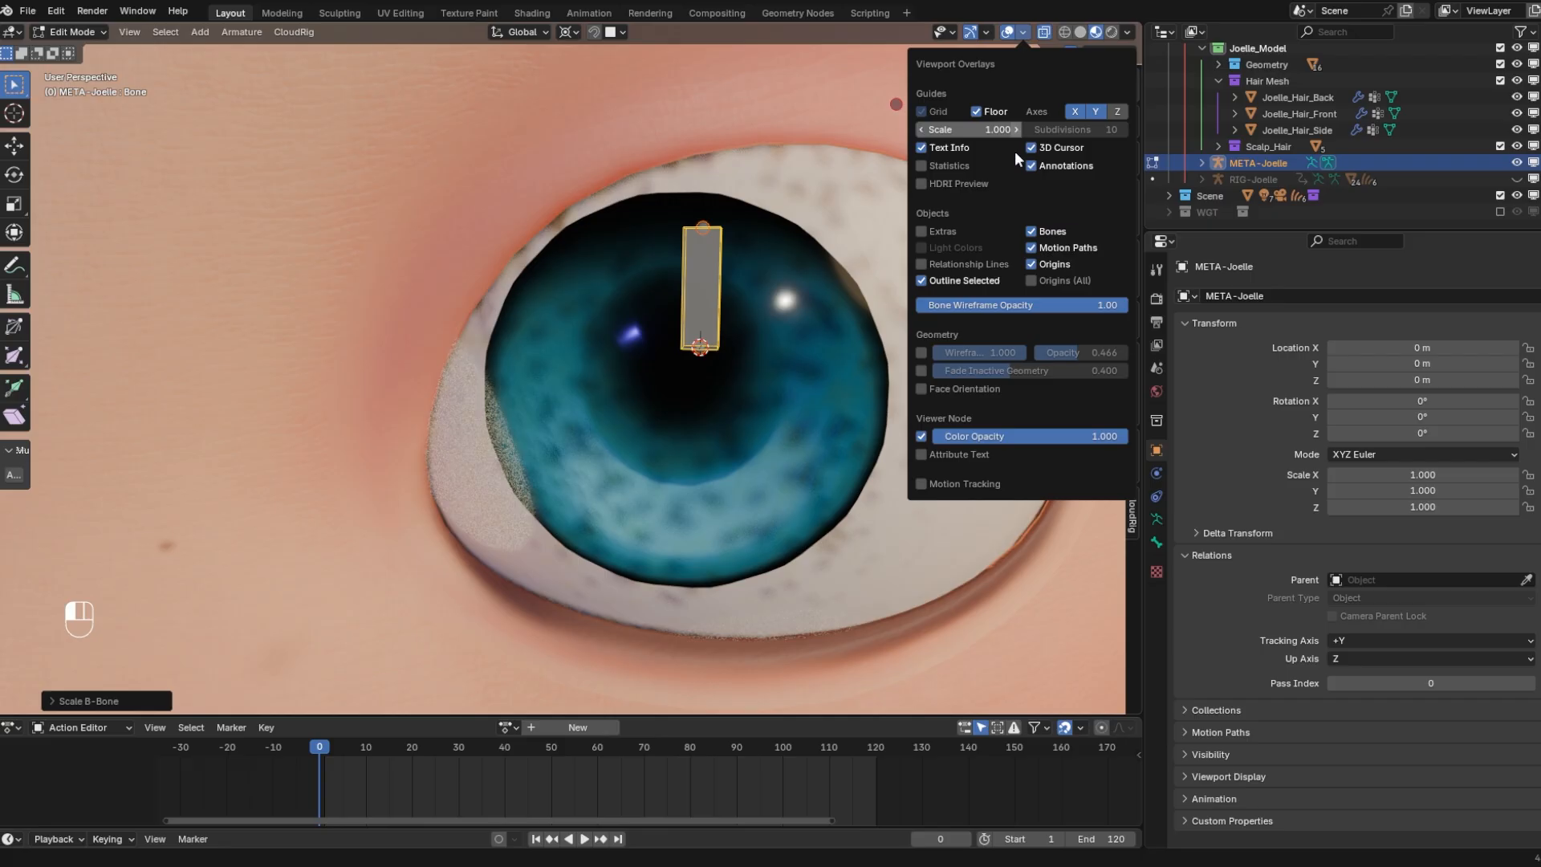
click(921, 353)
middle_drag(761, 389, 628, 296)
middle_drag(673, 361, 787, 380)
scroll(722, 382, down, 3)
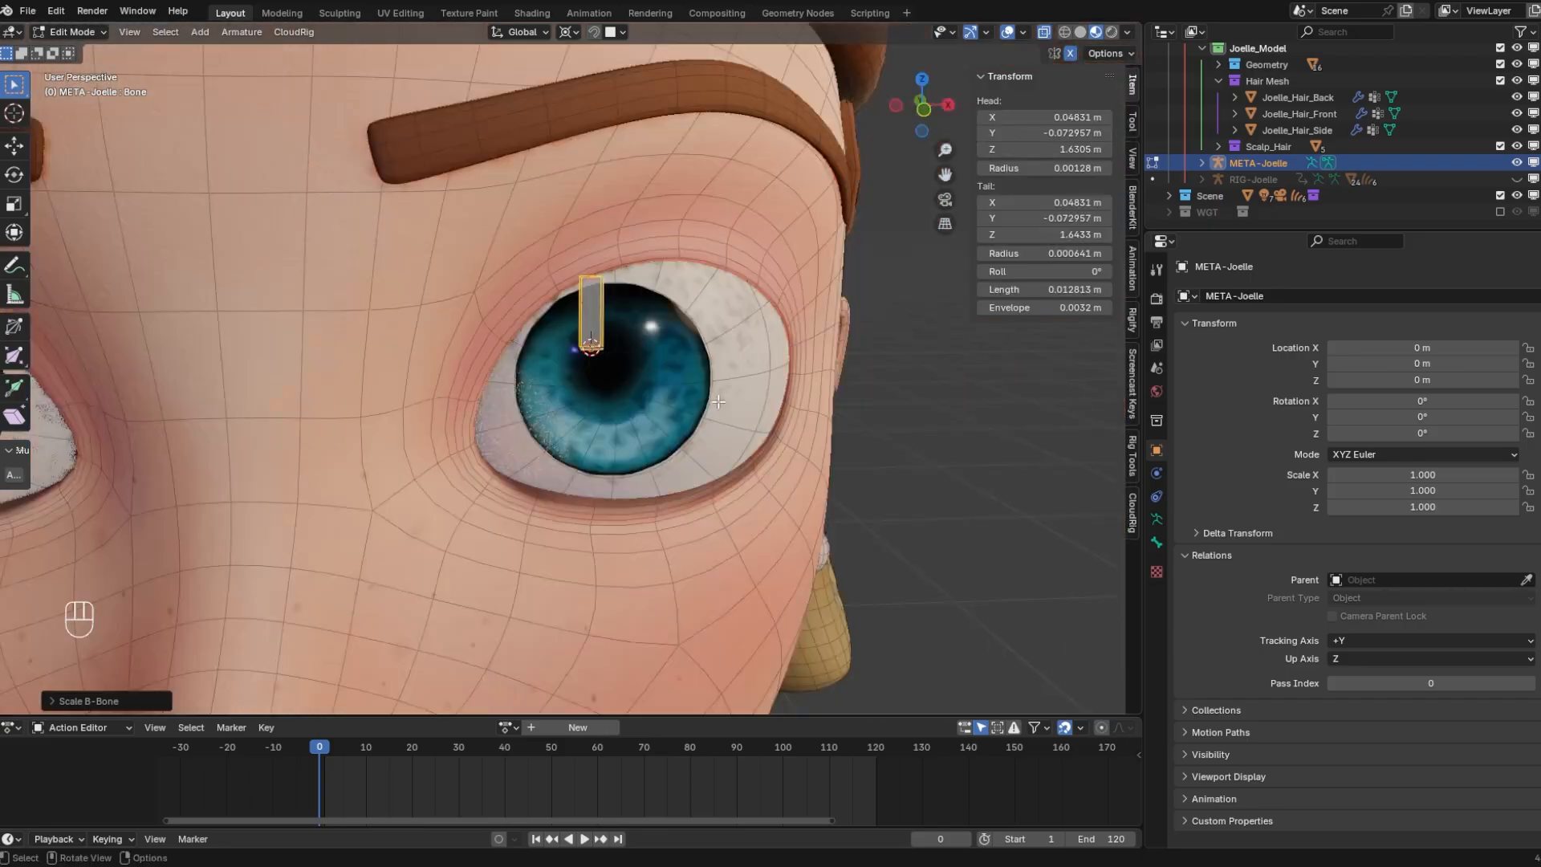
scroll(654, 386, up, 4)
middle_drag(724, 422, 517, 329)
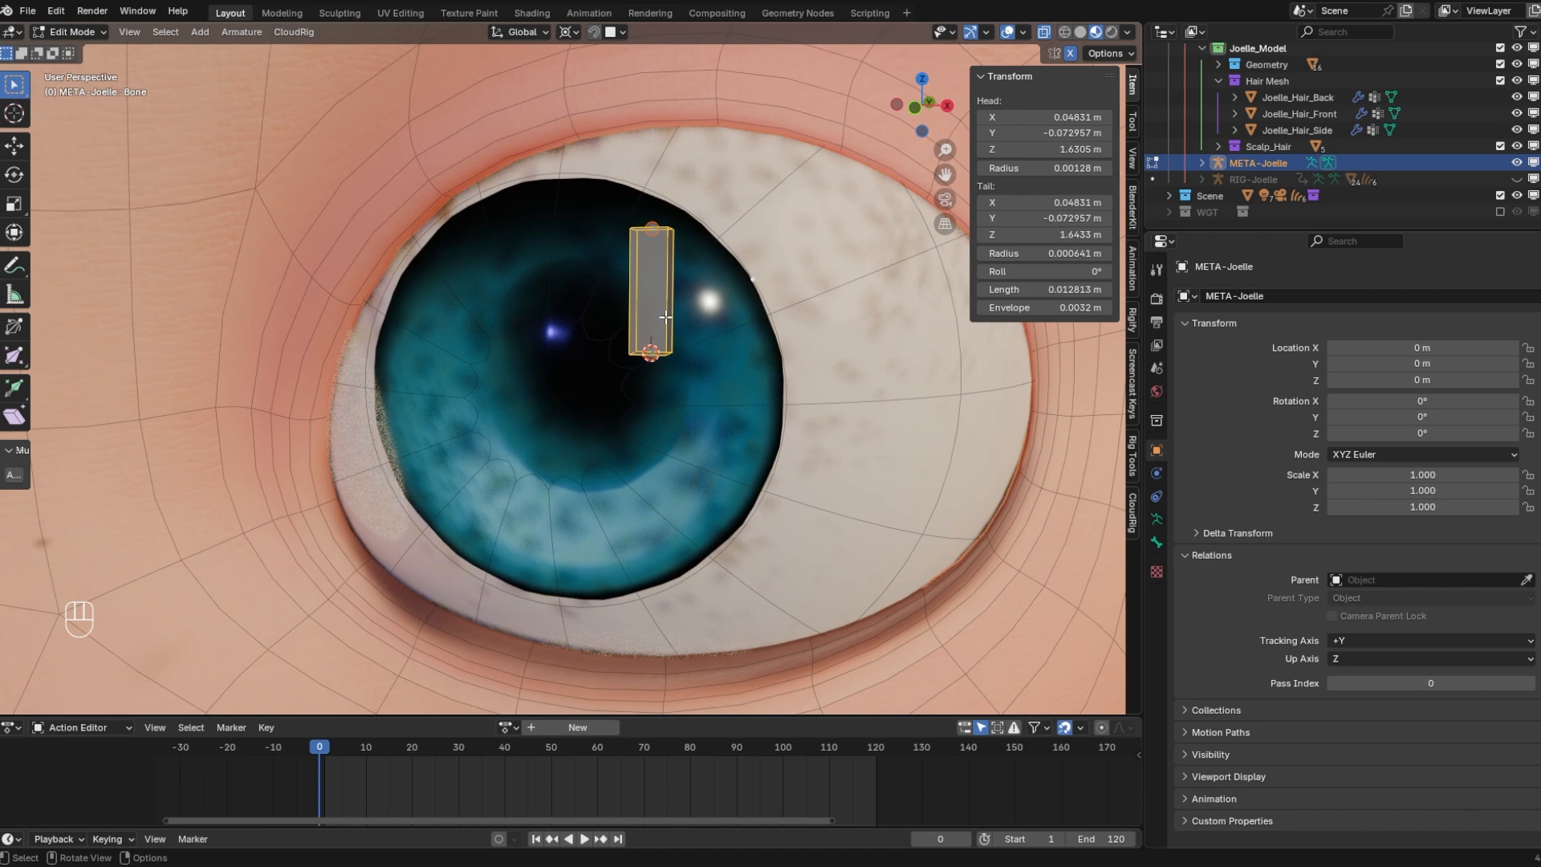
shift+middle_drag(660, 322, 656, 415)
Select the tail of the eye bone and enable snapping with Vertex as the snap target
click(716, 234)
key(g)
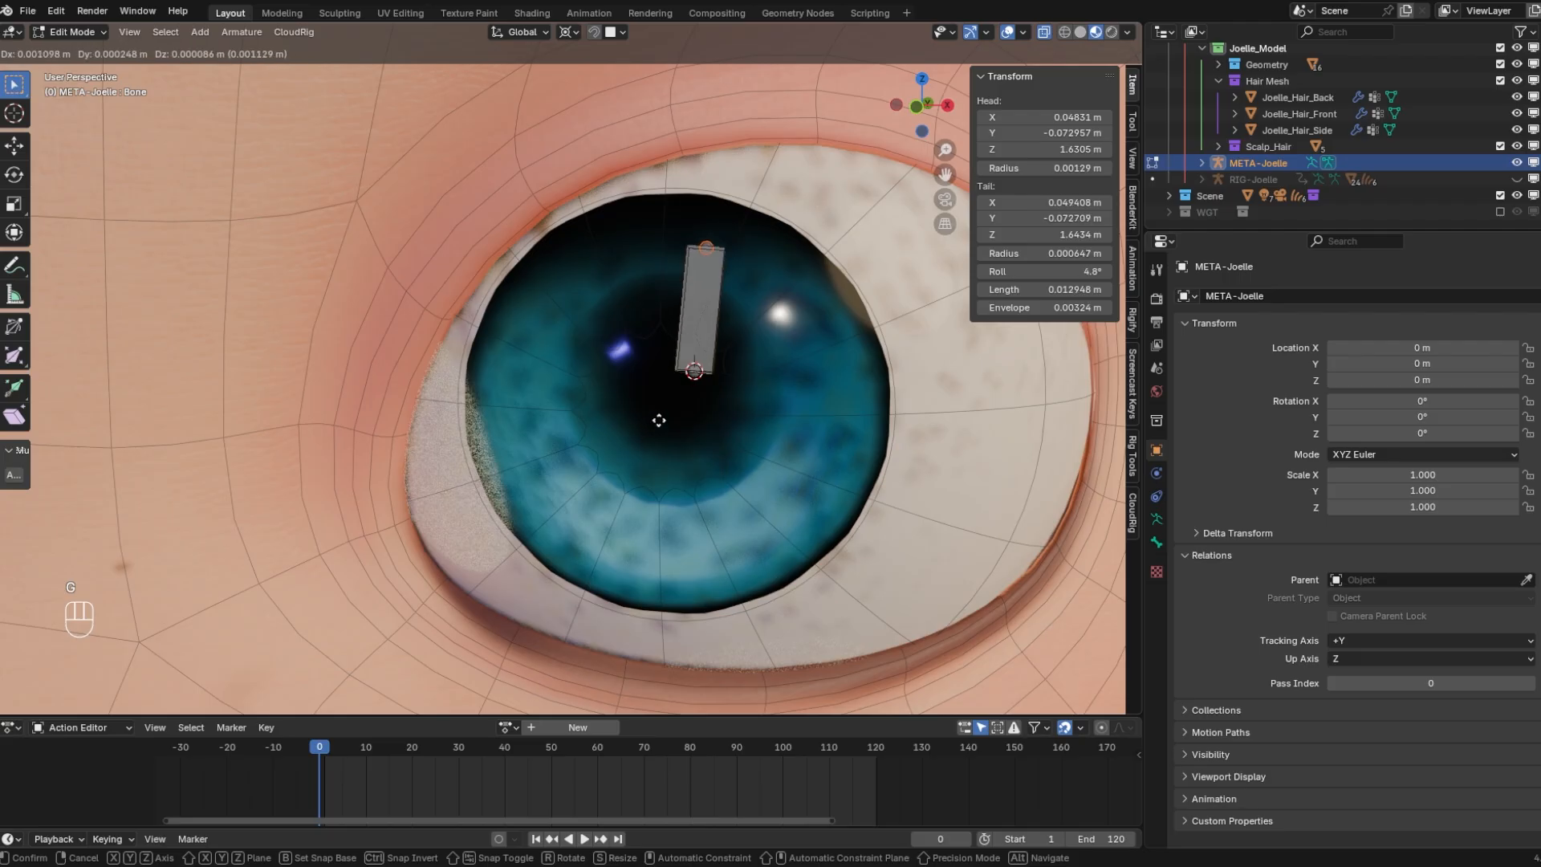
right_click(656, 420)
click(568, 31)
click(610, 127)
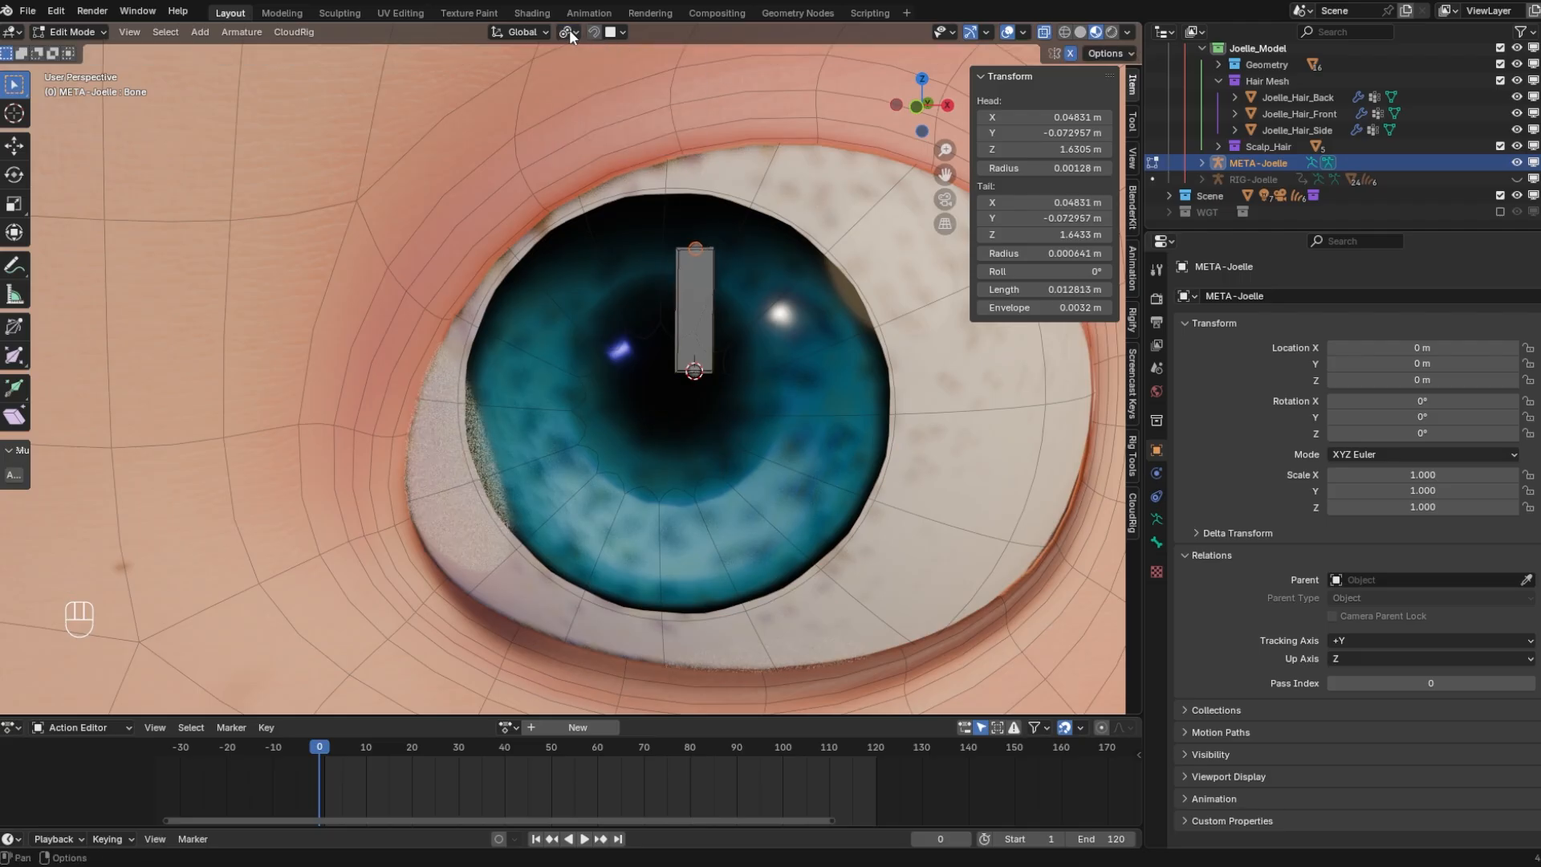
click(618, 32)
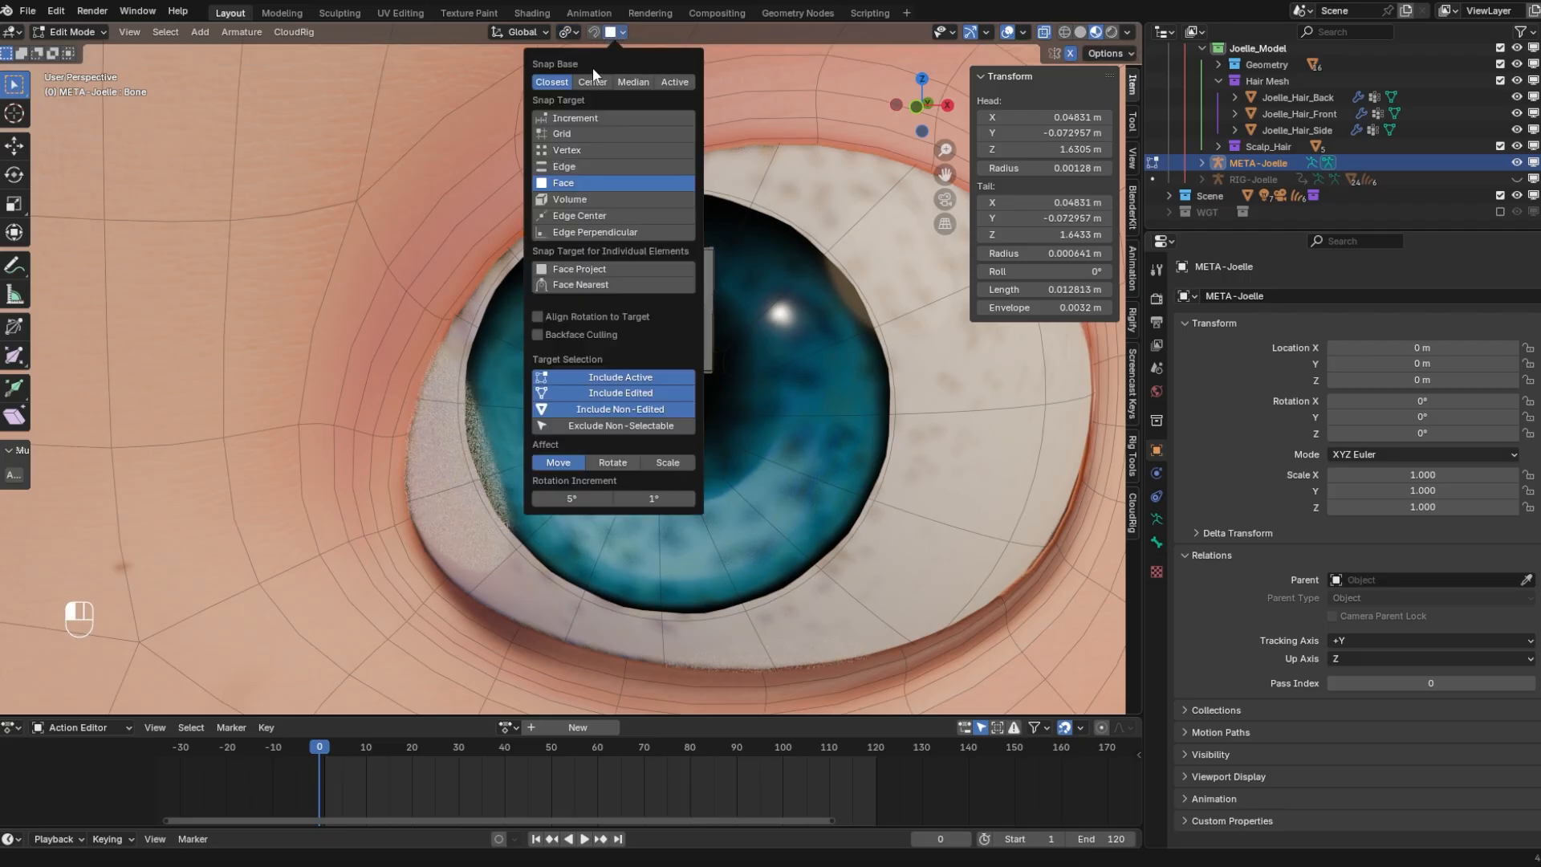
click(572, 150)
click(594, 31)
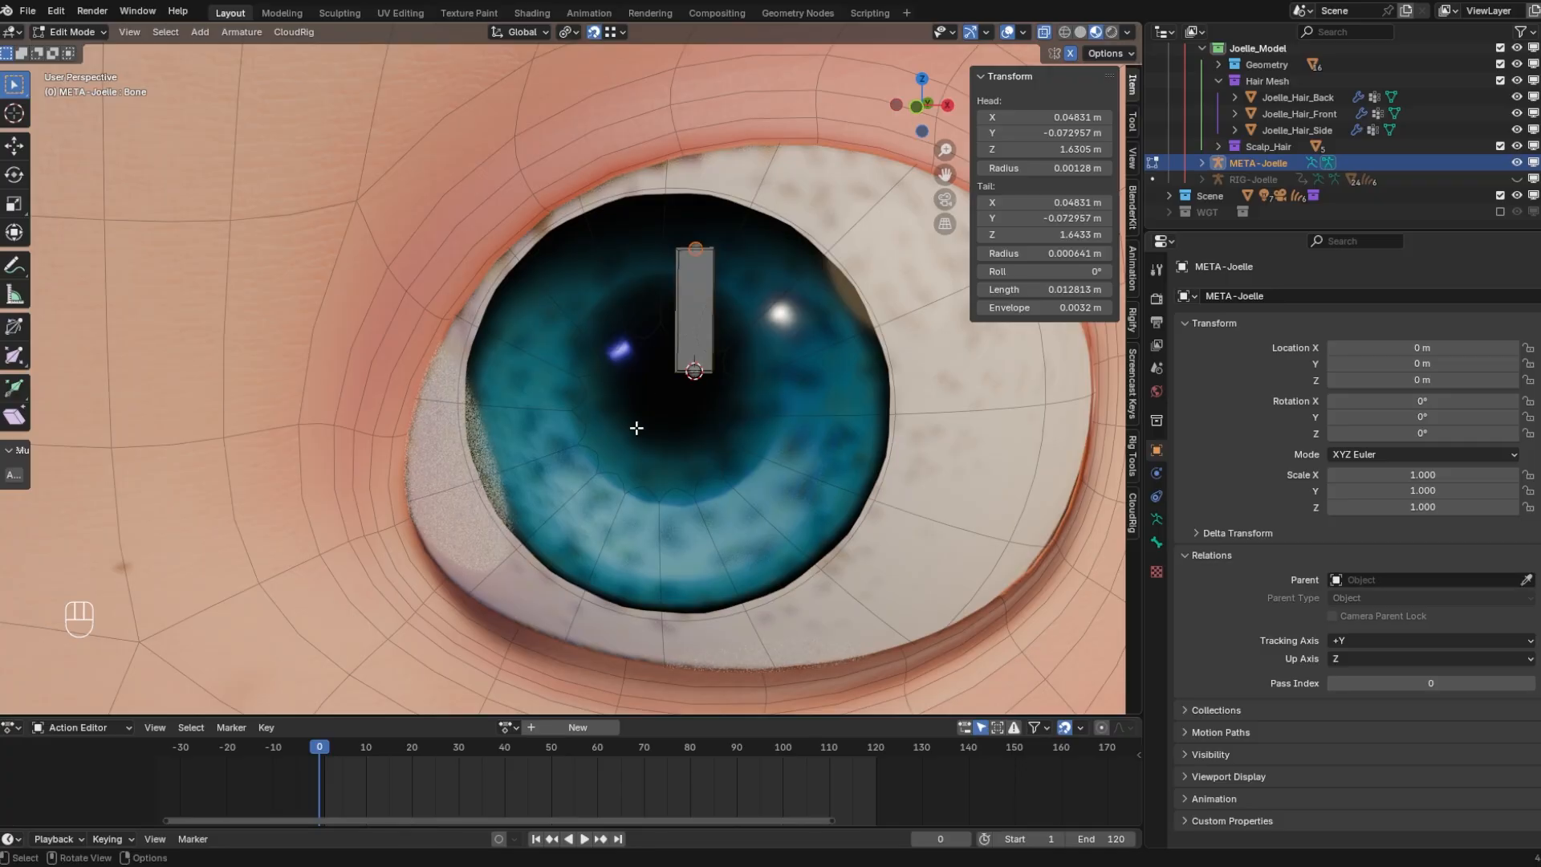
key(g)
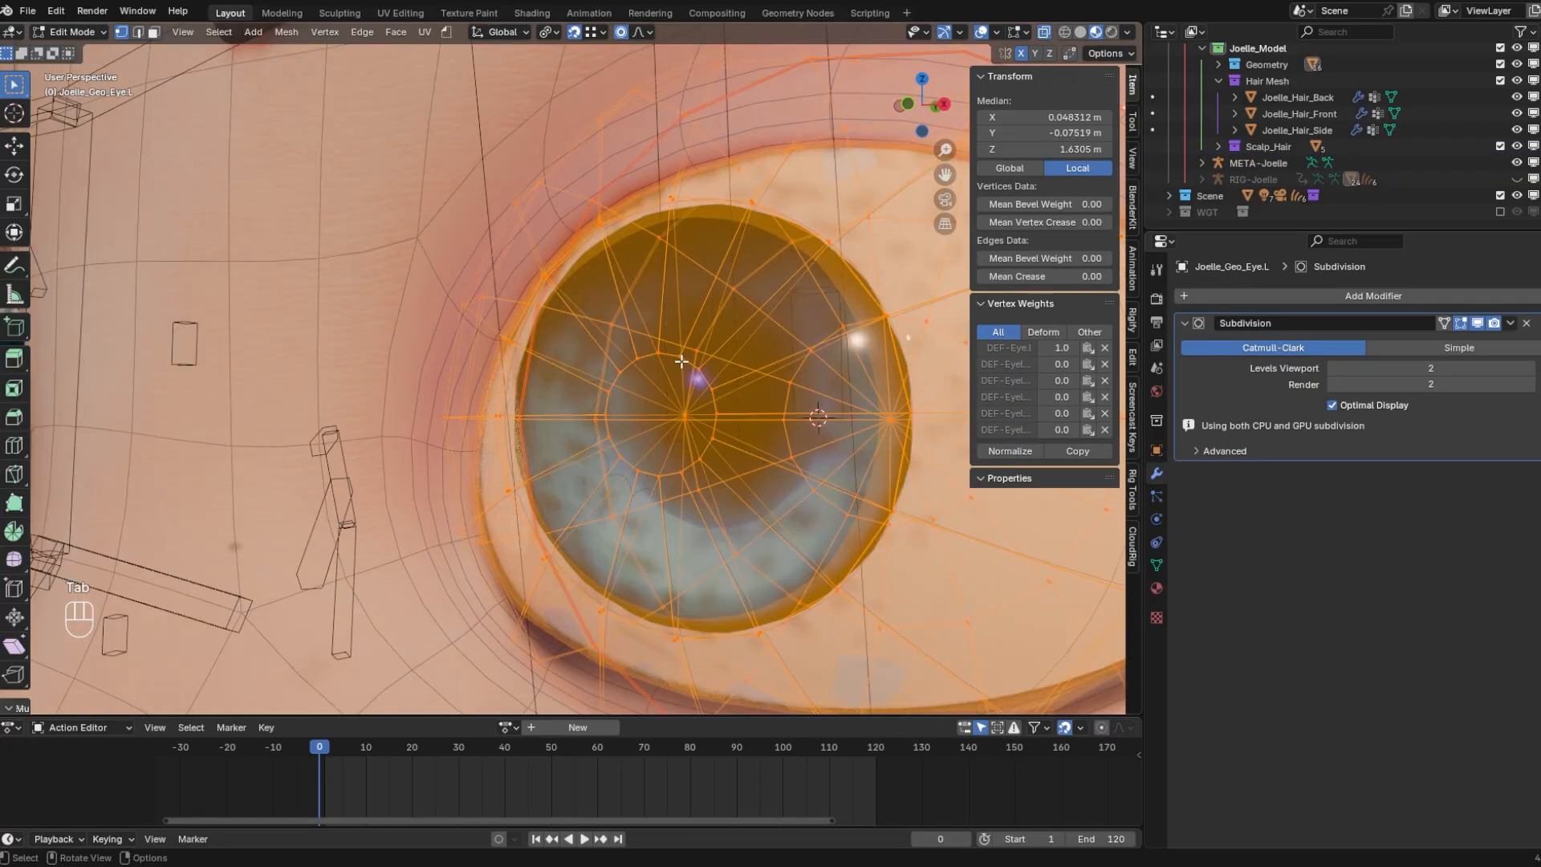
Inspect the eyeball mesh around the pupil, try applying its Subdivision modifier, and undo the application
click(683, 363)
middle_drag(683, 363, 610, 369)
middle_drag(668, 454, 759, 451)
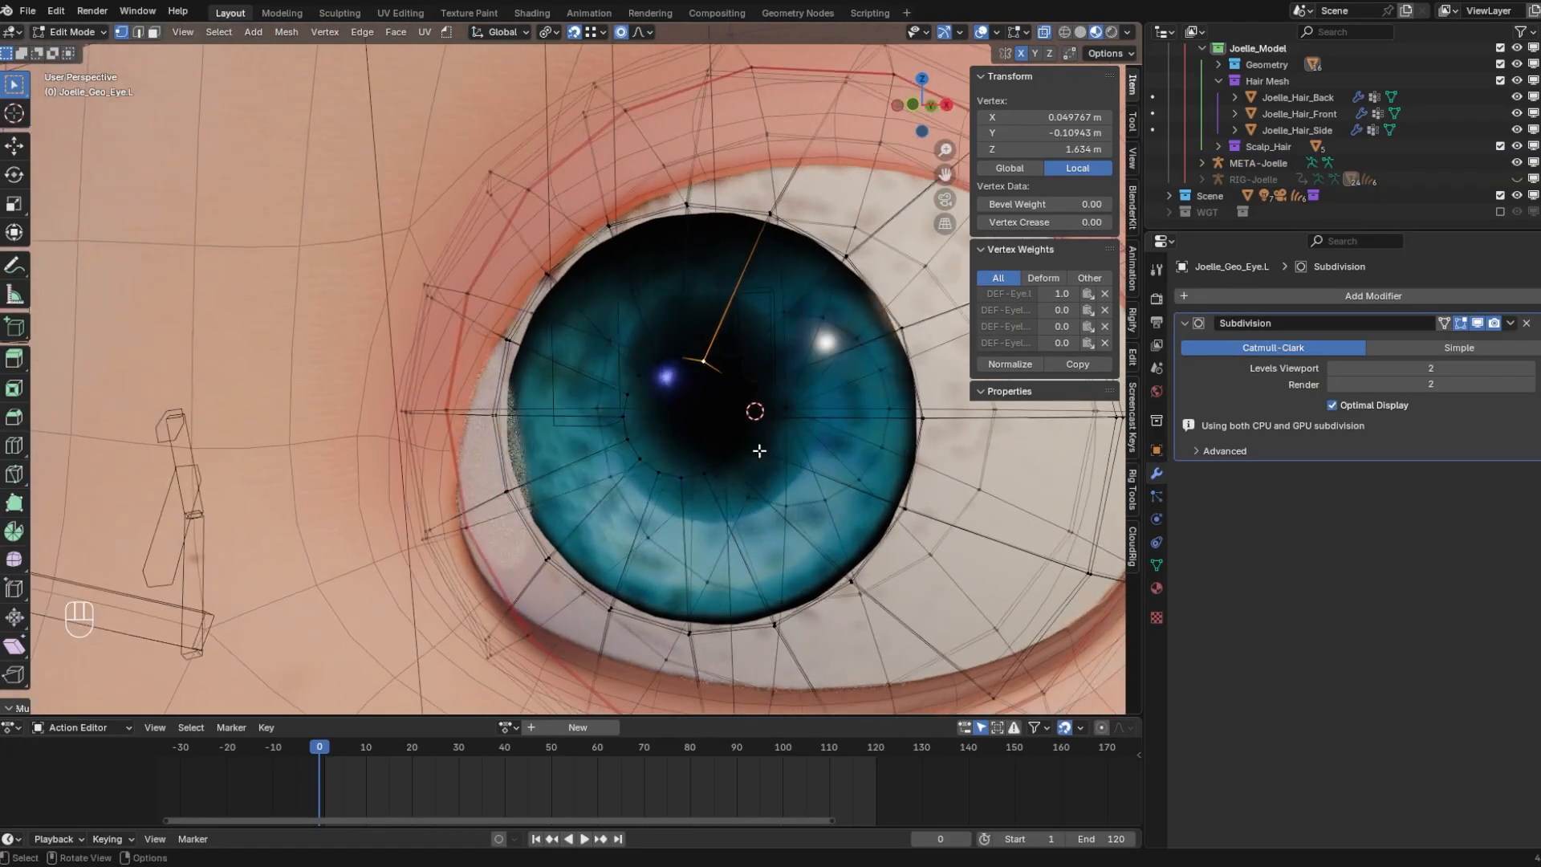
click(1444, 323)
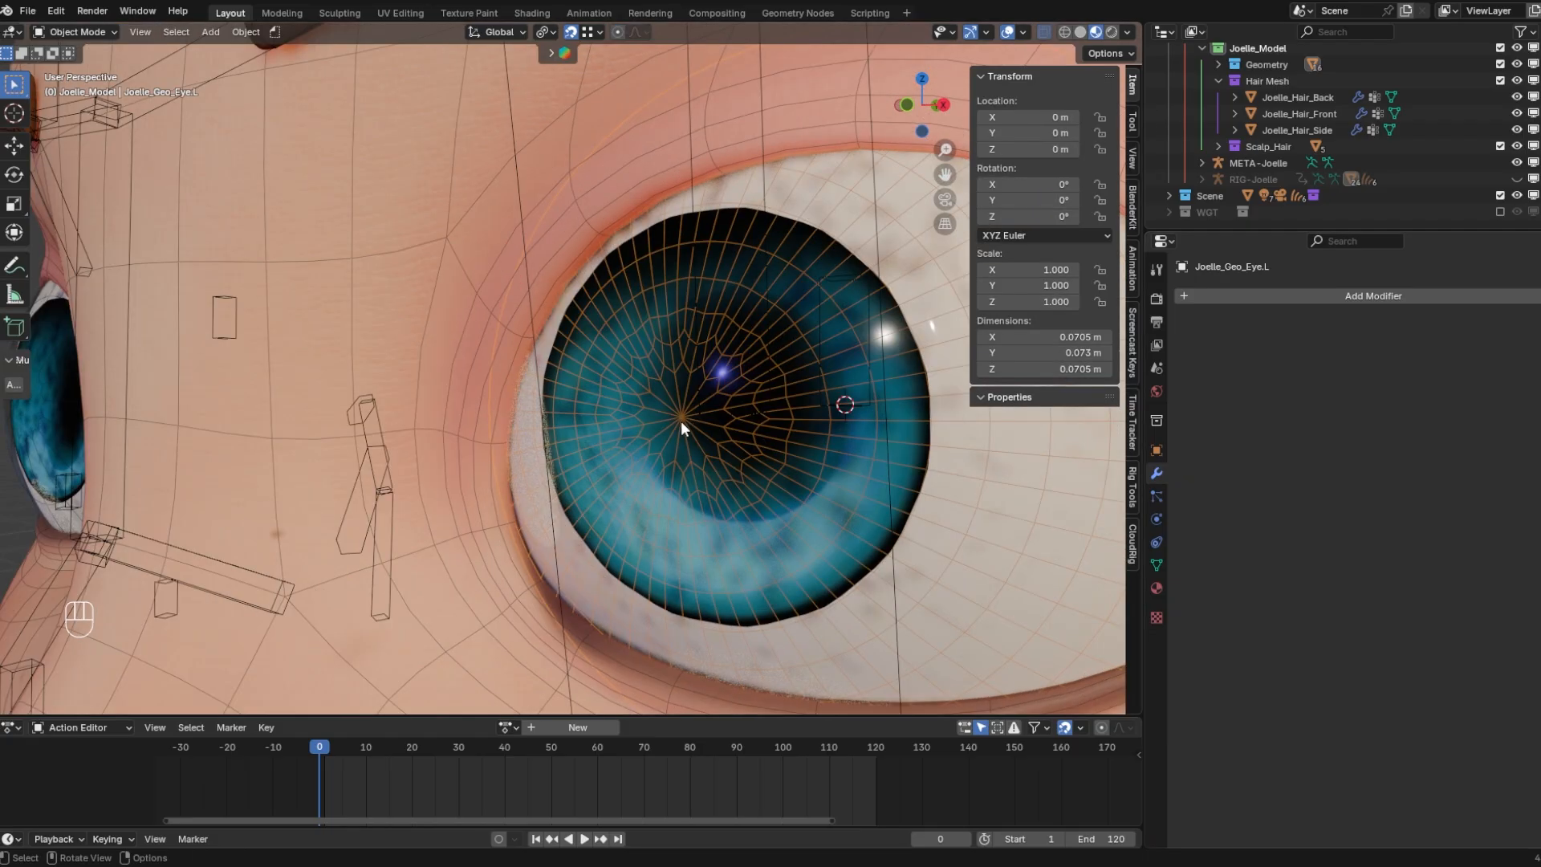
middle_drag(686, 416, 745, 431)
key(ctrl+2)
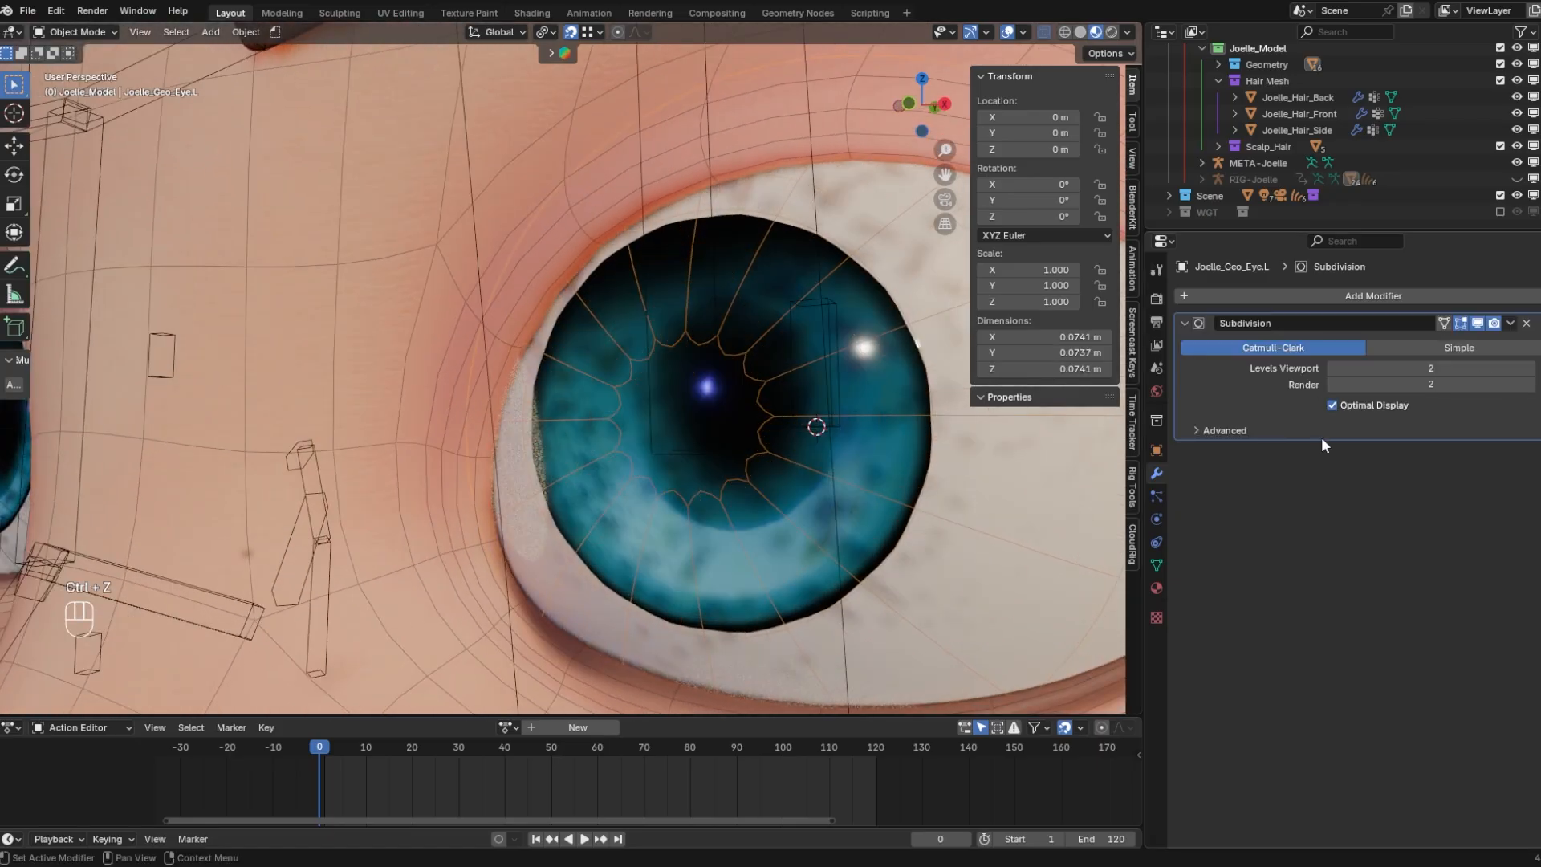
Move the eye bone's tail forward and snap it to the vertex at the pupil's centre
scroll(758, 429, up, 3)
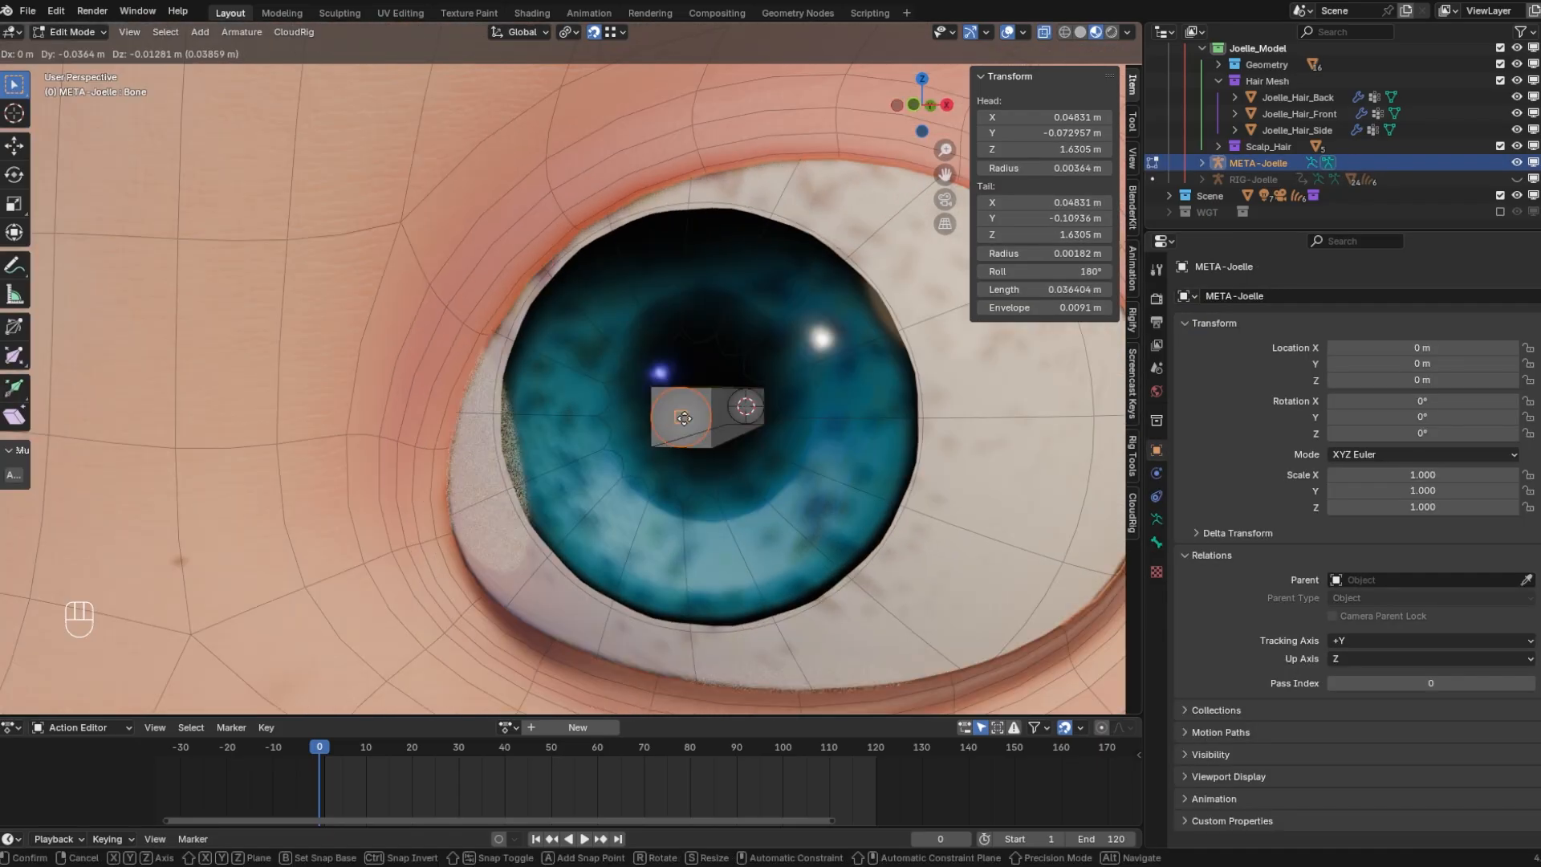
drag(674, 412, 685, 419)
middle_drag(685, 418, 701, 374)
Rename the bone as Eye.L
key(F2)
text(E)
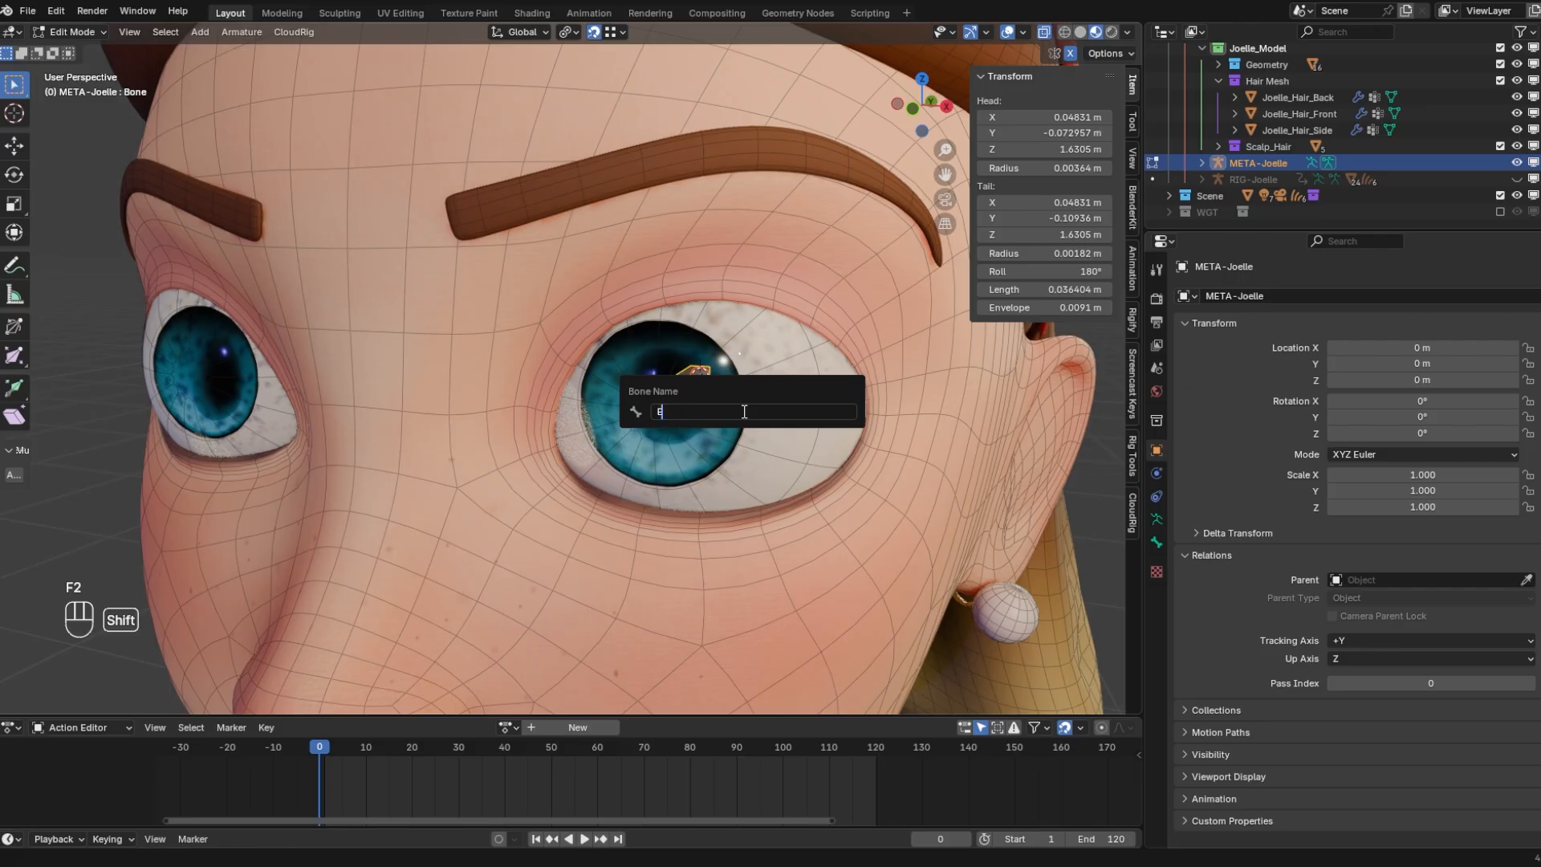
text(ye.L)
key(Return)
scroll(744, 411, up, 2)
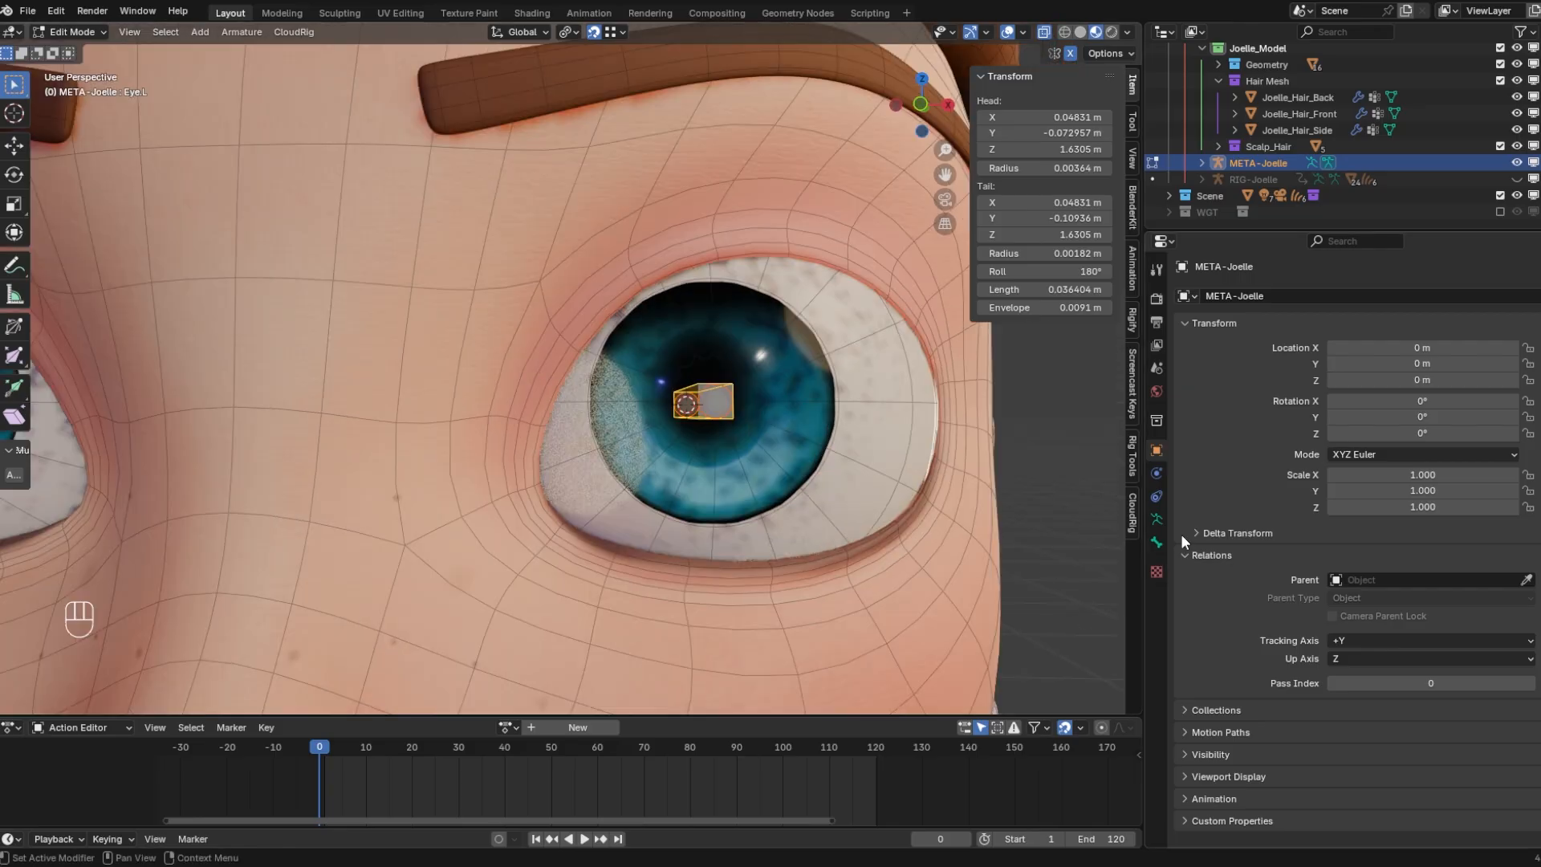
Set the CloudRig component type of Eye.L to Aim, with Eyes as its aim group
click(1156, 541)
scroll(1201, 586, down, 6)
scroll(1263, 559, down, 2)
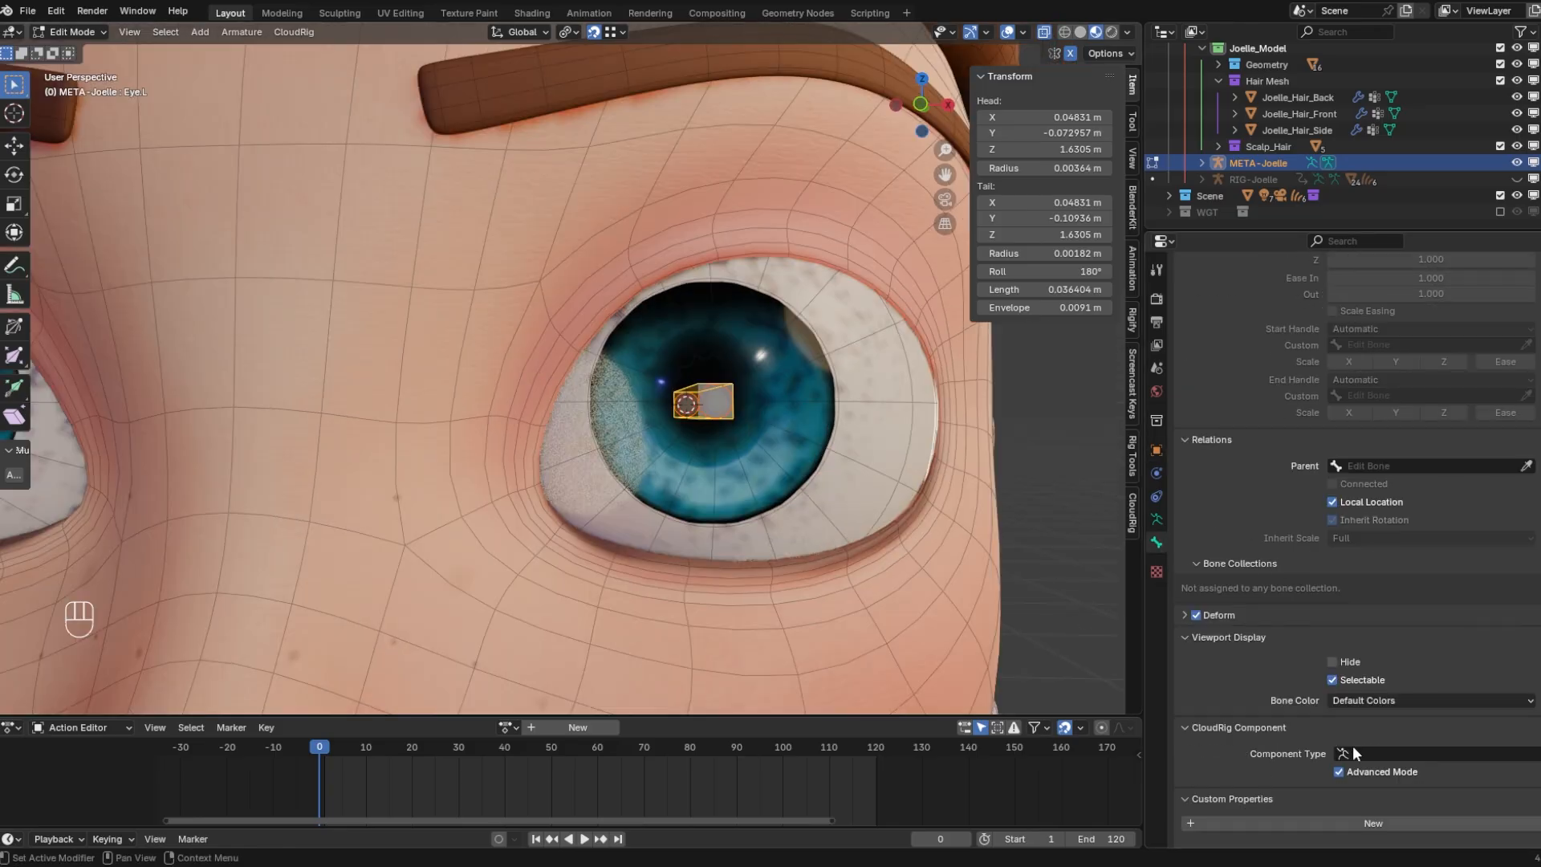
ctrl+scroll(1256, 682, up, 1)
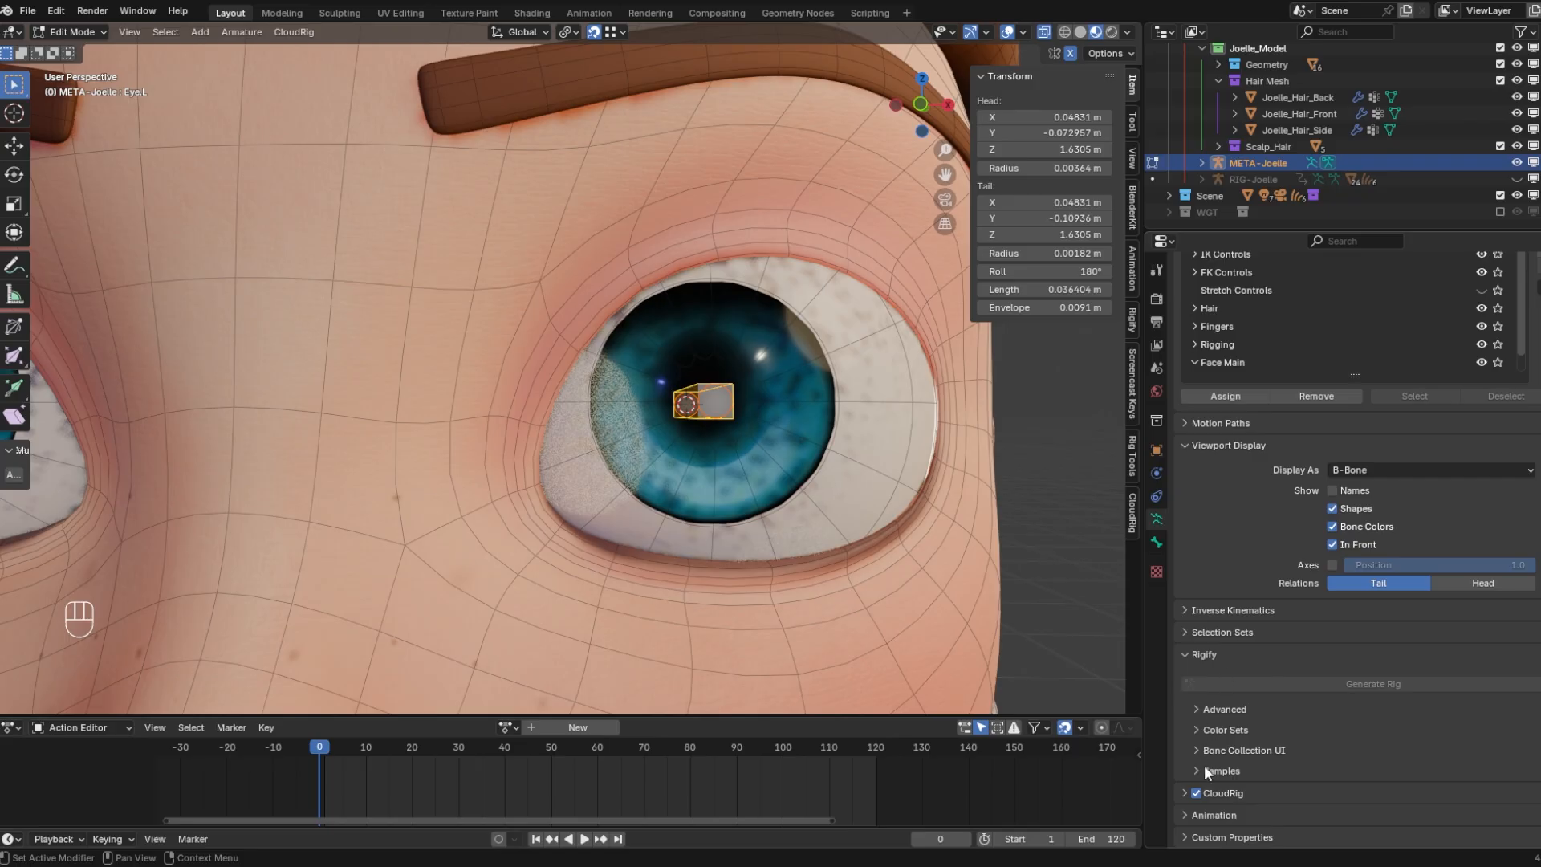
scroll(1196, 797, up, 3)
click(1156, 542)
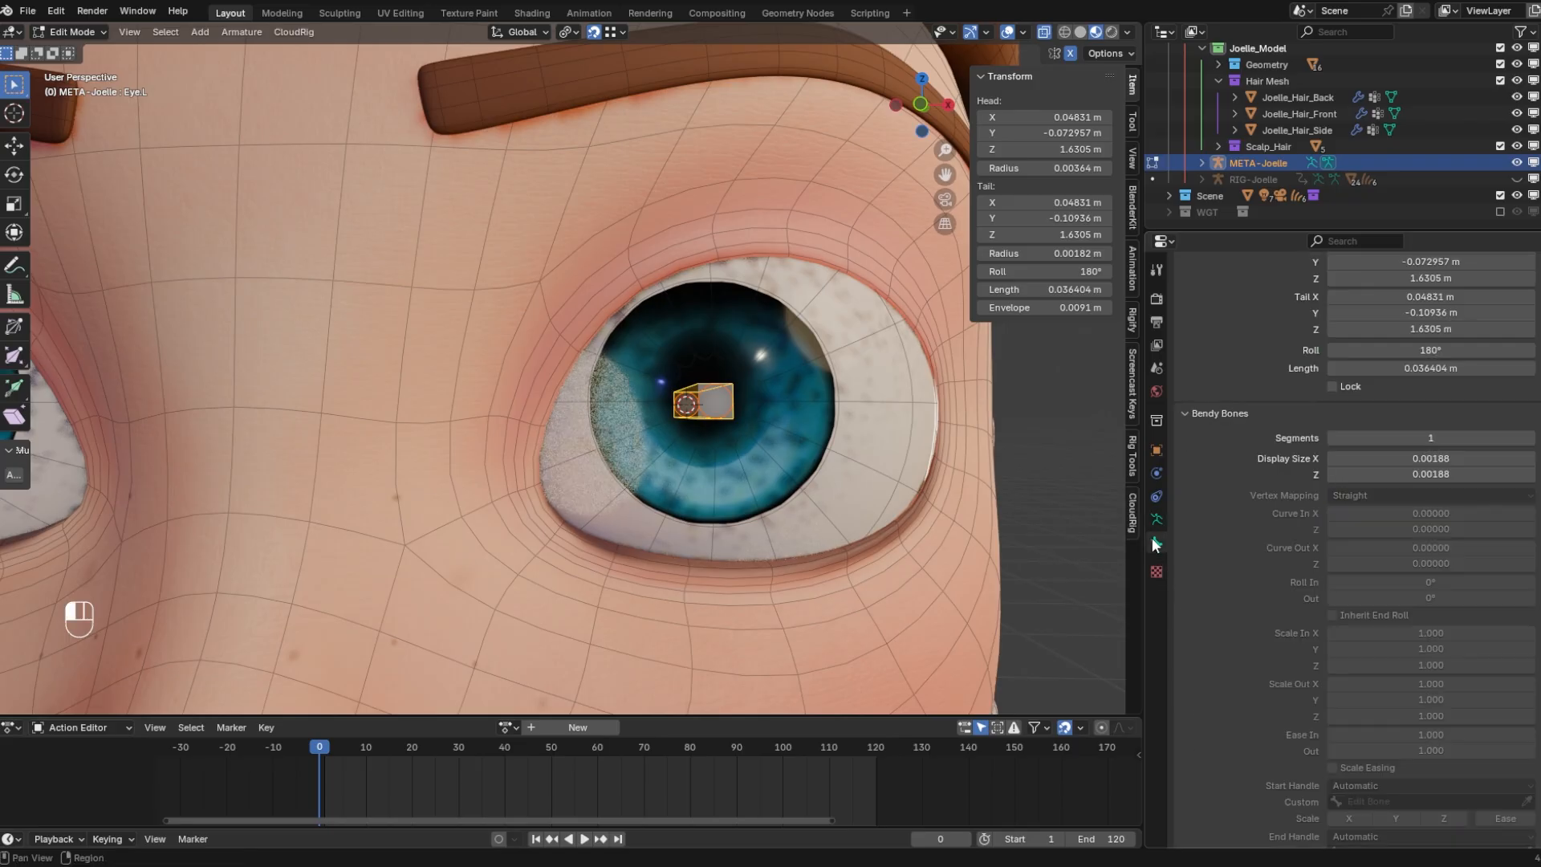
scroll(1268, 707, down, 7)
click(1369, 754)
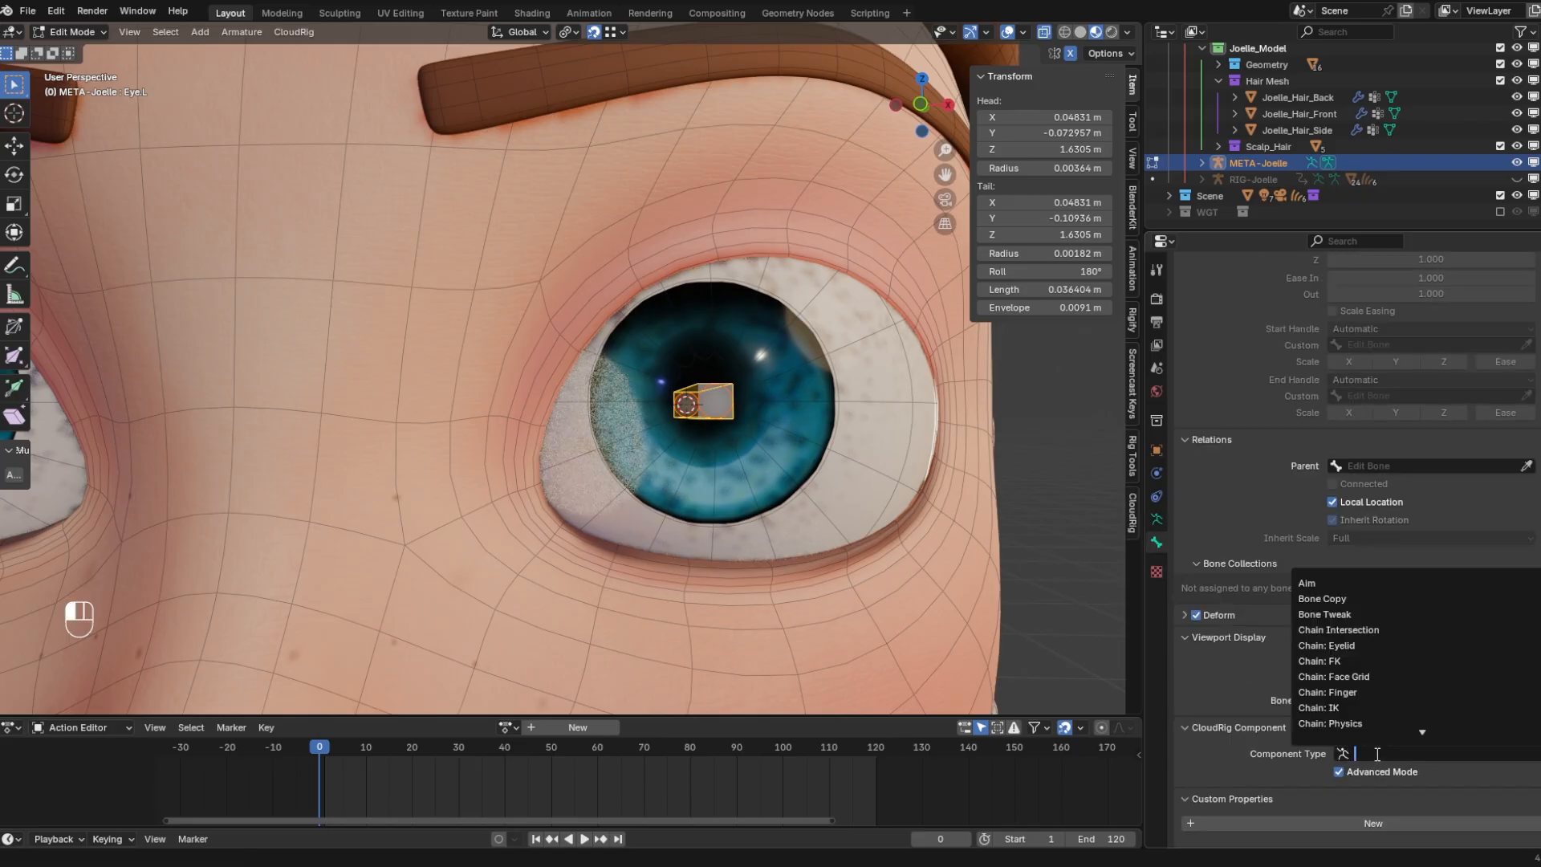
click(1318, 581)
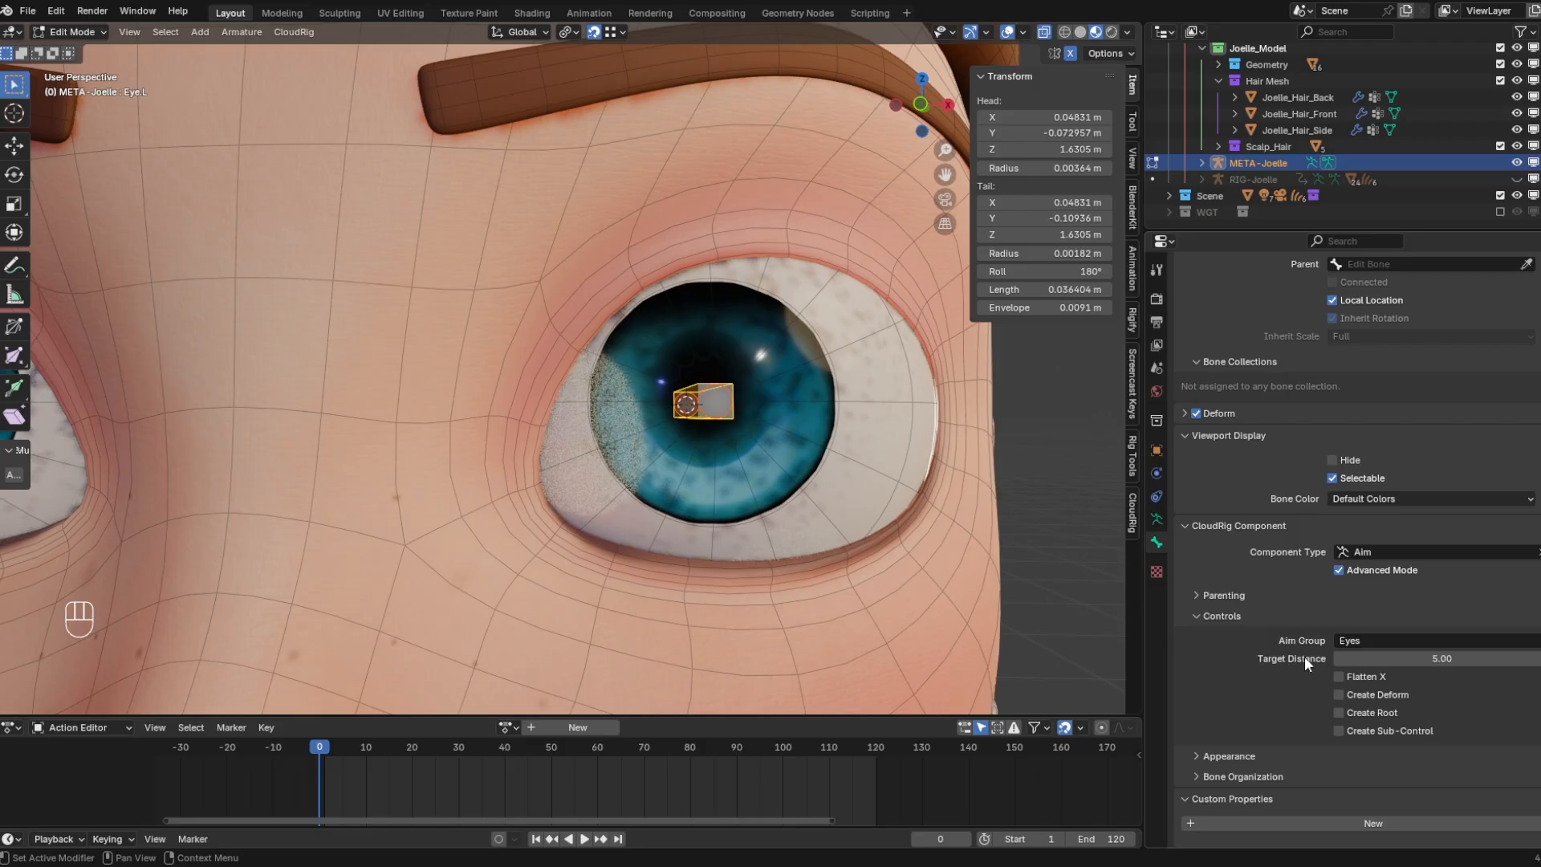
click(1371, 640)
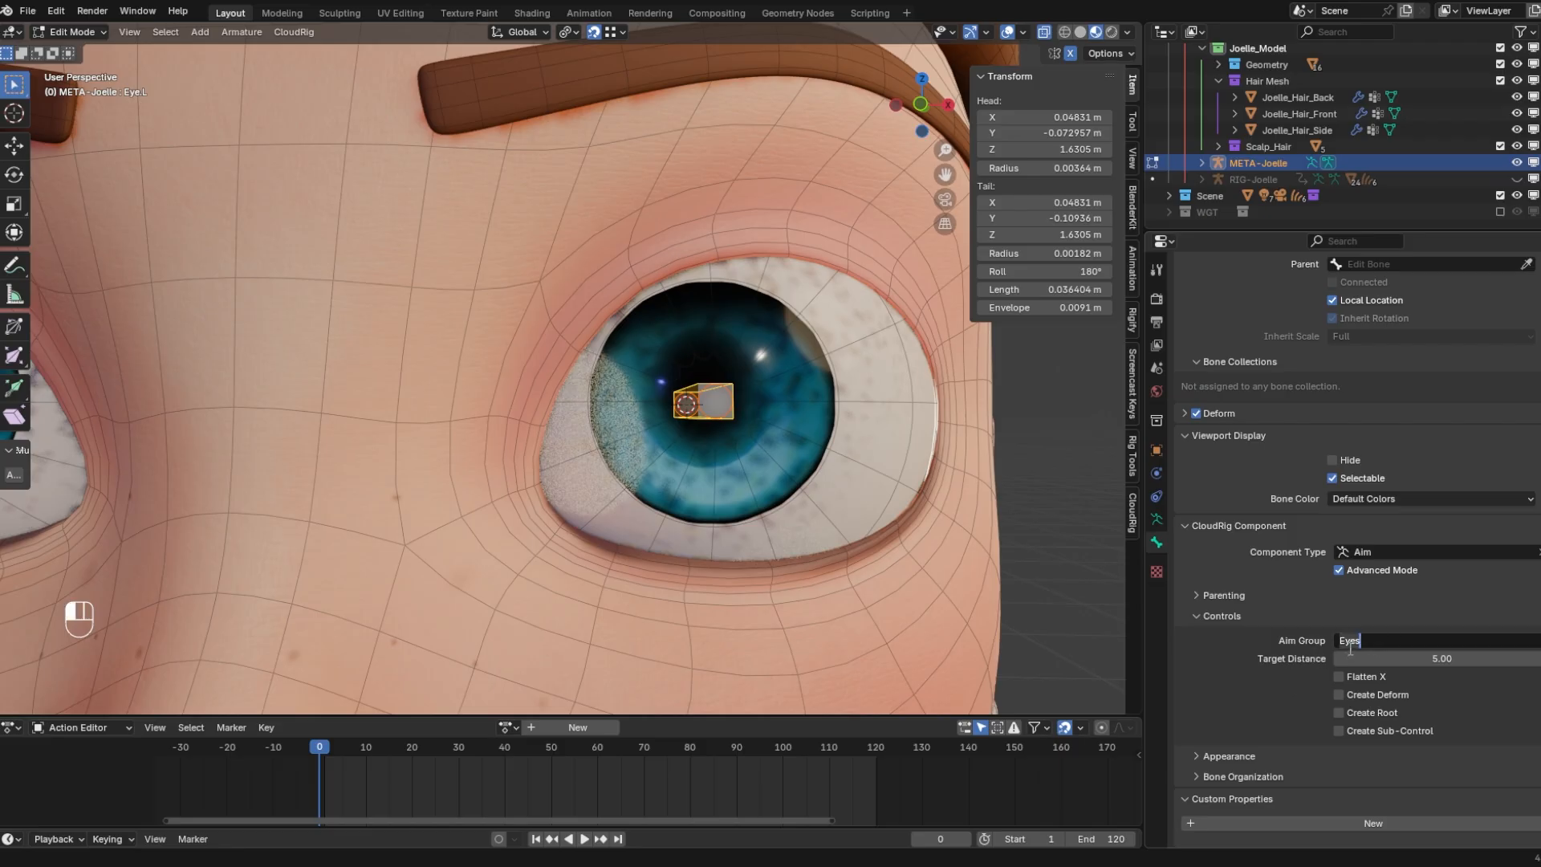
key(Return)
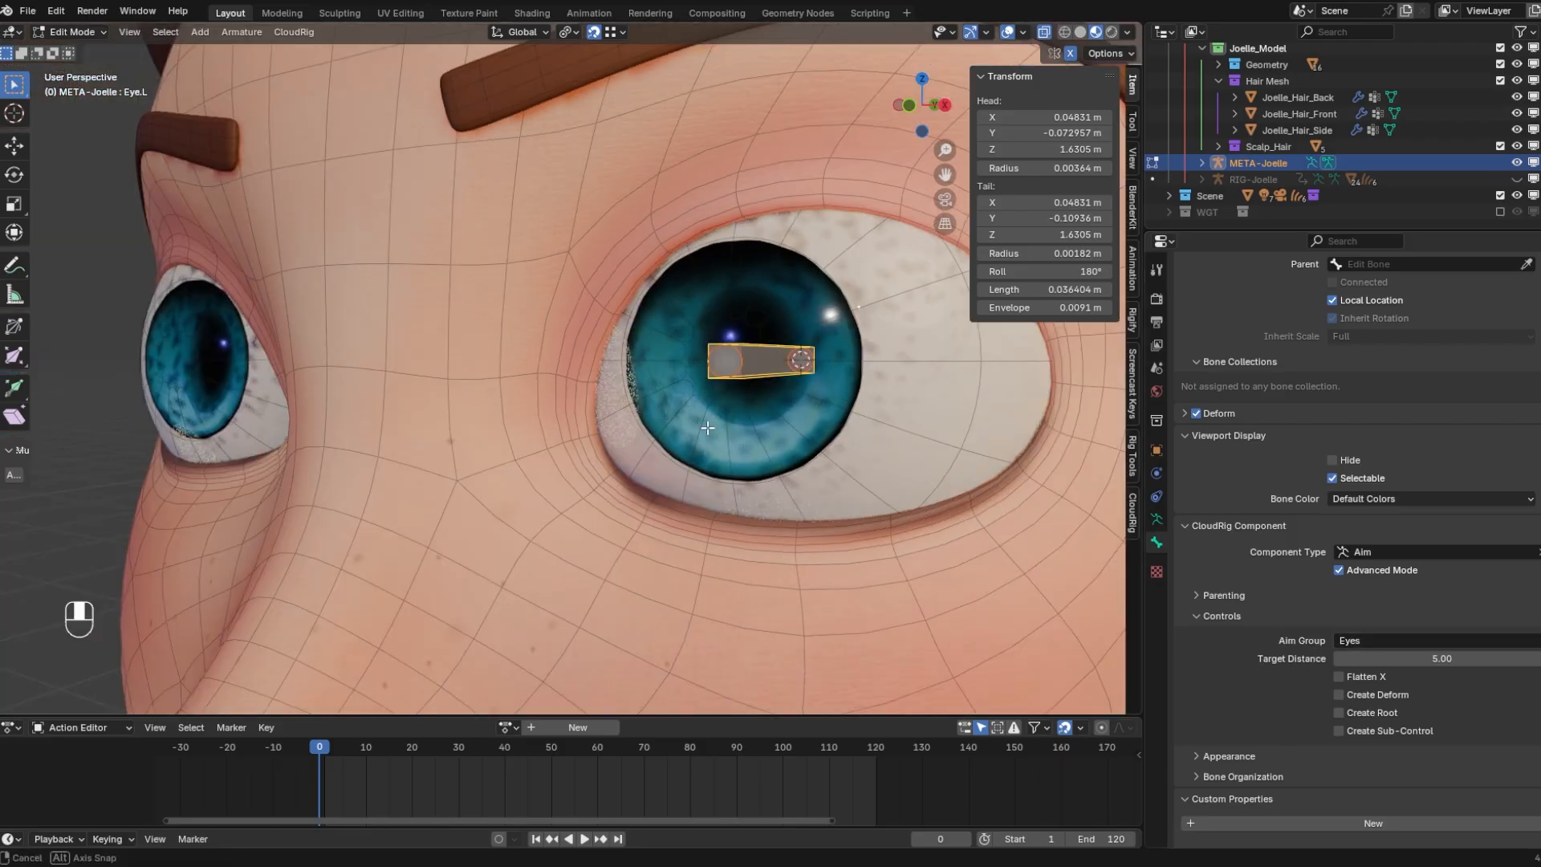
Annotate an eye target control in front of the face, with a line linking it to the left eye
middle_drag(482, 402, 610, 402)
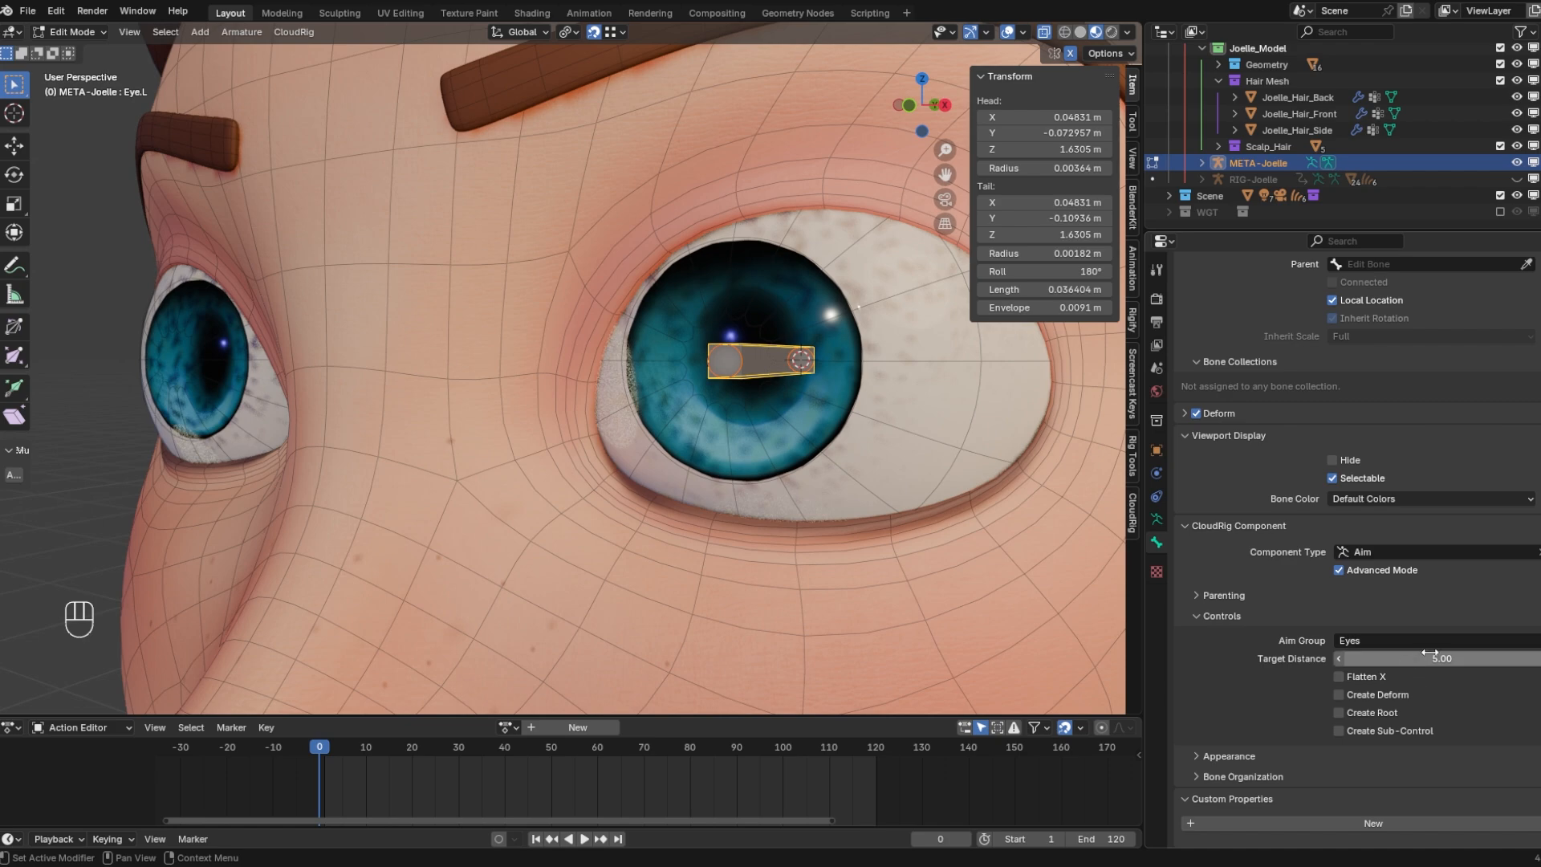
scroll(802, 433, down, 5)
middle_drag(803, 434, 606, 433)
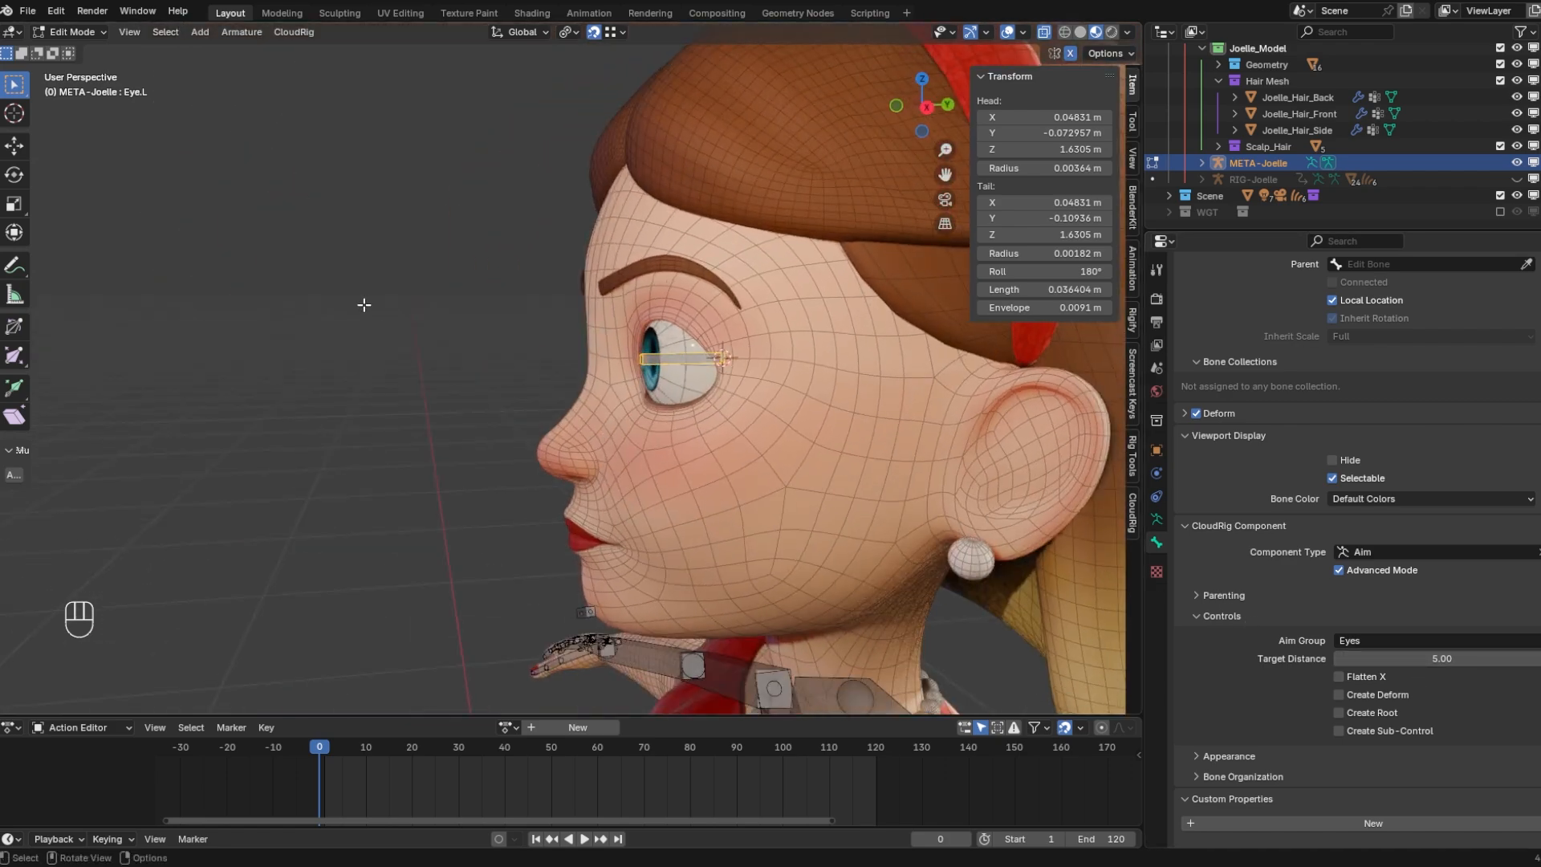
key(shift+space)
key(d)
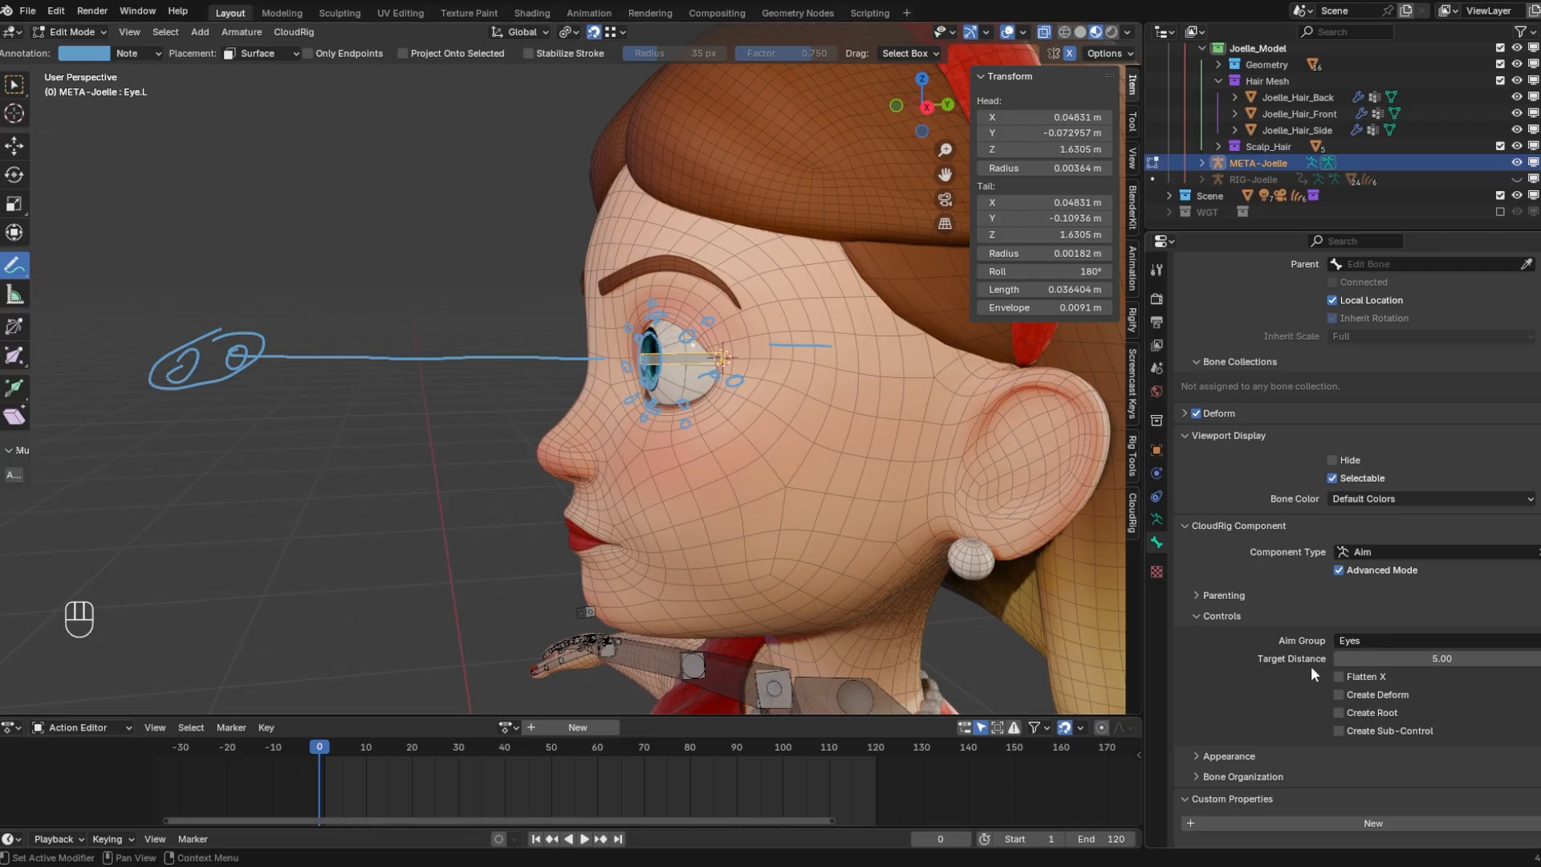
middle_drag(483, 353, 451, 343)
Measure the distance from the eye to the sketched target and set the Aim component's Target Distance to 1
click(14, 294)
drag(643, 366, 186, 361)
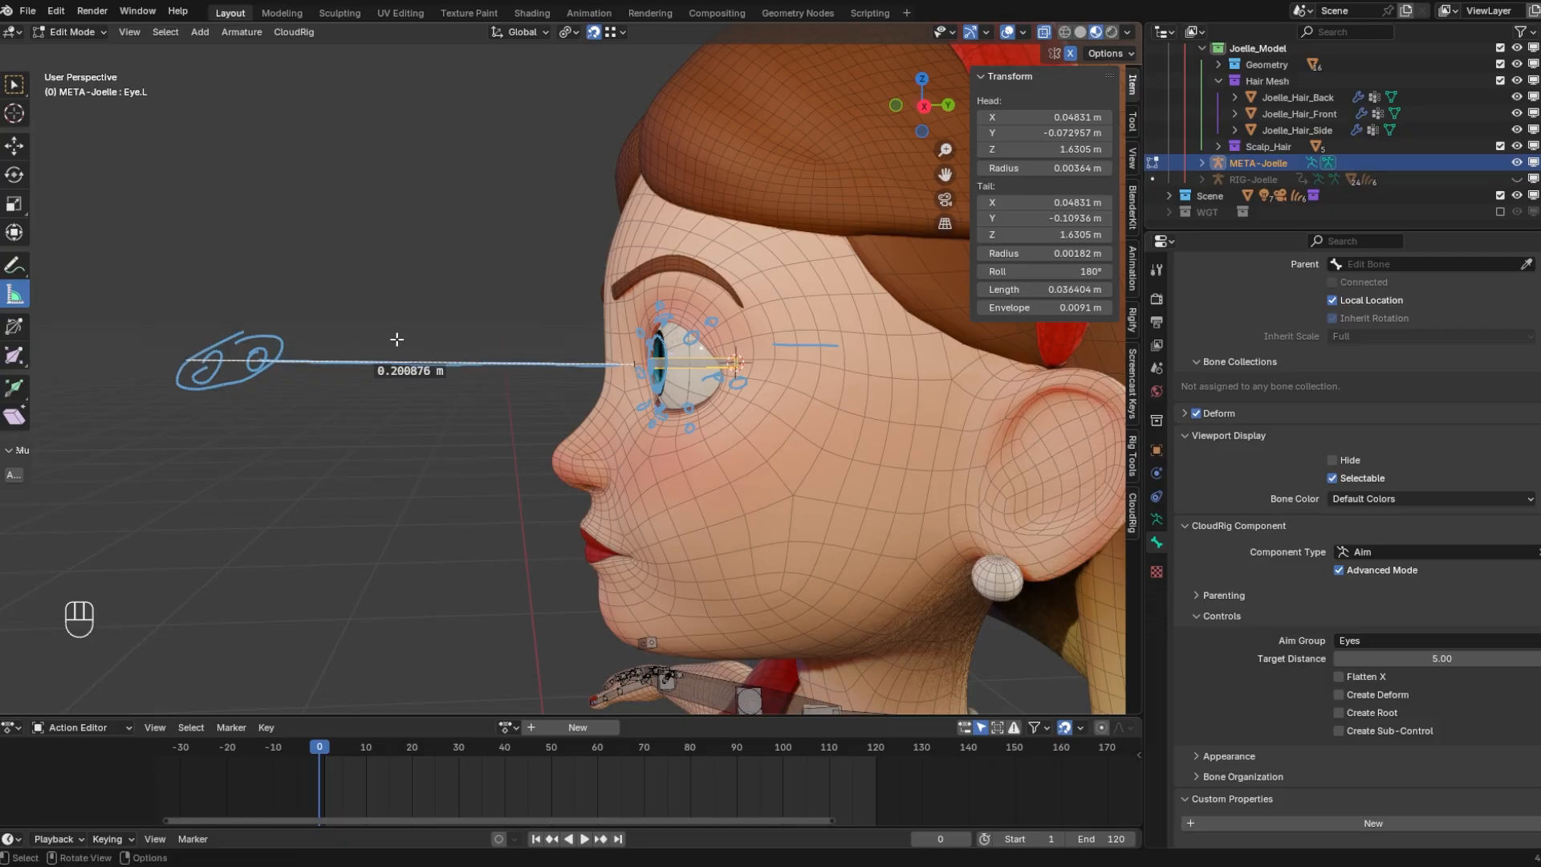
click(1464, 660)
text(1)
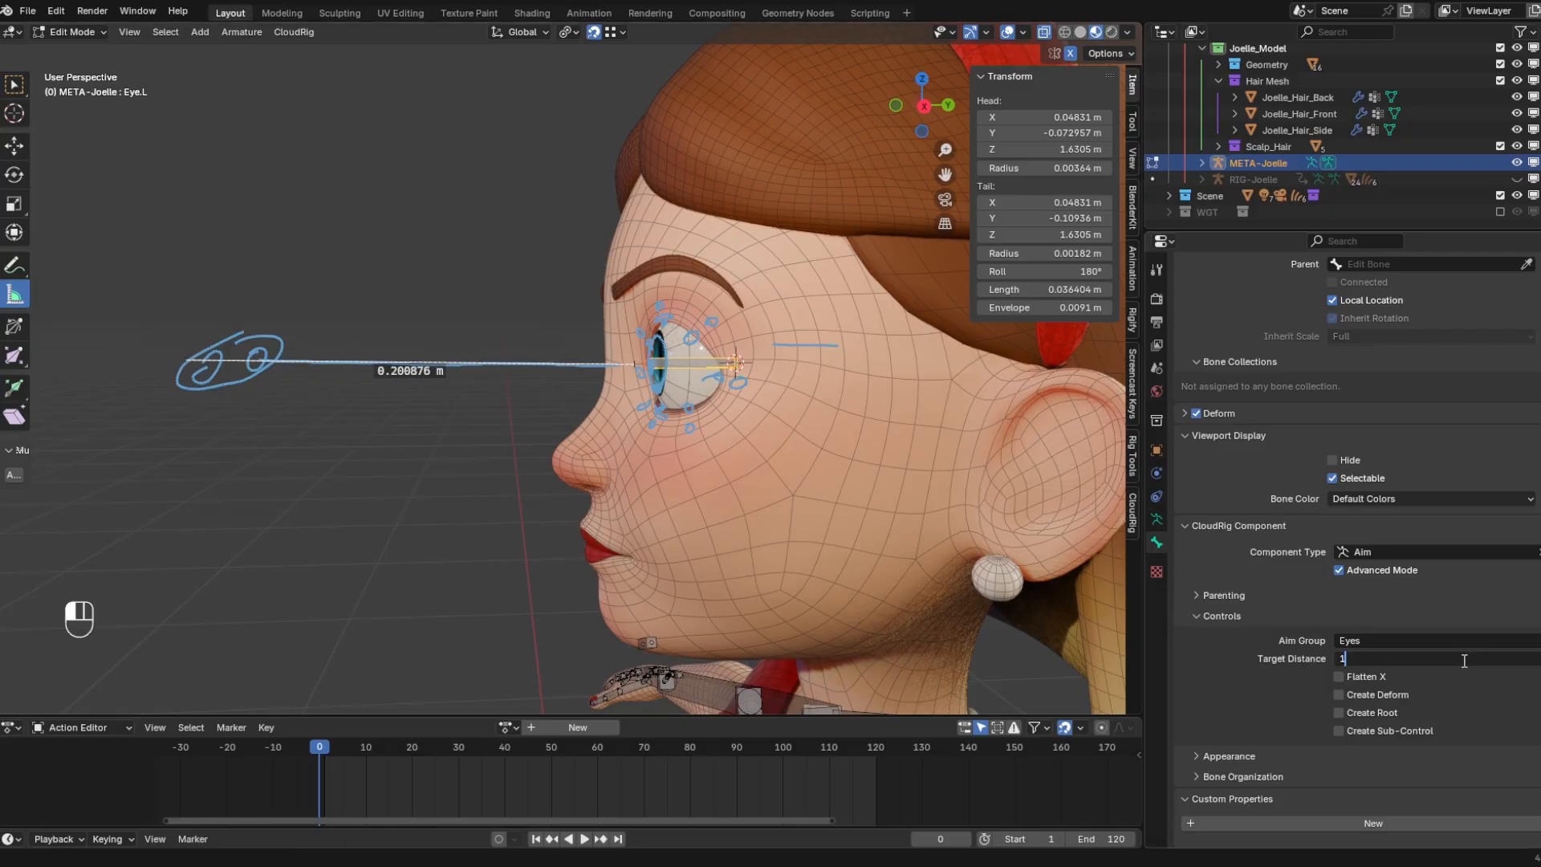
key(Return)
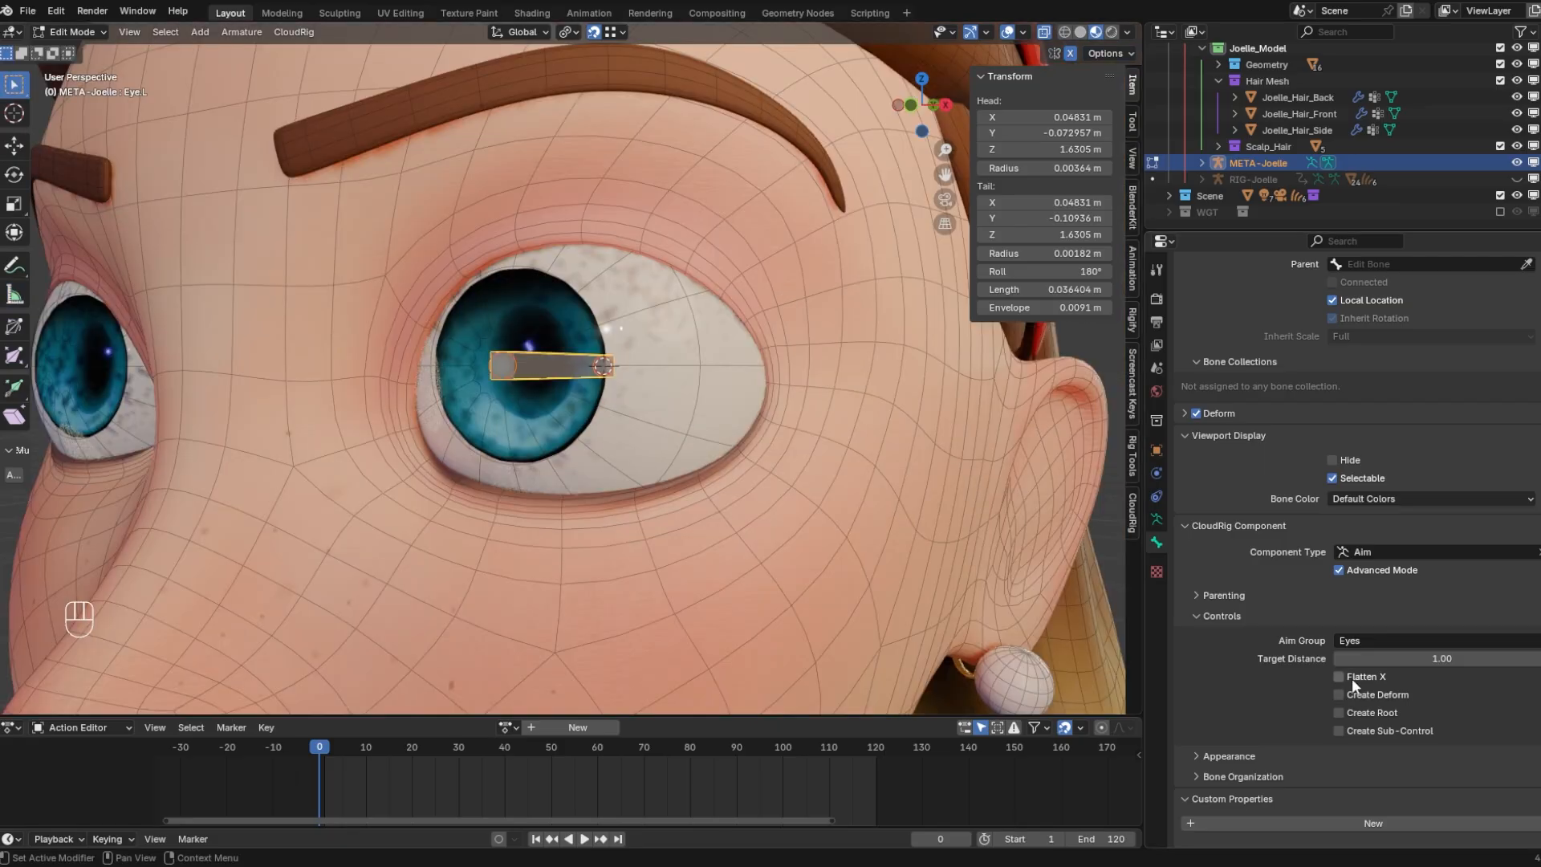
View the eye bone from the side, show the armature's bone axes to check them, and hide the axes again
click(946, 108)
scroll(595, 414, down, 5)
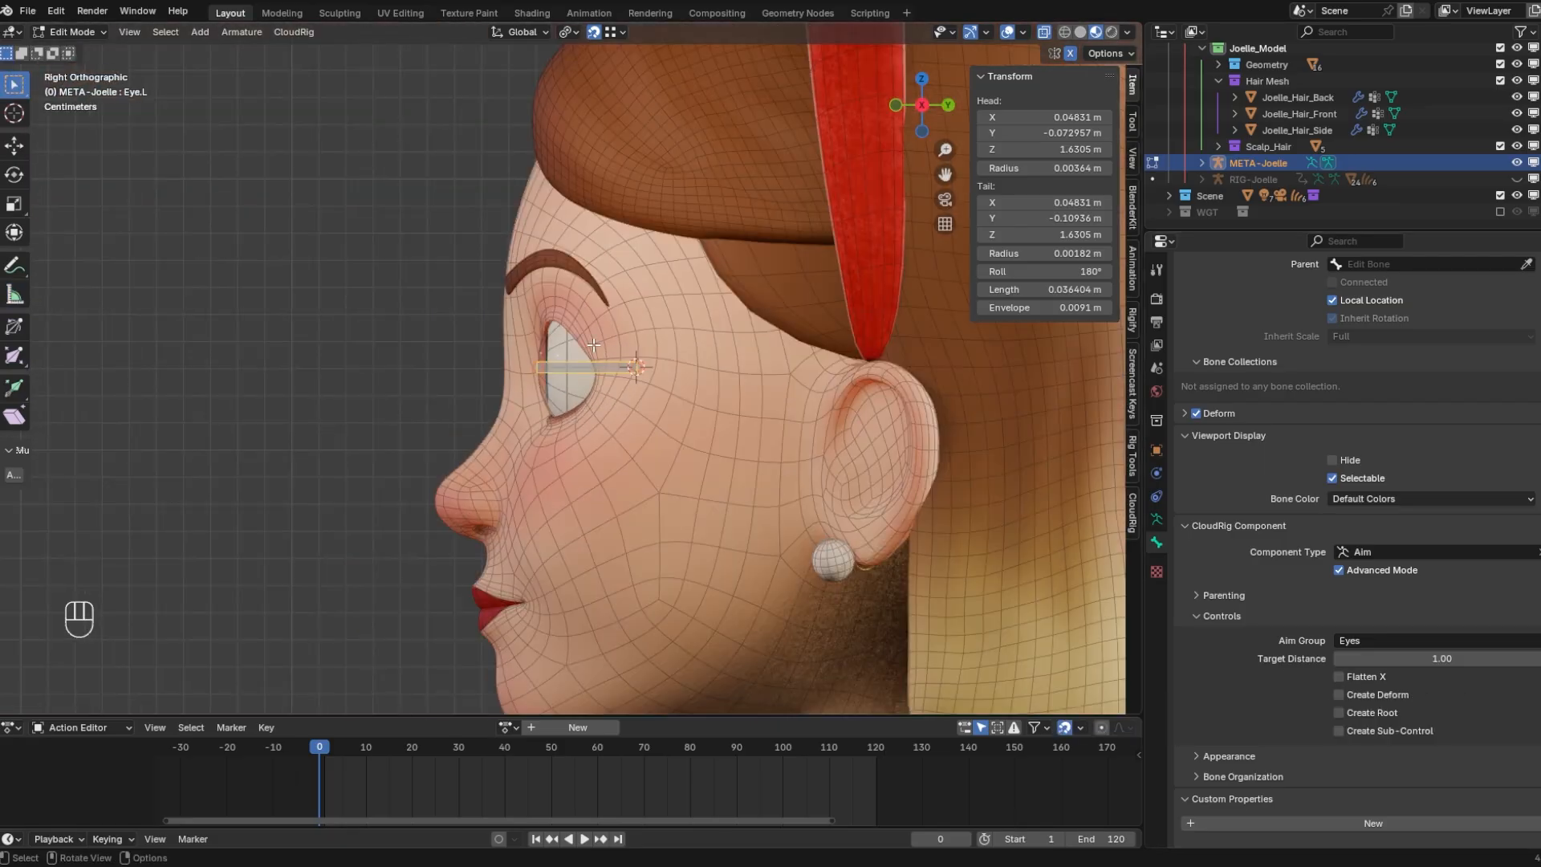
click(1156, 519)
click(1333, 565)
middle_drag(1029, 513, 796, 448)
click(1334, 564)
scroll(796, 448, up, 2)
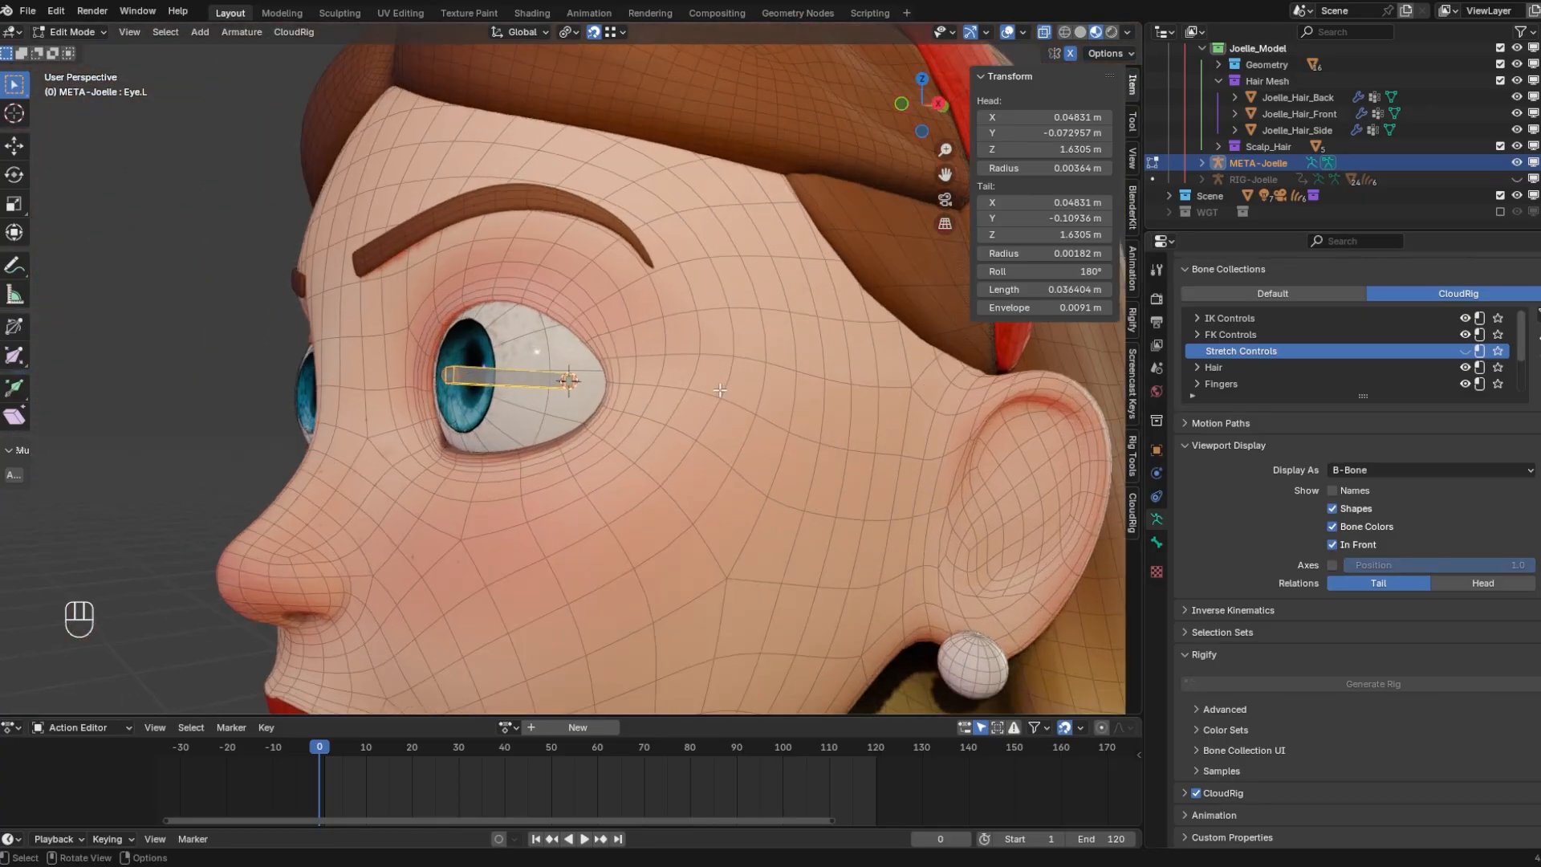
Enable Create Root in the Aim component's controls for Eye.L
click(1157, 543)
scroll(1276, 655, down, 15)
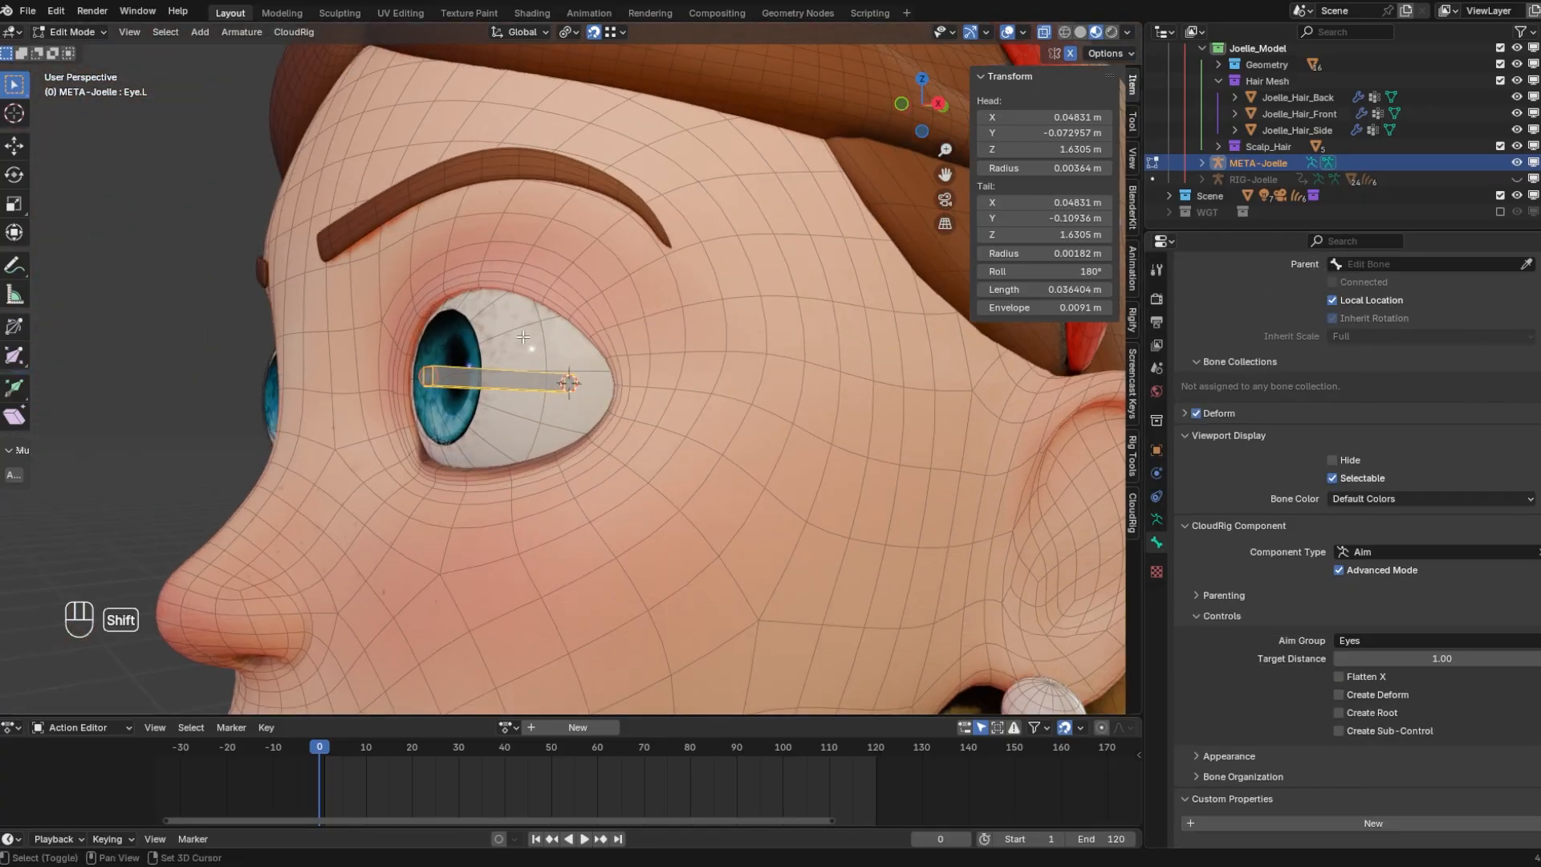
shift+middle_drag(754, 418, 658, 414)
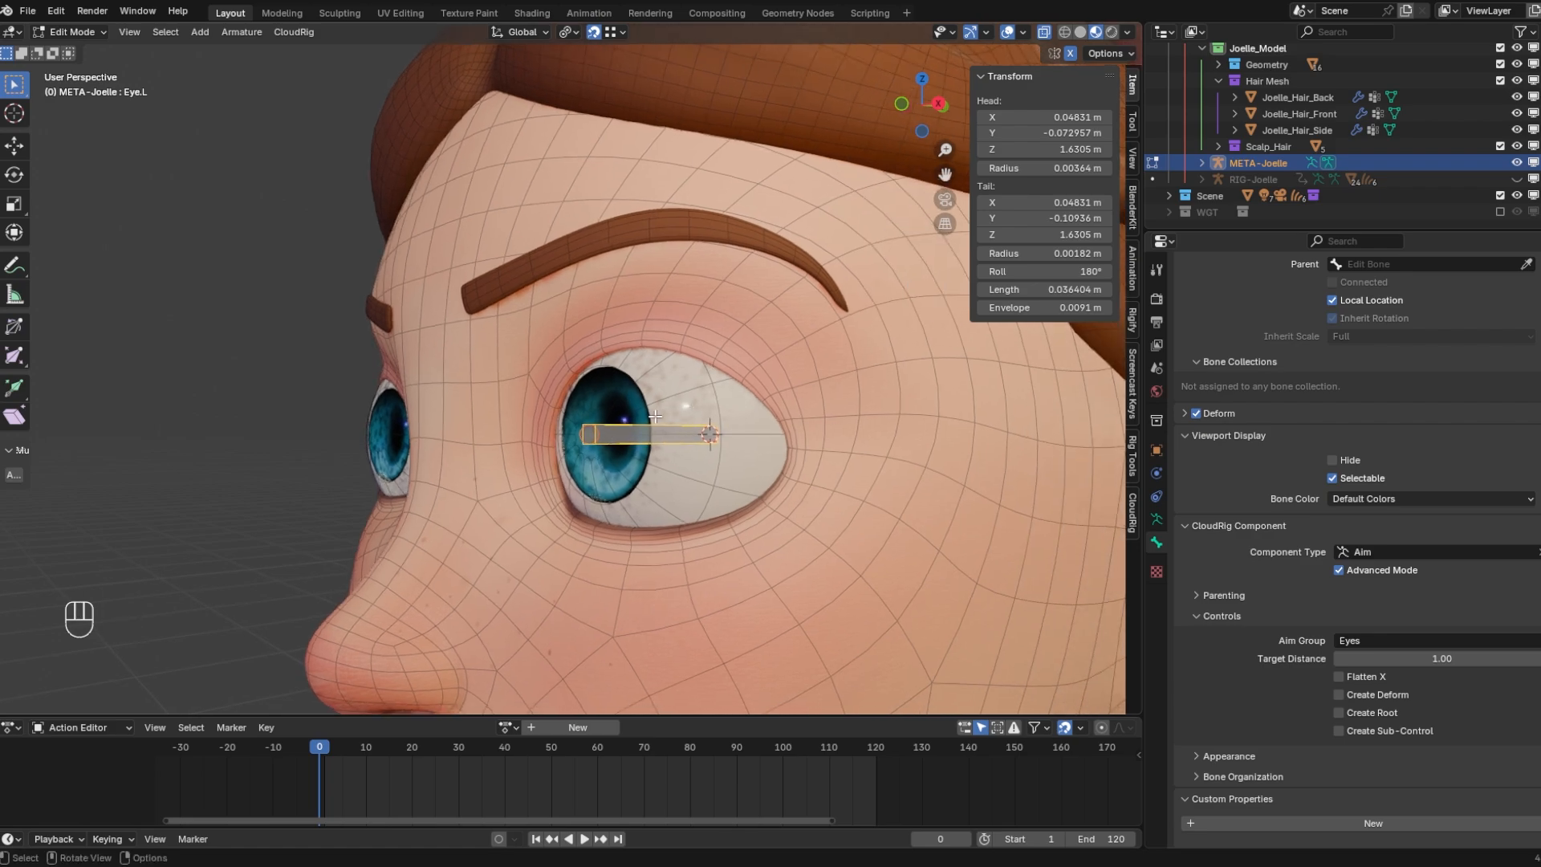
middle_drag(934, 532, 1084, 546)
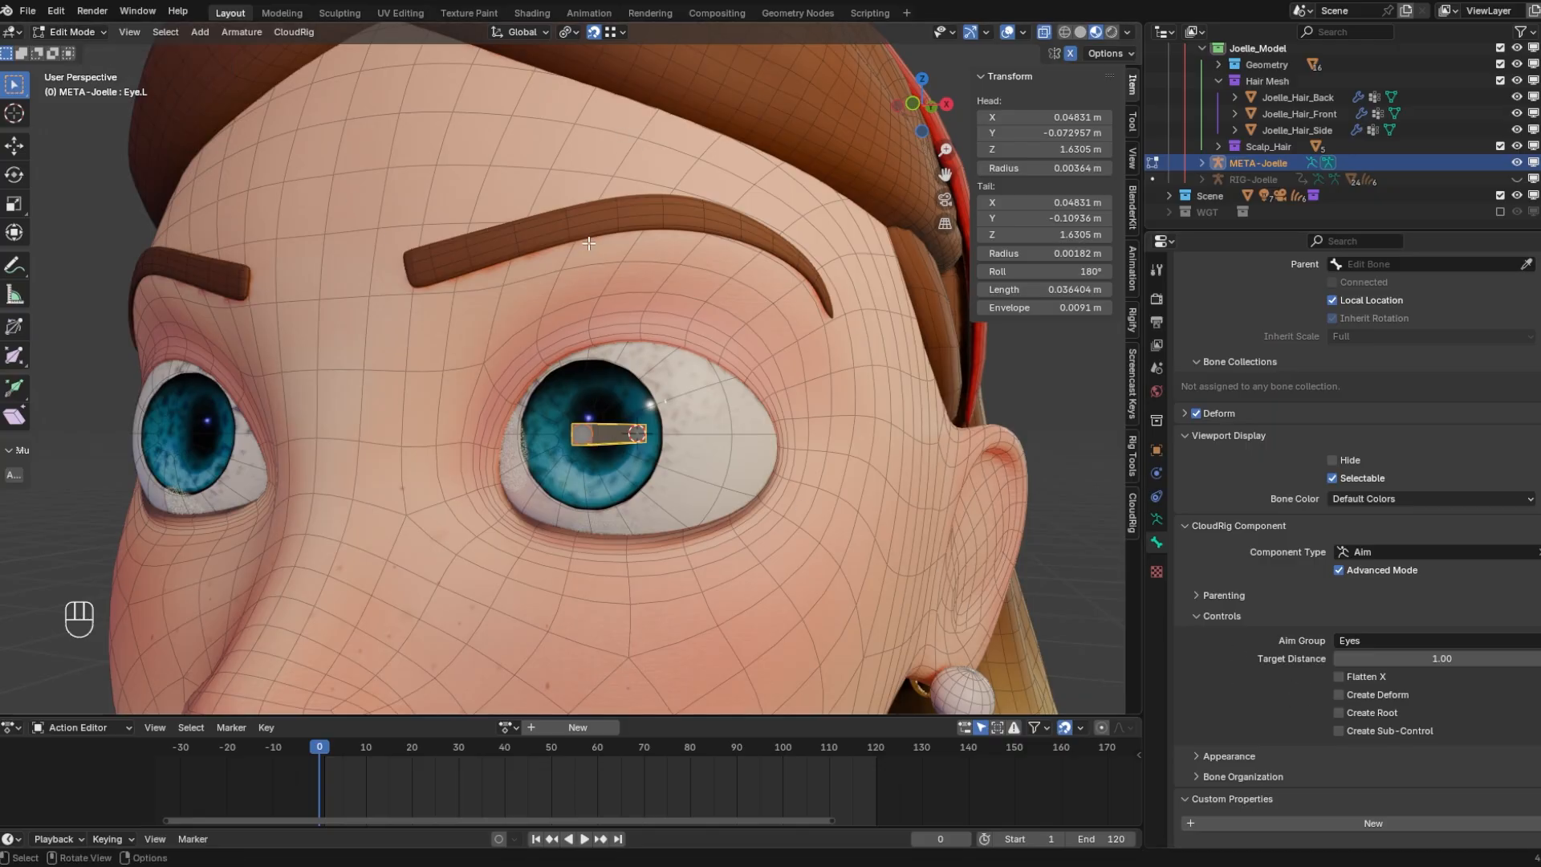
middle_drag(621, 384, 675, 472)
middle_drag(640, 415, 321, 381)
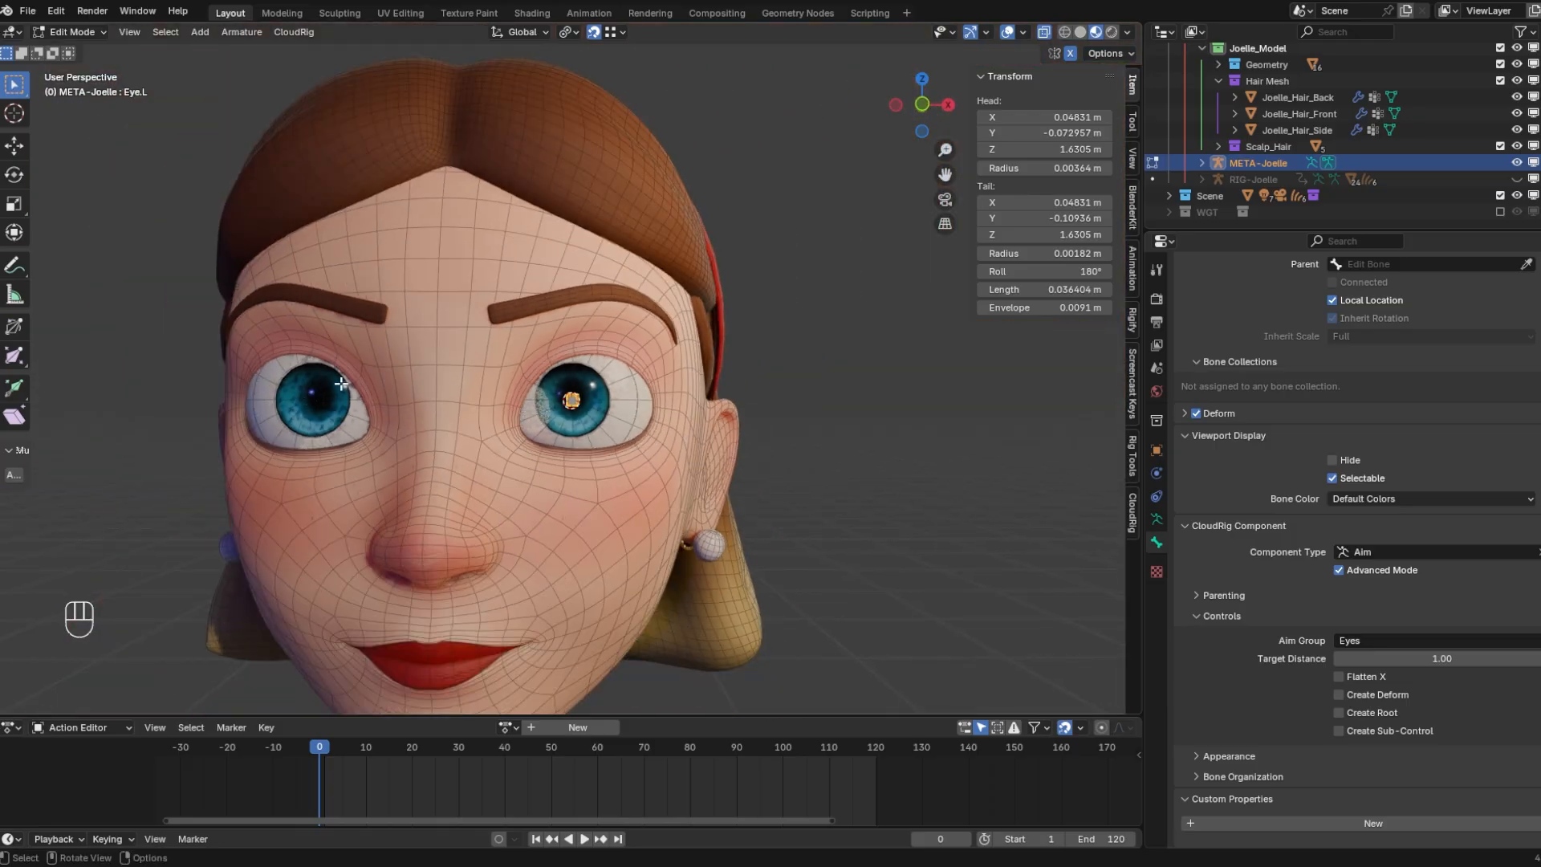
scroll(538, 420, up, 7)
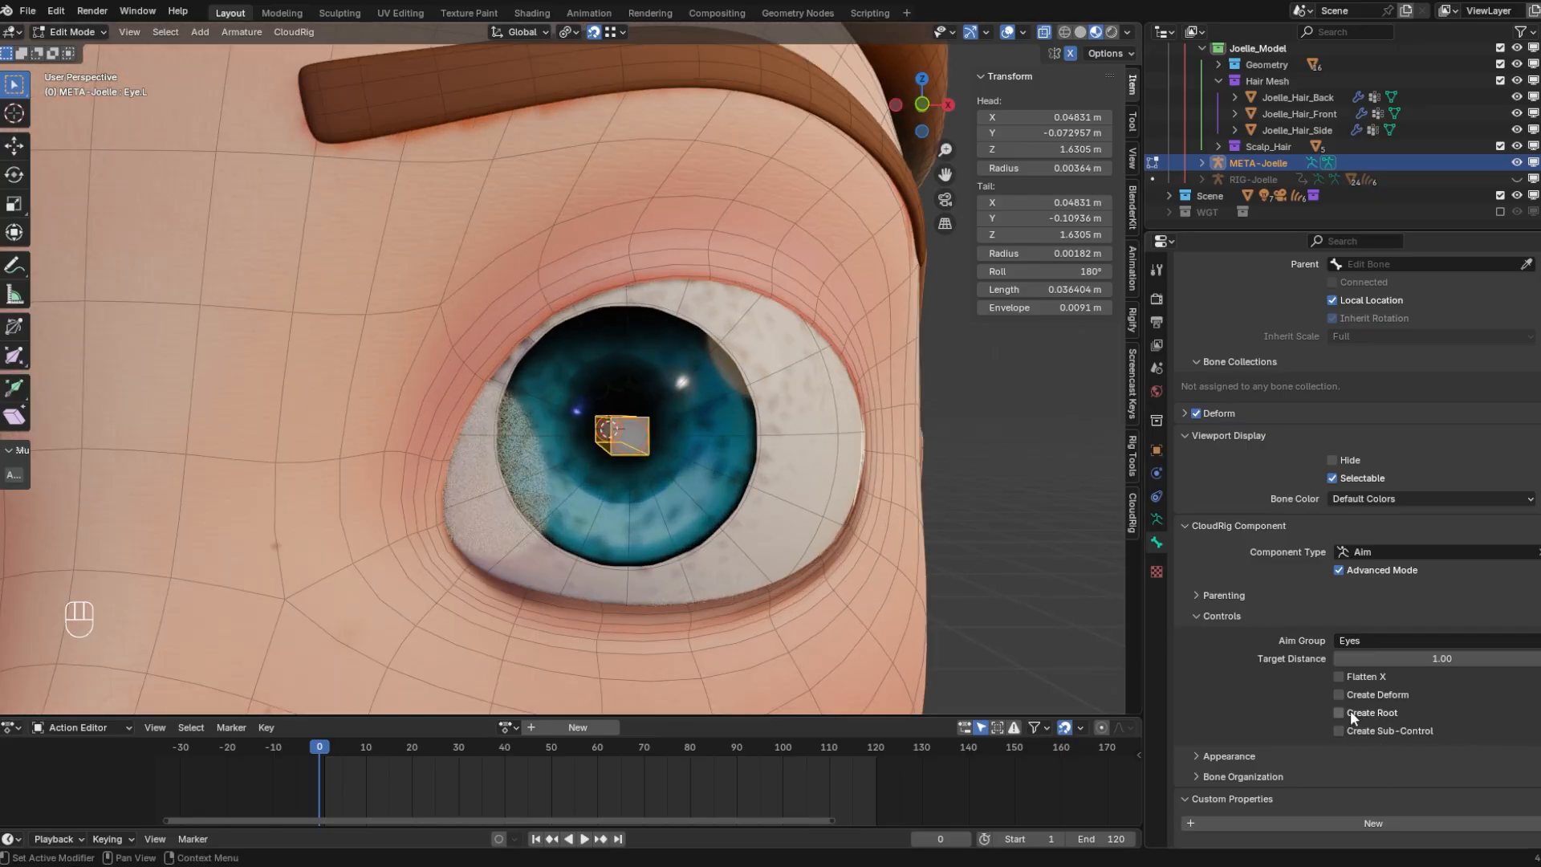
click(1338, 713)
scroll(768, 493, down, 3)
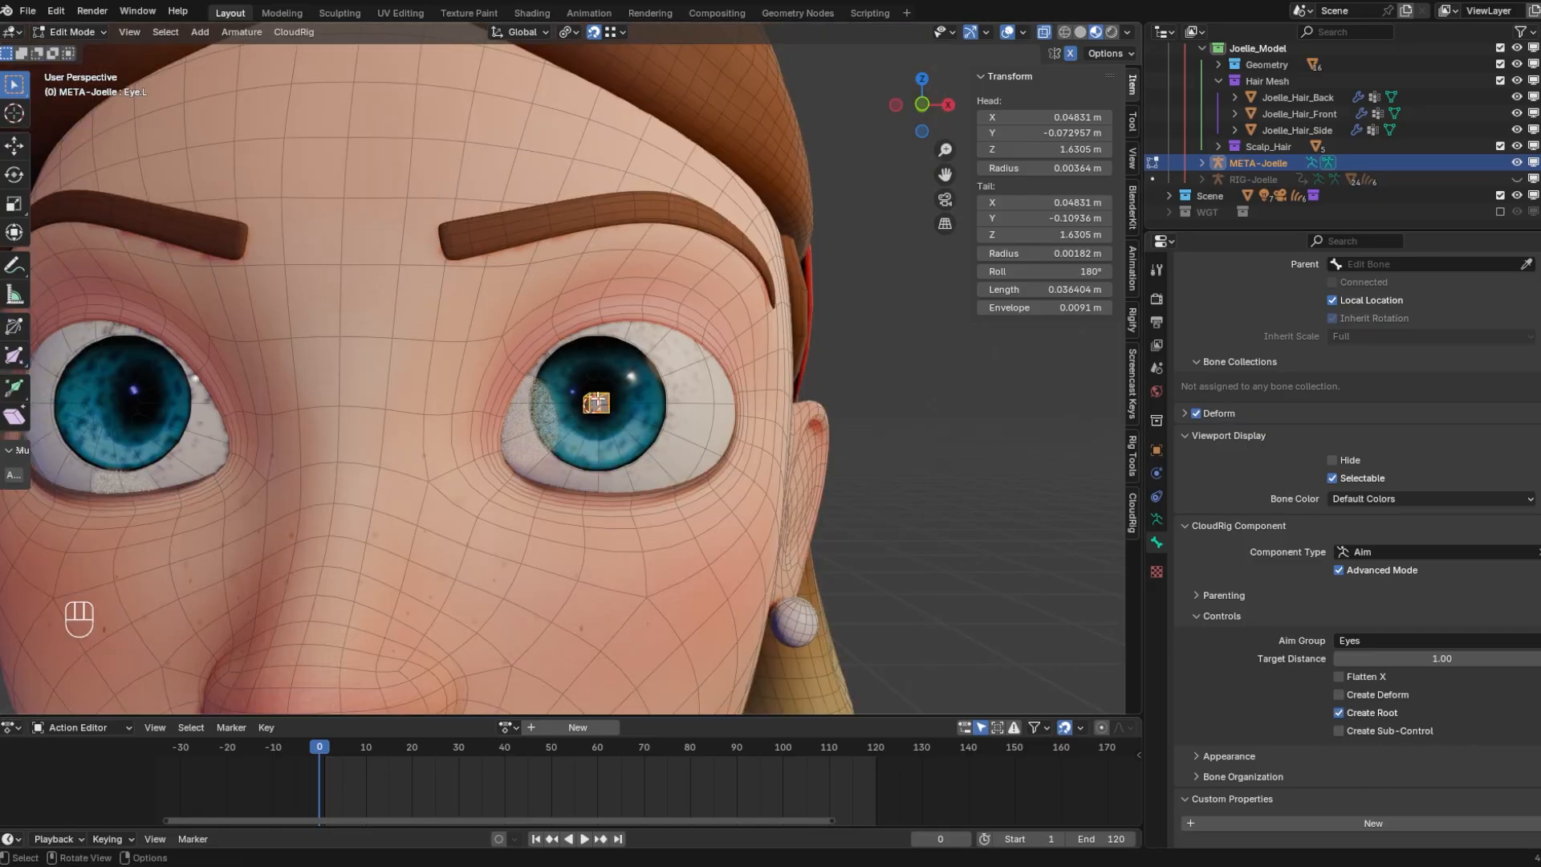
Annotate a box-shaped cage around the left eyeball
click(14, 265)
mouse_move(525, 337)
mouse_down()
mouse_move(528, 485)
mouse_move(749, 487)
mouse_move(730, 329)
mouse_up()
mouse_move(728, 335)
mouse_down()
mouse_move(537, 331)
mouse_move(727, 329)
mouse_up()
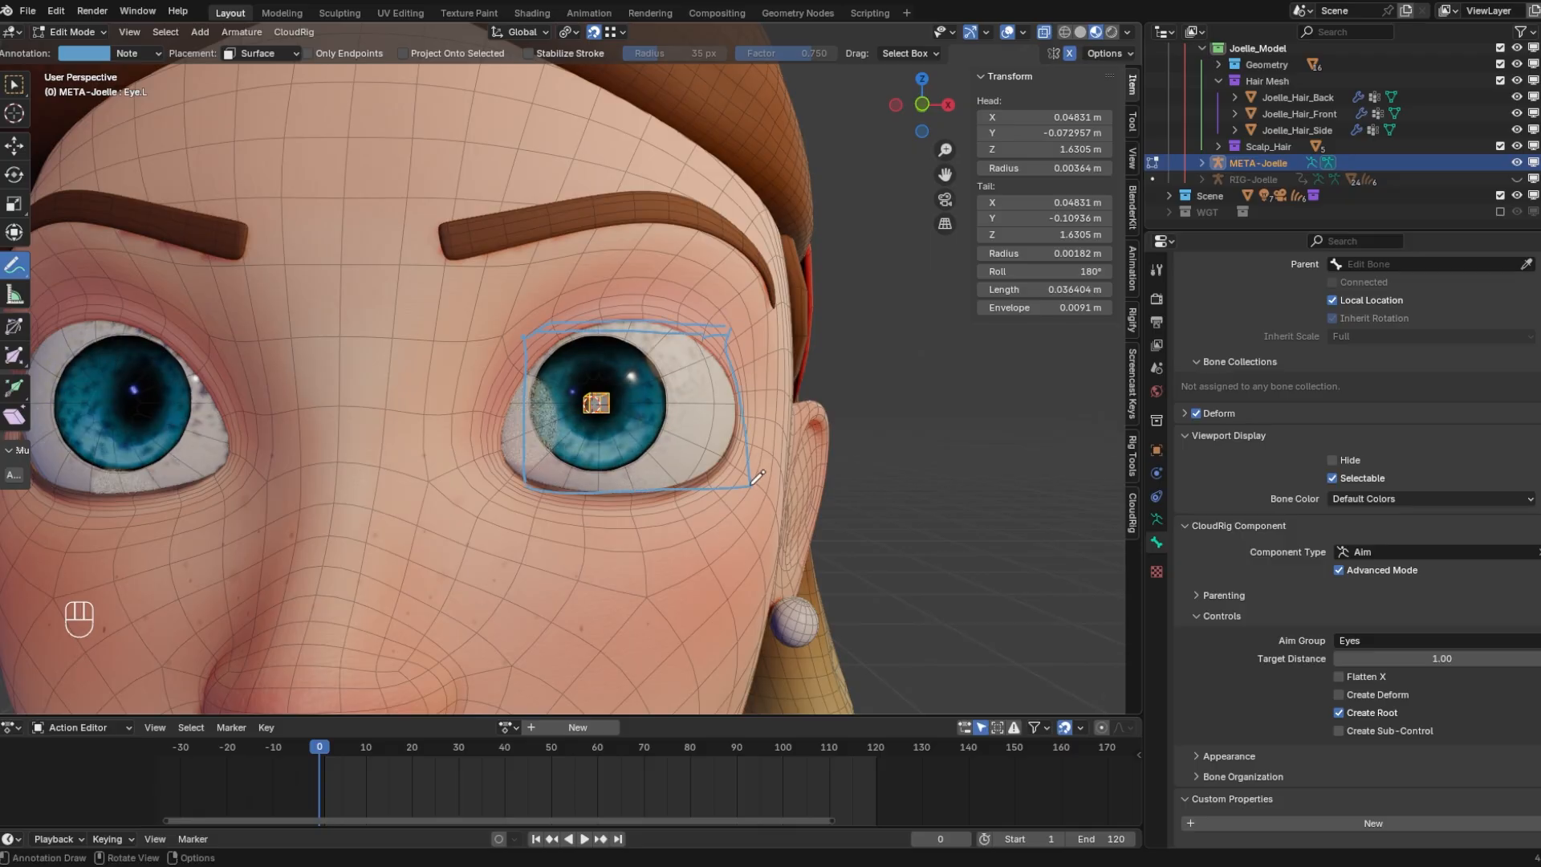
drag(732, 472, 596, 474)
drag(596, 473, 537, 475)
Turn Create Root off again for Eye.L and delete the annotation around the eye
click(1339, 712)
click(1339, 713)
click(1340, 712)
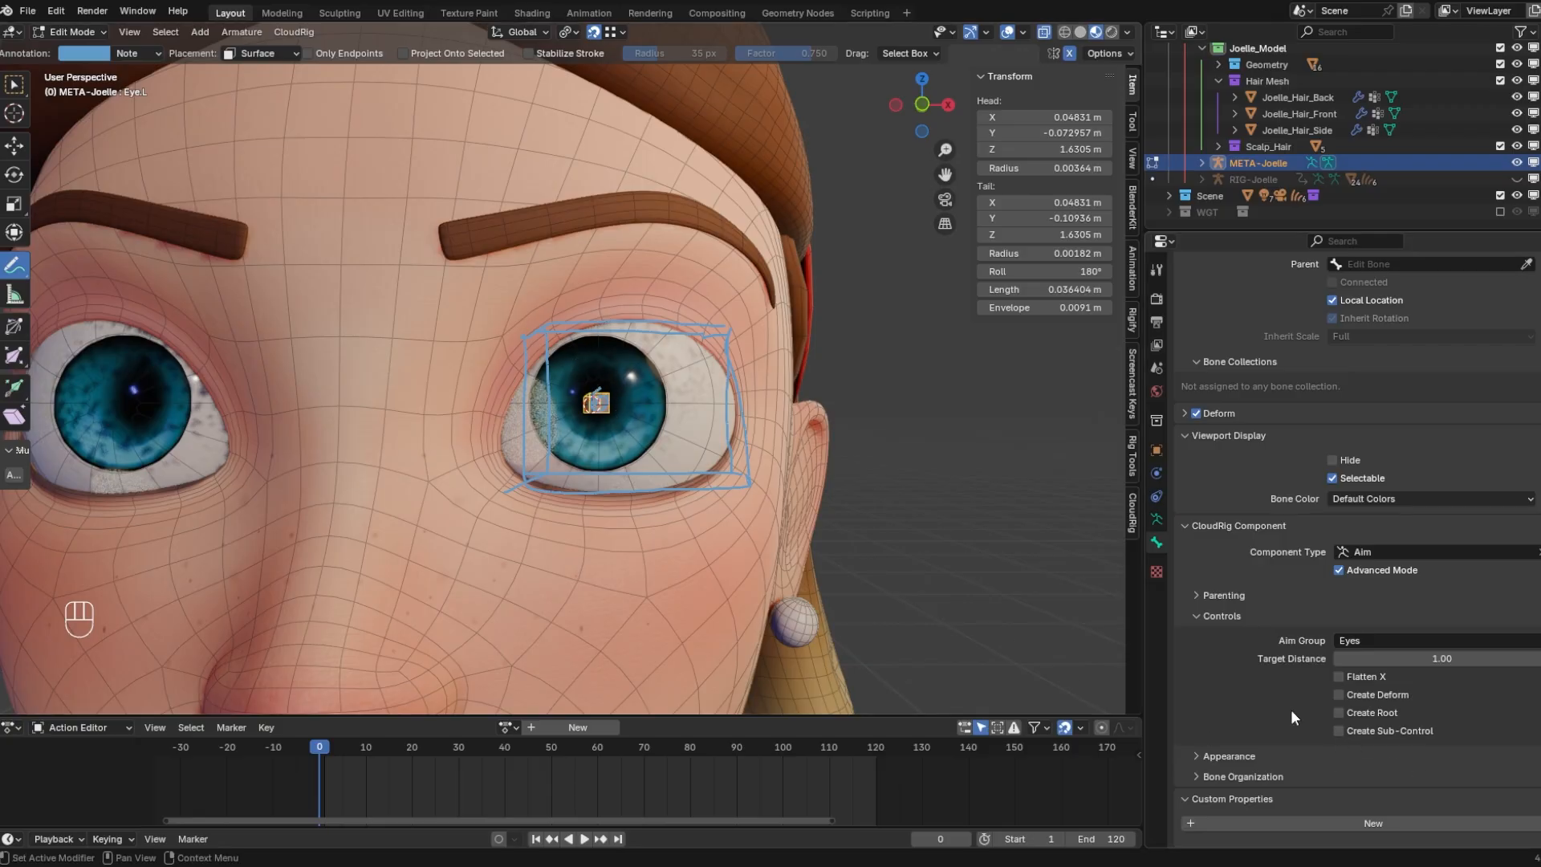
click(151, 54)
click(240, 125)
key(w)
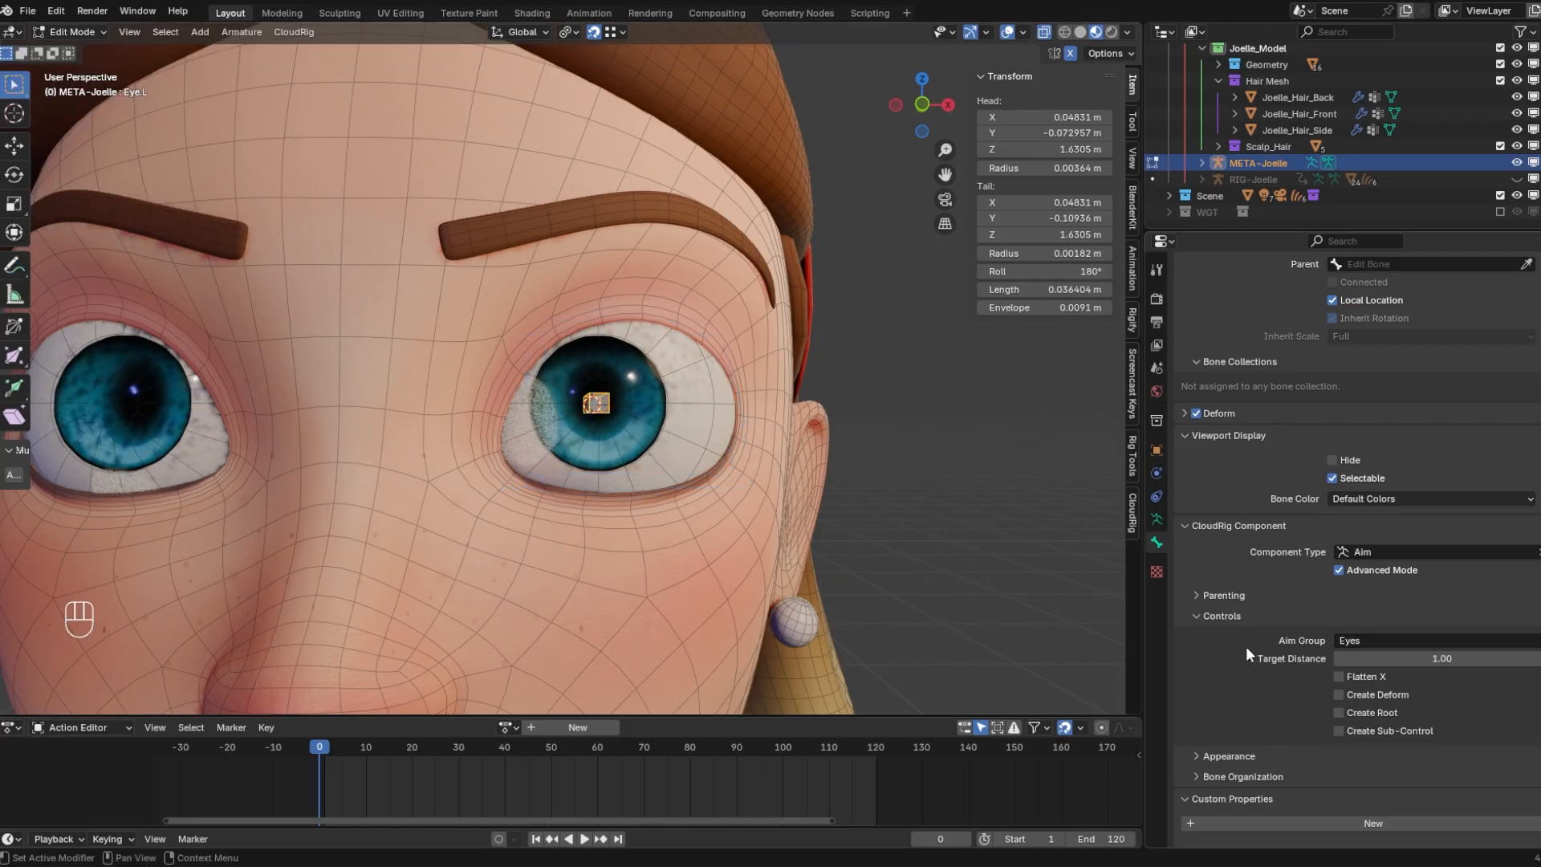
Mark points around the left eye's lids with small annotation circles, and remove the marks again
middle_drag(707, 406, 630, 397)
scroll(630, 397, up, 1)
mouse_move(630, 397)
shift+middle_down()
mouse_move(668, 391)
mouse_move(562, 363)
shift+middle_up()
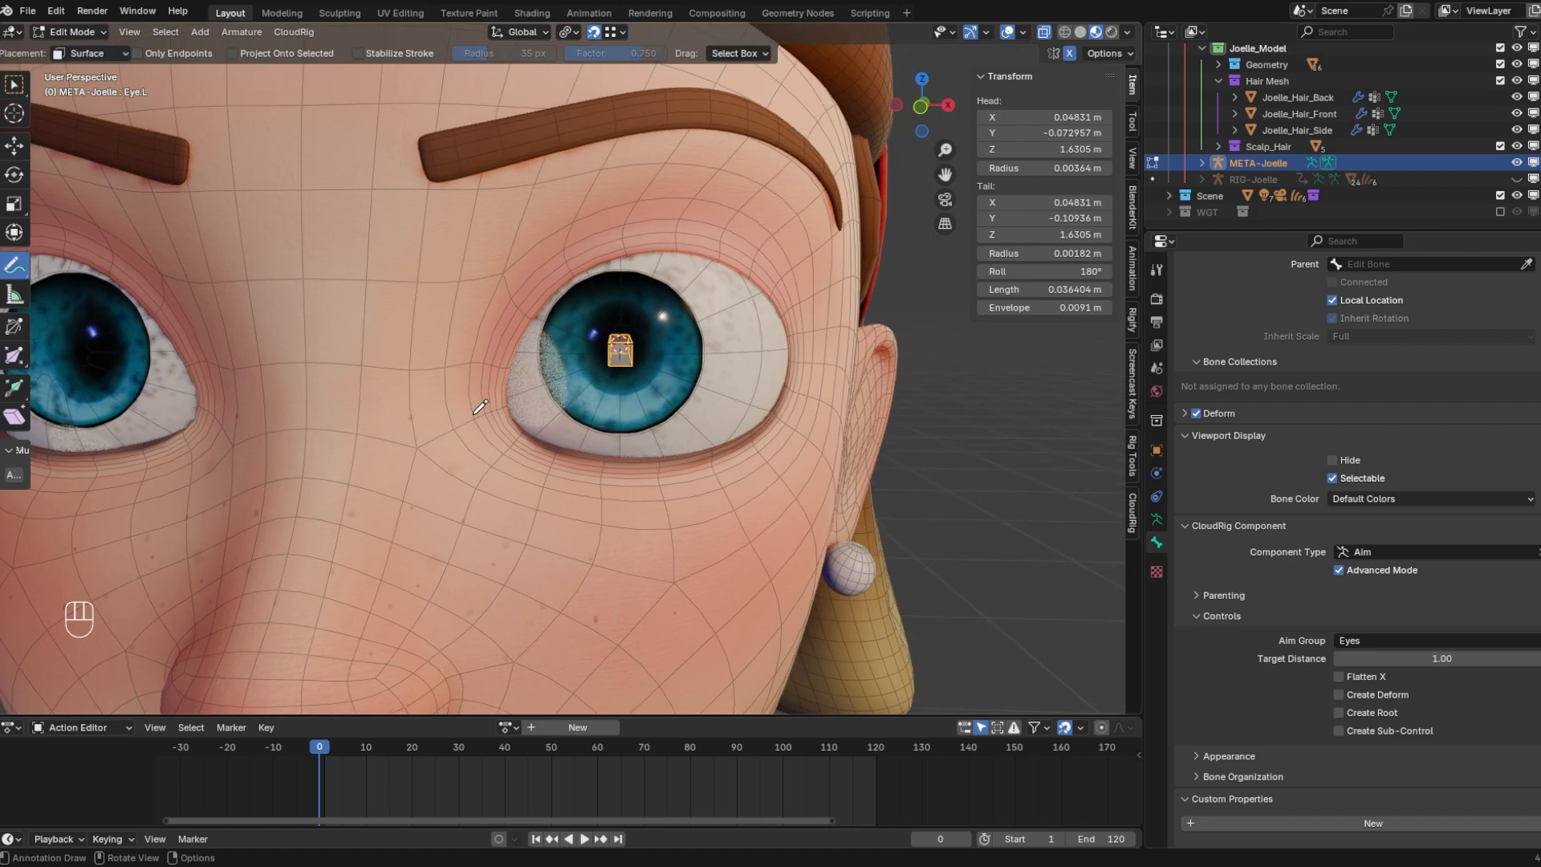
drag(480, 410, 486, 419)
drag(506, 269, 511, 288)
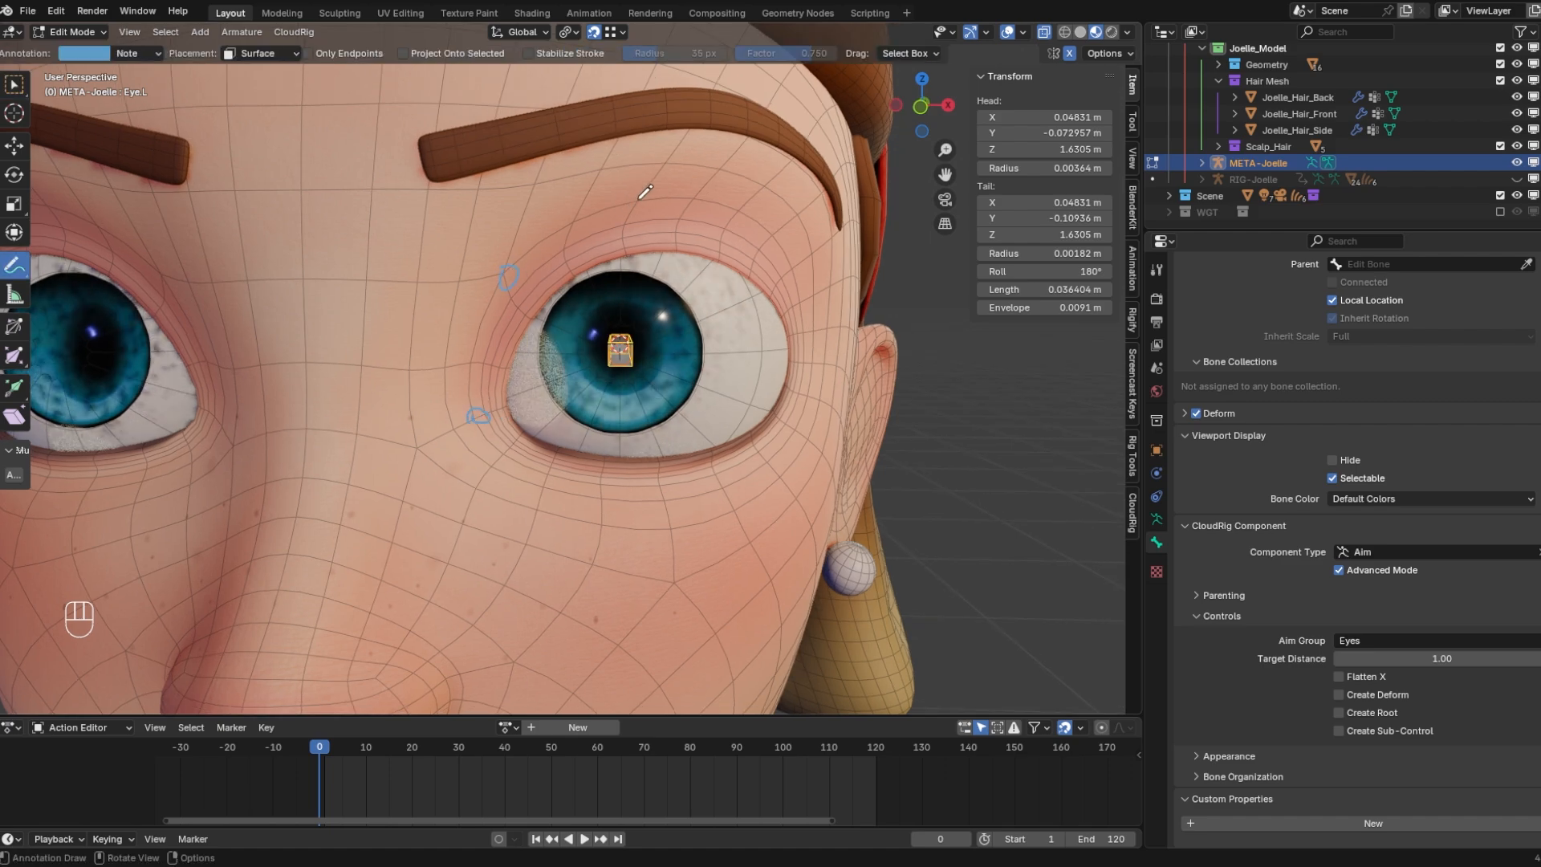
drag(634, 197, 642, 211)
drag(769, 233, 774, 246)
drag(803, 361, 806, 365)
drag(717, 474, 721, 473)
key(ctrl+z)
key(ctrl+z)
key(ctrl+z)
click(135, 53)
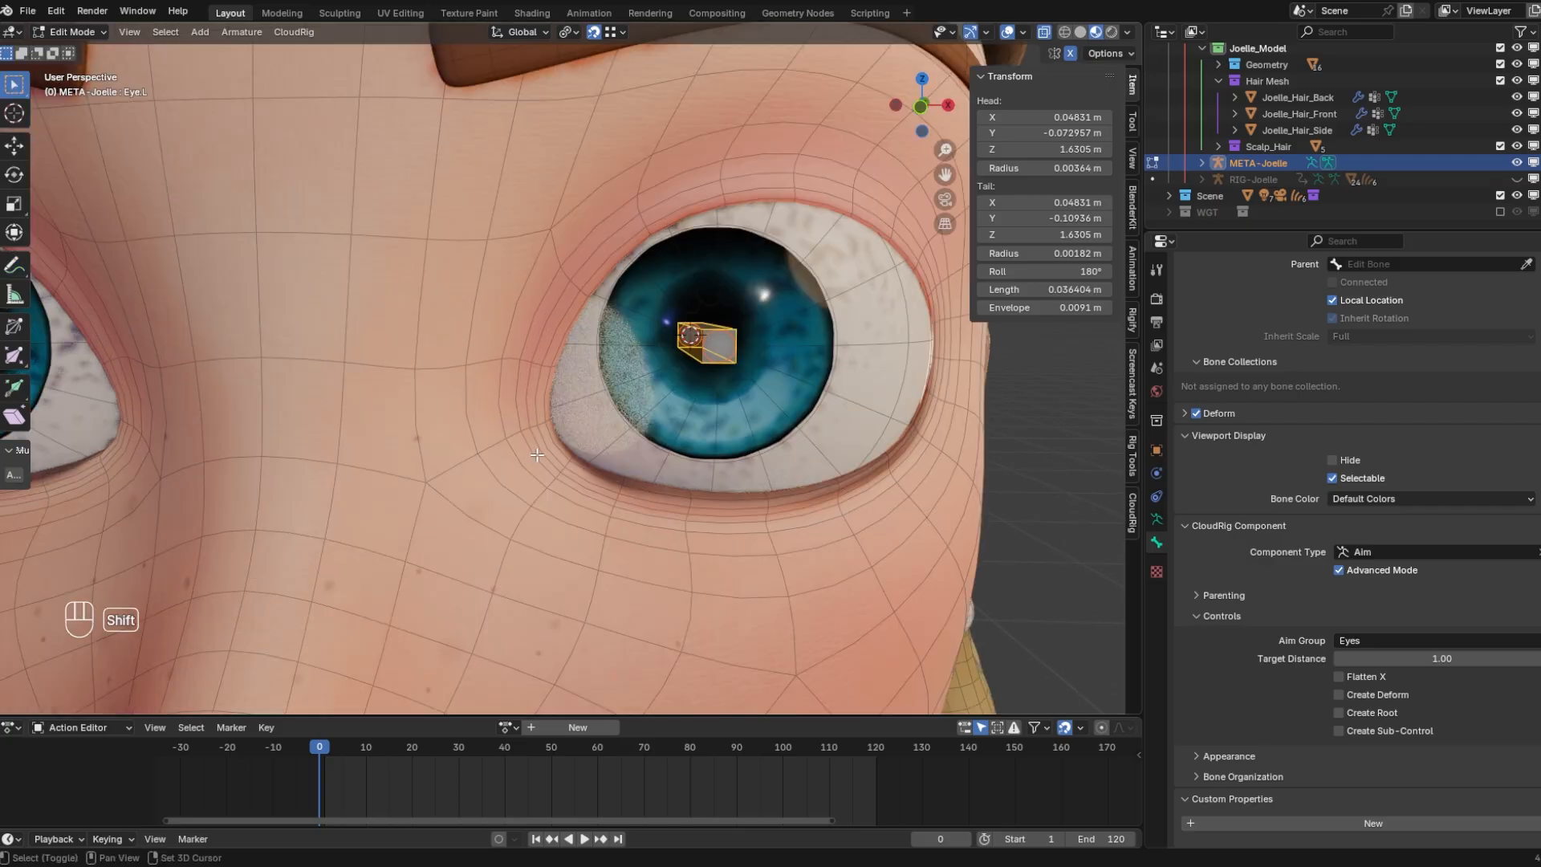
Duplicate Eye.L and snap the copy upright onto the face mesh beside the left eye's inner corner
key(shift+d)
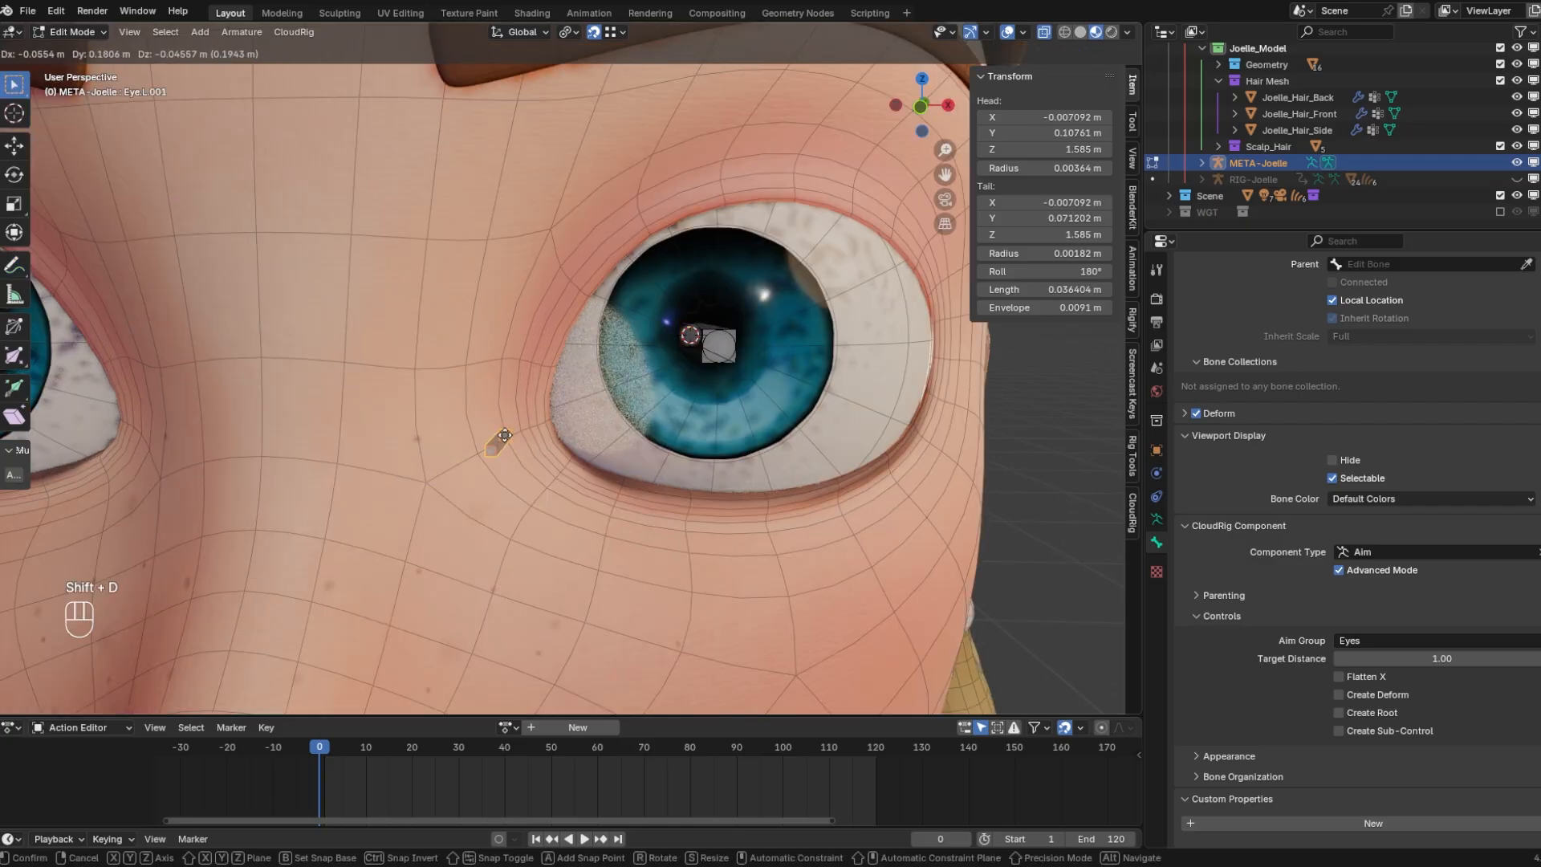
click(499, 440)
middle_drag(499, 440, 480, 466)
key(g)
click(508, 442)
middle_drag(348, 440, 520, 297)
middle_drag(559, 485, 565, 353)
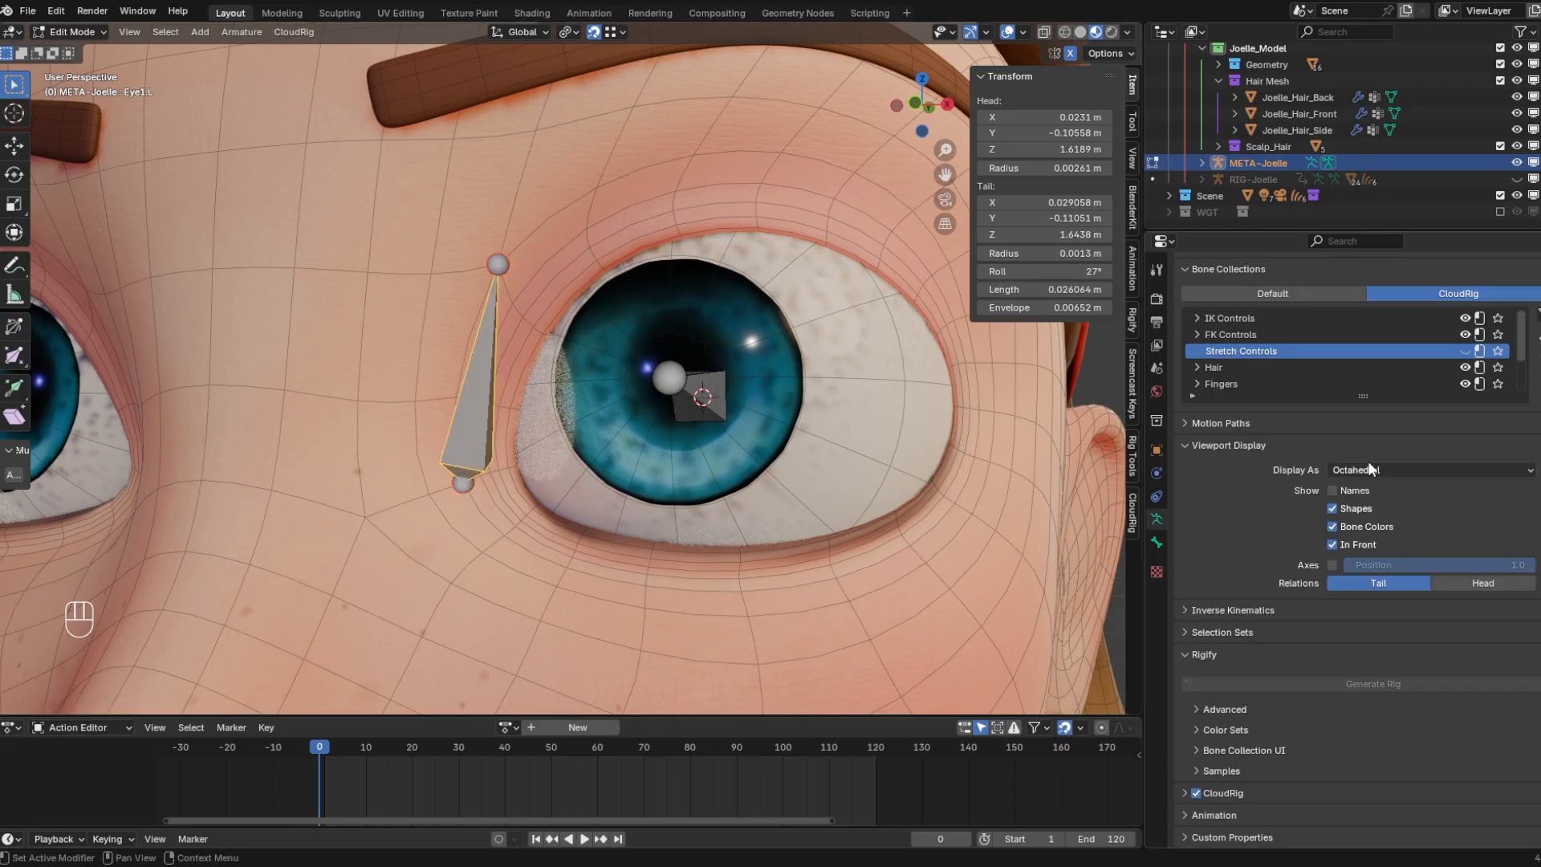
Set the armature display to B-Bone and rename the duplicated bone as EyeLid_Up1.L
click(1365, 471)
click(1356, 524)
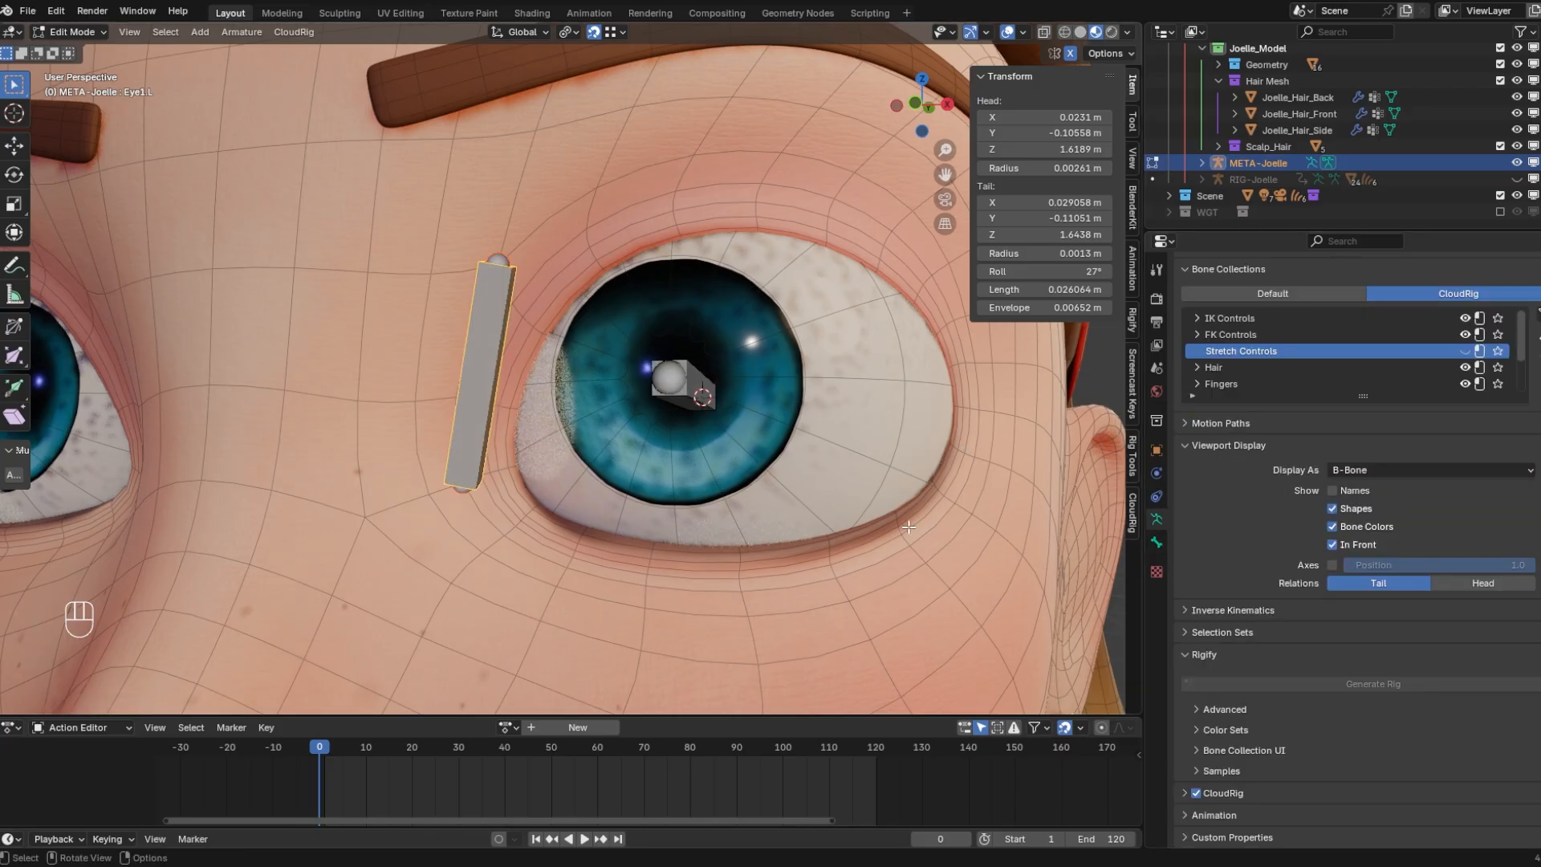
click(1157, 543)
key(F2)
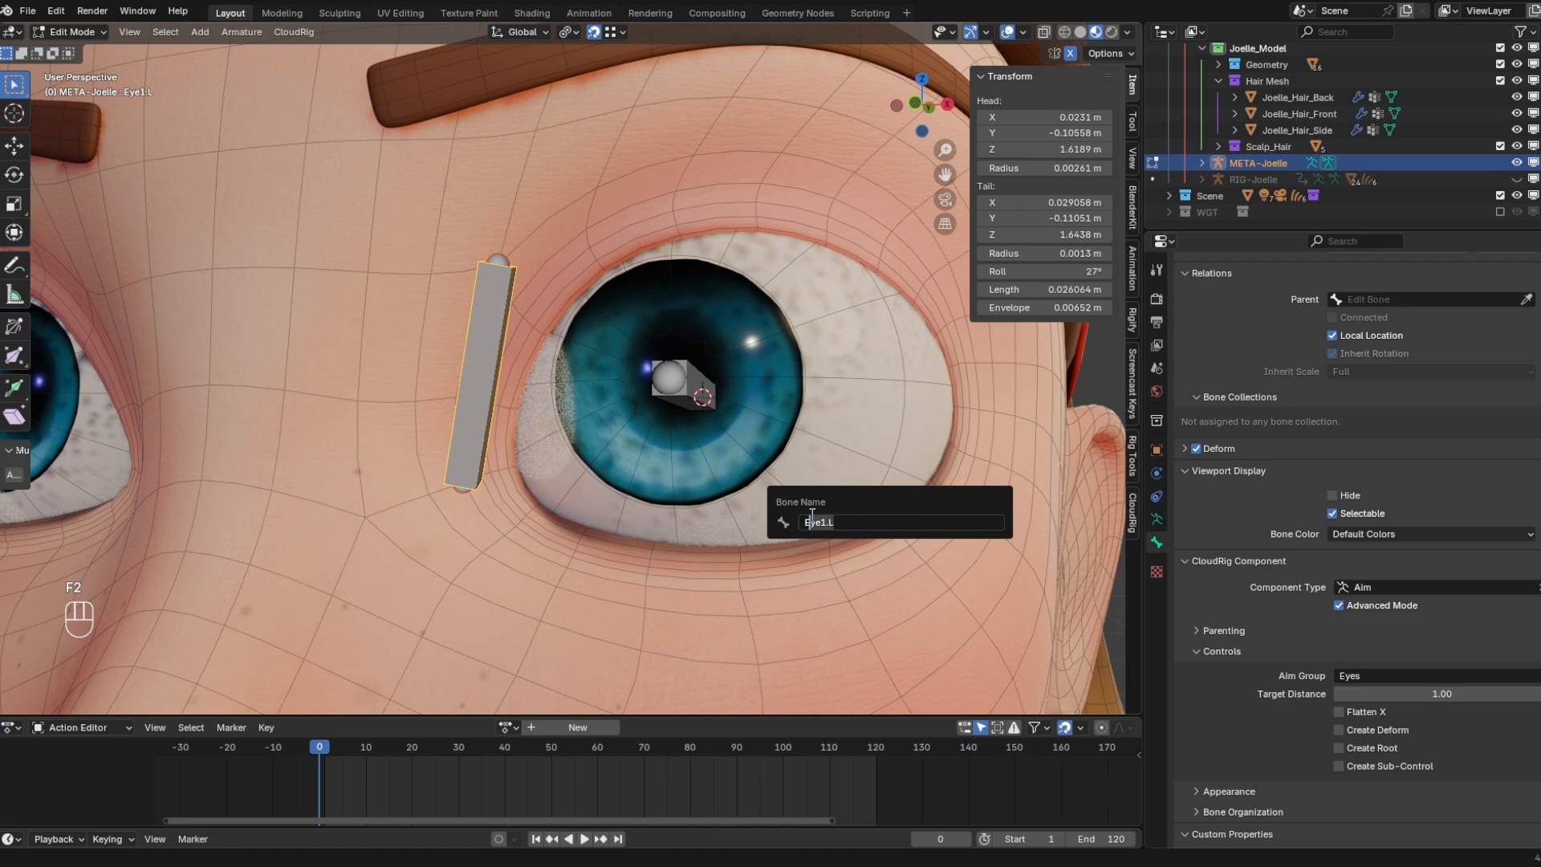
drag(812, 515, 821, 511)
text(Lid_Up1.L)
key(Return)
Set the CloudRig component type of EyeLid_Up1.L to Chain: Face Grid
click(1383, 586)
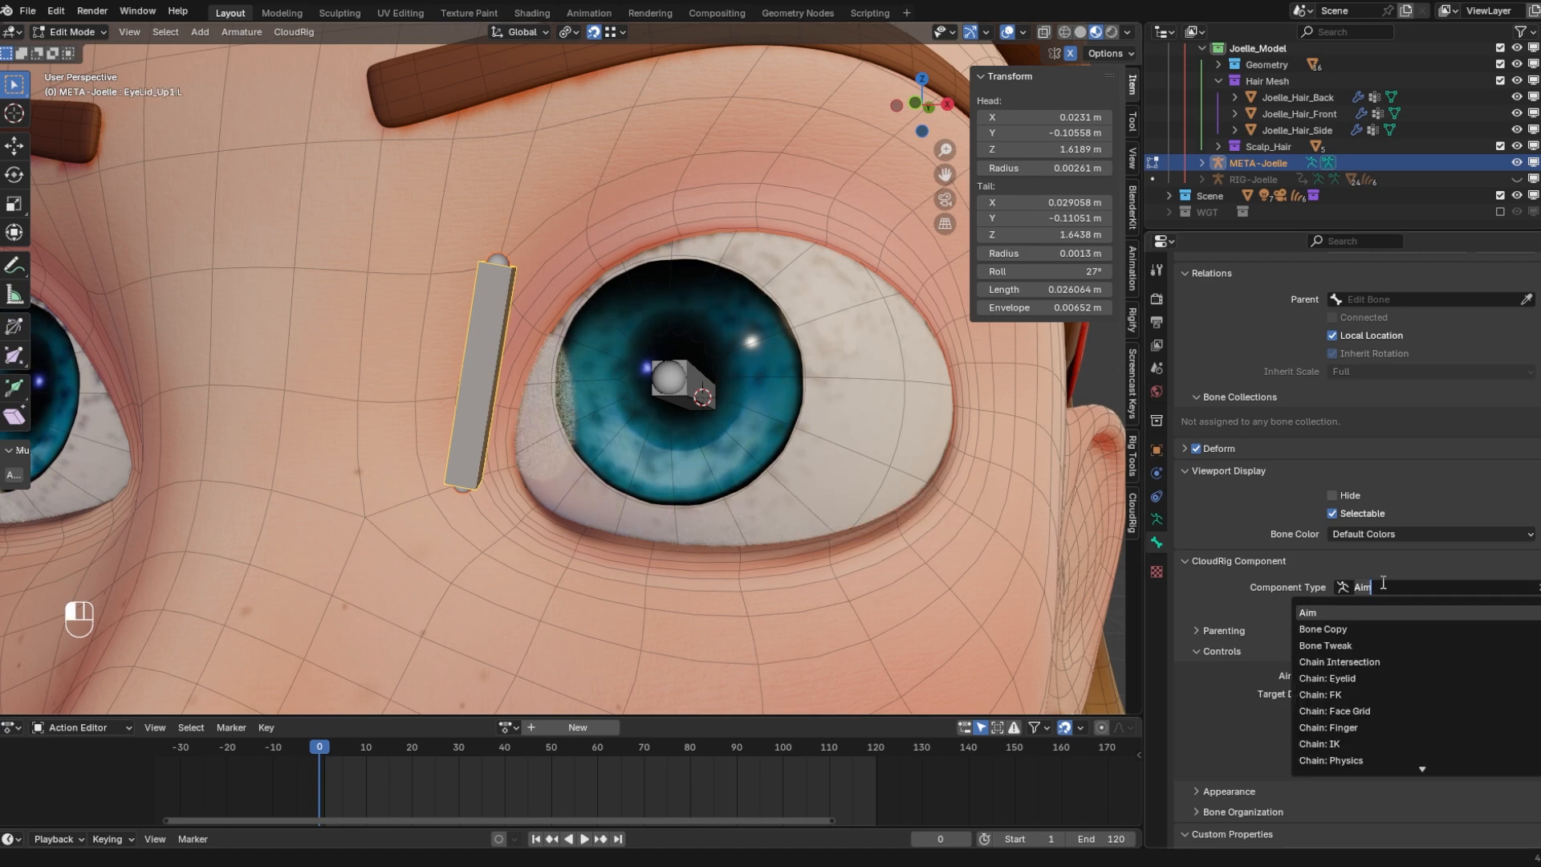
text(face)
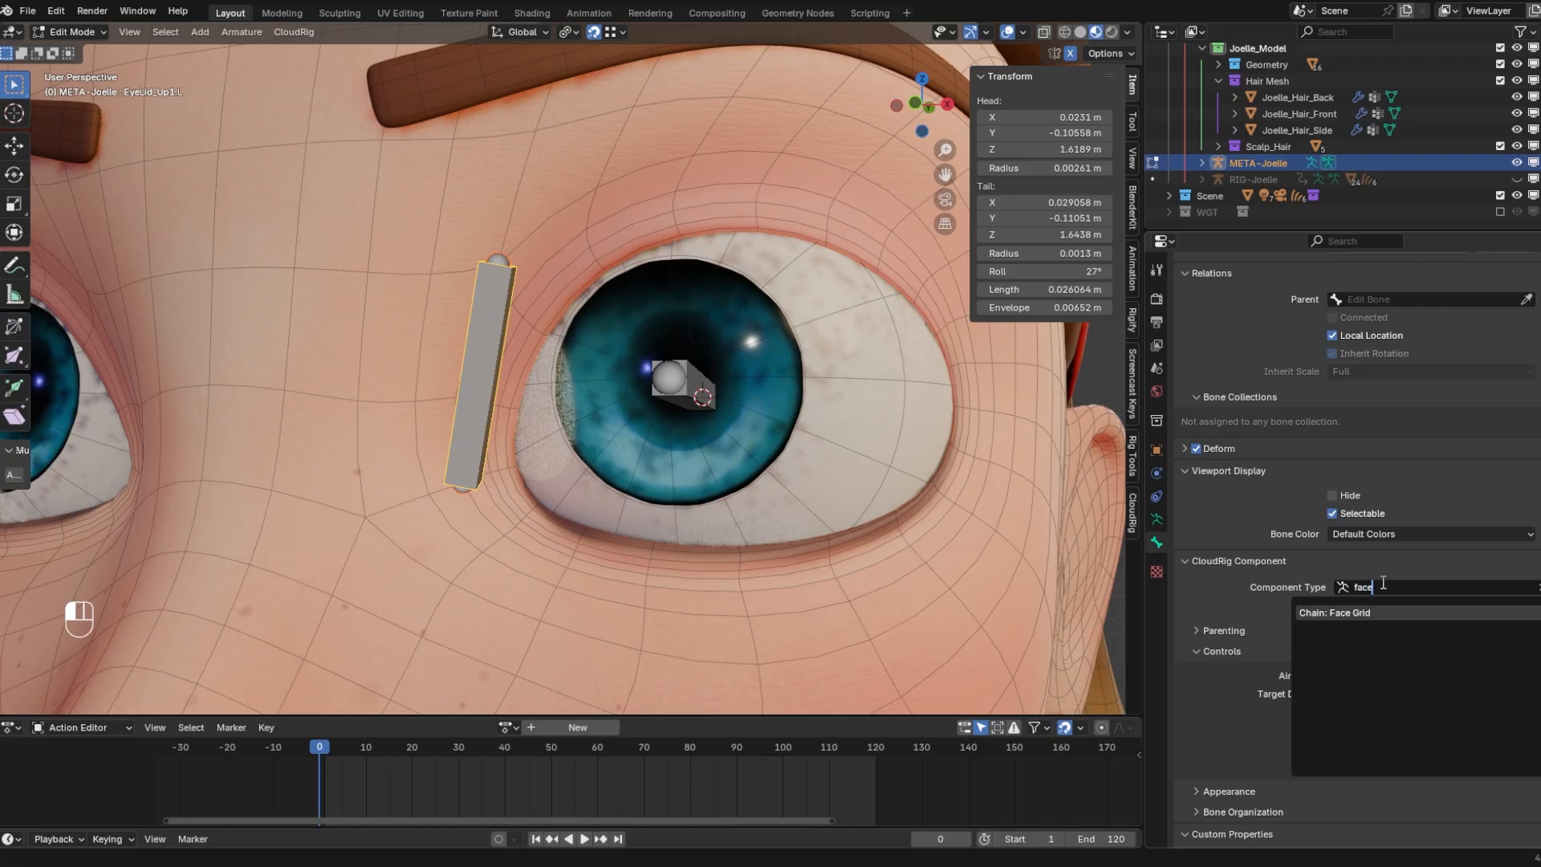
click(1360, 611)
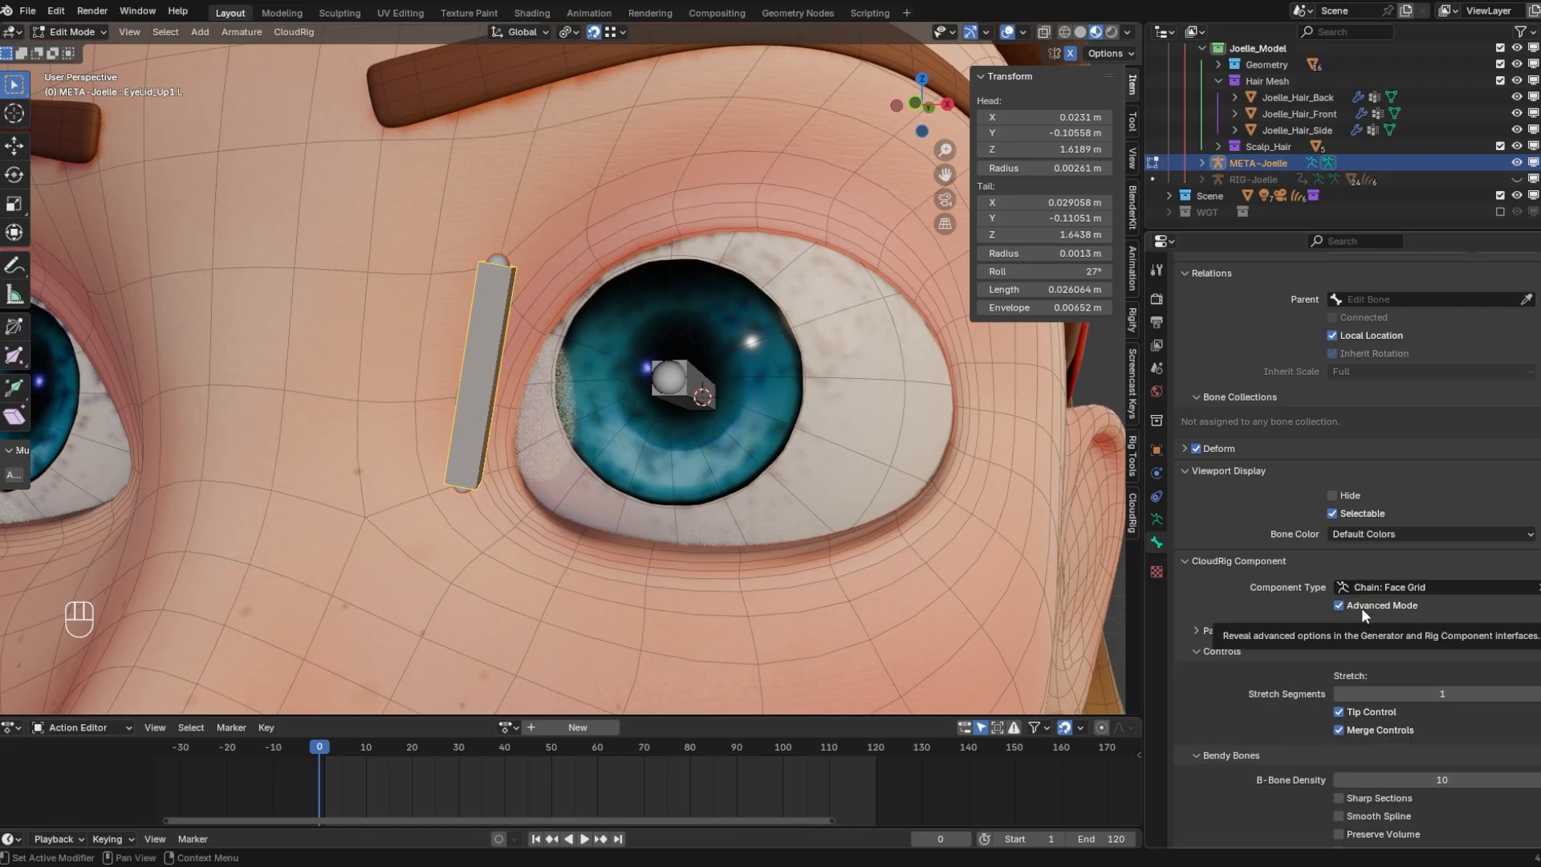
scroll(1312, 715, down, 1)
middle_drag(494, 439, 497, 448)
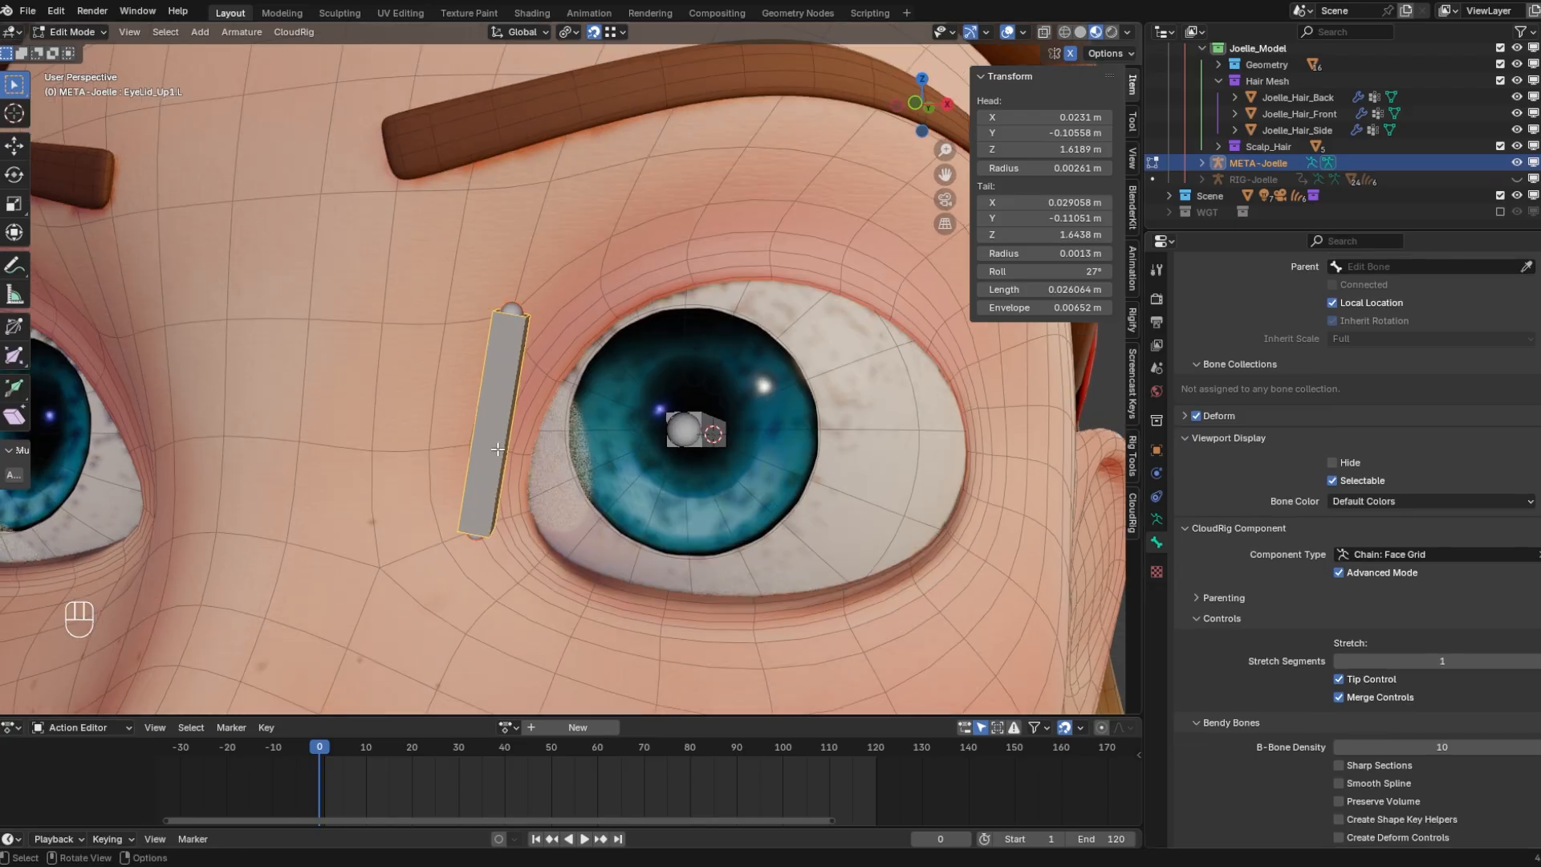
Outline the left eye's upper and lower lids and circle both corners with annotation strokes, and remove the annotation layer
mouse_move(489, 433)
mouse_down()
mouse_move(474, 525)
mouse_move(476, 487)
mouse_move(642, 224)
mouse_move(738, 218)
mouse_move(987, 470)
mouse_up()
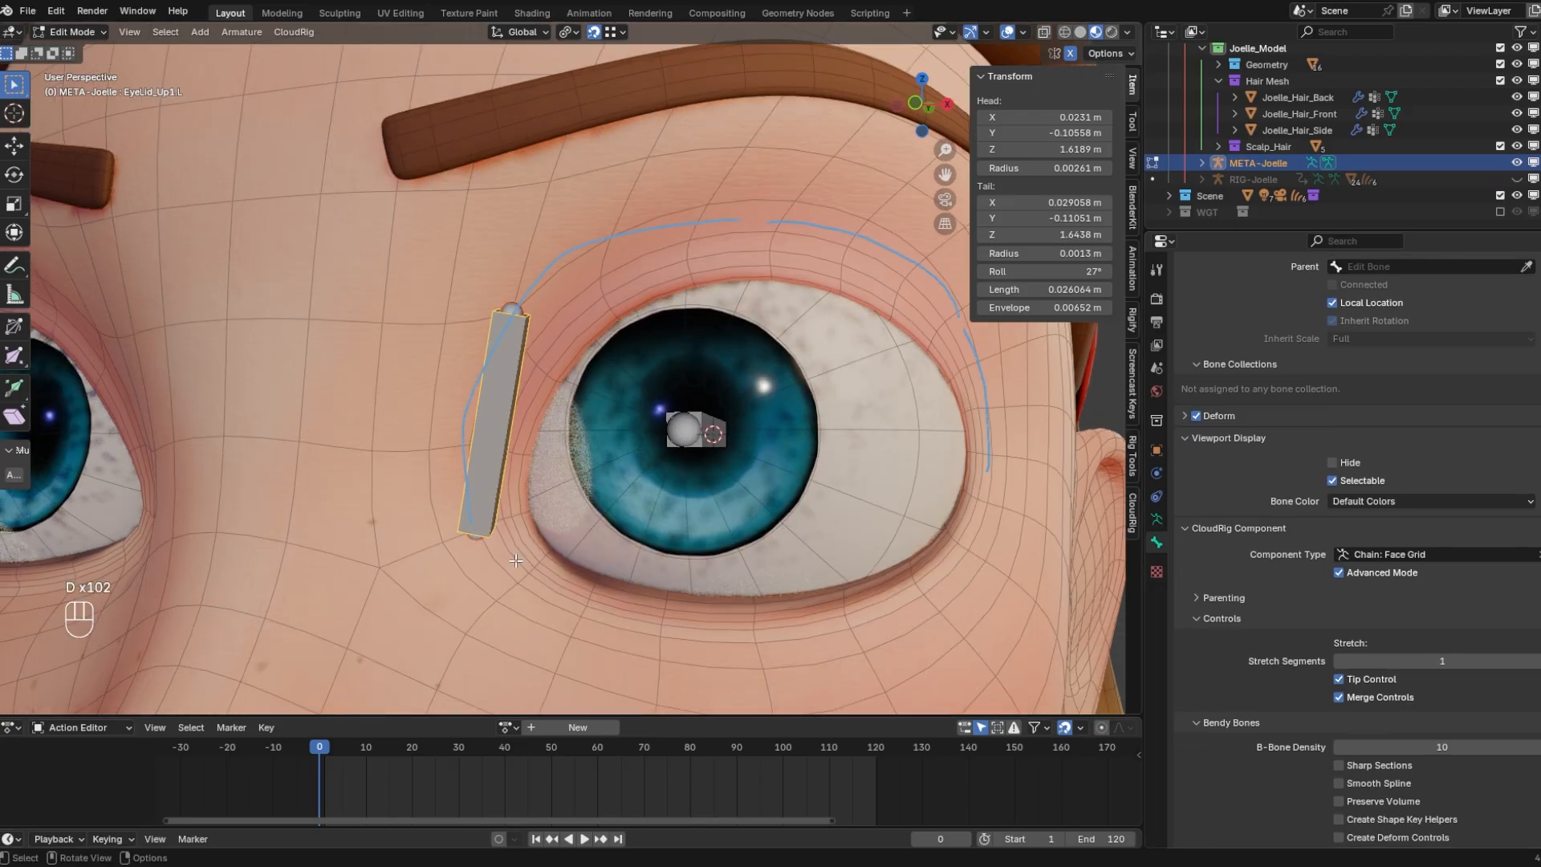
mouse_move(484, 537)
mouse_down()
mouse_move(523, 566)
mouse_move(834, 621)
mouse_move(976, 470)
mouse_up()
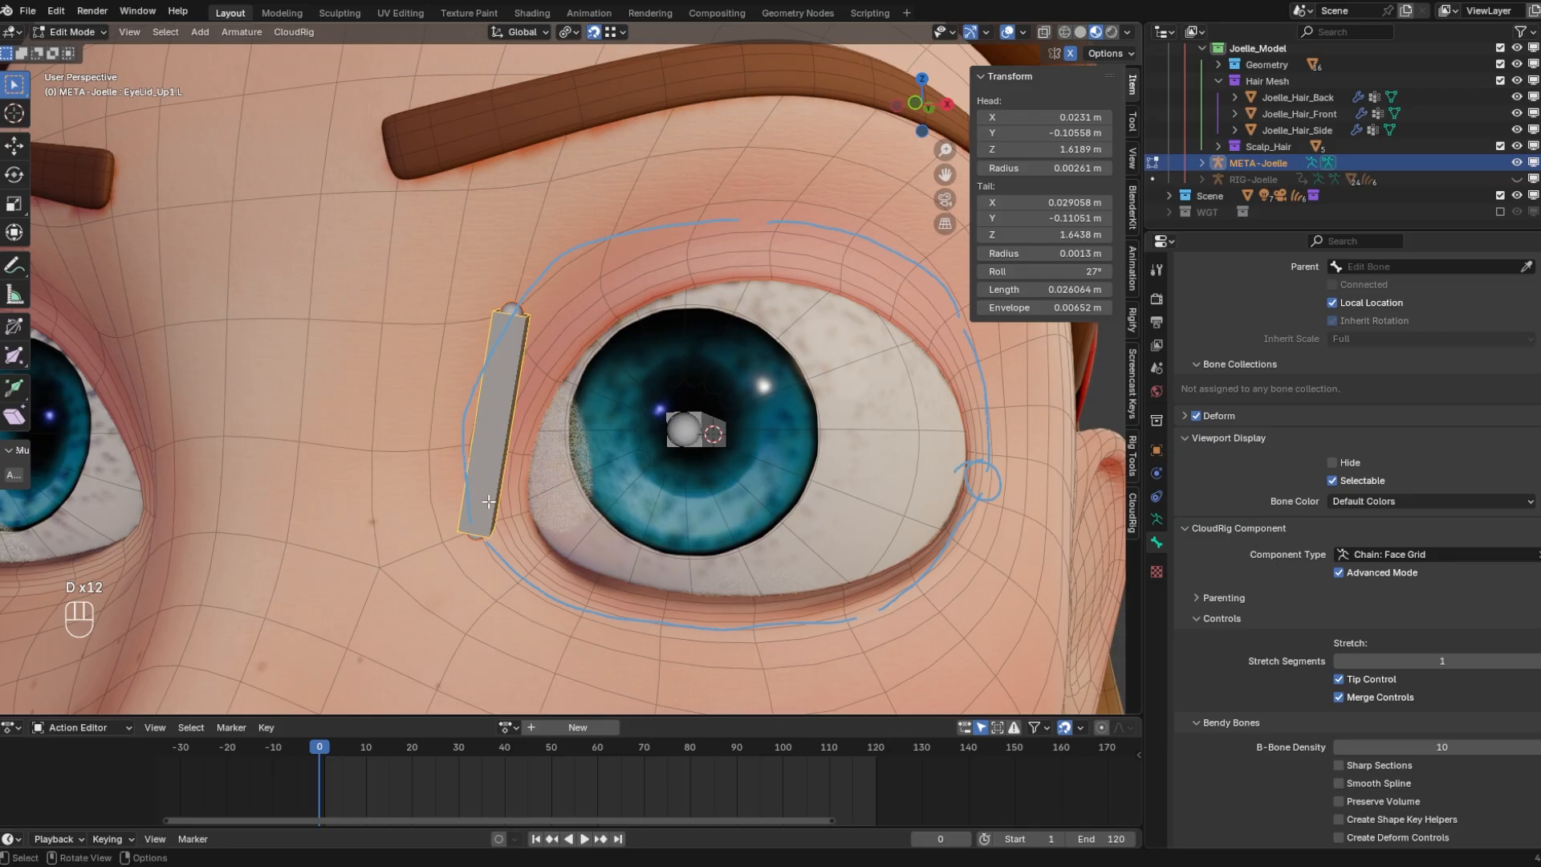
drag(469, 522, 480, 518)
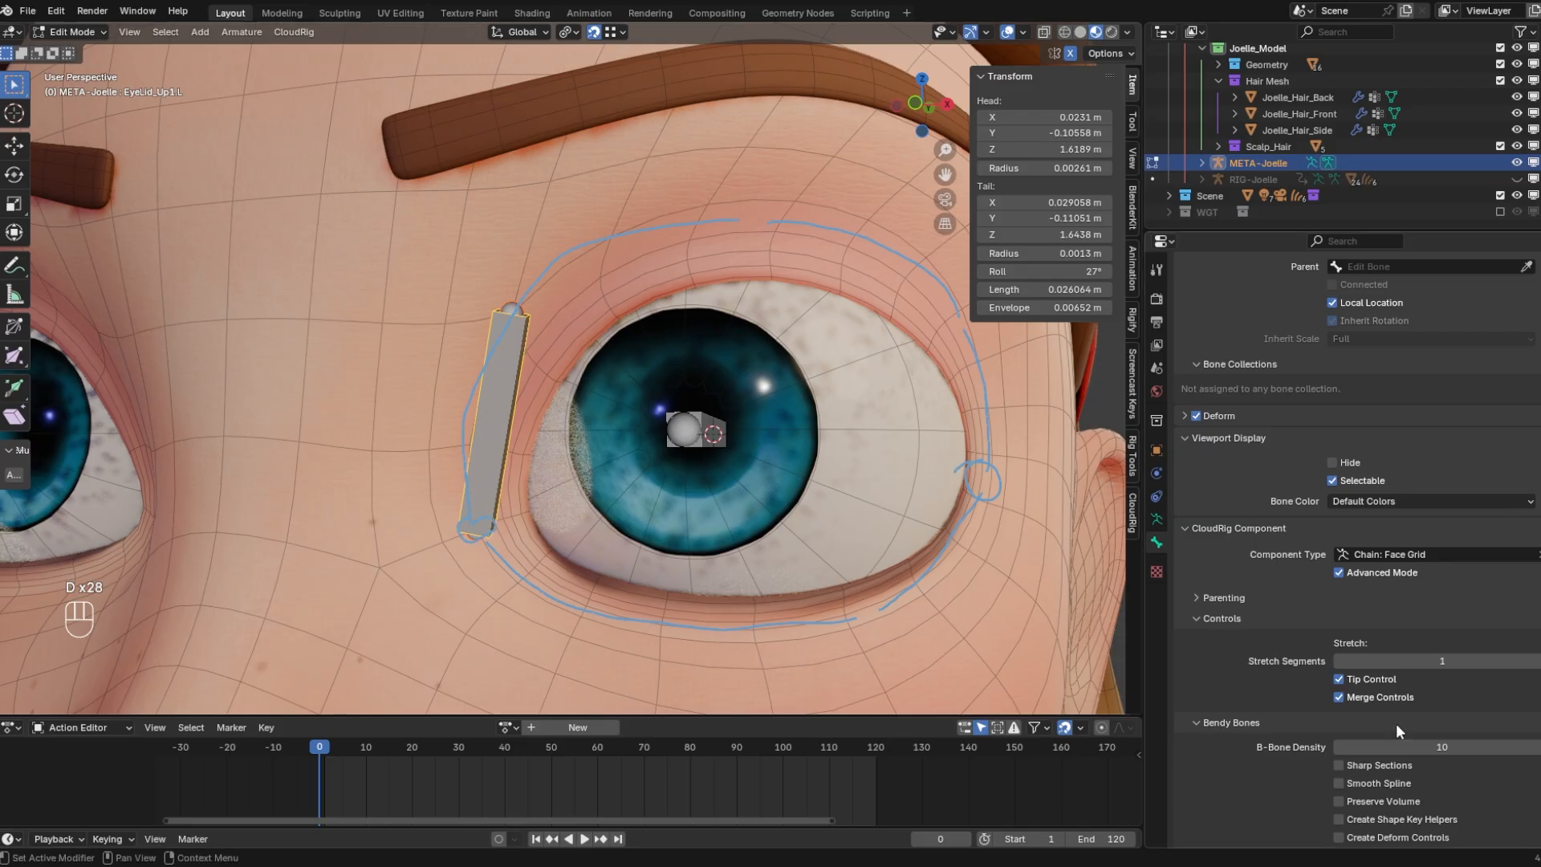
scroll(1395, 724, down, 3)
click(16, 266)
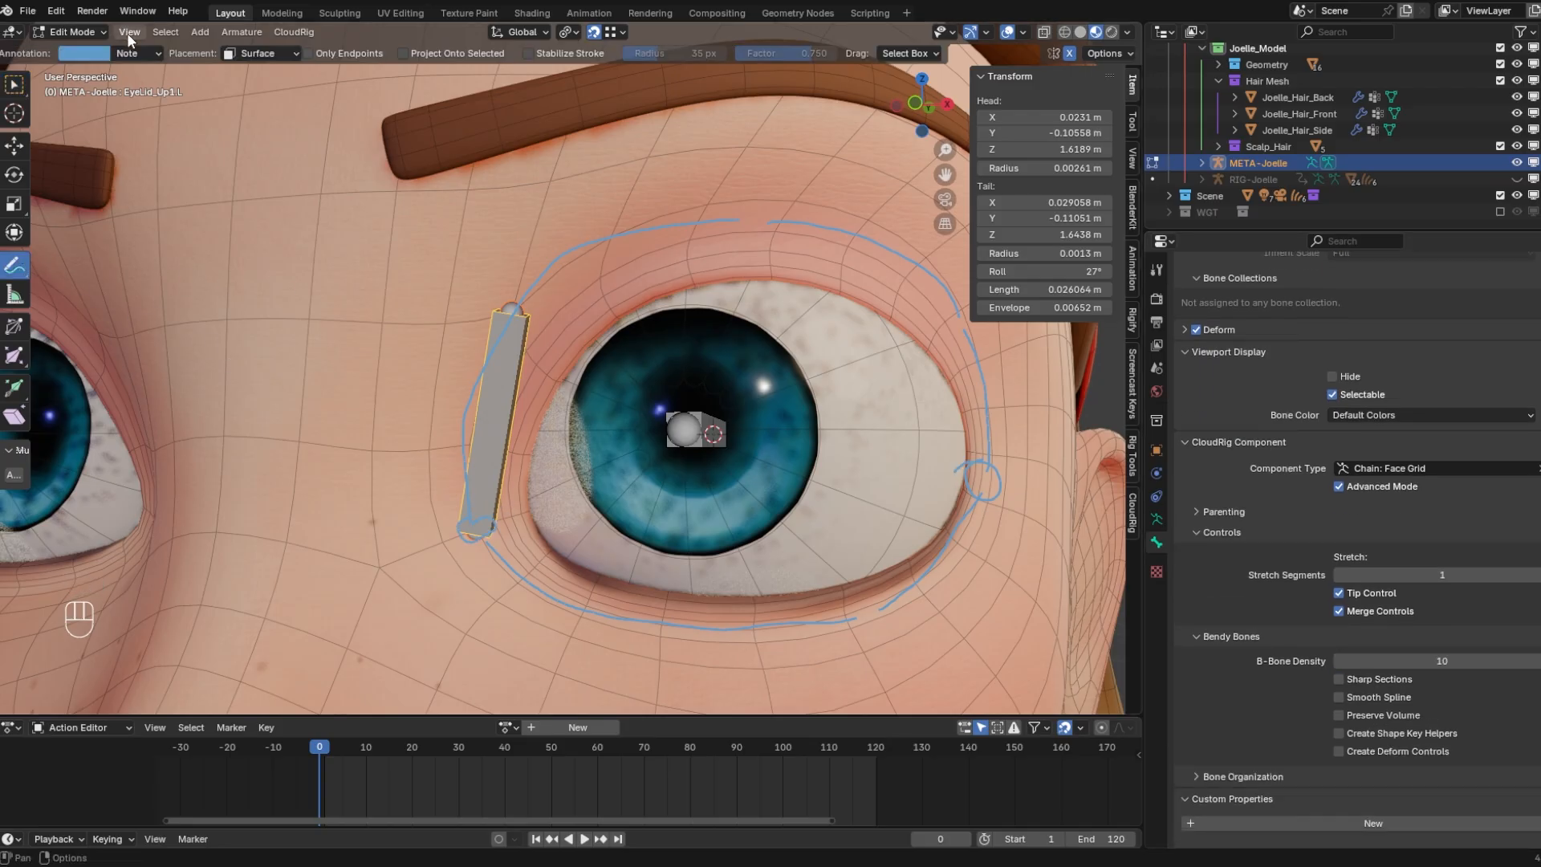
click(141, 55)
click(244, 127)
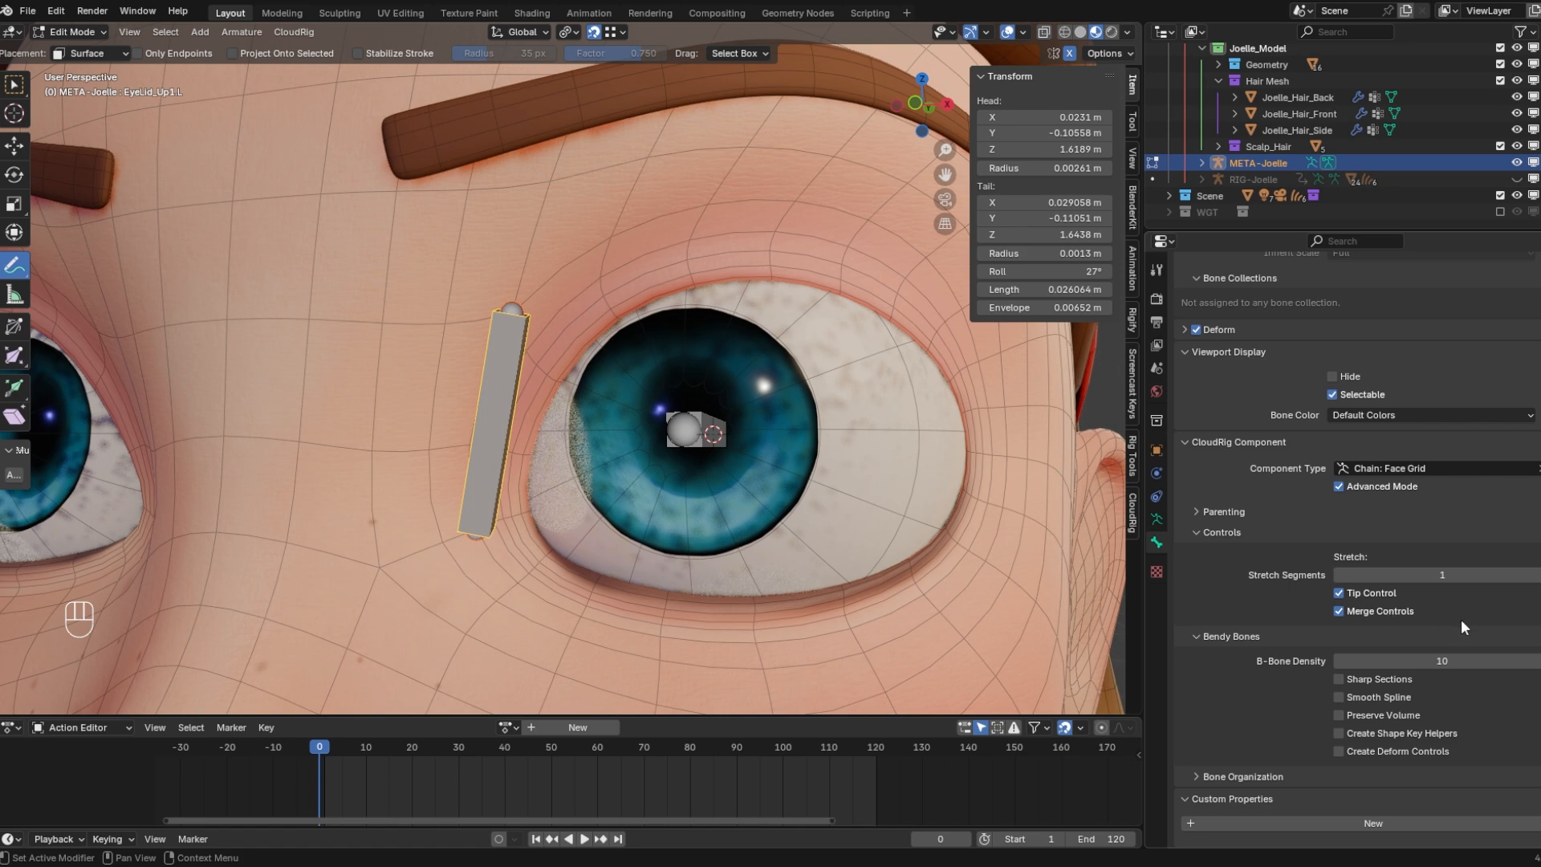
key(w)
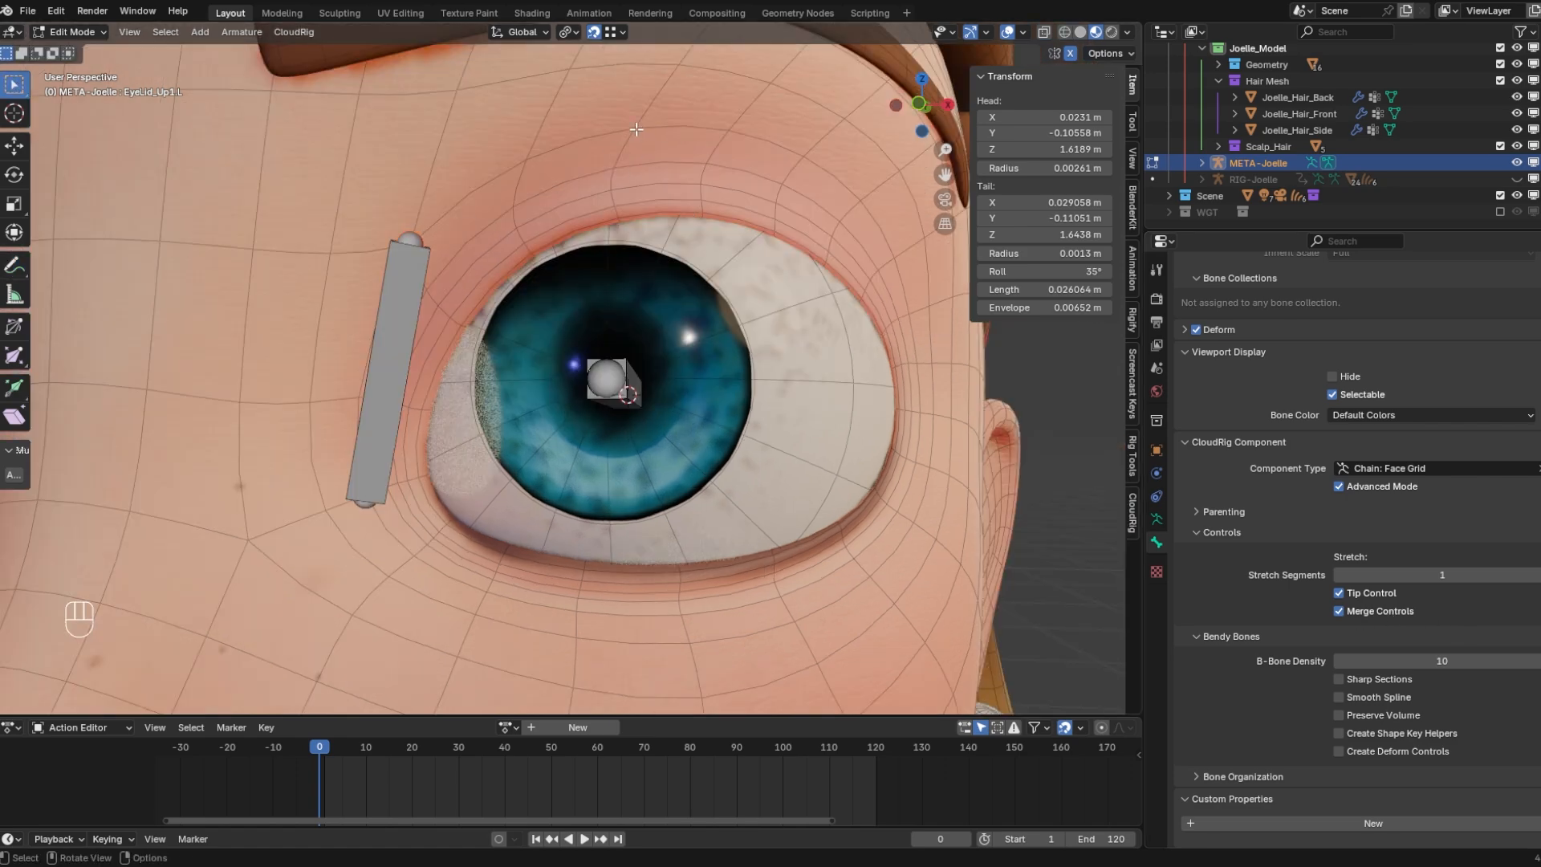
Extrude three connected bones from the tail of EyeLid_Up1.L along the upper lid to the eye's outer corner
key(e)
click(637, 125)
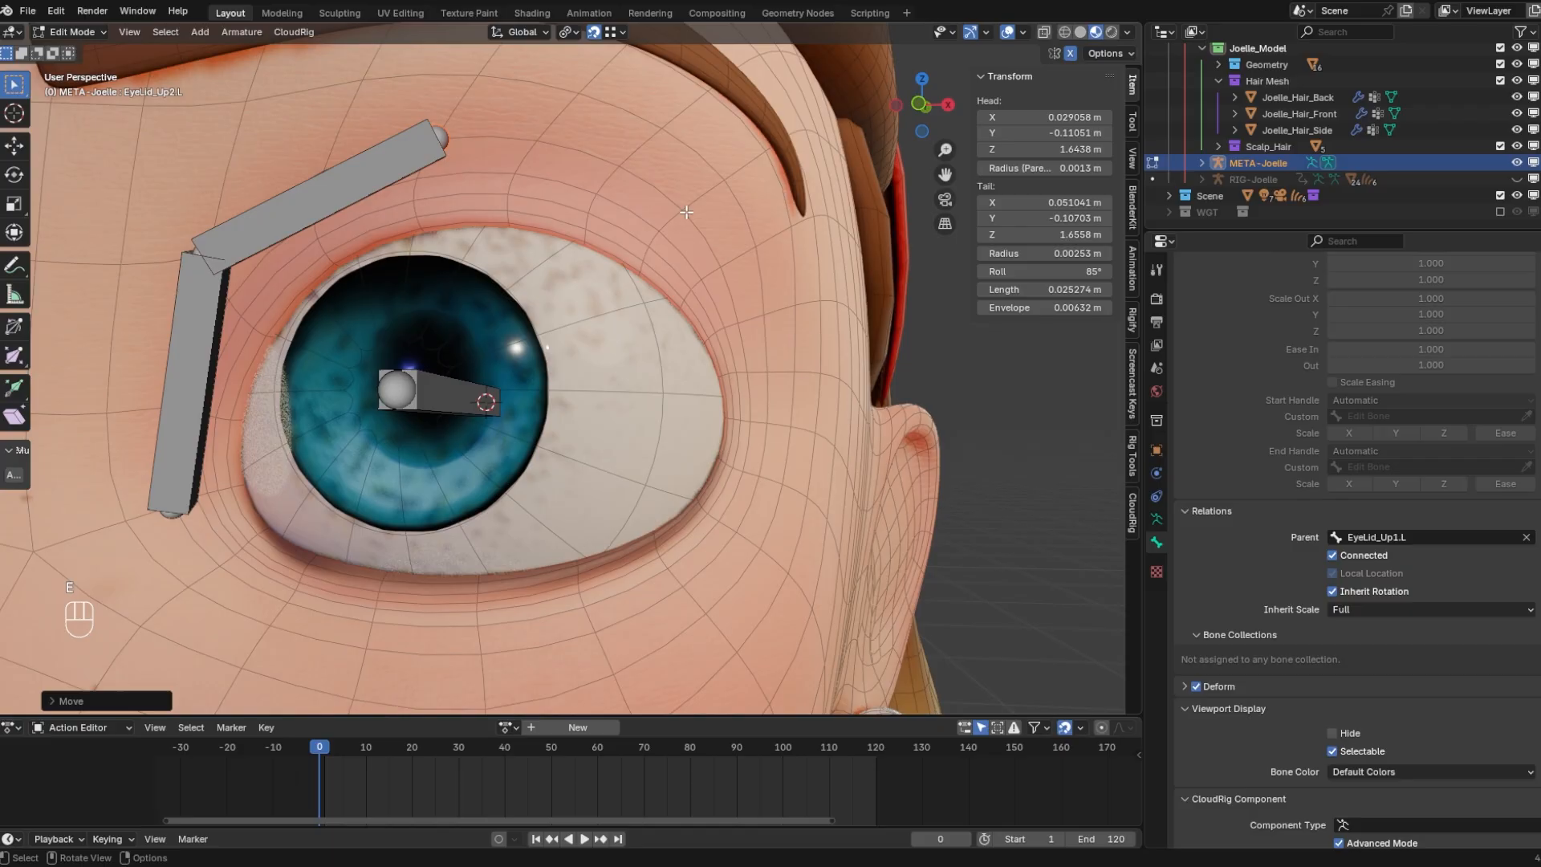
key(e)
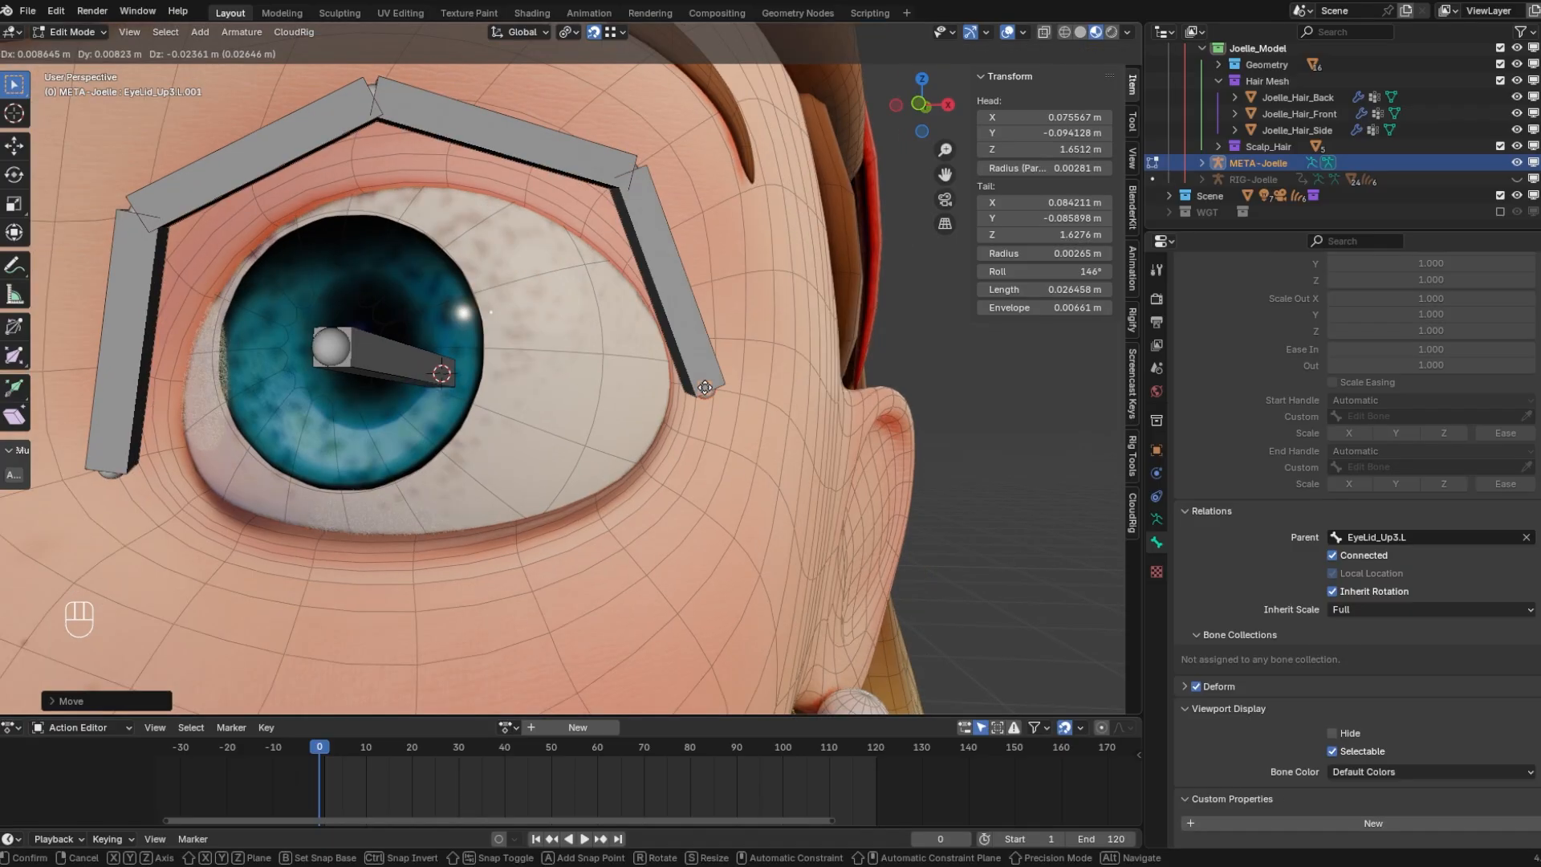
click(703, 388)
Select the four upper eyelid bones and reduce their B-Bone display thickness to thin rods
shift+click(151, 361)
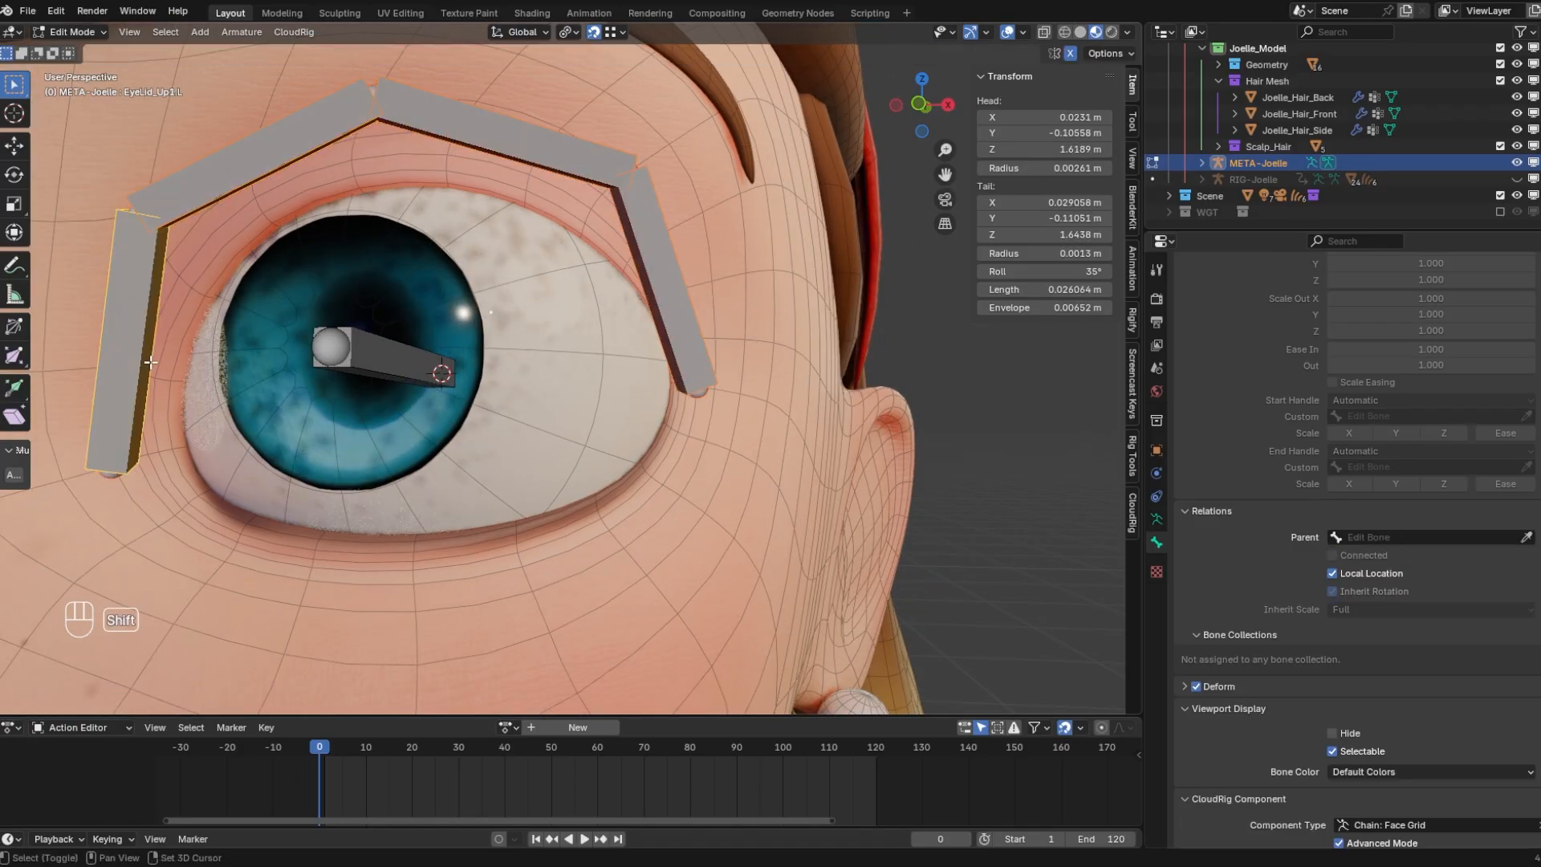
key(ctrl+shift+alt+s)
click(362, 286)
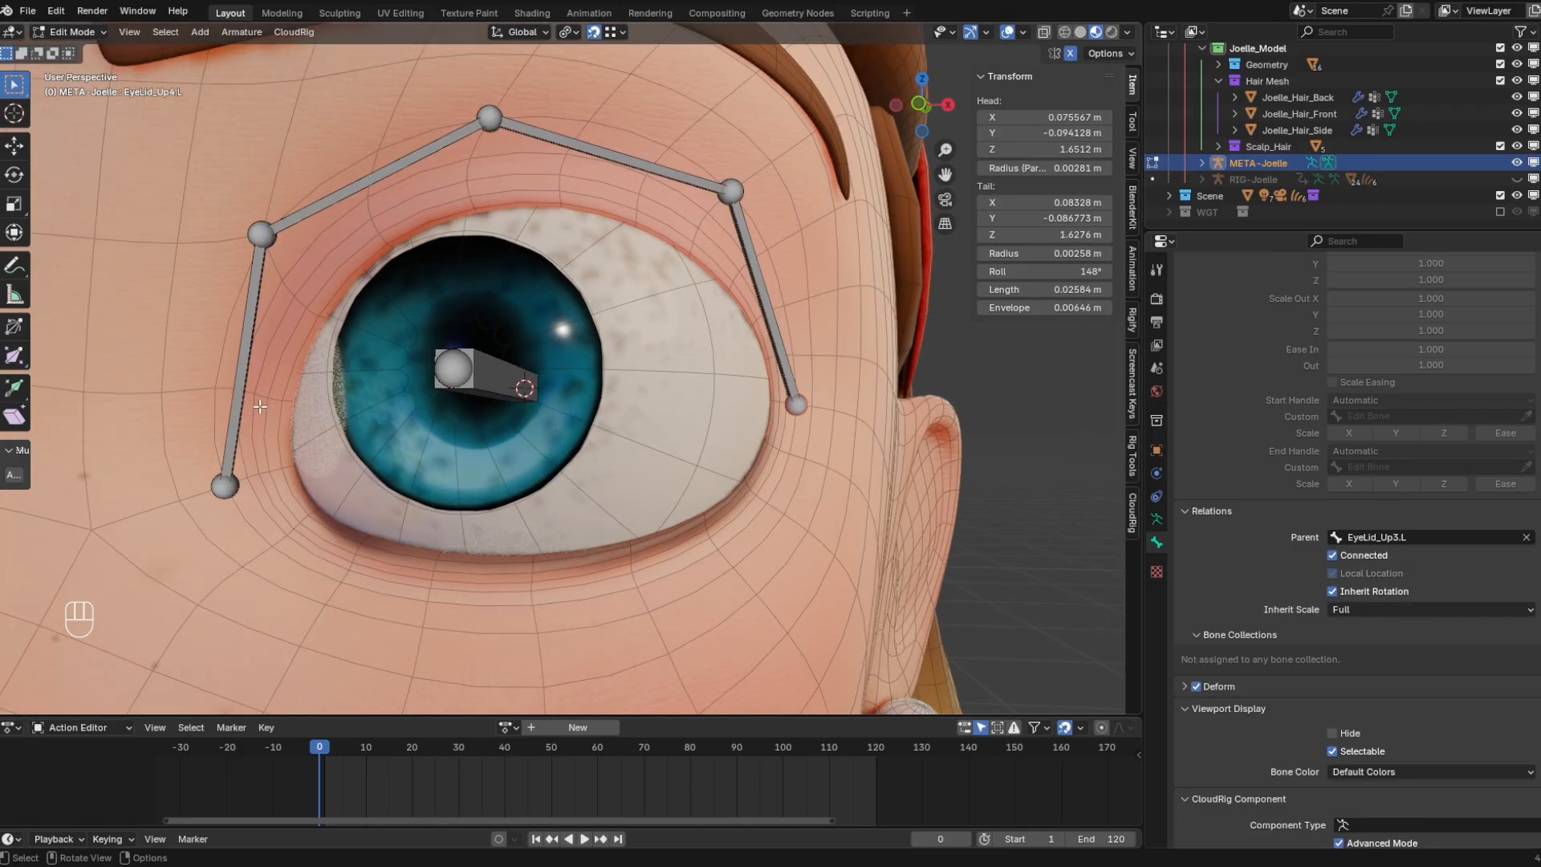
Set Head as the parent bone of Eye.L
click(372, 193)
click(631, 186)
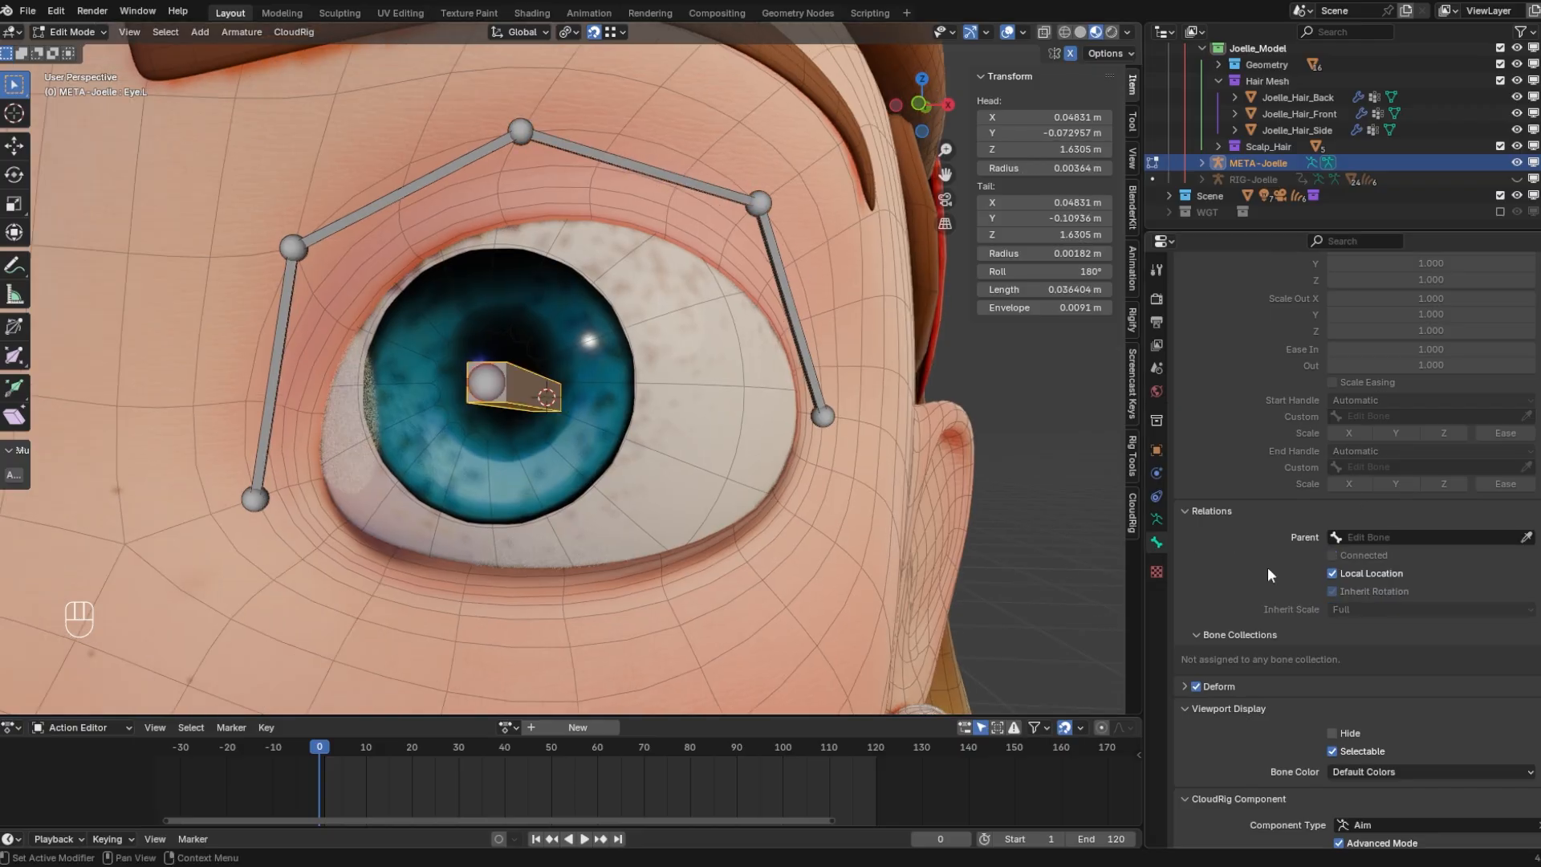
scroll(1244, 562, down, 6)
scroll(1221, 556, up, 7)
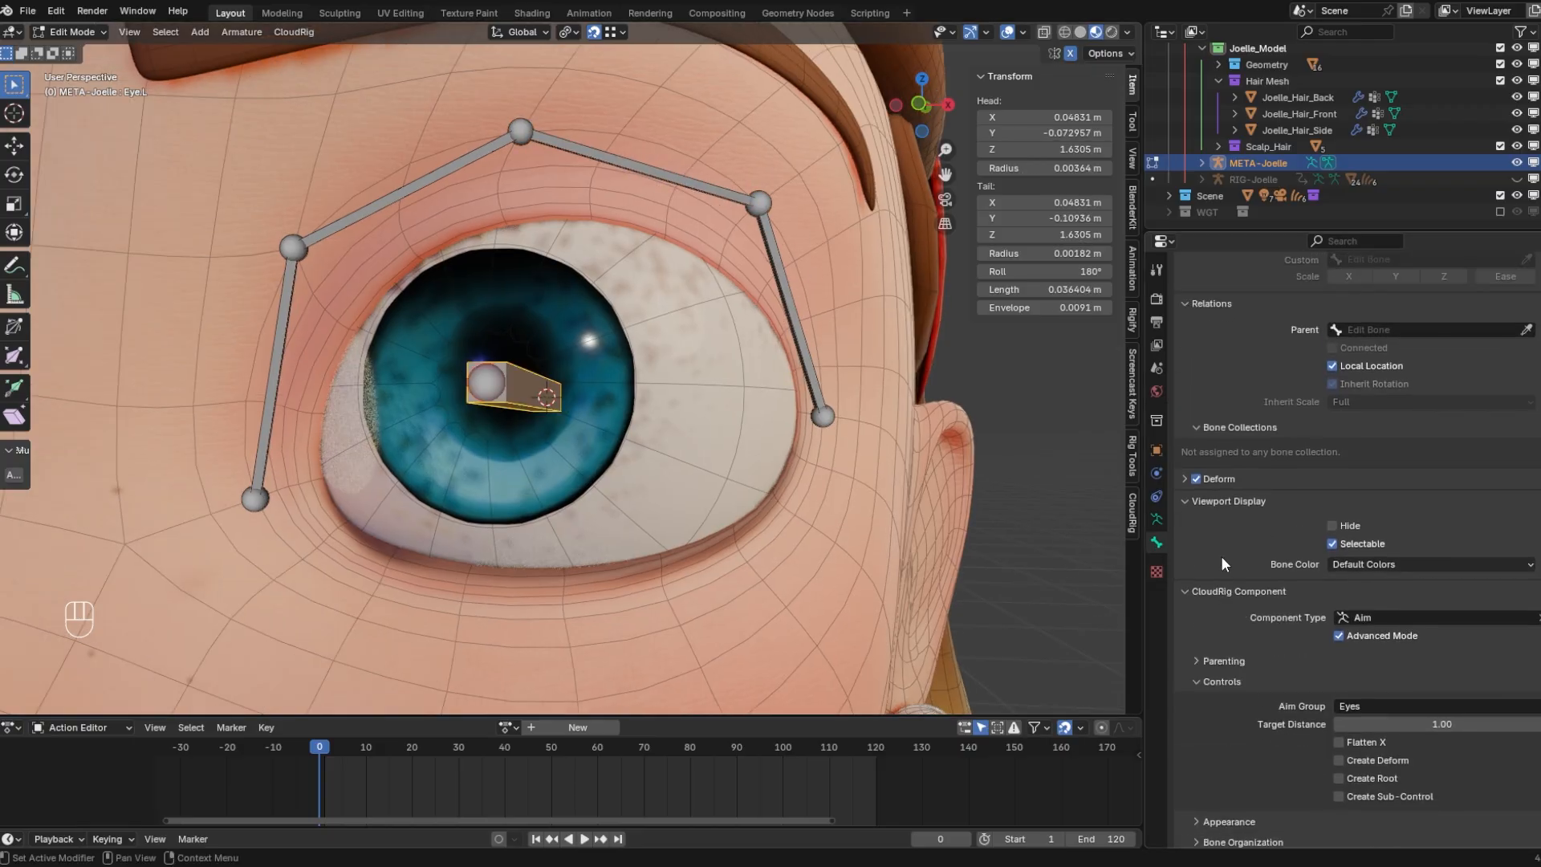
click(1157, 519)
click(1156, 543)
scroll(1244, 562, up, 5)
scroll(1247, 561, down, 11)
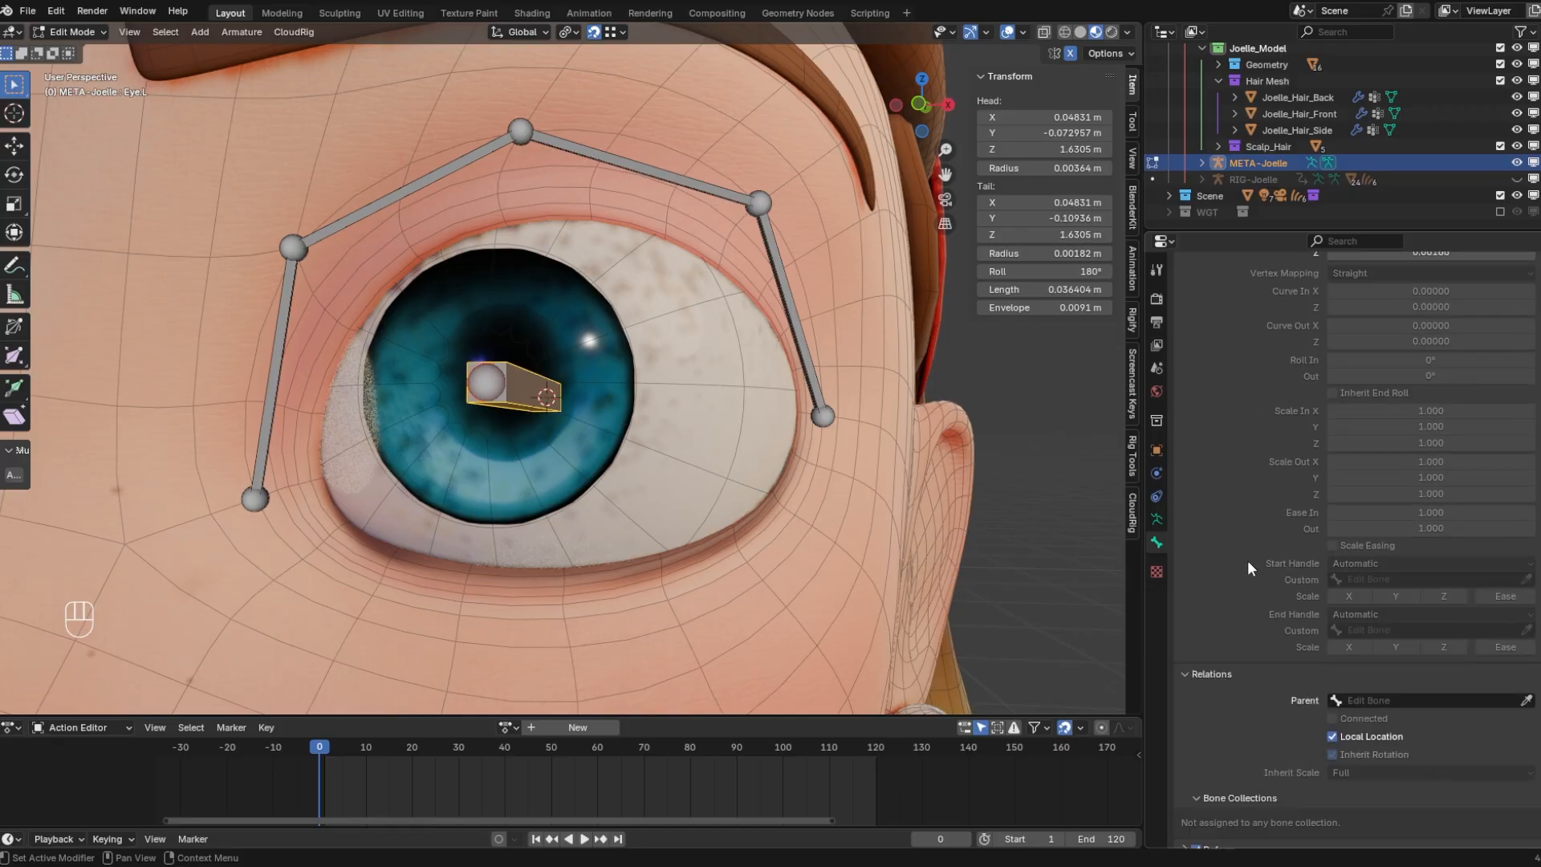
scroll(1252, 558, up, 10)
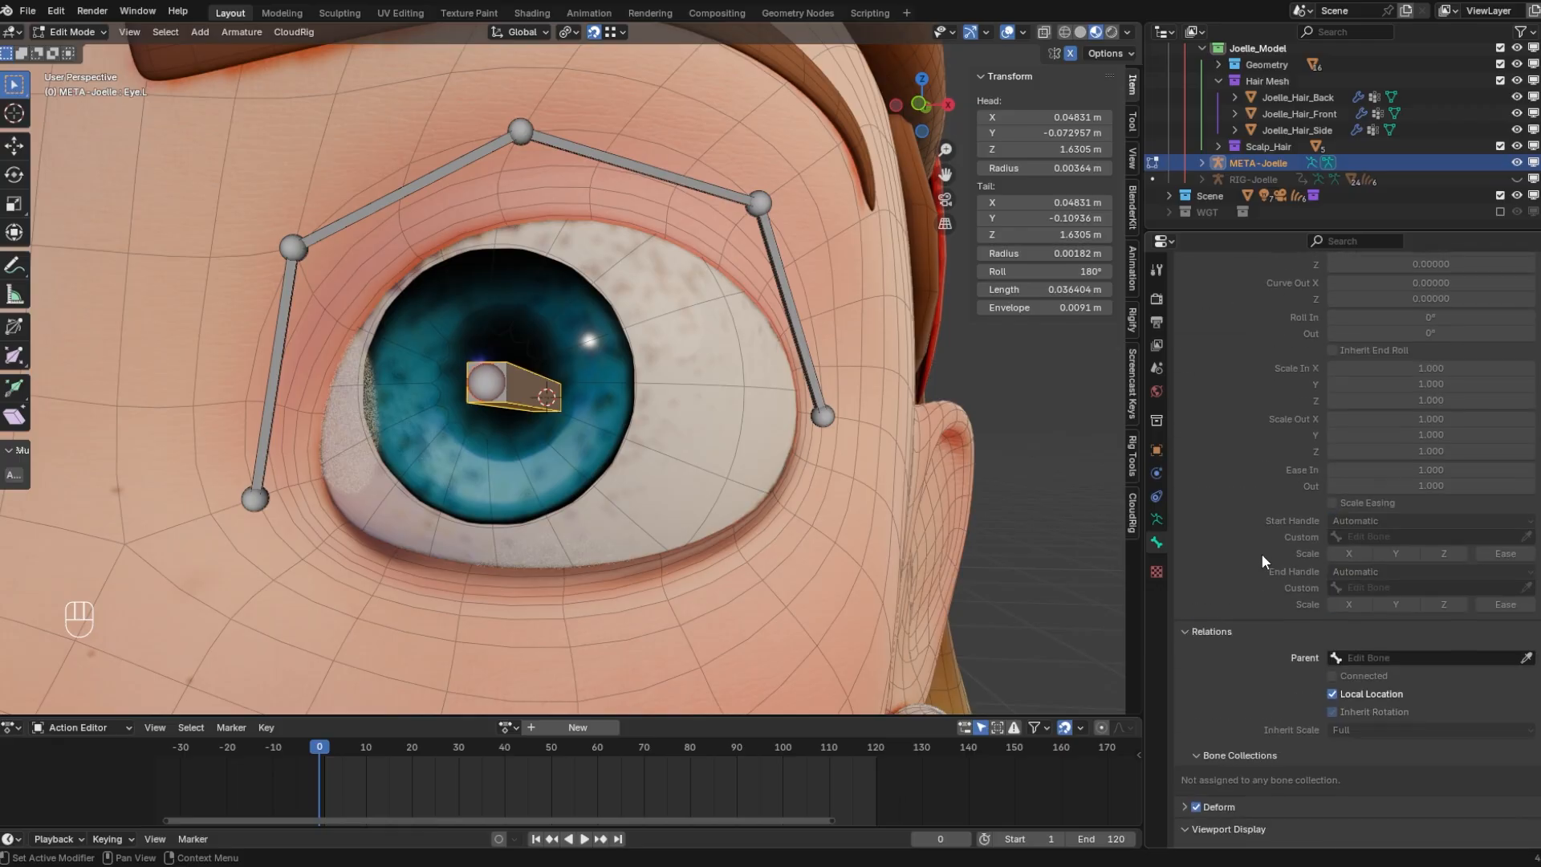
click(1391, 659)
text(head)
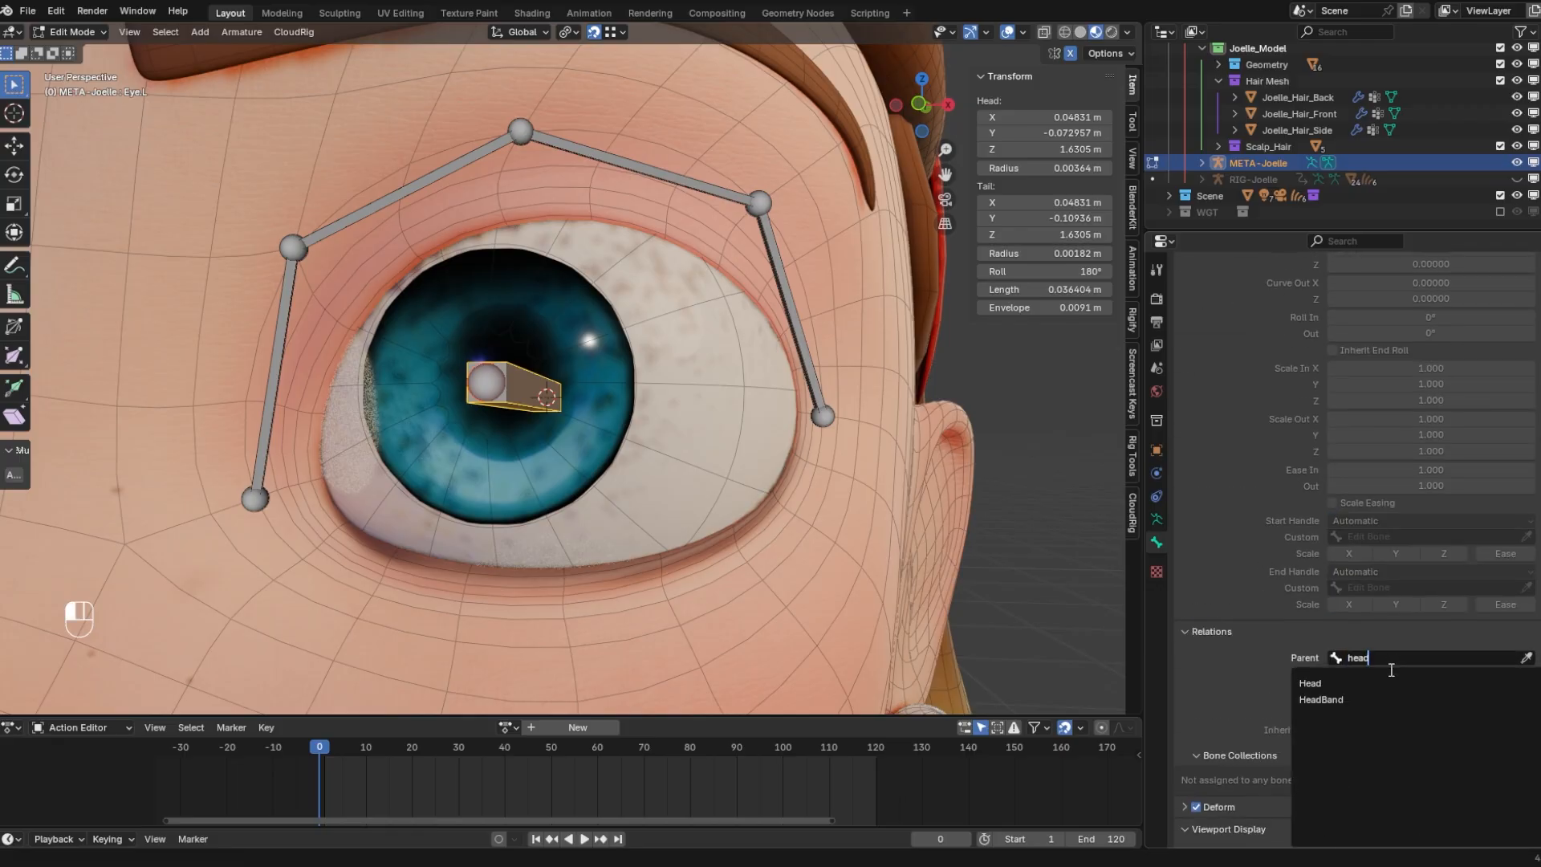
key(Return)
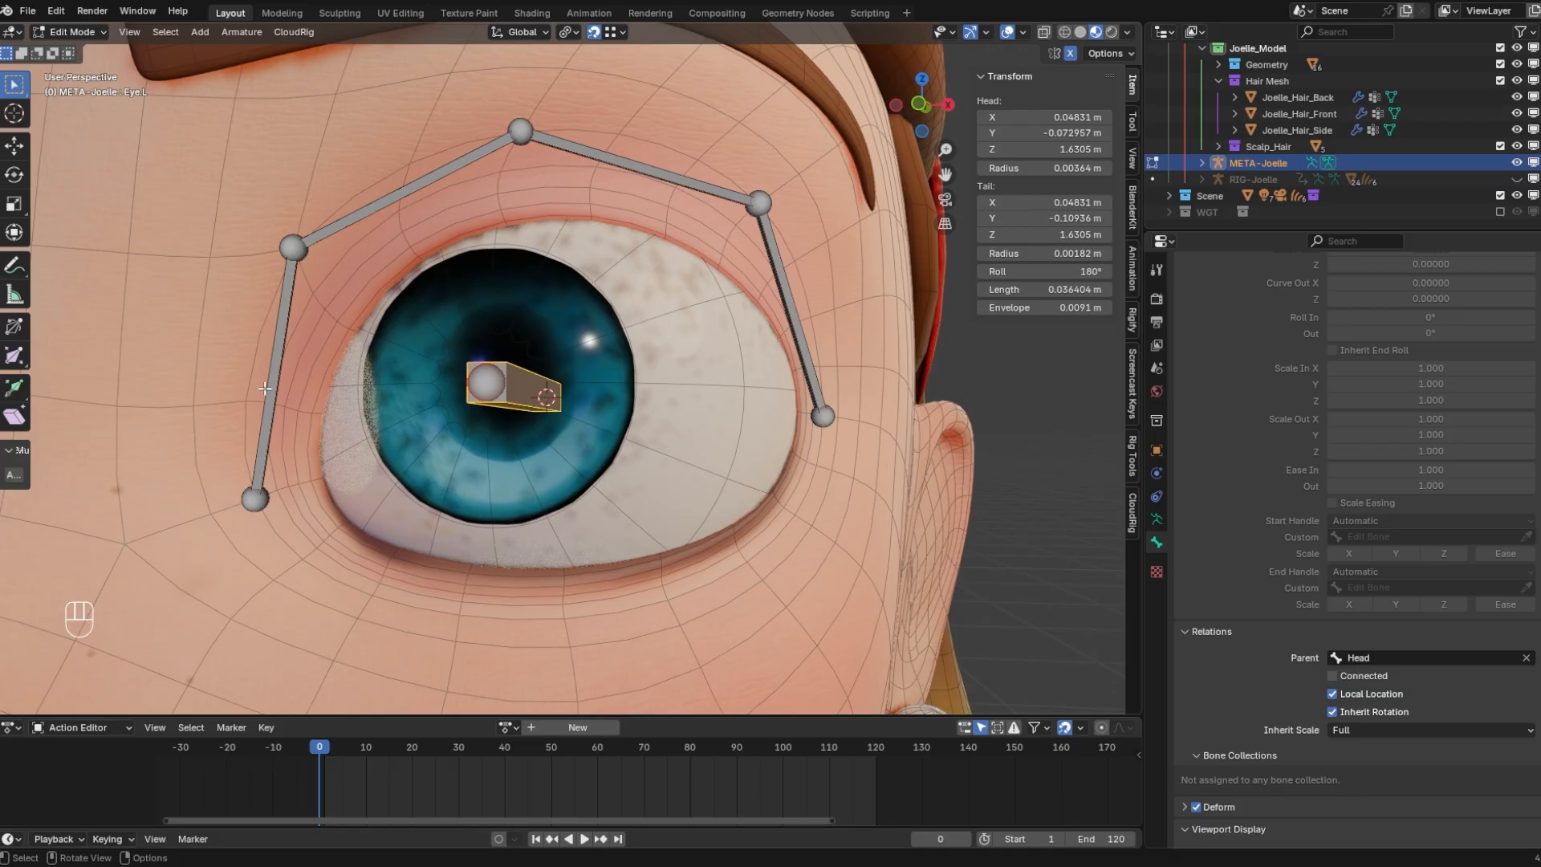
Set Head as the parent bone of EyeLid_Up1.L
click(272, 390)
click(1370, 658)
text(head)
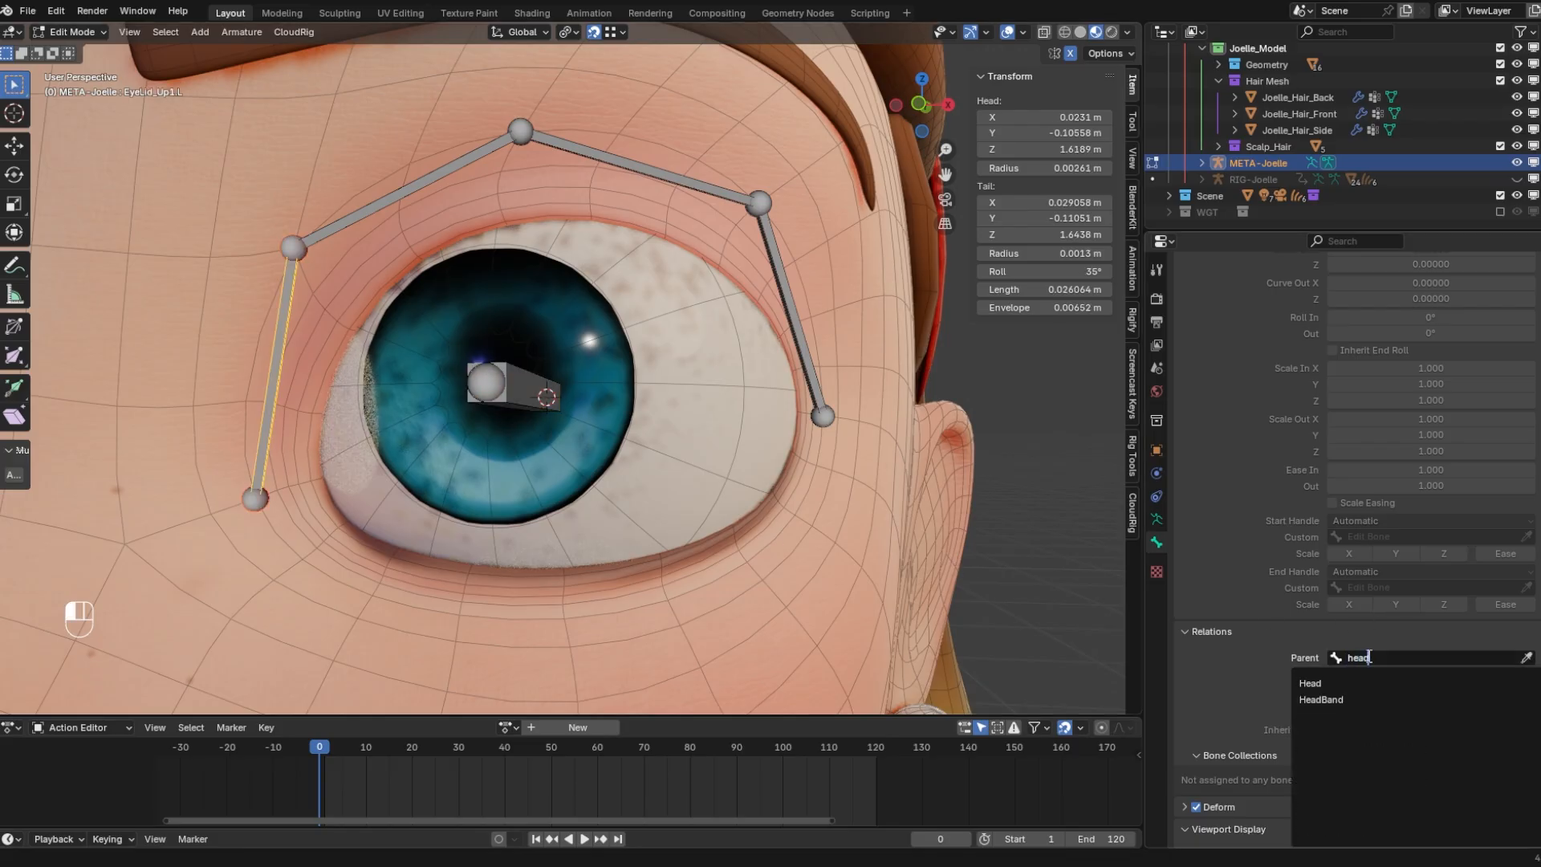
key(Return)
Extrude a bone from the head of EyeLid_Up1.L to below the lower lid and rename it as EyeLid_Bot1.L
middle_drag(554, 358, 585, 353)
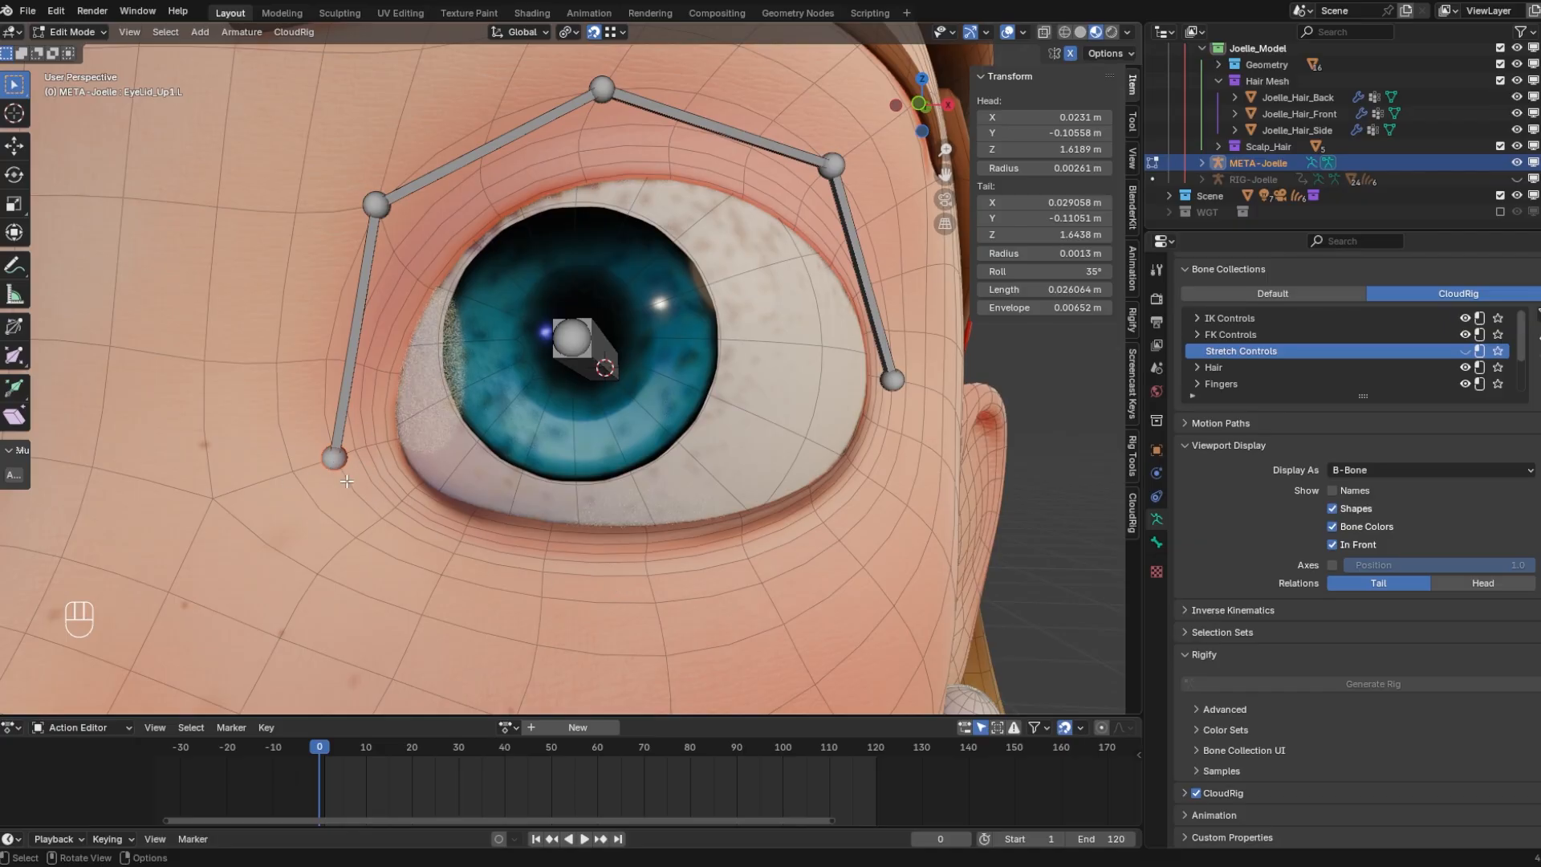
key(e)
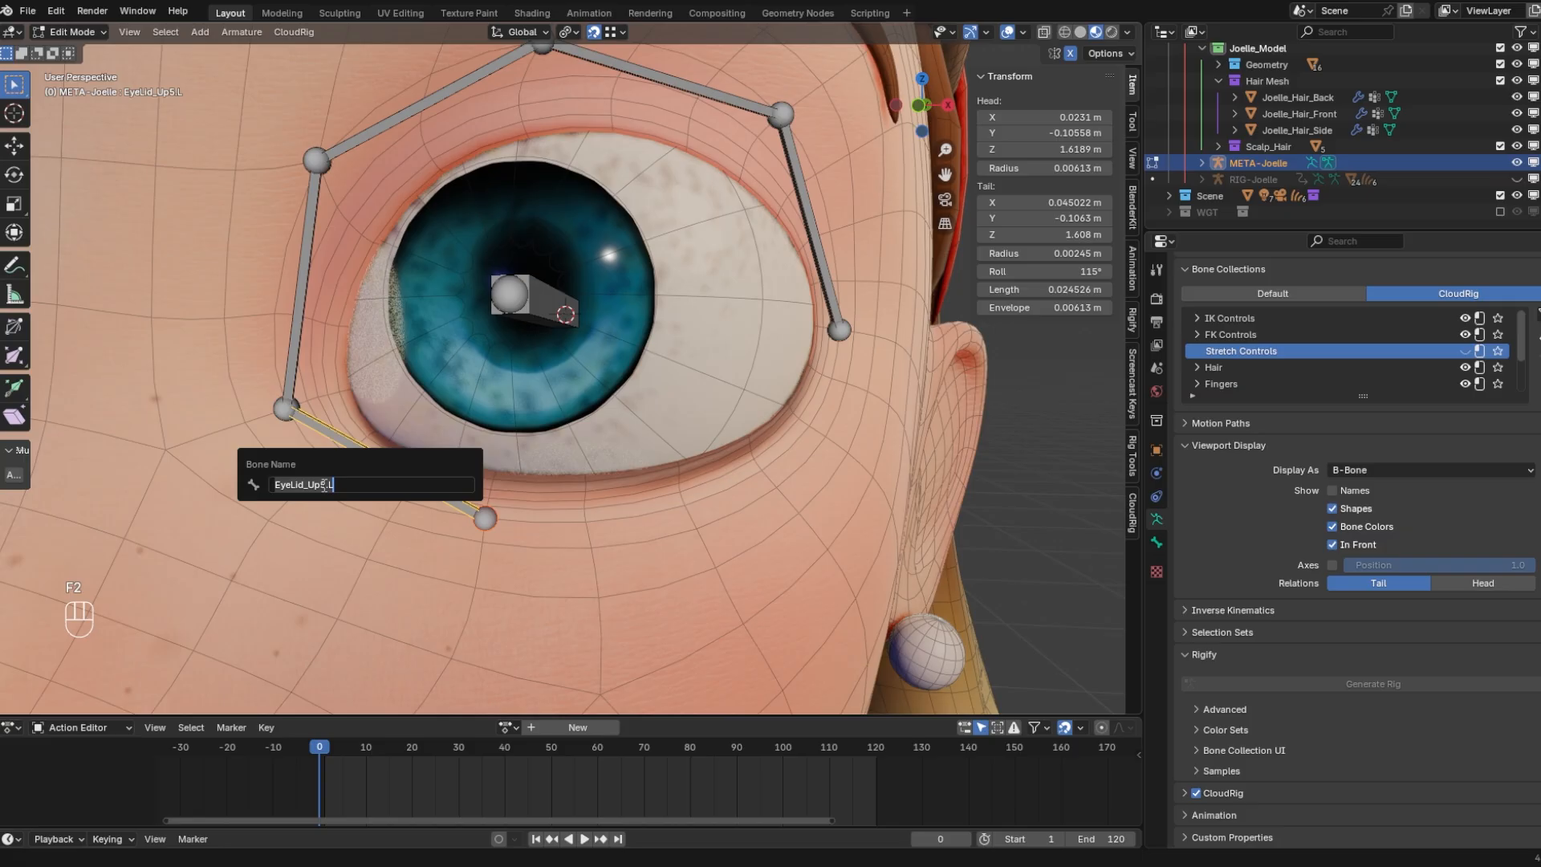
click(317, 483)
key(BackSpace)
text(1)
key(Return)
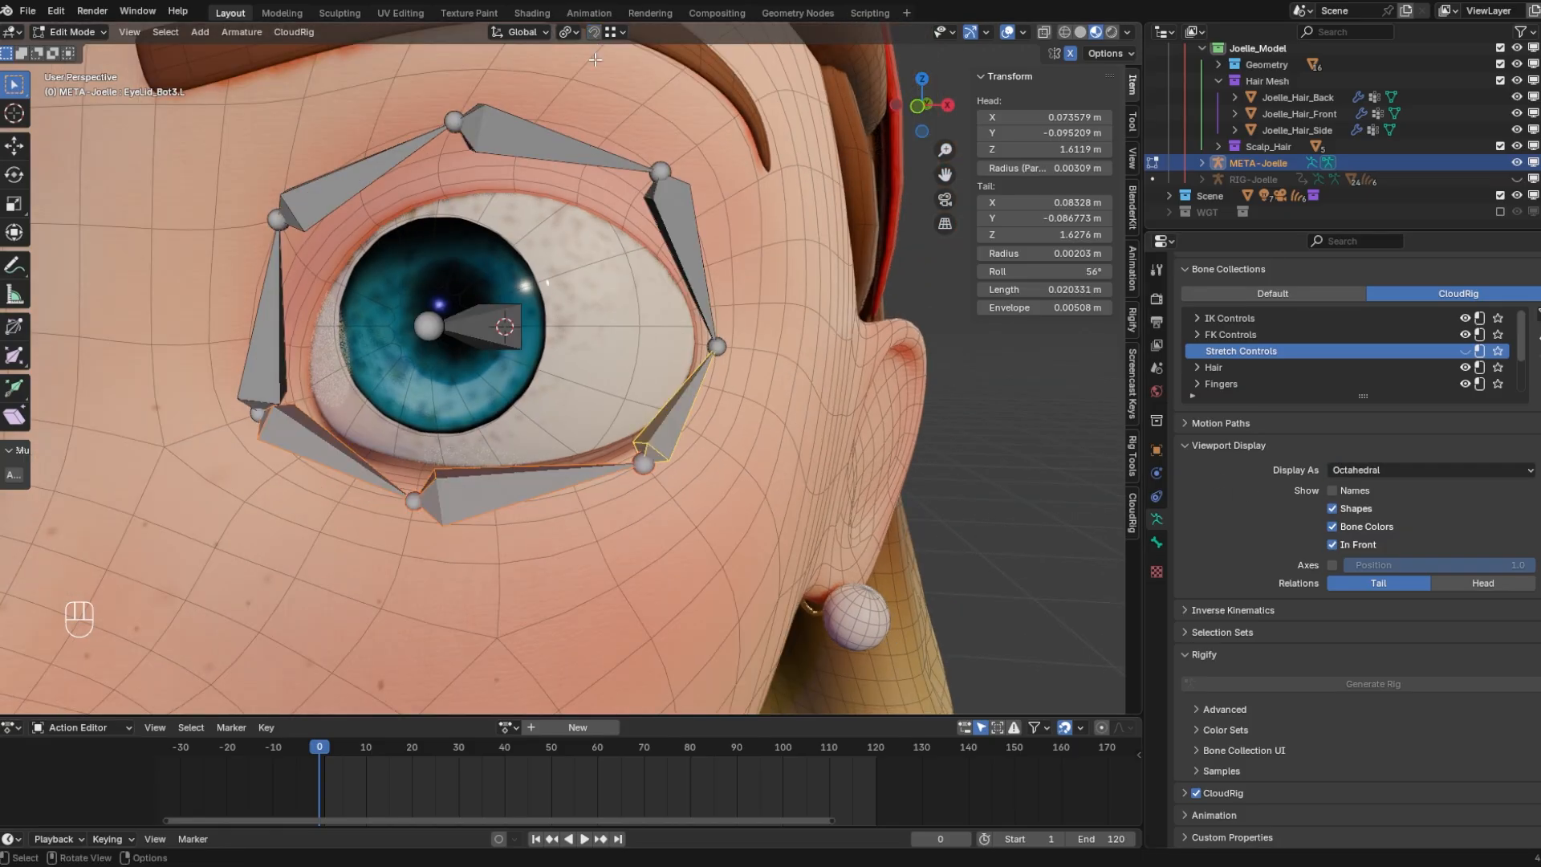
Try moving the lower eyelid bones away from the upper eyelid chain
key(g)
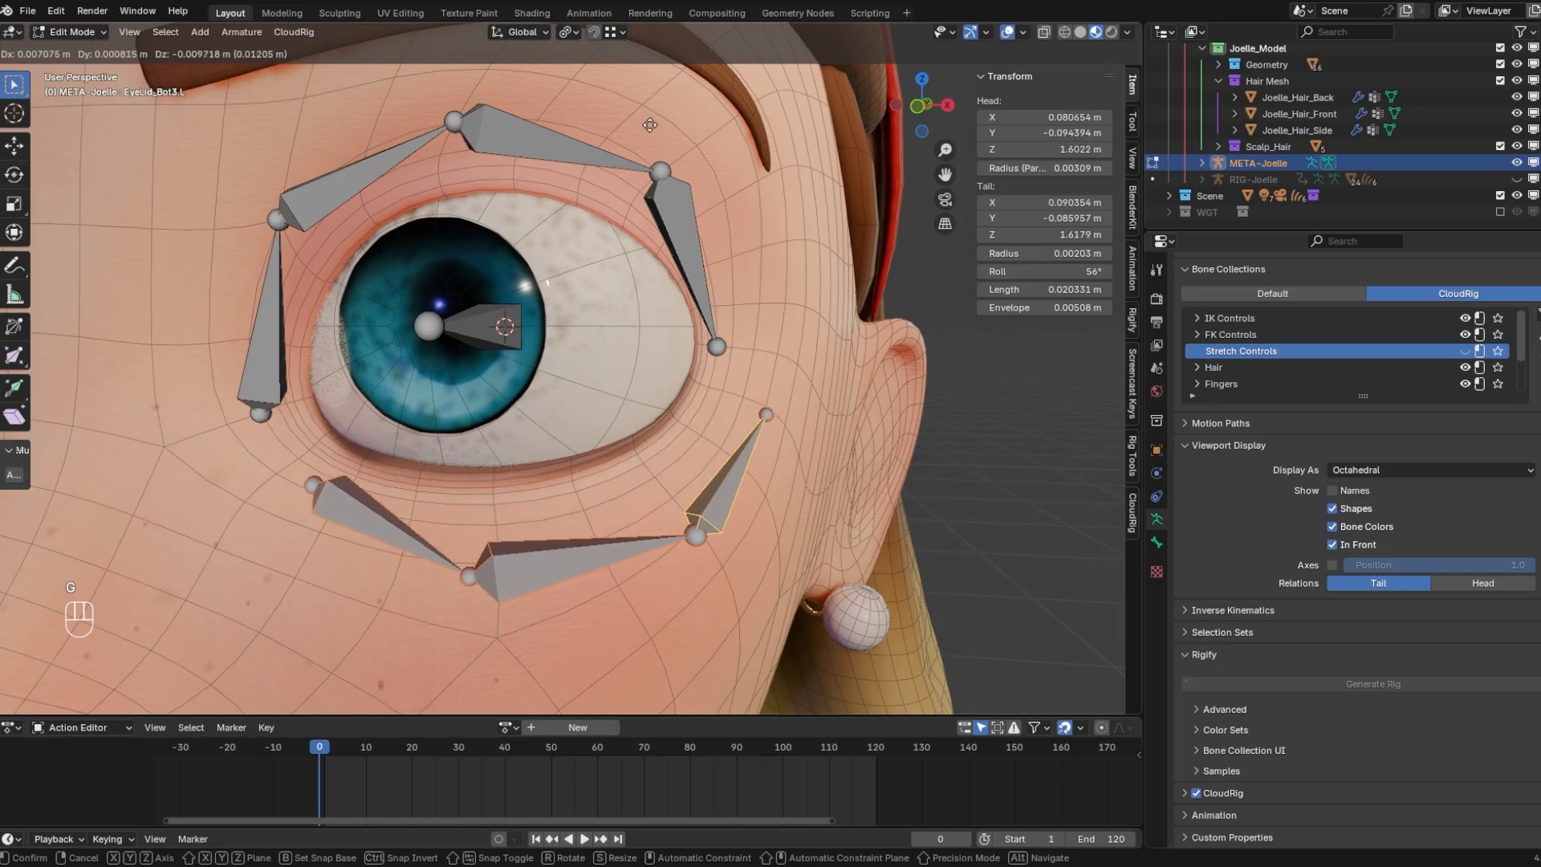
click(470, 429)
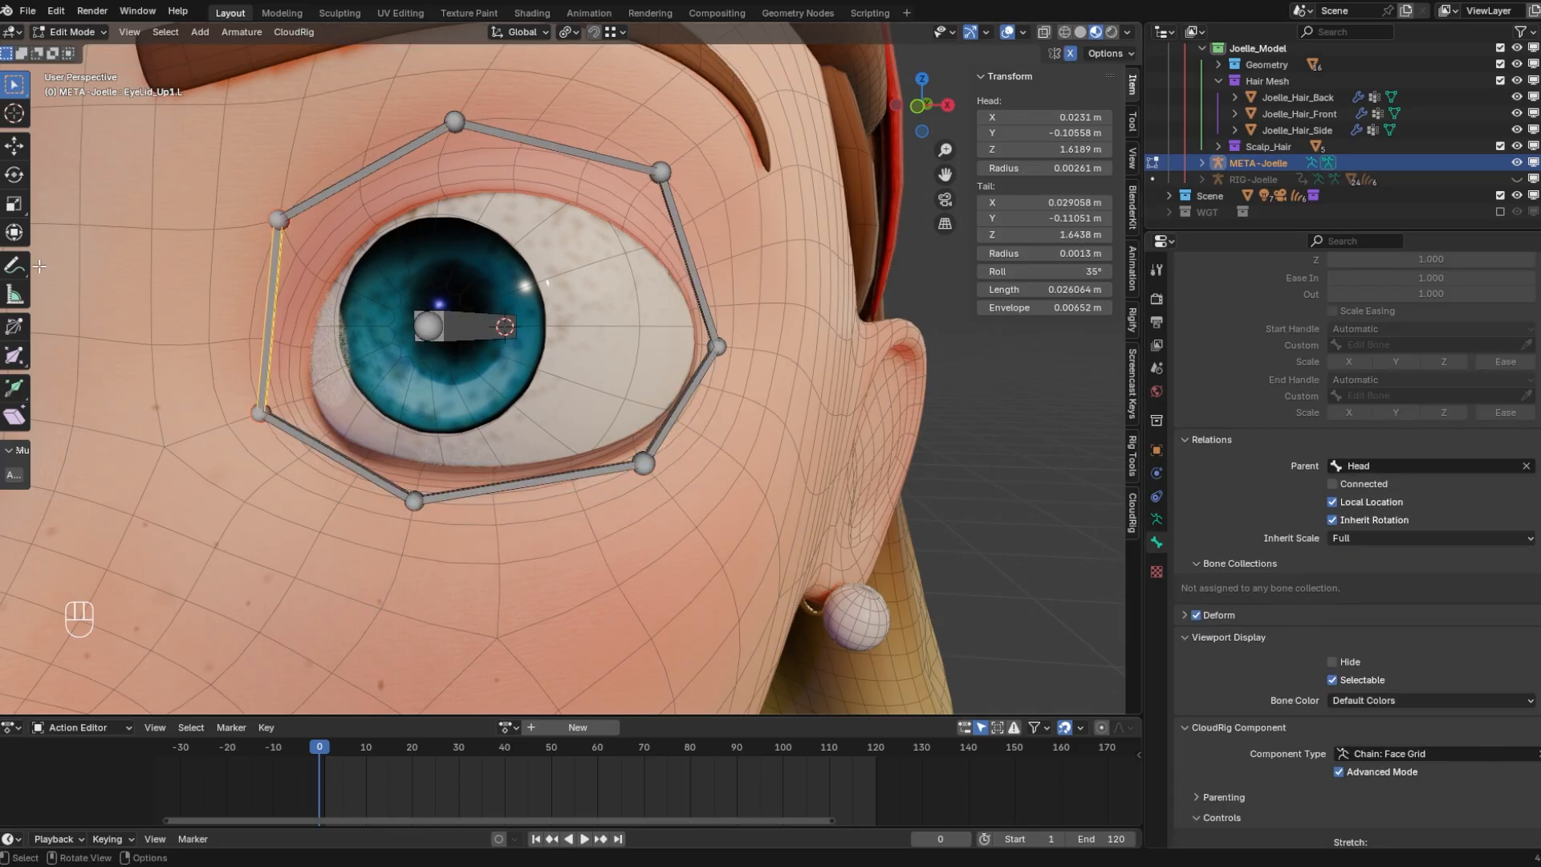
Circle the shared bone joints at both eye corners with annotations, undo the last strokes, and remove the annotation layer
click(14, 265)
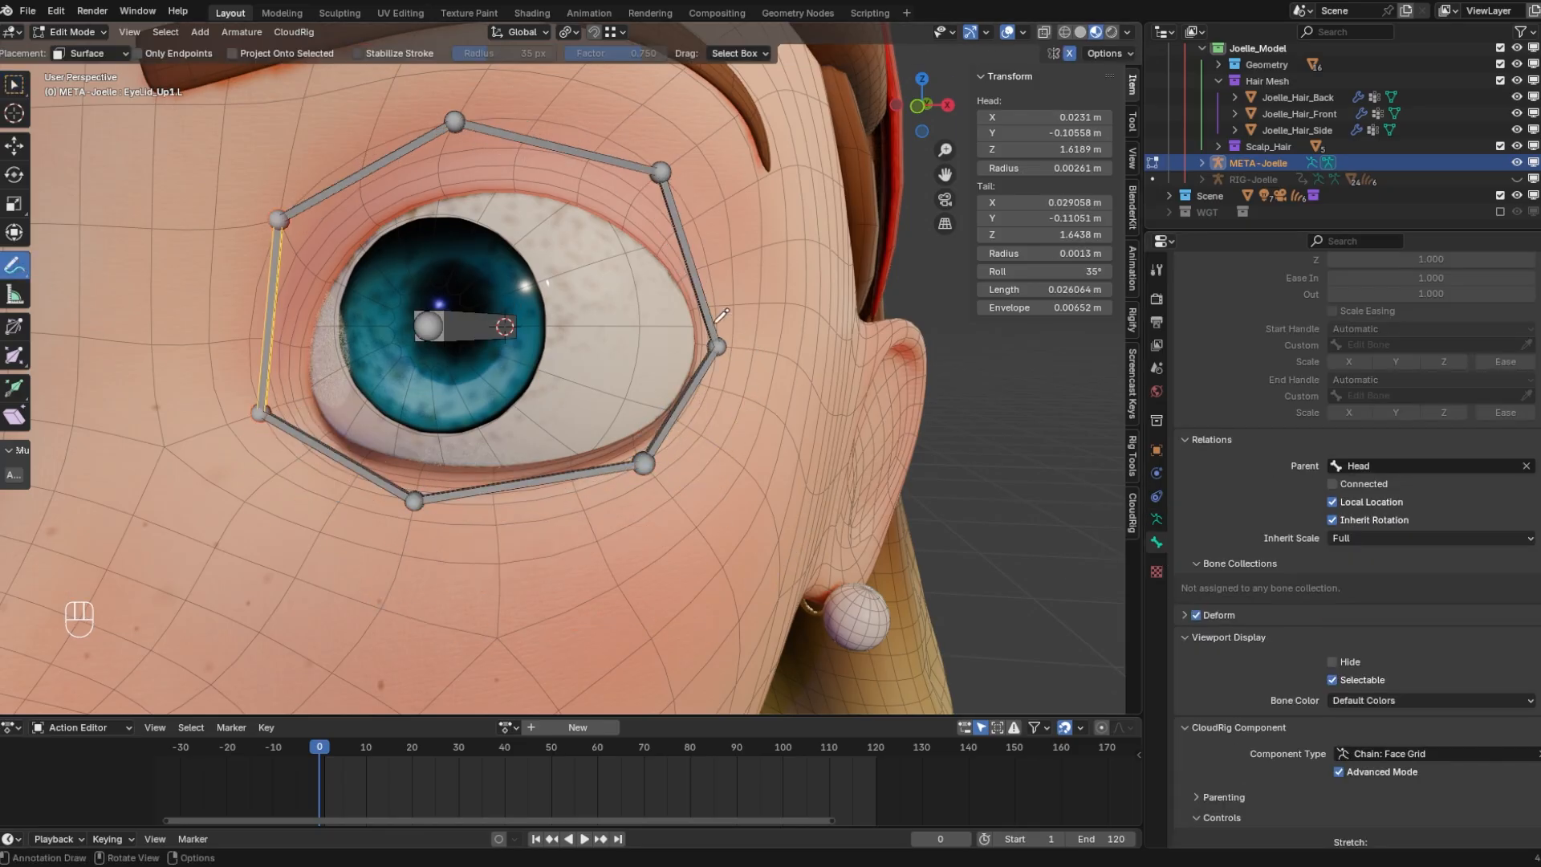
drag(717, 322, 712, 331)
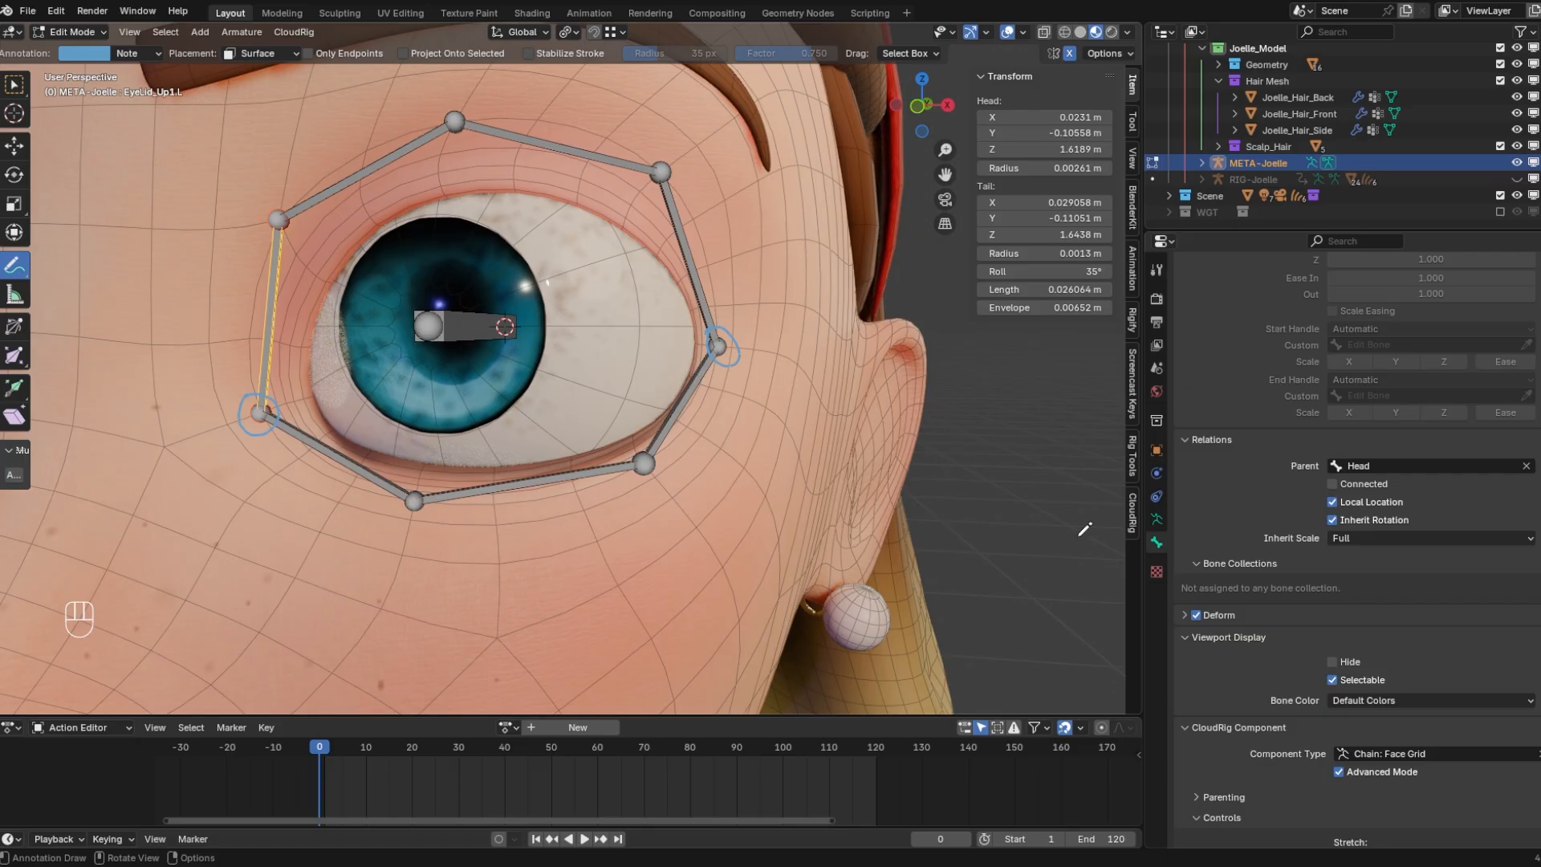
scroll(1465, 625, down, 4)
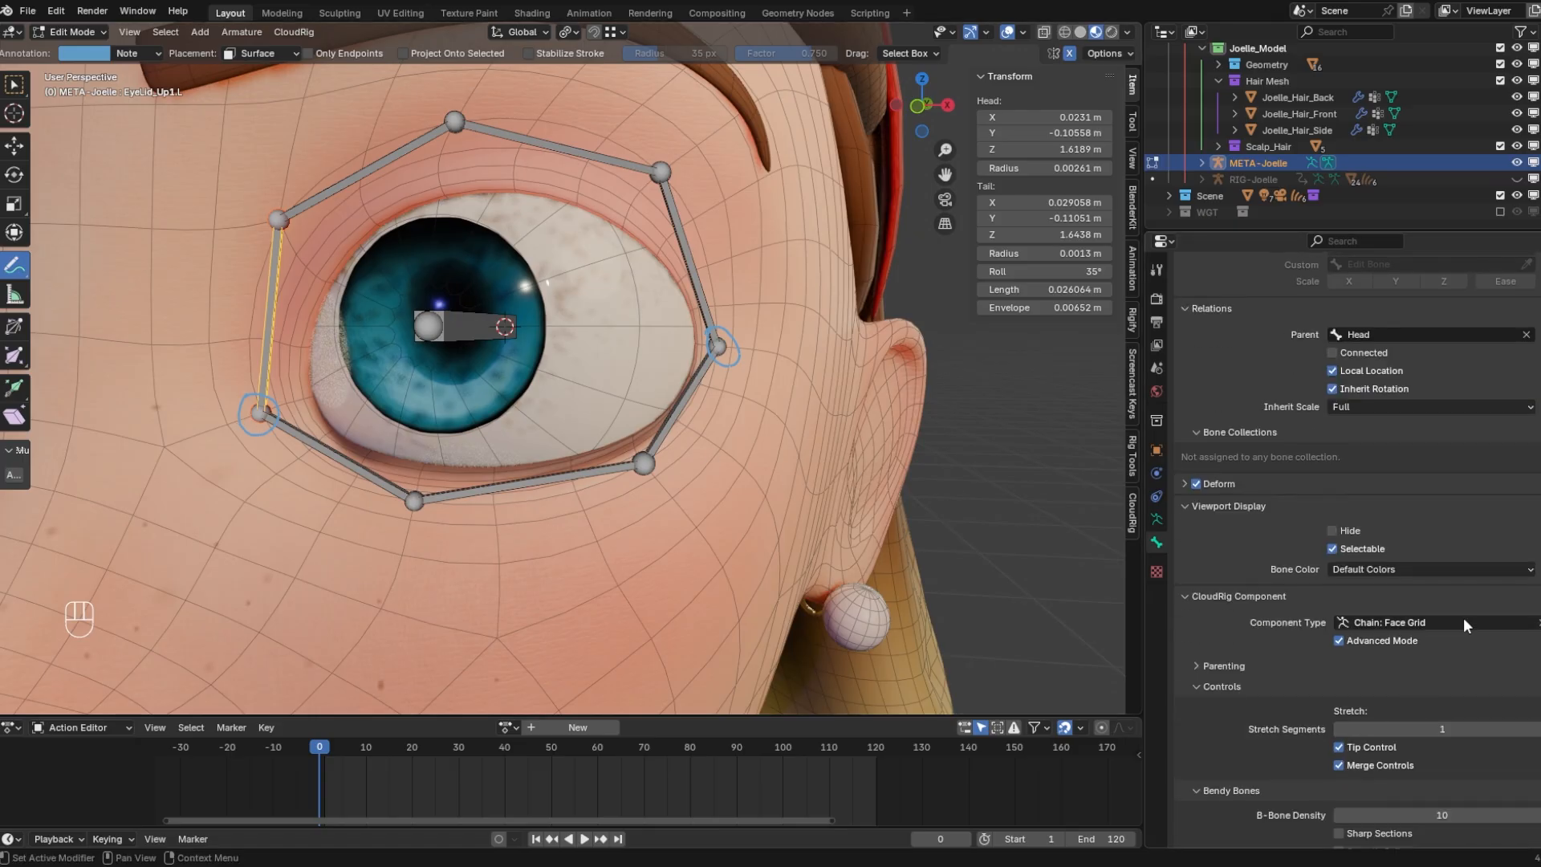
scroll(1365, 730, down, 2)
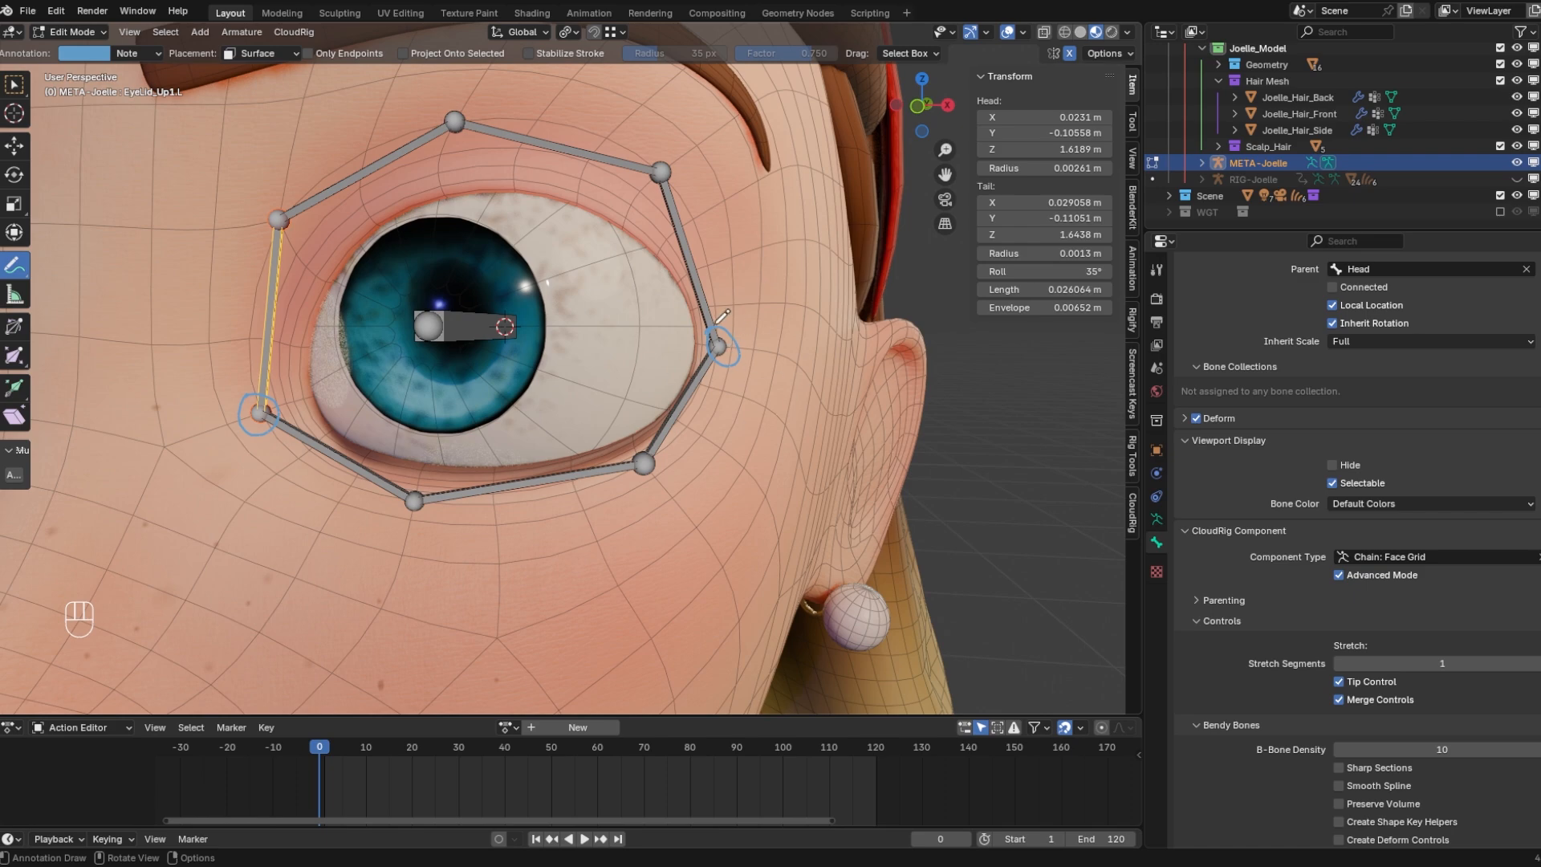
drag(713, 331, 708, 331)
key(ctrl+z)
key(ctrl+z)
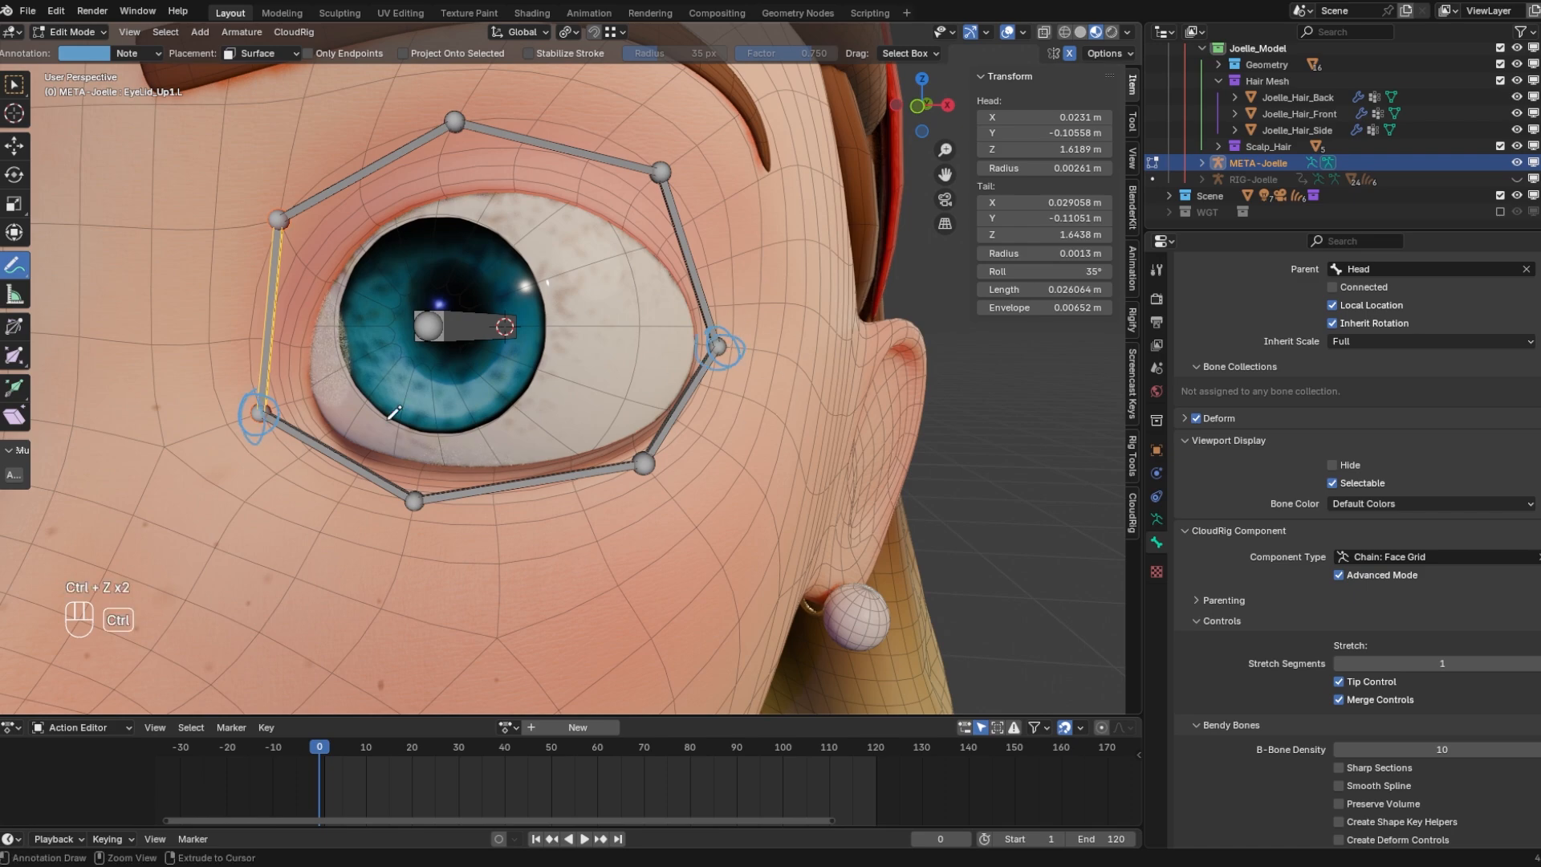
click(122, 55)
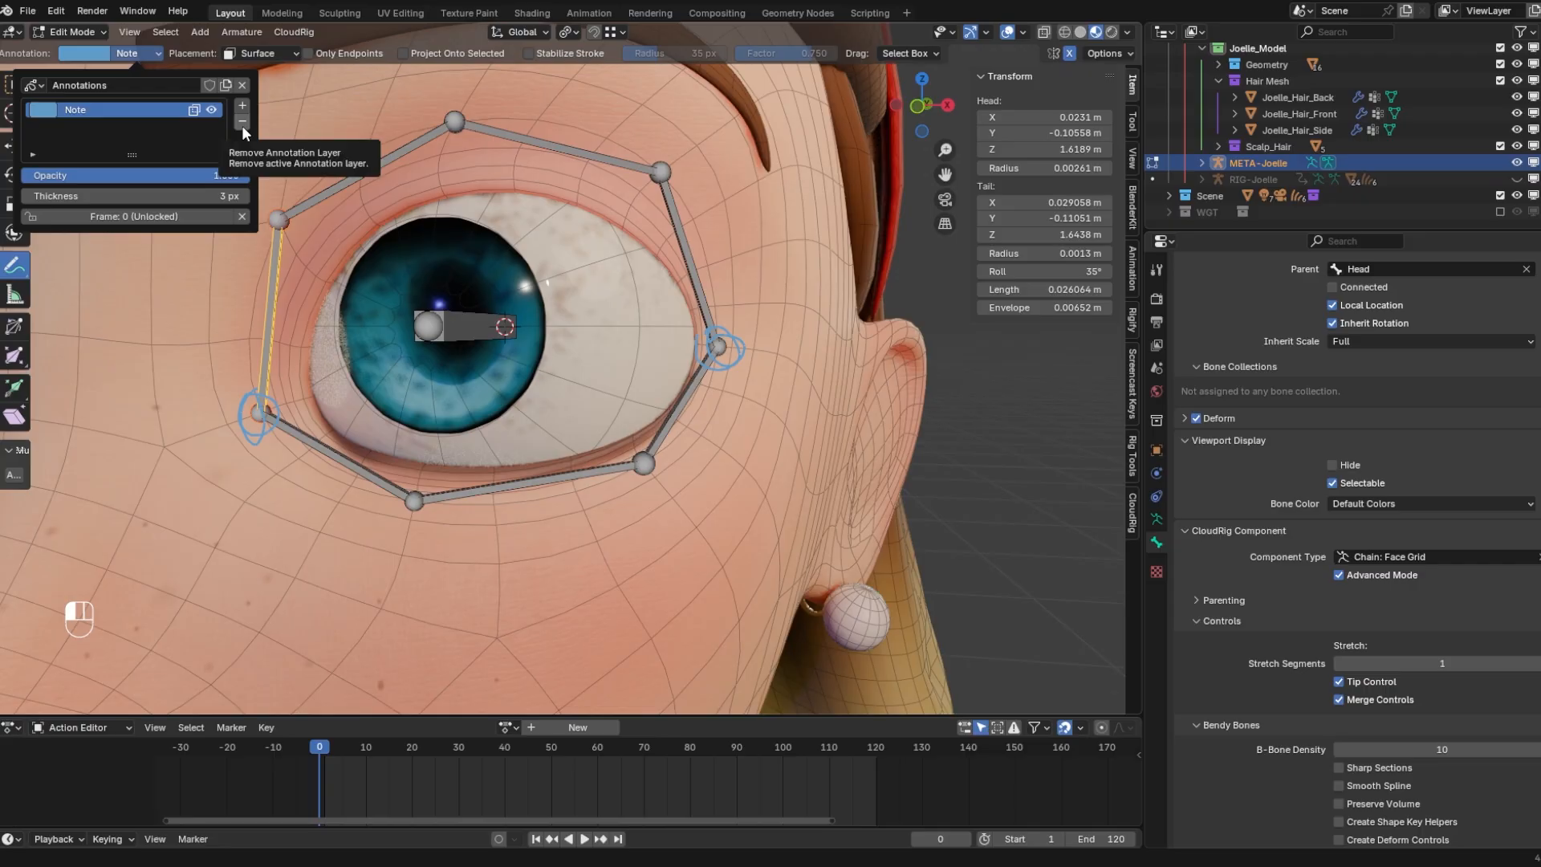
click(242, 125)
key(w)
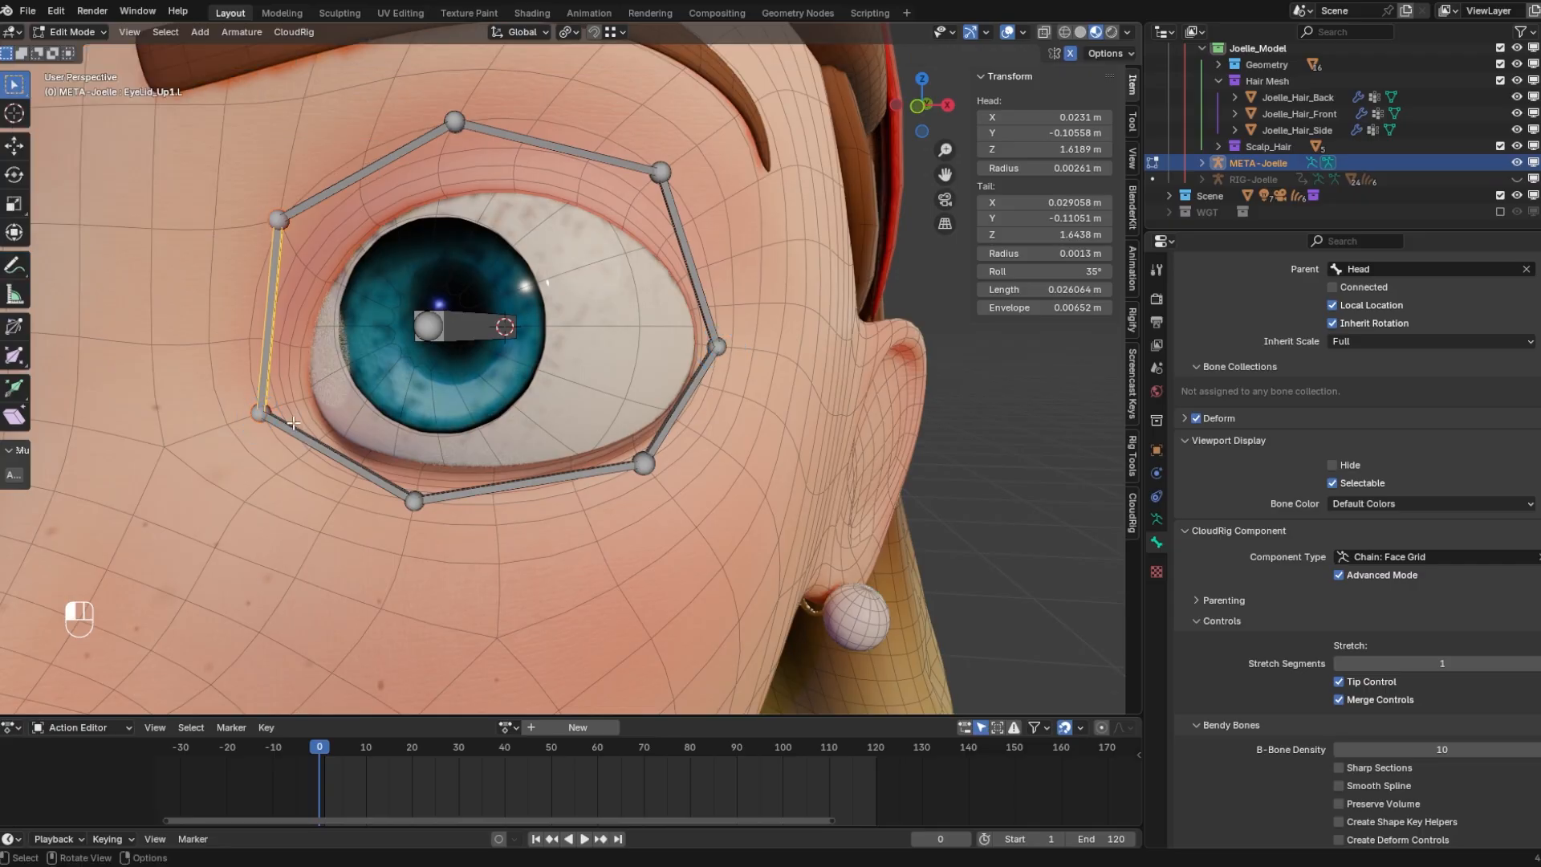
Set the CloudRig component type of EyeLid_Bot1.L to Chain: Face Grid
click(293, 425)
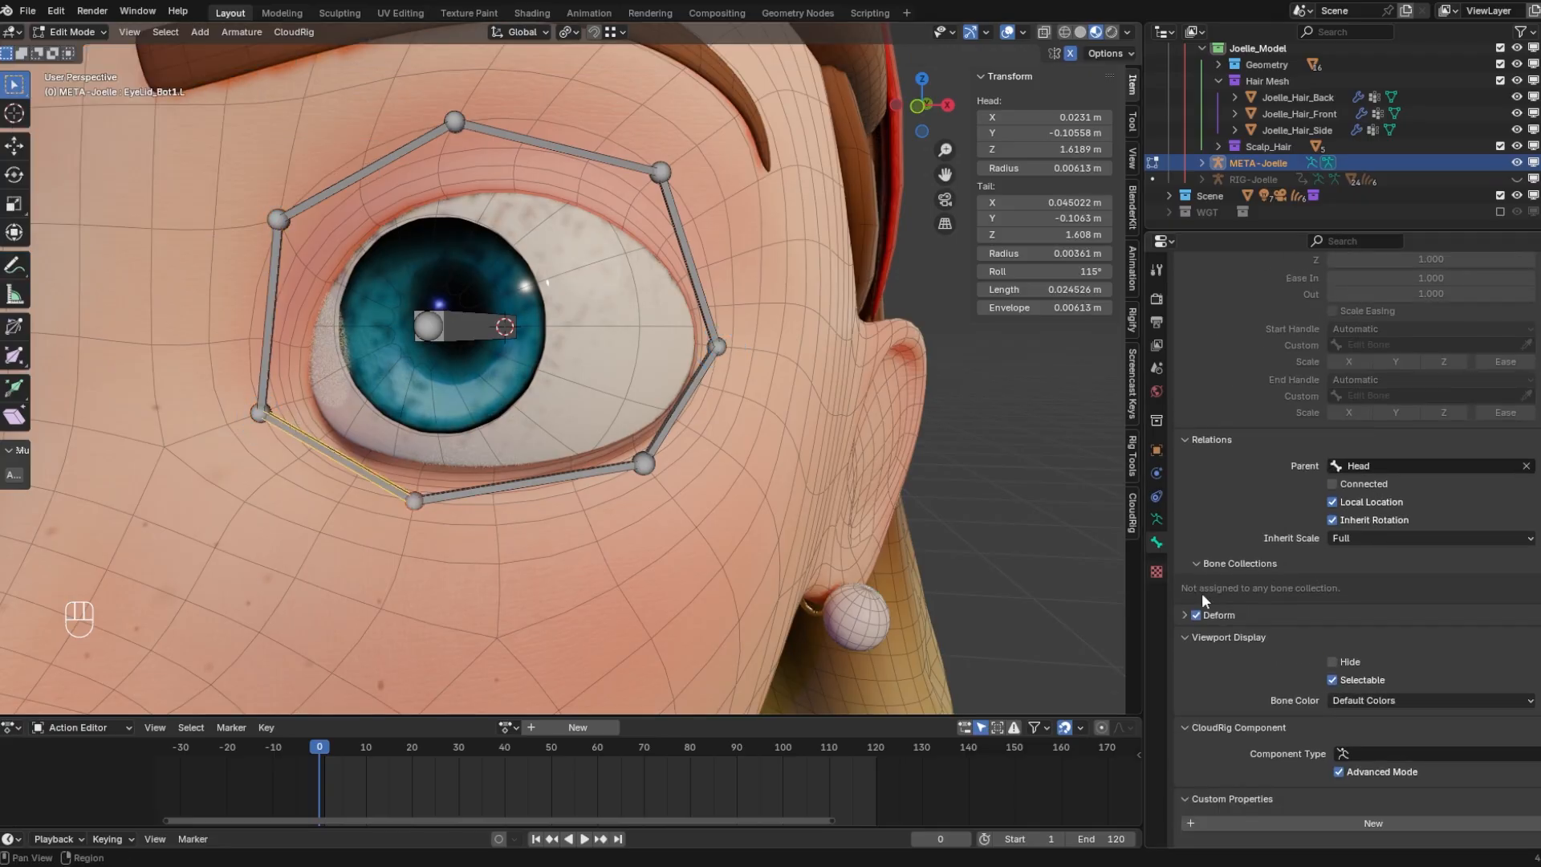
click(1390, 755)
text(f)
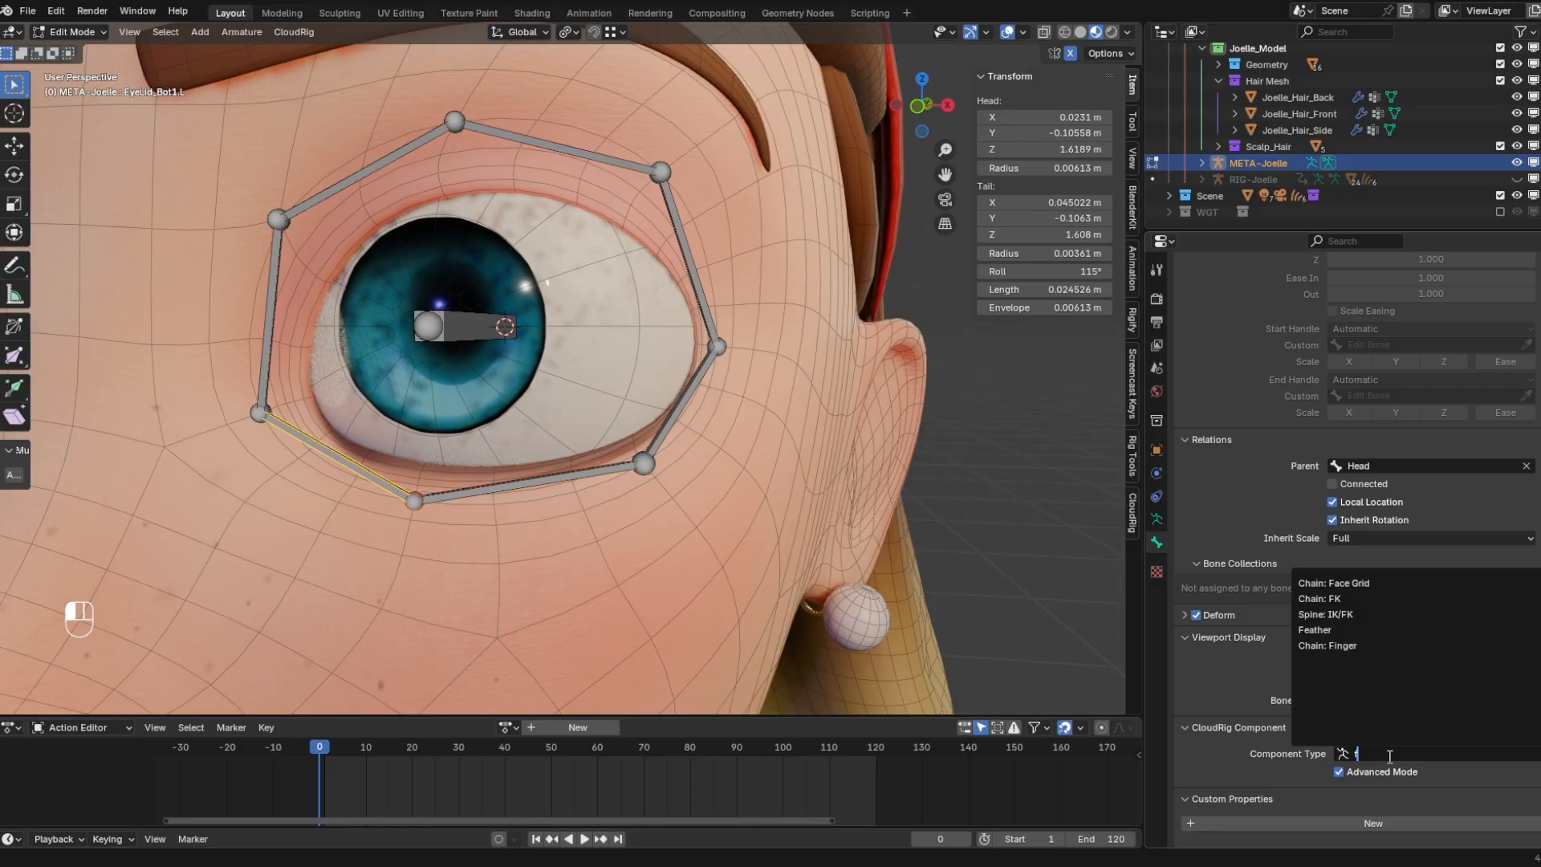
click(1346, 584)
Add a new bone at the left eye's center, reduce its B-Bone thickness, and scale it to about 0.258 m long
scroll(1346, 584, down, 7)
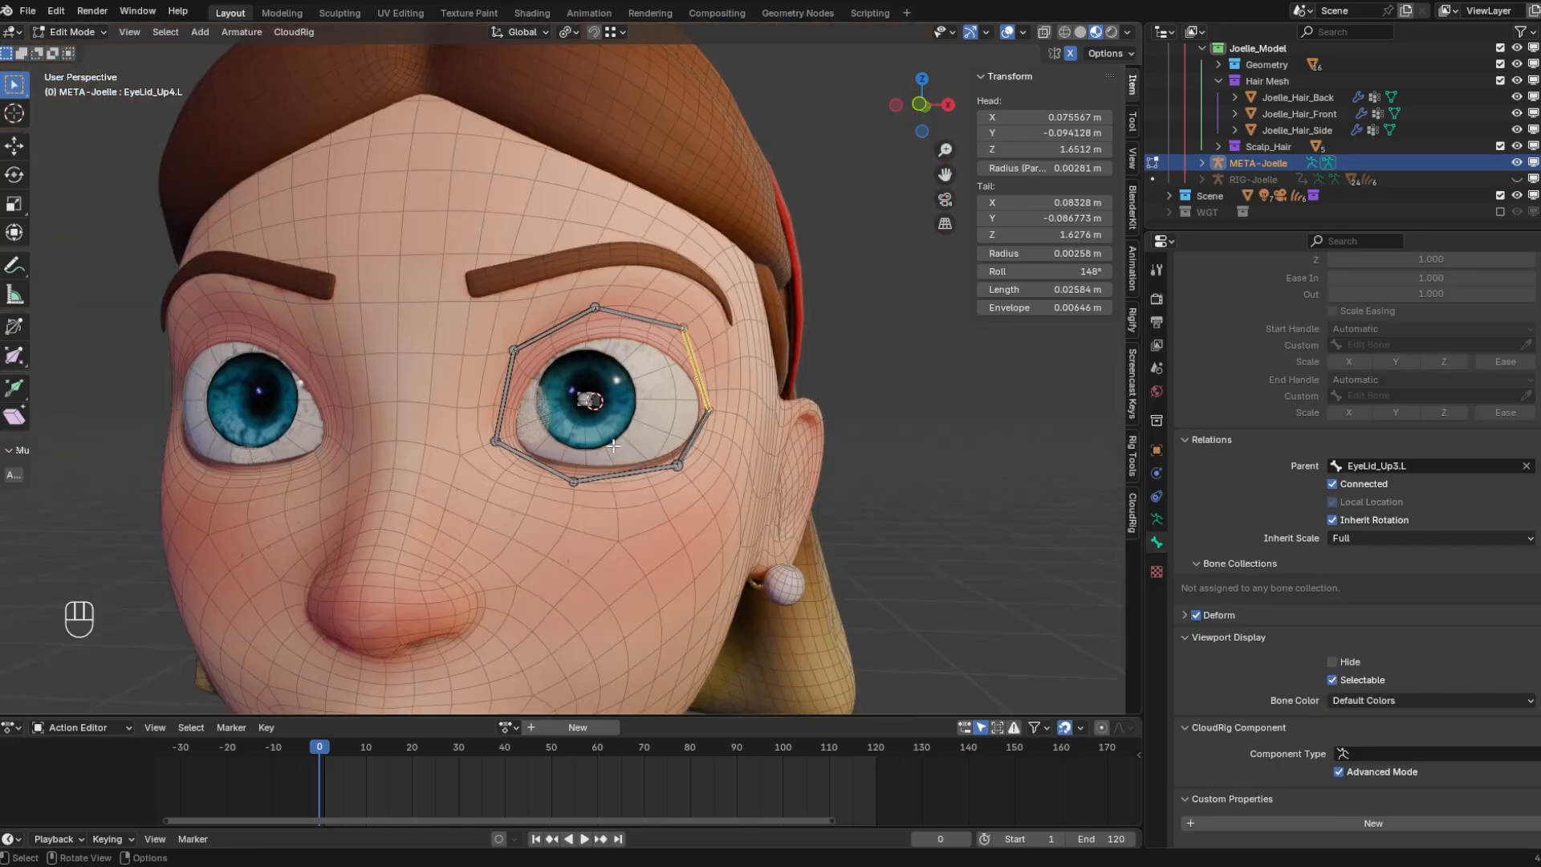
scroll(589, 402, up, 6)
middle_drag(646, 502, 630, 385)
shift+middle_drag(630, 385, 616, 261)
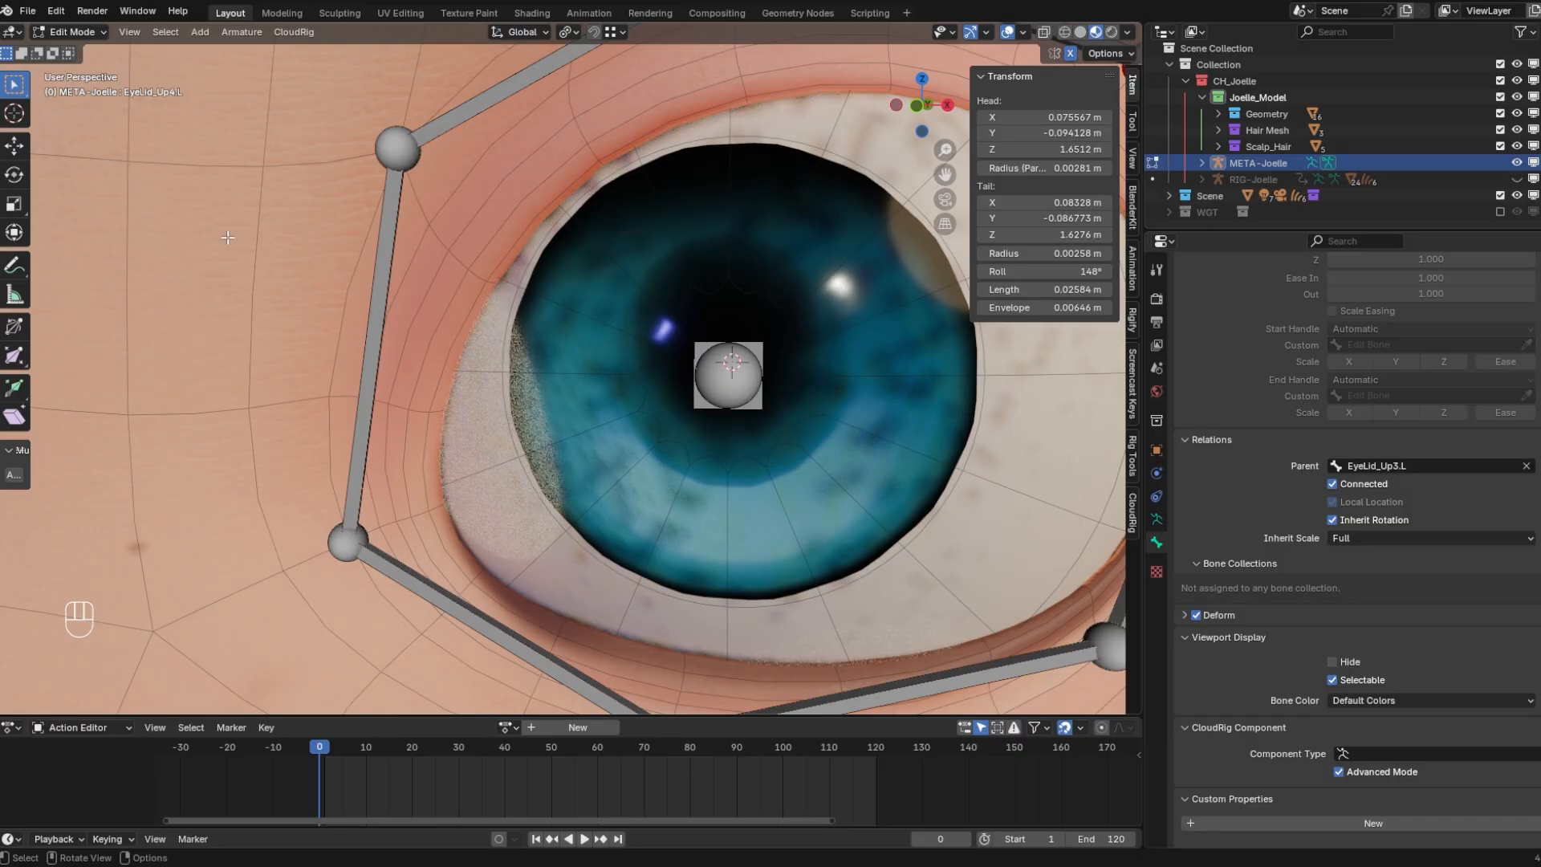
key(shift+a)
scroll(747, 265, down, 6)
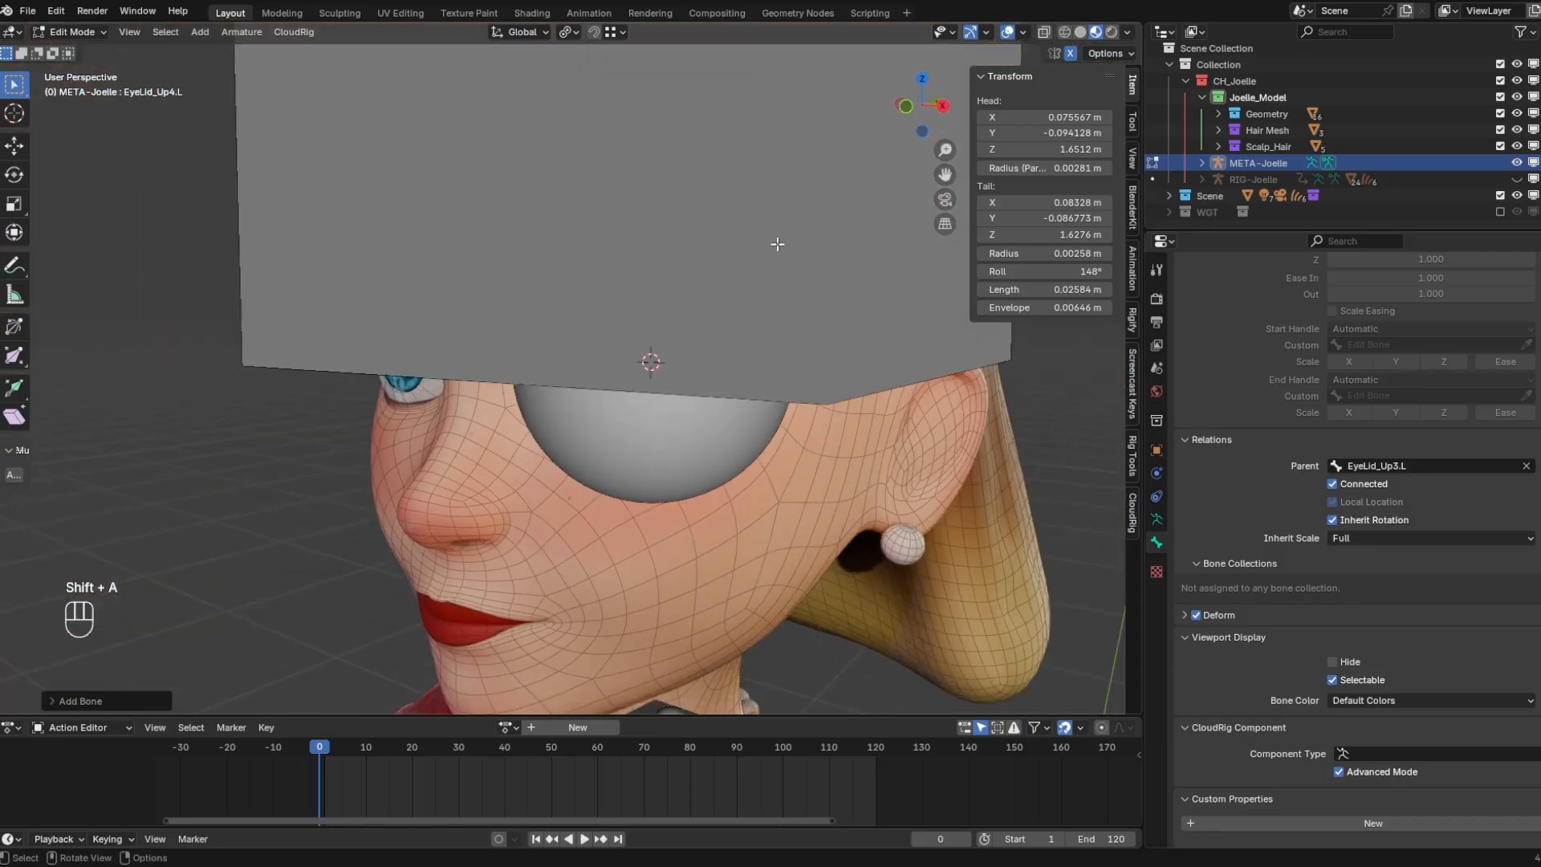
key(ctrl+alt+shift+s)
key(s)
click(660, 358)
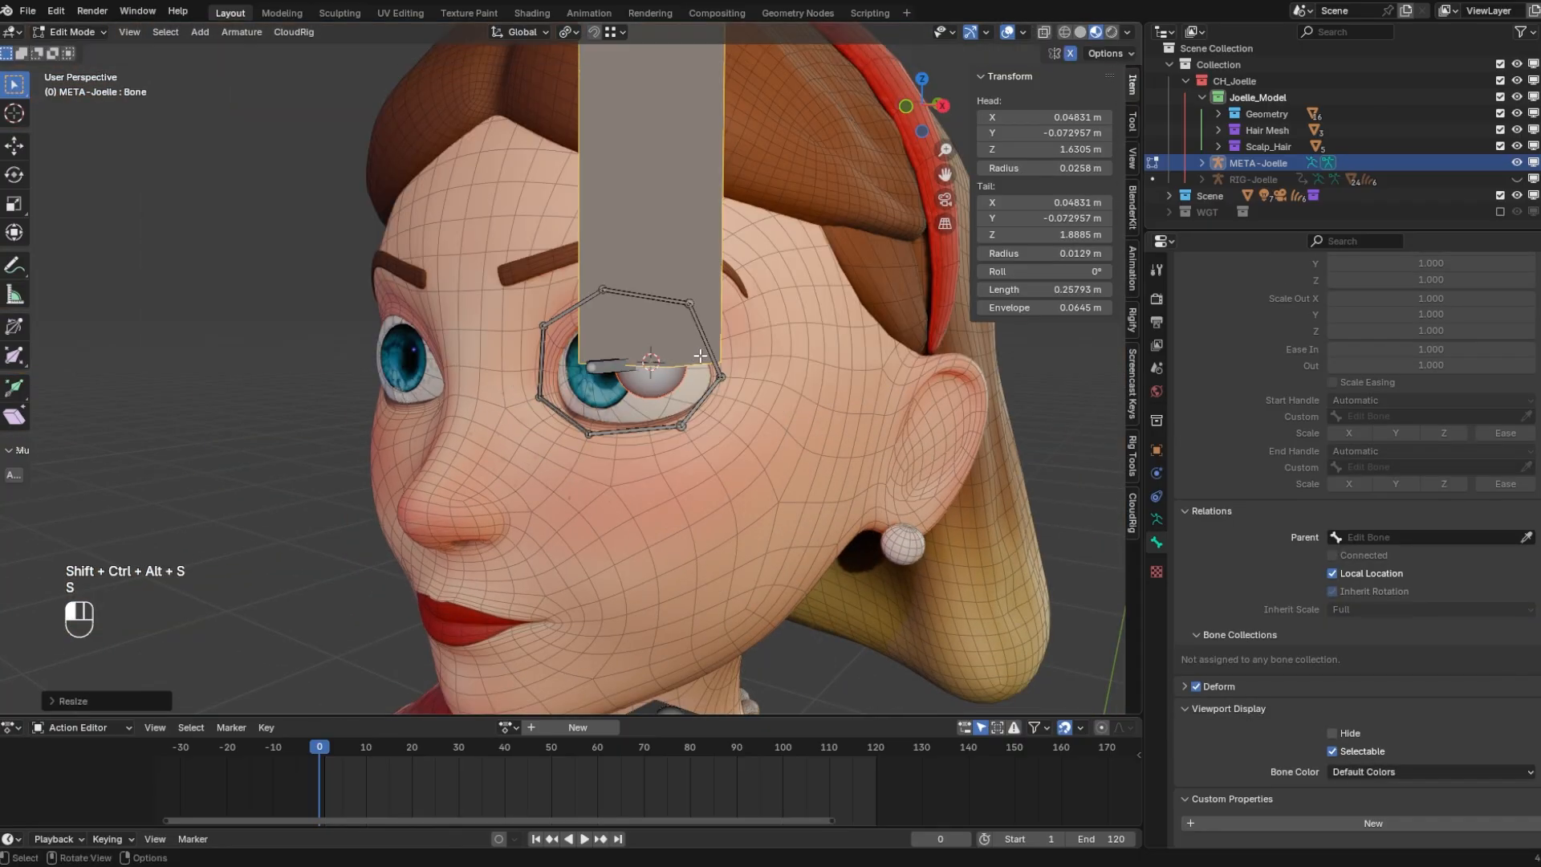
Thin the new bone, move it to the left eye's inner corner, and scale it to about 0.0036 m long
key(ctrl+alt+shift+s)
click(660, 358)
key(g)
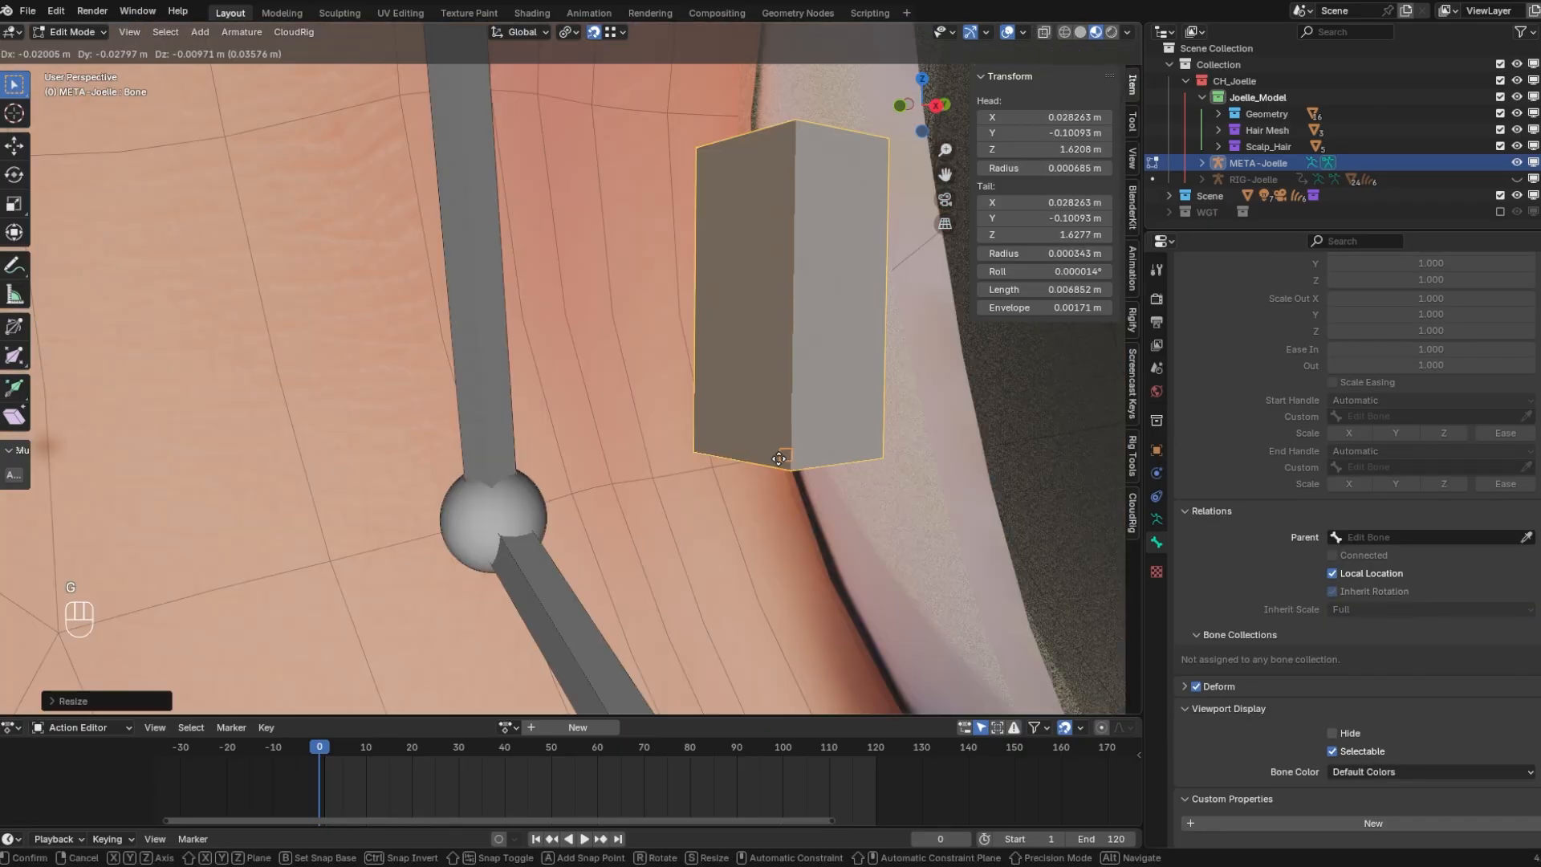
right_click(780, 450)
mouse_move(780, 449)
middle_down()
mouse_move(773, 436)
mouse_move(780, 454)
middle_up()
key(g)
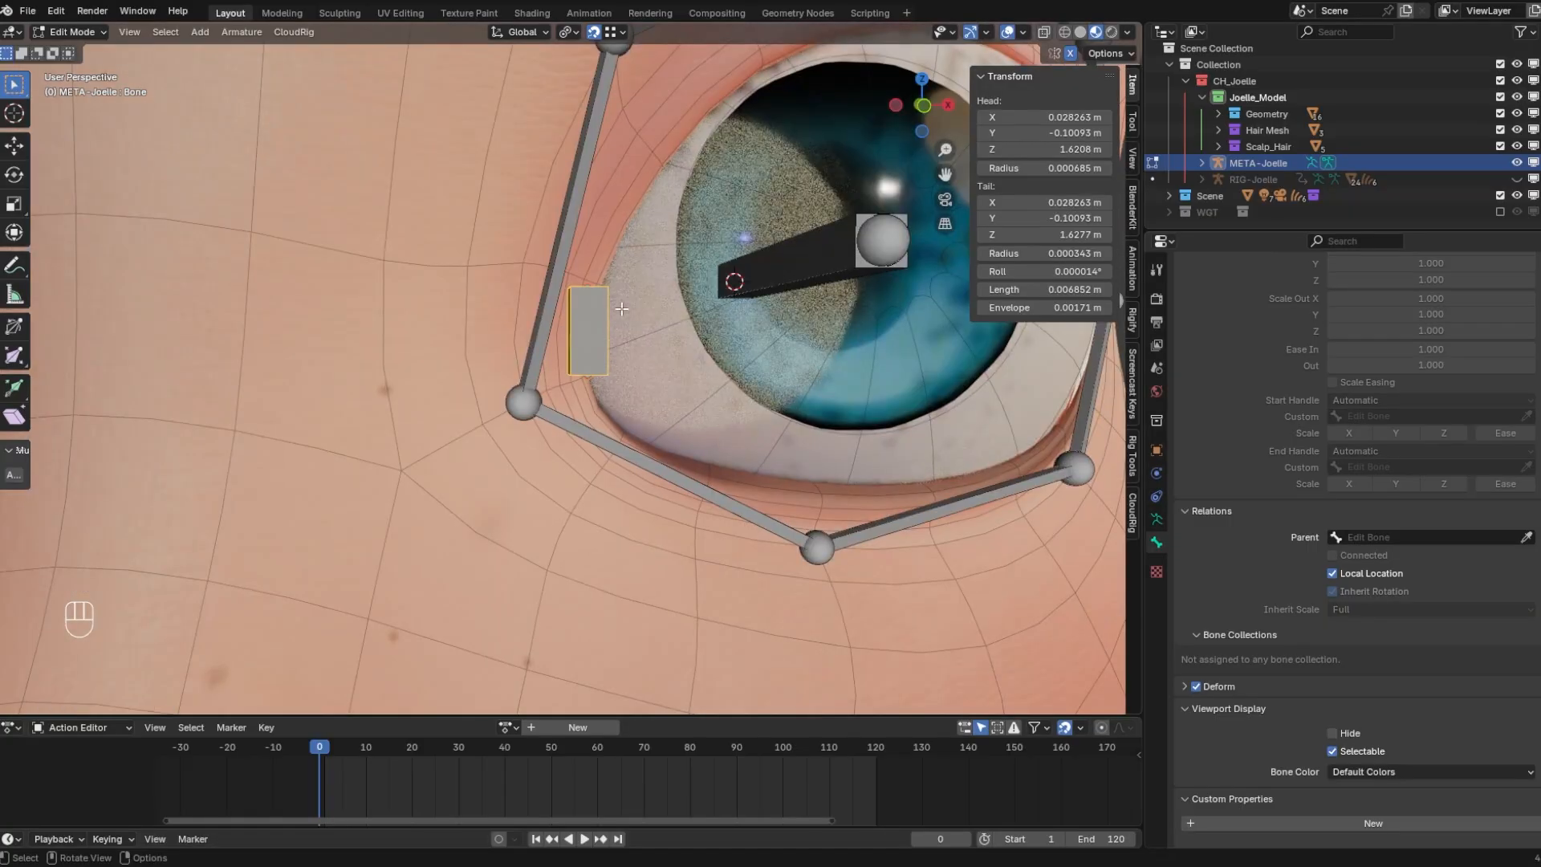
key(s)
click(637, 320)
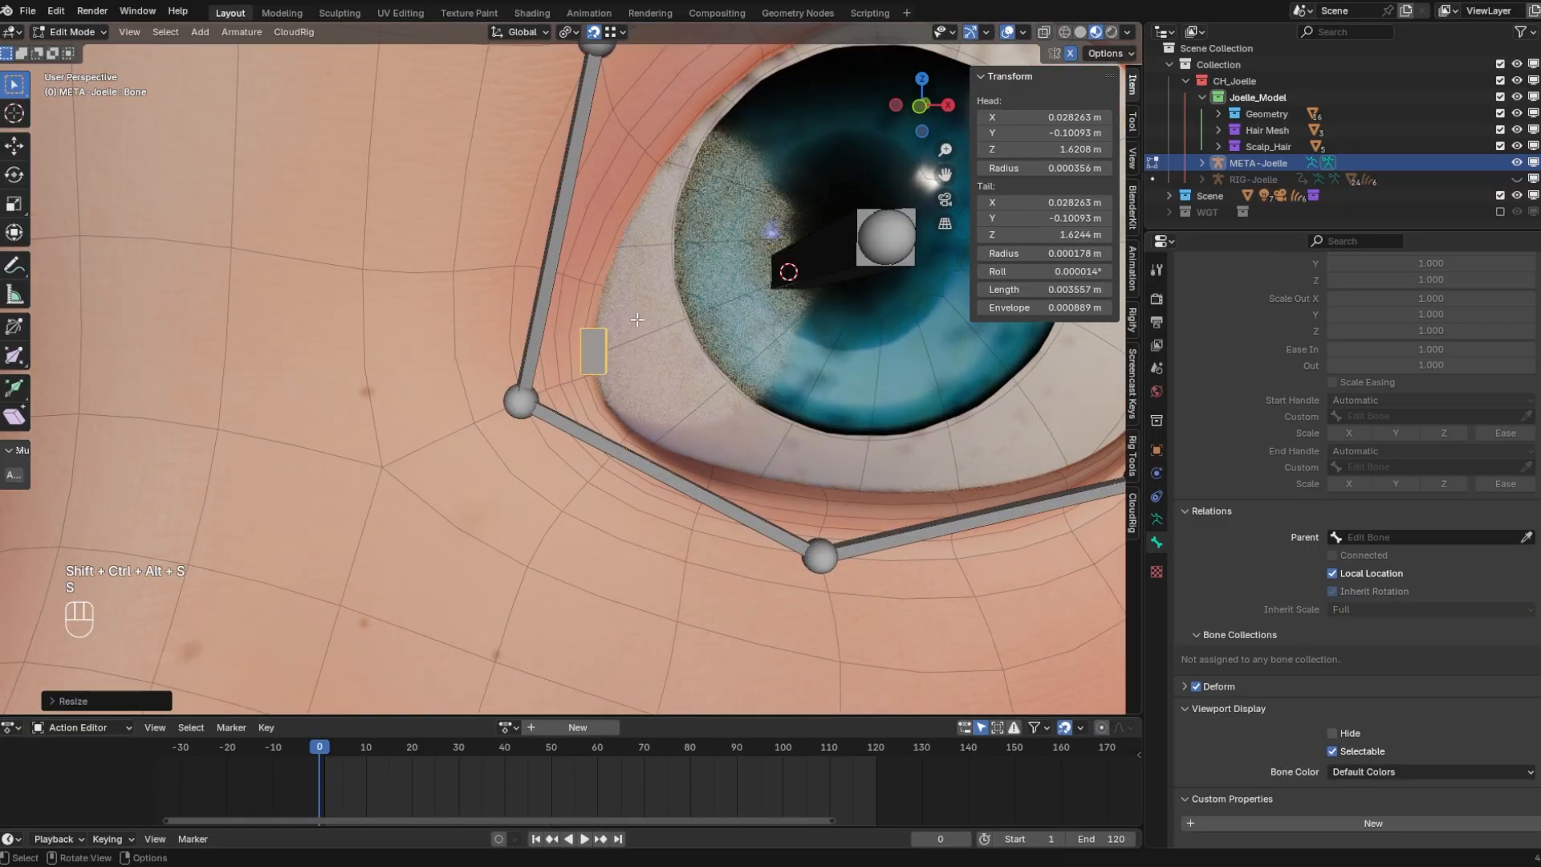
Circle seven points along the left eye's upper and lower eyelid edges with annotations
shift+middle_drag(637, 320, 563, 468)
click(14, 265)
scroll(530, 467, down, 1)
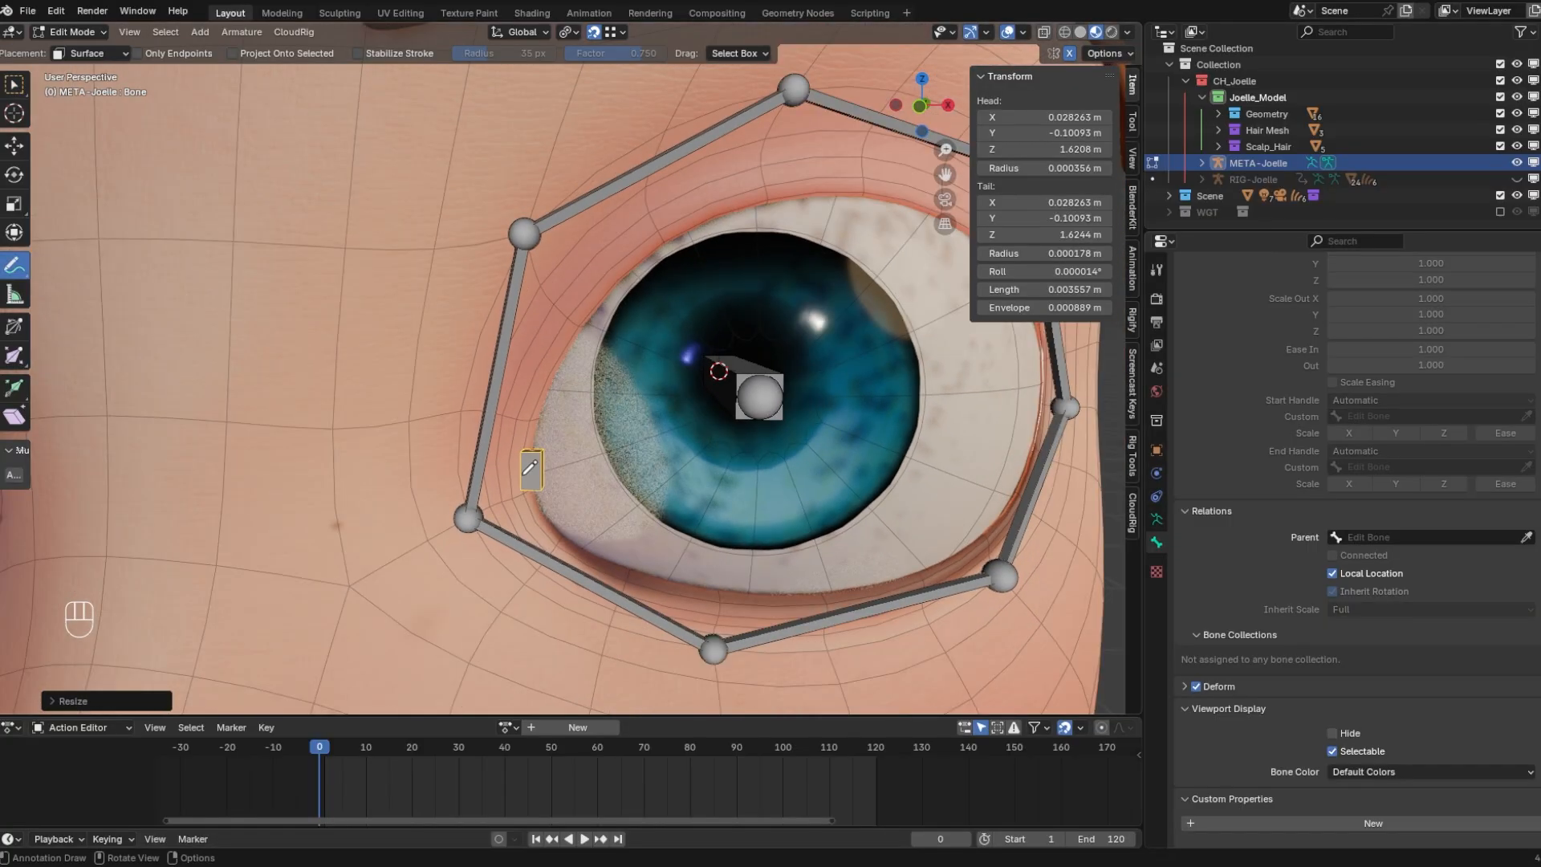
drag(532, 482, 534, 484)
drag(572, 321, 575, 322)
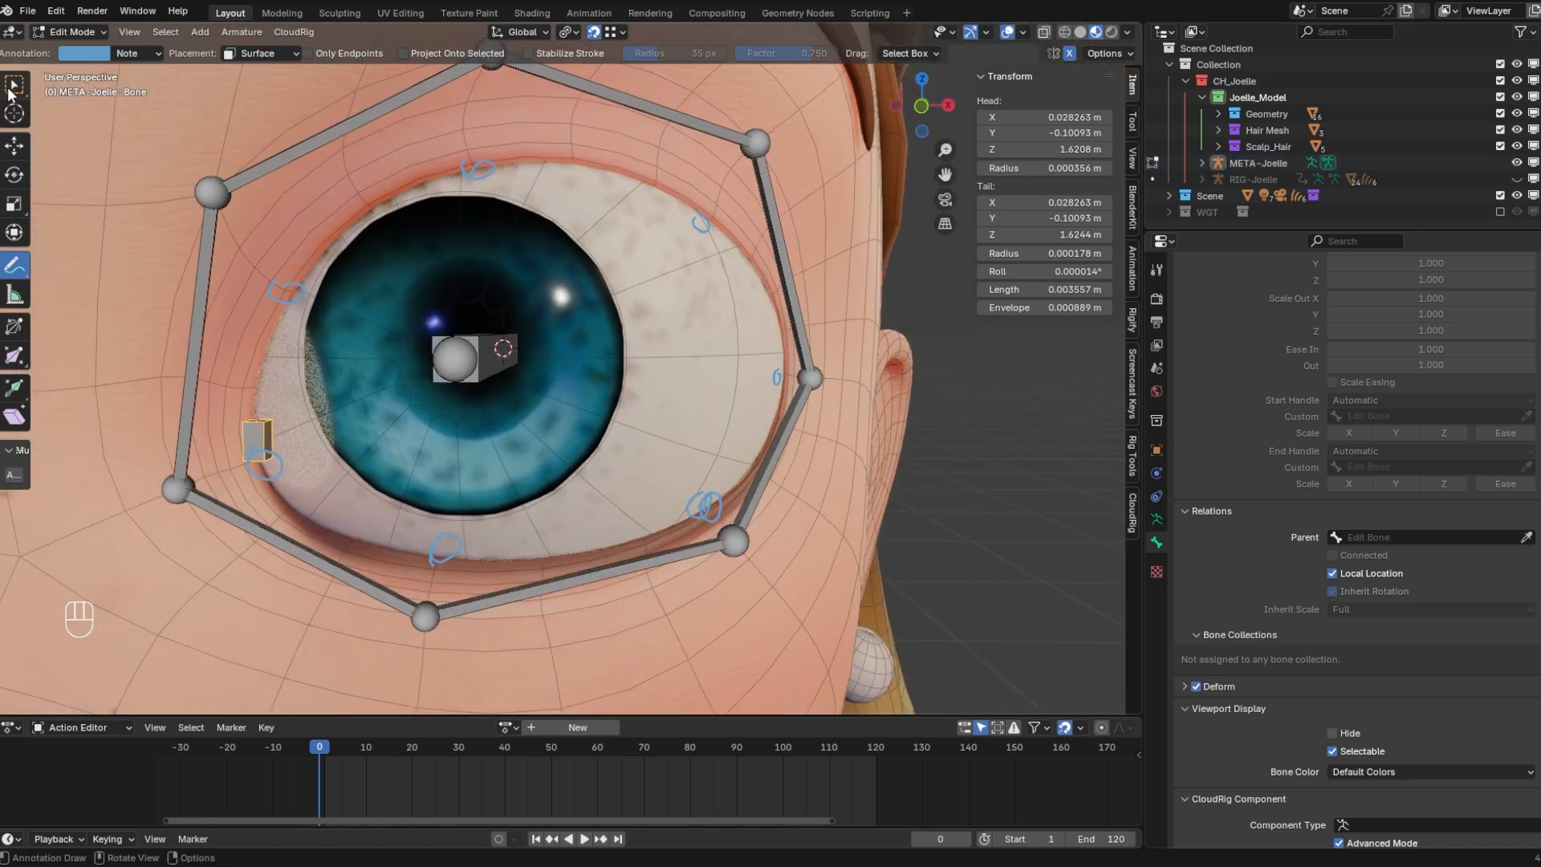
Return to the selection tool, thin the inner-corner bone's B-Bone display, and scale the bone to about 0.0032 m long
click(9, 90)
scroll(578, 454, up, 3)
mouse_move(386, 417)
shift+middle_down()
mouse_move(578, 455)
mouse_move(743, 429)
shift+middle_up()
key(ctrl+alt+shift+s)
key(s)
click(723, 482)
Set the inner-corner bone's CloudRig component type to Bone Copy and turn off its Deform option
scroll(1331, 538, down, 2)
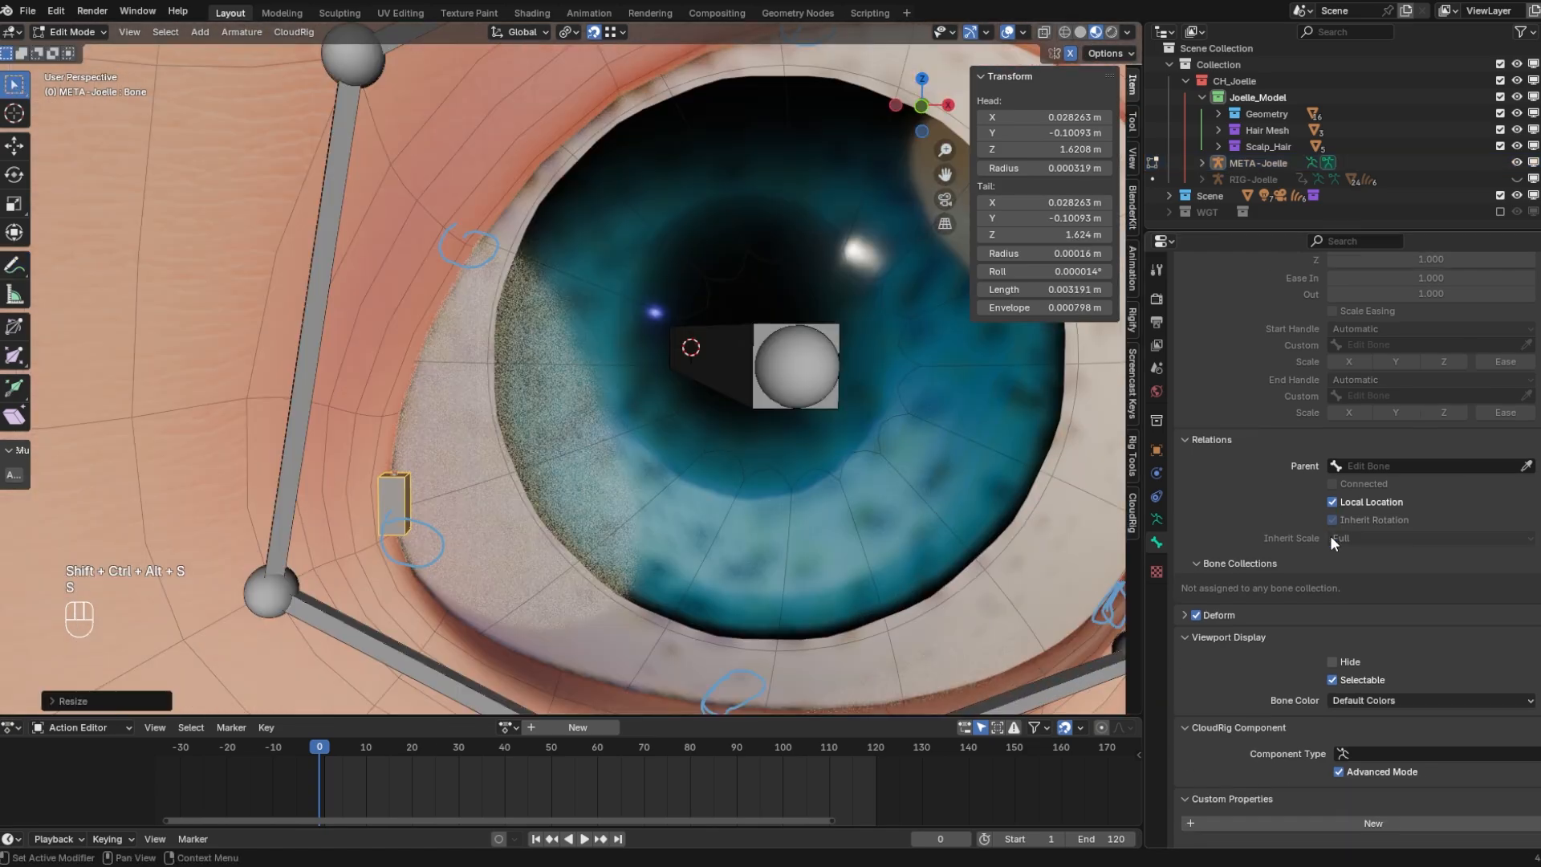
mouse_move(610, 433)
middle_down()
mouse_move(578, 586)
mouse_move(610, 441)
middle_up()
scroll(610, 441, down, 3)
click(1399, 753)
key(Escape)
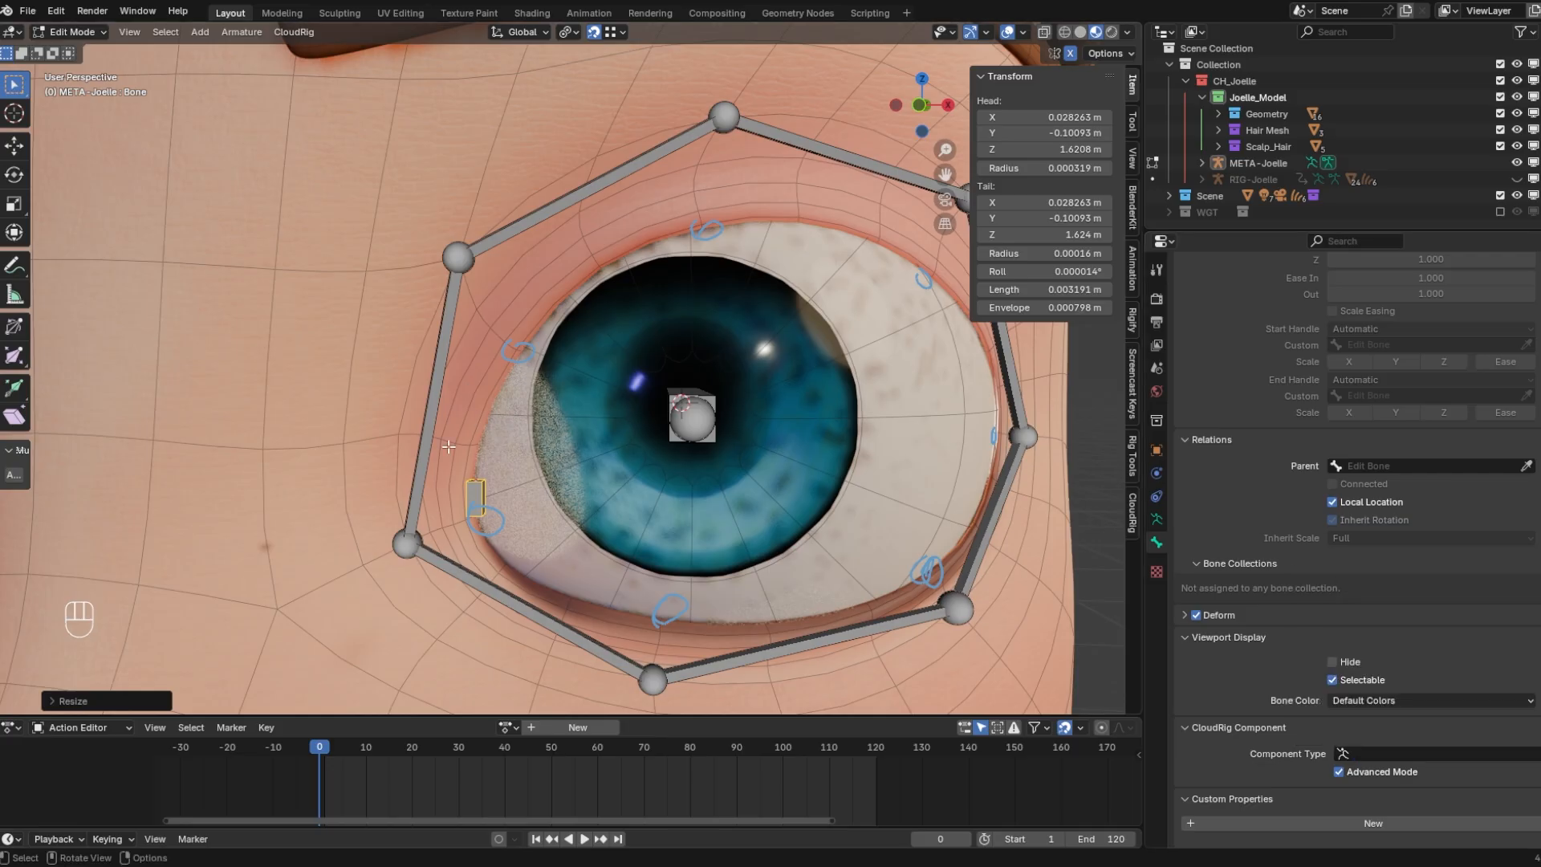
mouse_move(618, 265)
middle_down()
mouse_move(698, 238)
mouse_move(622, 293)
middle_up()
key(g)
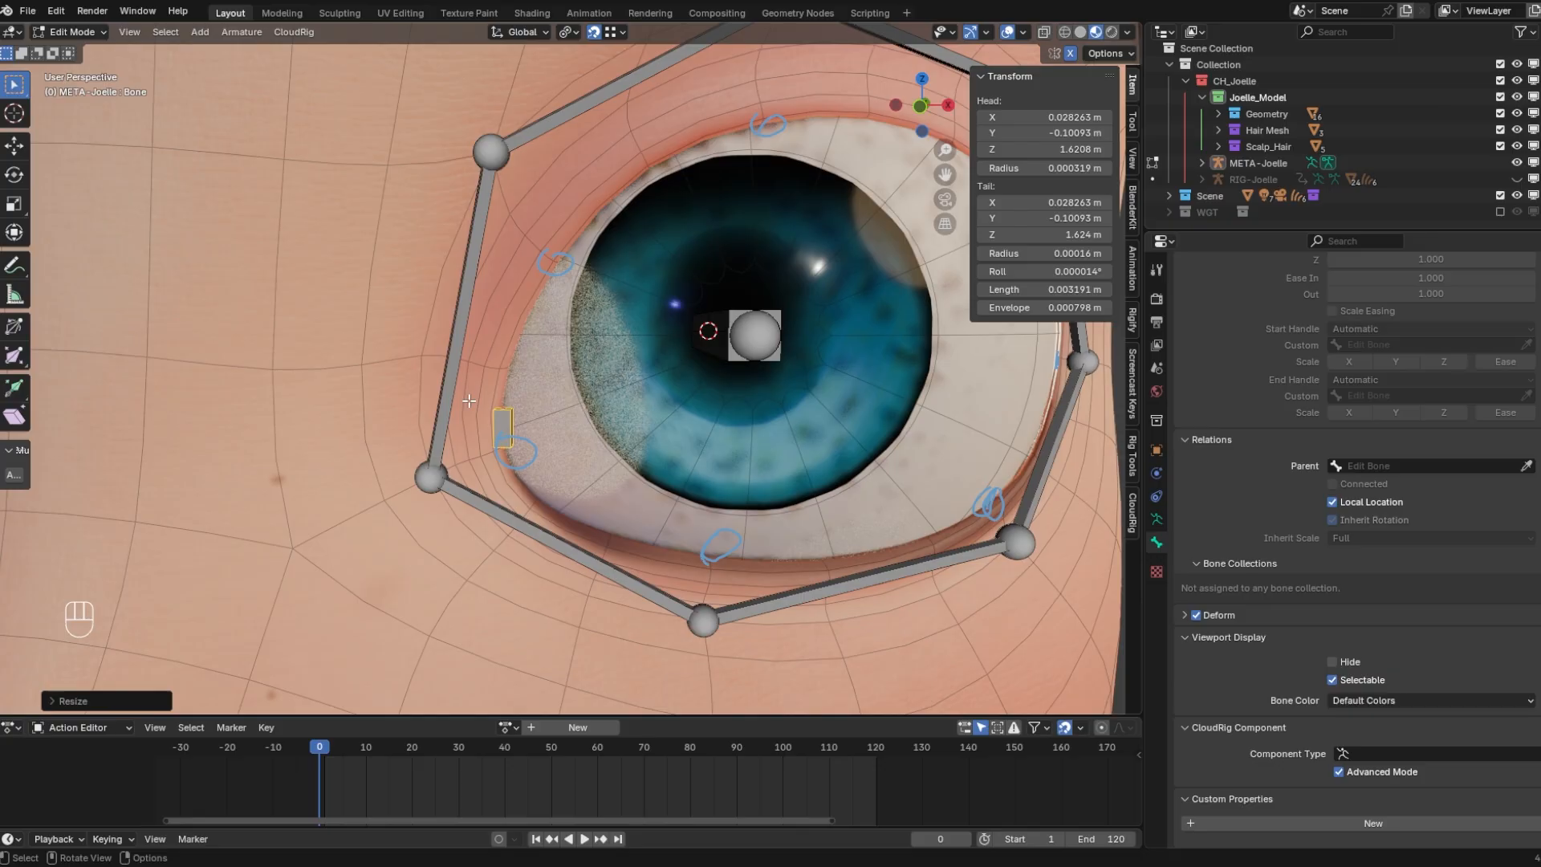
middle_drag(469, 400, 837, 429)
scroll(1312, 724, down, 4)
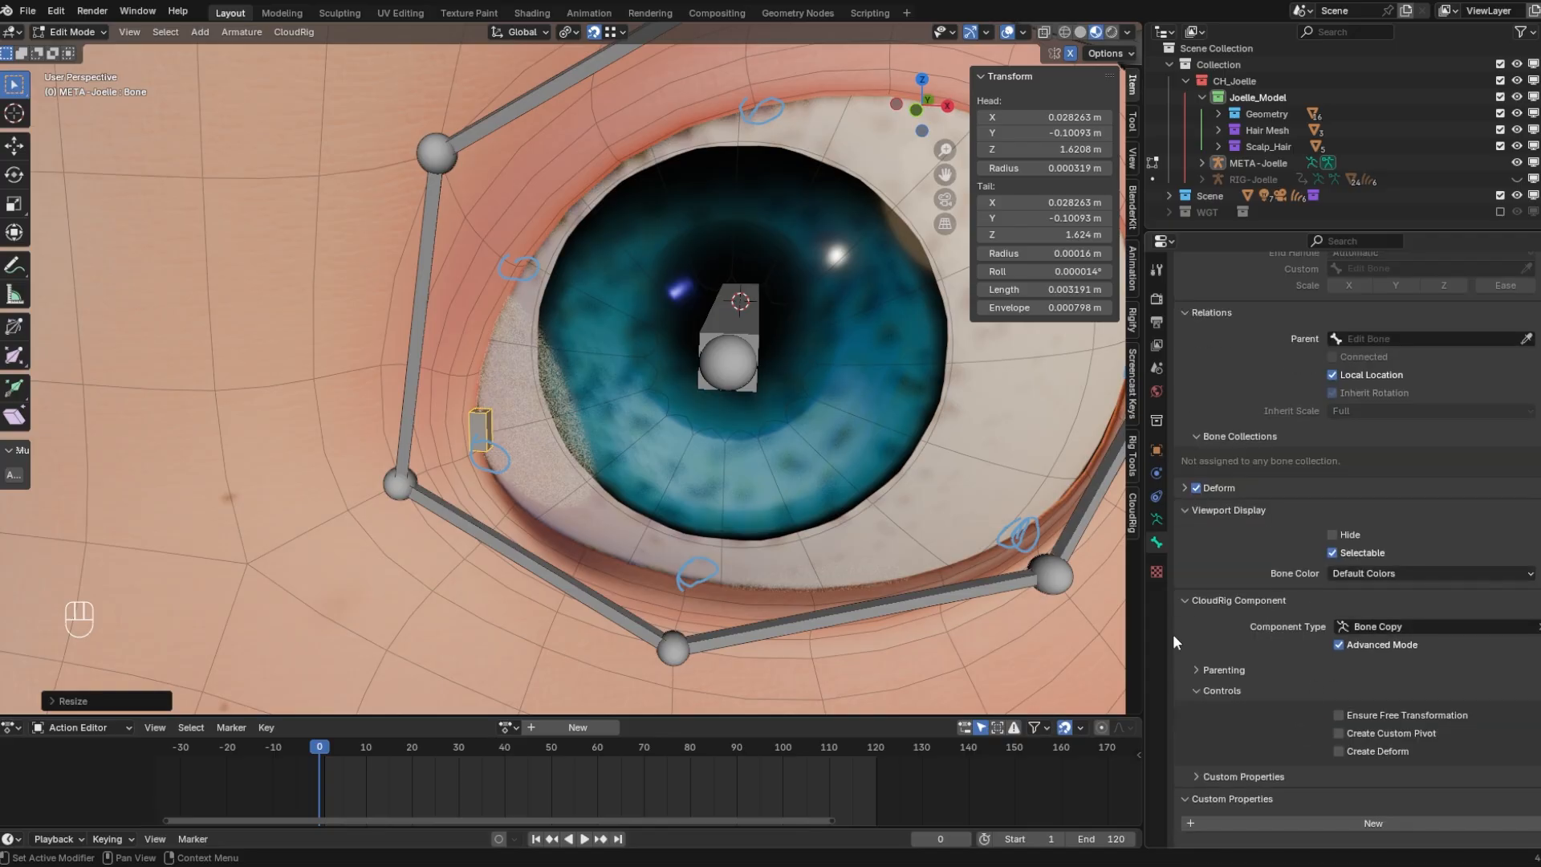
click(1197, 487)
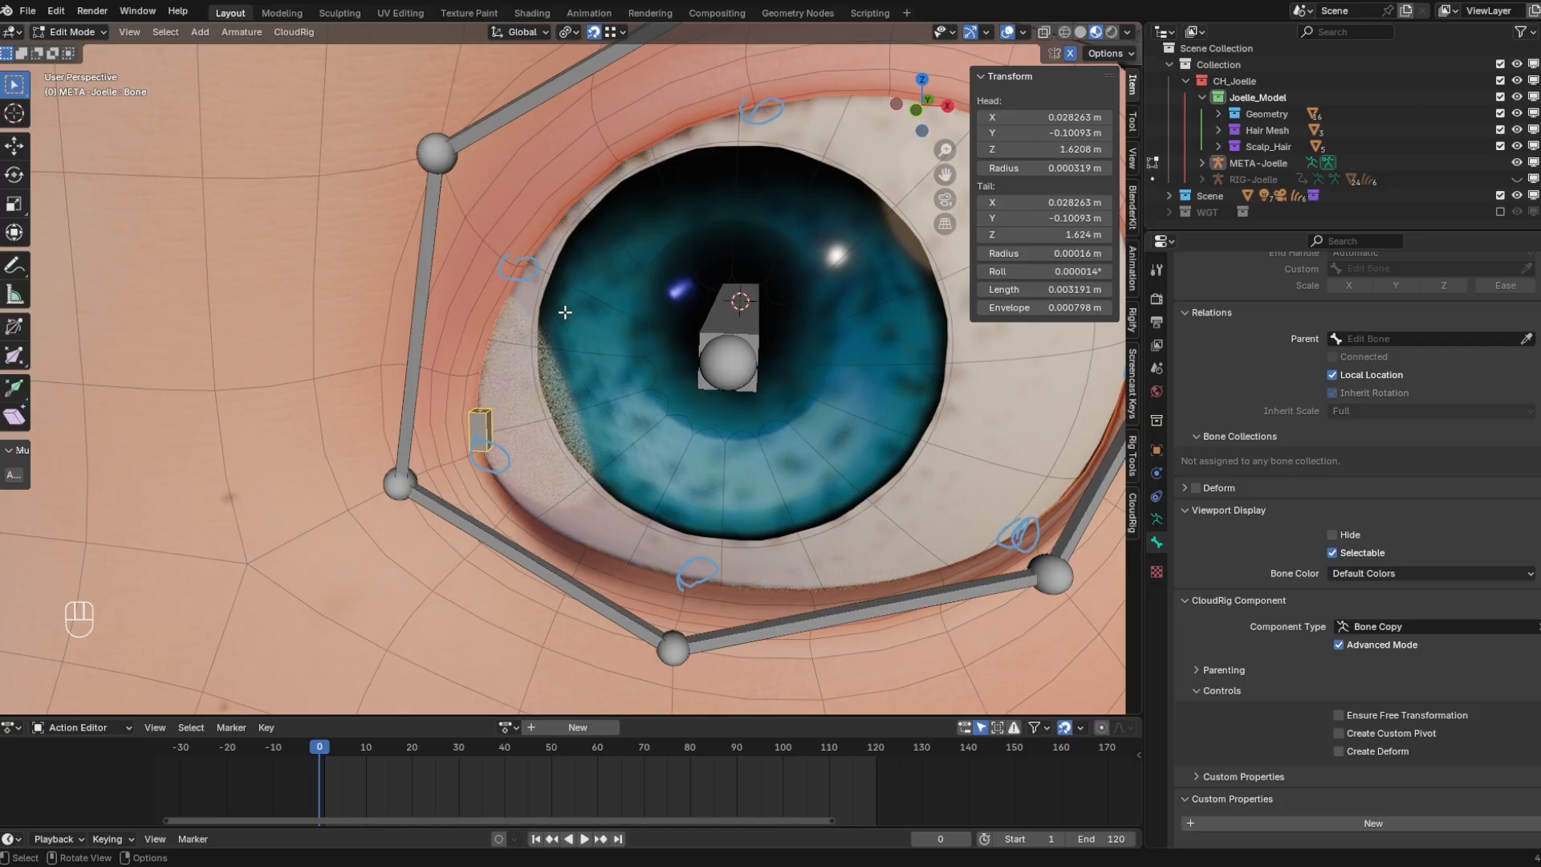
Rename the inner-corner bone as Eyelid1.L
key(F2)
text(Eylid1.L)
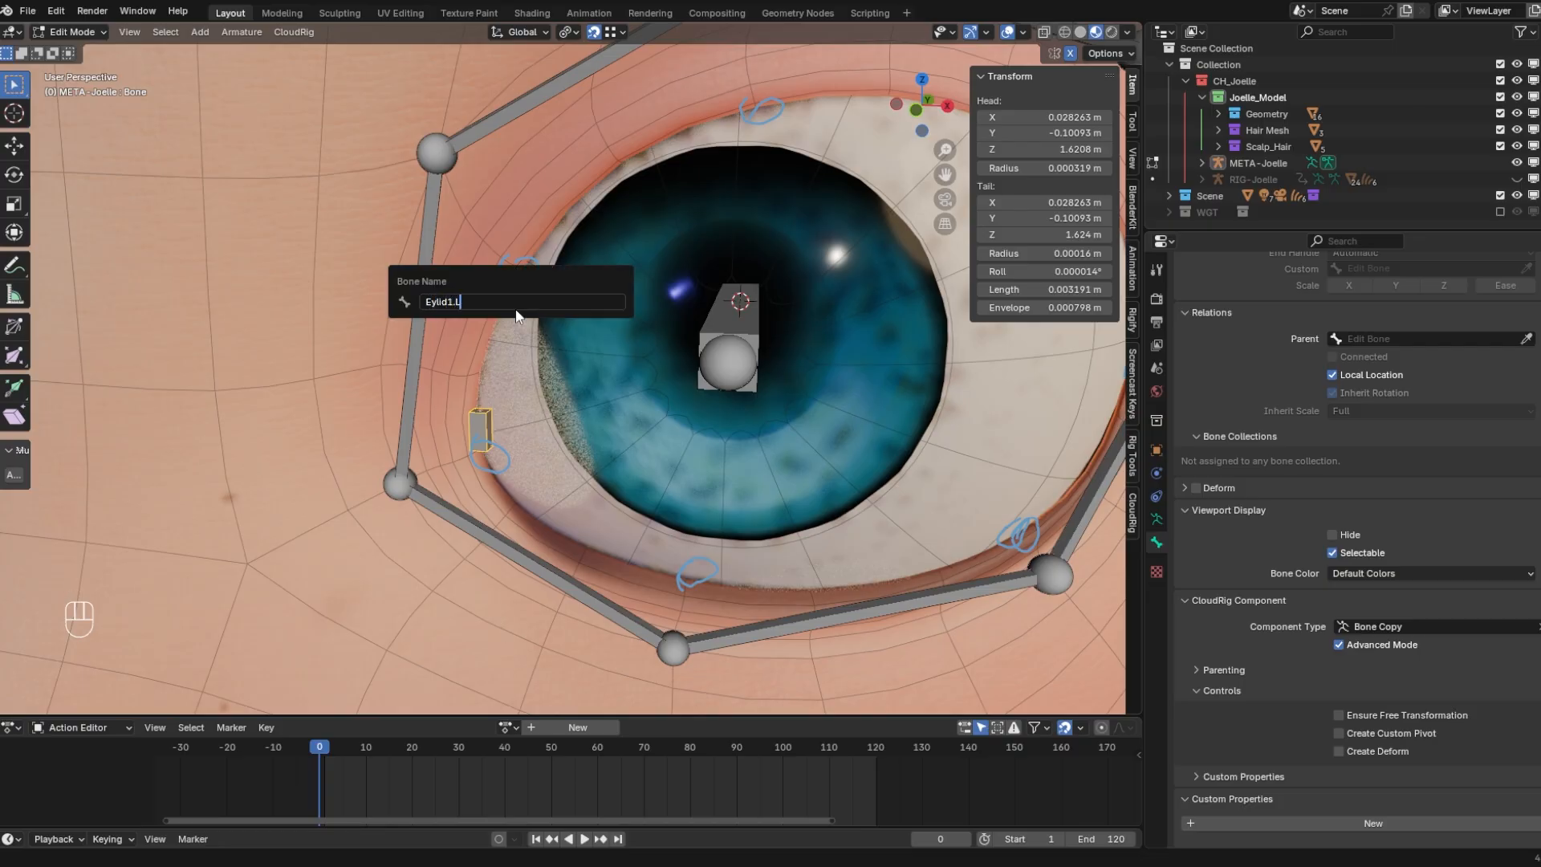
key(Return)
key(F2)
Duplicate Eyelid1.L and move the copy onto the next annotated point up the inner eyelid edge
shift+middle_drag(554, 309, 671, 299)
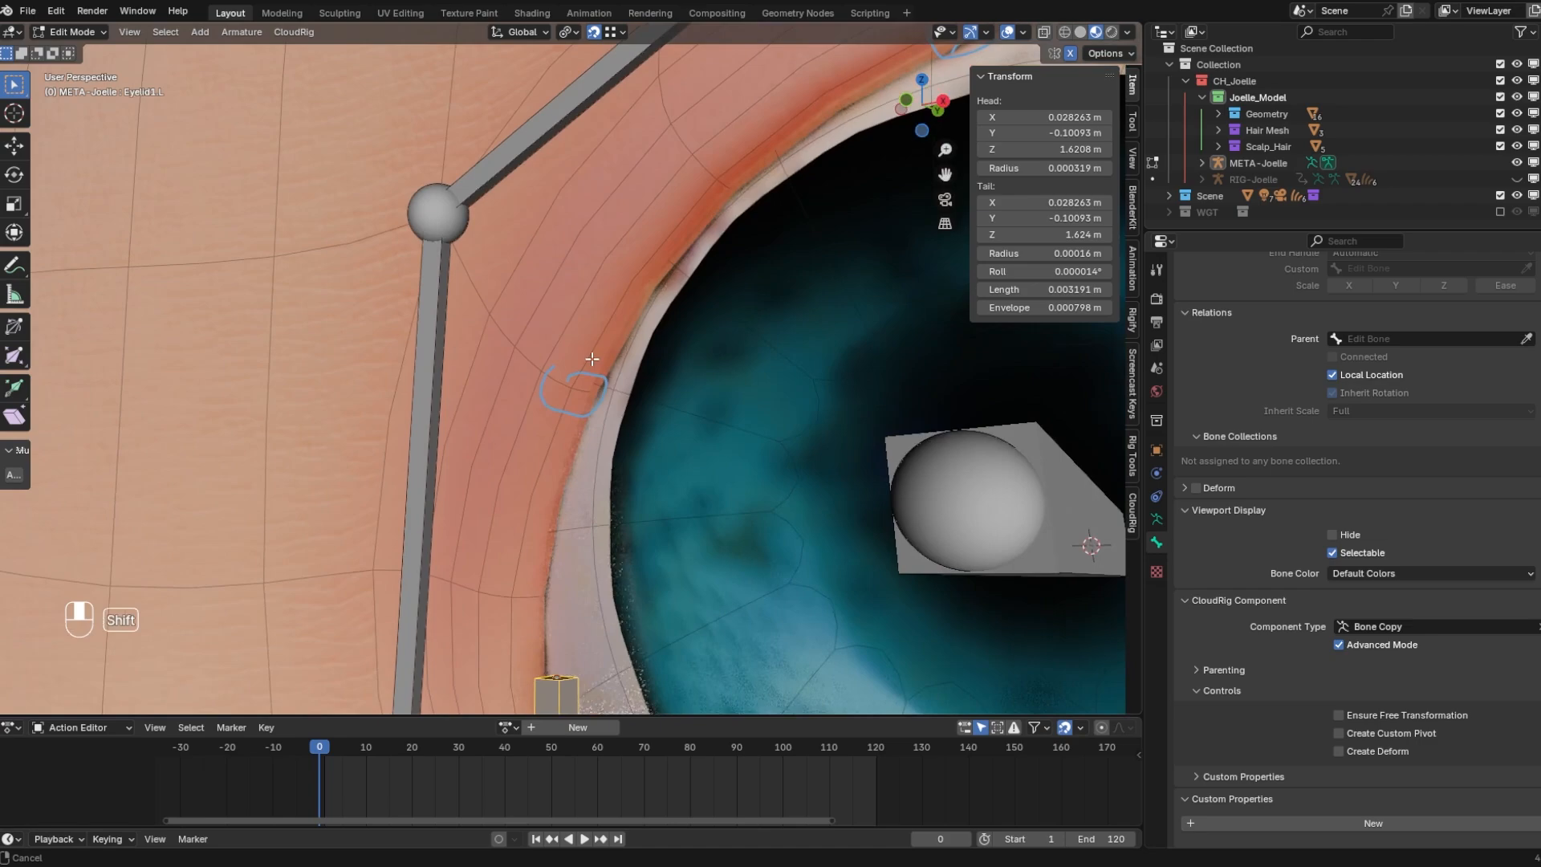
scroll(591, 361, up, 1)
key(shift+d)
click(598, 399)
key(g)
click(559, 406)
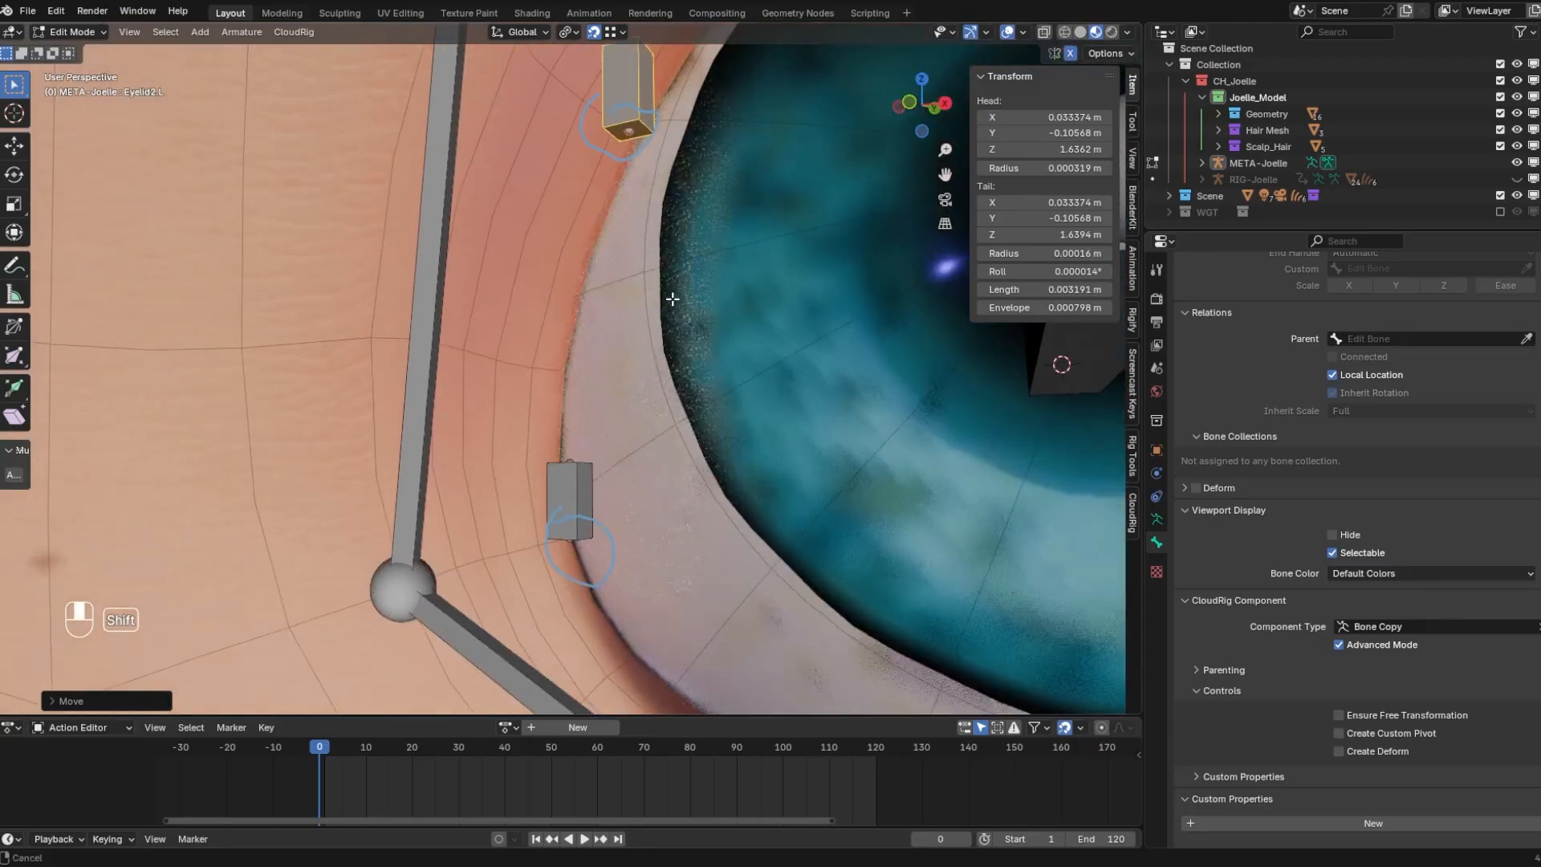
Examine the two small eyelid bones against the annotated points near the eye's inner corner
scroll(671, 299, up, 1)
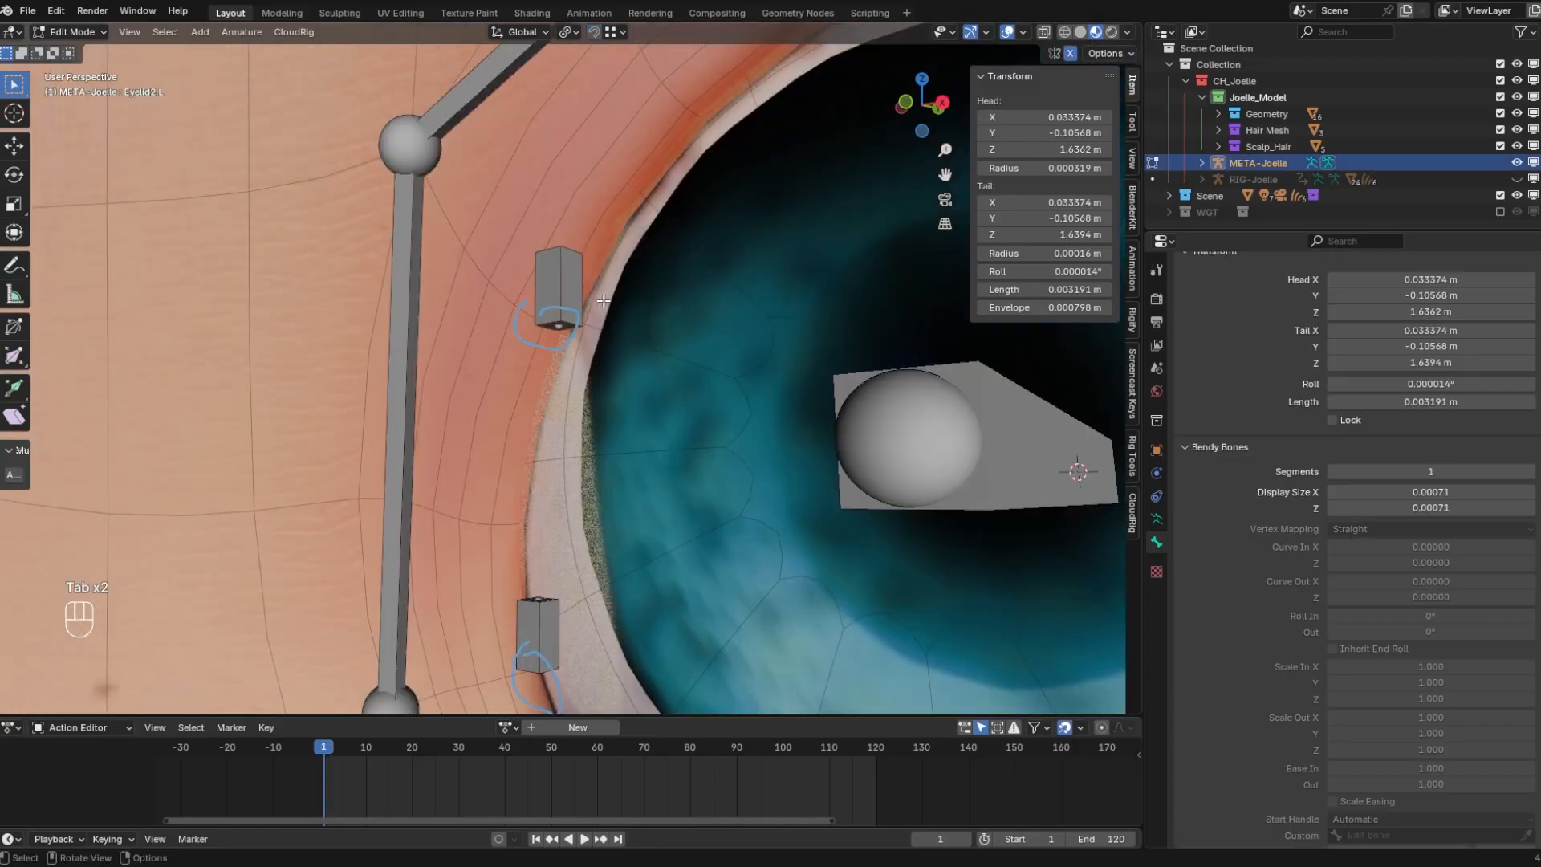
click(569, 301)
scroll(569, 302, up, 5)
shift+middle_drag(567, 295, 569, 339)
mouse_move(569, 339)
middle_down()
mouse_move(612, 329)
mouse_move(575, 317)
middle_up()
scroll(593, 164, down, 3)
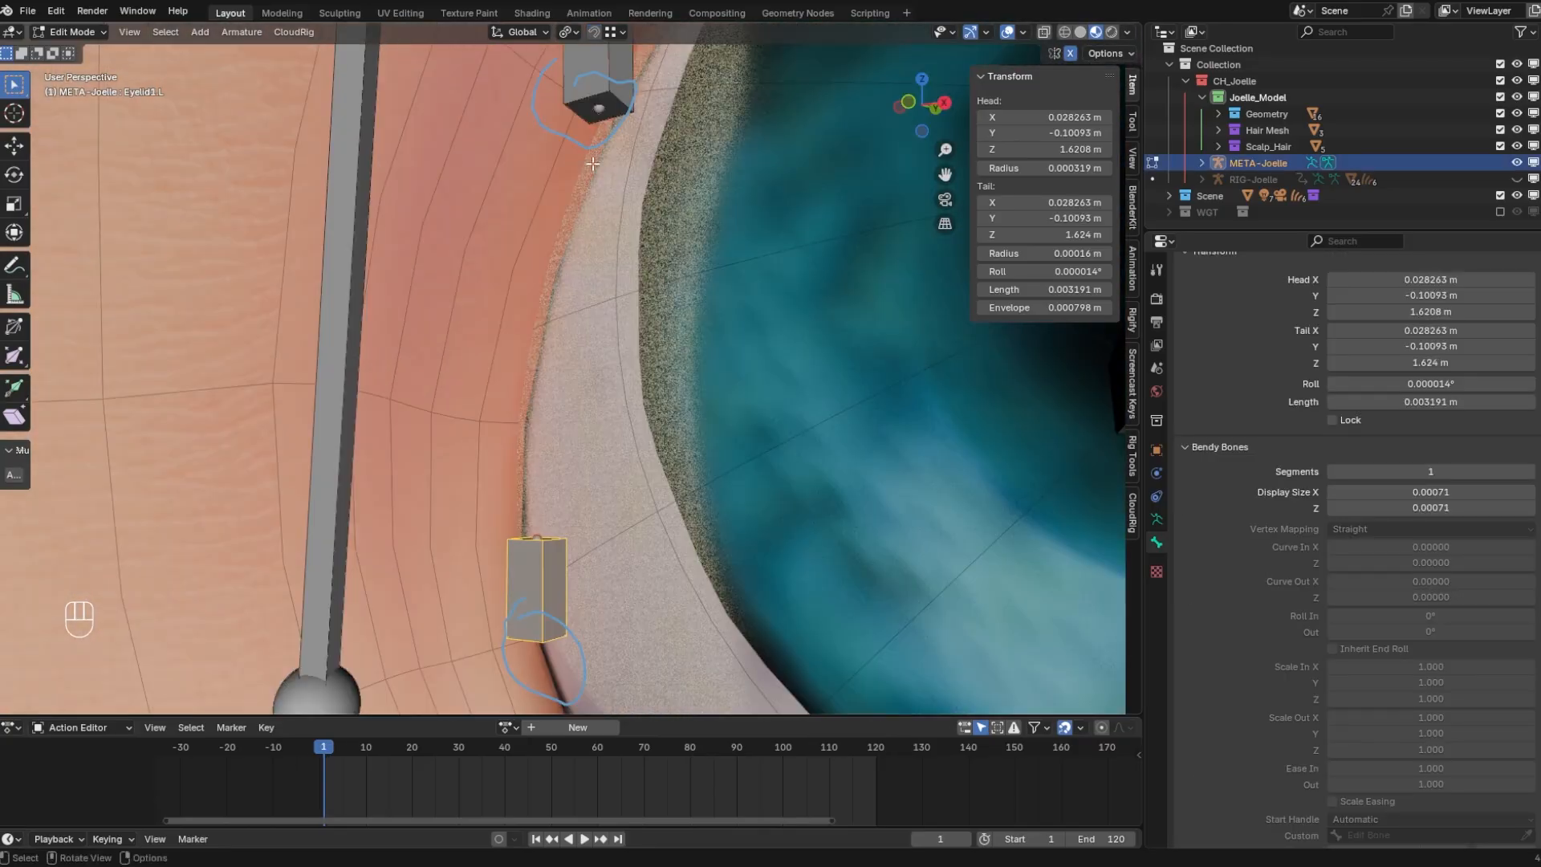
scroll(679, 203, down, 4)
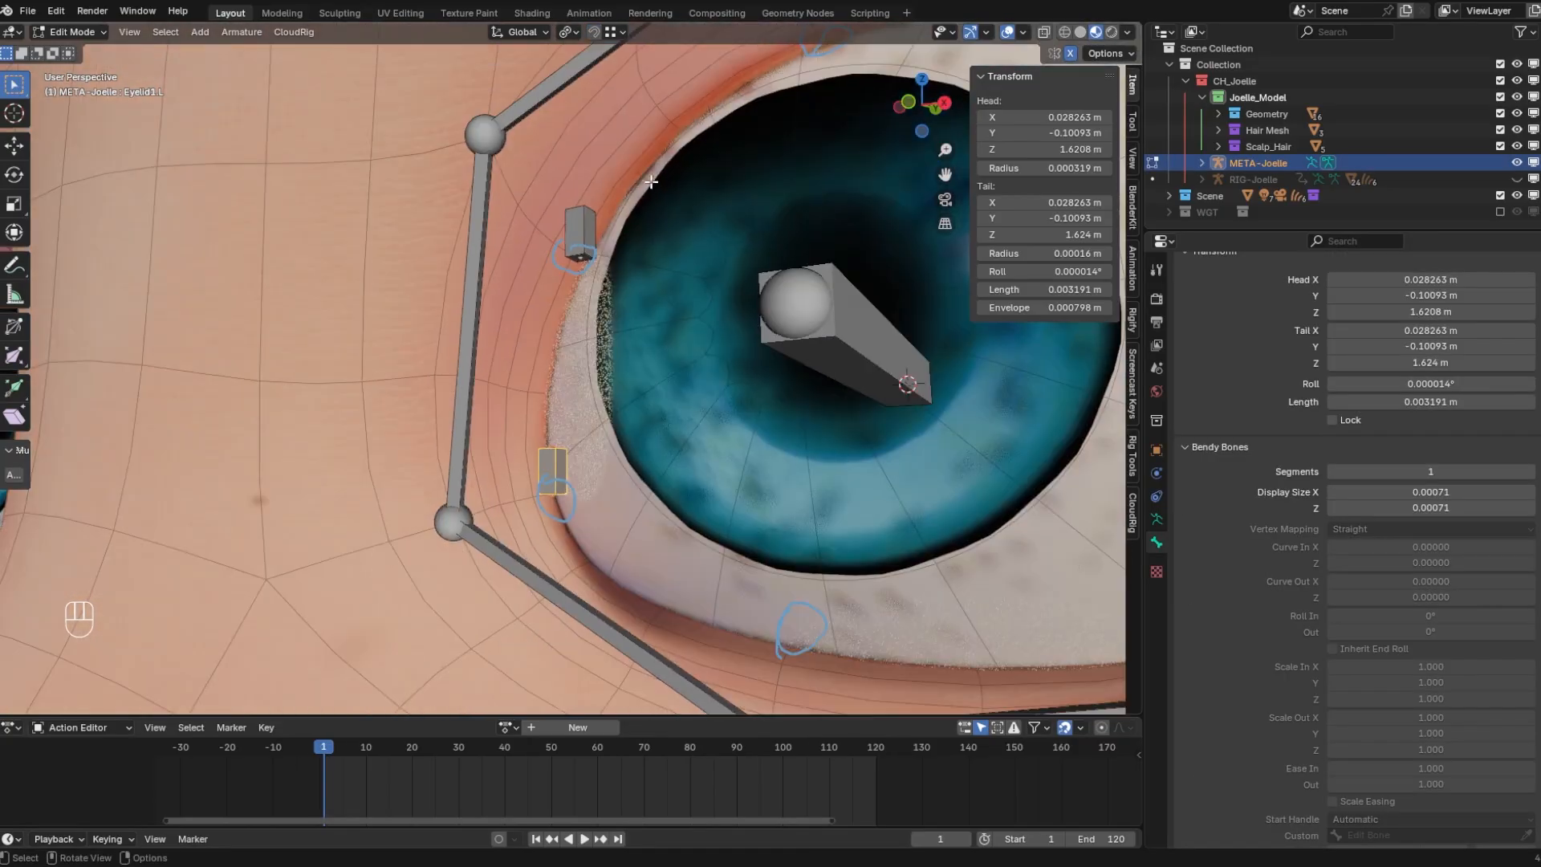
scroll(636, 337, down, 3)
middle_drag(518, 453, 551, 447)
middle_drag(559, 373, 546, 446)
scroll(545, 365, up, 8)
Reposition an eyelid bone on the mesh at its annotated point along the eyelid edge
click(540, 391)
middle_drag(514, 373, 444, 410)
key(g)
click(536, 389)
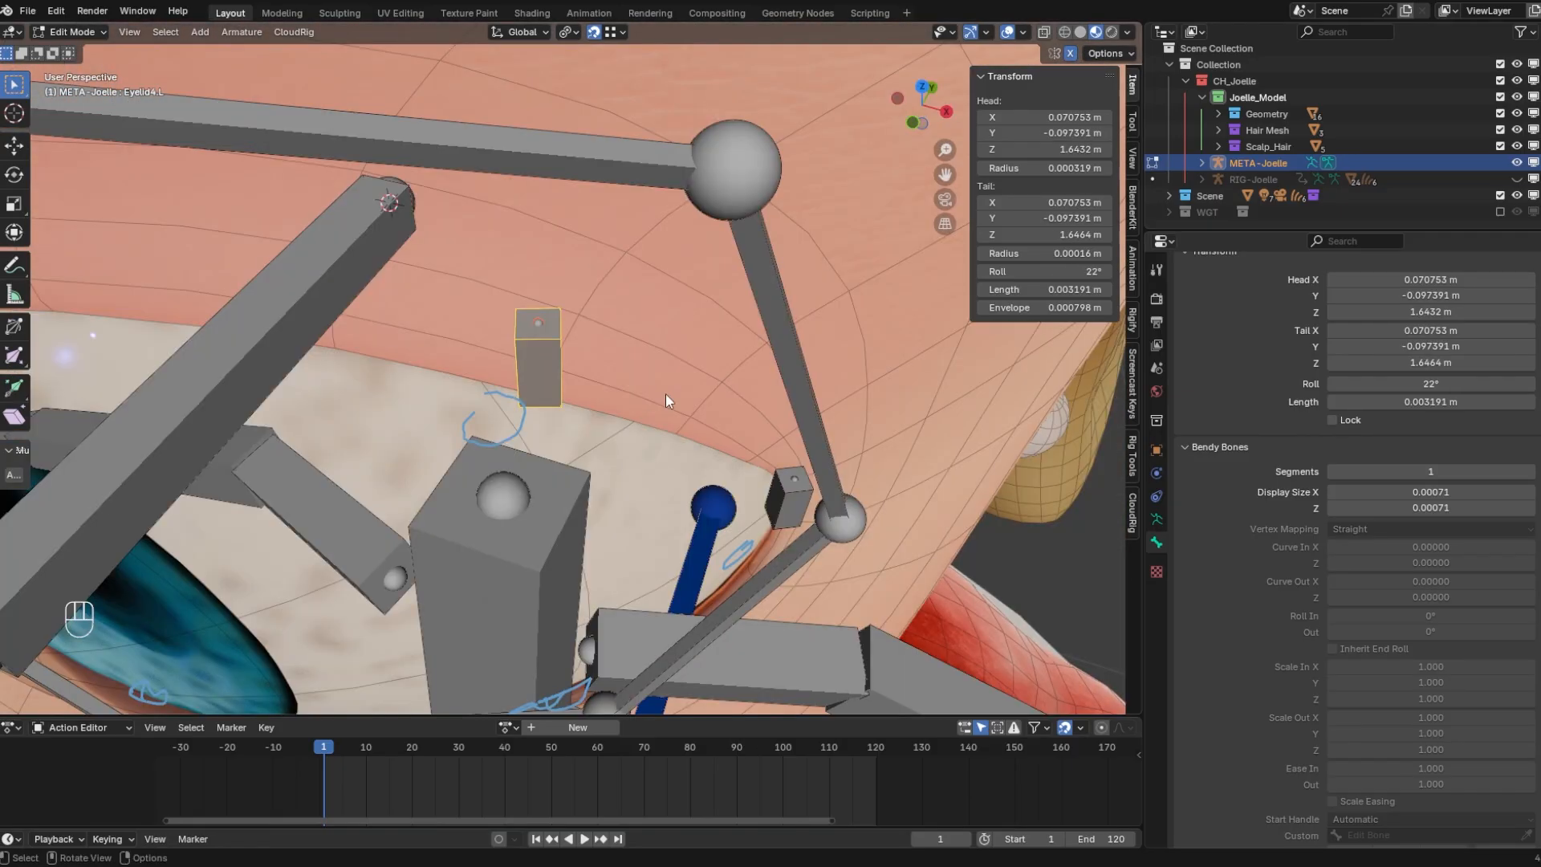
Adjust the roll of Eyelid4.L to 21° so that it faces out from the eyelid surface
drag(1043, 271, 1076, 271)
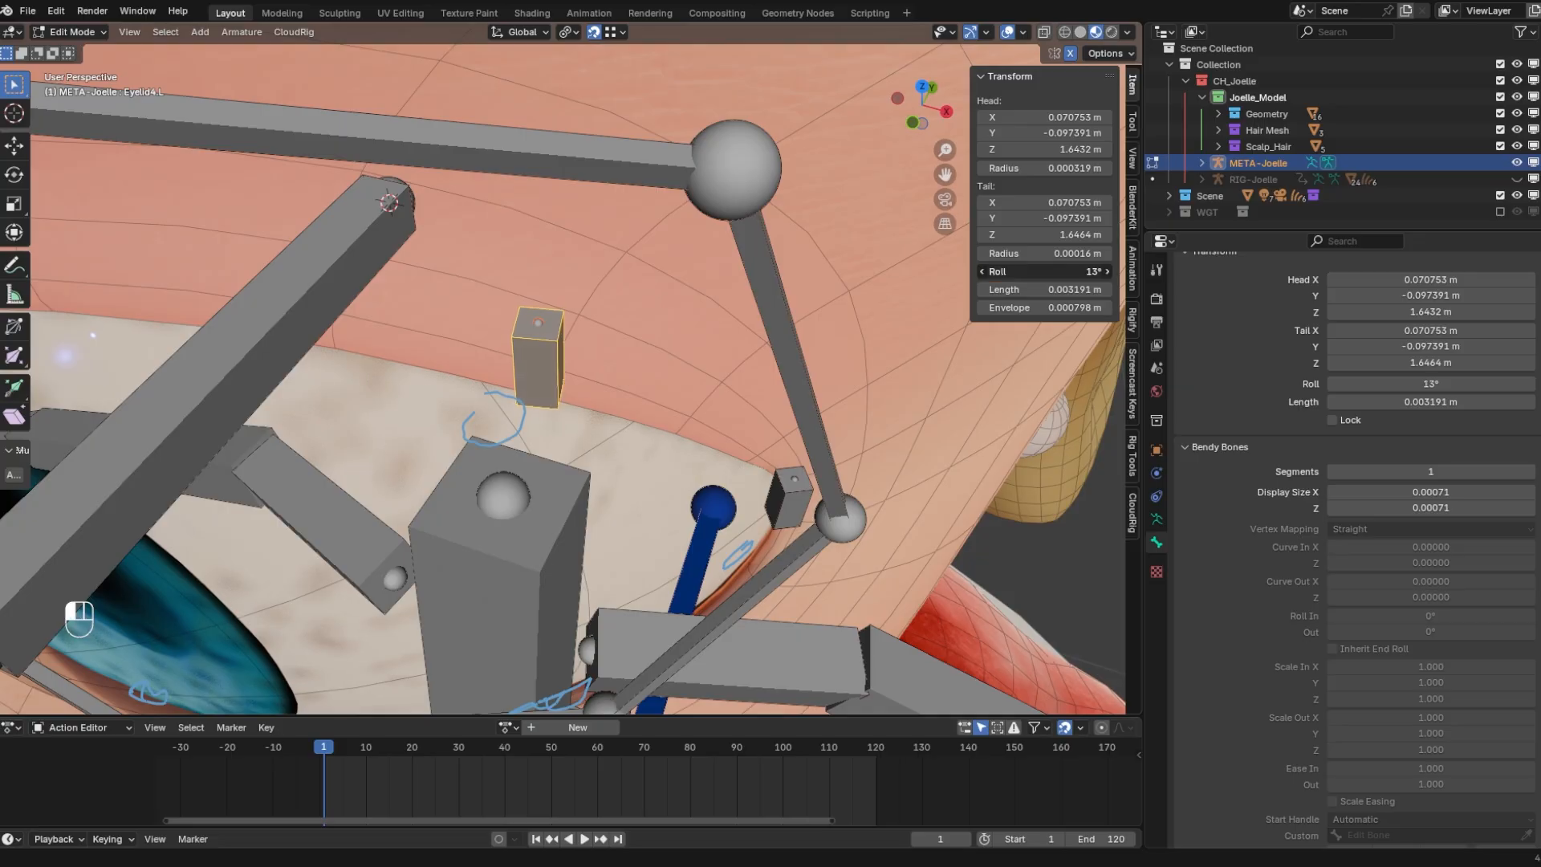
middle_drag(678, 425, 555, 479)
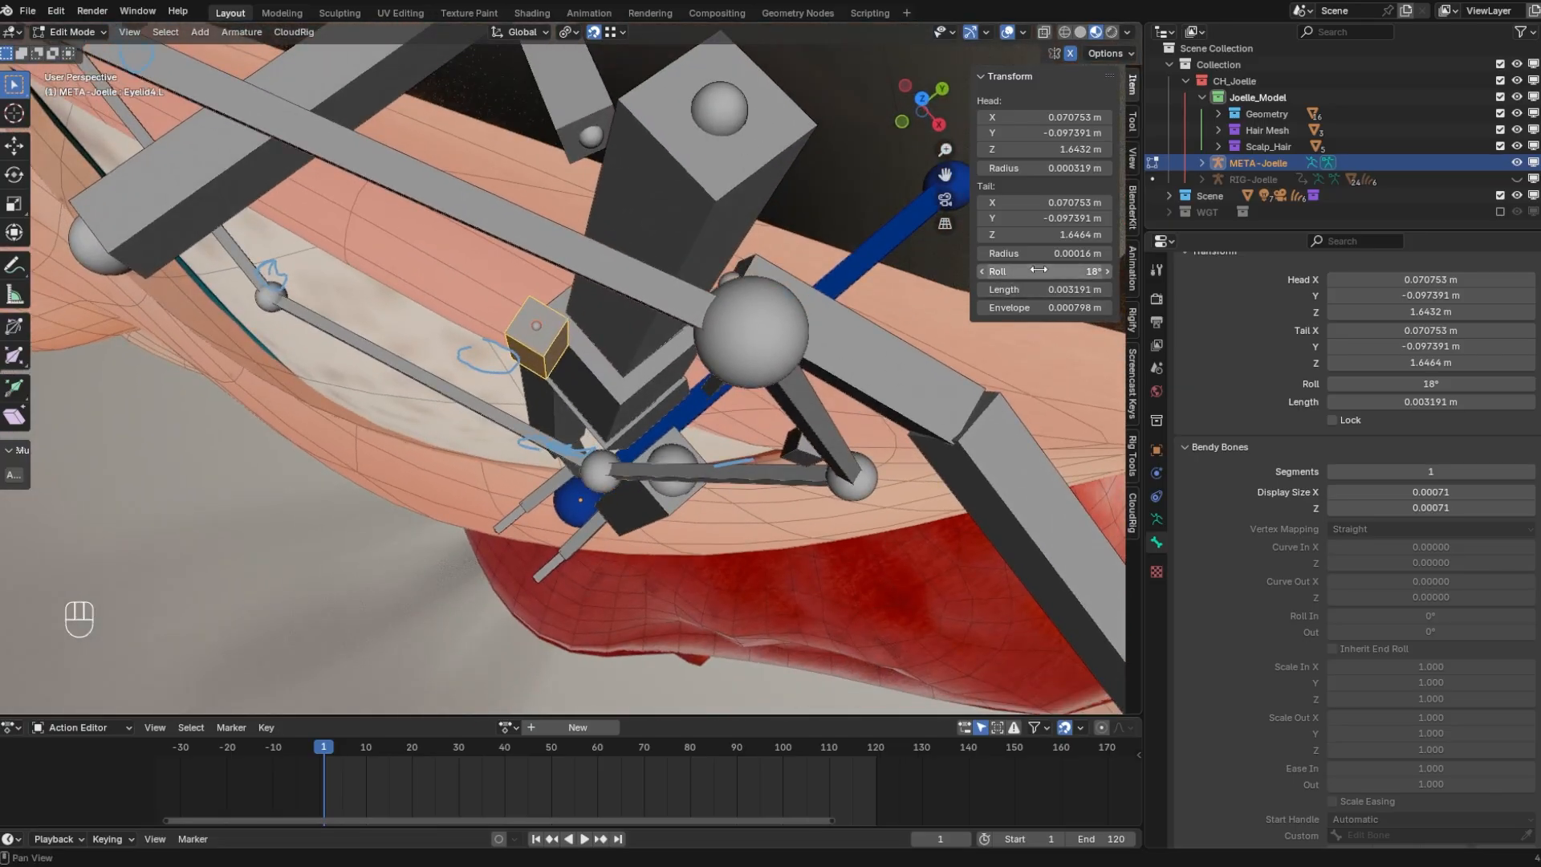
drag(1044, 272, 1056, 271)
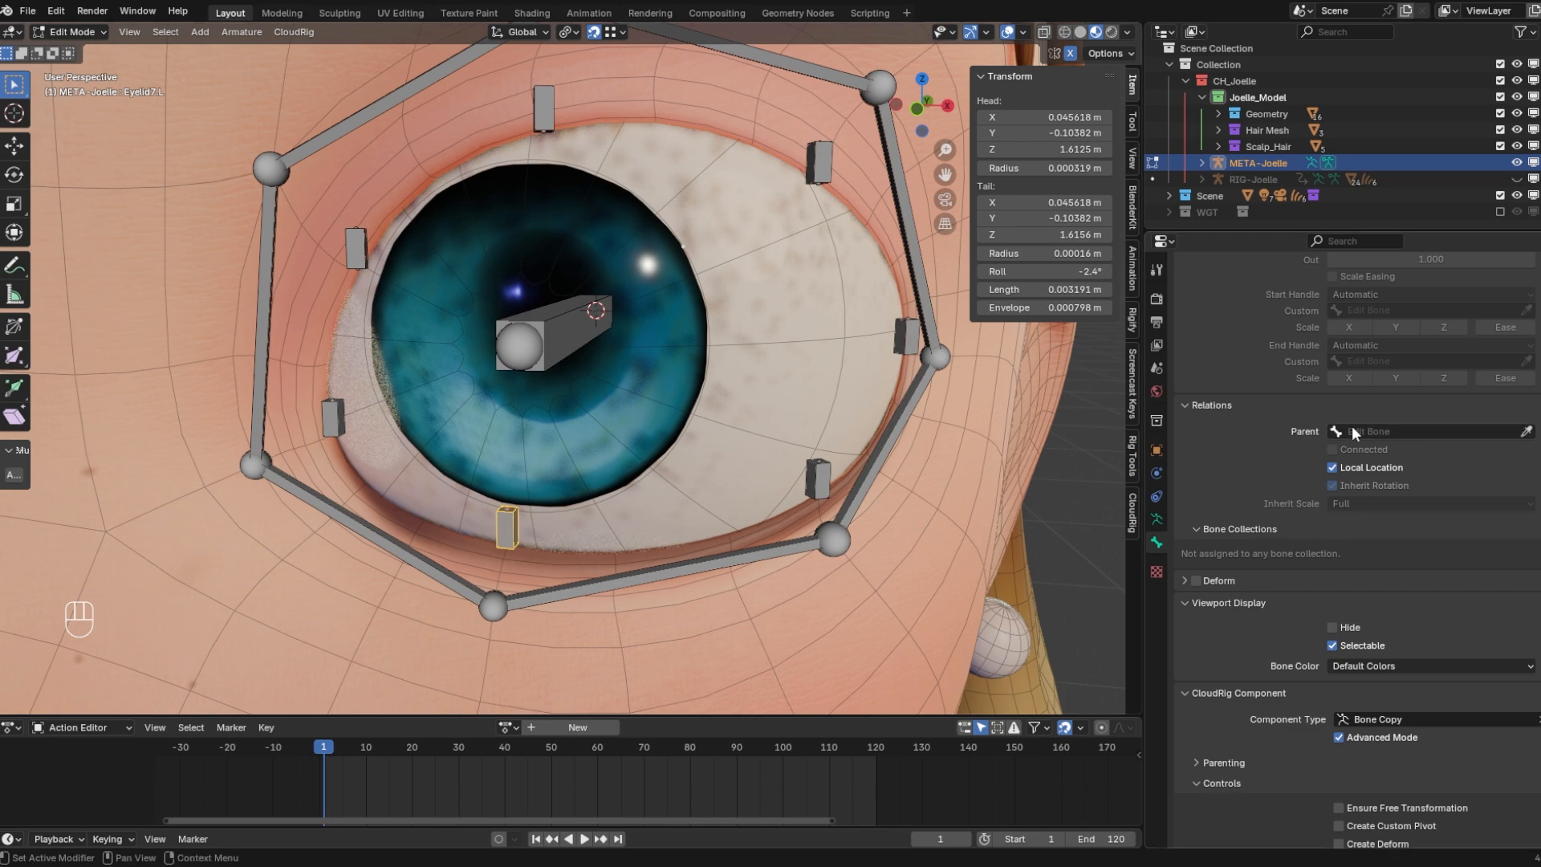
Set Head as the parent of the lower eyelid bone Eyelid7.L and of Eyelid4.L
click(1392, 433)
key(Escape)
click(1390, 434)
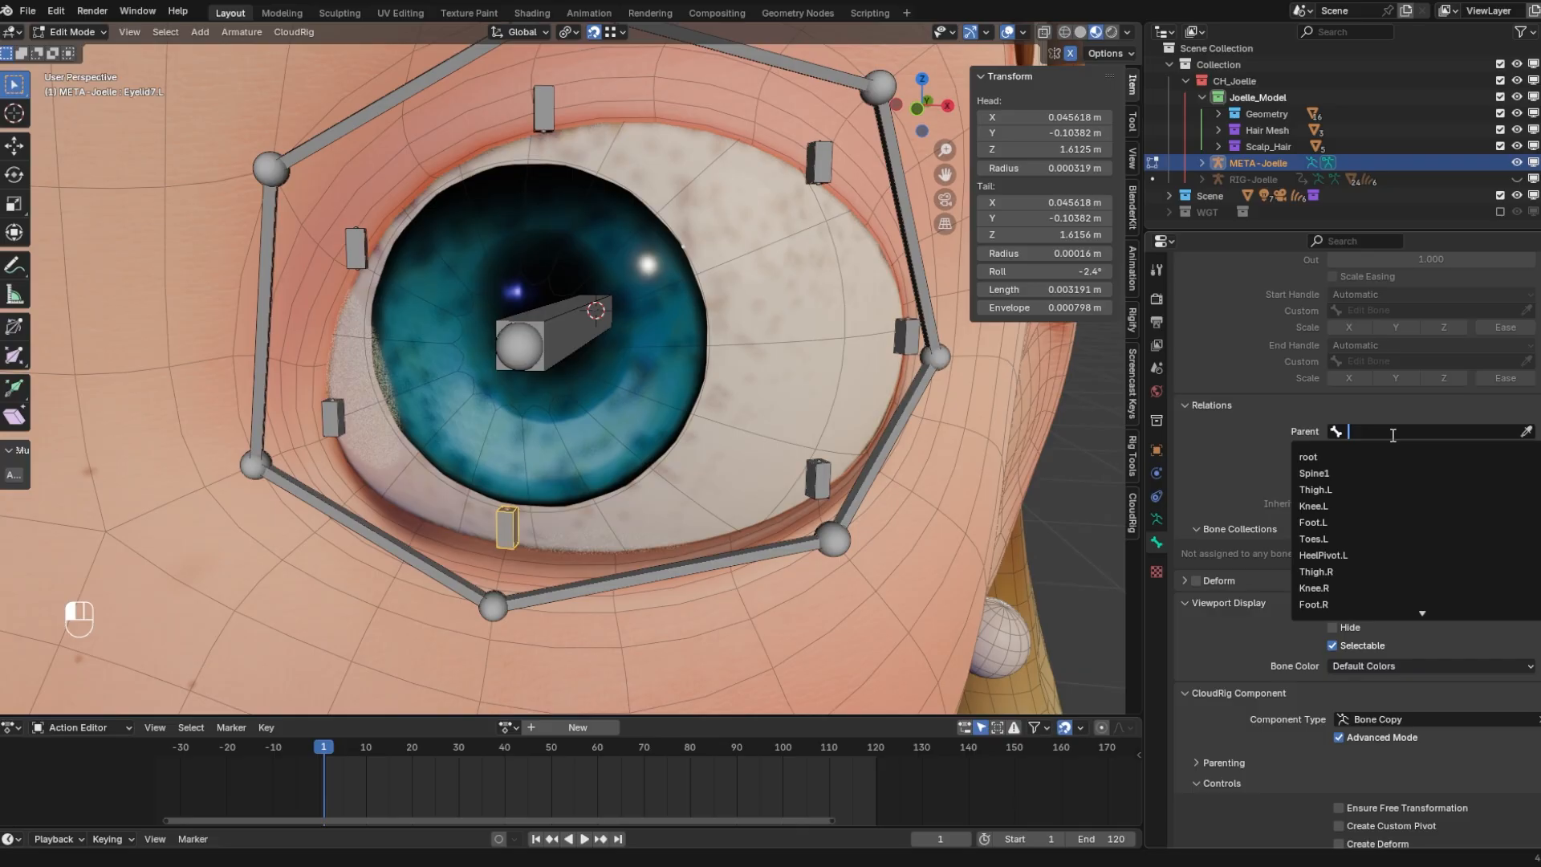
text(head)
key(Return)
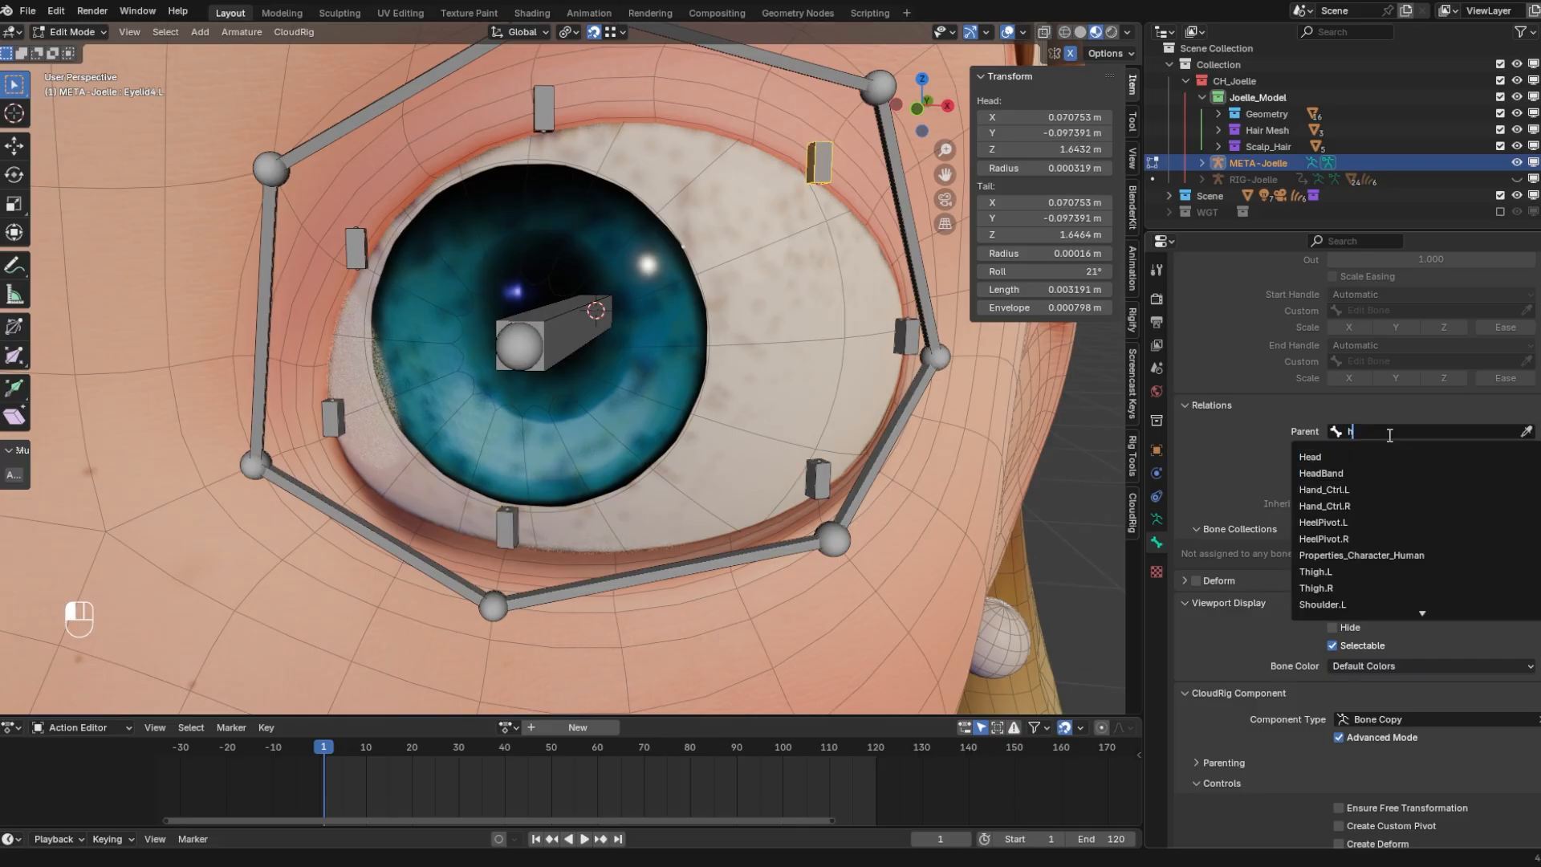
click(1317, 456)
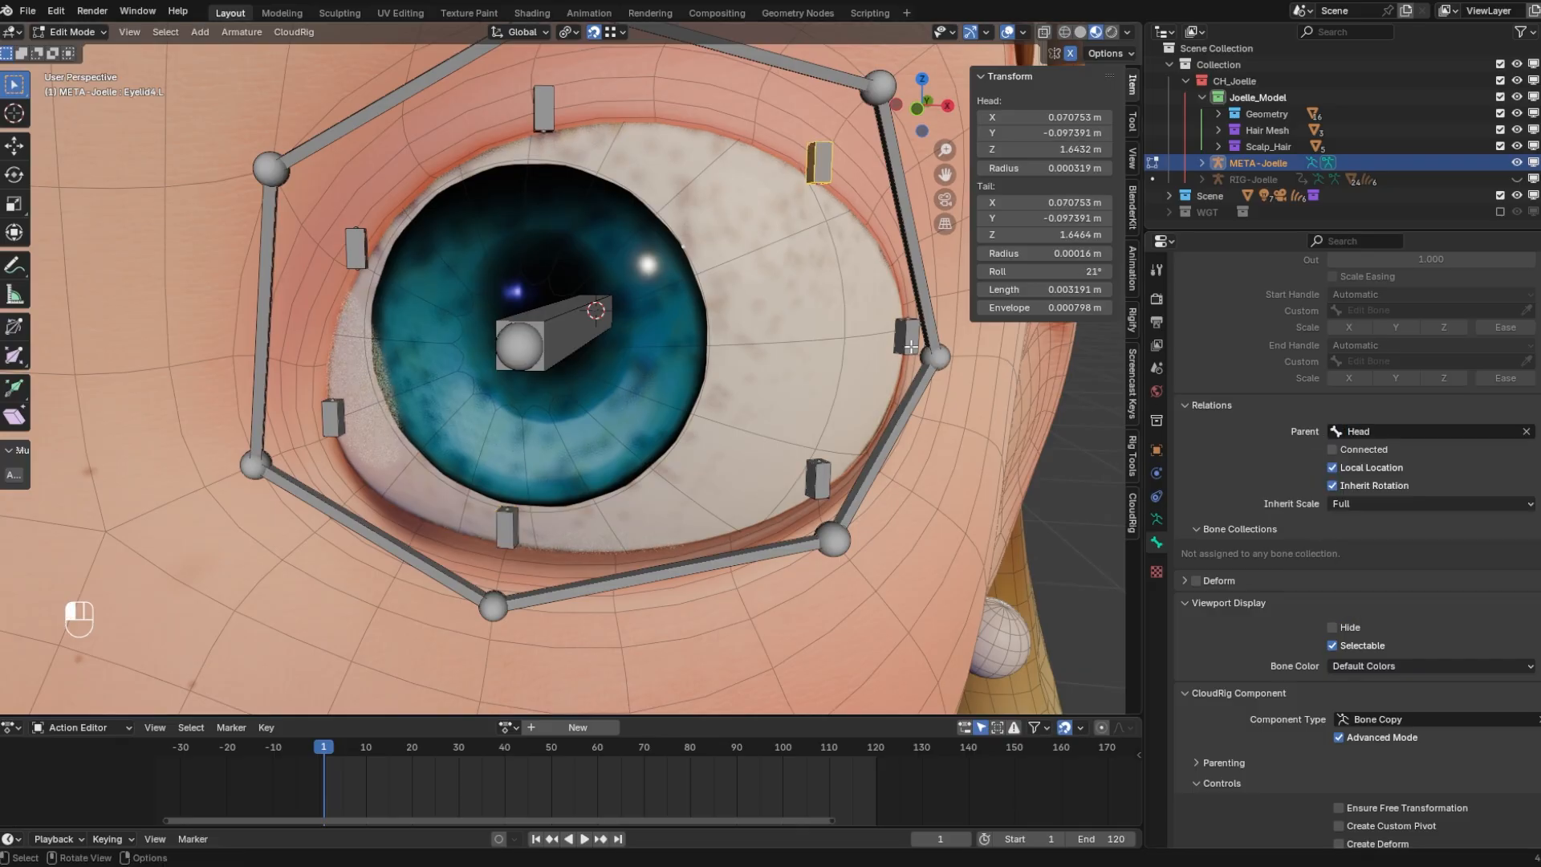
Set Head as the parent of the remaining eyelid bones, including Eyelid3.L, Eyelid2.L and Eyelid1.L
click(911, 347)
click(544, 113)
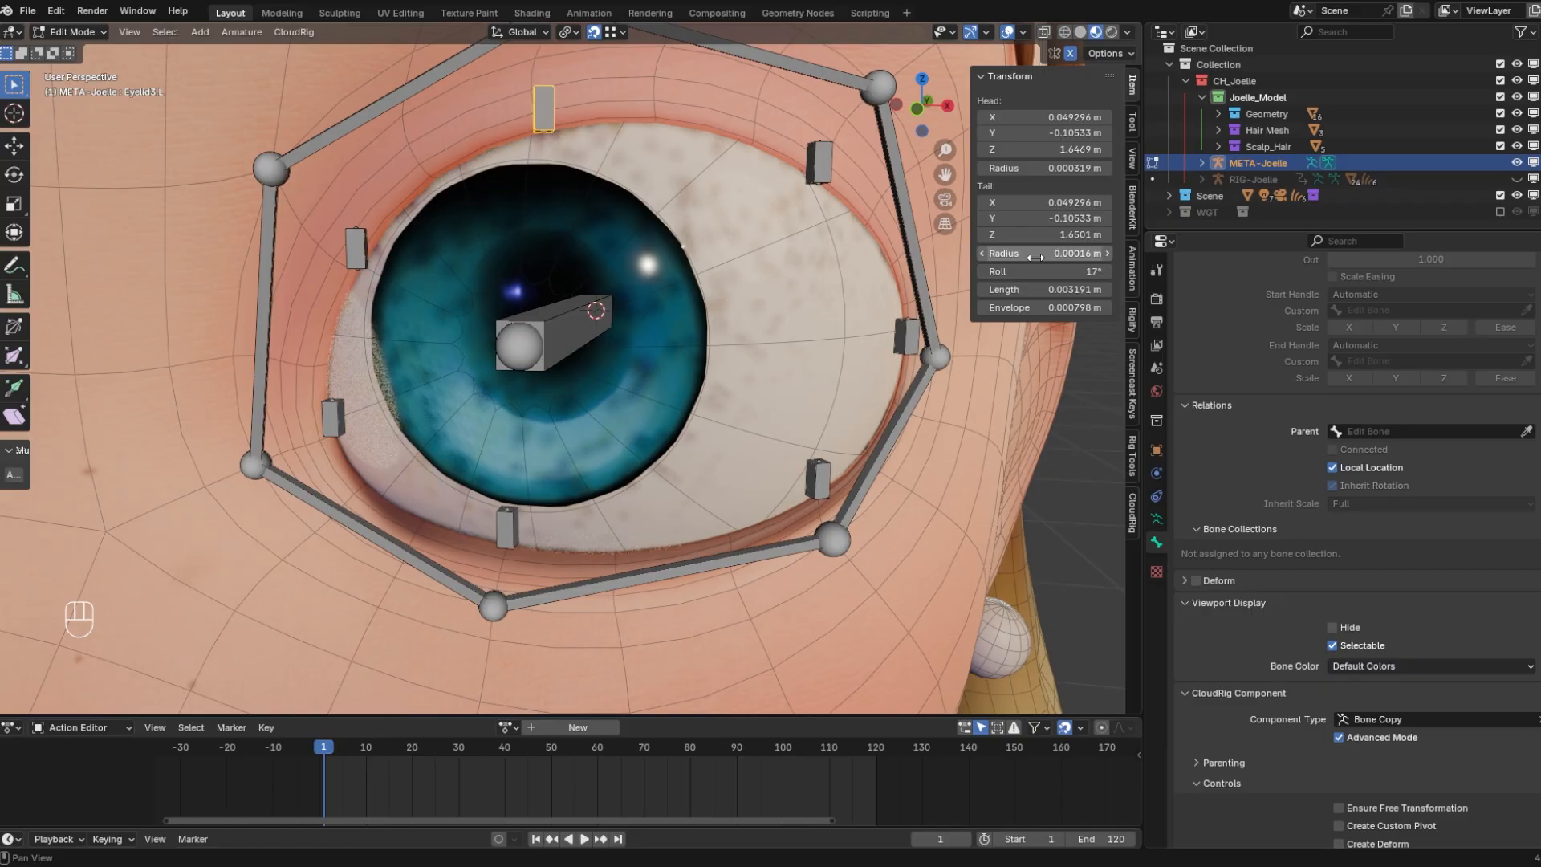
click(1368, 427)
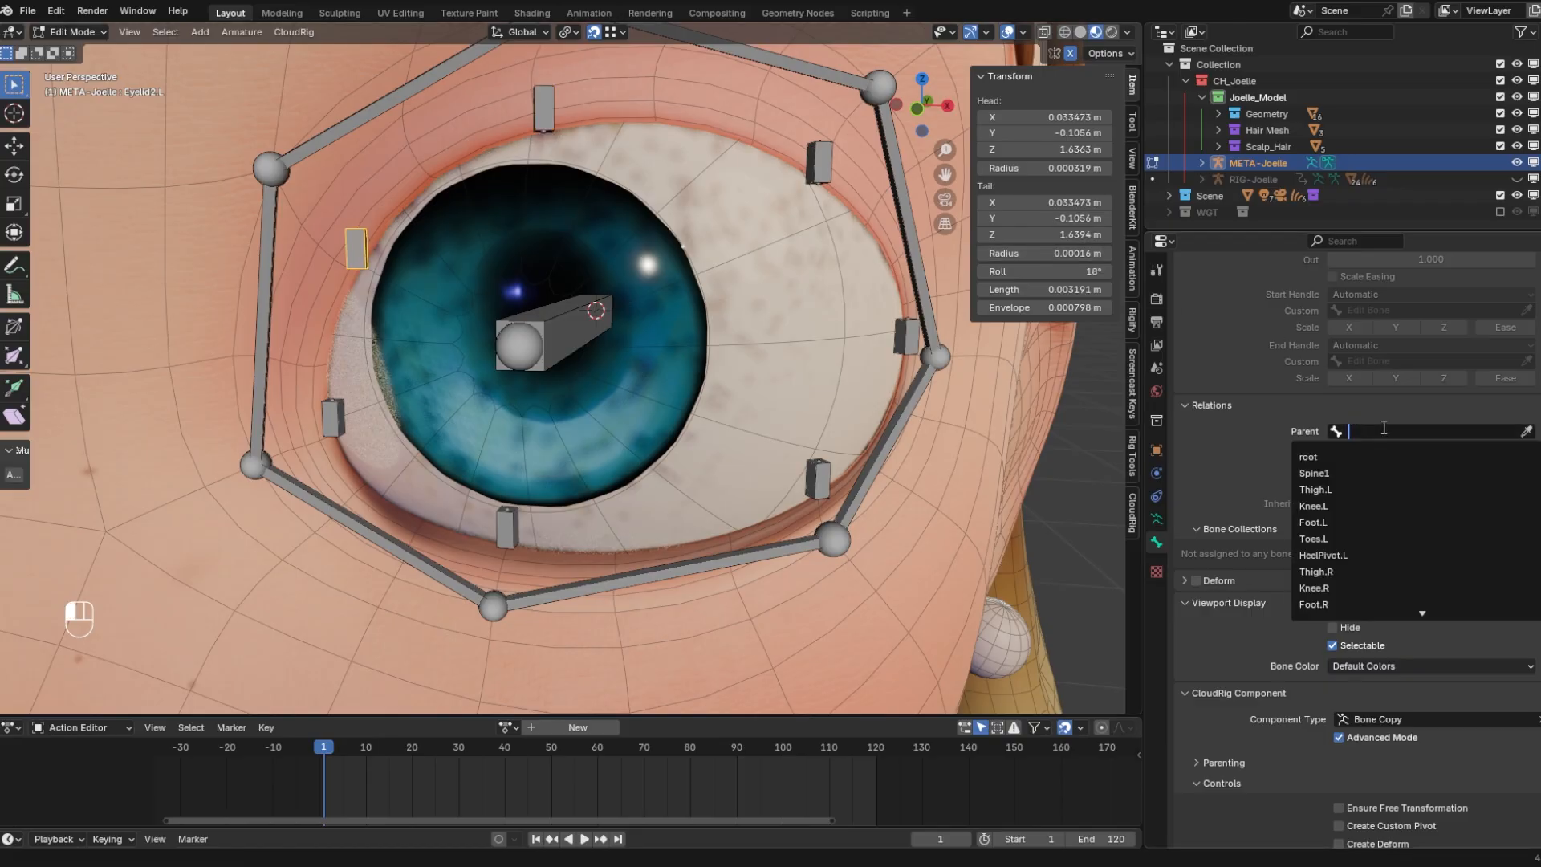
text(he)
click(1317, 456)
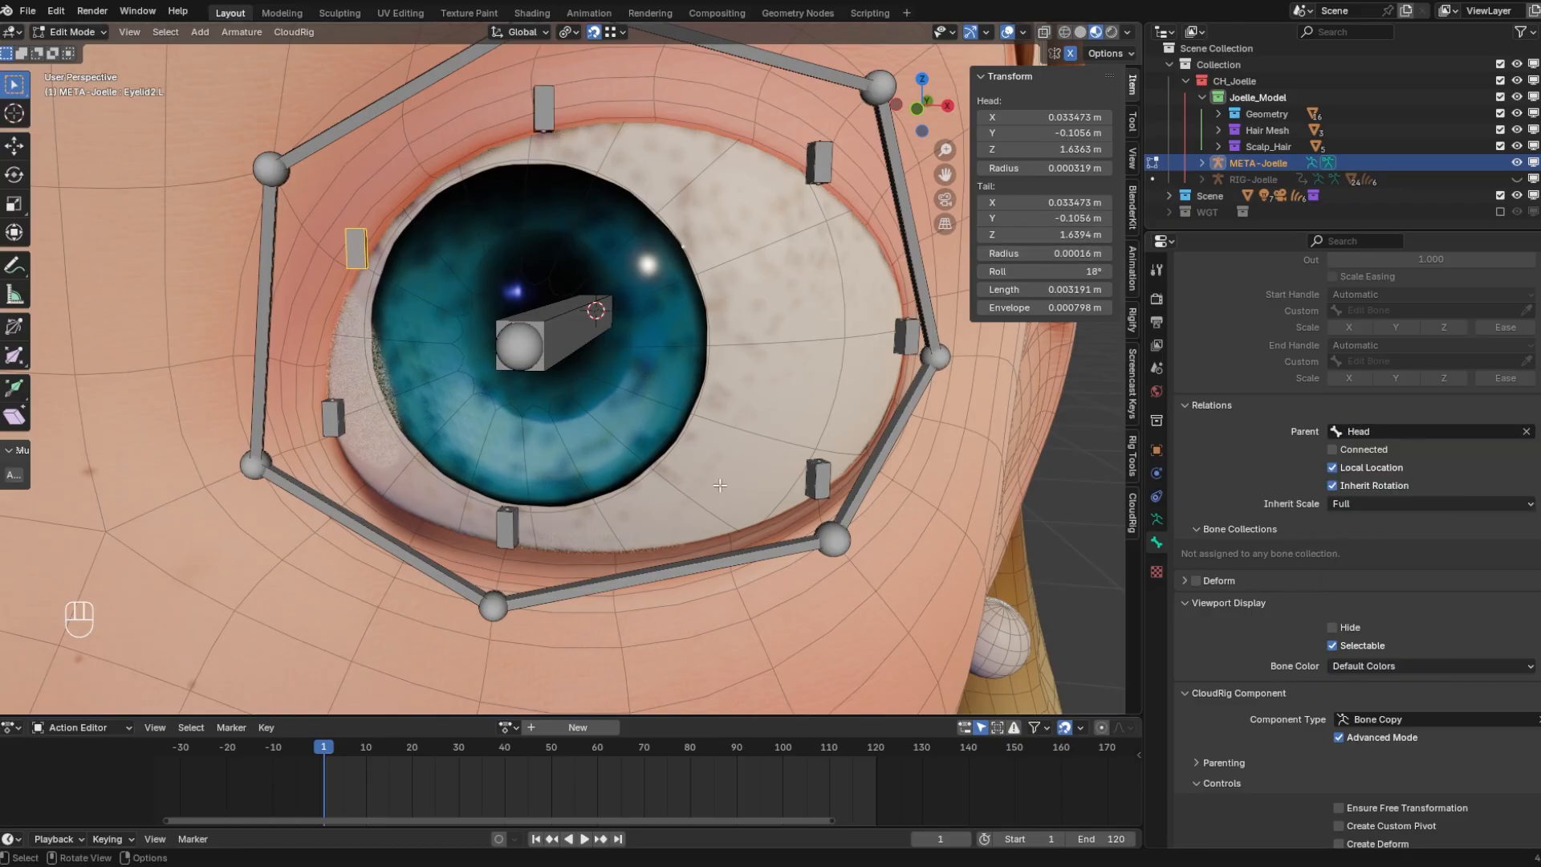
click(326, 410)
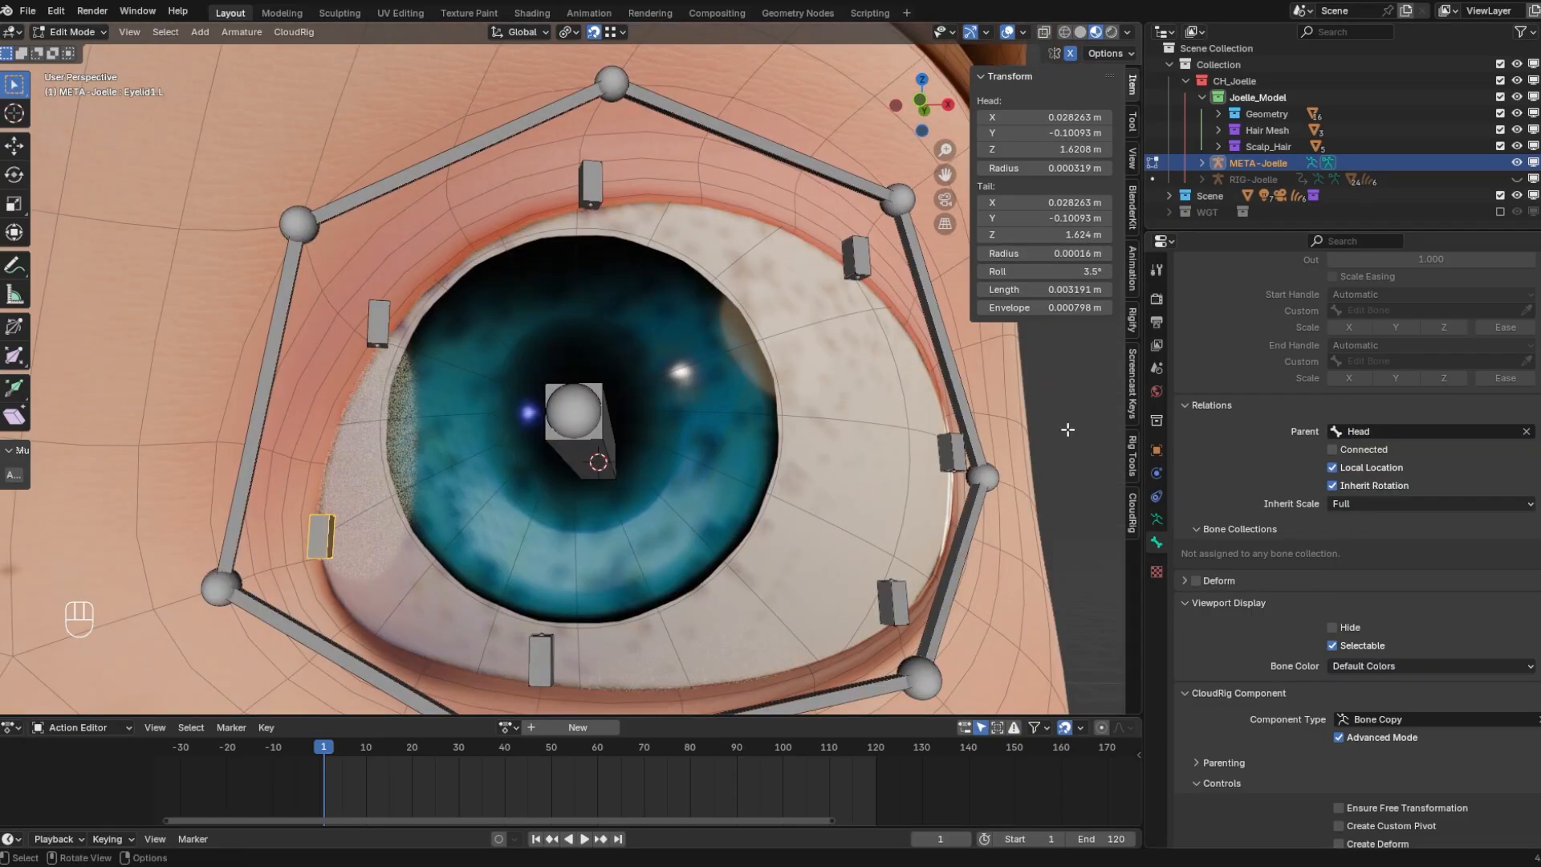
Examine how Eye.L and the upper eyelid bones Eyelid3.L and Eyelid4.L are arranged from several angles
shift+middle_drag(764, 308, 533, 354)
shift+middle_drag(612, 214, 602, 364)
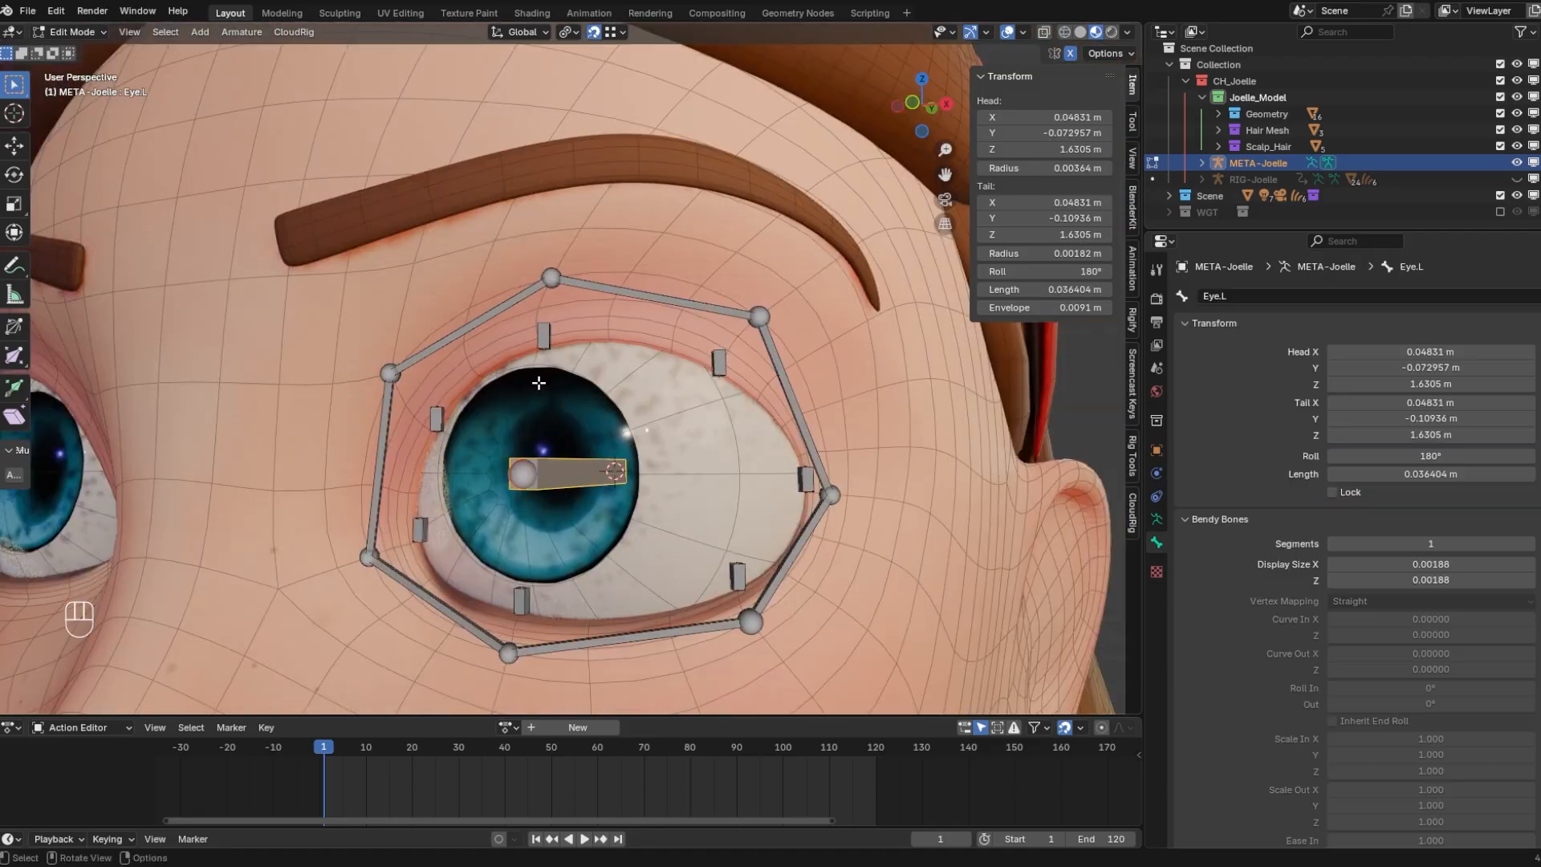
middle_drag(538, 383, 740, 479)
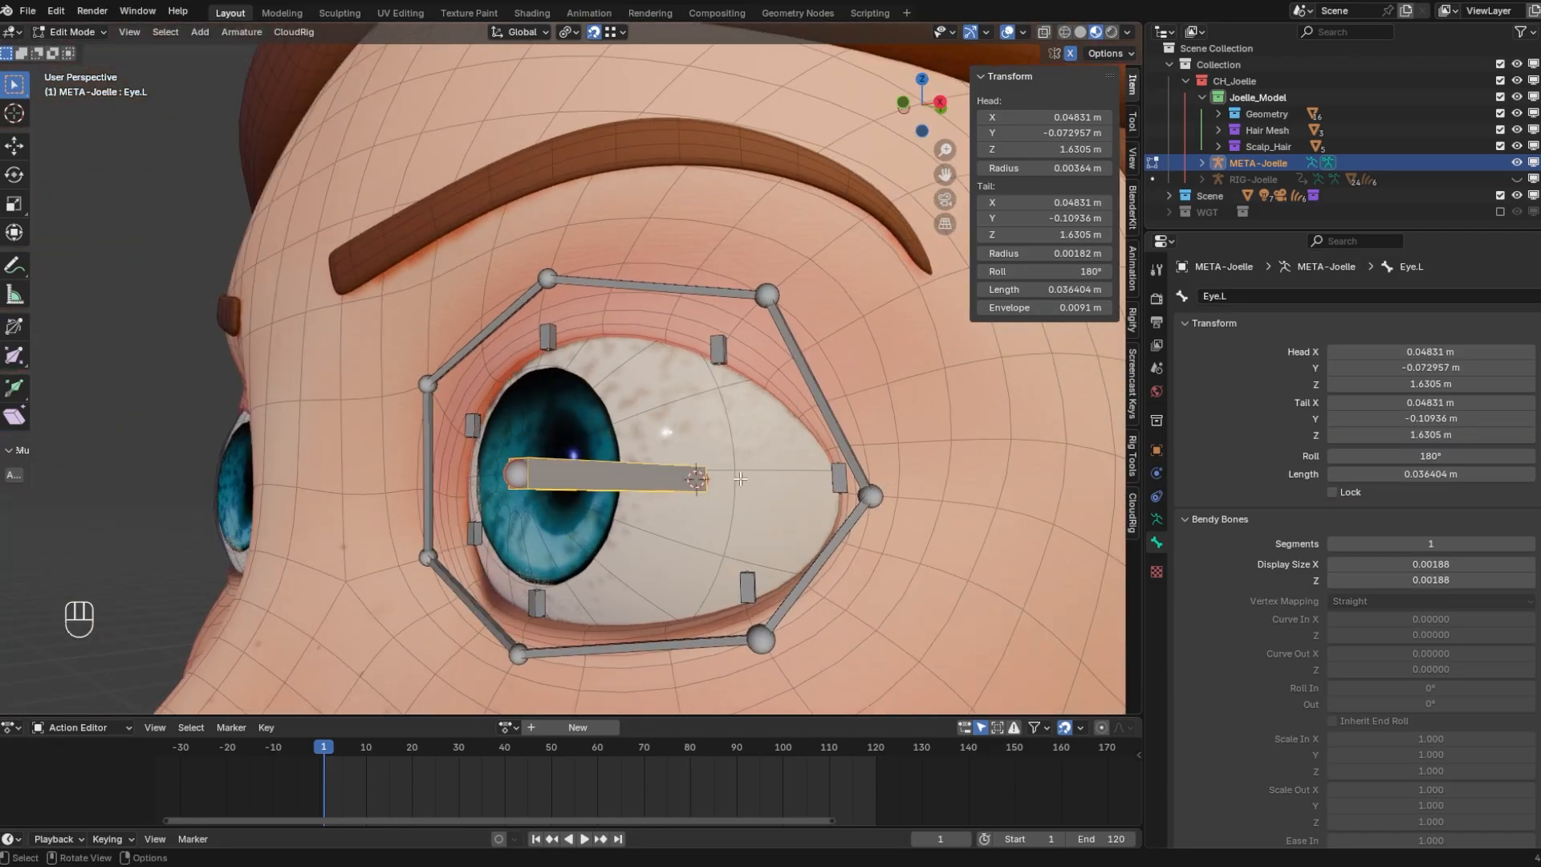
click(547, 335)
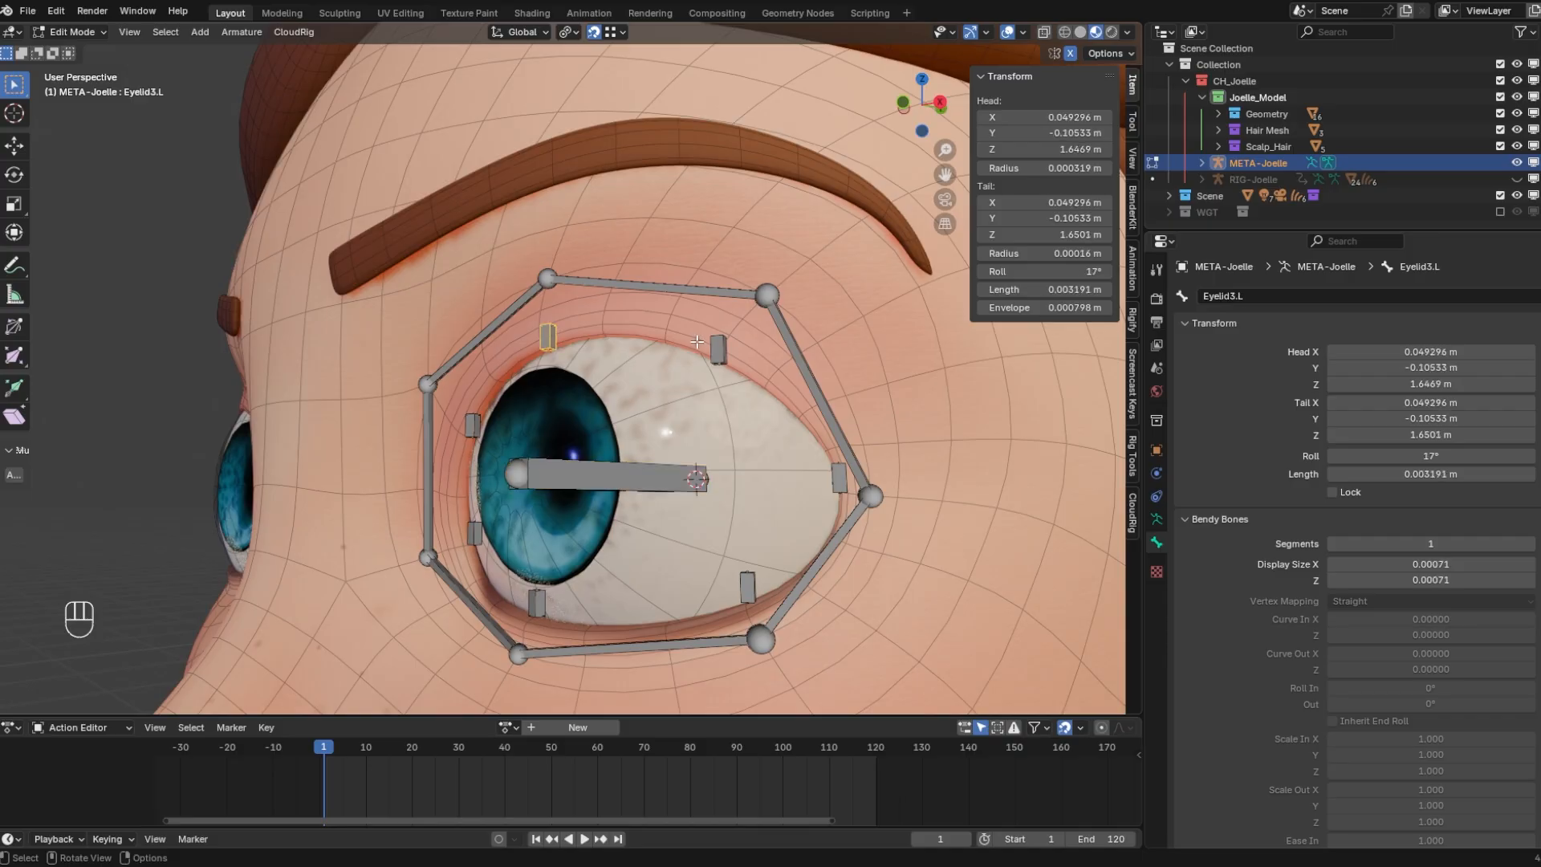
click(718, 350)
click(547, 336)
middle_drag(547, 336, 479, 569)
middle_drag(529, 309, 657, 348)
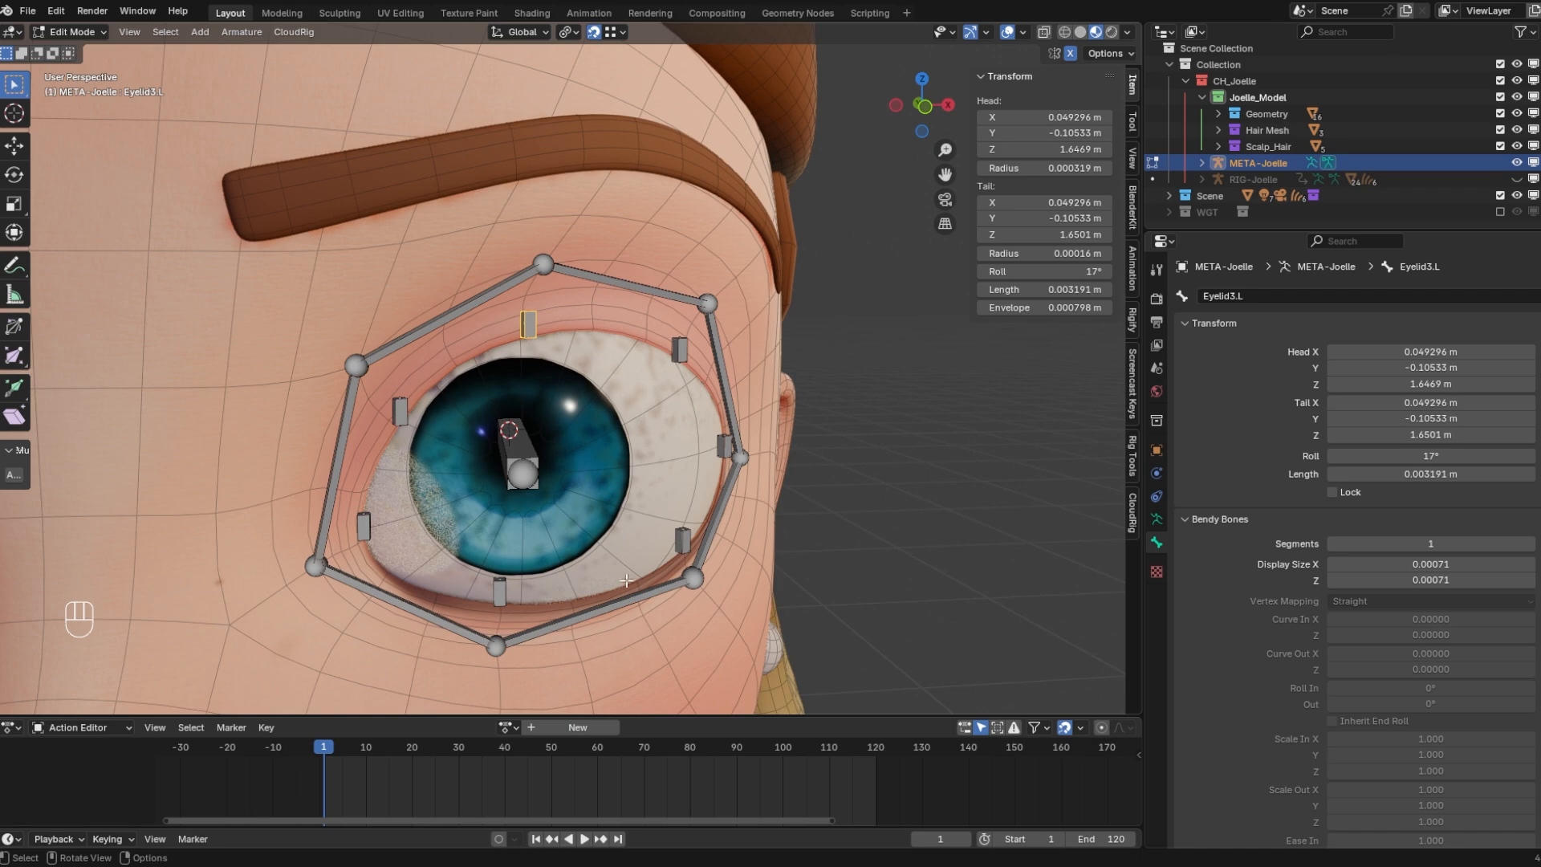
middle_drag(566, 434, 529, 382)
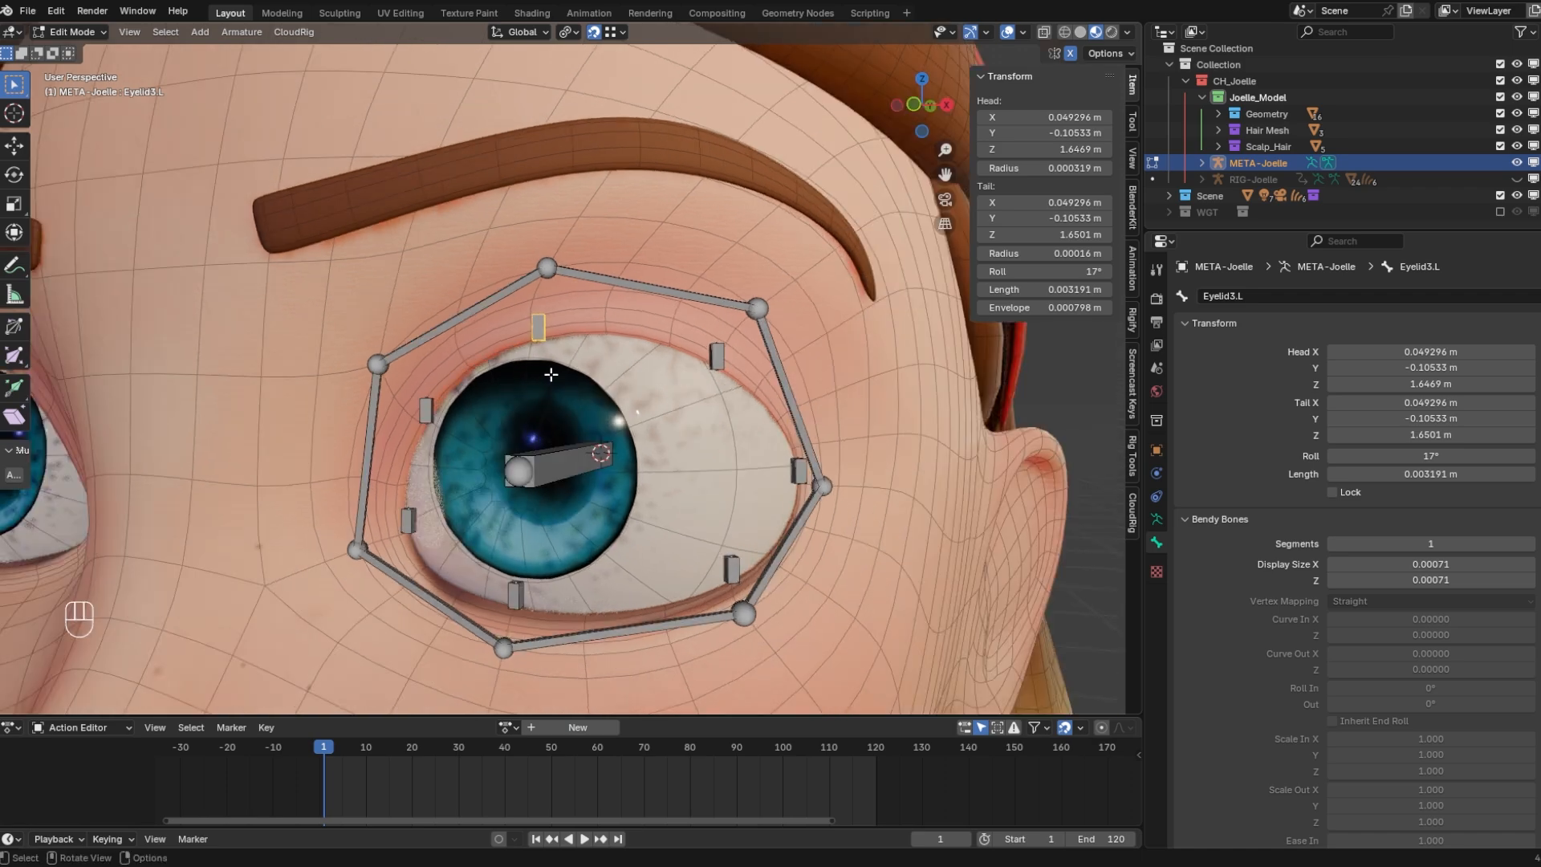
scroll(521, 373, up, 2)
click(801, 348)
scroll(791, 361, down, 2)
middle_drag(762, 394, 727, 398)
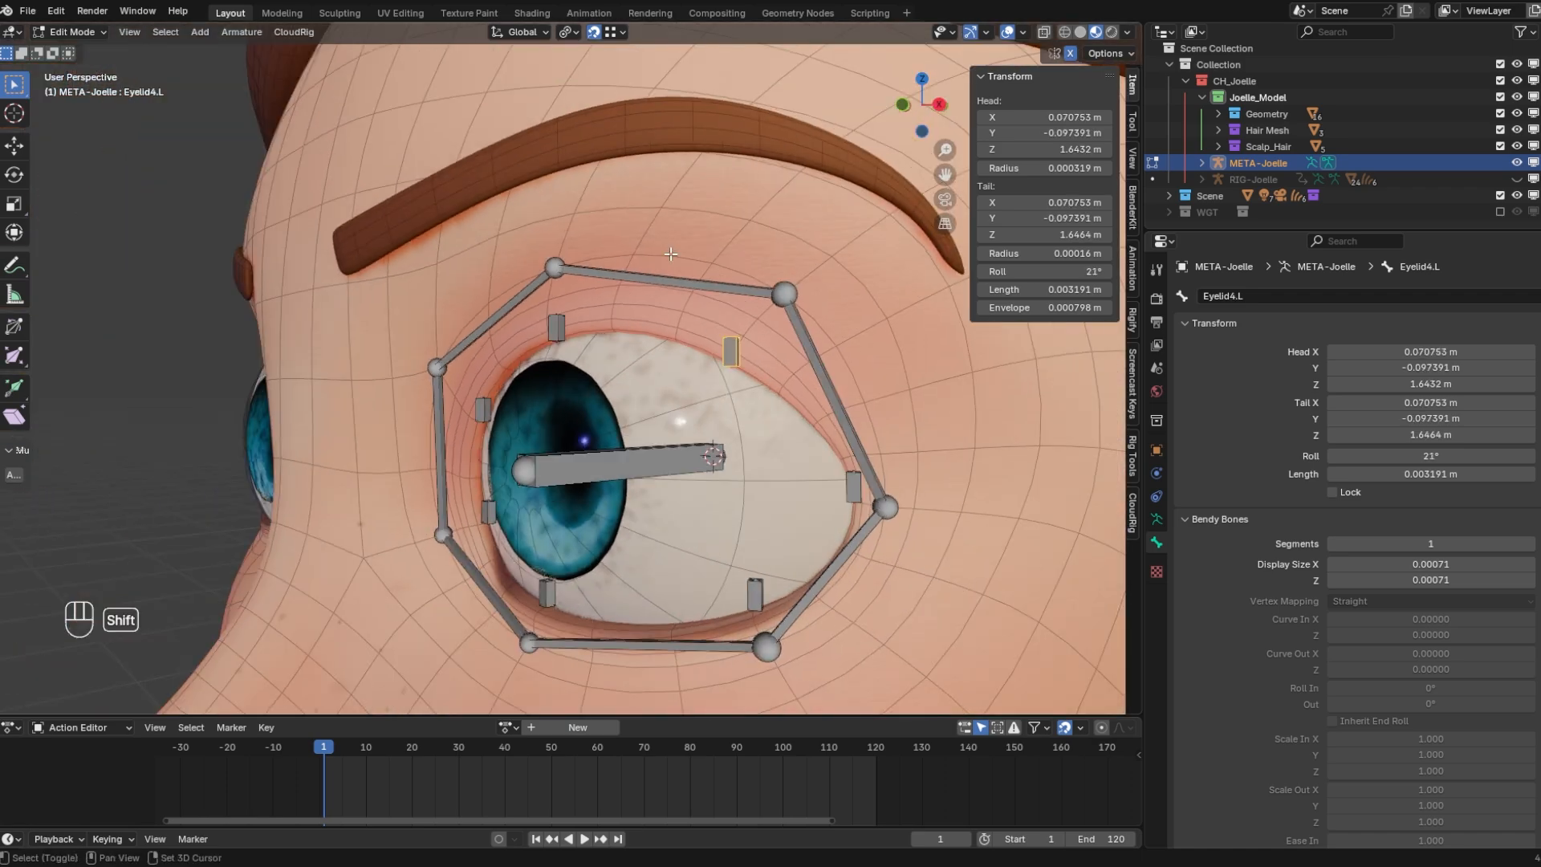
Add a bone about 0.009 m long at the left eye's center, thin its display, and move it forward in front of the iris
key(shift+a)
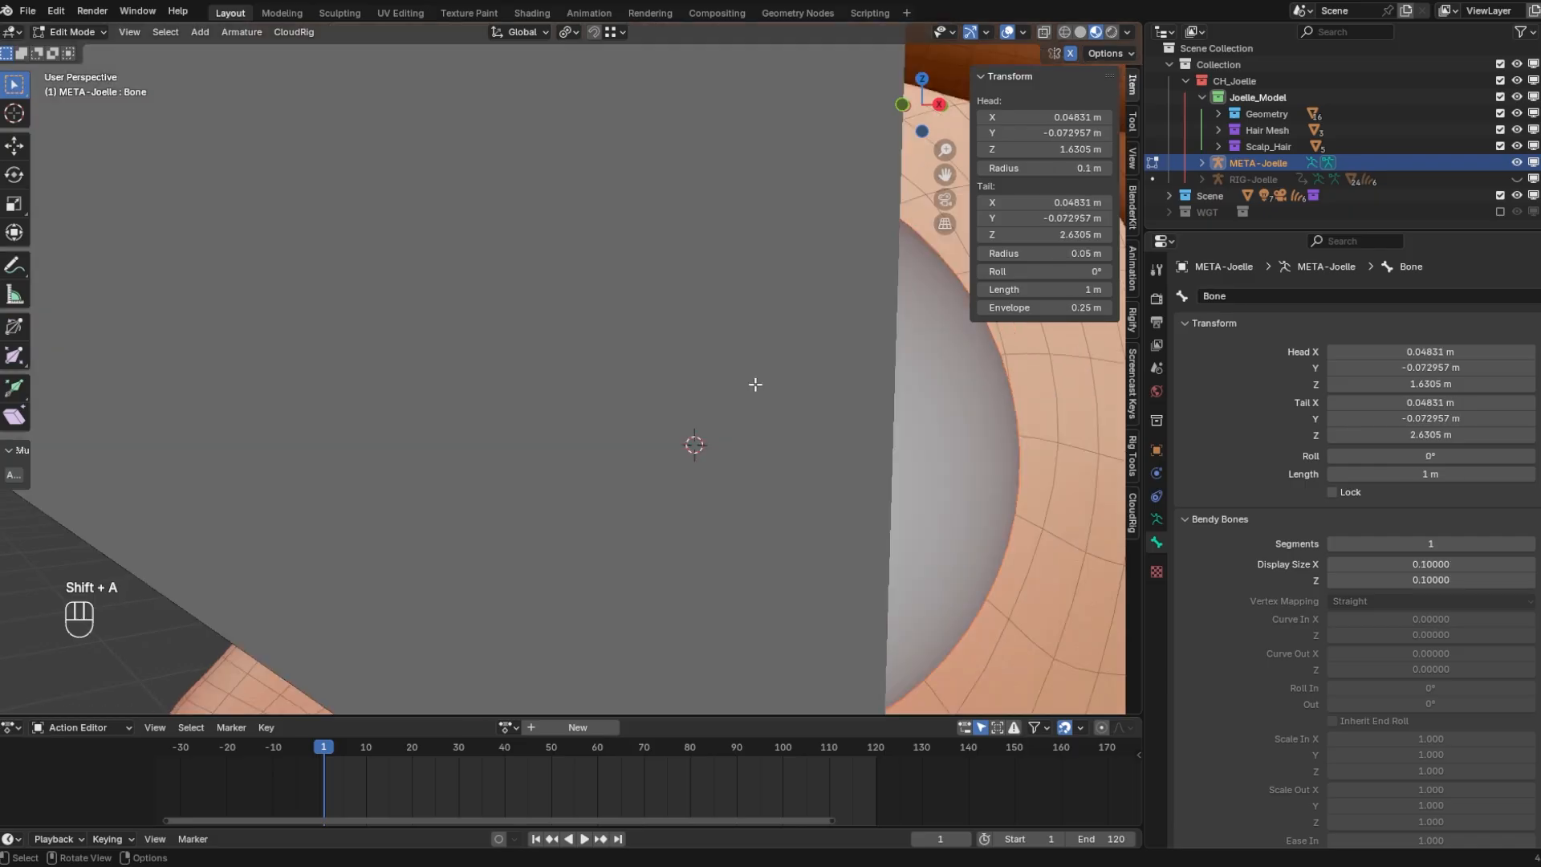
key(s)
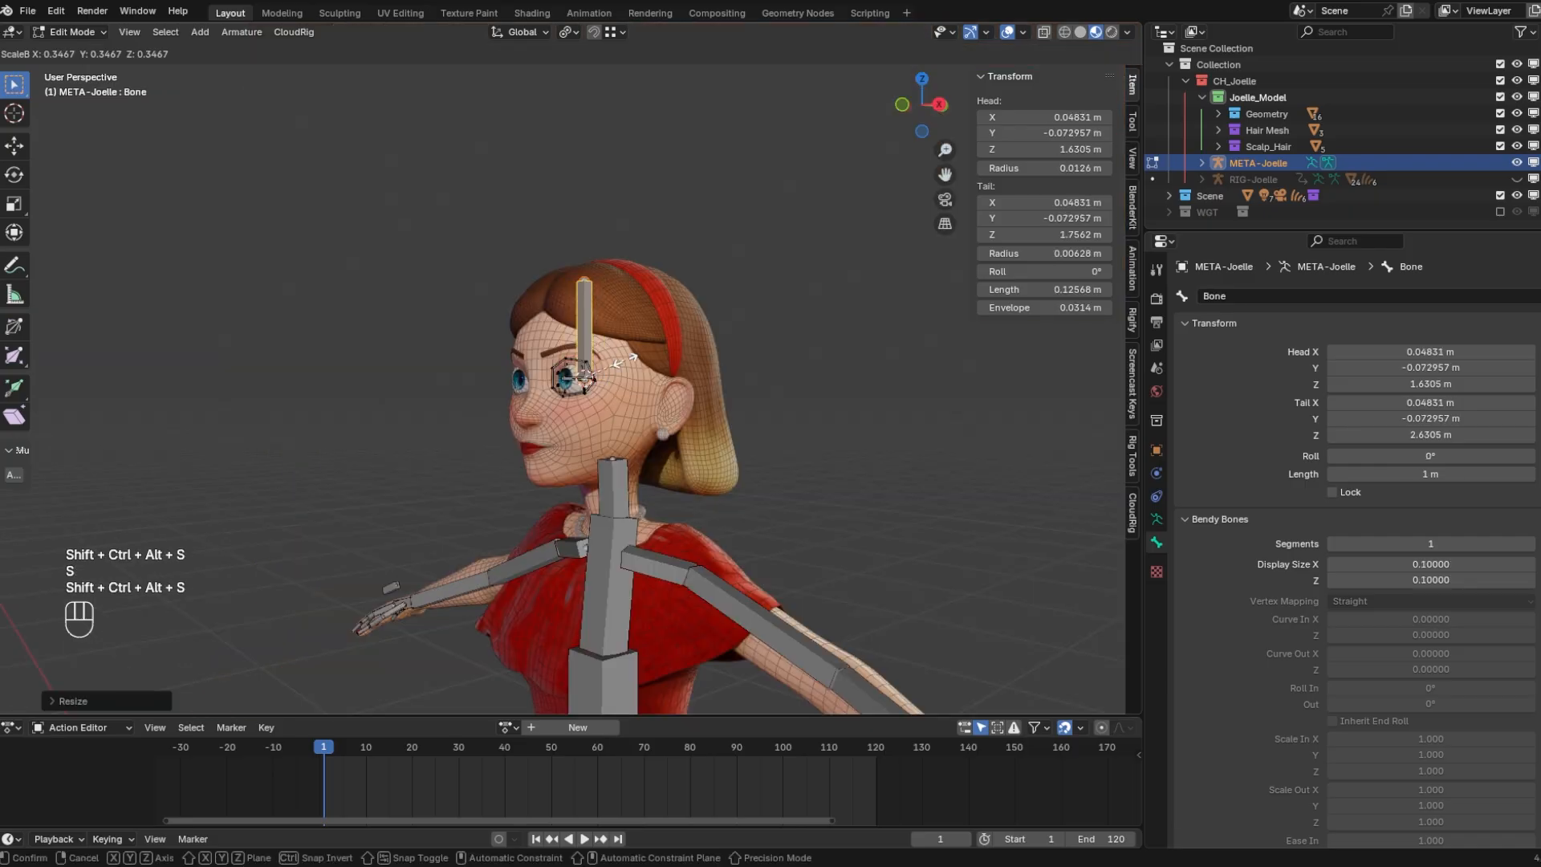
click(707, 374)
scroll(751, 373, up, 11)
shift+middle_drag(753, 374, 671, 374)
key(ctrl+alt+shift+s)
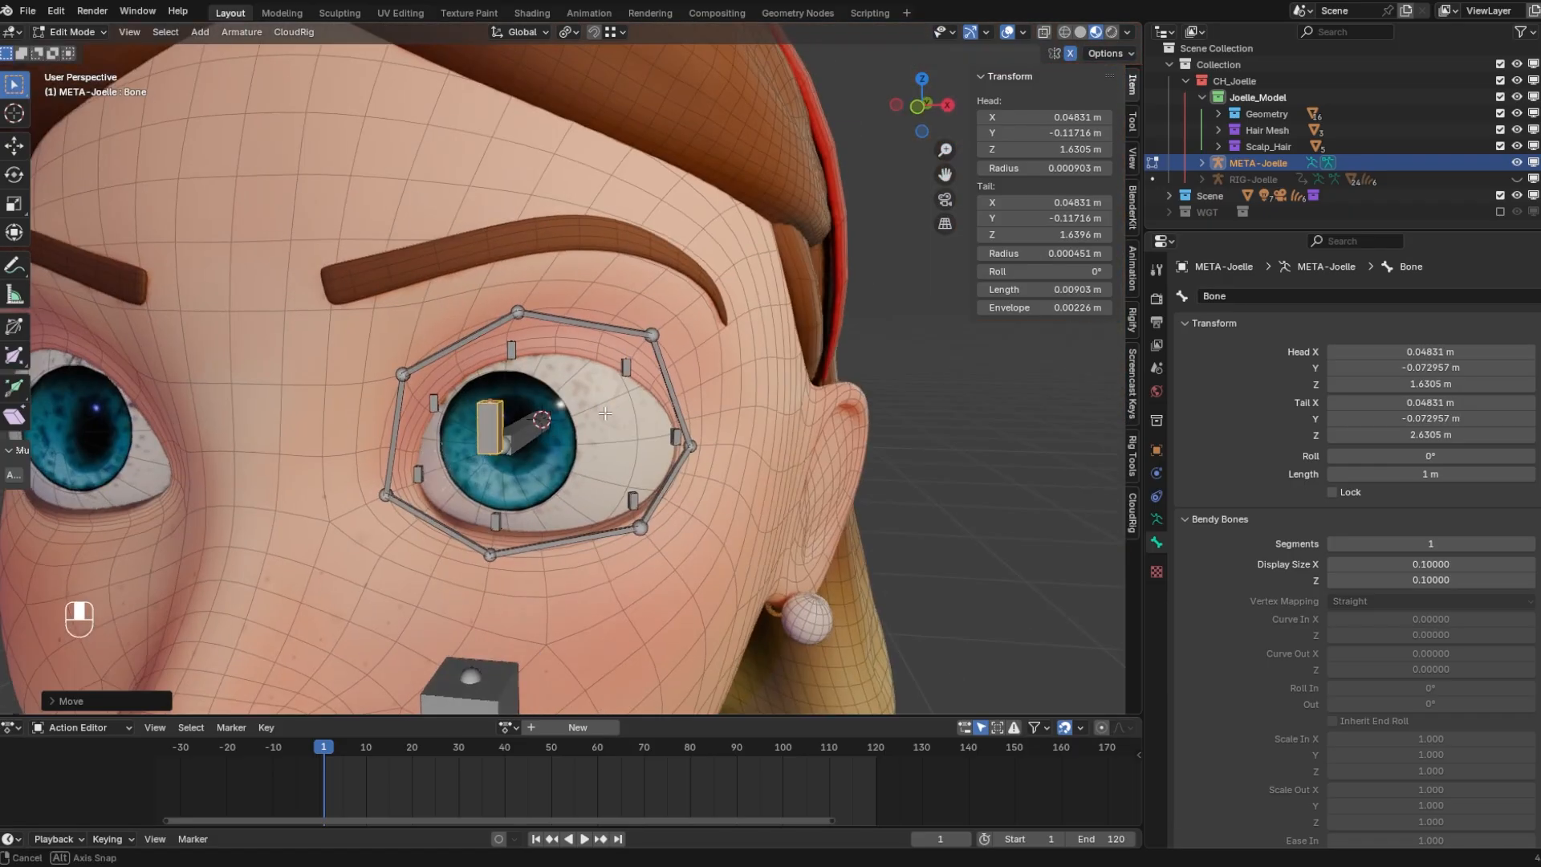
middle_drag(605, 413, 632, 407)
Set Head as the parent of the new bone in front of the left eye
scroll(1186, 548, down, 8)
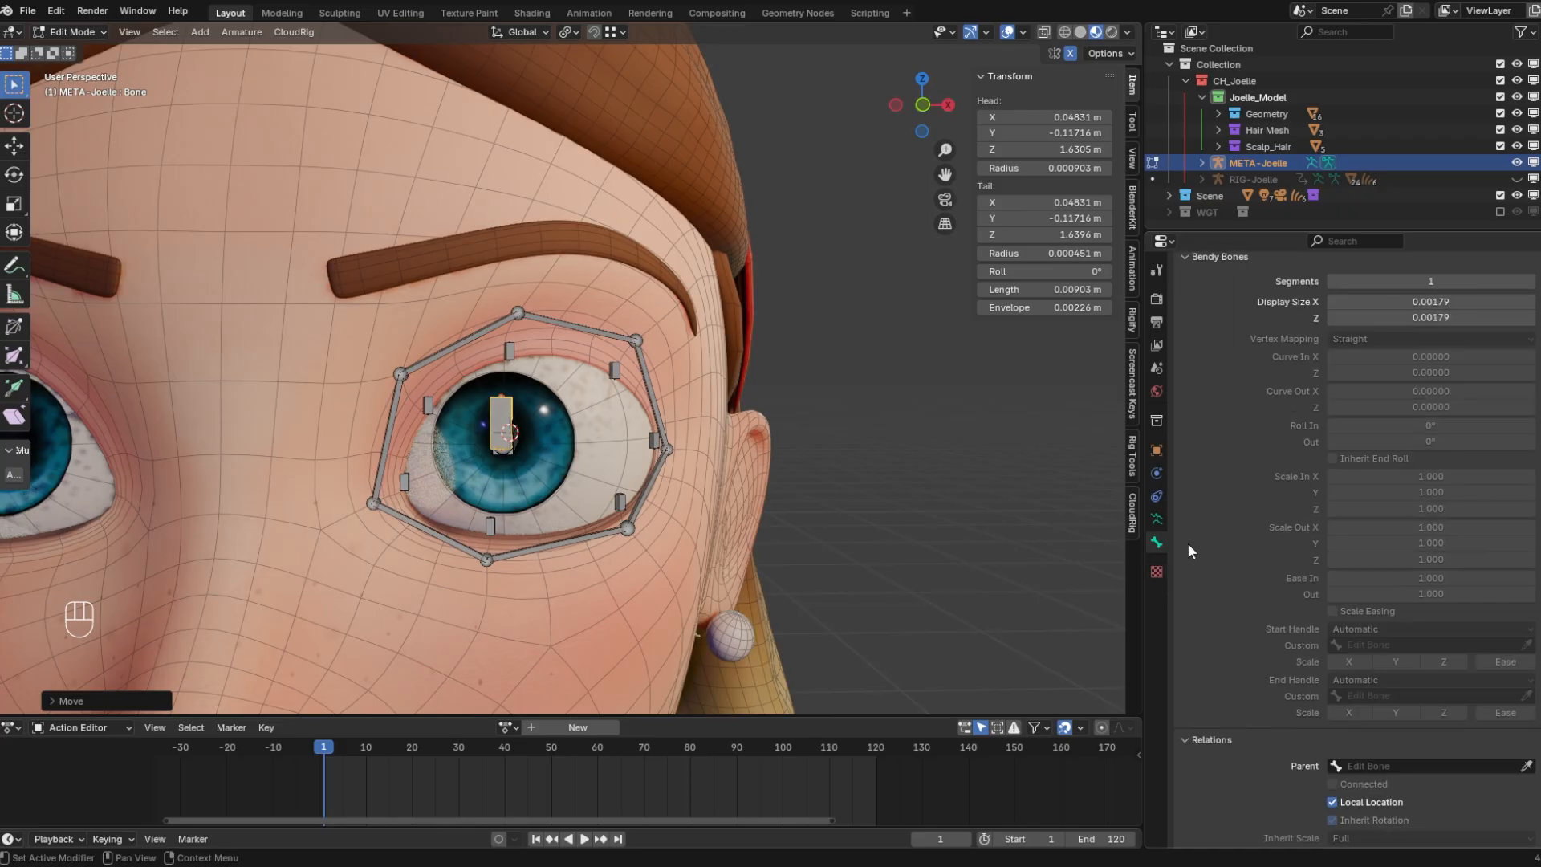
scroll(1188, 550, down, 4)
click(1390, 632)
text(h)
click(1387, 660)
Rename the bone Eye_Blink_Ctrl and make it a non-deforming Bone Copy component
key(F2)
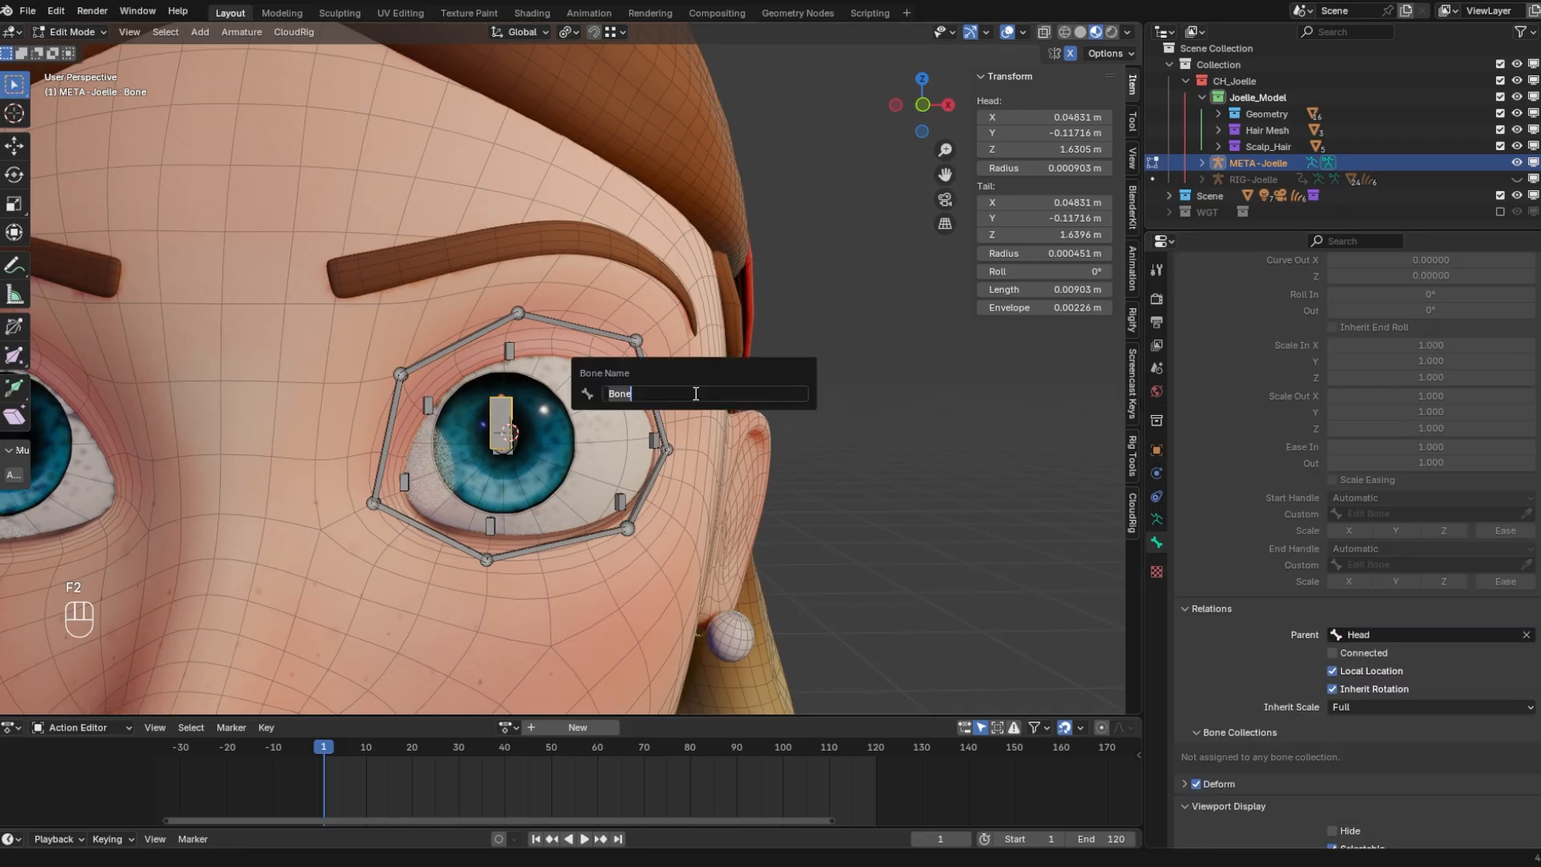
text(Eye_Blink_Ctrl)
key(Return)
scroll(1317, 651, down, 5)
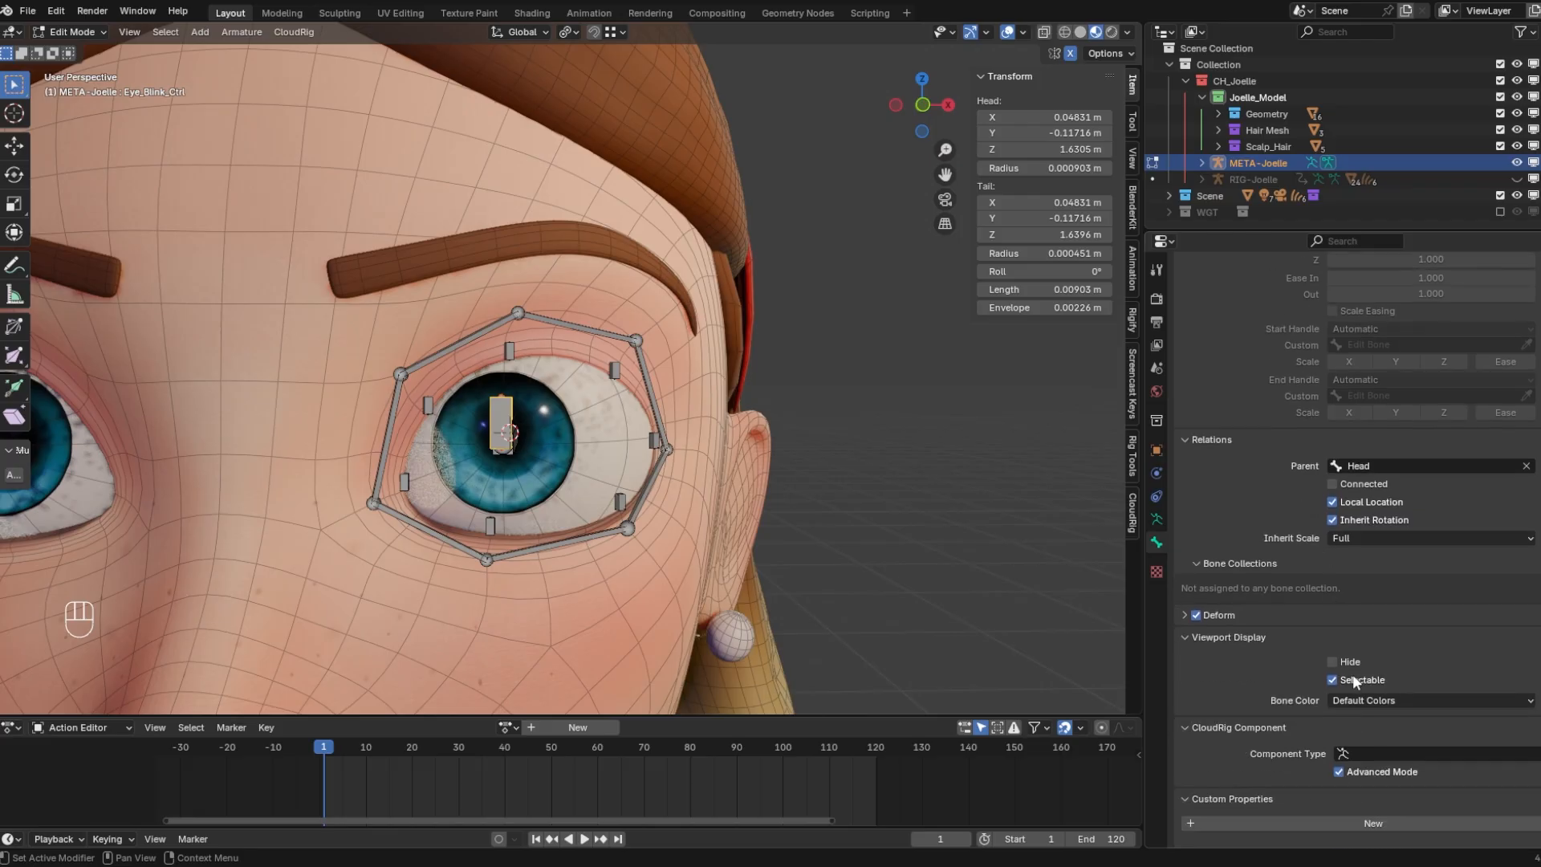
scroll(1324, 638, down, 4)
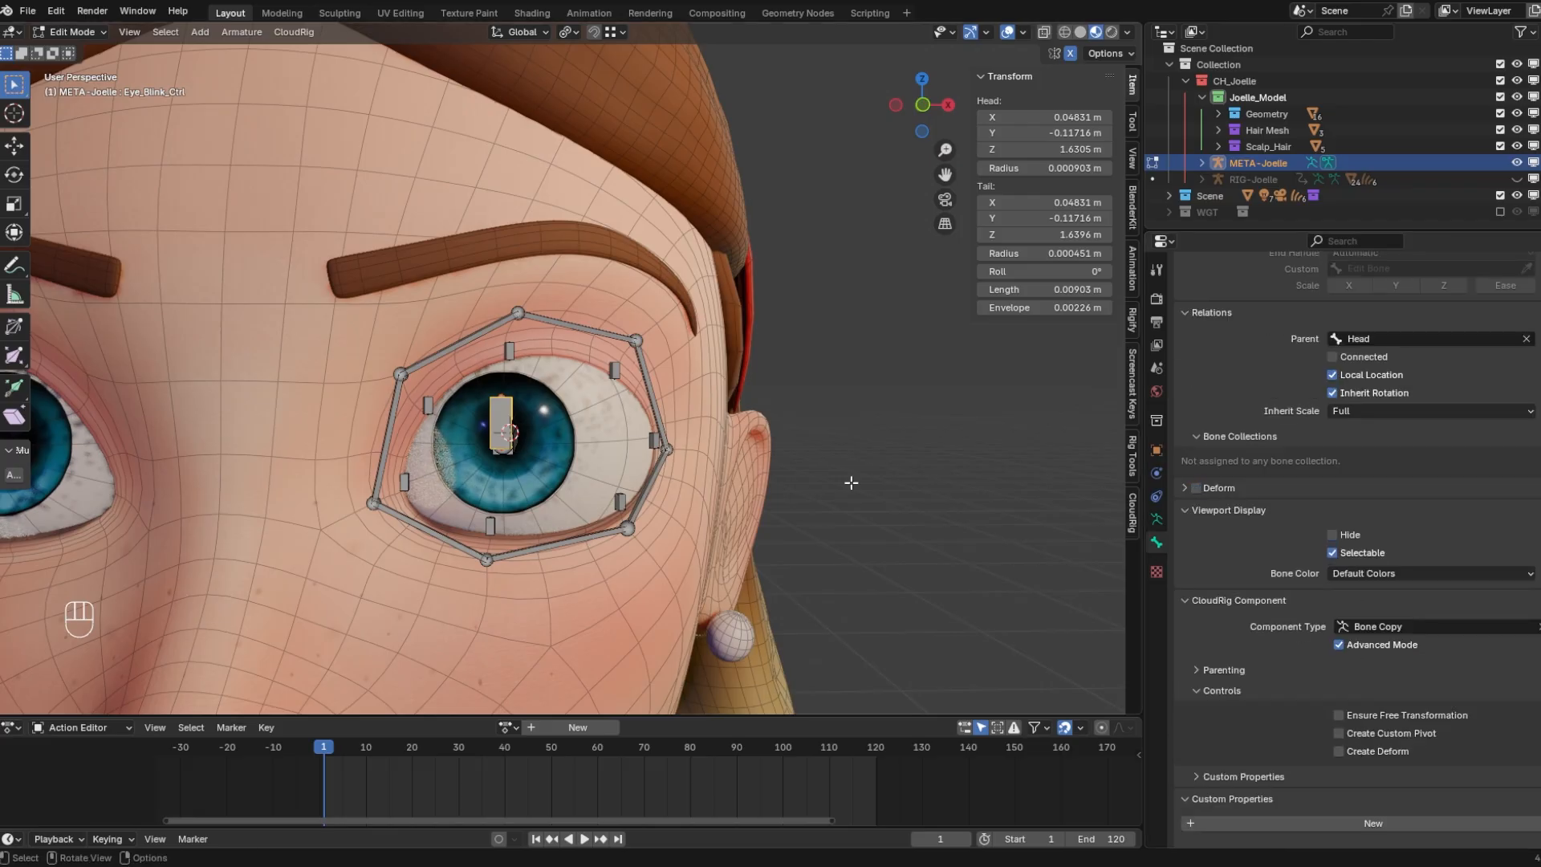
Duplicate Eye_Blink_Ctrl in side view and place the copy in front of the upper eyelid, at about Y -0.111 m and Z 1.647 m
scroll(850, 482, up, 3)
middle_drag(790, 369, 732, 364)
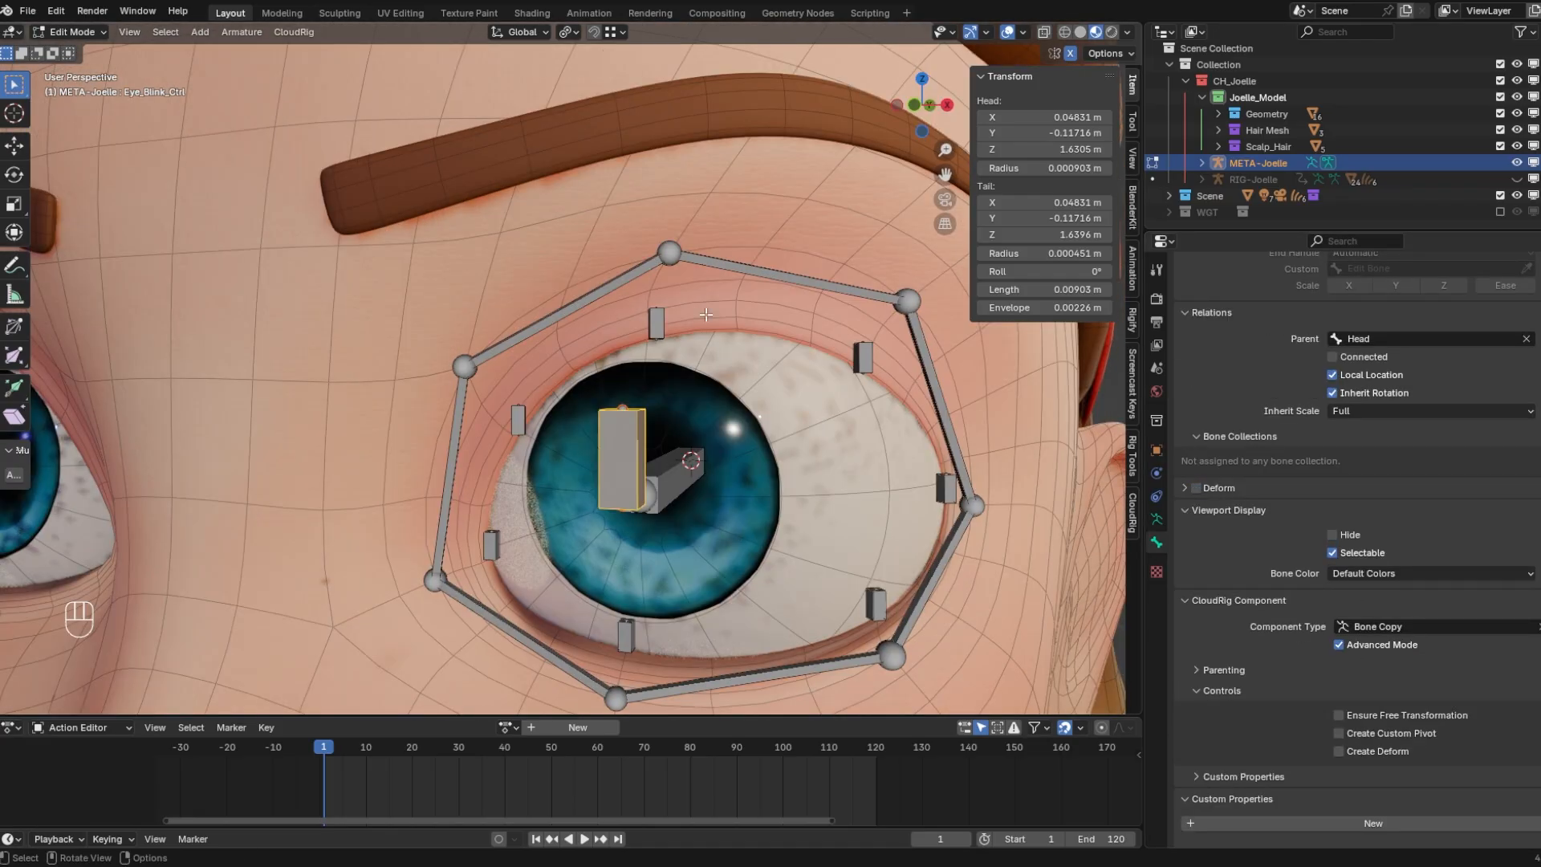
middle_drag(622, 499, 654, 330)
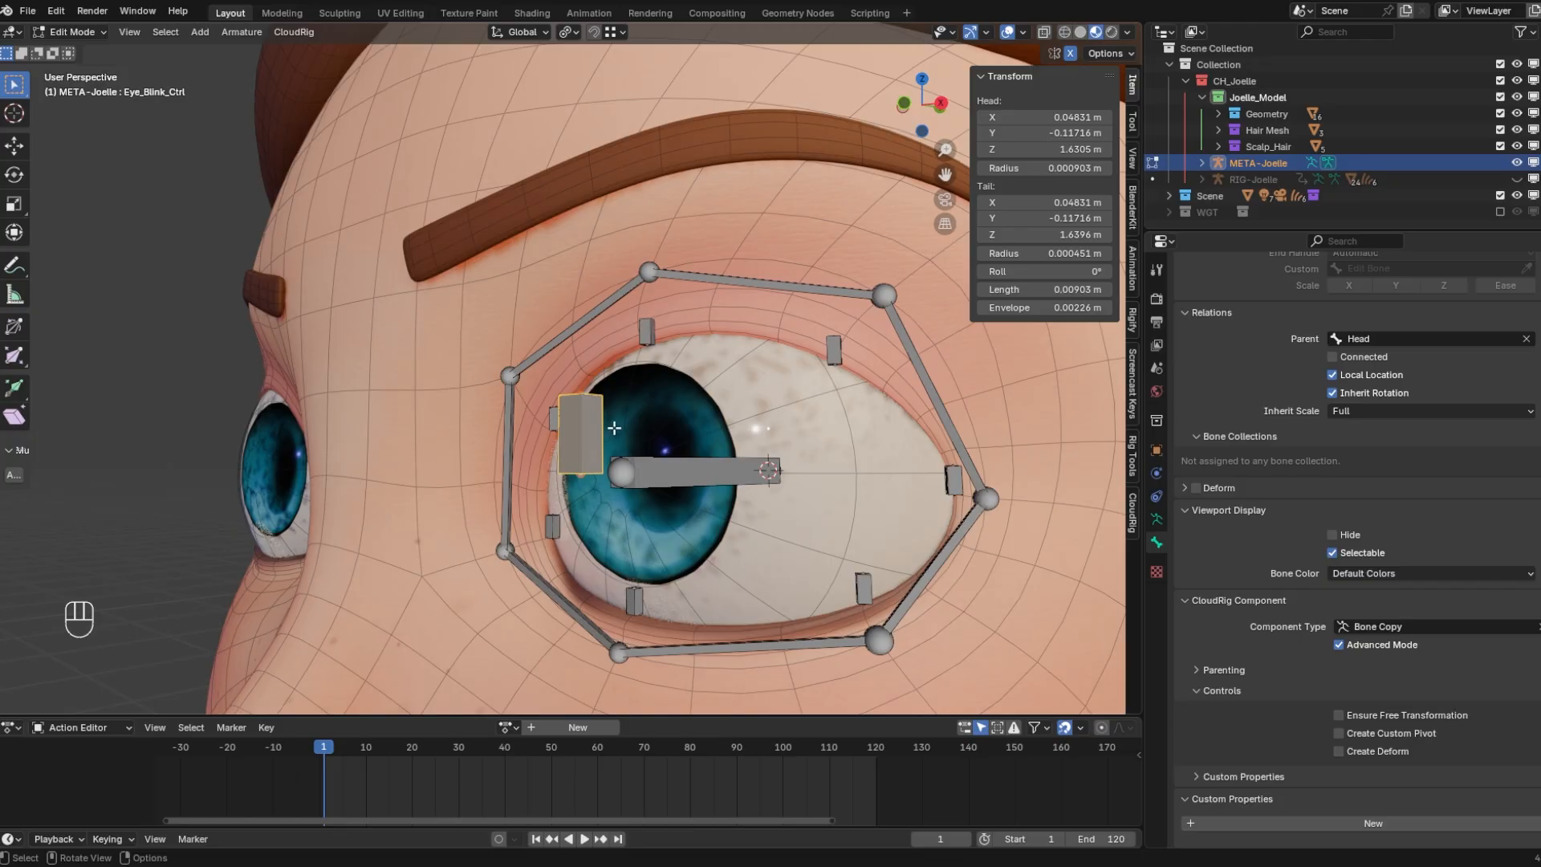
middle_drag(596, 602, 534, 556)
middle_drag(791, 443, 664, 407)
key(shift+d)
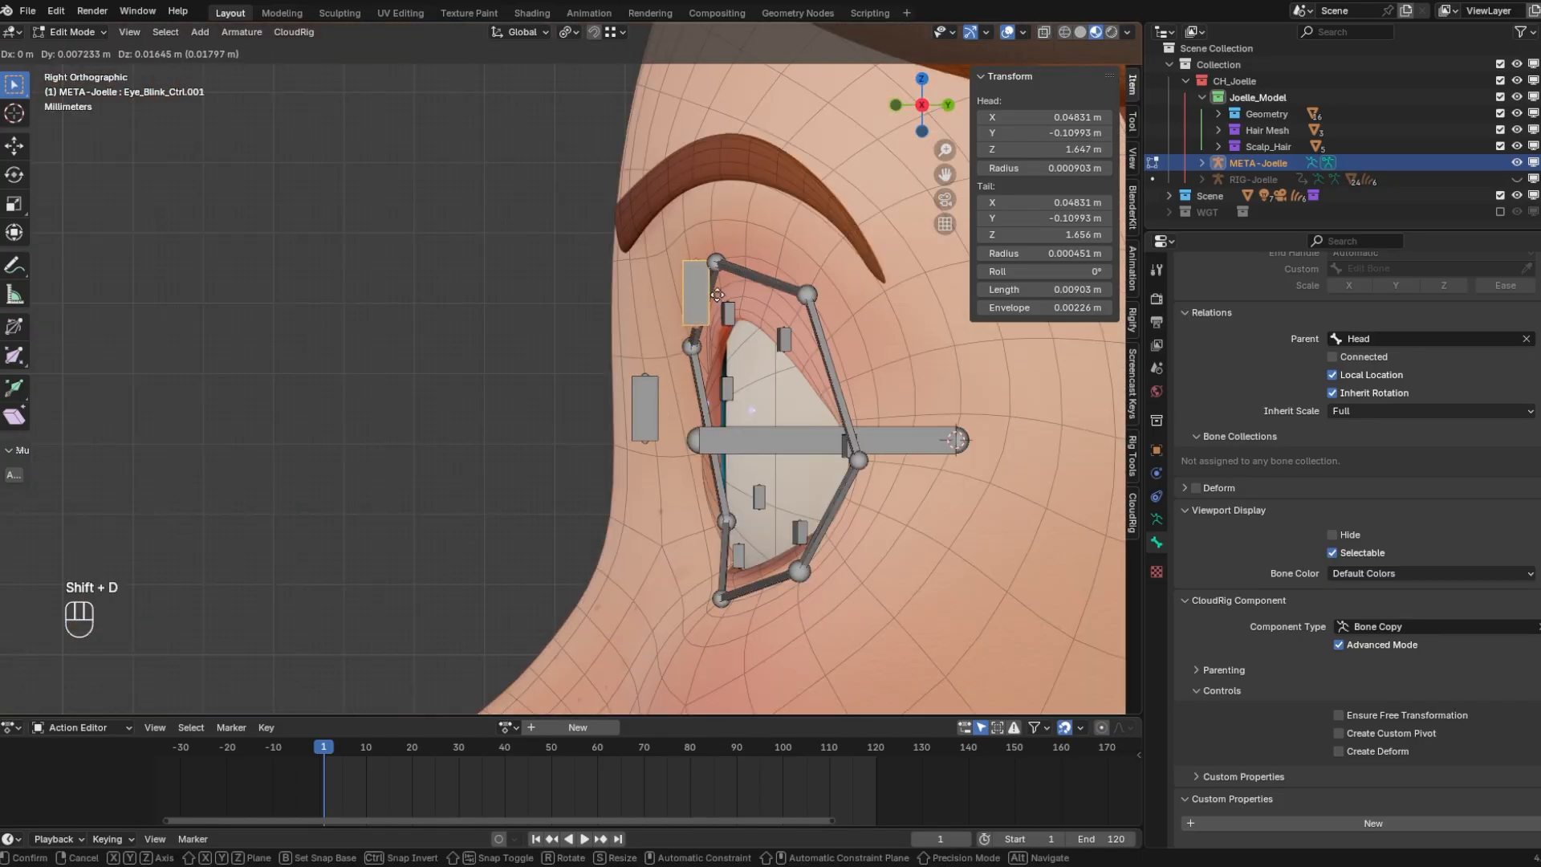
click(712, 298)
scroll(789, 329, up, 2)
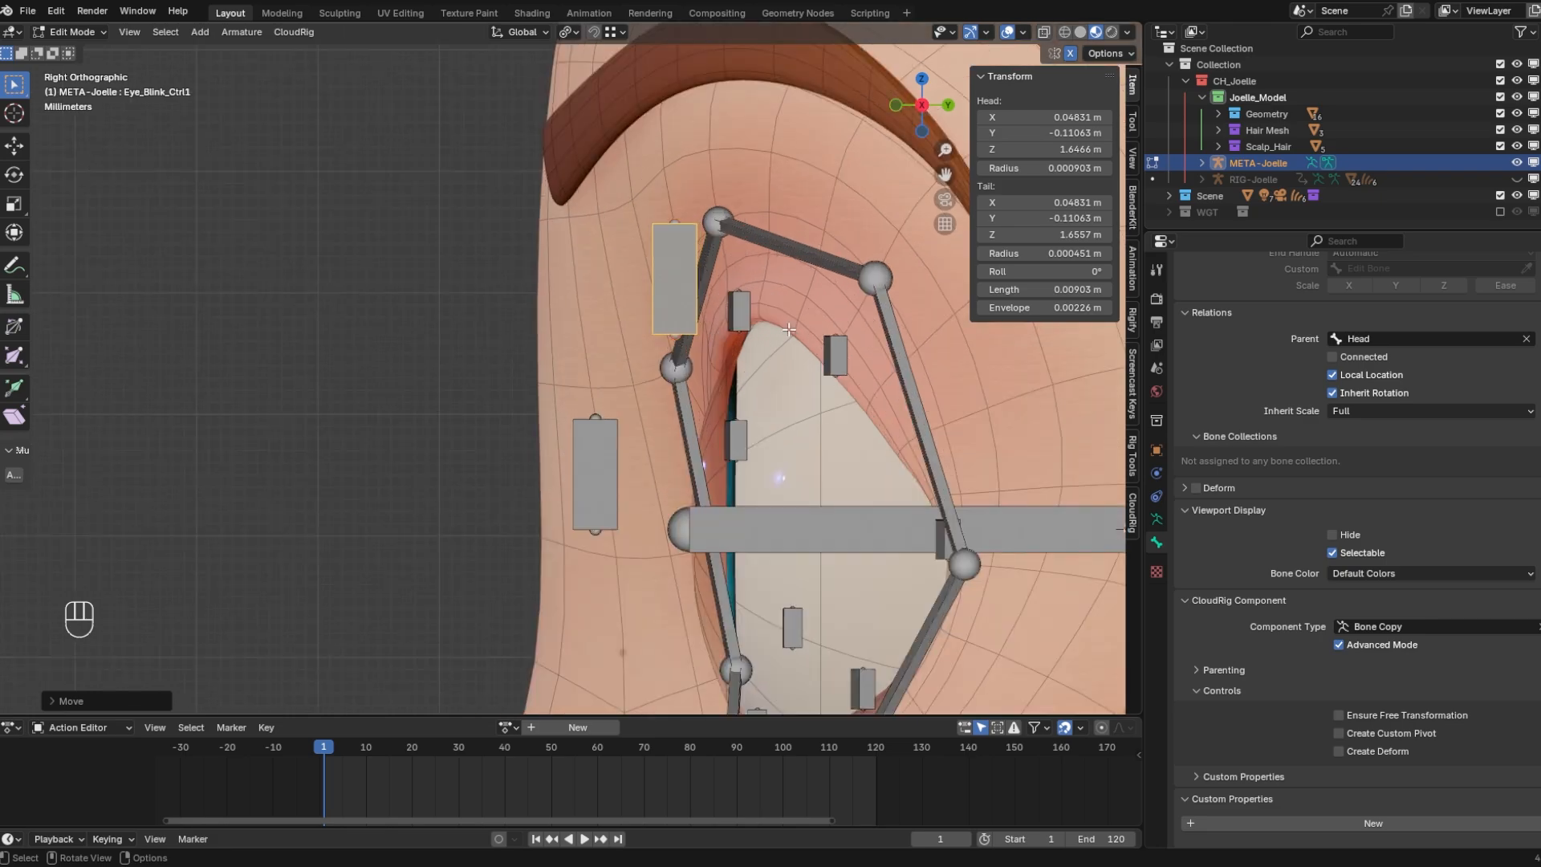
Center the copy over the upper eyelid at about X 0.056 m and Z 1.648 m, and rename it EyeLid_Up_Ctrl
alt+middle_drag(768, 308, 835, 305)
key(g)
key(z)
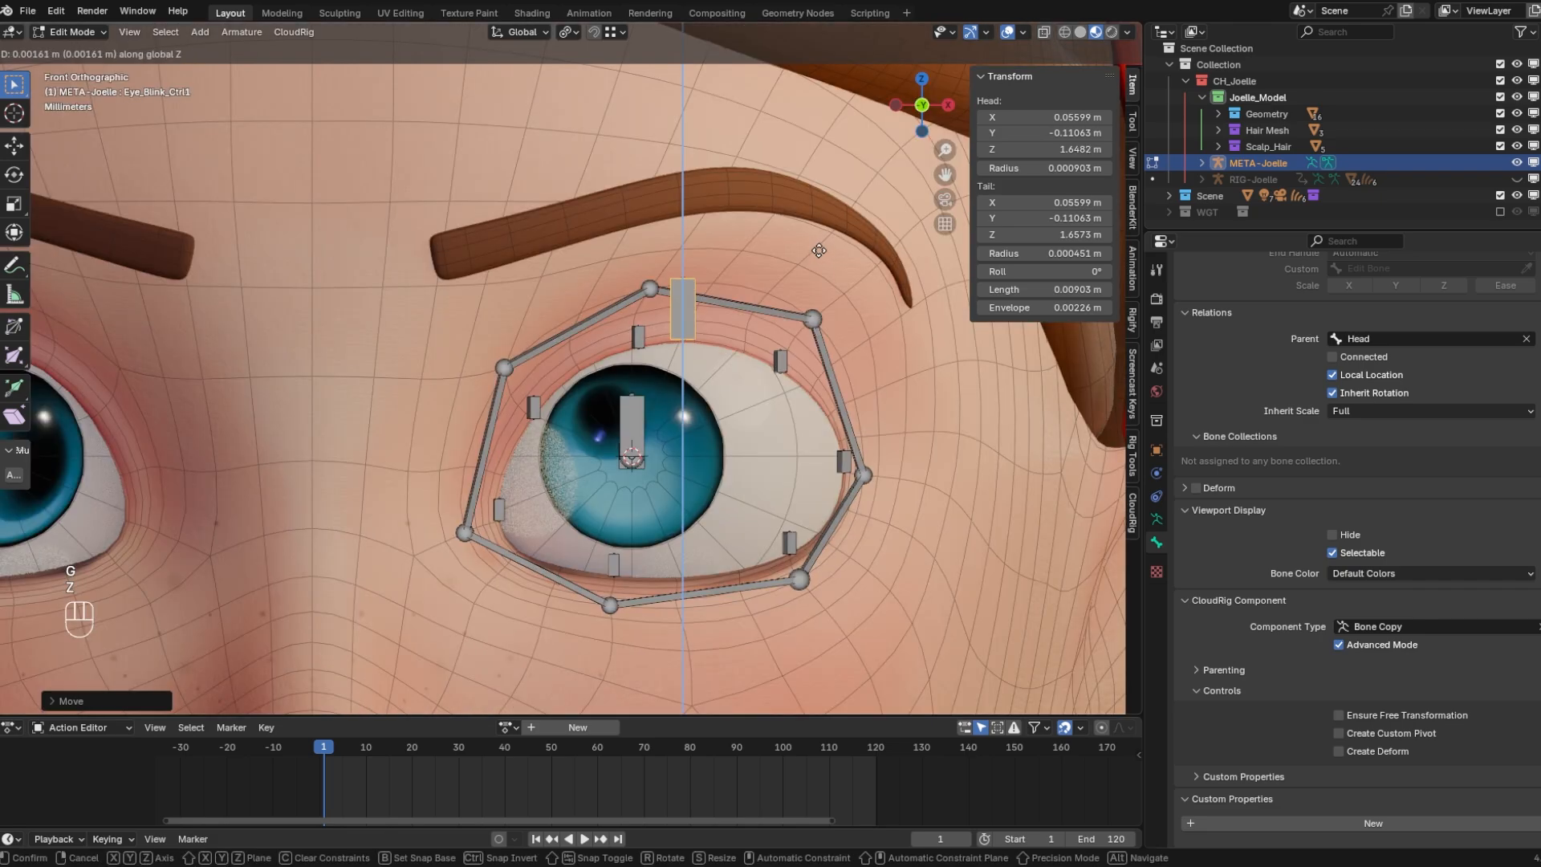
alt+middle_drag(819, 250, 793, 319)
click(793, 319)
key(F2)
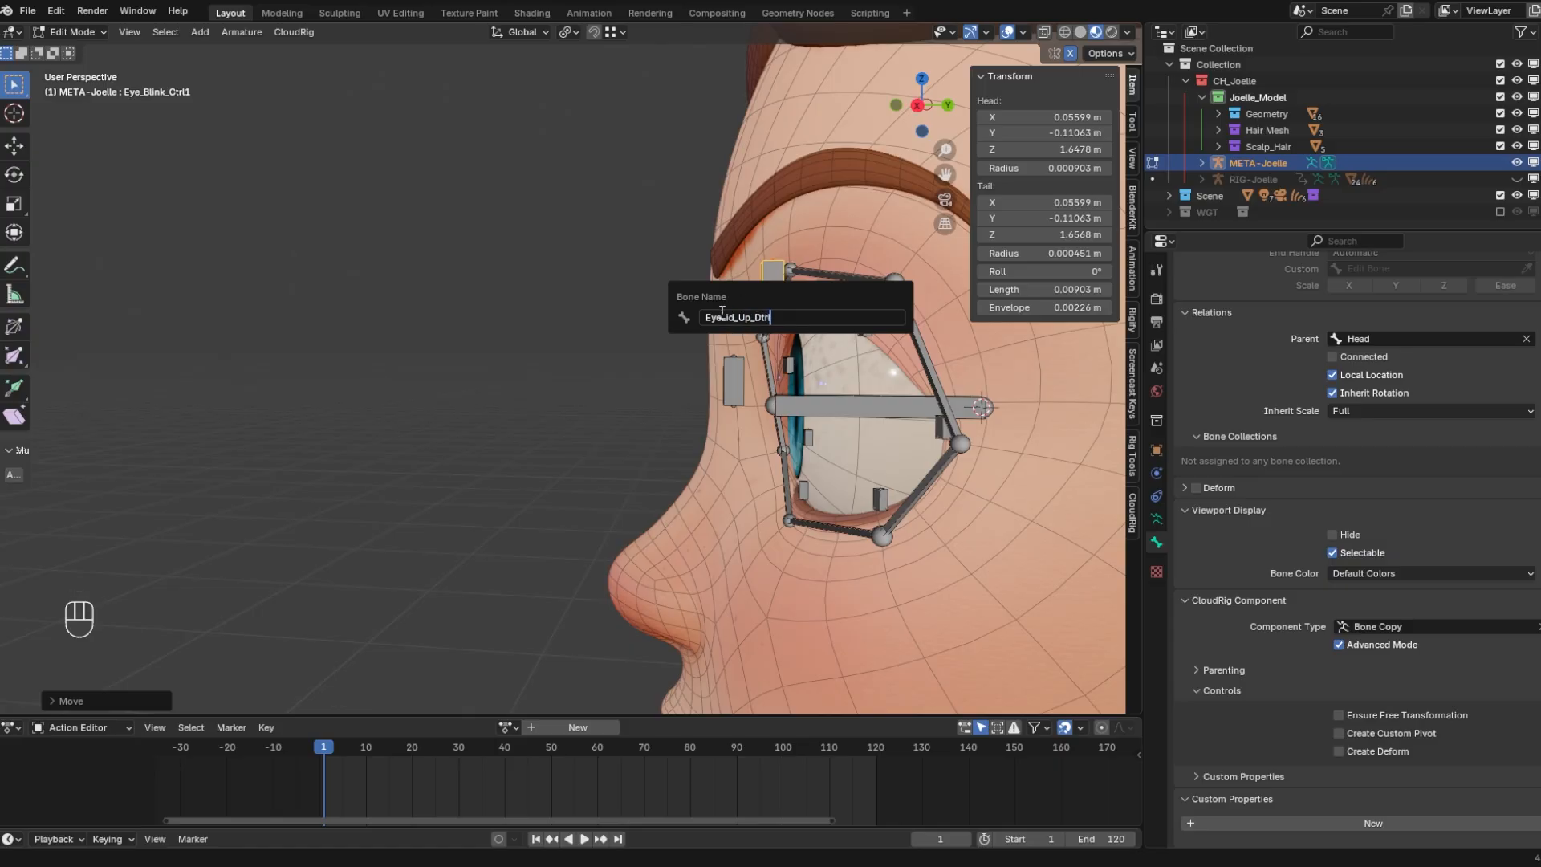
key(Return)
key(g)
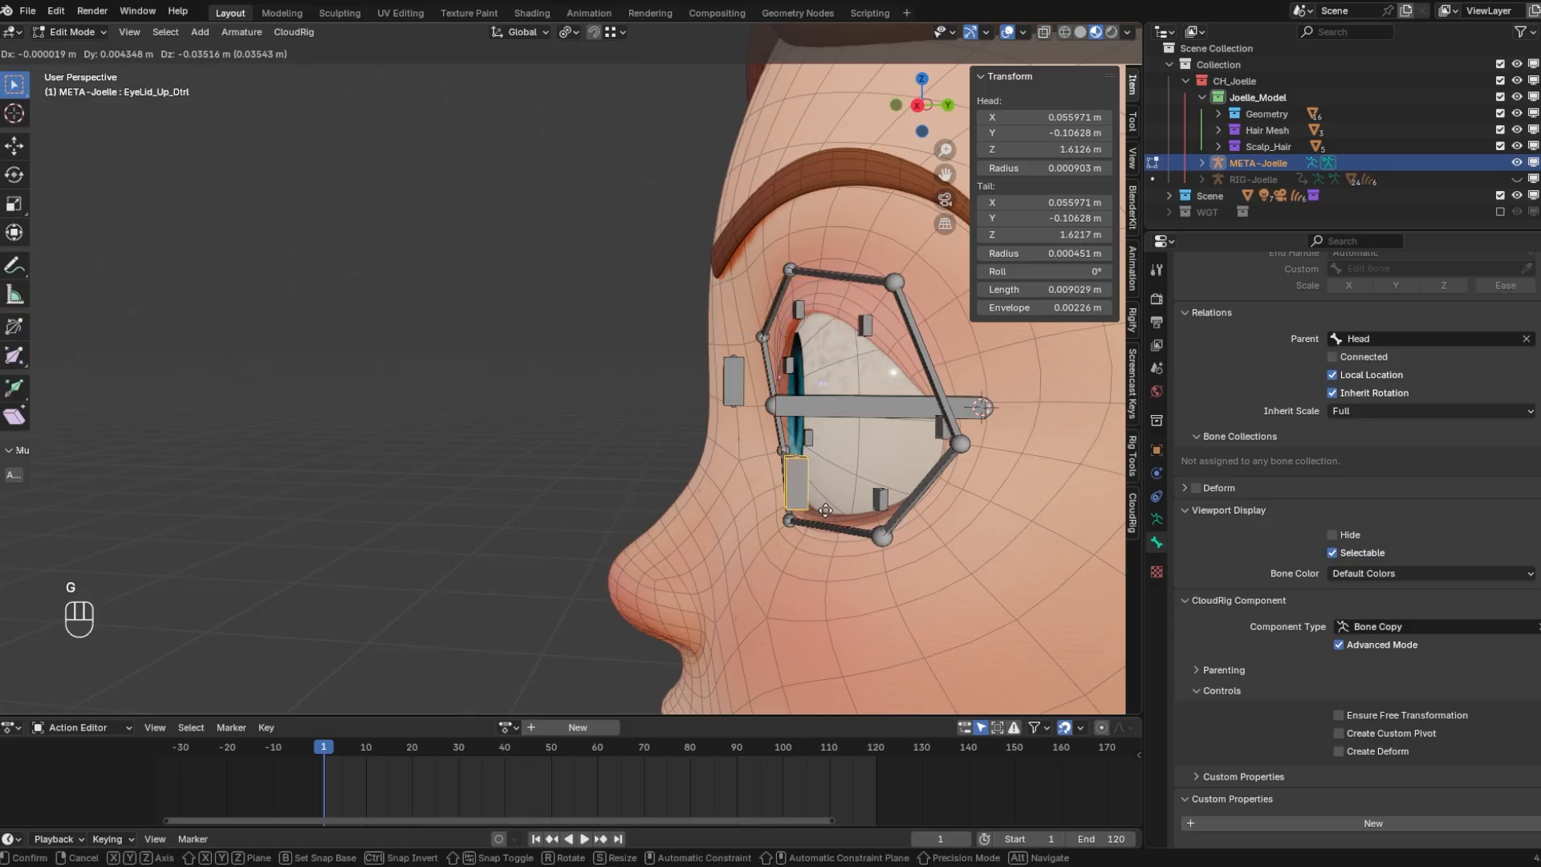
alt+middle_drag(818, 321, 800, 339)
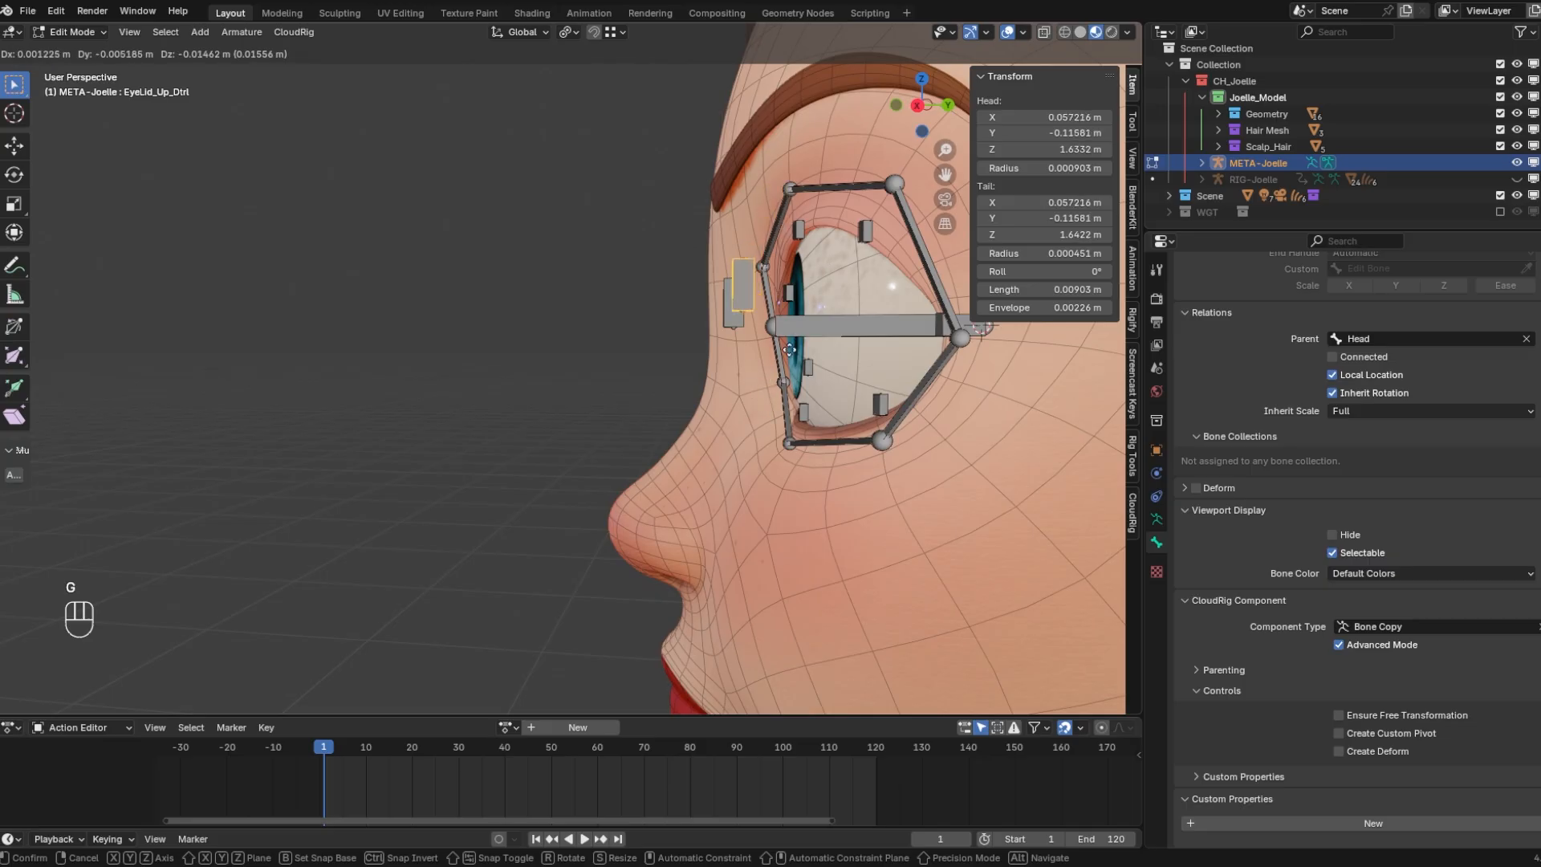
right_click(891, 286)
Duplicate EyeLid_Up_Ctrl down to the lower eyelid, at about X 0.053, Y -0.109, Z 1.612 m, and rename it as the bottom eyelid control
key(shift+d)
key(z)
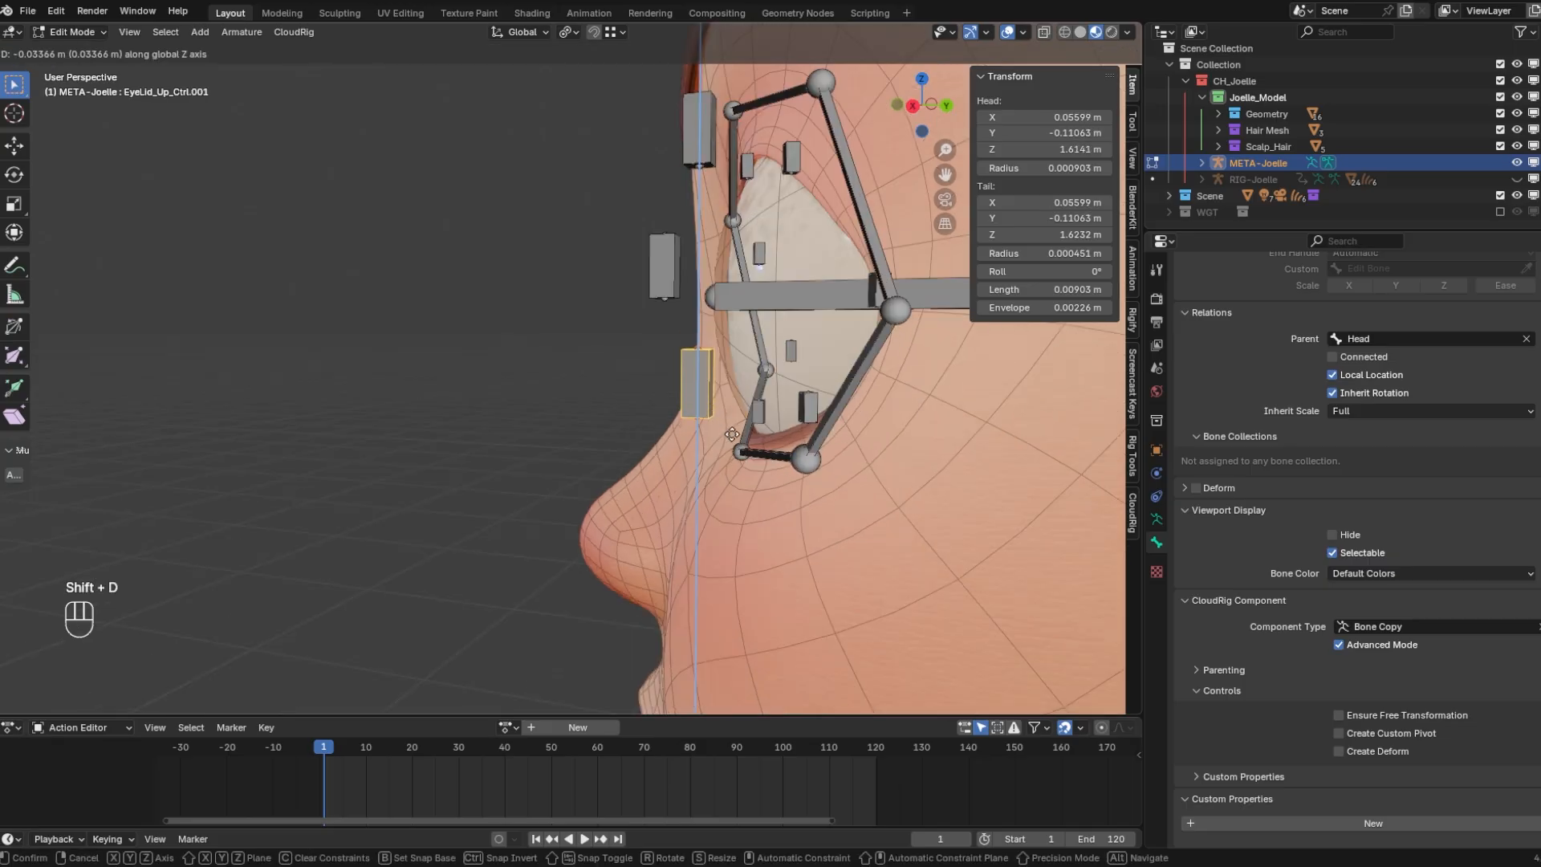
click(941, 164)
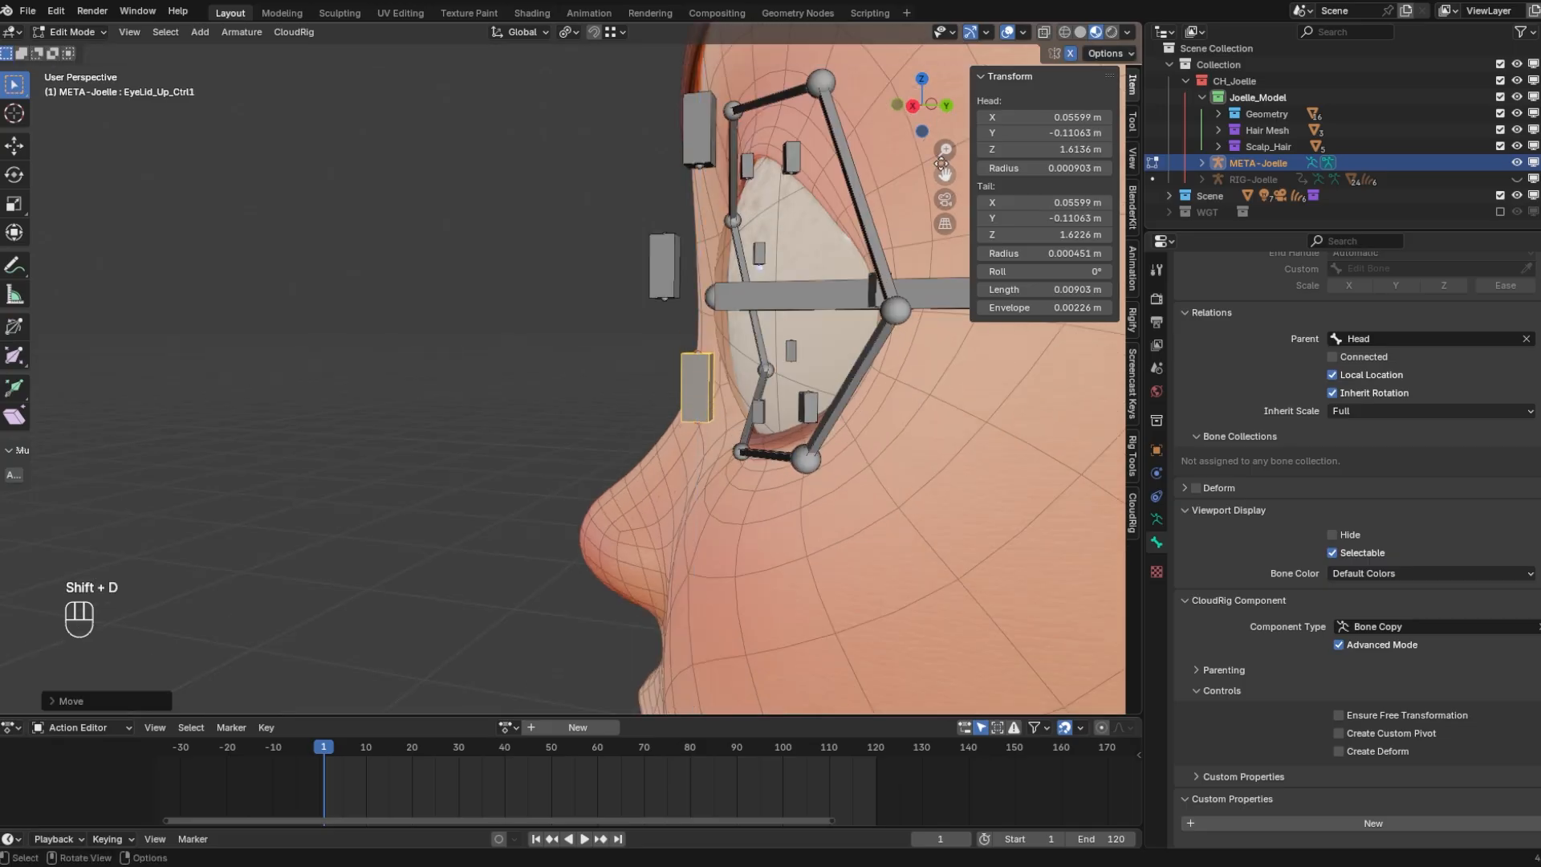
click(915, 106)
drag(917, 110, 967, 119)
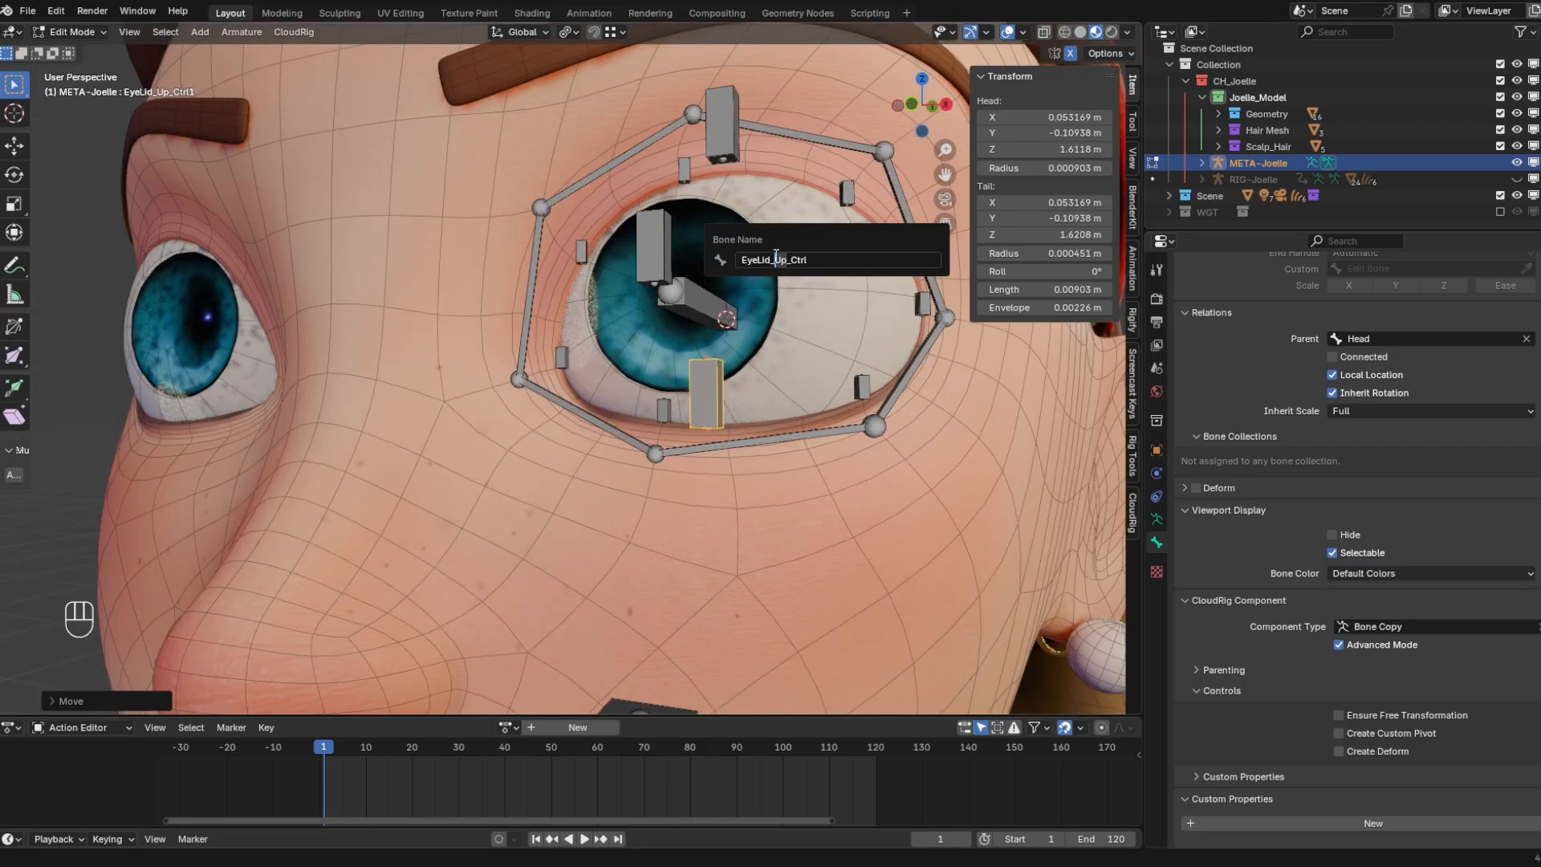
text(ot)
key(Return)
Examine Eye.L together with the blink, upper and lower eyelid control bones from several angles
scroll(777, 261, down, 4)
scroll(699, 365, up, 4)
middle_drag(777, 265, 633, 327)
shift+middle_drag(776, 352, 746, 403)
click(721, 397)
scroll(835, 358, up, 1)
middle_drag(923, 360, 737, 403)
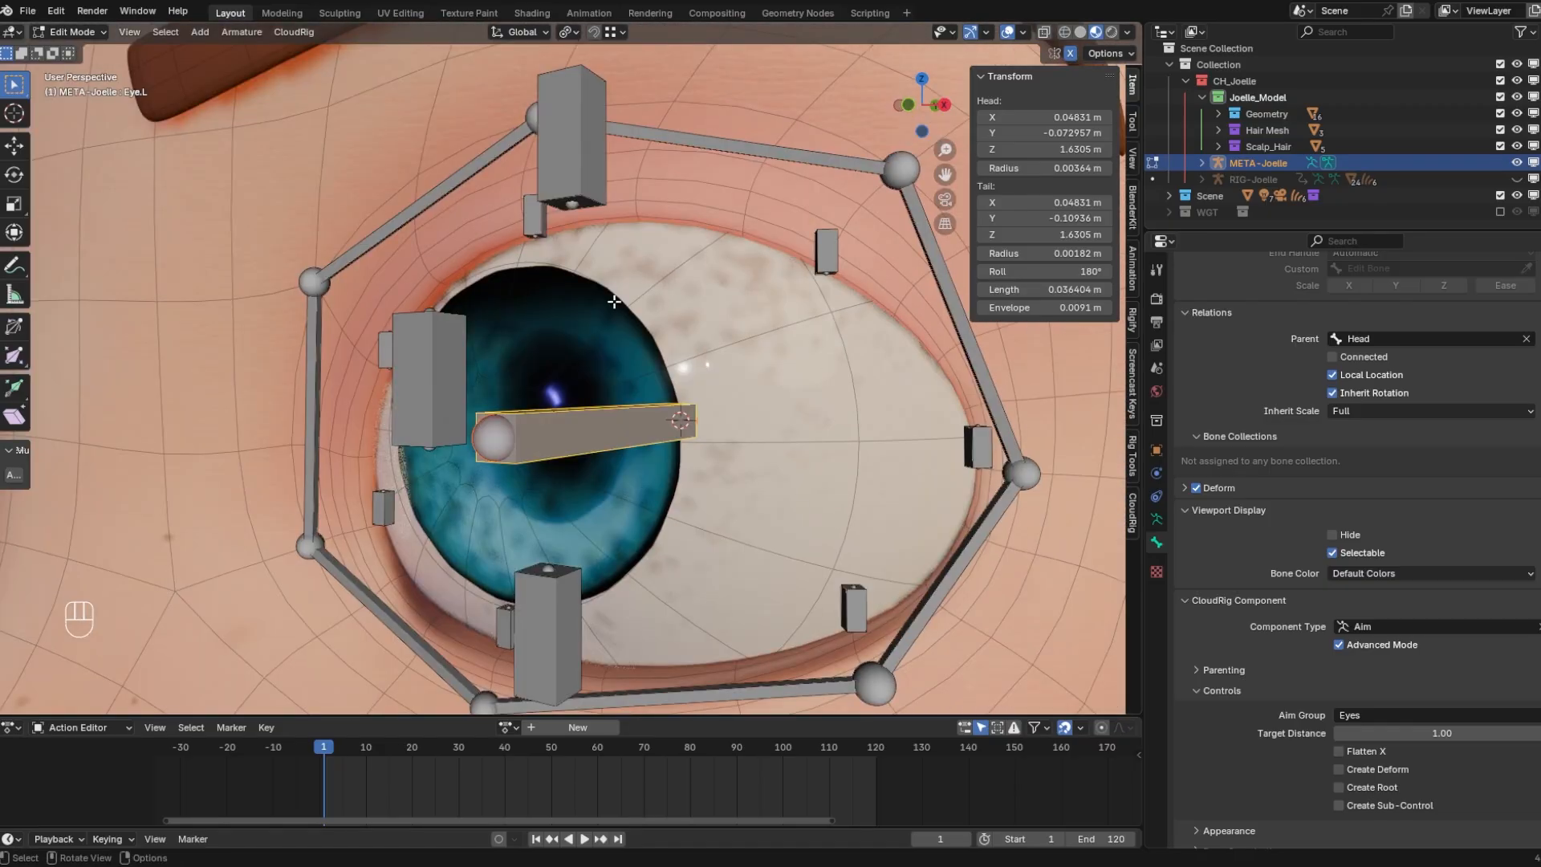
middle_drag(615, 300, 684, 314)
middle_drag(559, 302, 509, 266)
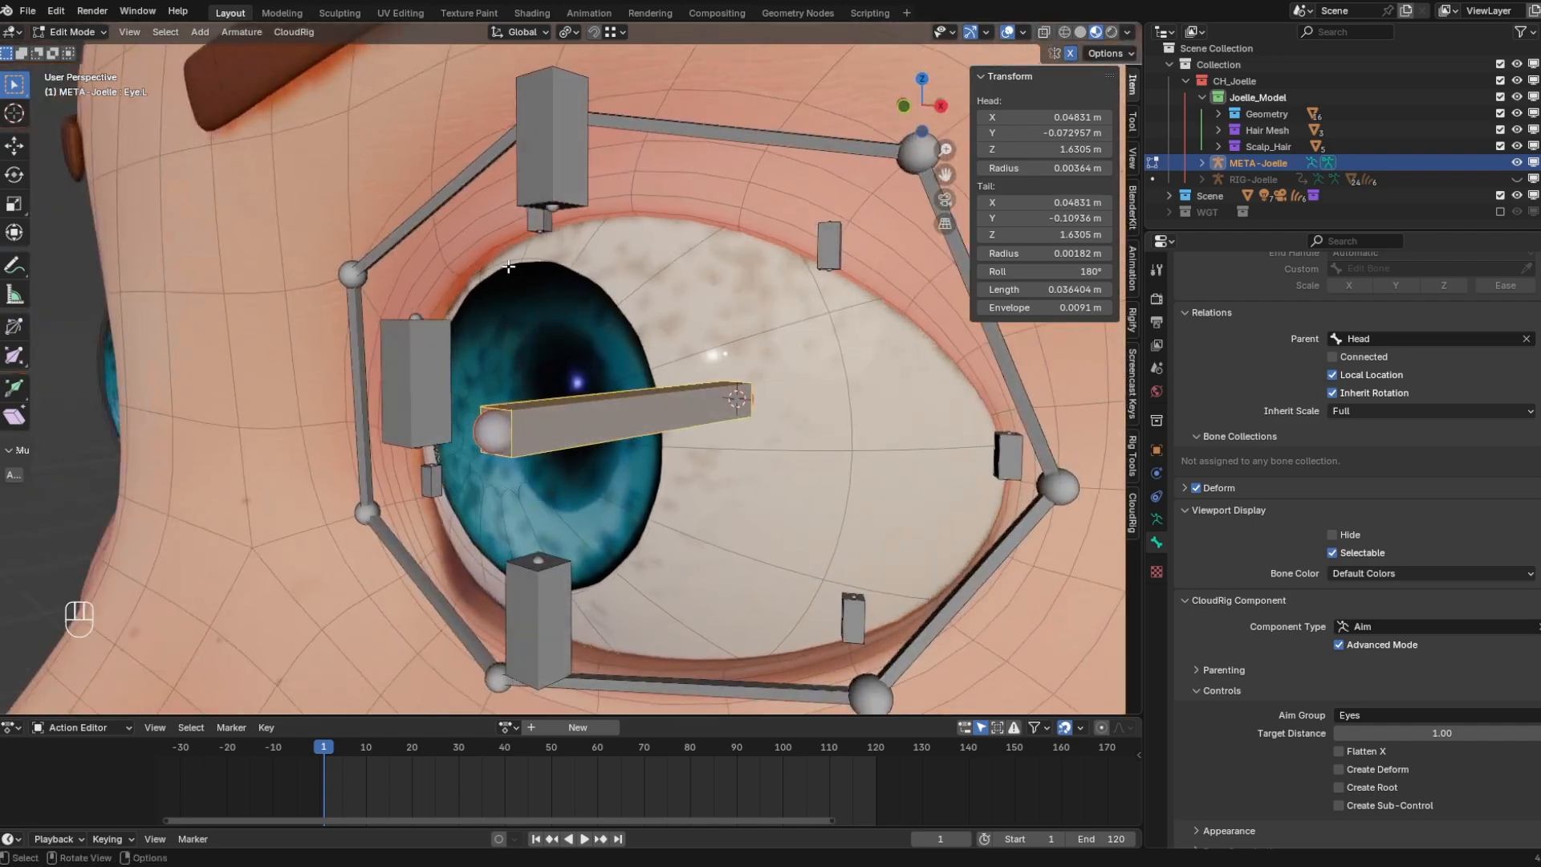
middle_drag(595, 641, 657, 631)
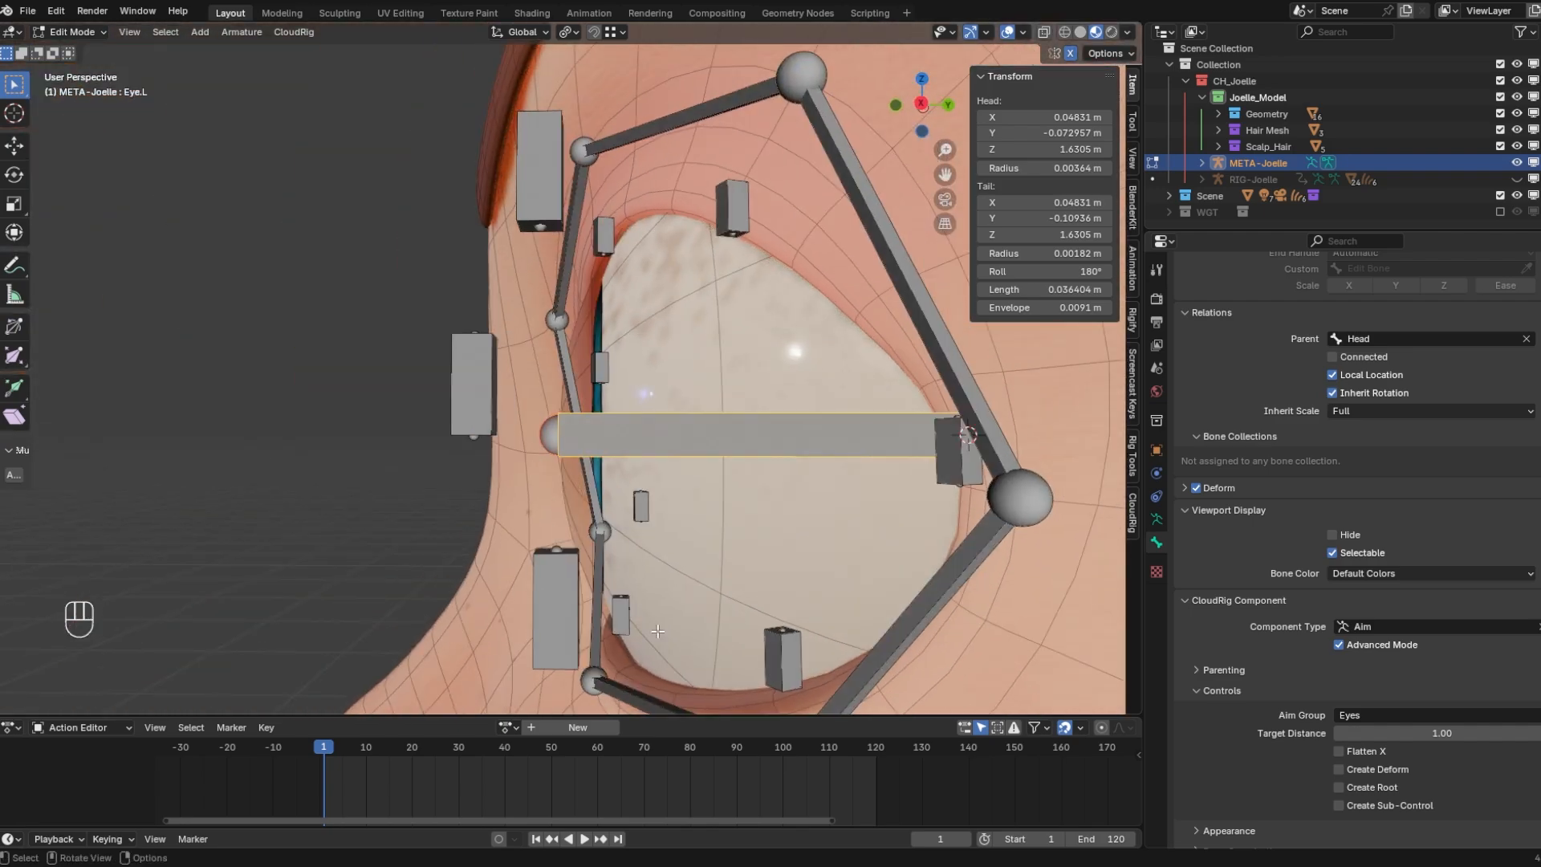
middle_drag(603, 553, 615, 434)
key(e)
key(e)
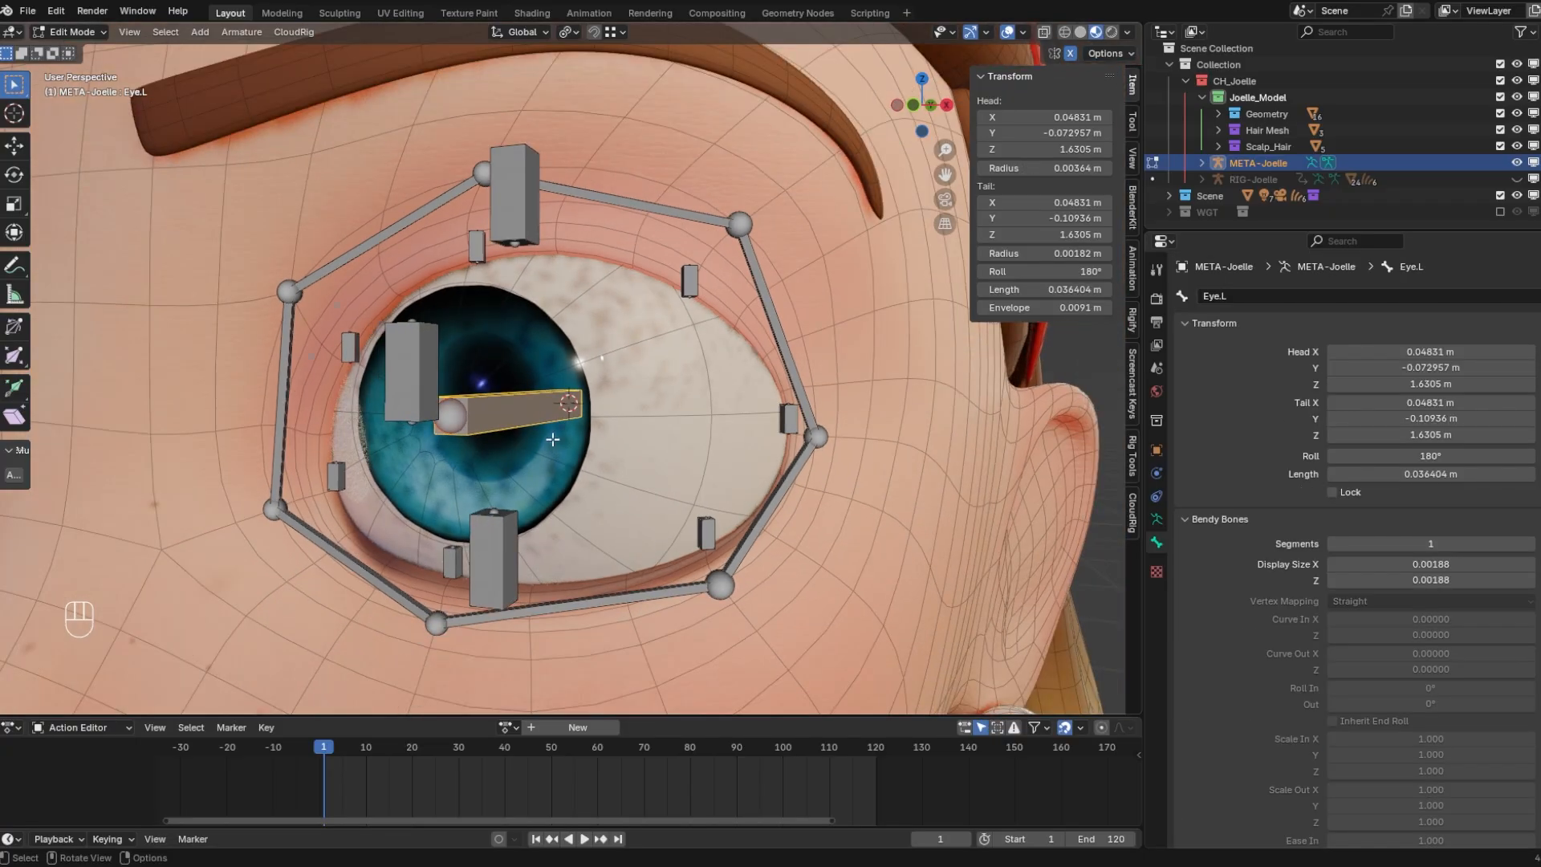
scroll(551, 437, up, 2)
middle_drag(551, 437, 595, 412)
scroll(687, 434, down, 2)
key(r)
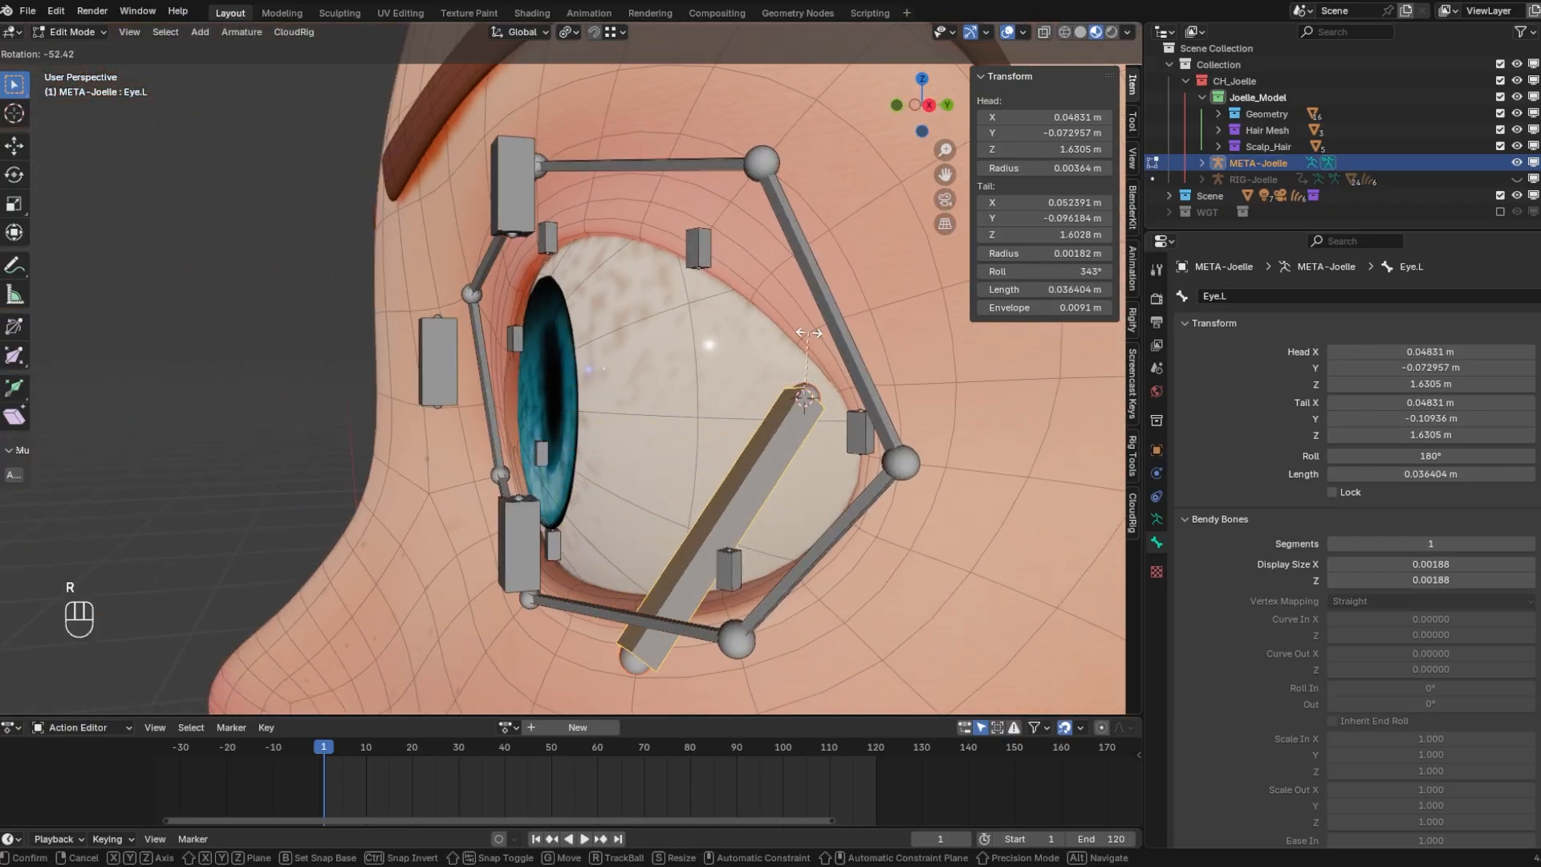
right_click(836, 381)
key(r)
key(r)
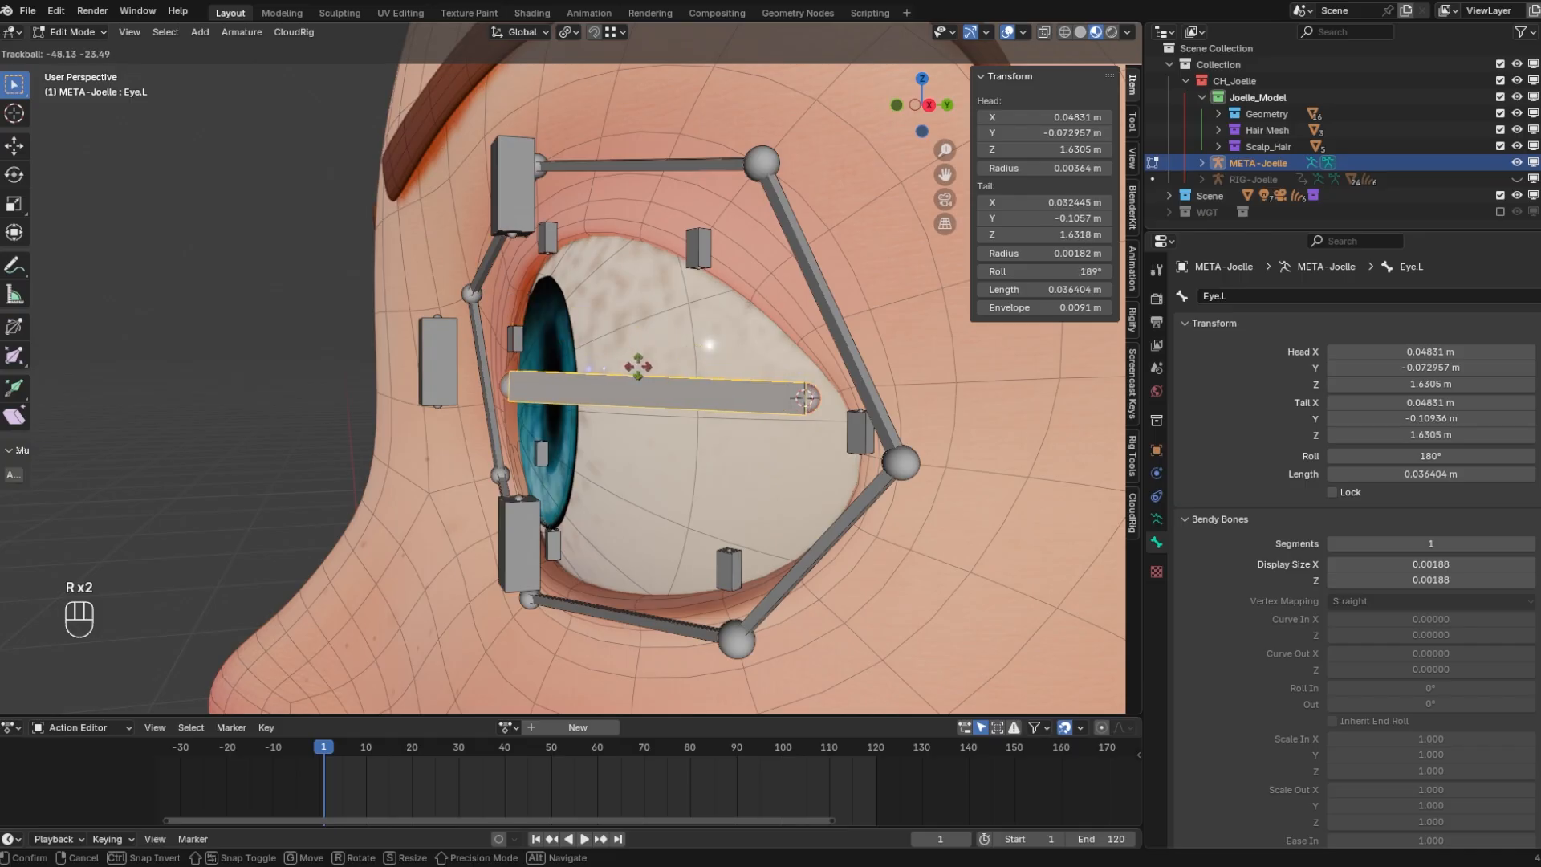
right_click(608, 338)
Create a bone from the eye center to the head of Eyelid3.L and thin its B-Bone display size to 0.00122
mouse_move(434, 386)
middle_down()
mouse_move(498, 404)
mouse_move(442, 411)
middle_up()
click(409, 414)
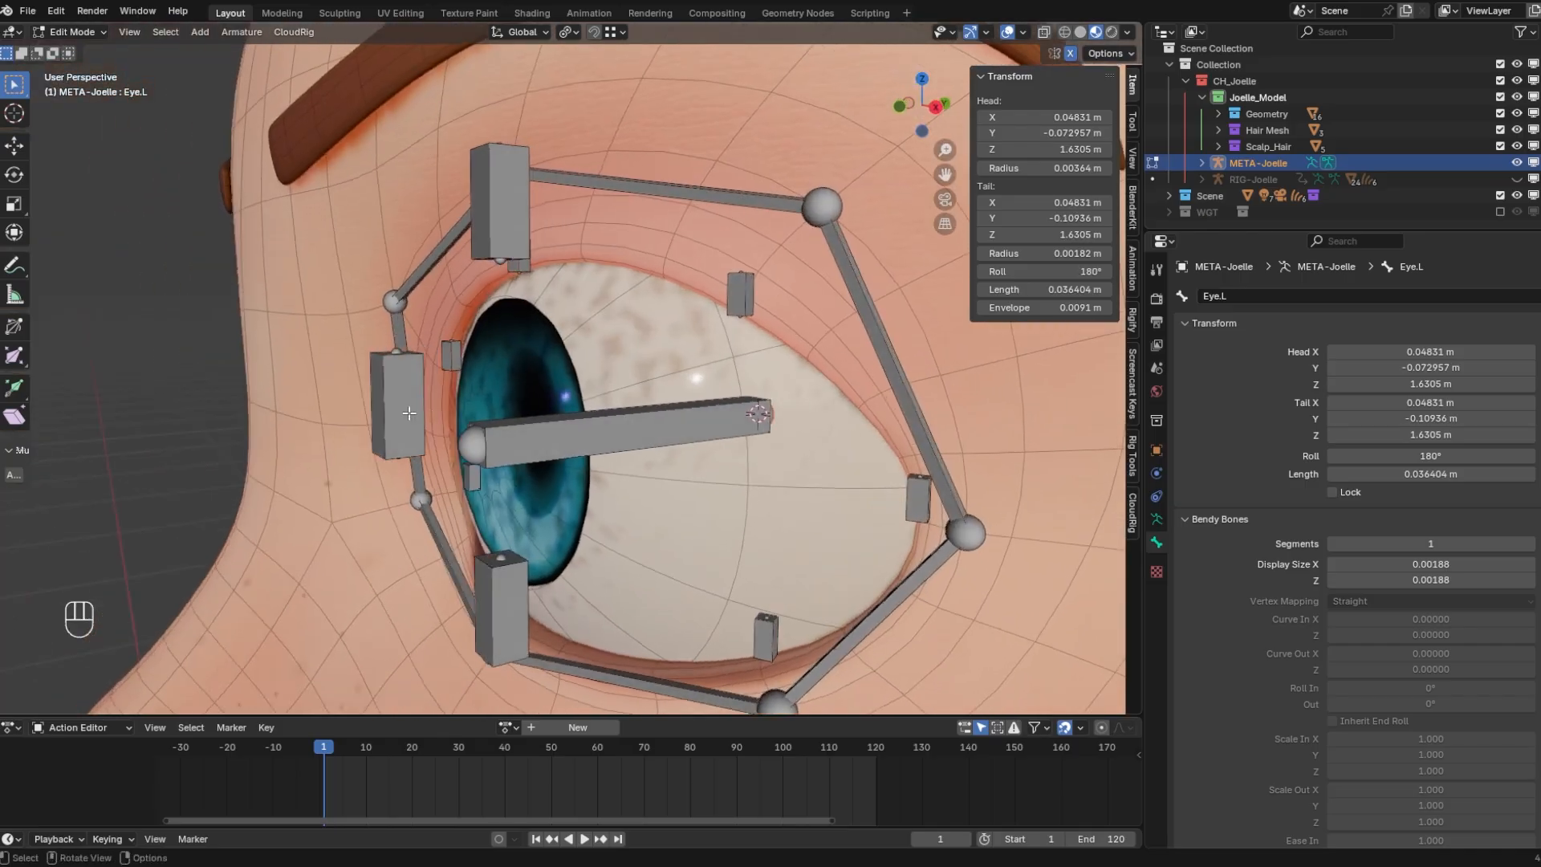
shift+click(520, 276)
key(f)
scroll(643, 324, down, 6)
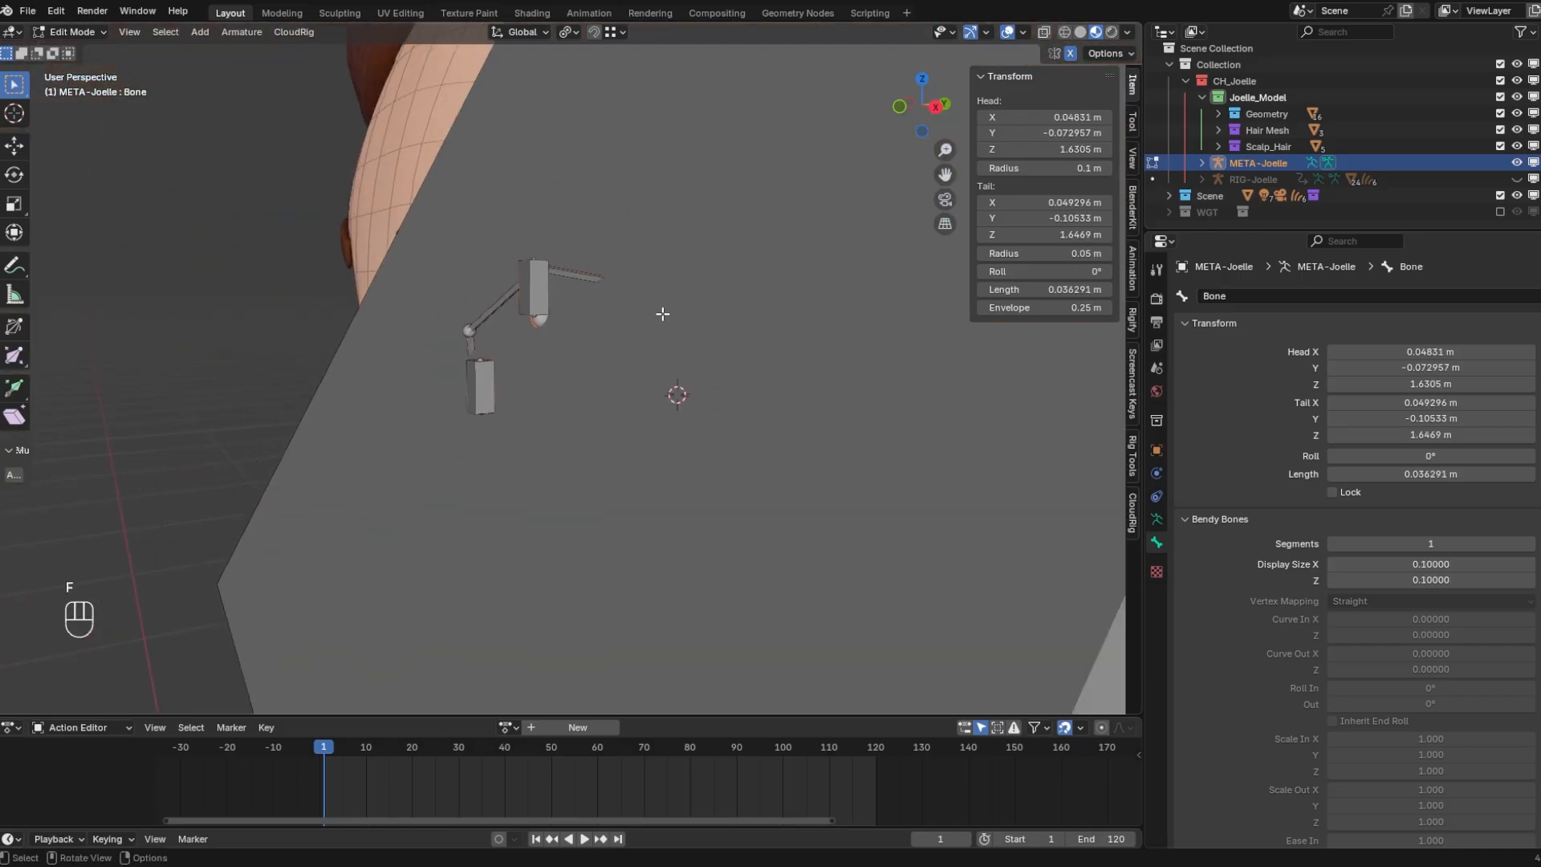
key(ctrl+alt+shift+s)
click(812, 372)
scroll(813, 372, up, 4)
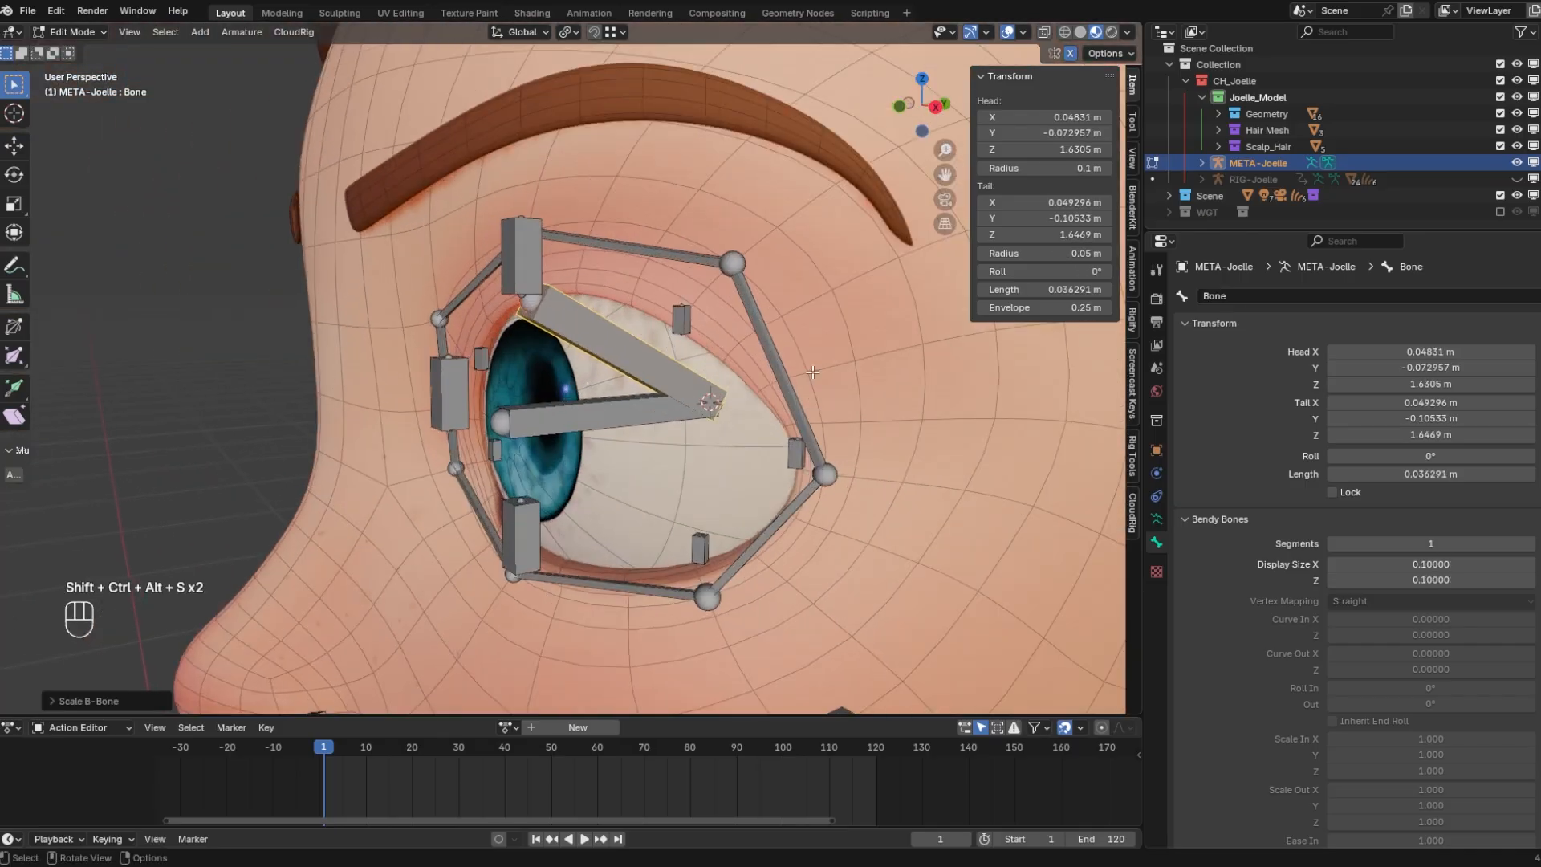
scroll(806, 421, up, 3)
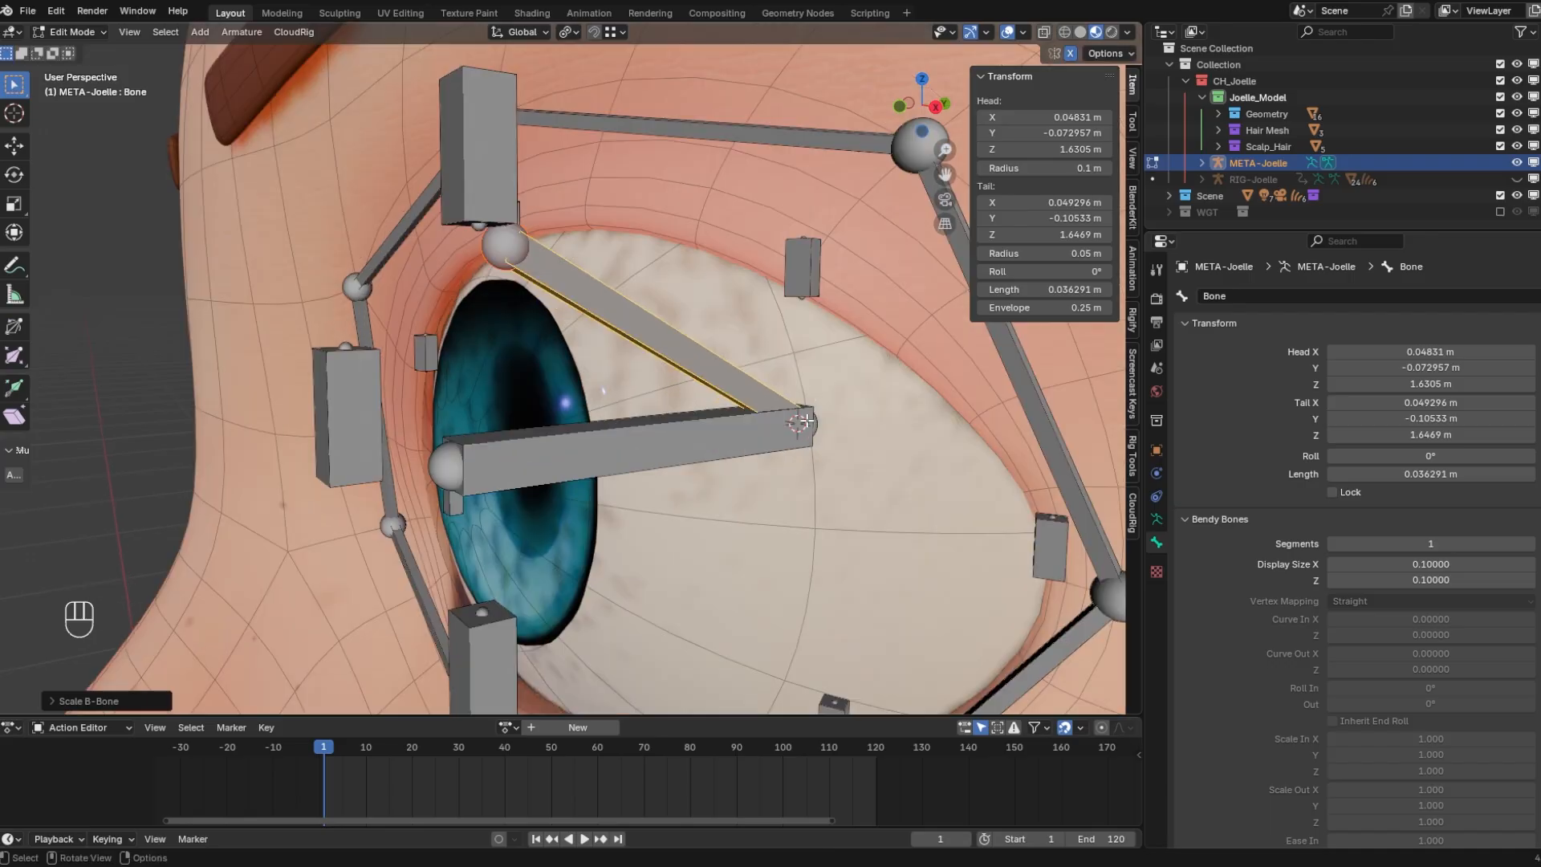
Try moving Eyelid3.L down and forward in front of the iris to simulate a closing lid
middle_drag(806, 408, 564, 272)
click(534, 308)
click(526, 408)
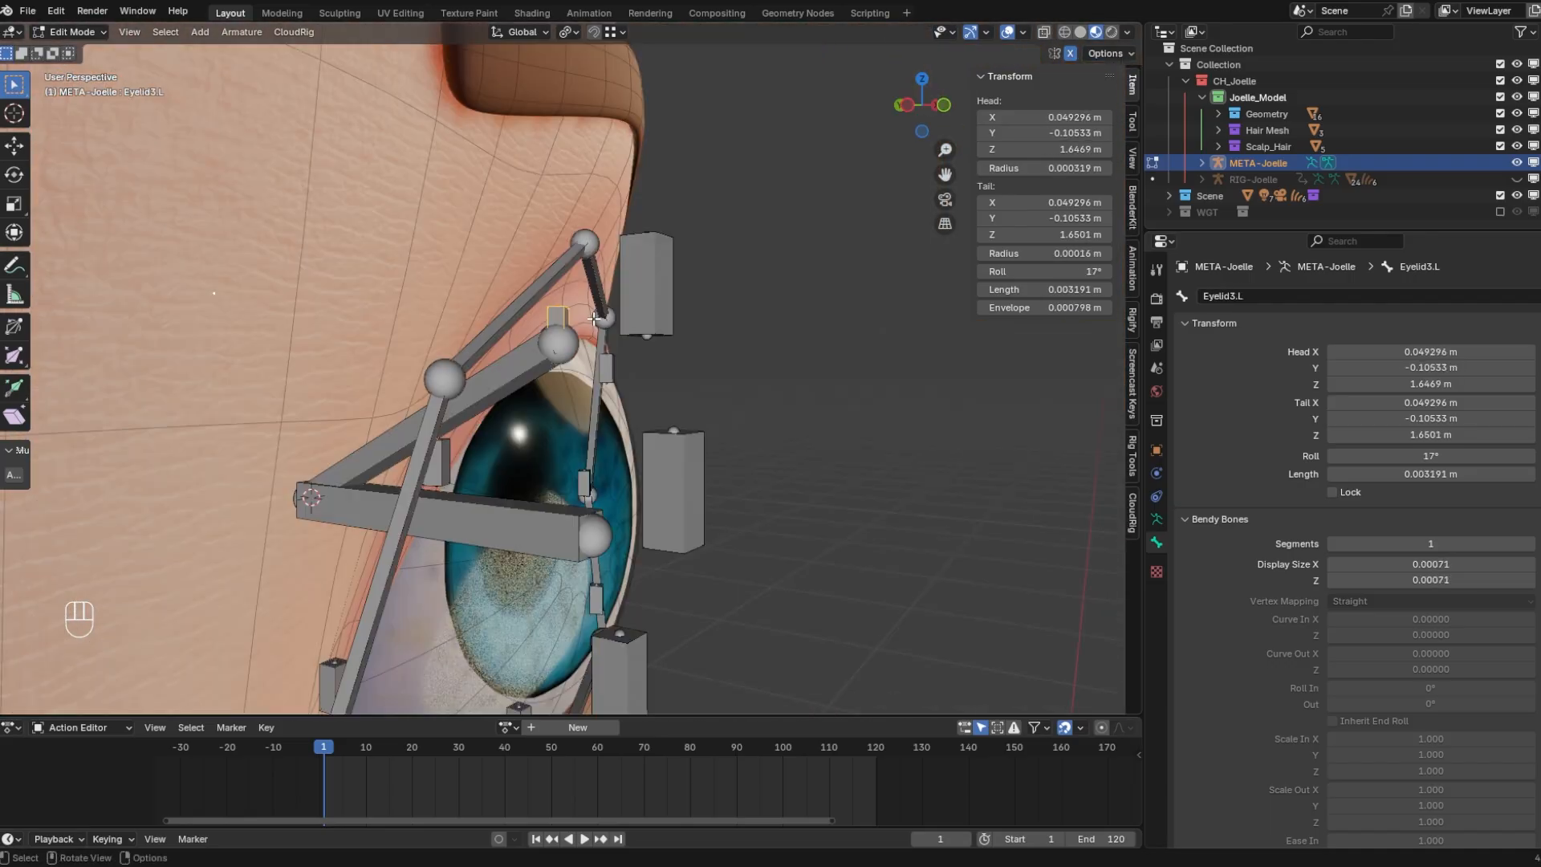
key(g)
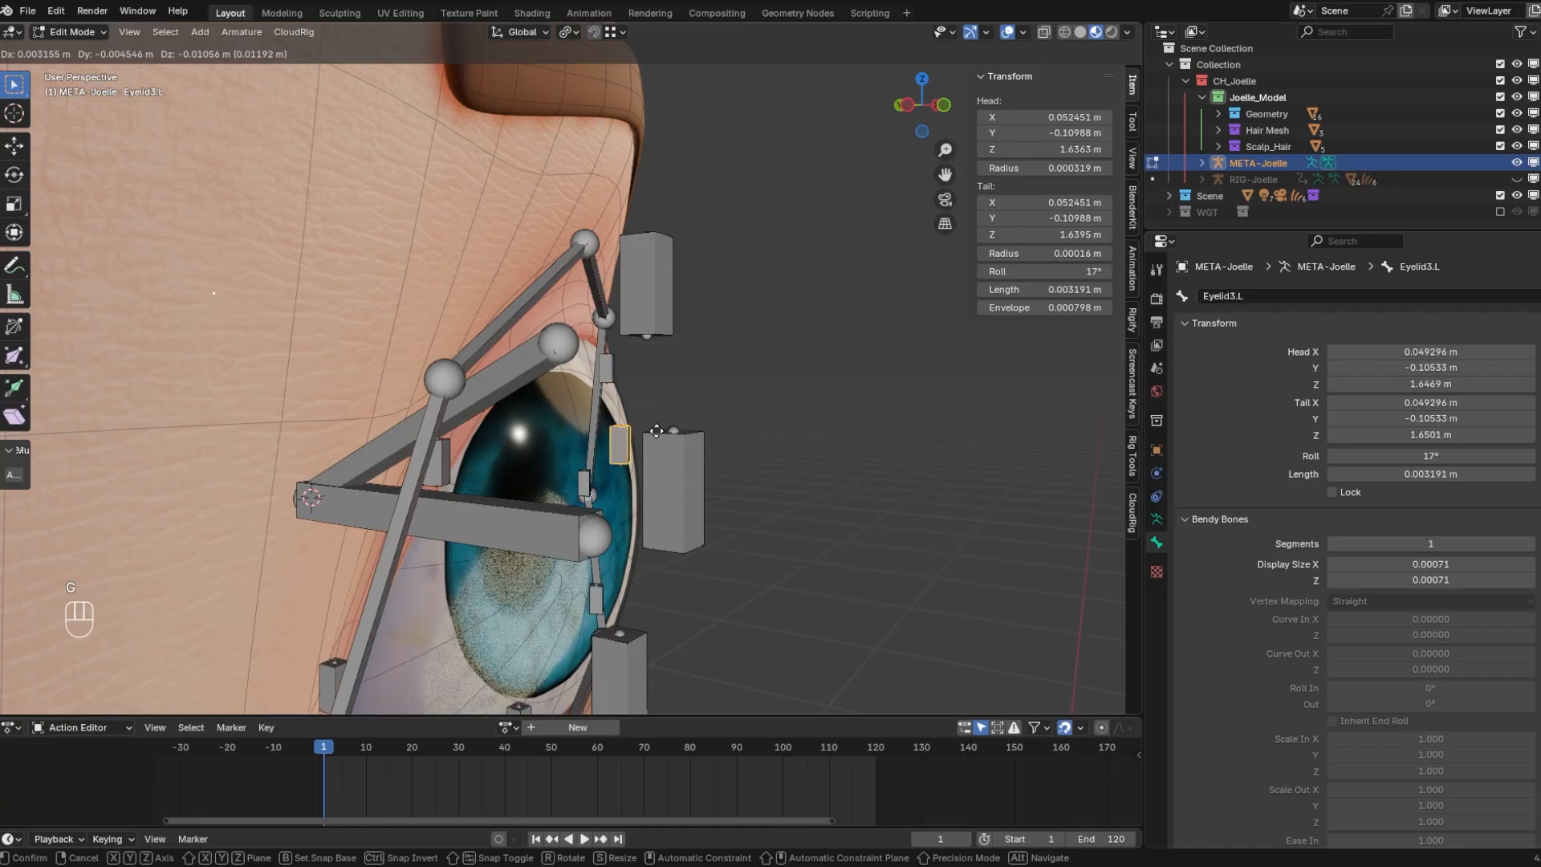
click(655, 452)
Rotate the eye-center bone down by about 25° so that its tip follows the moved Eyelid3.L
click(496, 374)
key(r)
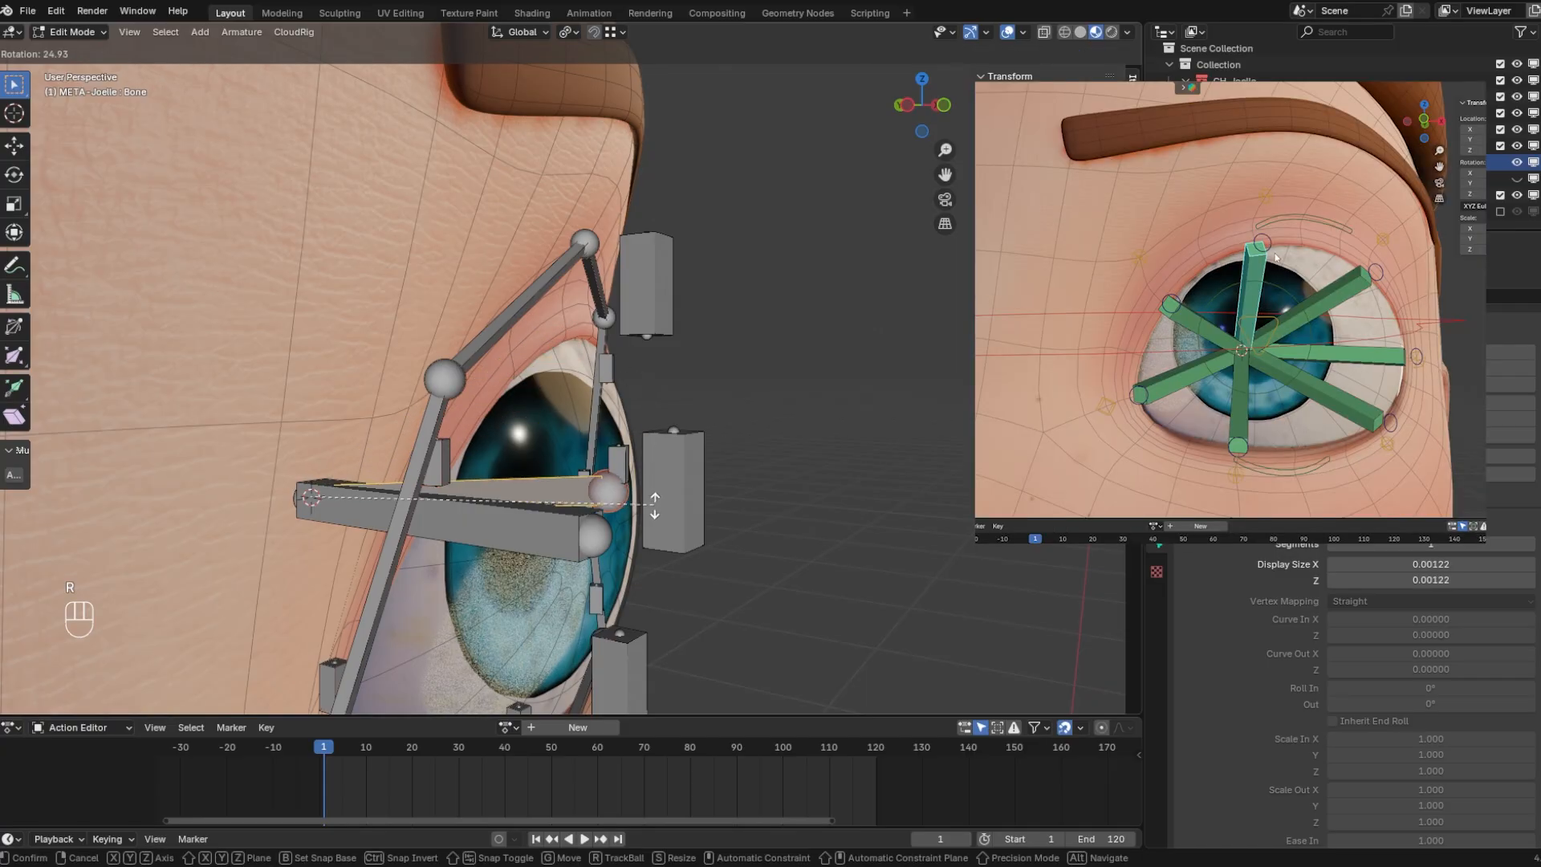
click(655, 505)
middle_drag(655, 506, 507, 435)
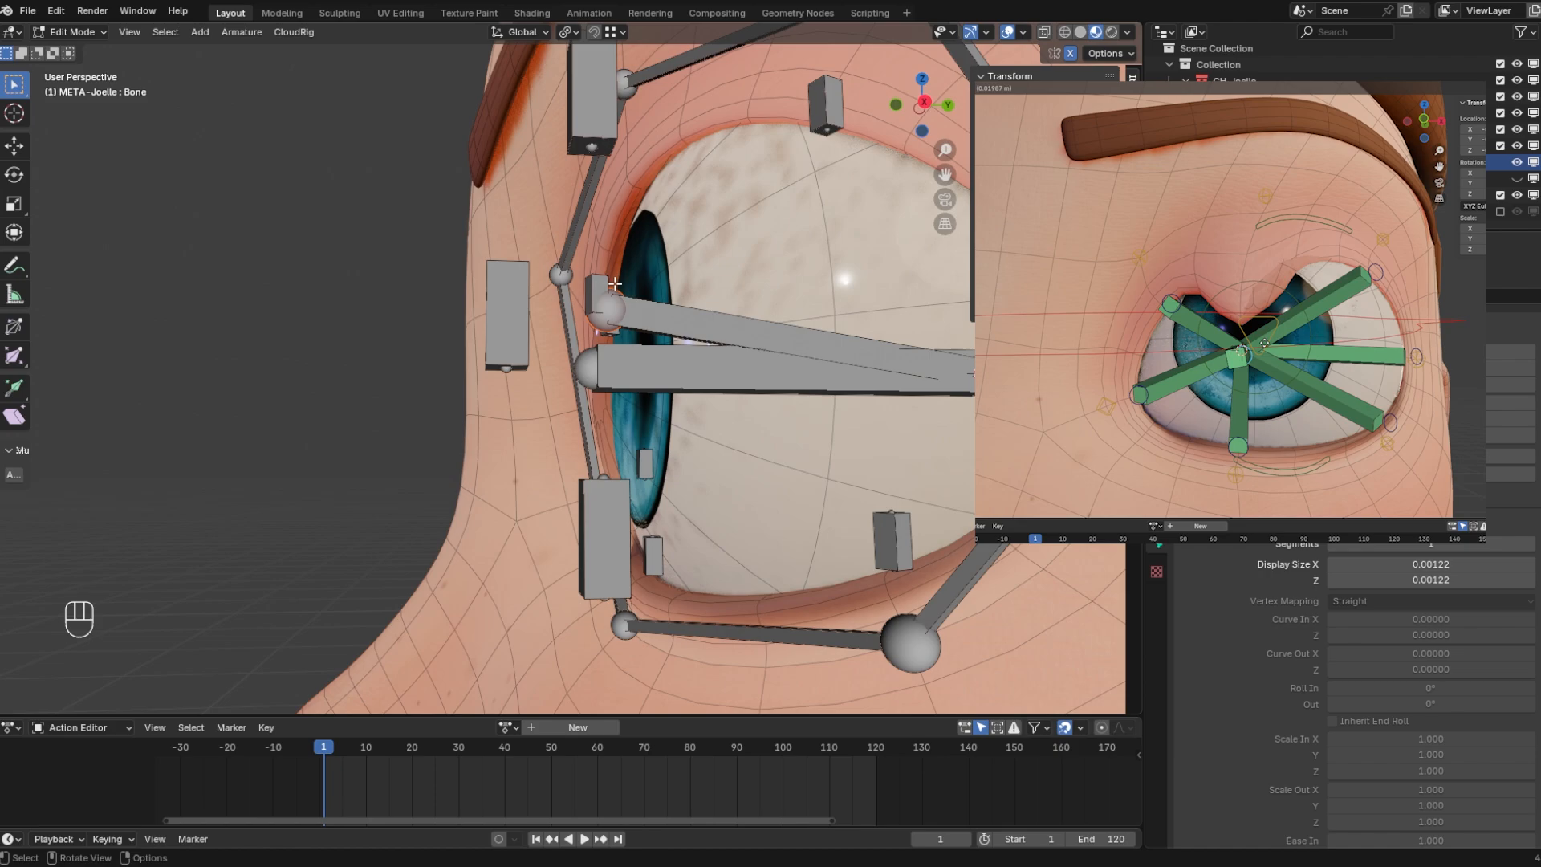
middle_drag(608, 286, 684, 297)
key(g)
right_click(689, 318)
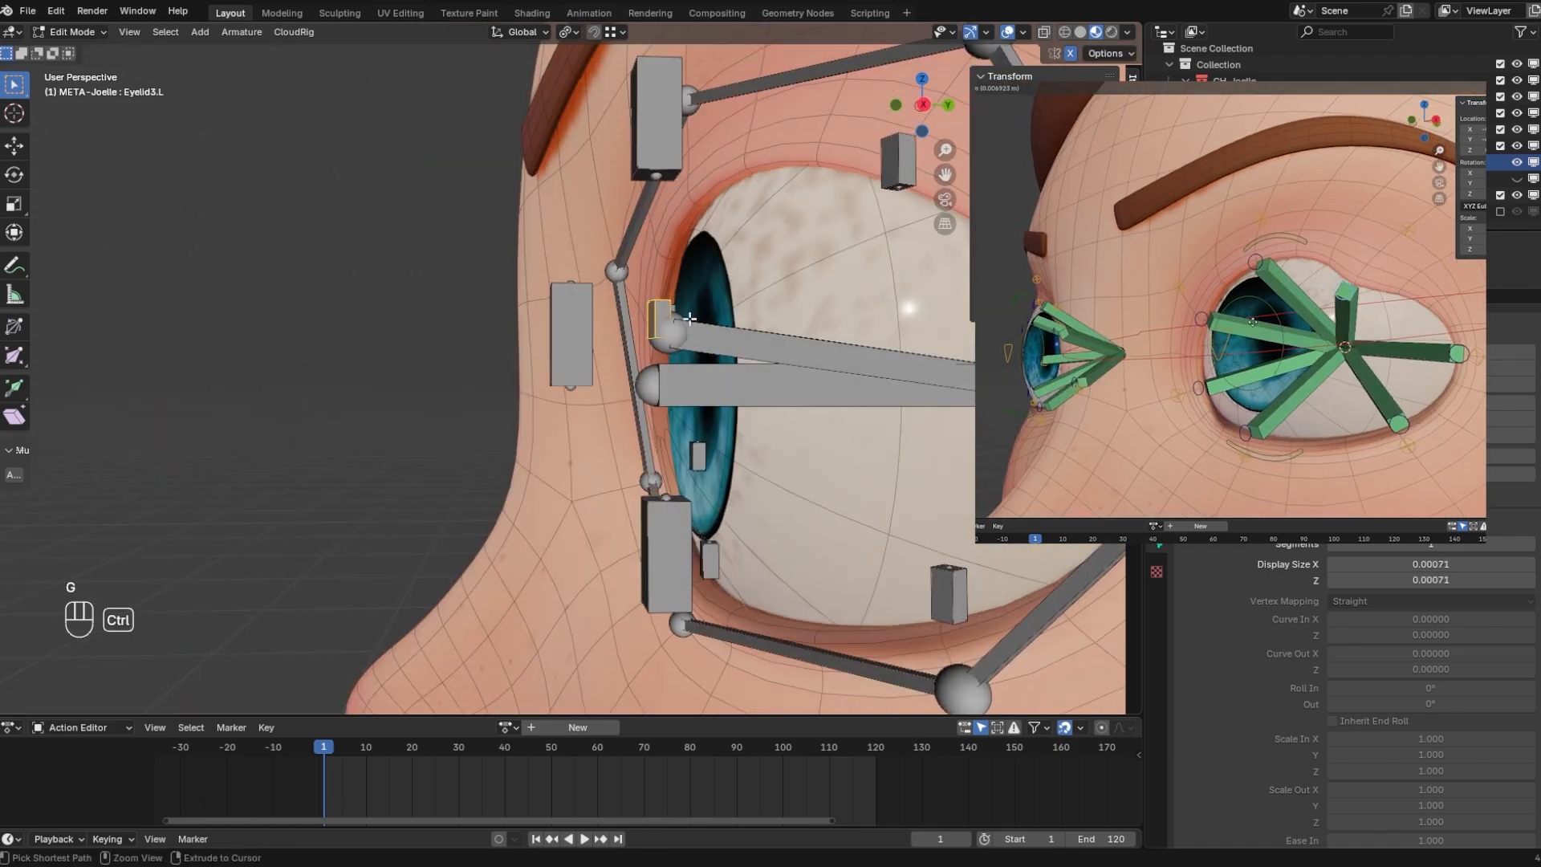
Undo the test move of Eyelid3.L and the test rotation of the eye-center bone
key(ctrl+z)
key(ctrl+z)
key(ctrl+z)
key(ctrl+z)
key(ctrl+z)
key(ctrl+z)
key(ctrl+z)
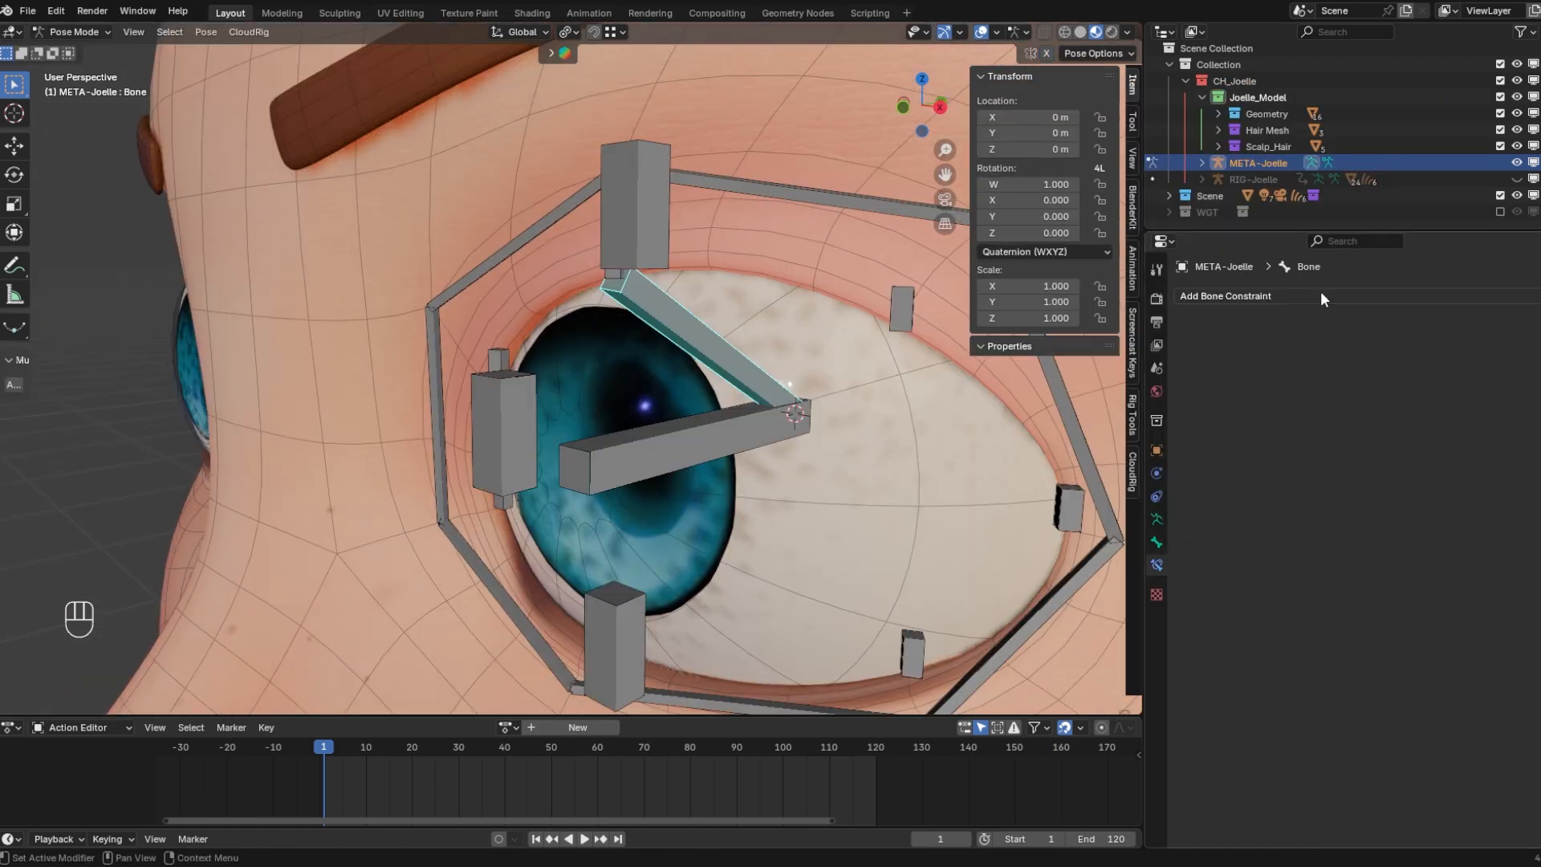
Add a Damped Track constraint to the eye-center bone, targeting the Eyelid3.L bone of META-Joelle
click(1321, 296)
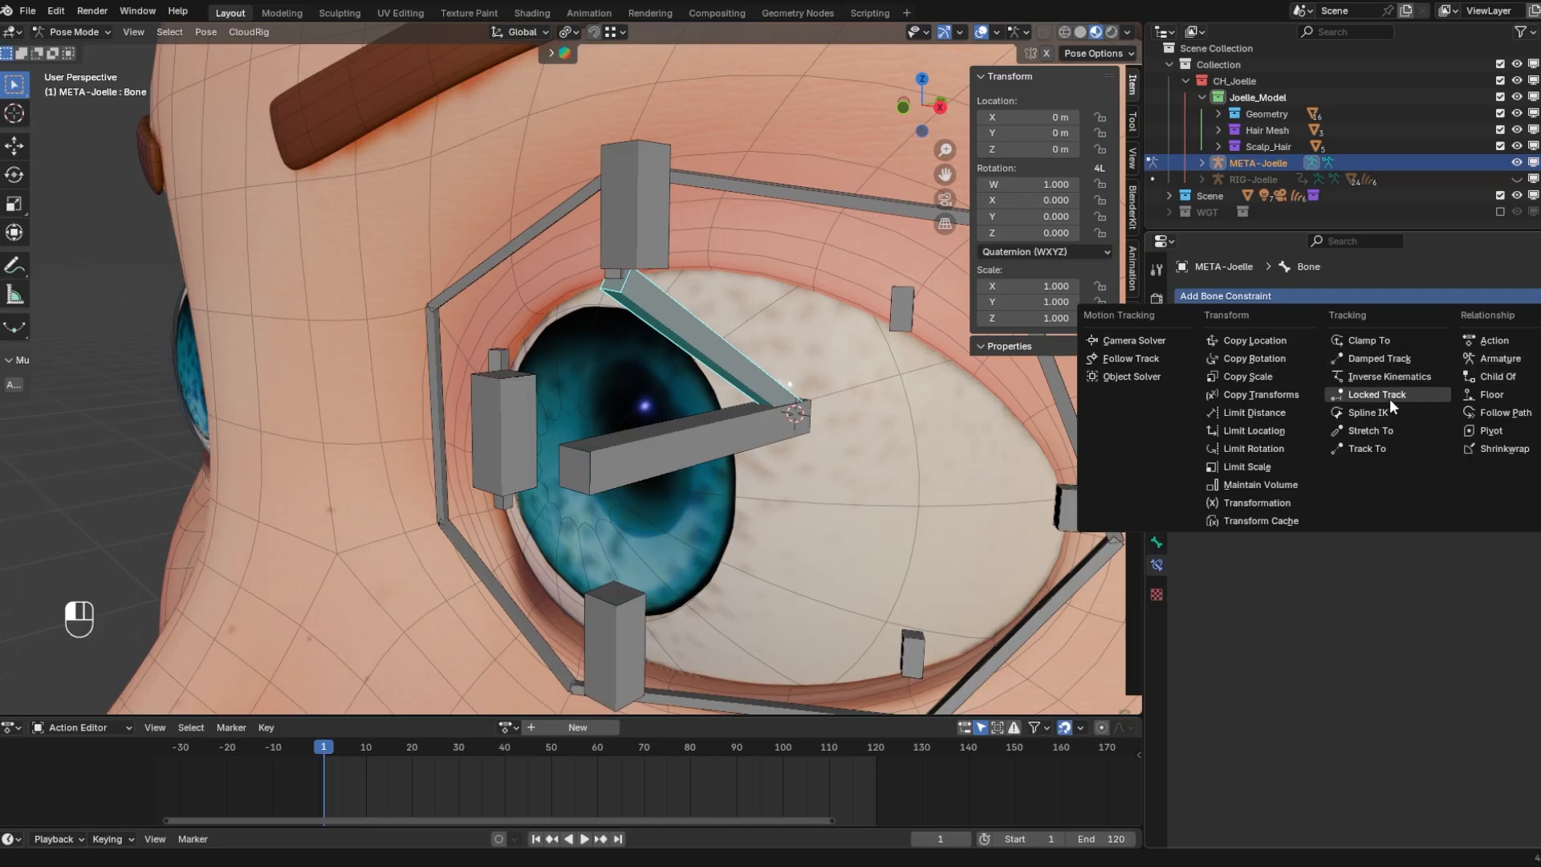
click(1379, 358)
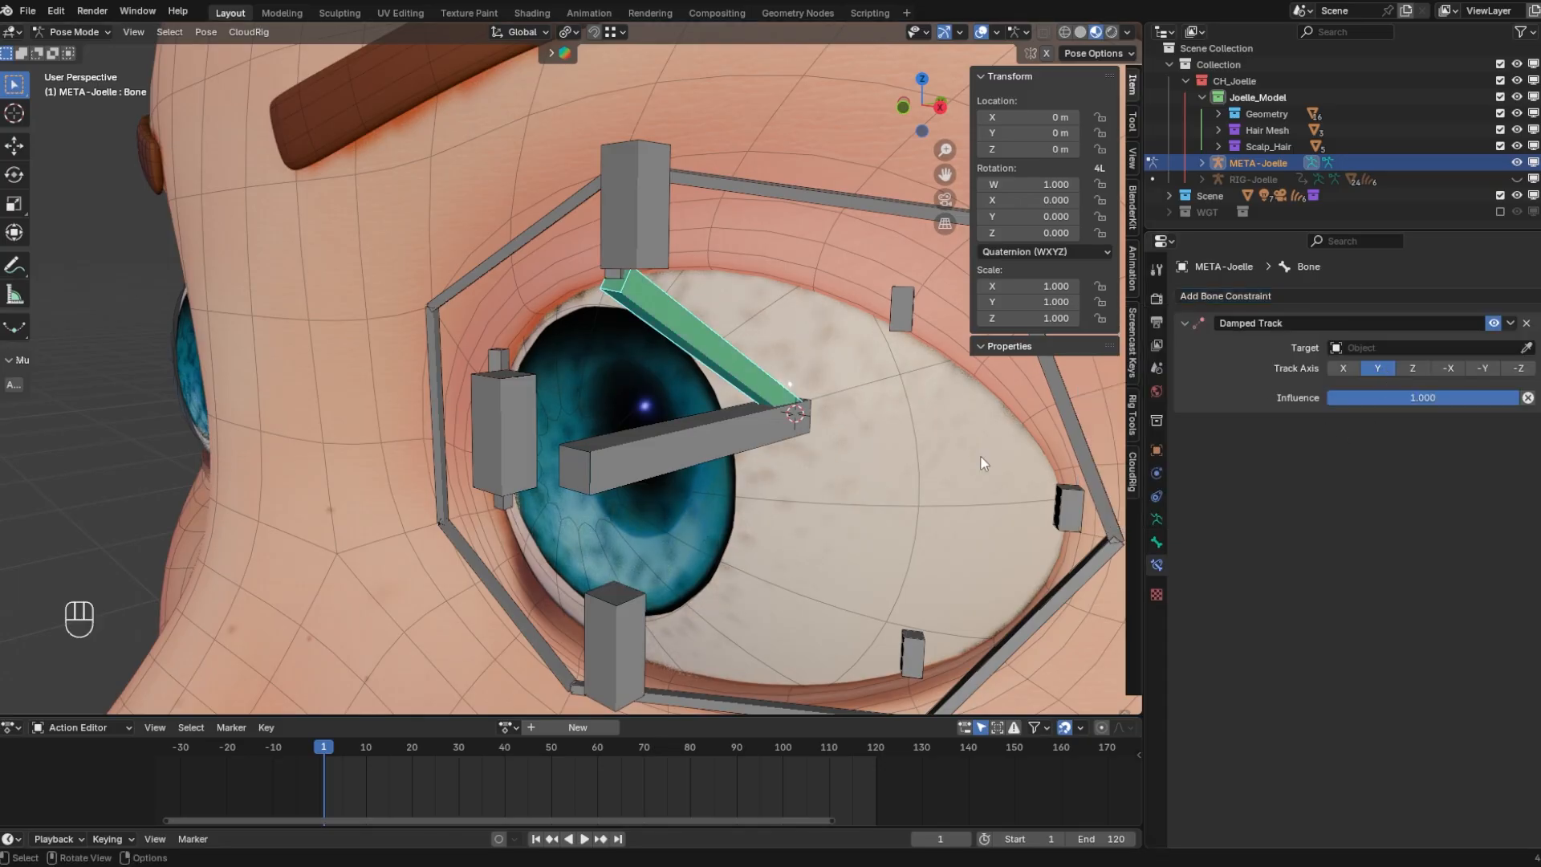
shift+middle_drag(678, 369, 722, 431)
click(1527, 347)
click(996, 403)
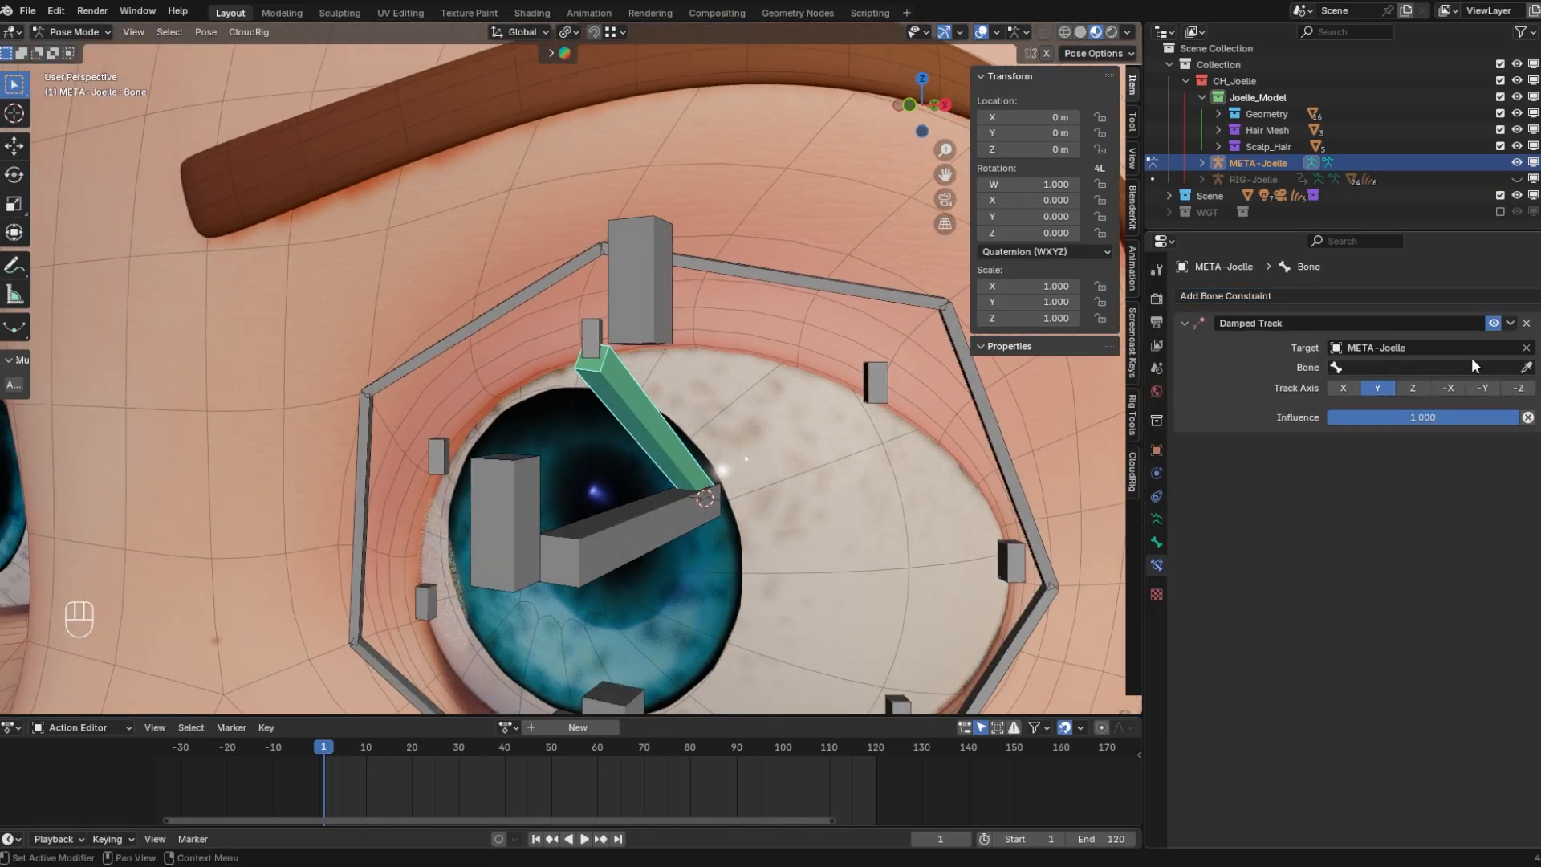
click(622, 325)
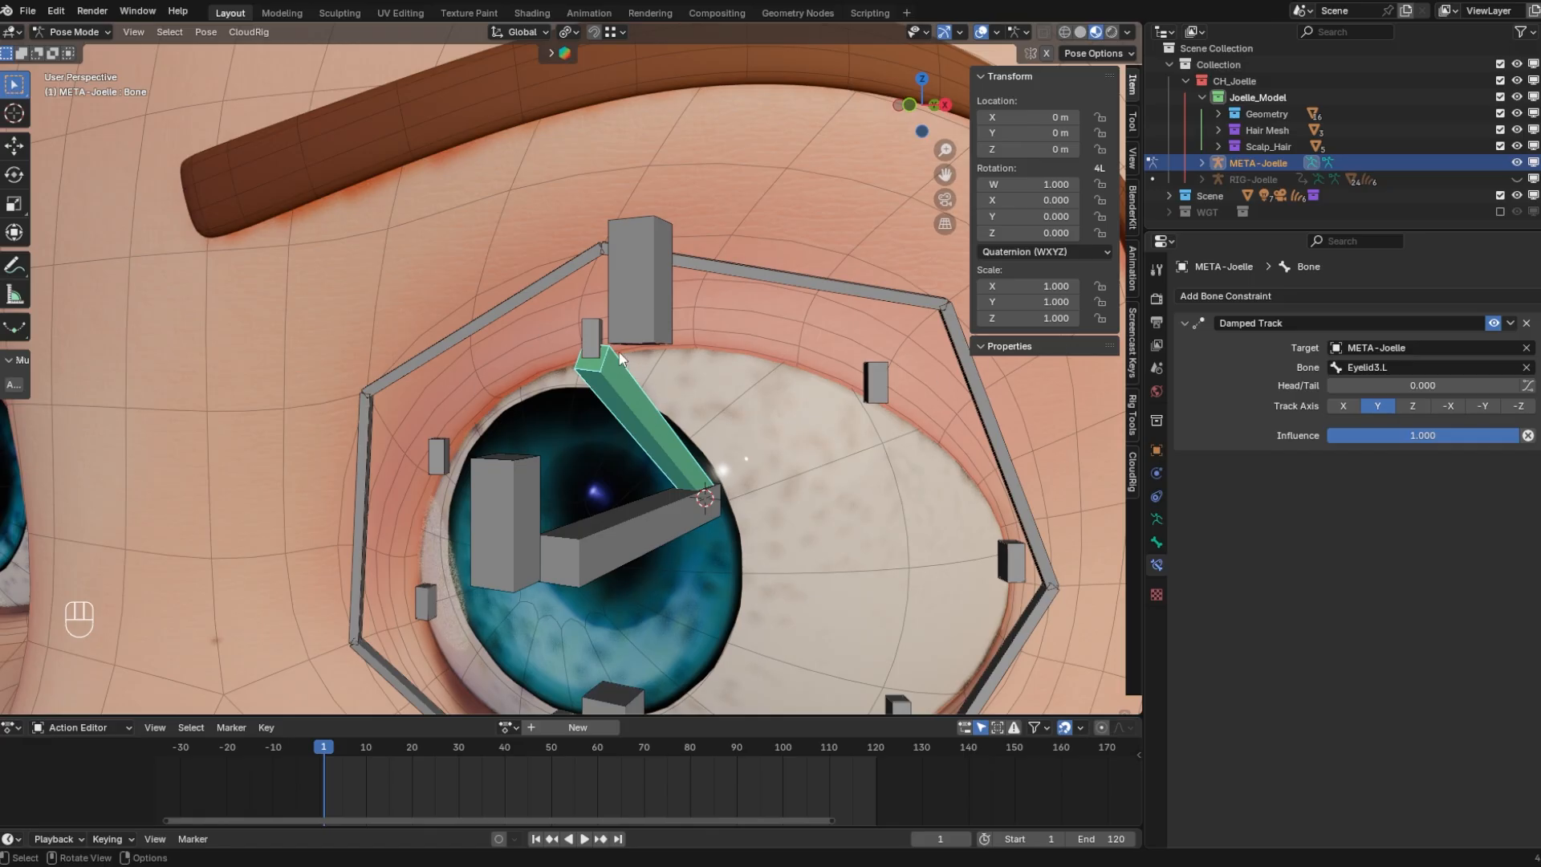
Try moving Eyelid3.L around in front of the eye to test the eye-center bone's tracking
click(592, 336)
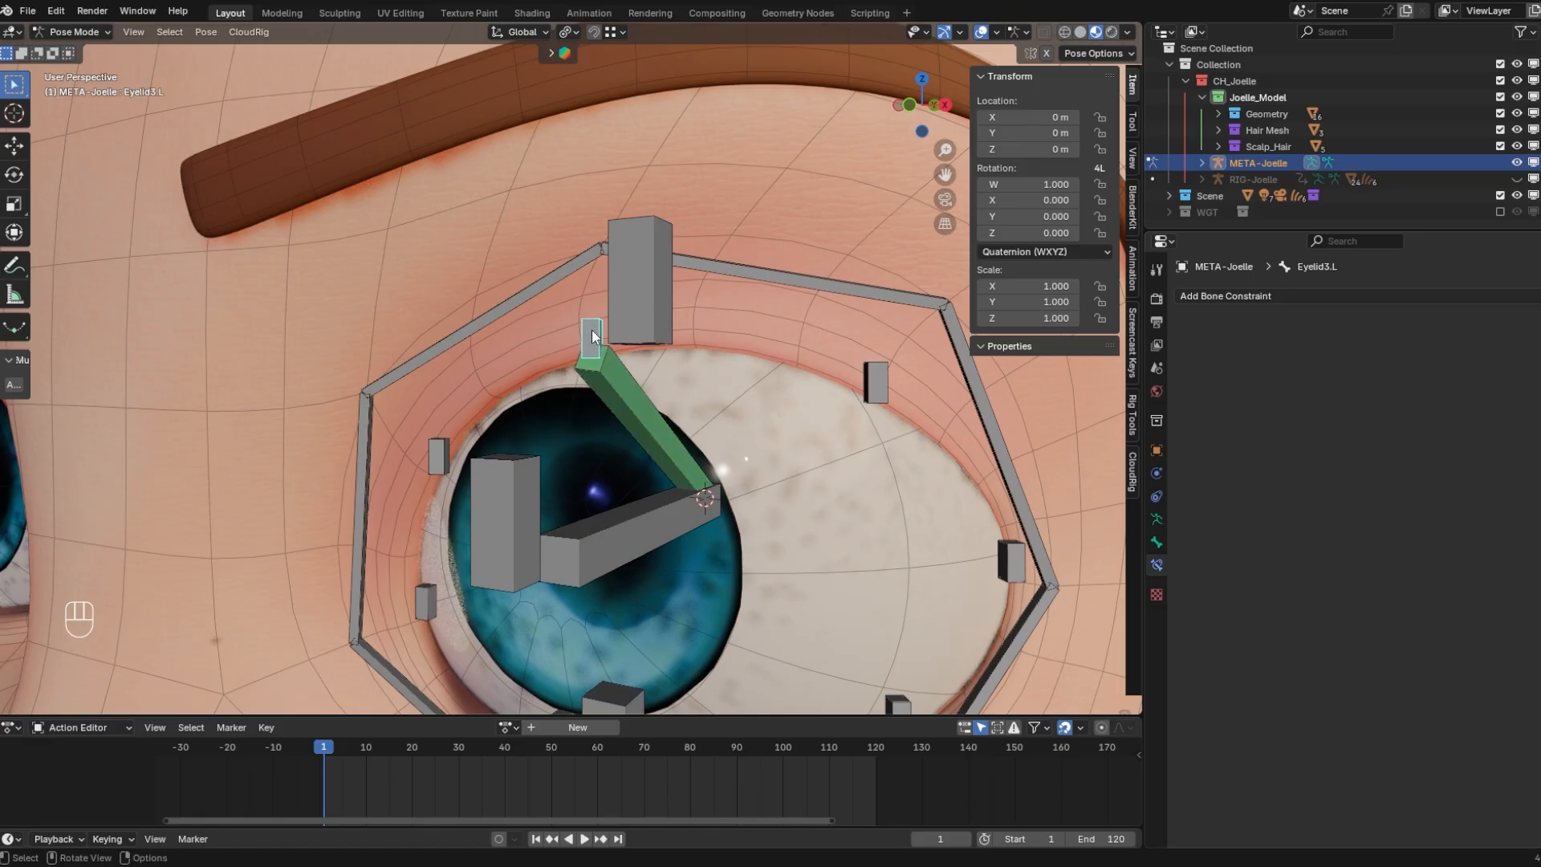
middle_drag(589, 330, 662, 314)
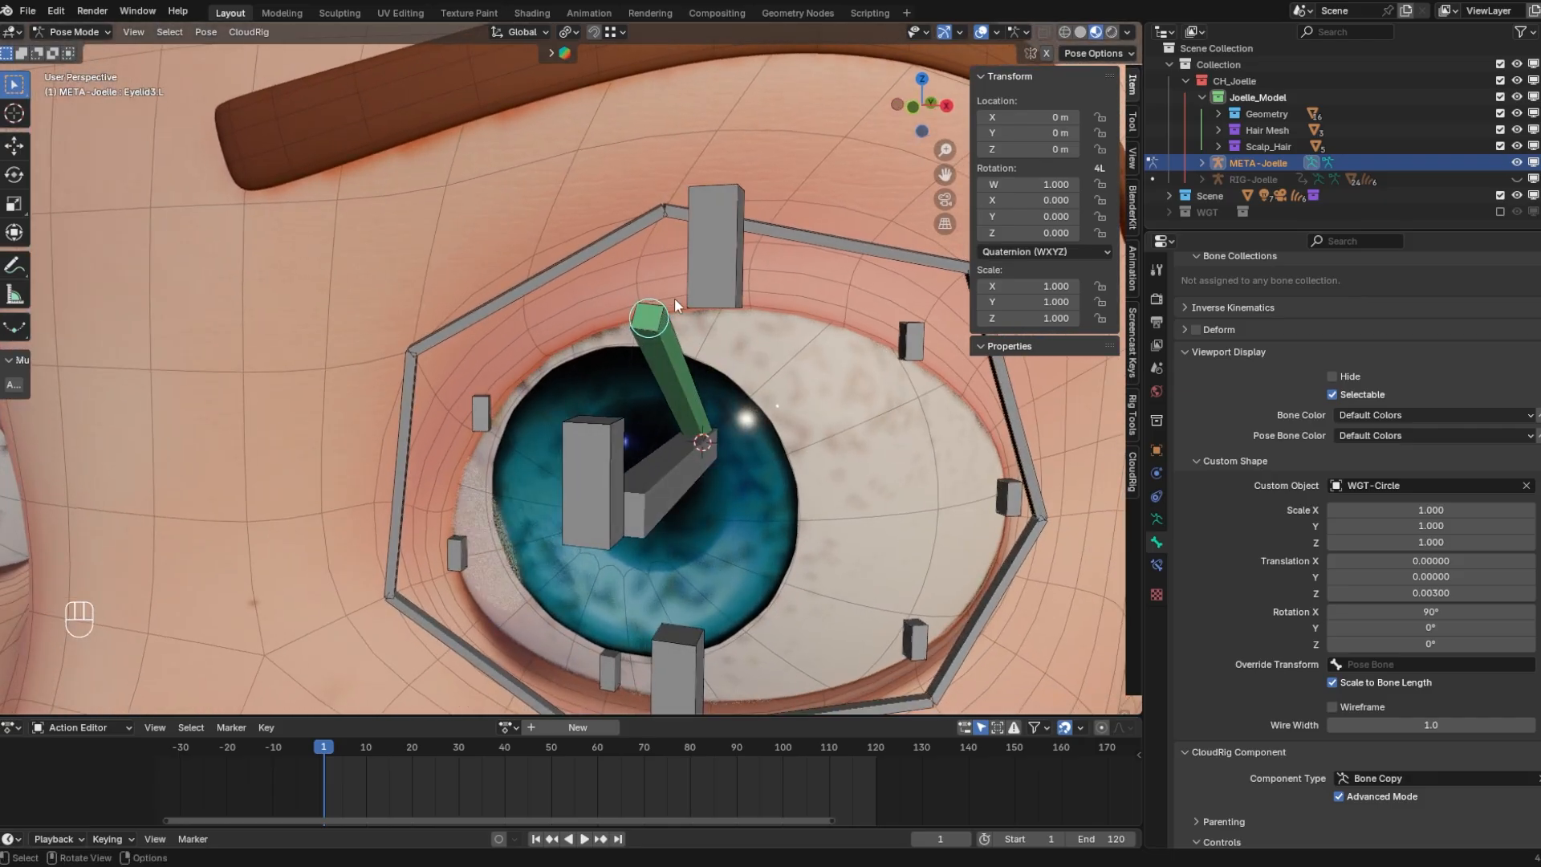
key(g)
click(661, 504)
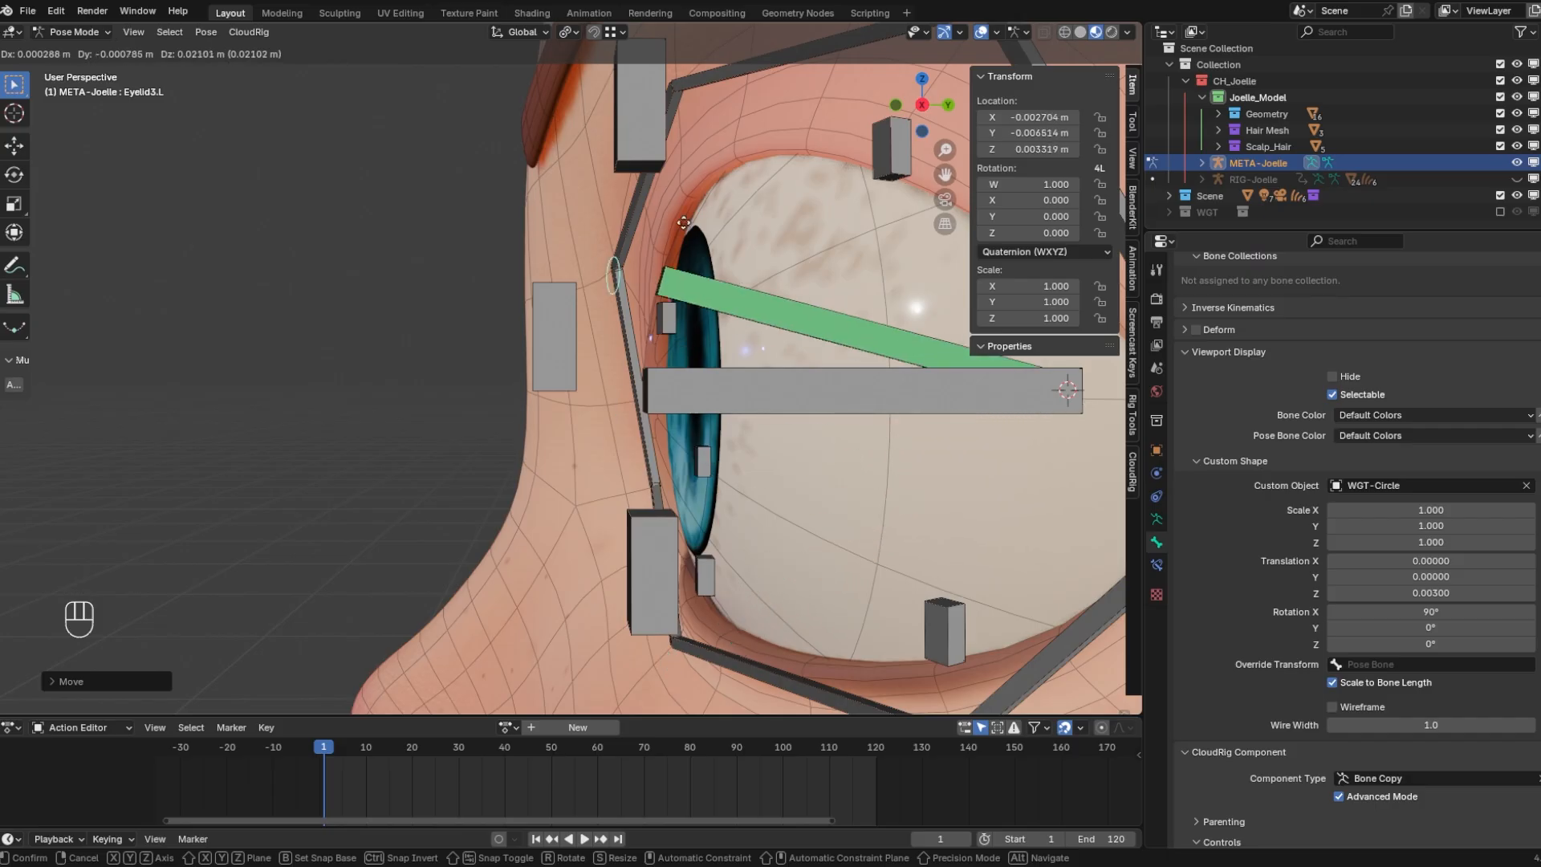
right_click(695, 353)
Remove the Damped Track constraint from the eye-center bone and switch the armature to Edit Mode
middle_drag(692, 359, 746, 434)
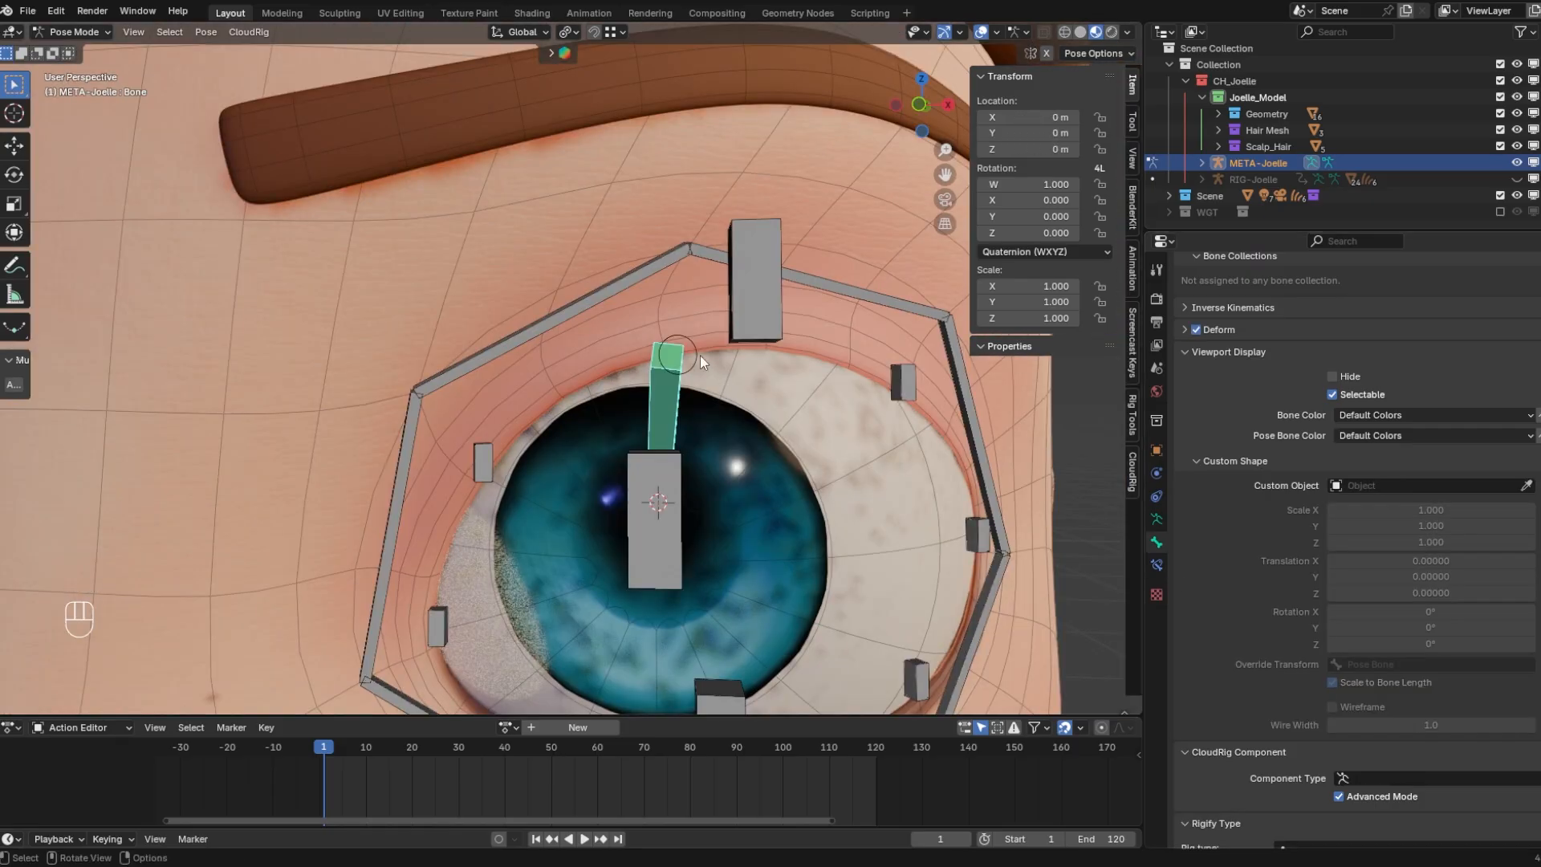
scroll(807, 430, up, 3)
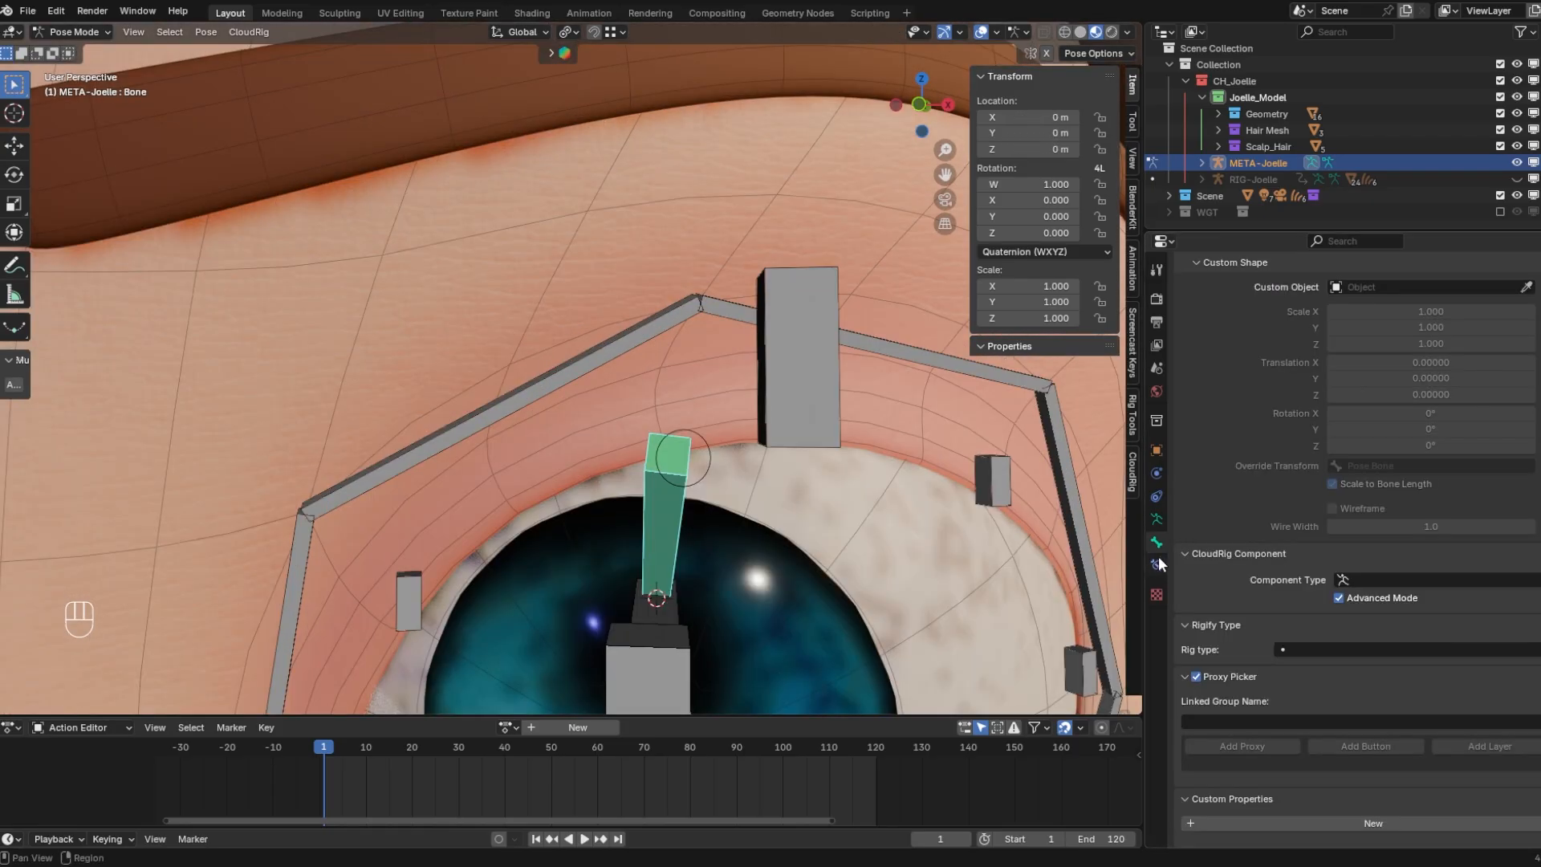
click(1157, 564)
click(1526, 323)
key(Tab)
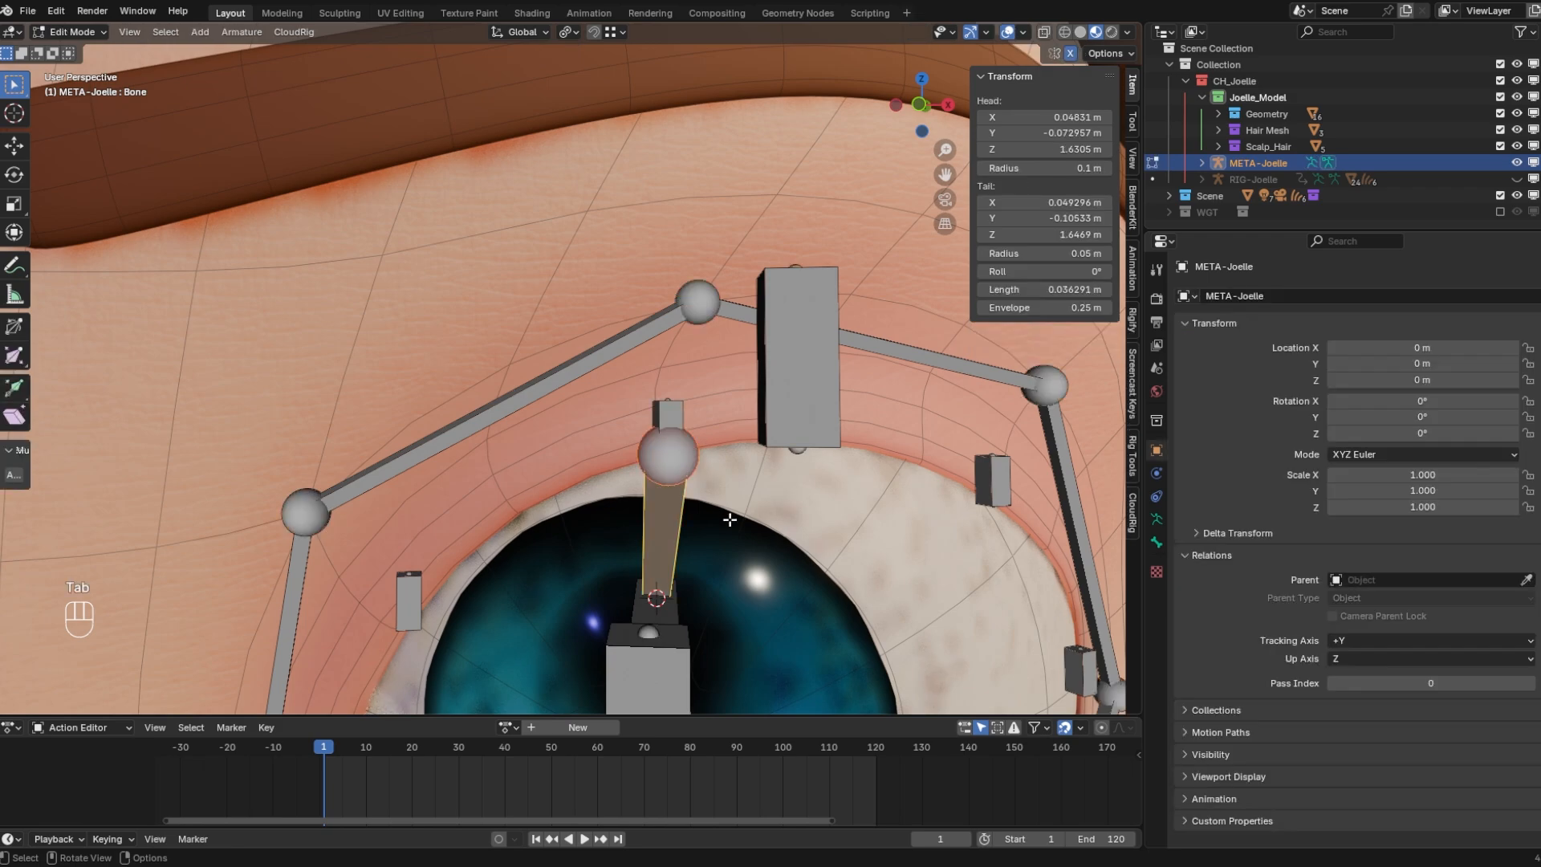
Sketch annotation lines from the eye center out to the remaining eyelid bones around the eye
middle_drag(730, 516, 615, 499)
drag(598, 498, 688, 445)
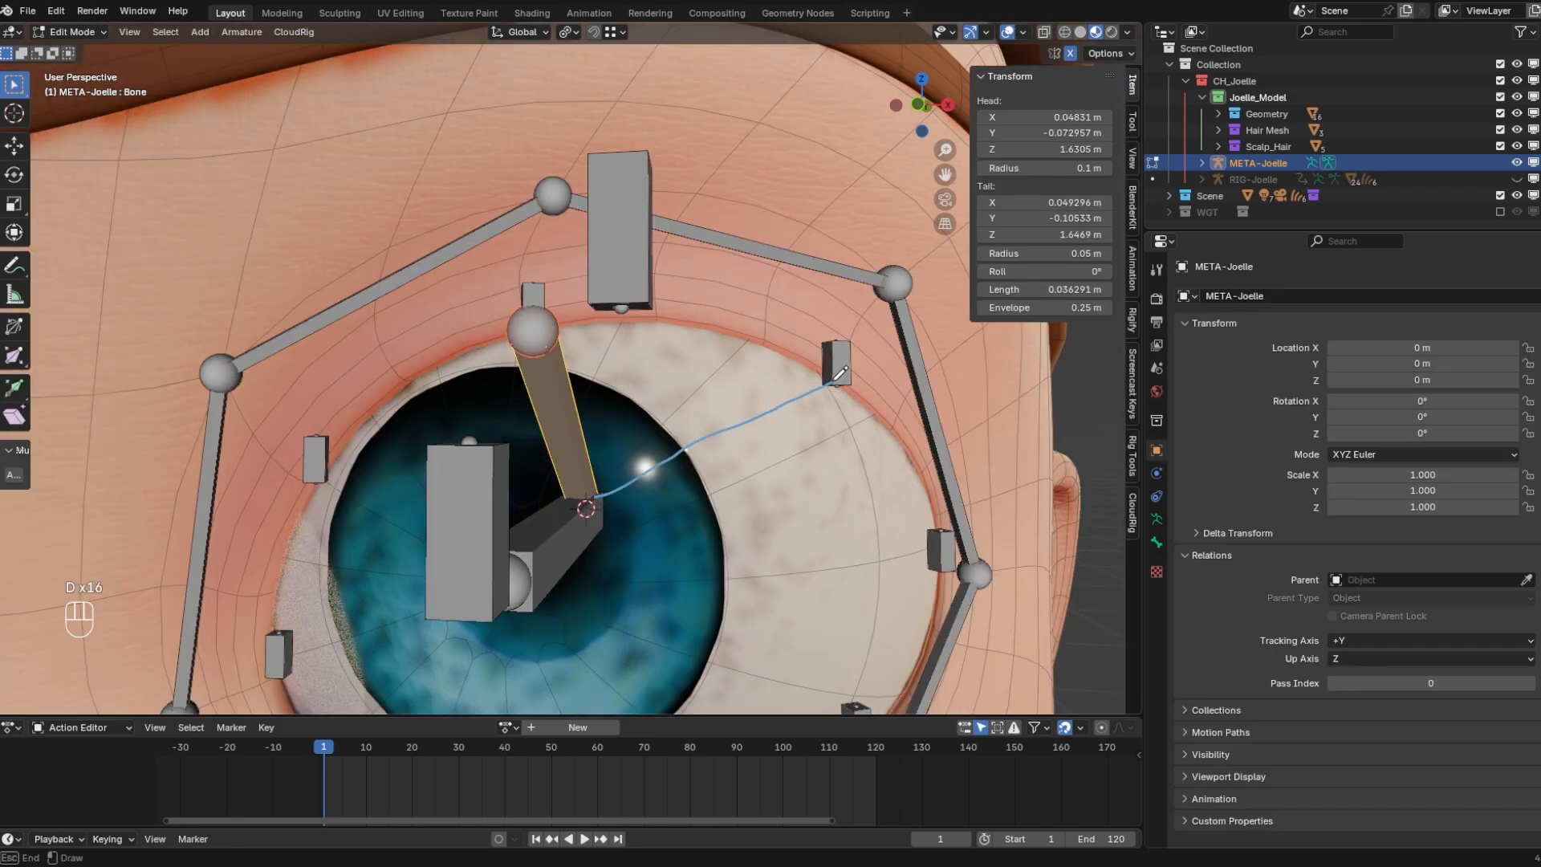
drag(836, 380, 841, 423)
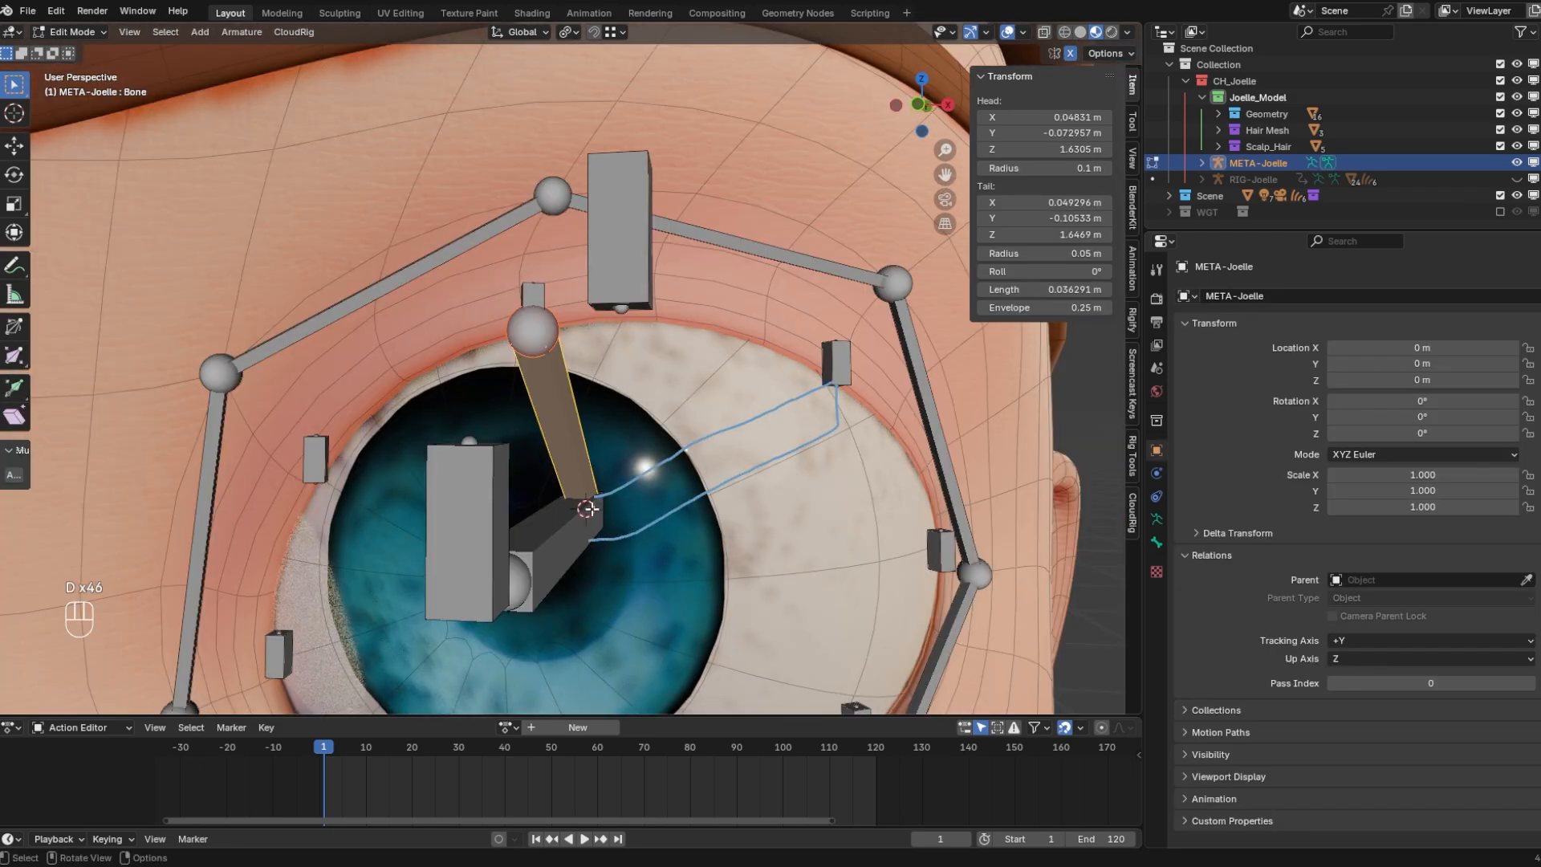
drag(593, 538, 595, 532)
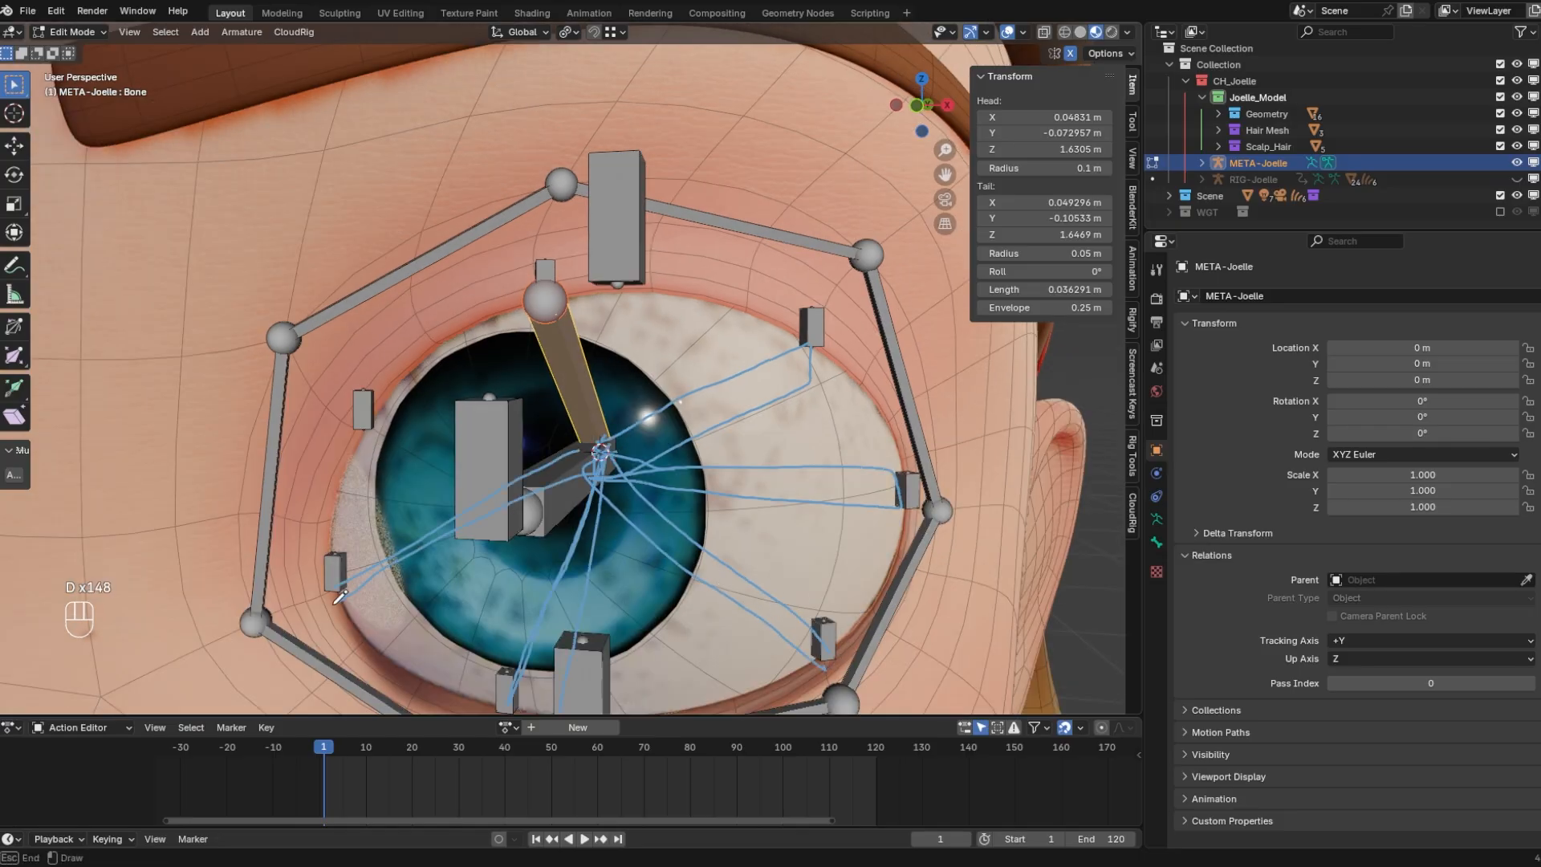
Rename the Eyelid3.L bone as Eyelid3_Ctrl.L
key(F2)
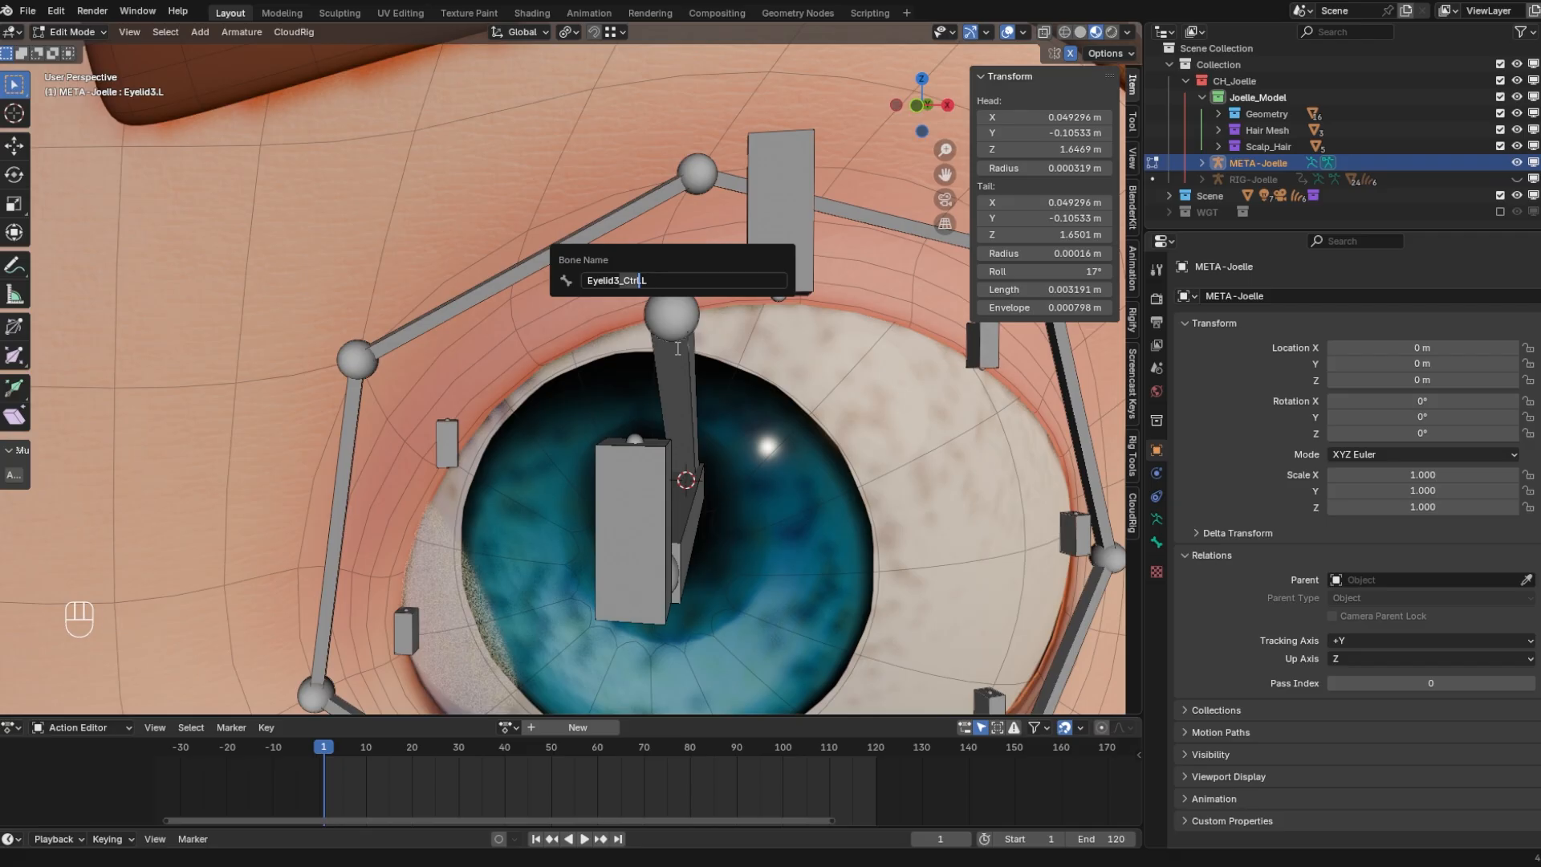
text(_Ctrl)
key(Return)
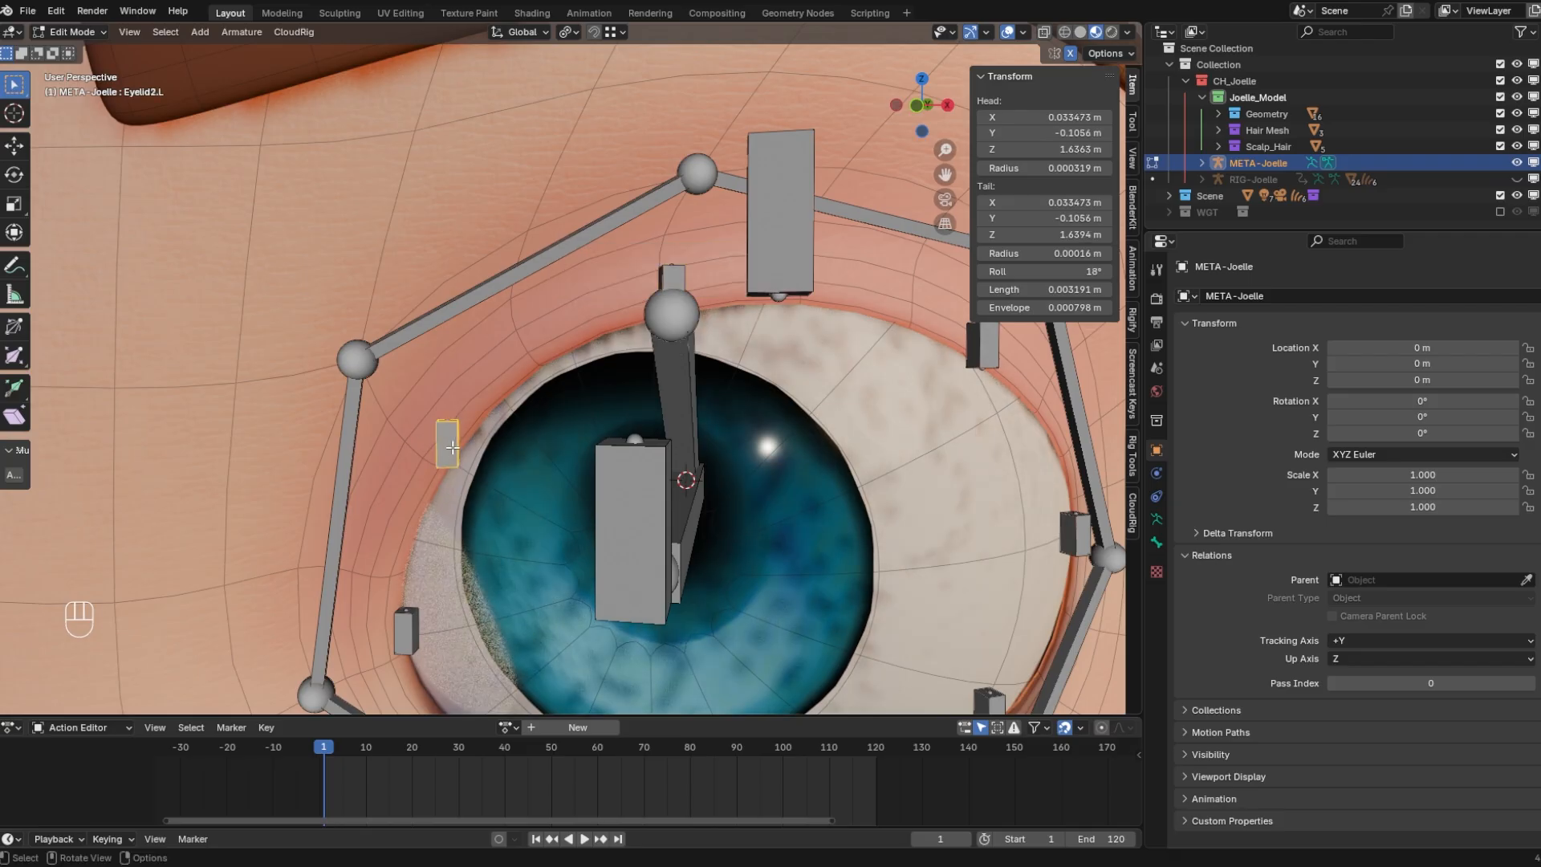
Add a new bone at the 3D cursor in the eye center and scale it down to about 0.011 m long
shift+middle_drag(626, 401, 800, 412)
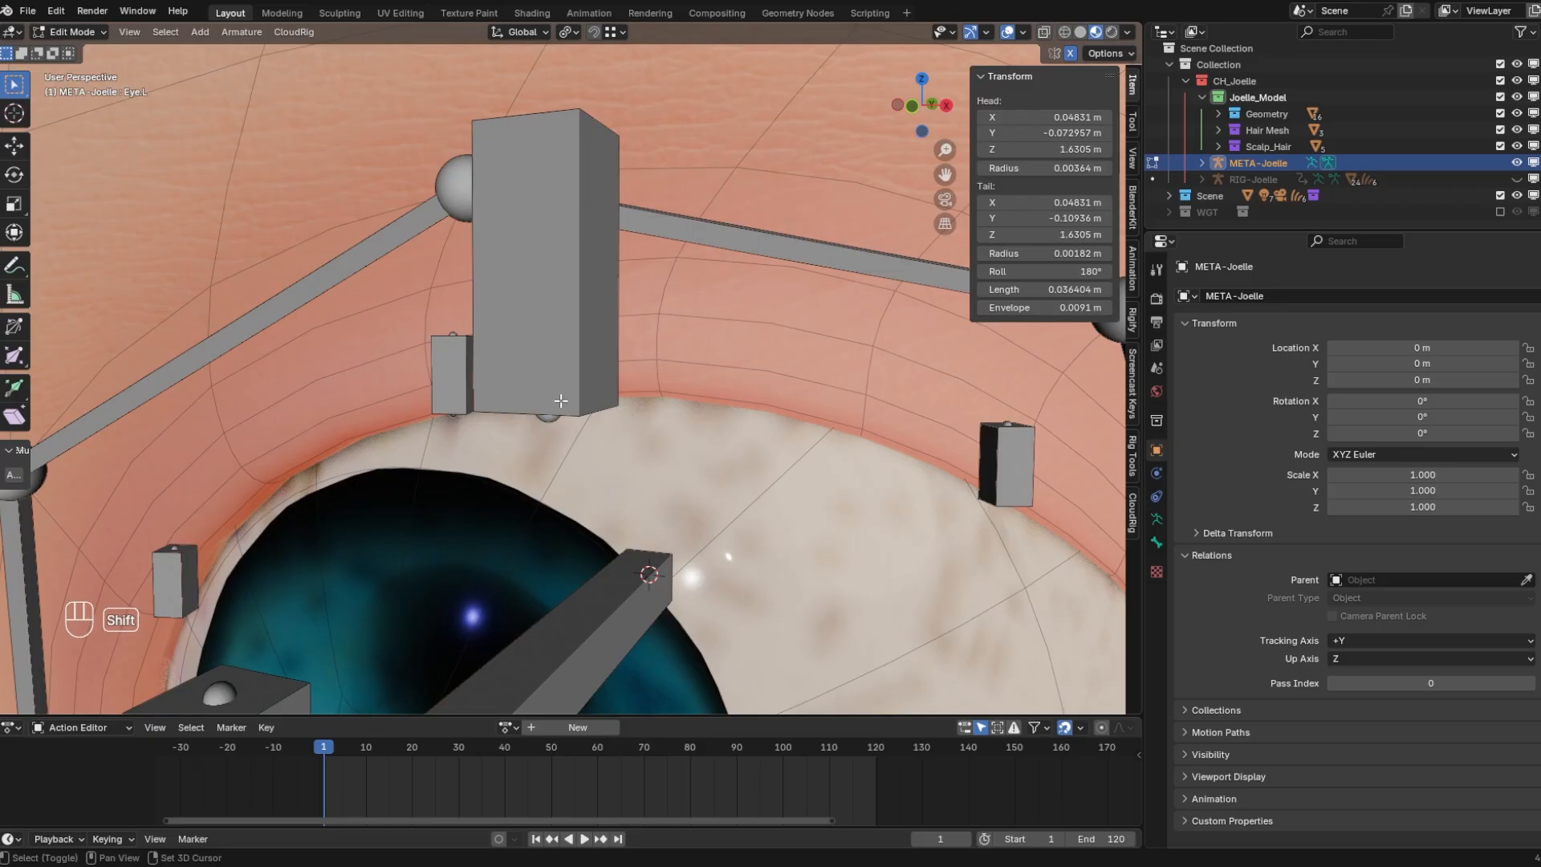
shift+middle_drag(560, 401, 735, 416)
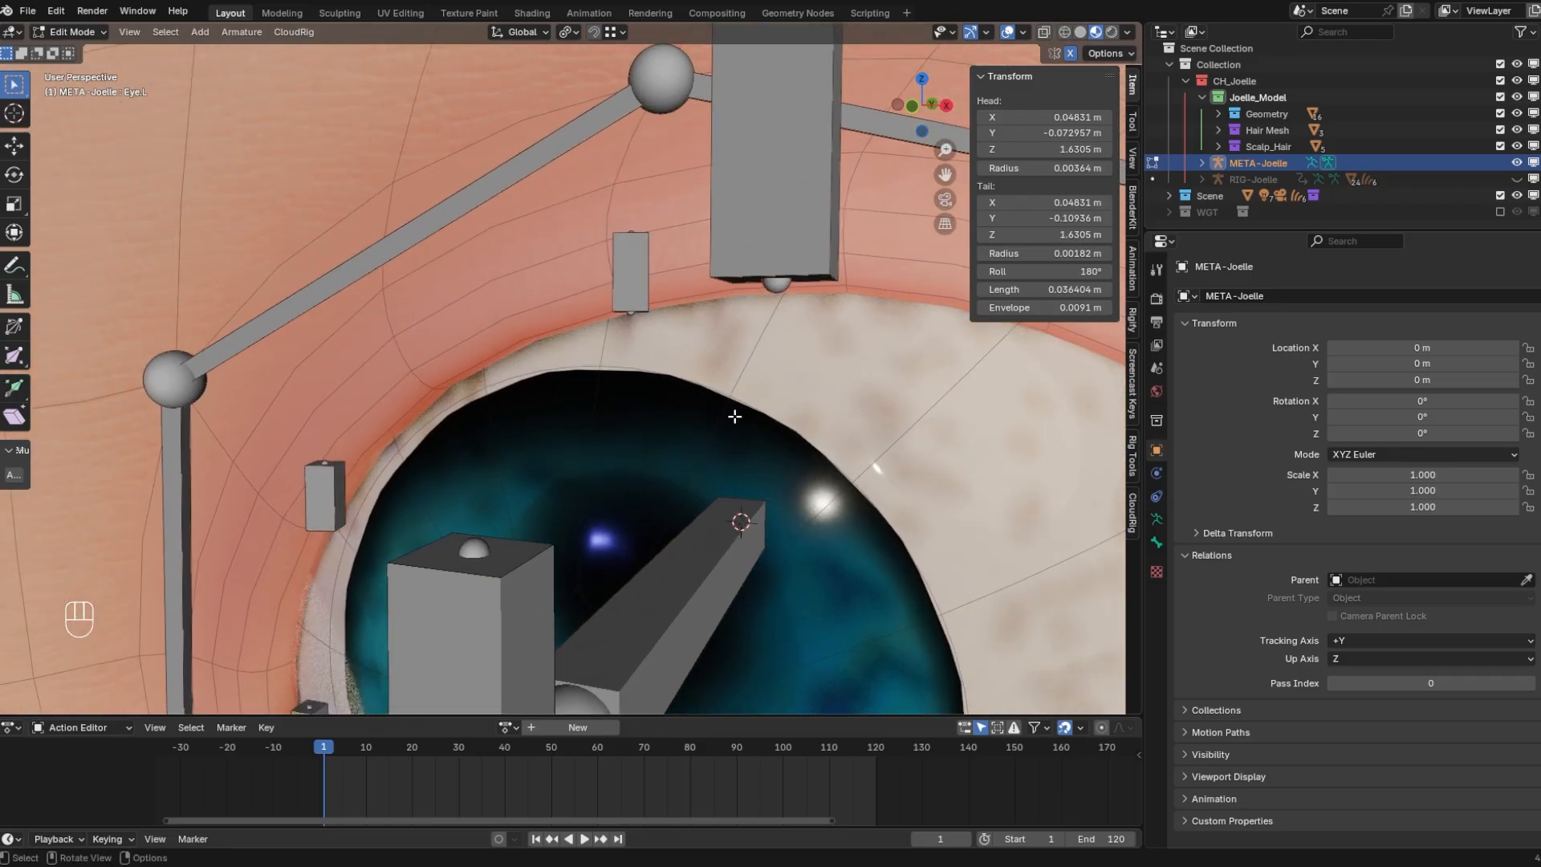
middle_drag(626, 488, 700, 489)
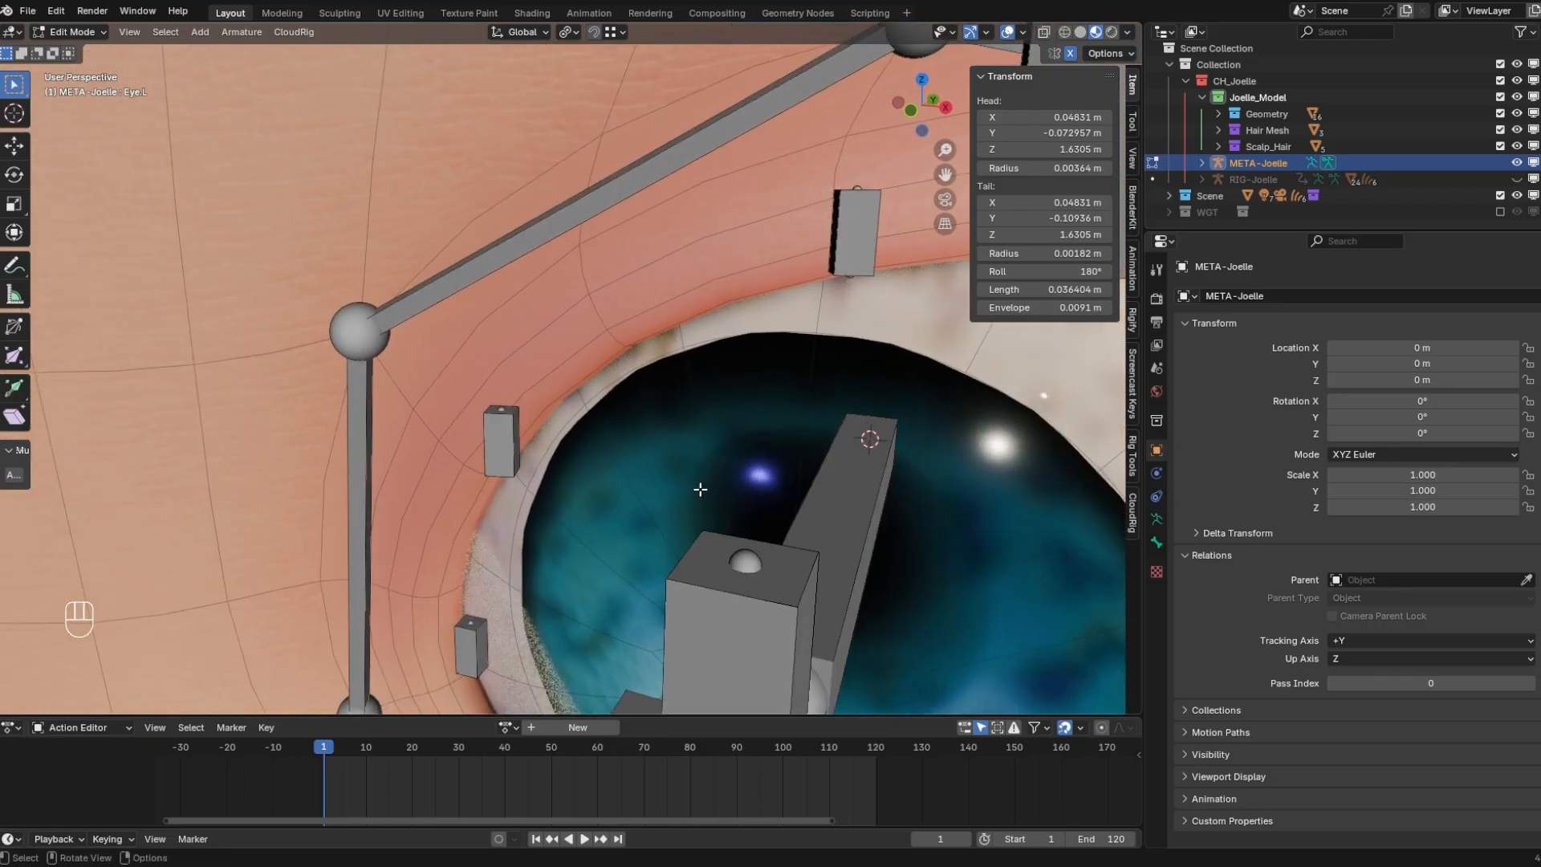
middle_drag(787, 434, 829, 430)
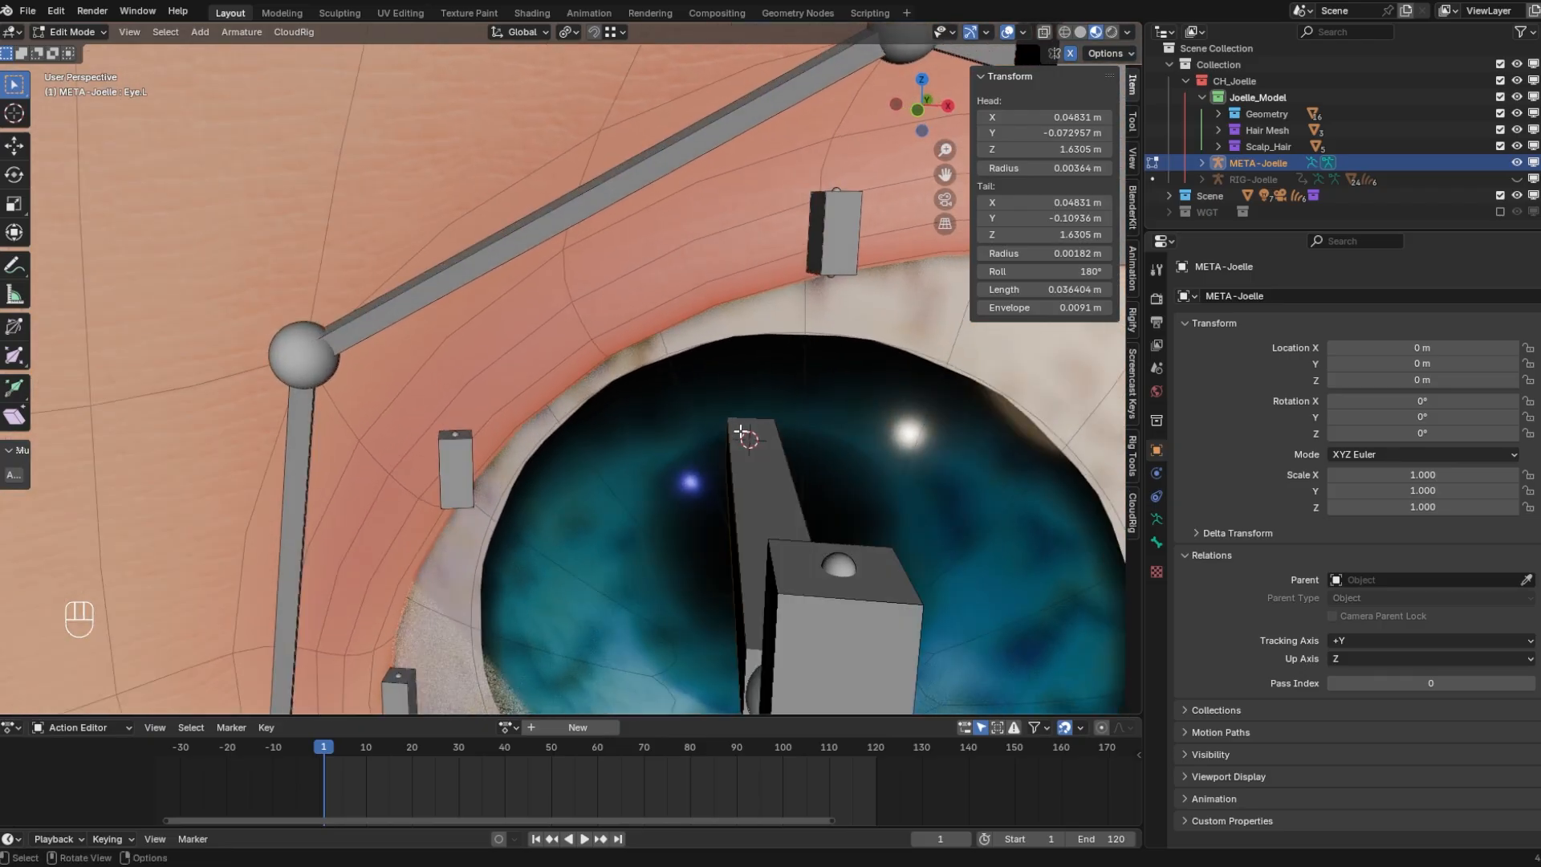
scroll(665, 435, down, 5)
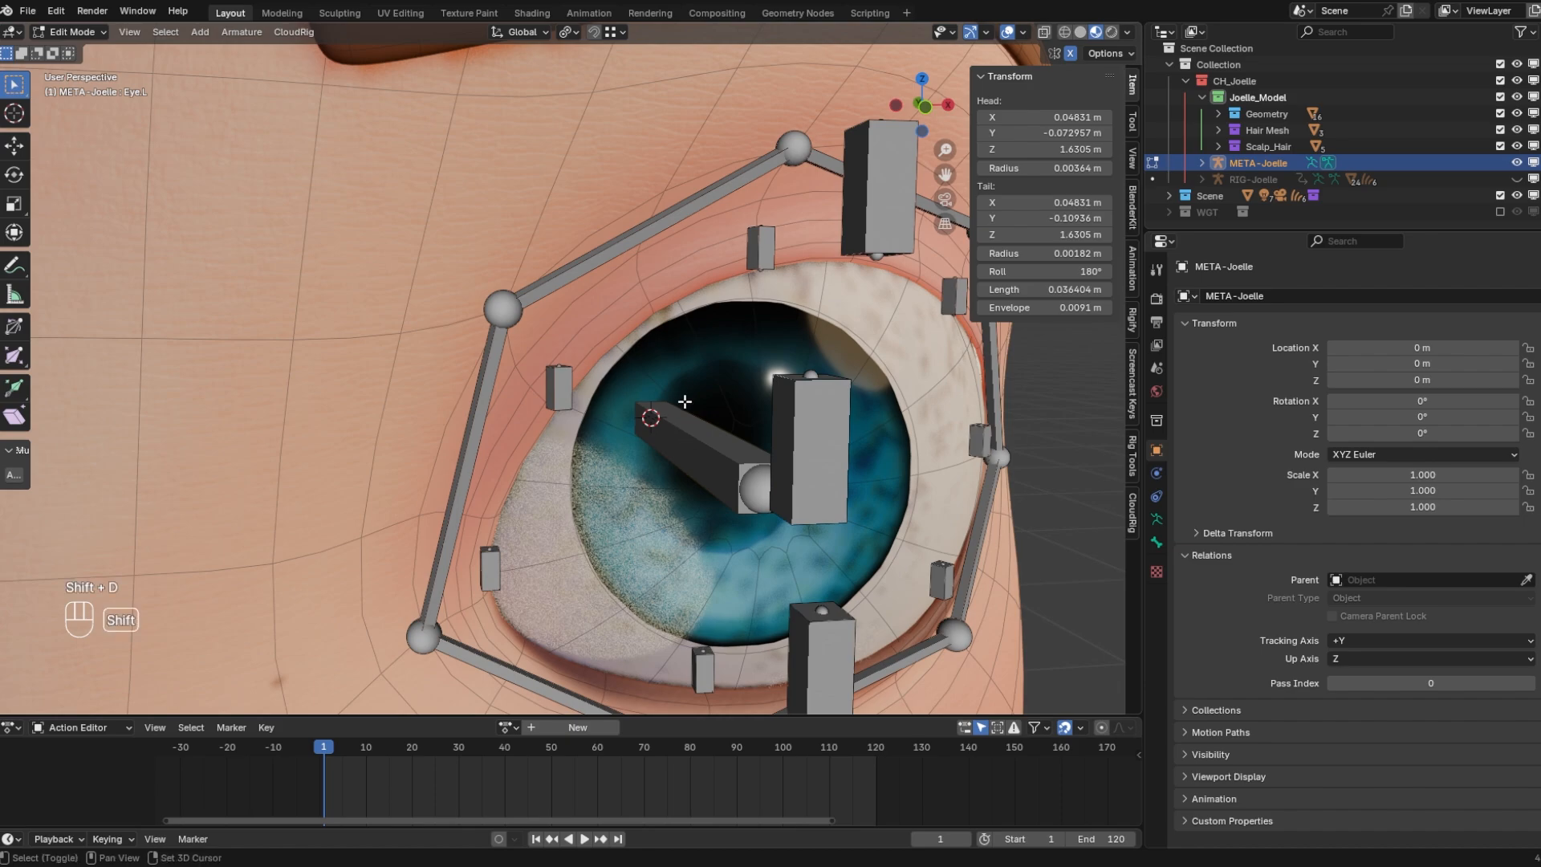
scroll(690, 398, down, 3)
key(shift+a)
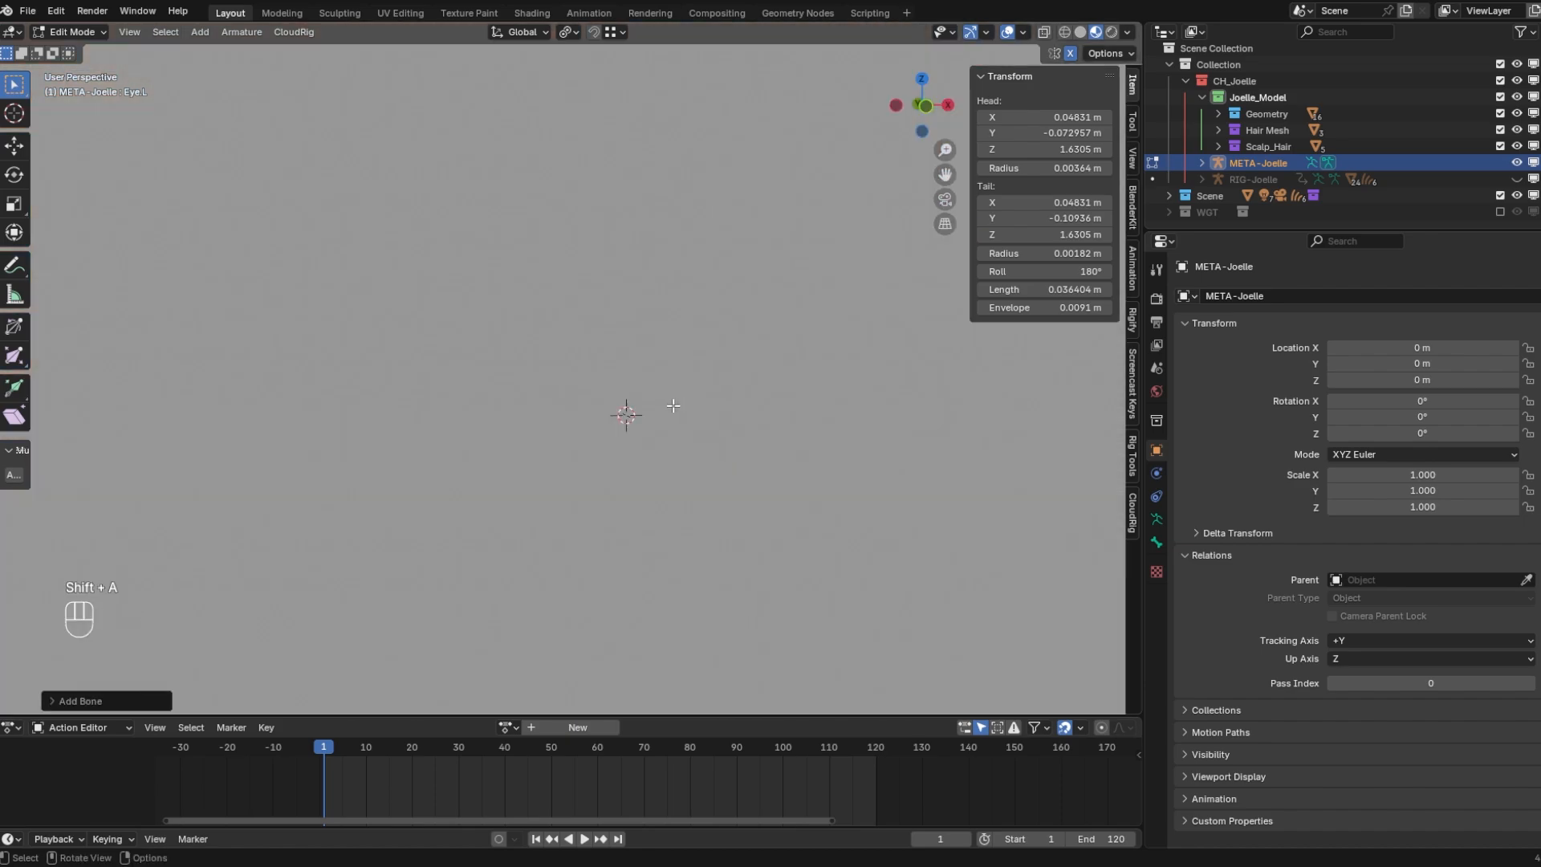
scroll(673, 405, down, 4)
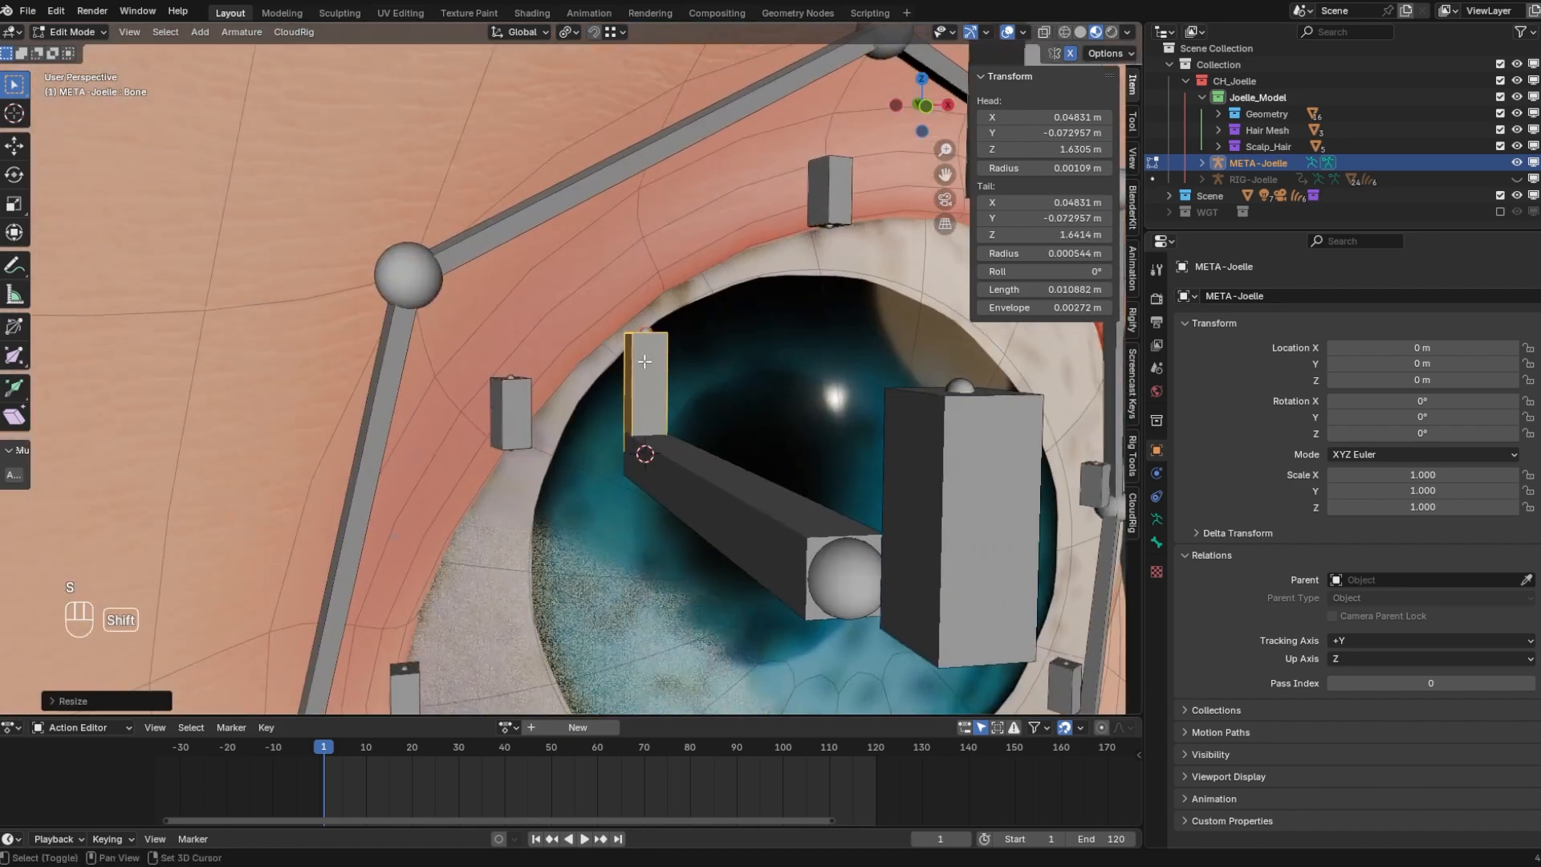
key(ctrl+z)
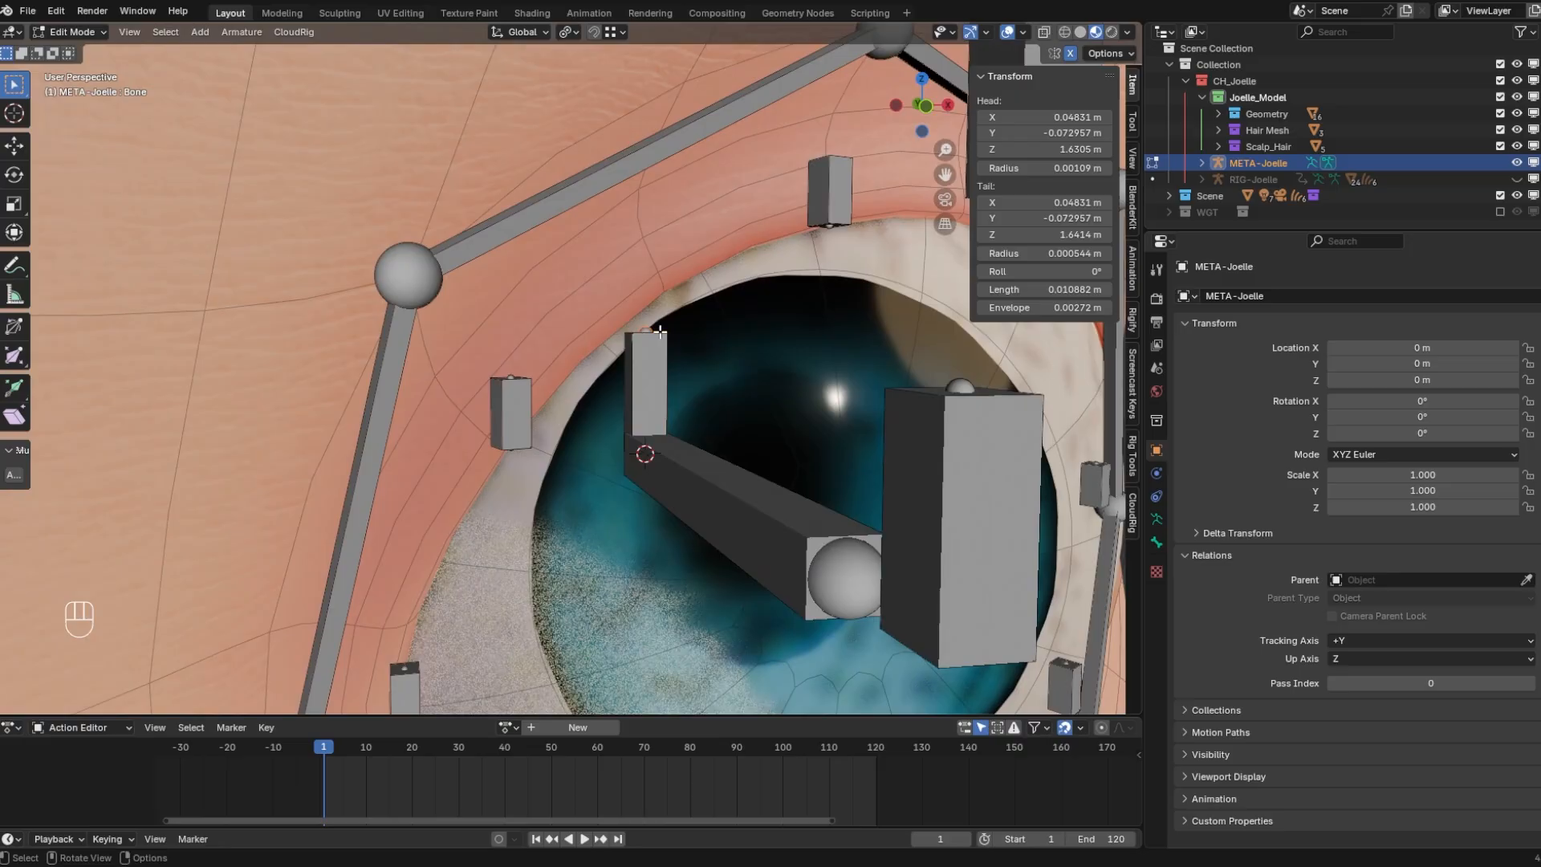
Enable snapping and move the new bone's tail onto the head of the small control bone at the inner upper eyelid
click(594, 32)
scroll(603, 323, up, 6)
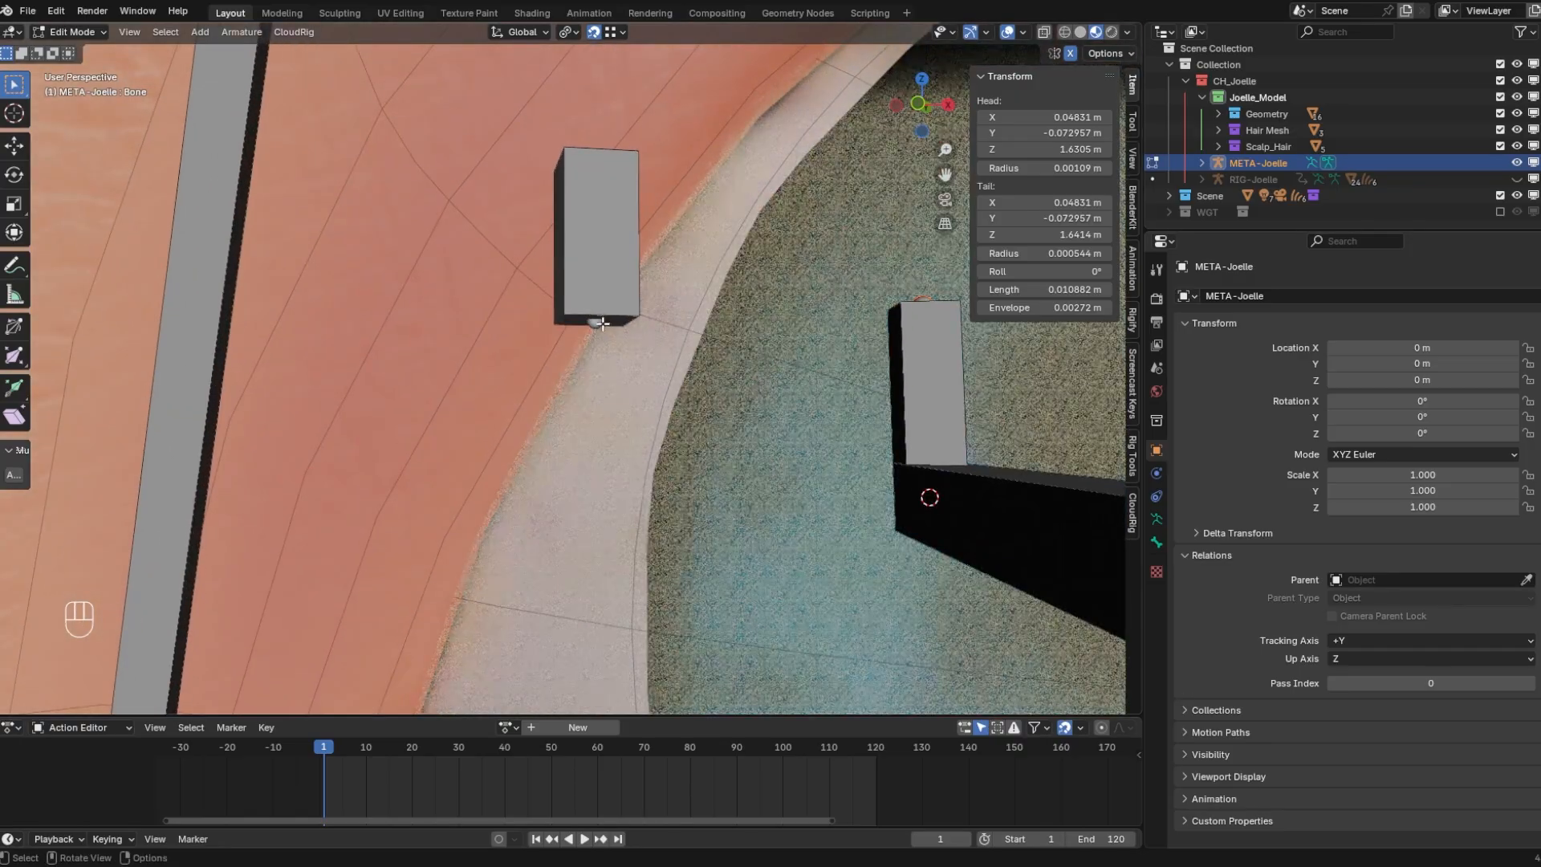
key(g)
click(595, 323)
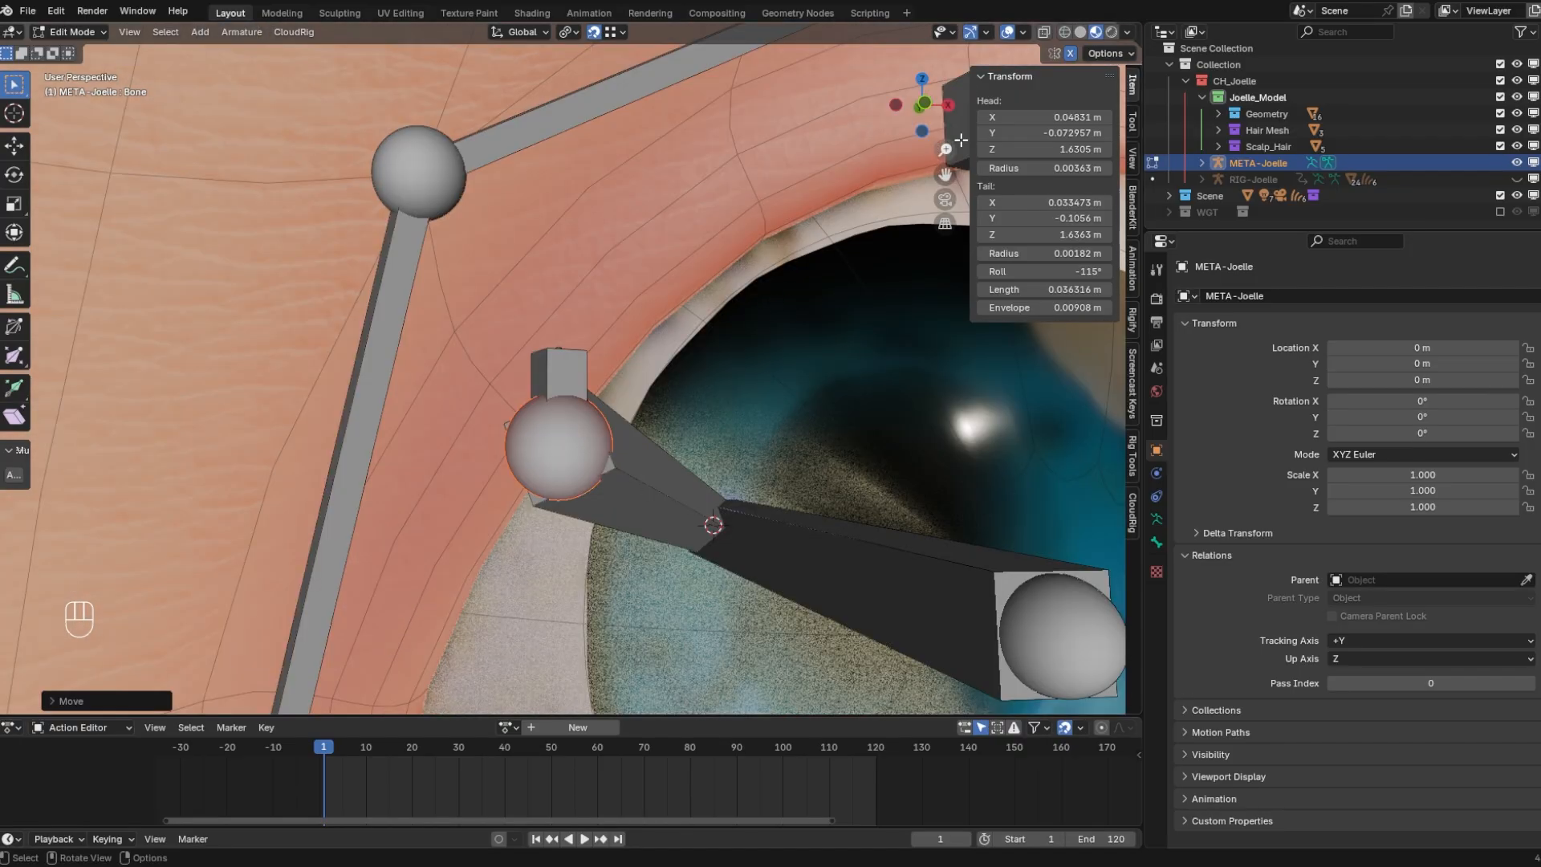
Rename the new eye-center bone as Eyelid1.L
click(602, 365)
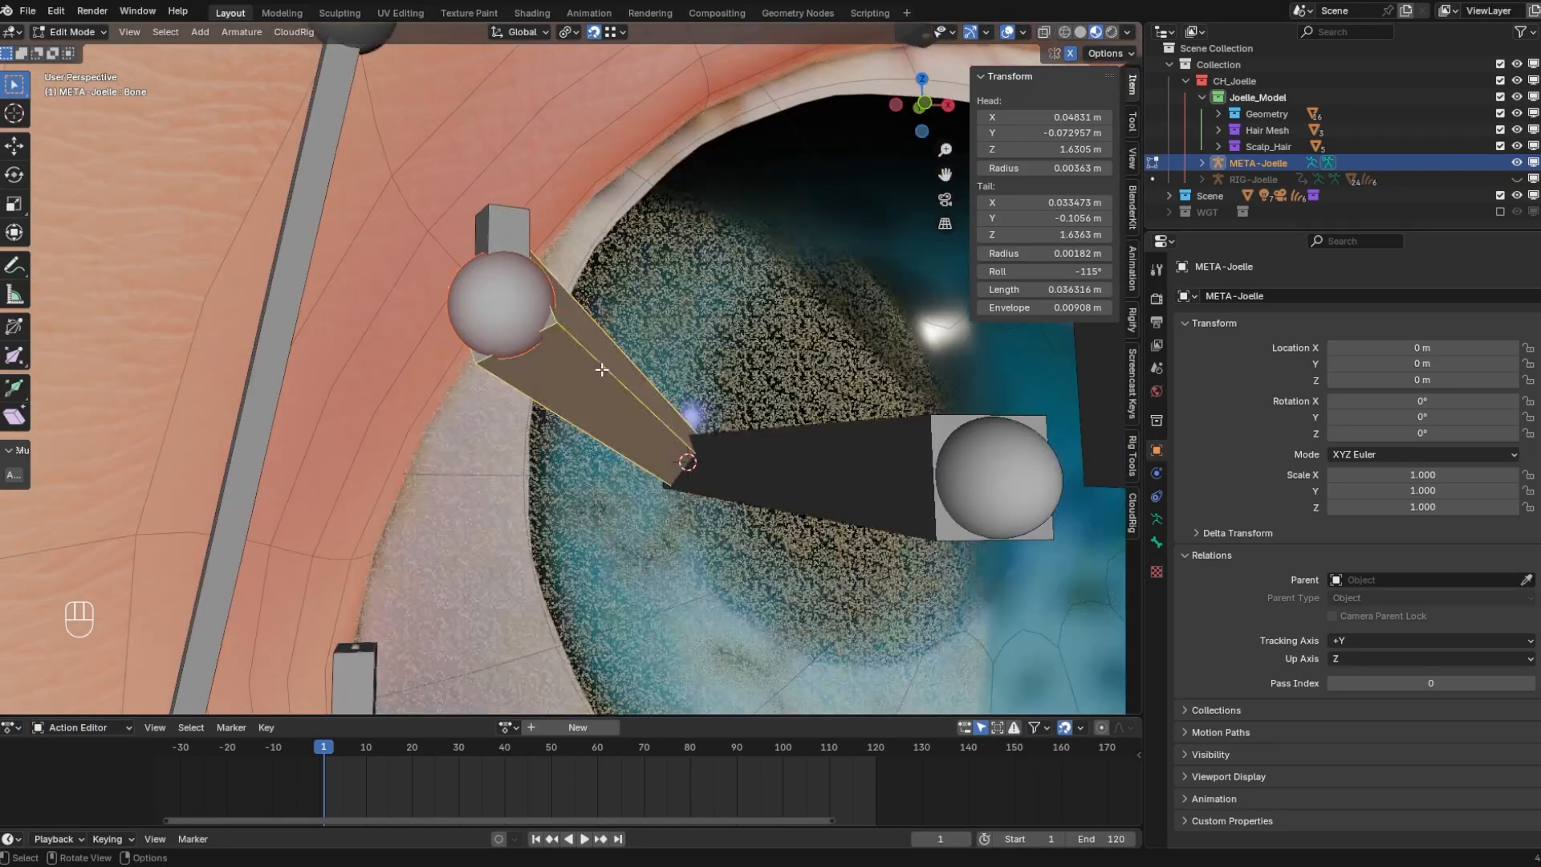
scroll(642, 357, down, 2)
shift+middle_drag(667, 354, 698, 430)
key(F2)
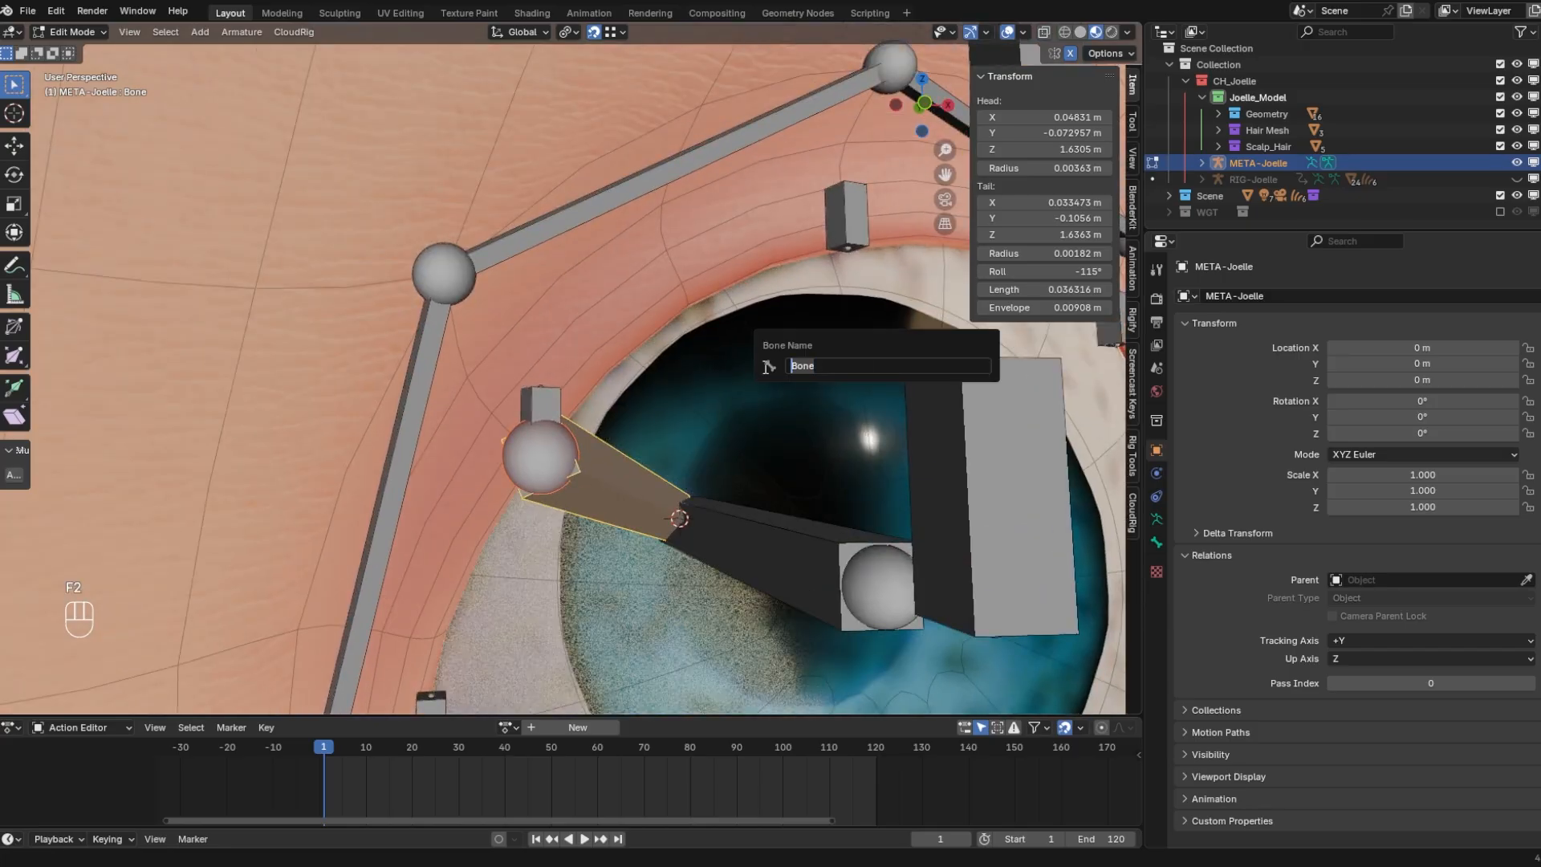
text(Eyelid1.L)
key(Return)
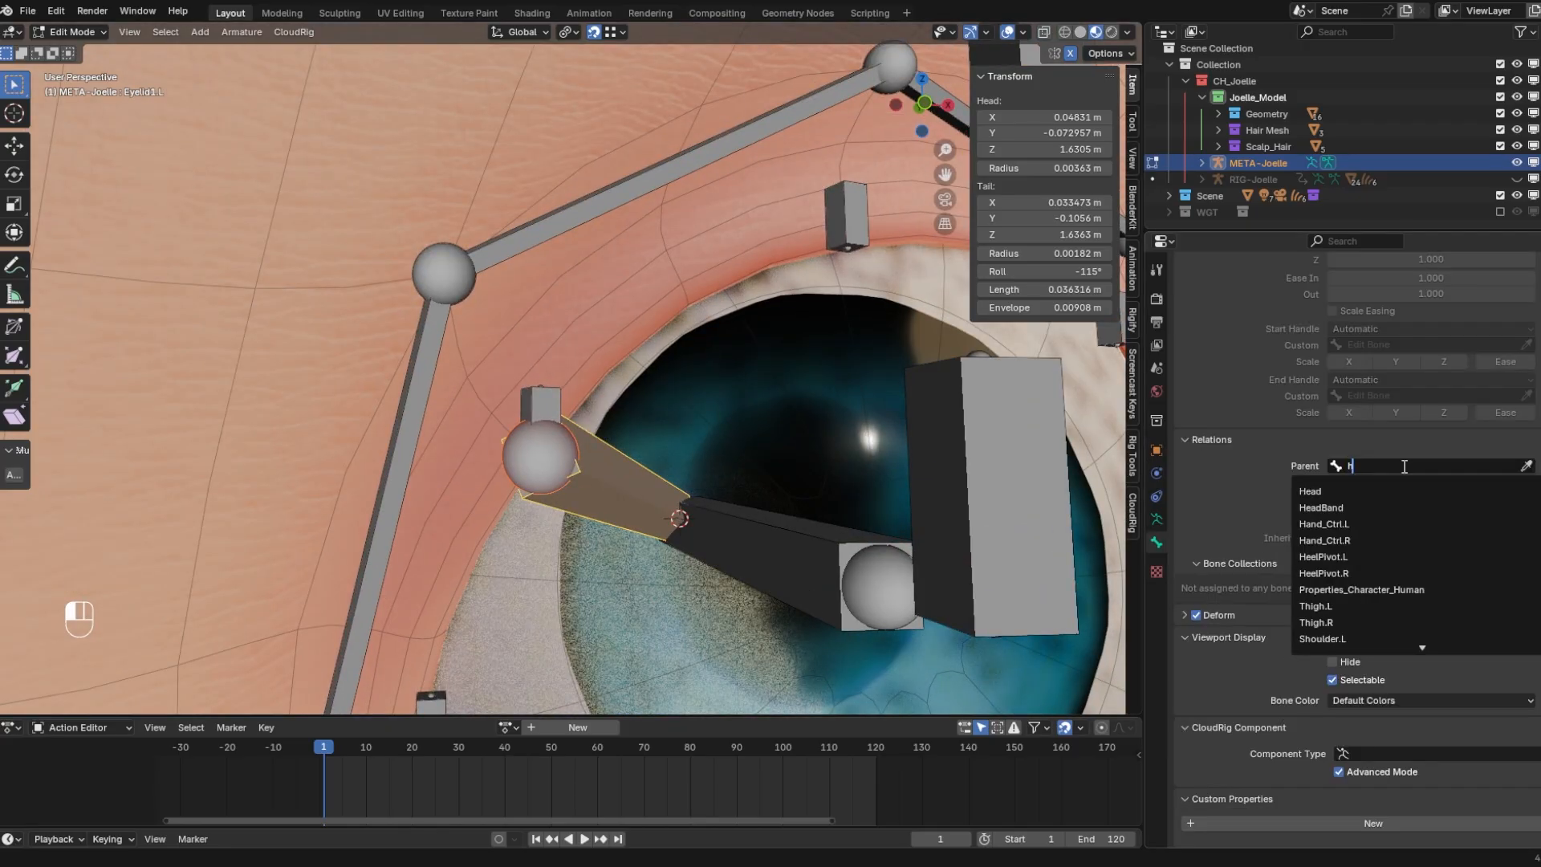
Parent the Eyelid1.L bone to Head and open its CloudRig component type choices
click(1352, 485)
click(1436, 753)
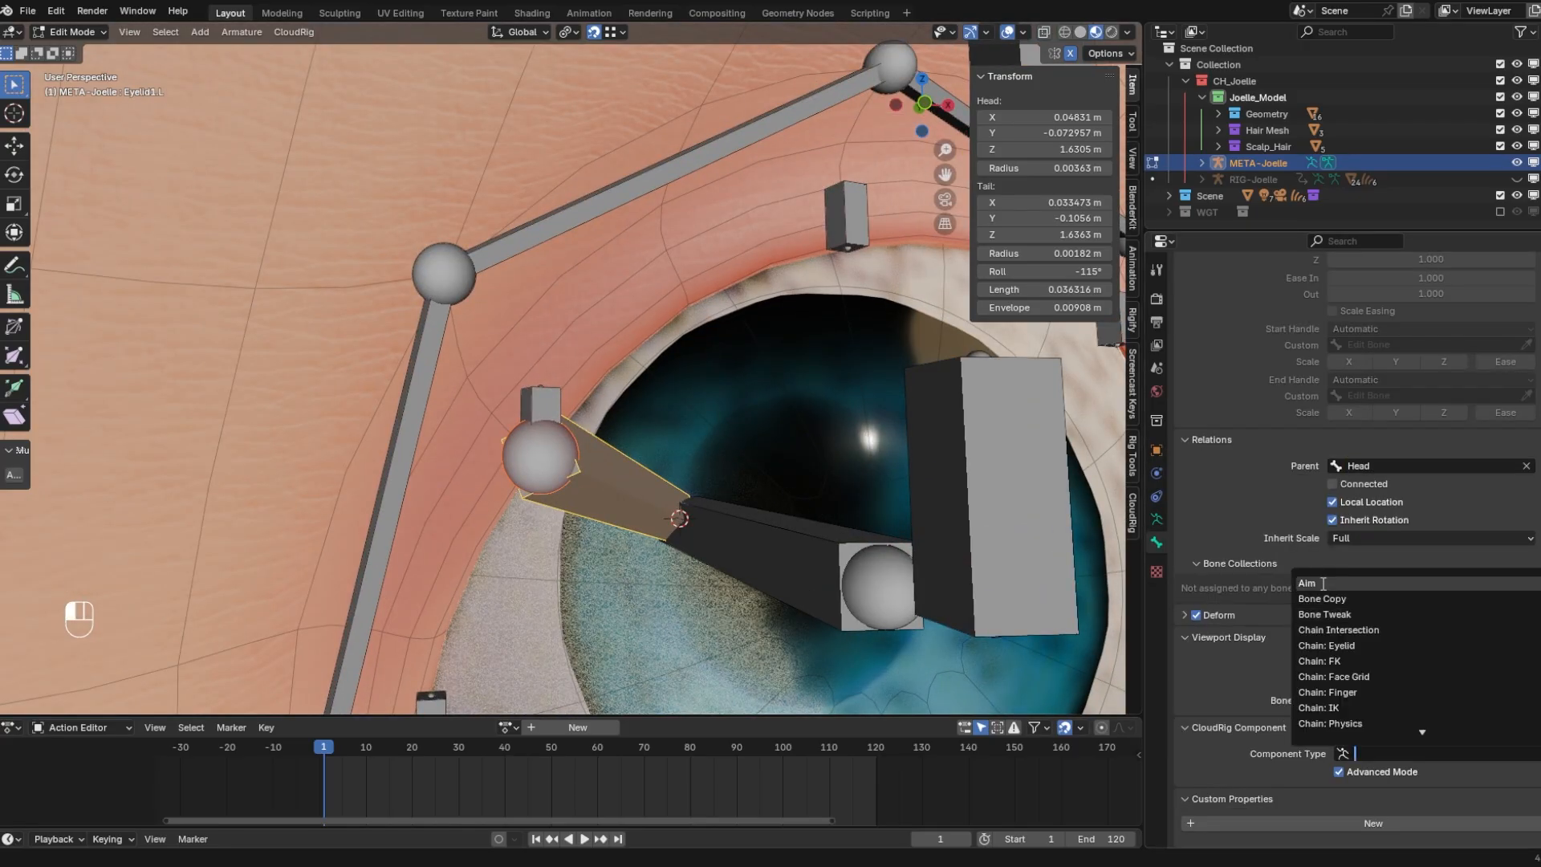
Set the eyelid bone's CloudRig component type to Bone Copy and enable Create Deform
click(1253, 591)
scroll(1331, 706, down, 3)
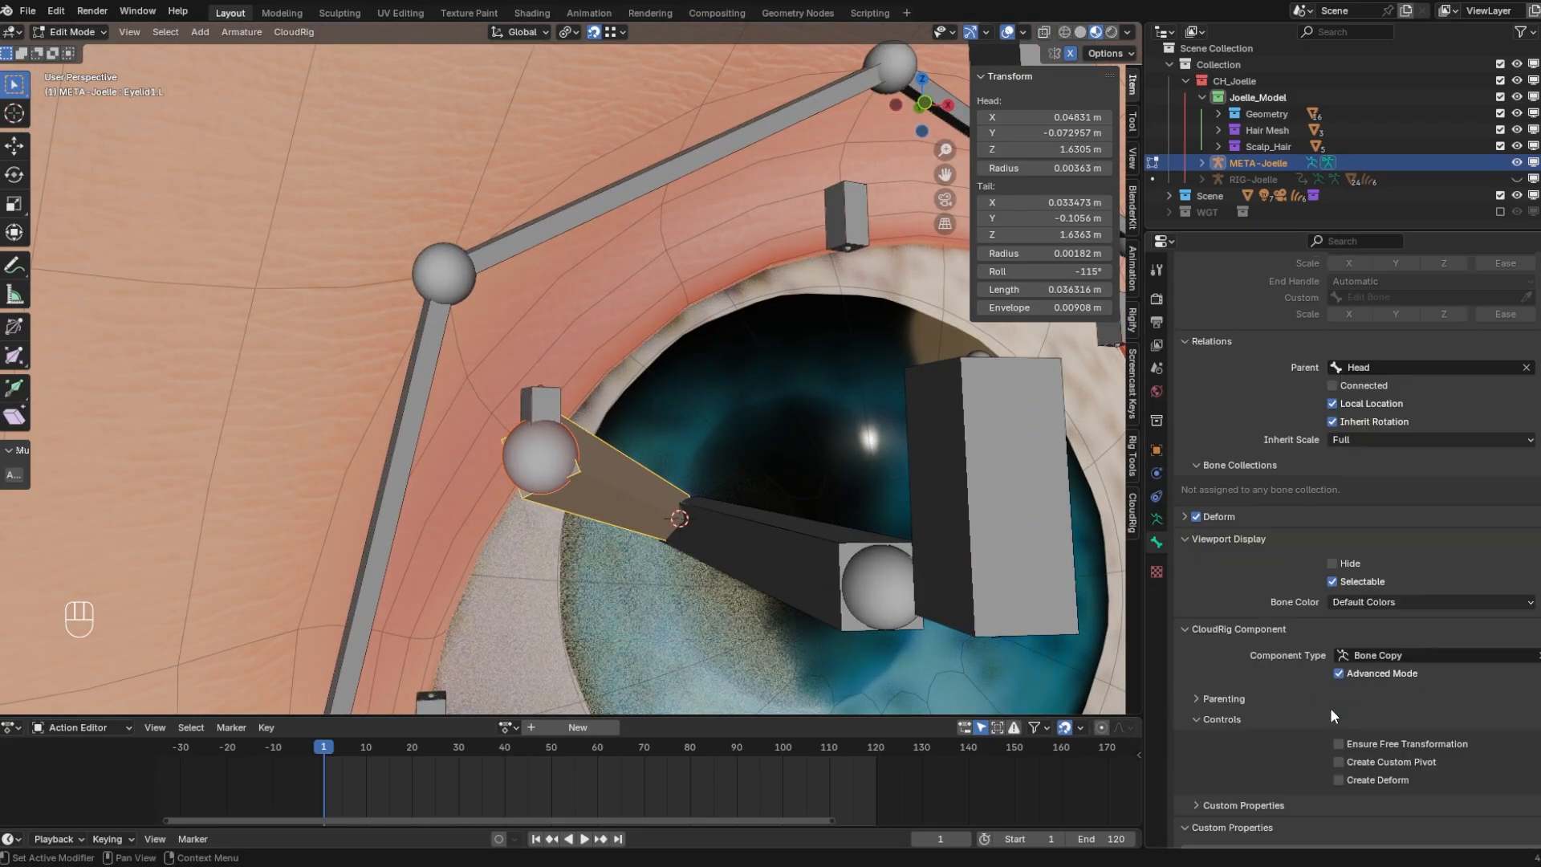
click(1341, 777)
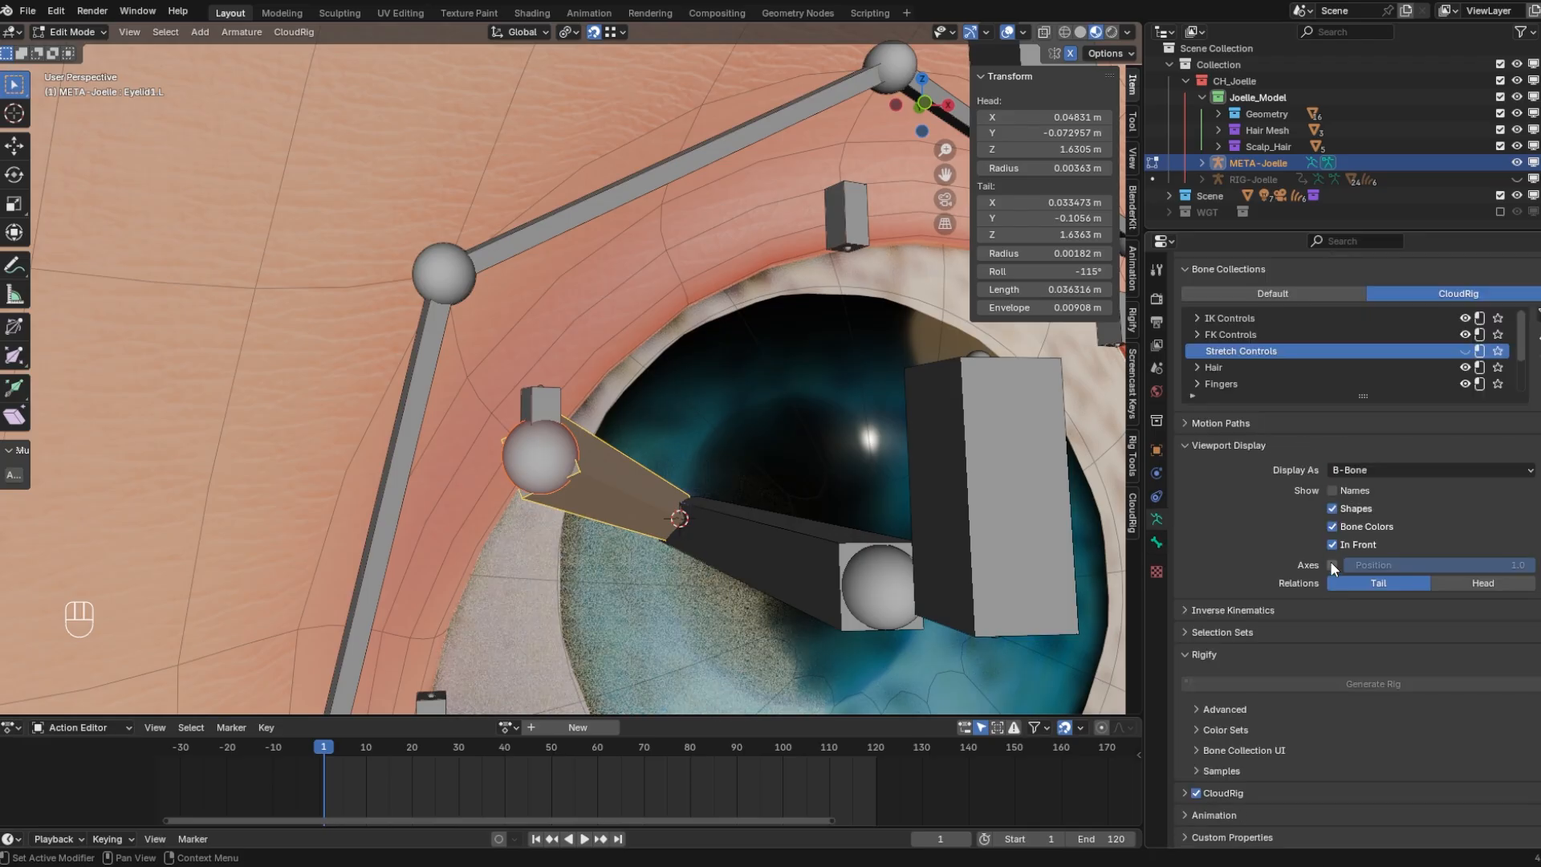
Display the armature's bone axes and set the roll of the Eyelid1.L bone to -87°
click(1332, 565)
middle_drag(771, 377, 718, 400)
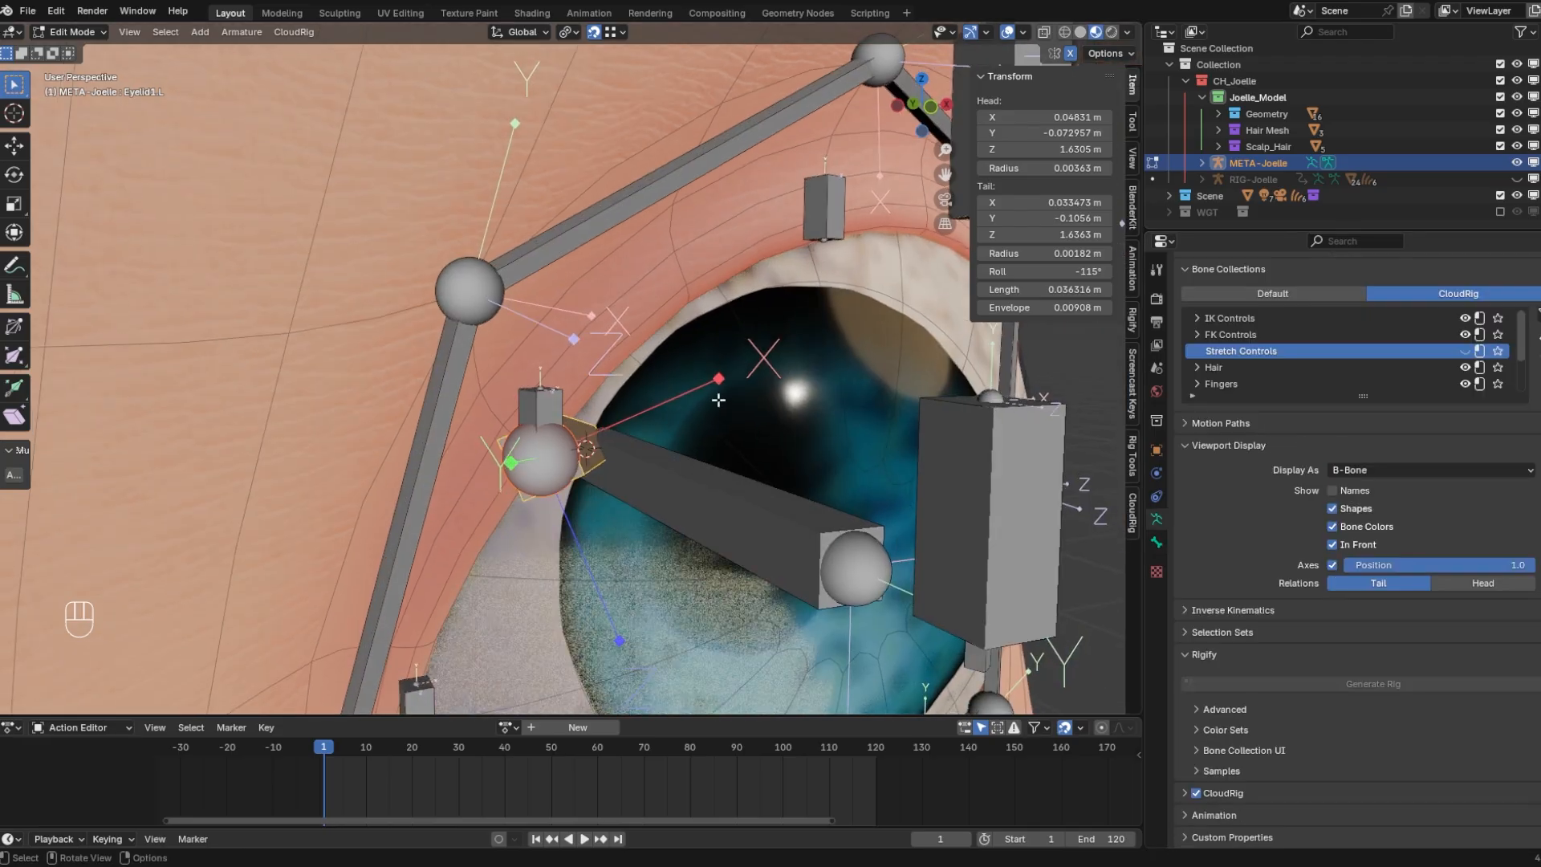
mouse_move(1080, 273)
mouse_down()
mouse_move(1118, 272)
mouse_move(1093, 271)
mouse_up()
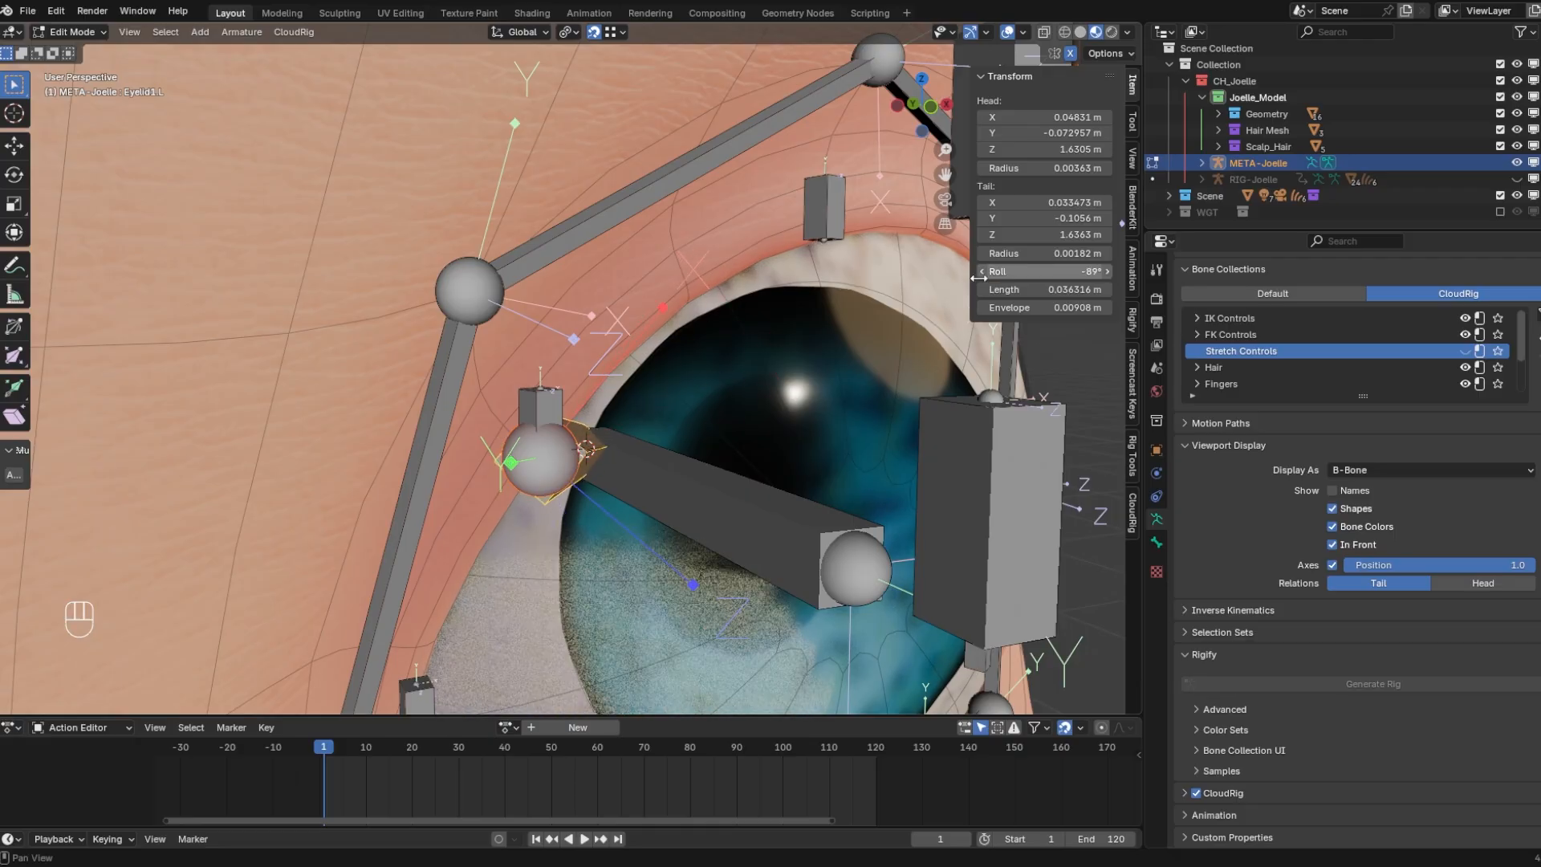
middle_drag(721, 345, 670, 339)
middle_drag(520, 552, 433, 430)
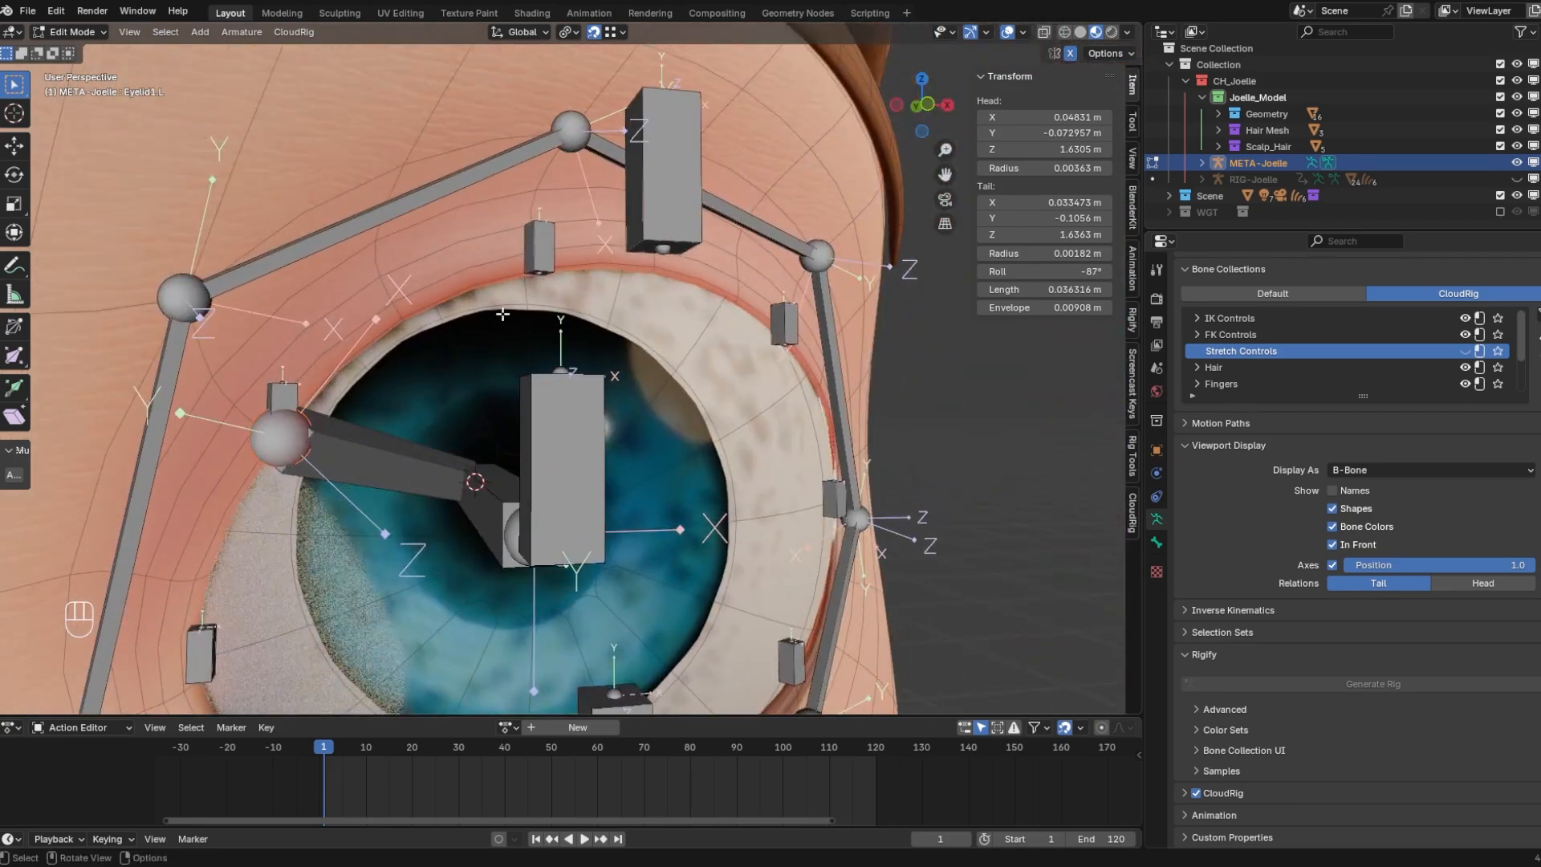
shift+middle_drag(706, 494, 807, 373)
scroll(799, 358, down, 1)
scroll(474, 388, up, 2)
shift+middle_drag(475, 387, 576, 193)
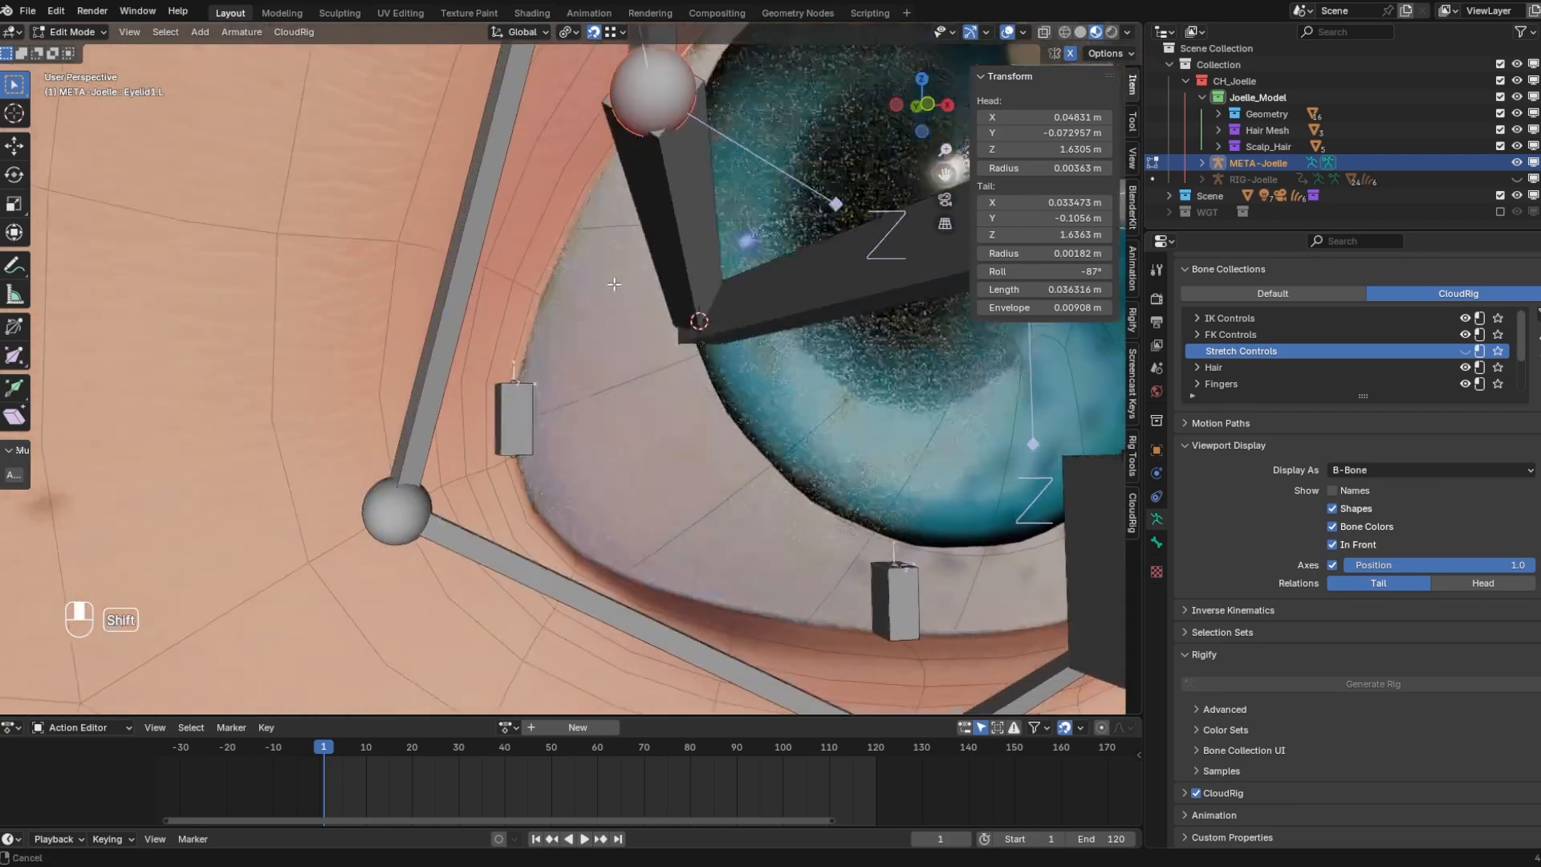
Move the Eyelid1.L tail to the lower inner lid marker and set its roll to -144°
key(g)
scroll(514, 453, up, 6)
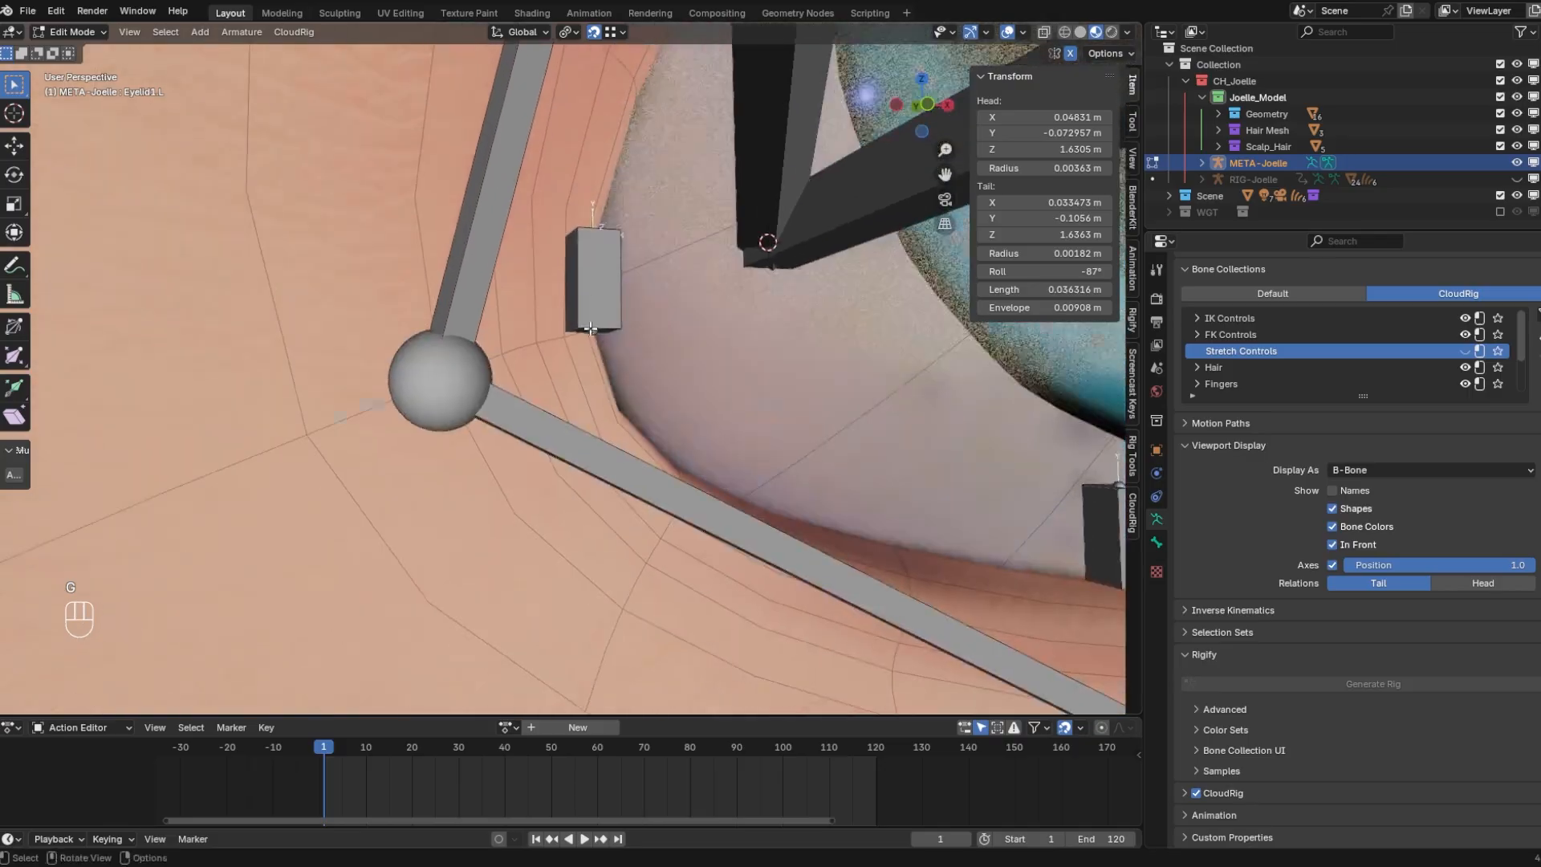
drag(1044, 271, 1055, 271)
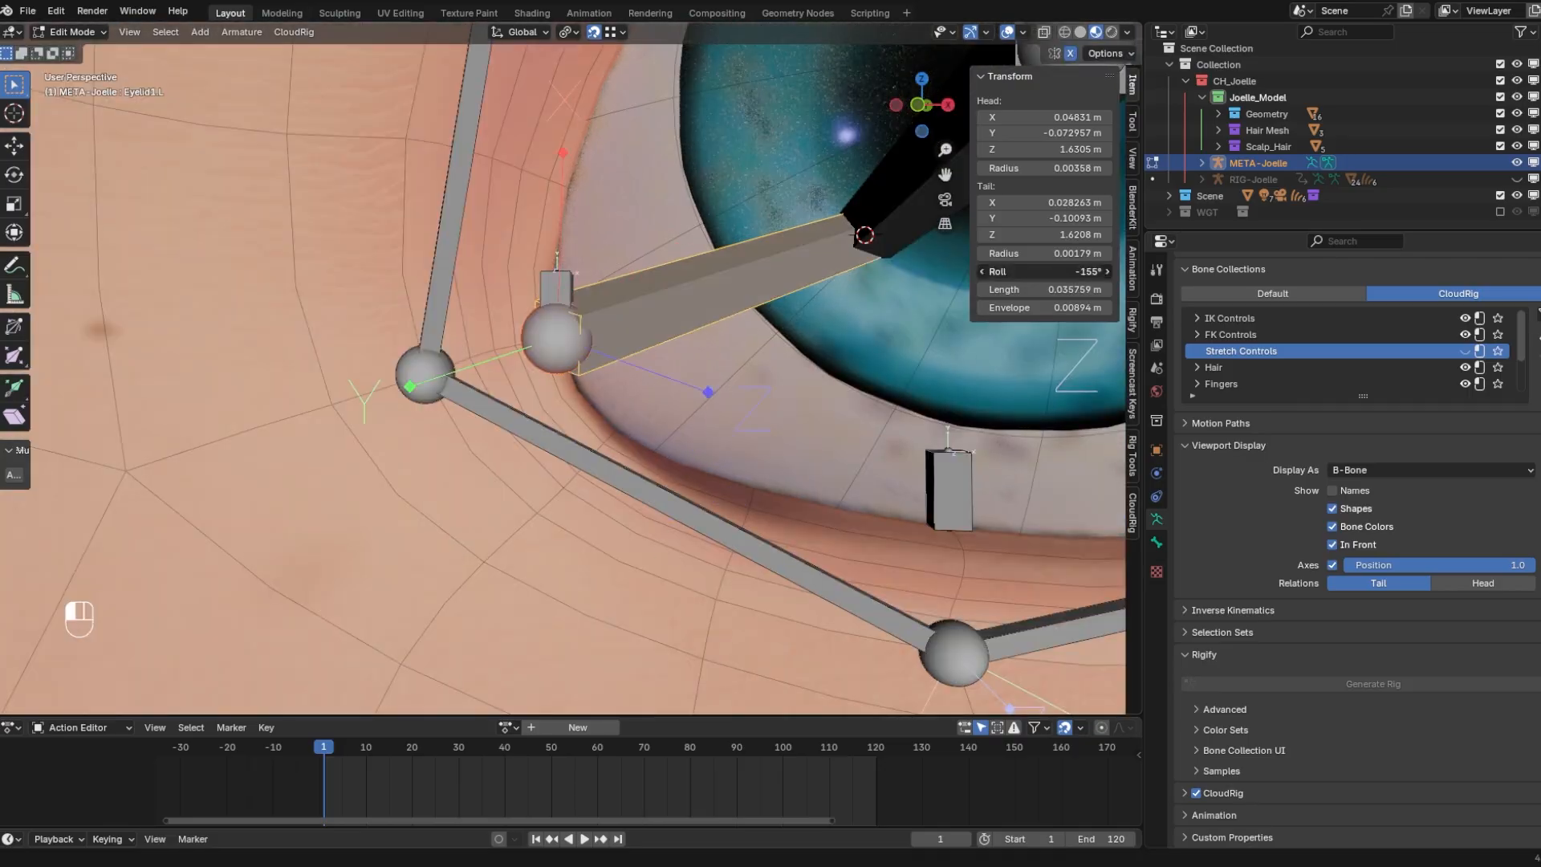
drag(1055, 271, 1067, 271)
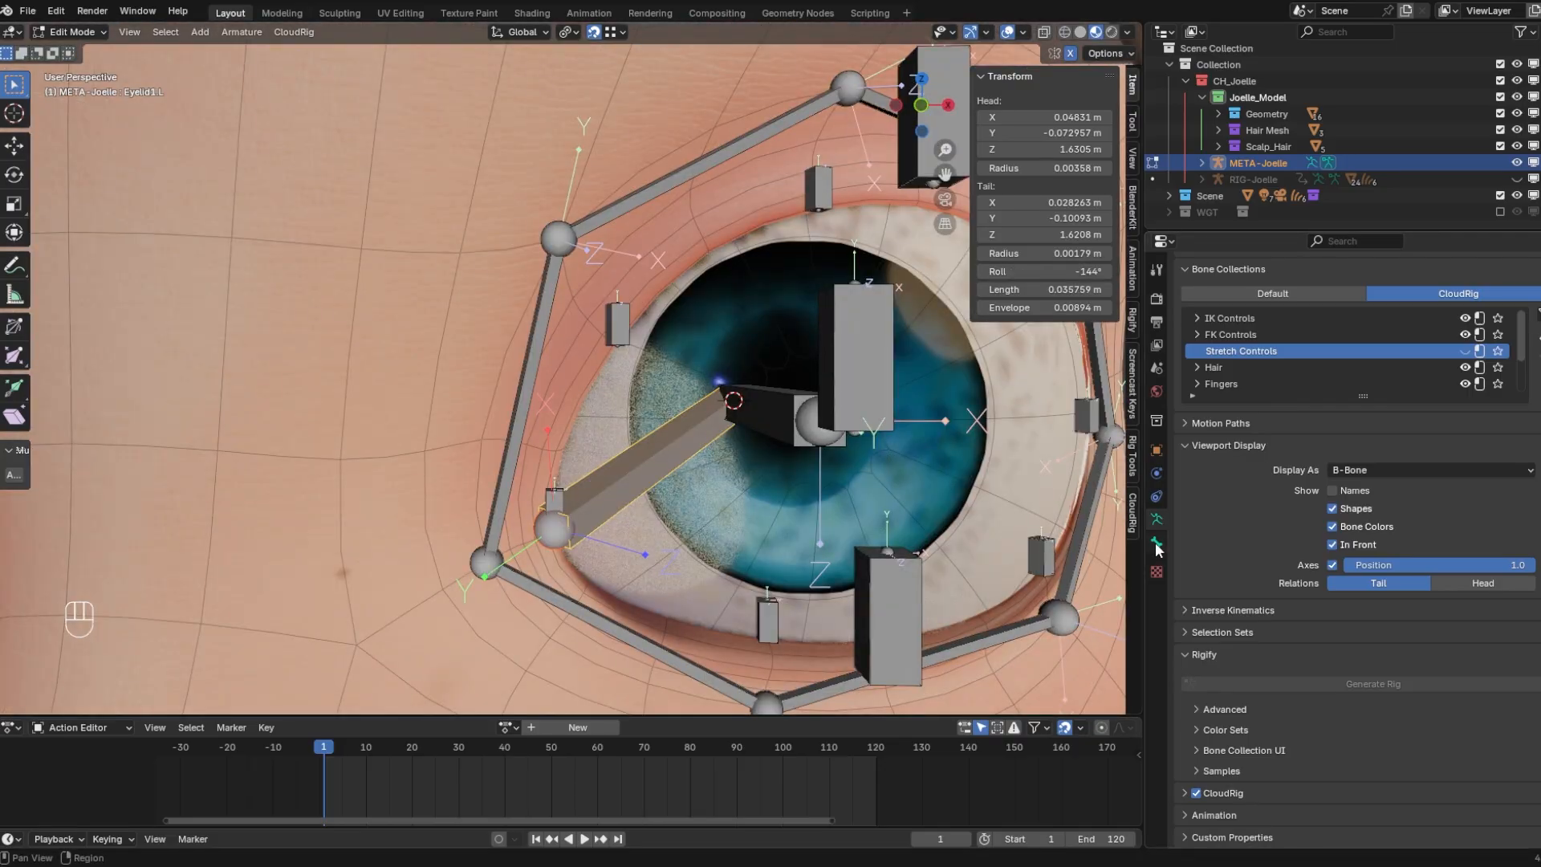
Duplicate the eyelid bone as Eyelid2.L and move the copy's tail to the upper inner lid marker
click(1157, 544)
scroll(1325, 794, down, 10)
scroll(1337, 770, down, 5)
shift+middle_drag(732, 367, 784, 430)
key(shift+d)
right_click(784, 430)
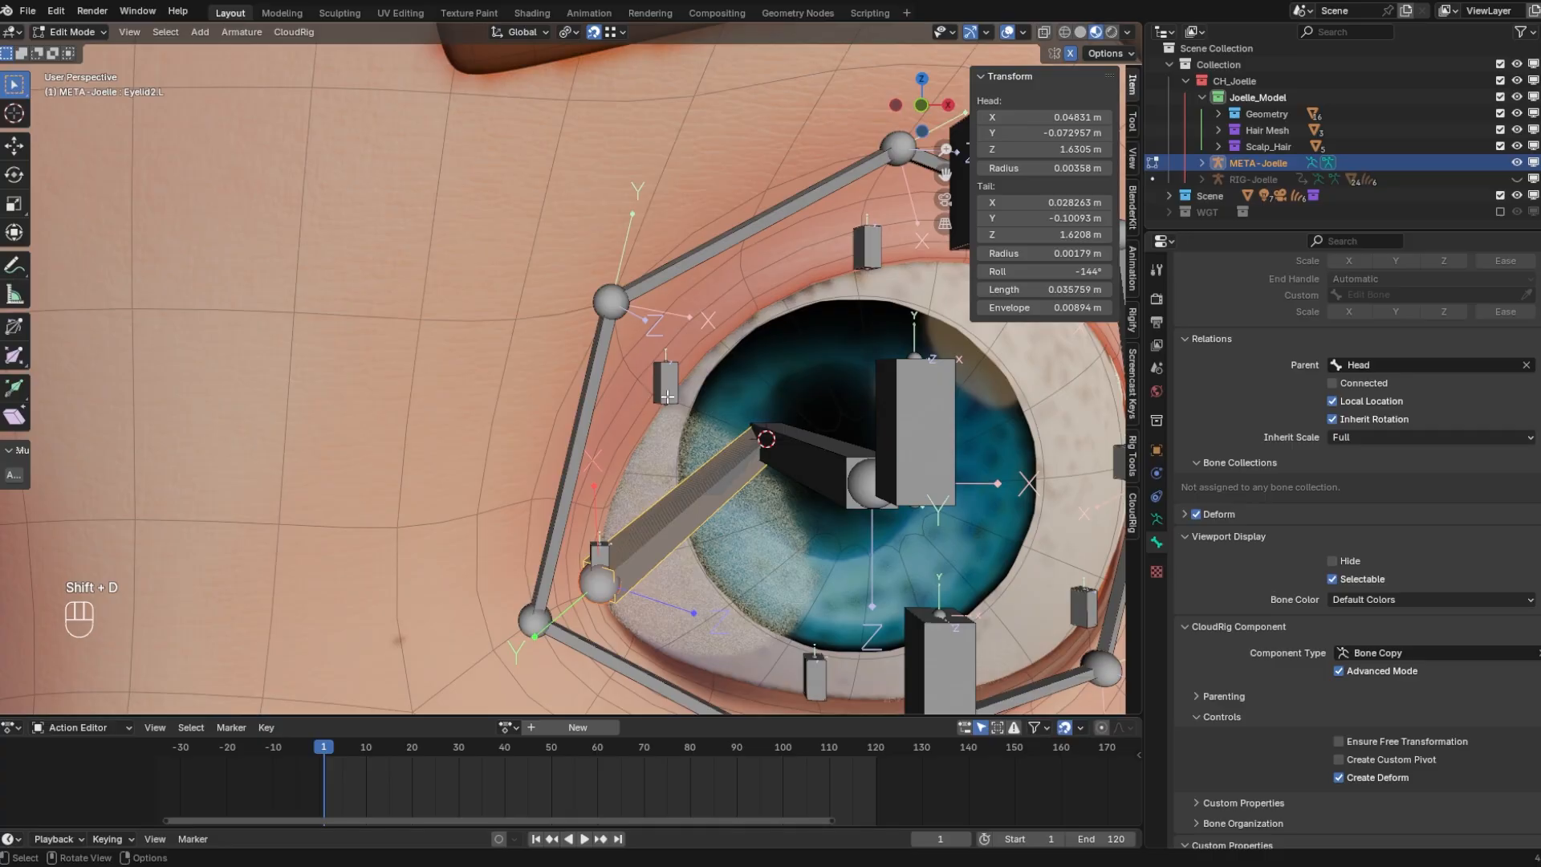
click(599, 583)
key(g)
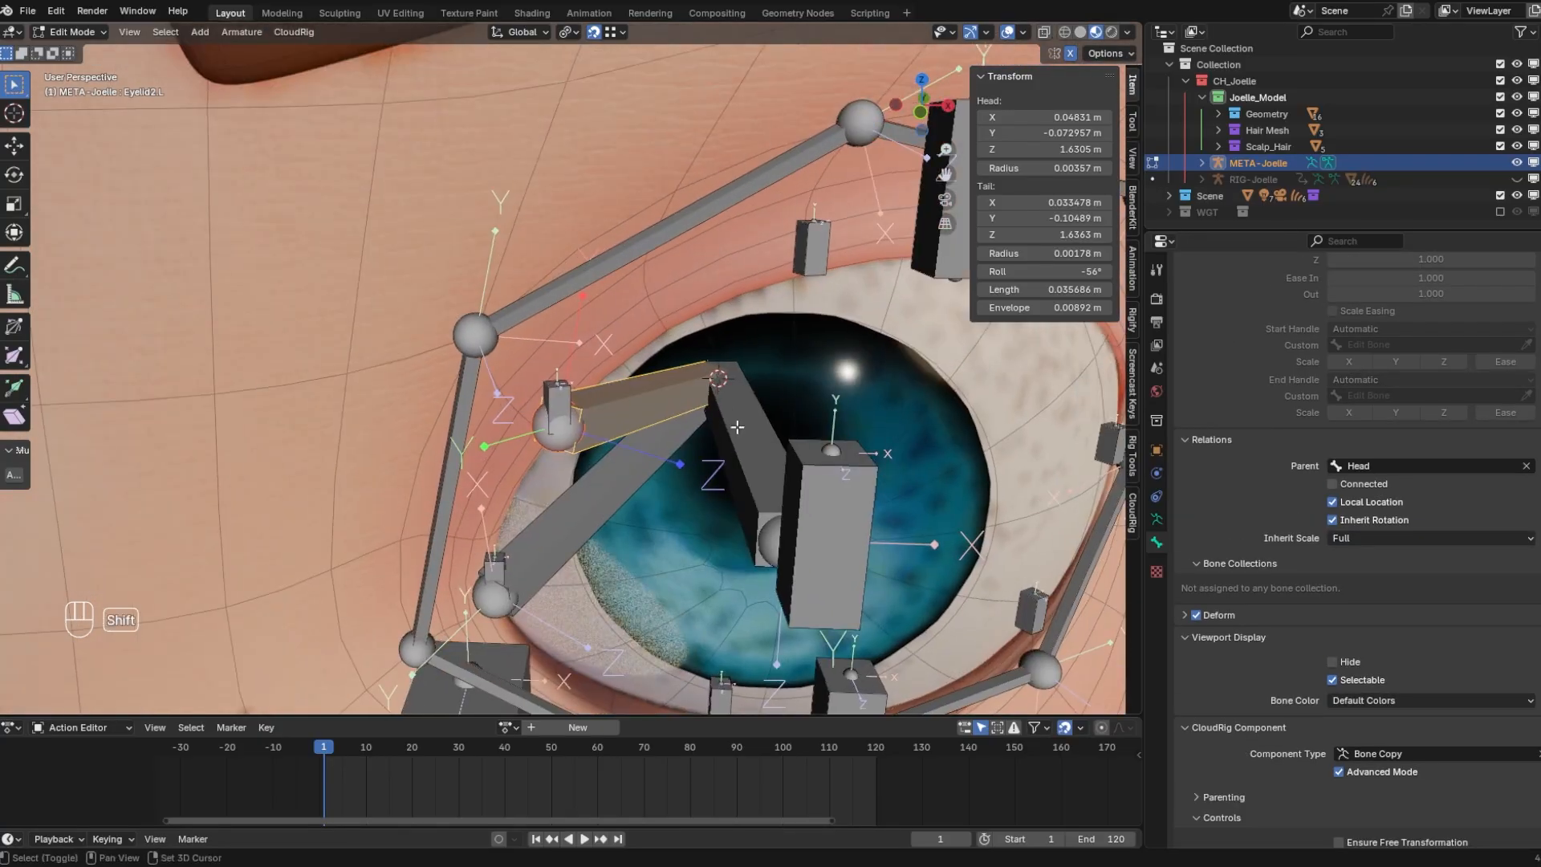
Duplicate the eyelid bone around the left eye, aiming one radial copy at each remaining lid marker
shift+middle_drag(737, 427, 424, 427)
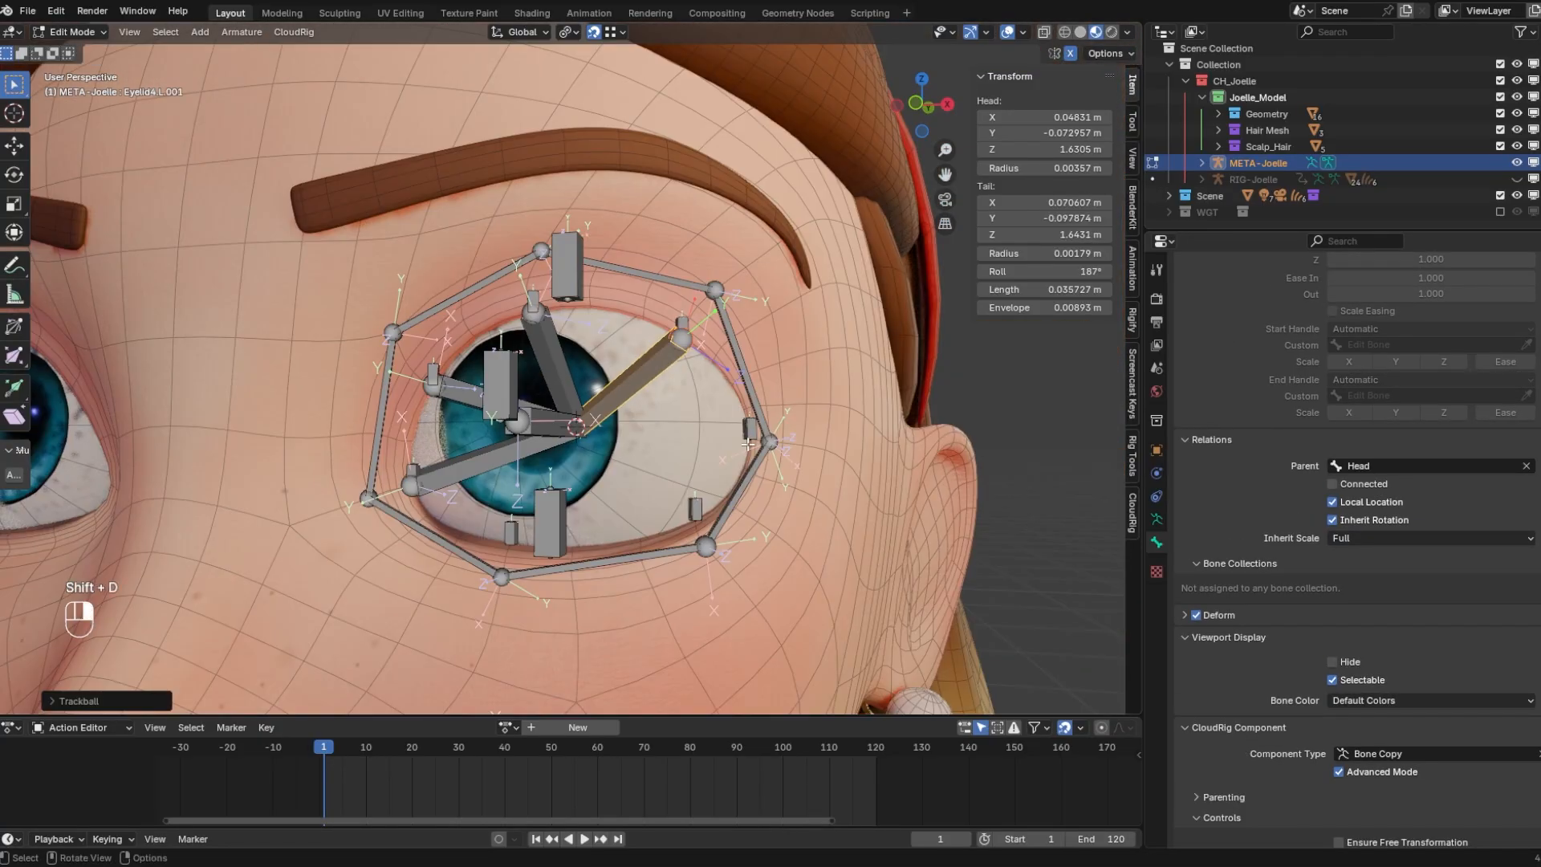
click(681, 338)
scroll(679, 337, up, 5)
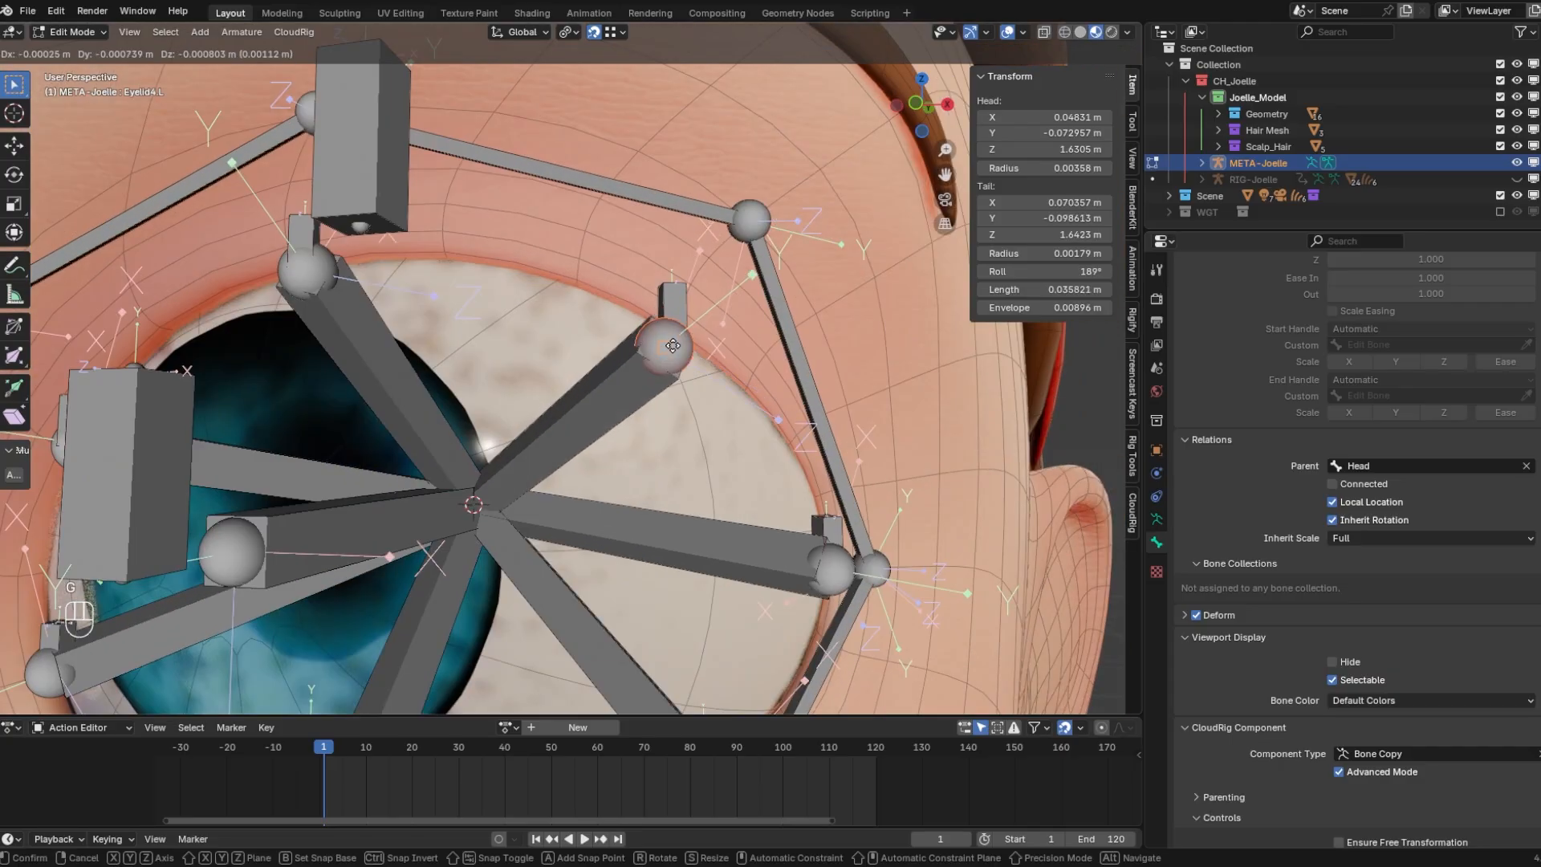
Reposition the tails of the duplicated eyelid bones onto the lid edge markers around the left eye
key(g)
click(675, 335)
scroll(658, 335, up, 5)
scroll(671, 337, down, 5)
click(788, 419)
key(g)
middle_drag(747, 409, 634, 389)
click(791, 420)
scroll(777, 419, up, 4)
key(g)
click(746, 401)
scroll(746, 401, down, 4)
click(380, 446)
key(g)
click(382, 446)
scroll(472, 482, down, 5)
Adjust the roll of each duplicated eyelid bone around the left eye to align its axes with the lid
key(alt+z)
click(633, 330)
click(634, 389)
drag(1040, 272, 1079, 272)
shift+middle_drag(803, 281, 678, 341)
click(674, 341)
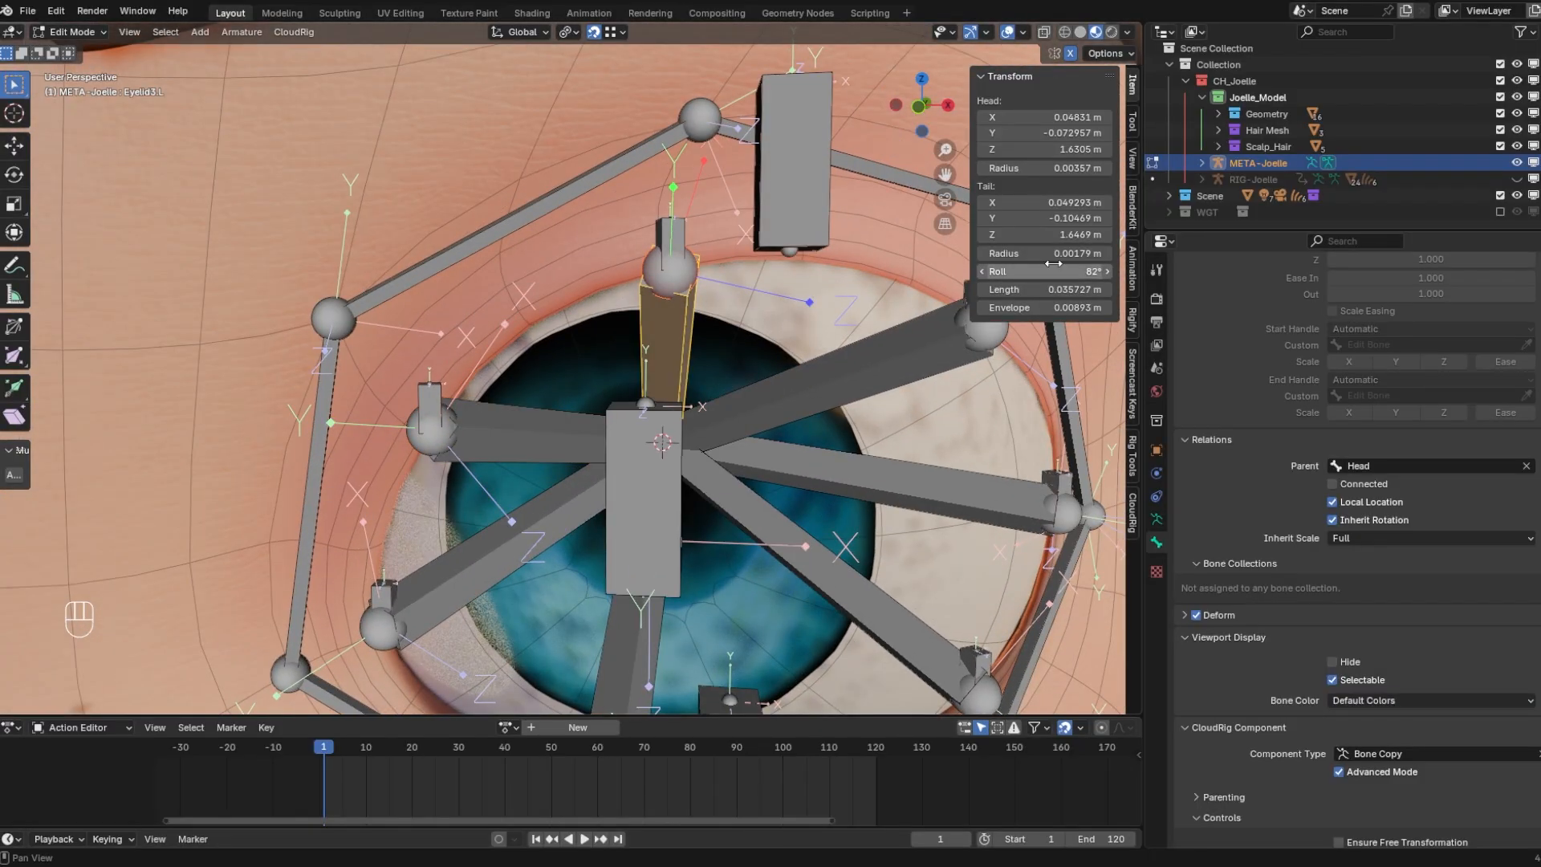
drag(1060, 271, 1080, 272)
click(615, 364)
middle_drag(787, 353, 482, 385)
drag(1044, 271, 1076, 271)
click(594, 290)
shift+middle_drag(698, 458, 562, 240)
drag(1043, 271, 1082, 272)
drag(1082, 272, 1087, 271)
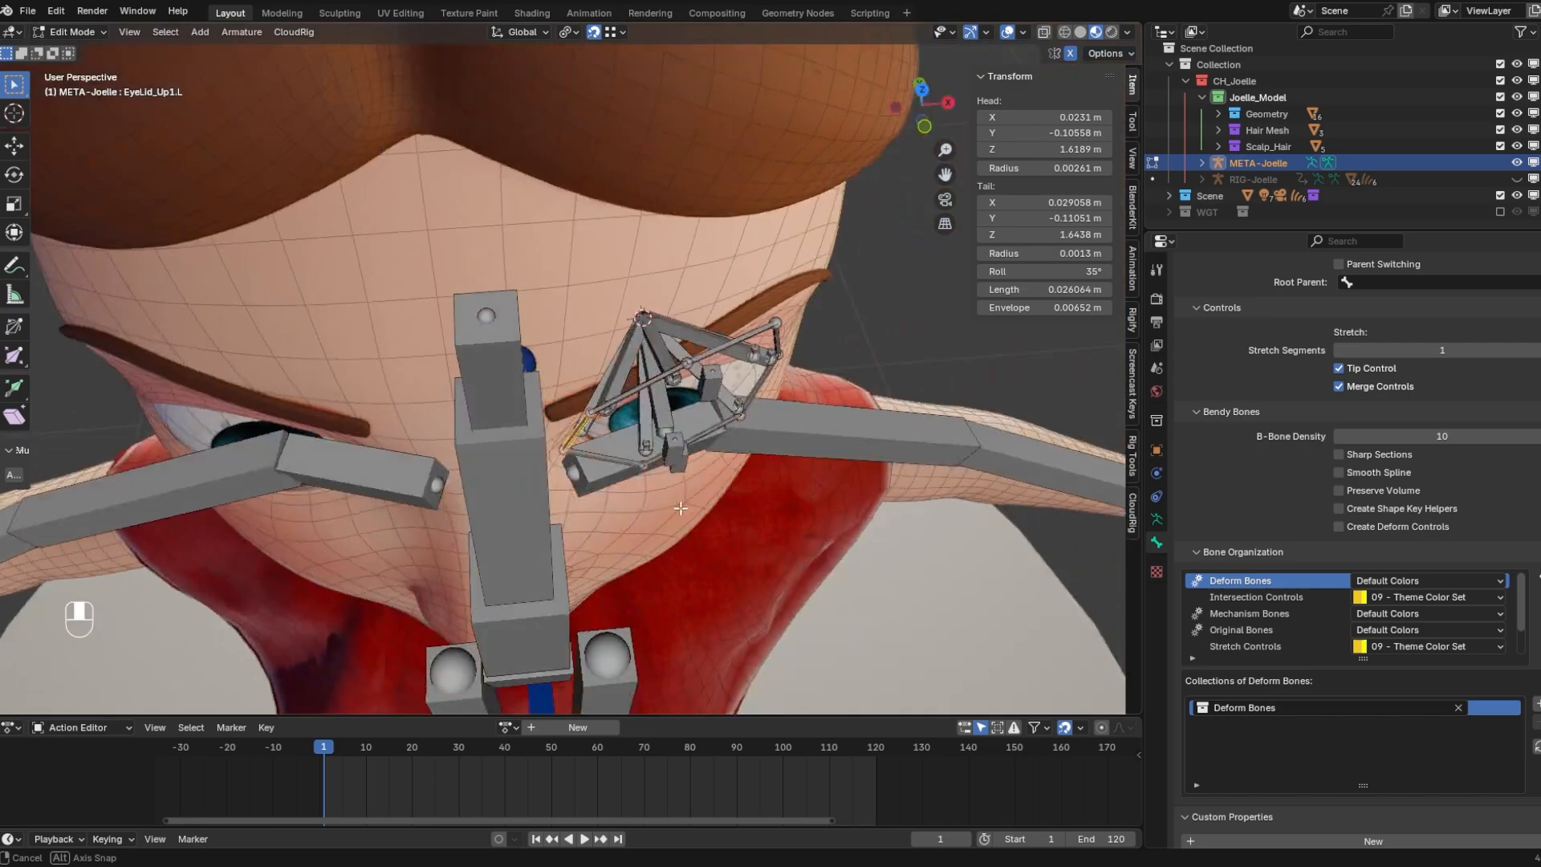
Select all the eye and eyelid bones of the left eye and symmetrize them to the other side
middle_drag(682, 521, 775, 559)
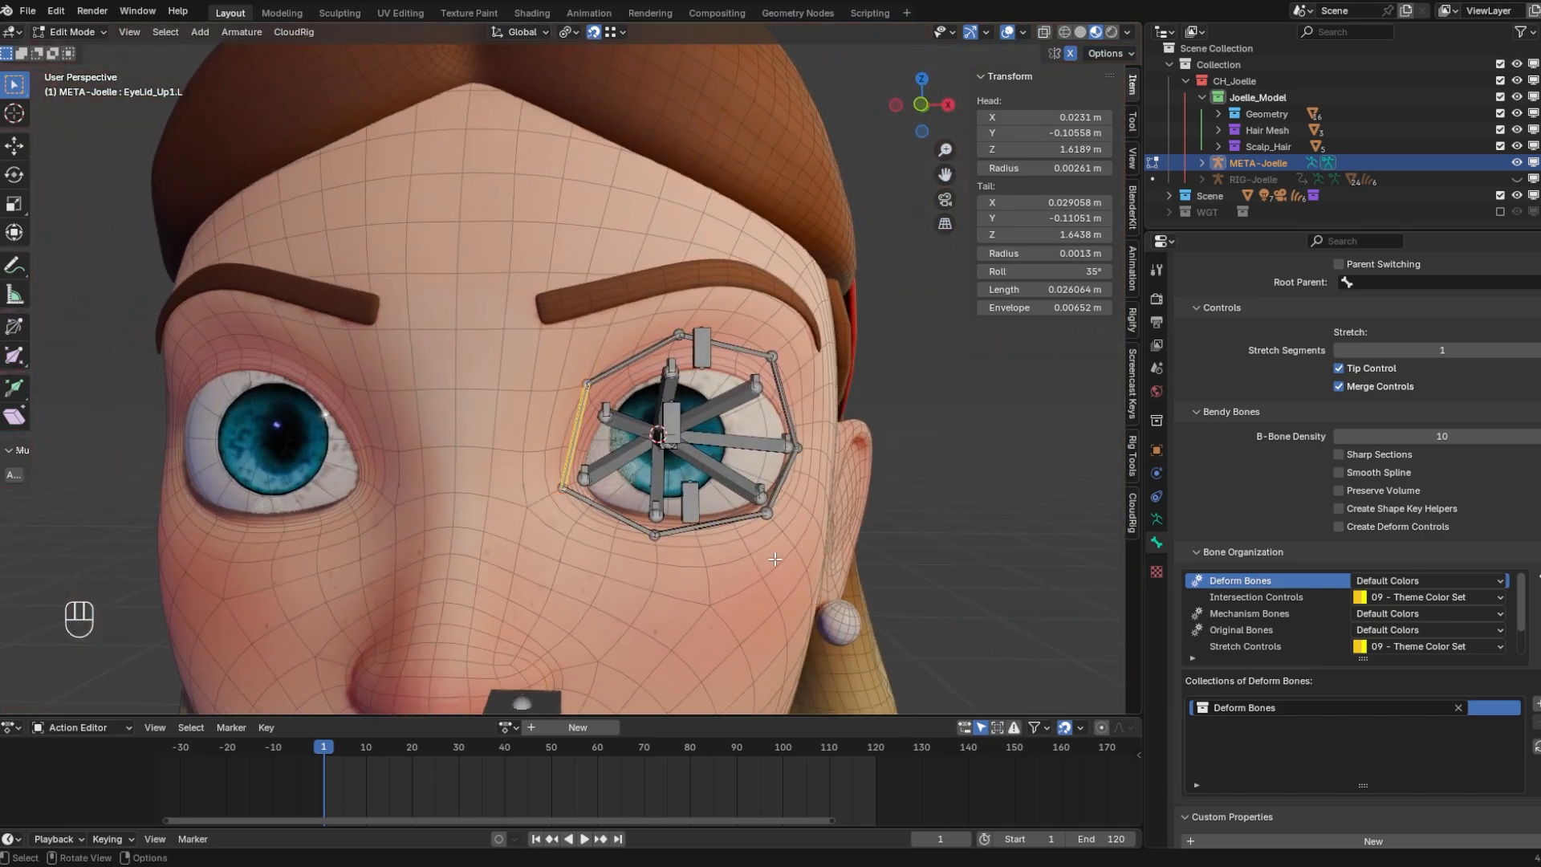
drag(891, 604, 554, 321)
right_click(626, 470)
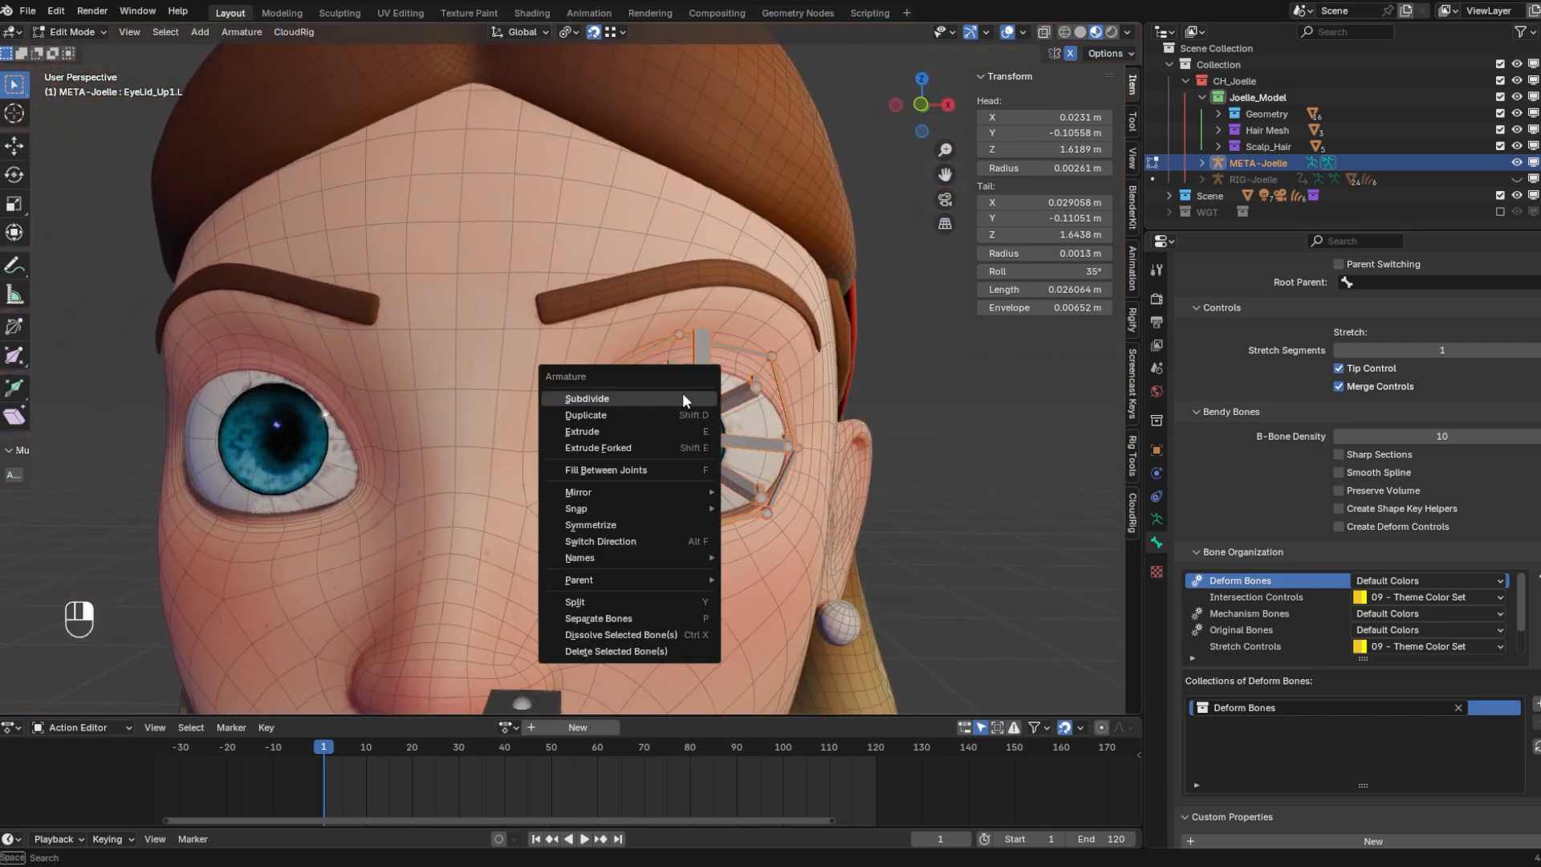
click(591, 525)
middle_drag(591, 525, 367, 459)
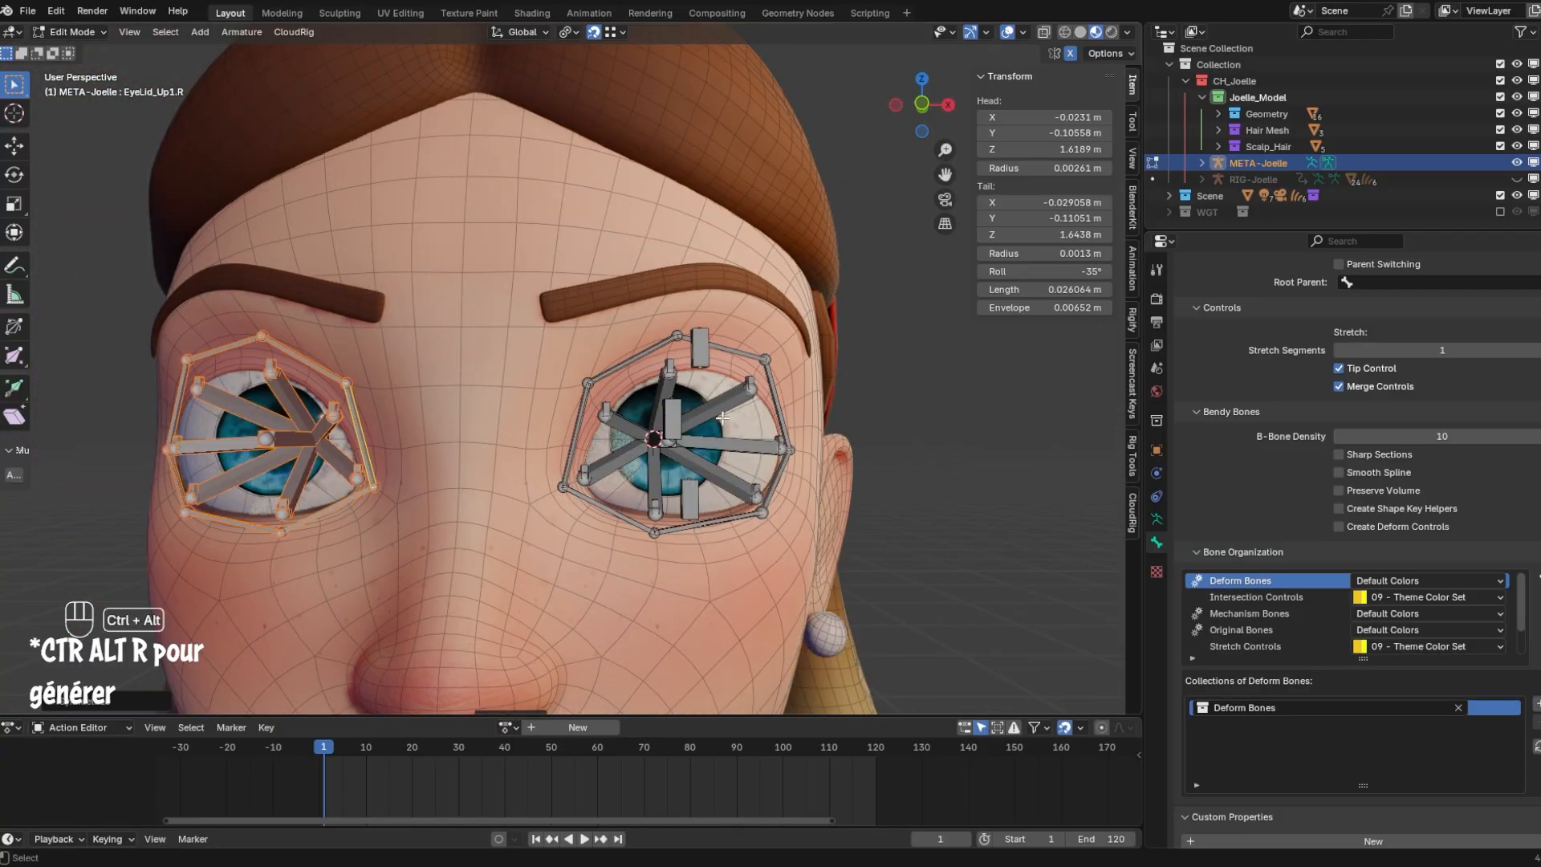
Regenerate the CloudRig control rig from the META-Joelle metarig
key(ctrl+alt+r)
scroll(723, 418, up, 2)
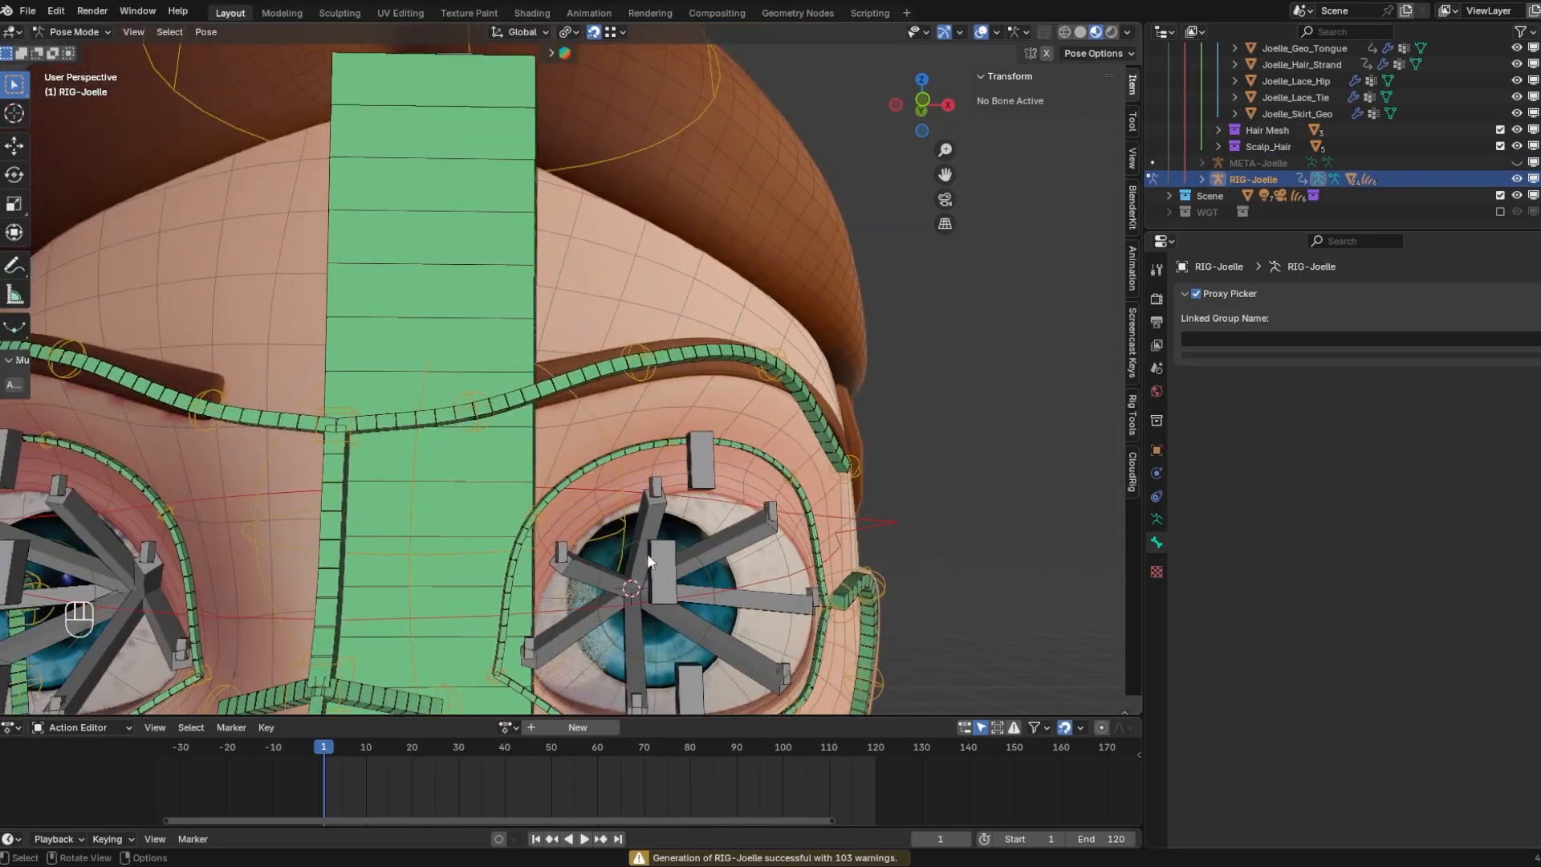
shift+middle_drag(662, 562, 657, 366)
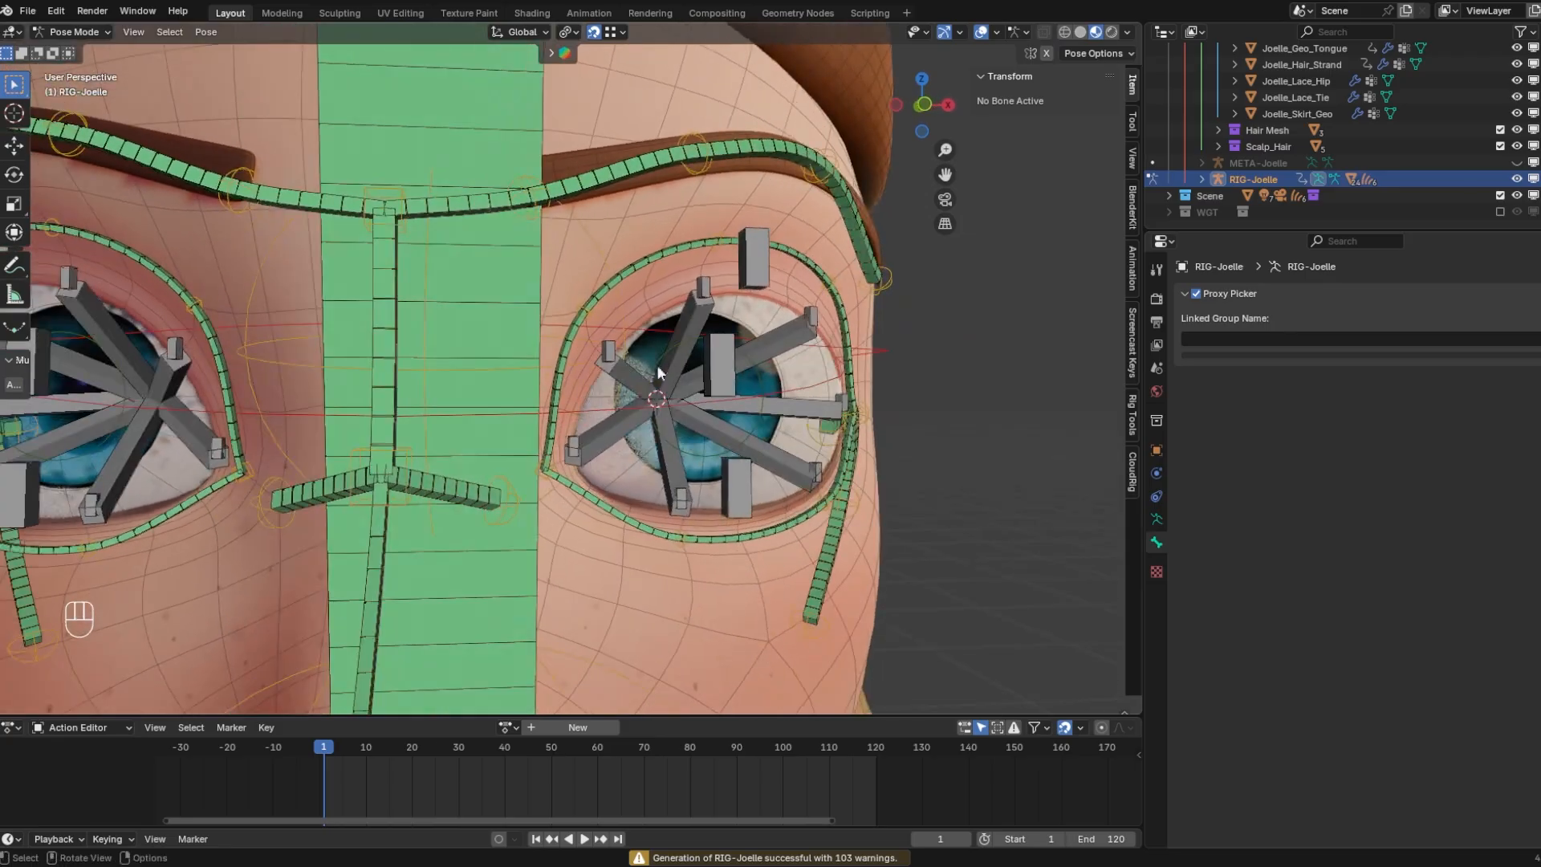
Test-move the left eye's STR-EyeLid_Up2.L and STR-EyeLid_Bot3.L controls and inspect the Eyelid1.L bone
click(583, 309)
middle_drag(585, 309, 826, 507)
key(g)
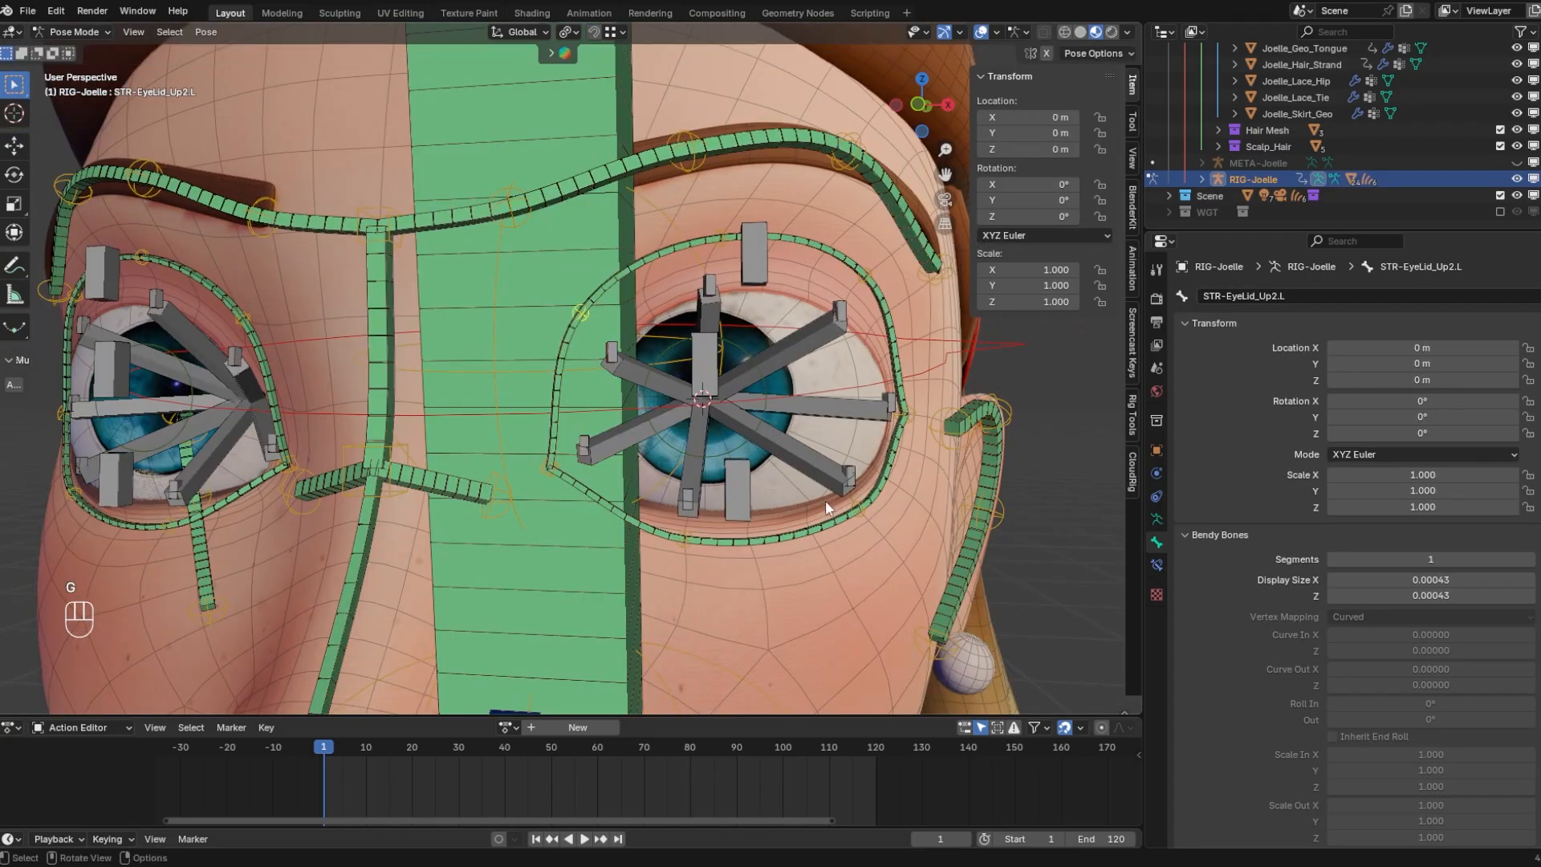
click(861, 512)
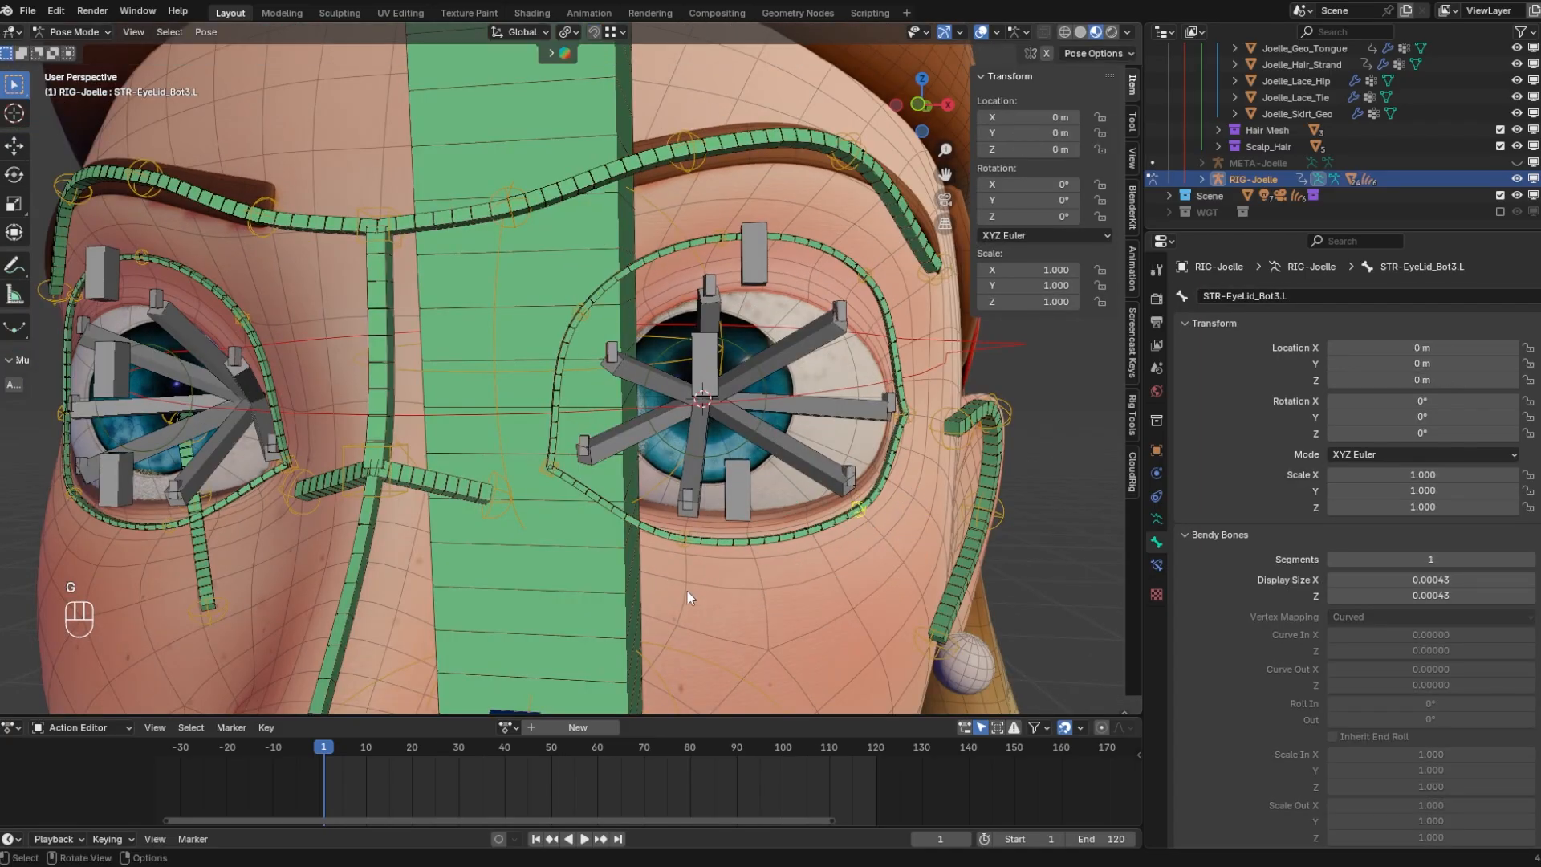
middle_drag(634, 456, 673, 464)
click(633, 443)
scroll(705, 459, up, 1)
scroll(706, 457, down, 3)
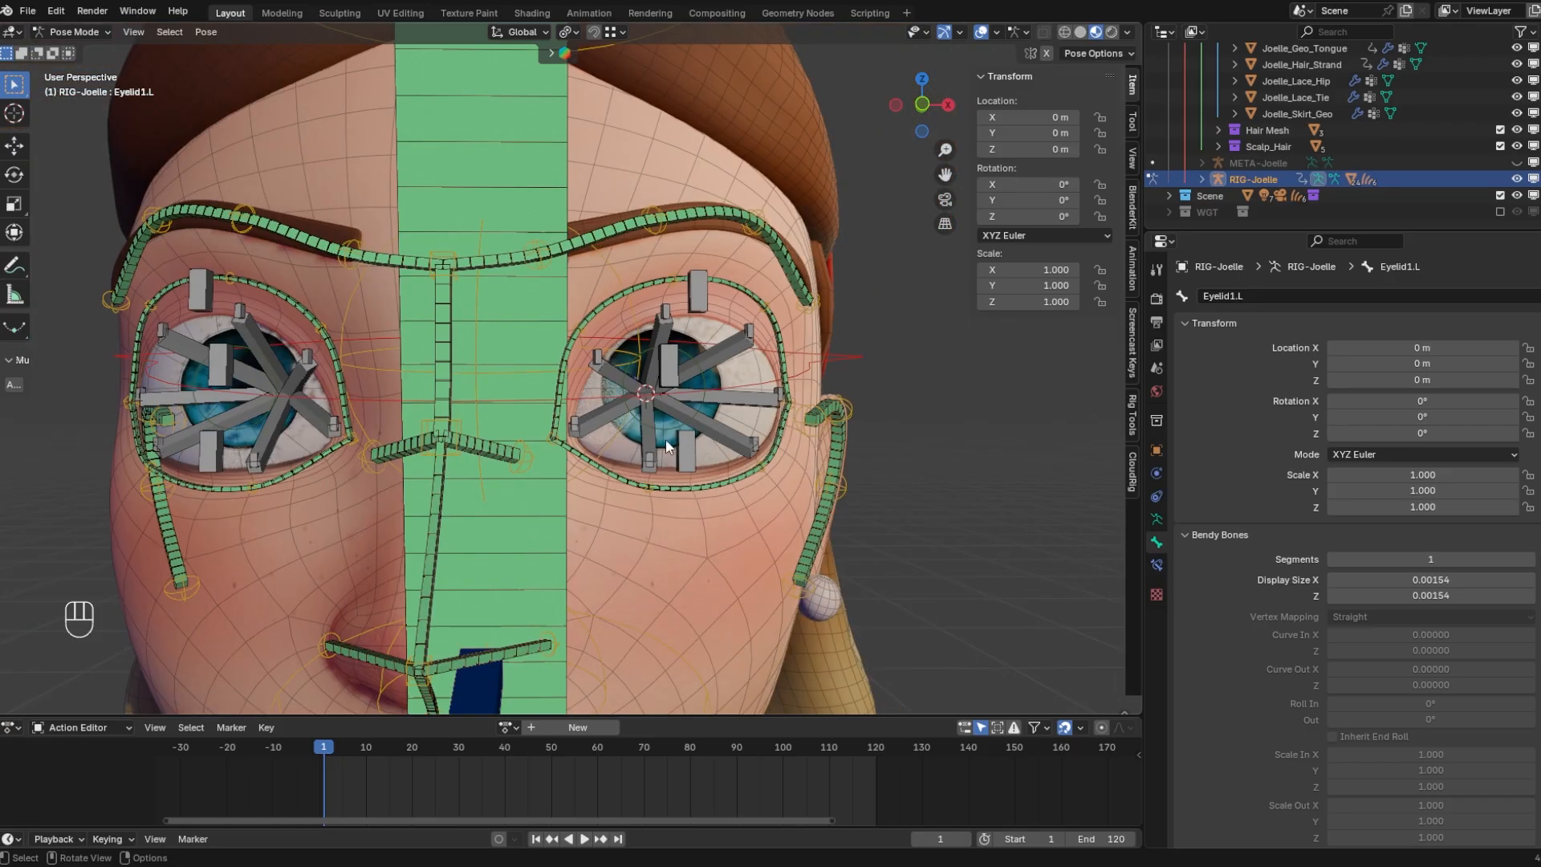
Test-rotate the CTR-Eye.L control freely to check how the eye meshes follow
scroll(747, 446, up, 4)
scroll(748, 443, down, 1)
click(837, 379)
middle_drag(838, 377, 809, 413)
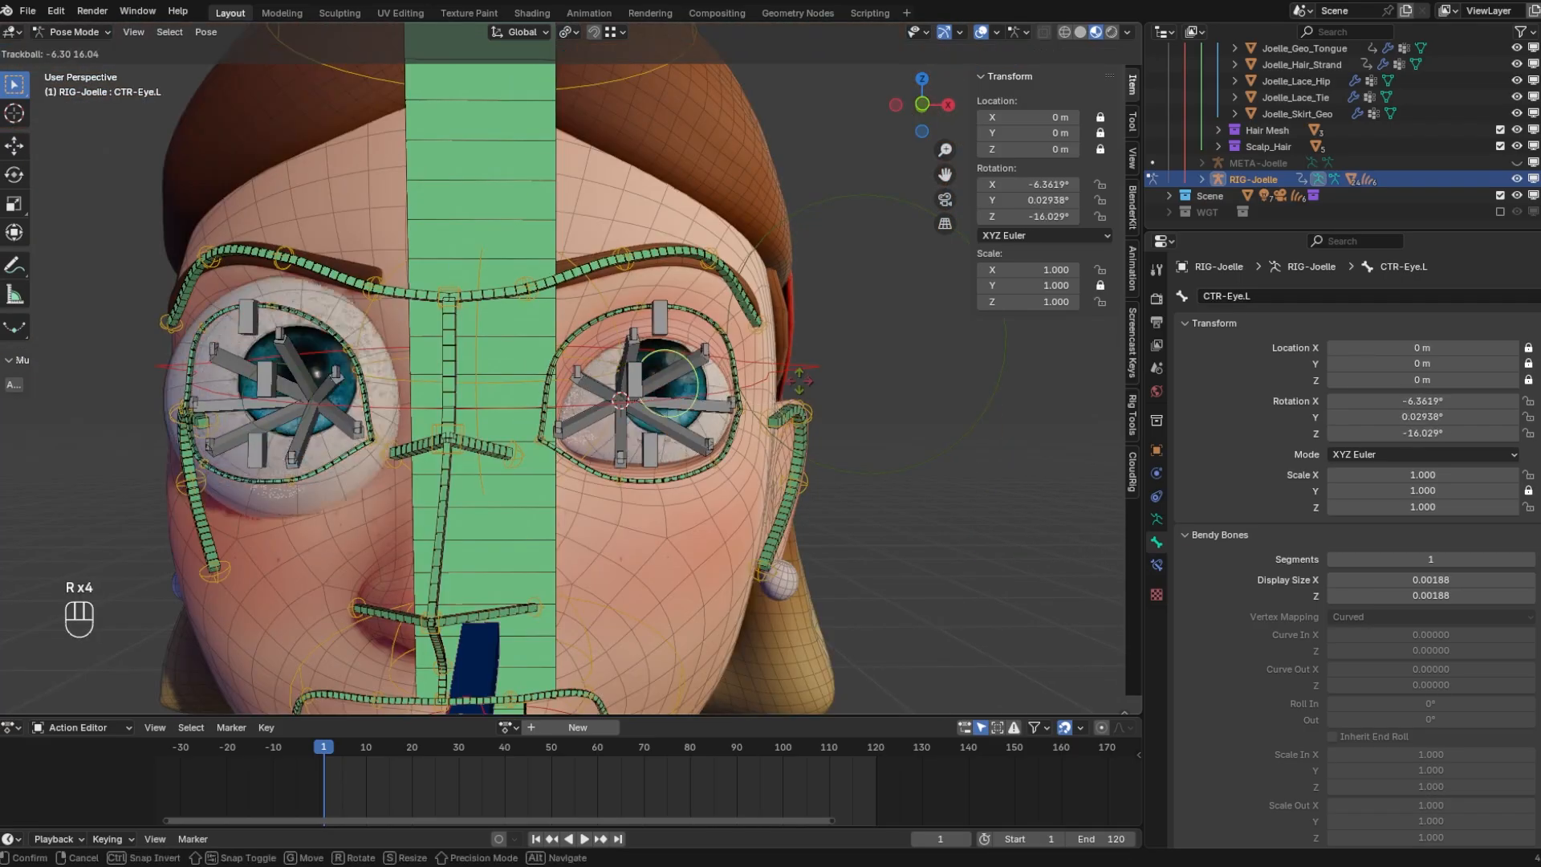
scroll(748, 402, up, 3)
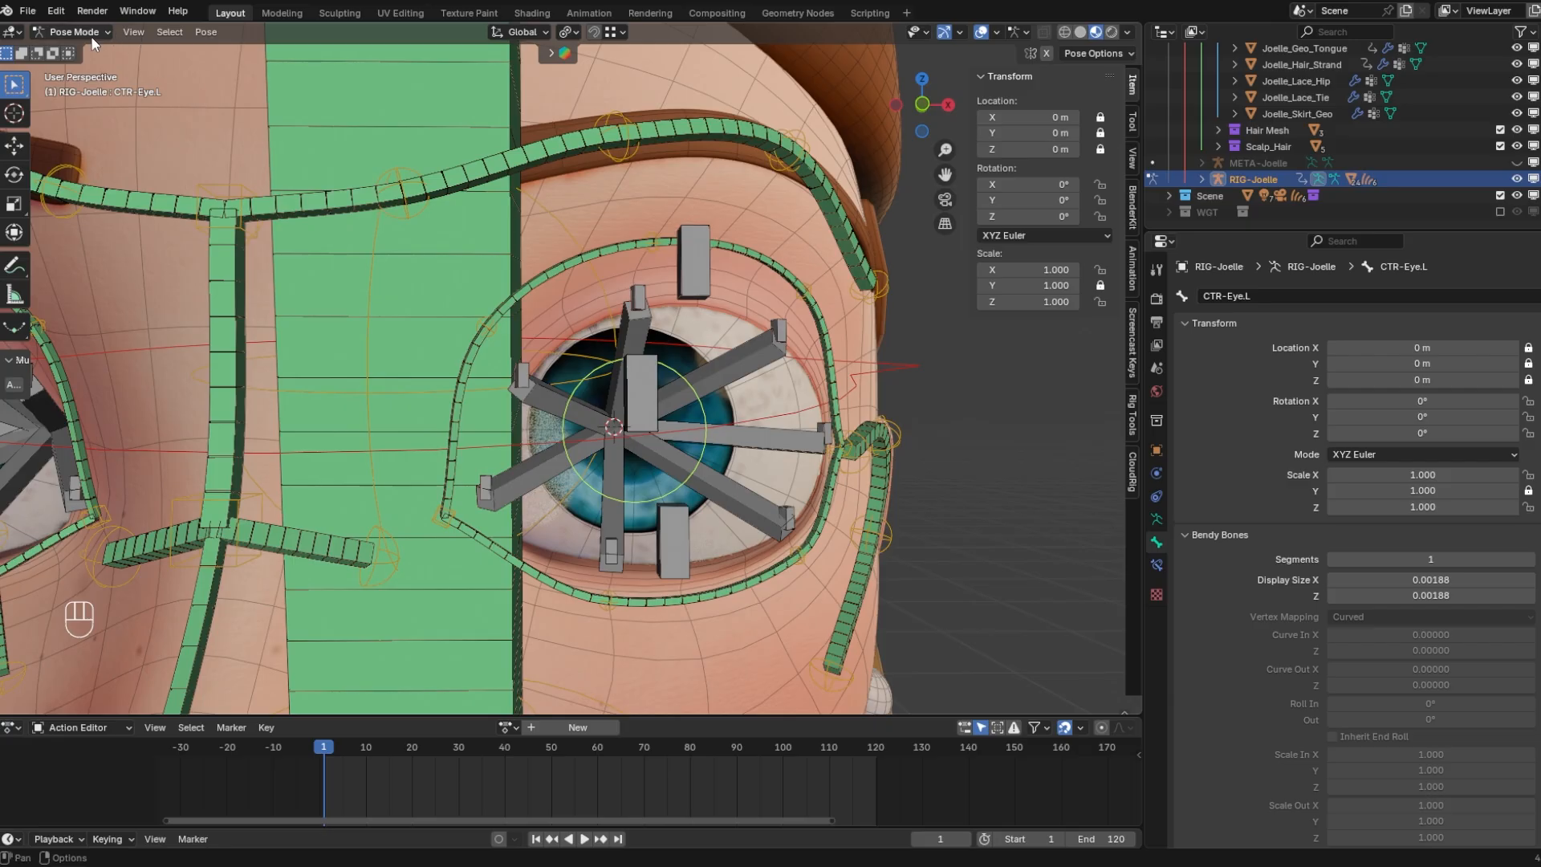
Clear the parent of the left eye mesh Joelle_Geo_Eye.L in Object Mode
click(91, 37)
click(89, 53)
click(763, 385)
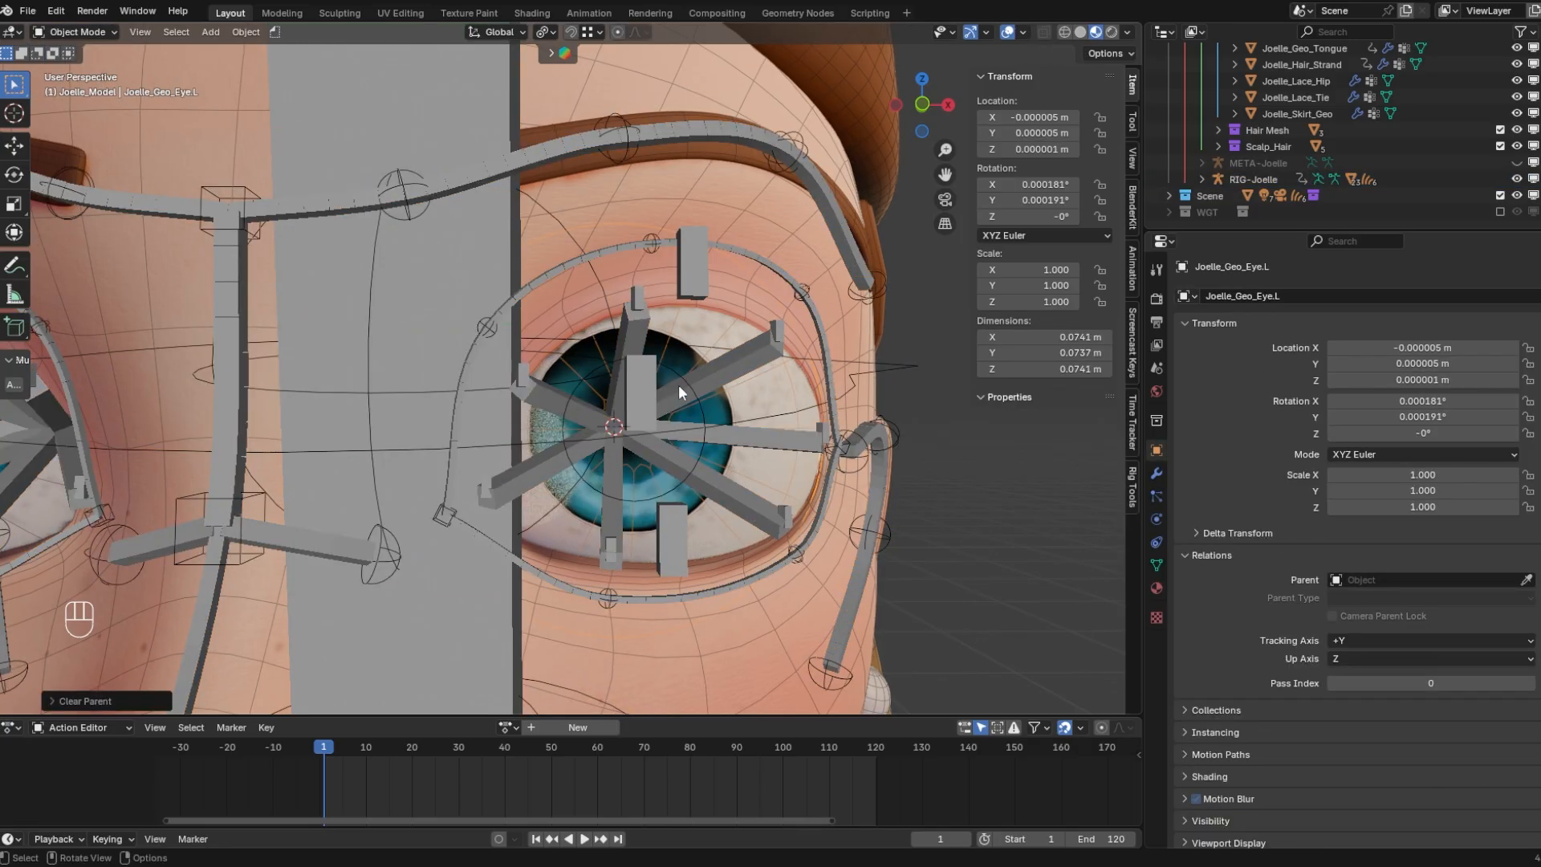
click(678, 384)
key(ctrl+Tab)
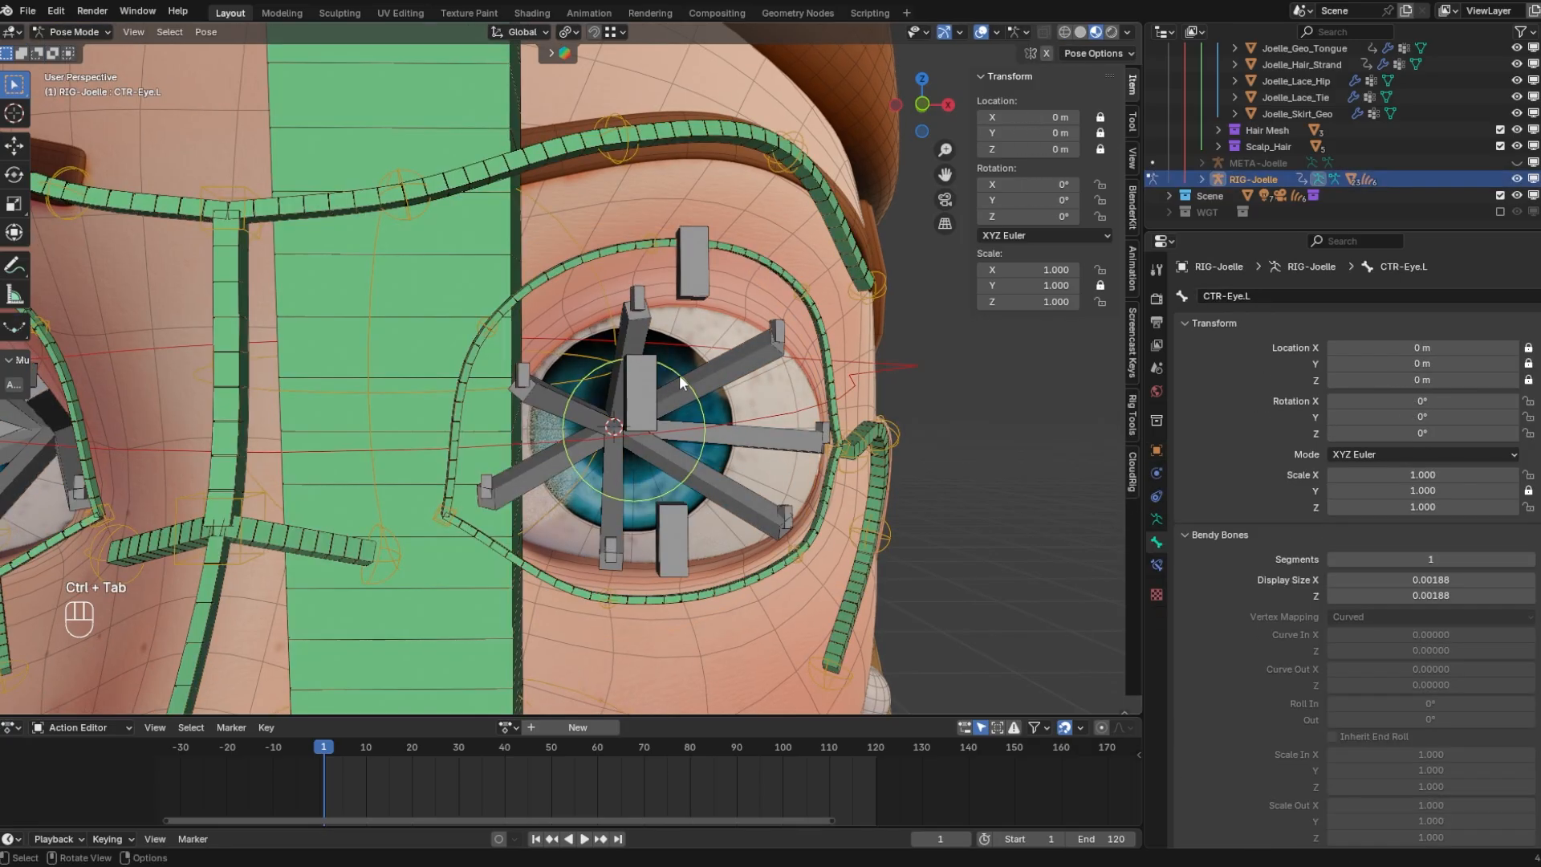
Parent the left eye mesh to the rig's CTR-Eye.L bone with the Bone option and test its rotation
key(ctrl+Tab)
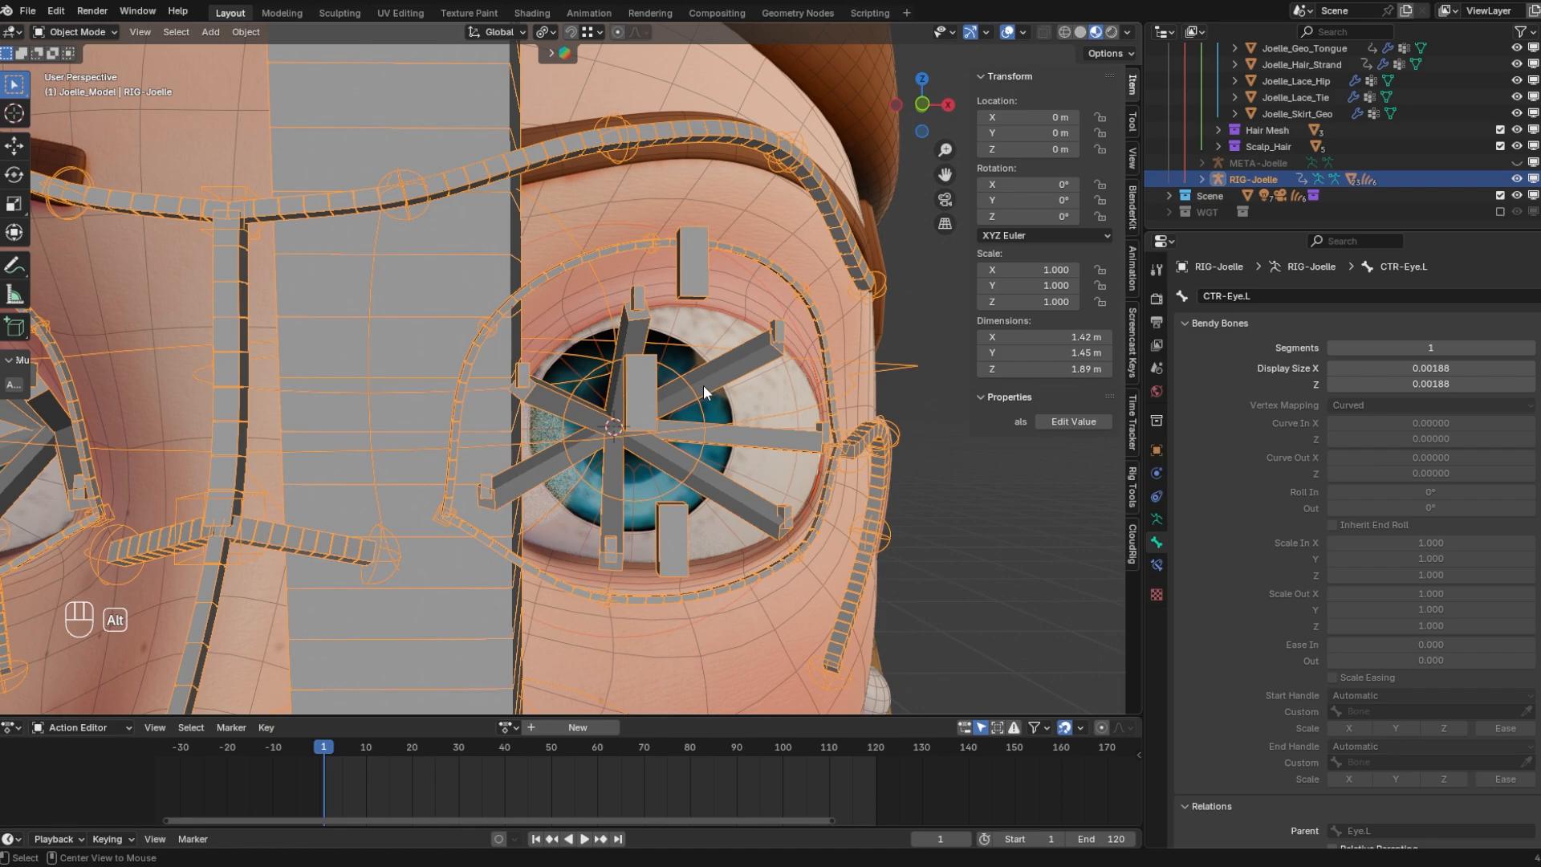
key(ctrl+p)
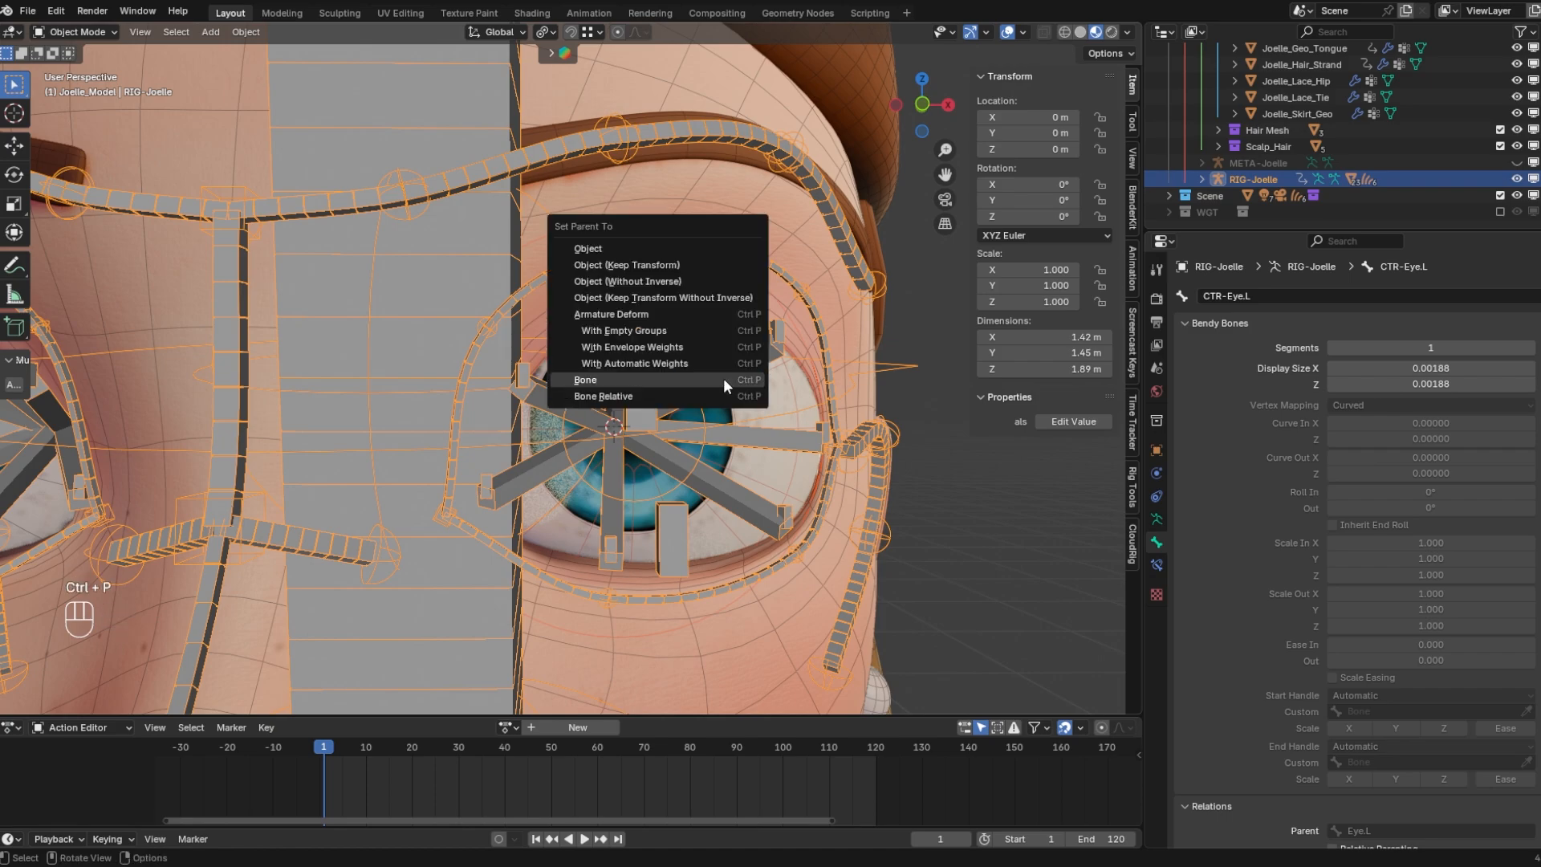
click(724, 378)
key(ctrl+Tab)
scroll(706, 411, down, 5)
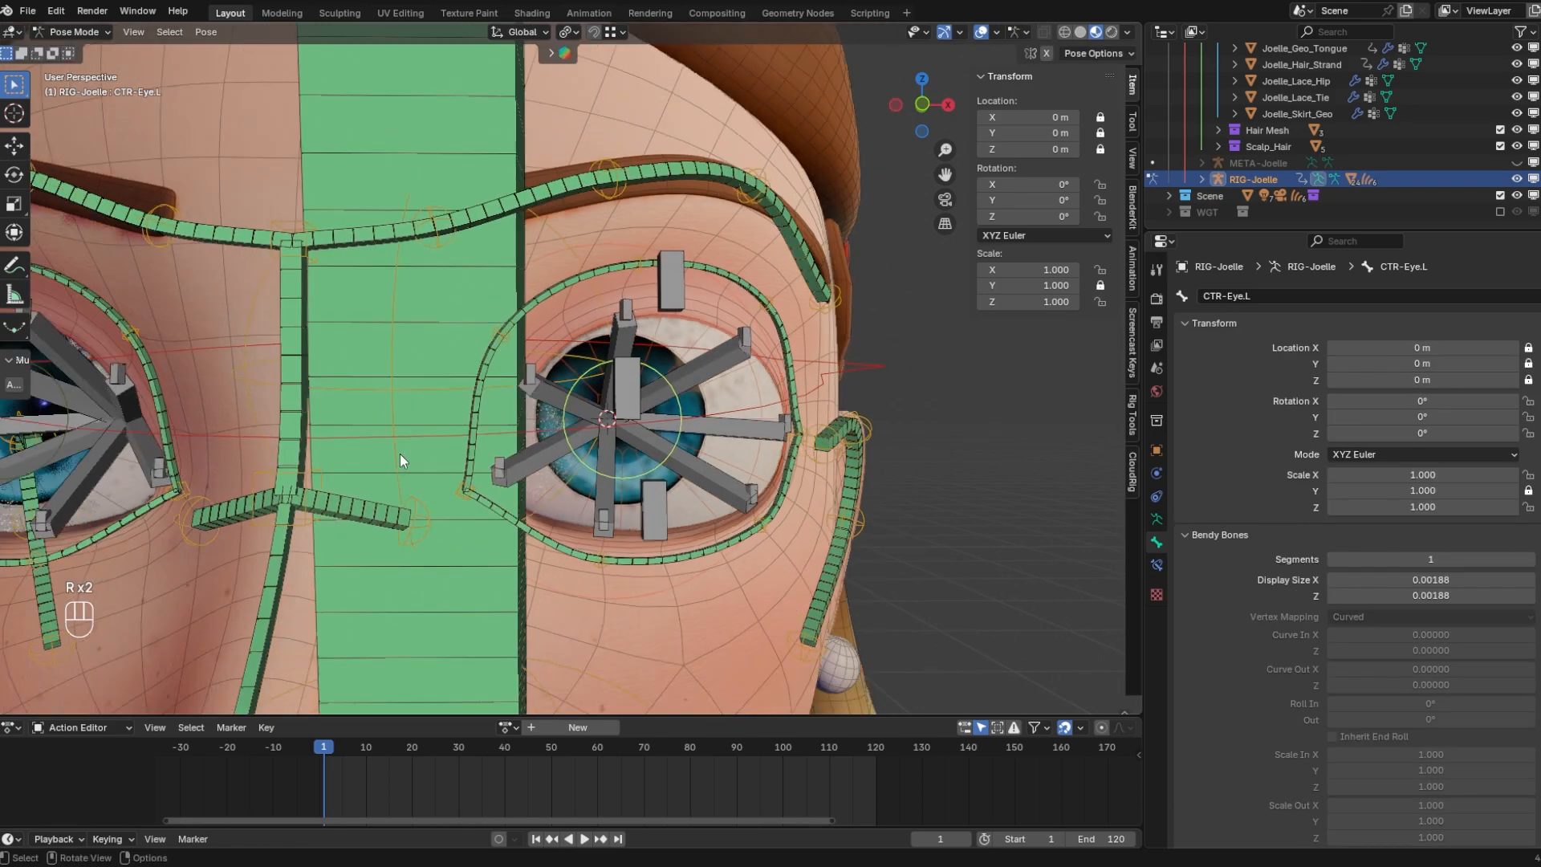
Parent the right eye mesh Joelle_Geo_Eye.R to the rig's CTR-Eye.R bone and test its rotation
key(ctrl+Tab)
click(374, 391)
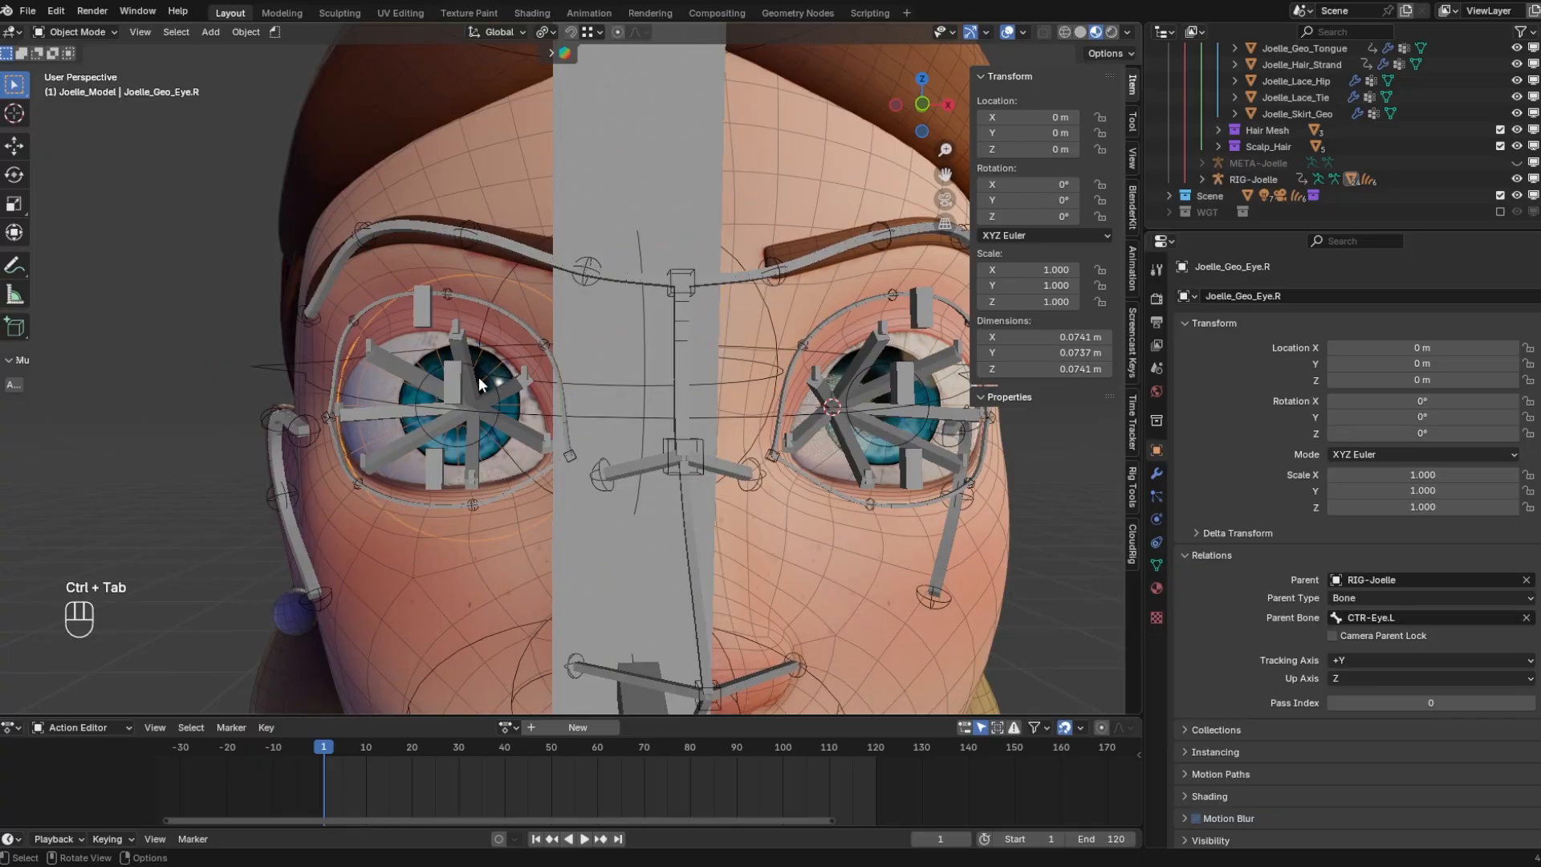
shift+middle_drag(478, 377, 657, 417)
scroll(656, 417, up, 2)
click(692, 412)
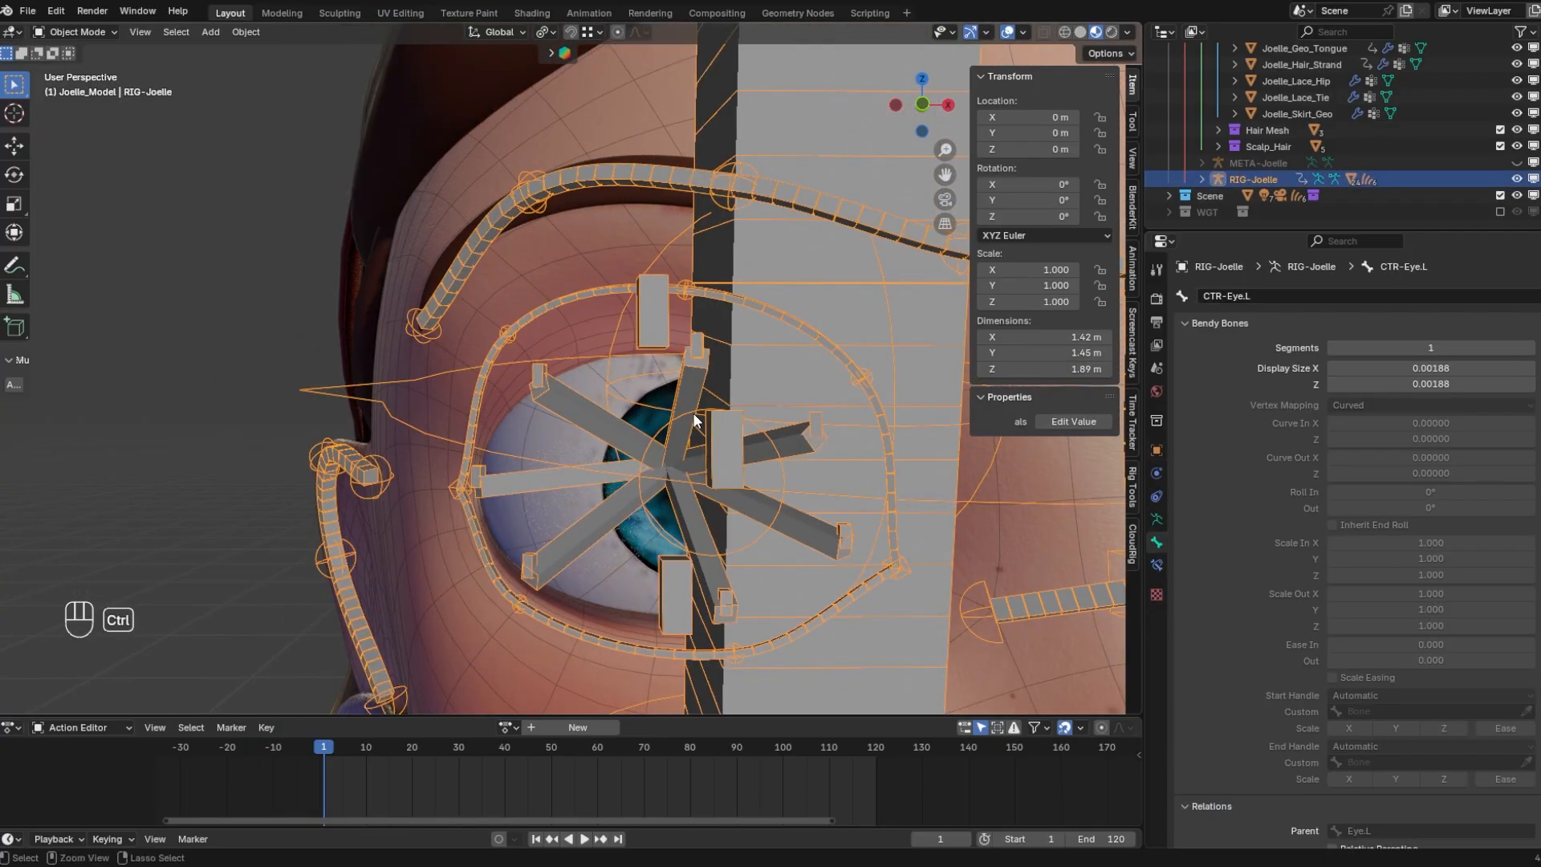
key(ctrl+Tab)
key(ctrl+p)
key(Tab)
key(ctrl+Tab)
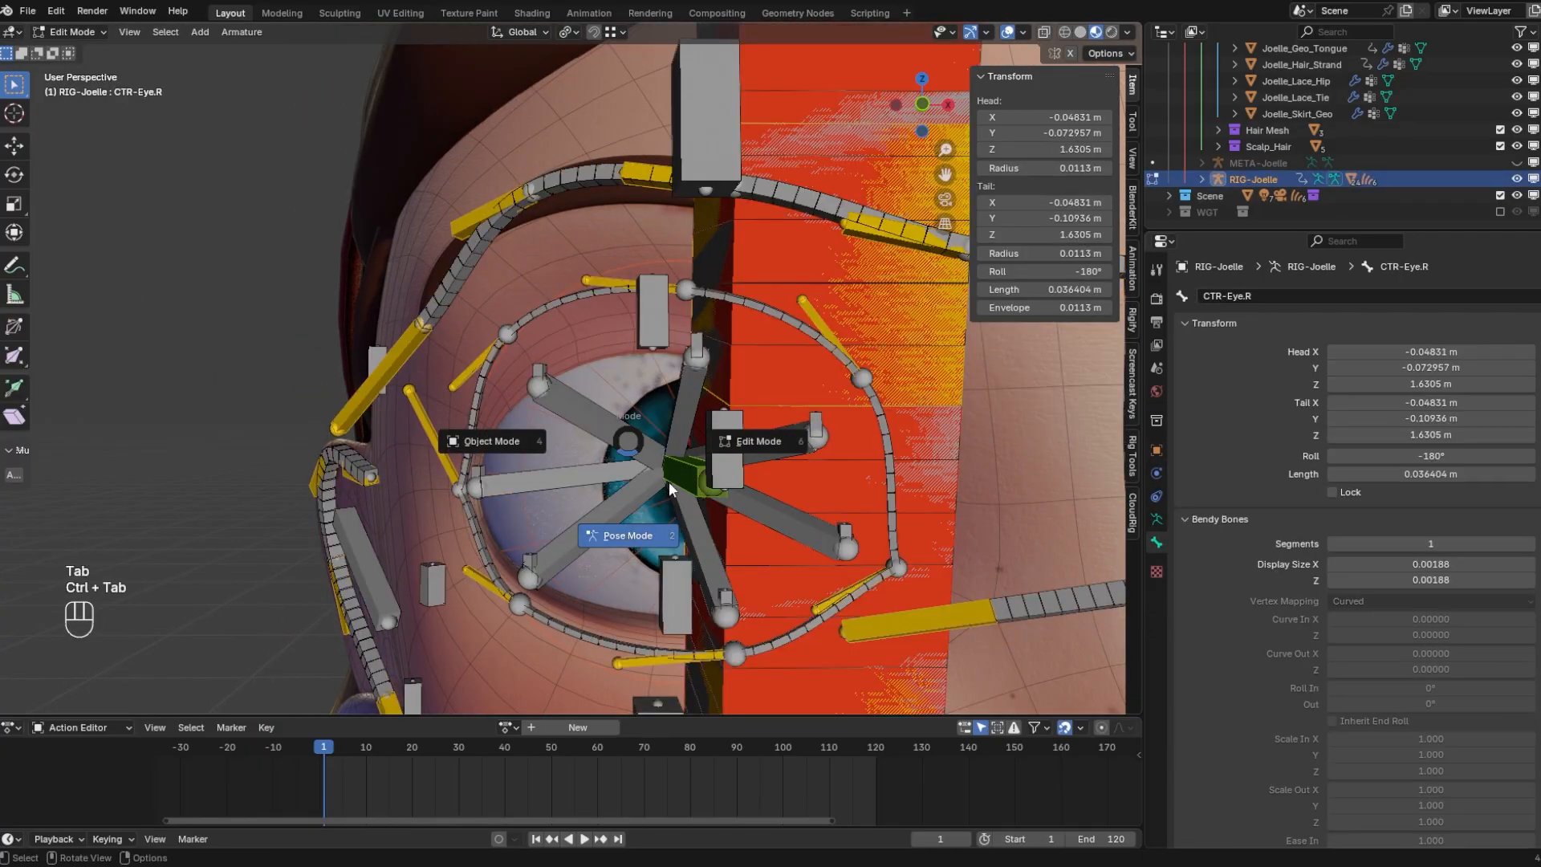
click(629, 526)
key(r)
key(r)
Set the bone color of the left upper eyelid control Eyelid3_Ctrl.L to 04 - Theme Color Set
scroll(886, 455, down, 5)
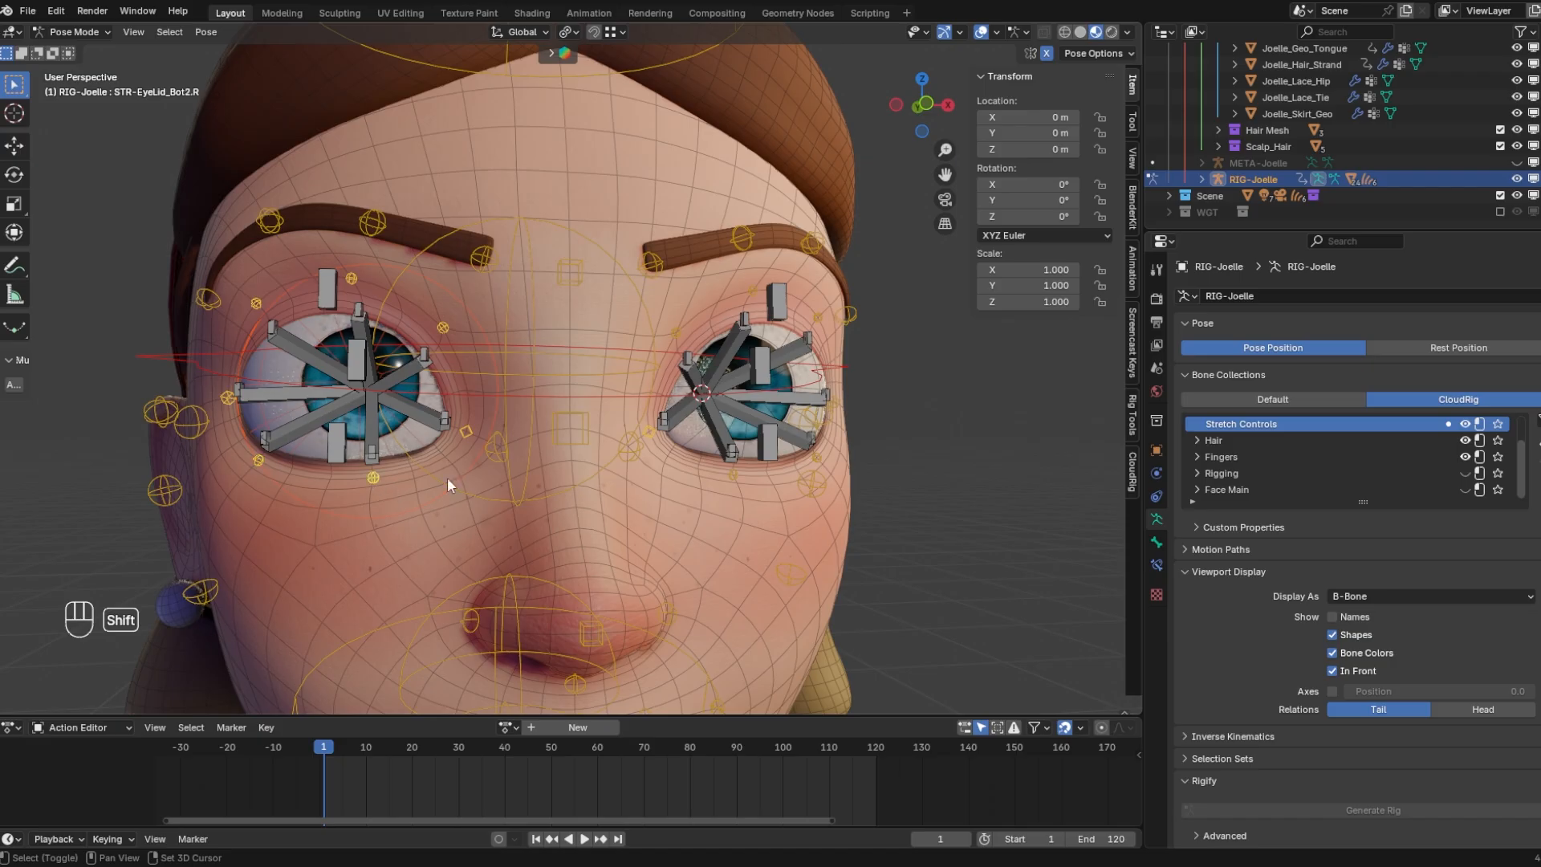
middle_drag(446, 477, 591, 422)
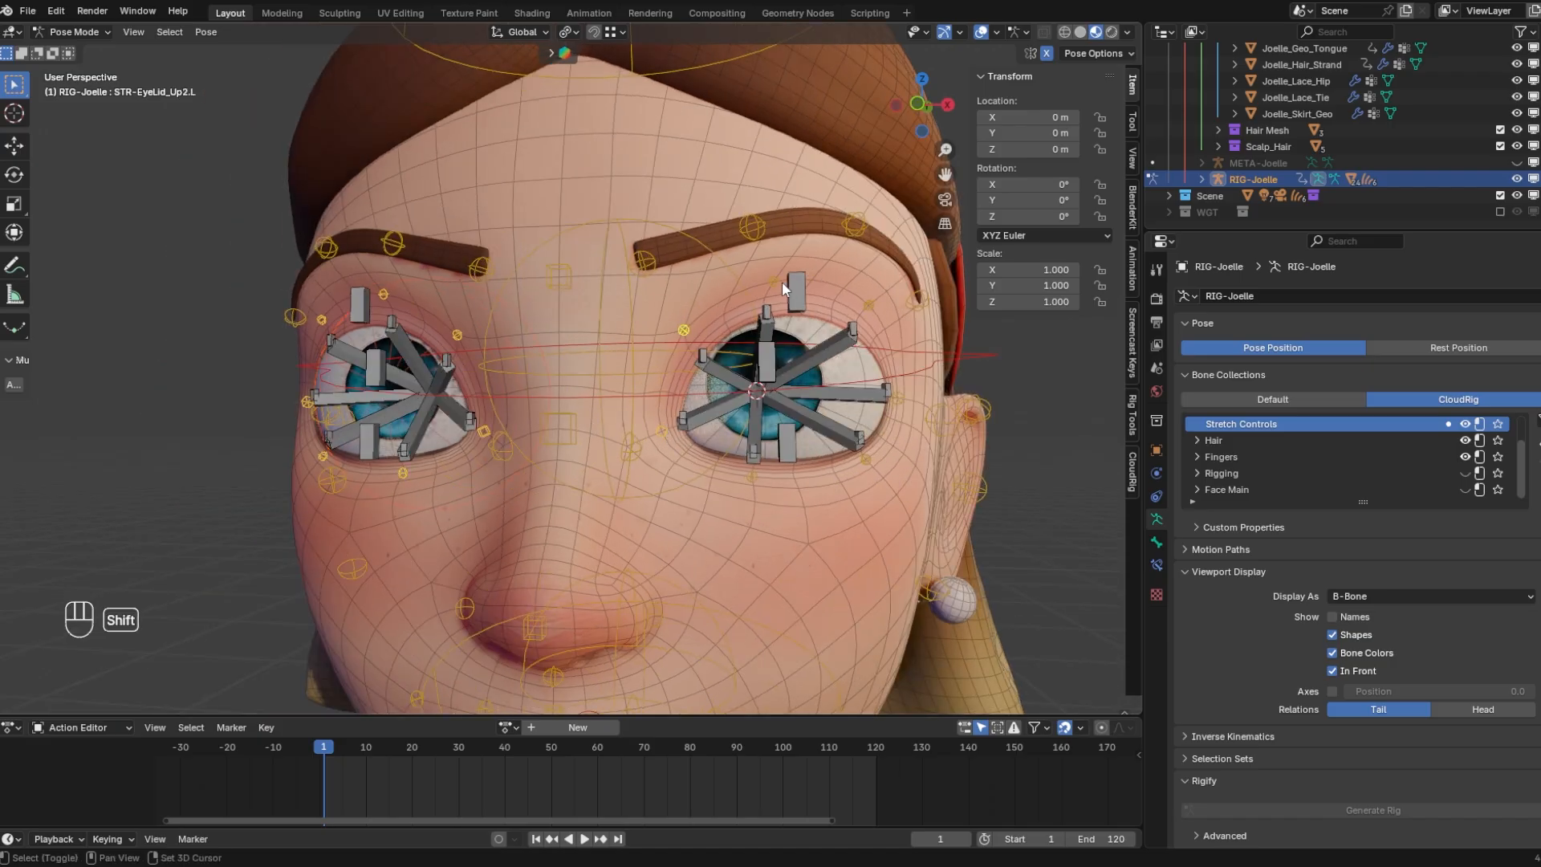
click(865, 459)
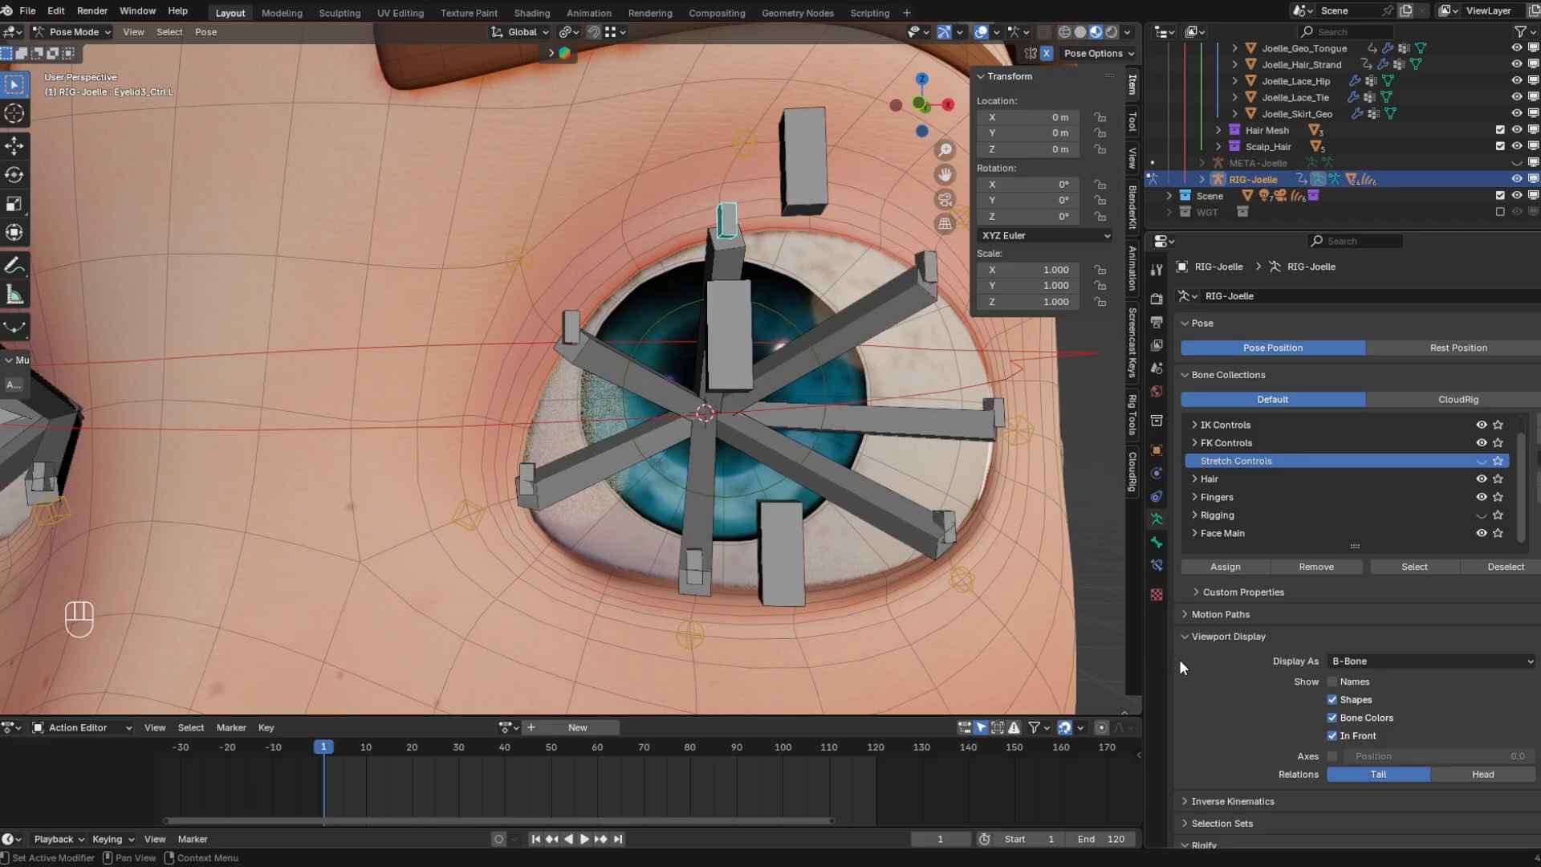
click(1158, 543)
scroll(1317, 634, down, 8)
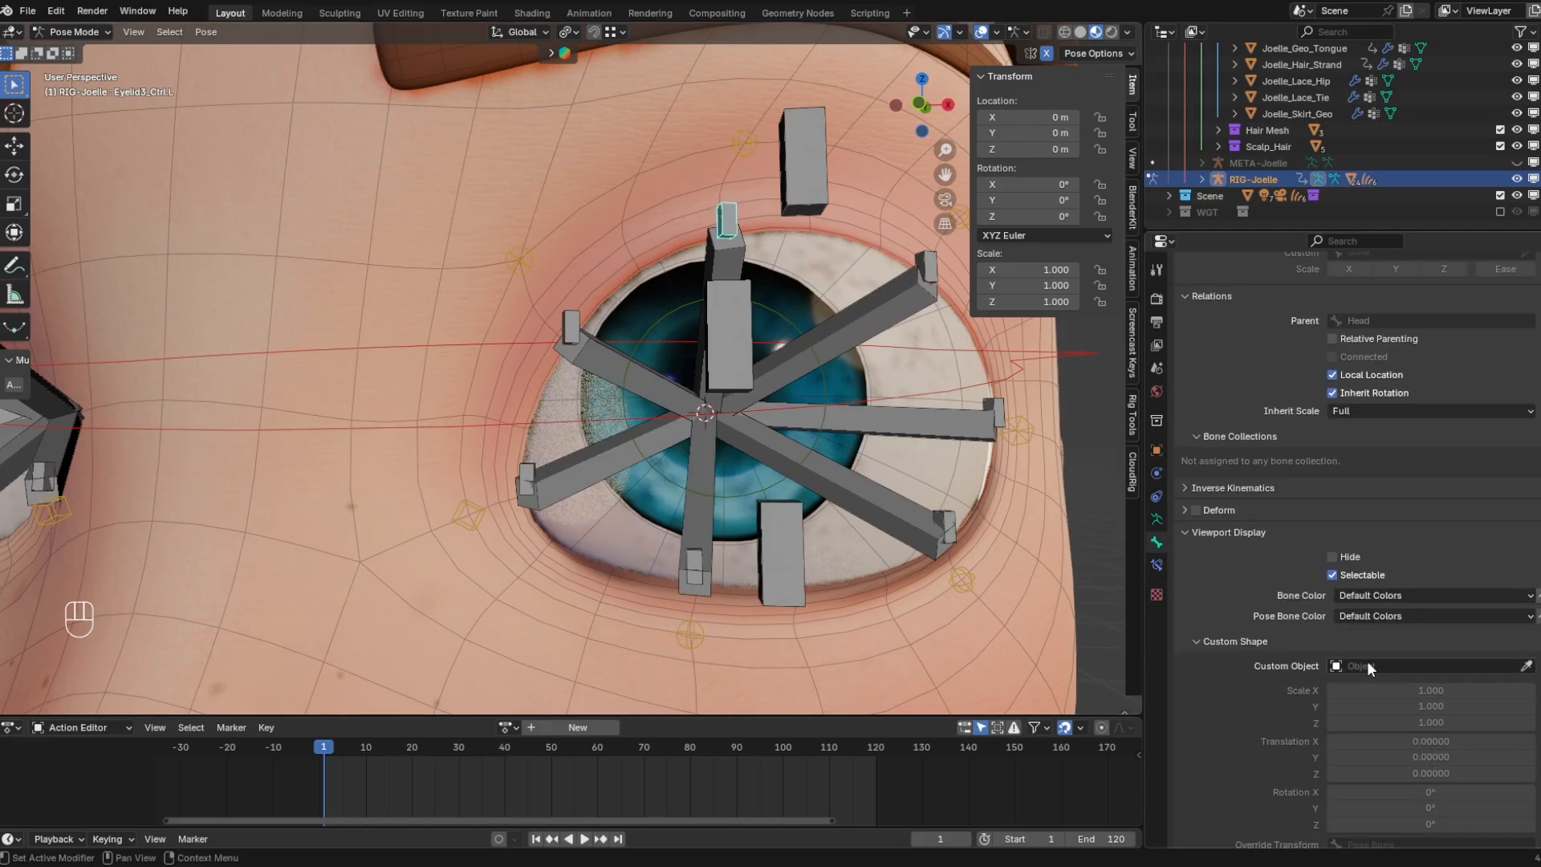
click(1381, 595)
click(1291, 687)
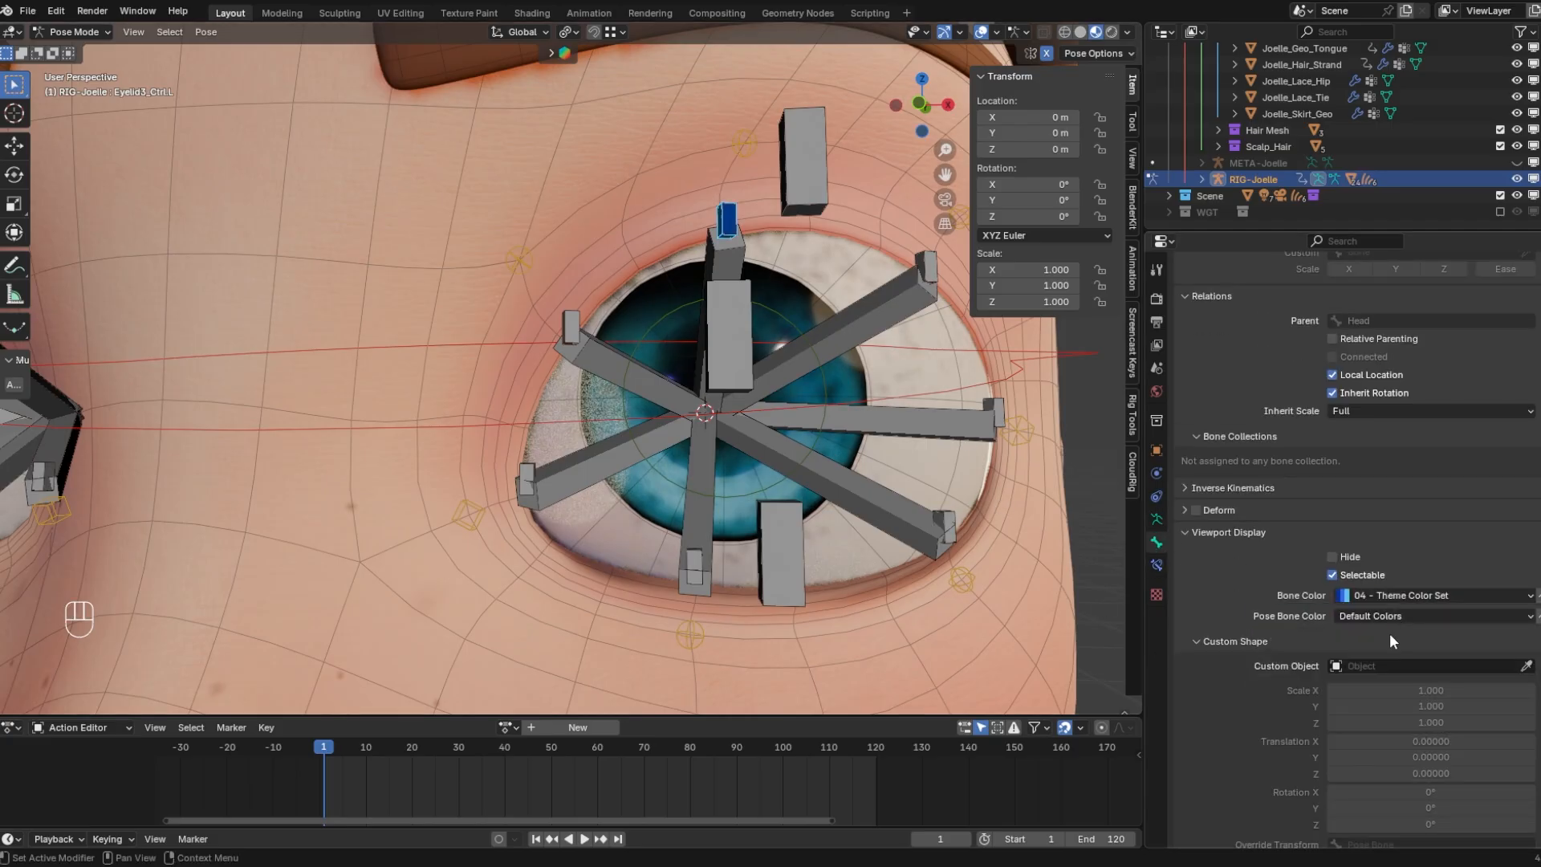
Assign WGT-Circle as the custom shape of the Eyelid3_Ctrl.L bone
click(1364, 665)
text(circle)
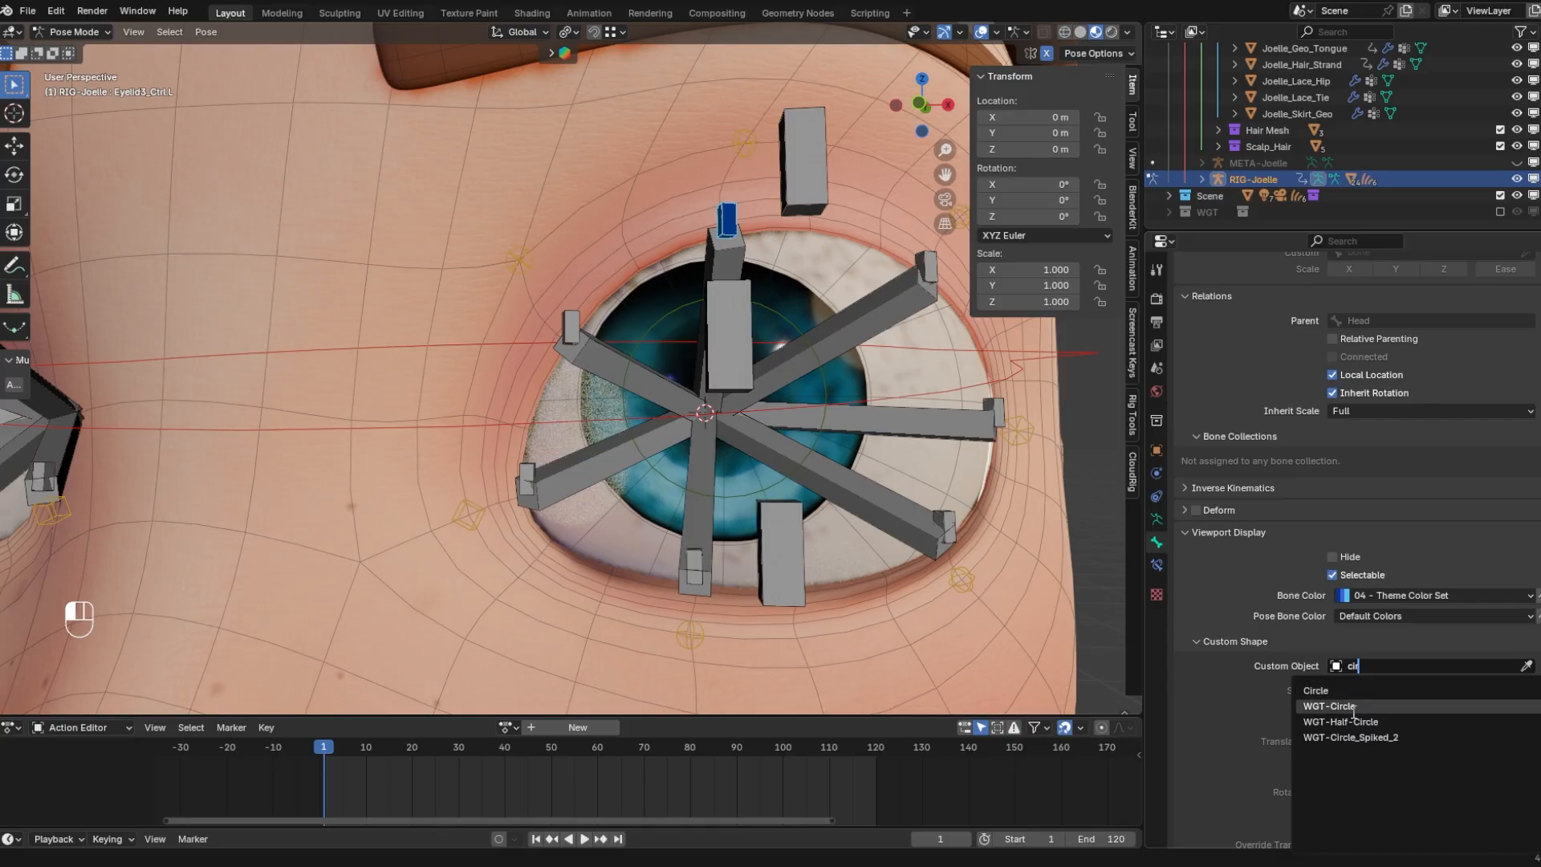
click(1342, 706)
scroll(562, 401, down, 2)
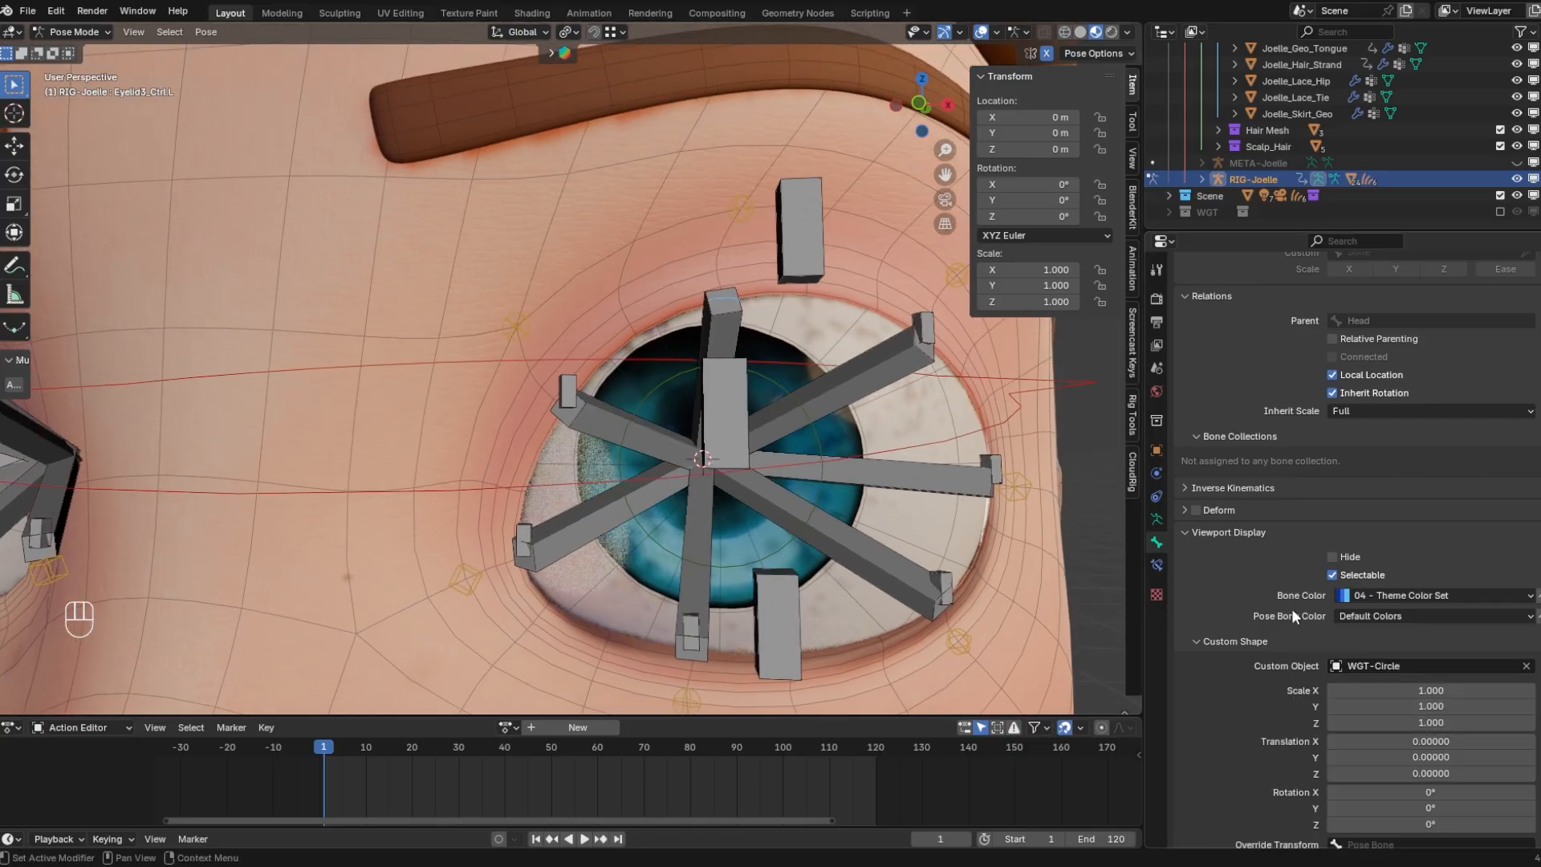
Select the other control bones around the left eyelid with Eyelid3_Ctrl.L active and bring up the Copy Attributes options
click(566, 387)
shift+click(530, 509)
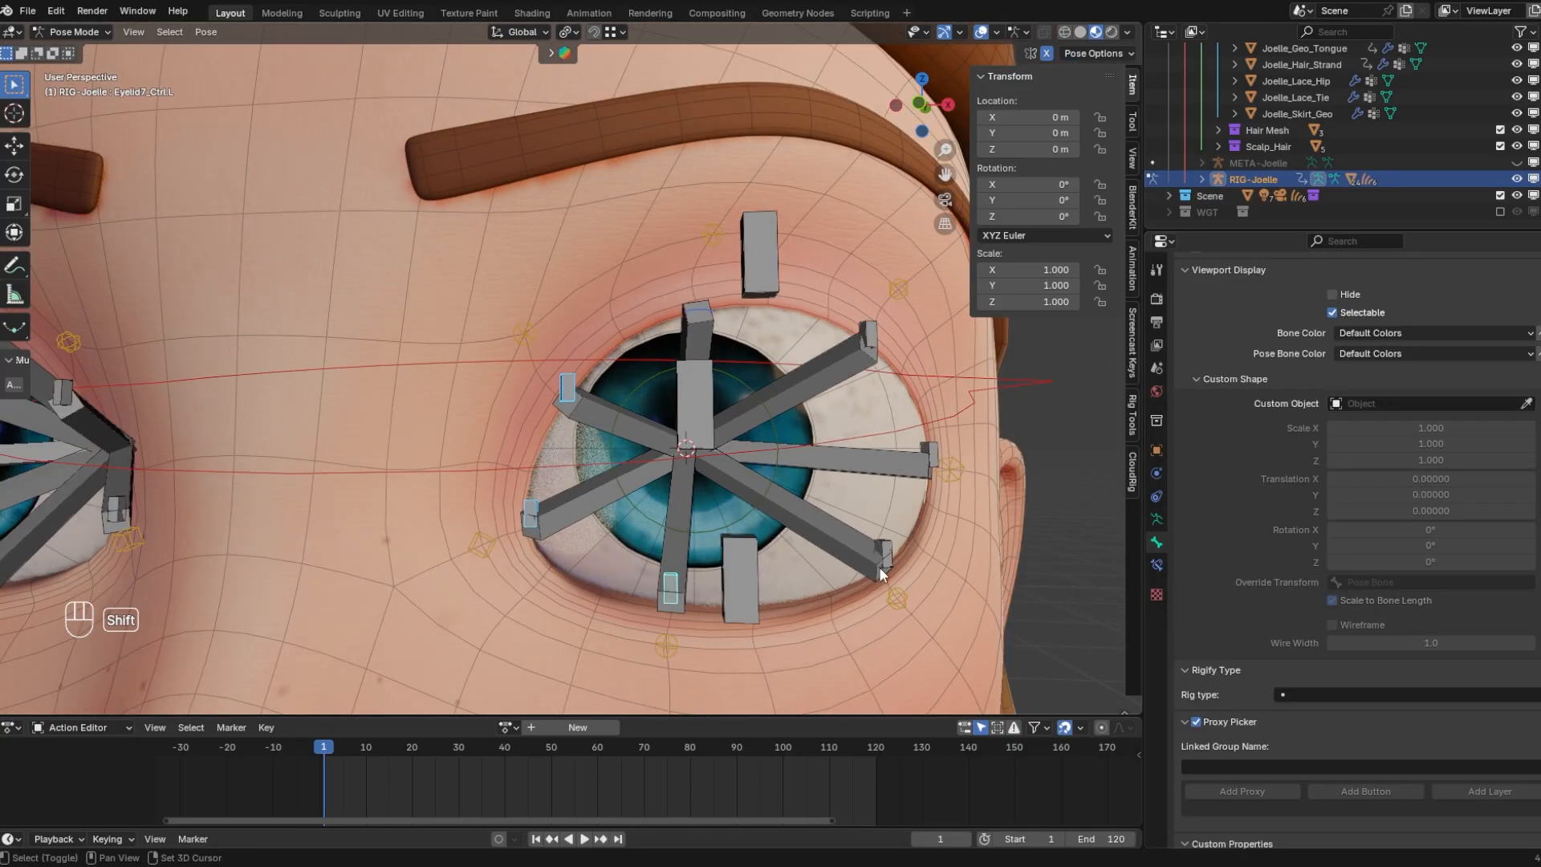
shift+middle_drag(673, 584, 420, 334)
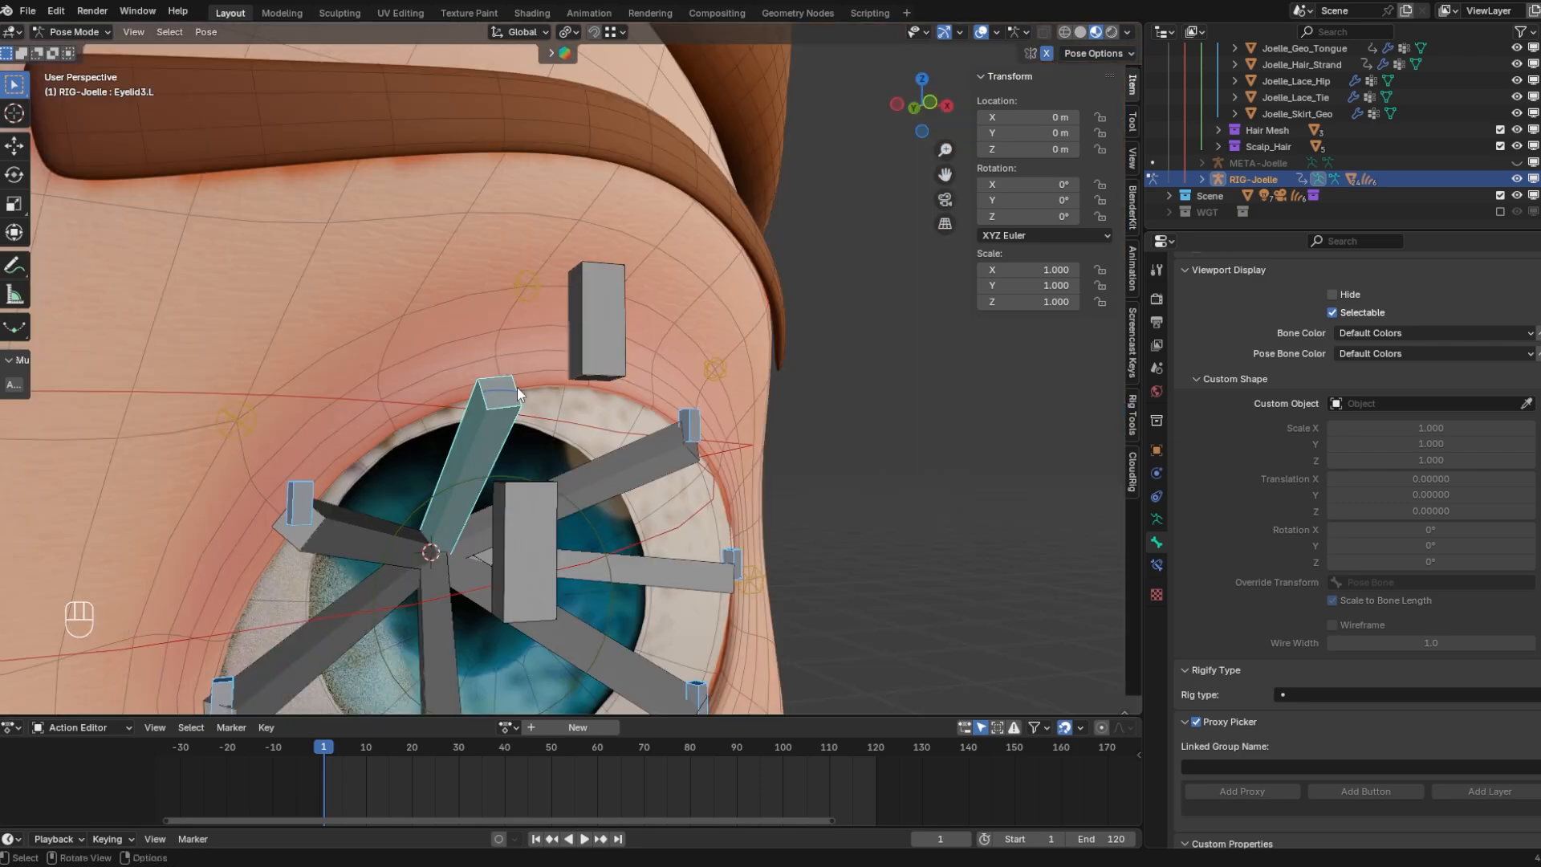
key(ctrl+z)
shift+middle_drag(525, 393, 635, 377)
shift+click(635, 378)
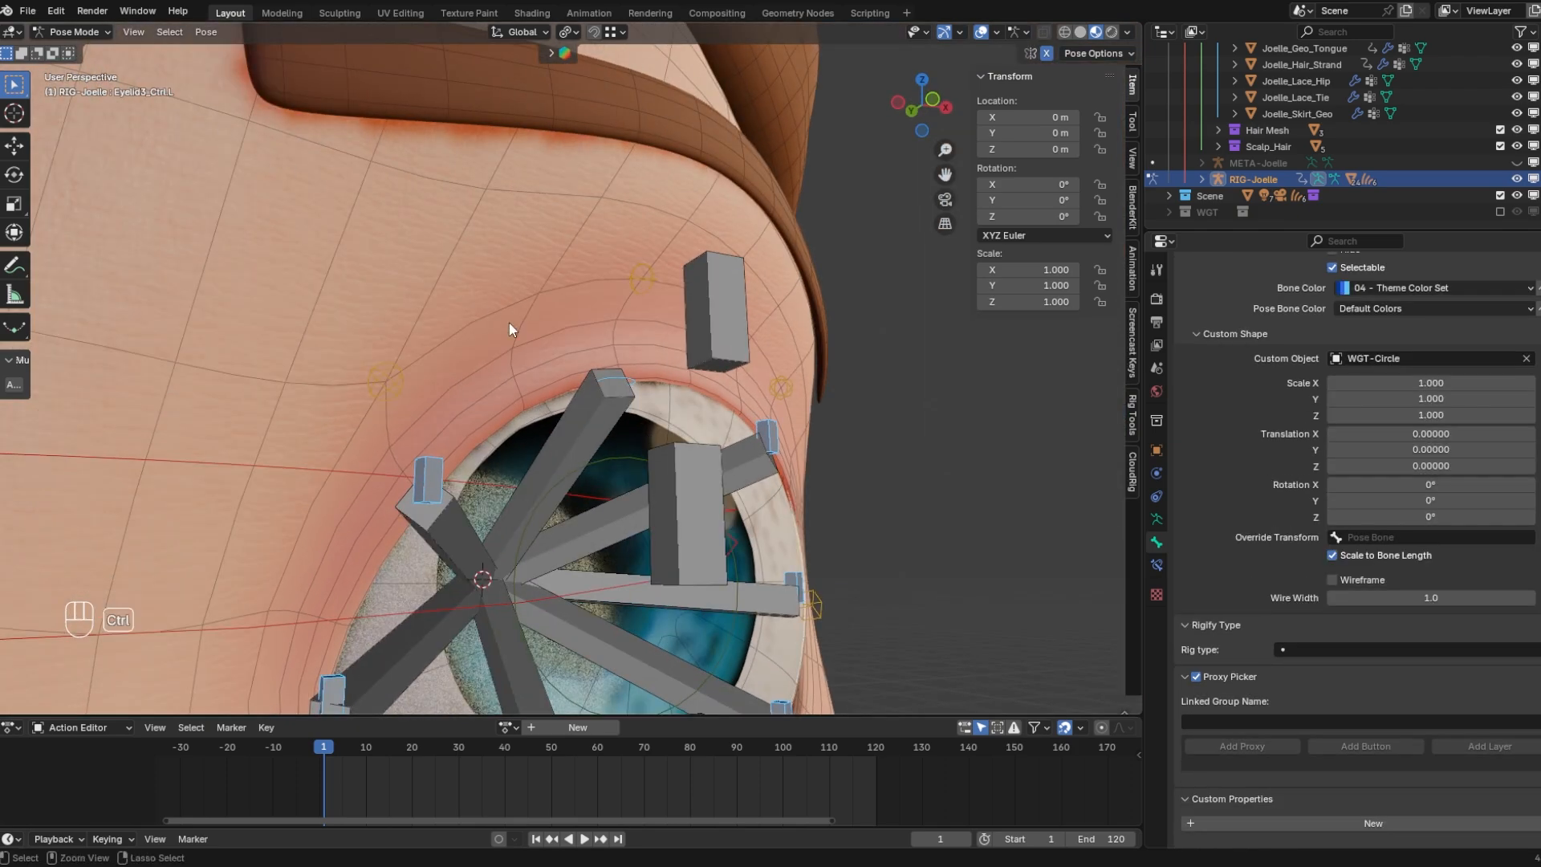
key(ctrl+c)
key(ctrl+c)
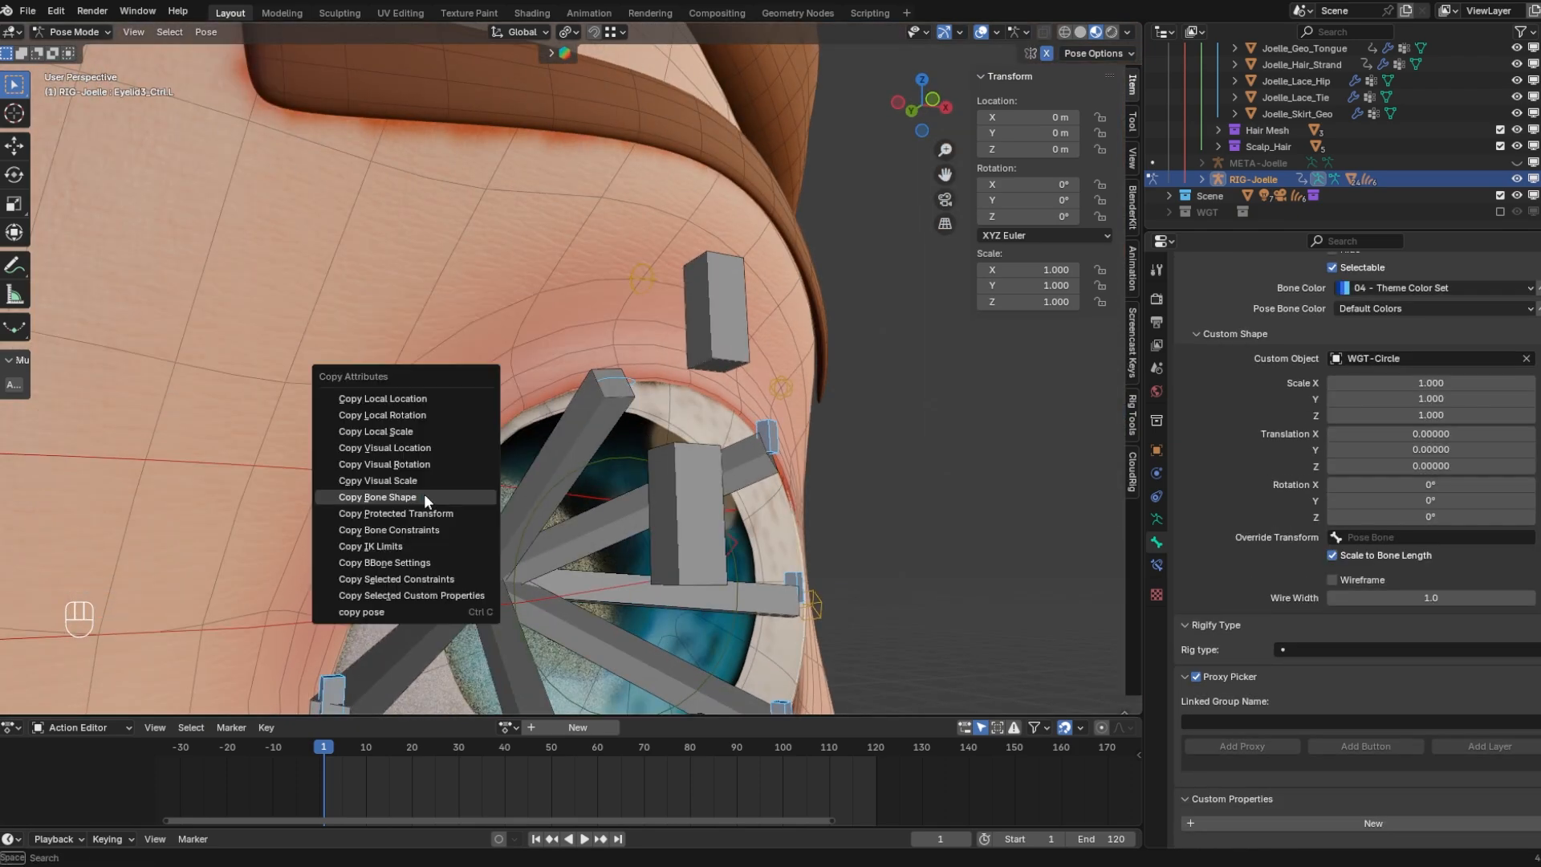
click(424, 495)
key(ctrl+c)
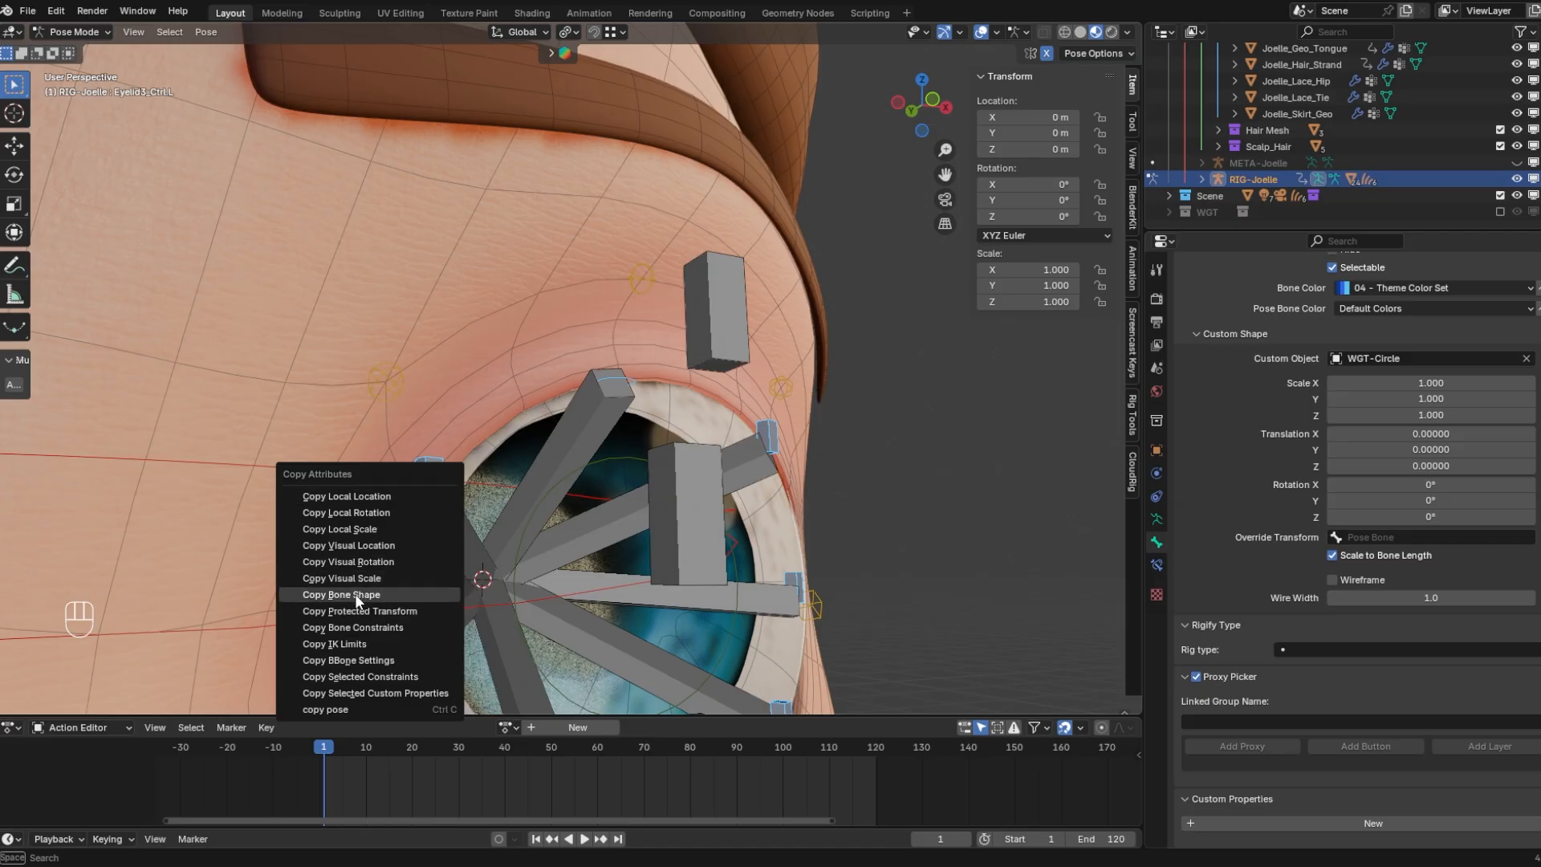
Search the extensions in the preferences for "cop" to look up the Copy Attributes Menu add-on
click(55, 11)
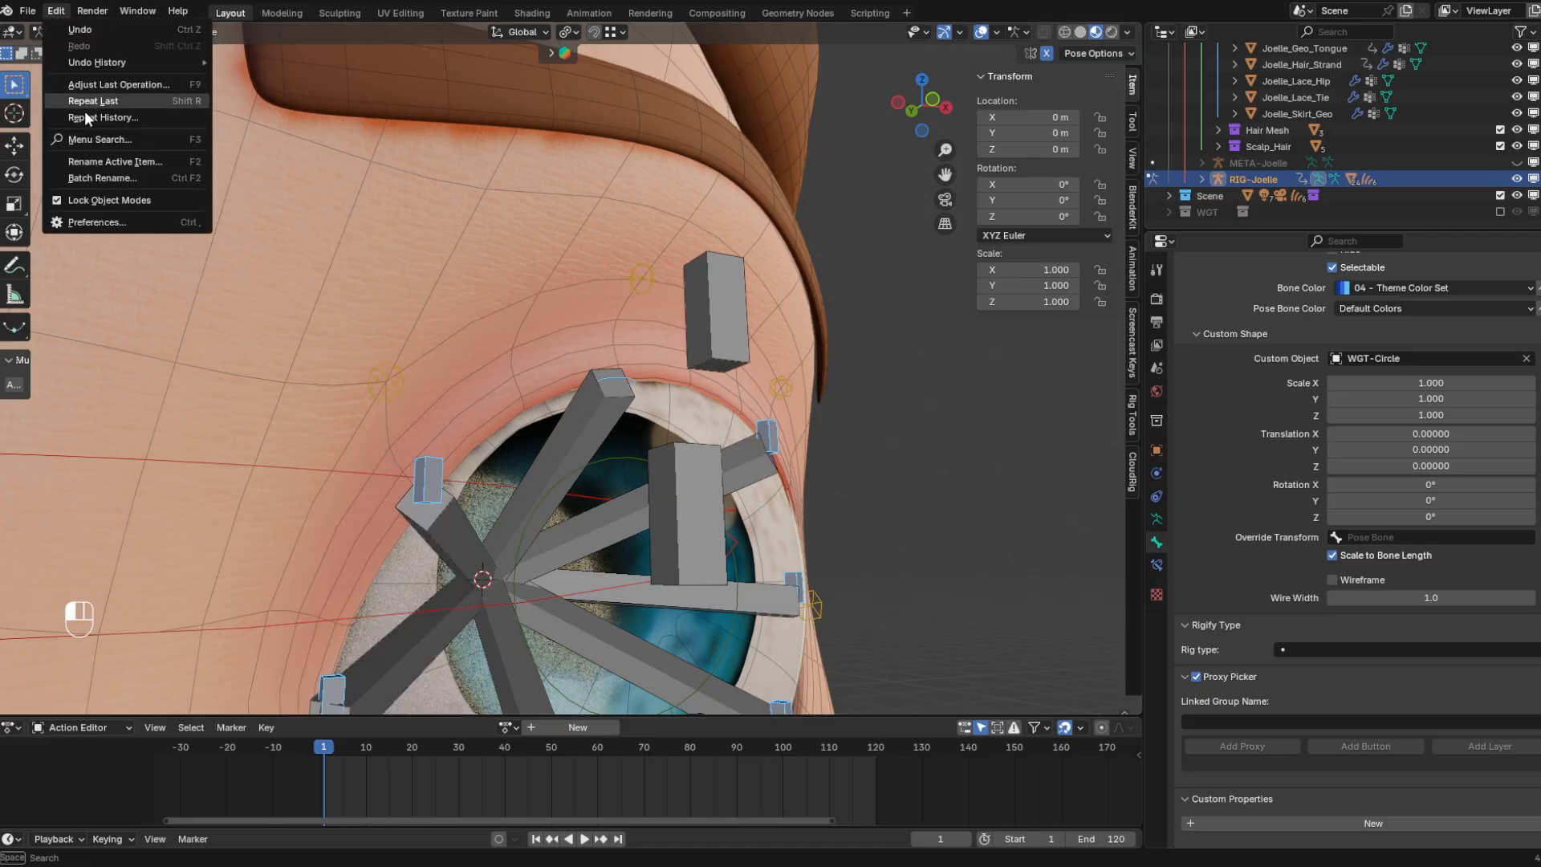
click(72, 222)
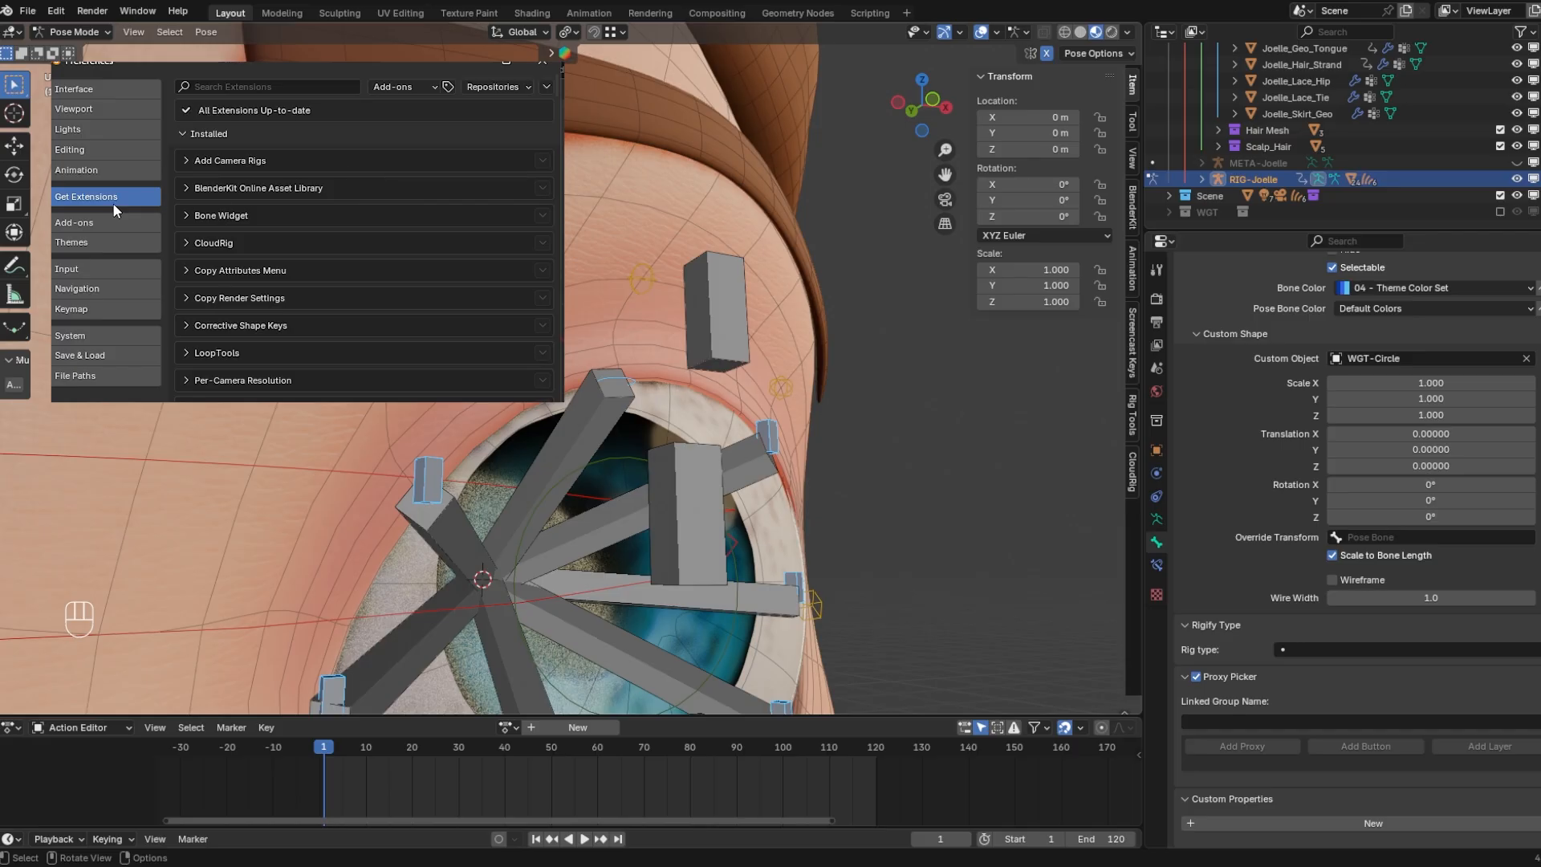
click(254, 83)
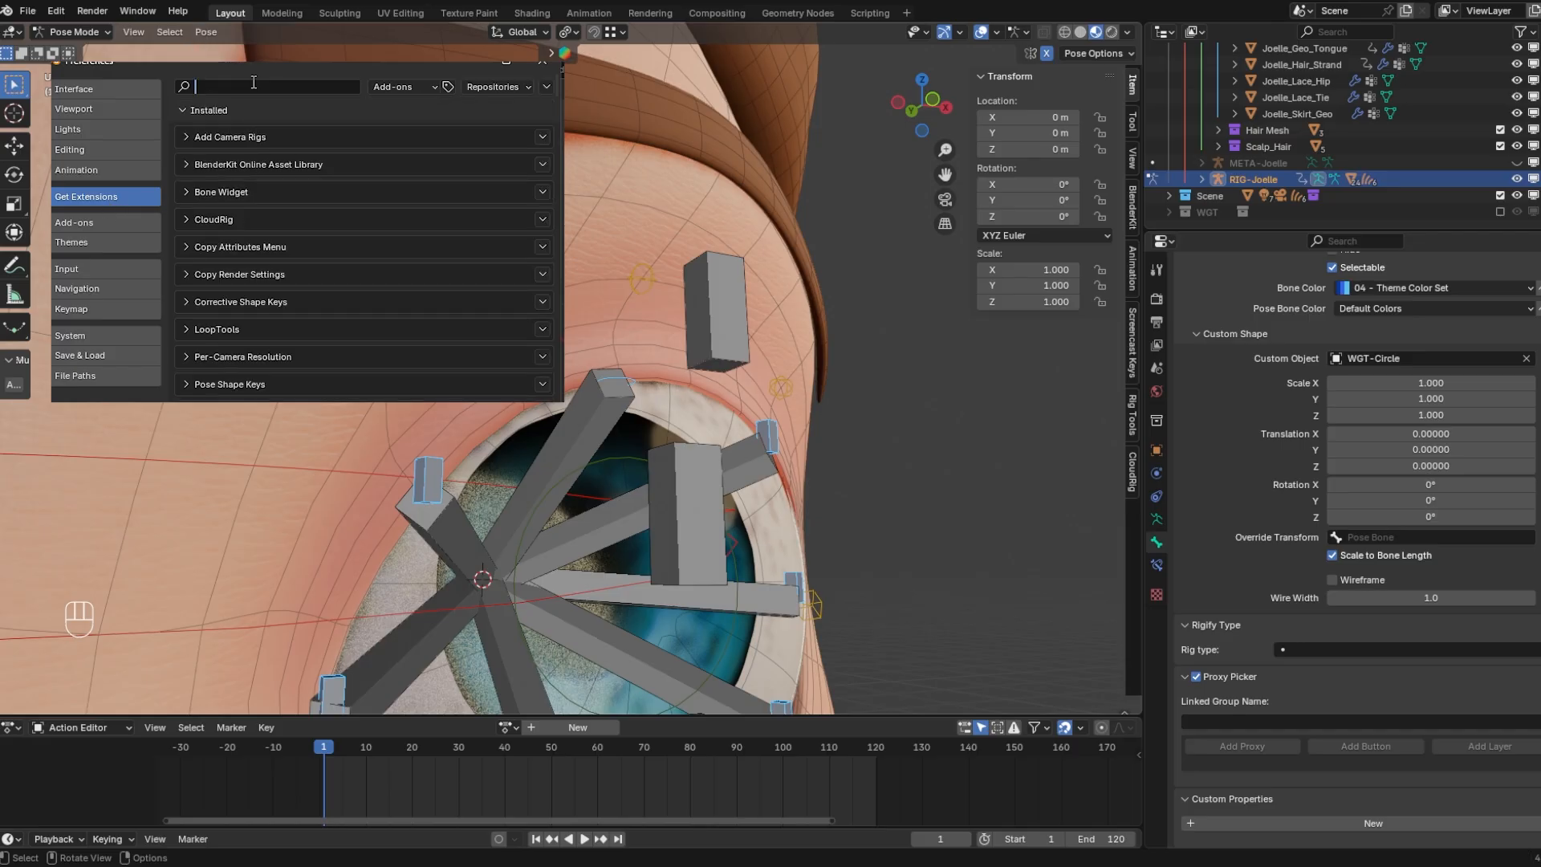
text(cop)
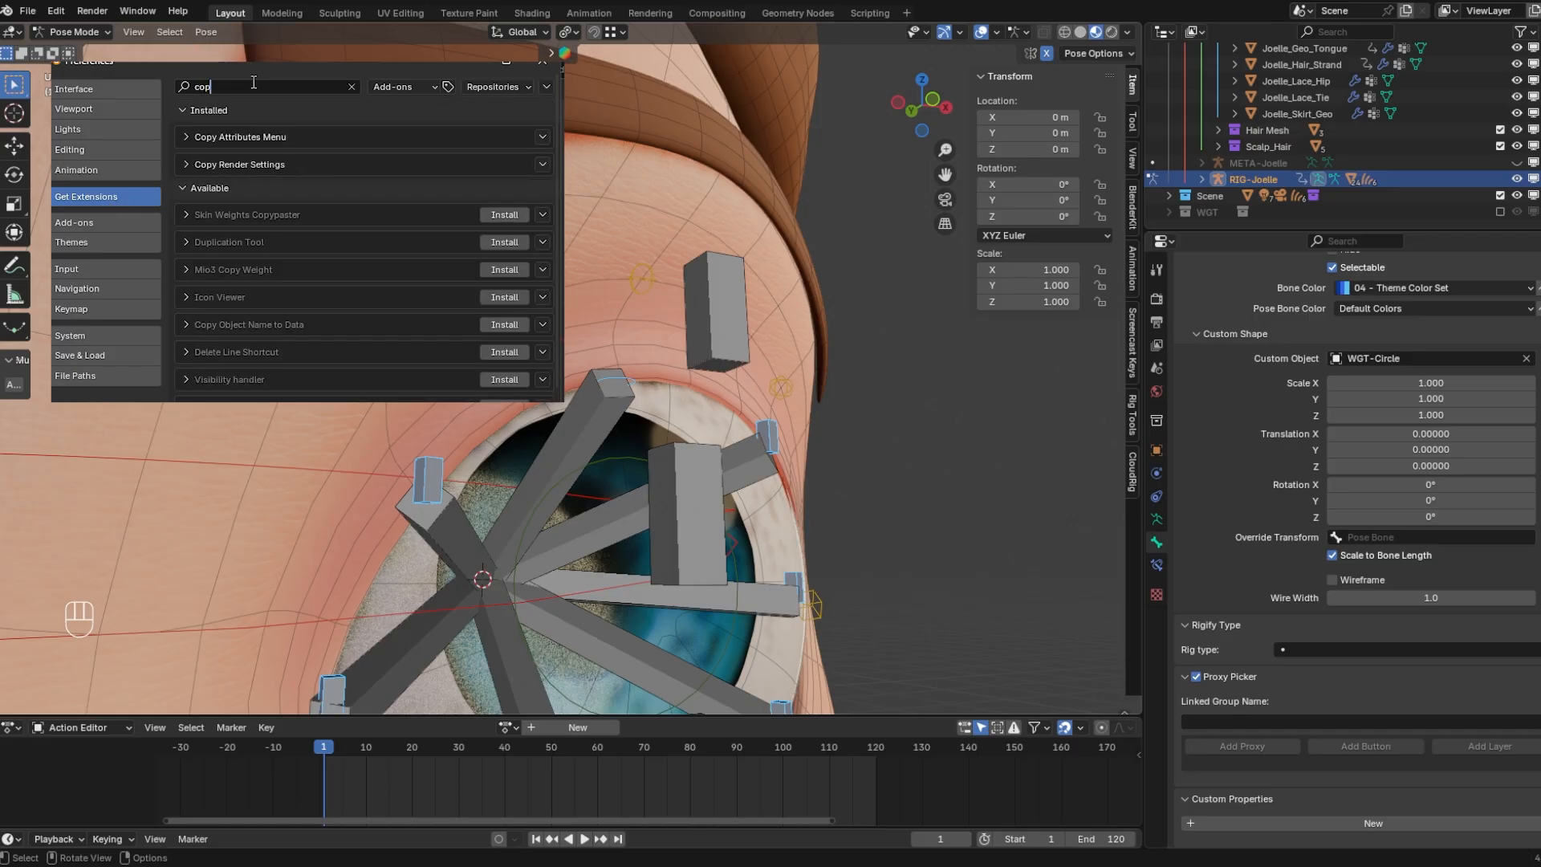
click(543, 137)
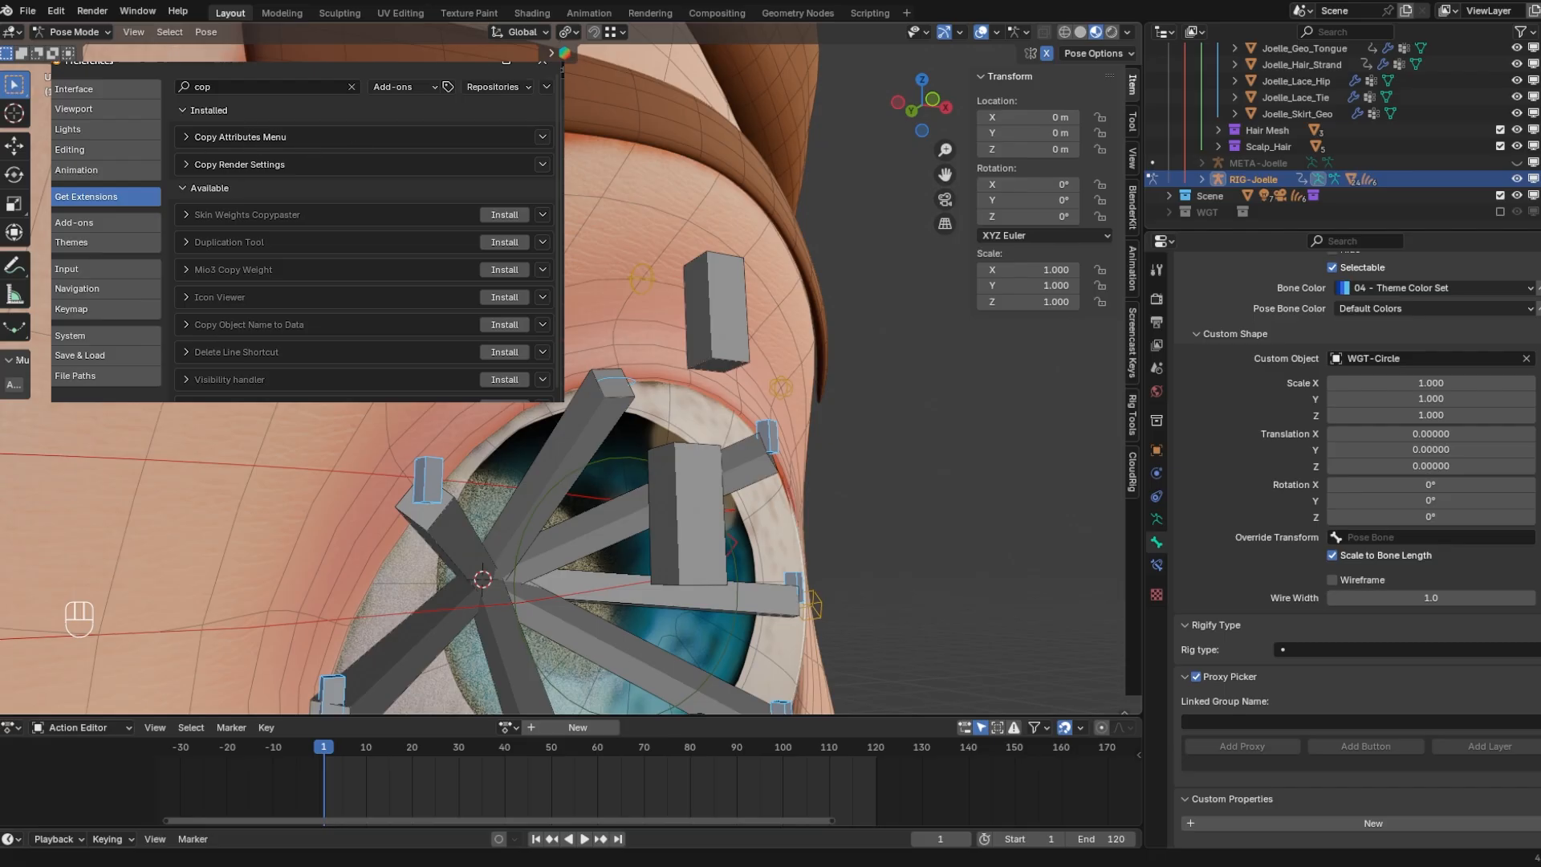
click(543, 62)
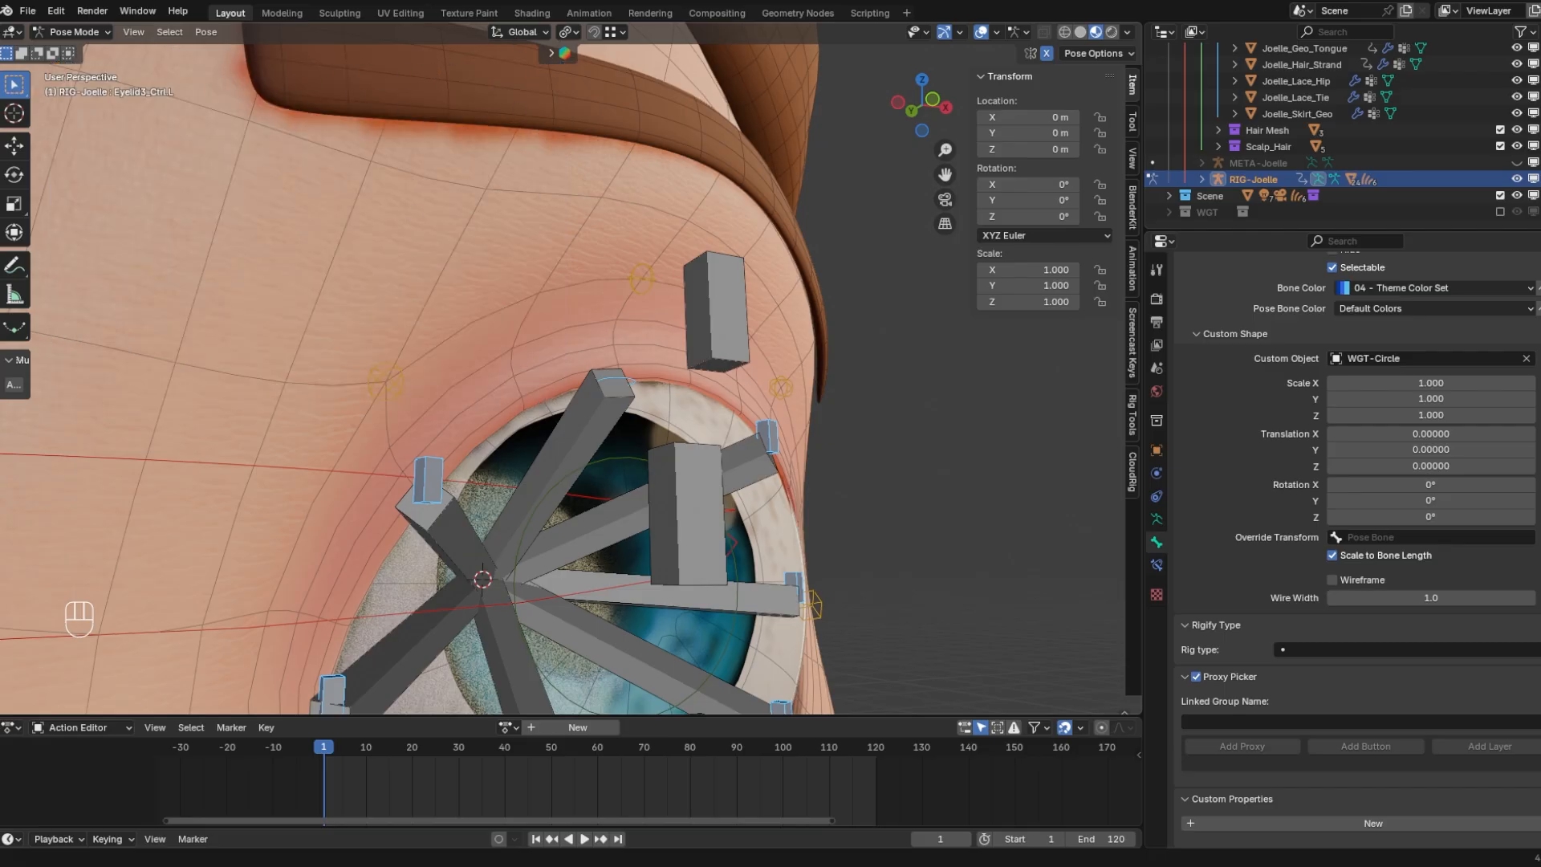
Copy the bone shape of Eyelid3_Ctrl.L to the selected left eyelid controls
key(ctrl)
key(ctrl+c)
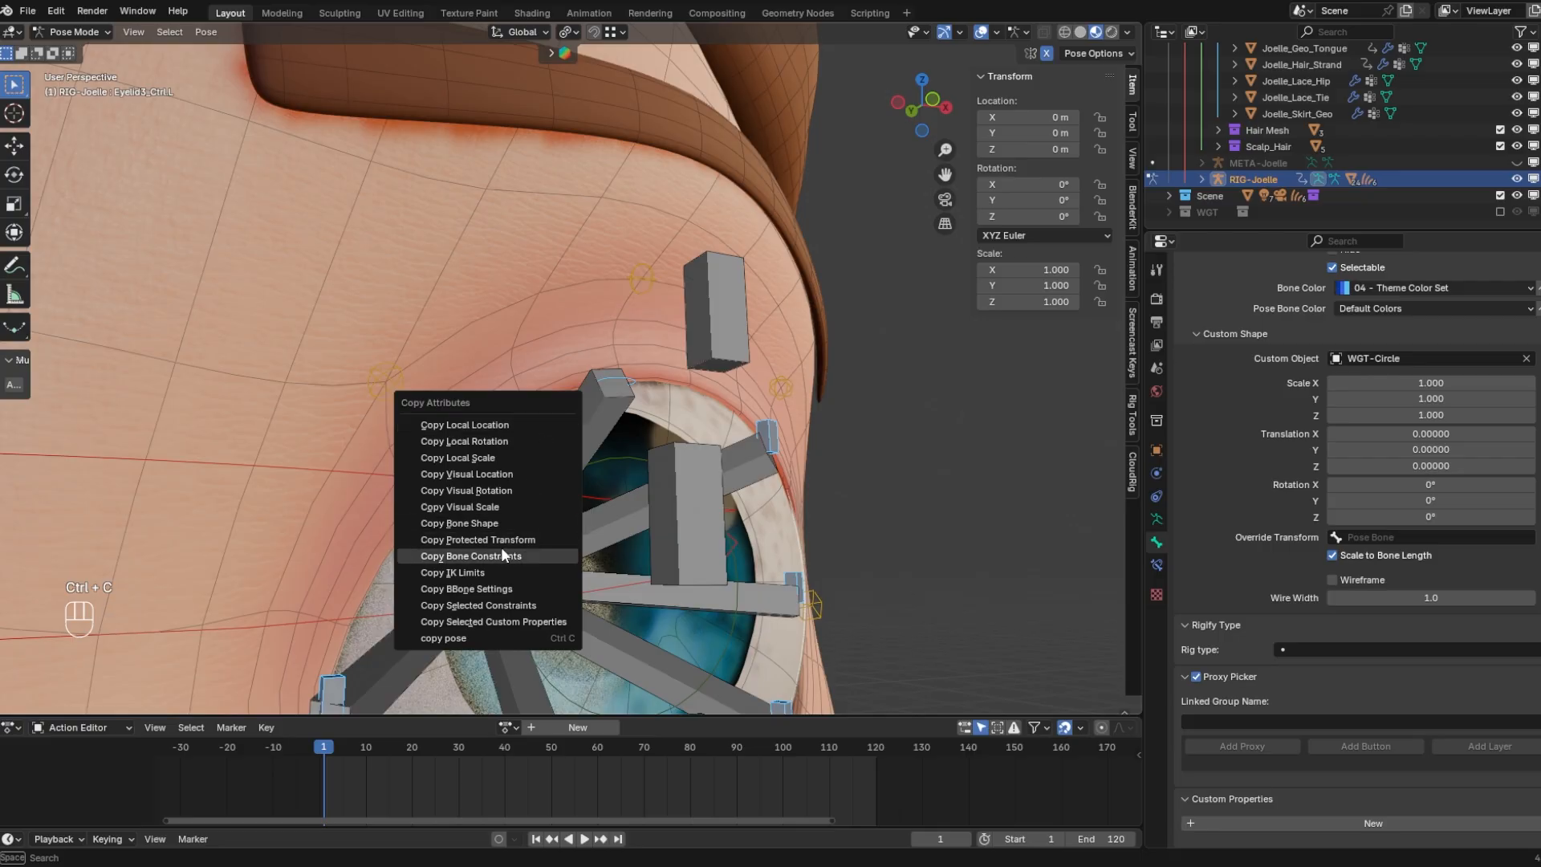
click(505, 523)
scroll(715, 523, down, 1)
scroll(715, 523, down, 1)
middle_drag(715, 523, 695, 530)
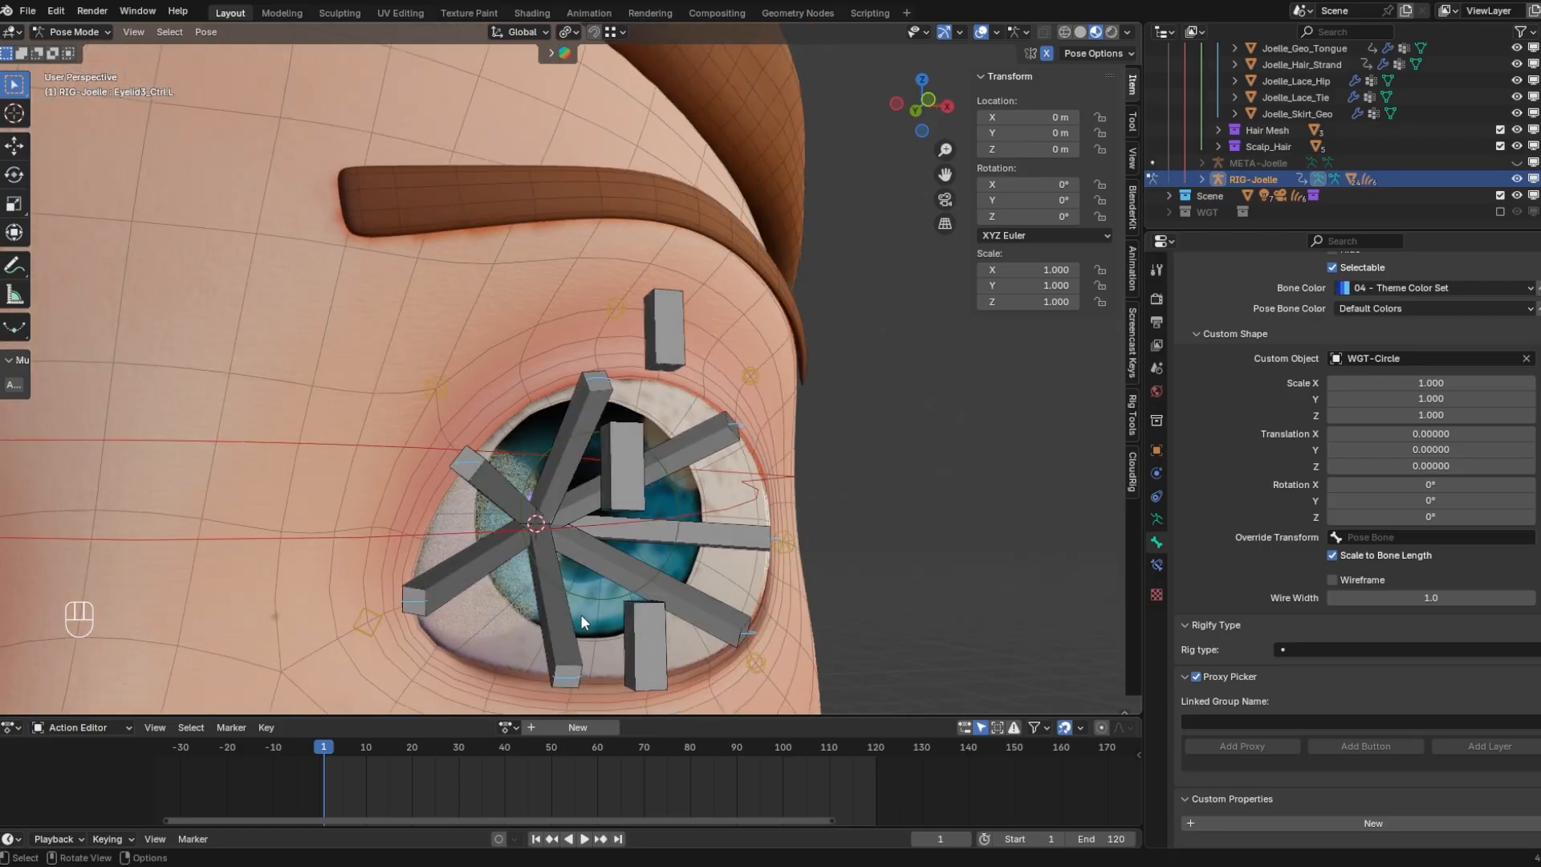
middle_drag(580, 614, 594, 473)
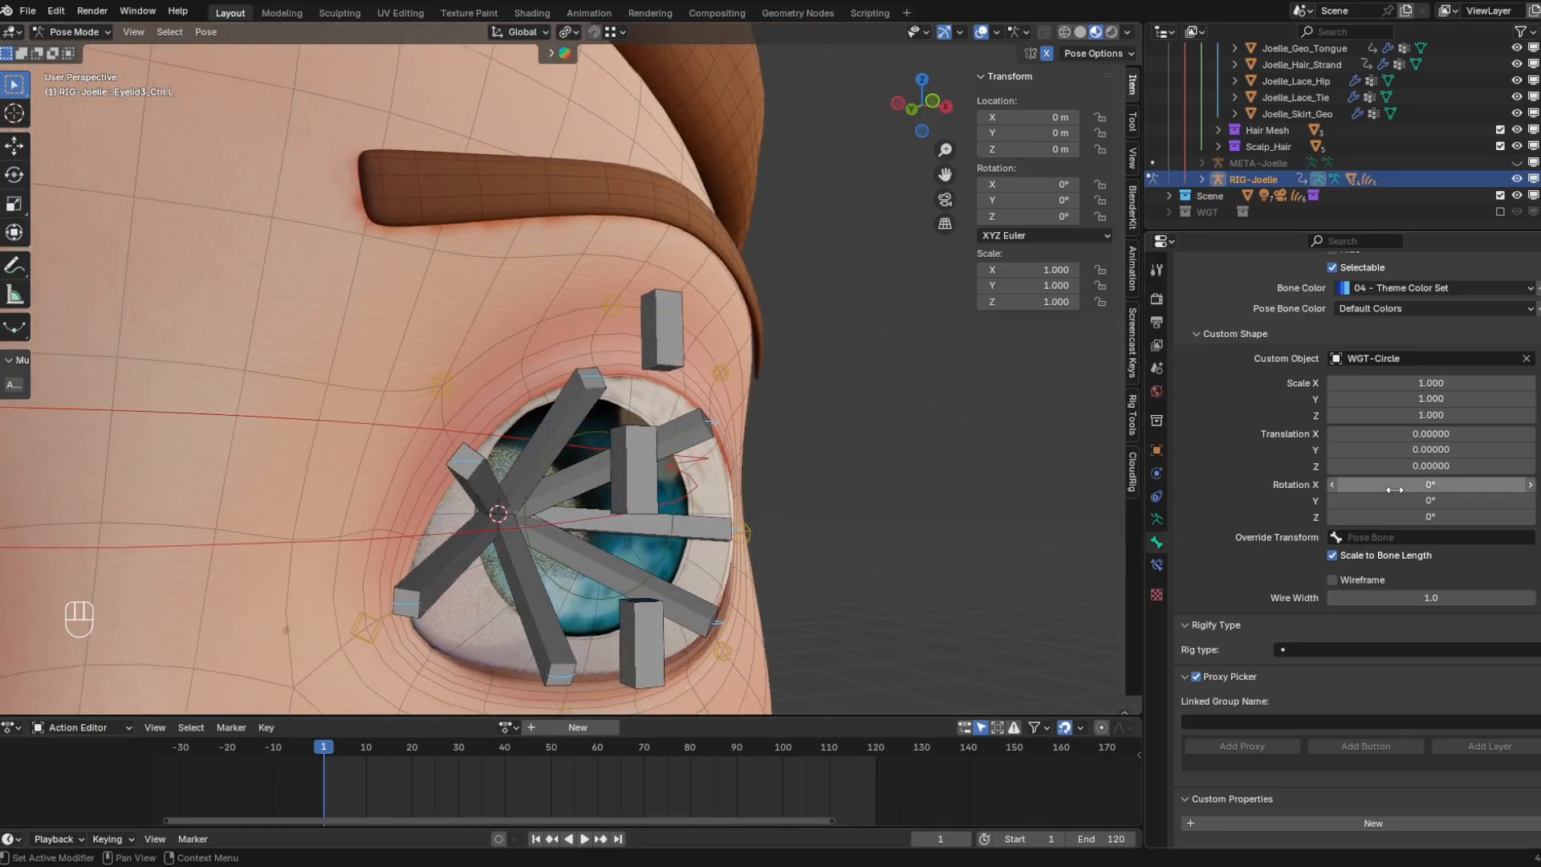
Set the custom shape X rotation of all selected eyelid controls to 90°
alt+drag(1387, 487, 1460, 487)
middle_drag(562, 474, 600, 373)
scroll(599, 359, up, 3)
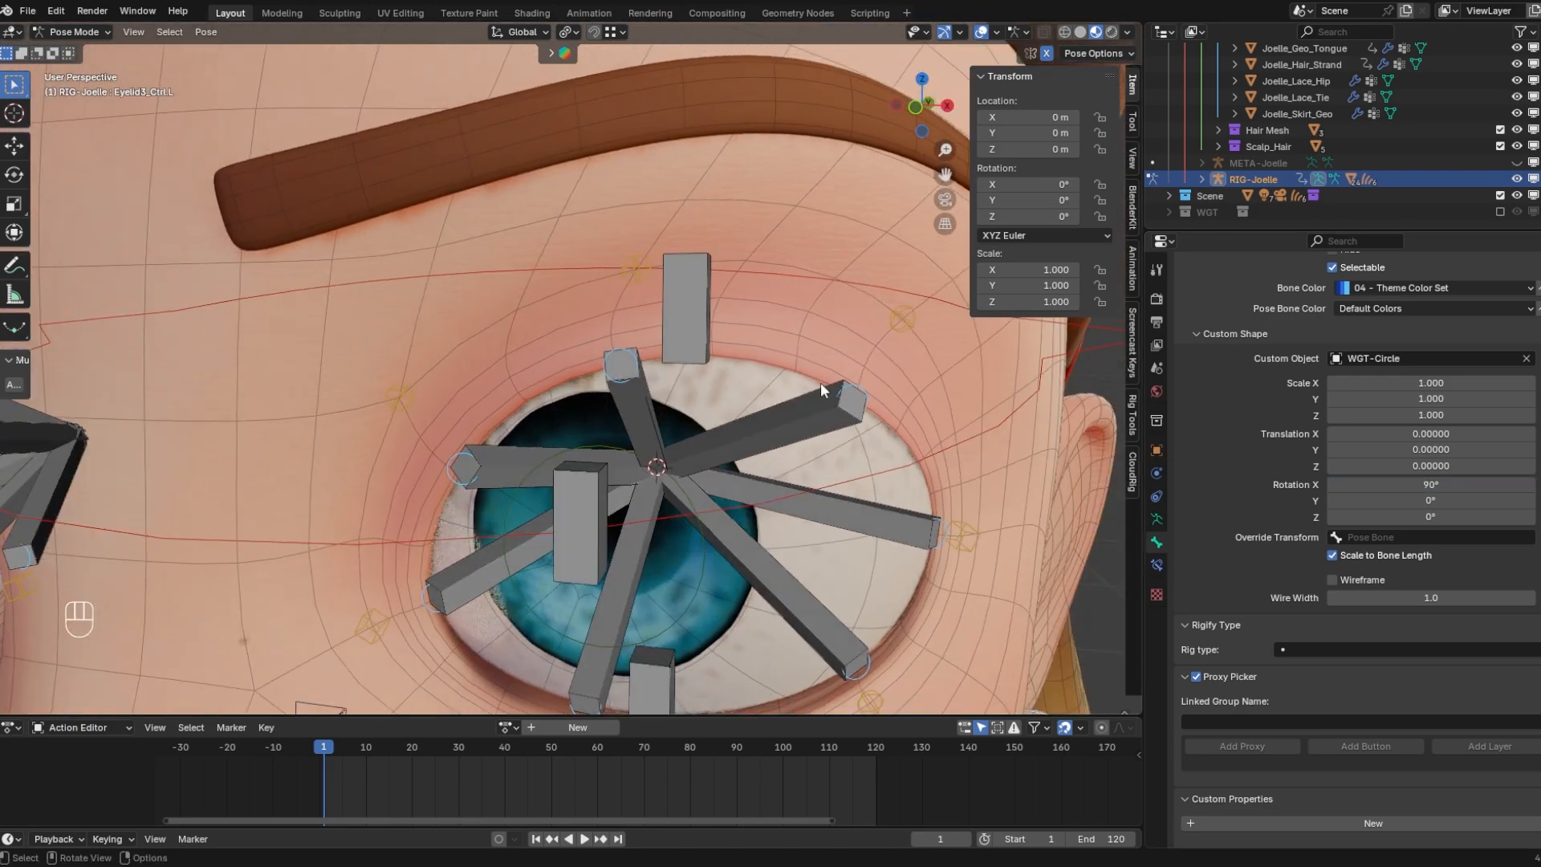
Offset the custom shapes of all selected eyelid controls by a Z translation of 0.003 and deselect the bones
alt+drag(1393, 449, 1411, 466)
middle_drag(740, 469, 580, 488)
alt+shift+drag(1408, 467, 1408, 467)
middle_drag(791, 414, 883, 407)
scroll(883, 406, down, 2)
middle_drag(526, 387, 610, 376)
scroll(614, 374, up, 3)
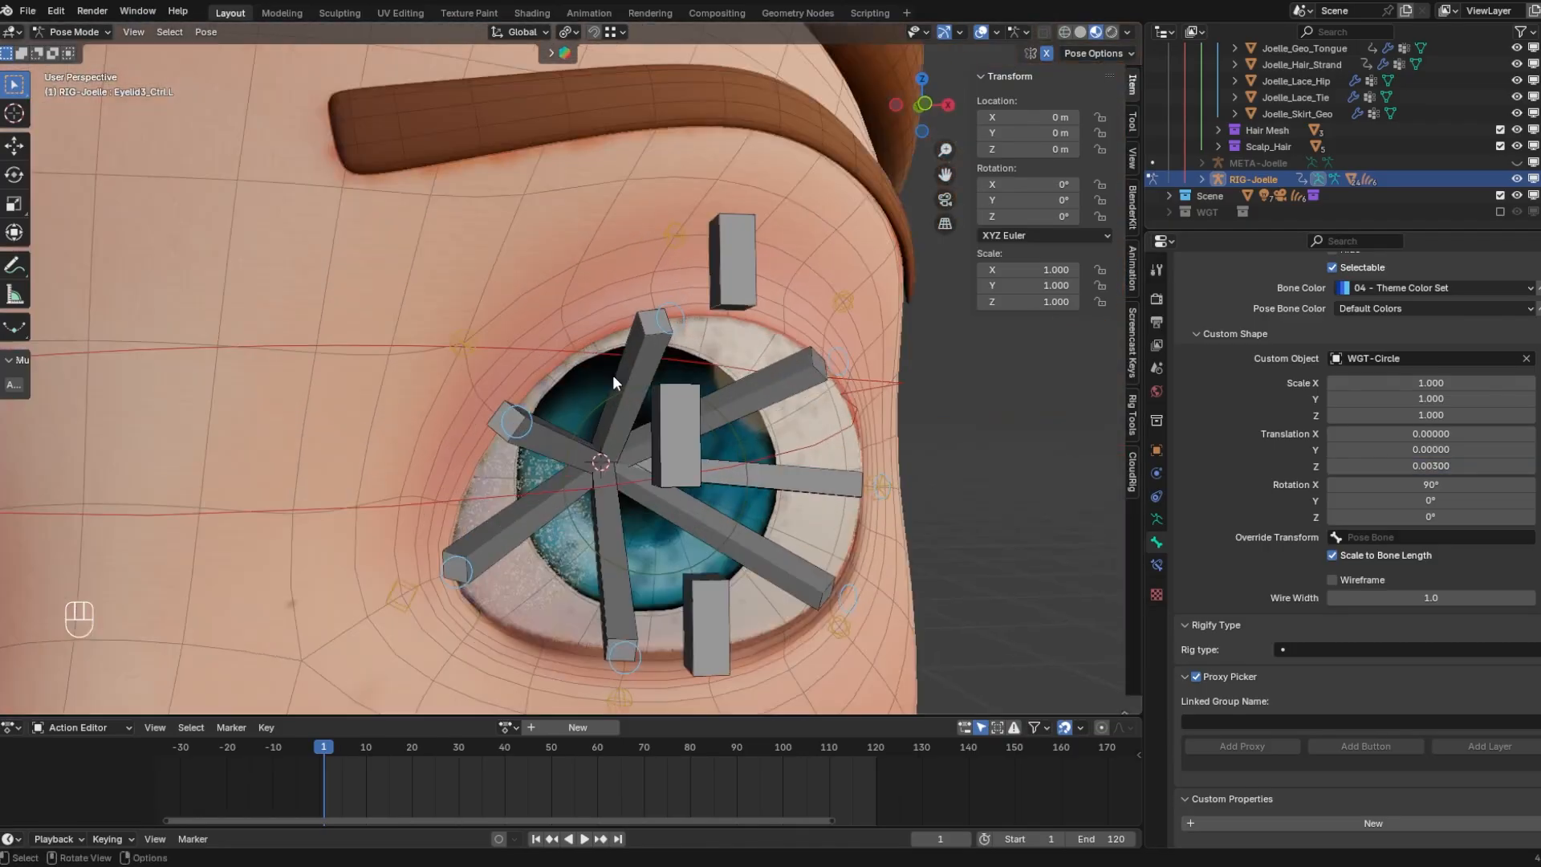
click(547, 347)
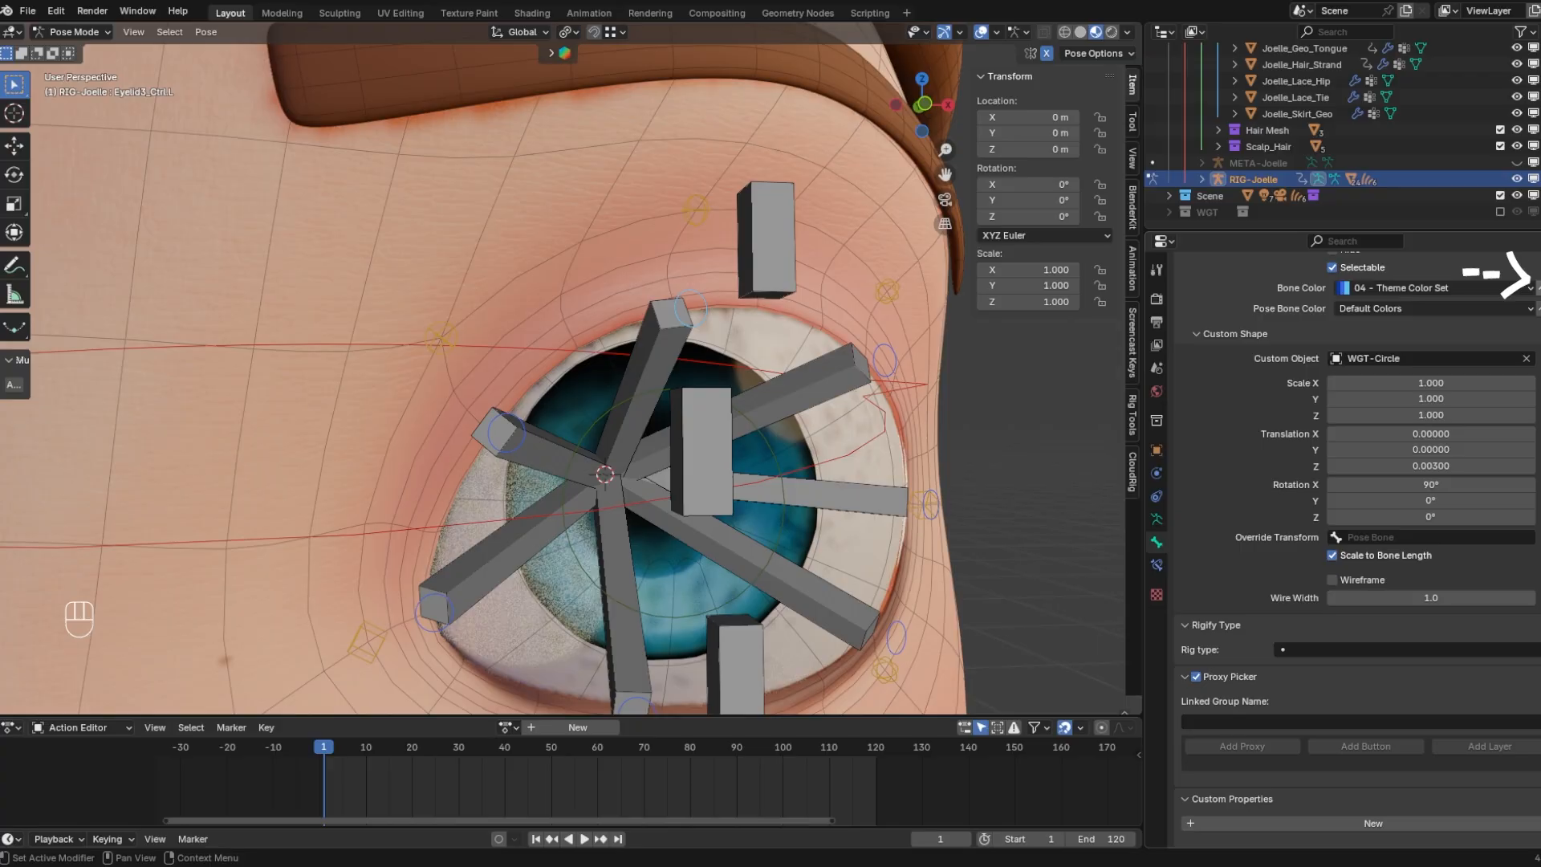
Assign WGT-Triangle-Rounded as the custom shape of the left blink control Eye_Blink_Ctrl.L
scroll(667, 380, down, 5)
scroll(488, 432, up, 4)
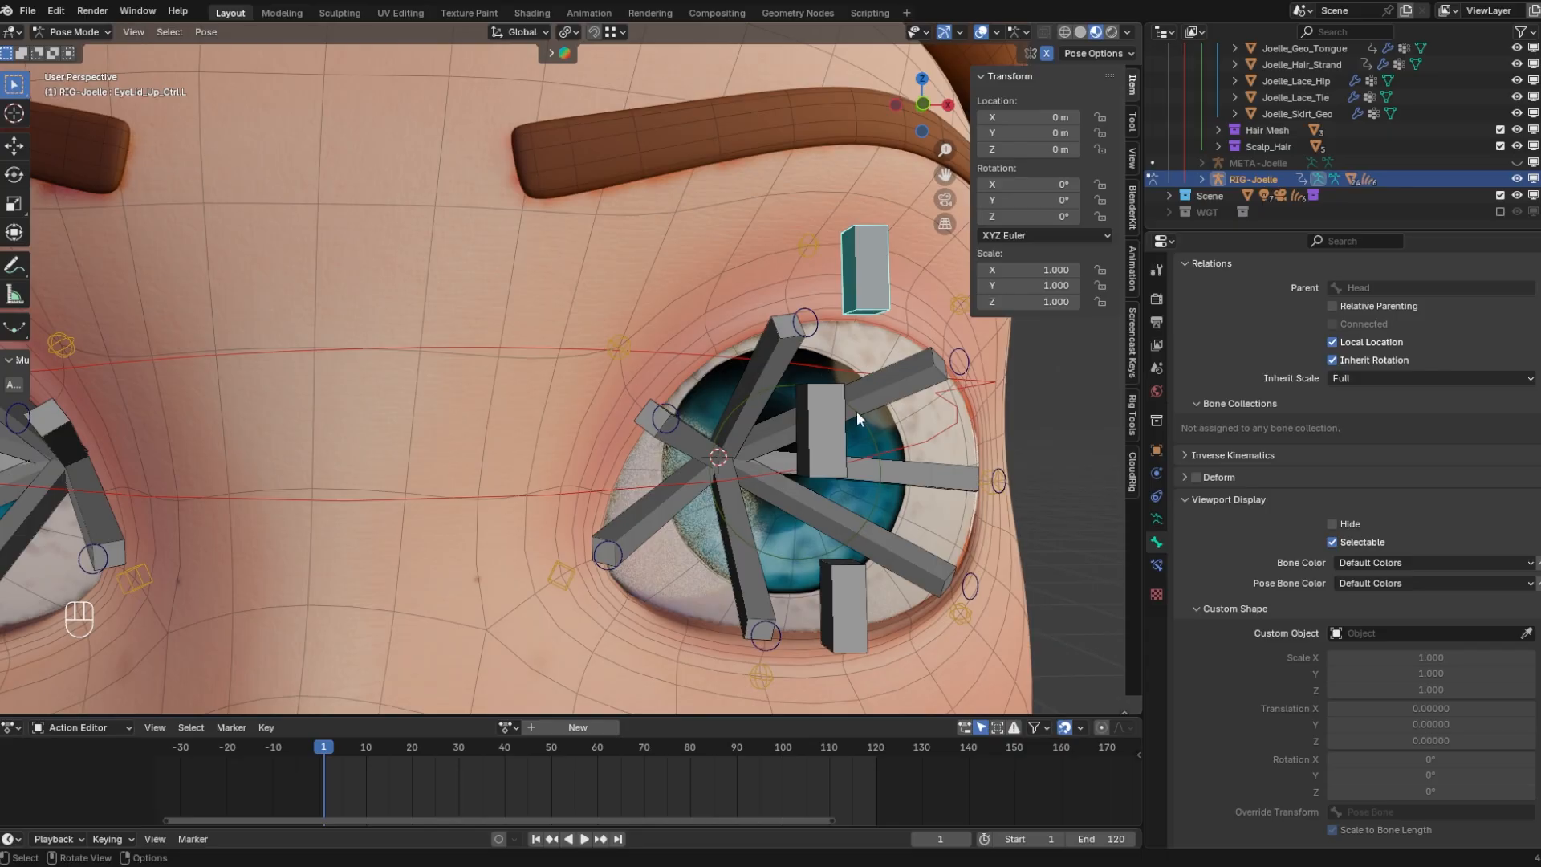
click(821, 434)
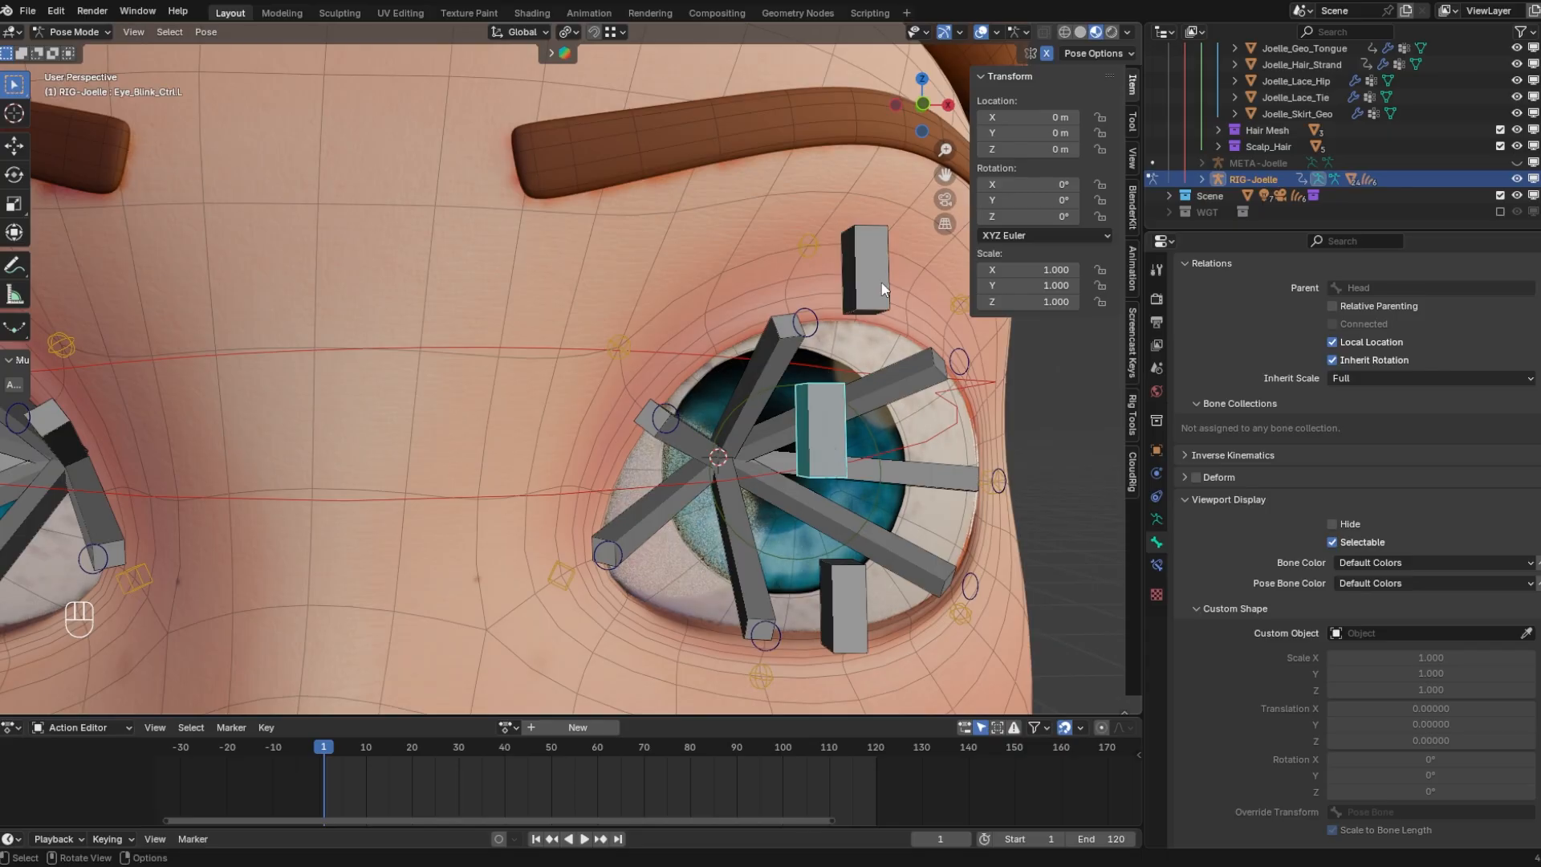
click(1391, 634)
text(TR)
click(1364, 658)
middle_drag(980, 498, 889, 612)
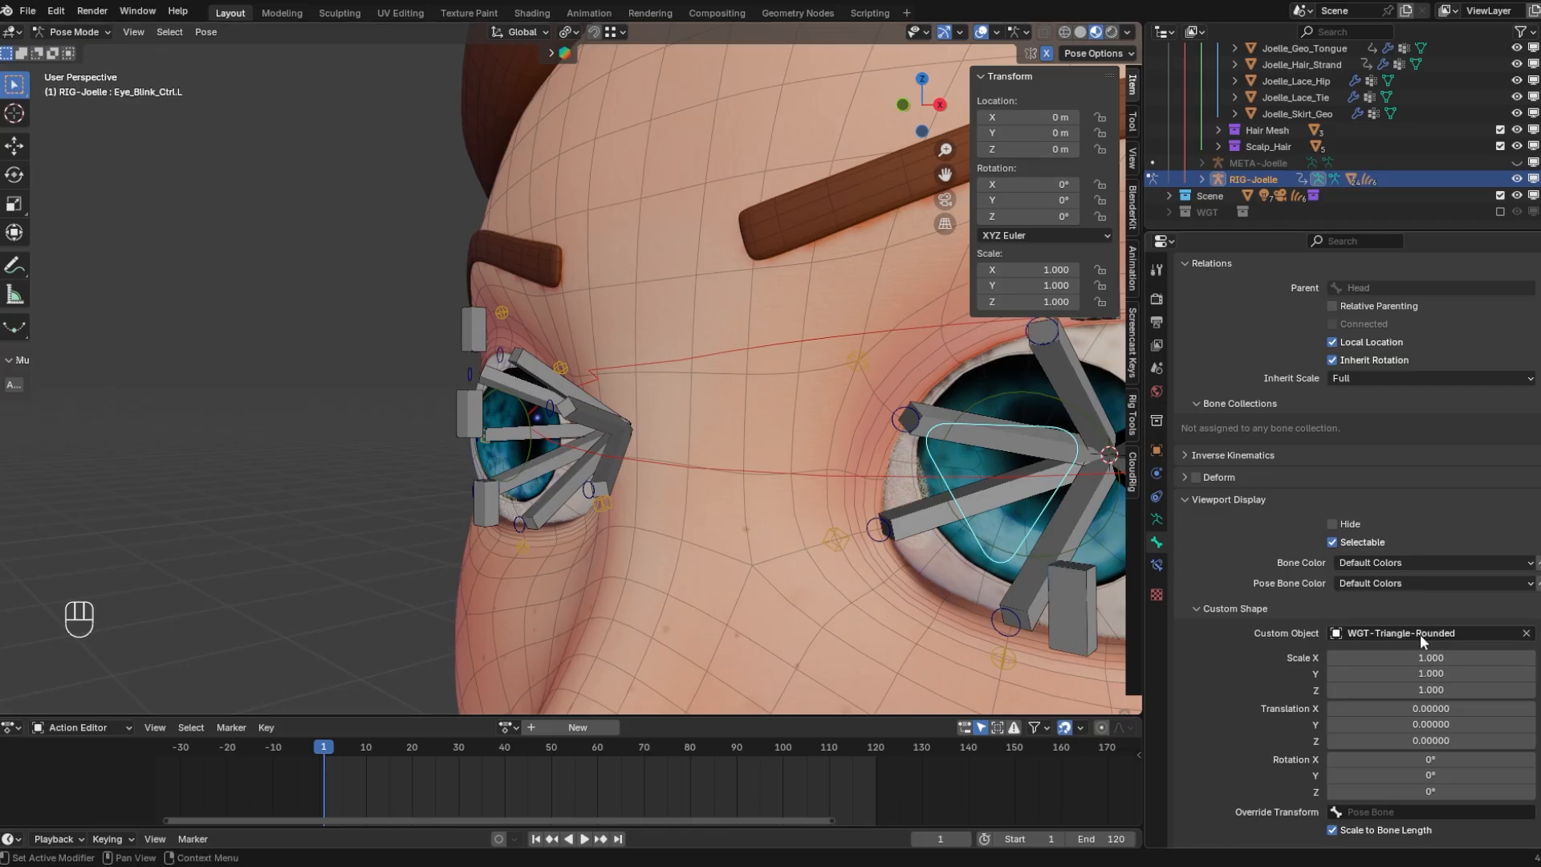
middle_drag(1003, 497, 910, 455)
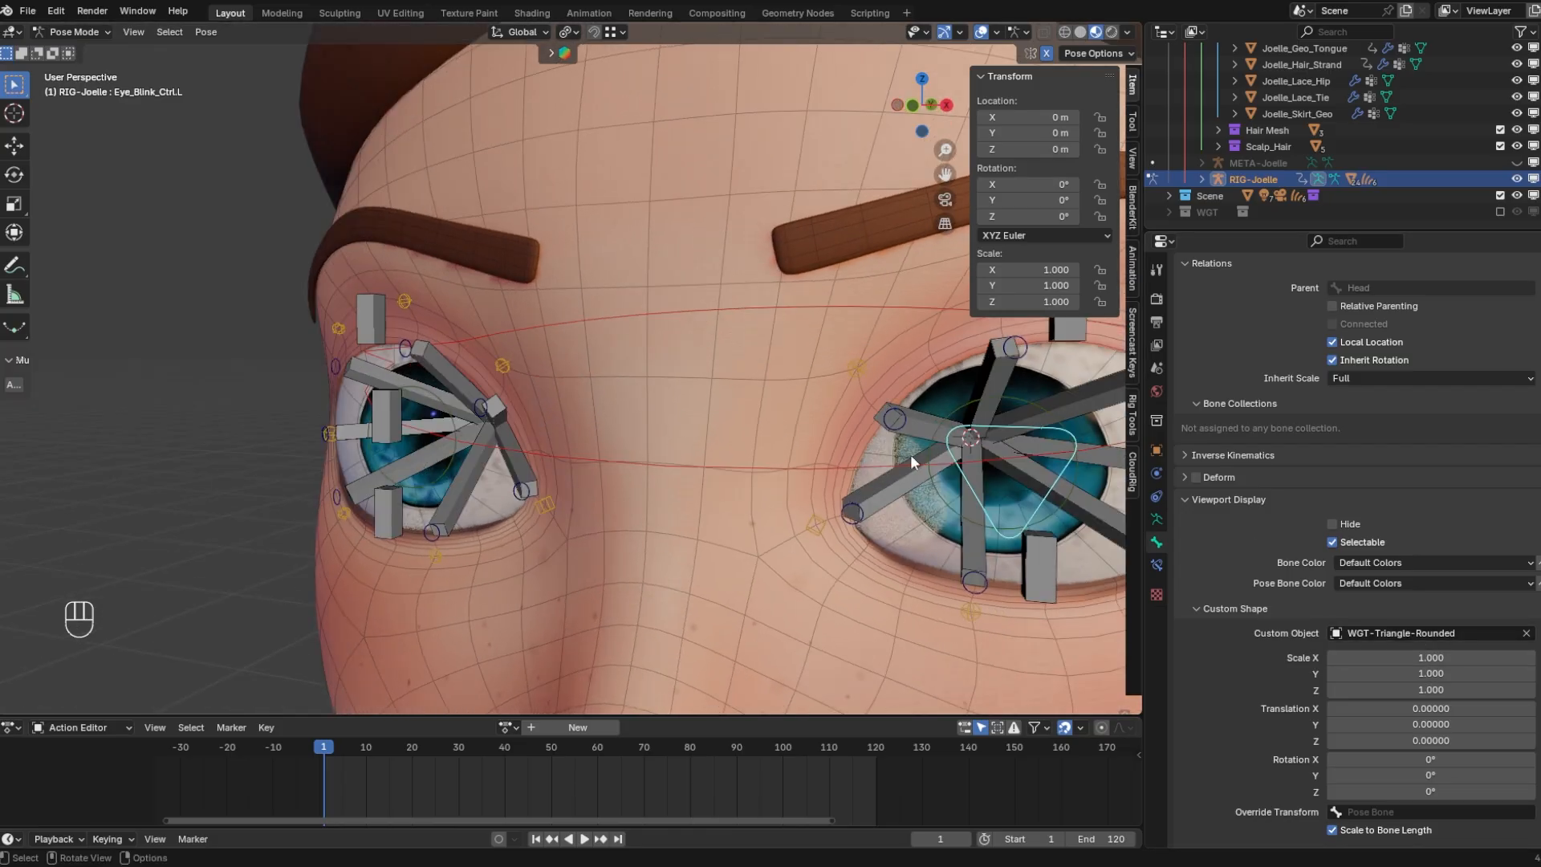
scroll(769, 427, up, 3)
middle_drag(769, 427, 901, 491)
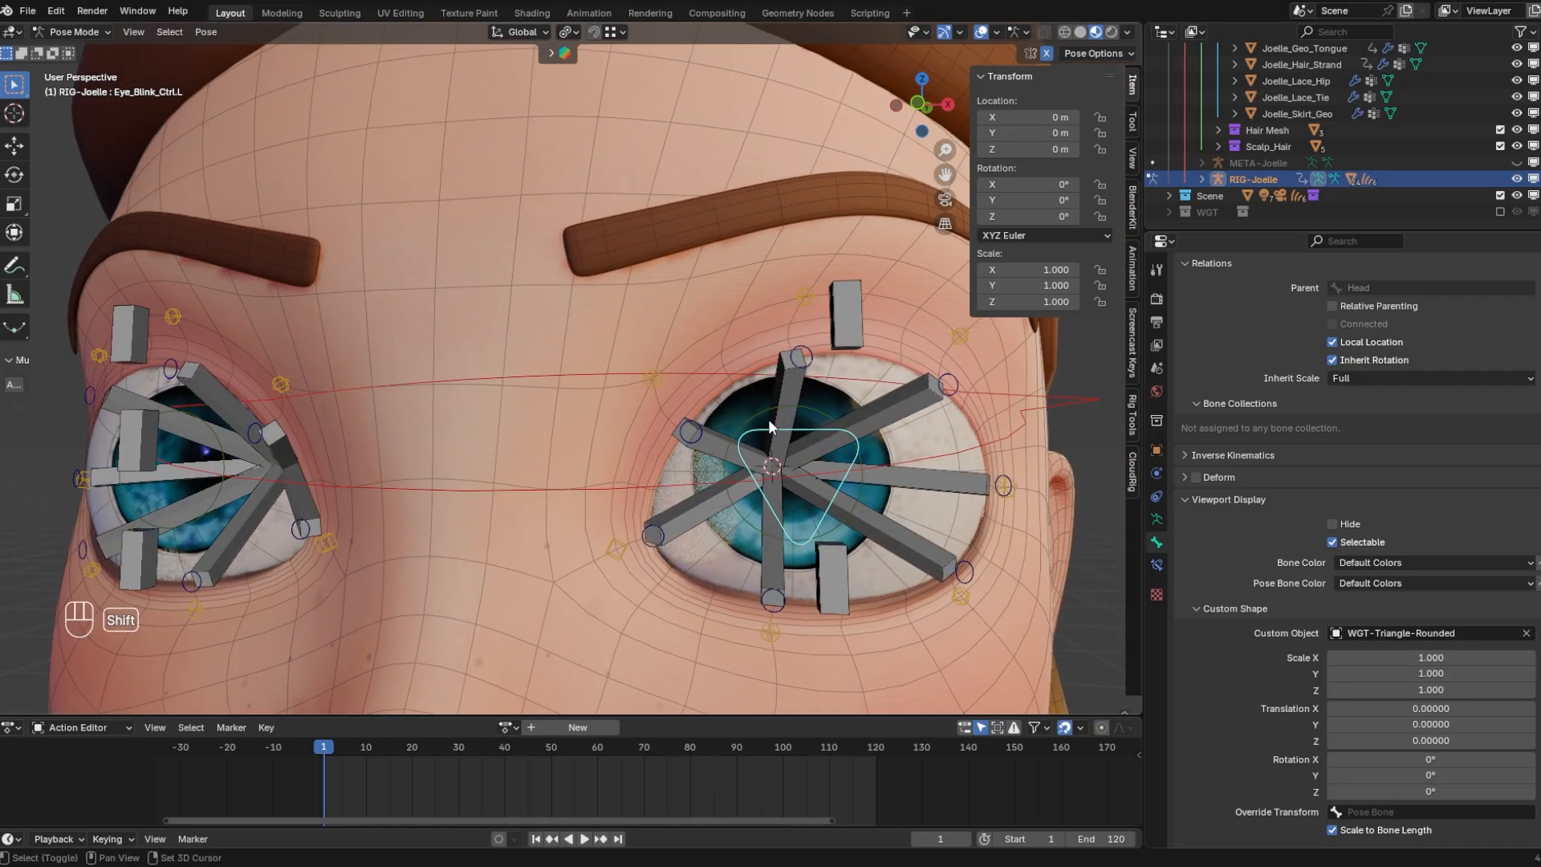
shift+middle_drag(768, 419, 794, 451)
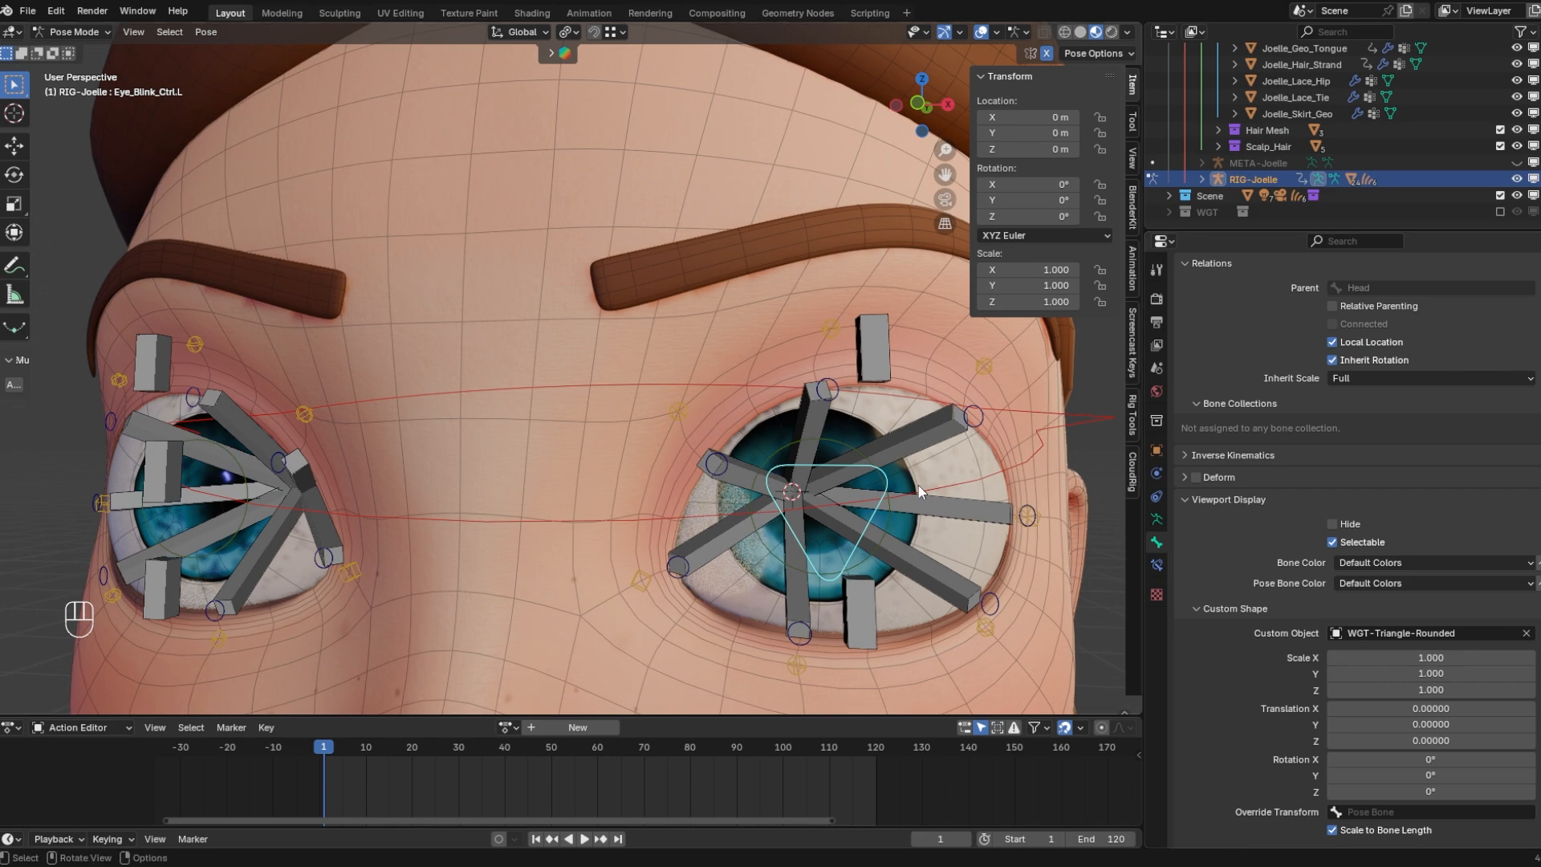
Give the EyeLid_Up_Ctrl.L bone the 03 - Theme Color Set color and the WGT-Eyelid custom shape
middle_drag(647, 446, 670, 448)
click(867, 351)
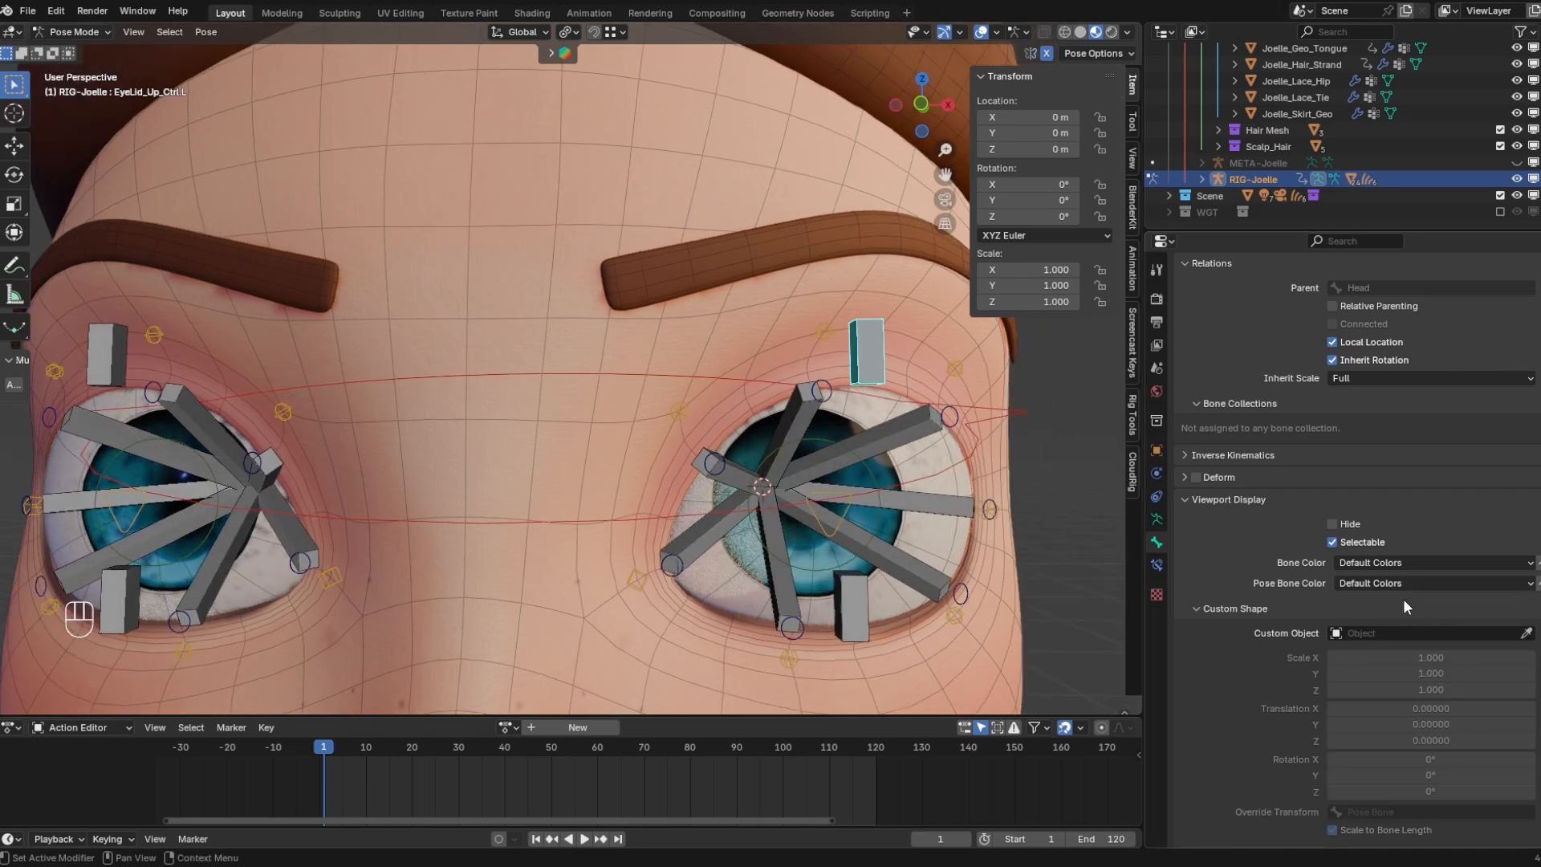
scroll(1401, 562, down, 6)
click(1397, 332)
click(1317, 407)
click(1364, 404)
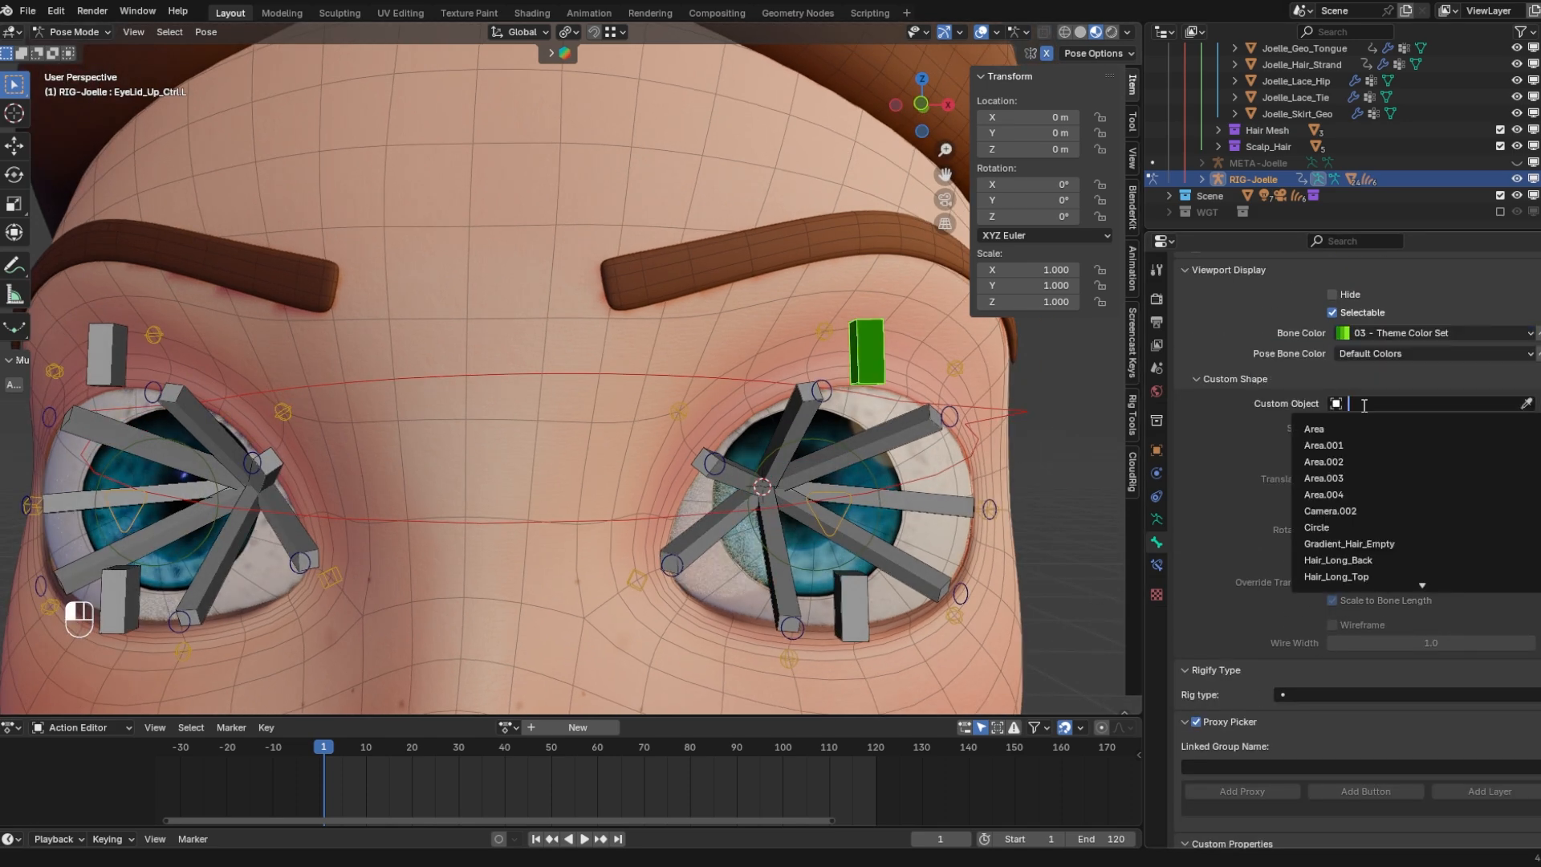
text(eyelid)
key(Return)
Set the eyelid custom shape's X rotation to 80° and its scale to 4 on all axes
middle_drag(943, 598, 1024, 602)
ctrl+alt+drag(1405, 529, 1468, 530)
middle_drag(947, 514, 834, 514)
ctrl+alt+drag(1431, 428, 1461, 460)
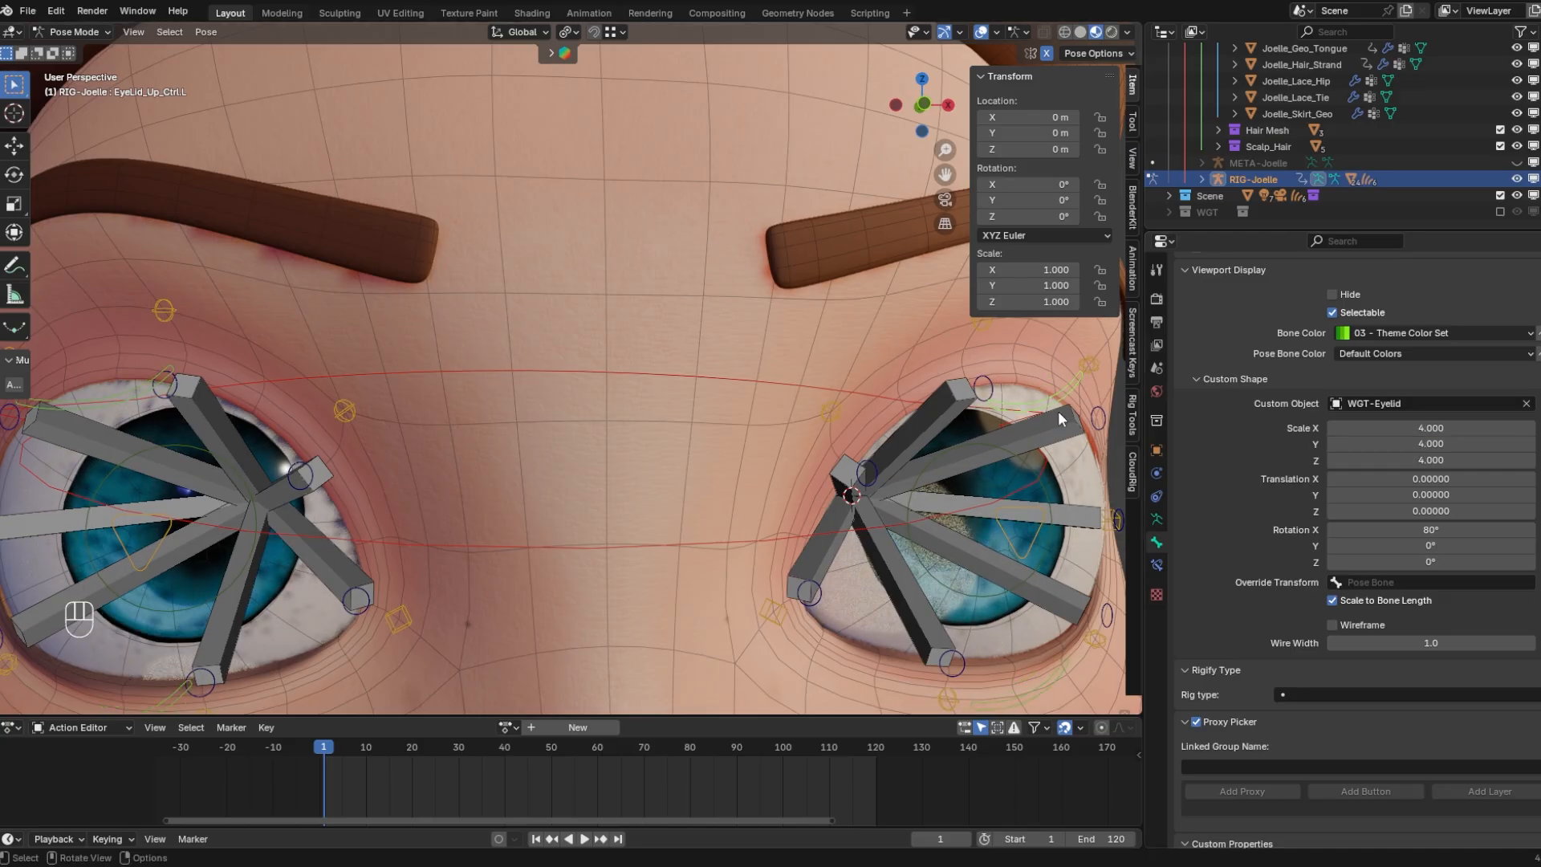
Adjust the Y and Z custom shape rotation of the right eye's upper and lower eyelid controls
scroll(1058, 411, down, 3)
click(269, 390)
shift+click(289, 602)
mouse_move(1431, 545)
ctrl+alt+mouse_down()
mouse_move(1448, 546)
mouse_move(1431, 546)
ctrl+alt+mouse_up()
mouse_move(1431, 562)
alt+mouse_down()
mouse_move(1413, 562)
mouse_move(1447, 561)
alt+mouse_up()
Select the Eyelid3.L bone and open its bone constraint properties
click(927, 435)
click(907, 387)
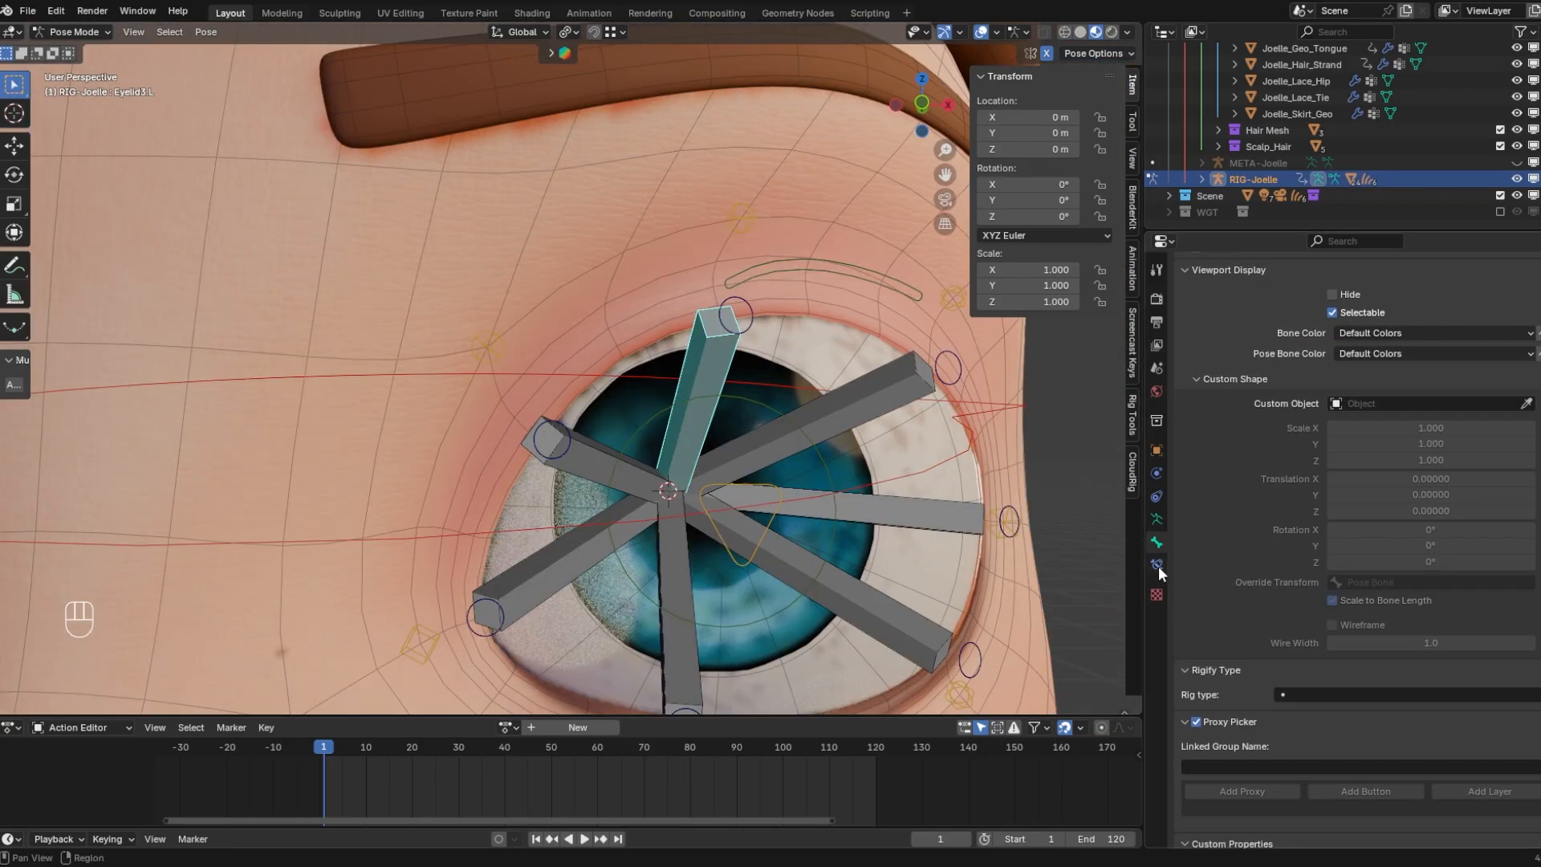
click(1156, 565)
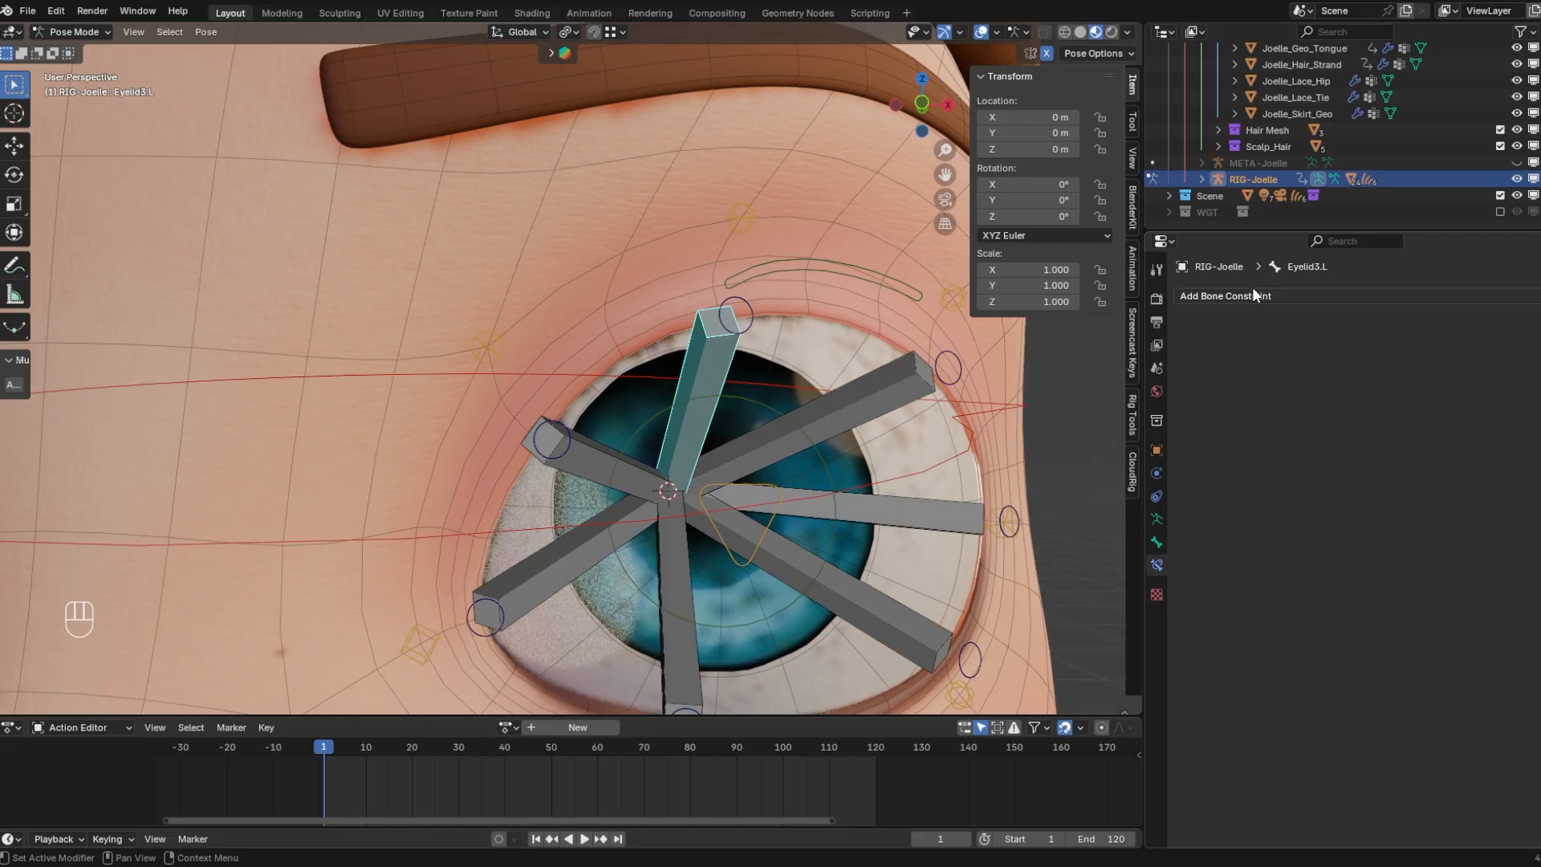
click(1341, 302)
Try rotating the Eyelid3.L bone and moving its Eyelid3_Ctrl.L control, cancelling each transform
middle_drag(803, 345, 725, 339)
click(754, 312)
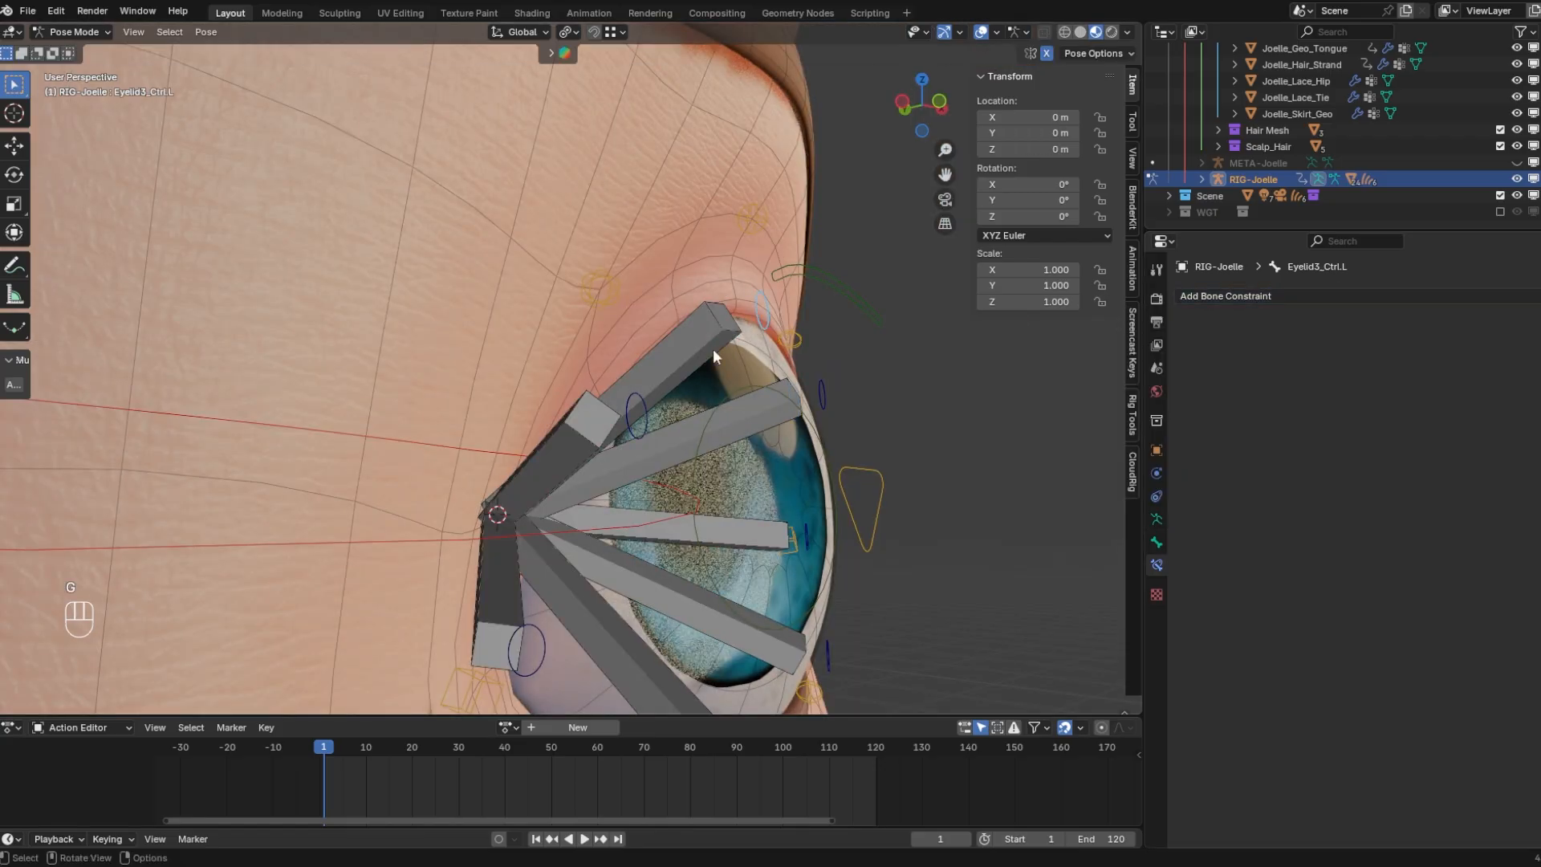
click(713, 348)
key(r)
right_click(781, 387)
click(762, 312)
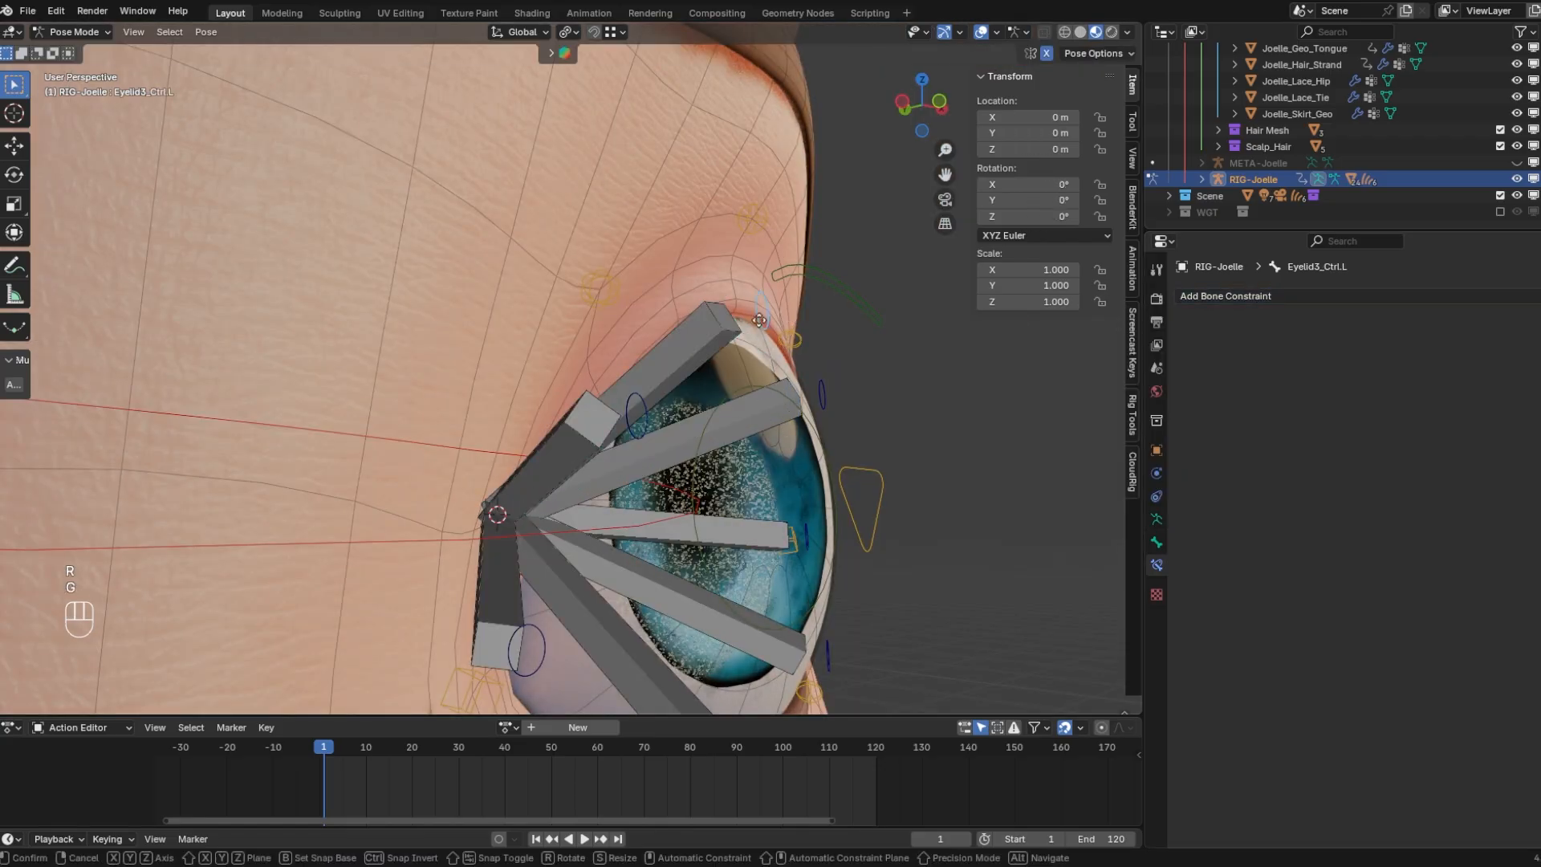
key(g)
right_click(871, 389)
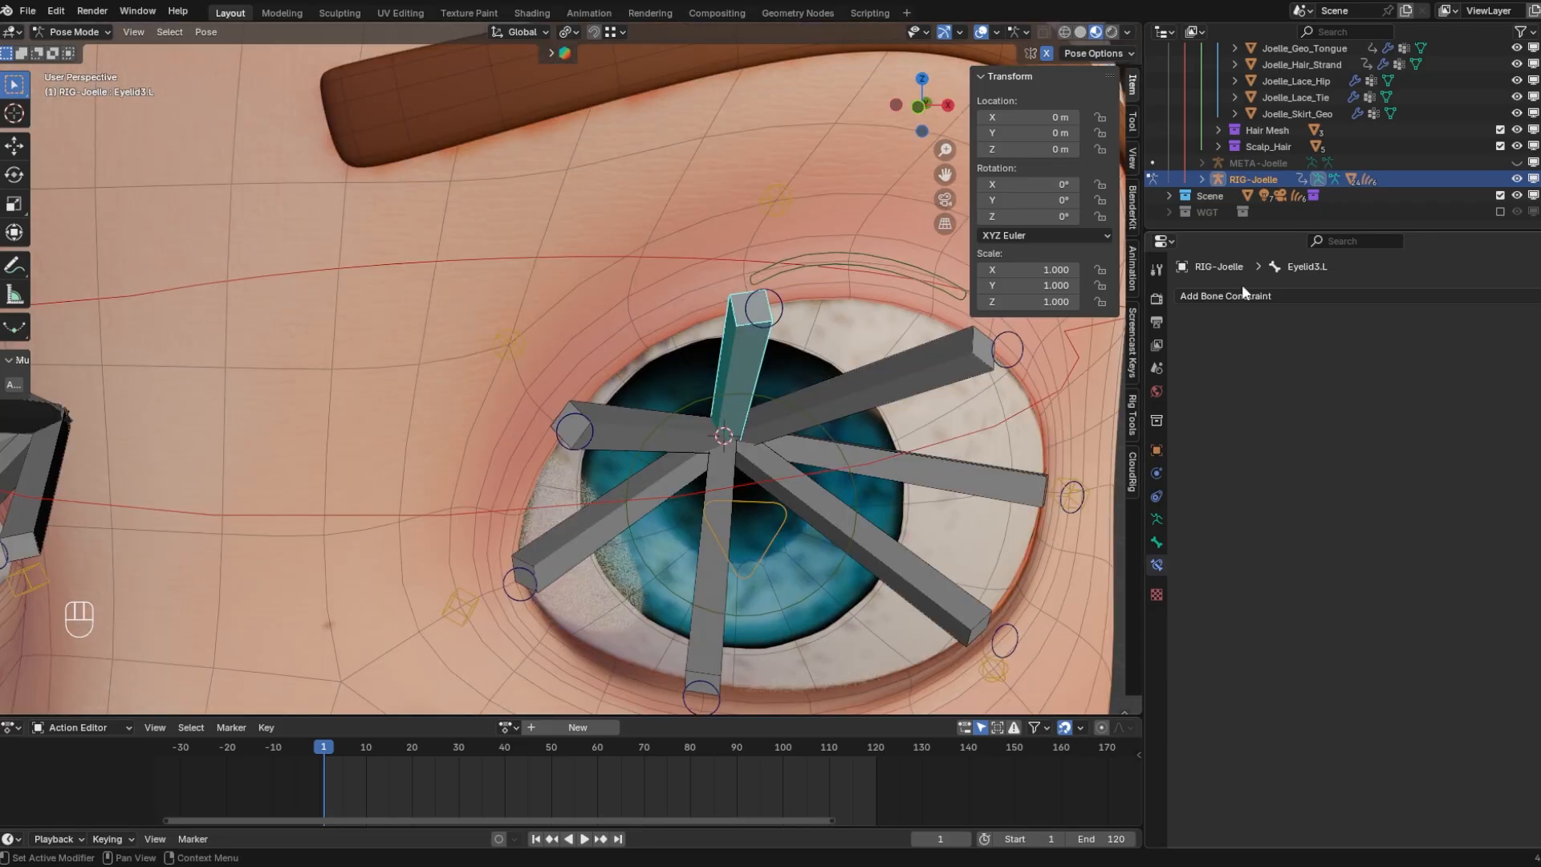
Add a Damped Track constraint targeting RIG-Joelle to the Eyelid3.L bone and test it by moving Eyelid3_Ctrl.L
click(1316, 296)
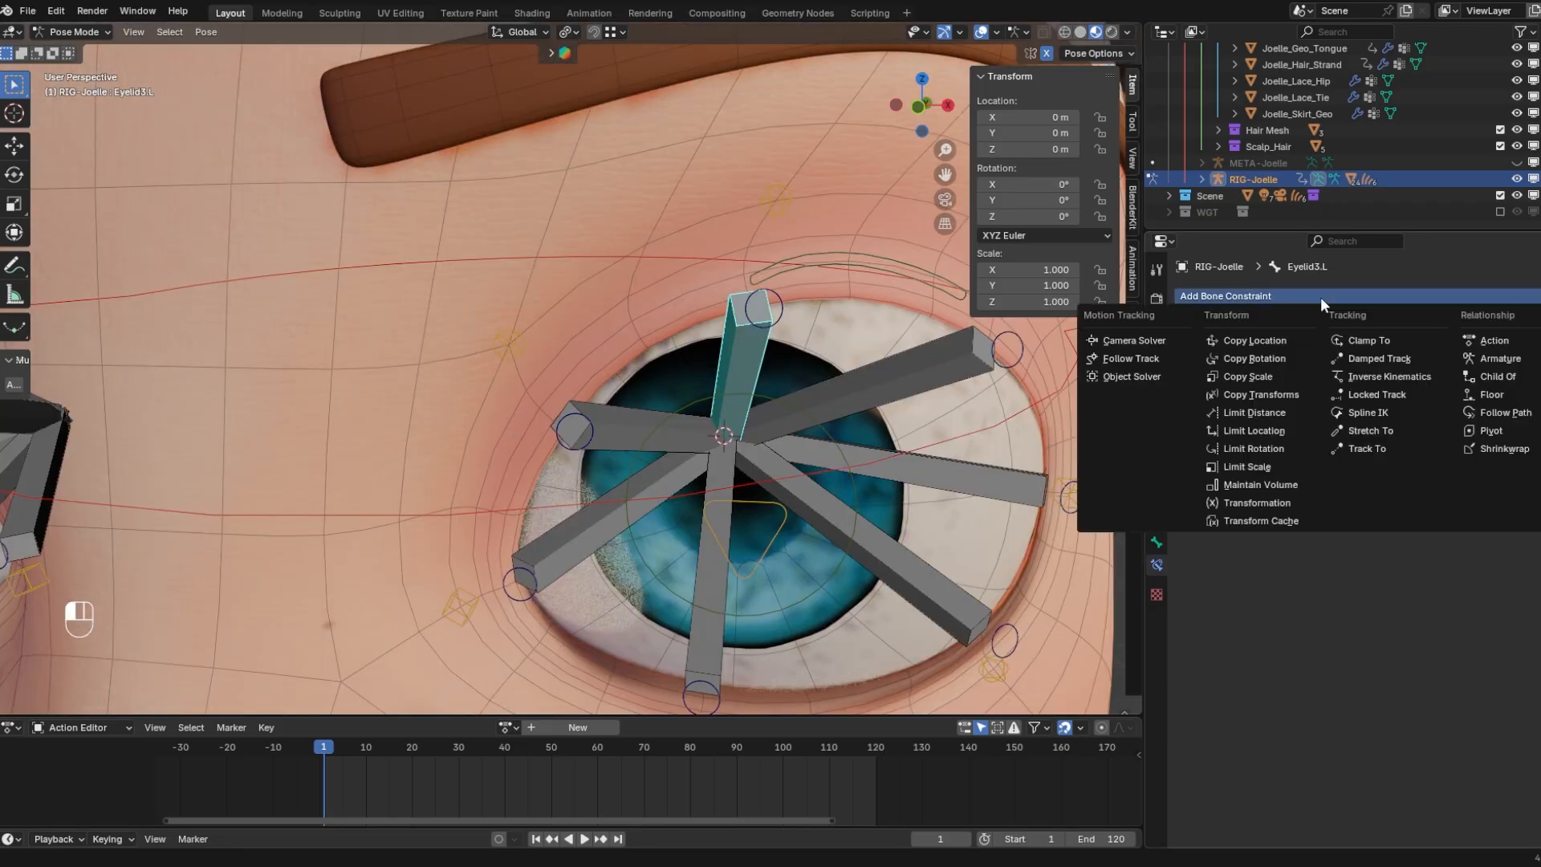
click(1380, 358)
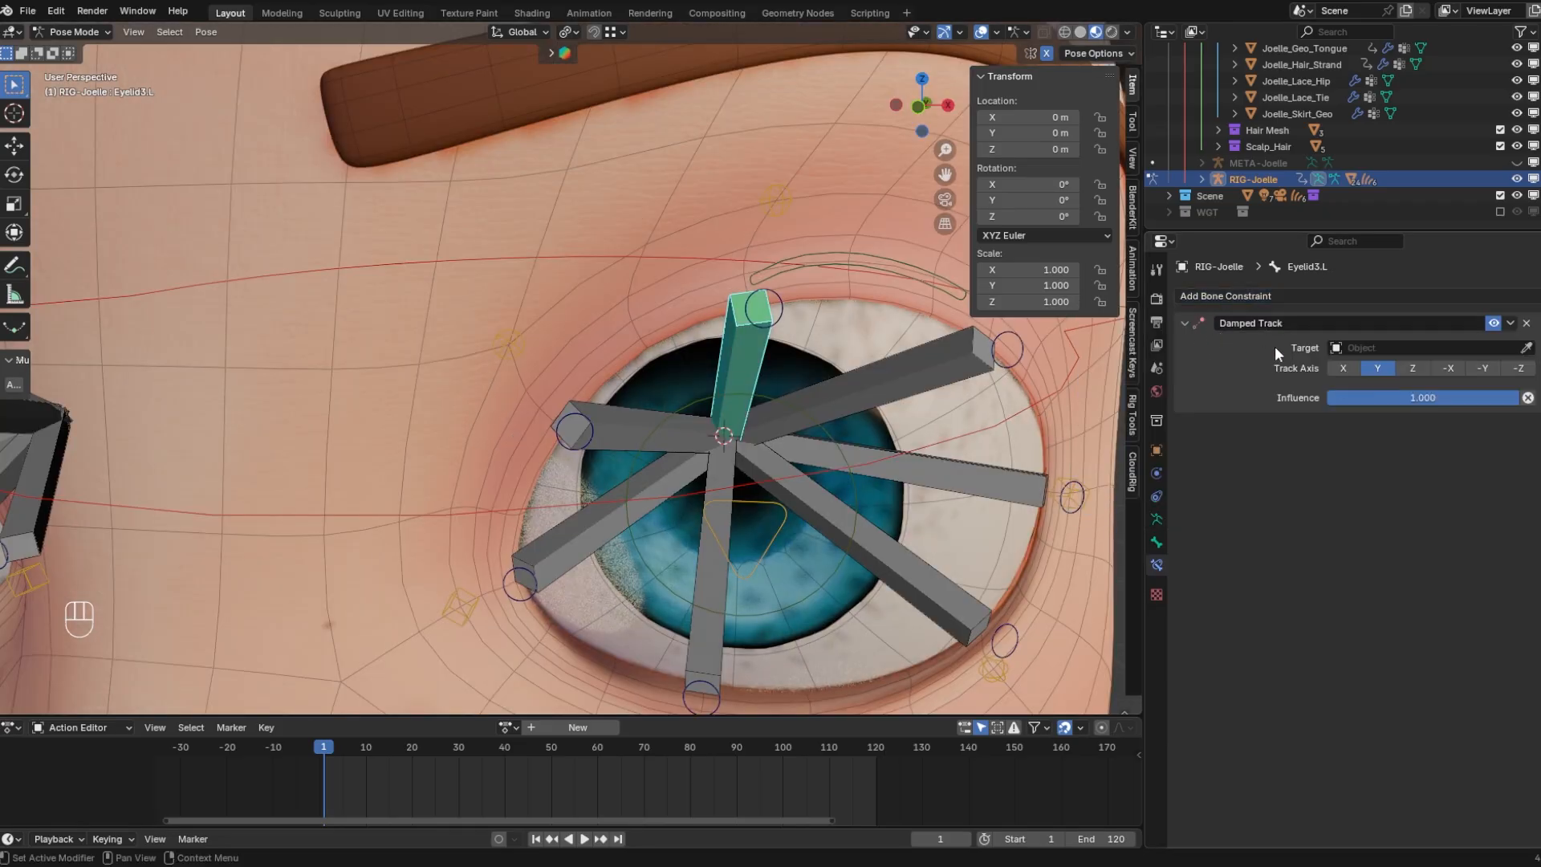
mouse_move(790, 379)
middle_down()
mouse_move(803, 373)
mouse_move(790, 379)
middle_up()
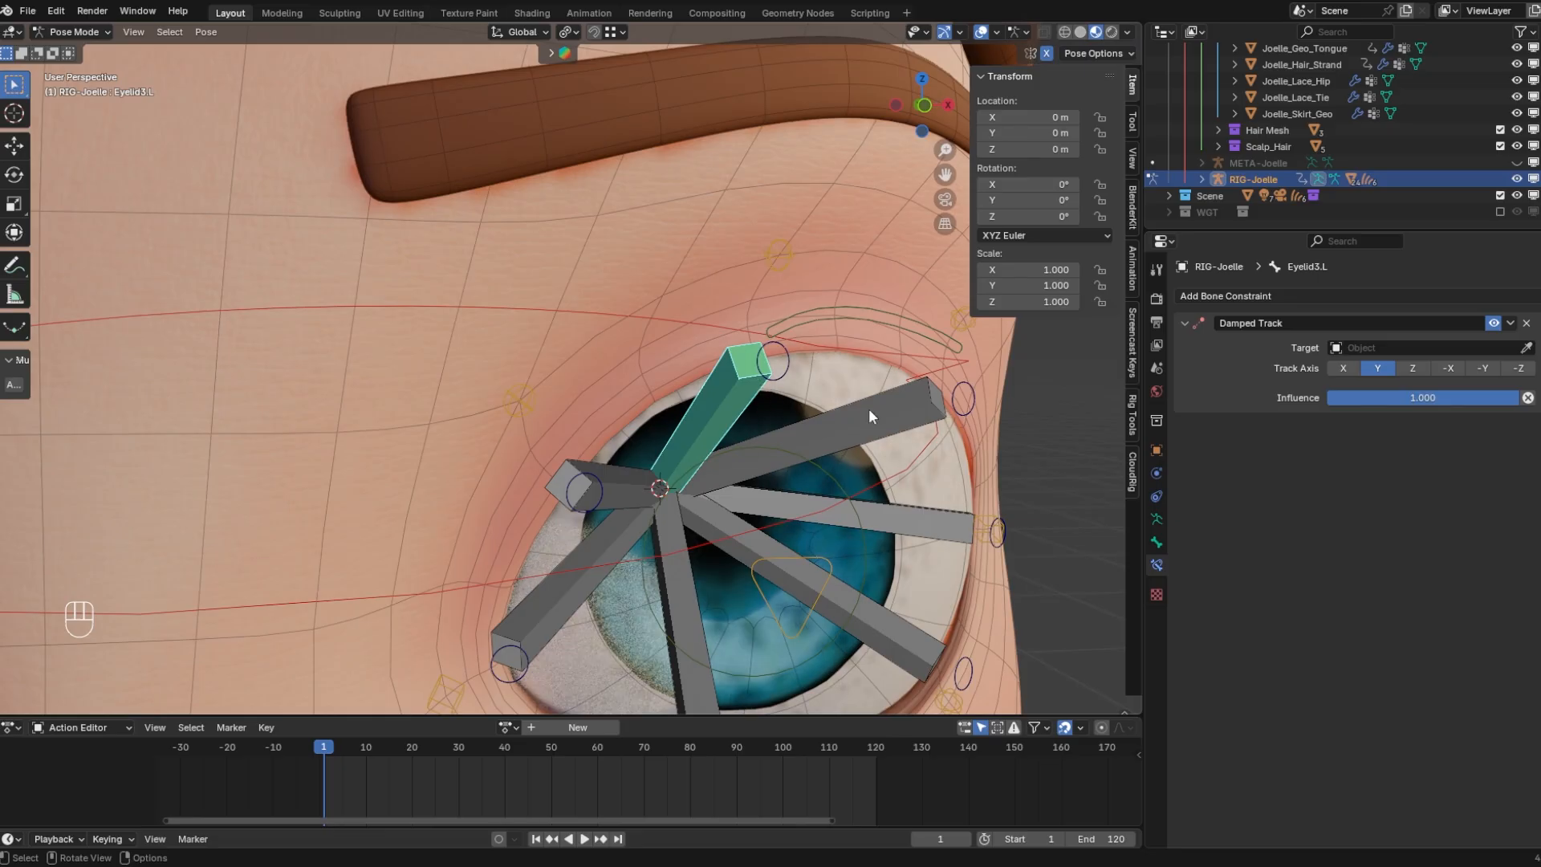
click(738, 395)
click(745, 398)
click(790, 372)
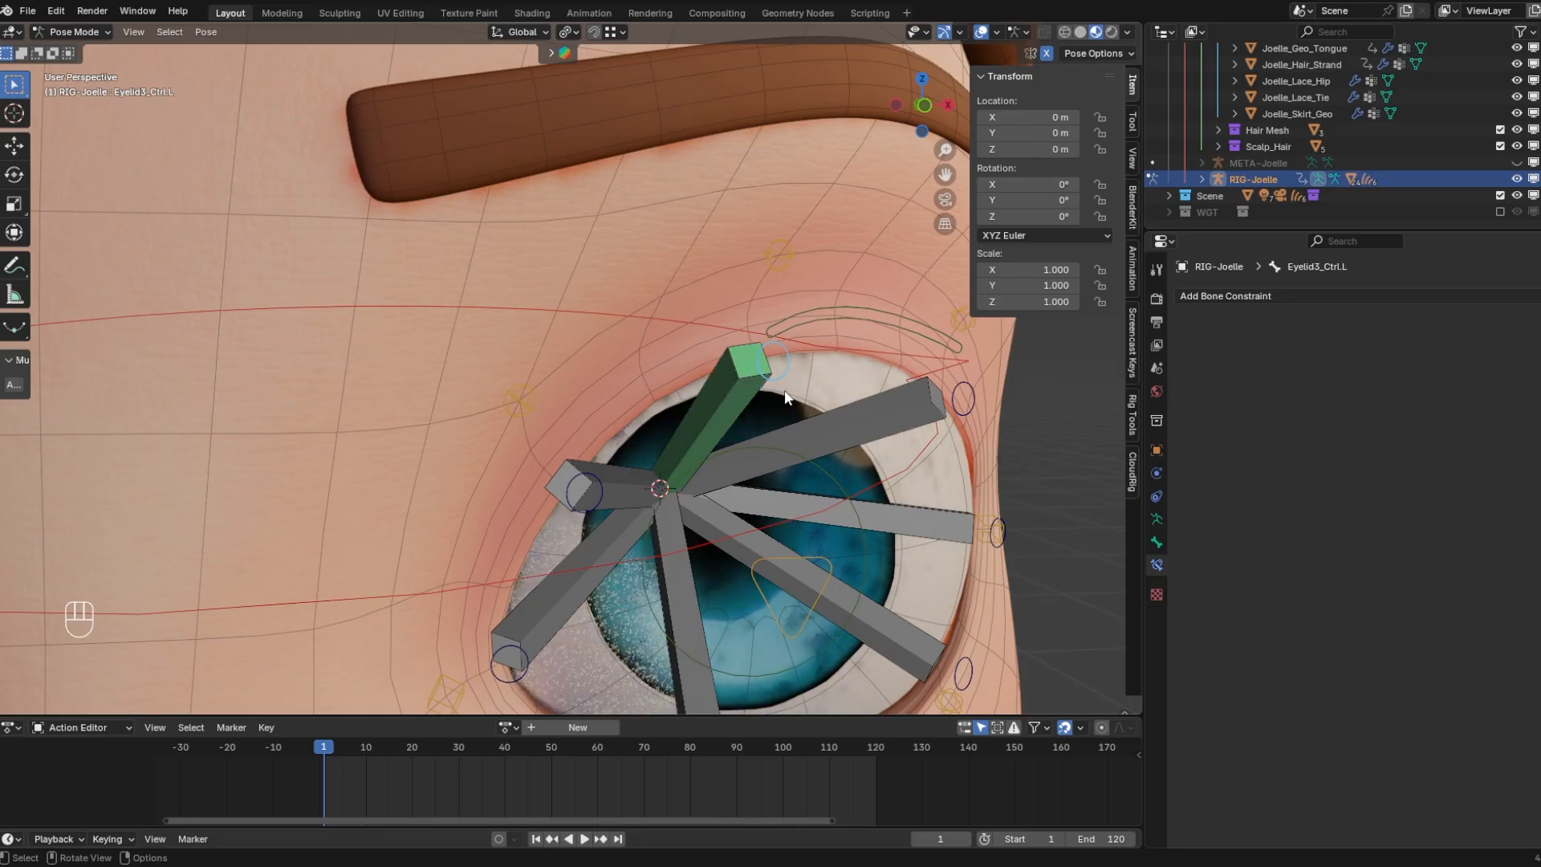
click(809, 416)
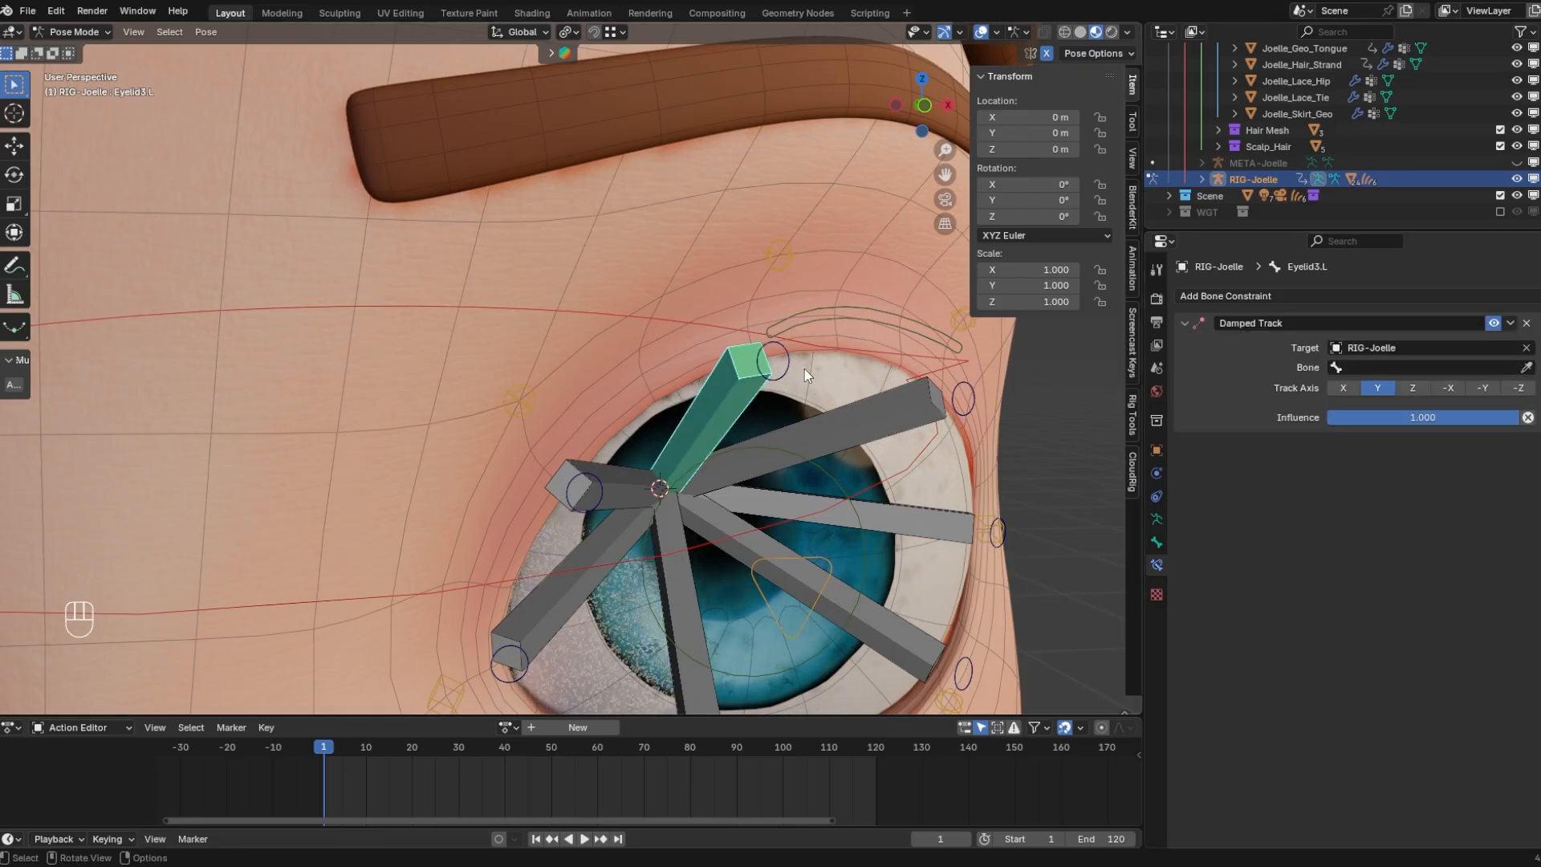
key(g)
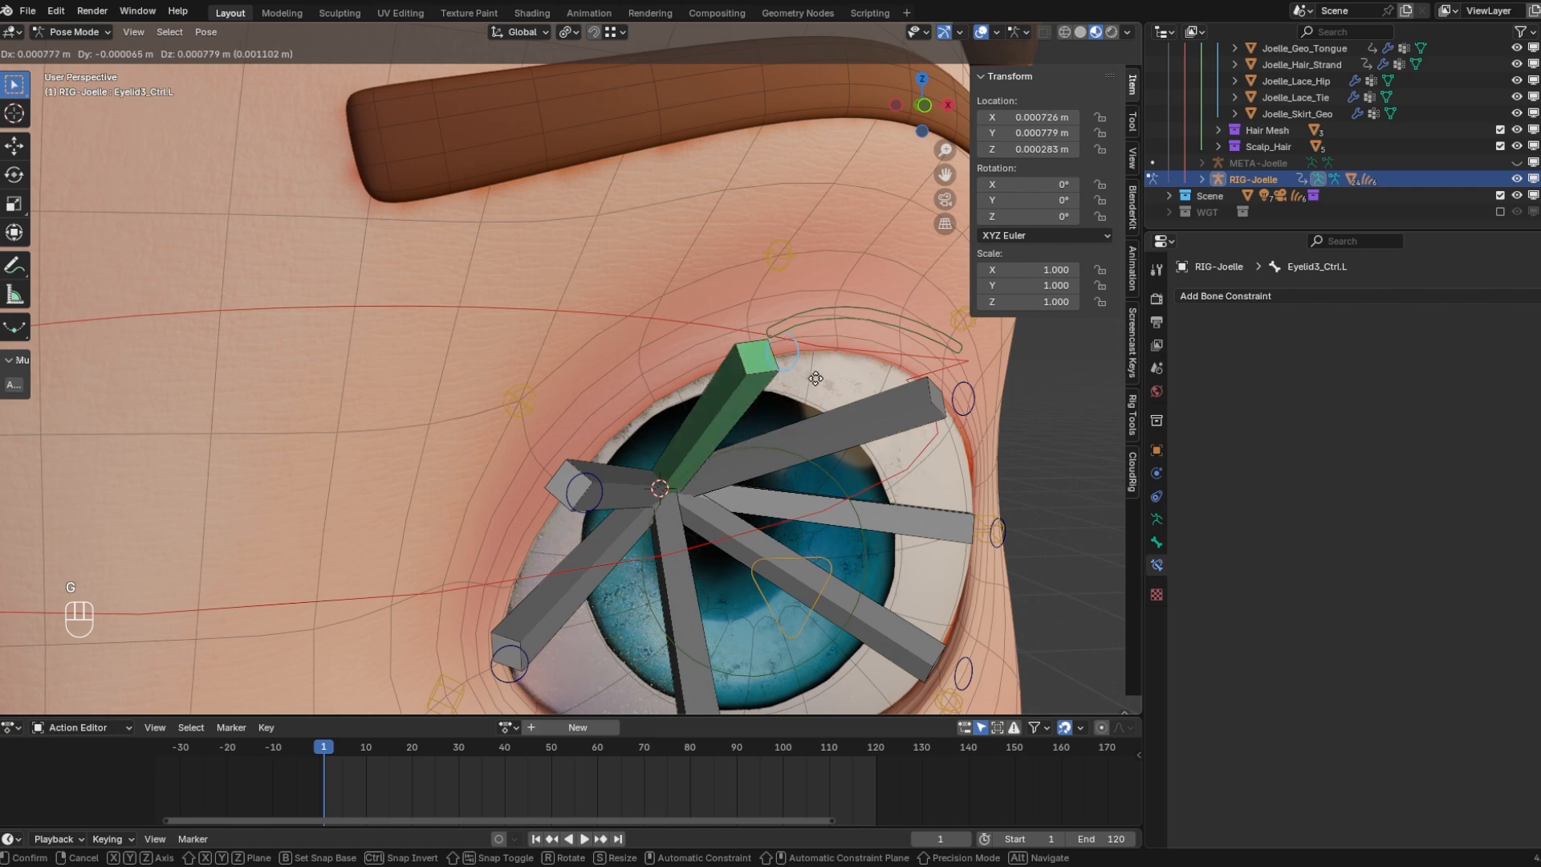
right_click(807, 380)
click(751, 399)
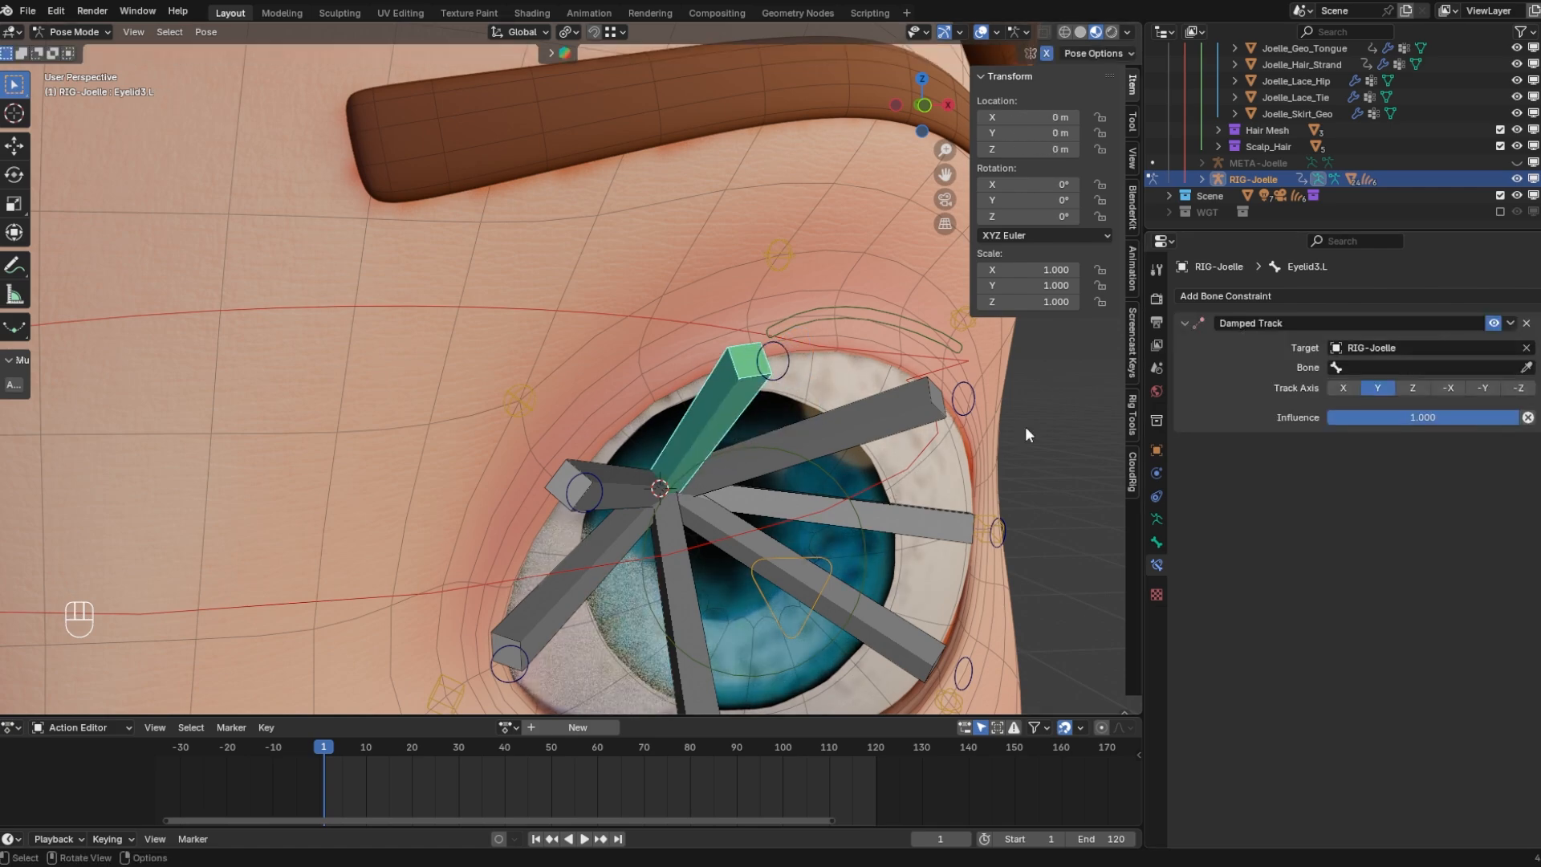
Select the other eyelid bones of both eyes and copy Eyelid3.L's Damped Track constraint to them
scroll(560, 427, down, 3)
key(ctrl+z)
shift+click(750, 504)
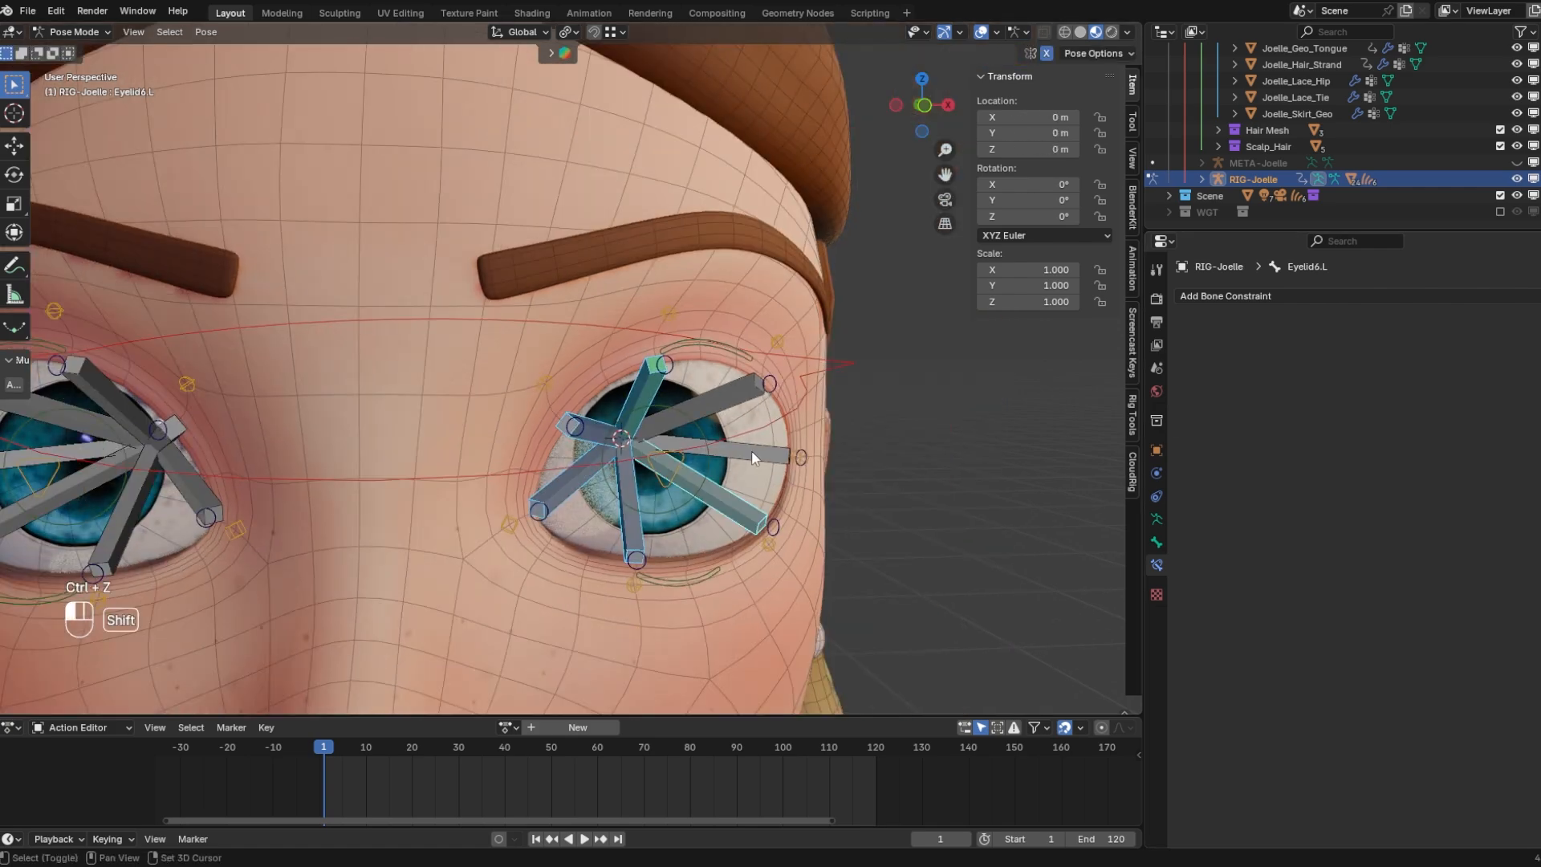
shift+click(756, 452)
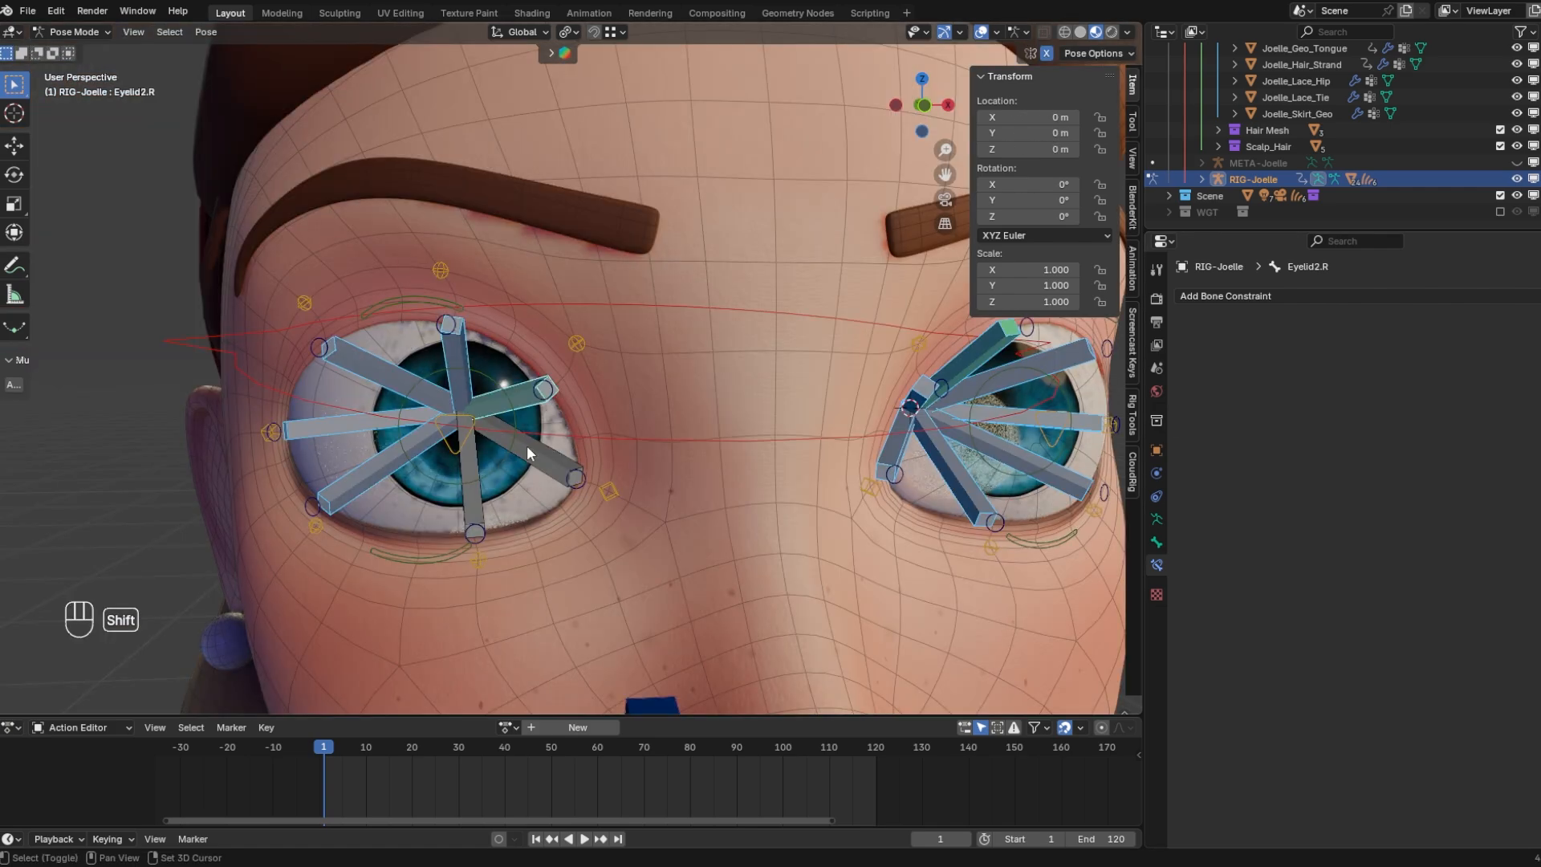
shift+click(526, 446)
shift+click(467, 507)
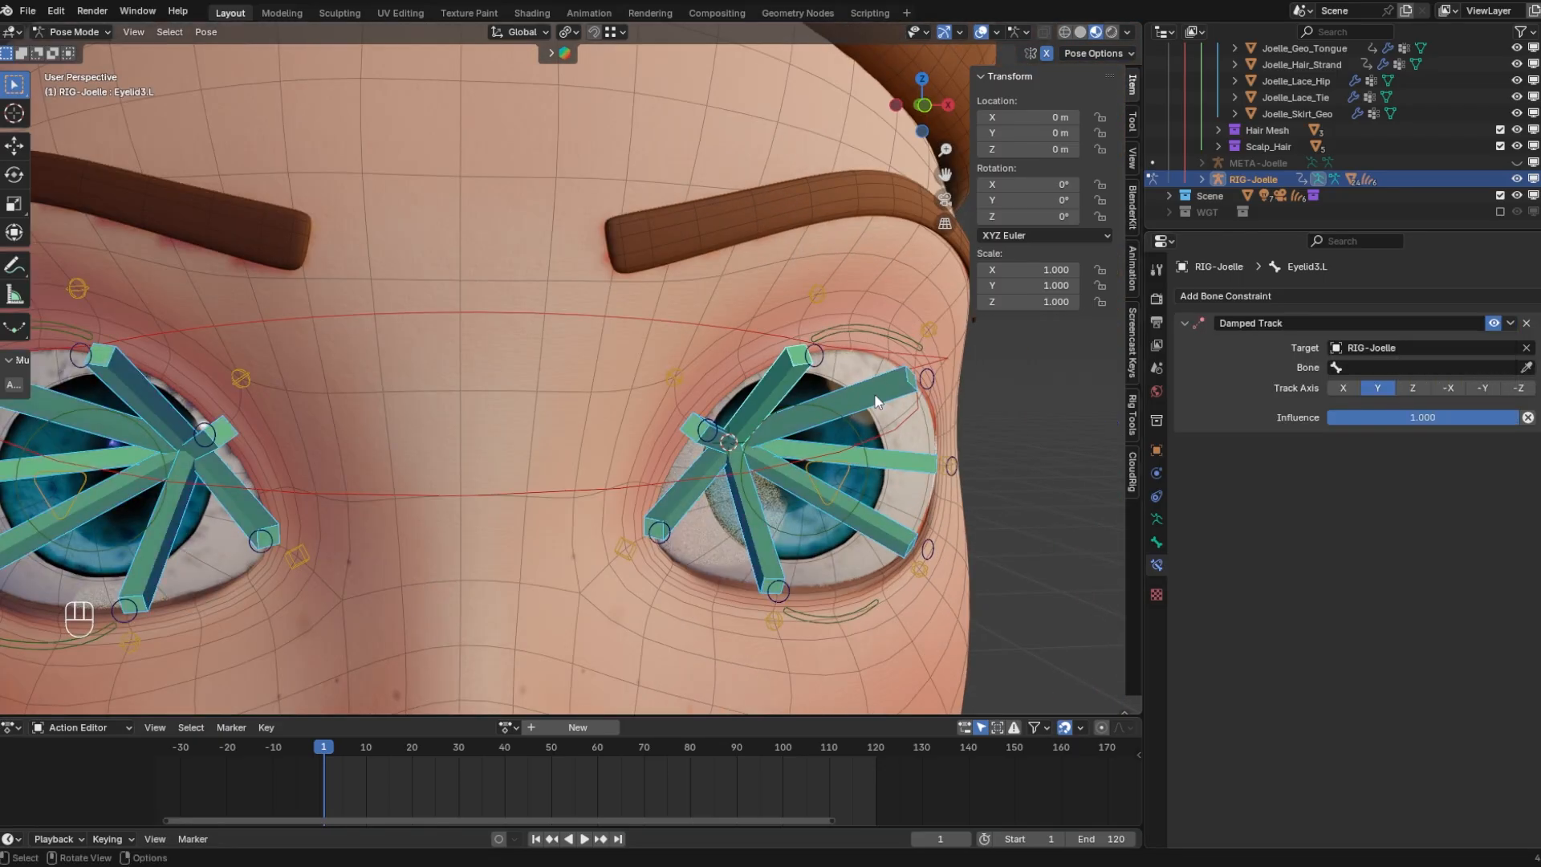
Set Eyelid2_Ctrl.L as the Damped Track target bone of Eyelid2.L and mute the constraint to compare the bone's alignment with its control
click(877, 401)
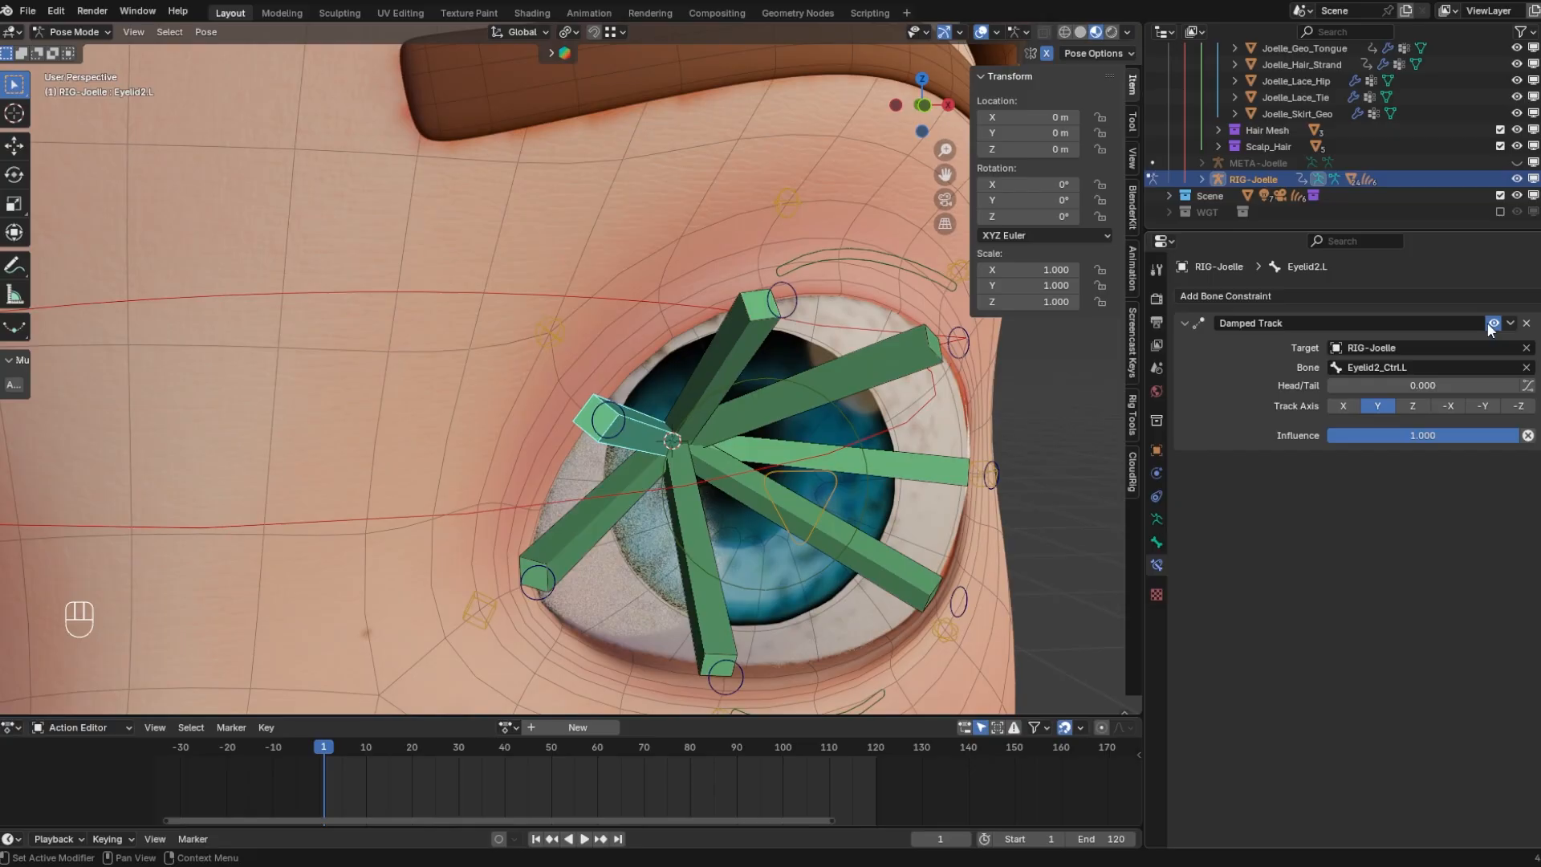
click(1492, 323)
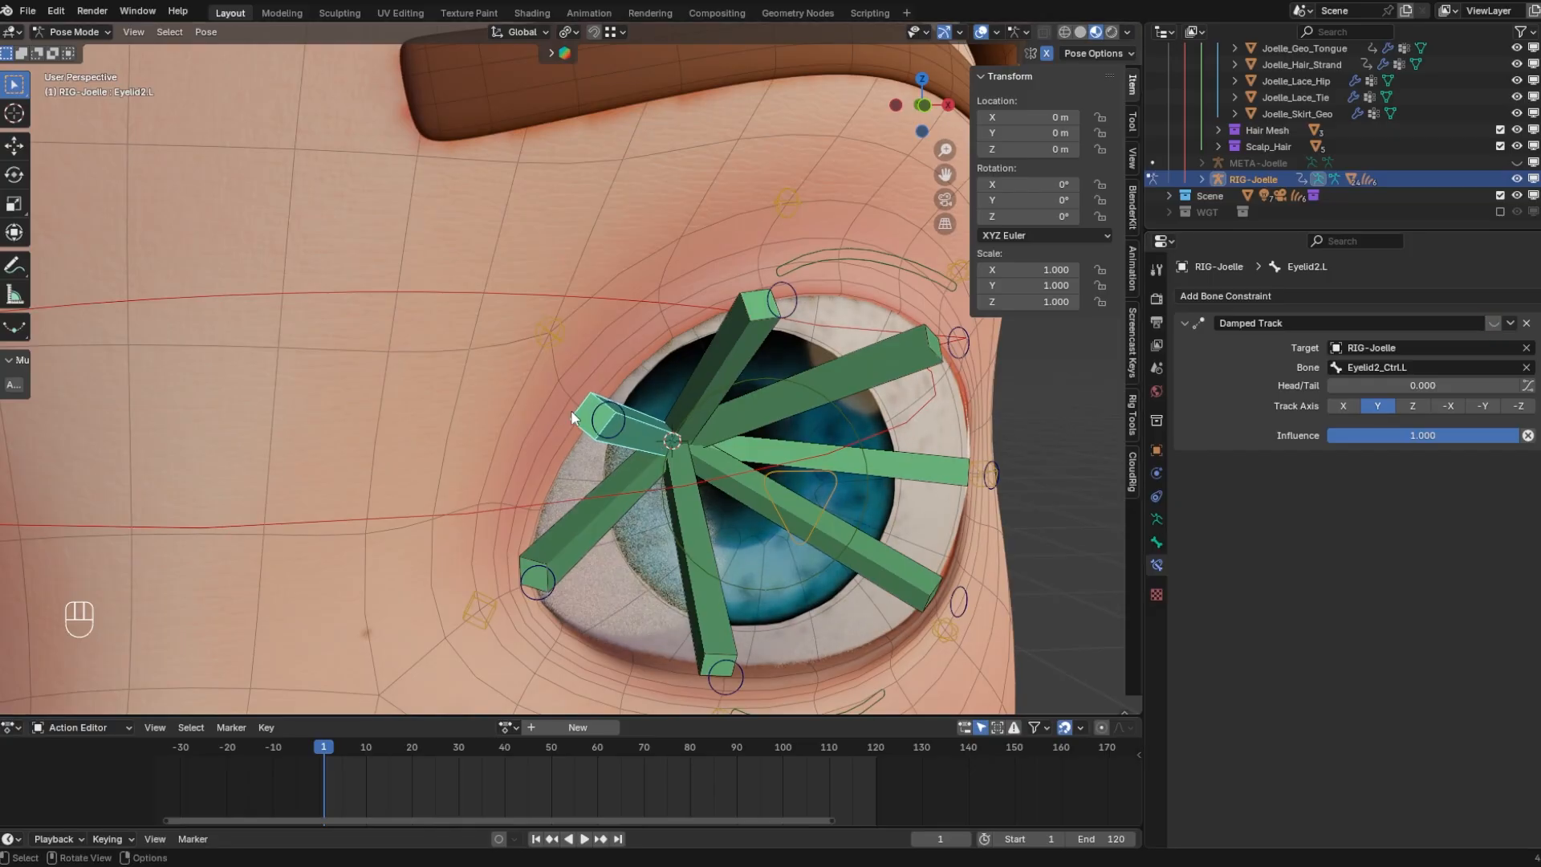
middle_drag(651, 436, 764, 425)
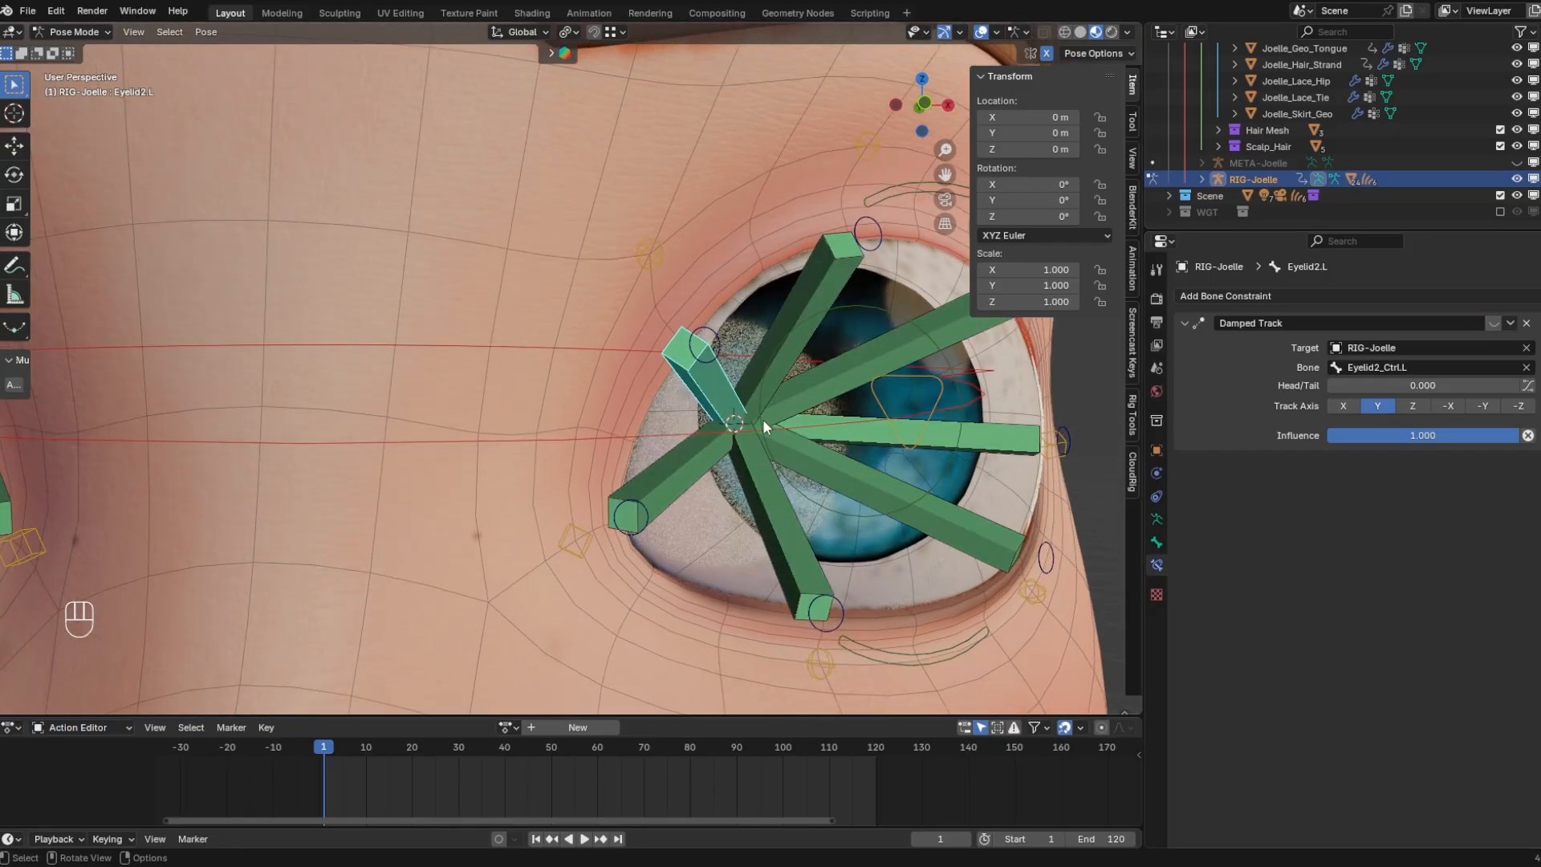
click(715, 358)
scroll(706, 358, up, 2)
shift+click(735, 344)
middle_drag(736, 343, 705, 344)
click(745, 344)
click(774, 339)
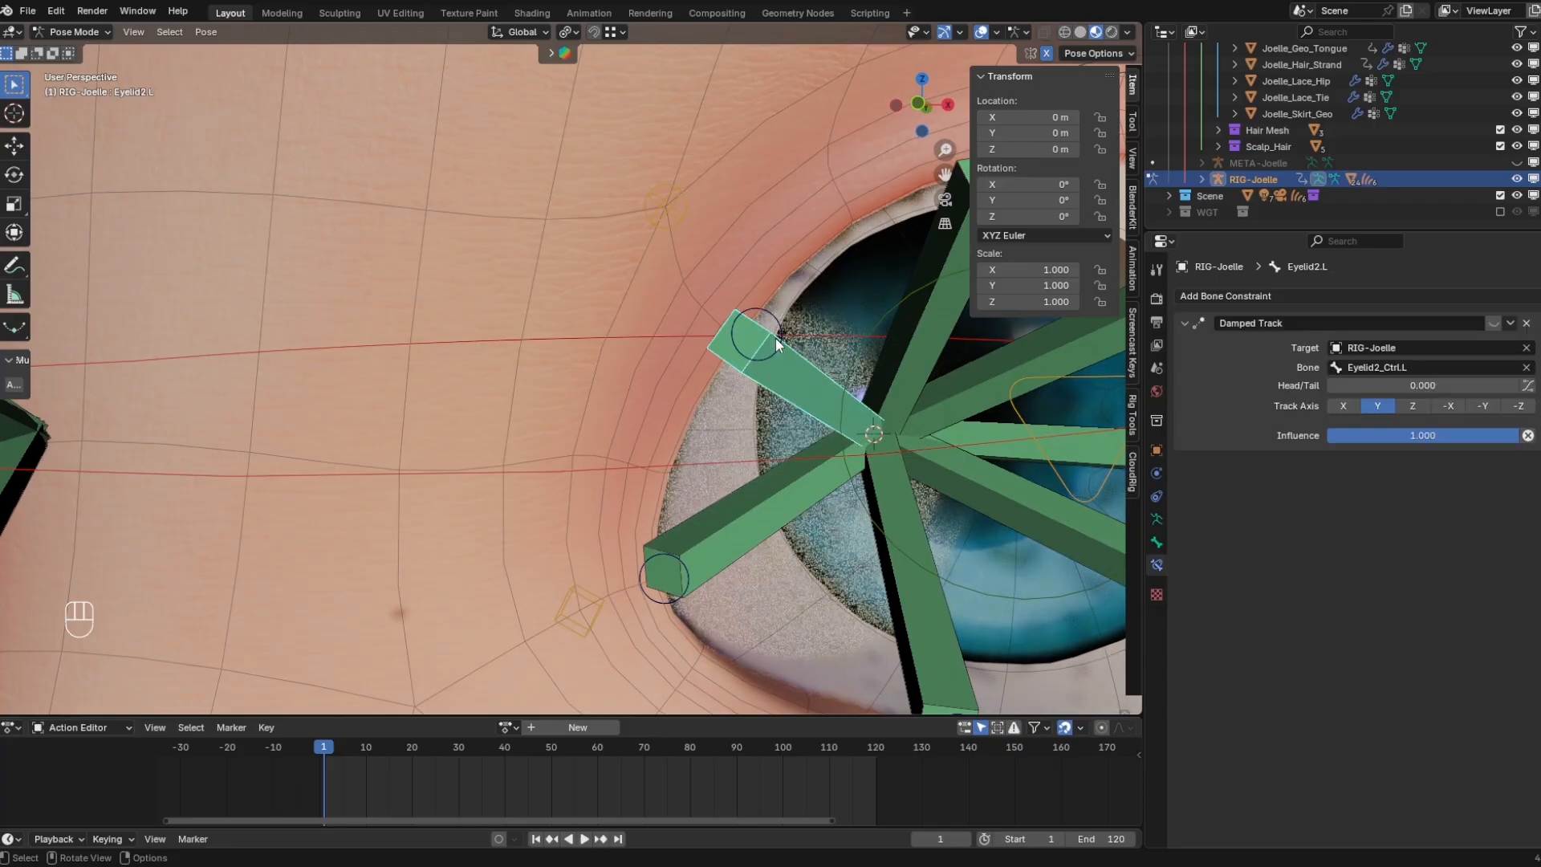
Examine the placement of Eyelid2_Ctrl.L in Edit Mode and compare it with the META-Joelle rig, then return to Pose Mode
click(775, 343)
key(Tab)
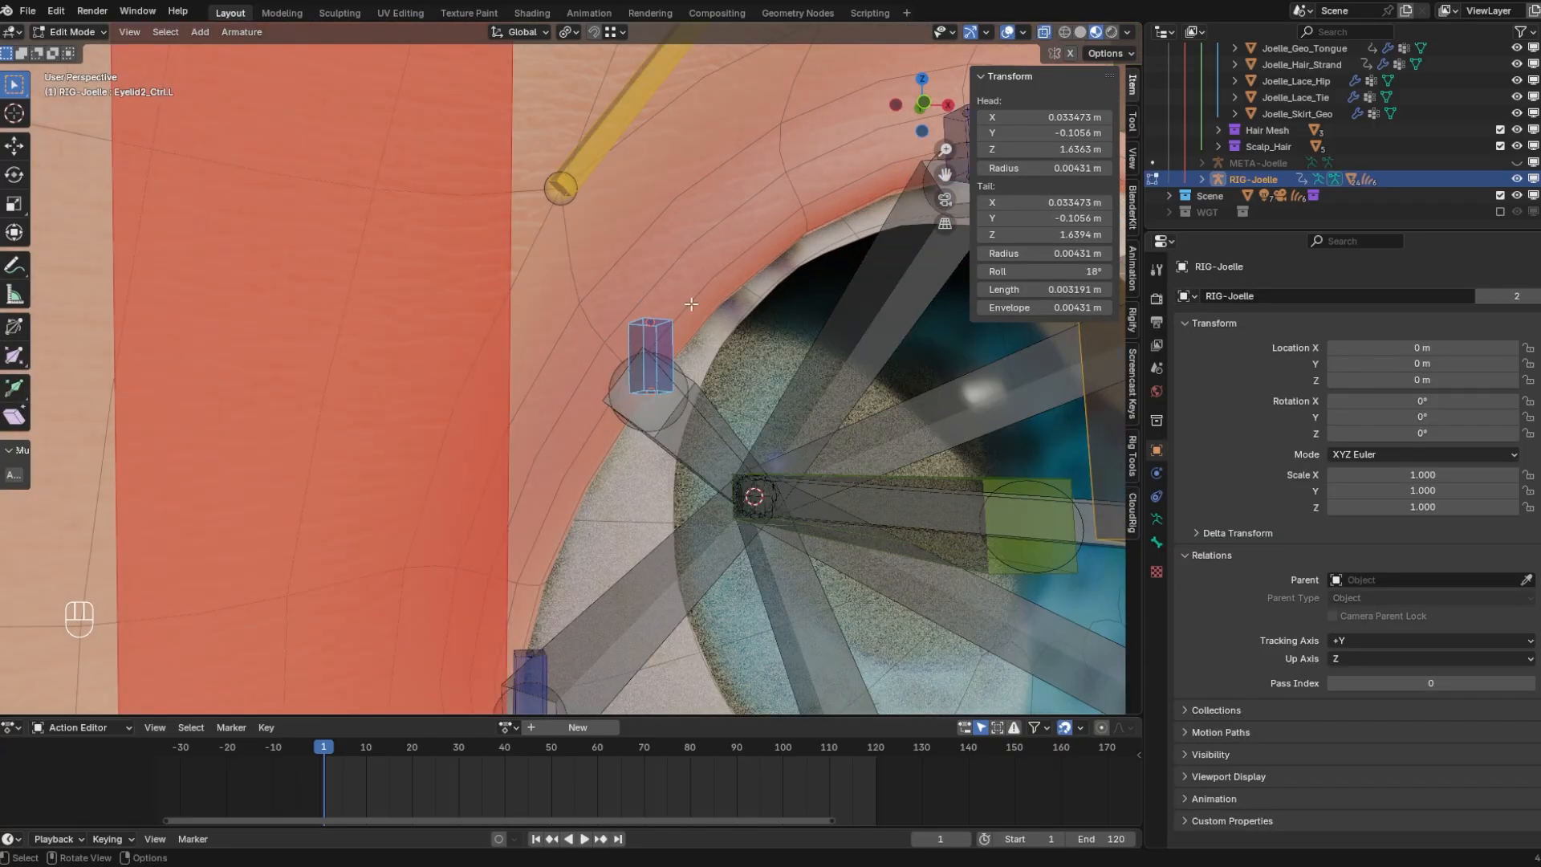
scroll(722, 337, up, 4)
mouse_move(746, 361)
middle_down()
mouse_move(769, 380)
mouse_move(745, 405)
mouse_move(730, 356)
middle_up()
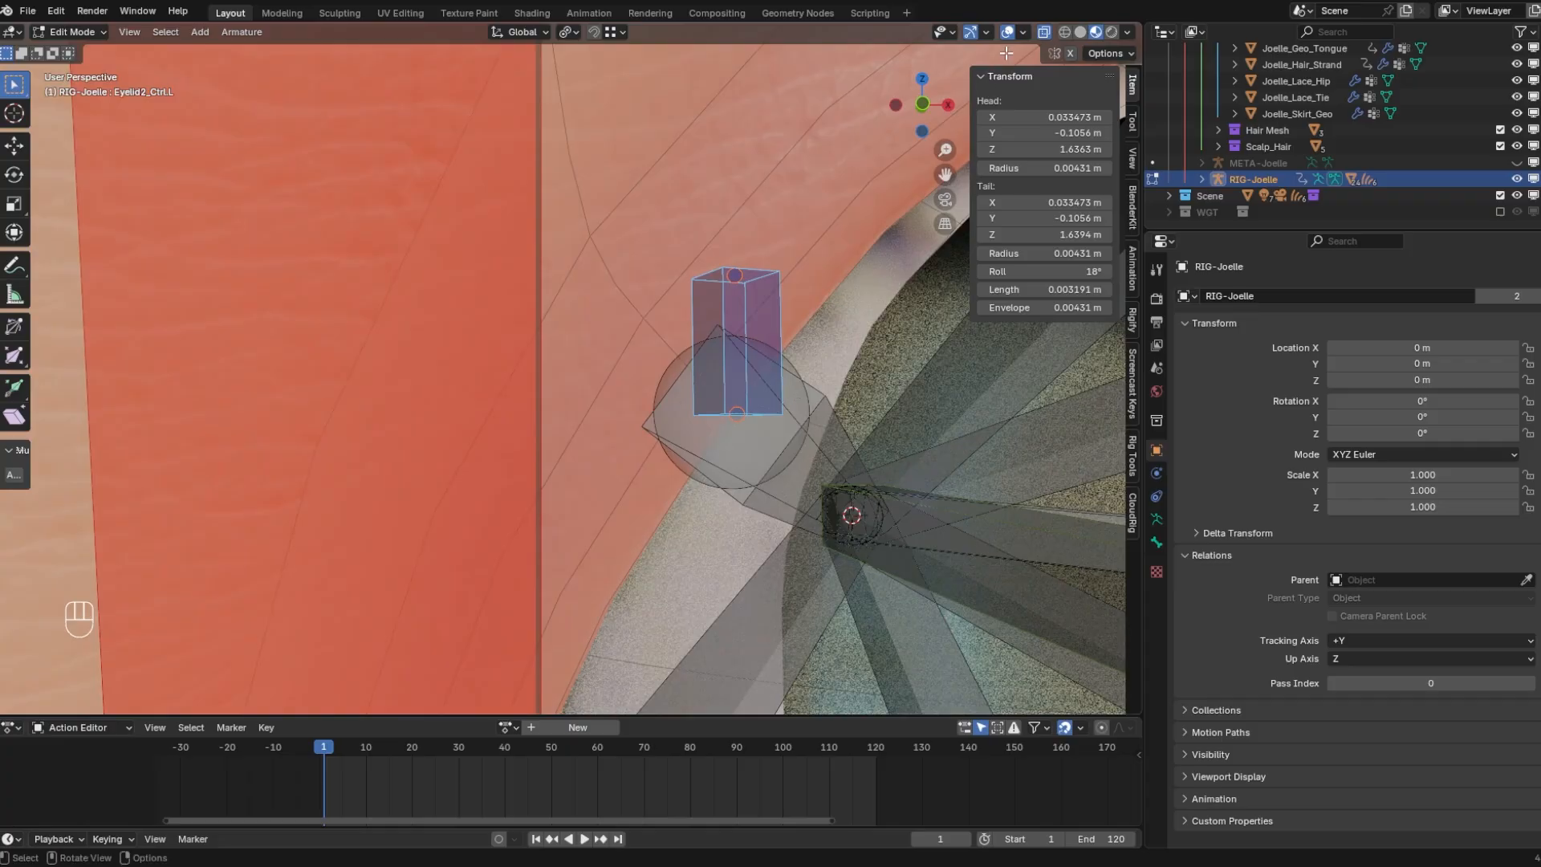
click(1044, 34)
scroll(899, 209, down, 7)
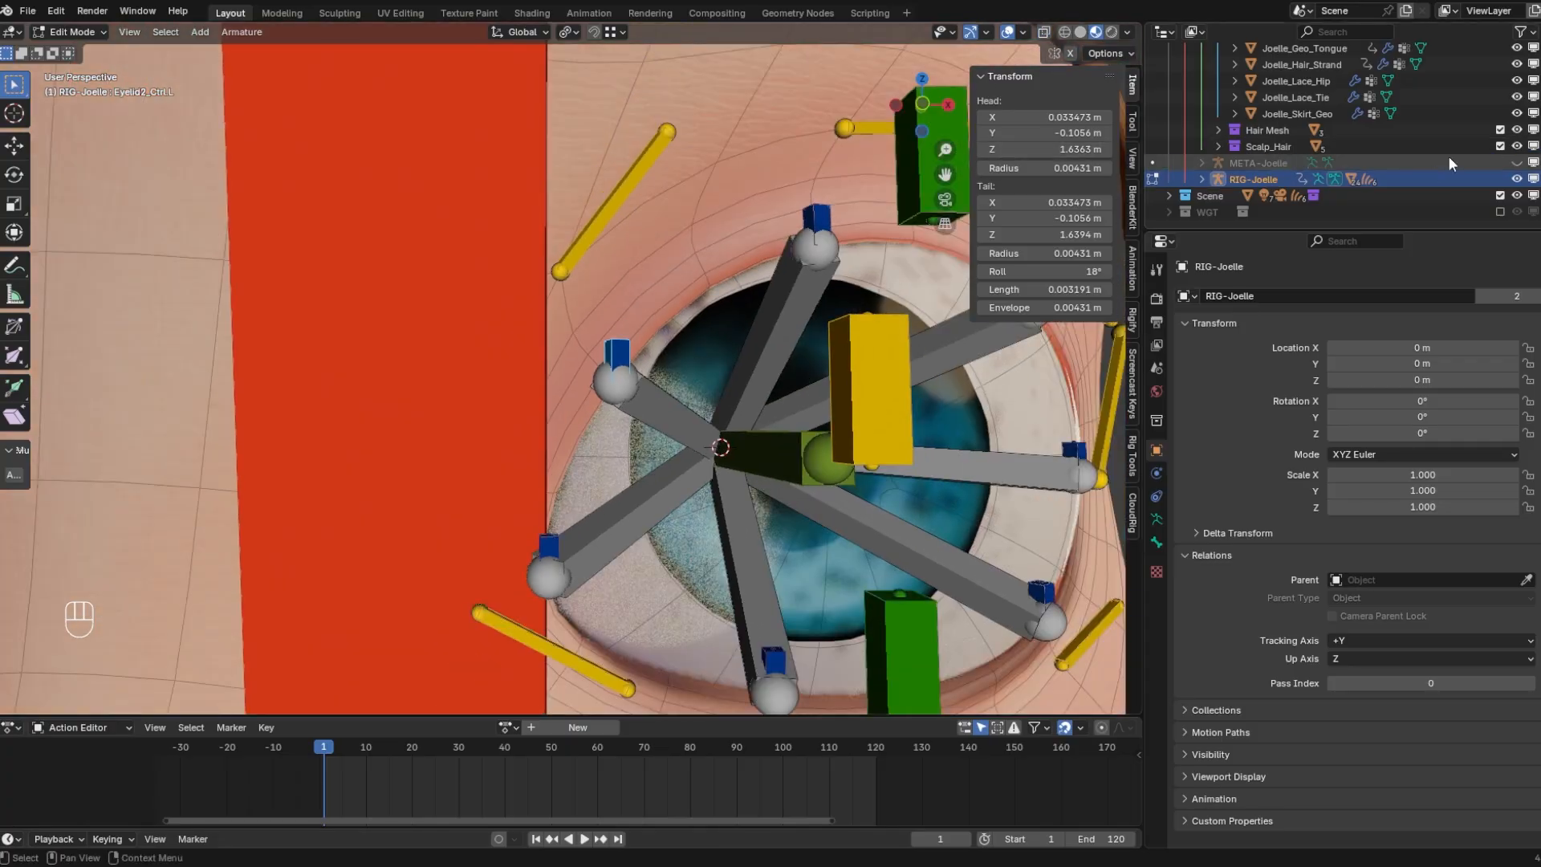
click(1519, 178)
click(1519, 163)
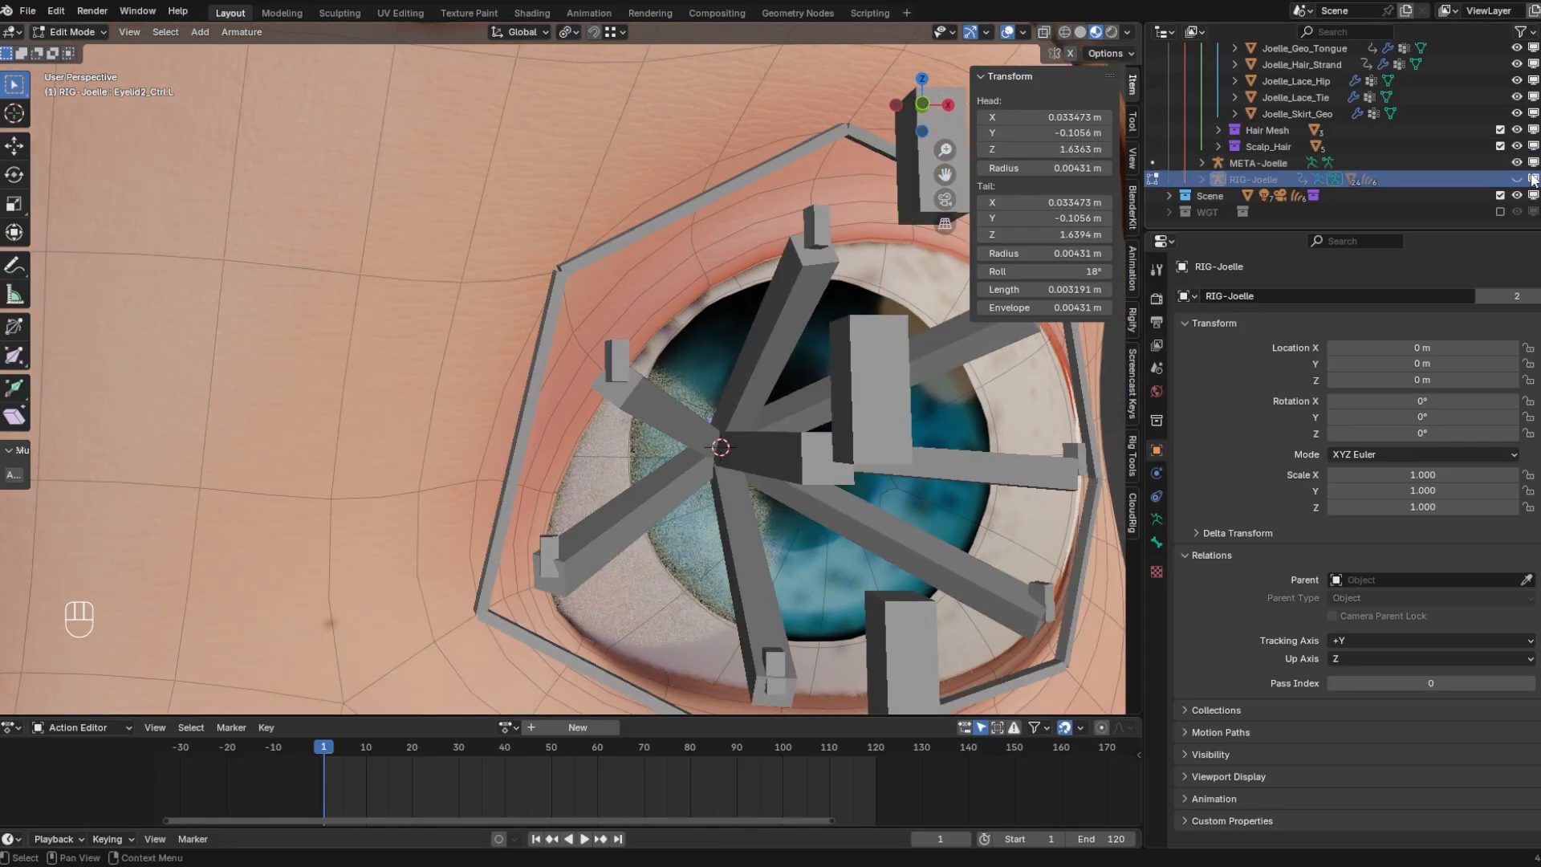
click(1518, 163)
click(1519, 178)
key(Tab)
Test the left eye's eyelid controls by moving each one and cancelling the move
scroll(963, 410, down, 3)
key(g)
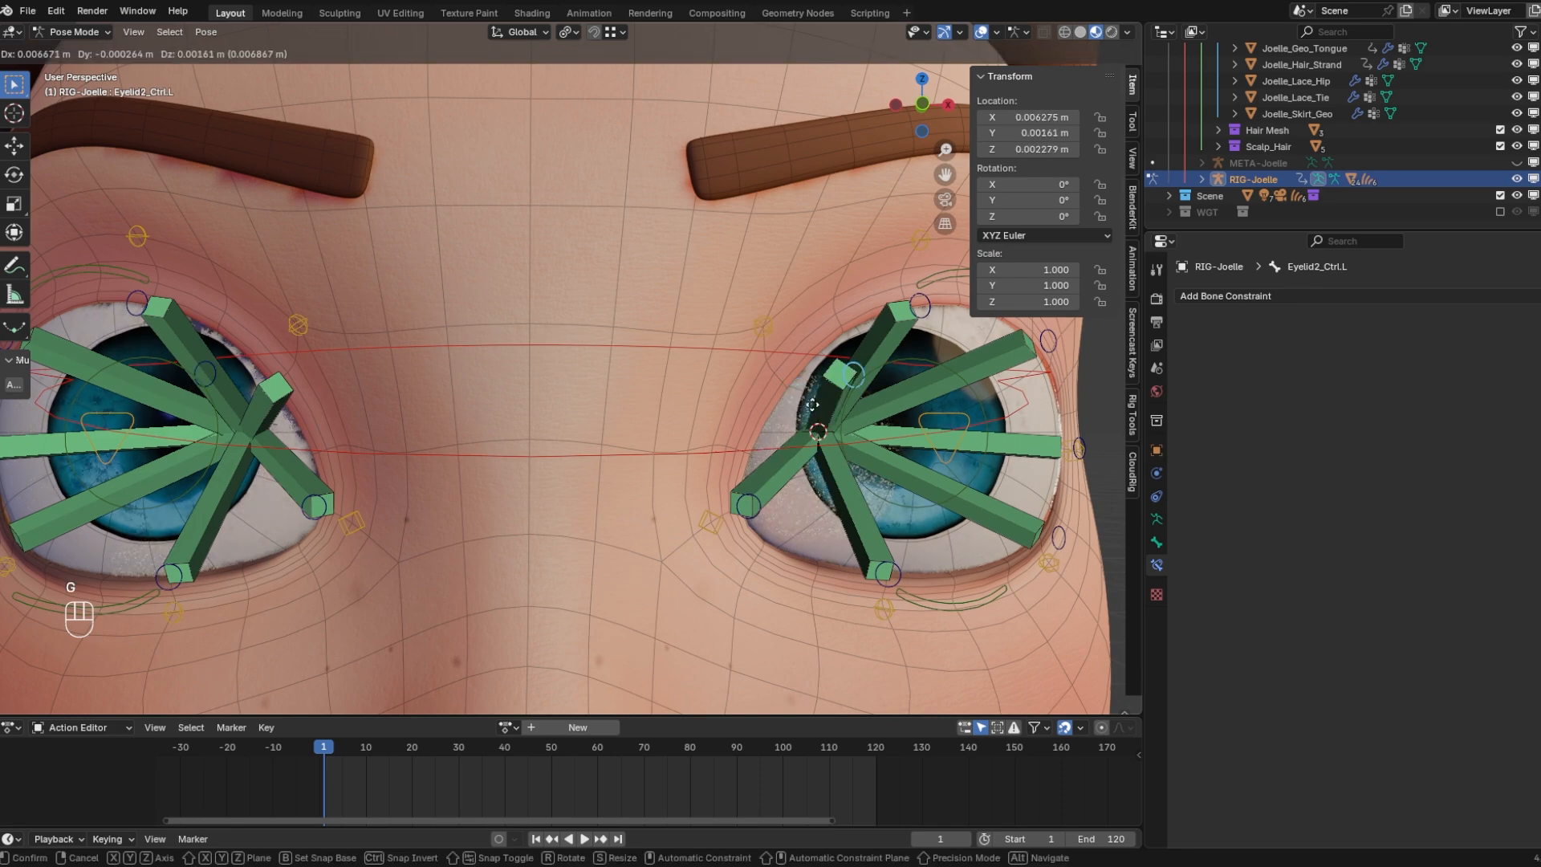
right_click(818, 402)
click(901, 573)
key(g)
right_click(960, 560)
click(1065, 530)
key(g)
right_click(1071, 490)
click(1079, 448)
key(g)
right_click(1070, 386)
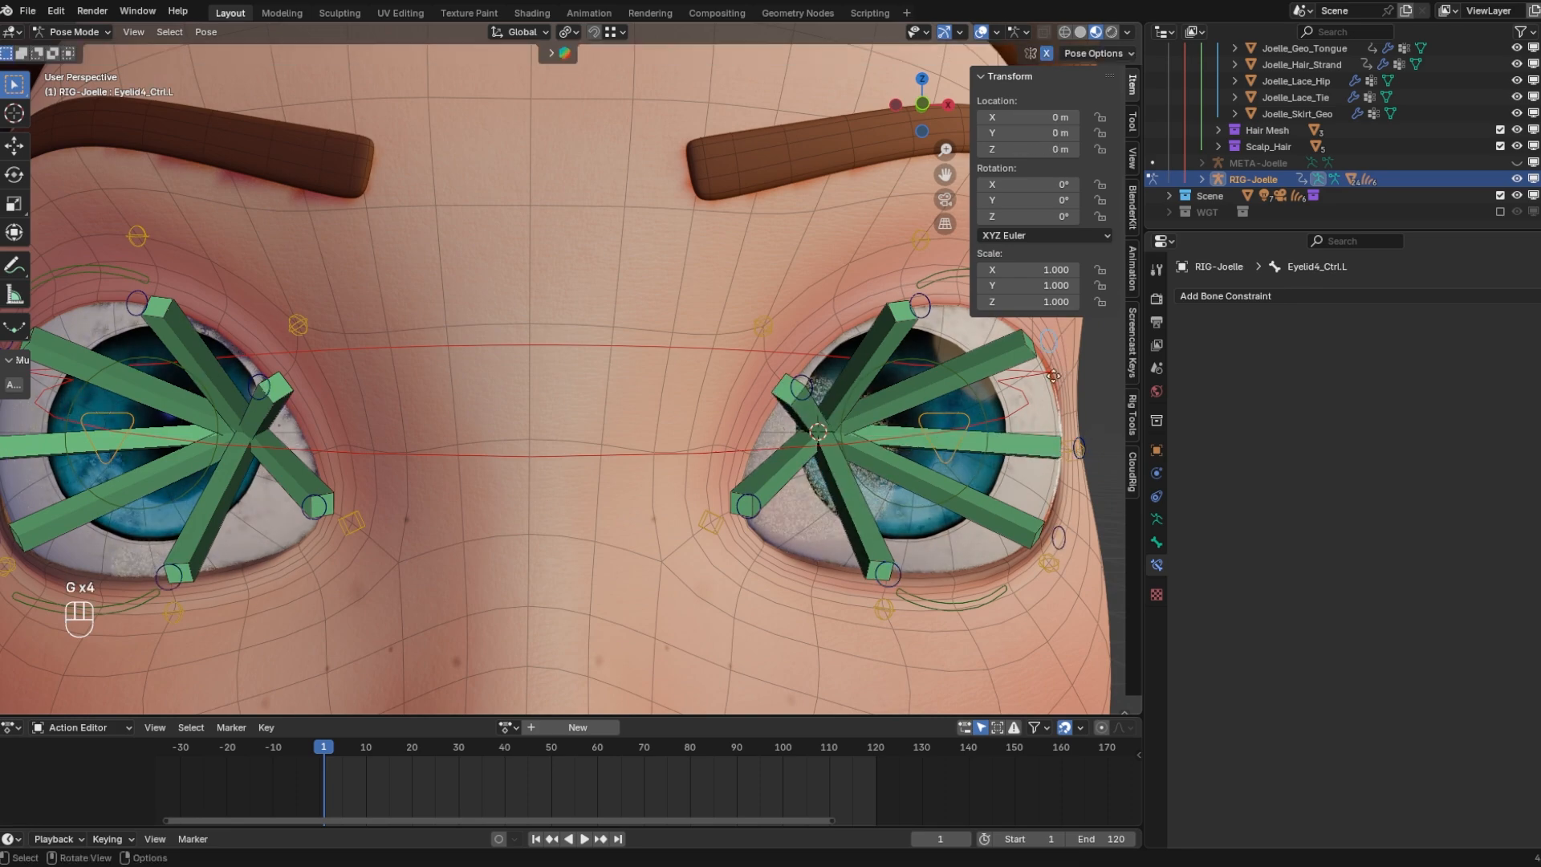
key(g)
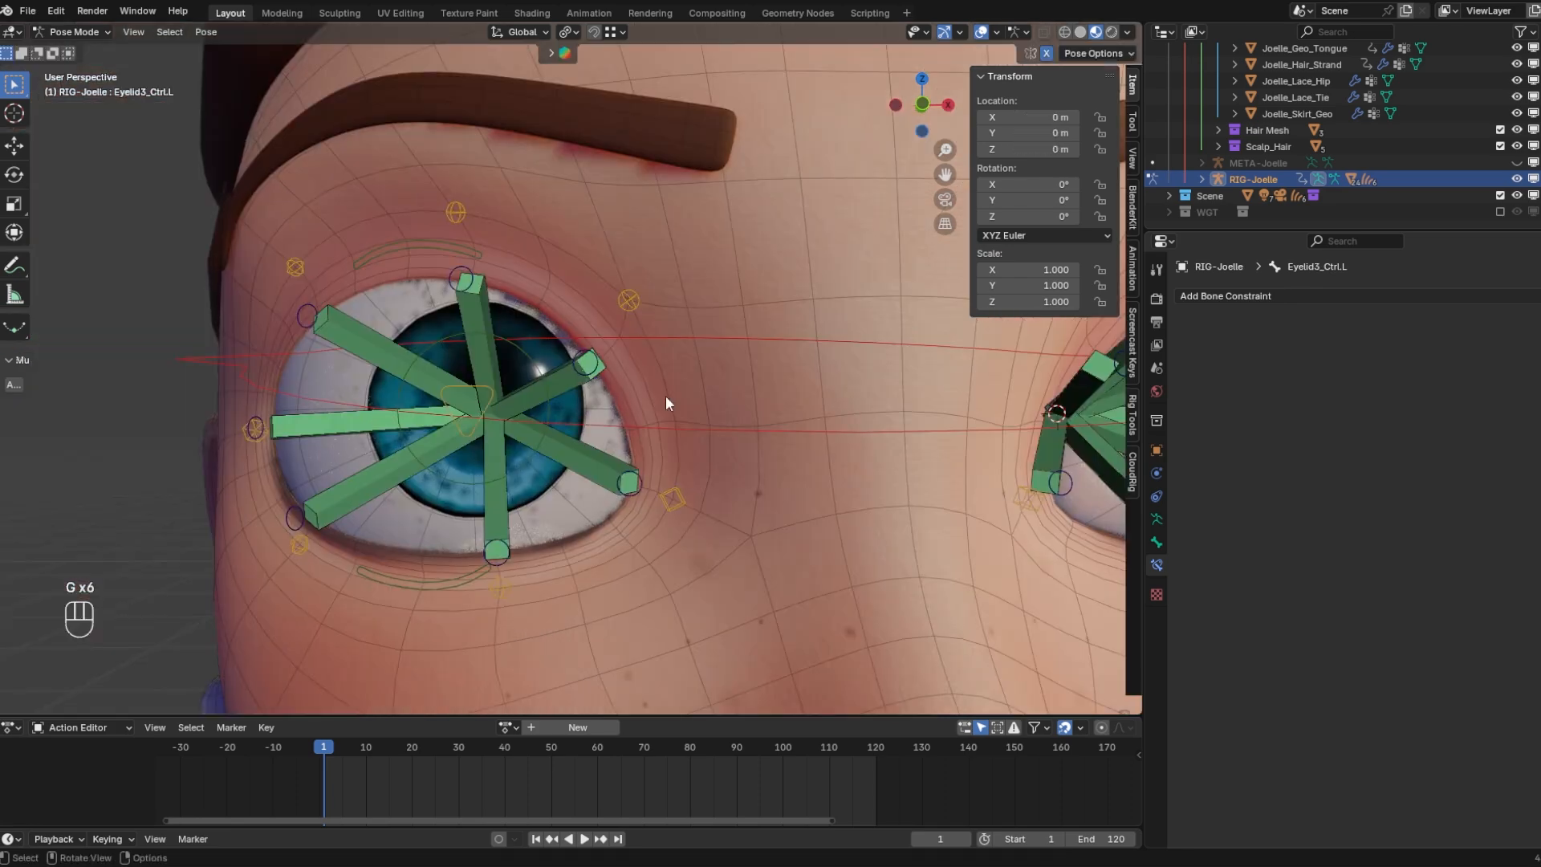
Set Eyelid3_Ctrl.R as the Damped Track target bone of the Eyelid3.R bone
click(490, 315)
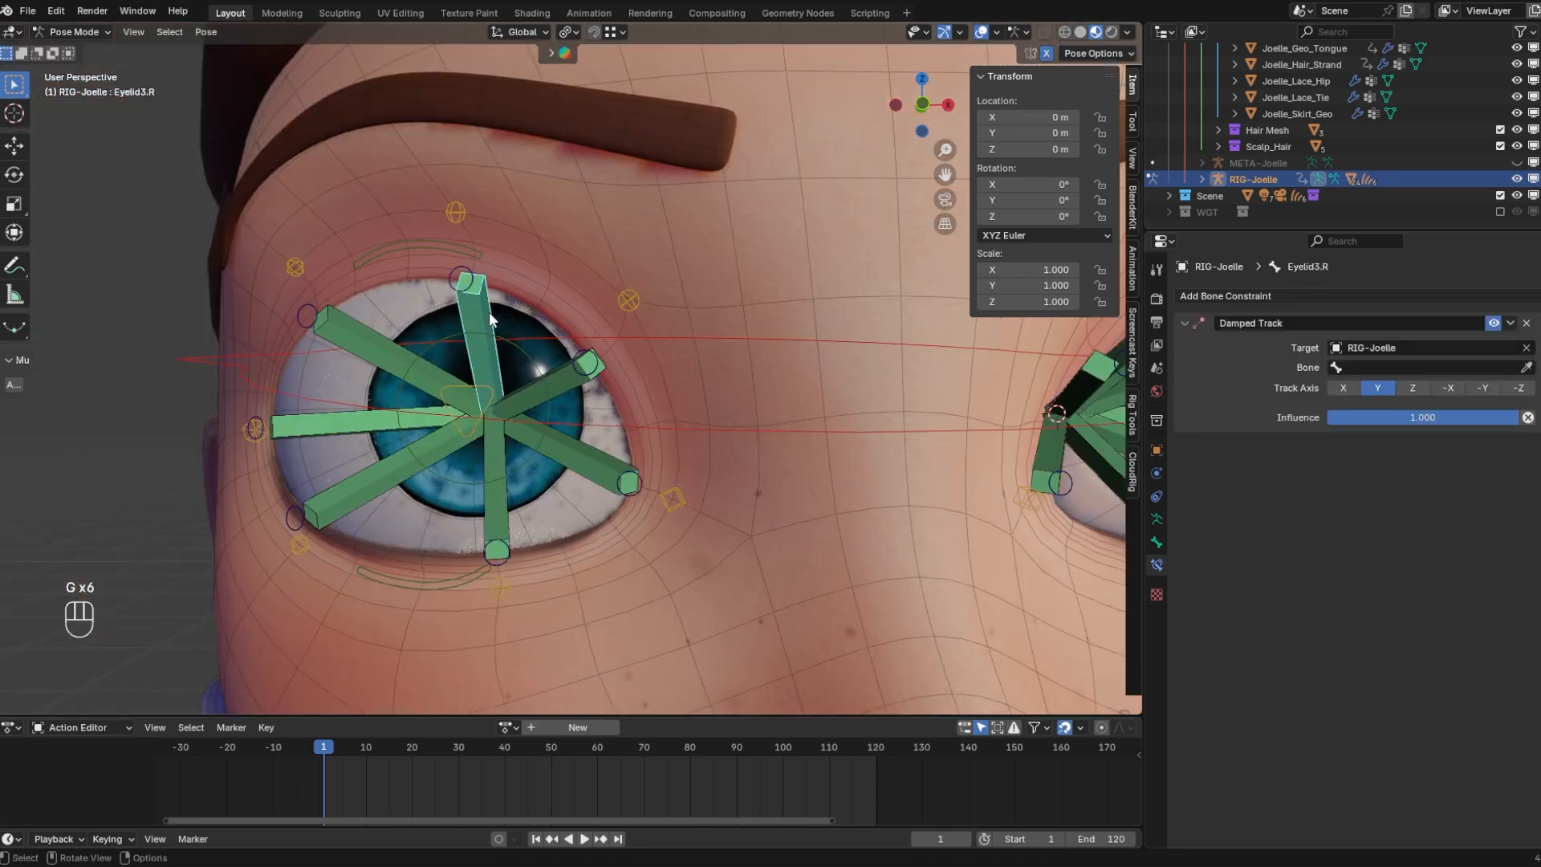
click(1532, 368)
click(460, 277)
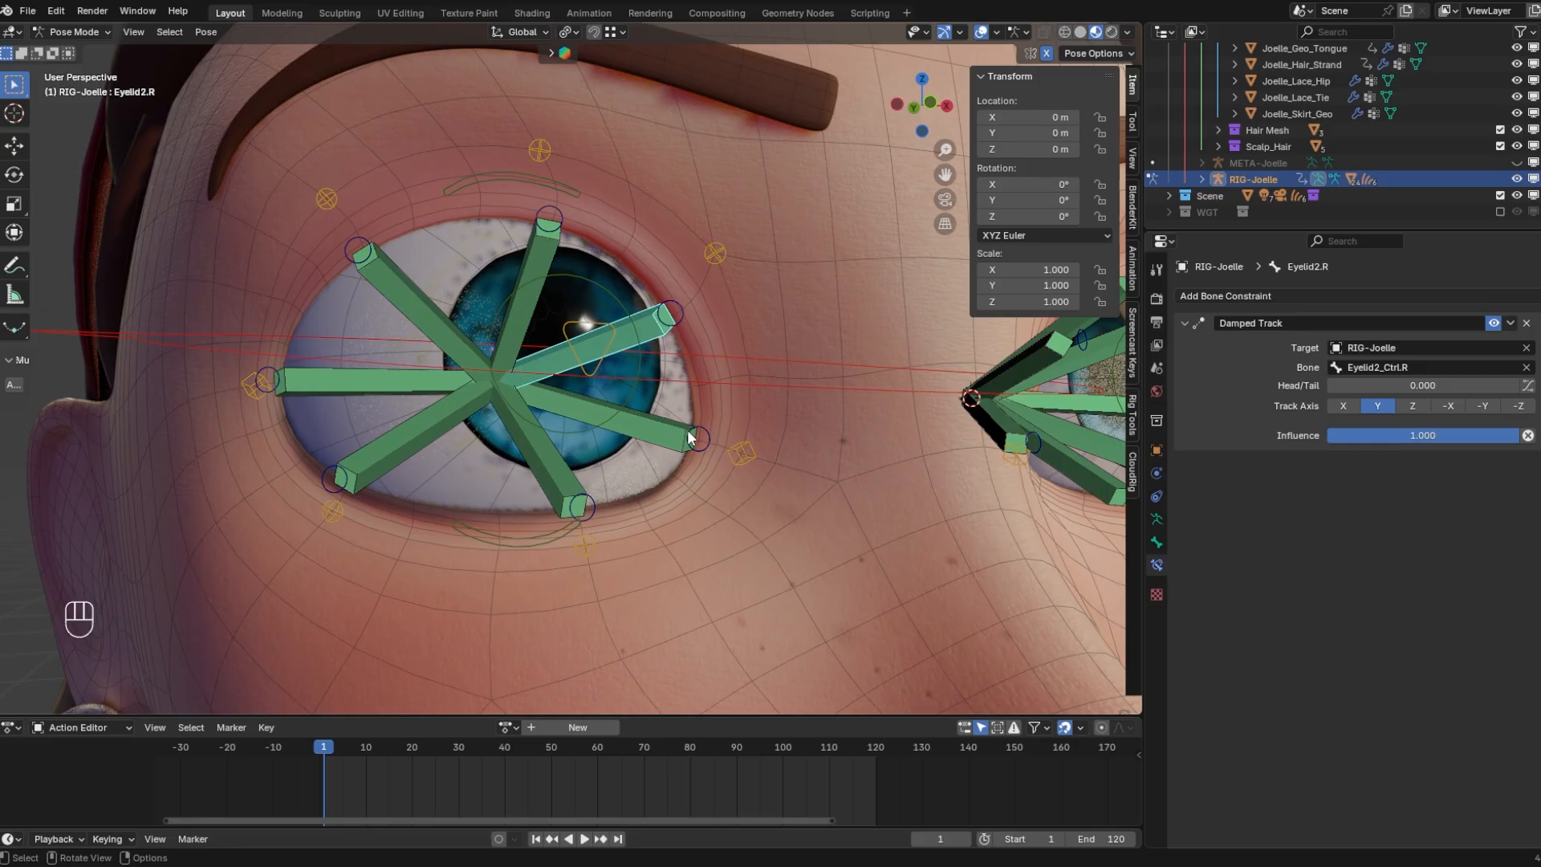
Set Eyelid1_Ctrl.R as the Damped Track target bone of the Eyelid1.R bone
click(659, 424)
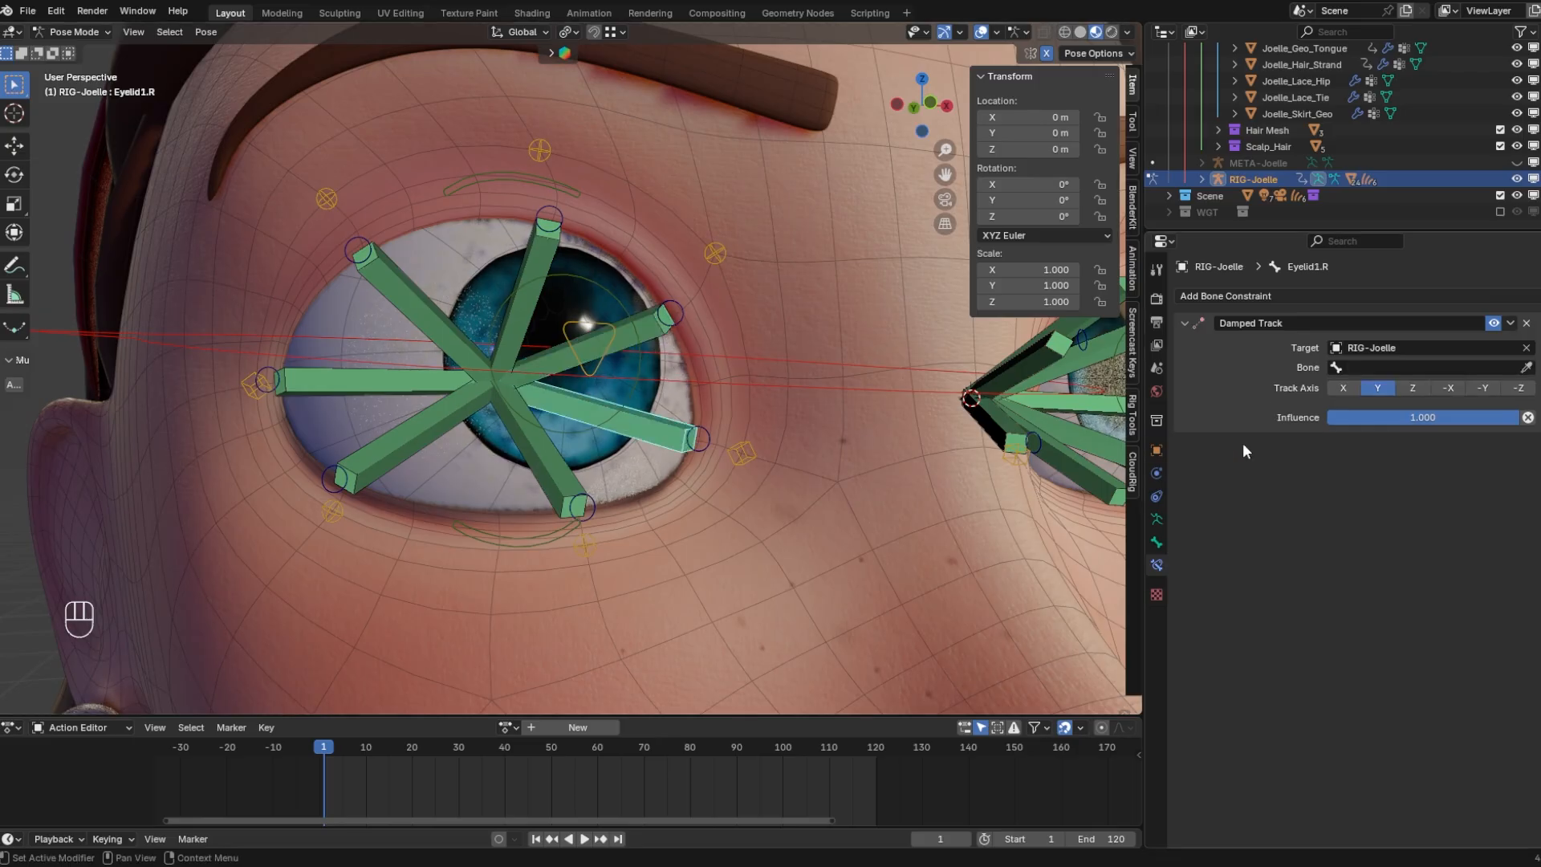
click(1527, 367)
click(709, 445)
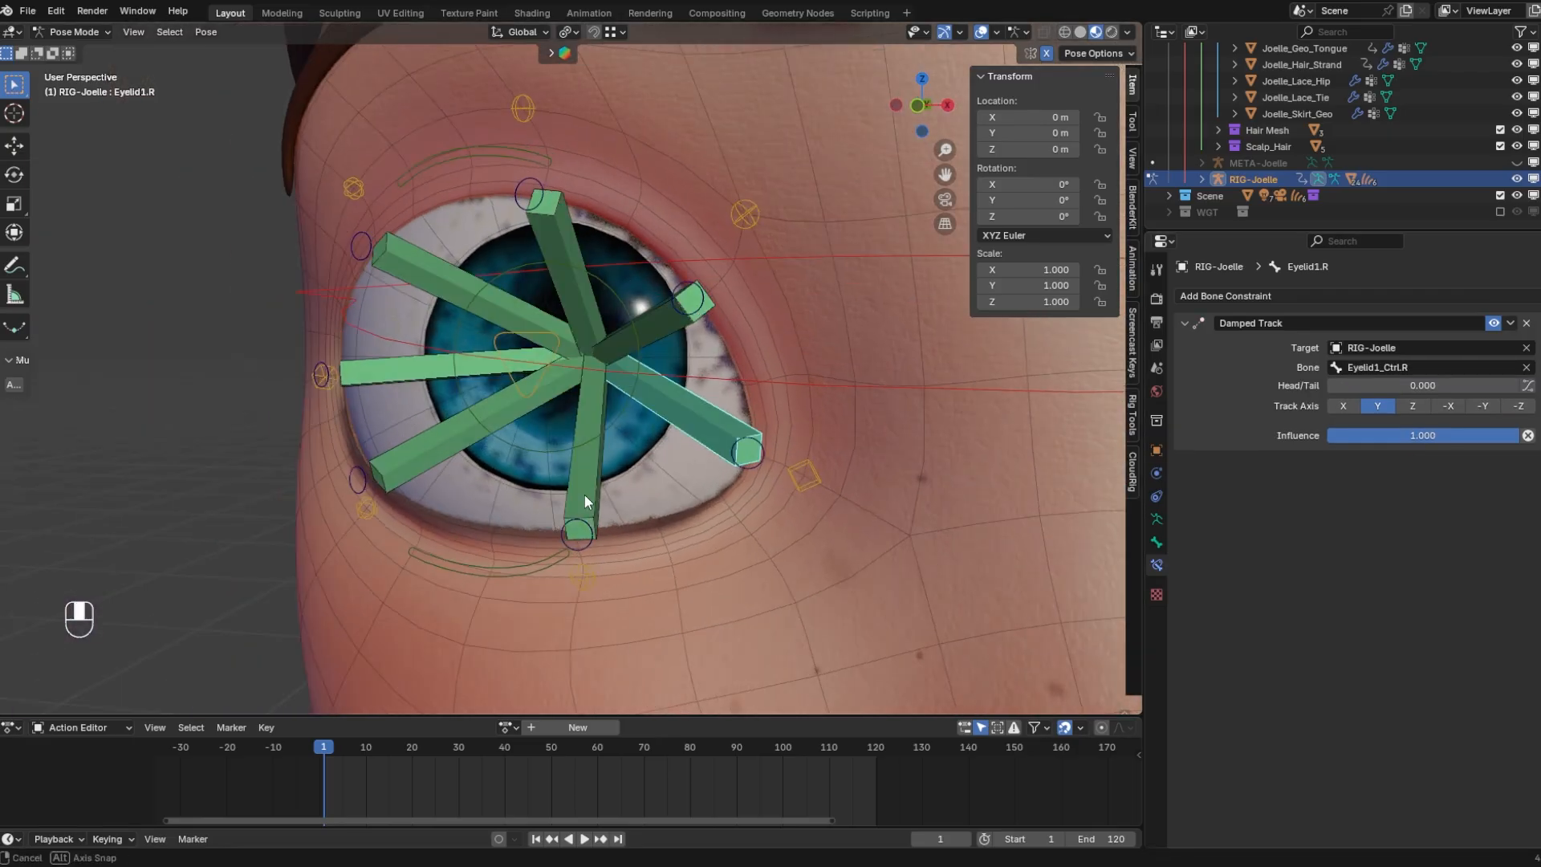
key(ctrl+z)
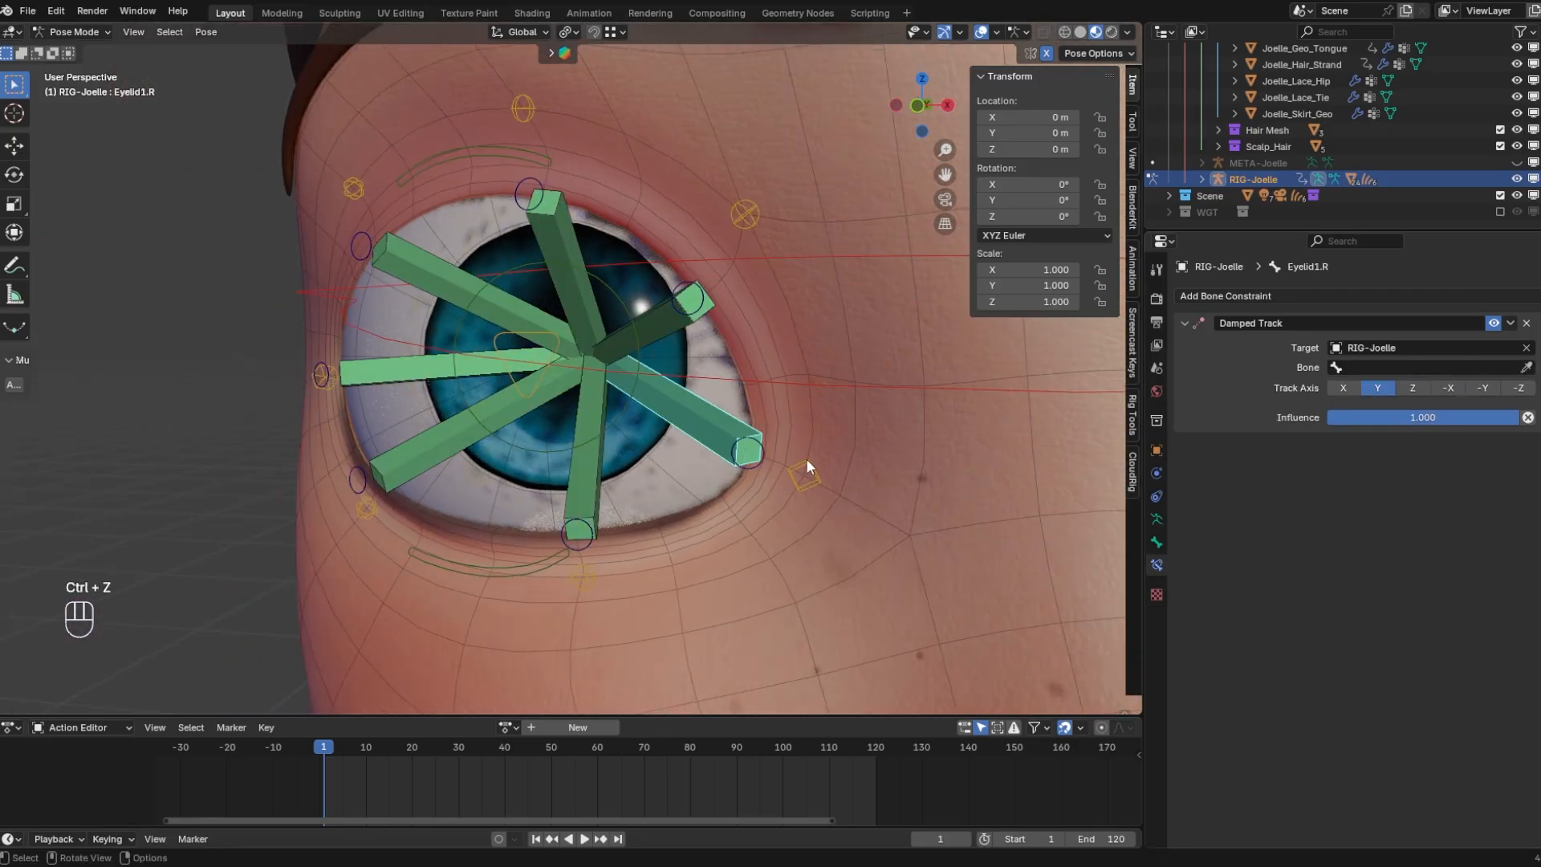
click(766, 450)
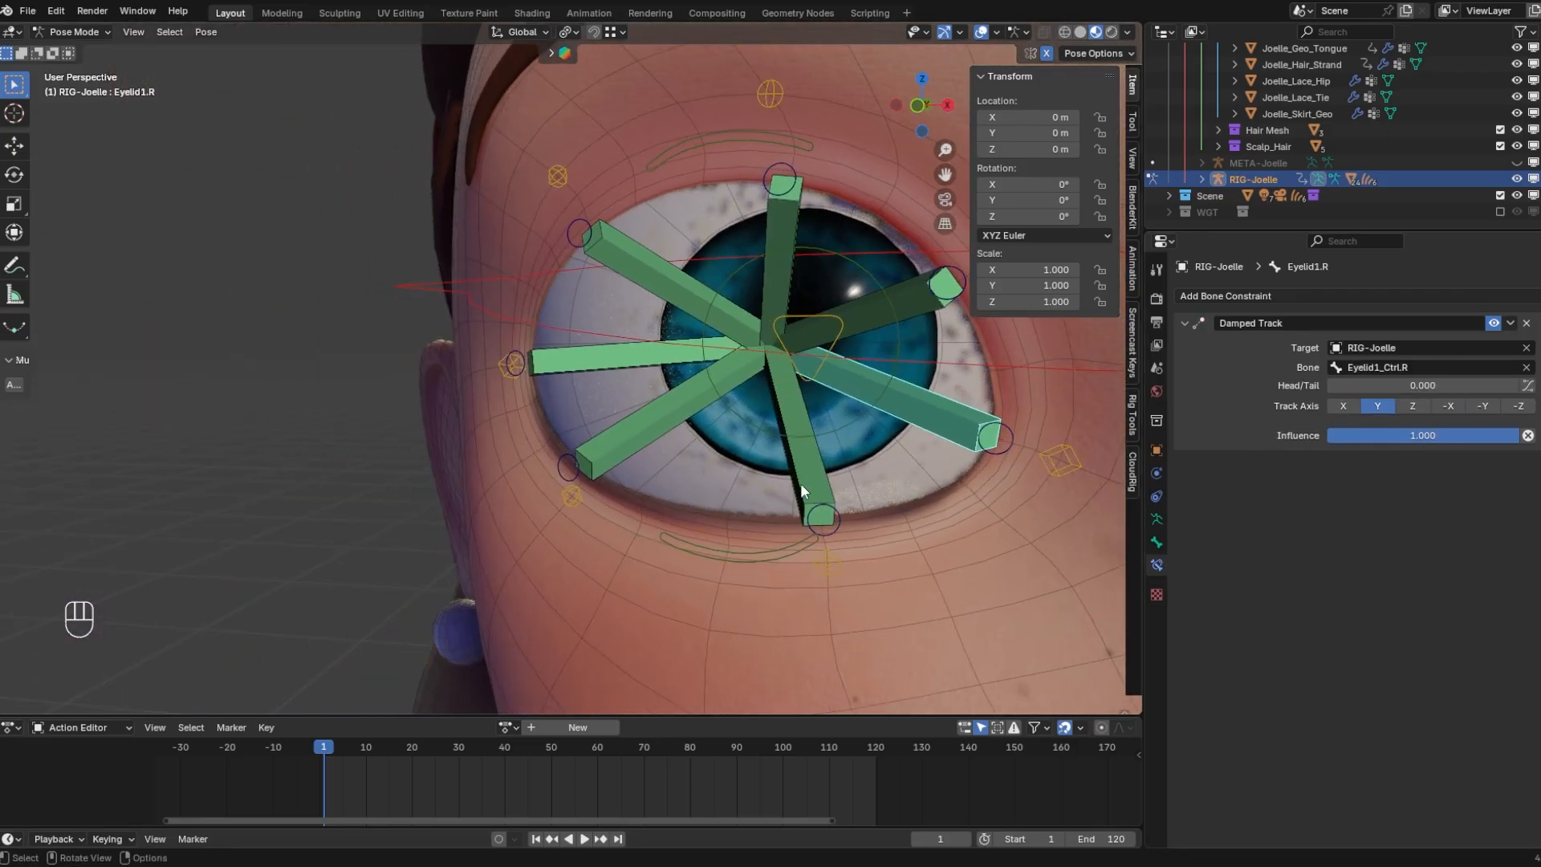
Go through the remaining right-eye eyelid bones, including Eyelid5.R, and switch RIG-Joelle to Object Mode
shift+click(801, 483)
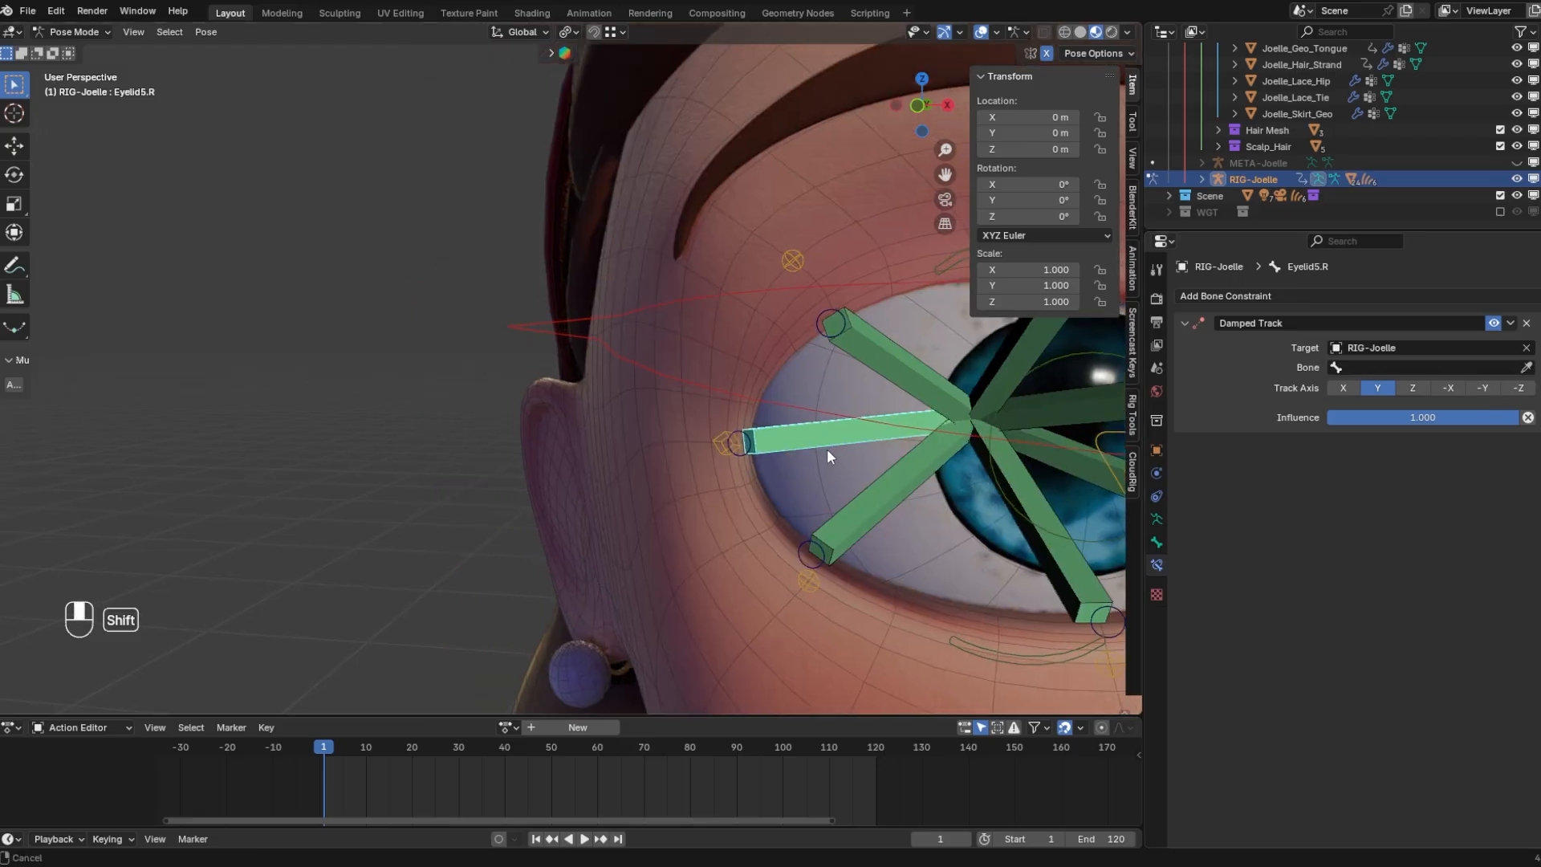
middle_drag(828, 452, 1145, 442)
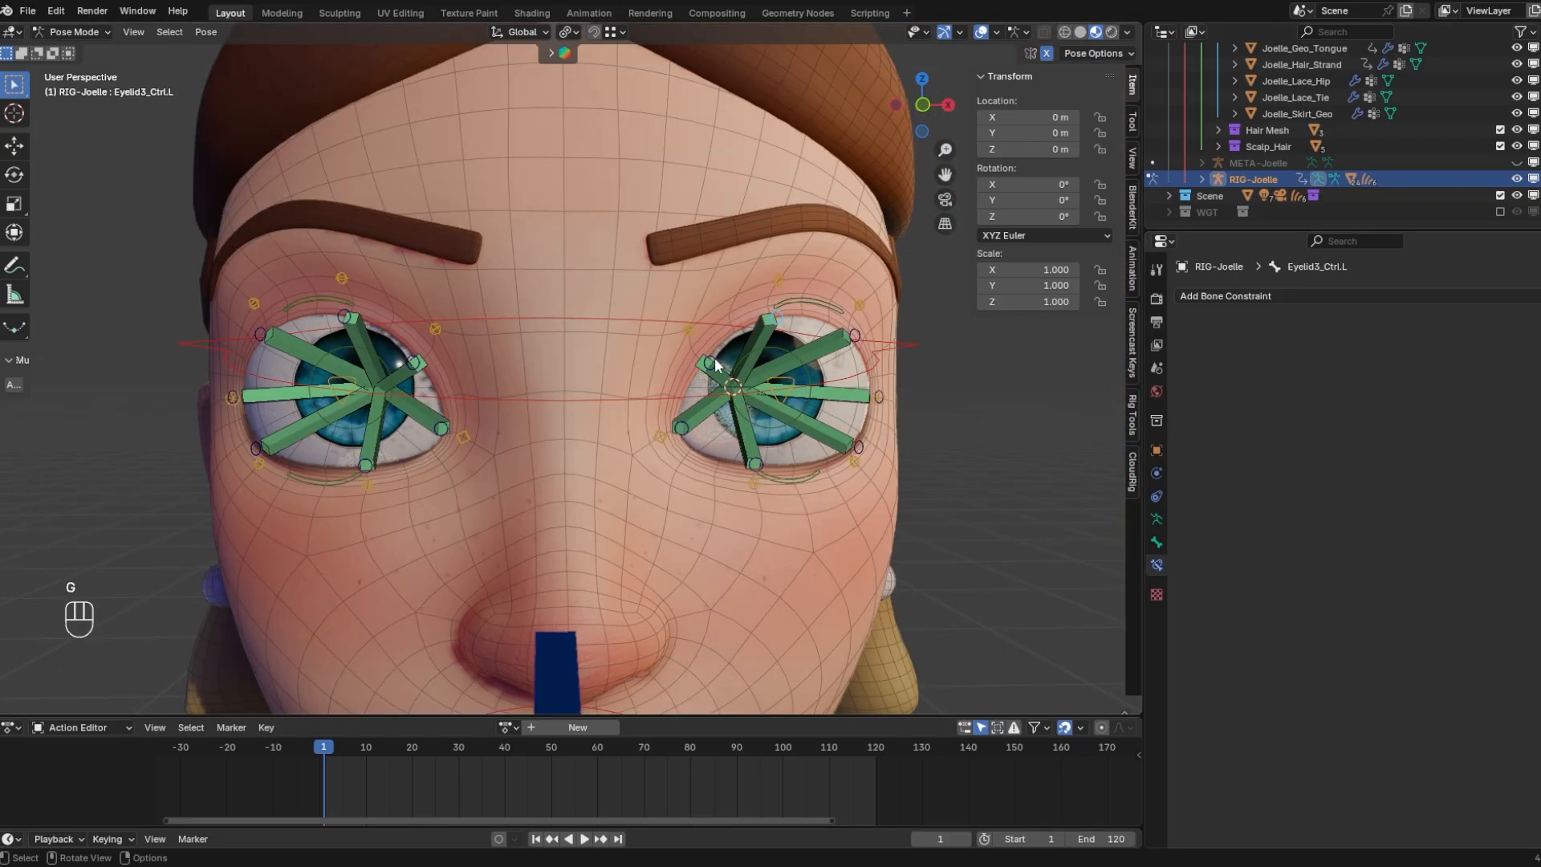
key(ctrl+Tab)
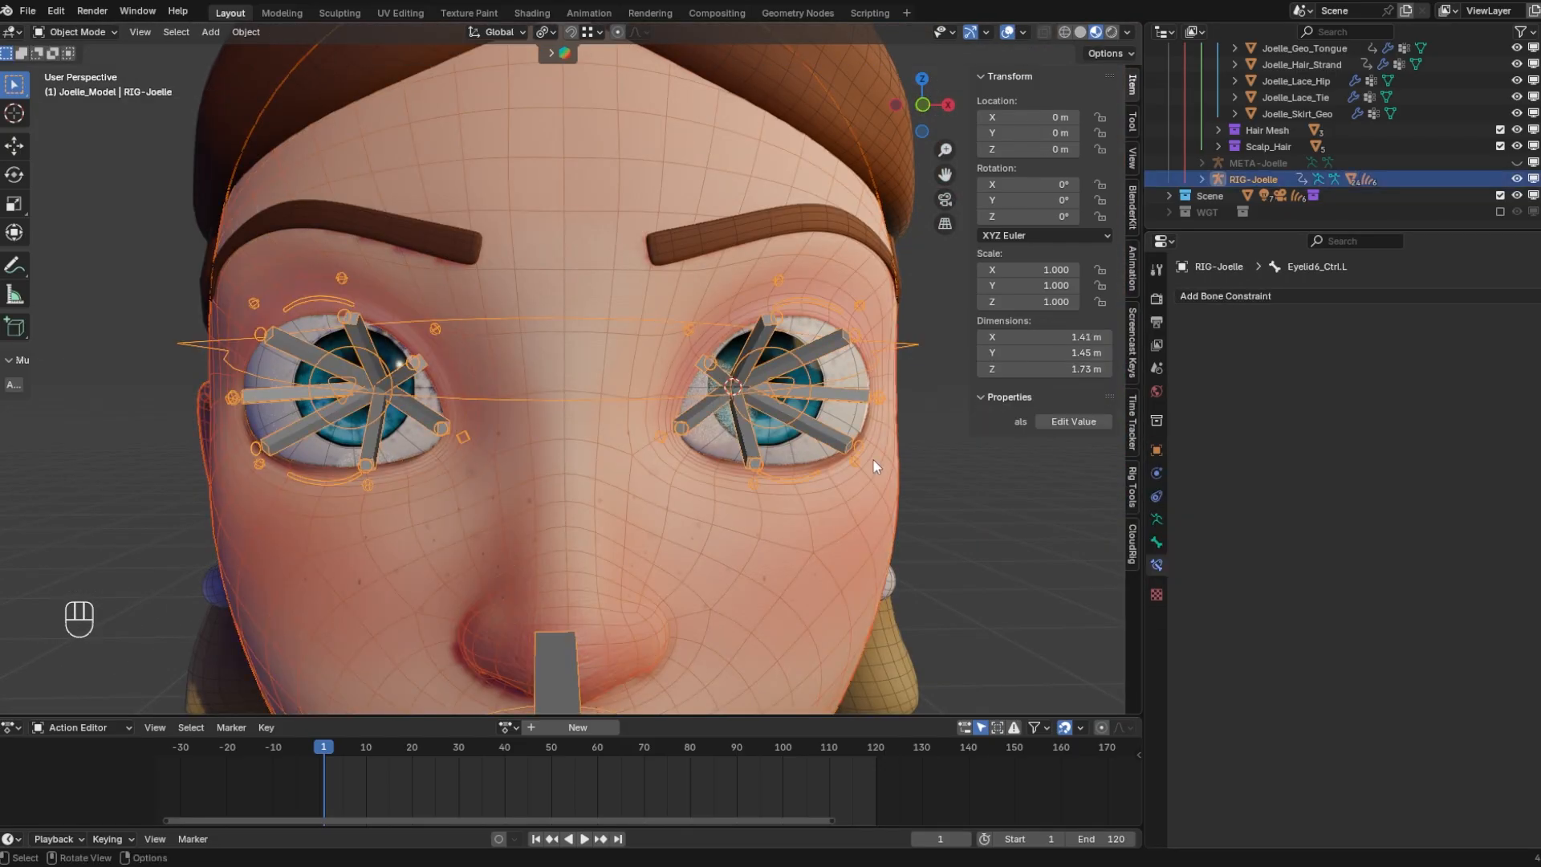
Parent the body mesh to RIG-Joelle with automatic weights and save the file
key(ctrl+p)
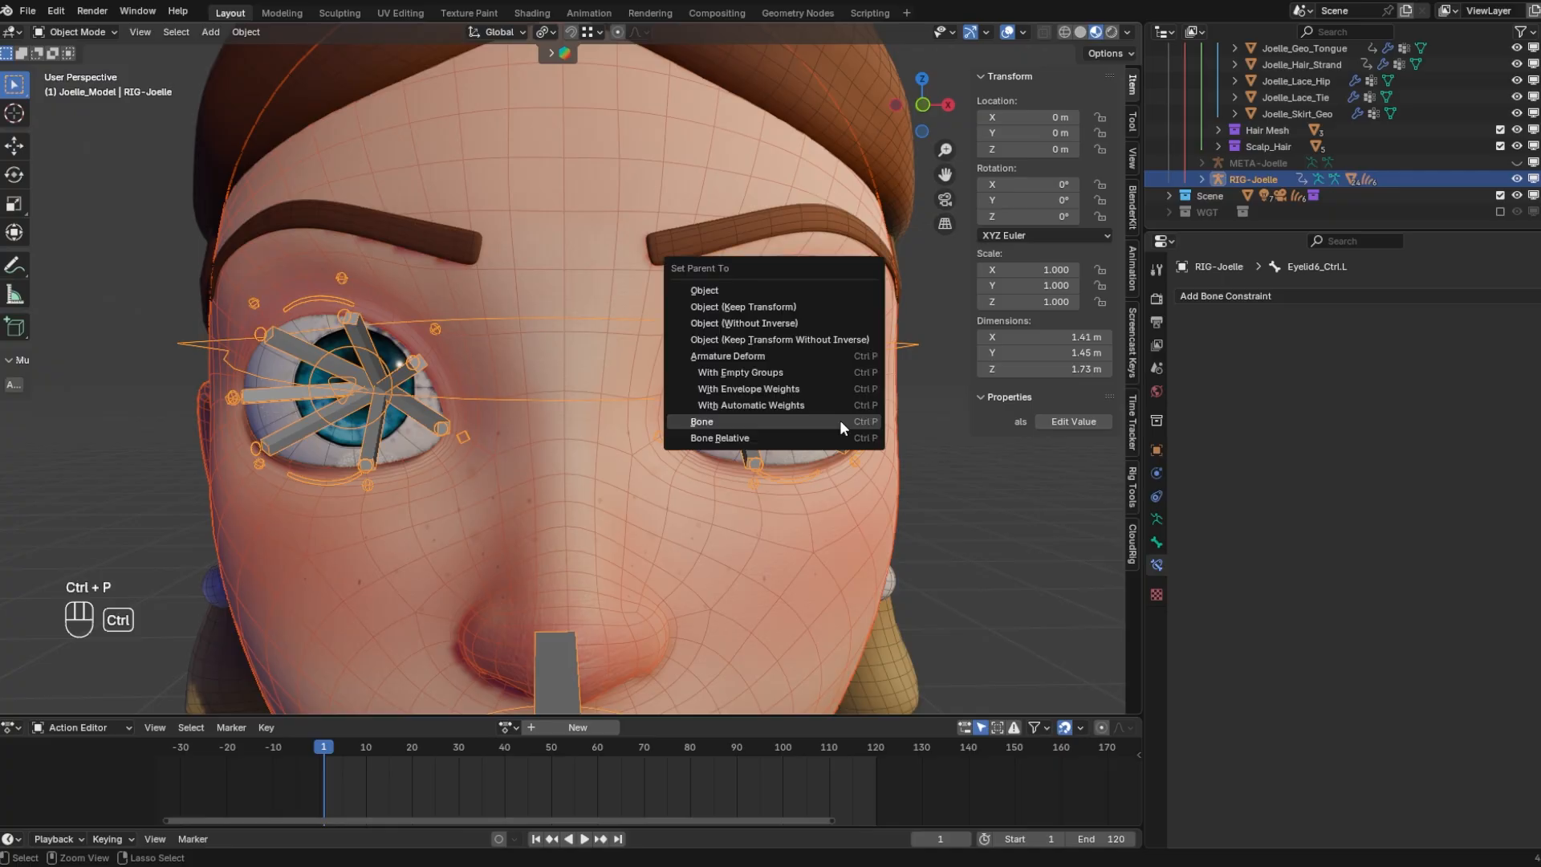
middle_drag(681, 363, 604, 620)
scroll(573, 522, down, 6)
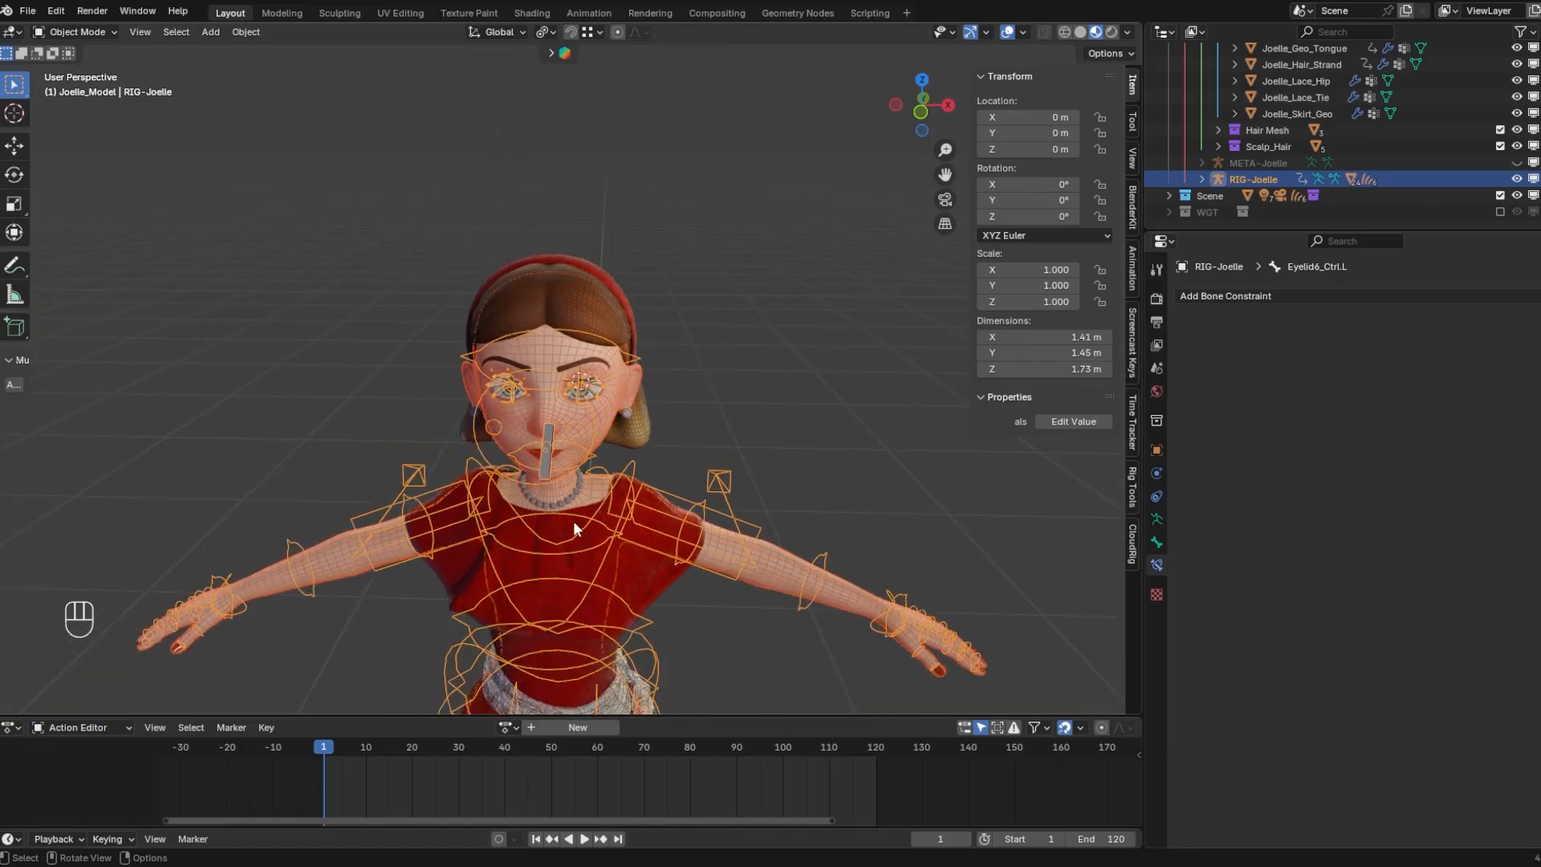
middle_drag(573, 522, 635, 449)
scroll(733, 532, up, 8)
middle_drag(733, 531, 726, 565)
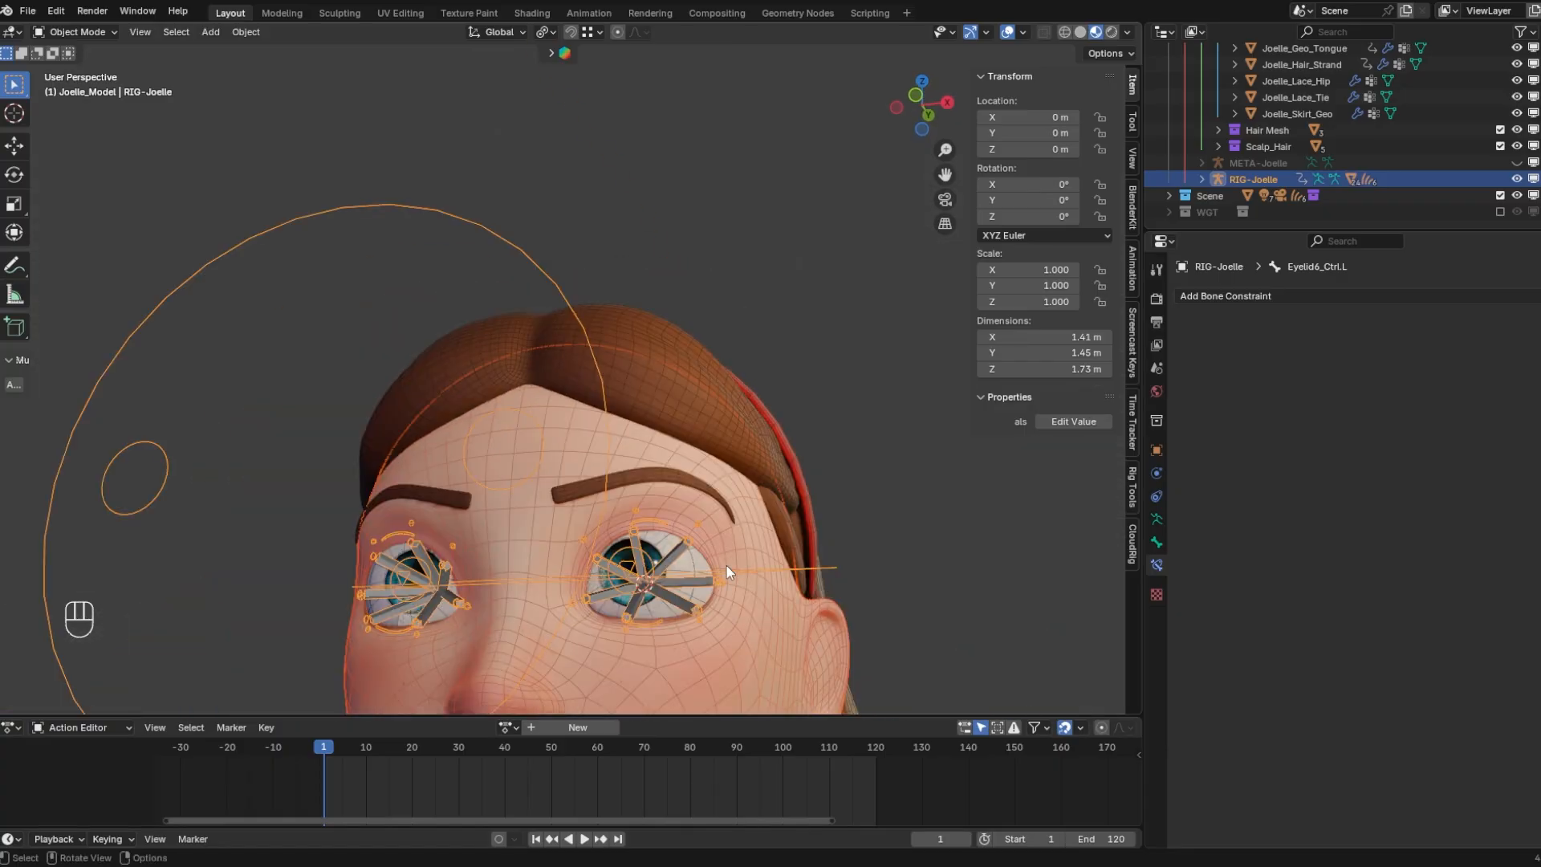
scroll(726, 565, up, 5)
key(ctrl+p)
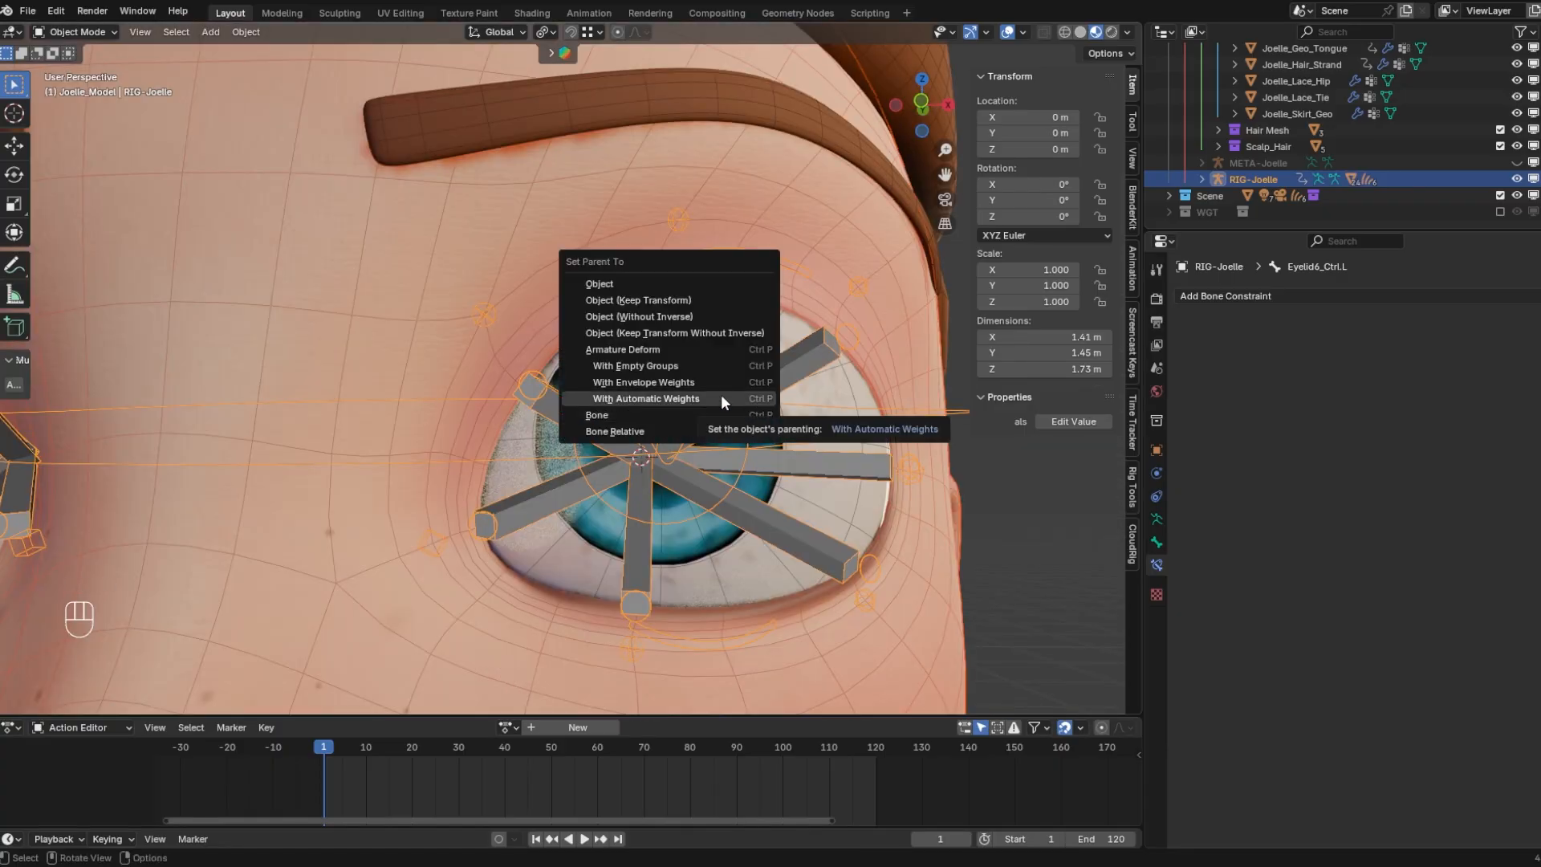
click(721, 397)
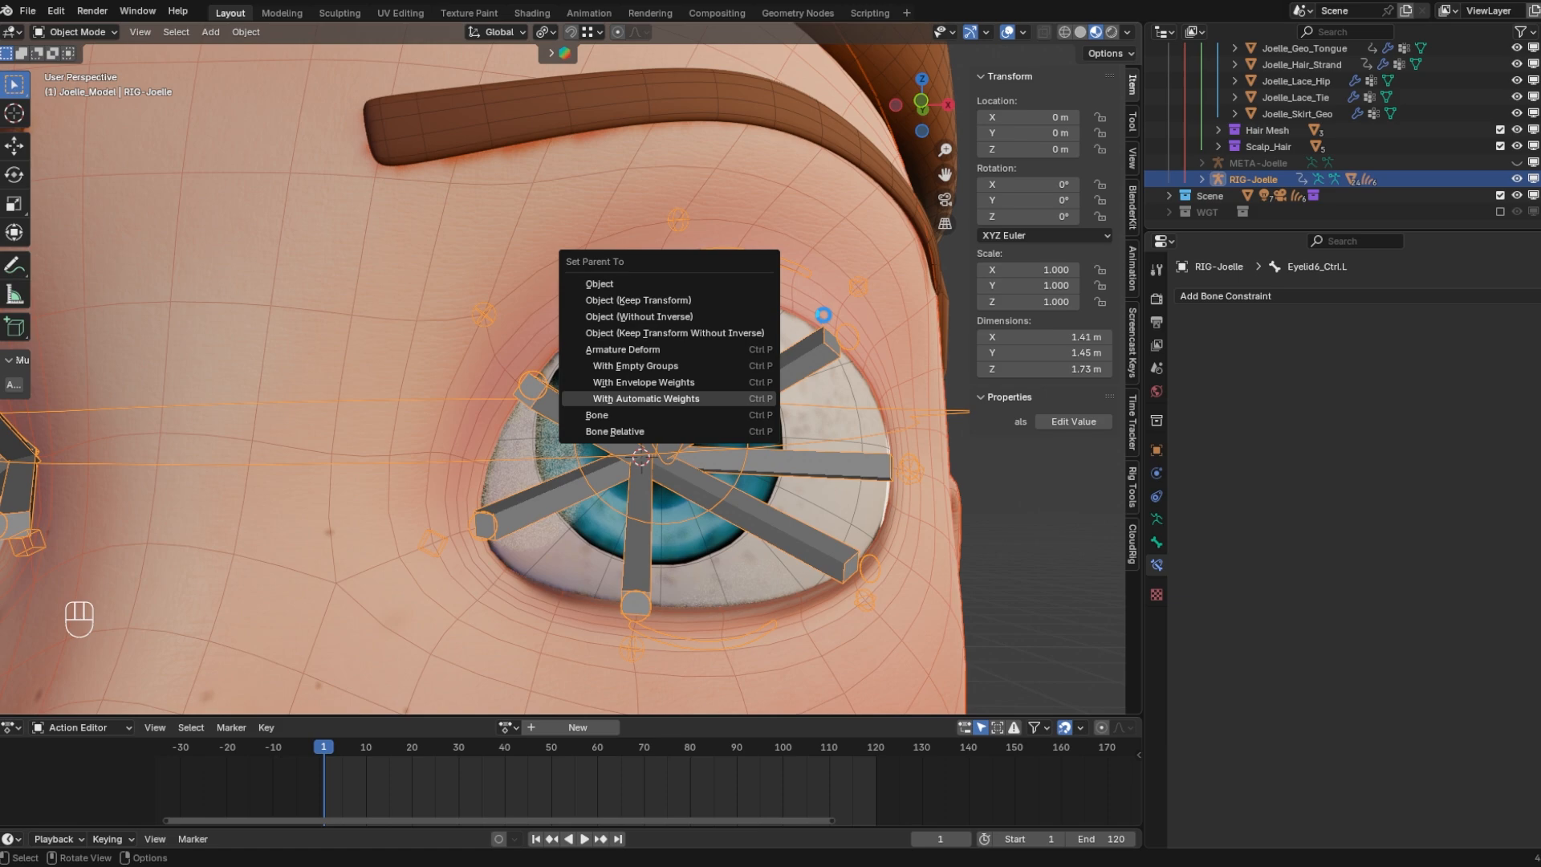
key(ctrl+s)
In Pose Mode, test how the left eyelid deforms by moving Eyelid2_Ctrl.L, Eyelid1_Ctrl.L and Eyelid3_Ctrl.L and cancelling each move
key(ctrl+Tab)
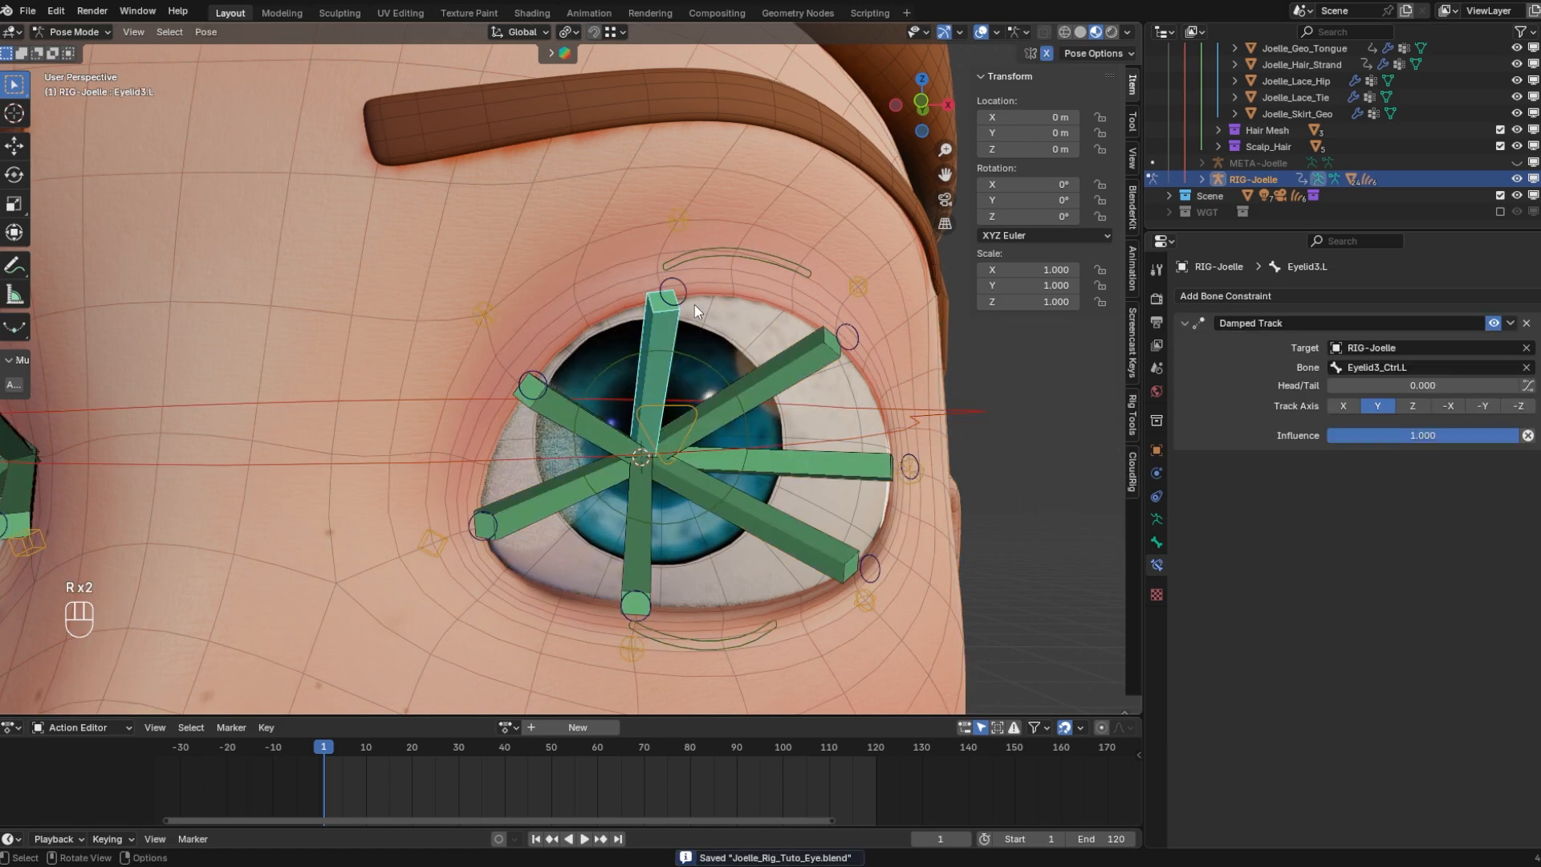
click(680, 295)
key(g)
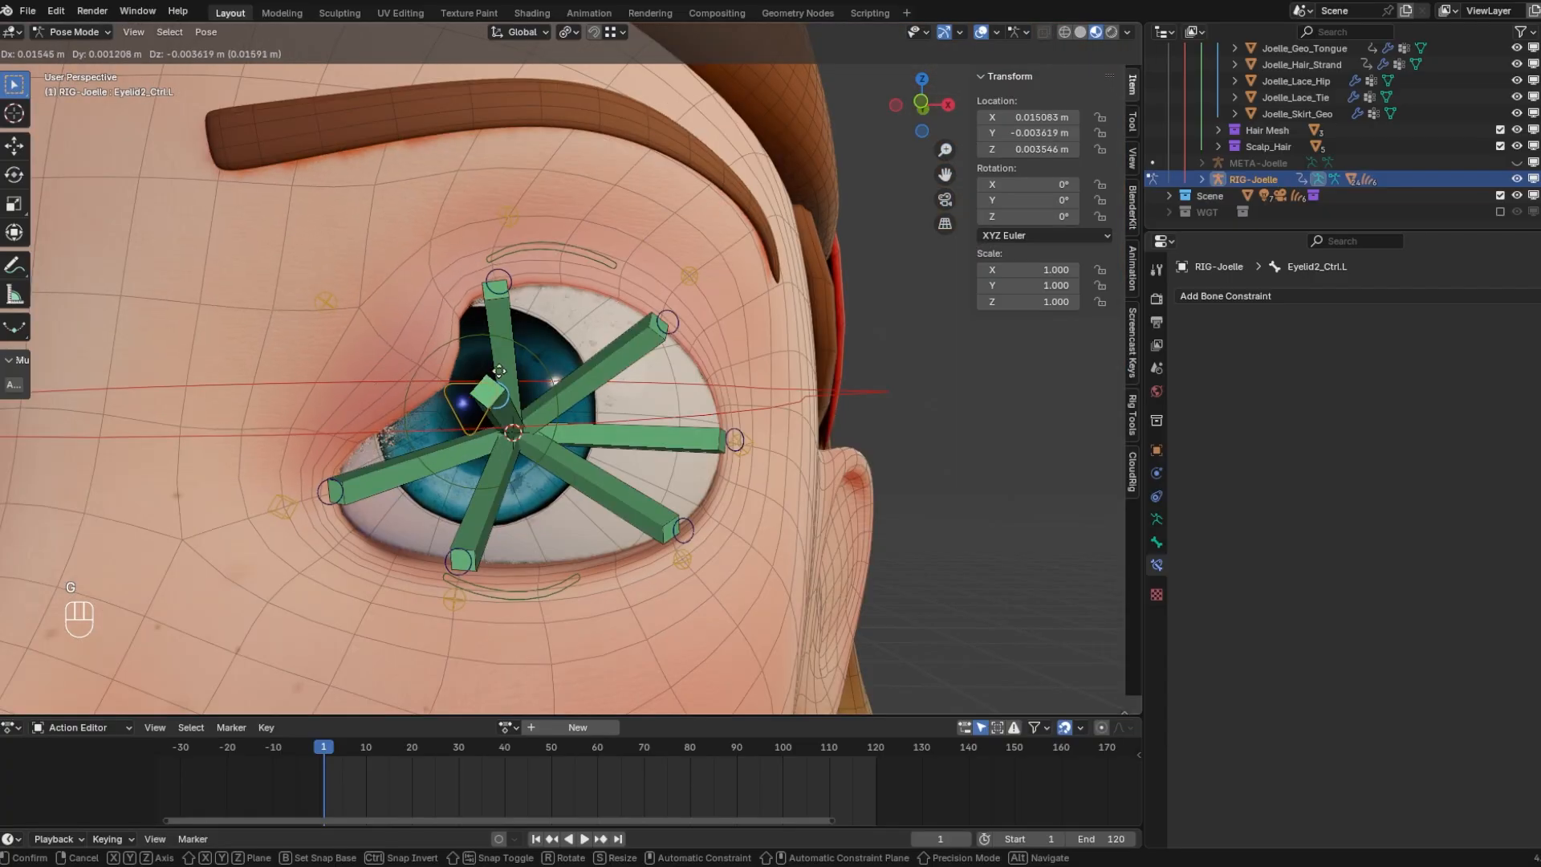
right_click(486, 459)
click(339, 474)
click(339, 480)
key(g)
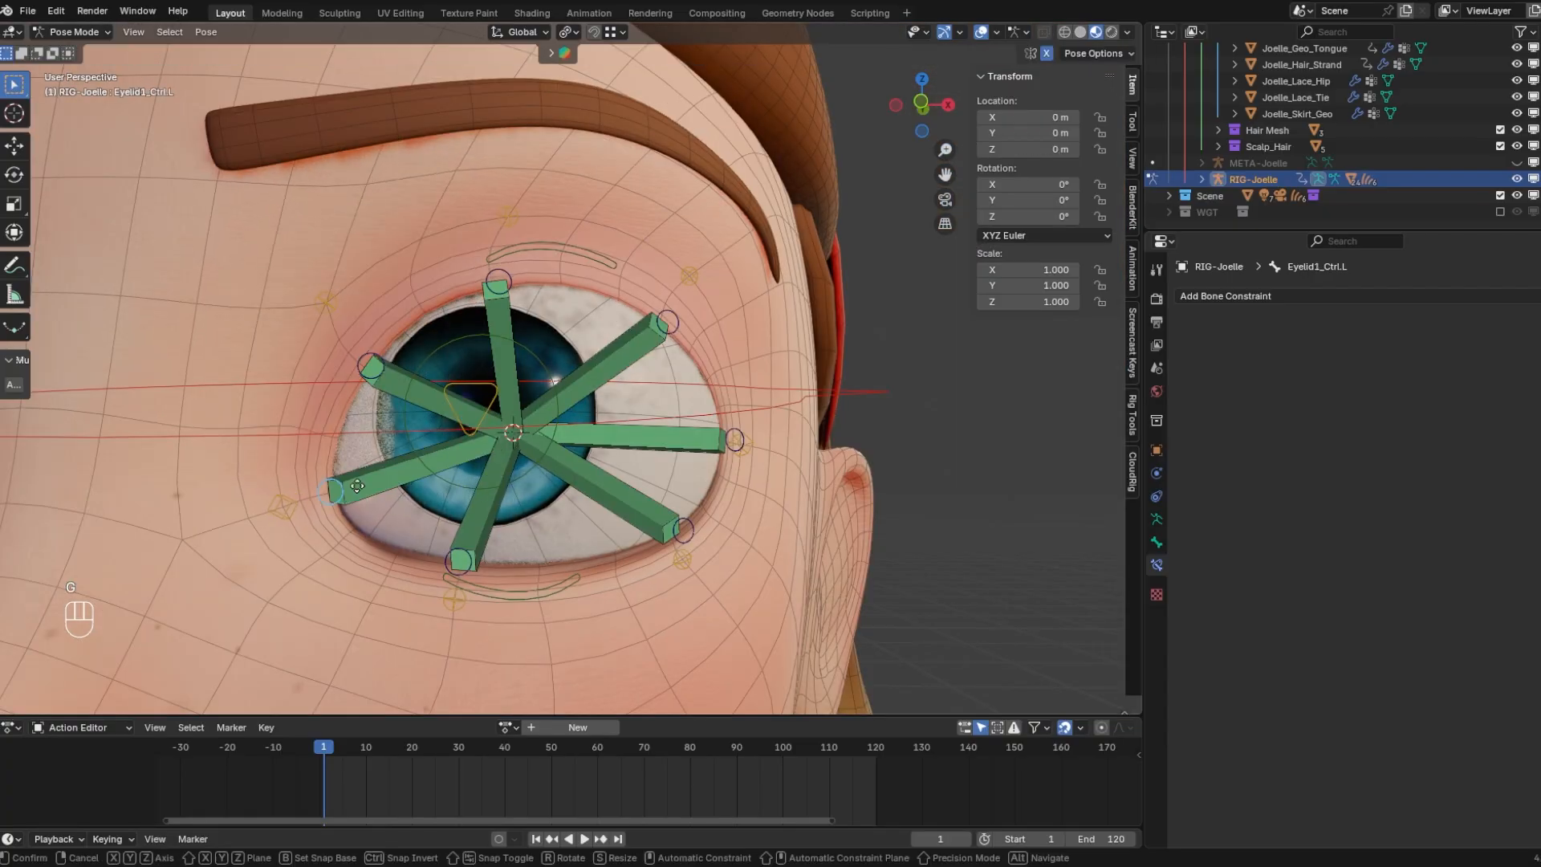
right_click(357, 486)
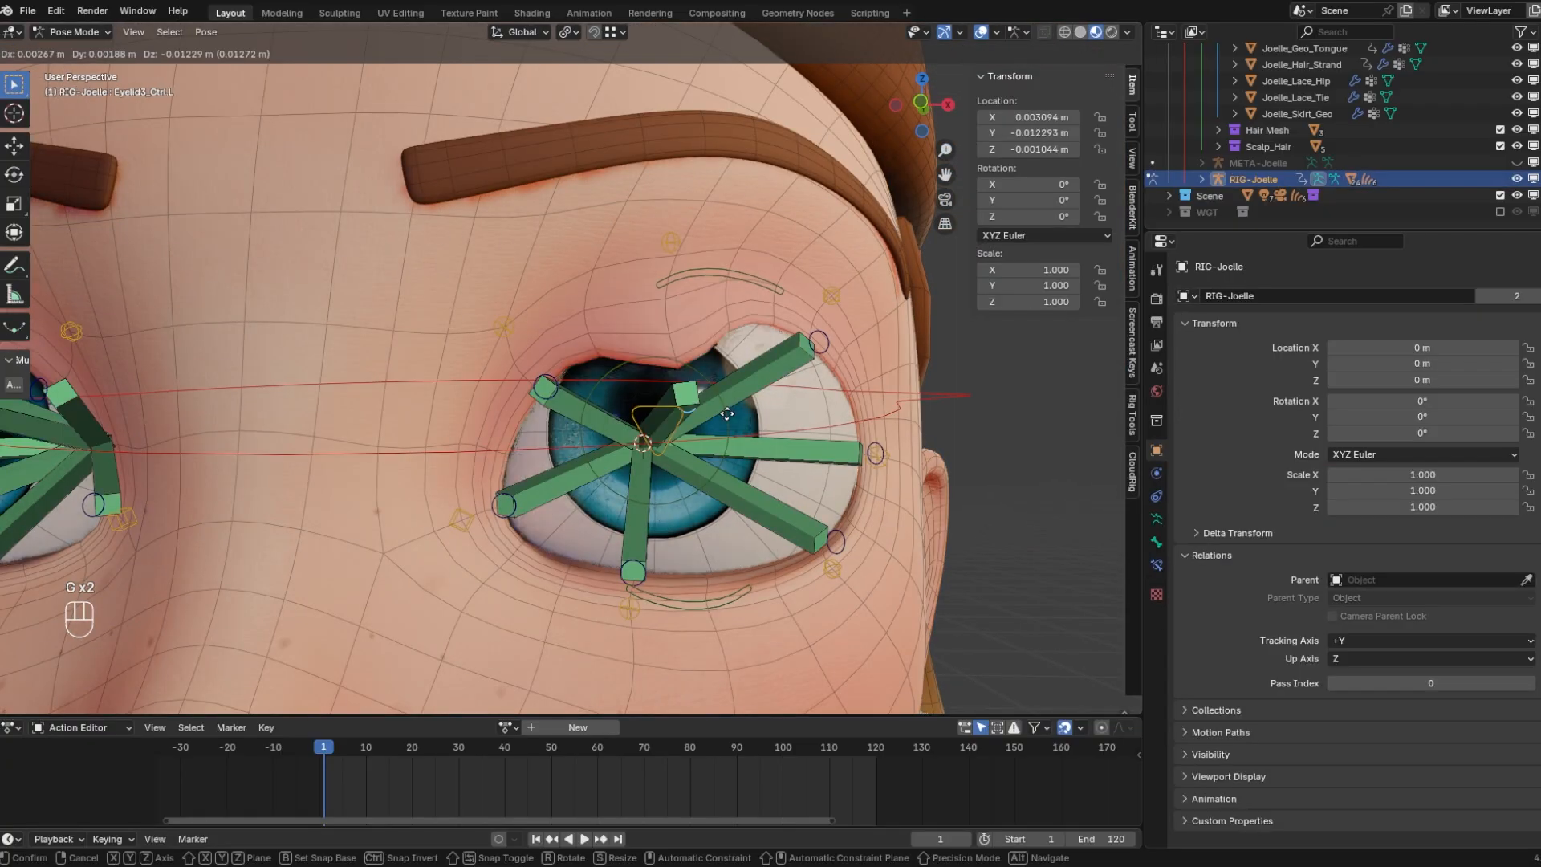
right_click(532, 258)
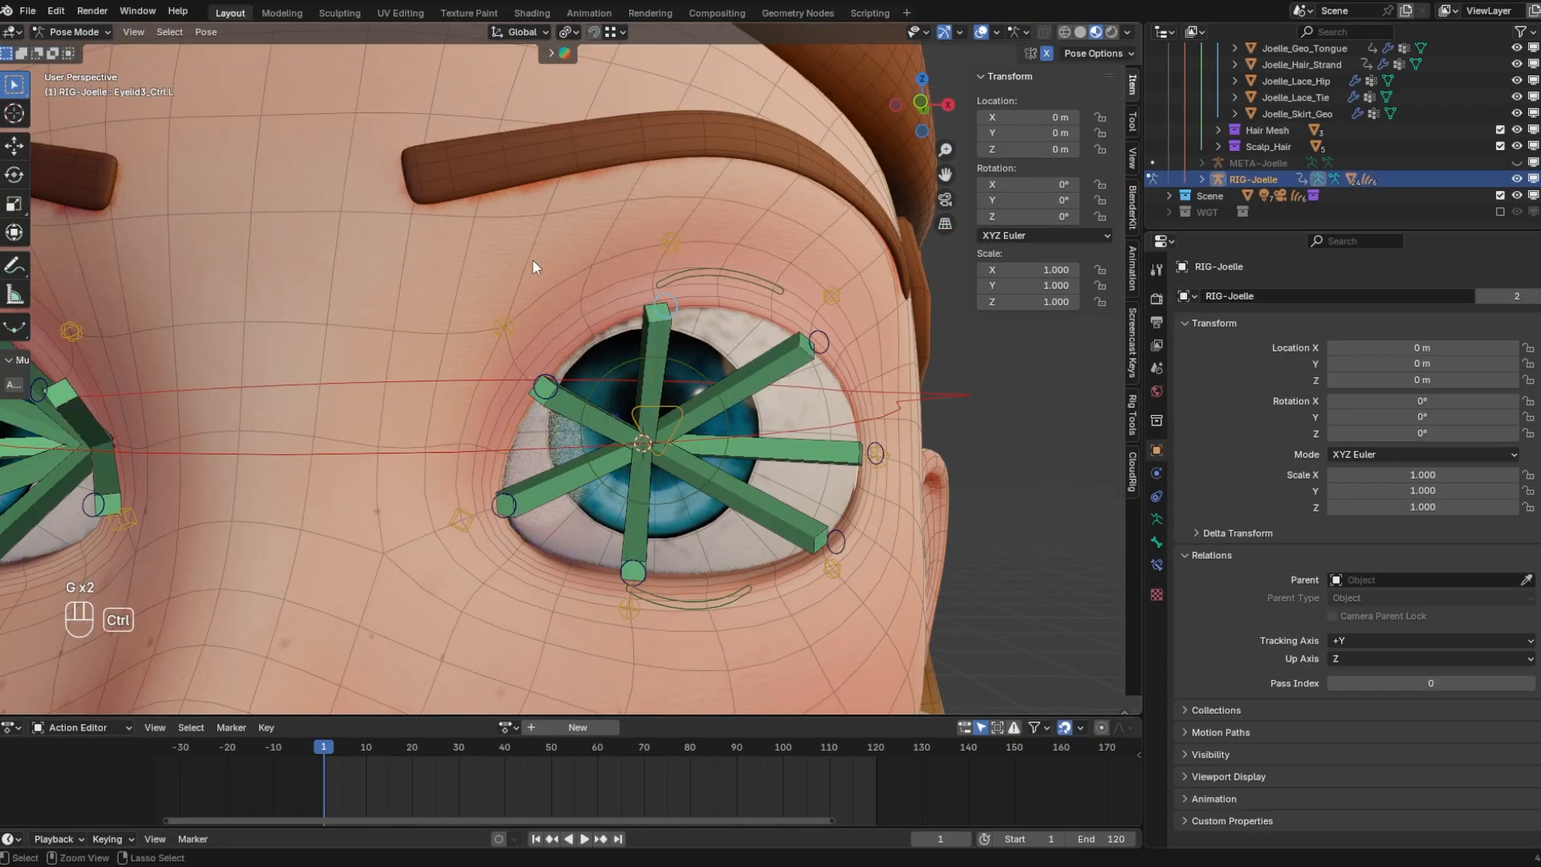
Switch Joelle_Geo_Body to Weight Paint mode and examine the weights of the DEF-EyeLid_Up1.L vertex group and the painting options
click(98, 32)
click(109, 119)
click(542, 31)
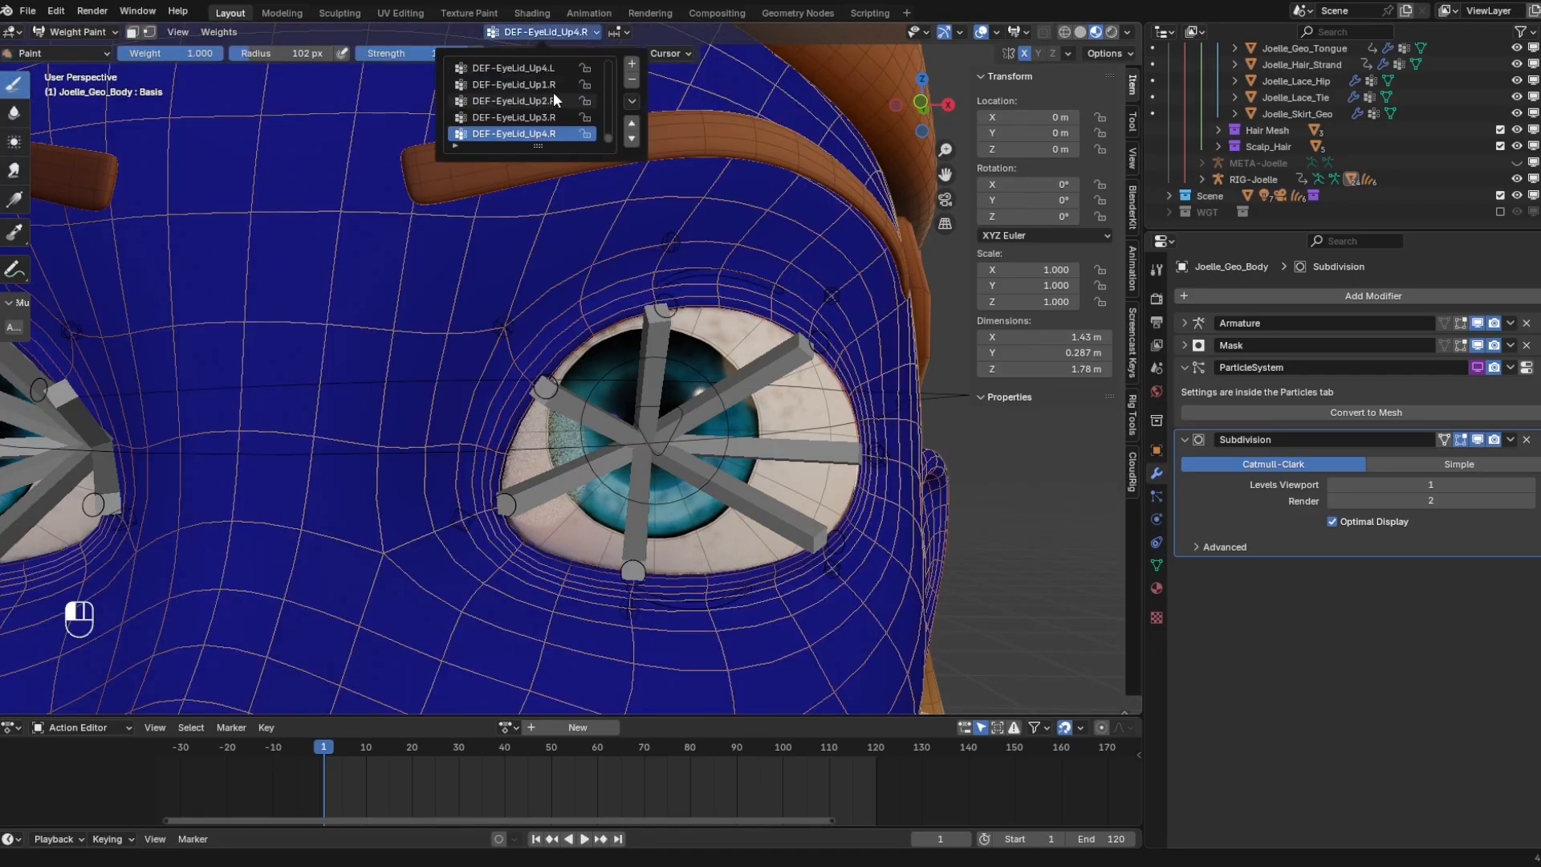
key(Up)
key(Up)
key(Up)
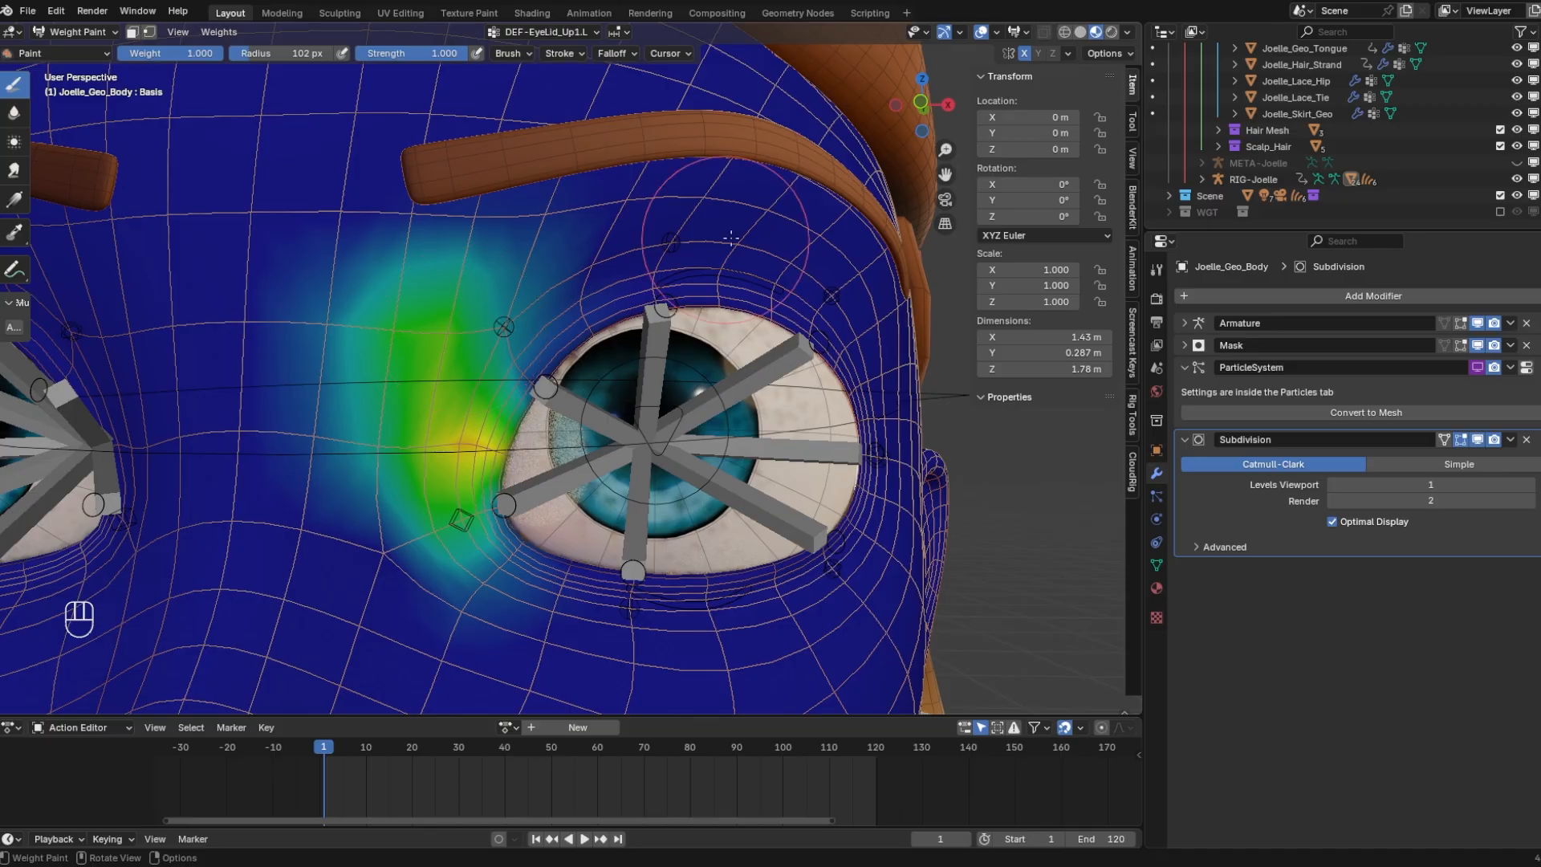
scroll(558, 321, down, 1)
shift+middle_drag(517, 314, 683, 318)
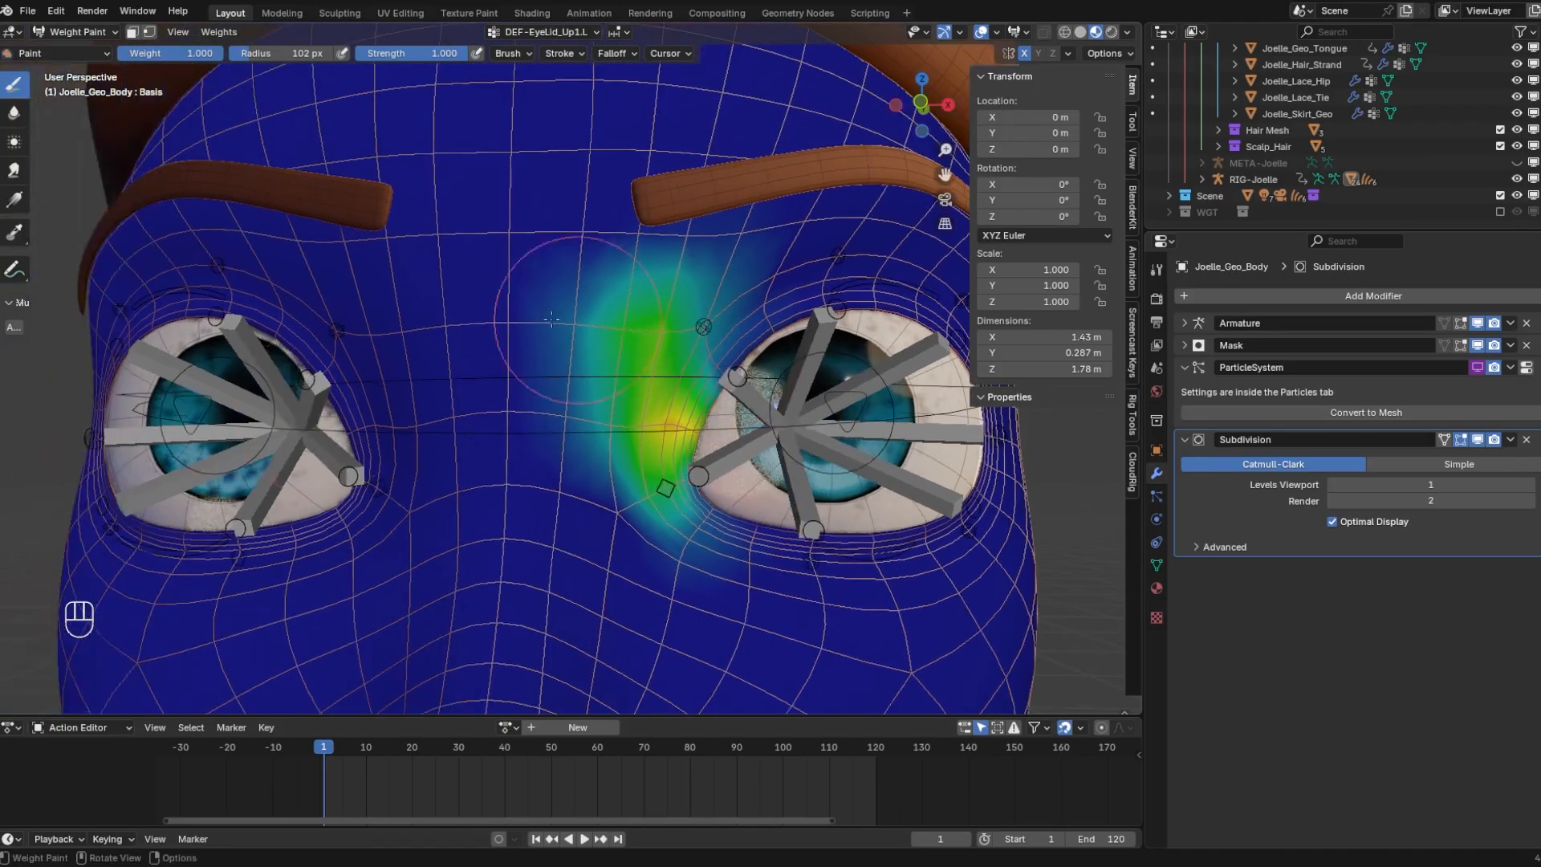
middle_drag(414, 366, 482, 357)
click(1111, 53)
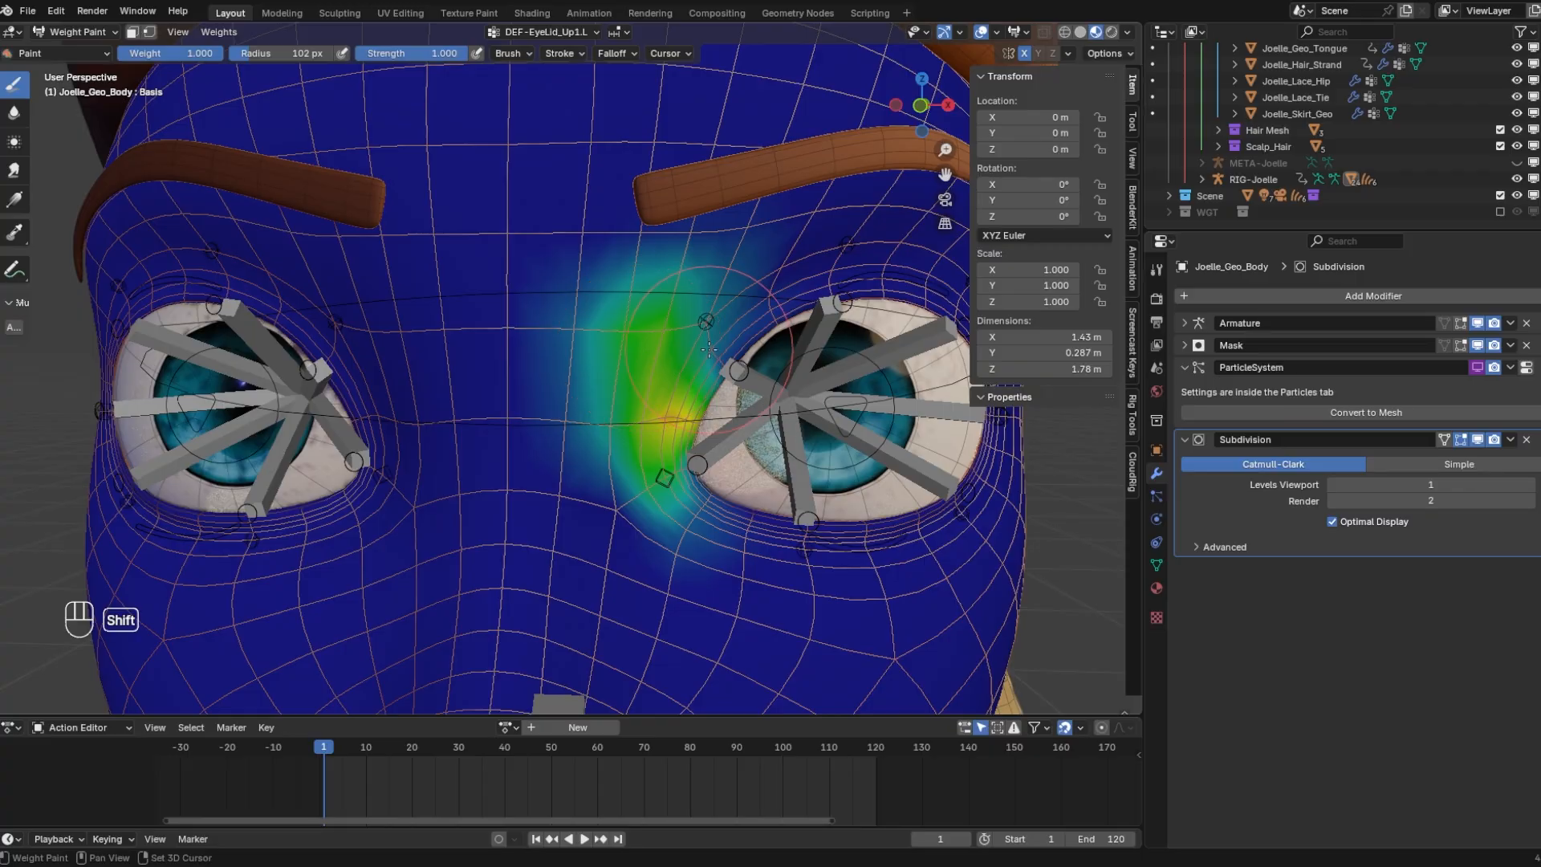
Show RIG-Joelle's Rigging bone collection, expand it to Deform Bones, and hide the wide DEF-HeadBand bone in Pose Mode
scroll(709, 349, up, 4)
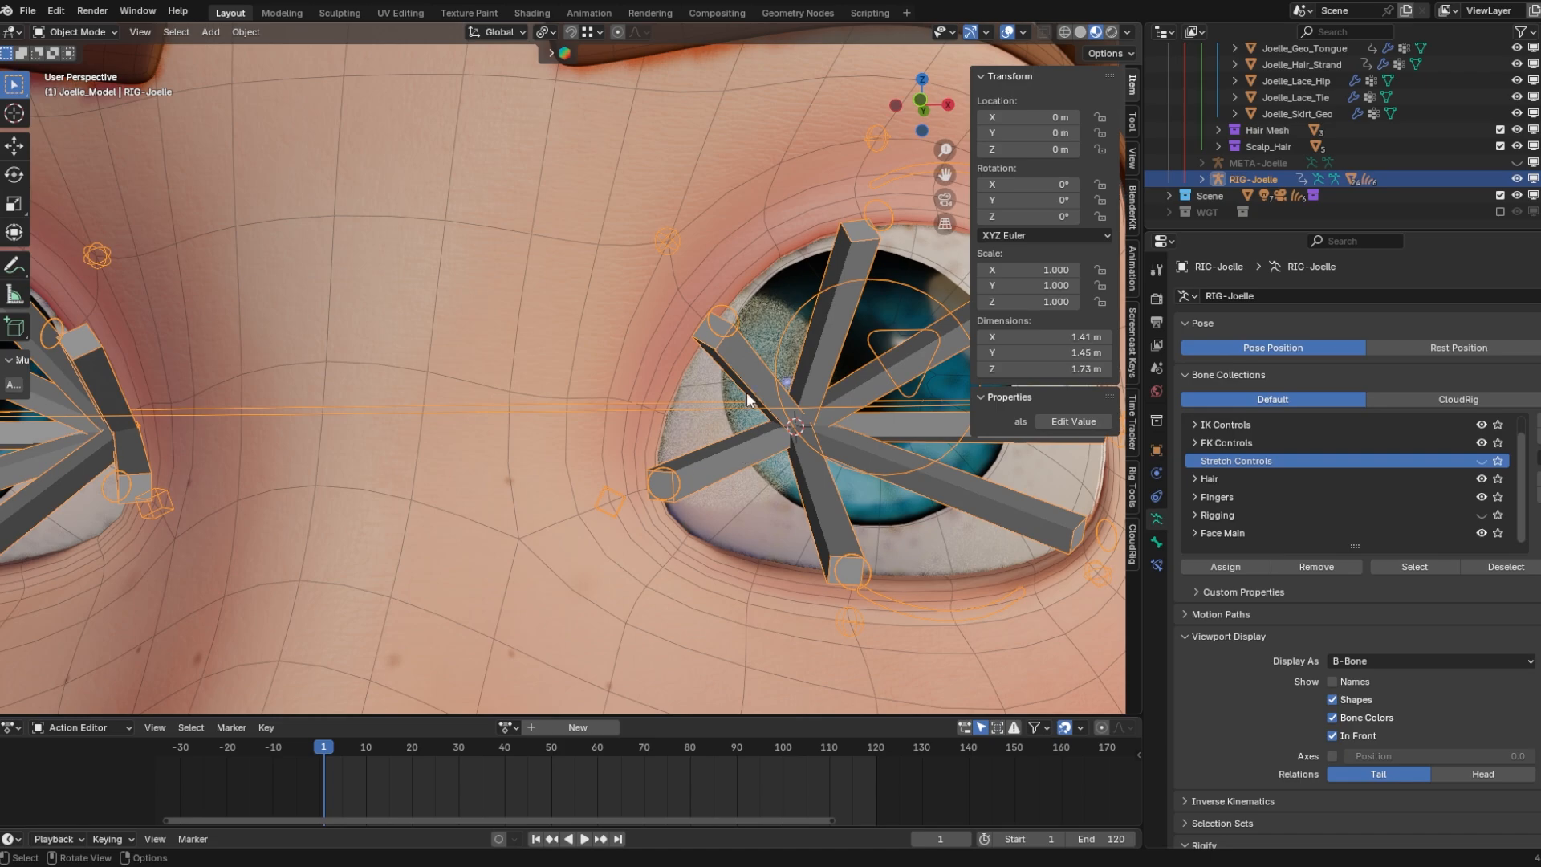
click(1337, 518)
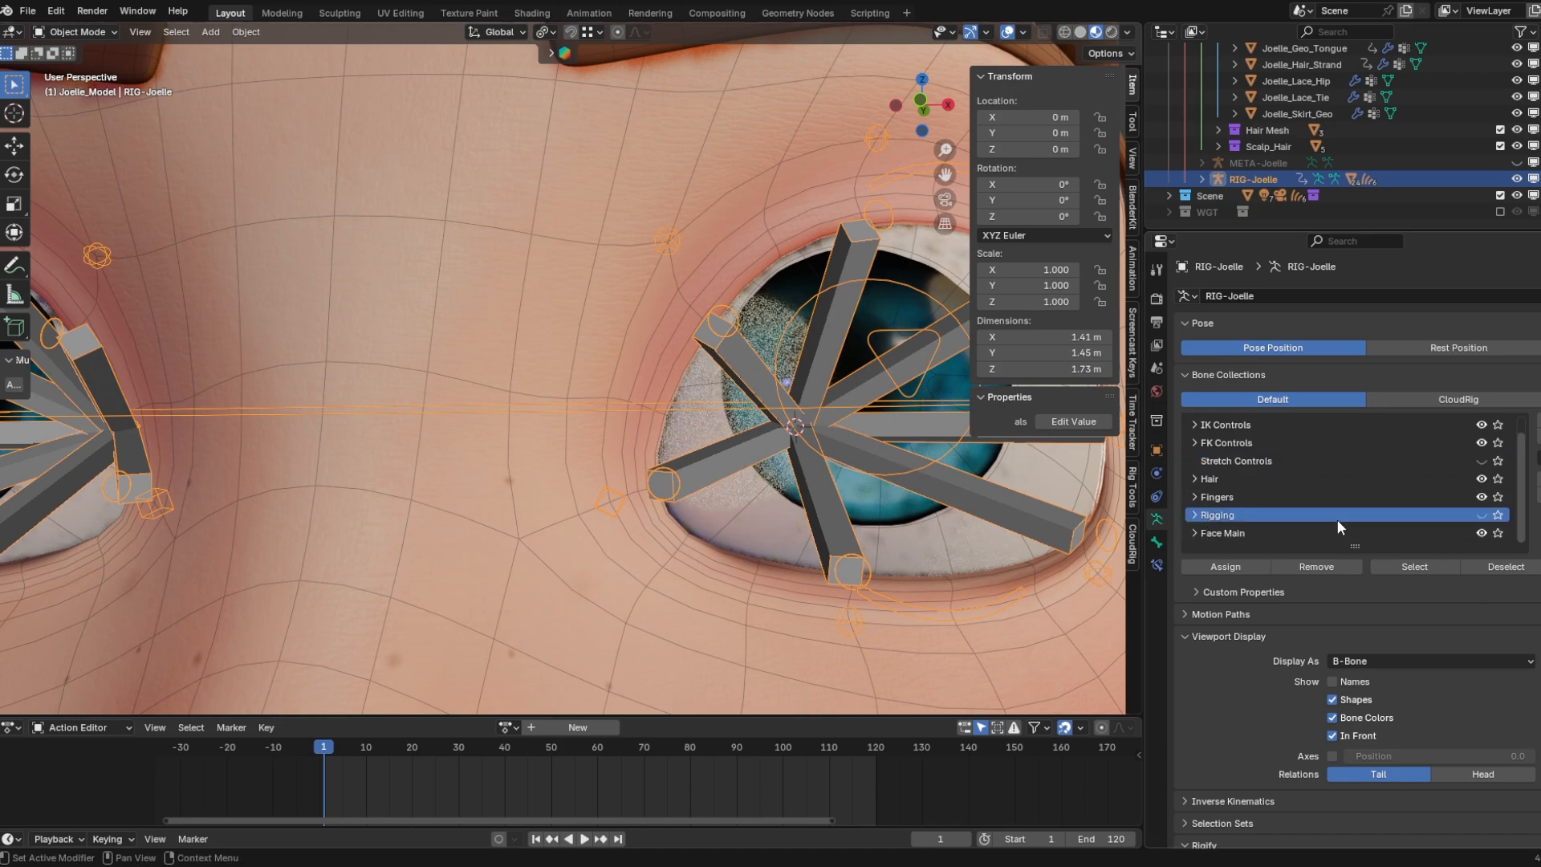
click(1481, 514)
click(1194, 514)
middle_drag(800, 427, 710, 409)
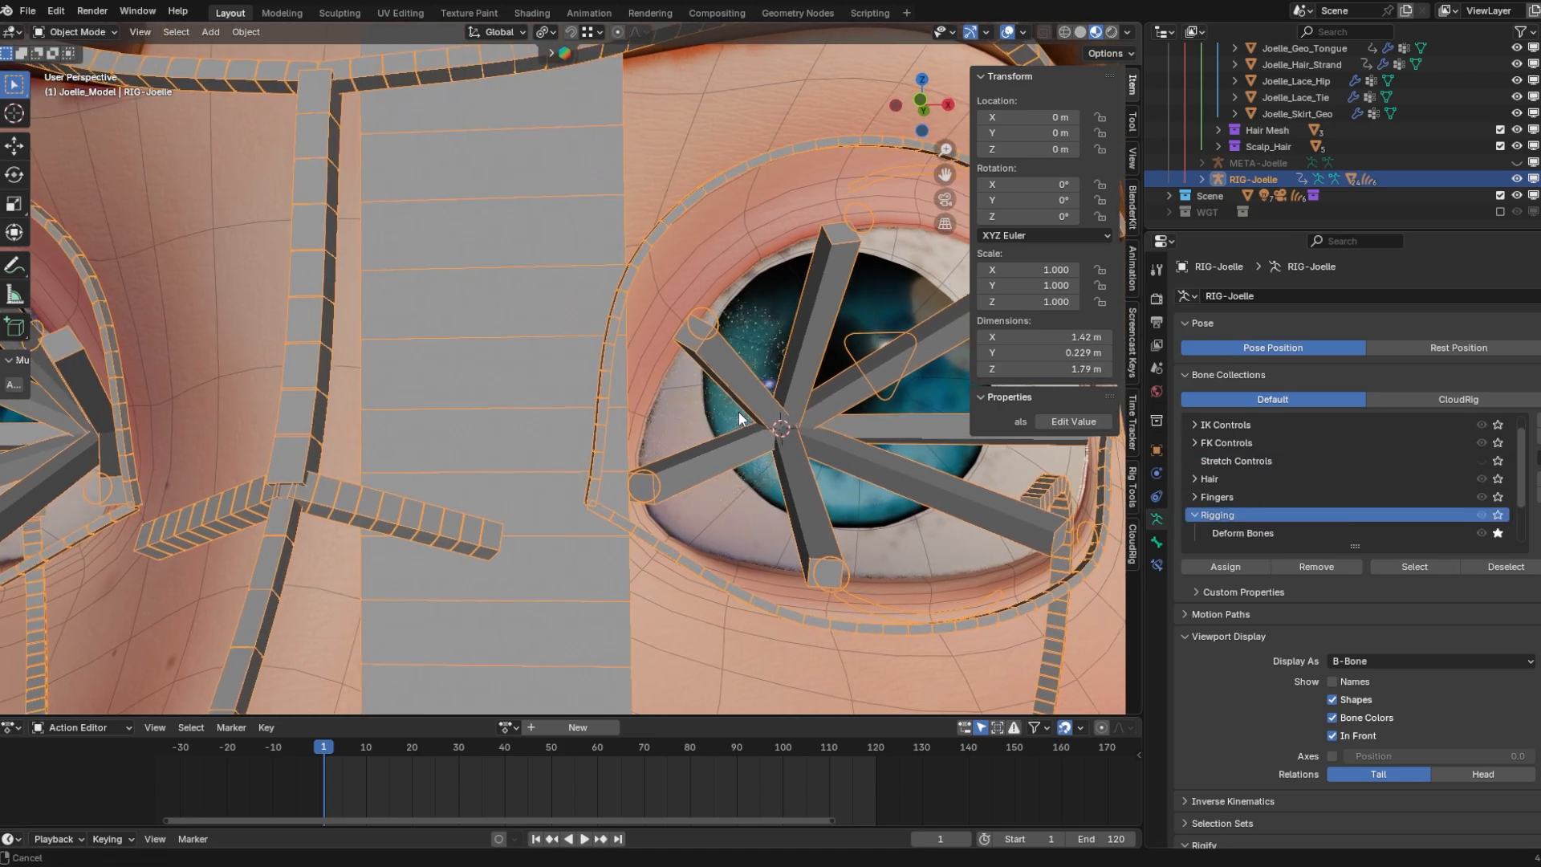
scroll(710, 409, down, 3)
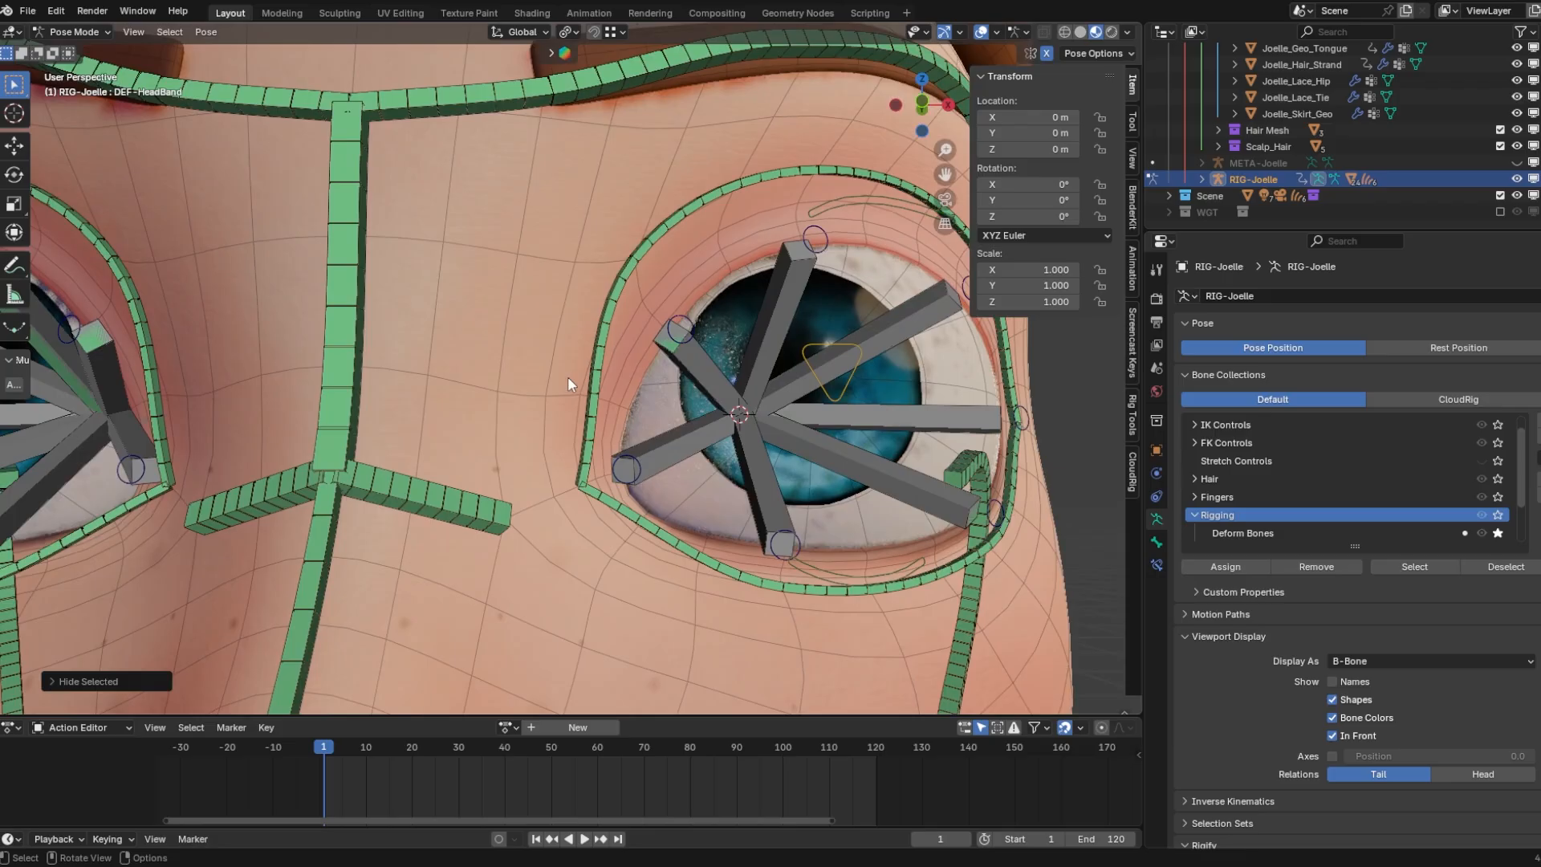
Put Joelle_Geo_Body into Weight Paint mode with RIG-Joelle also selected and pick the DEF-EyeLid_Up1.L bone
middle_drag(566, 377, 591, 359)
click(591, 358)
click(76, 32)
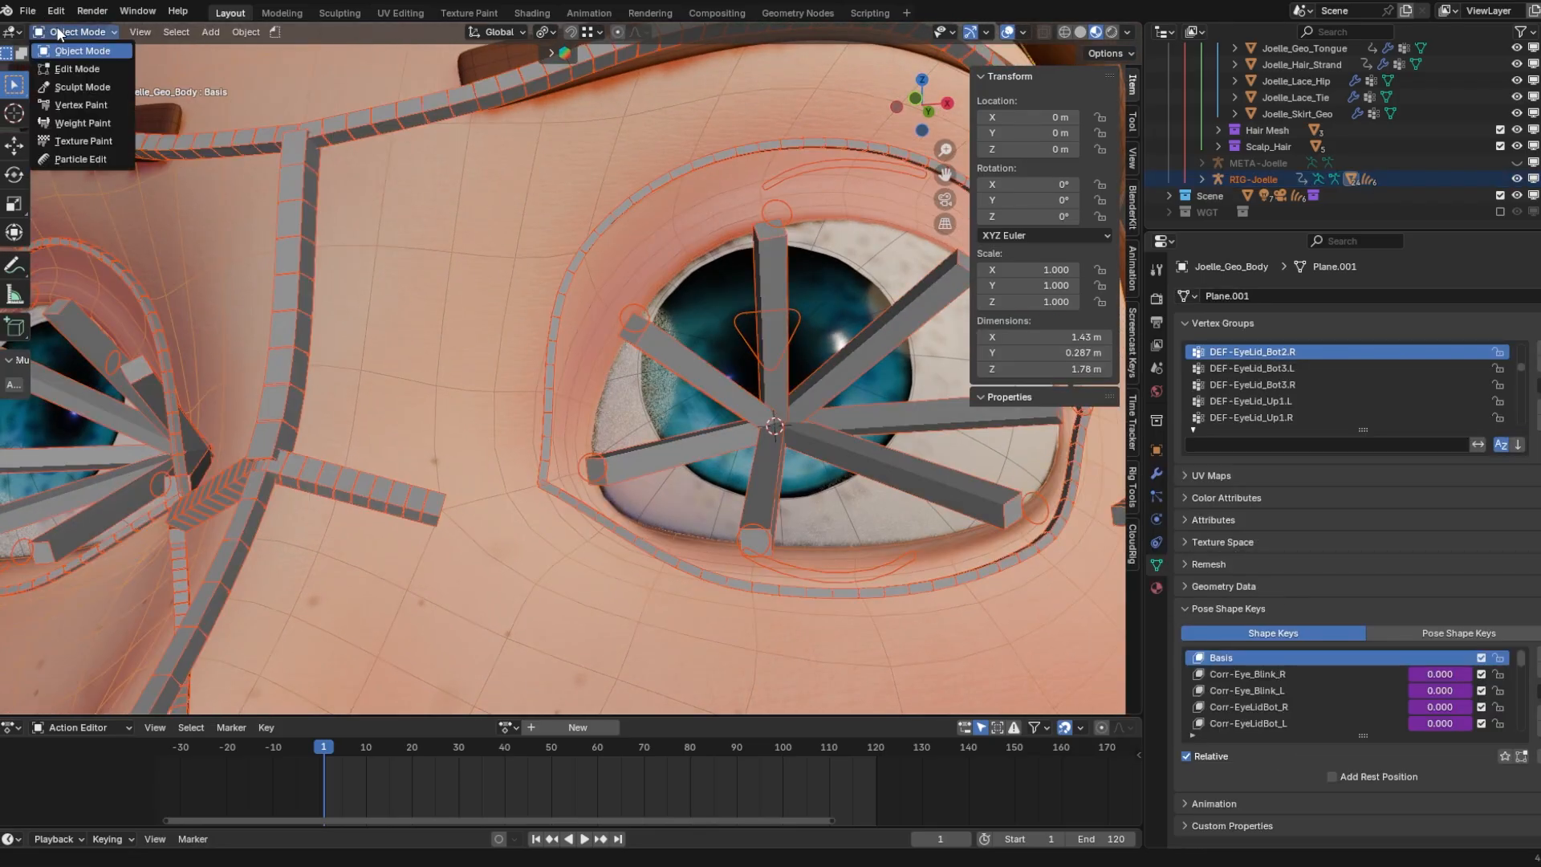
click(93, 126)
scroll(68, 305, up, 1)
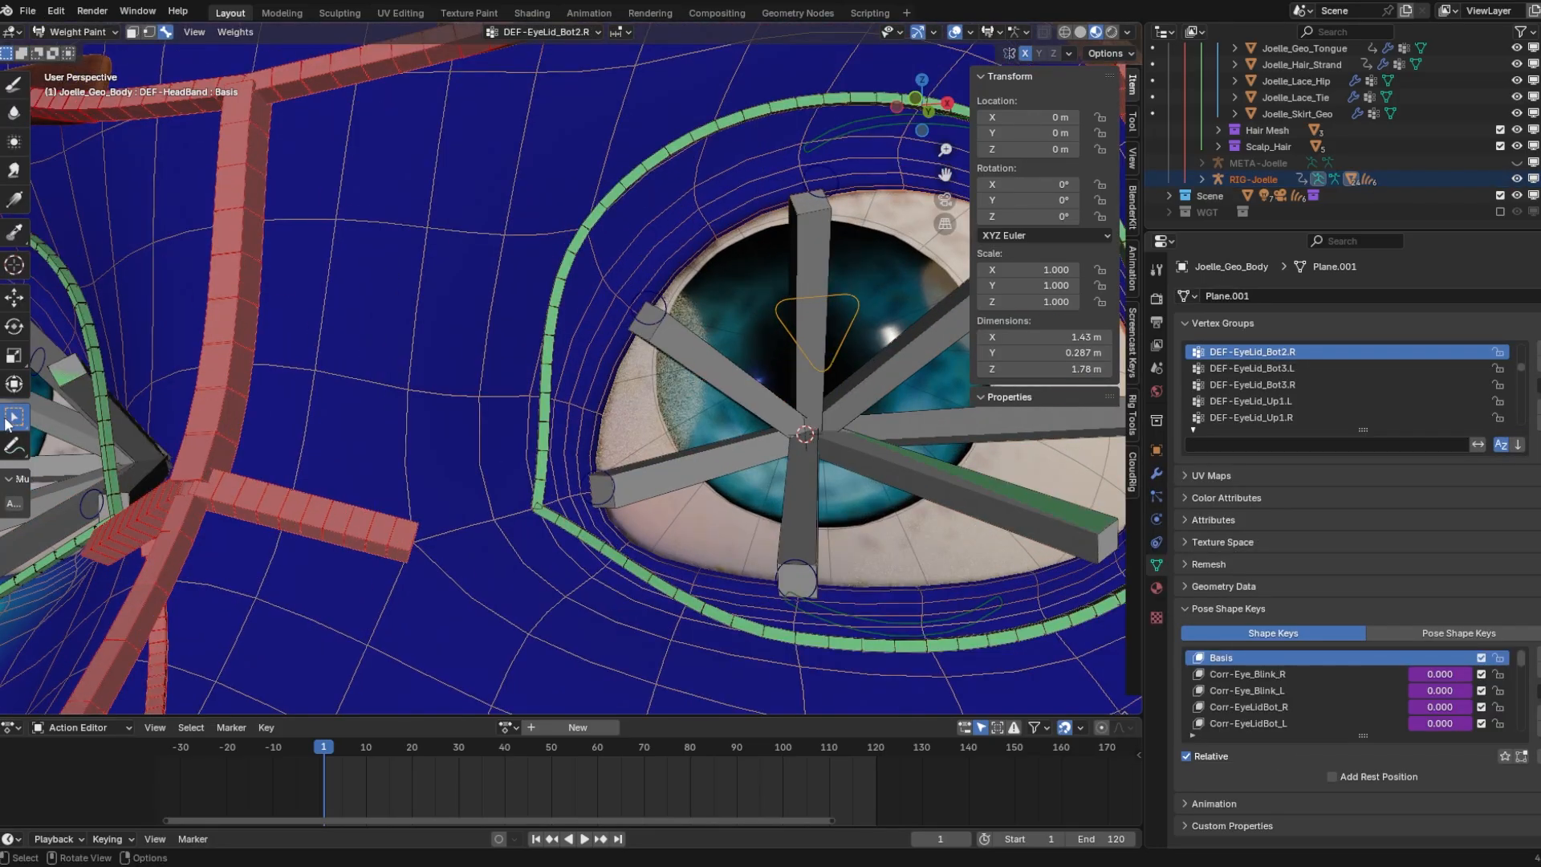
click(696, 358)
scroll(667, 342, down, 1)
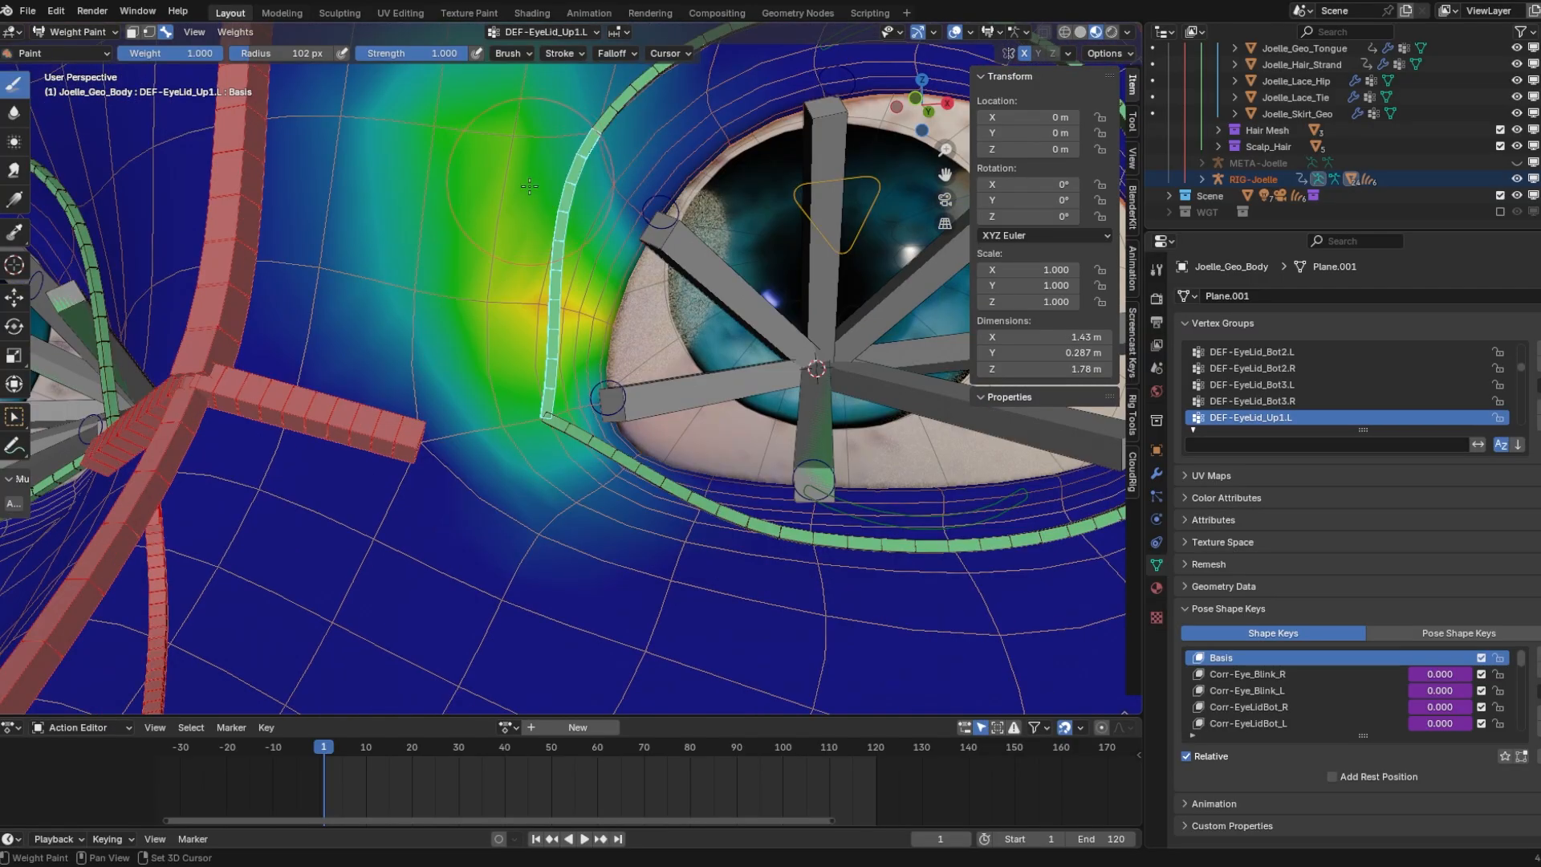
Smooth the DEF-EyeLid_Up1.L weights beside the left eye's inner corner and isolate the body and rig in Local View
middle_drag(530, 186, 554, 265)
scroll(554, 322, down, 3)
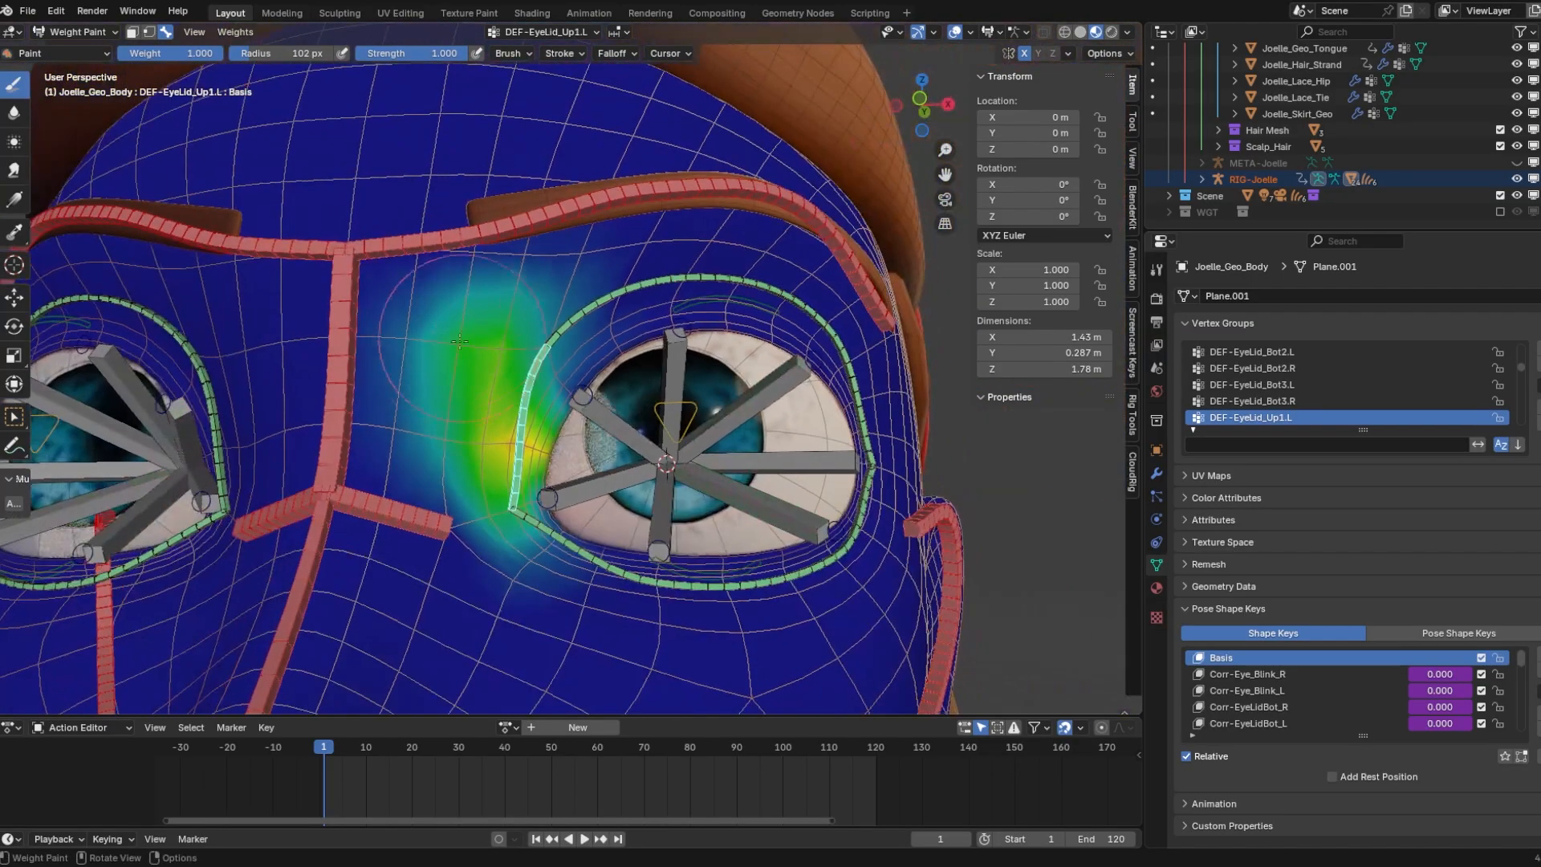
shift+drag(470, 305, 450, 498)
scroll(546, 450, up, 4)
middle_drag(786, 241, 854, 167)
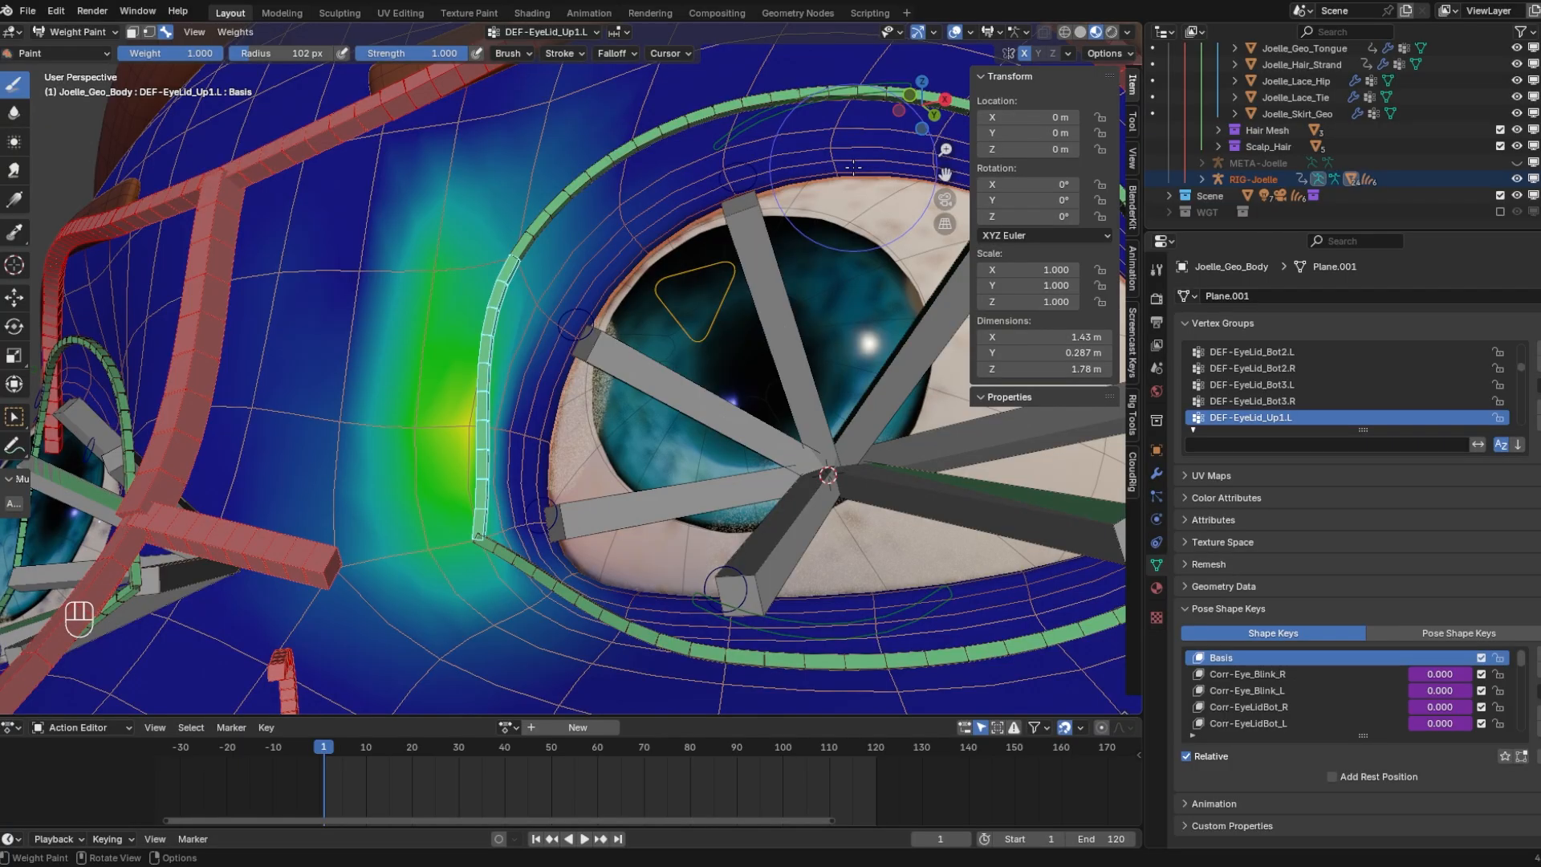
key(slash)
scroll(562, 240, up, 8)
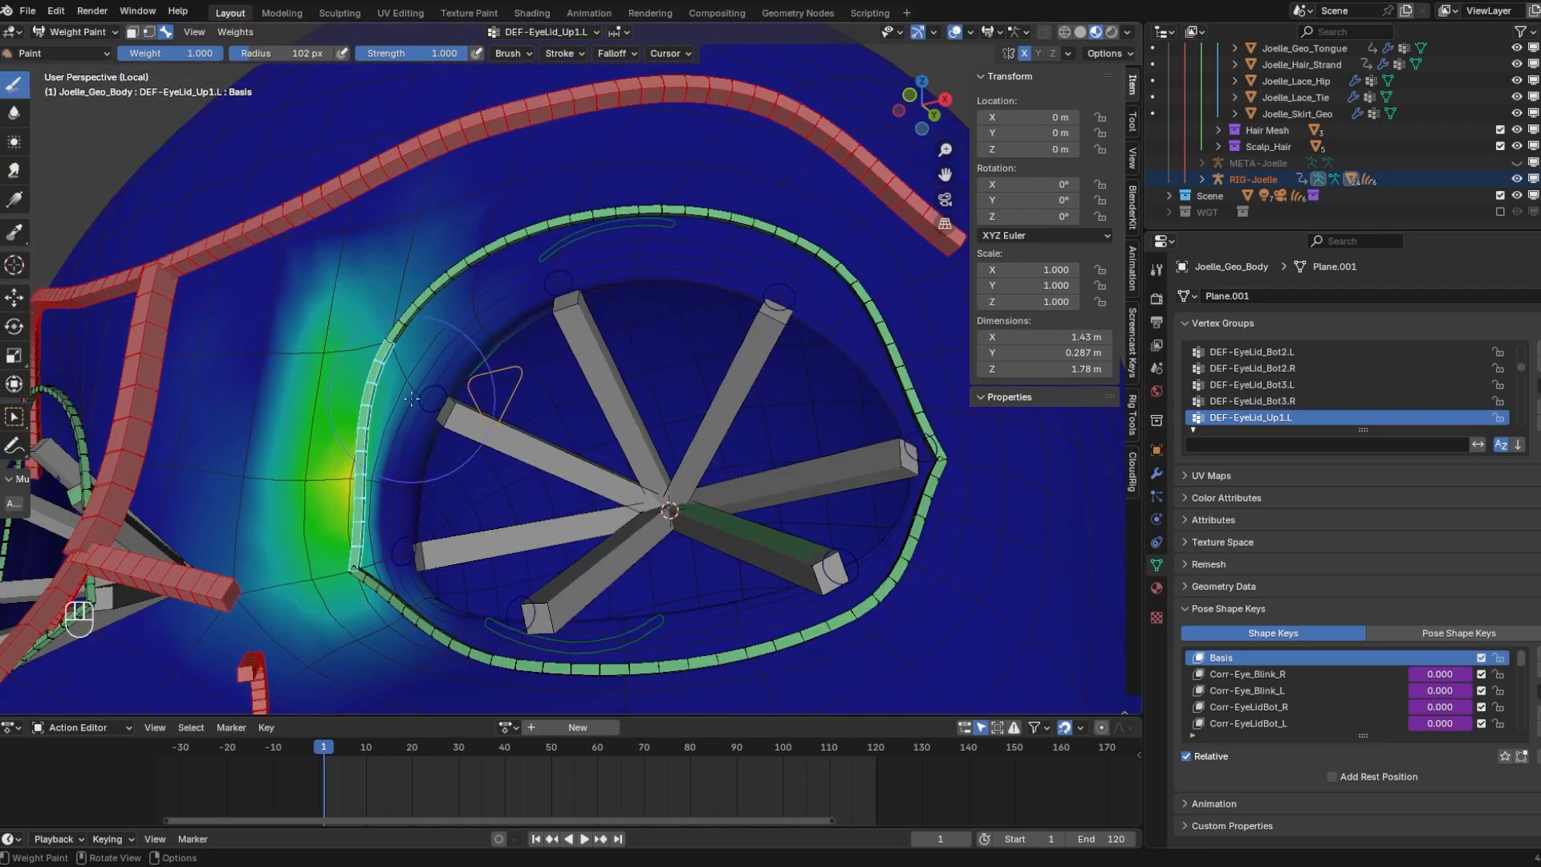
shift+middle_drag(411, 399, 590, 351)
scroll(553, 401, up, 3)
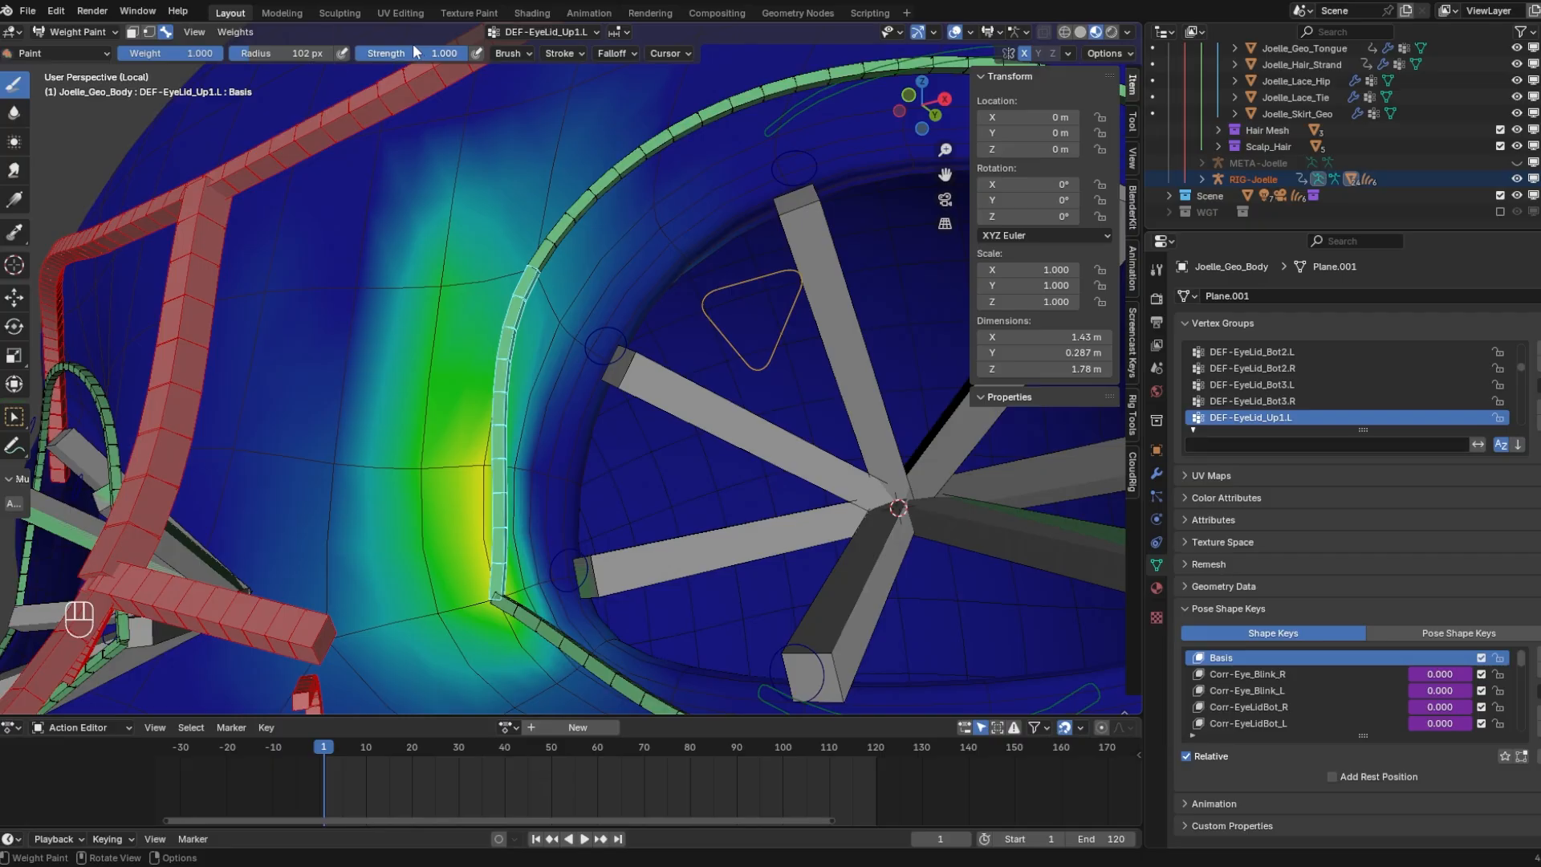
Set the brush strength to 0.417, paint DEF-EyeLid_Up1.L weight along its bone at the inner eye corner, and subtract weight near its upper end
drag(410, 53, 401, 53)
middle_drag(484, 309, 525, 337)
drag(504, 361, 494, 523)
scroll(490, 389, up, 2)
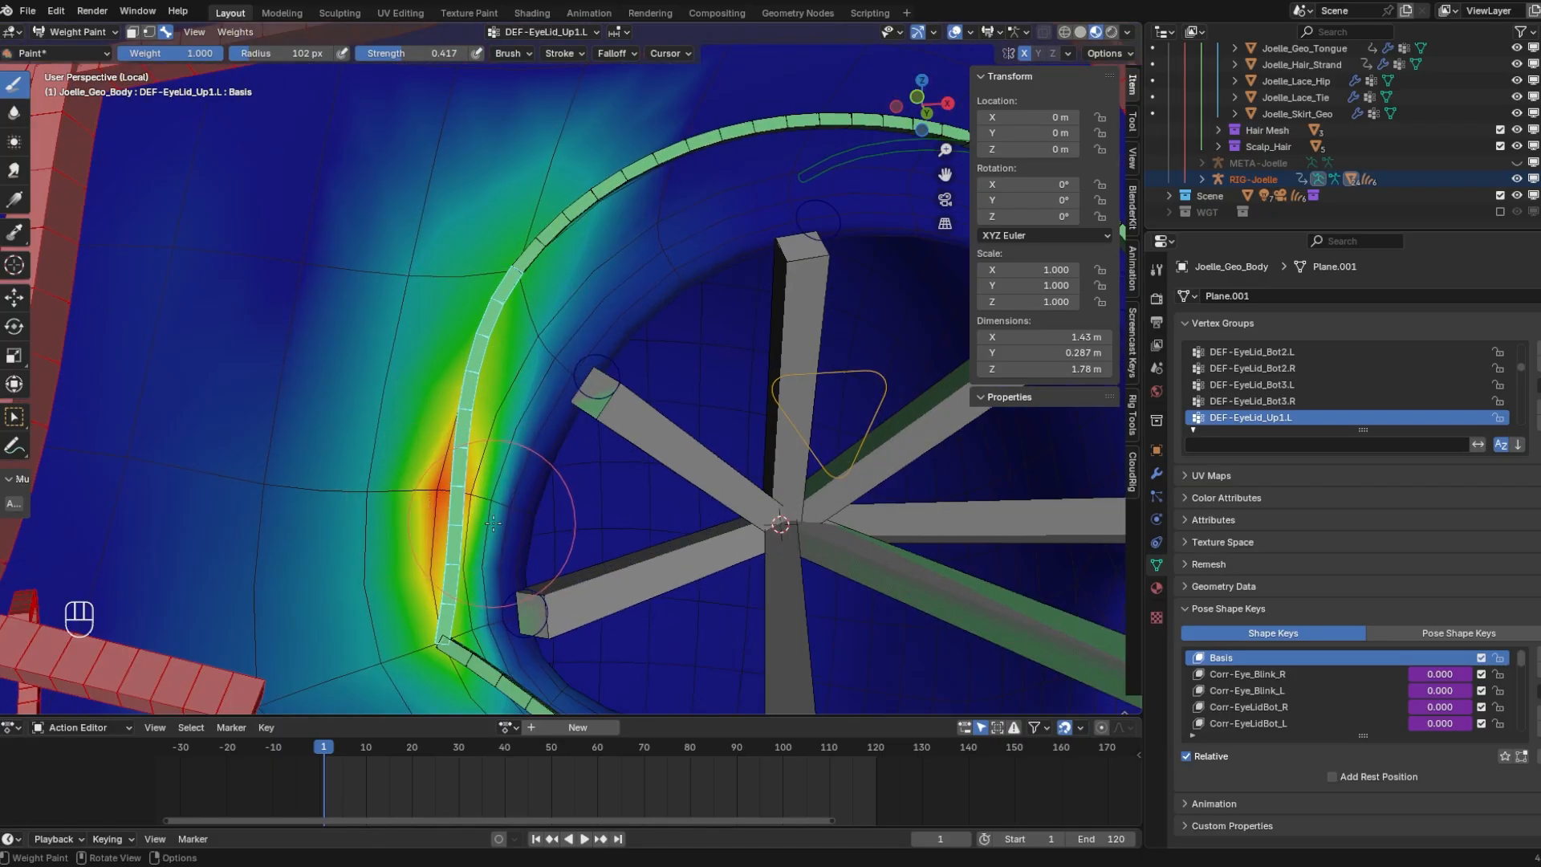
scroll(518, 511, down, 4)
shift+middle_drag(527, 525, 519, 638)
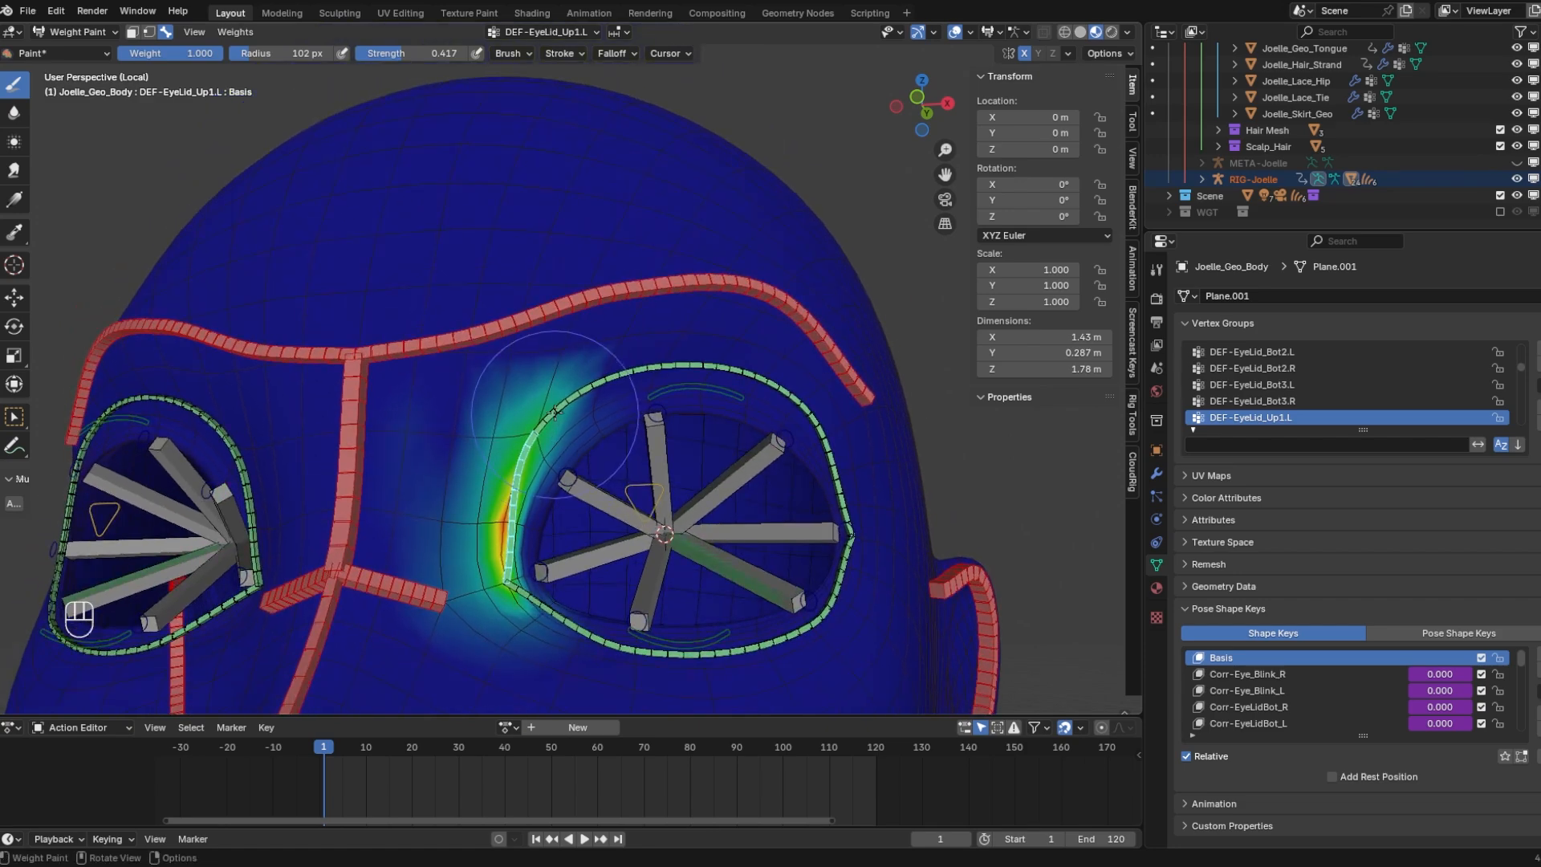
scroll(553, 406, up, 2)
ctrl+drag(553, 406, 524, 438)
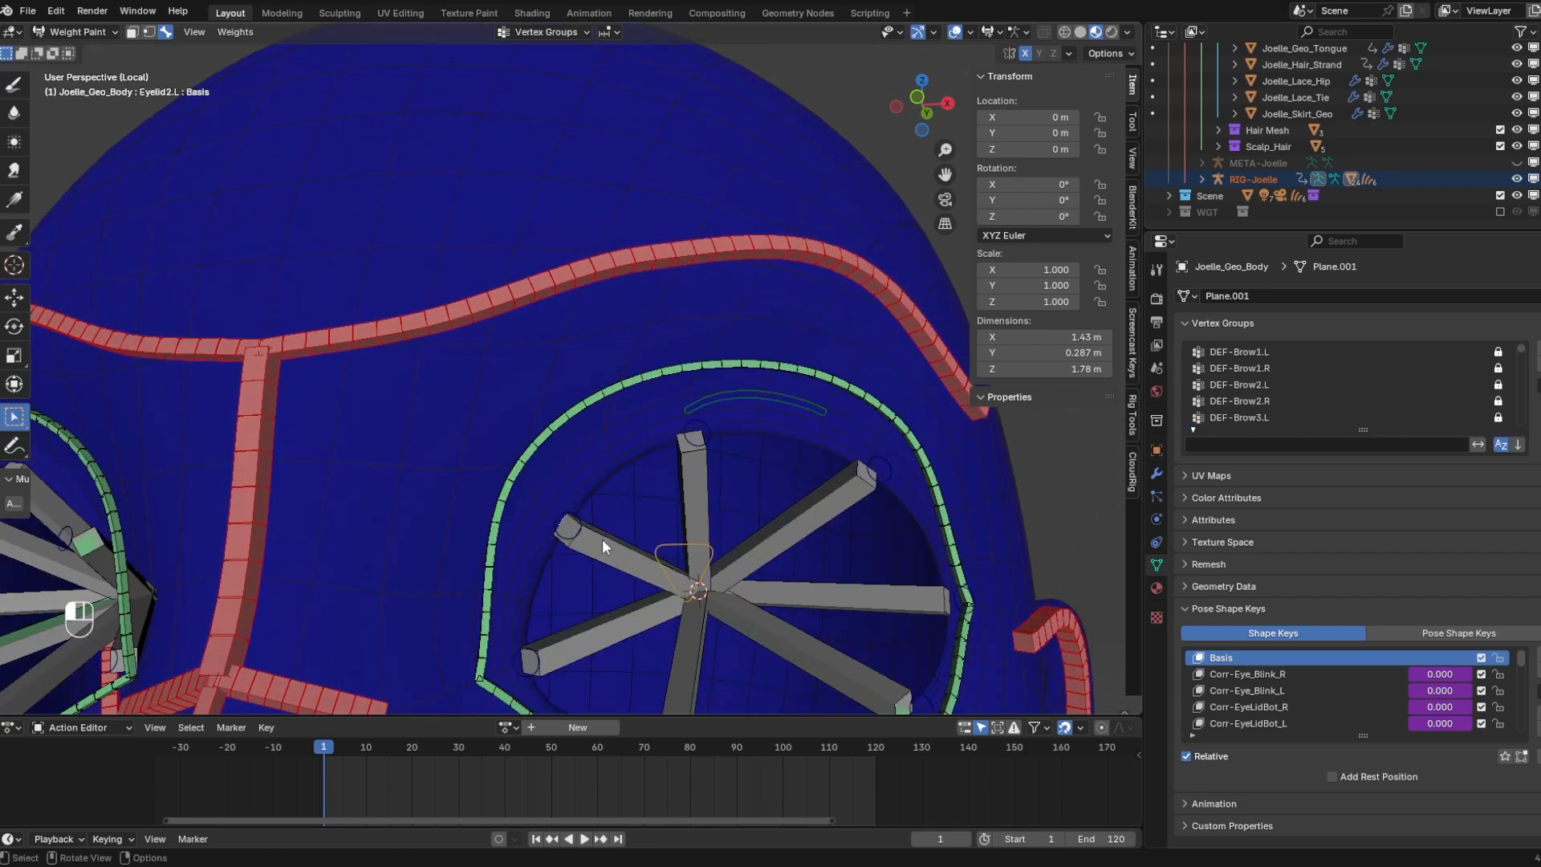
Make DEF-EyeLid_Up3.L the active vertex group and check the Auto Normalize setting in the weight painting options
click(604, 539)
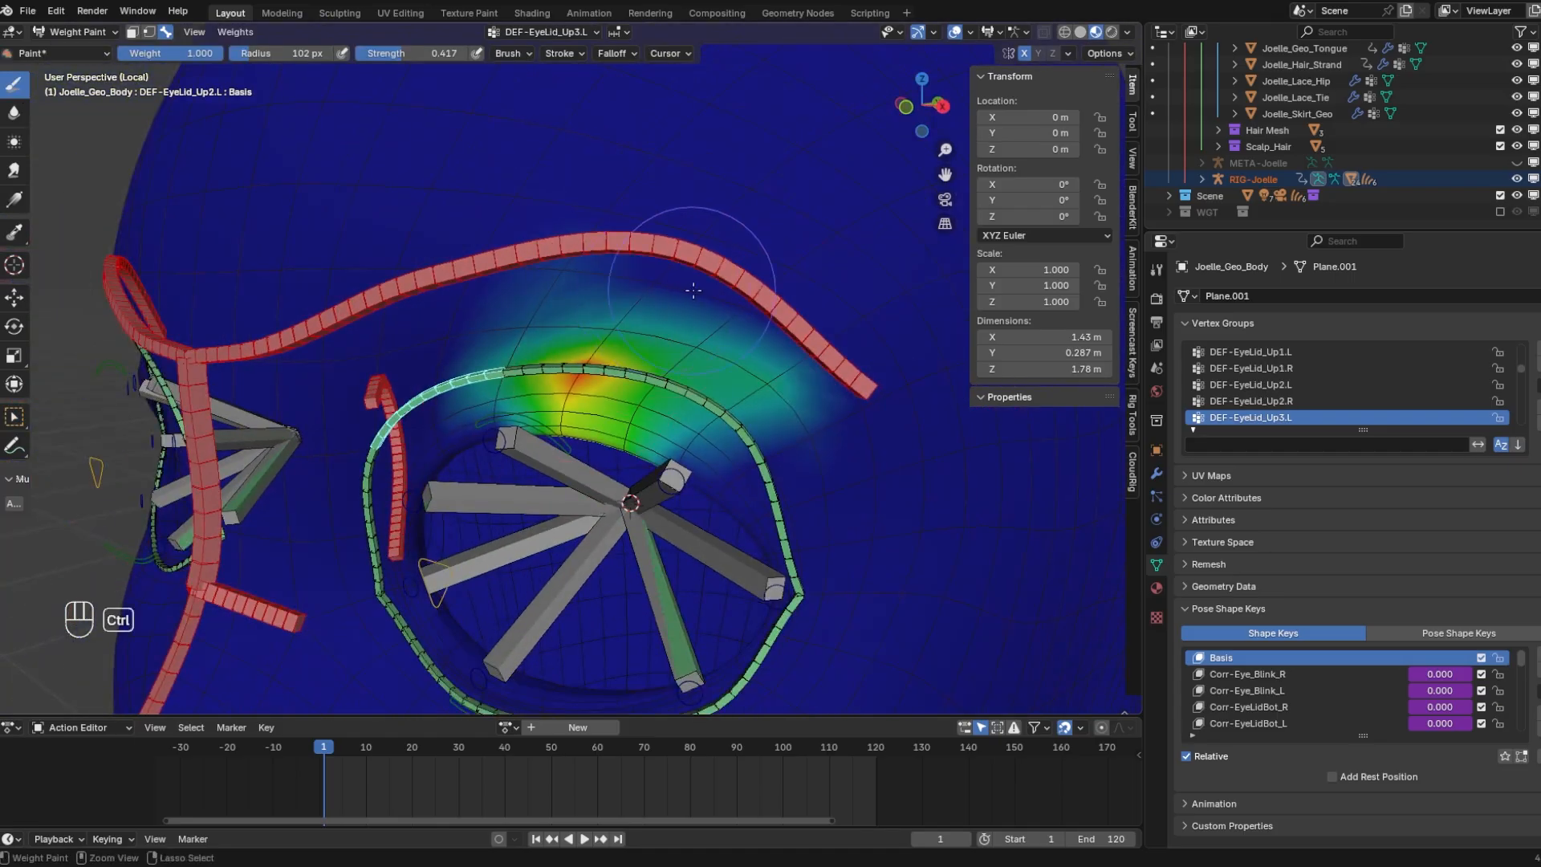
middle_drag(559, 268, 594, 233)
scroll(570, 418, up, 5)
scroll(562, 473, down, 2)
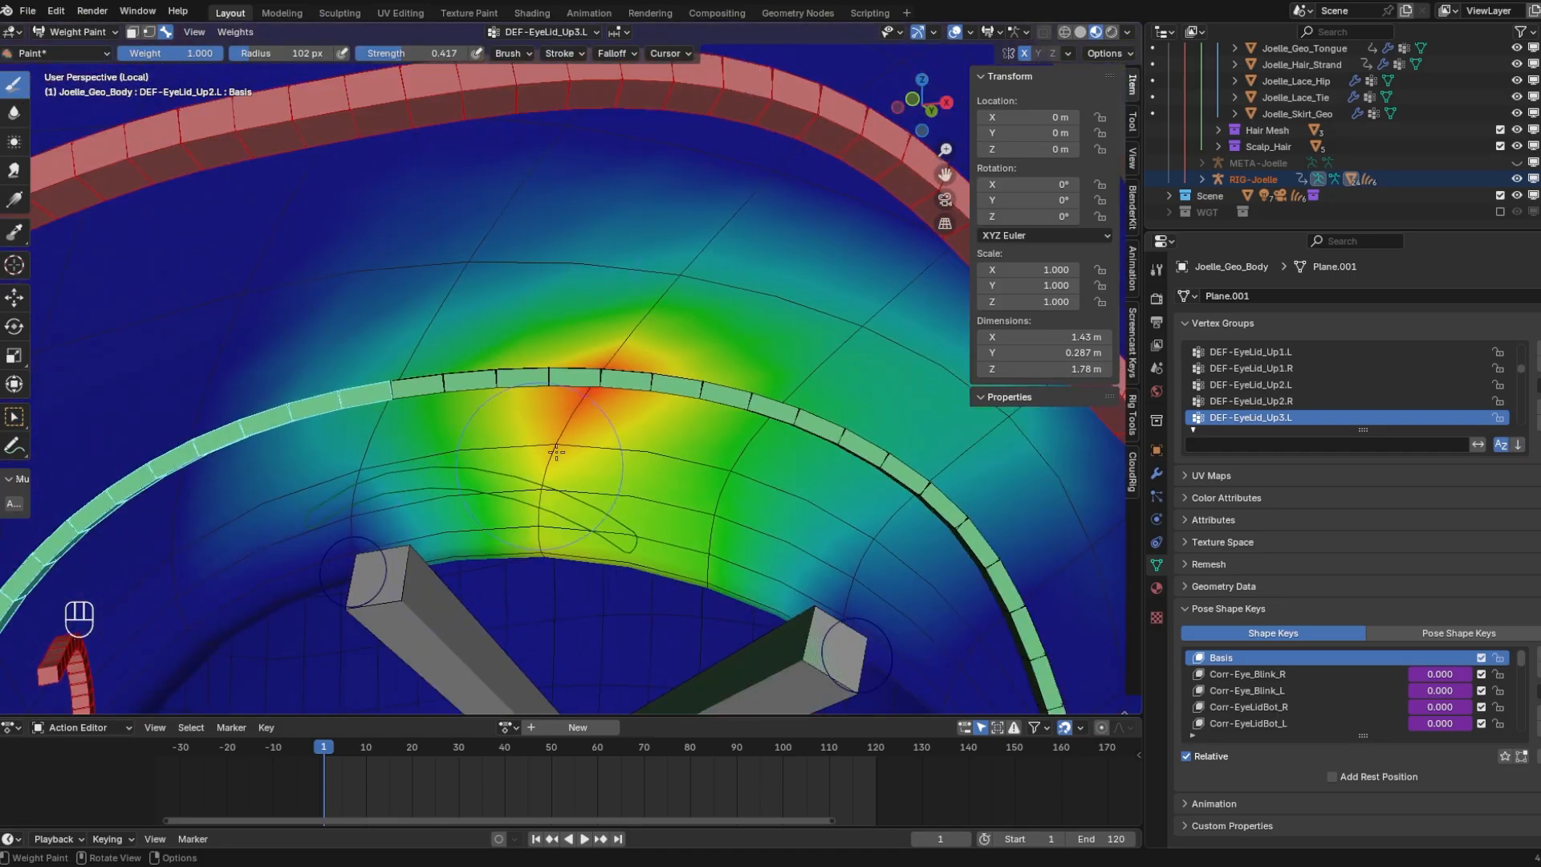
scroll(674, 418, down, 2)
click(1111, 54)
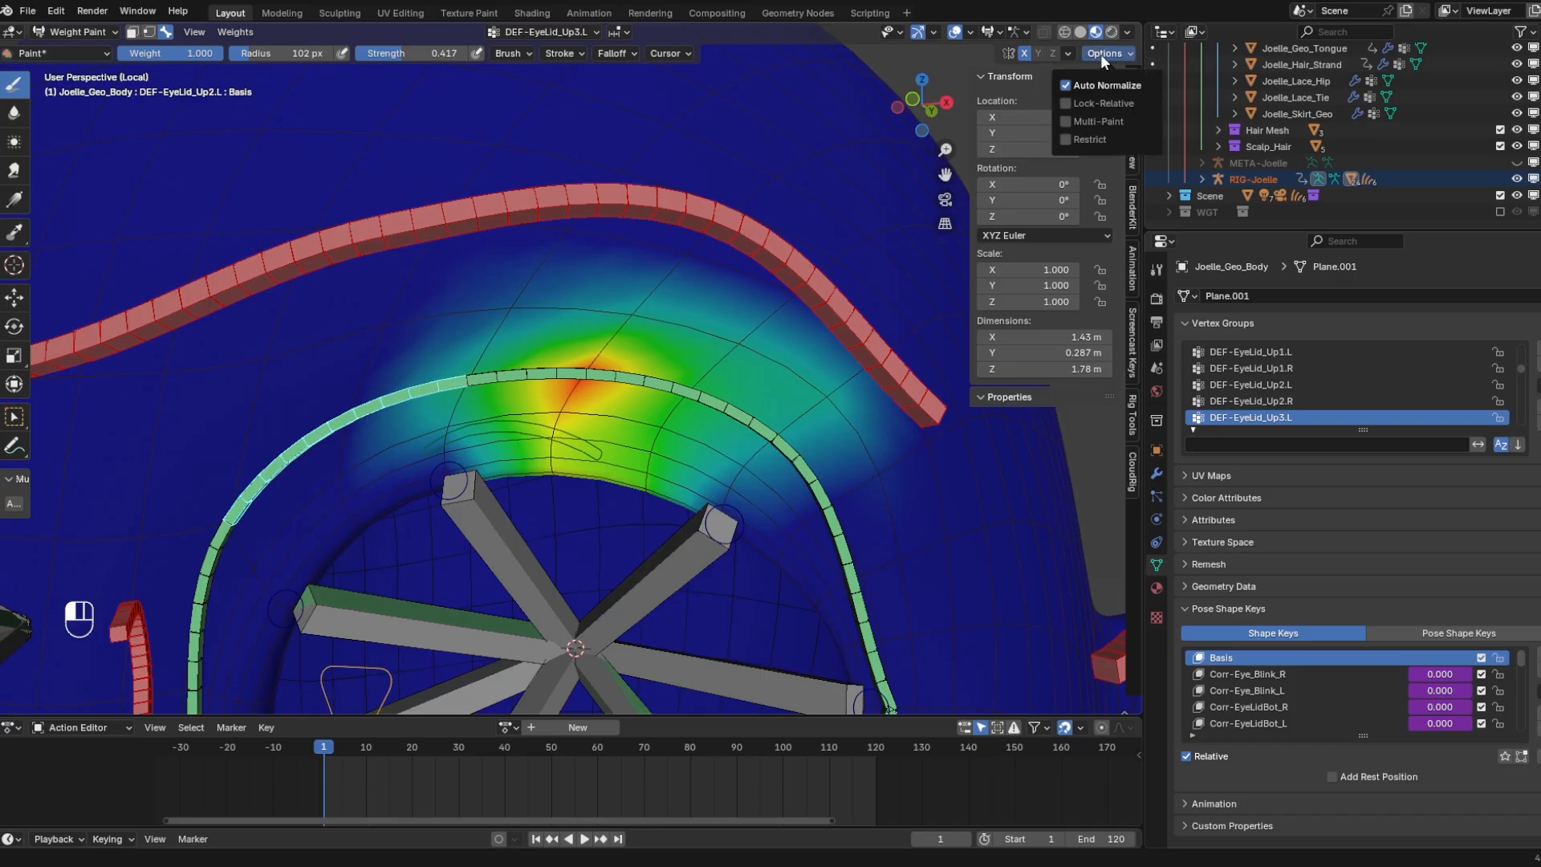
Subtract DEF-EyeLid_Up3.L weight along the rim of the left upper eyelid, below the eyelid bone chain
shift+middle_drag(642, 520, 706, 457)
scroll(514, 491, up, 6)
scroll(511, 491, down, 10)
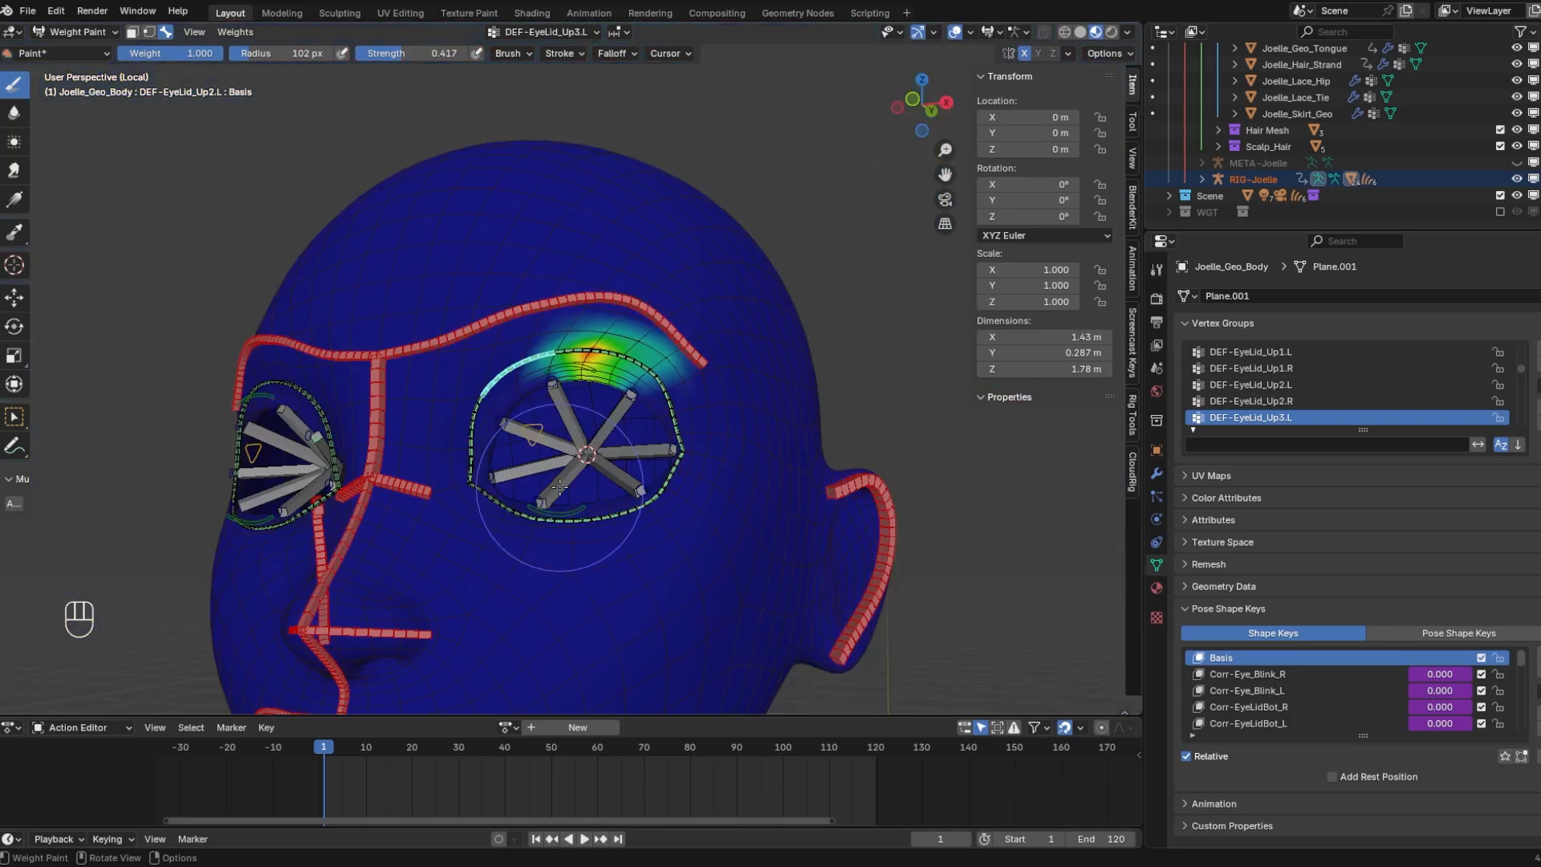
scroll(594, 402, up, 5)
mouse_move(546, 440)
ctrl+mouse_down()
mouse_move(815, 464)
mouse_move(642, 428)
ctrl+mouse_up()
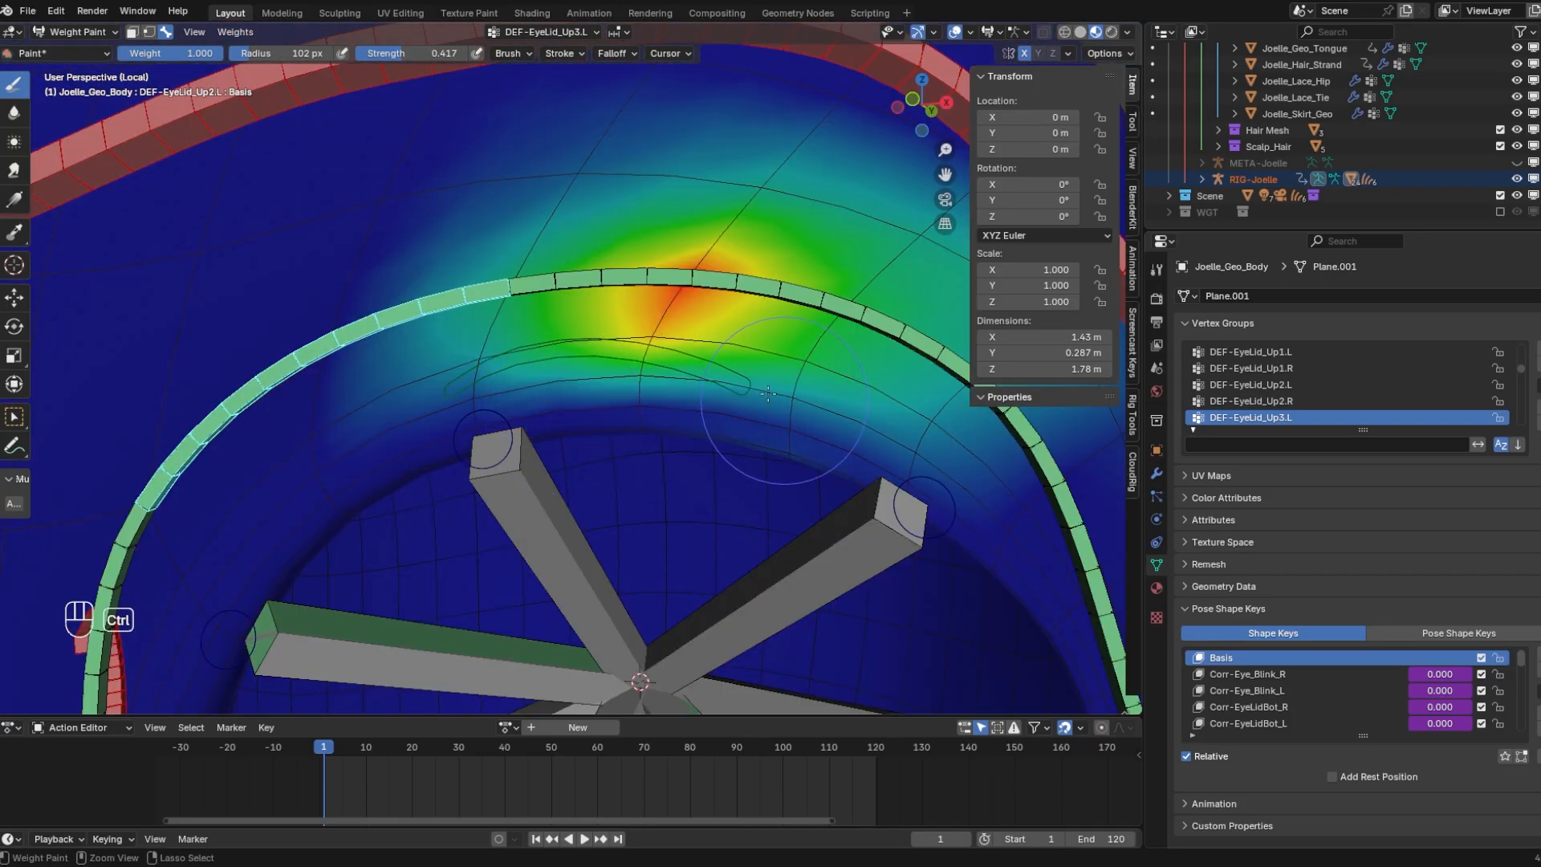
ctrl+drag(768, 393, 565, 406)
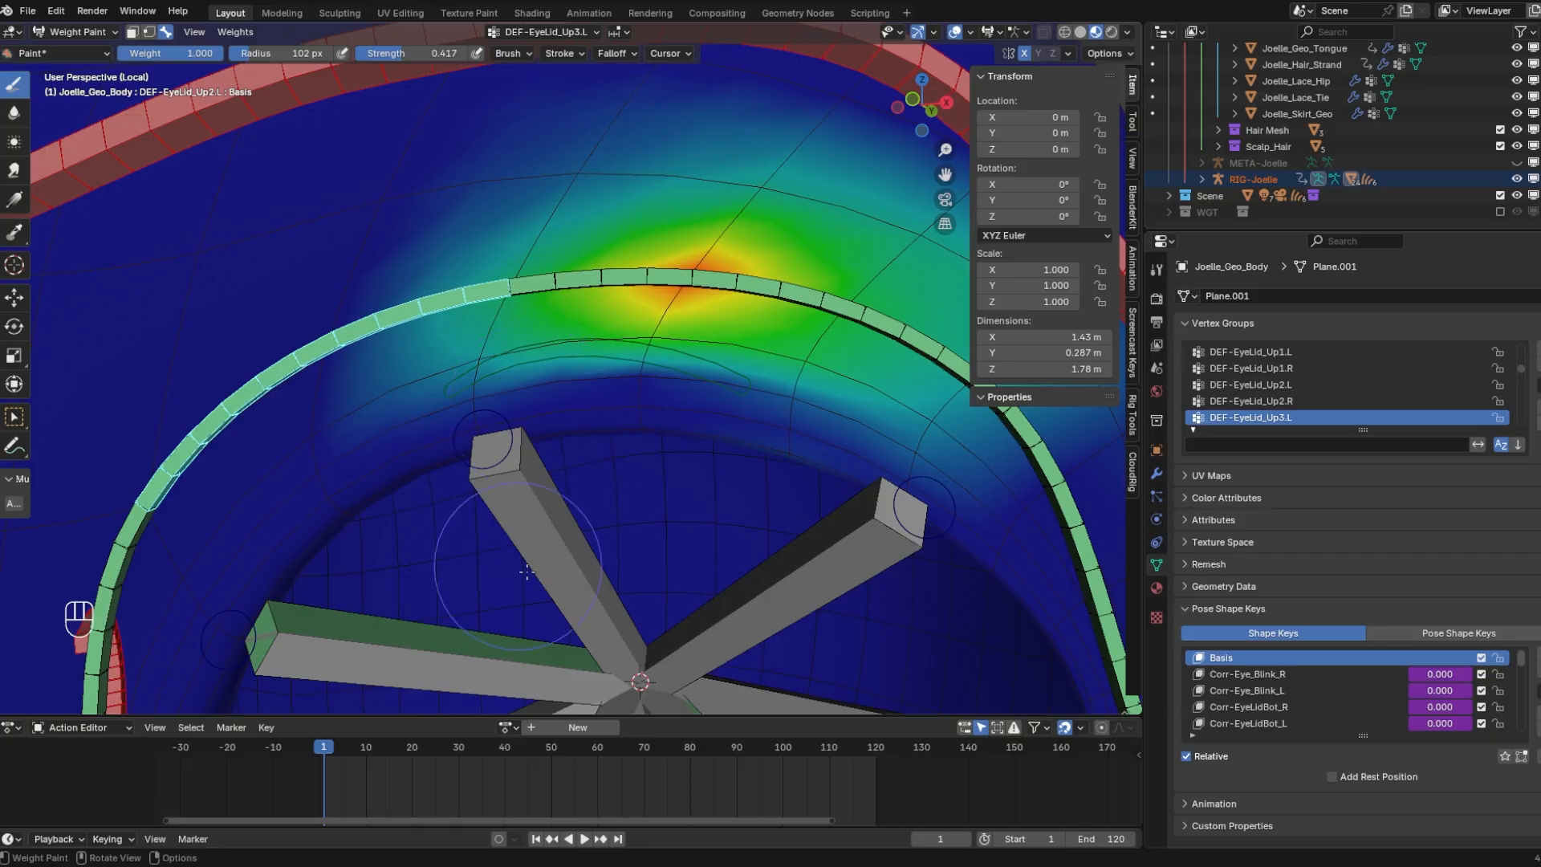
shift+middle_drag(824, 612, 791, 446)
shift+middle_drag(492, 237, 507, 451)
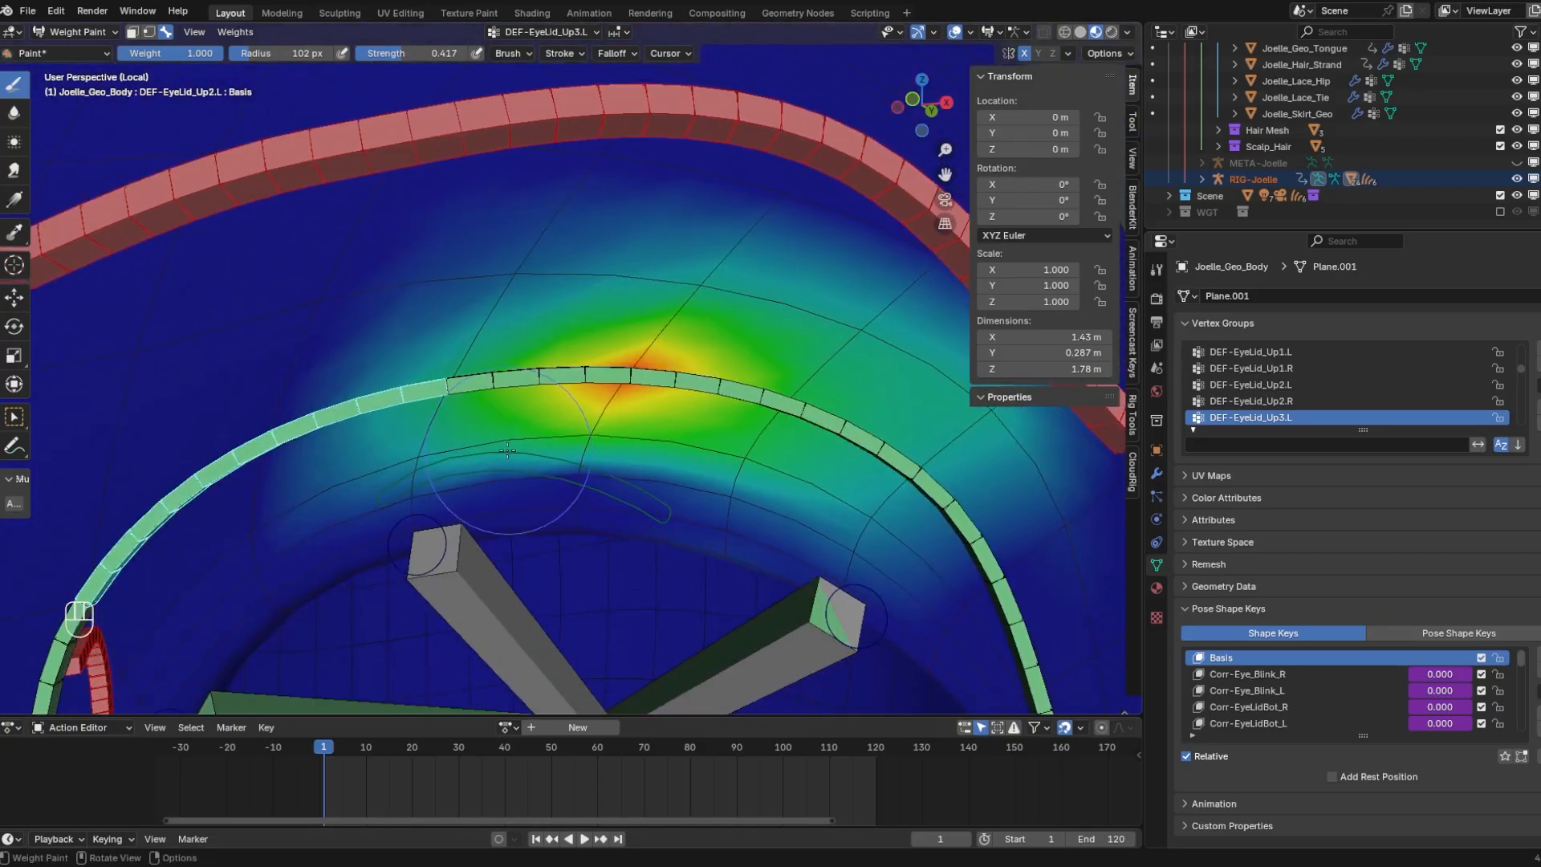
Subtract DEF-EyeLid_Up3.L weight at the outer end of the left upper eyelid's rim
ctrl+drag(830, 535, 840, 546)
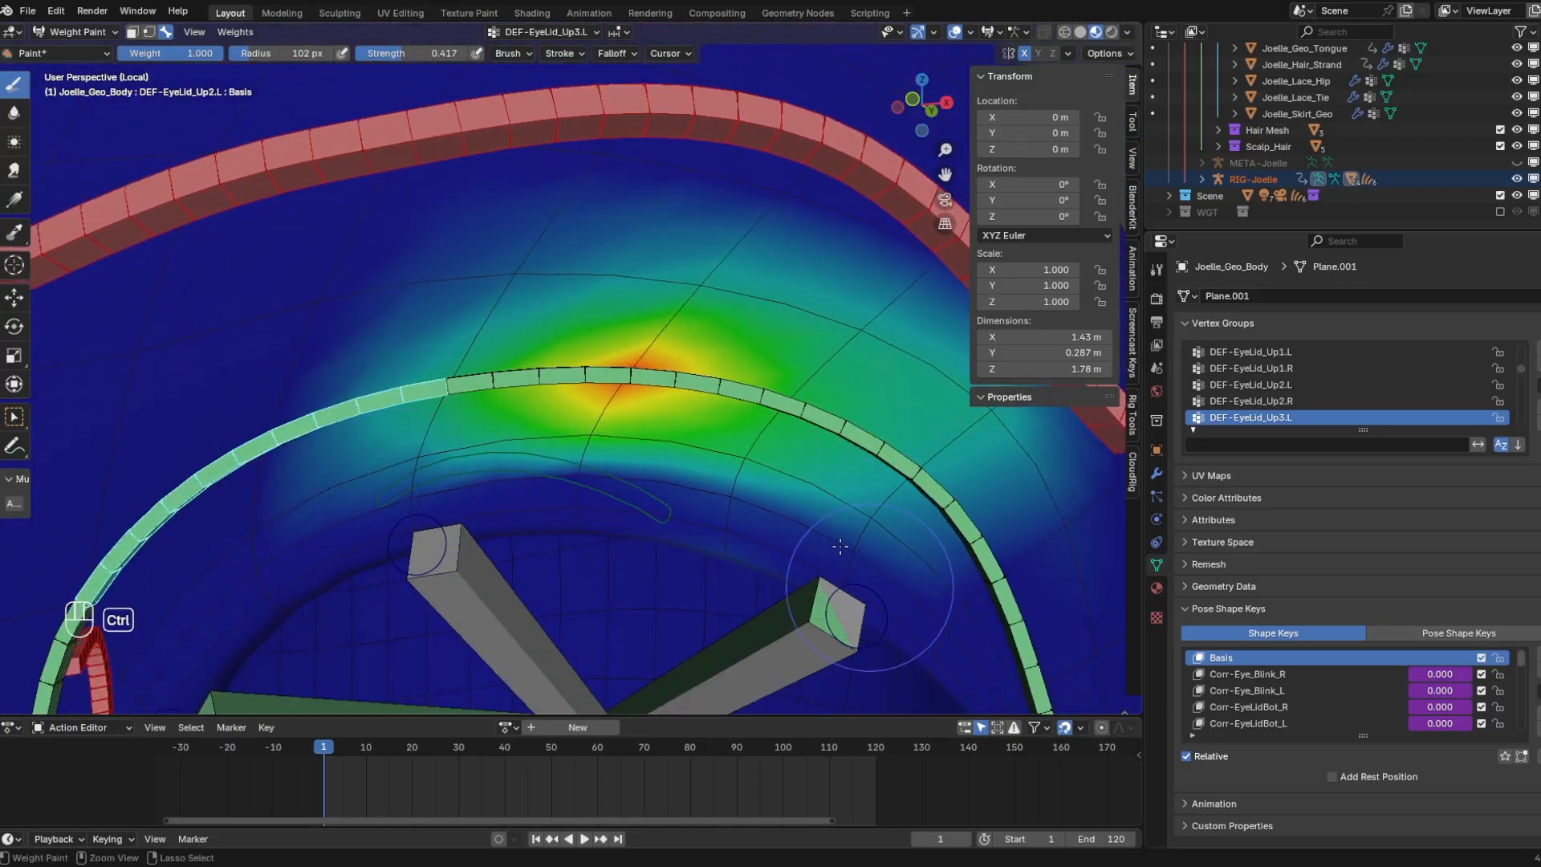
mouse_move(711, 666)
middle_down()
mouse_move(664, 602)
mouse_move(673, 631)
middle_up()
mouse_move(673, 630)
shift+middle_down()
mouse_move(698, 536)
mouse_move(783, 499)
mouse_move(698, 489)
shift+middle_up()
scroll(712, 514, down, 2)
shift+middle_drag(699, 490, 434, 365)
Make DEF-EyeLid_Up4.L the active vertex group and subtract its weight around the left eye's outer corner with brush strength 0.547
click(543, 32)
click(543, 106)
click(543, 128)
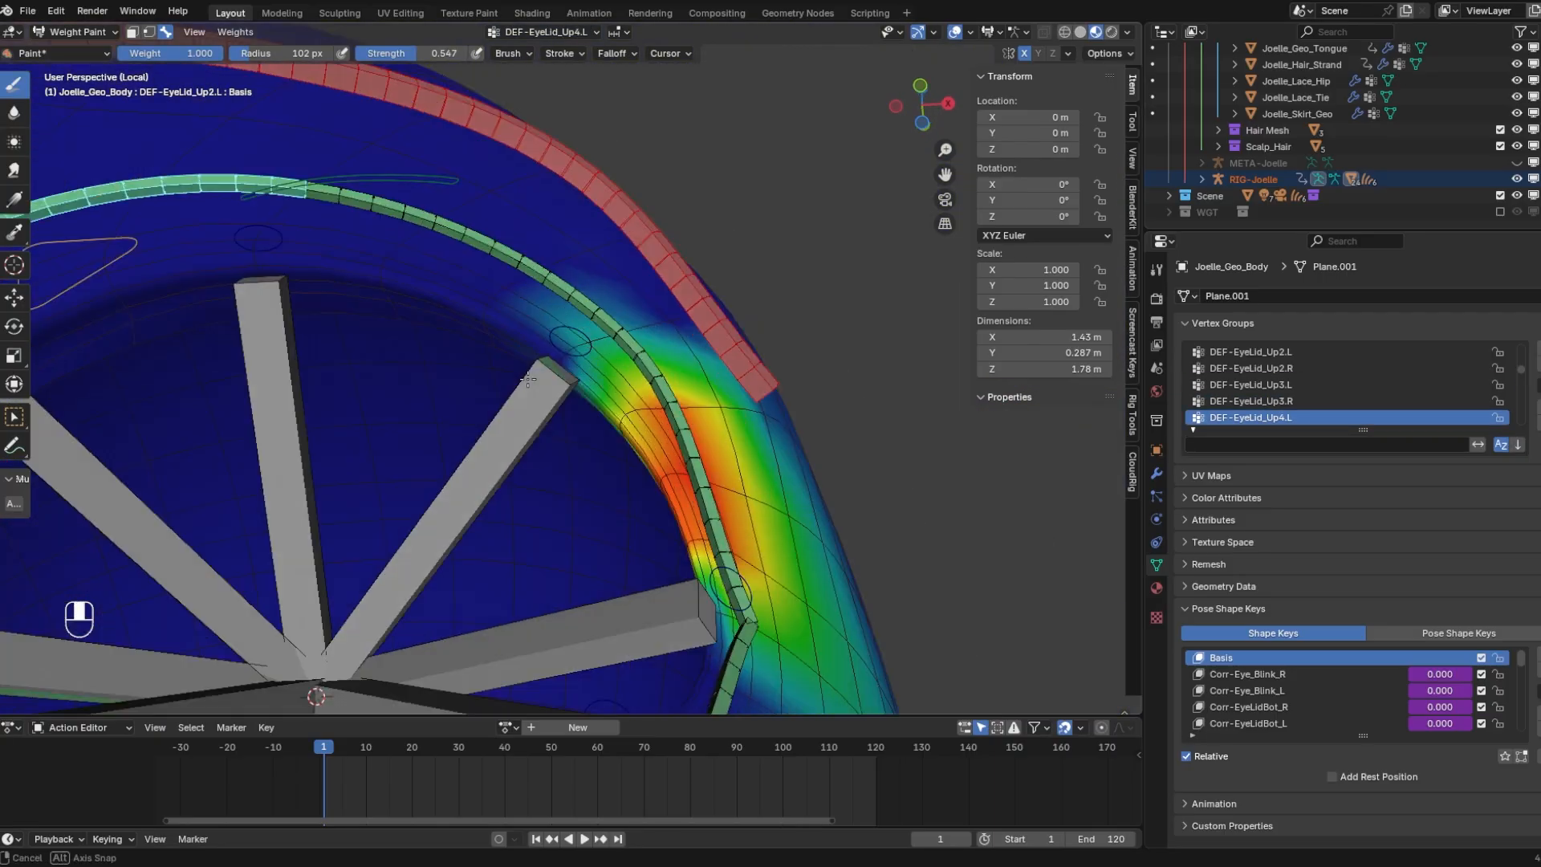
shift+middle_drag(642, 337, 855, 180)
scroll(793, 529, down, 2)
mouse_move(855, 181)
ctrl+mouse_down()
mouse_move(794, 530)
mouse_move(722, 598)
ctrl+mouse_up()
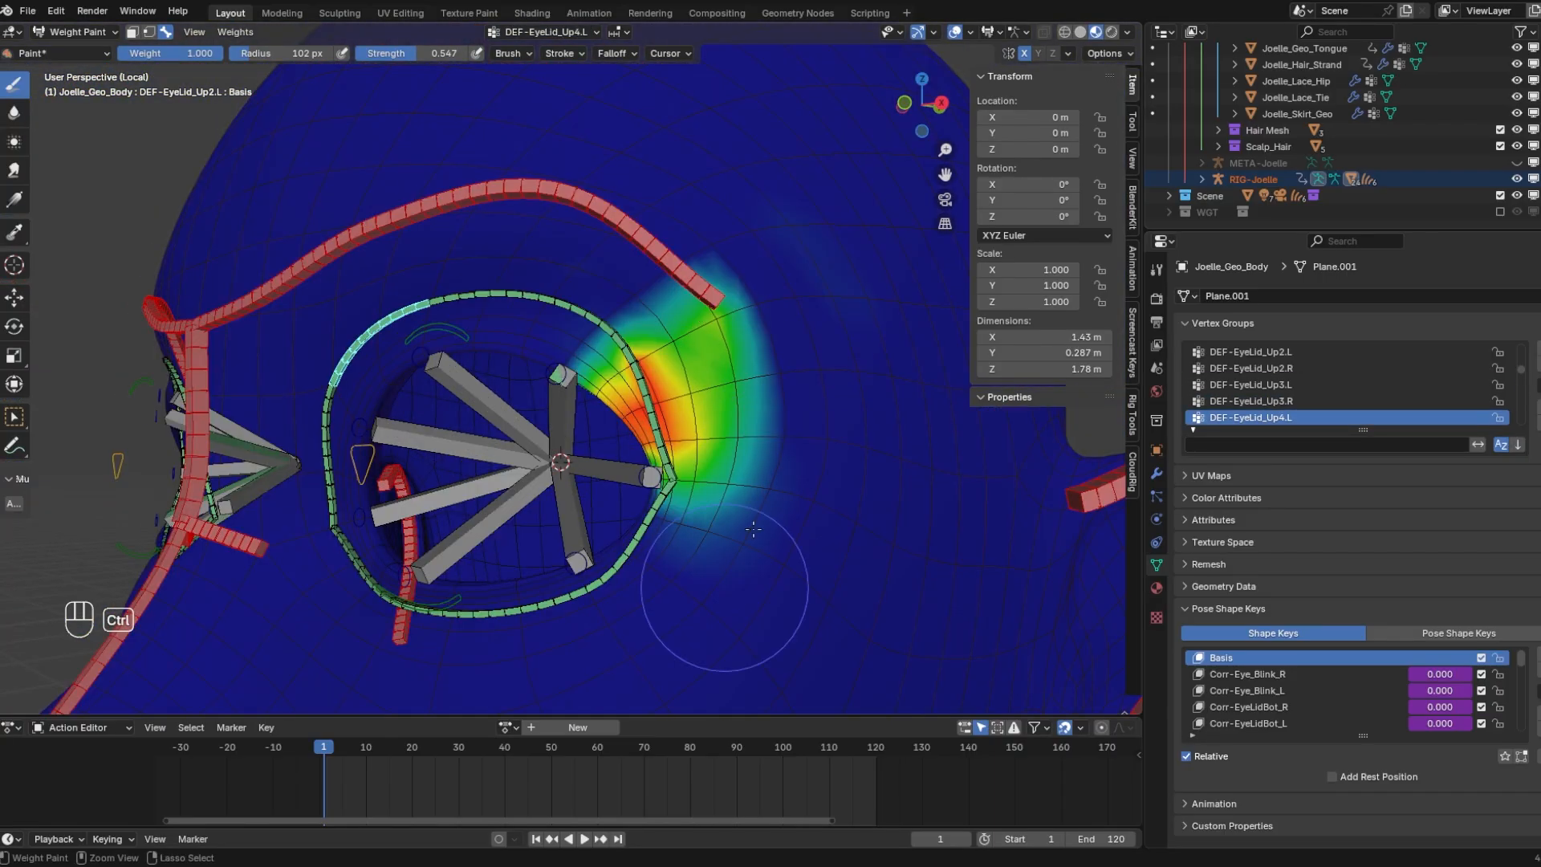
Make DEF-EyeLid_Bot3.L the active vertex group and subtract its weight from the lid rim at the outer corner with a 66 px brush
scroll(722, 598, up, 4)
mouse_move(722, 562)
middle_down()
mouse_move(636, 412)
mouse_move(513, 402)
middle_up()
click(543, 32)
click(542, 120)
mouse_move(561, 449)
middle_down()
mouse_move(647, 469)
mouse_move(481, 346)
middle_up()
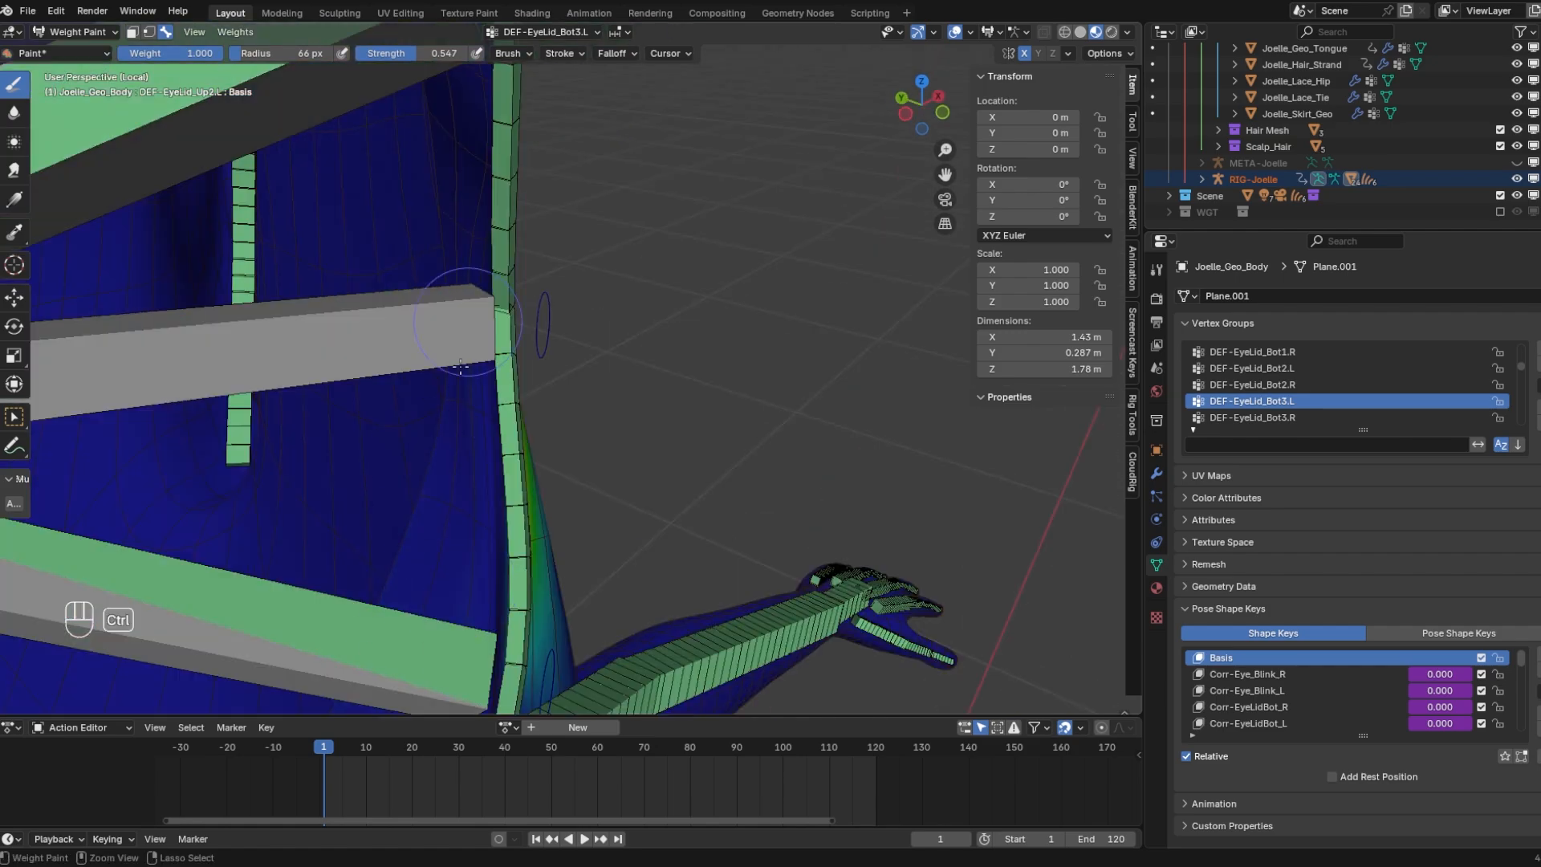
ctrl+drag(470, 317, 489, 361)
Make DEF-EyeLid_Bot2.L the active vertex group and subtract its weight along the inner rim of the left lower eyelid
middle_drag(489, 361, 594, 337)
click(544, 32)
click(542, 96)
mouse_move(674, 361)
middle_down()
mouse_move(729, 371)
mouse_move(711, 418)
mouse_move(683, 393)
middle_up()
ctrl+drag(723, 409, 267, 460)
scroll(321, 450, down, 4)
middle_drag(321, 449, 449, 321)
mouse_move(449, 321)
shift+middle_down()
mouse_move(516, 321)
mouse_move(629, 281)
shift+middle_up()
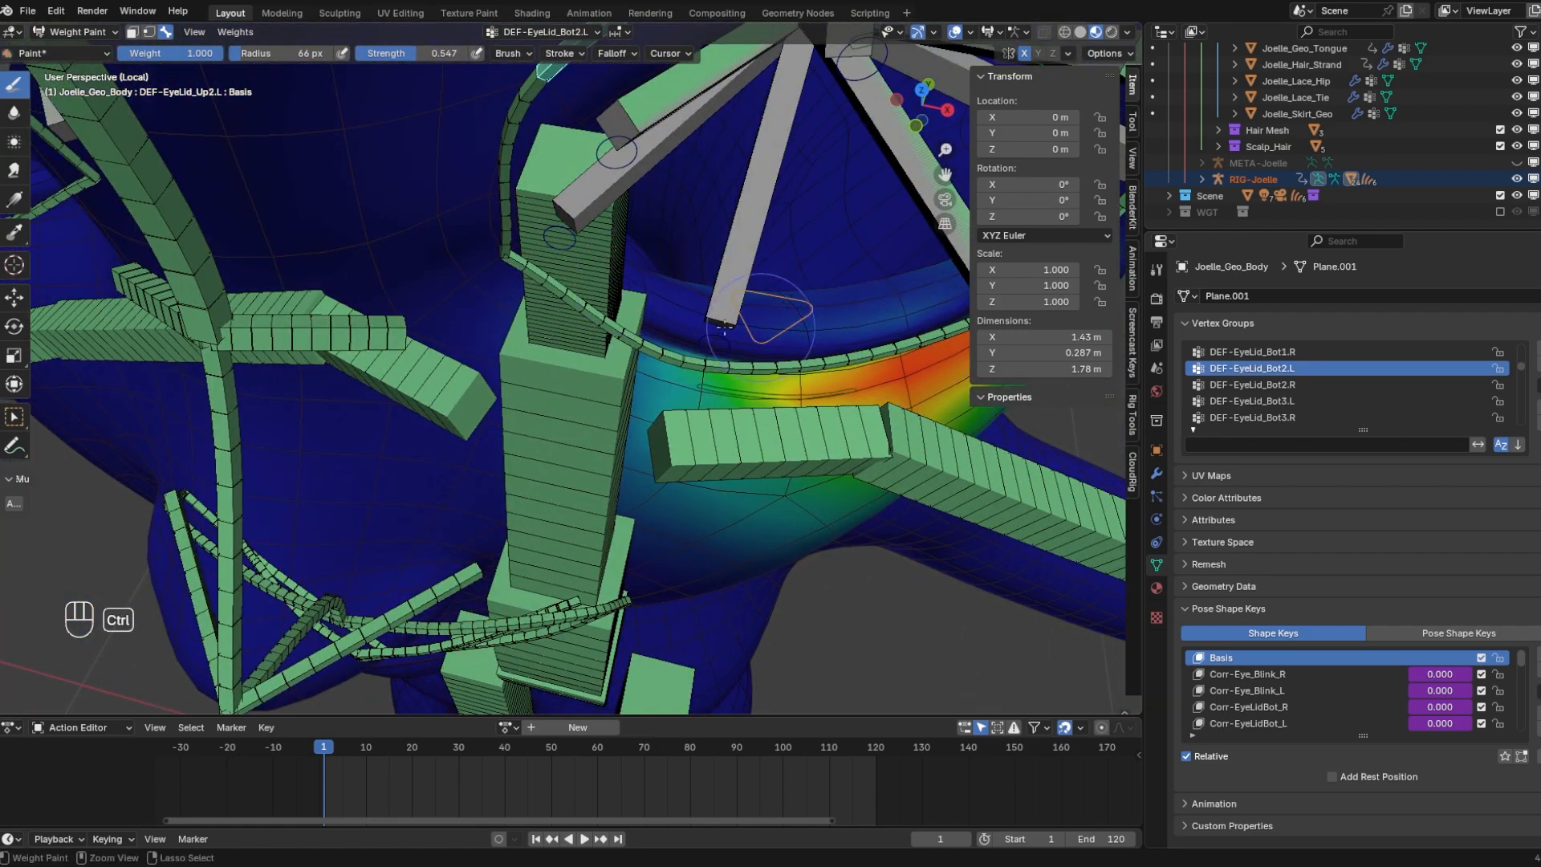
Subtract stray DEF-EyeLid_Bot2.L weight from the area around the left lower eyelid
middle_drag(724, 325, 706, 253)
shift+middle_drag(707, 253, 728, 404)
ctrl+middle_drag(399, 264, 434, 433)
middle_drag(433, 434, 482, 533)
ctrl+drag(578, 474, 722, 450)
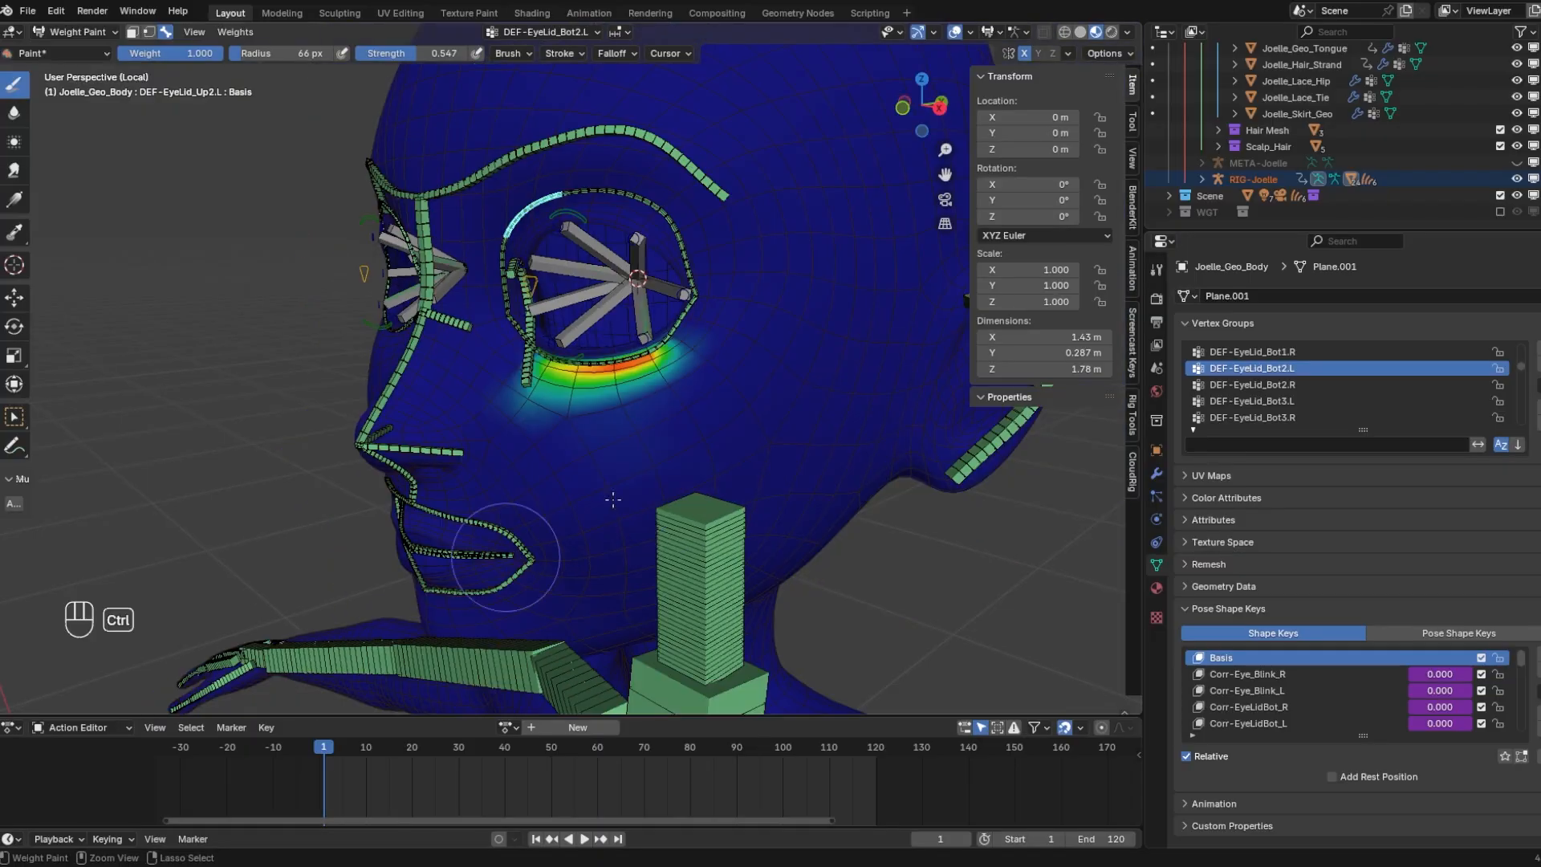
ctrl+middle_drag(612, 498, 578, 337)
middle_drag(514, 417, 562, 385)
shift+middle_drag(562, 386, 514, 433)
Make DEF-Eyelid3.L the active vertex group to work on the left upper lid rim
key(ctrl+shift+x)
middle_drag(514, 434, 481, 401)
ctrl+middle_drag(544, 471, 678, 471)
key(ctrl+shift+x)
middle_drag(529, 321, 382, 265)
ctrl+middle_drag(383, 265, 456, 233)
middle_drag(419, 346, 450, 353)
mouse_move(449, 273)
ctrl+middle_down()
mouse_move(420, 337)
mouse_move(458, 257)
ctrl+middle_up()
middle_drag(458, 321, 498, 321)
mouse_move(498, 321)
ctrl+middle_down()
mouse_move(495, 417)
mouse_move(522, 321)
ctrl+middle_up()
click(541, 32)
key(Up)
key(Down)
key(Down)
key(Down)
Subtract DEF-Eyelid3.L weight above the left upper lid rim and smooth the weights along the rim
ctrl+middle_drag(642, 177, 663, 212)
ctrl+drag(663, 211, 706, 249)
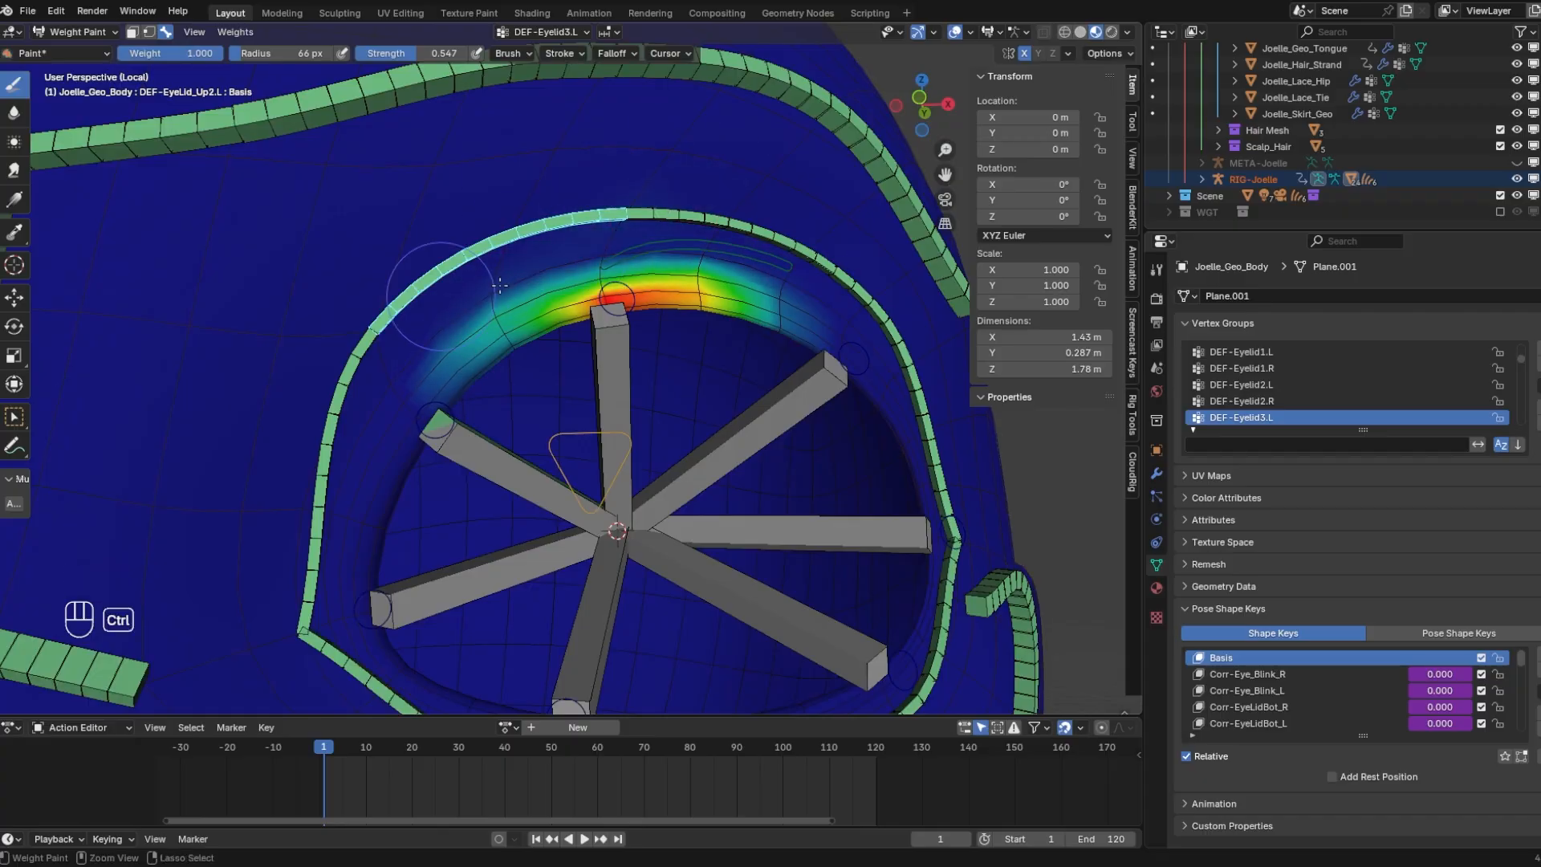
middle_drag(562, 305, 554, 281)
shift+drag(441, 369, 551, 303)
middle_drag(551, 303, 610, 265)
shift+drag(610, 289, 715, 281)
mouse_move(714, 280)
middle_down()
mouse_move(810, 302)
mouse_move(775, 273)
middle_up()
ctrl+middle_drag(774, 273, 723, 321)
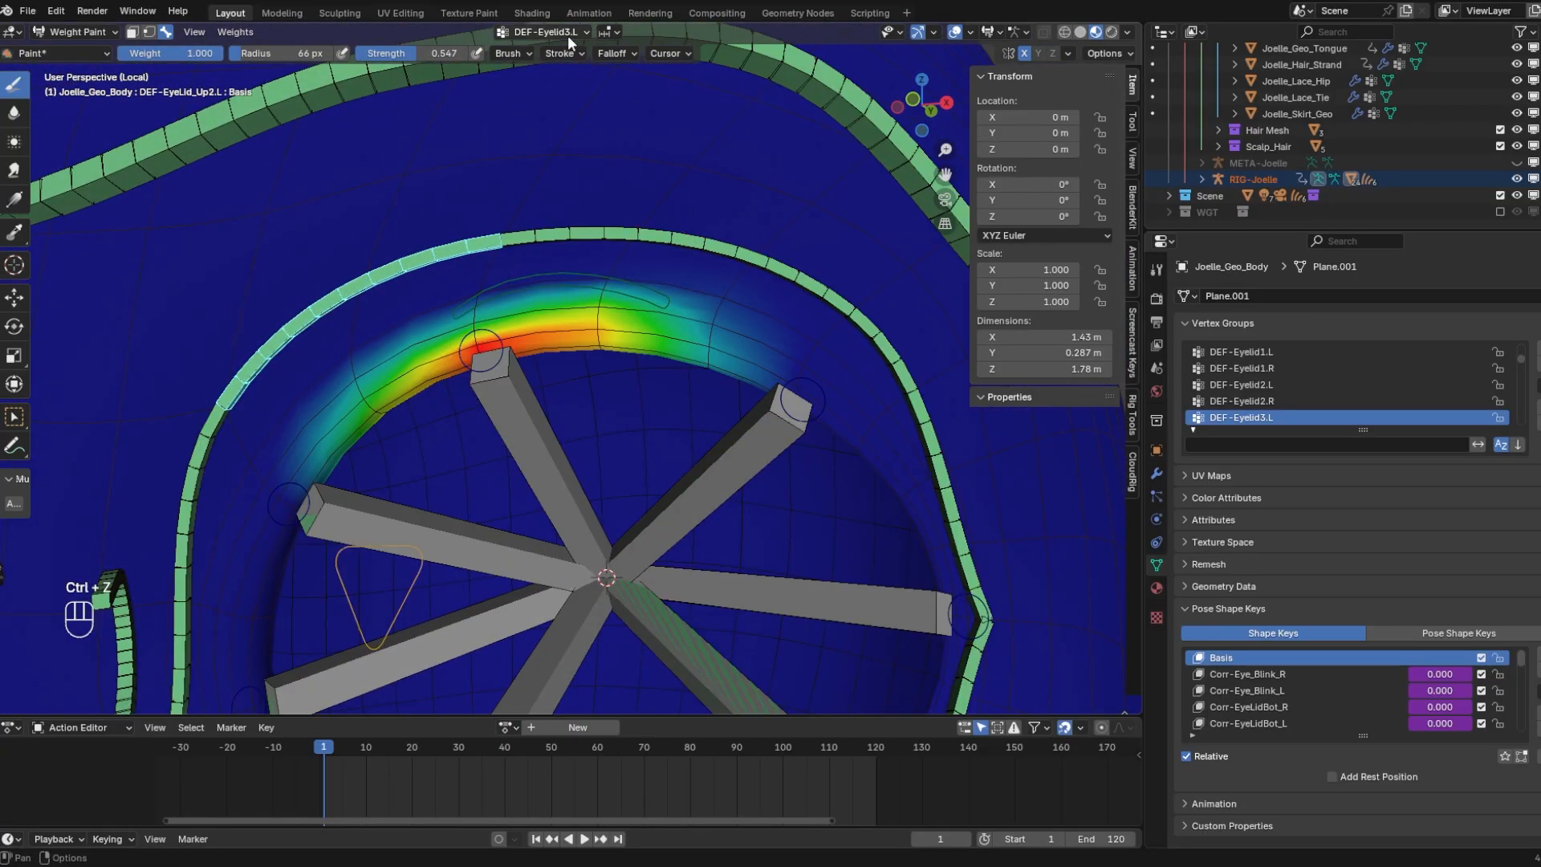
Make DEF-Eyelid4.L the active vertex group, subtract its weight along the outer upper lid, and undo the last stroke
ctrl+scroll(558, 36, down, 2)
middle_drag(594, 103, 697, 155)
mouse_move(679, 253)
ctrl+mouse_down()
mouse_move(907, 357)
mouse_move(867, 434)
ctrl+mouse_up()
middle_drag(857, 347, 873, 342)
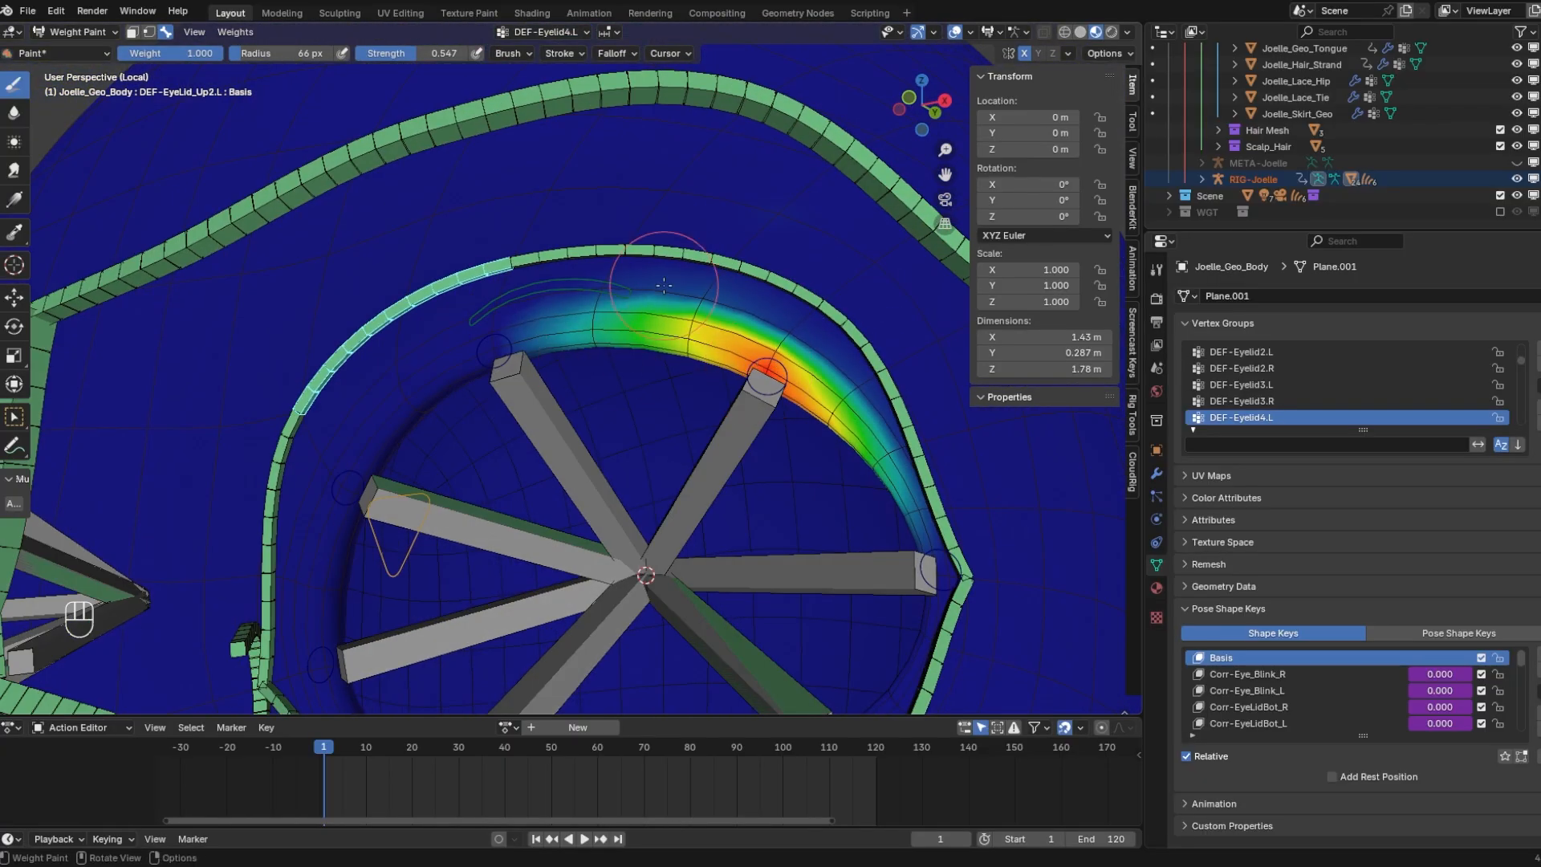
mouse_move(602, 309)
middle_down()
mouse_move(698, 353)
mouse_move(657, 391)
middle_up()
key(ctrl+z)
Make DEF-Eyelid5.L the active vertex group and smooth its weights around the left eye's outer corner
shift+middle_drag(786, 420, 771, 340)
ctrl+shift+click(760, 385)
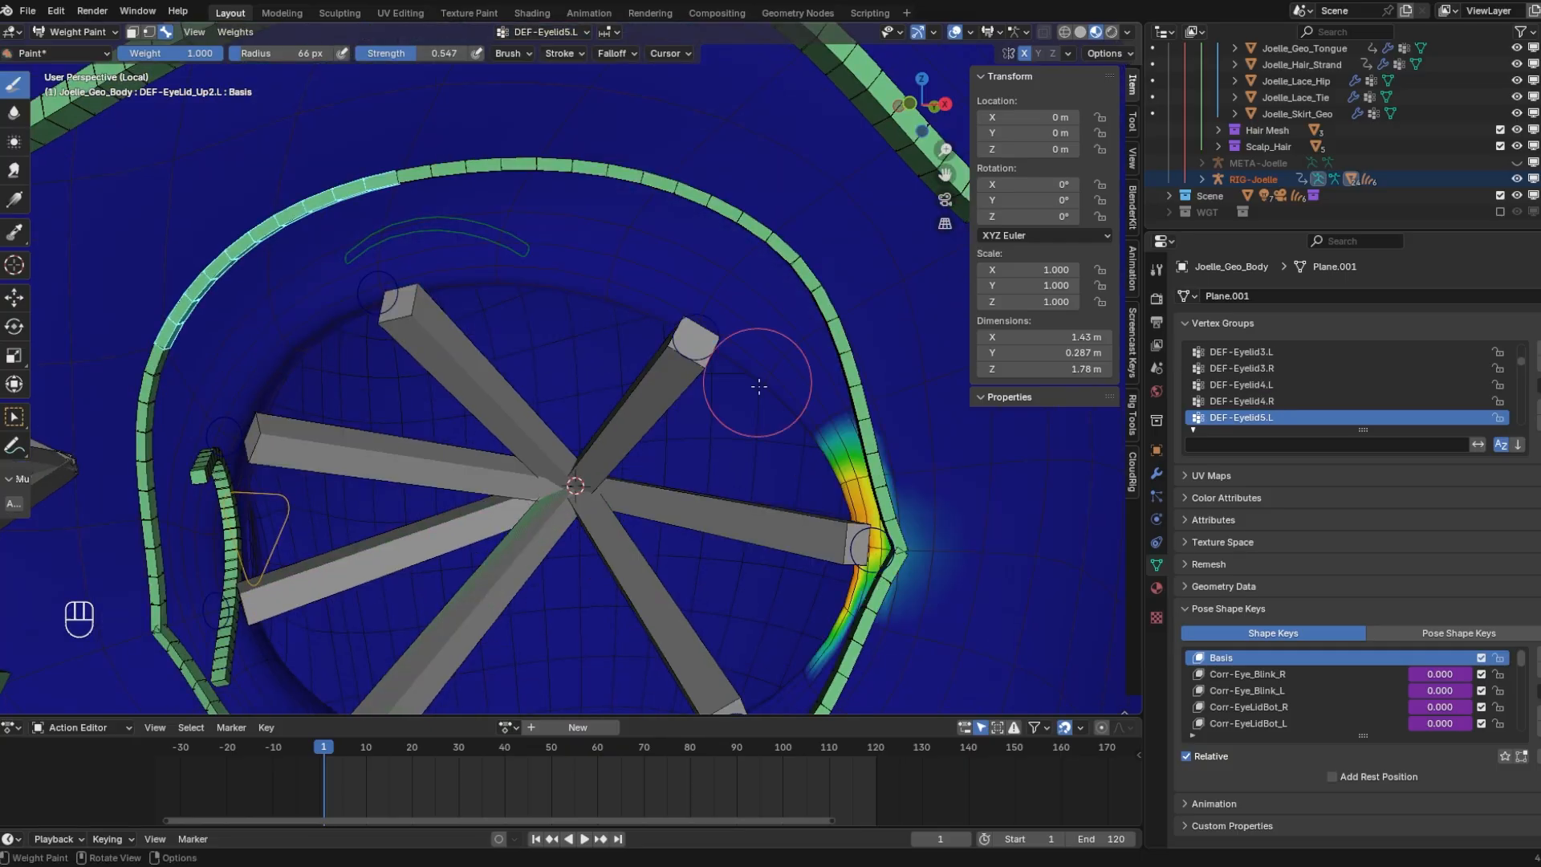
shift+middle_drag(843, 602, 574, 470)
shift+drag(574, 472, 495, 658)
shift+middle_drag(549, 590, 561, 611)
shift+drag(561, 611, 514, 642)
middle_drag(554, 513, 650, 237)
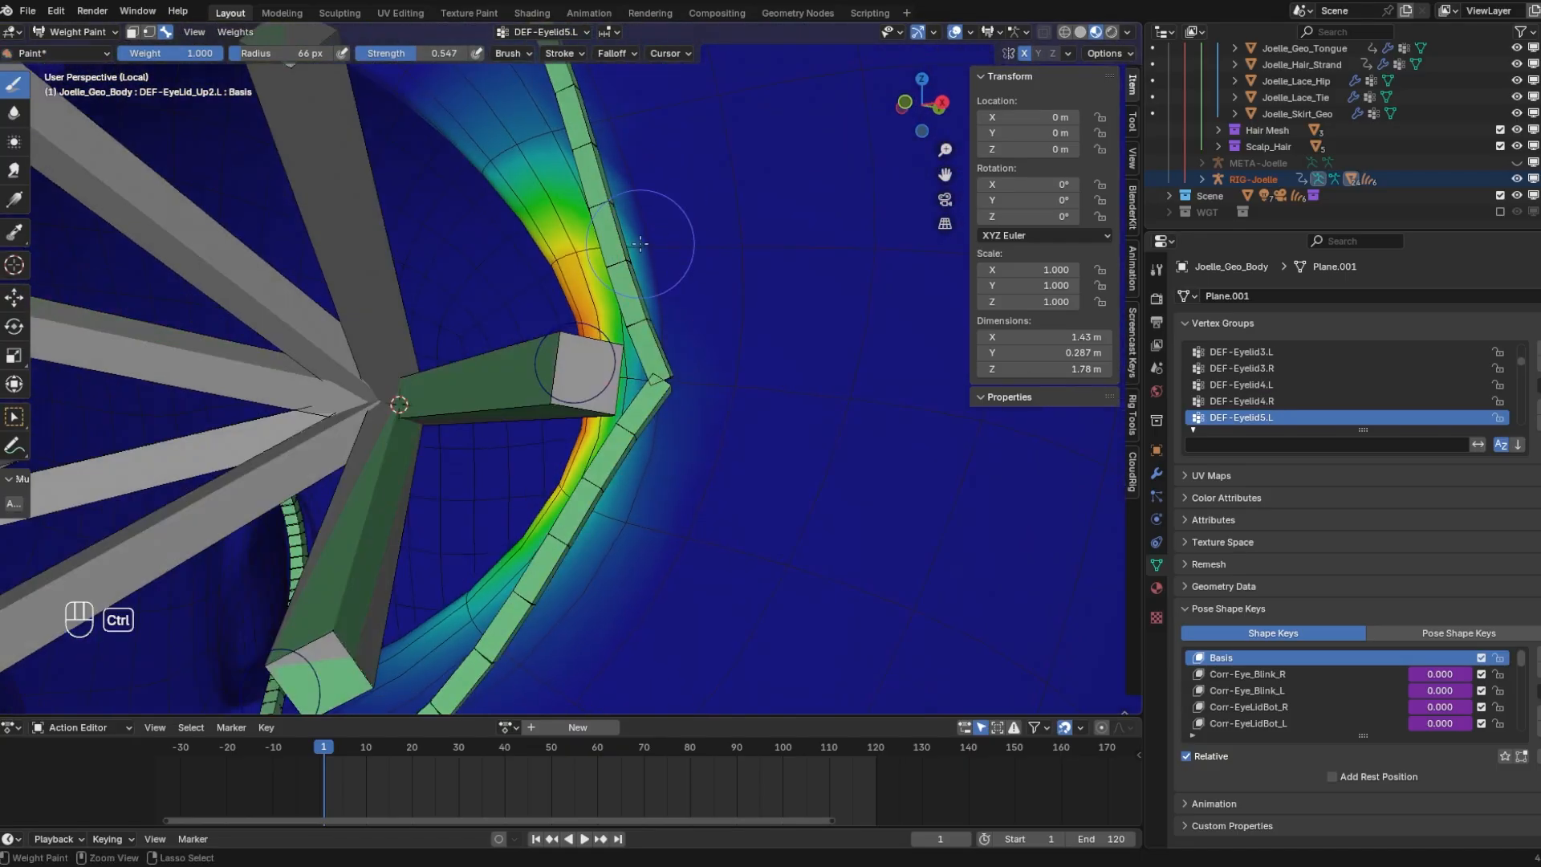
Try subtracting DEF-Eyelid5.L weight below the outer eye corner and undo the last stroke
ctrl+drag(643, 449, 562, 602)
mouse_move(578, 513)
middle_down()
mouse_move(530, 345)
mouse_move(455, 369)
mouse_move(620, 298)
middle_up()
key(ctrl+z)
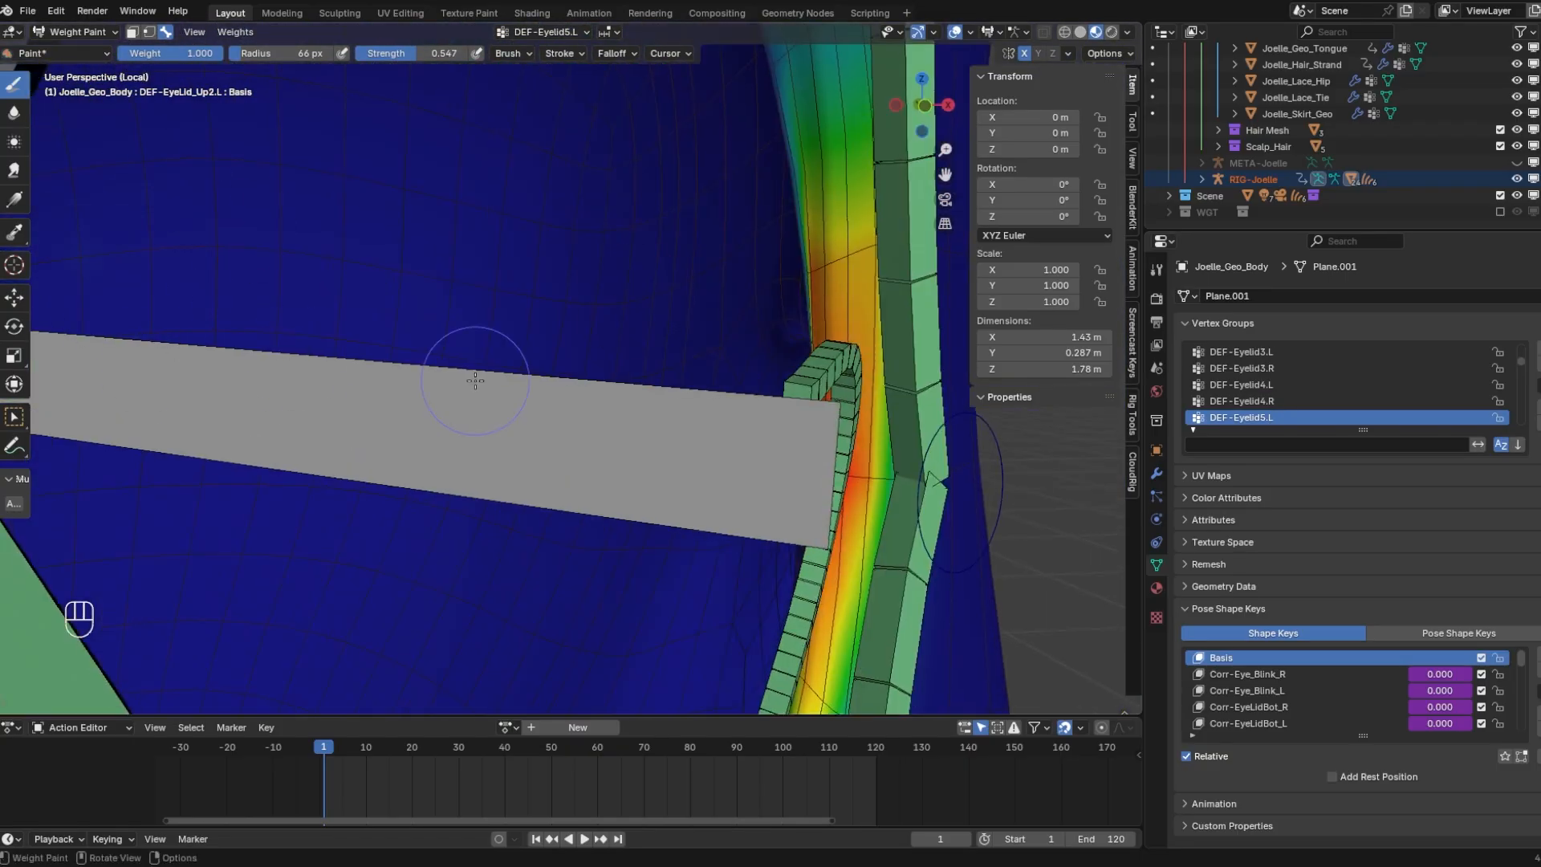
Go through the following eyelid vertex groups up to DEF-Eyelid7.L and examine their weights on the left lower lid
ctrl+middle_drag(475, 378, 482, 466)
click(548, 33)
ctrl+scroll(561, 103, down, 4)
ctrl+scroll(561, 103, up, 4)
middle_drag(277, 241, 152, 237)
middle_drag(378, 223, 490, 241)
click(547, 32)
ctrl+scroll(554, 104, down, 4)
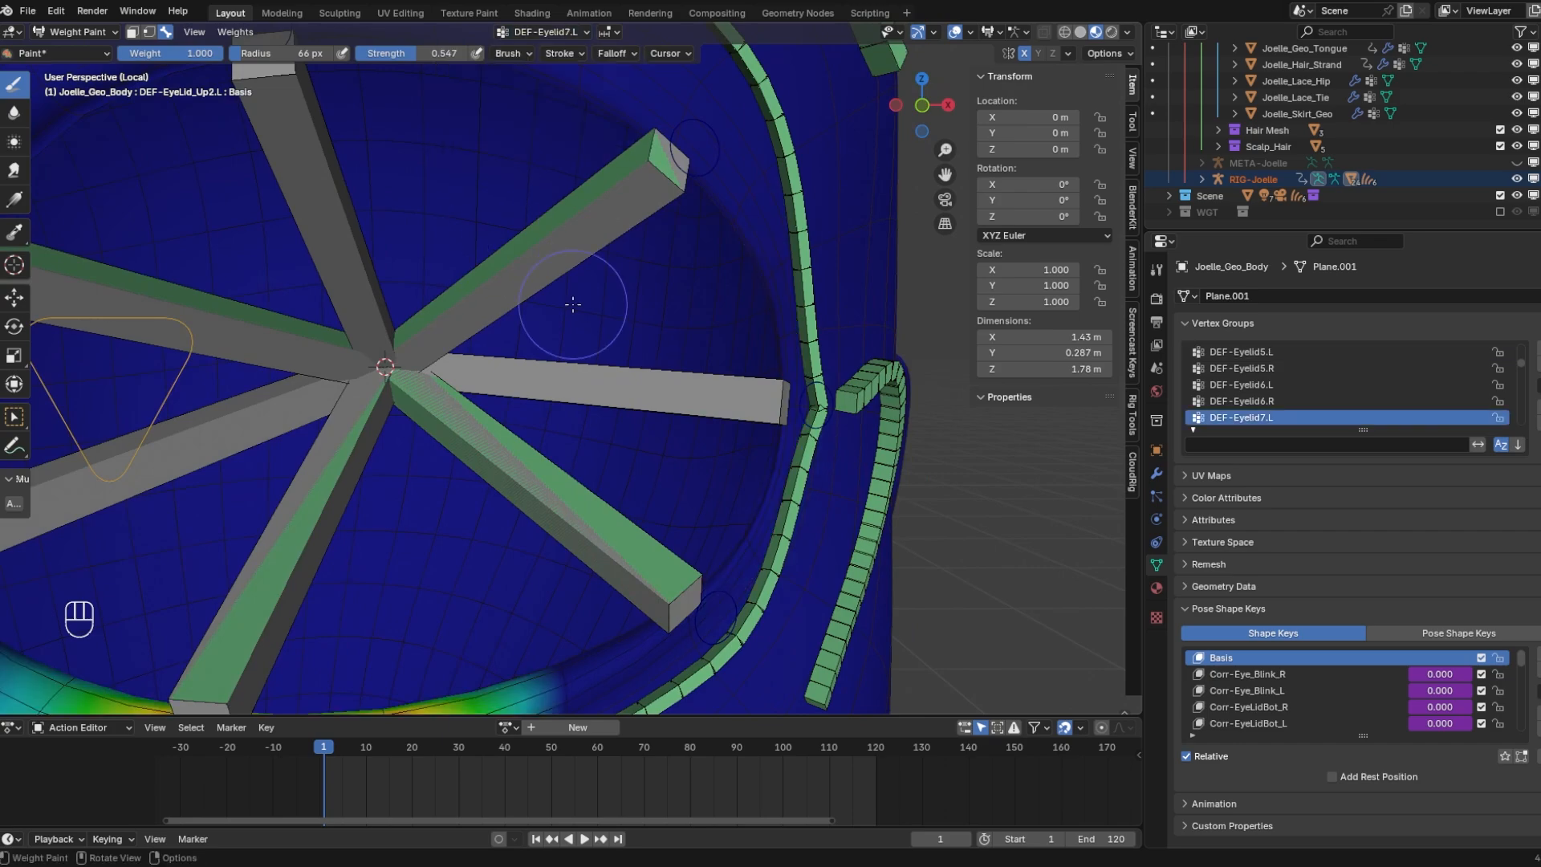
ctrl+middle_drag(598, 305, 554, 426)
shift+middle_drag(554, 425, 599, 344)
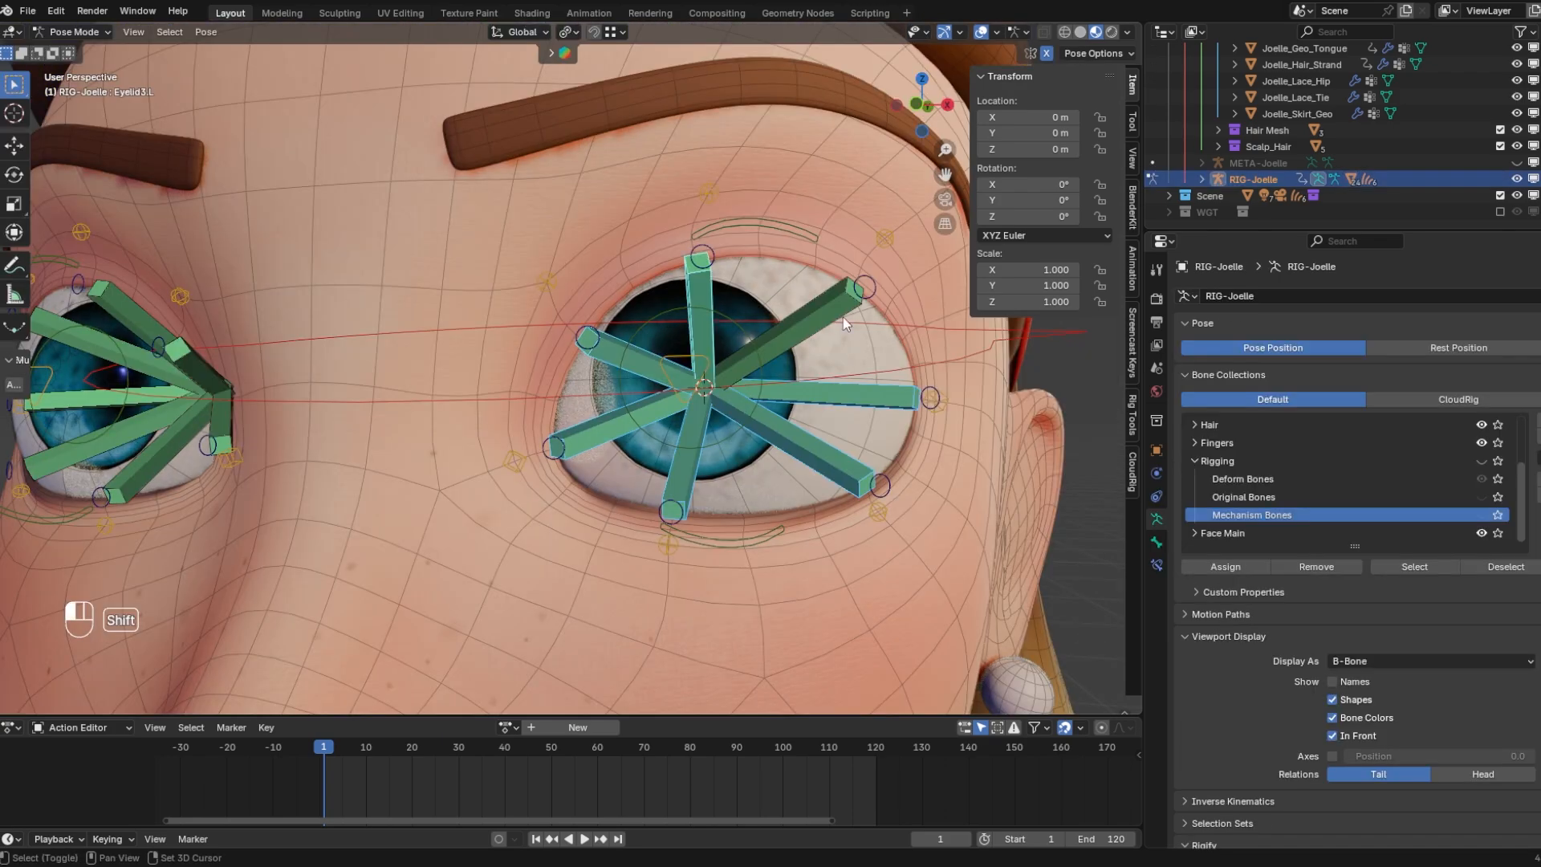
Select the radial Eyelid bones of both eyes, assign them to the Mechanism Bones collection, and collapse the Rigging collection
shift+click(842, 316)
middle_drag(843, 316, 286, 444)
shift+click(365, 445)
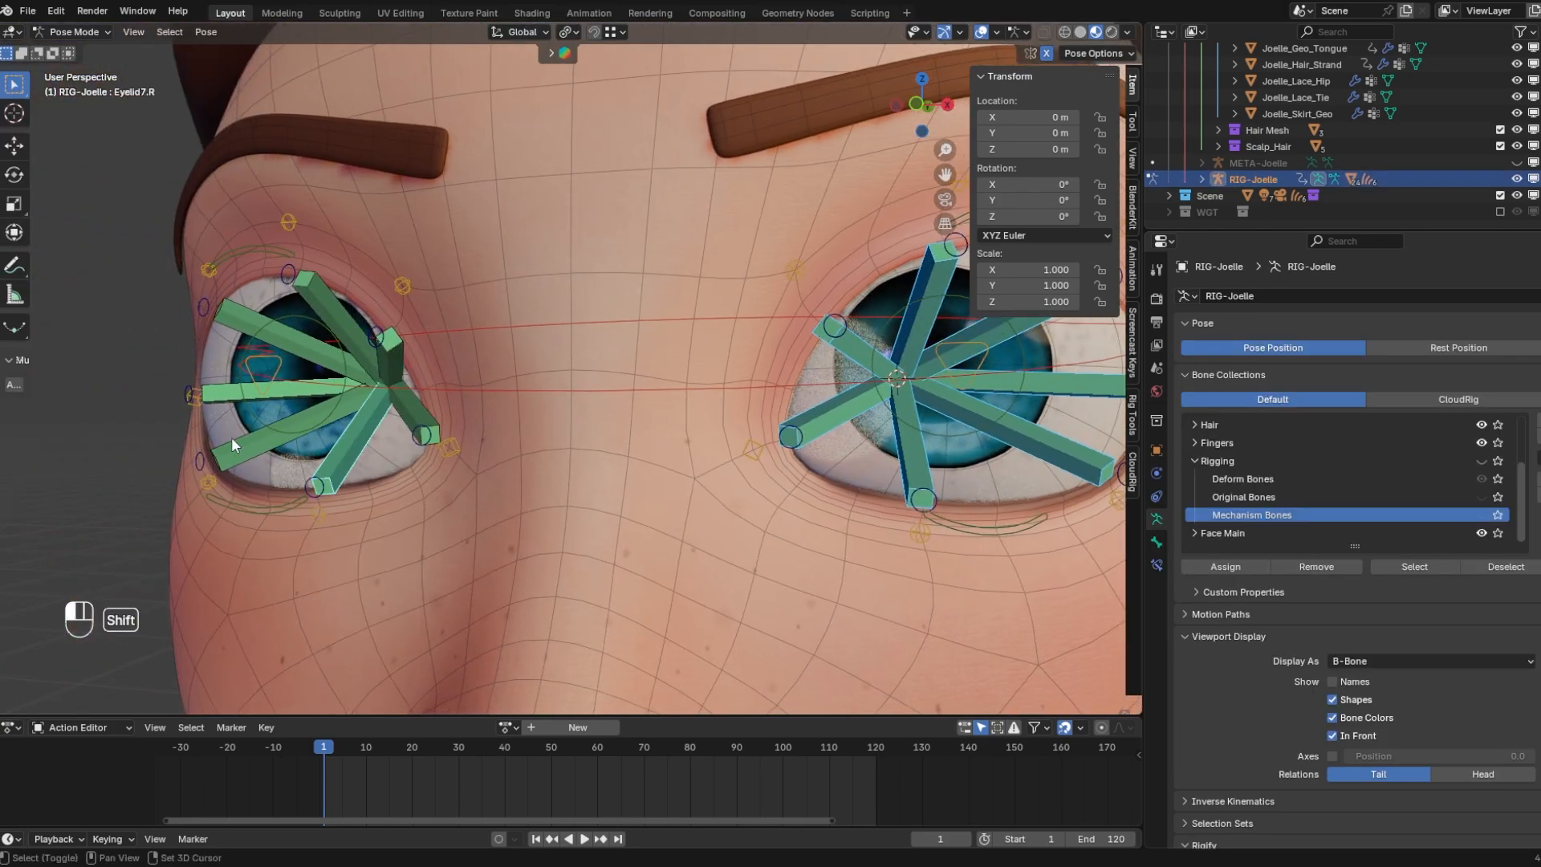
shift+click(232, 444)
shift+click(211, 392)
shift+click(220, 317)
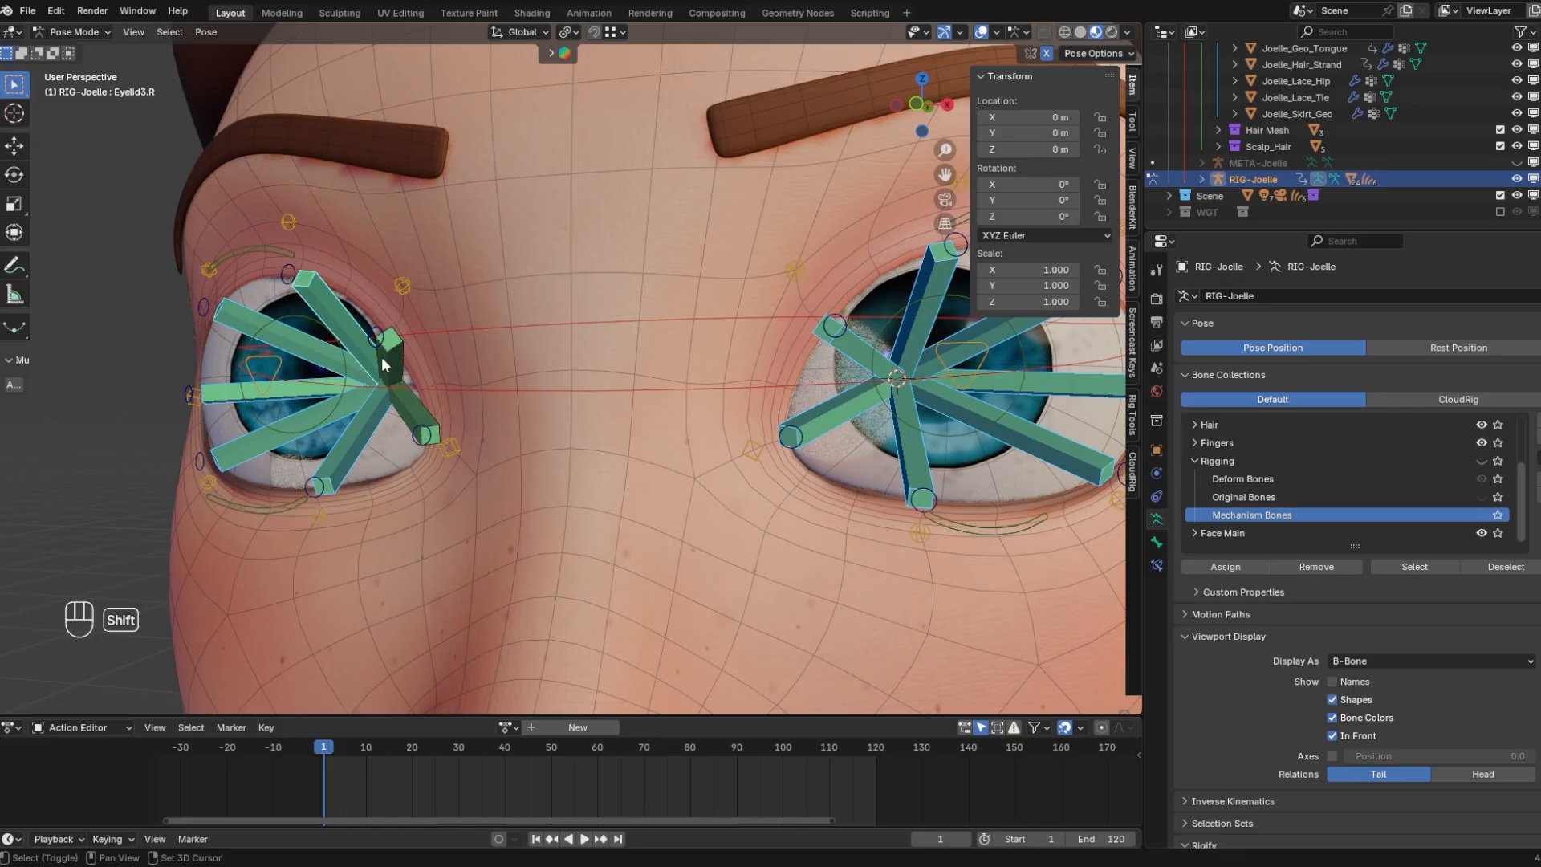
shift+click(324, 295)
click(1208, 565)
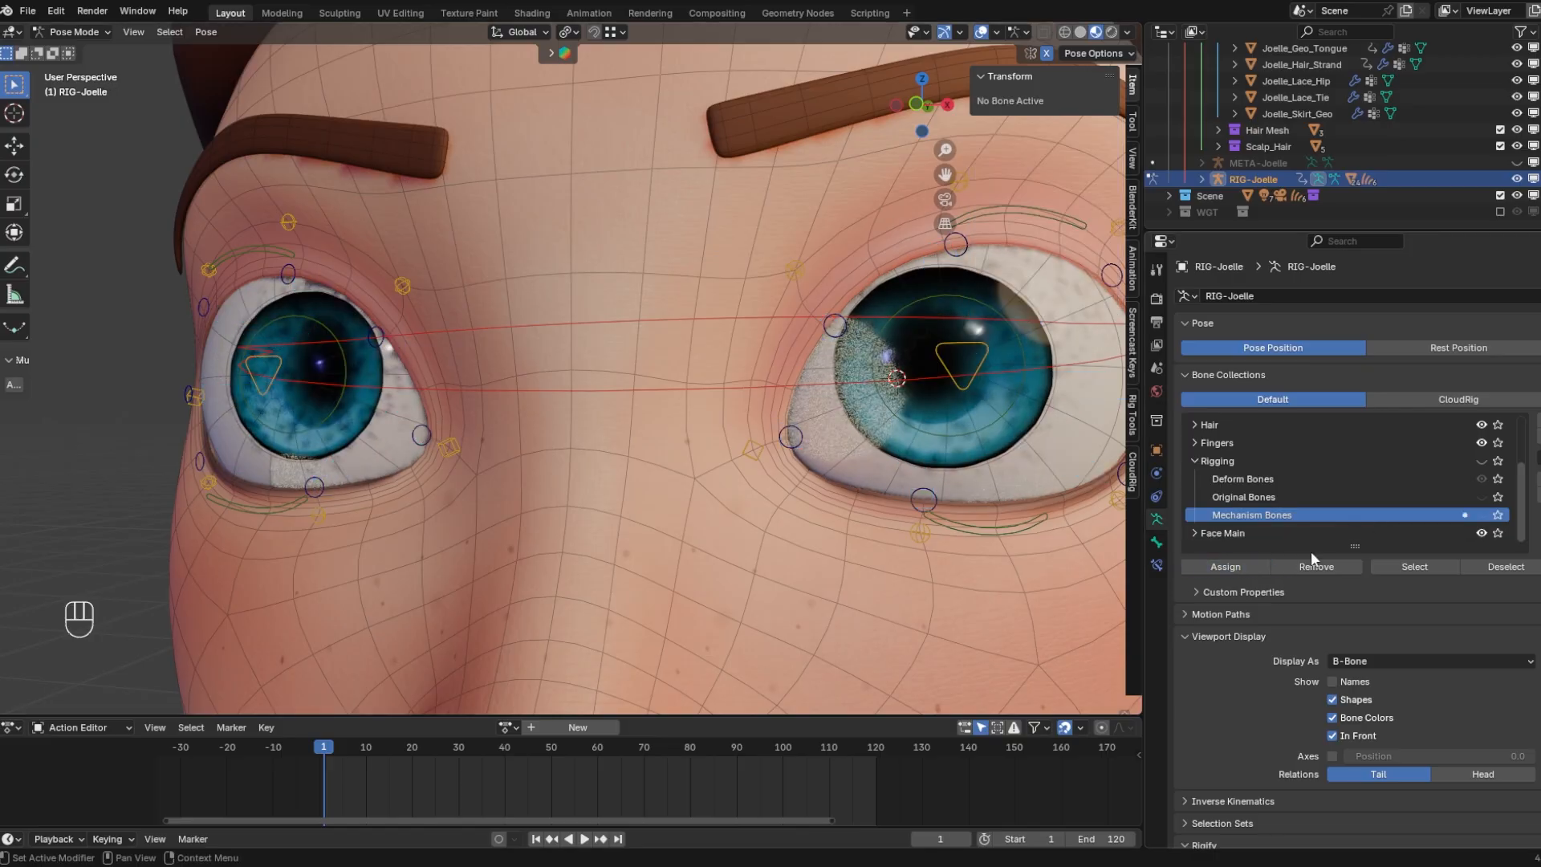
click(1196, 461)
Test the left eyelid deformation by moving the STR-EyeLid_Up3.L, STR-EyeLid_Up2.L and outer-corner STR-I-EyeLid_Up5+Bot4.L controls
key(g)
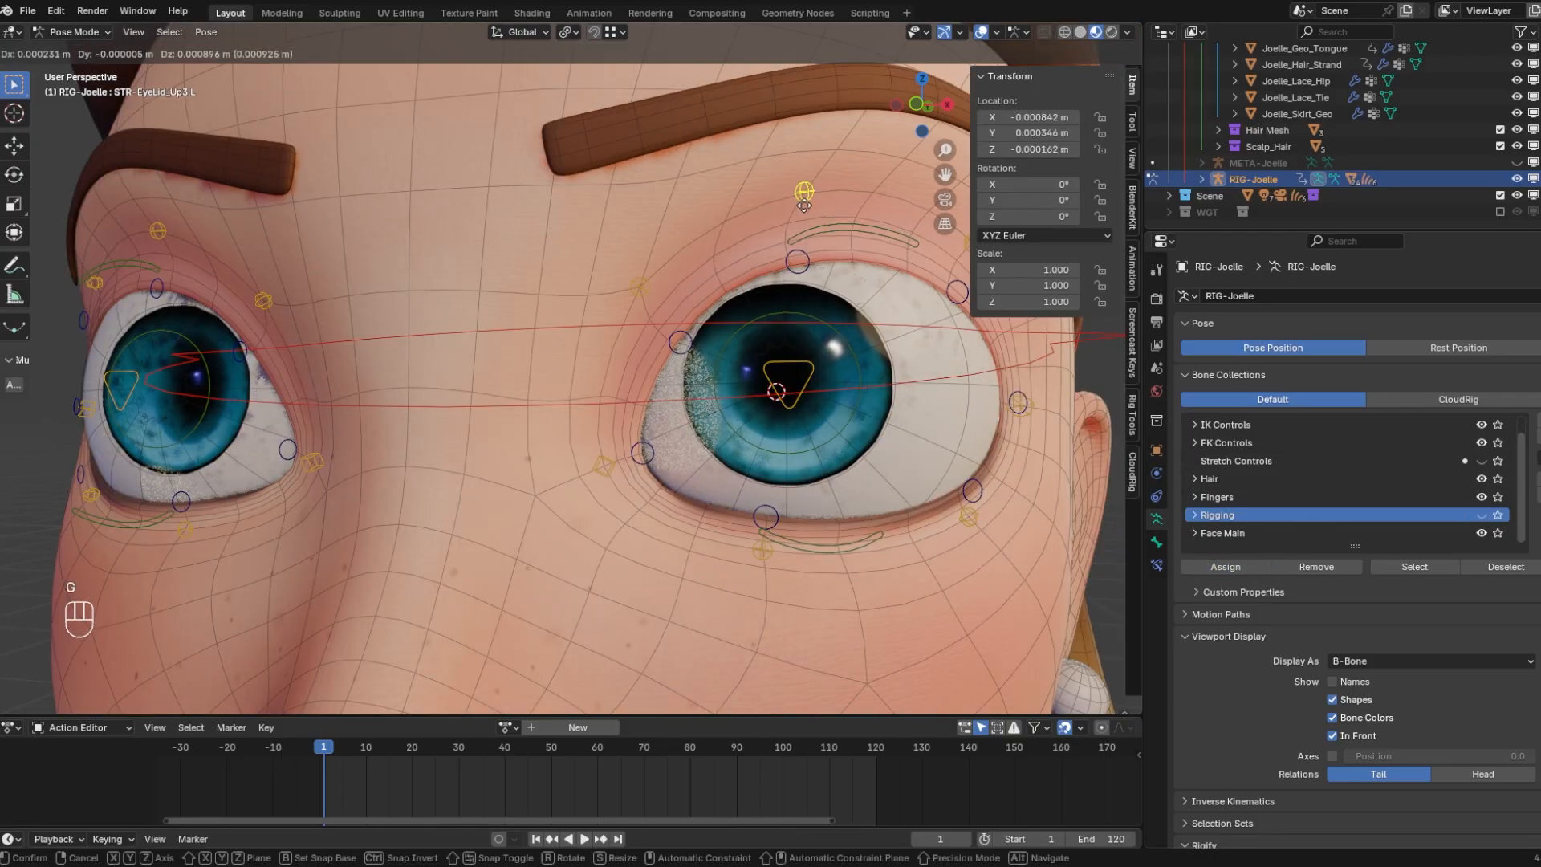
click(625, 315)
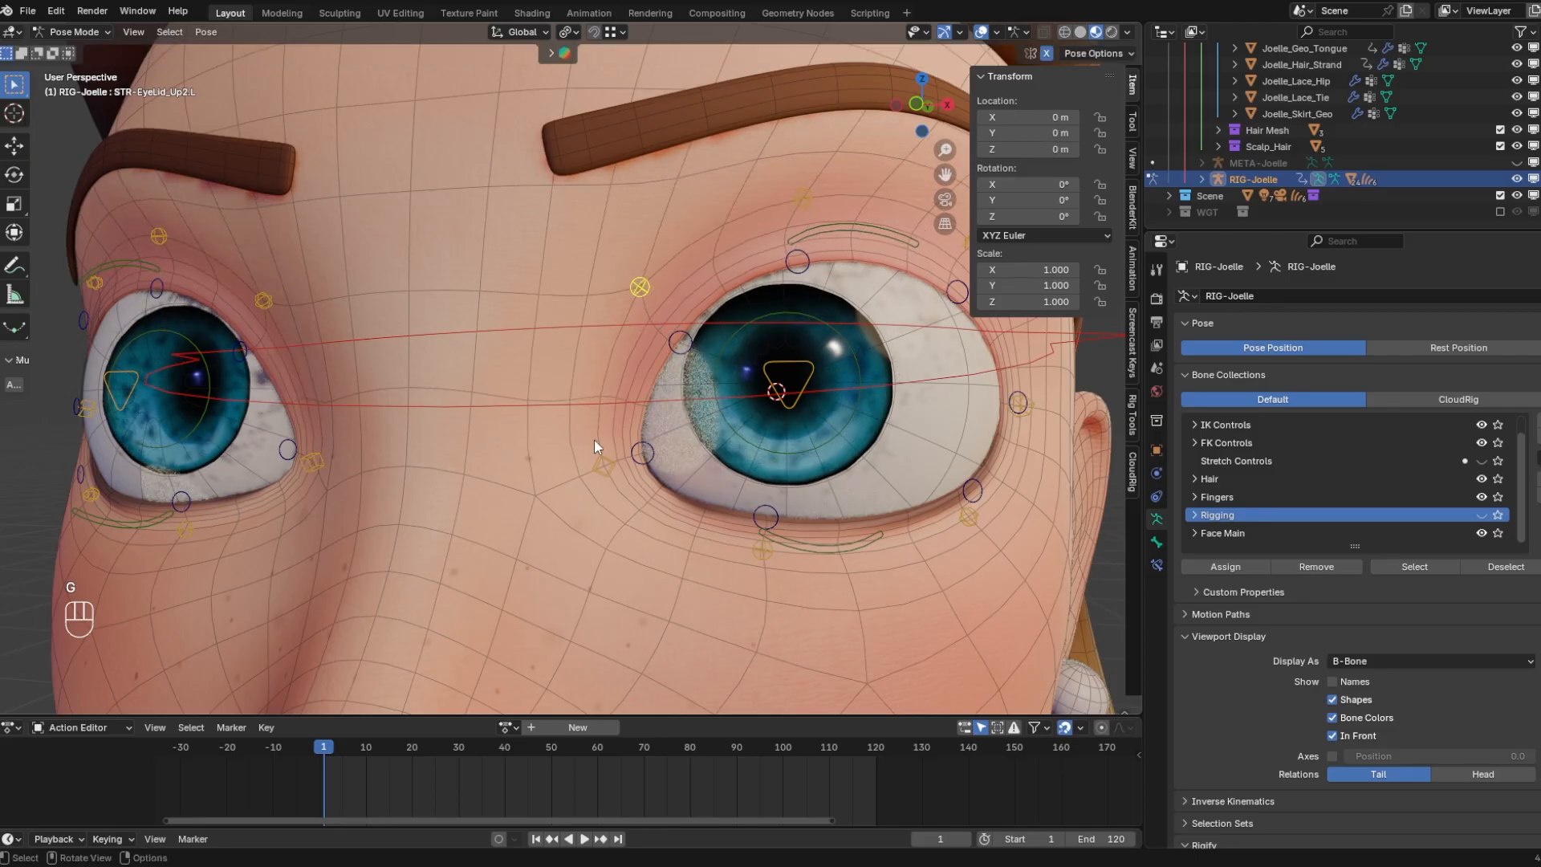
click(596, 444)
key(g)
middle_drag(1003, 400, 756, 389)
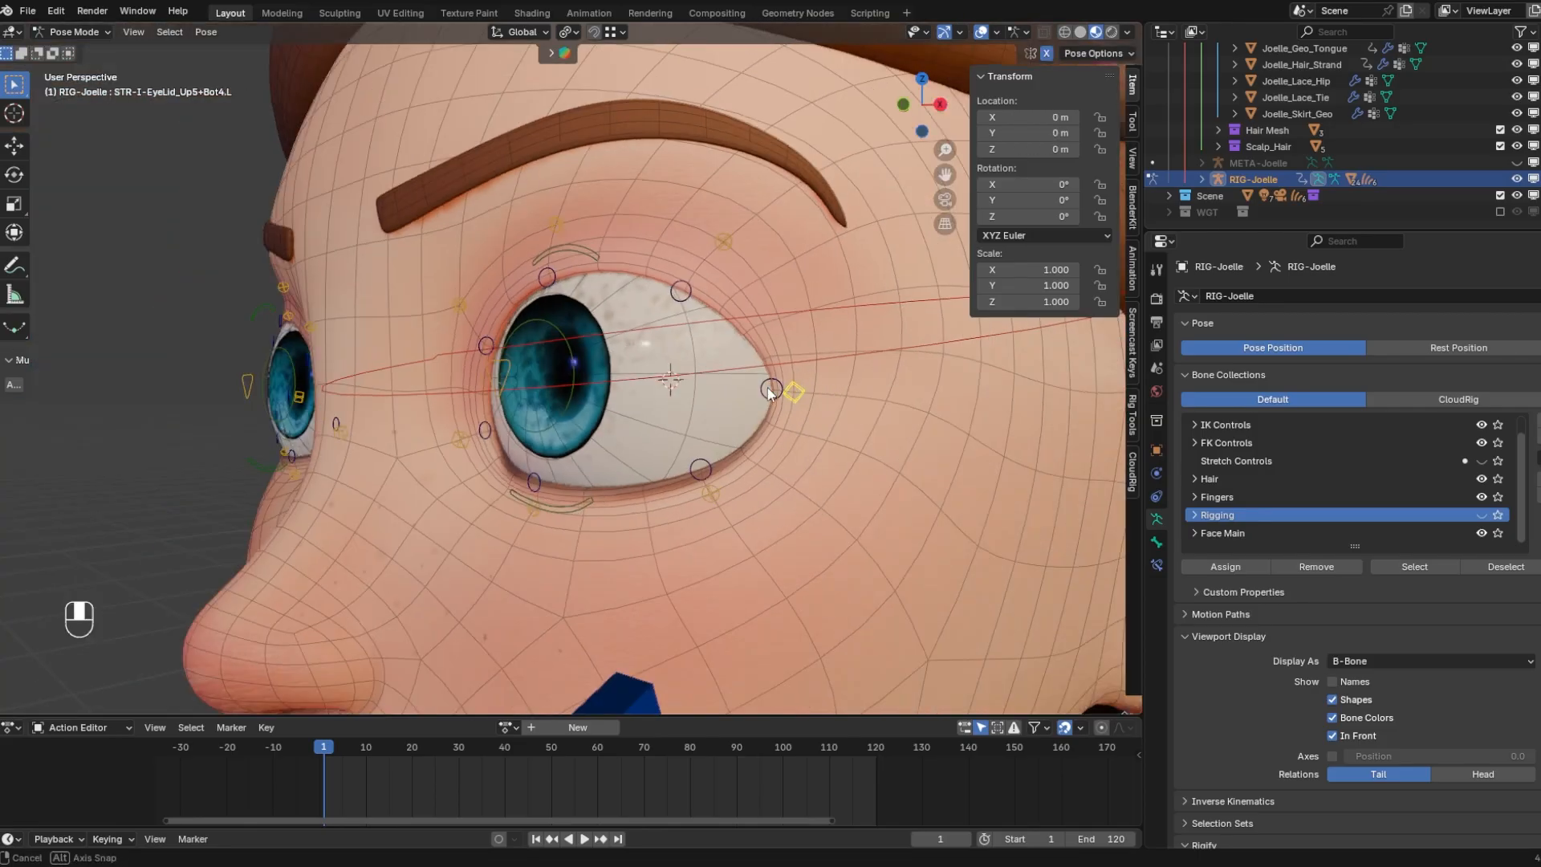
key(g)
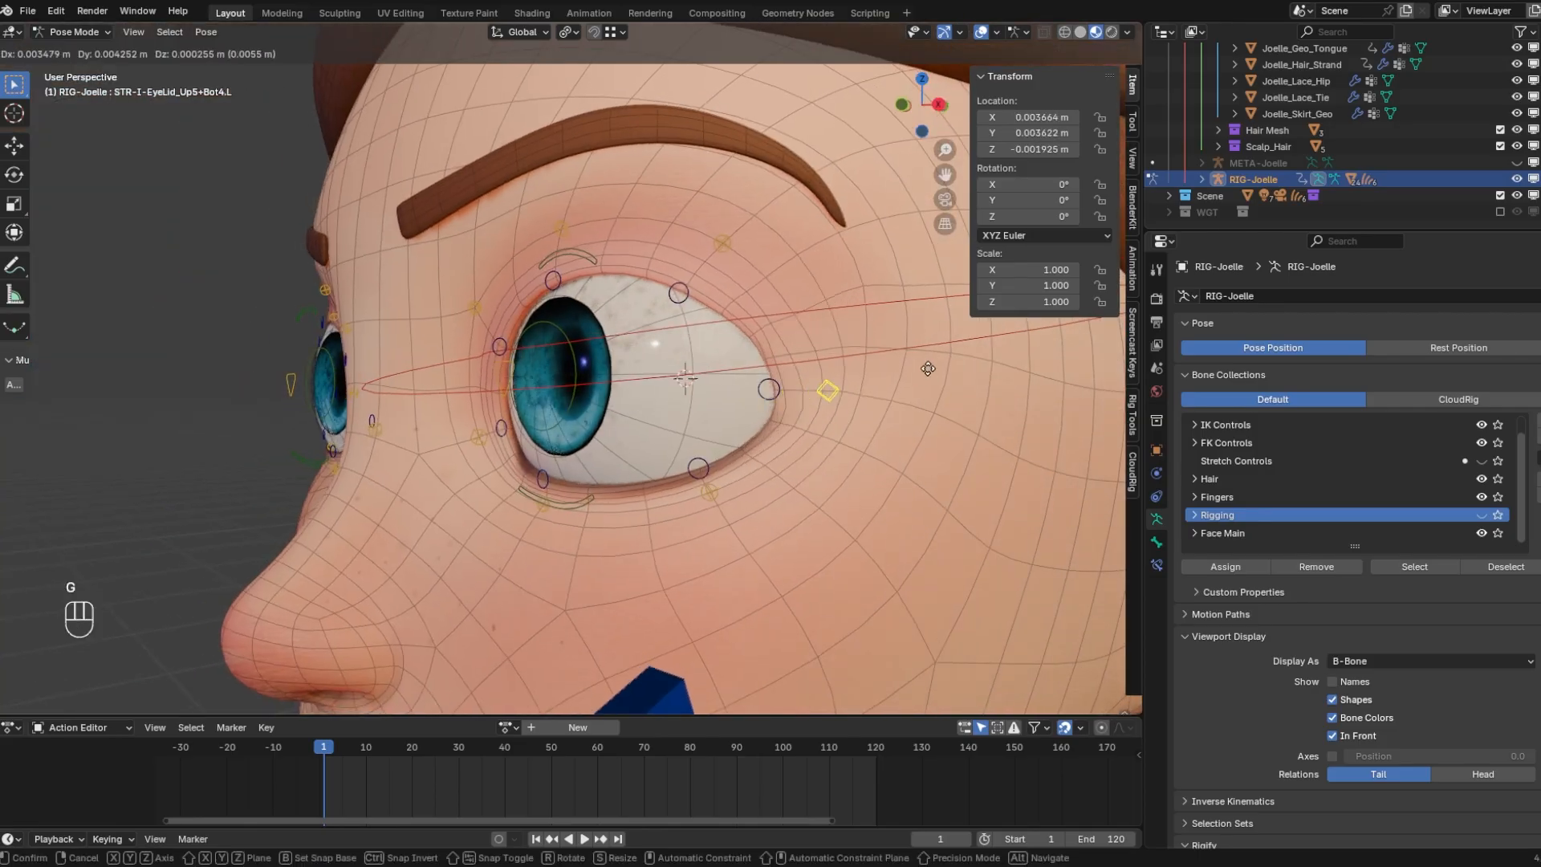
click(922, 359)
Return Joelle_Geo_Body to Weight Paint mode and subtract DEF-EyeLid_Up4.L weight beside the left eye's outer corner
key(ctrl+Tab)
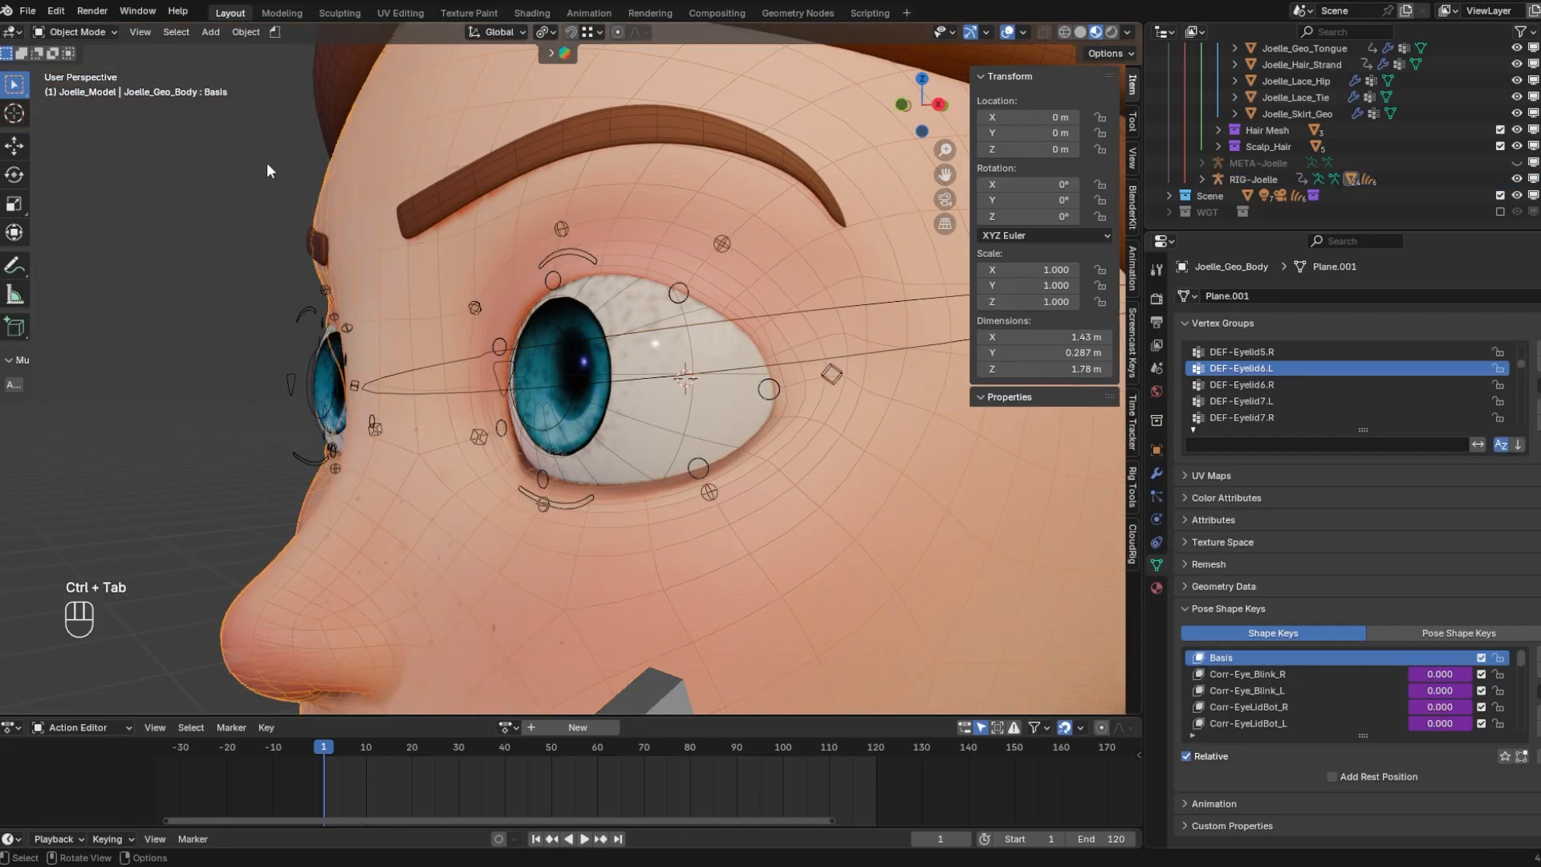
click(90, 33)
click(83, 124)
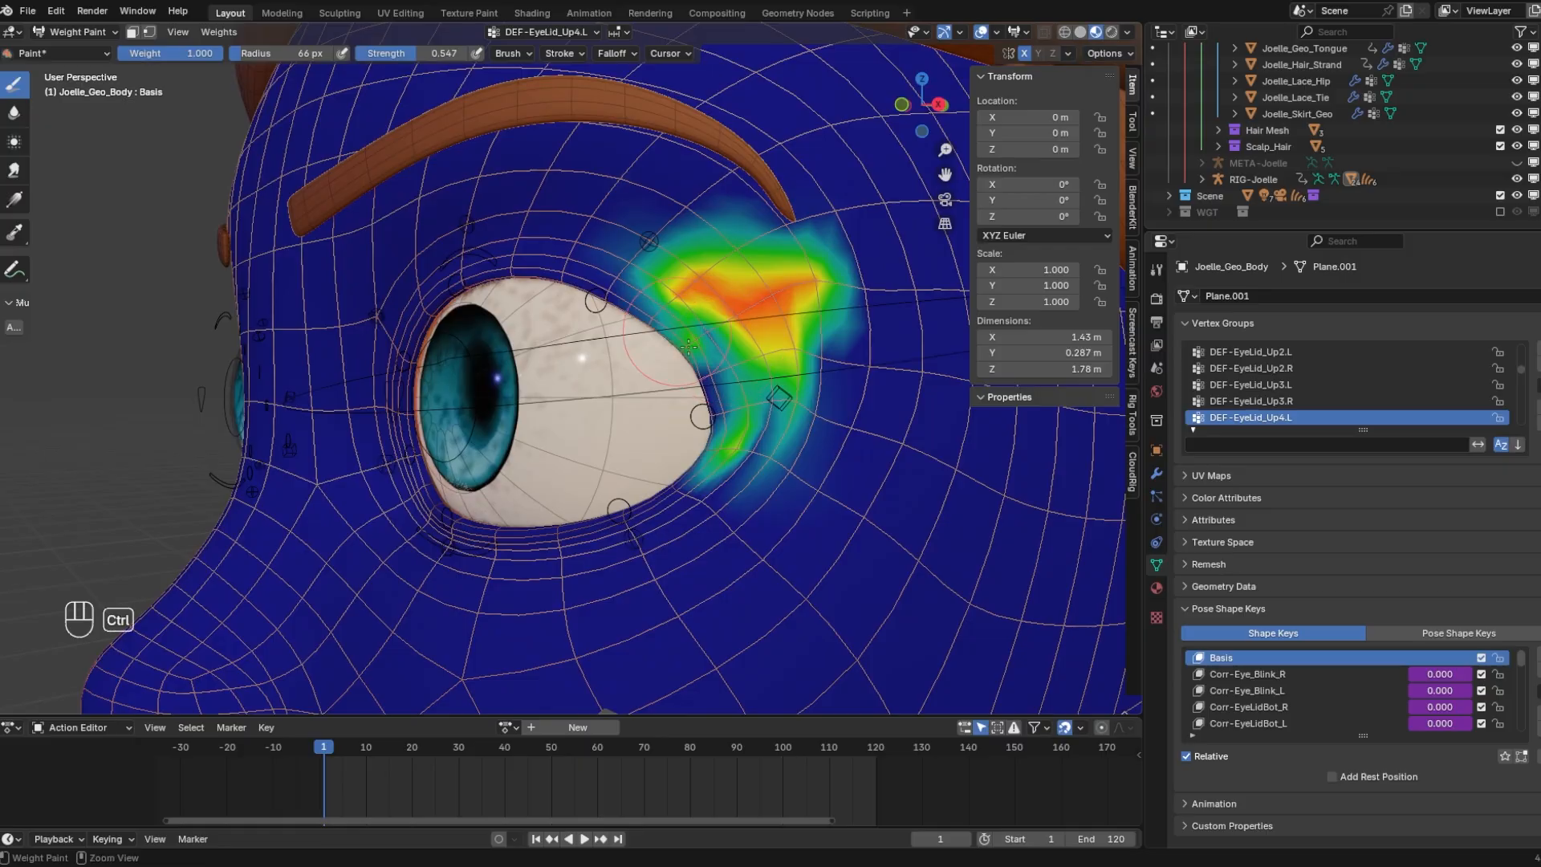
ctrl+drag(673, 350, 837, 301)
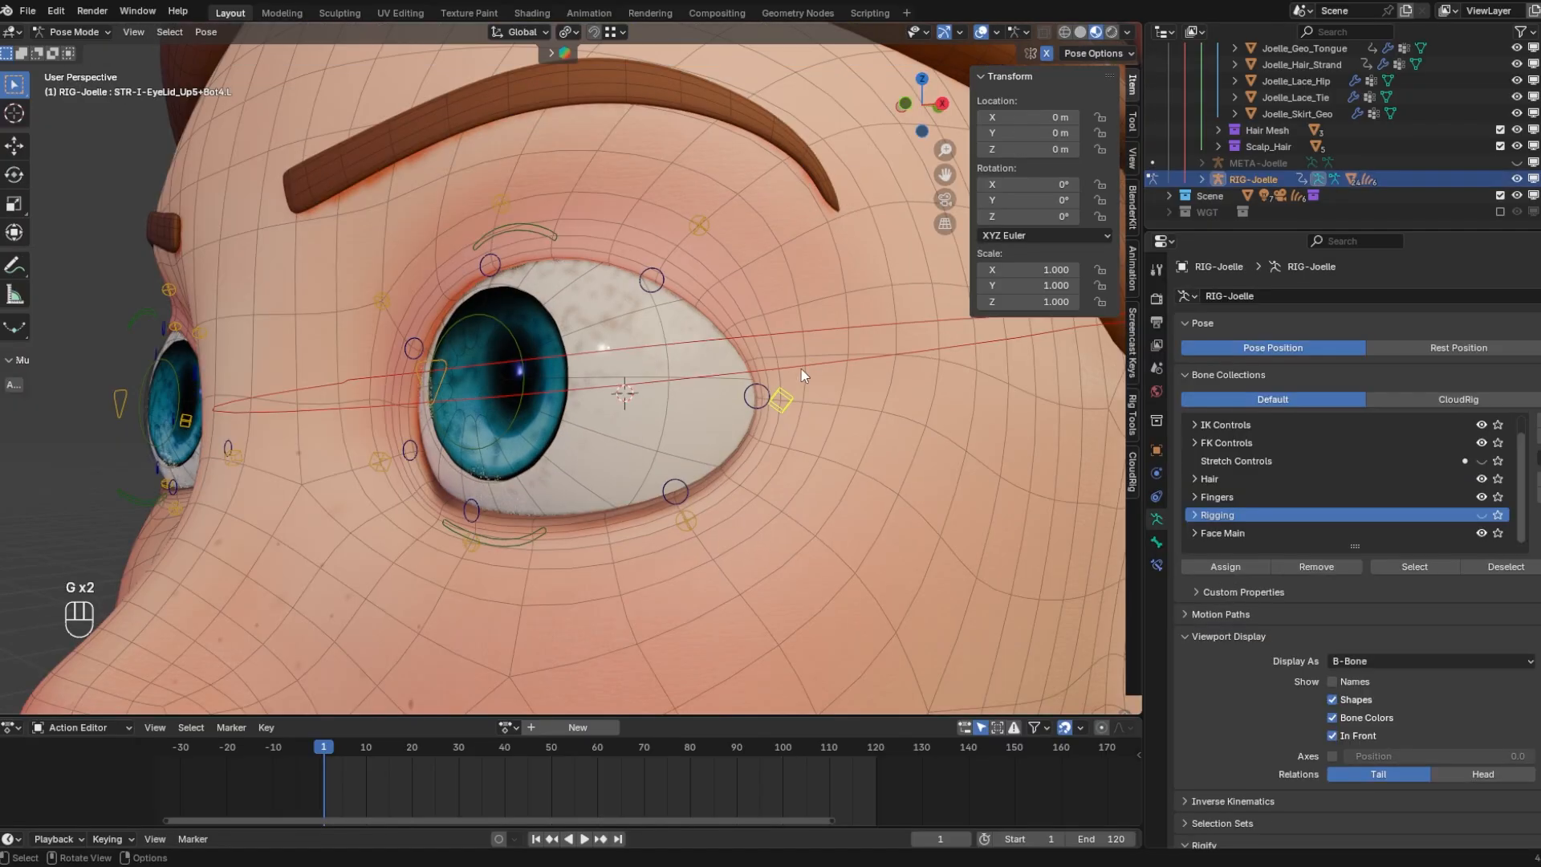
Test the left upper lid by lowering the Eyelid2_Ctrl.L and Eyelid4_Ctrl.L controls in Pose mode
middle_drag(801, 368, 556, 368)
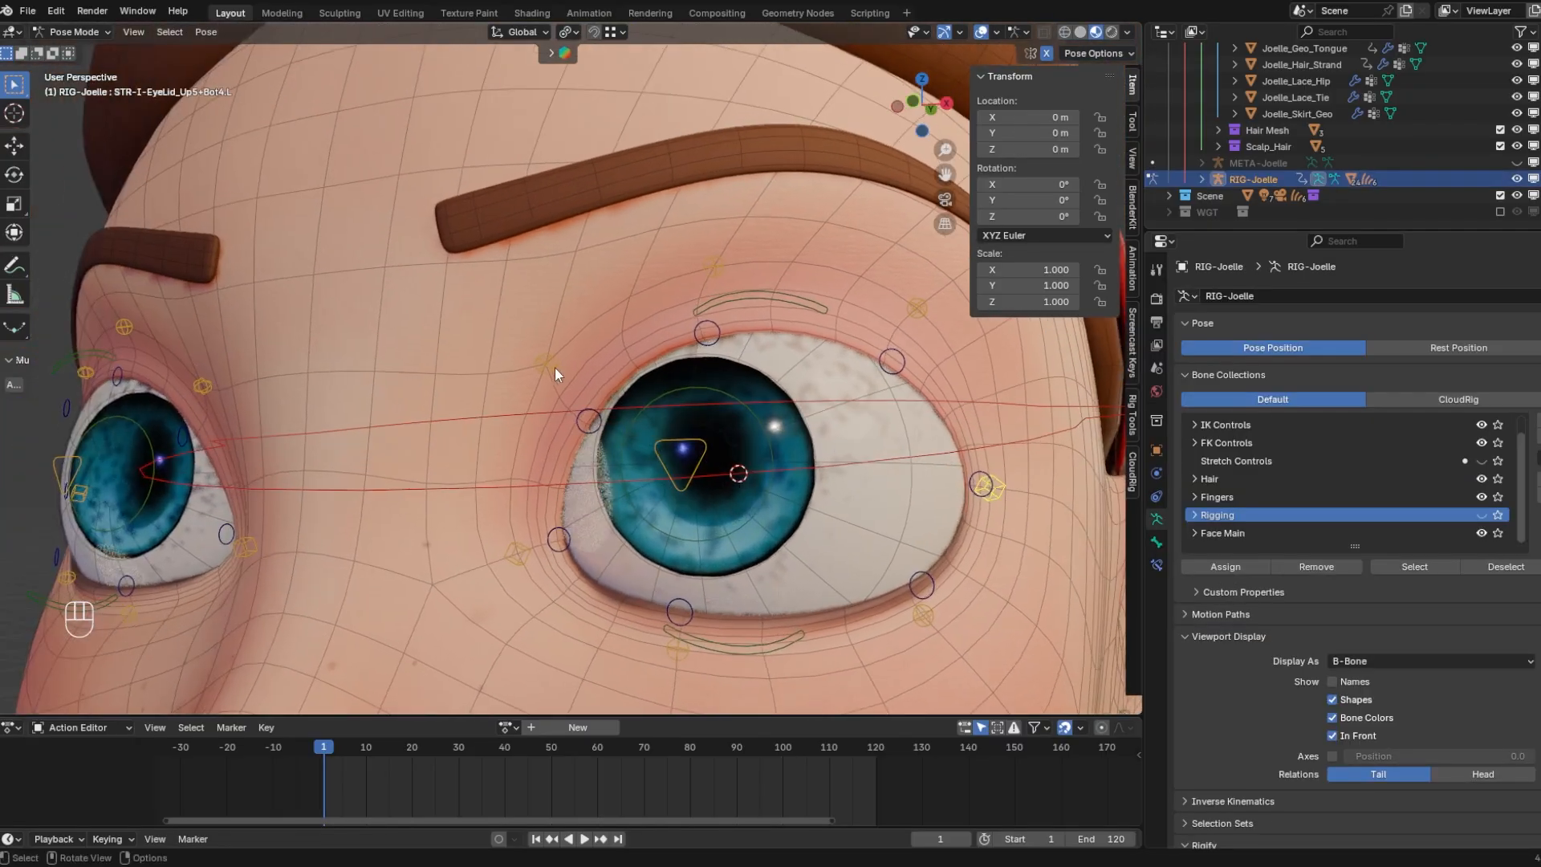
click(546, 365)
click(892, 361)
key(g)
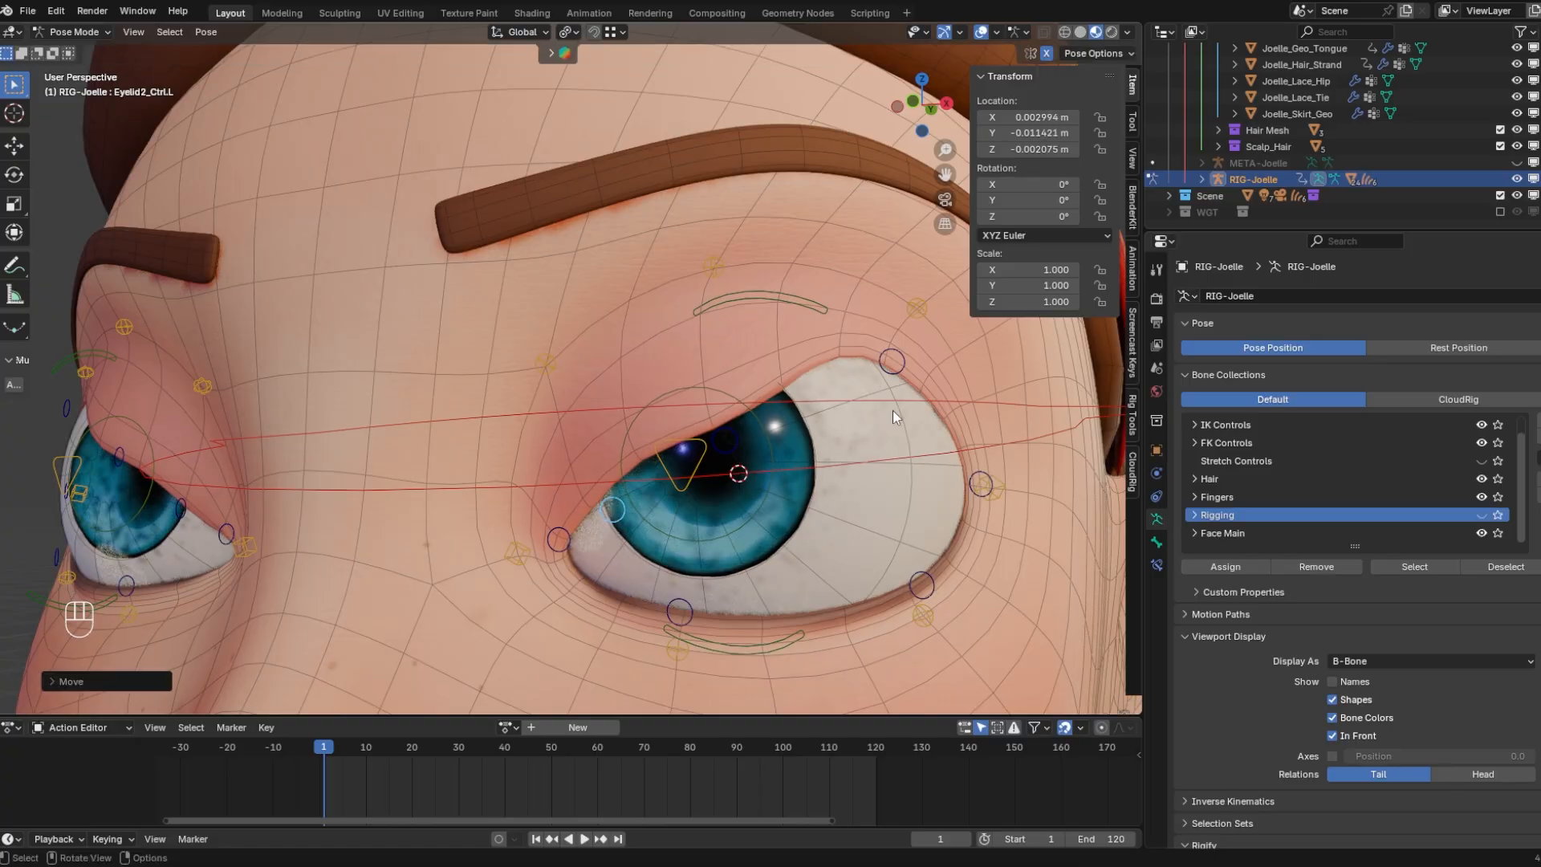
click(890, 464)
middle_drag(889, 464, 823, 456)
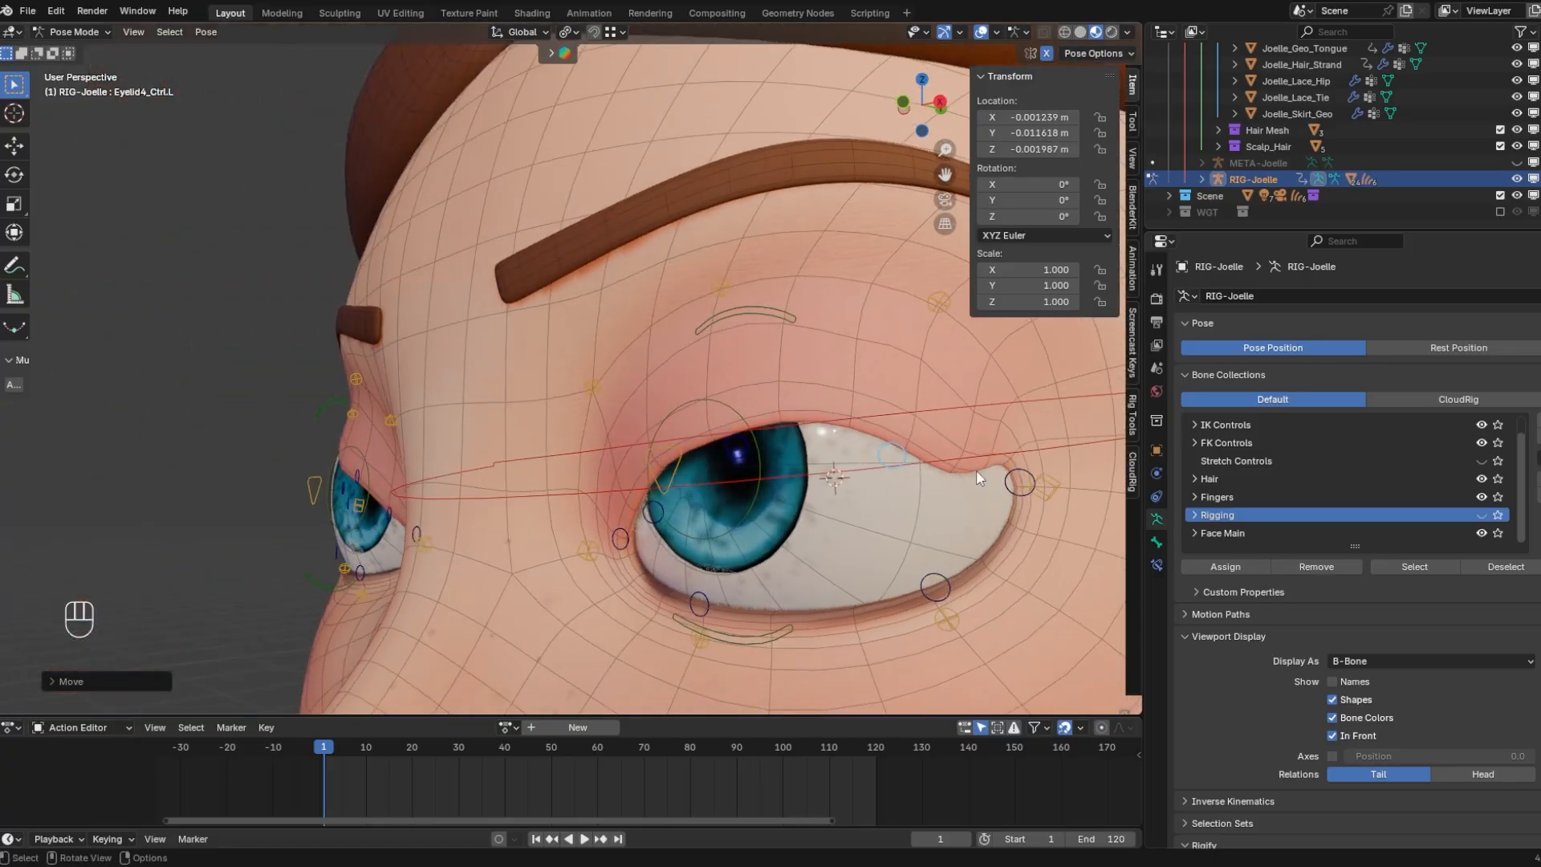
Test-move Eyelid4_Ctrl.L across the eye, cancel the move, and try moving the left lower lid control
key(g)
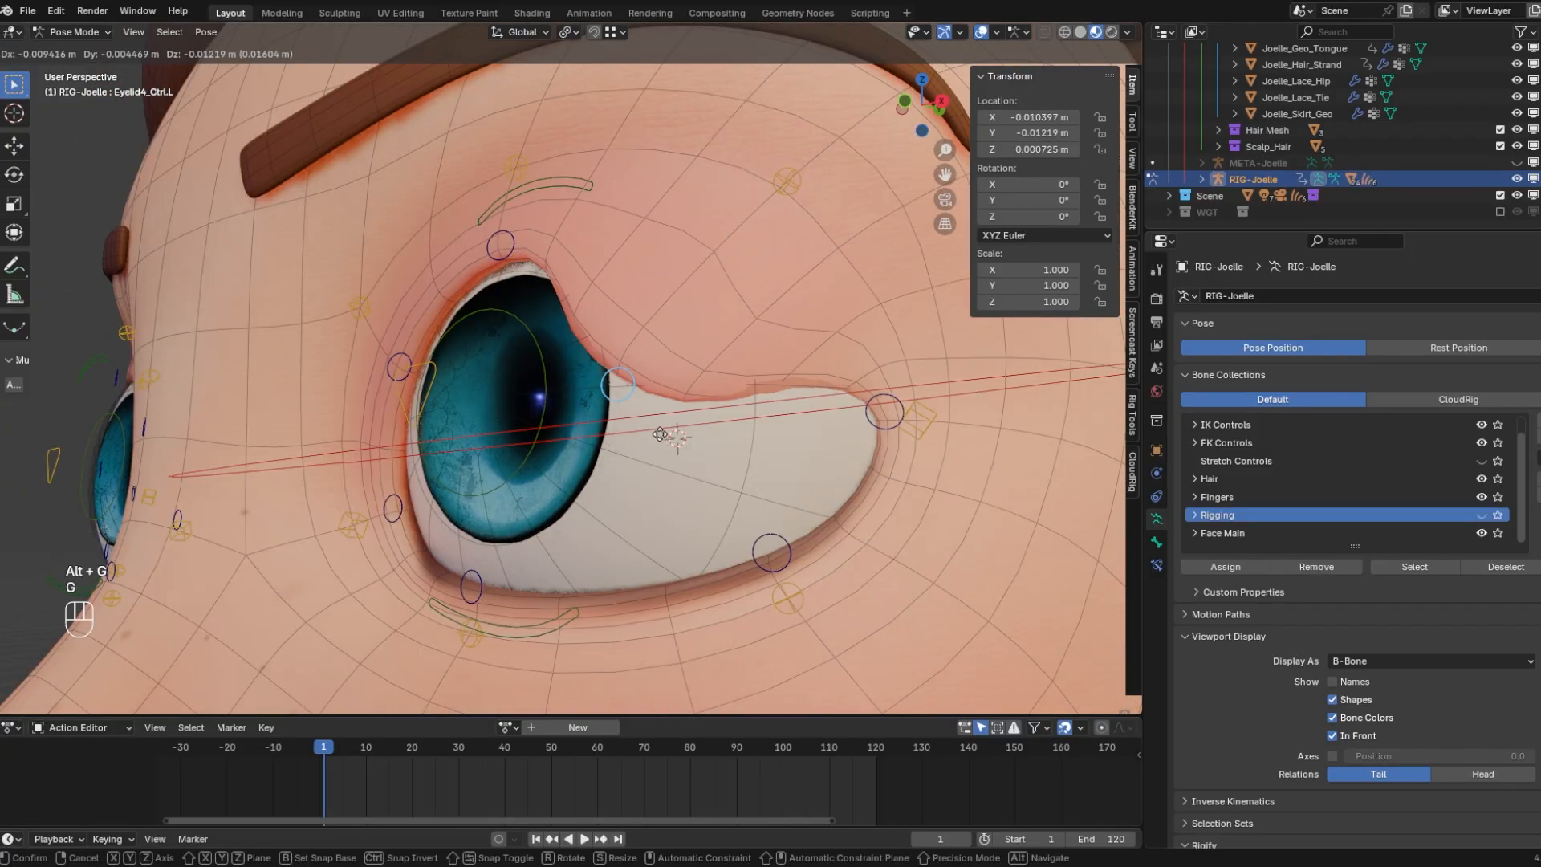
right_click(666, 425)
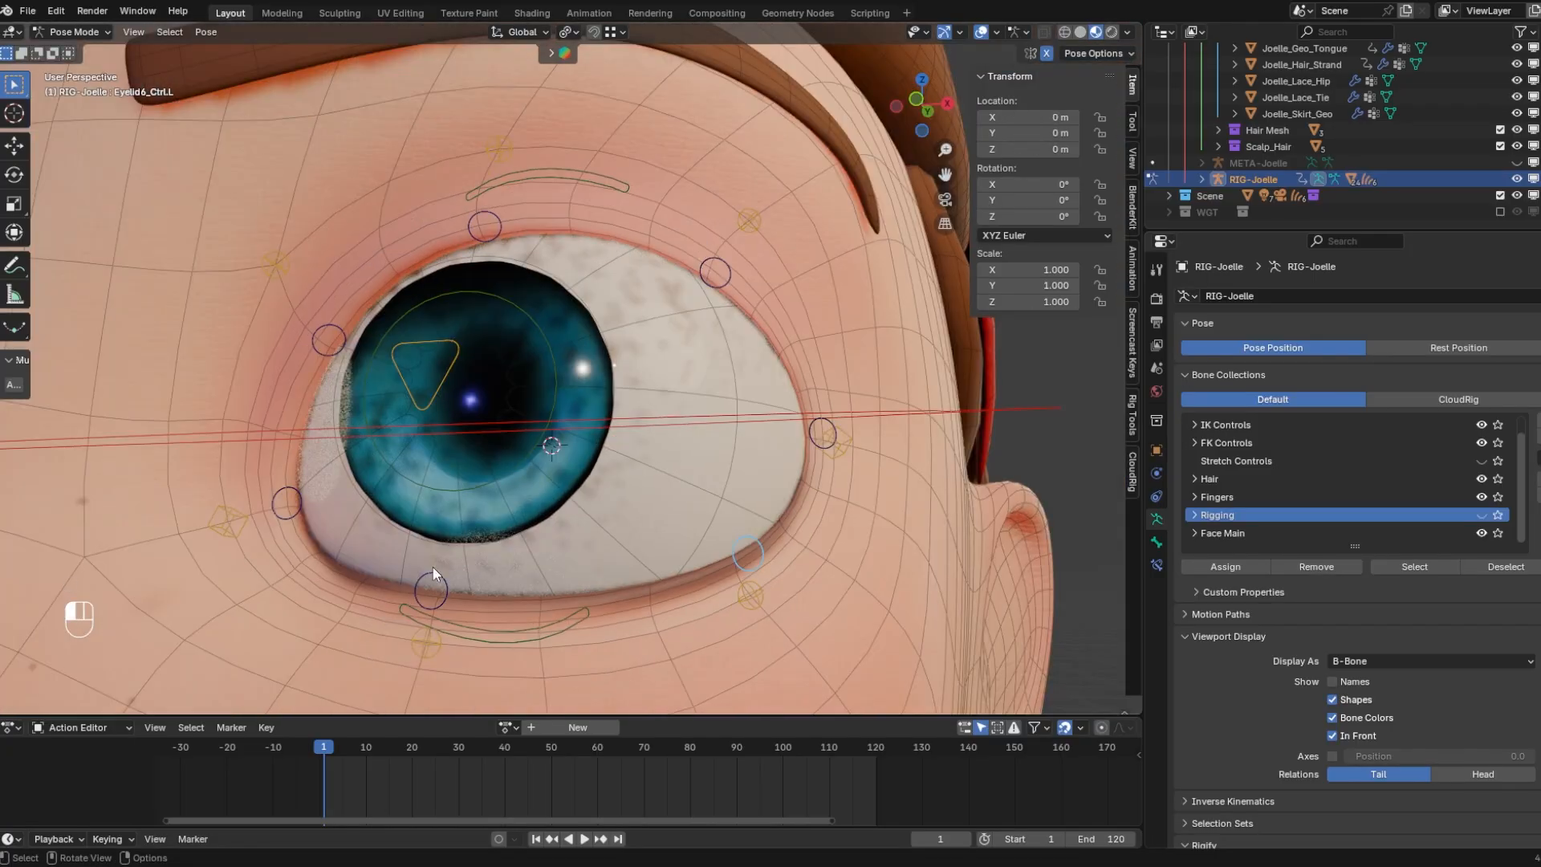
click(432, 570)
key(g)
click(358, 492)
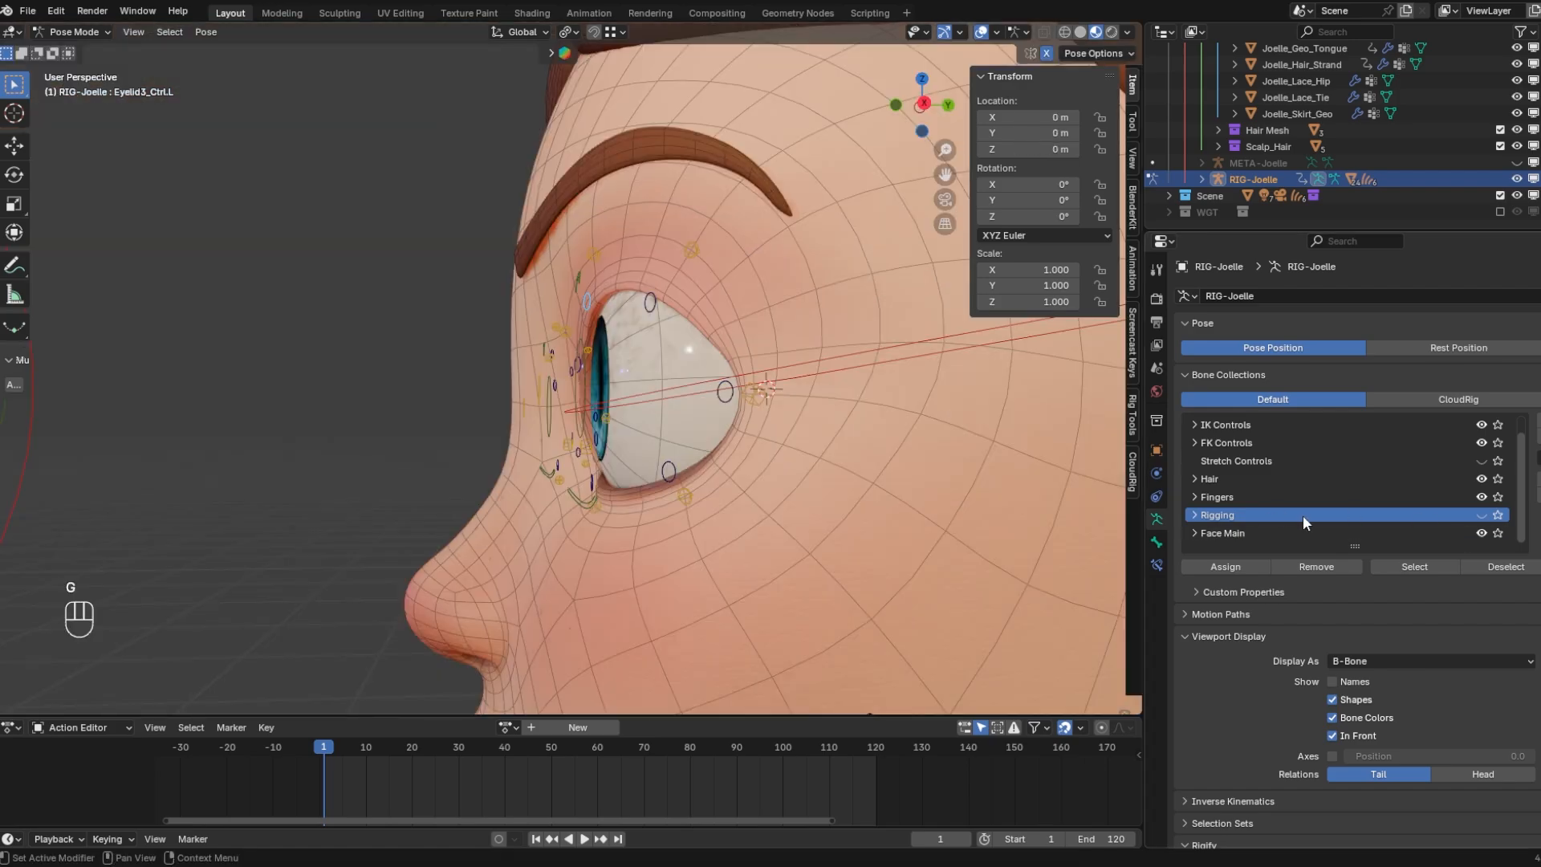
Expand the Rigging bone collection and hide its Mechanism Bones collection
click(1482, 516)
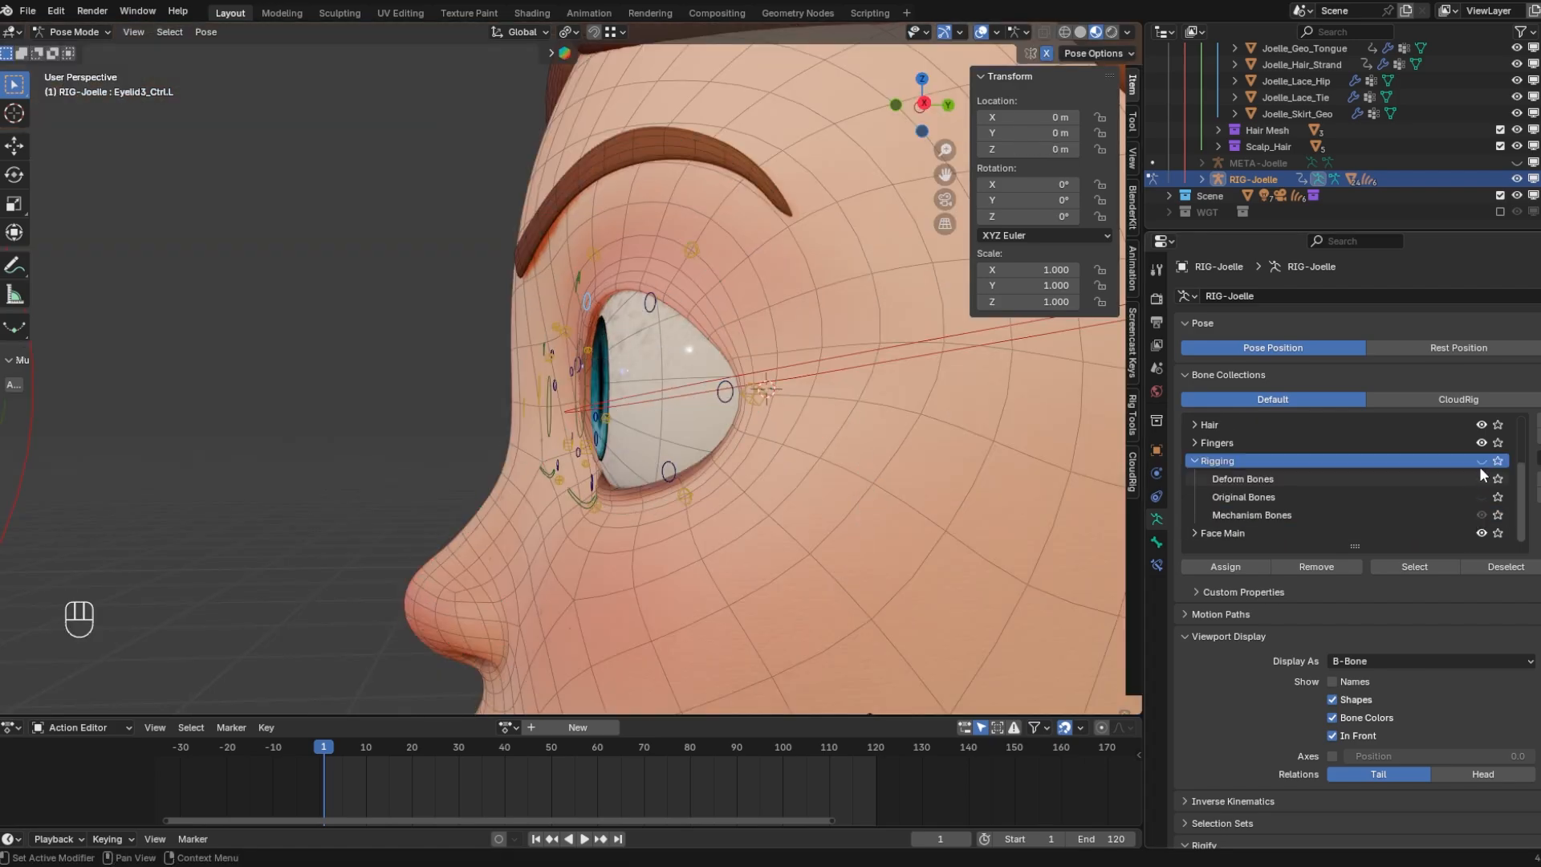
click(1481, 465)
middle_drag(680, 377, 883, 365)
click(1483, 516)
Test the left upper lid by lowering Eyelid3_Ctrl.L along Z to the lower lid, then moving it freely
key(g)
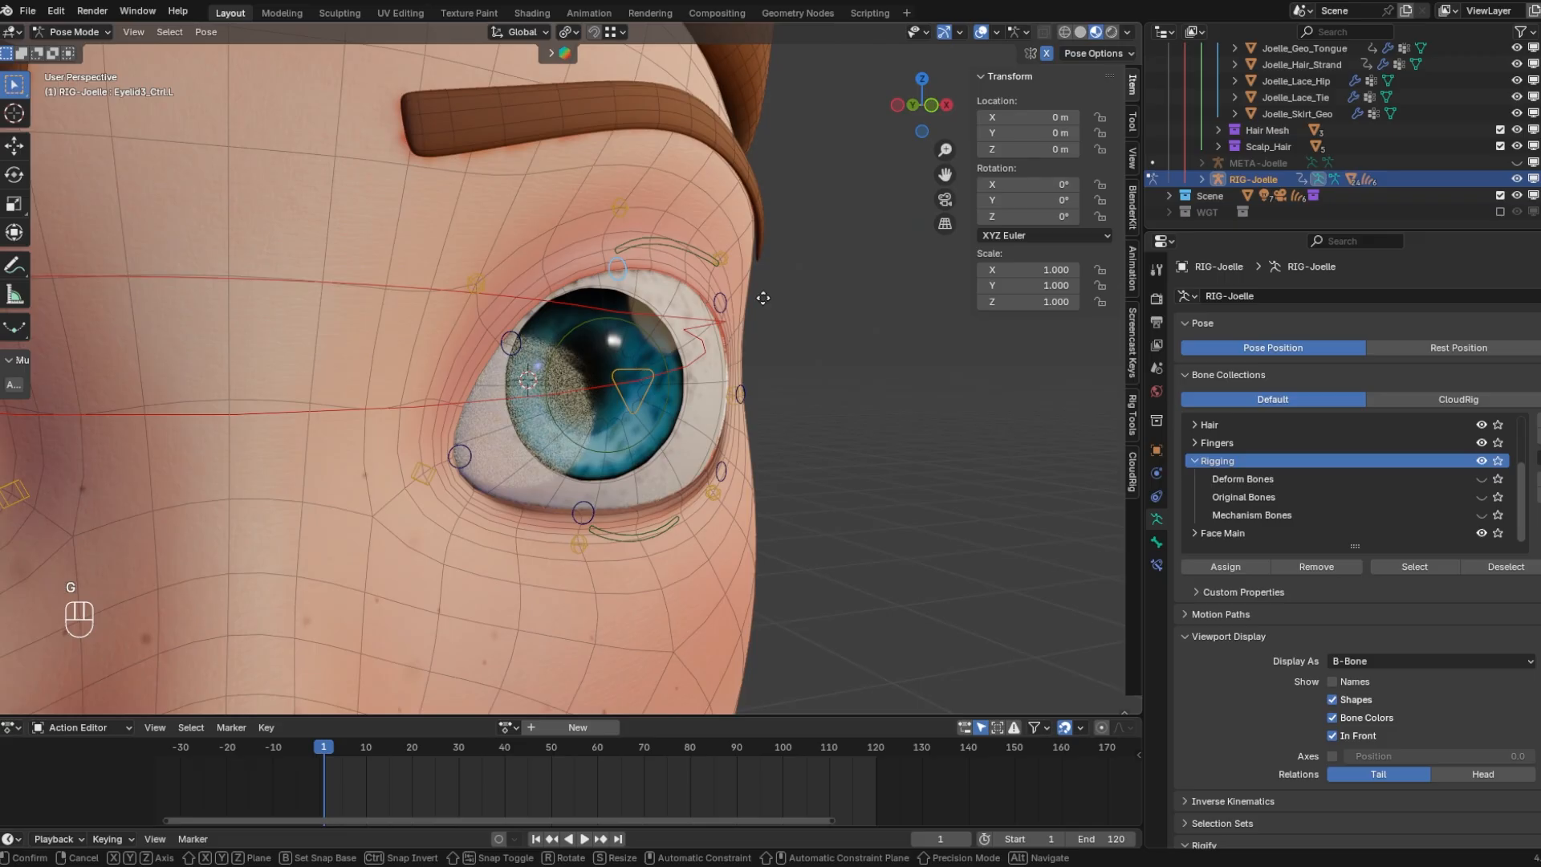
key(z)
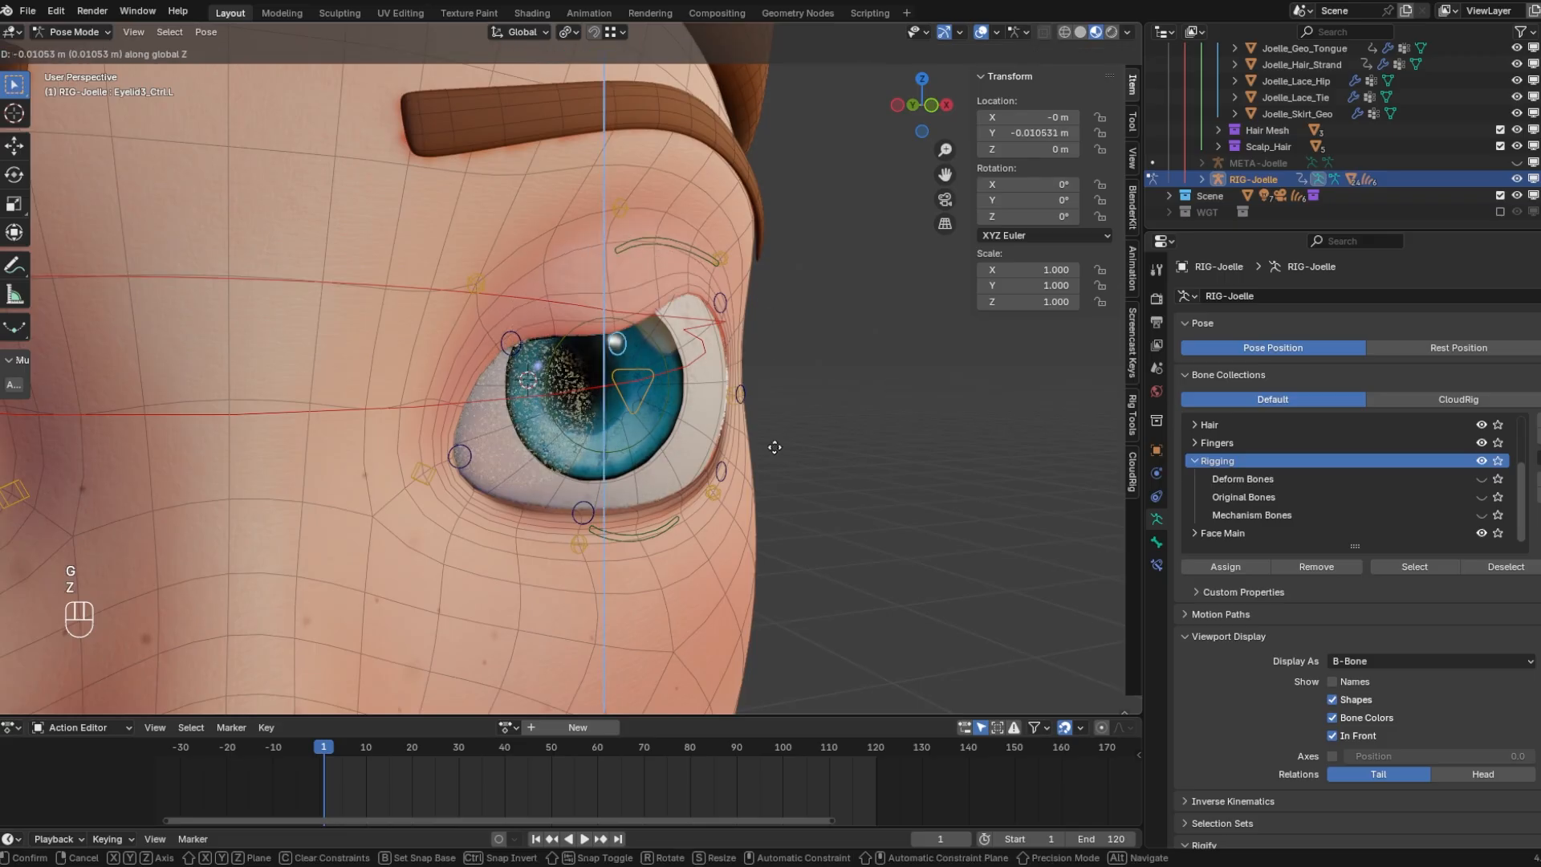
click(764, 554)
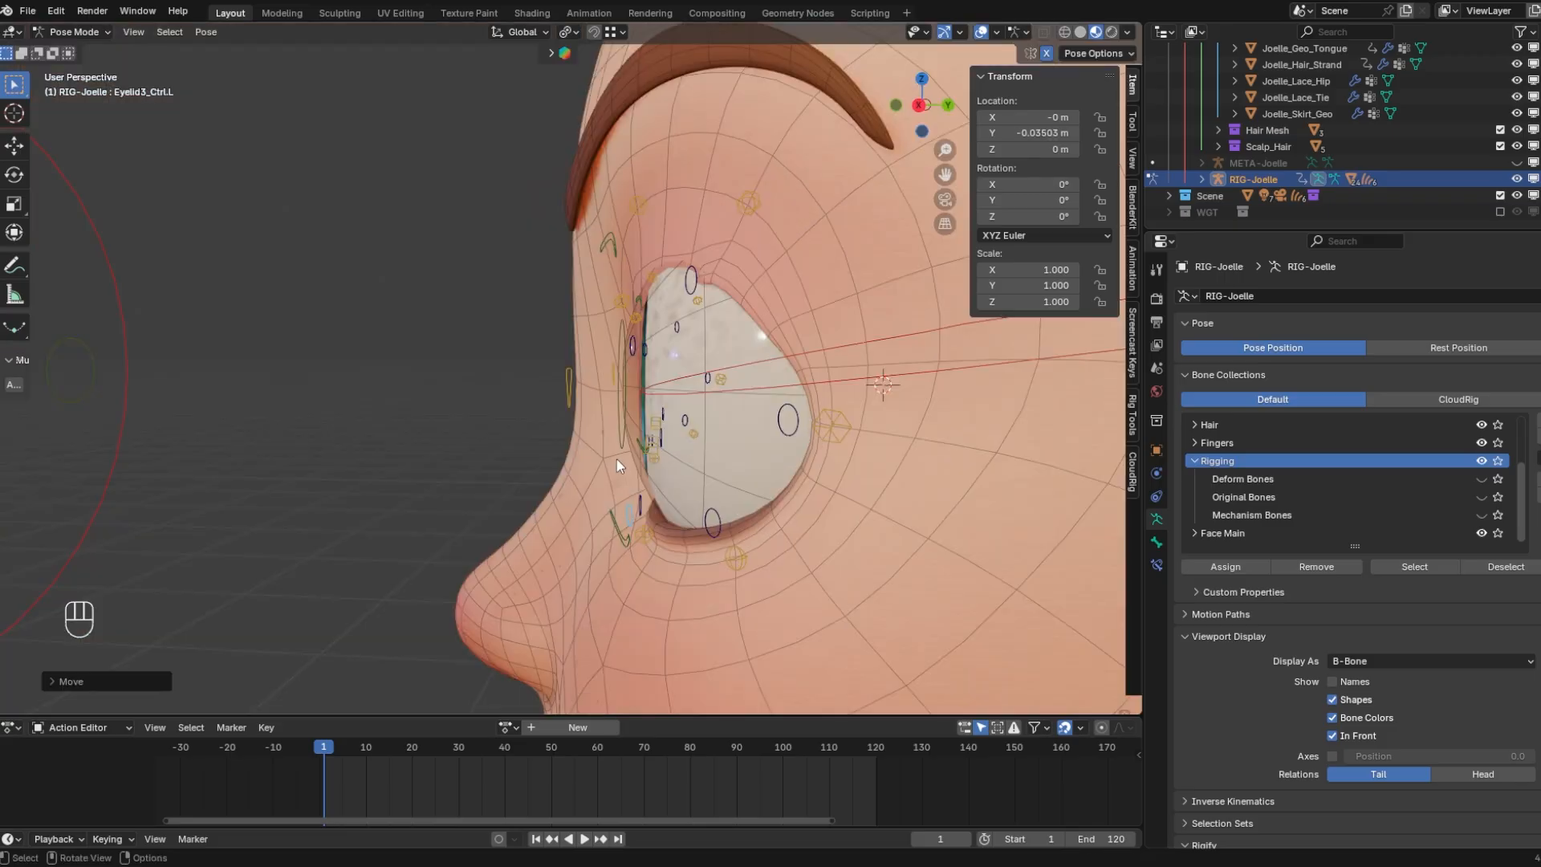
key(g)
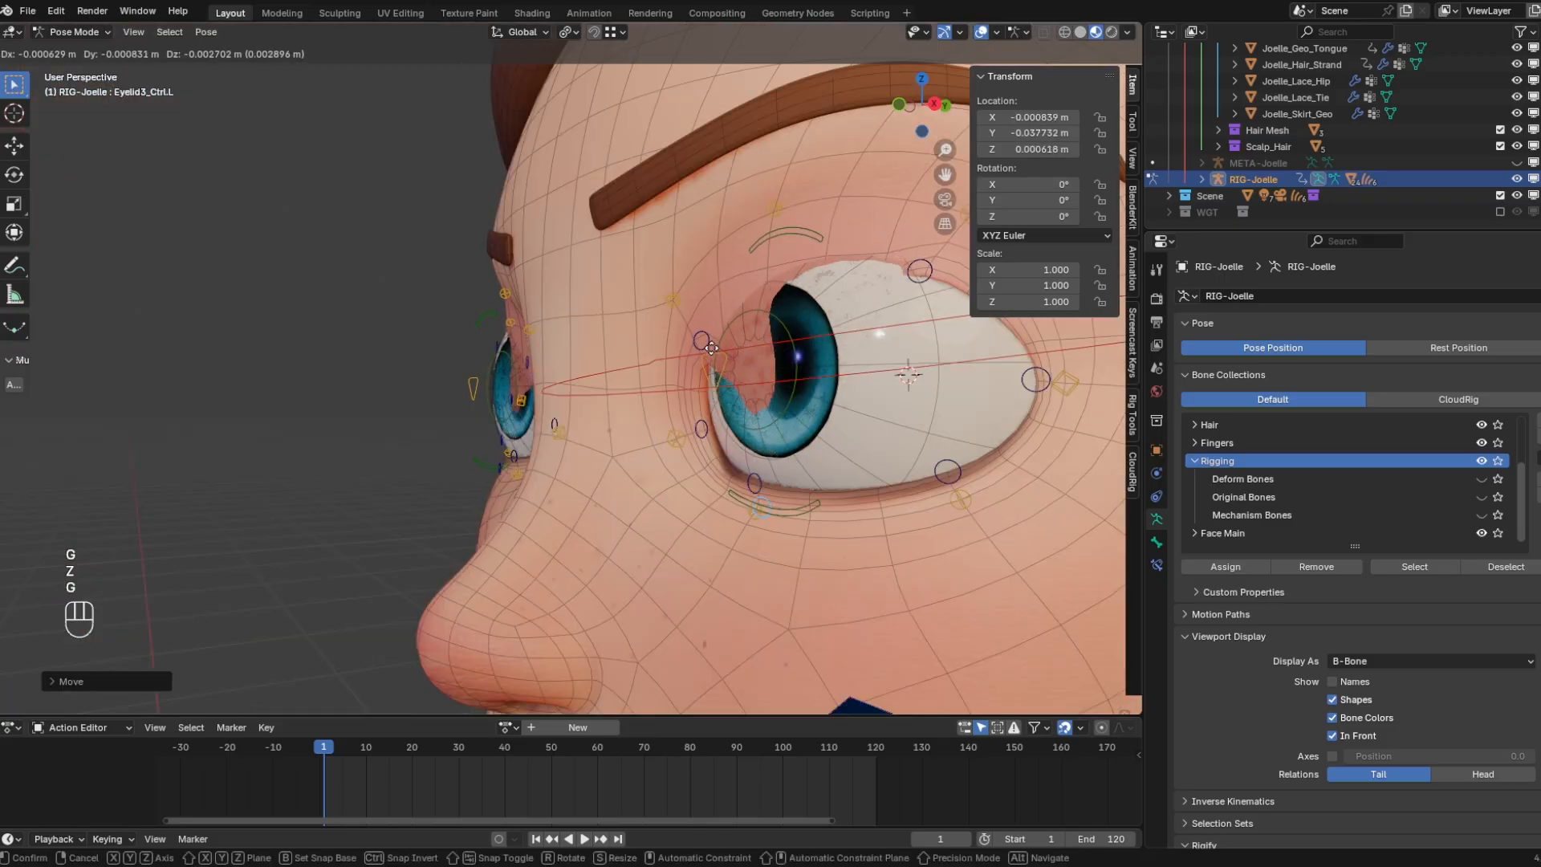
click(882, 448)
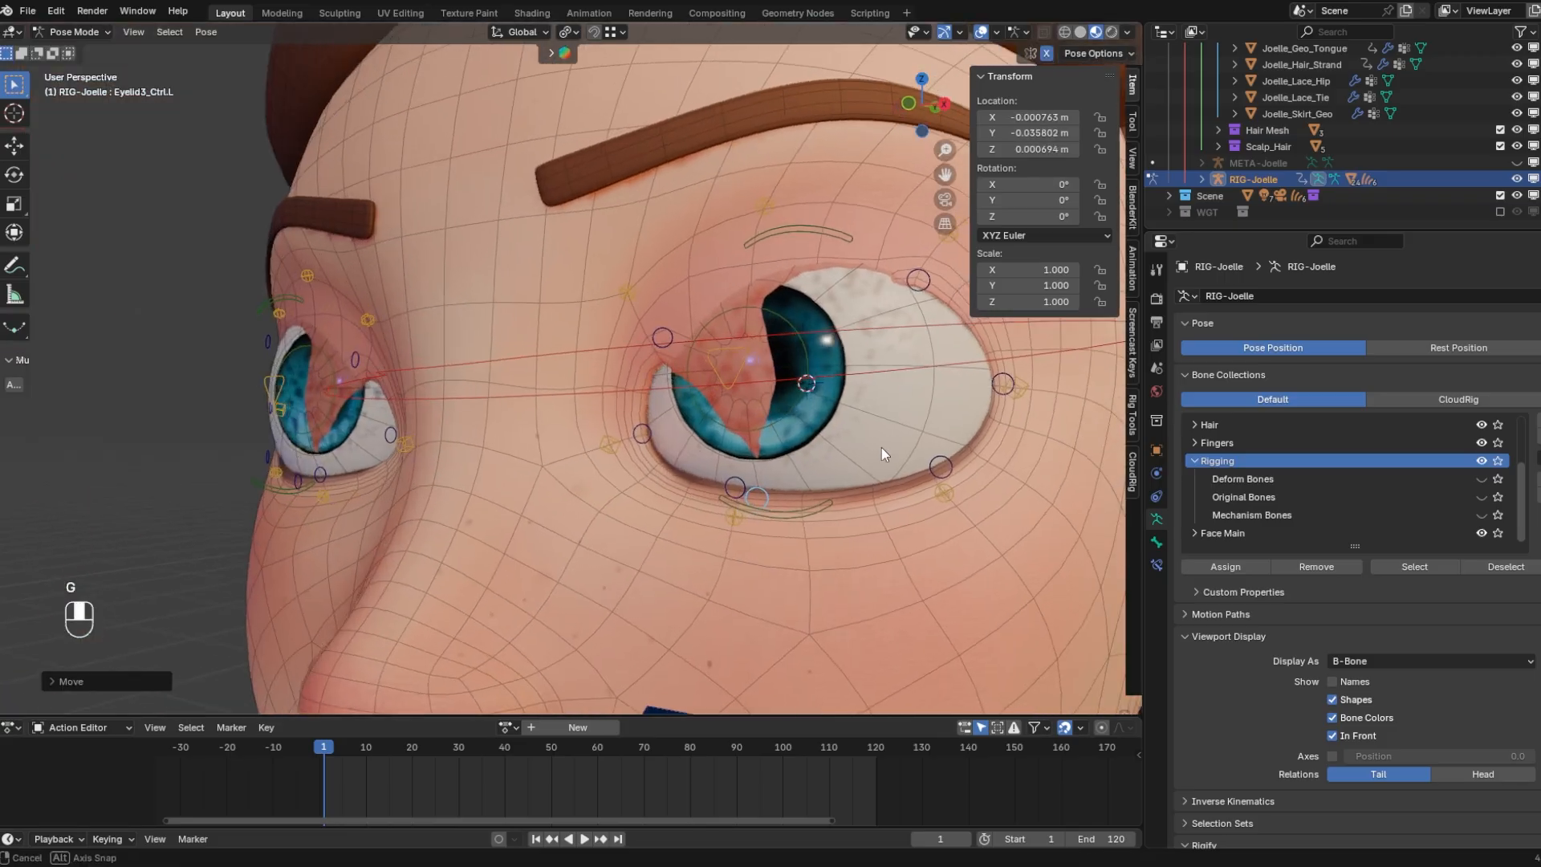
middle_drag(882, 450, 818, 491)
Show the Mechanism Bones collection, examine the bones fanning through the left eye, and hide the collection
click(1481, 517)
click(832, 460)
key(g)
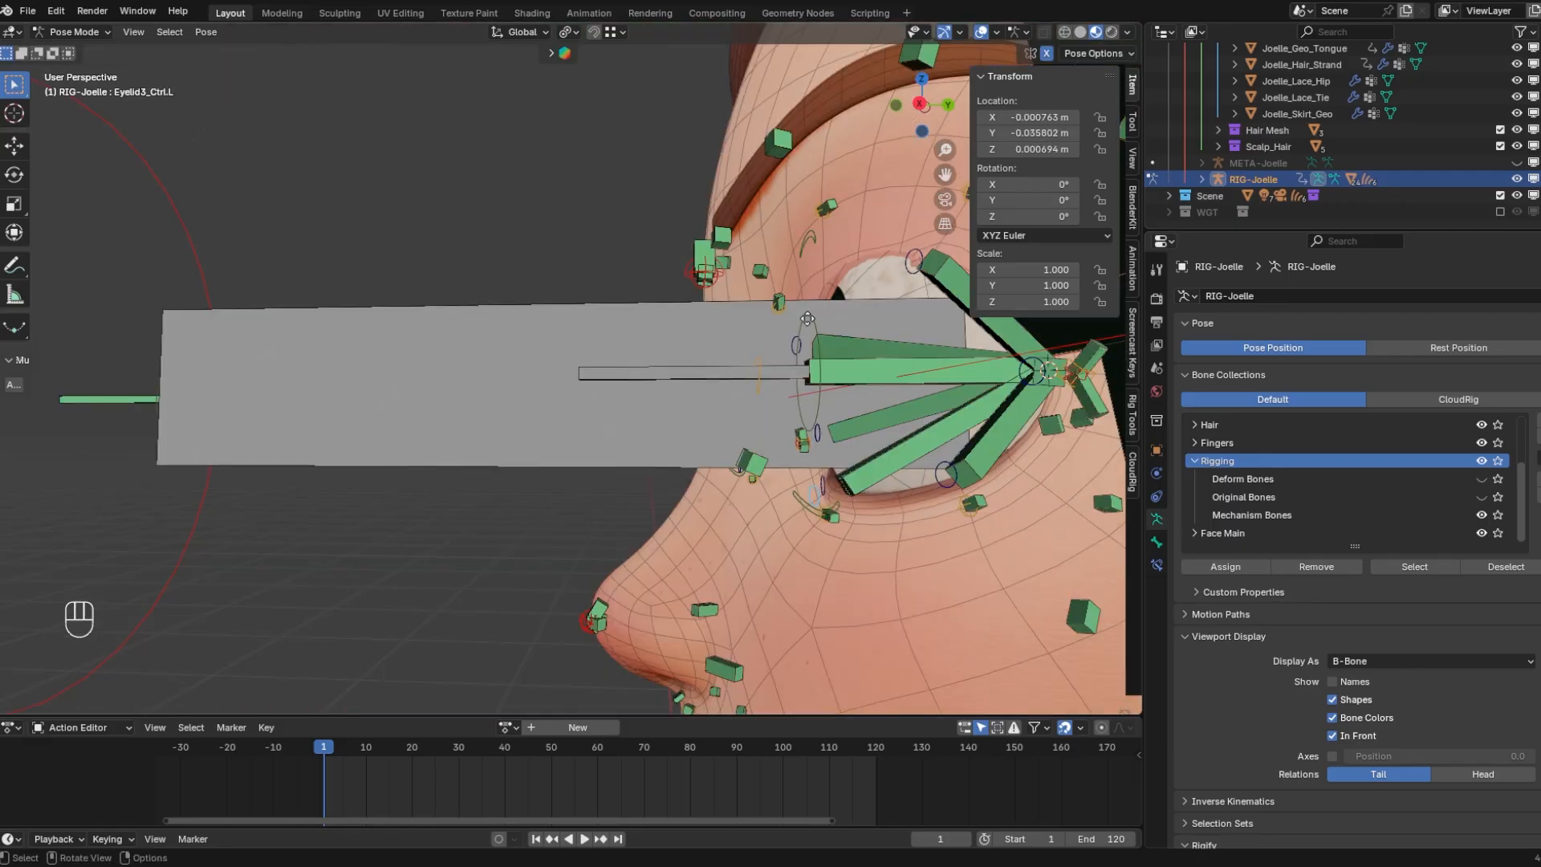
key(g)
right_click(813, 376)
middle_drag(812, 376, 897, 414)
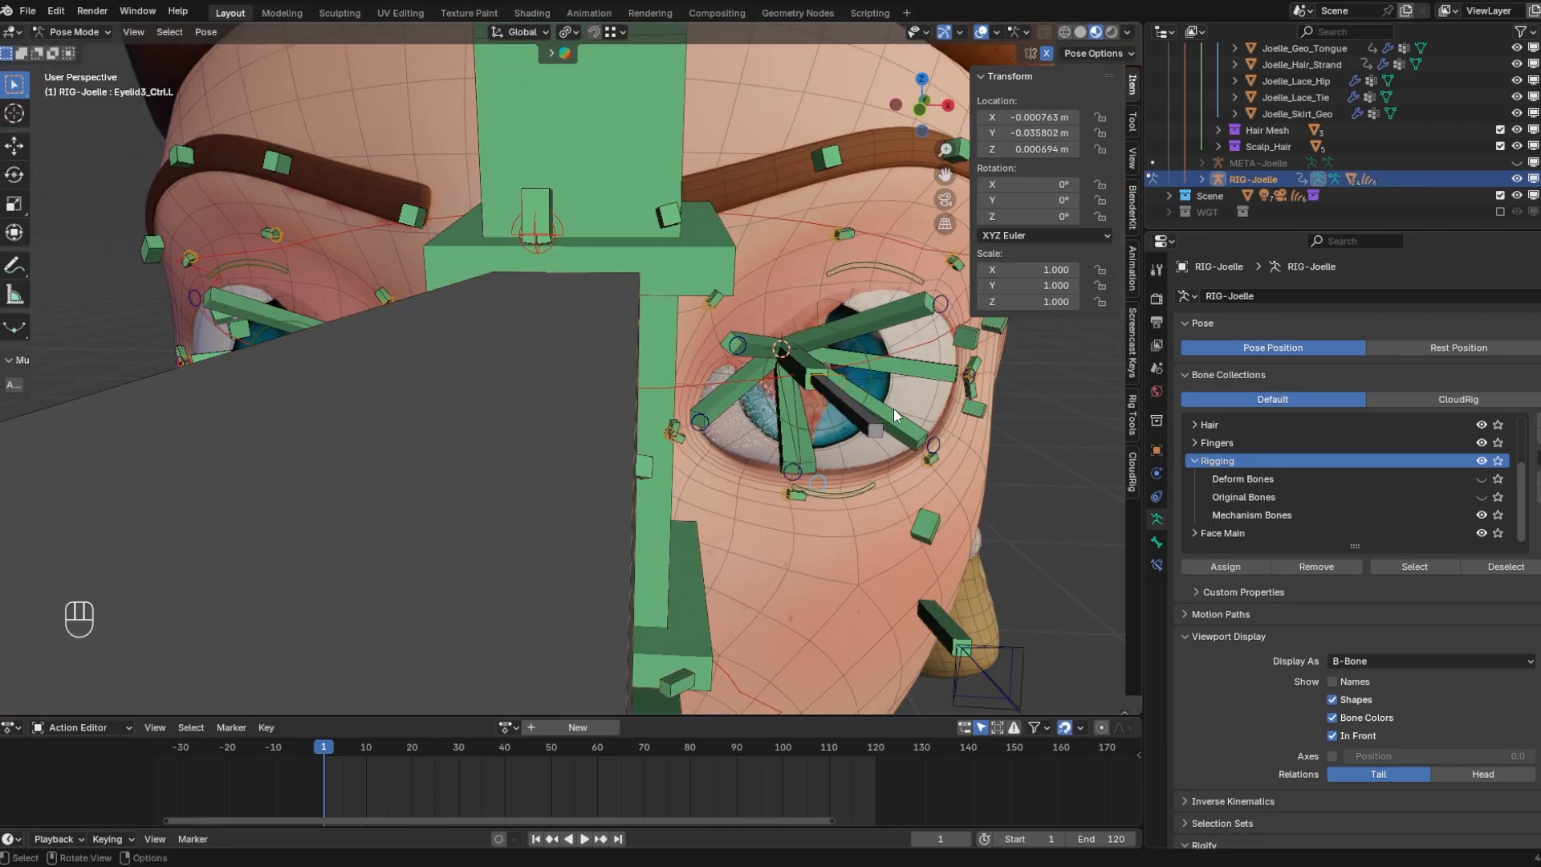
click(1481, 514)
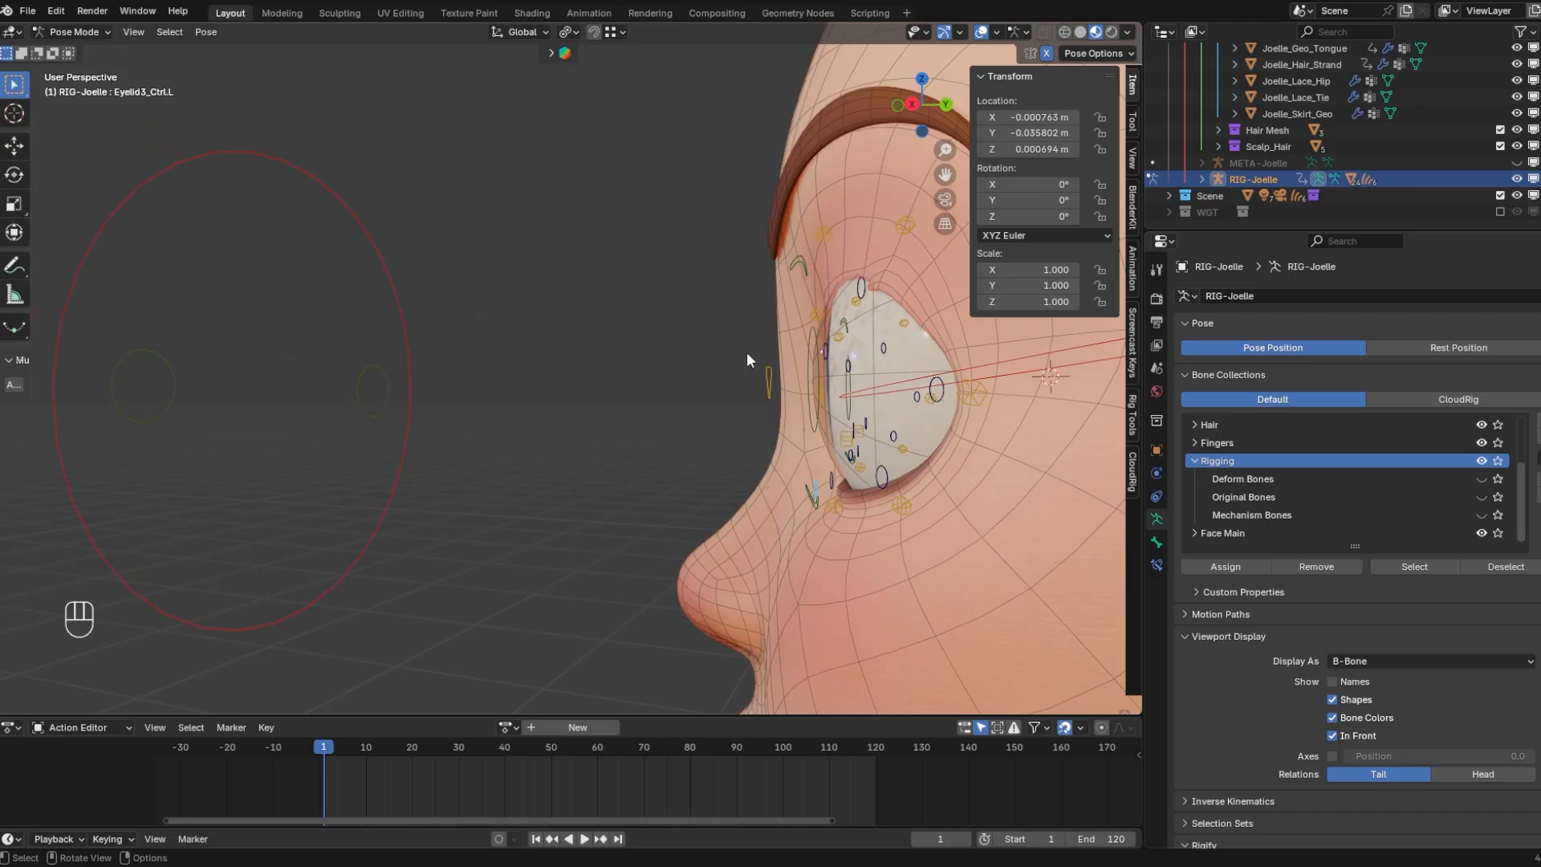
middle_drag(747, 352, 851, 373)
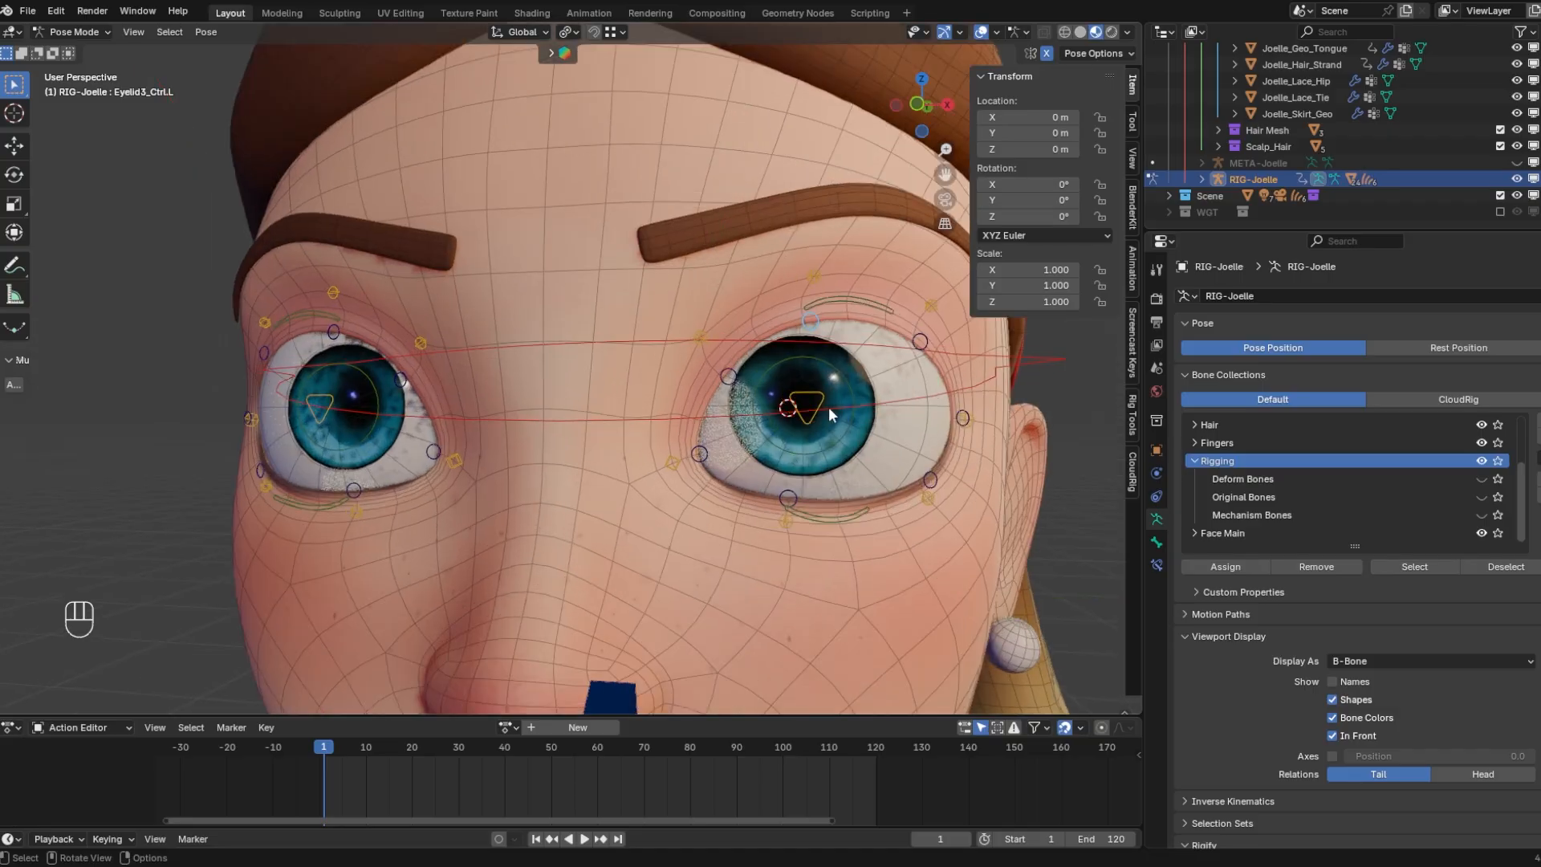
Inspect the left eyelid deform bones and try a trackball rotation of DEF-Eyelid6.L, cancelling it
scroll(629, 476, up, 4)
middle_drag(738, 419, 643, 403)
scroll(696, 426, down, 1)
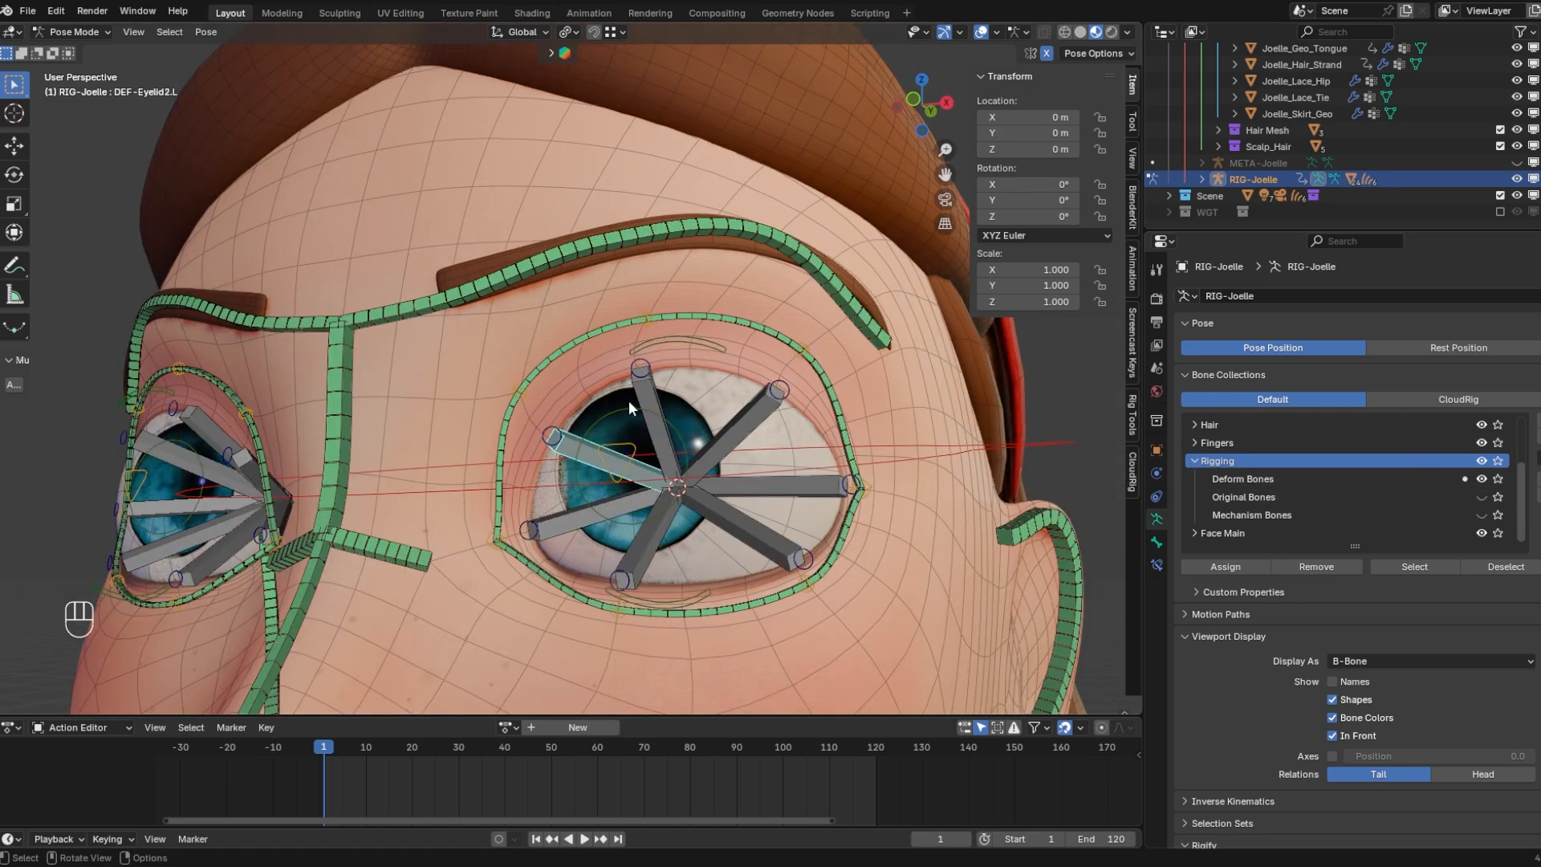
click(642, 533)
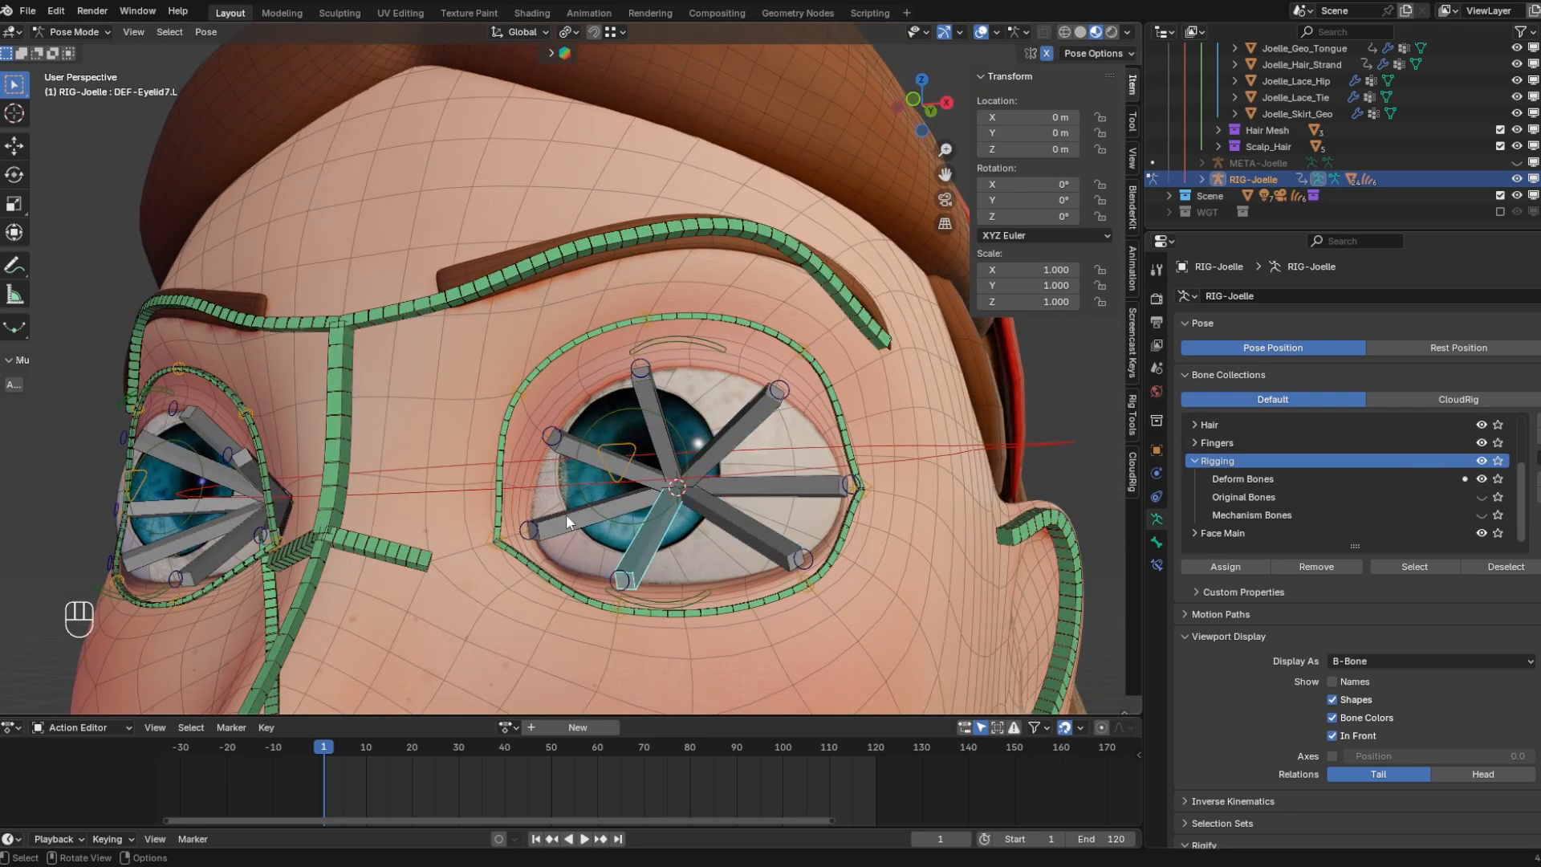
click(737, 523)
key(r)
key(r)
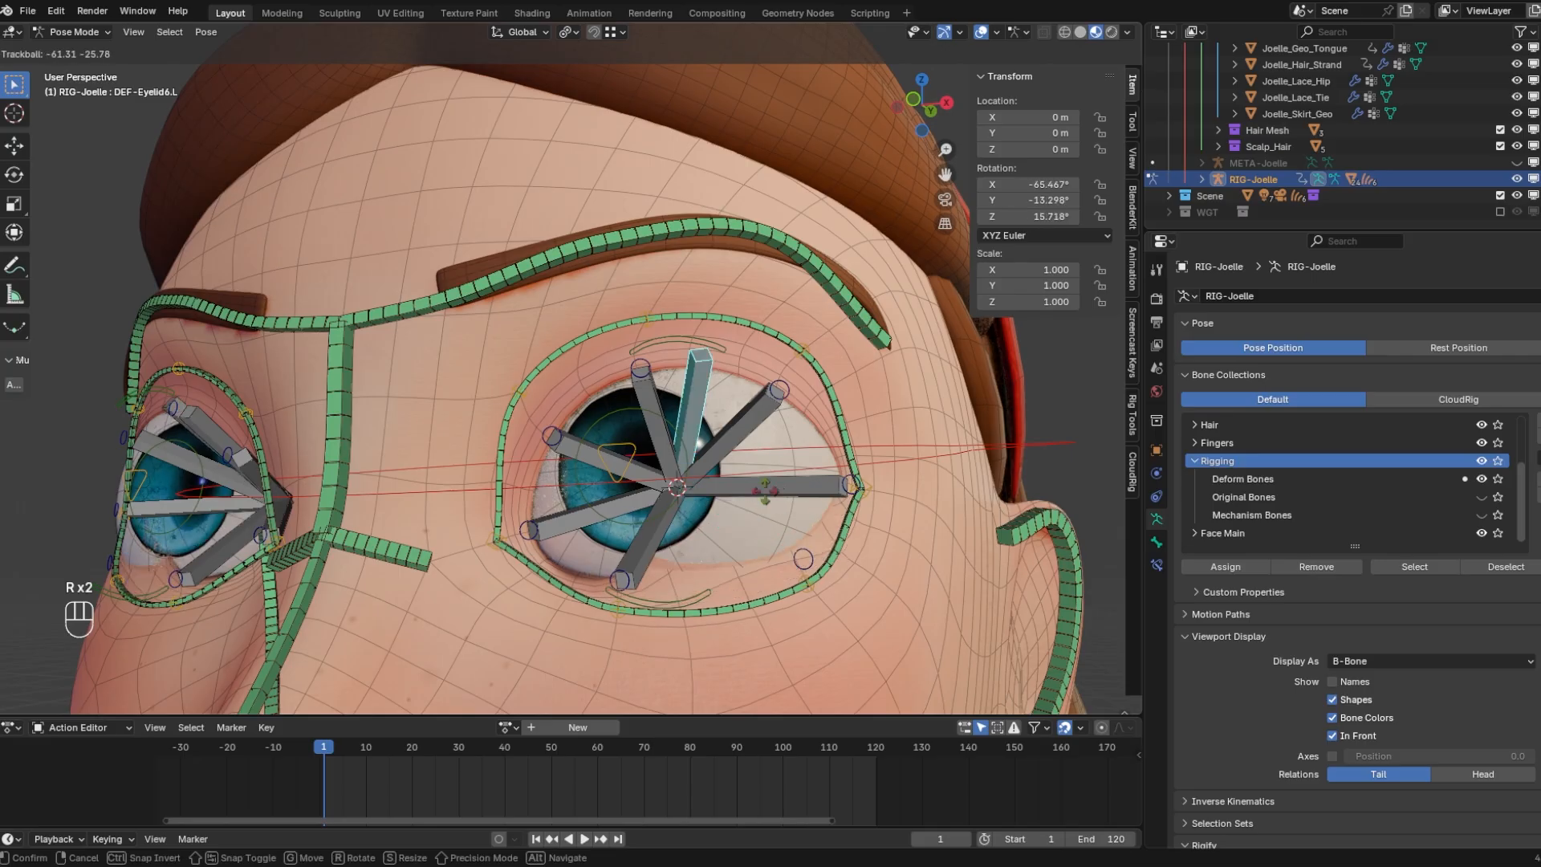
right_click(768, 502)
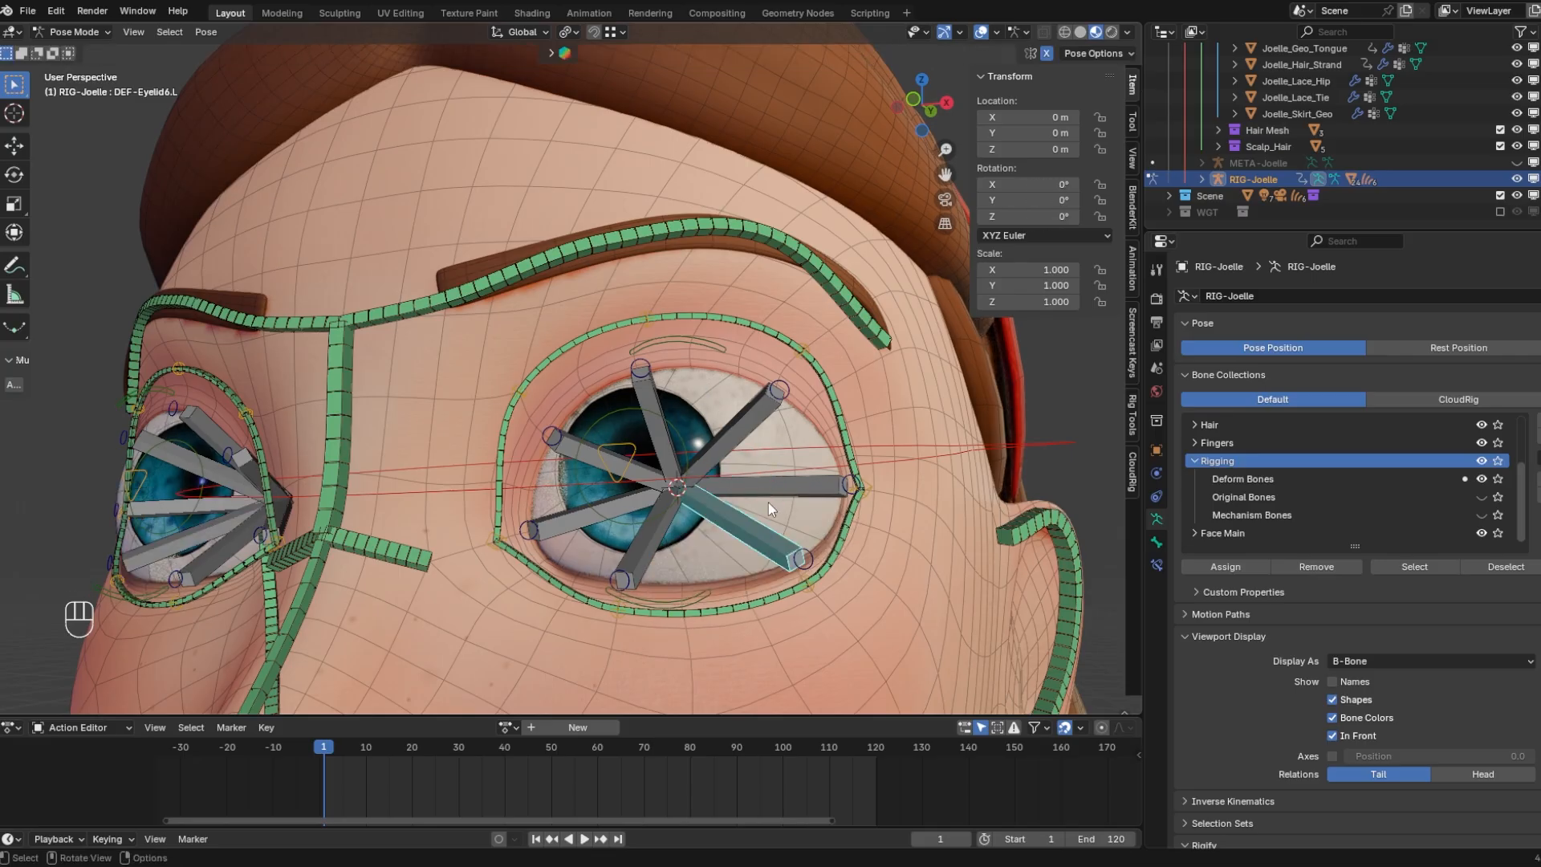
Try moving the deform bone at the middle of the left upper lid, cancel, and select DEF-Eyelid2.L
middle_drag(636, 353, 543, 502)
click(637, 384)
click(636, 380)
key(g)
right_click(642, 422)
click(664, 405)
scroll(568, 437, up, 3)
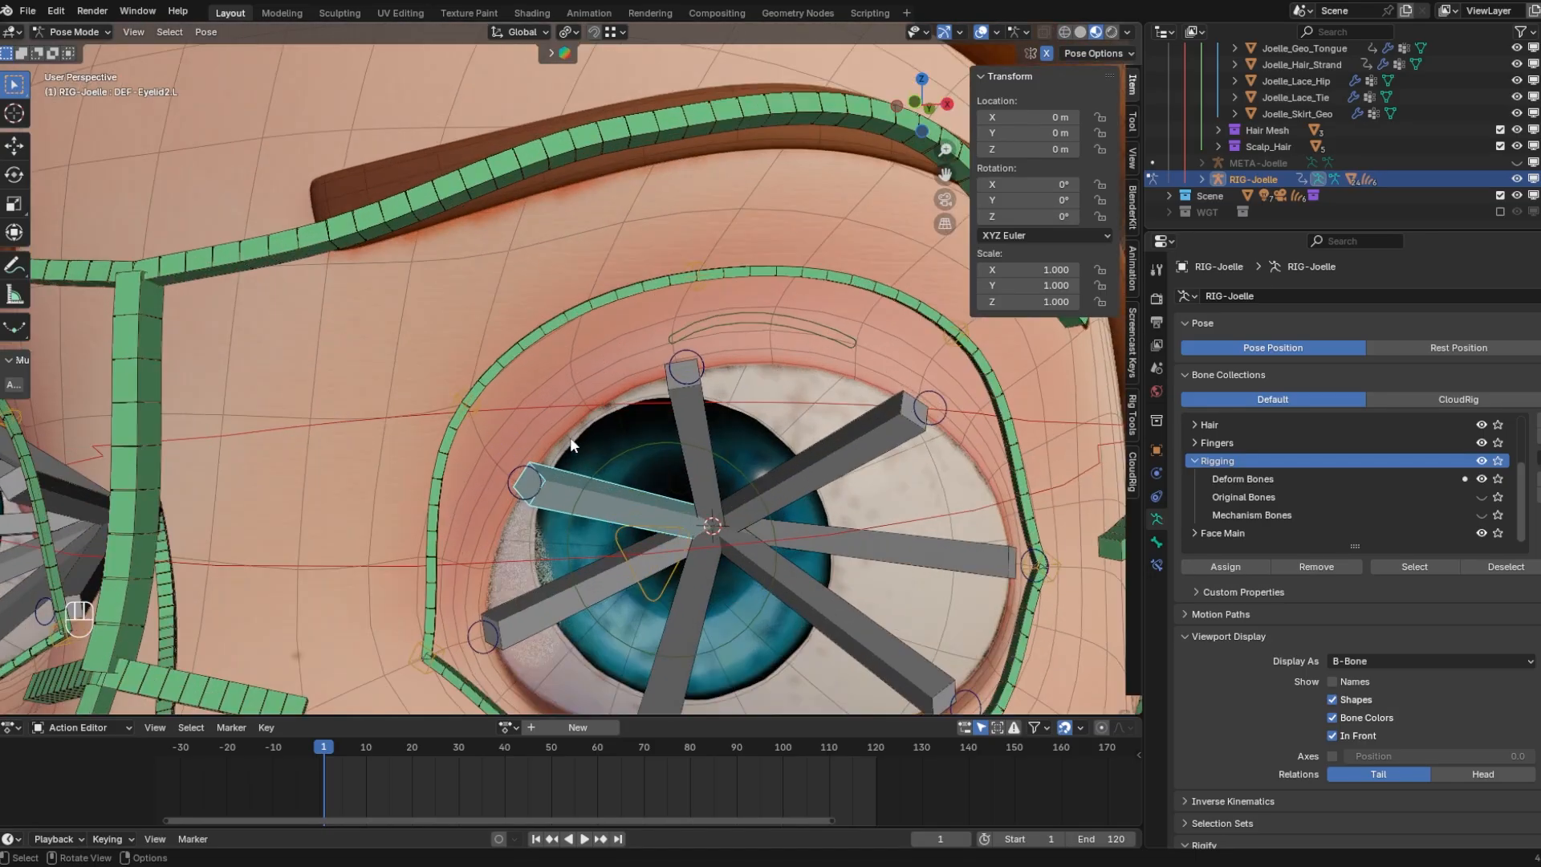
Sketch annotation outlines of extra eyelid bones in the gaps between the left eye's existing deform bones
shift+middle_drag(570, 436, 689, 335)
click(719, 464)
key(d)
drag(772, 430, 601, 412)
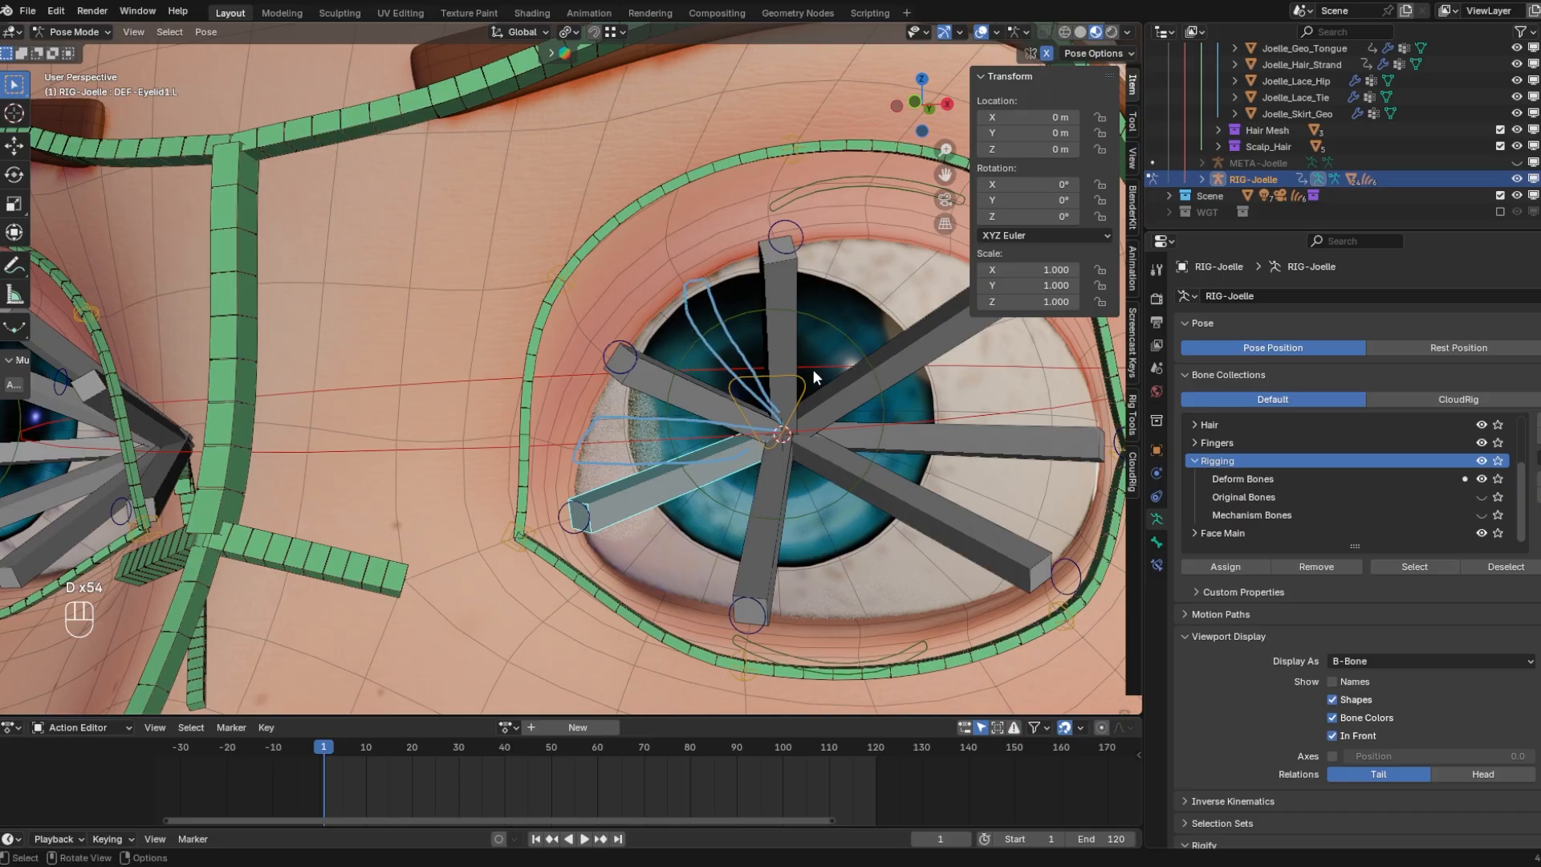
shift+middle_drag(816, 340, 776, 360)
drag(734, 449, 817, 257)
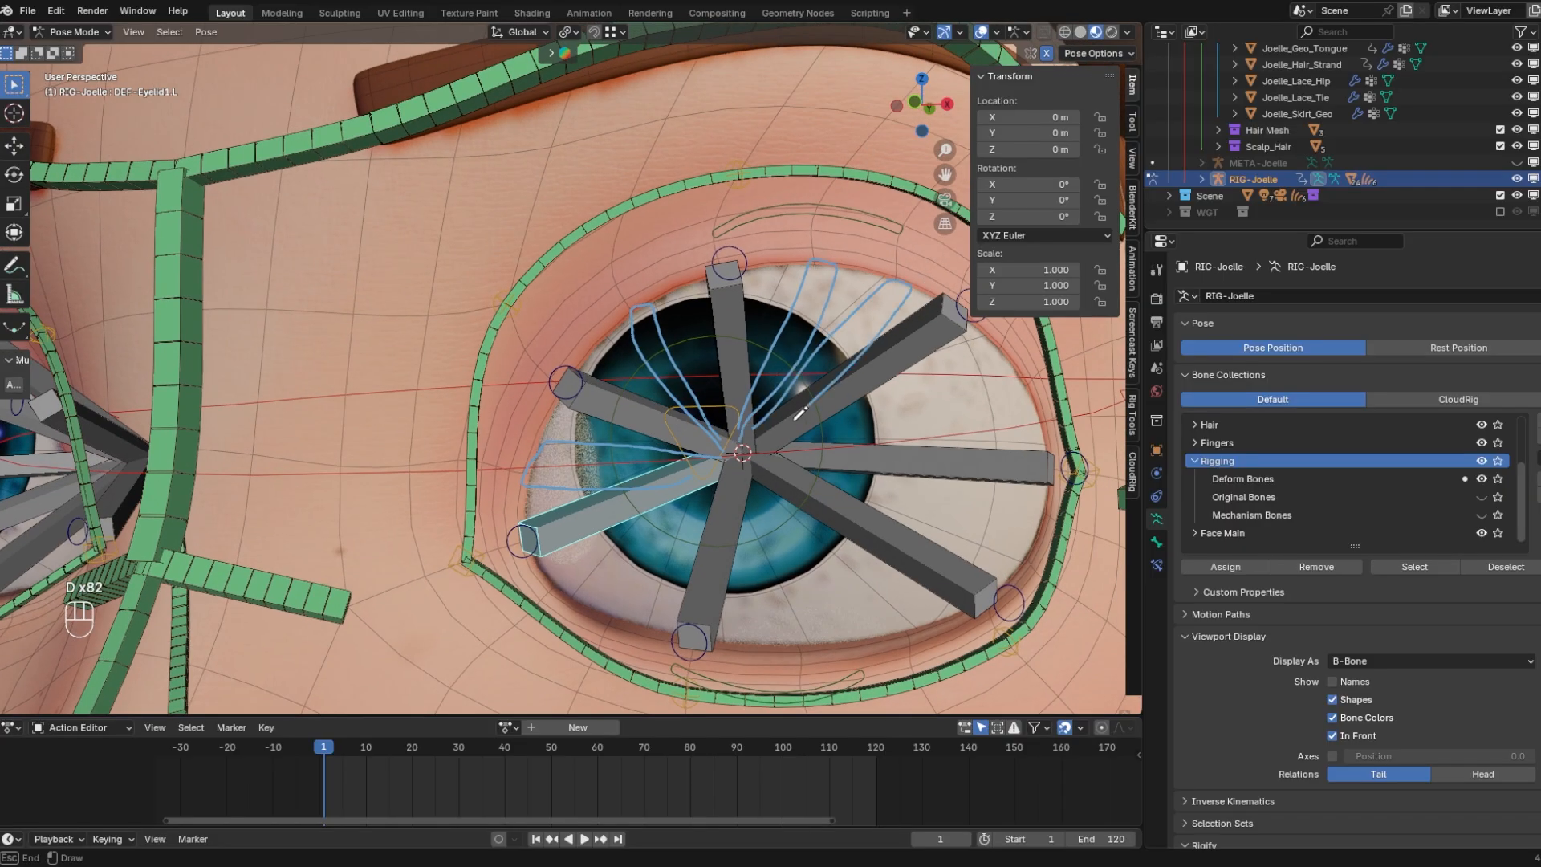
shift+middle_drag(820, 438, 727, 412)
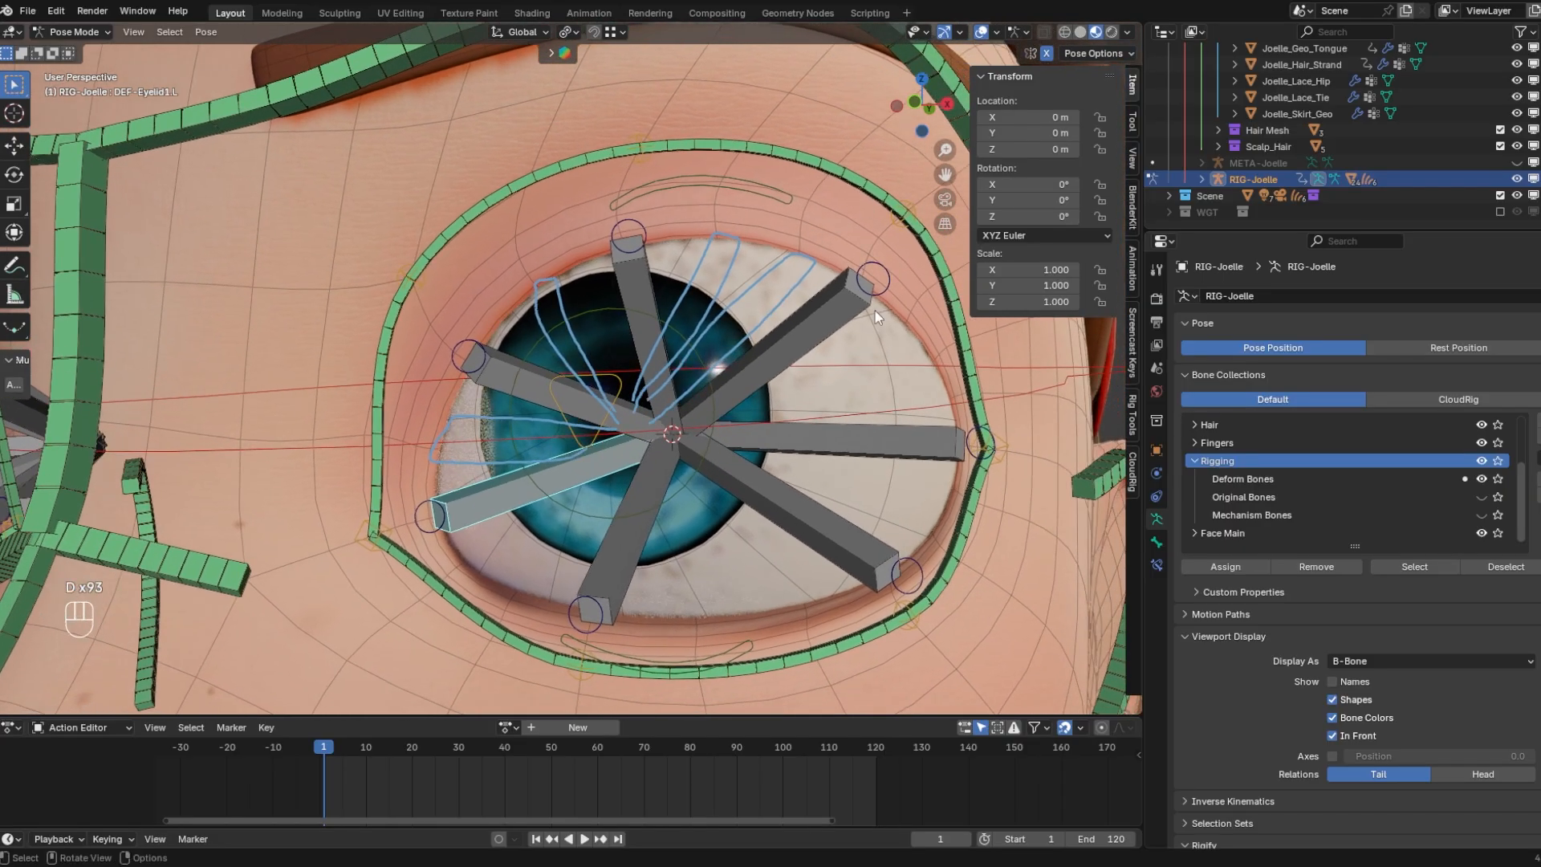
mouse_move(687, 421)
mouse_down()
mouse_move(871, 345)
mouse_move(899, 374)
mouse_move(700, 441)
mouse_up()
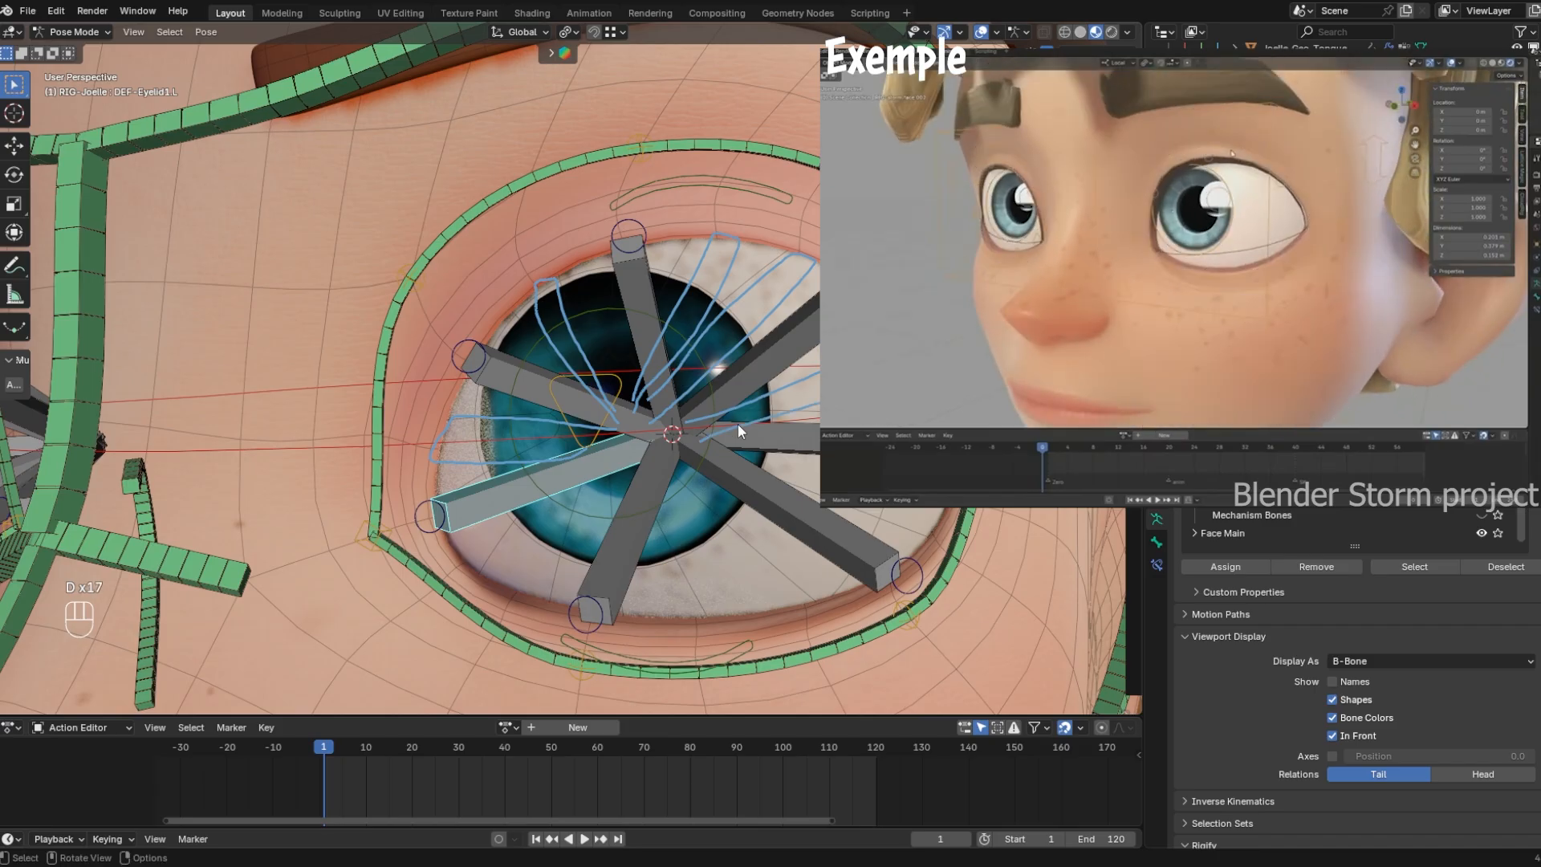
Undo the annotation strokes drawn over the left eye
key(ctrl+z)
key(ctrl+z)
key(ctrl+z)
key(ctrl+z)
key(ctrl+z)
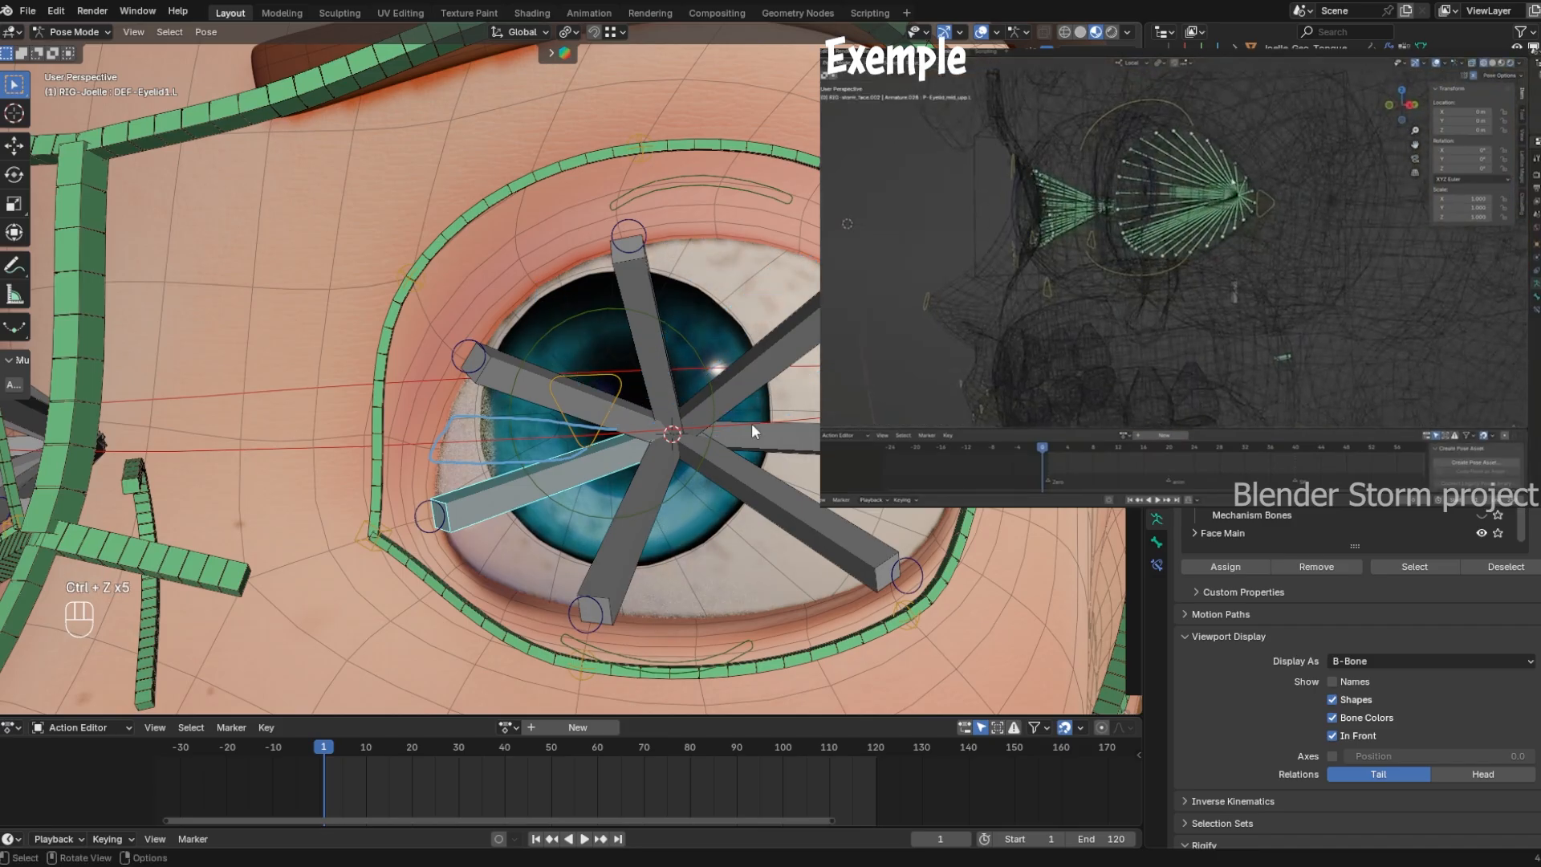
key(ctrl+z)
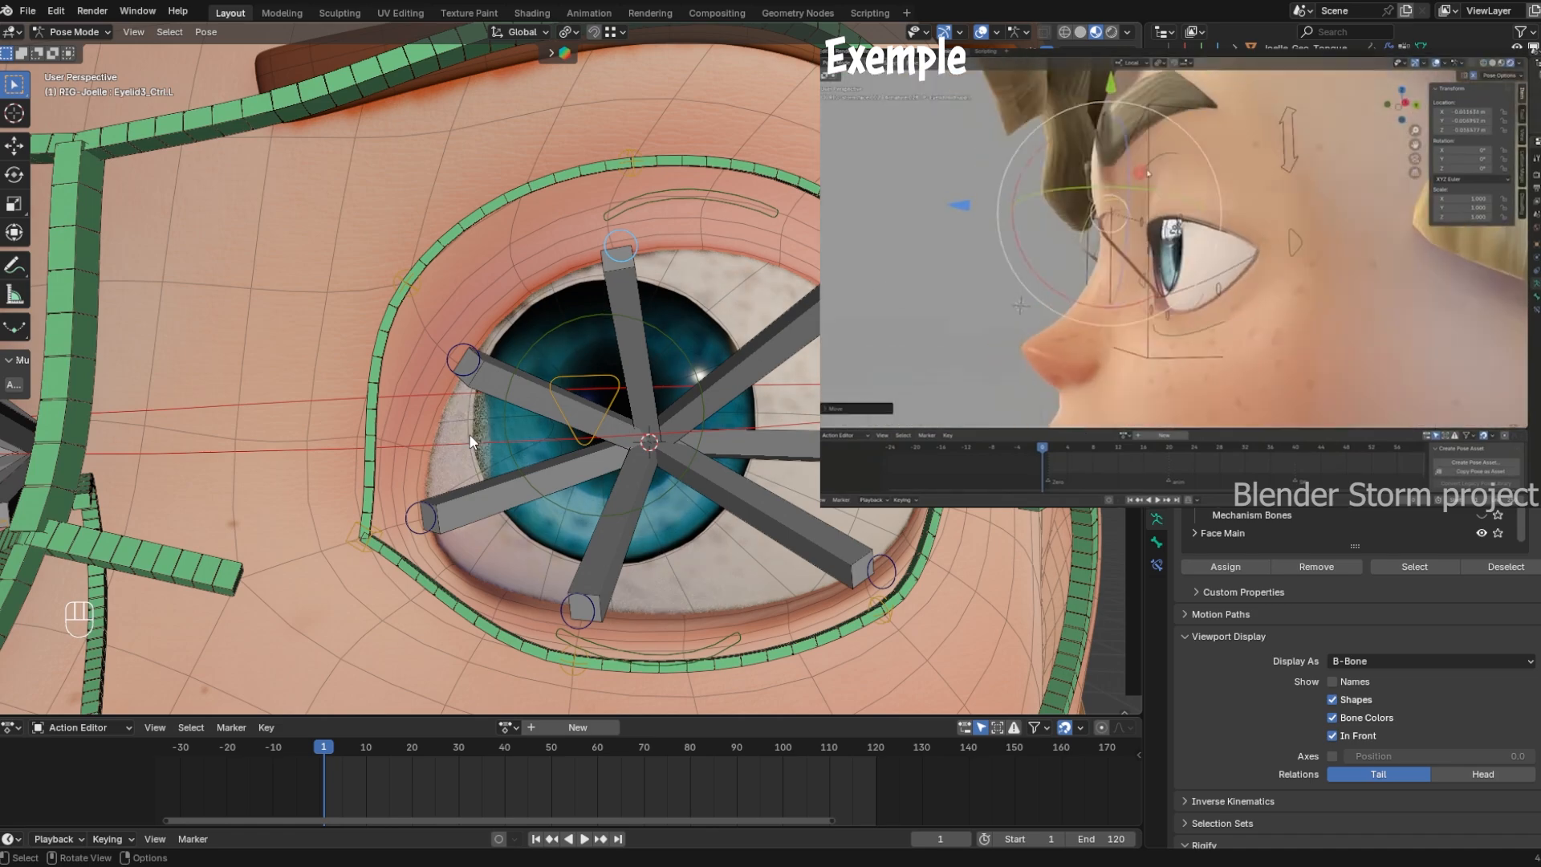
Test-move EyeLid_Up_Ctrl.L down toward the left lower lid from a side view, cancelling each move
middle_drag(470, 441, 353, 445)
click(591, 244)
key(g)
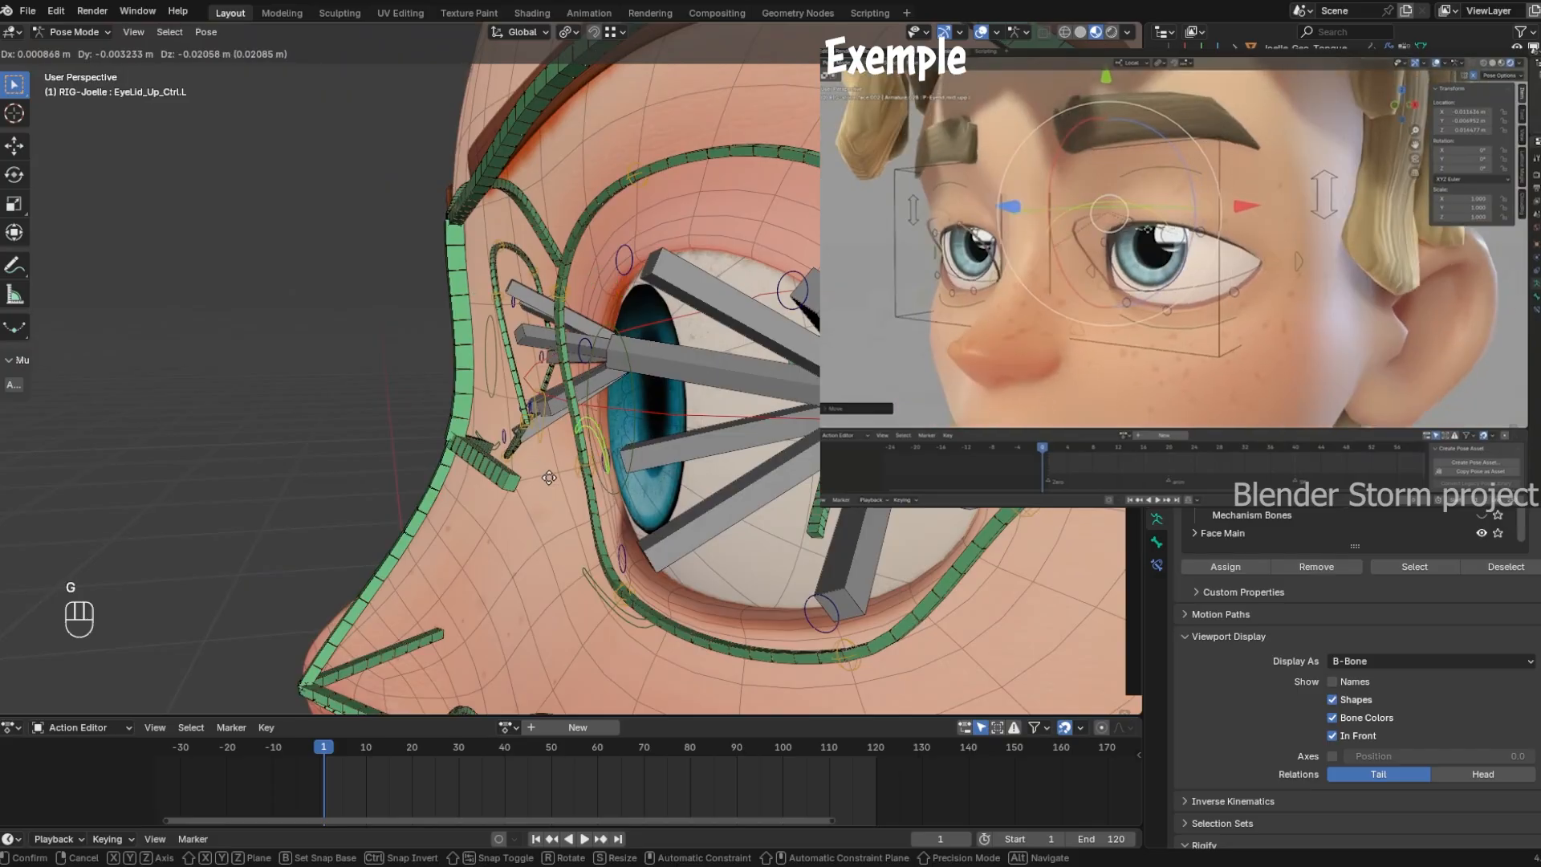
right_click(554, 333)
middle_drag(594, 309, 706, 290)
key(g)
right_click(570, 572)
middle_drag(569, 572, 632, 415)
click(632, 416)
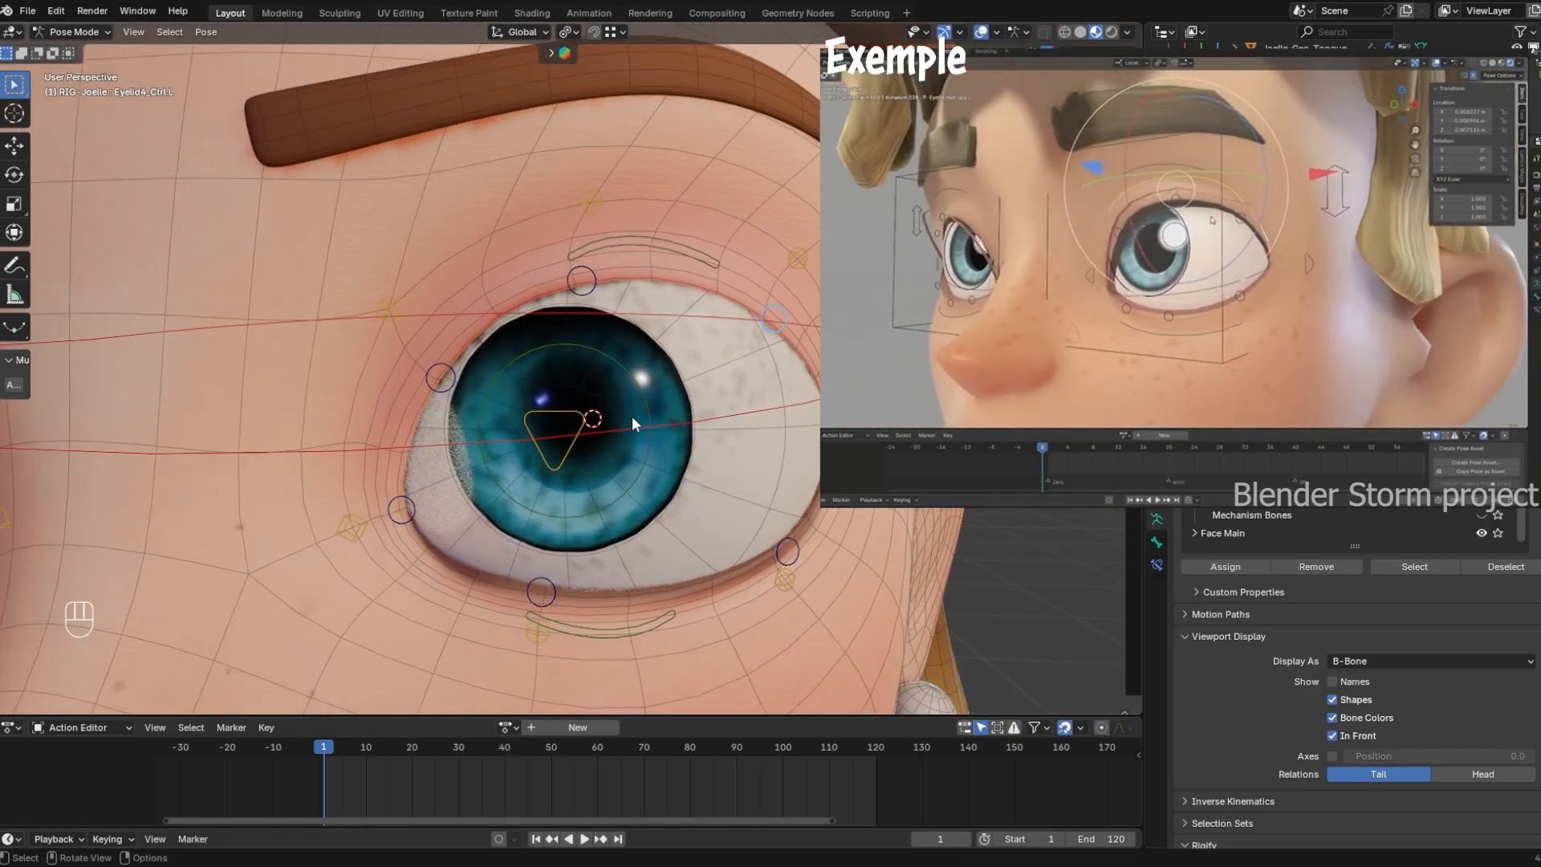
Select Eyelid3_Ctrl.L on the left upper lid, test-move it, and cancel the move
scroll(590, 353, up, 1)
shift+middle_drag(641, 319, 719, 265)
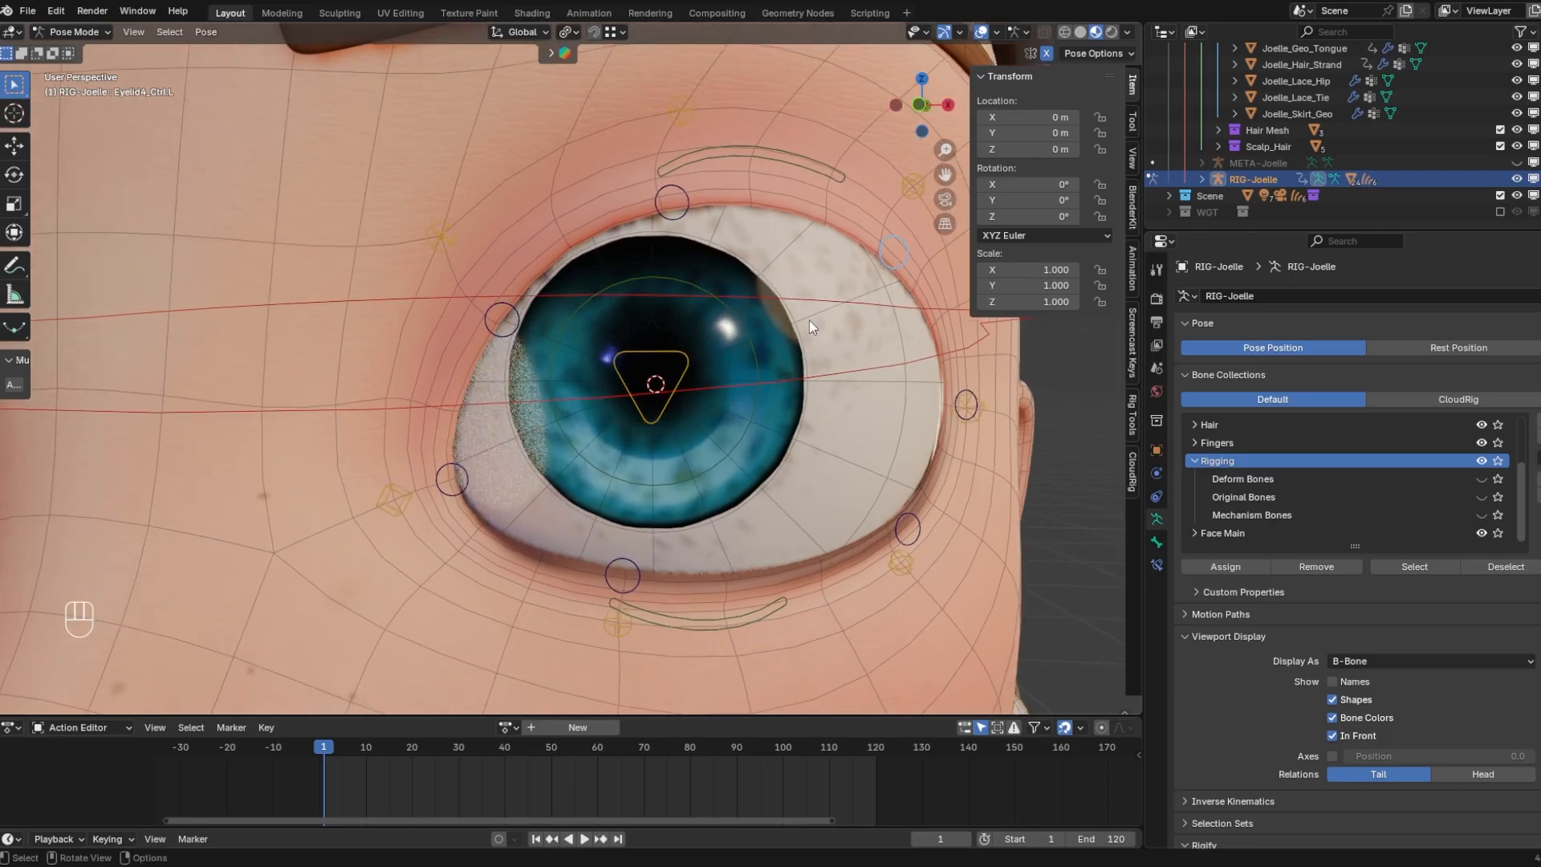
middle_drag(809, 321, 639, 314)
click(617, 308)
key(g)
right_click(677, 298)
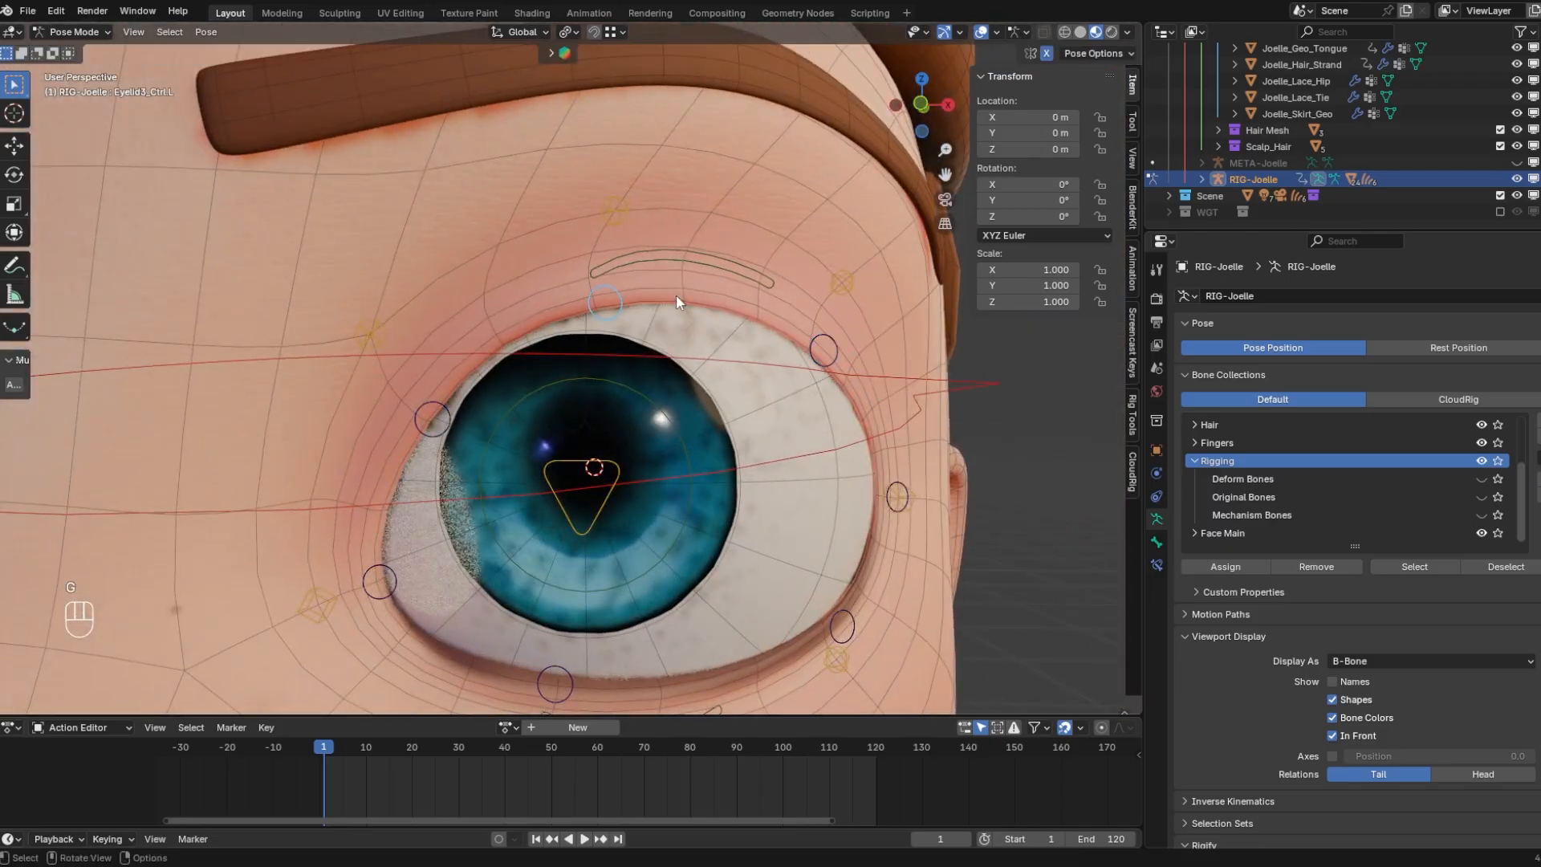
Test-move EyeLid_Up_Ctrl.L downward across the left iris and cancel the move
click(729, 266)
scroll(729, 337, down, 1)
middle_drag(729, 348, 673, 353)
key(g)
key(g)
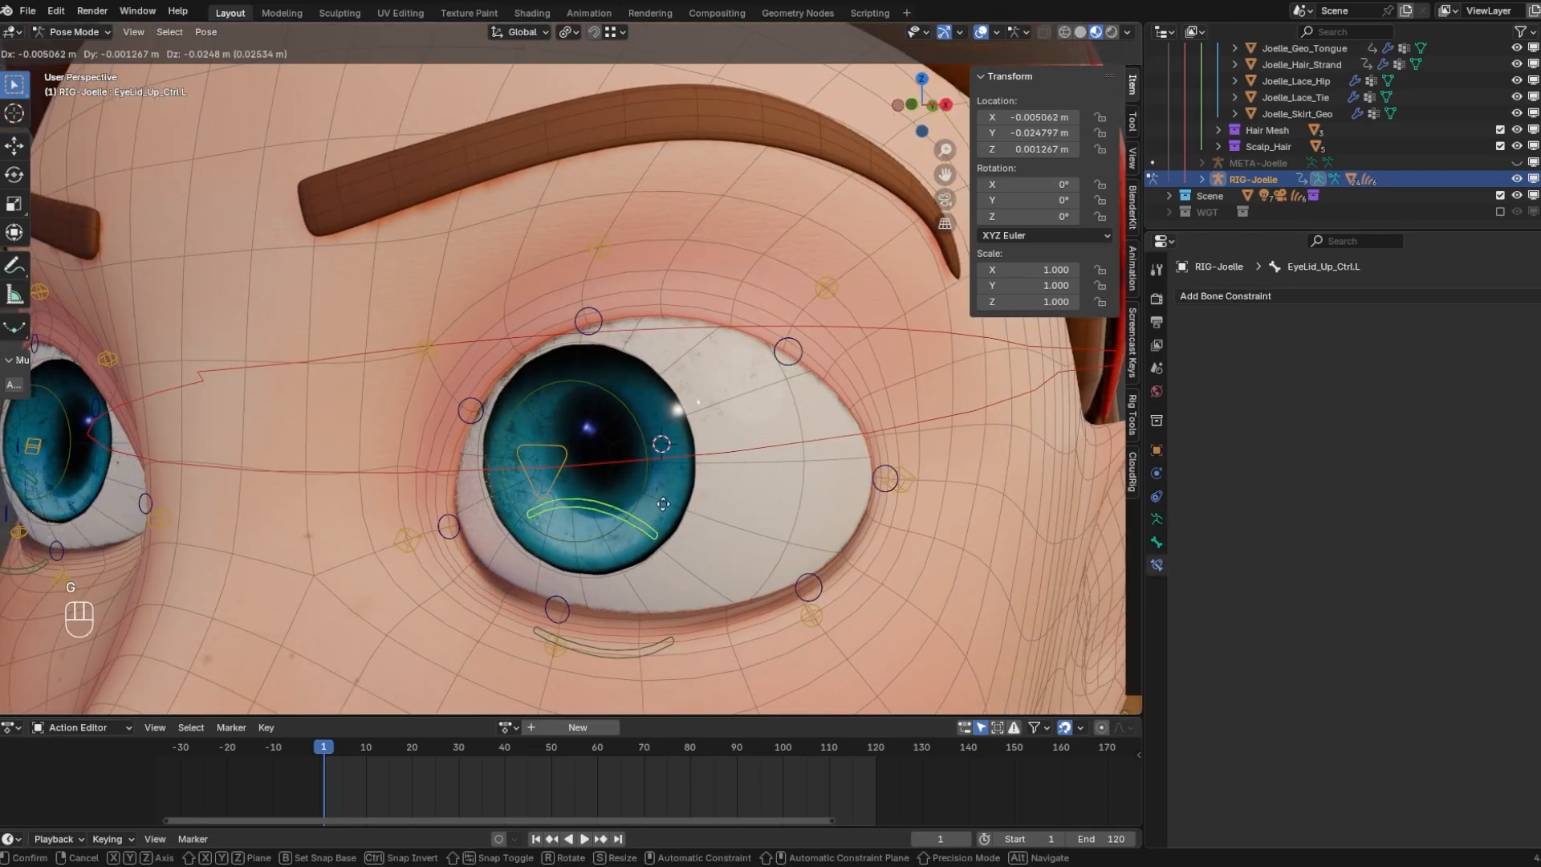
right_click(616, 421)
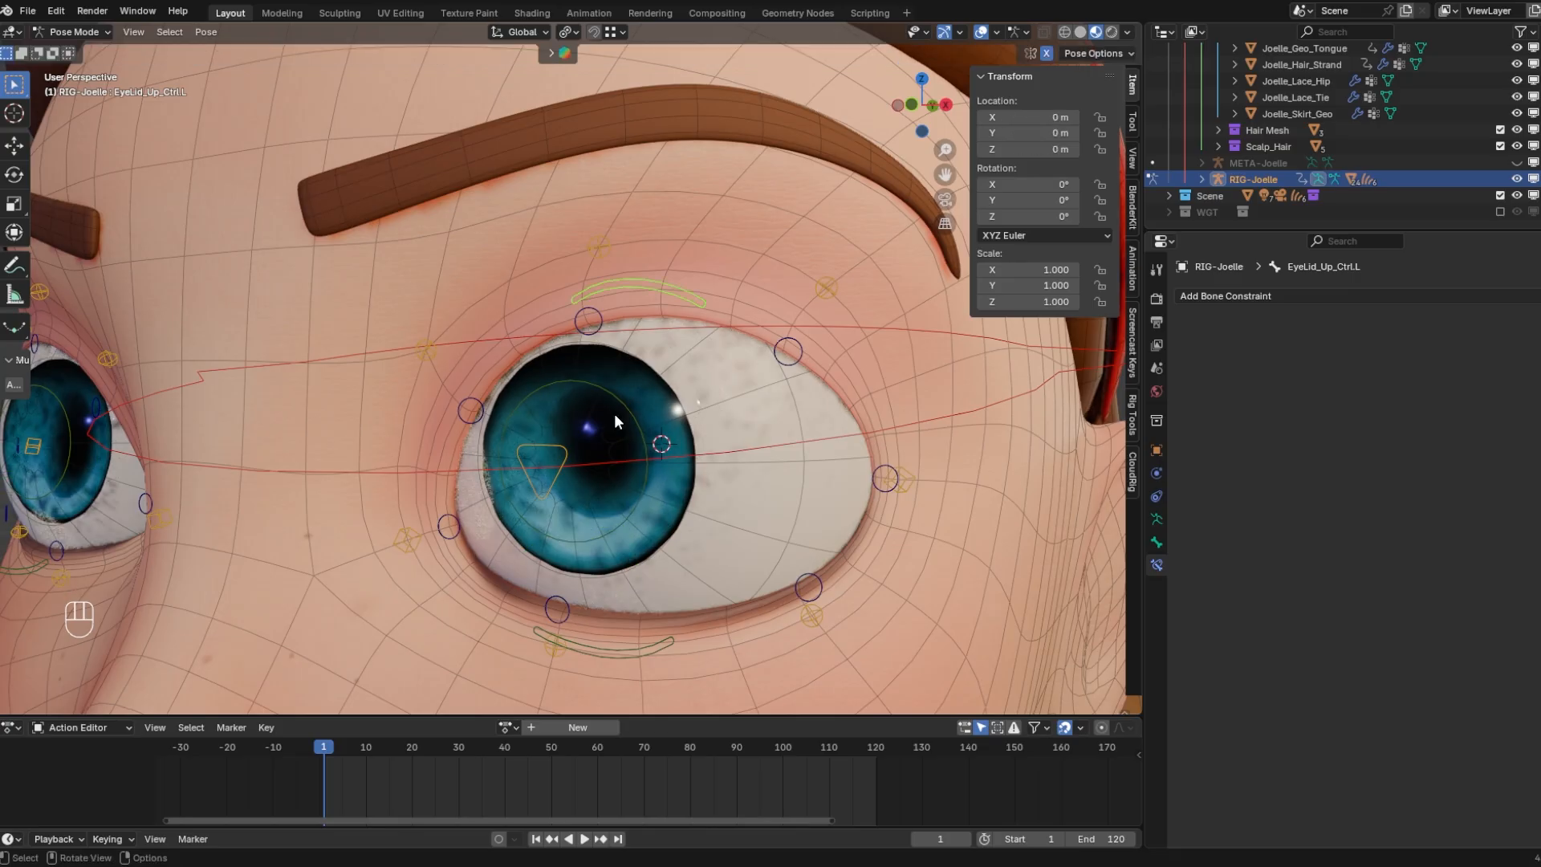
Add an Armature bone constraint to Eyelid3_Ctrl.L
middle_drag(880, 282, 639, 275)
click(594, 318)
click(1156, 542)
click(1156, 565)
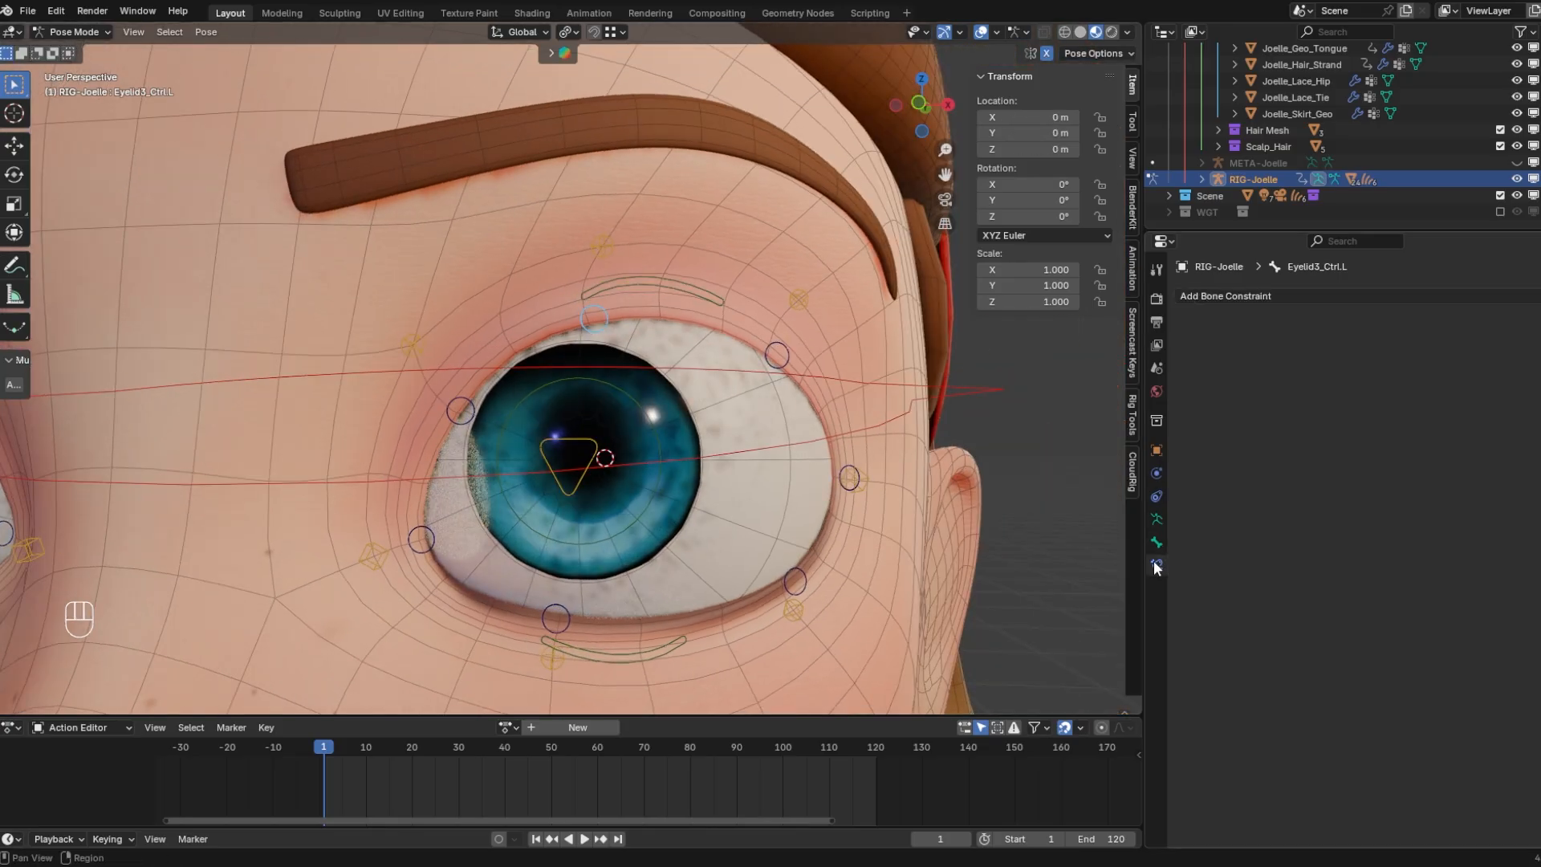
click(1364, 297)
click(1500, 358)
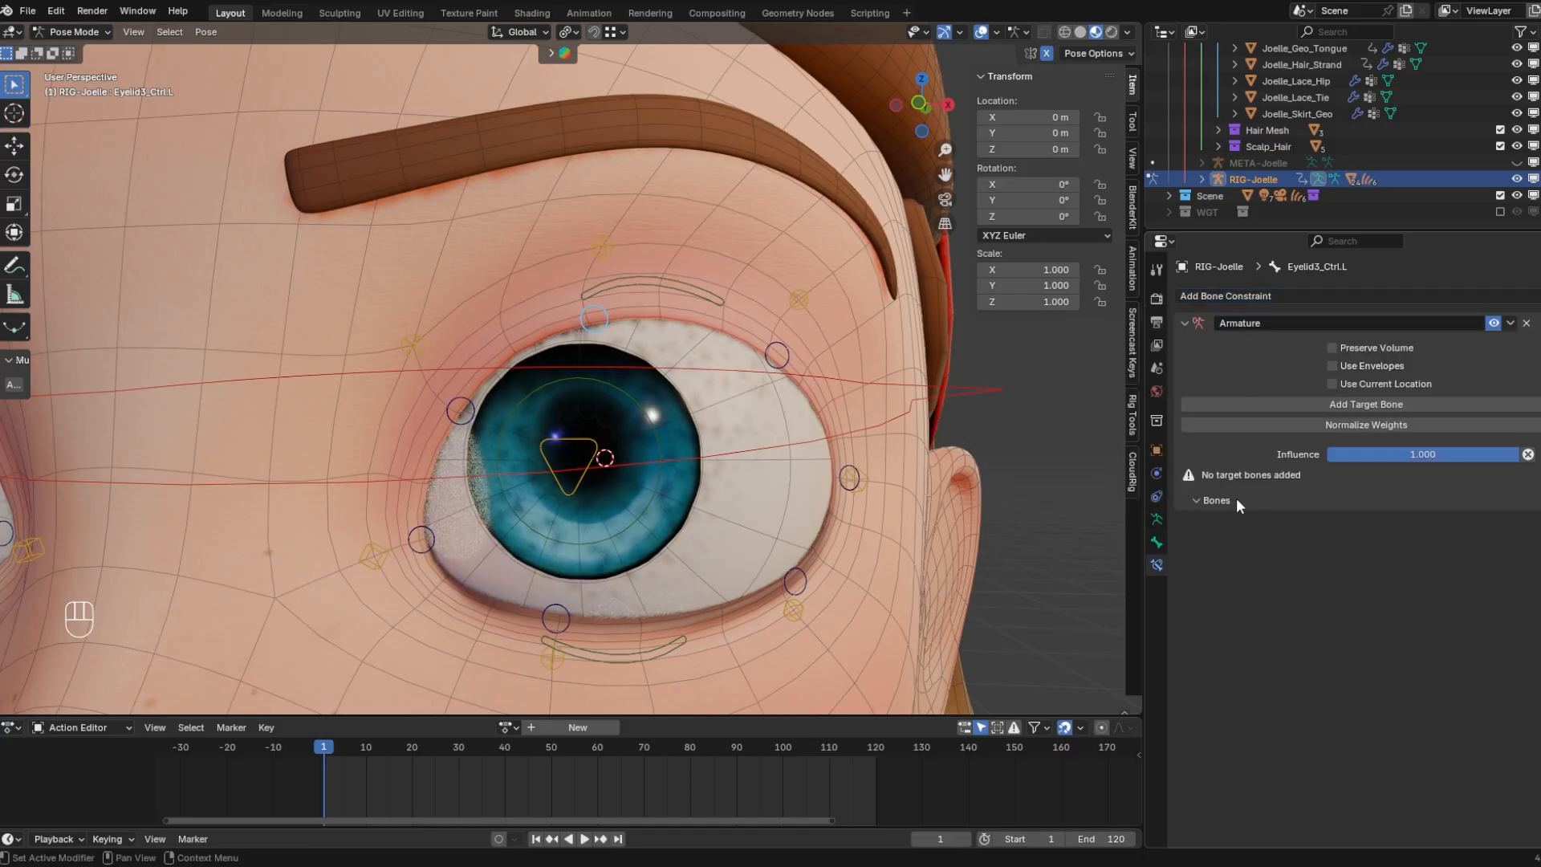
Add EyeLid_Up_Ctrl.L of RIG-Joelle as the Armature constraint's target bone and set its weight to 0.752
click(1365, 404)
click(1329, 508)
click(666, 285)
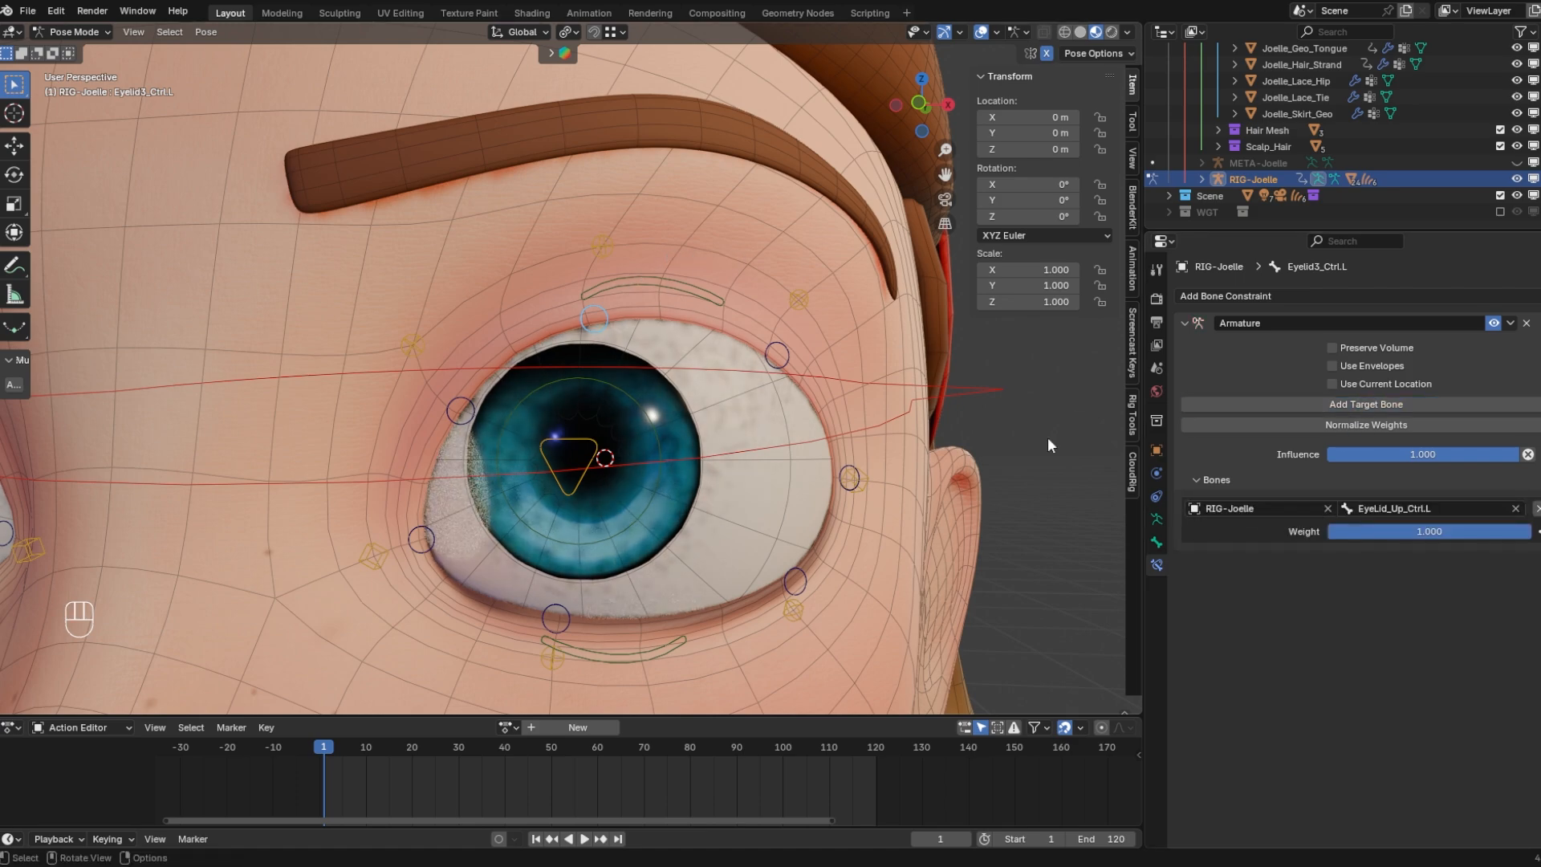
drag(1514, 532, 1481, 531)
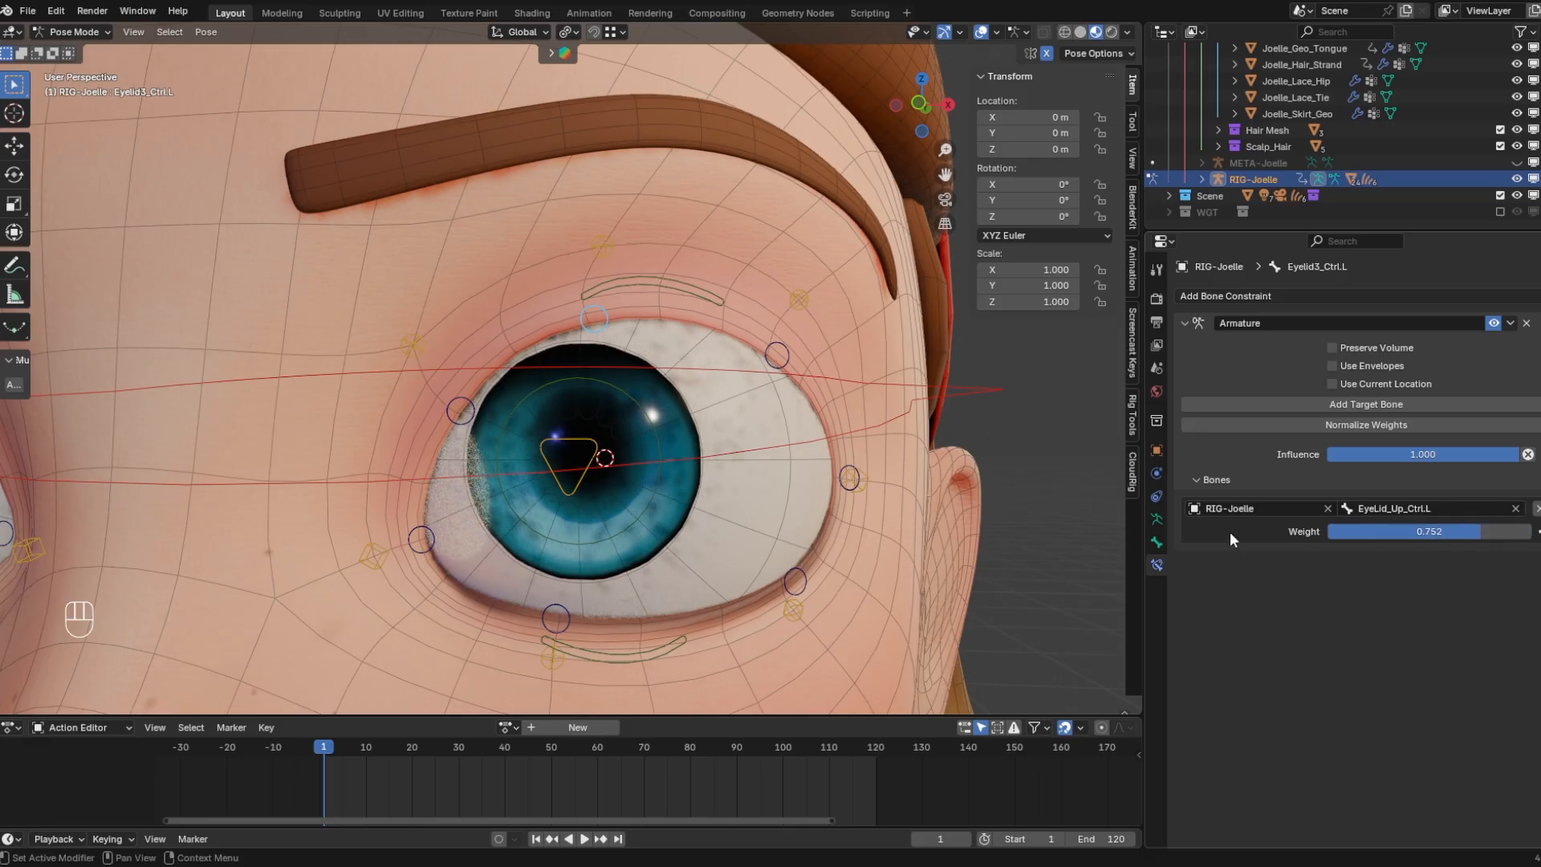
Add a second target bone entry to the Armature constraint and sample its target from the rig in the viewport
click(1266, 400)
click(1329, 559)
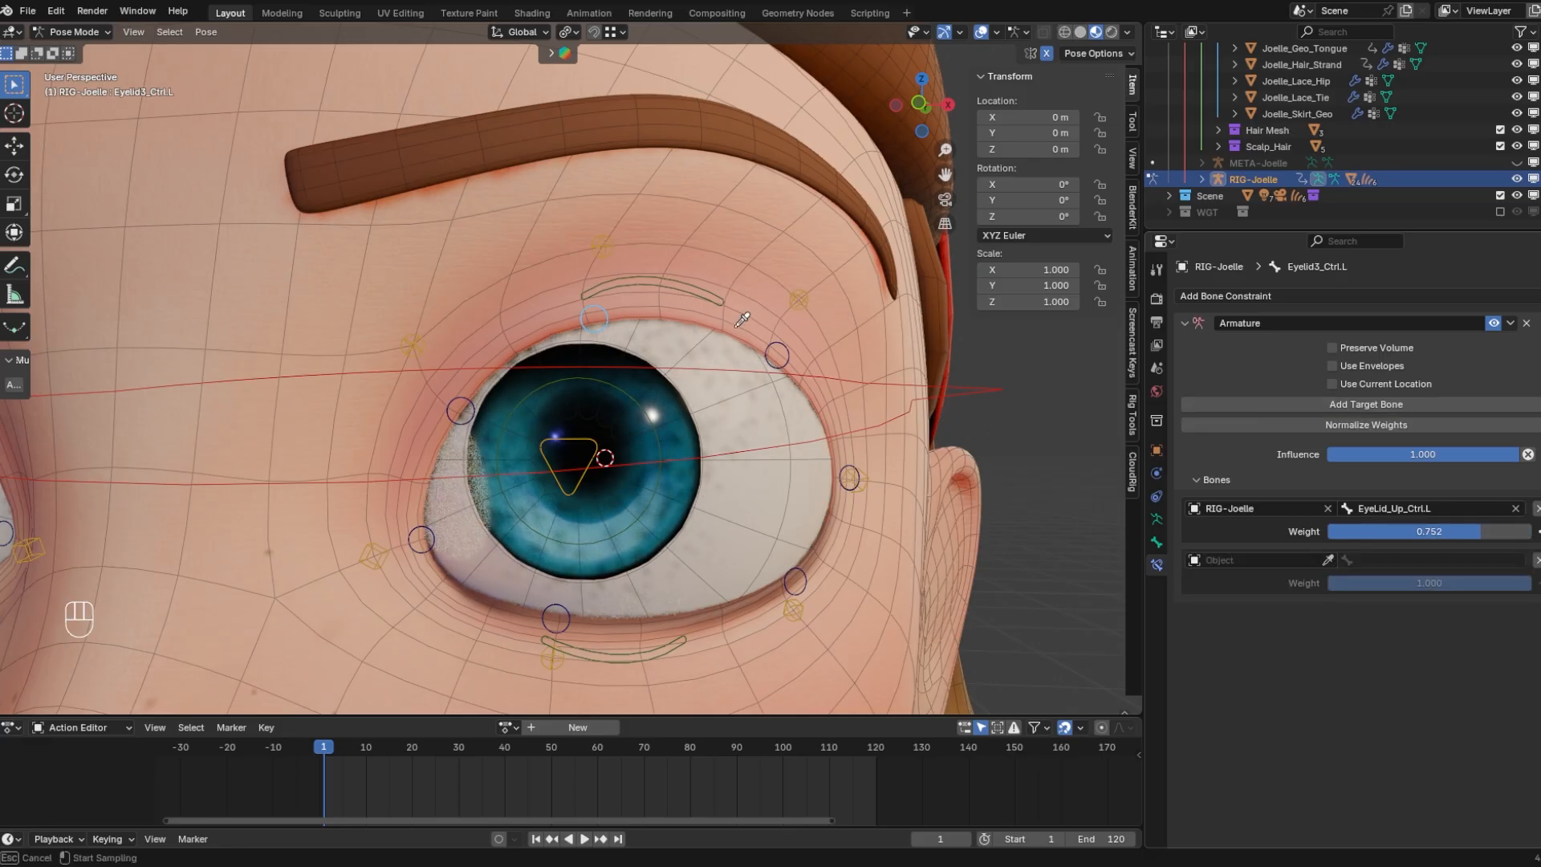
click(716, 297)
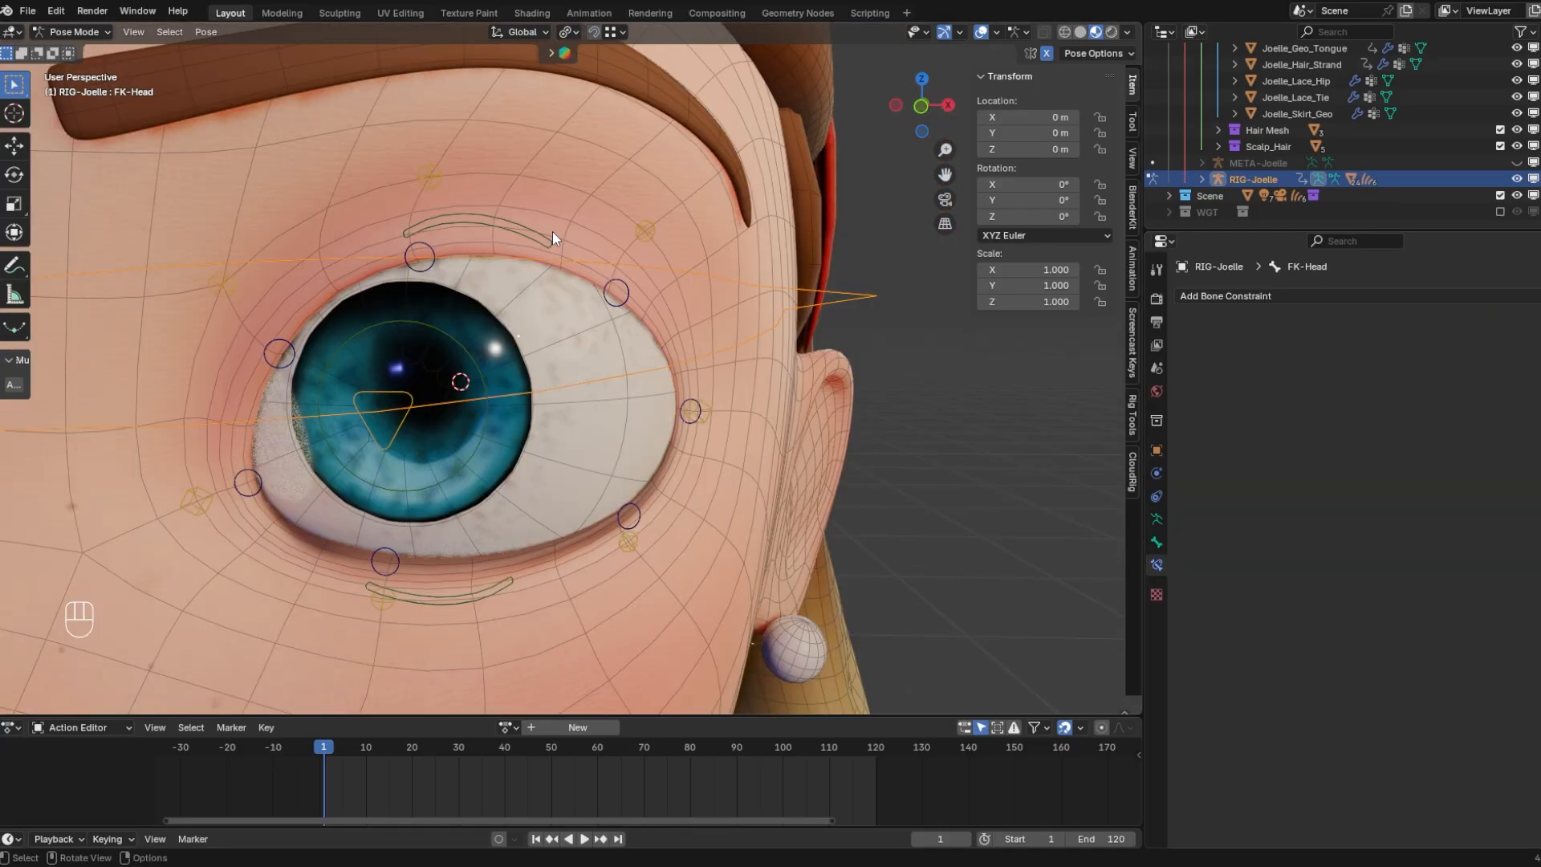
Test-move EyeLid_Up_Ctrl.L down to the lower lid of the left eye and view the lid from the side
middle_drag(553, 232, 512, 261)
click(502, 226)
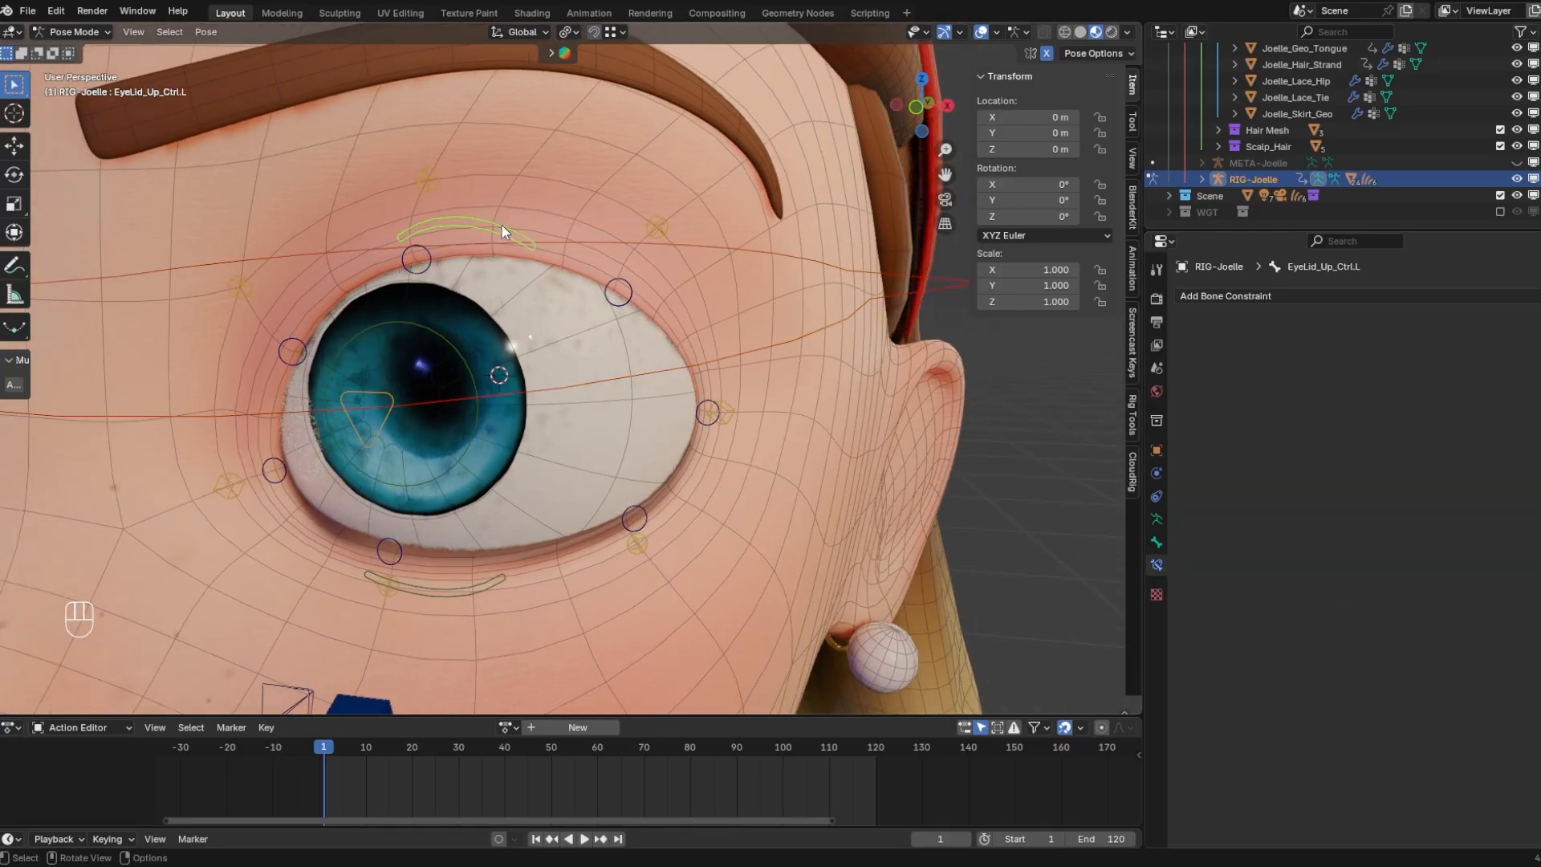
key(g)
click(453, 554)
middle_drag(454, 554, 321, 509)
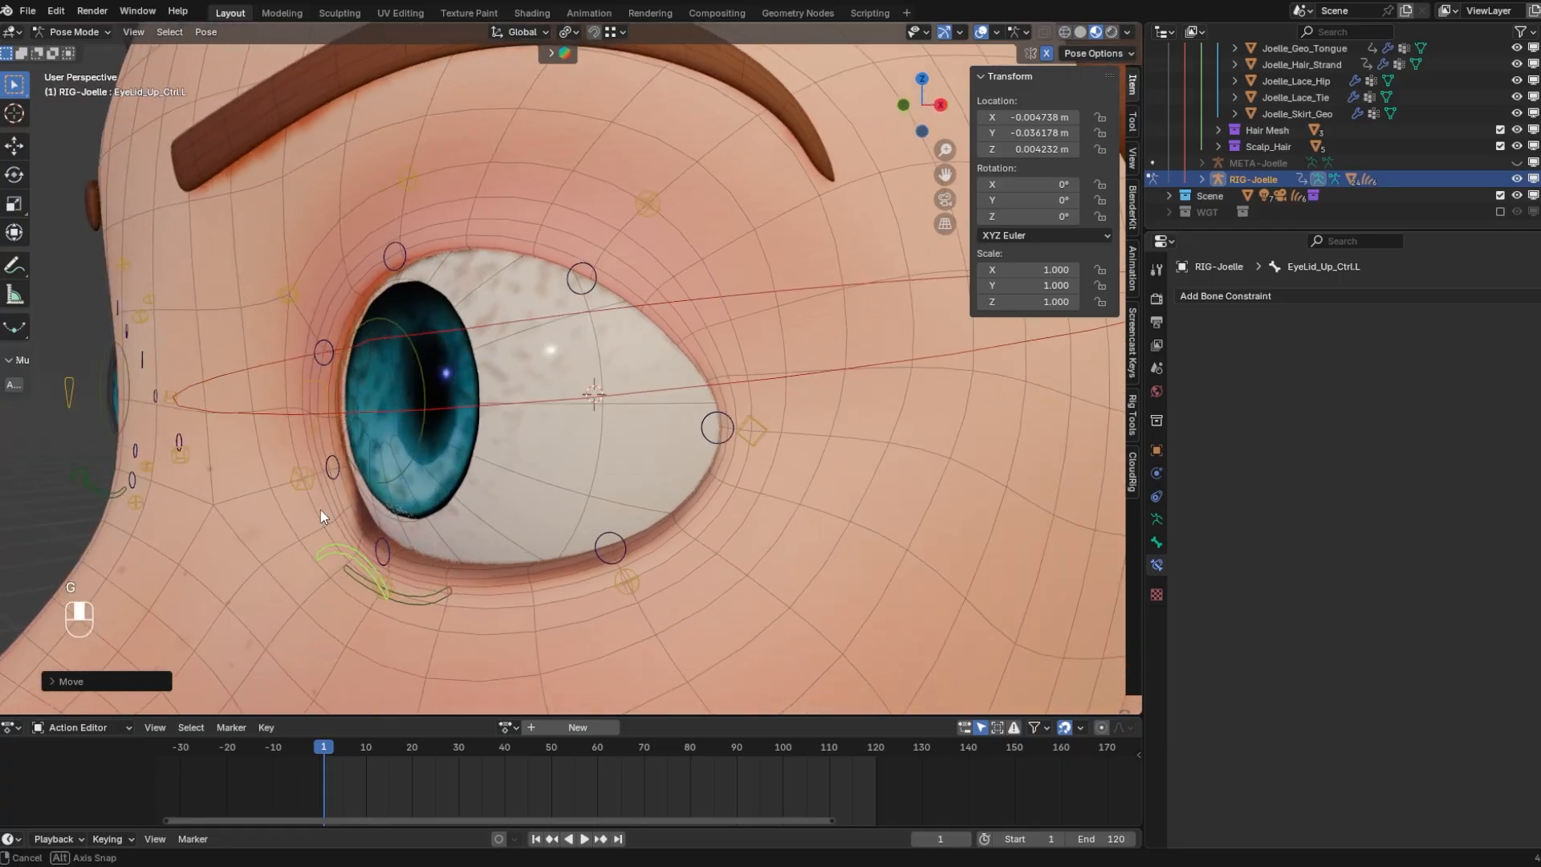
Try lowering Eyelid4_Ctrl.L and Eyelid2_Ctrl.L to line up with the half-closed upper lid
key(g)
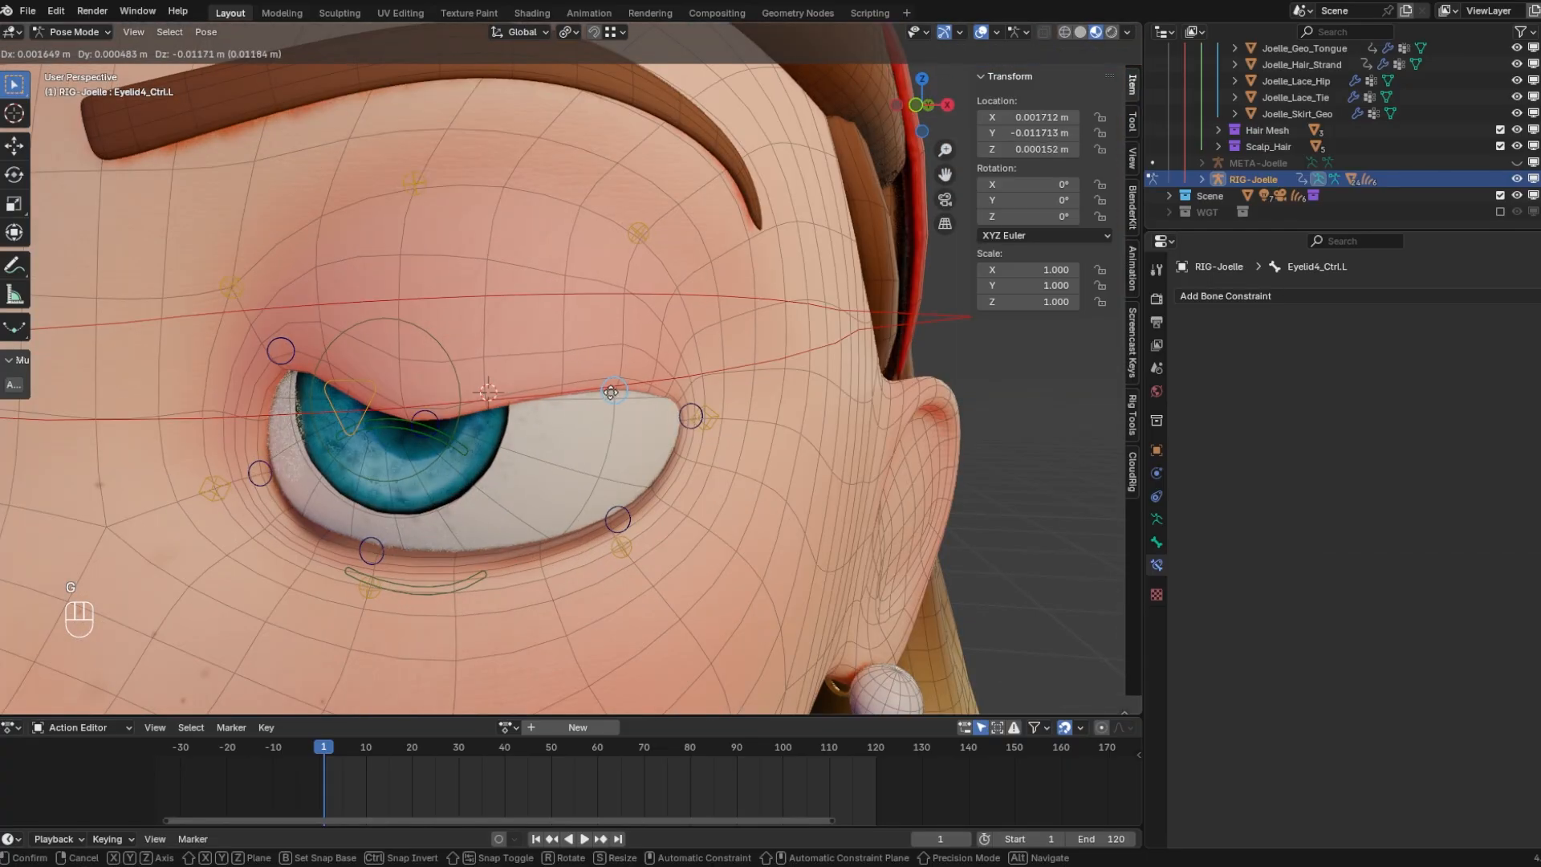
click(613, 391)
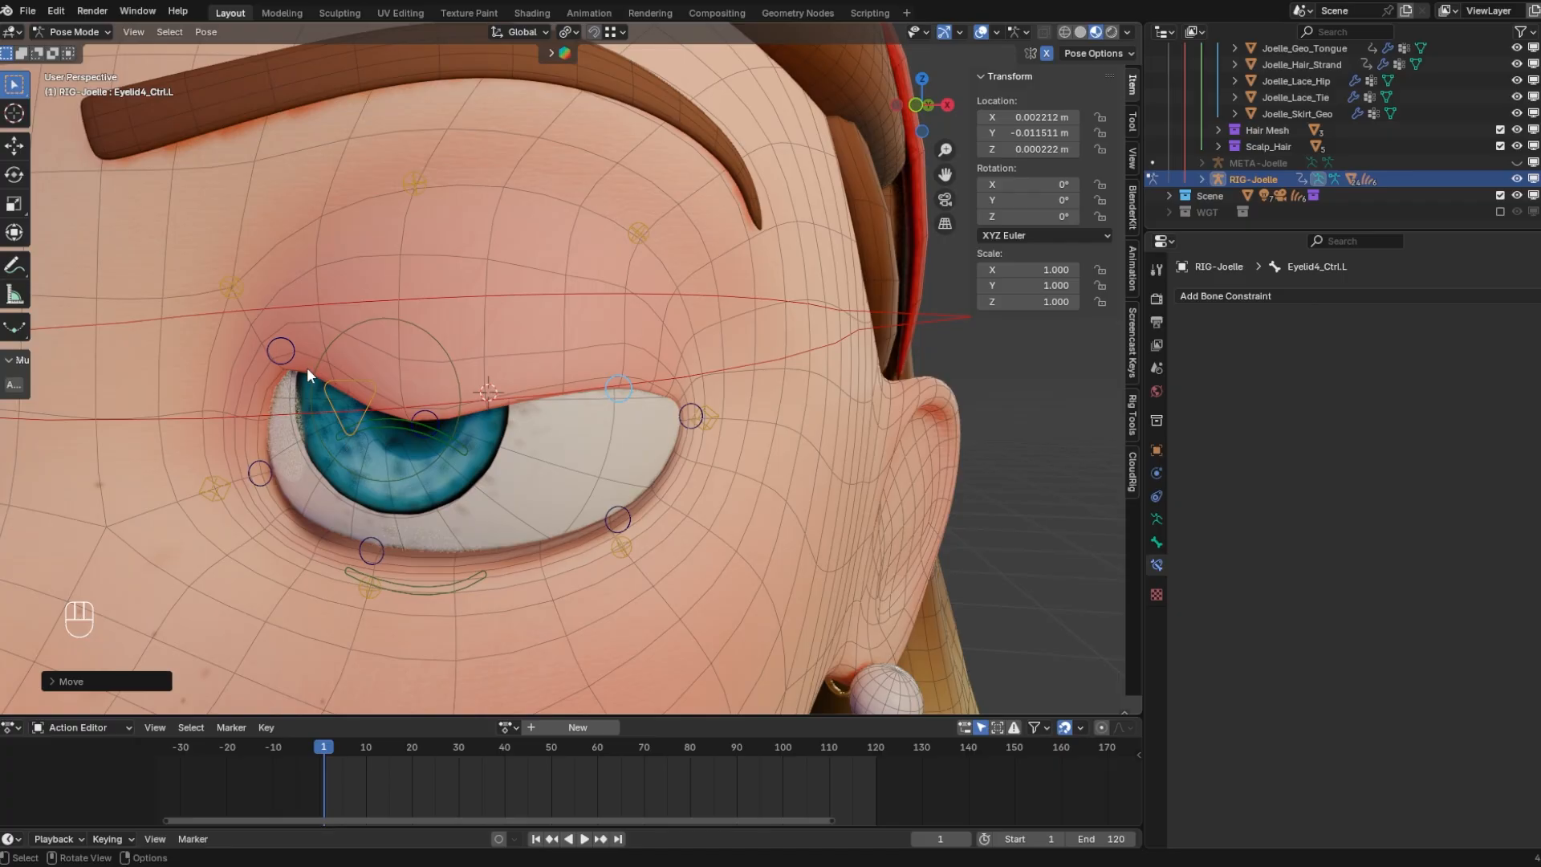
click(283, 353)
key(g)
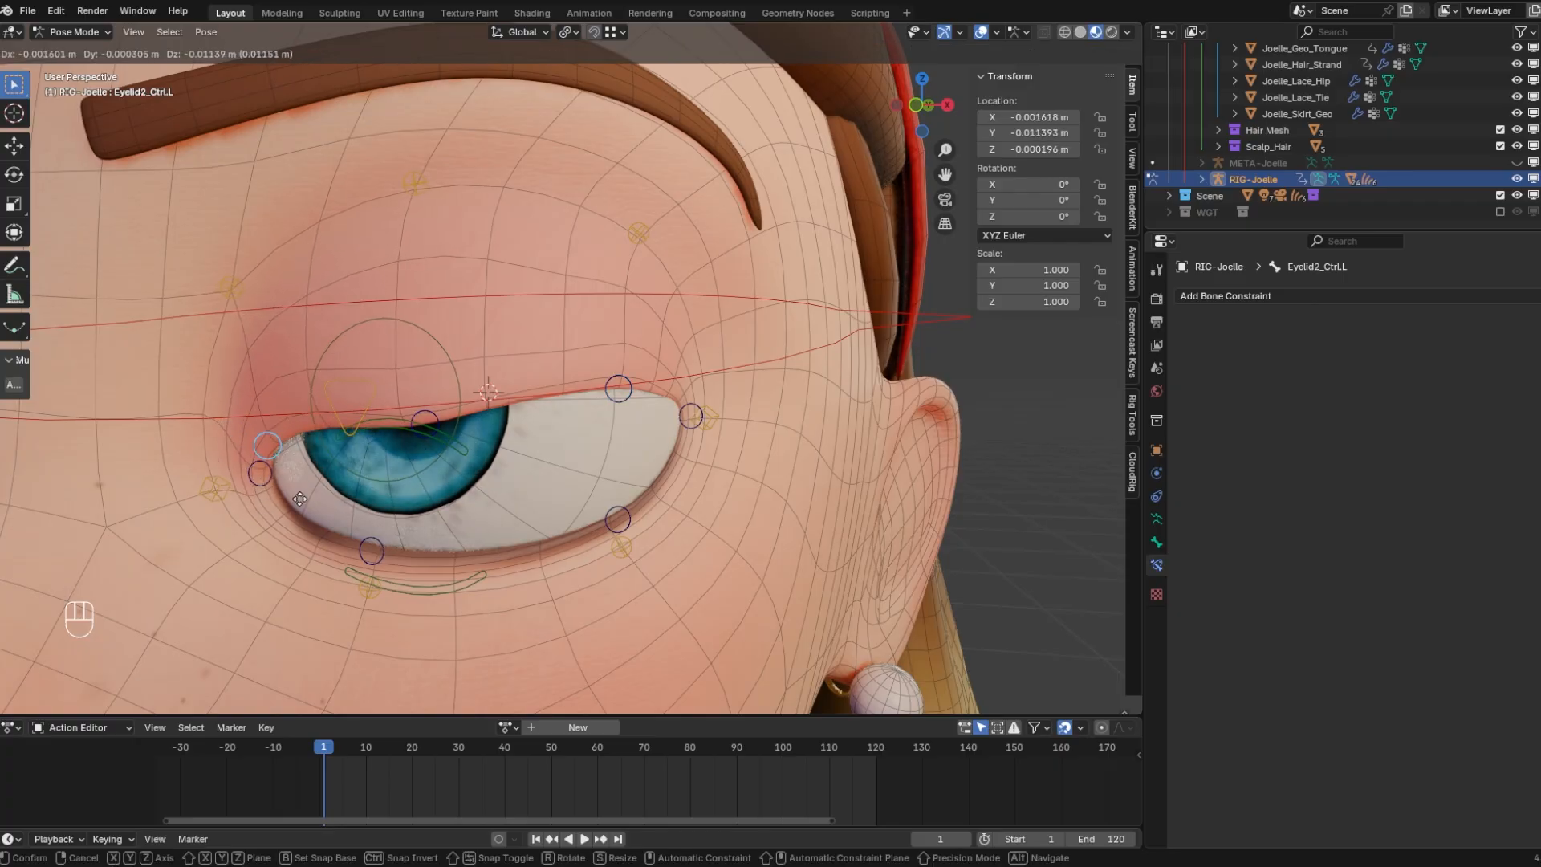
click(303, 482)
Set EyeLid_Up_Ctrl.L as the target bone of Eyelid3_Ctrl.L's Armature constraint, with a weight of 1.000
click(440, 401)
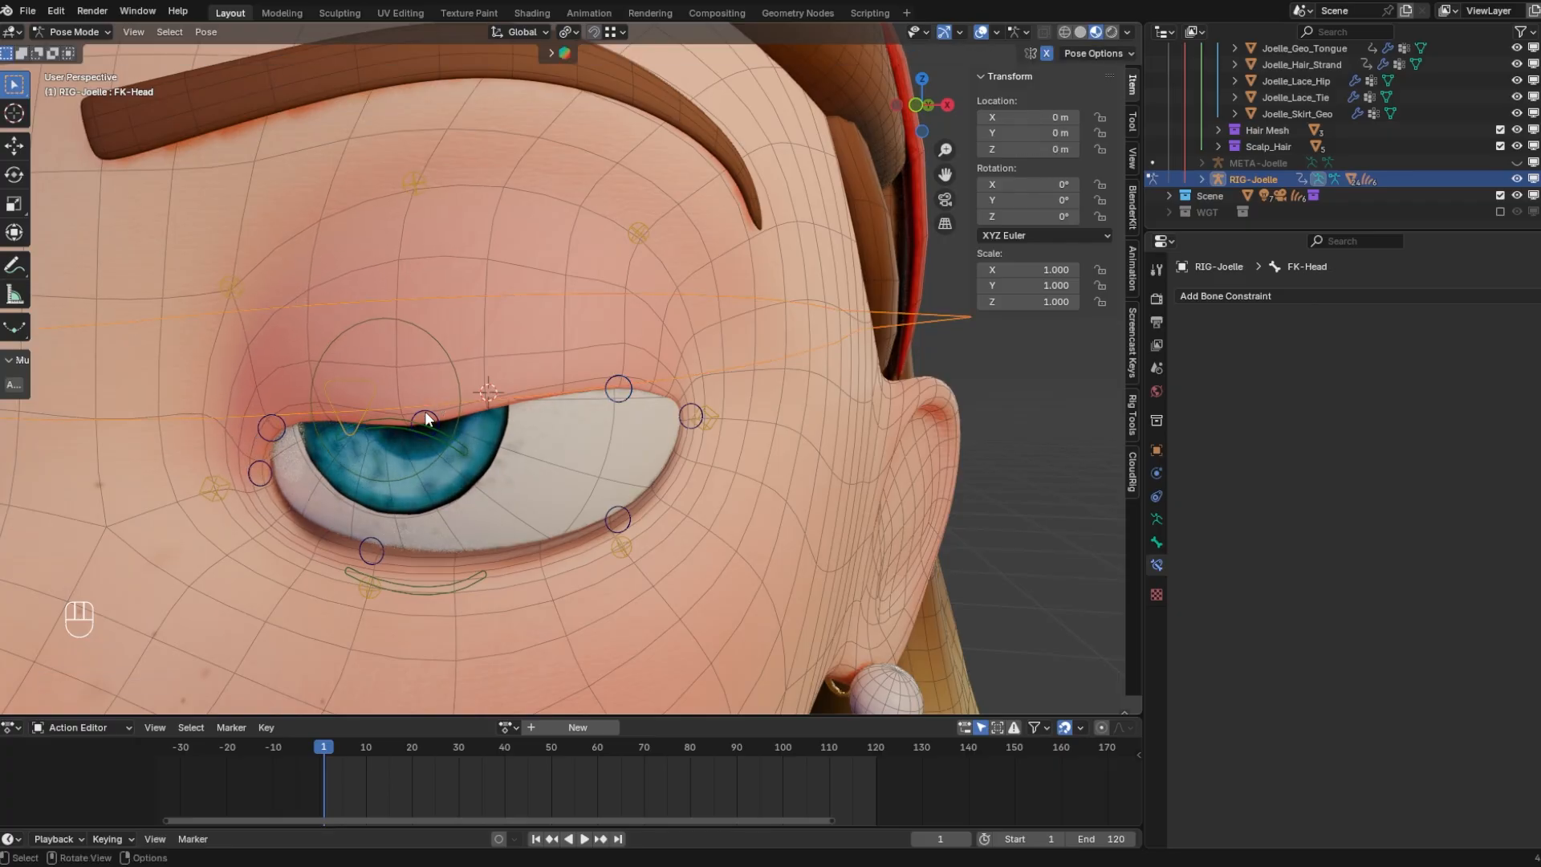
click(425, 412)
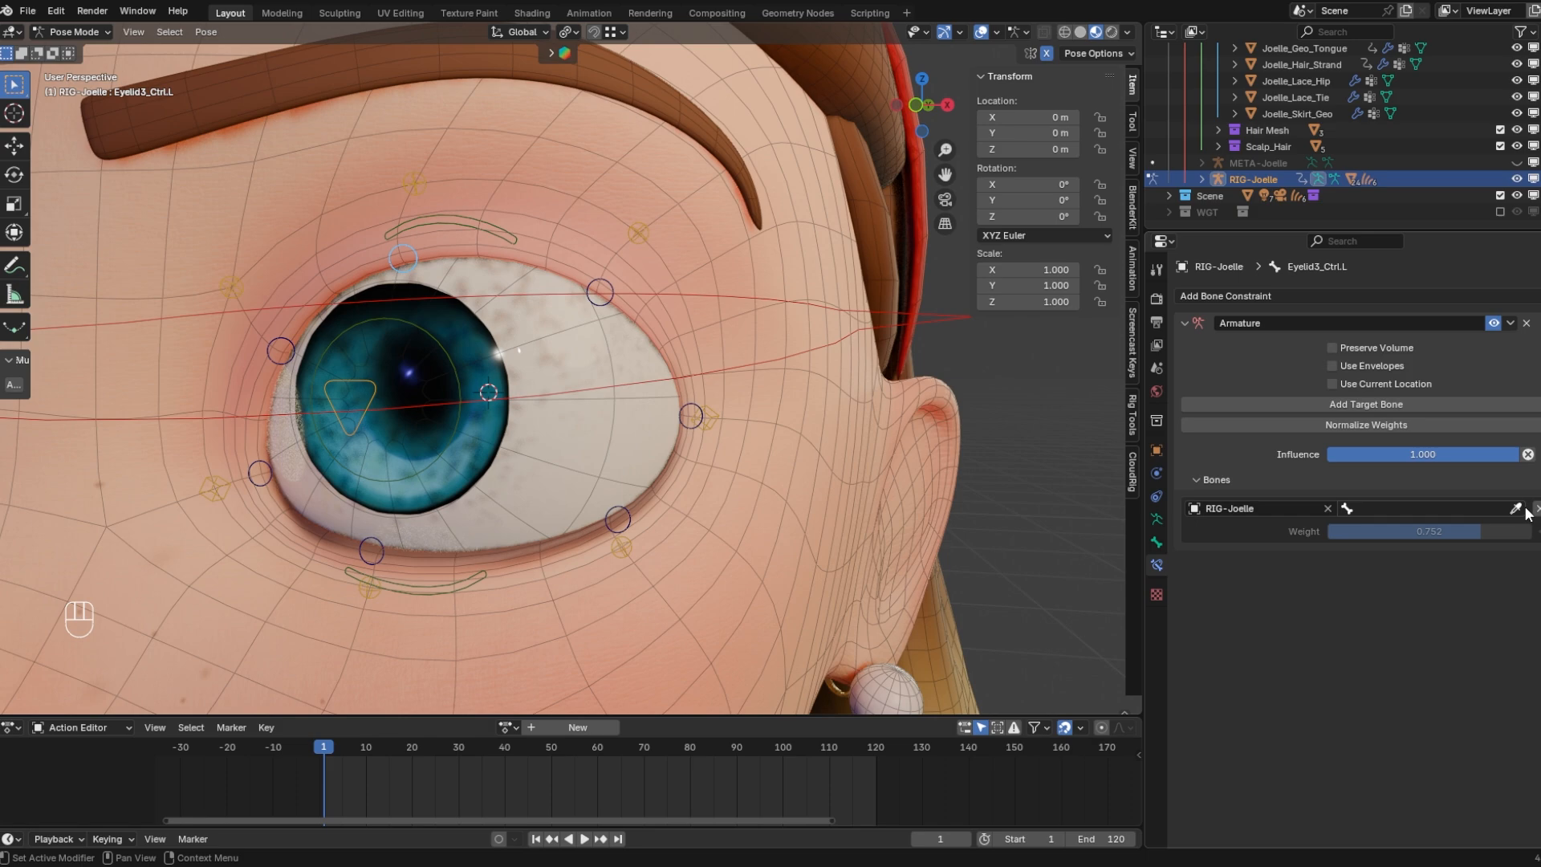
click(1521, 509)
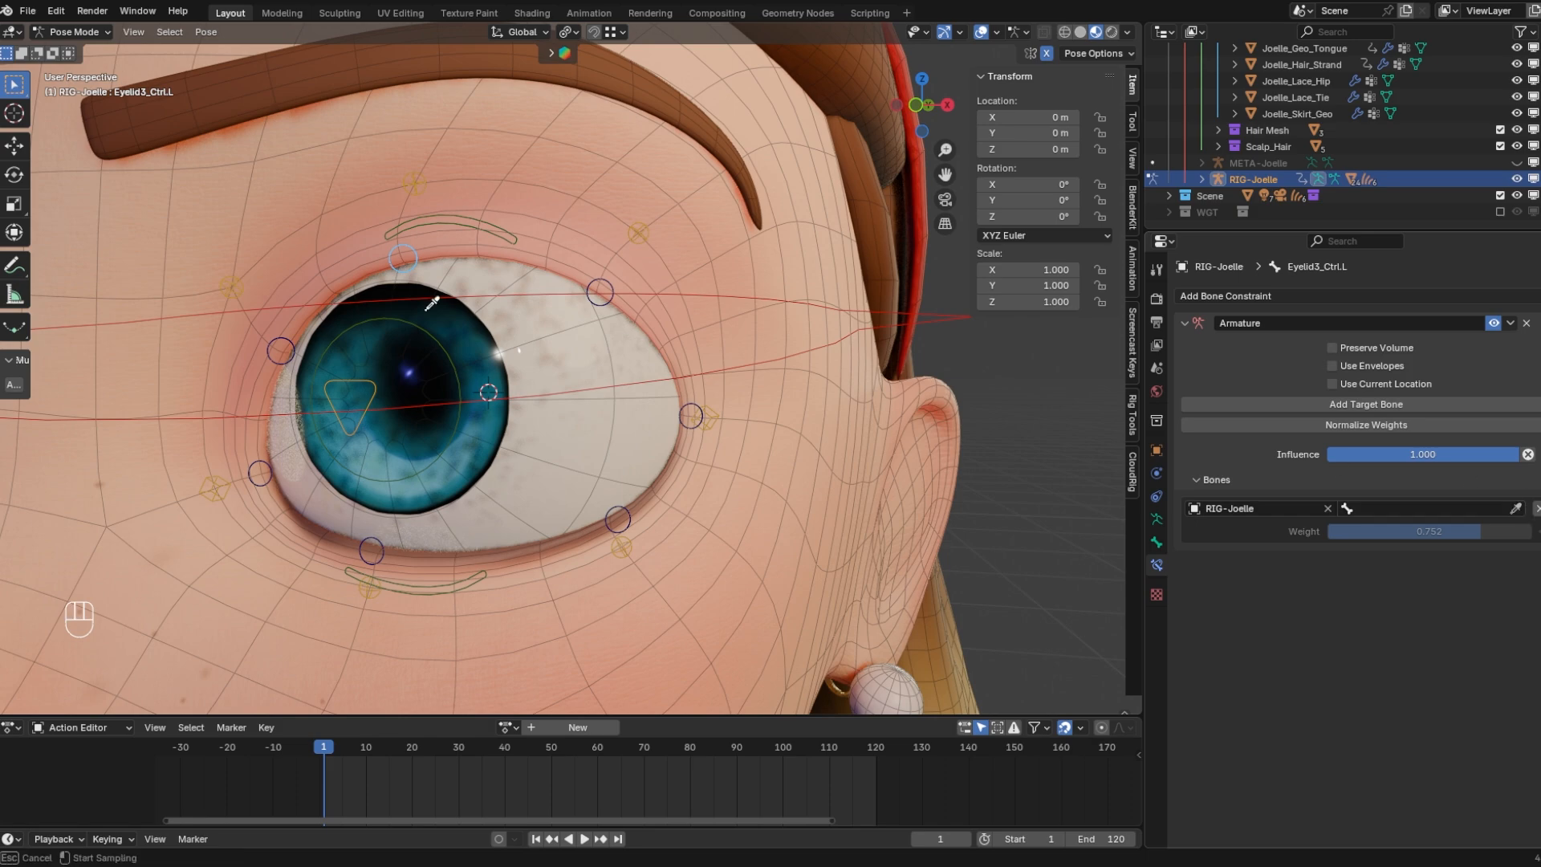
click(456, 219)
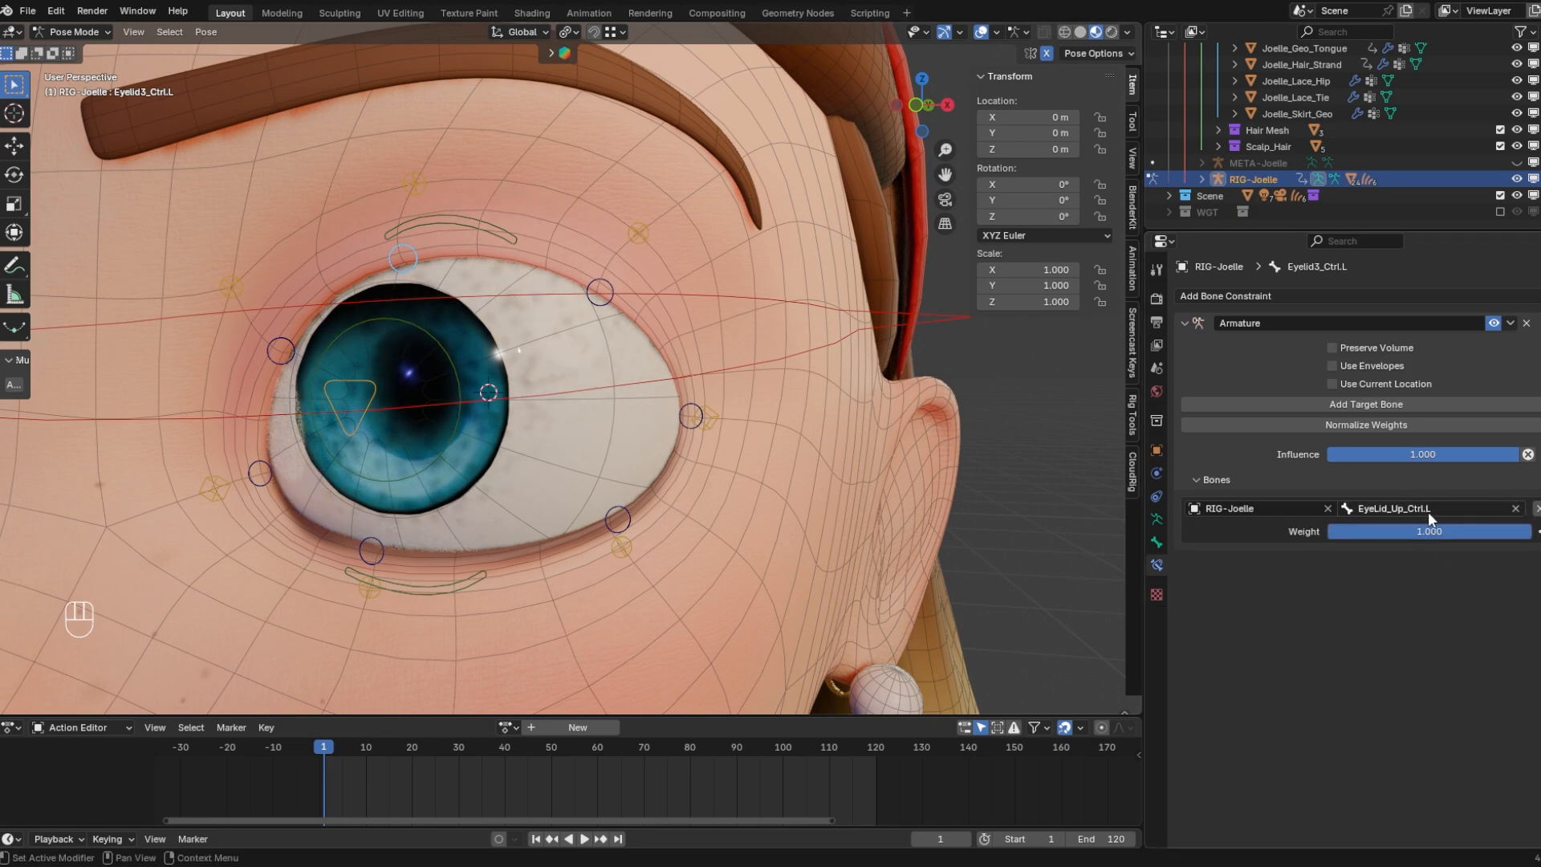
Test-move EyeLid_Up_Ctrl.L downward over the left eye to check how Eyelid3_Ctrl.L follows it
click(445, 260)
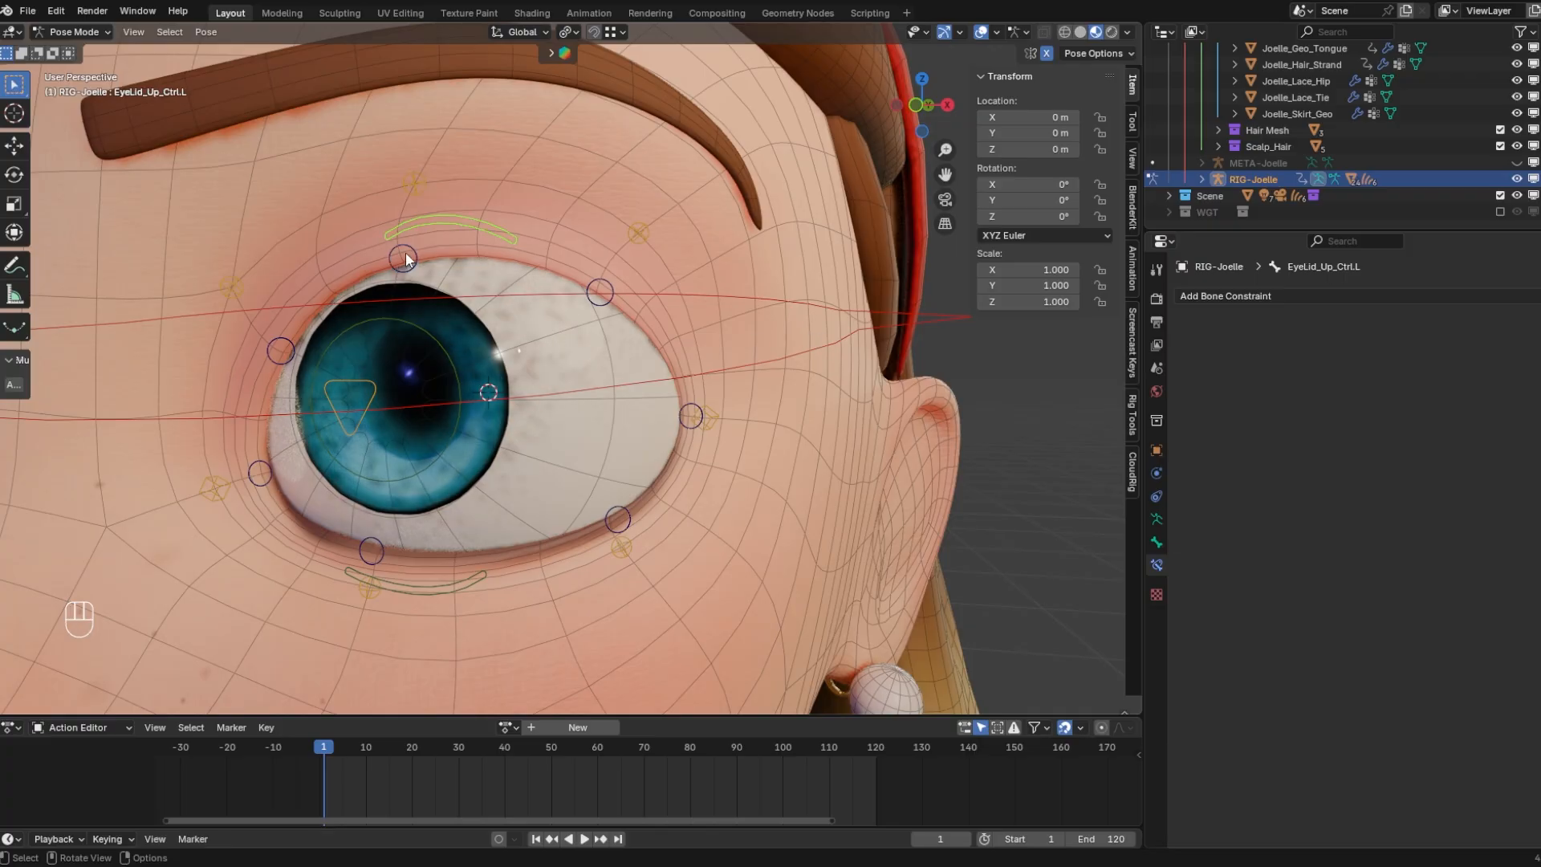
click(434, 255)
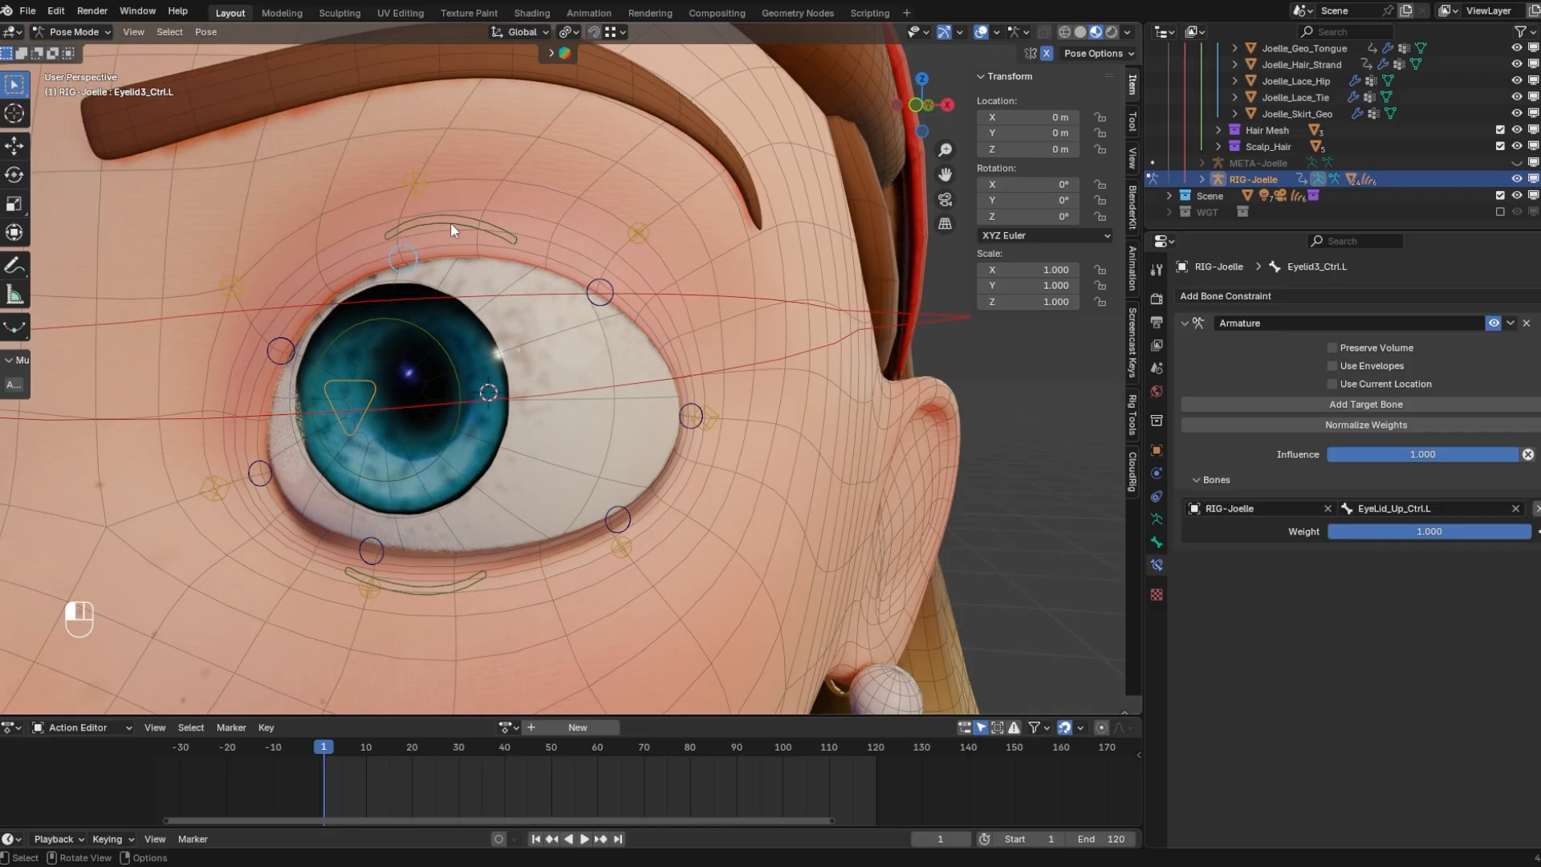
click(450, 223)
scroll(469, 271, down, 2)
key(g)
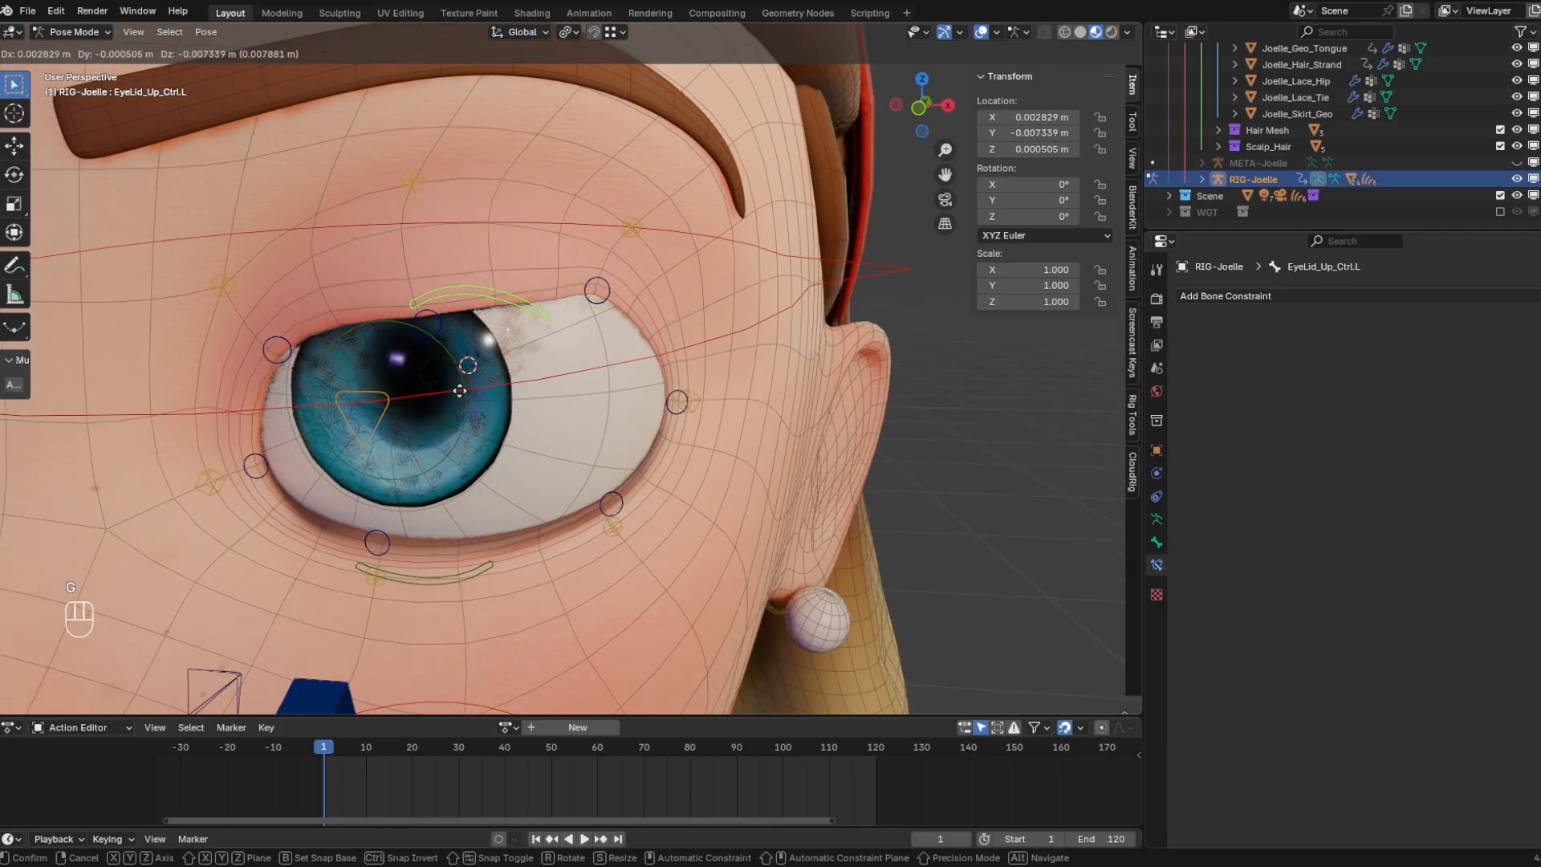
click(430, 490)
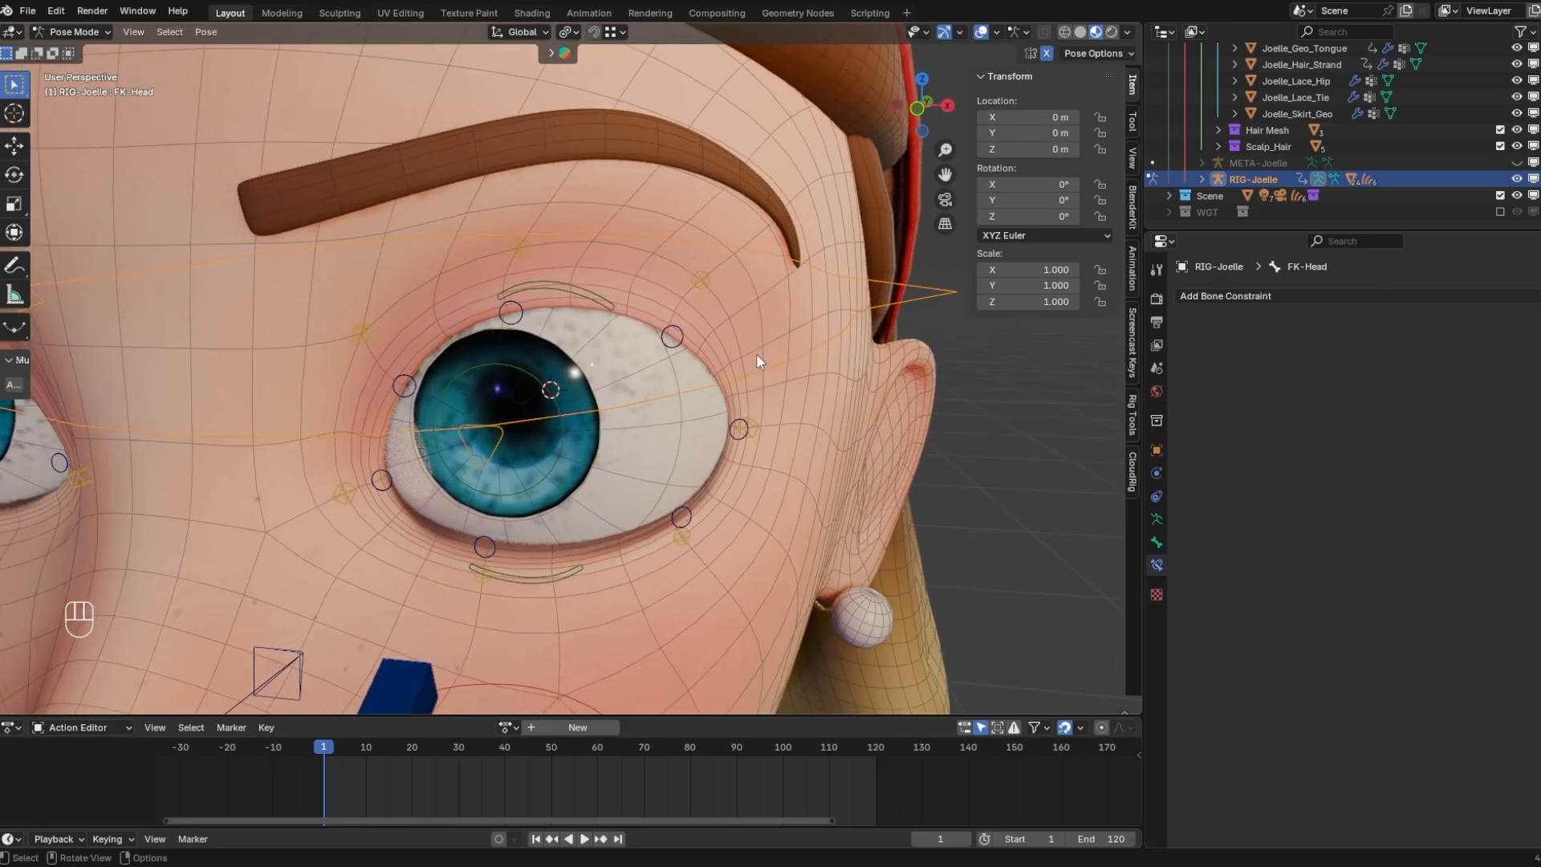
Test-rotate FK-Head to check how the constrained upper-lid control follows the head
key(r)
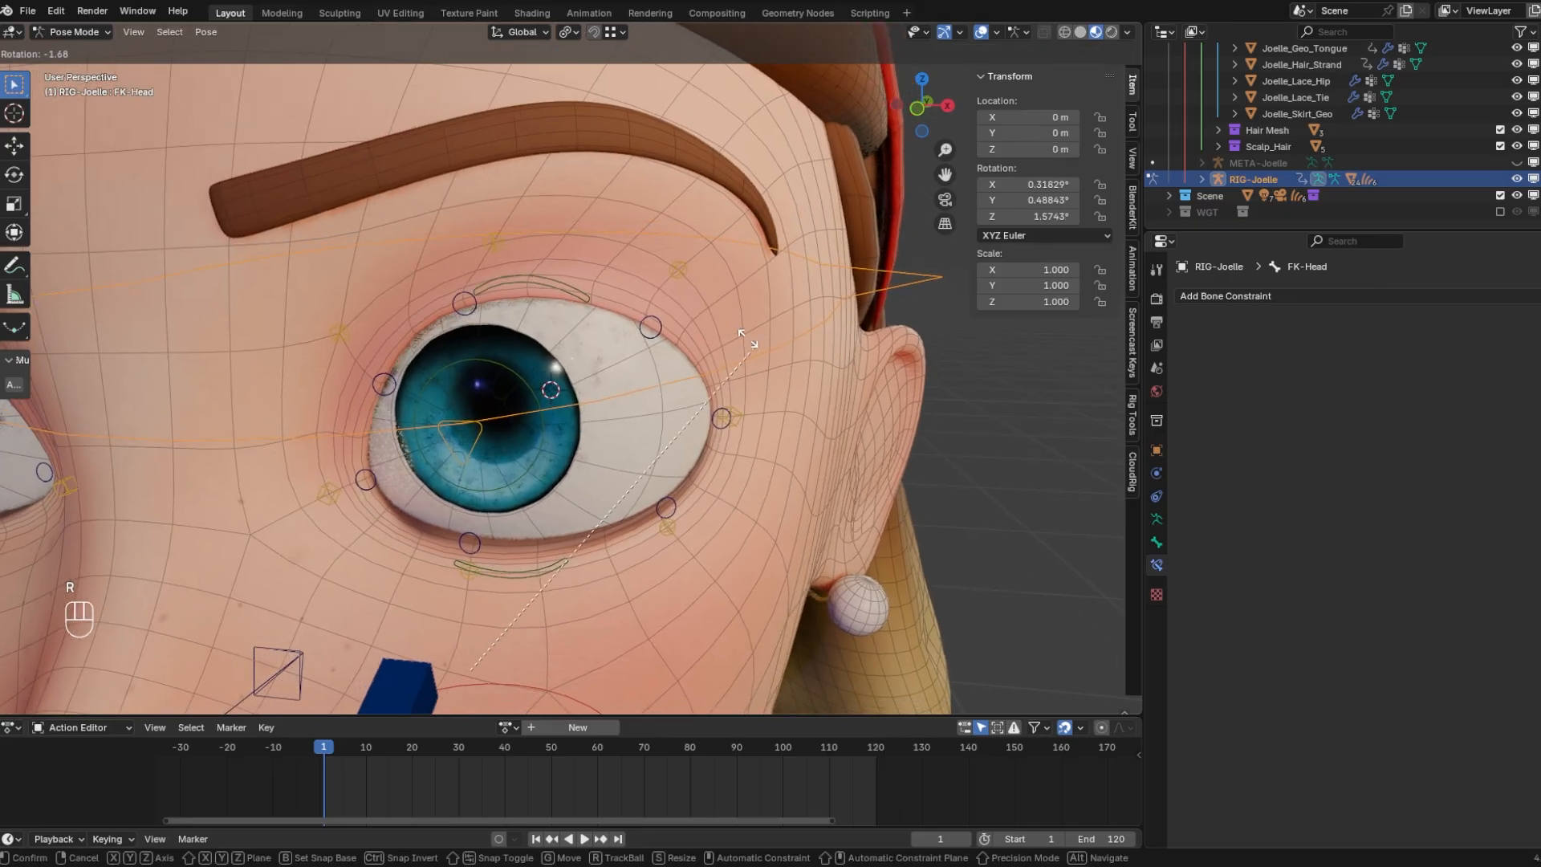
right_click(747, 331)
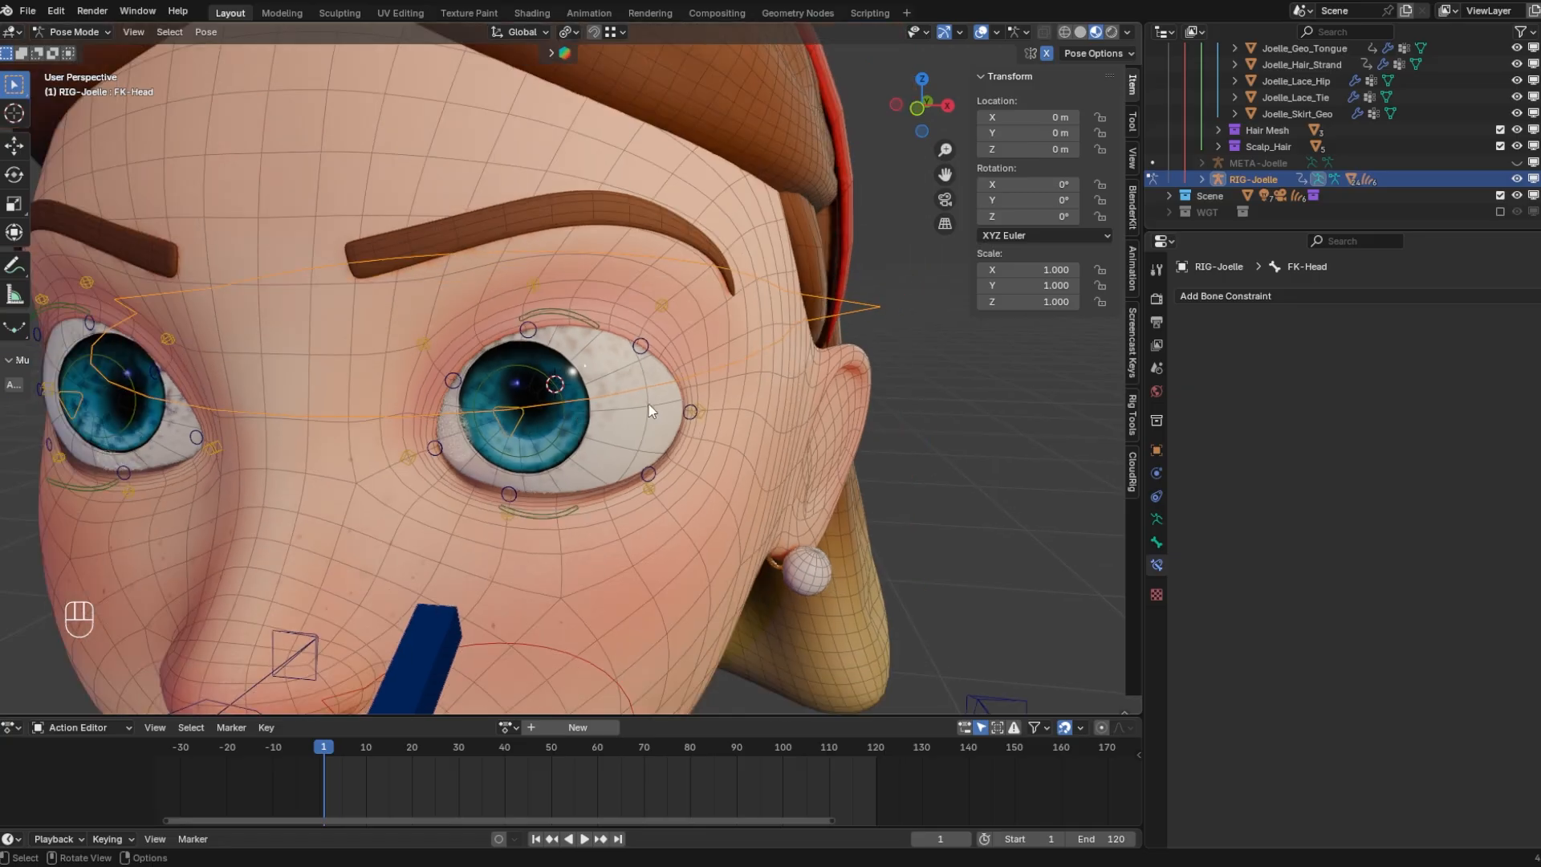
key(r)
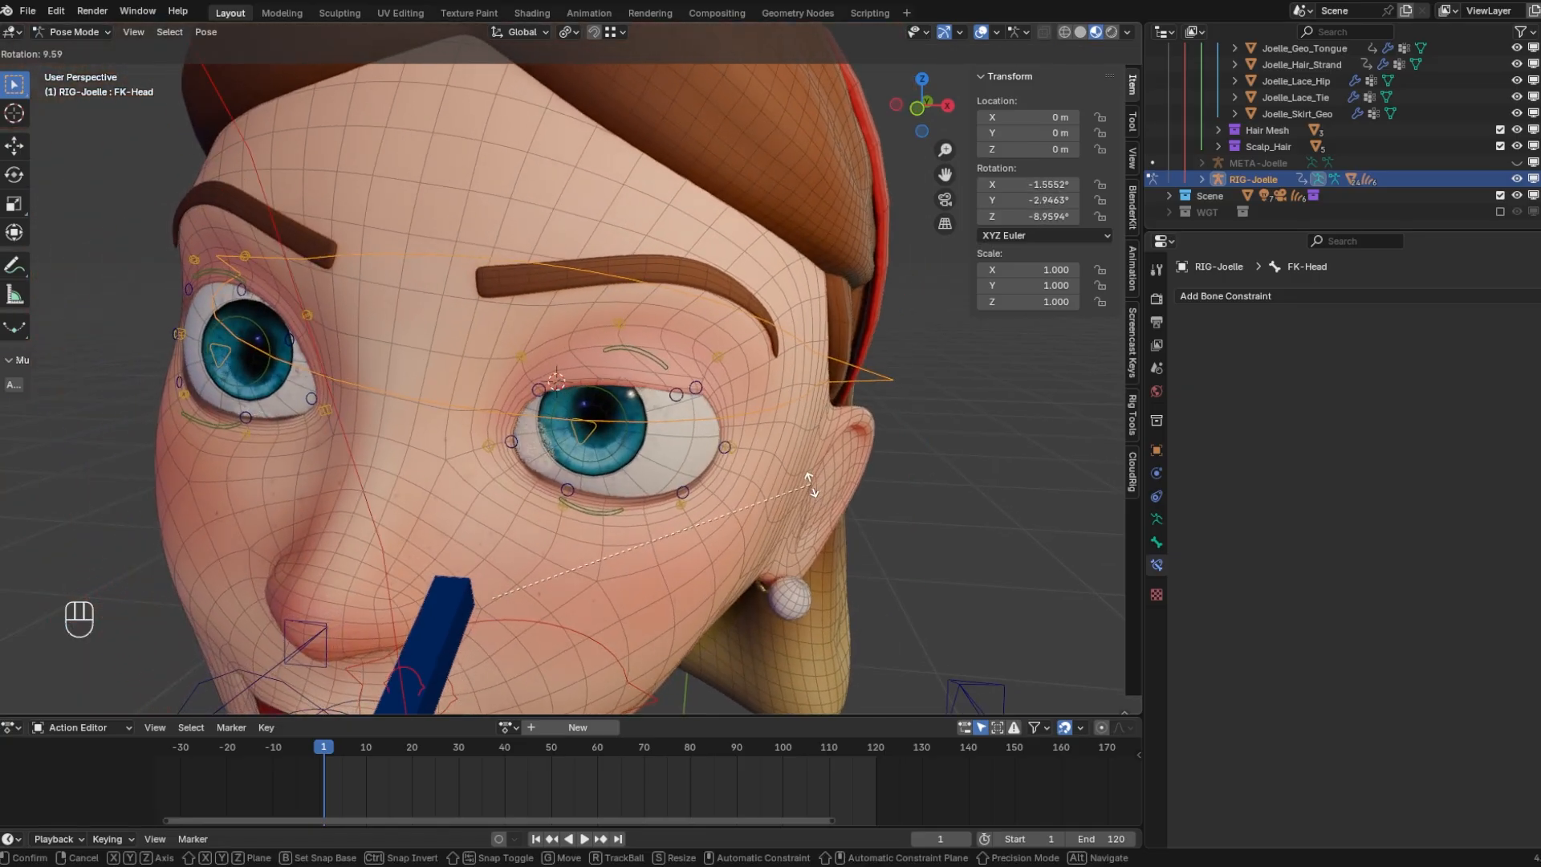
click(705, 415)
click(704, 413)
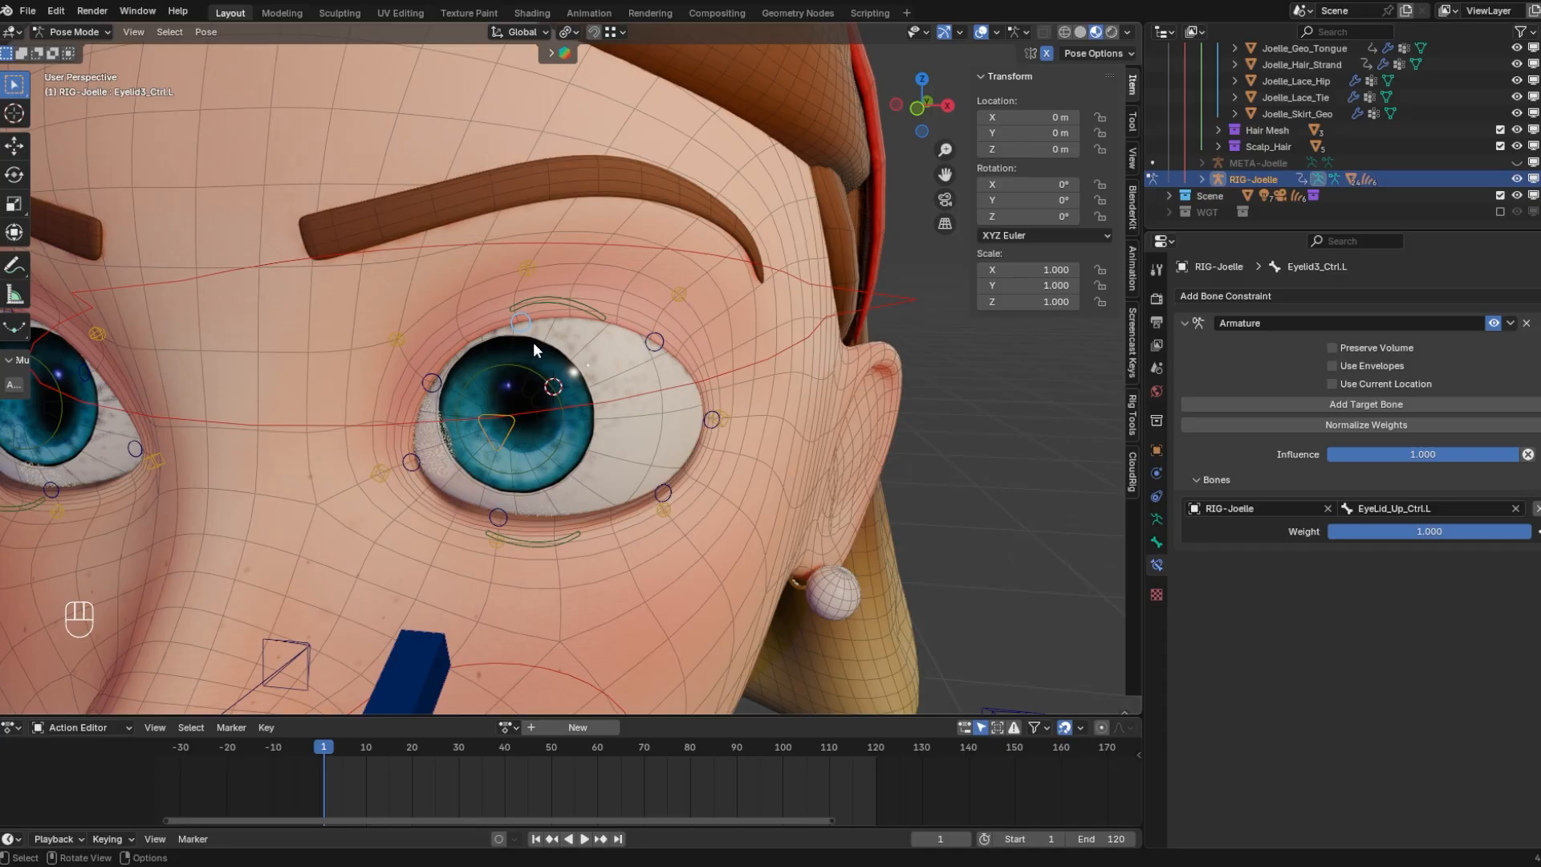
Test-move Eyelid3_Ctrl.L and EyeLid_Up_Ctrl.L to compare how each one deforms the left upper lid
key(g)
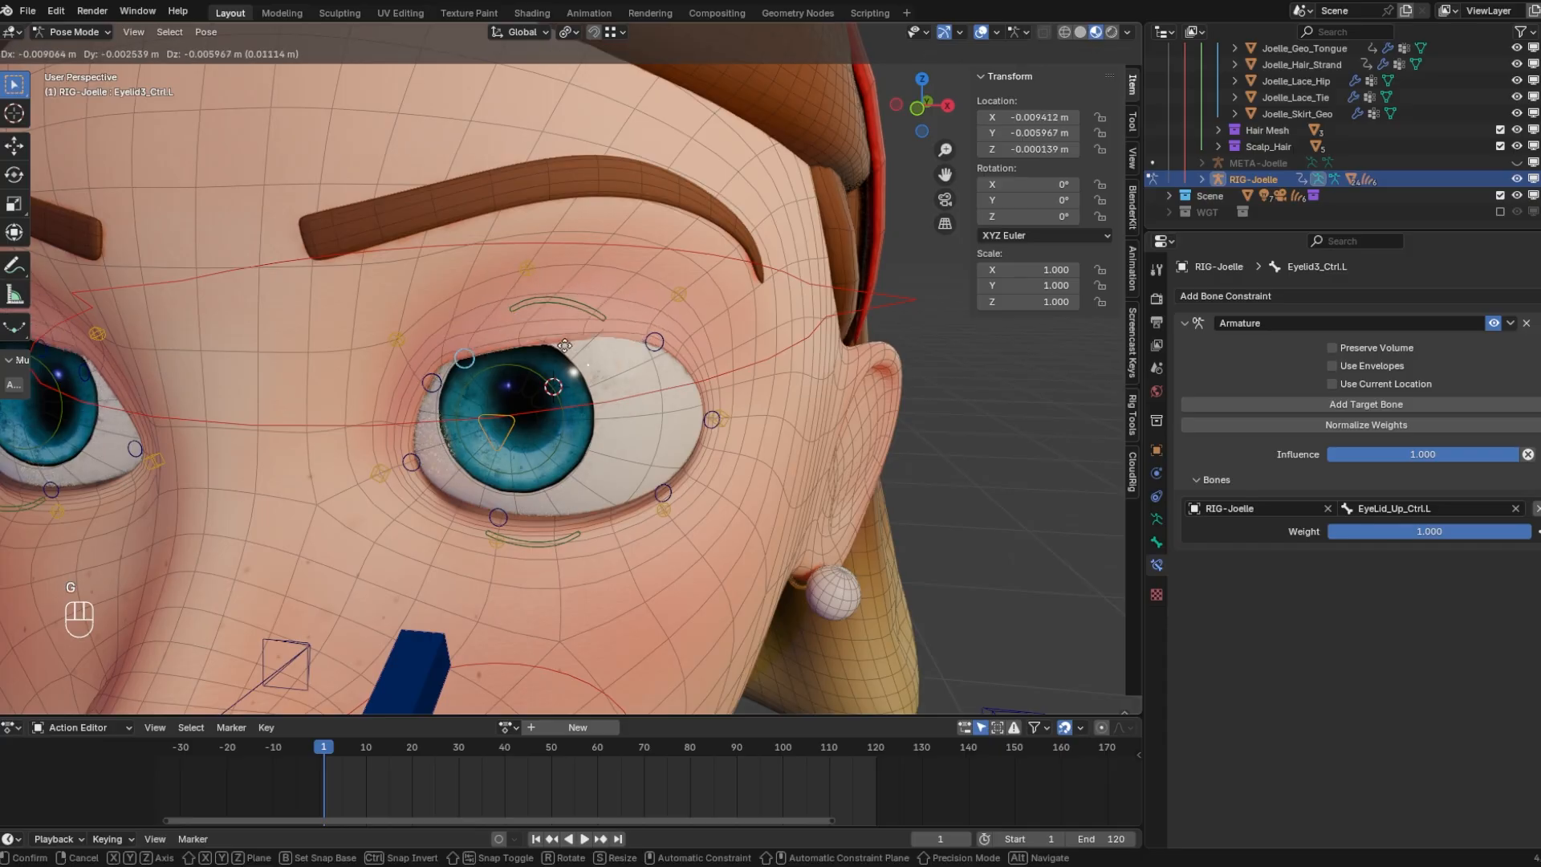
click(538, 336)
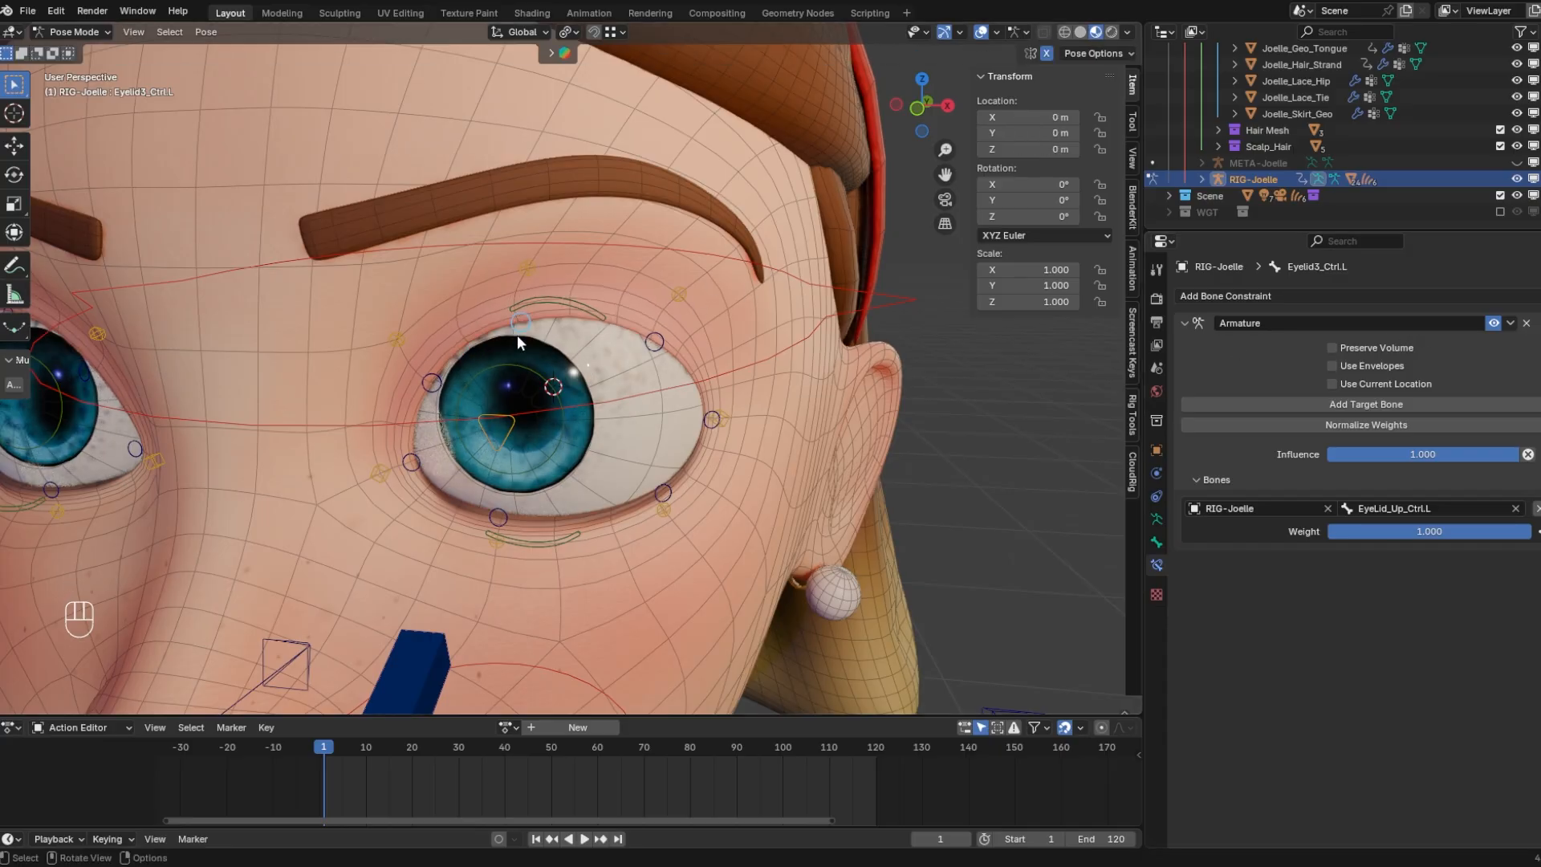
click(578, 308)
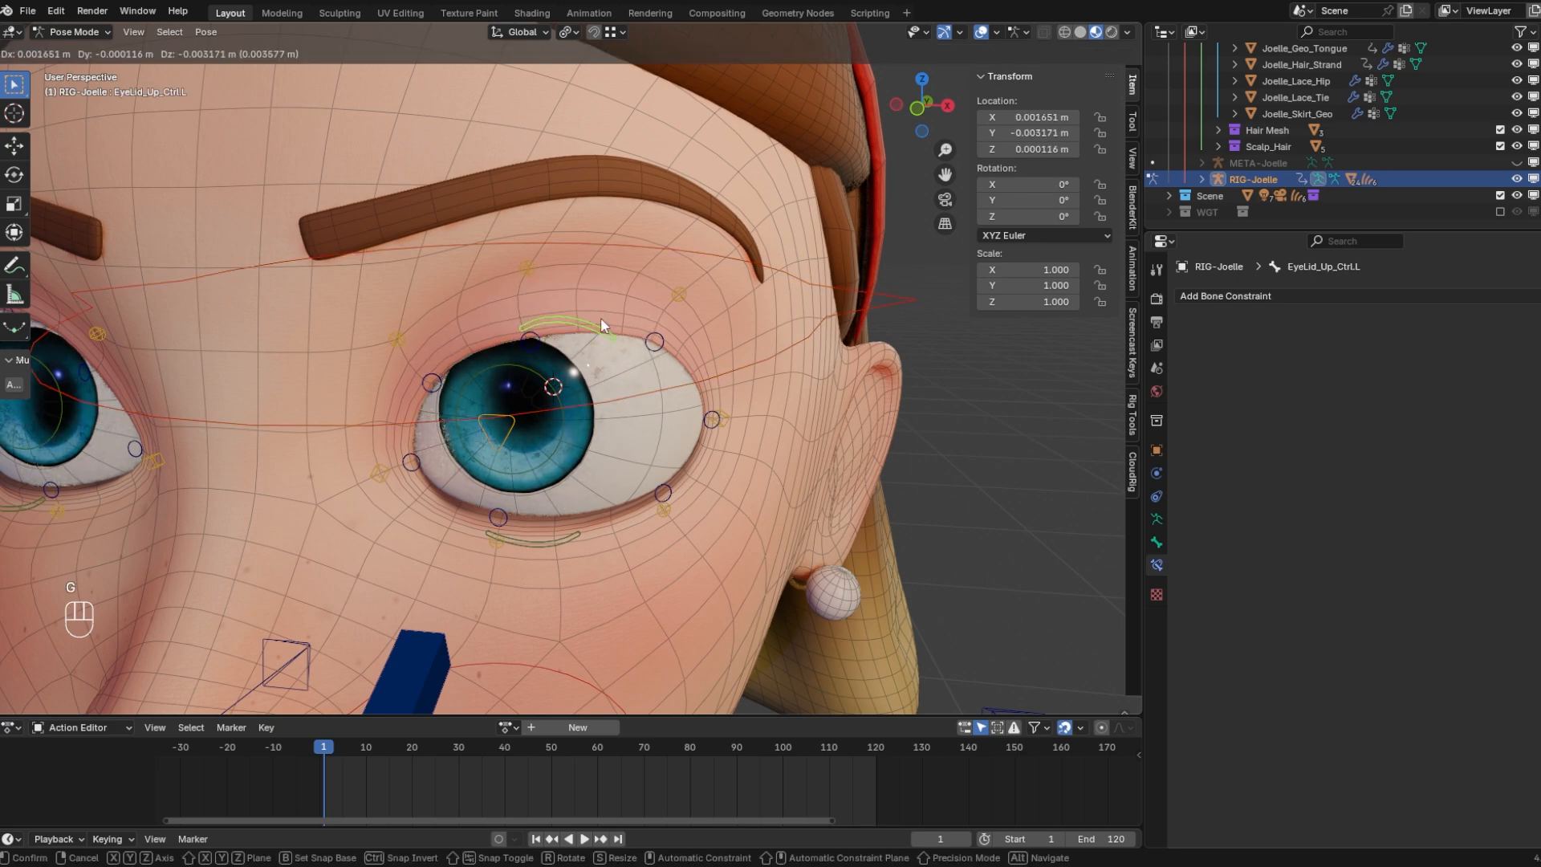
click(627, 246)
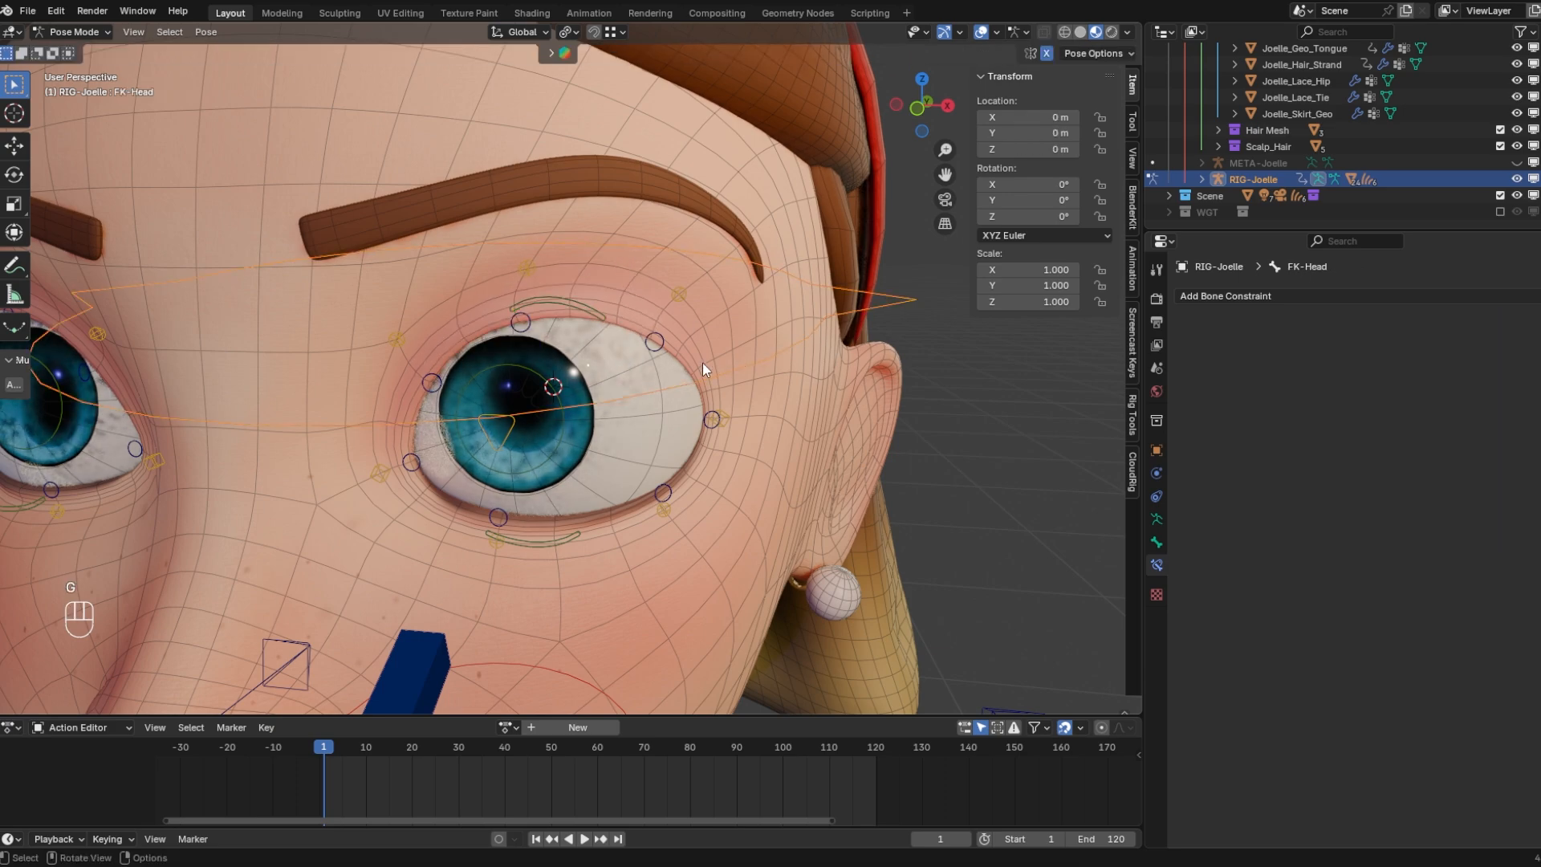
Clear the parent of Eyelid3_Ctrl.L in Edit Mode and return to Pose Mode
click(523, 324)
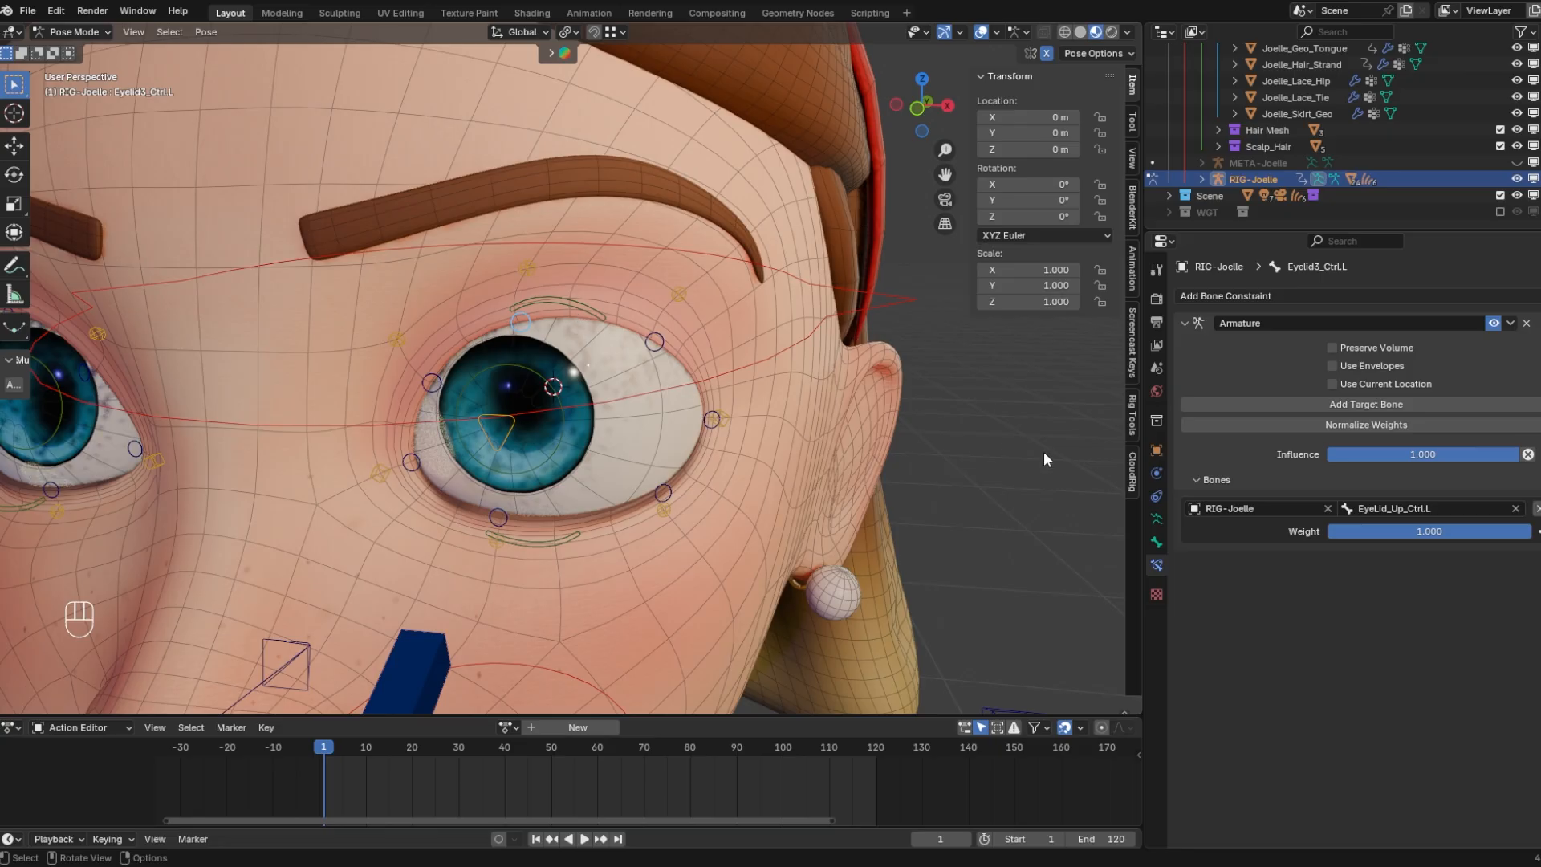
key(Tab)
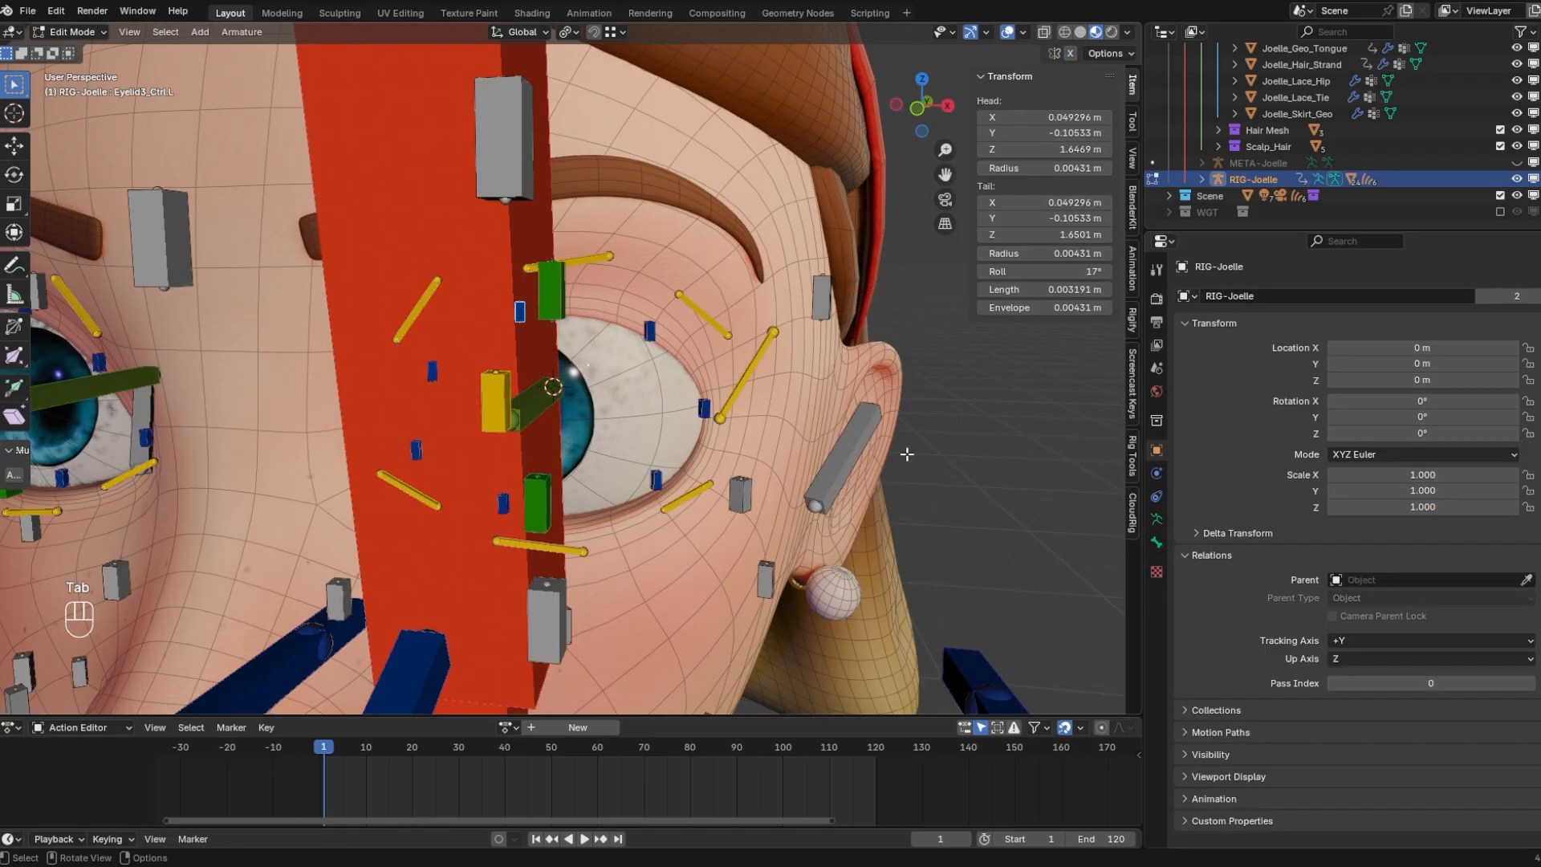
key(alt+p)
click(907, 452)
key(Tab)
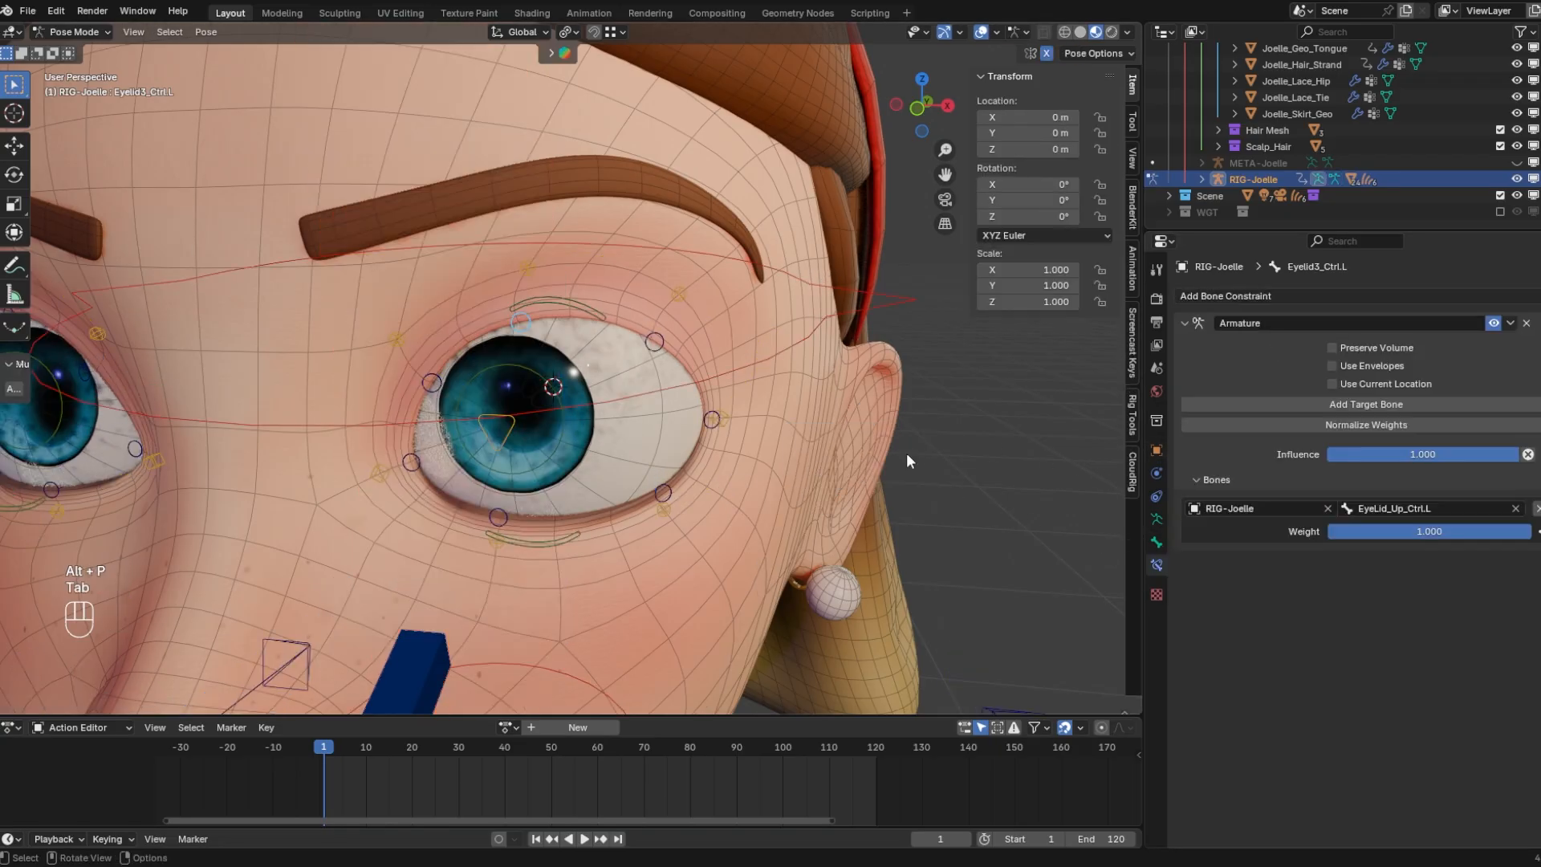
Examine the parent settings in the bone relations of Eyelid3_Ctrl.L in both Pose Mode and Edit Mode
click(1156, 547)
click(1156, 561)
click(1157, 542)
scroll(1301, 655, down, 10)
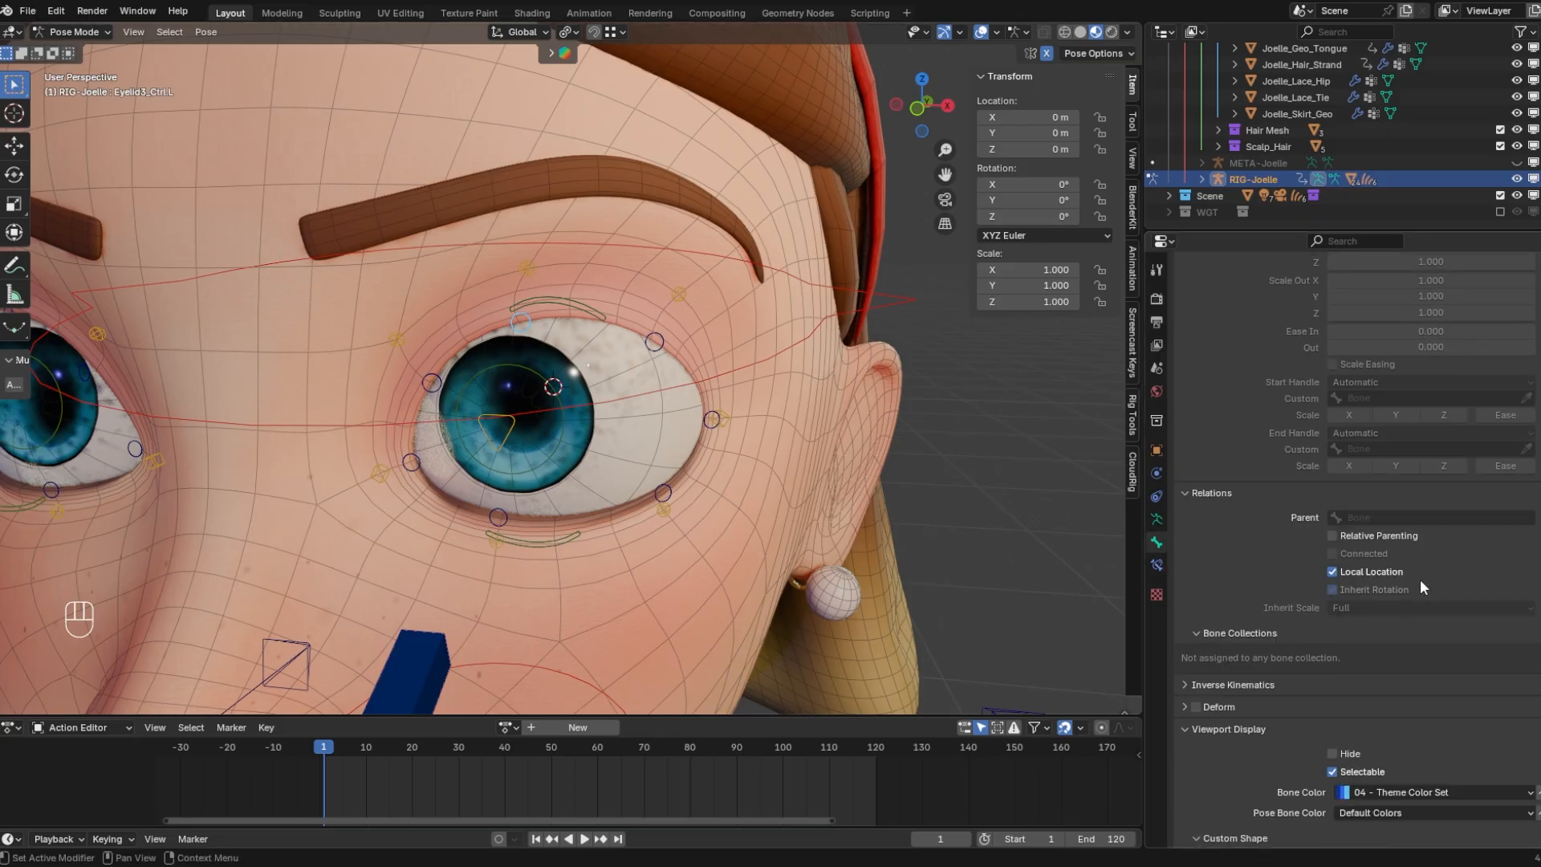
key(Tab)
click(1364, 537)
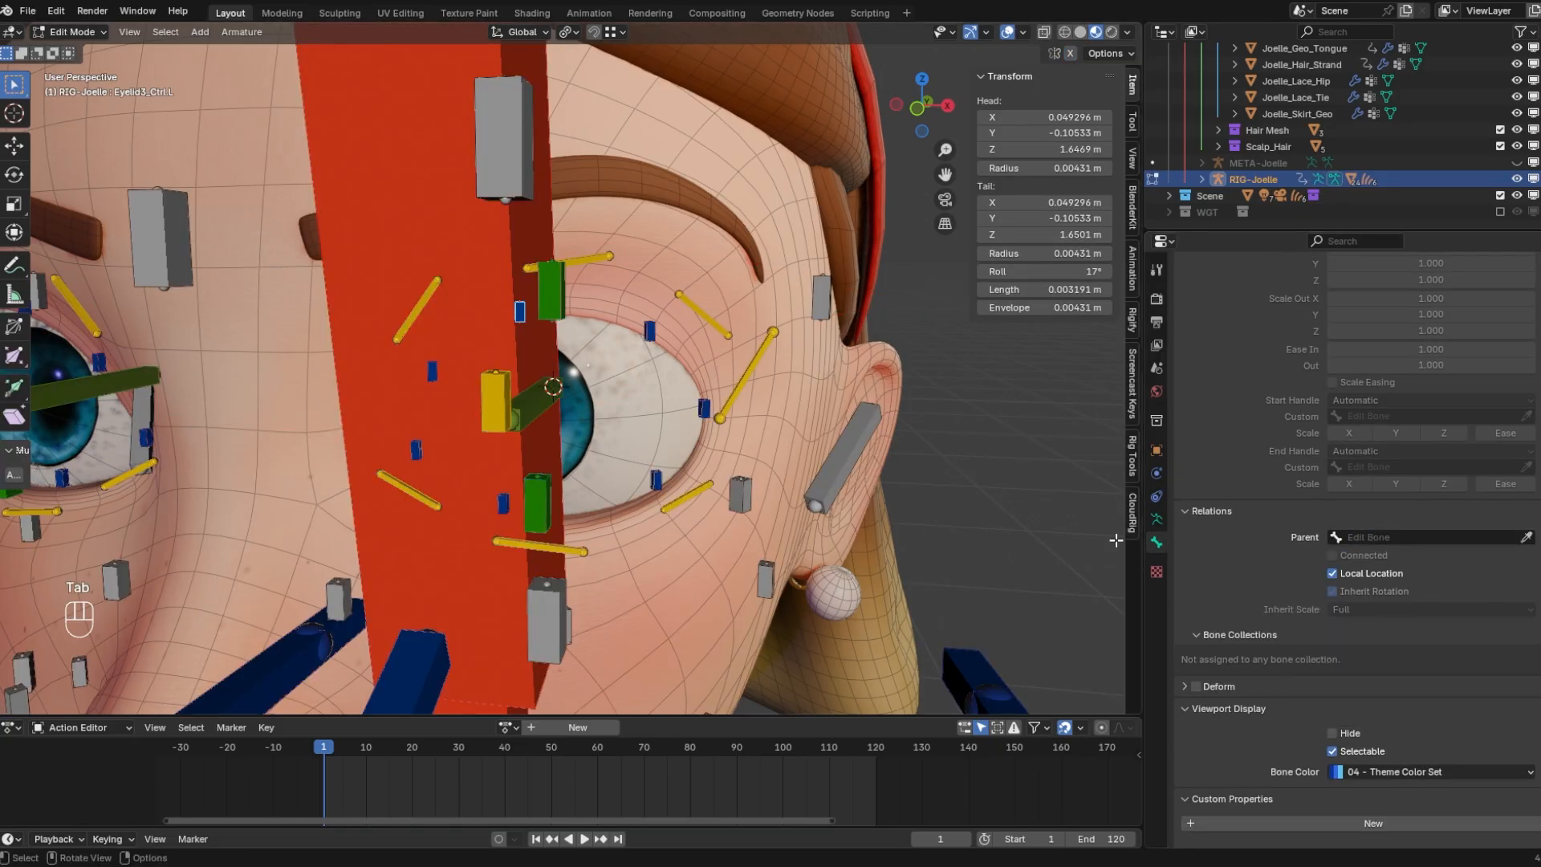
key(Tab)
Test-rotate FK-Head to check that the unparented Eyelid3_Ctrl.L follows the head, and cancel the rotation
click(853, 292)
key(r)
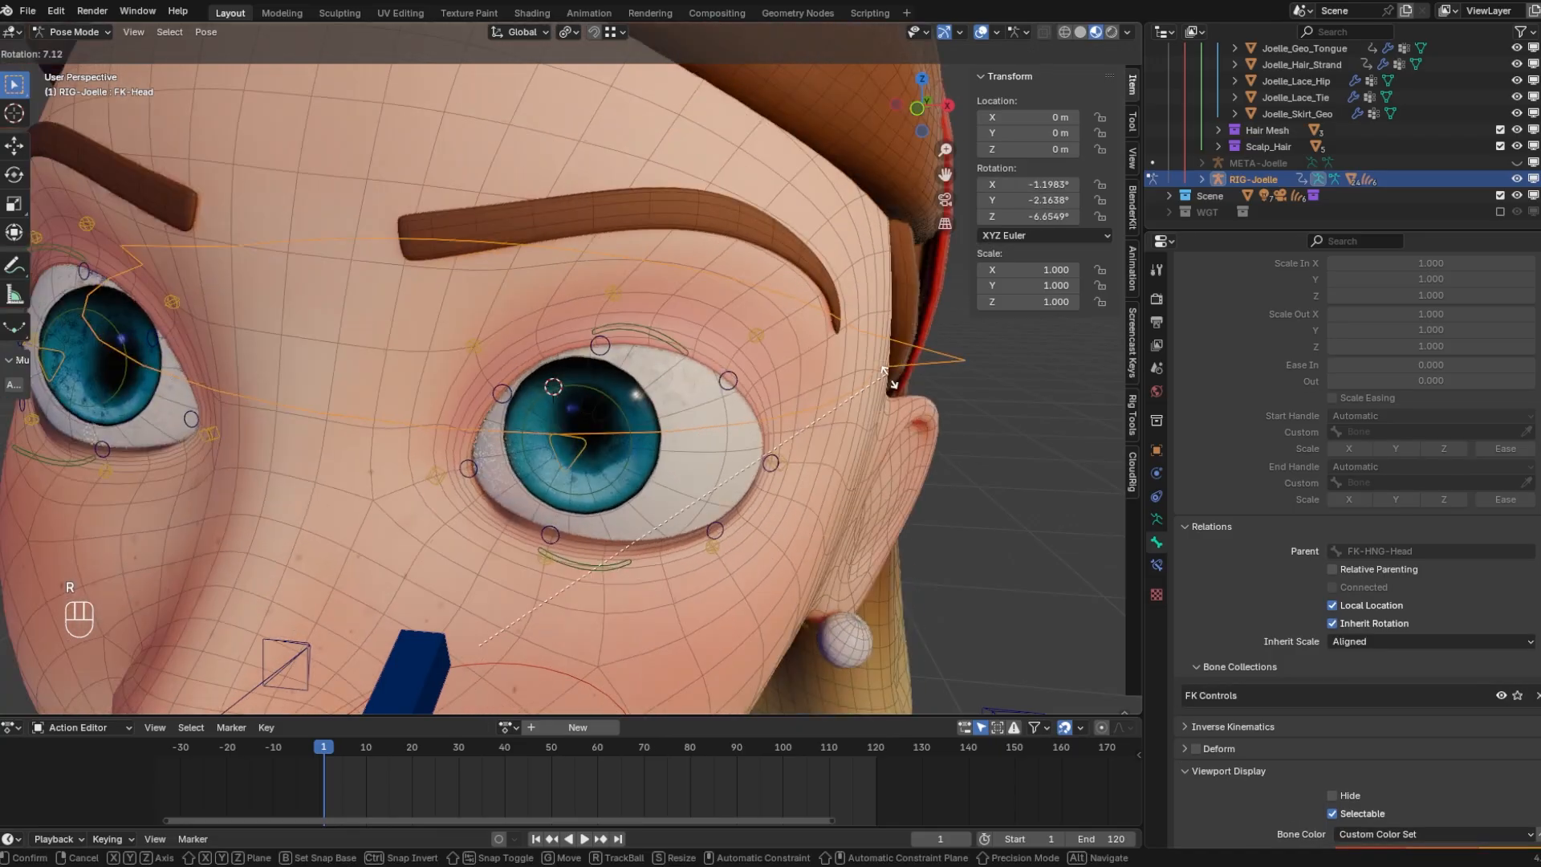
right_click(893, 379)
Clear the parent of the remaining eyelid controls around the left eye in Edit Mode and return to Pose Mode
click(655, 342)
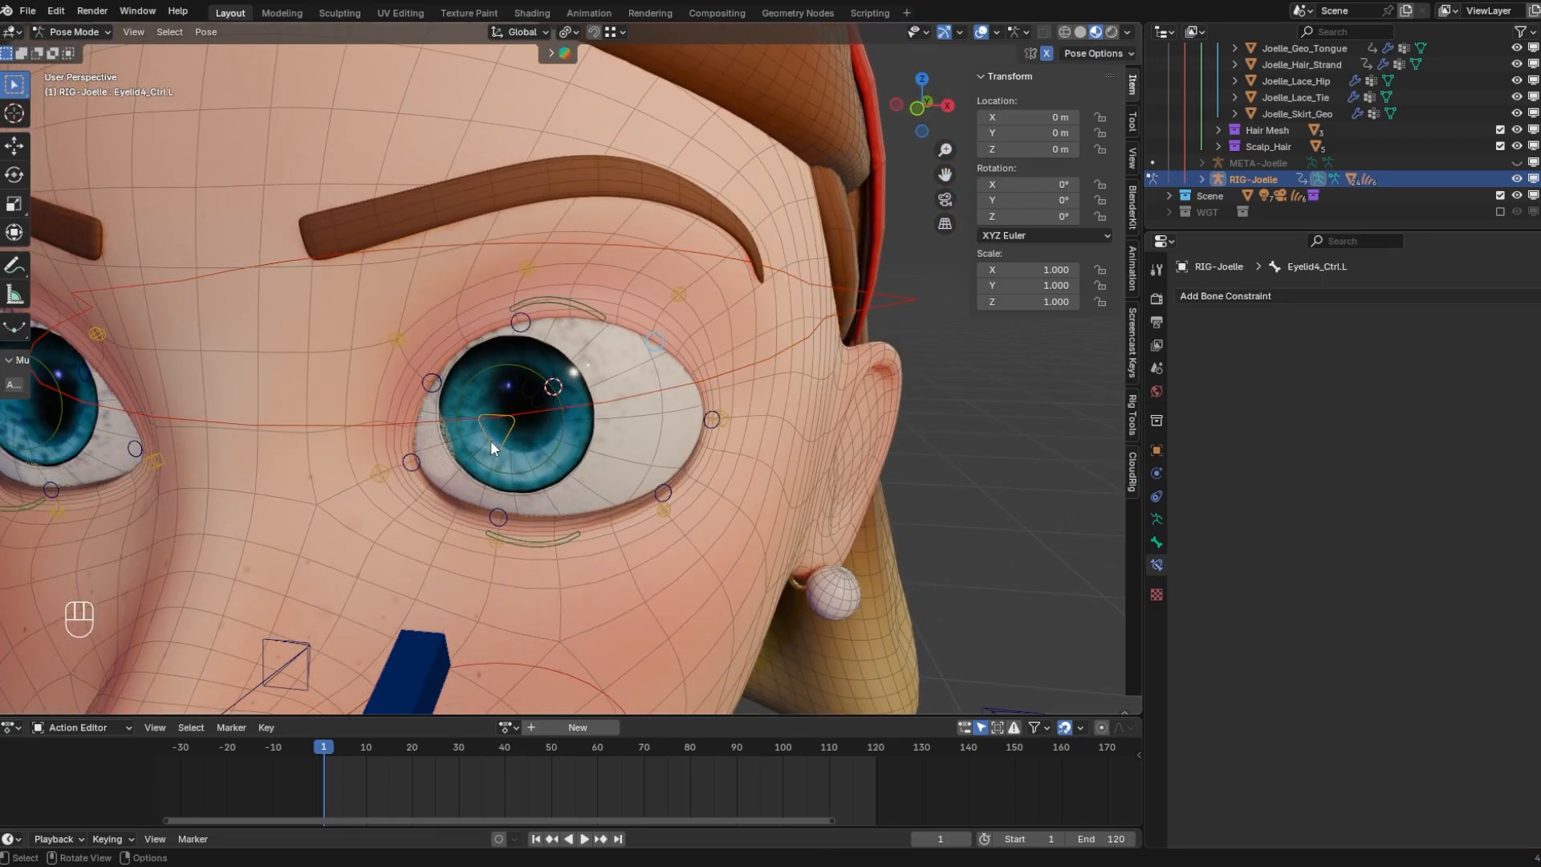
shift+click(432, 383)
shift+click(412, 463)
shift+click(498, 518)
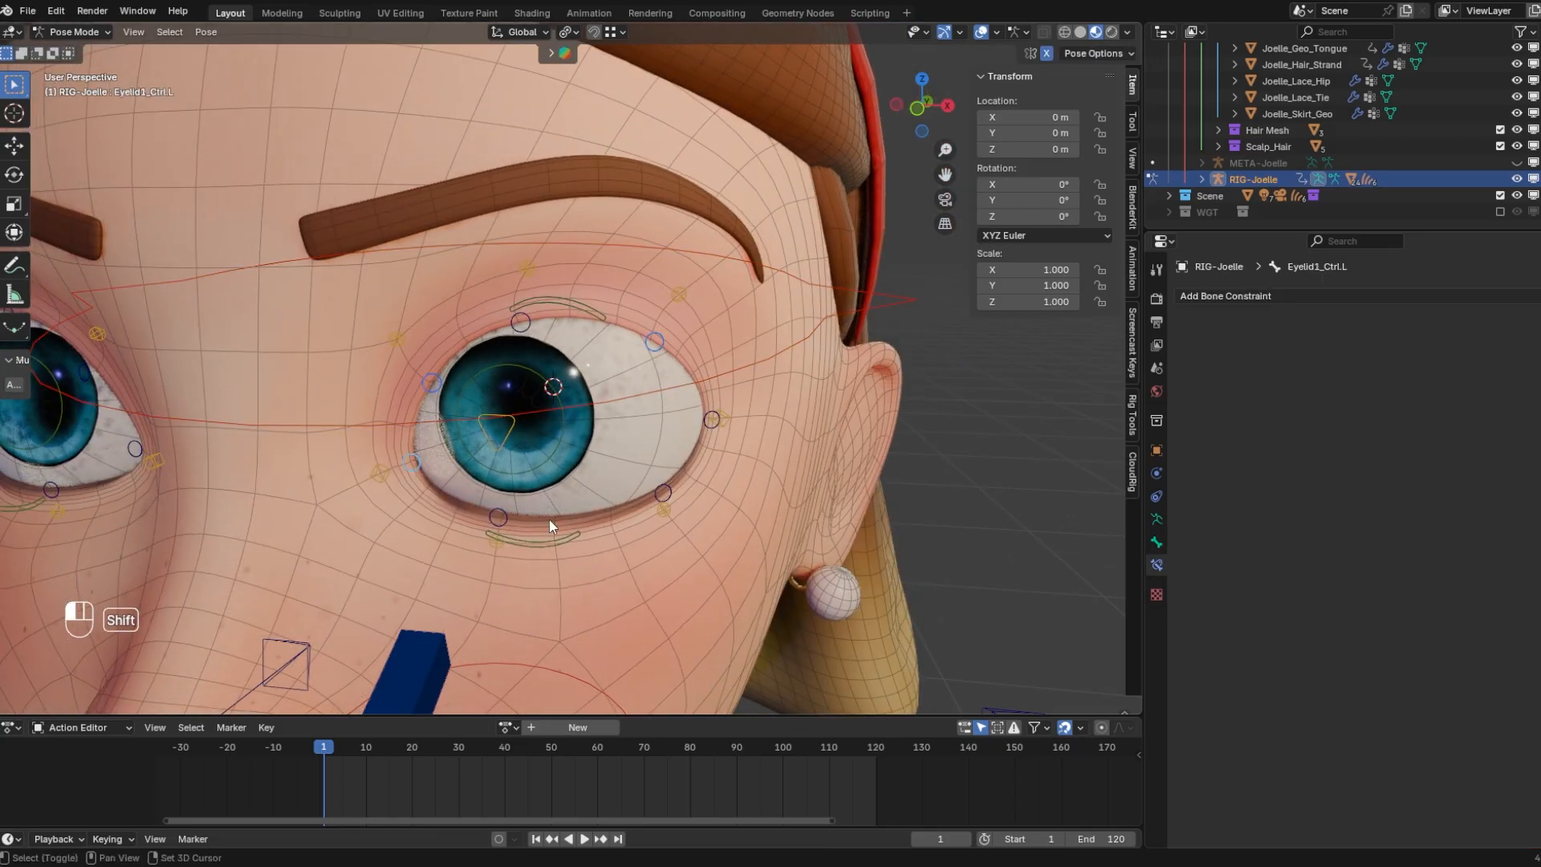
shift+click(652, 492)
shift+click(707, 419)
key(Tab)
key(alt+p)
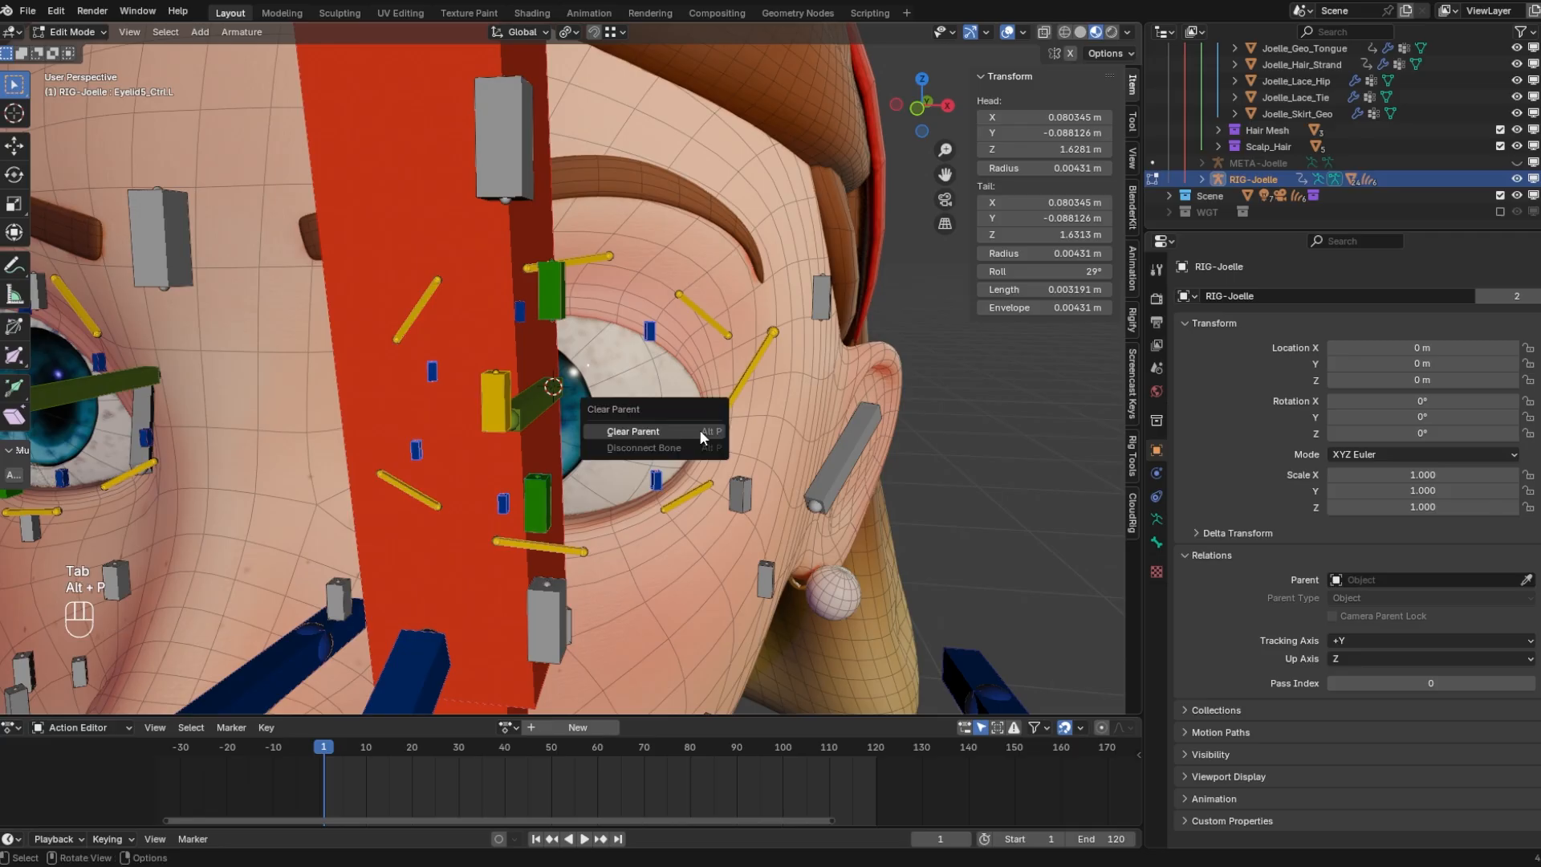
click(700, 431)
key(Tab)
Add an Armature constraint to Eyelid4_Ctrl.L with EyeLid_Up_Ctrl.L of RIG-Joelle as its target bone
click(655, 342)
click(1397, 296)
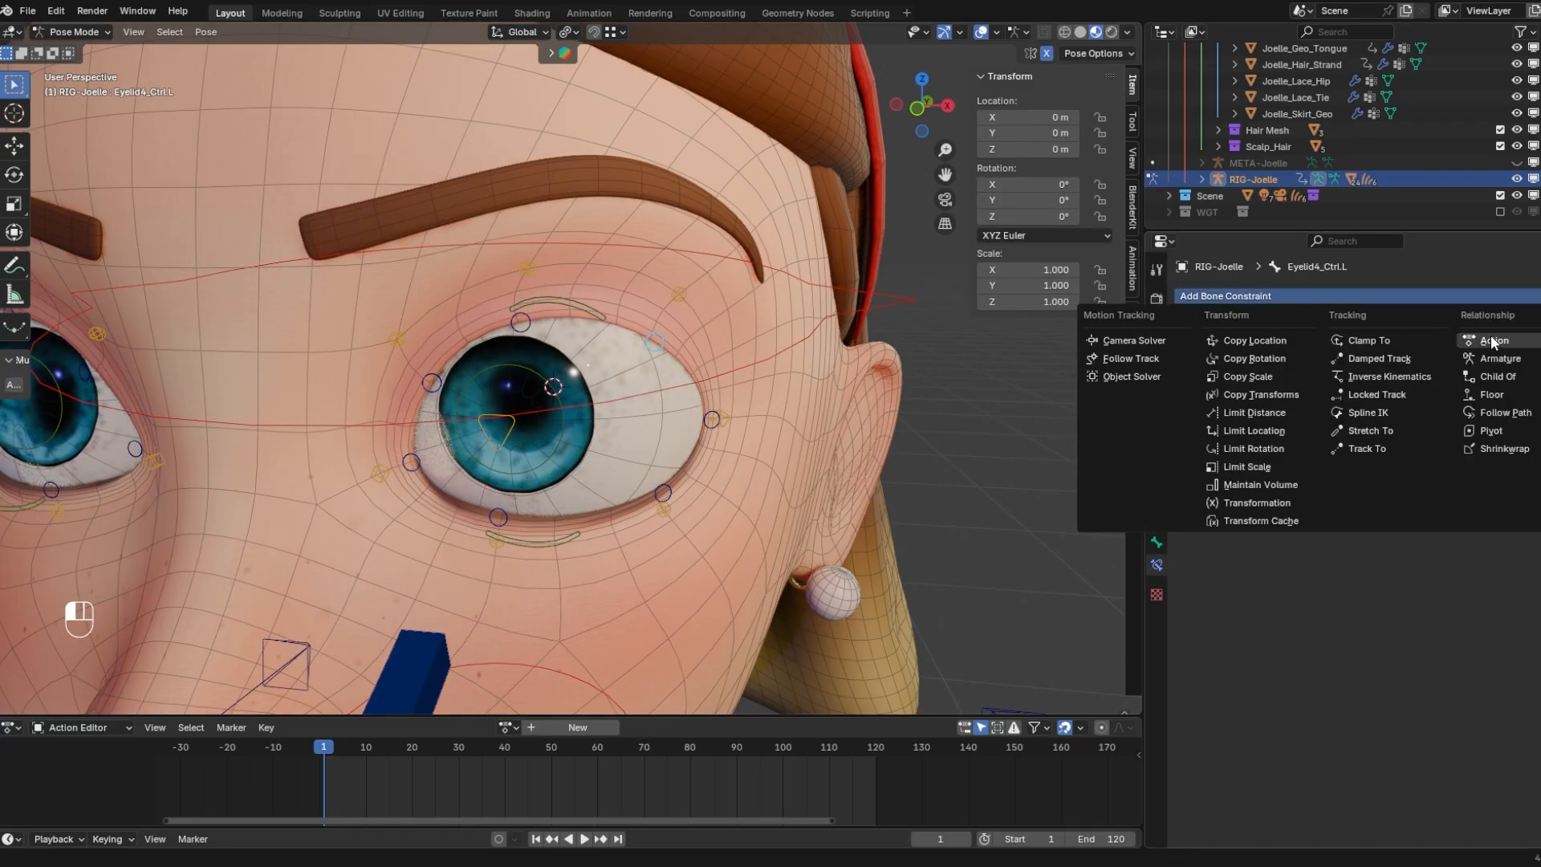
click(1498, 357)
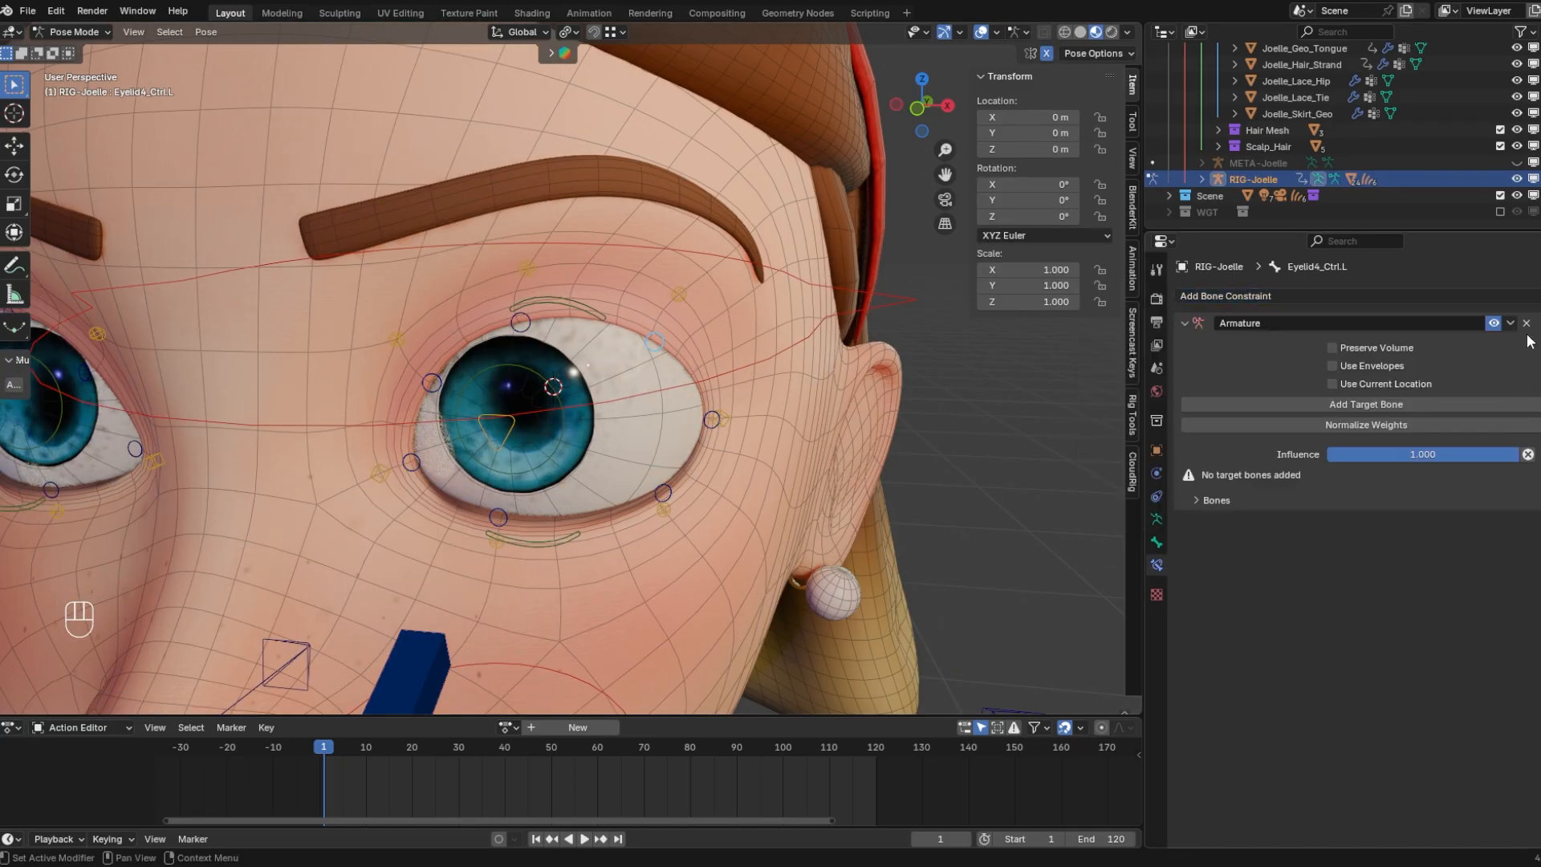
click(1284, 403)
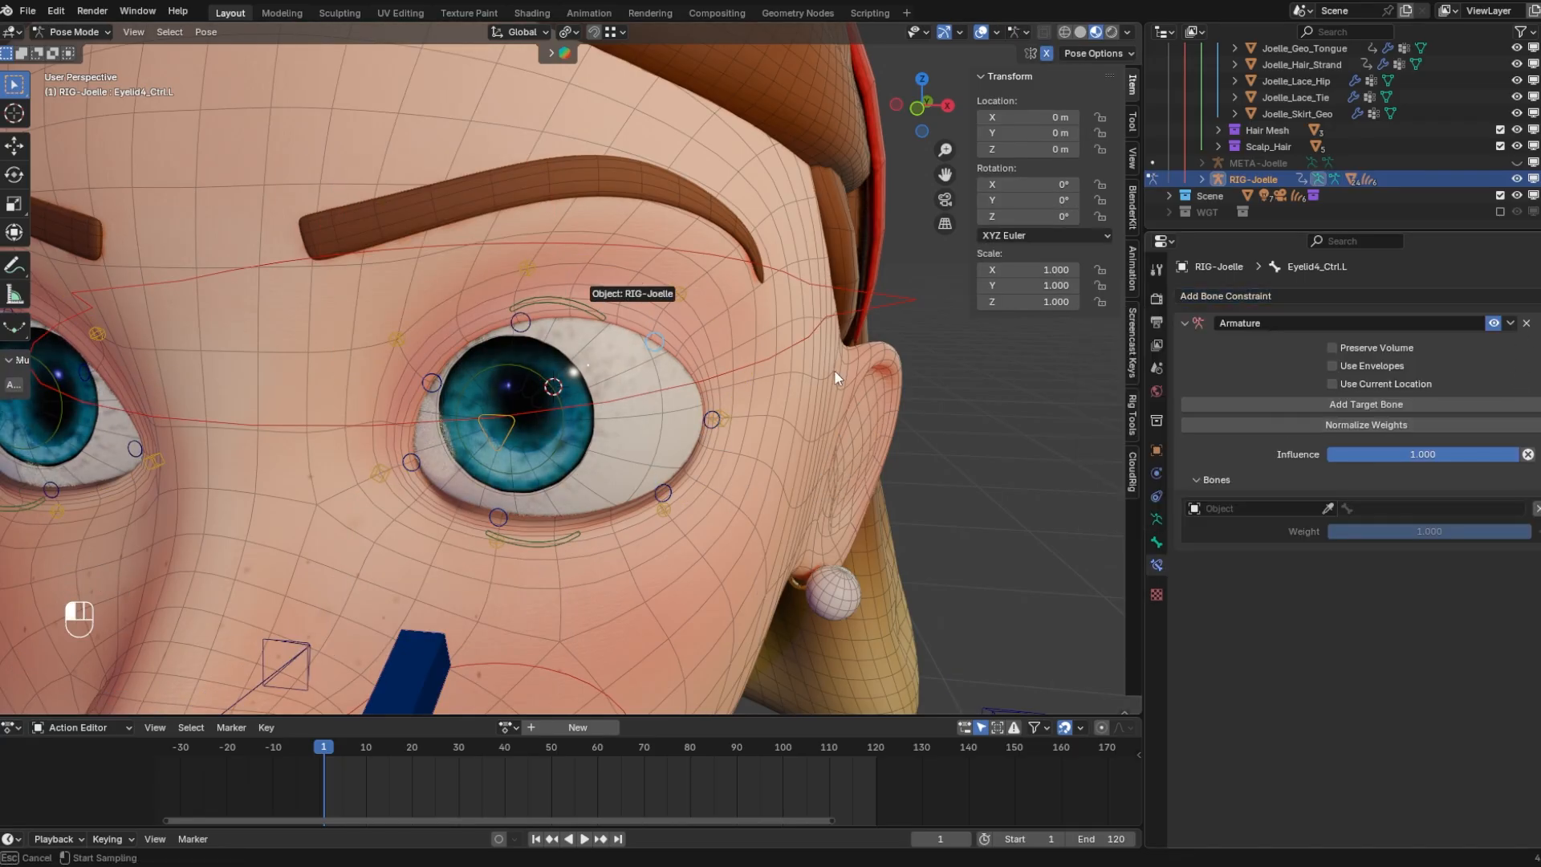
click(1516, 512)
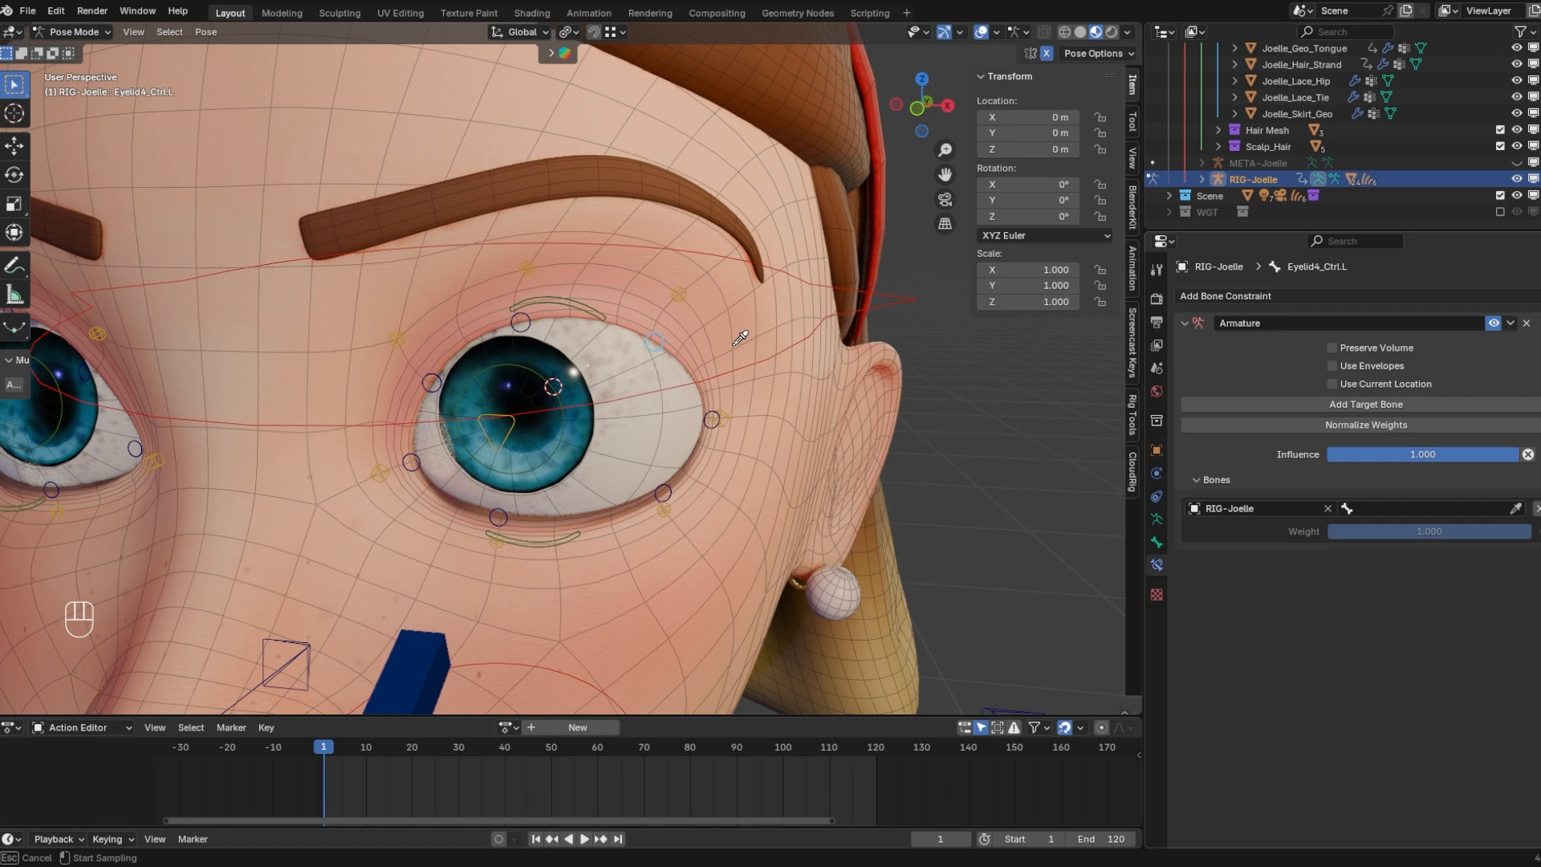
click(591, 304)
Lower EyeLid_Up_Ctrl.L over the left eye, then test-move Eyelid4_Ctrl.L on its own and cancel that move
click(594, 314)
key(g)
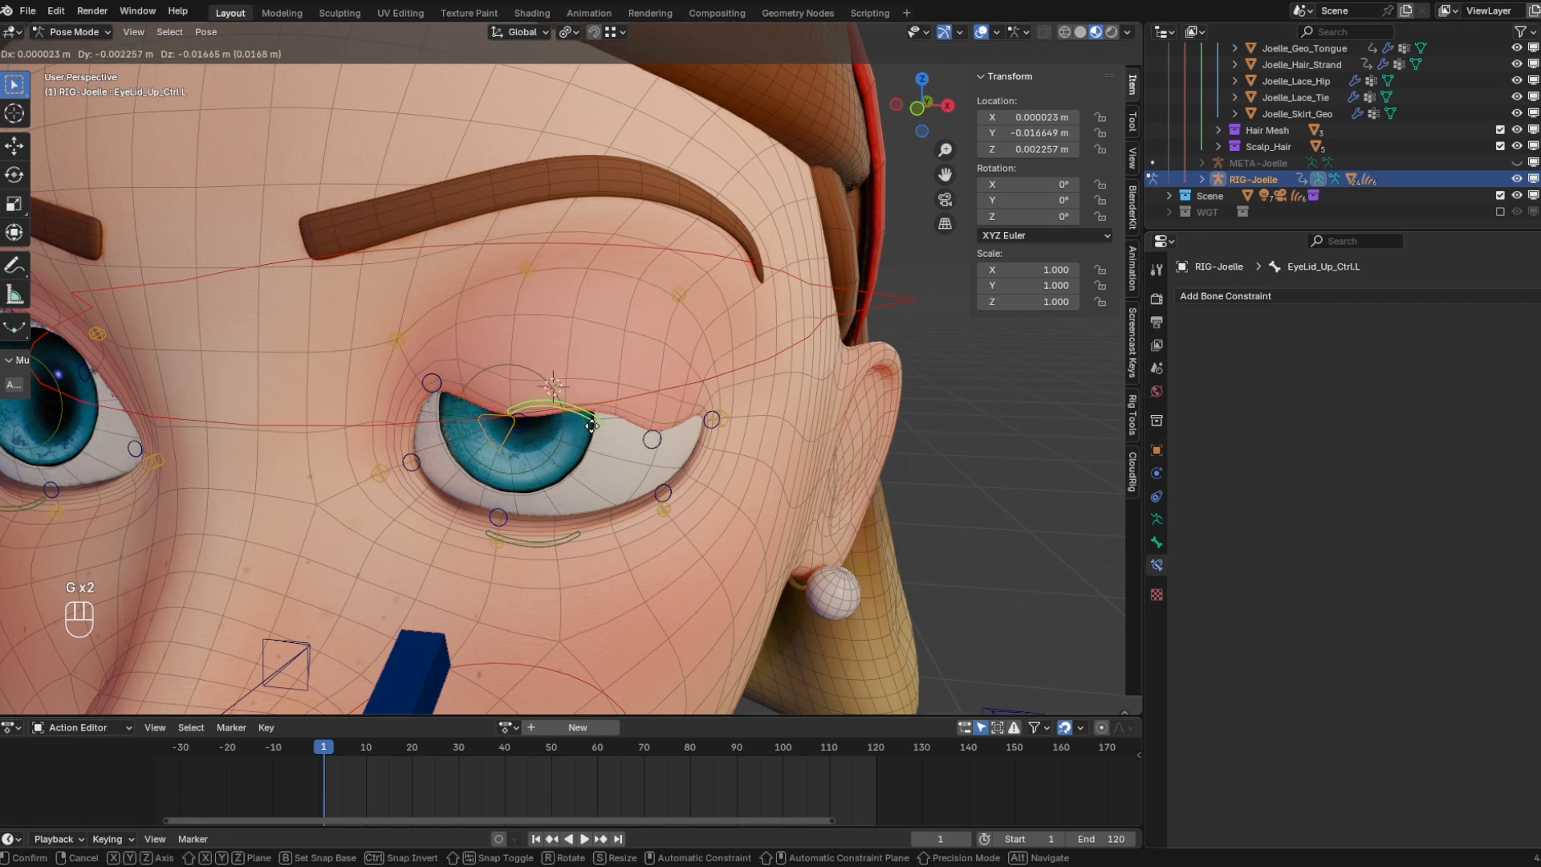
click(592, 426)
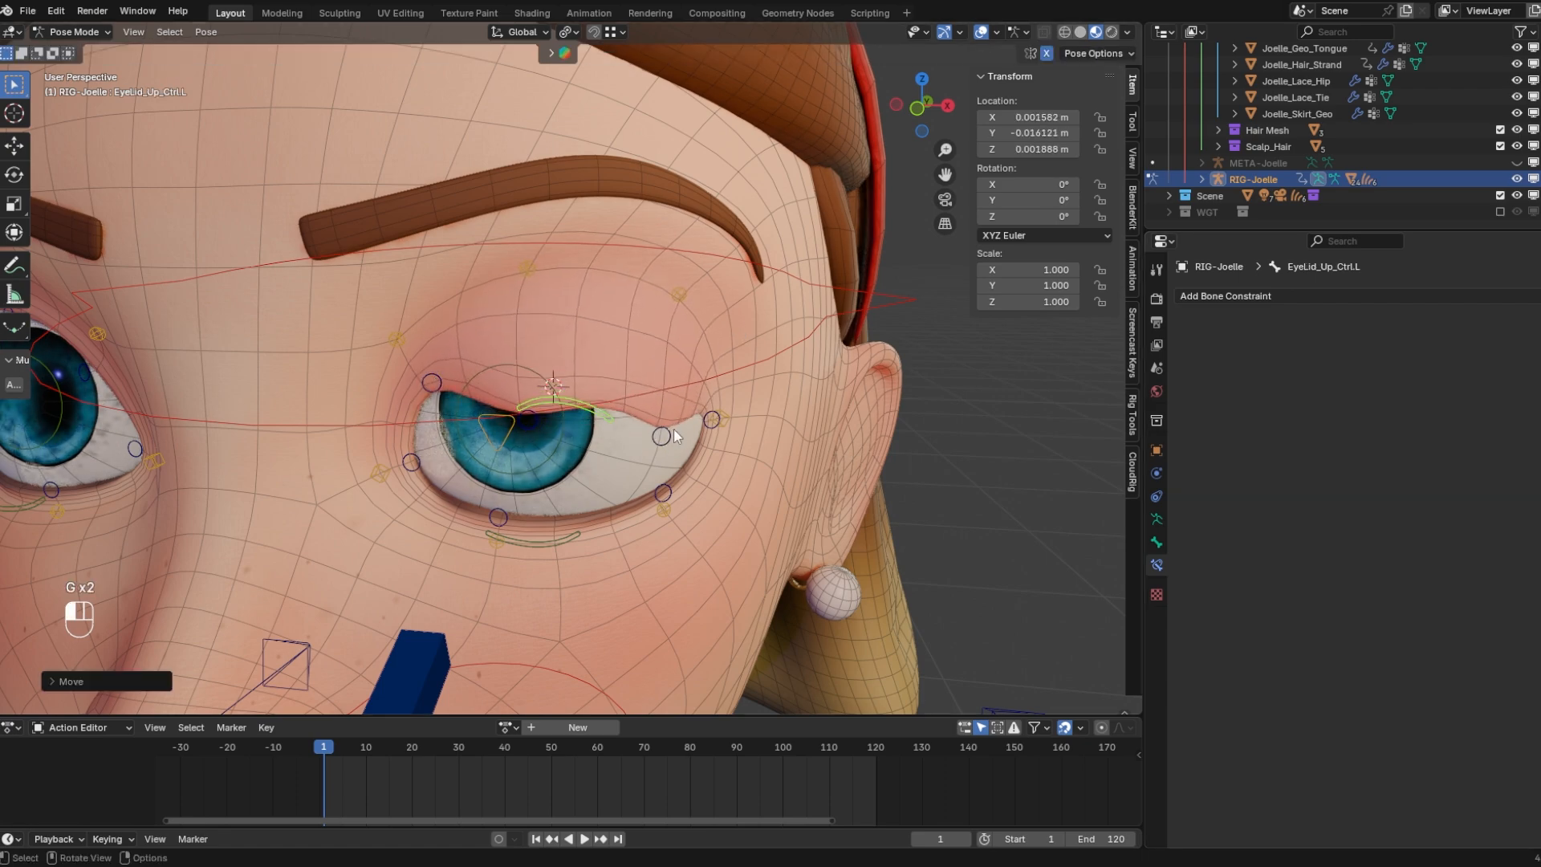
click(654, 438)
key(g)
right_click(675, 394)
Test-move the left upper-lid controls again to compare how they behave, cancelling each move
click(530, 420)
key(g)
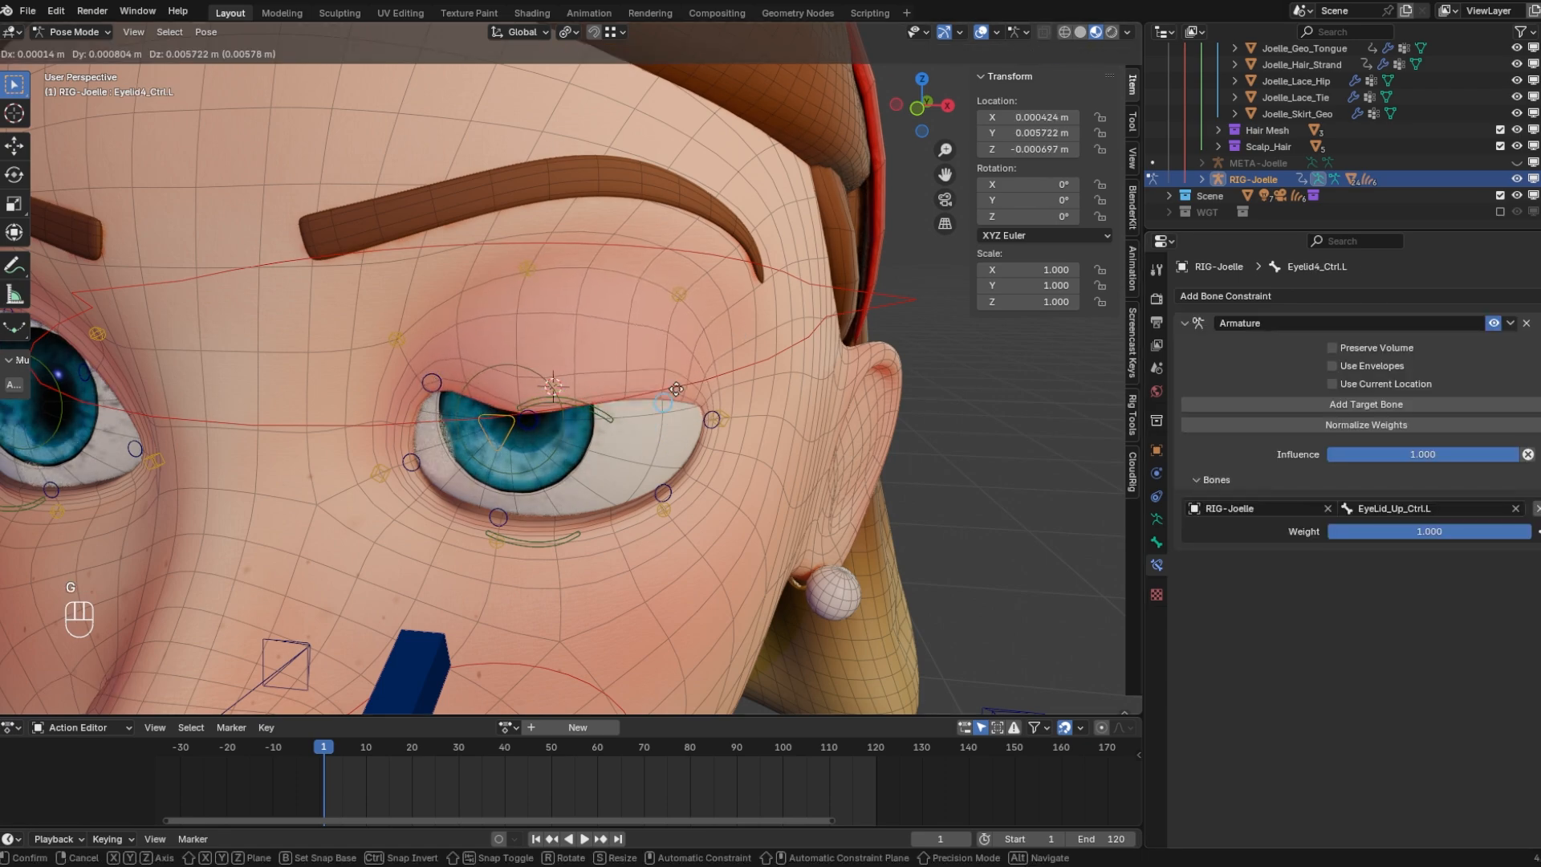
right_click(554, 381)
click(607, 413)
click(664, 430)
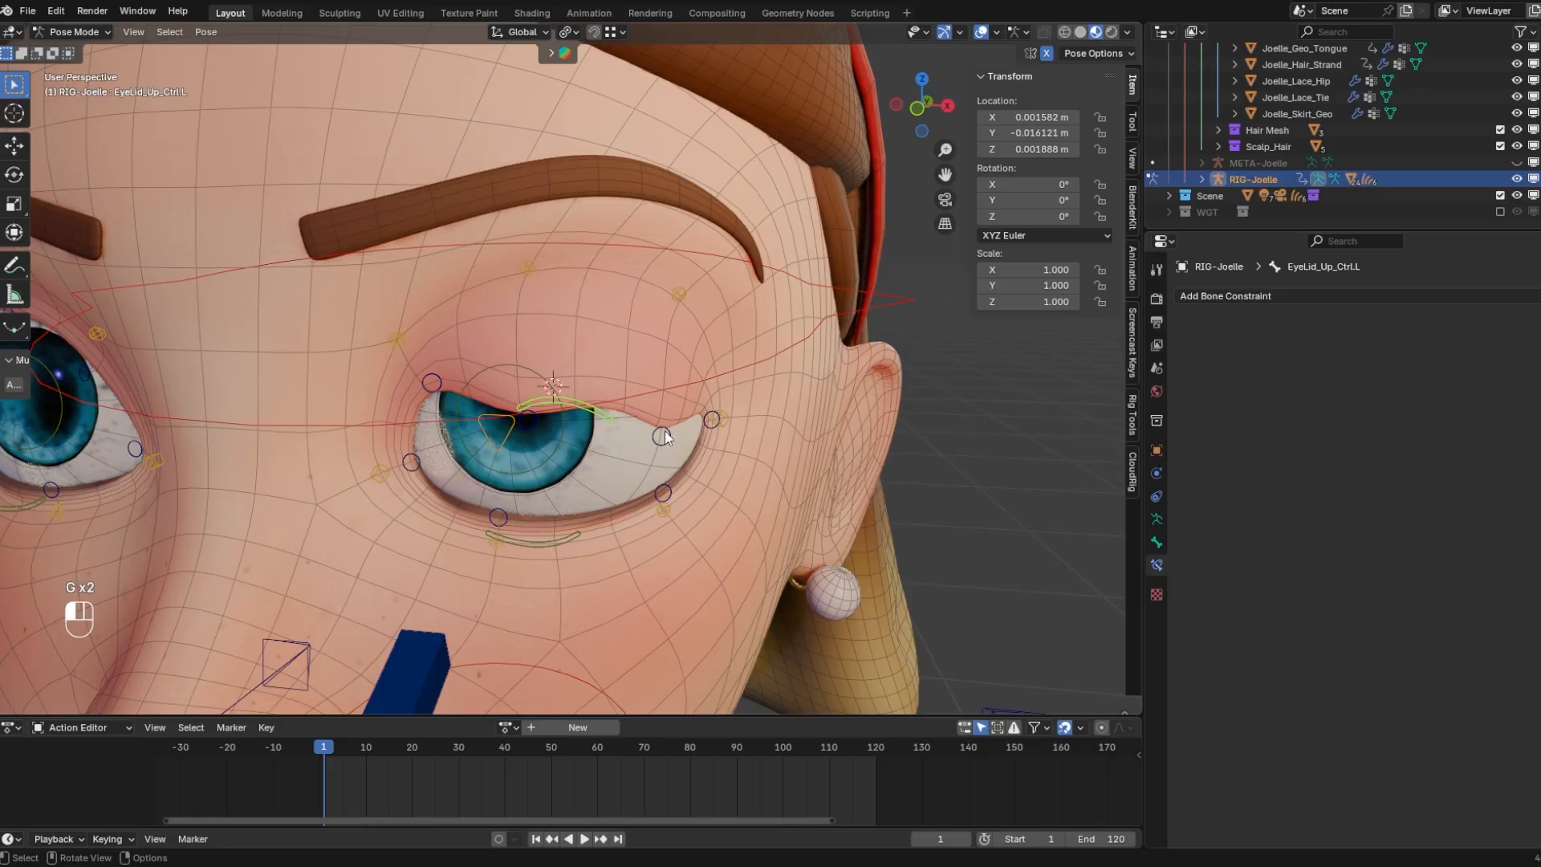
key(g)
right_click(658, 423)
Add a second target bone to Eyelid4_Ctrl.L's Armature constraint, using DEF-Head_2 of RIG-Joelle
click(659, 427)
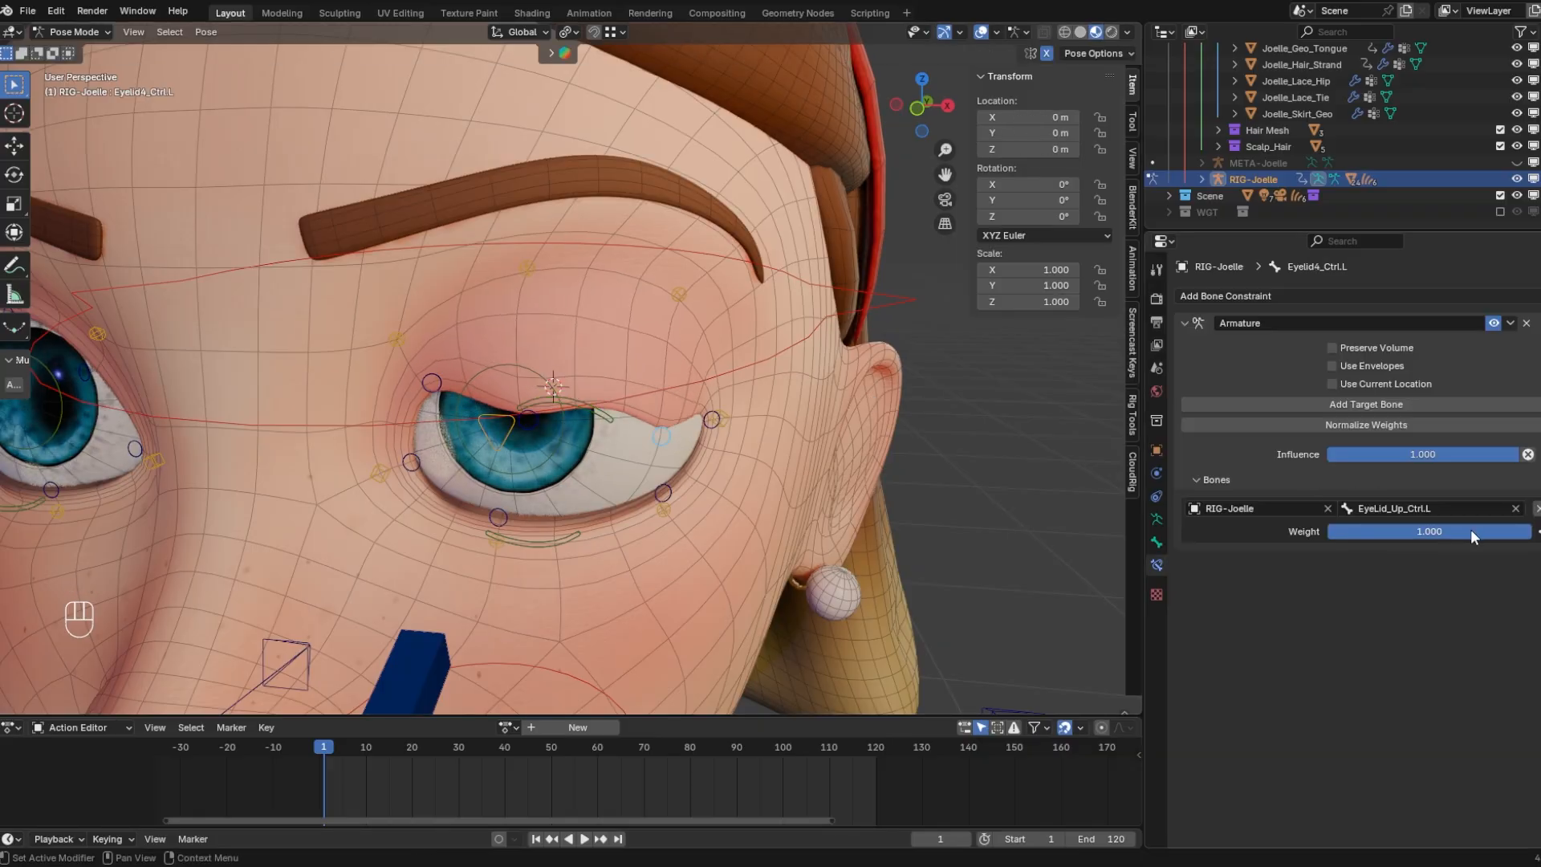
mouse_move(1471, 528)
mouse_down()
mouse_move(1395, 530)
mouse_move(1477, 530)
mouse_up()
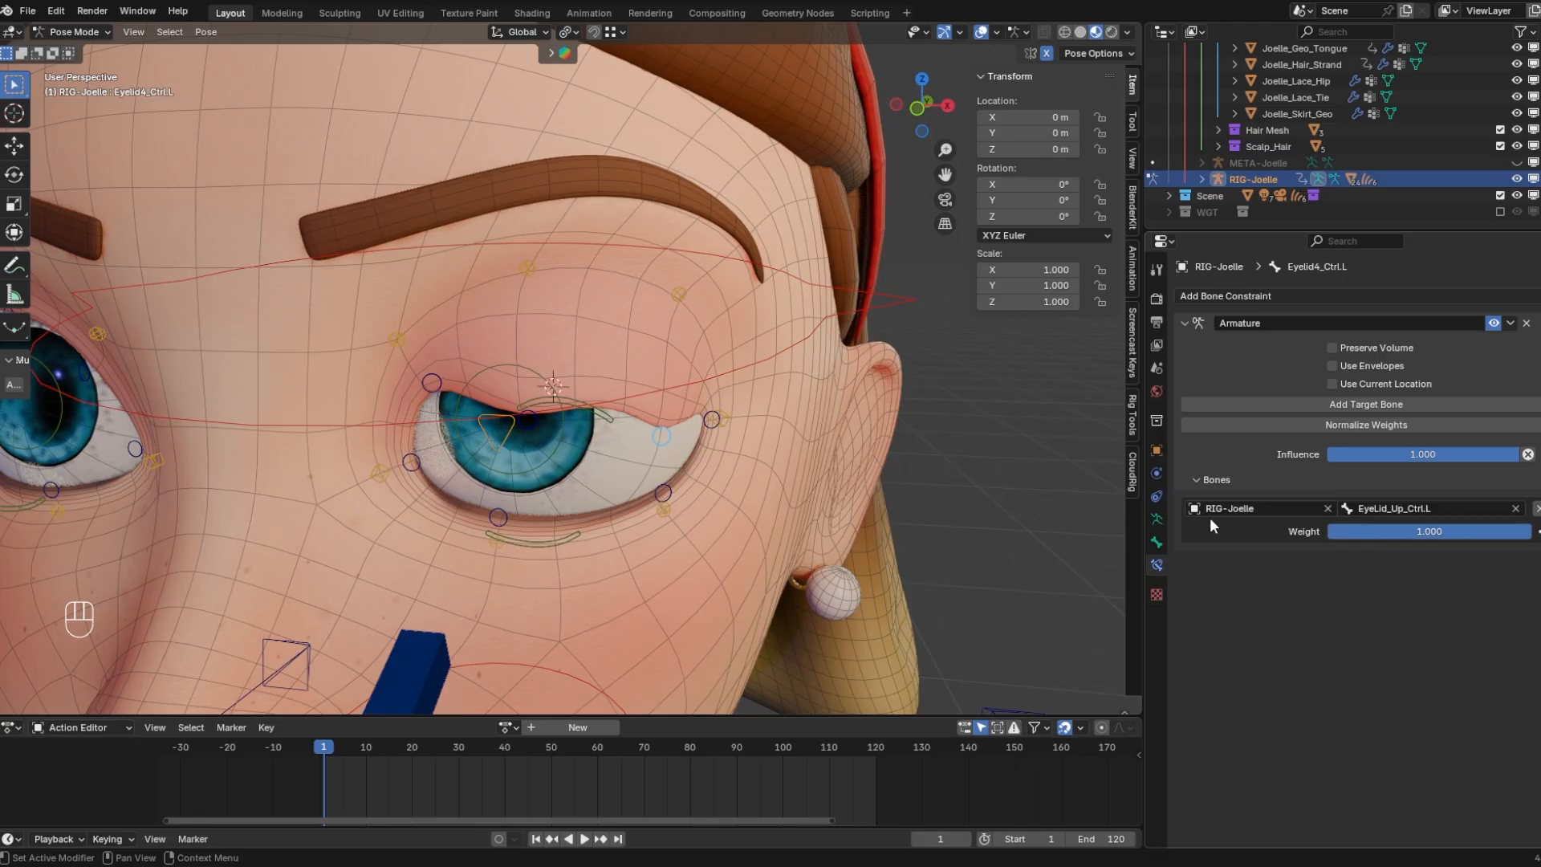
click(1309, 406)
click(1284, 562)
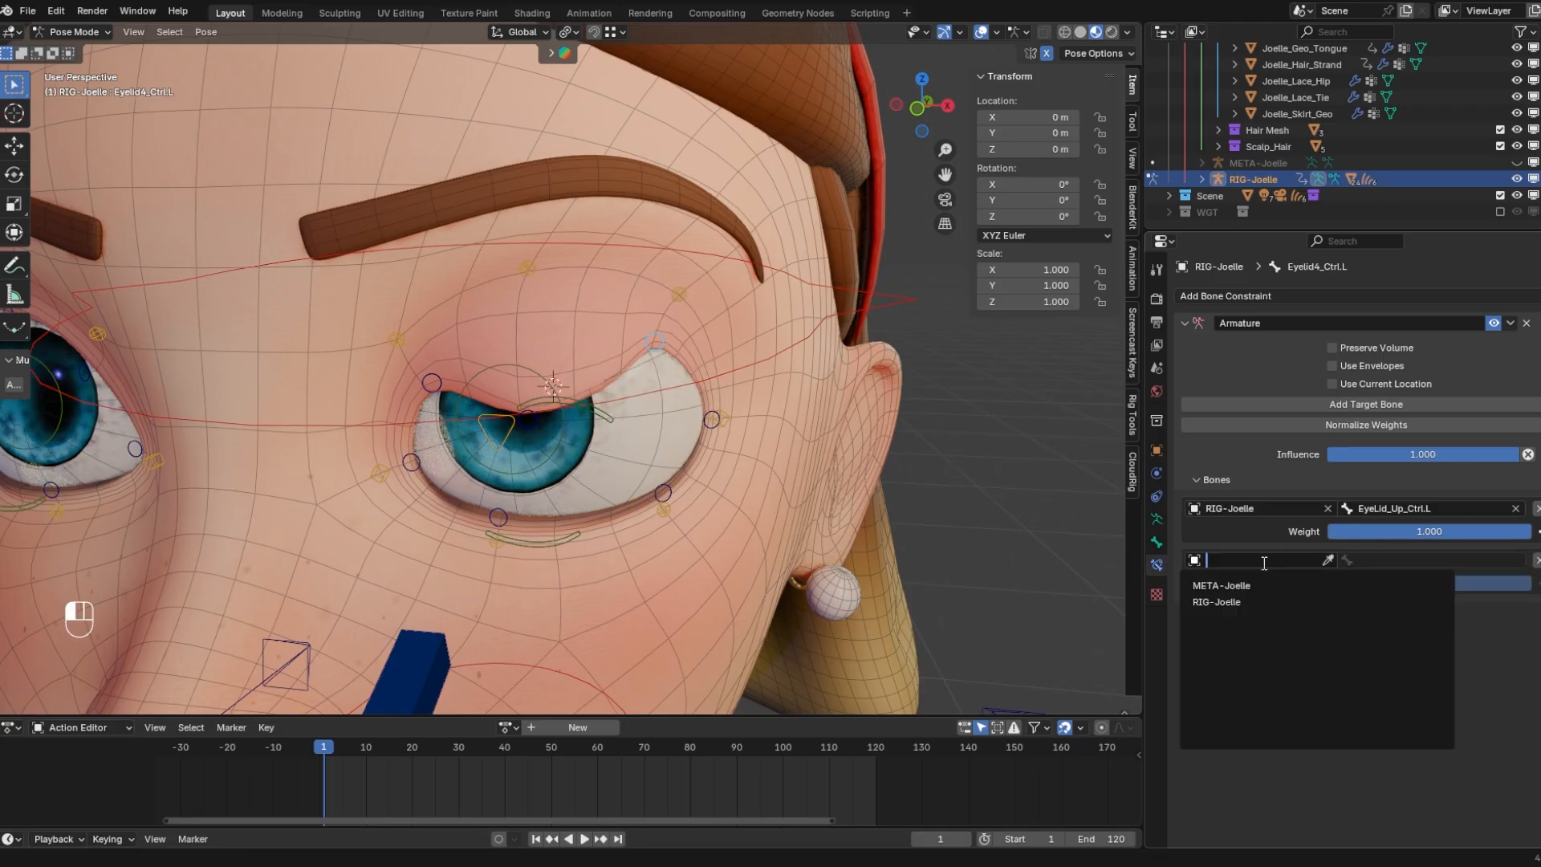
click(1249, 598)
click(1515, 560)
click(1425, 559)
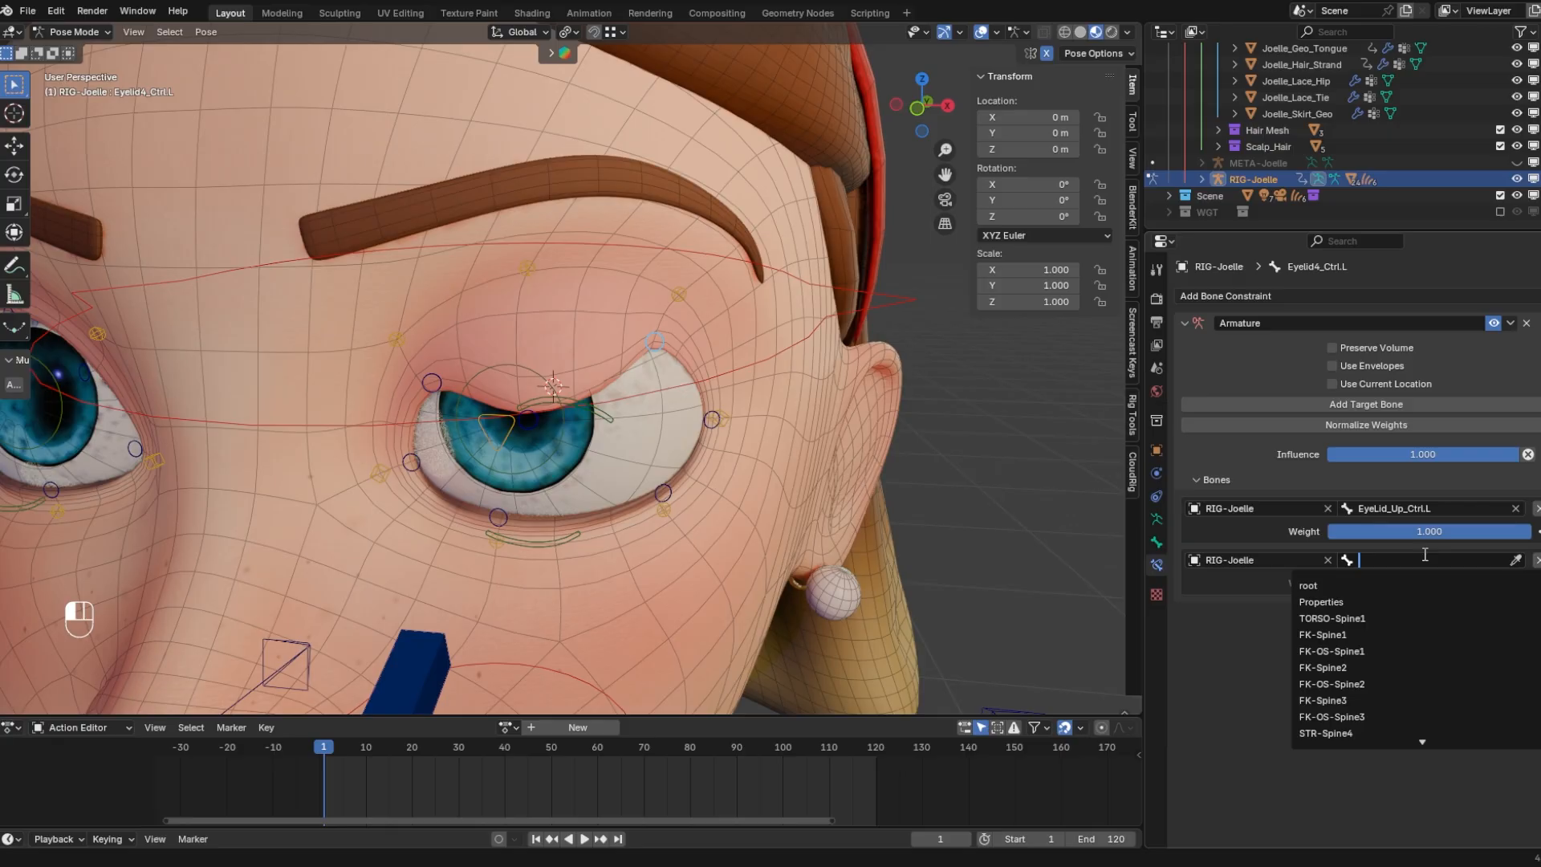
text(HEAD)
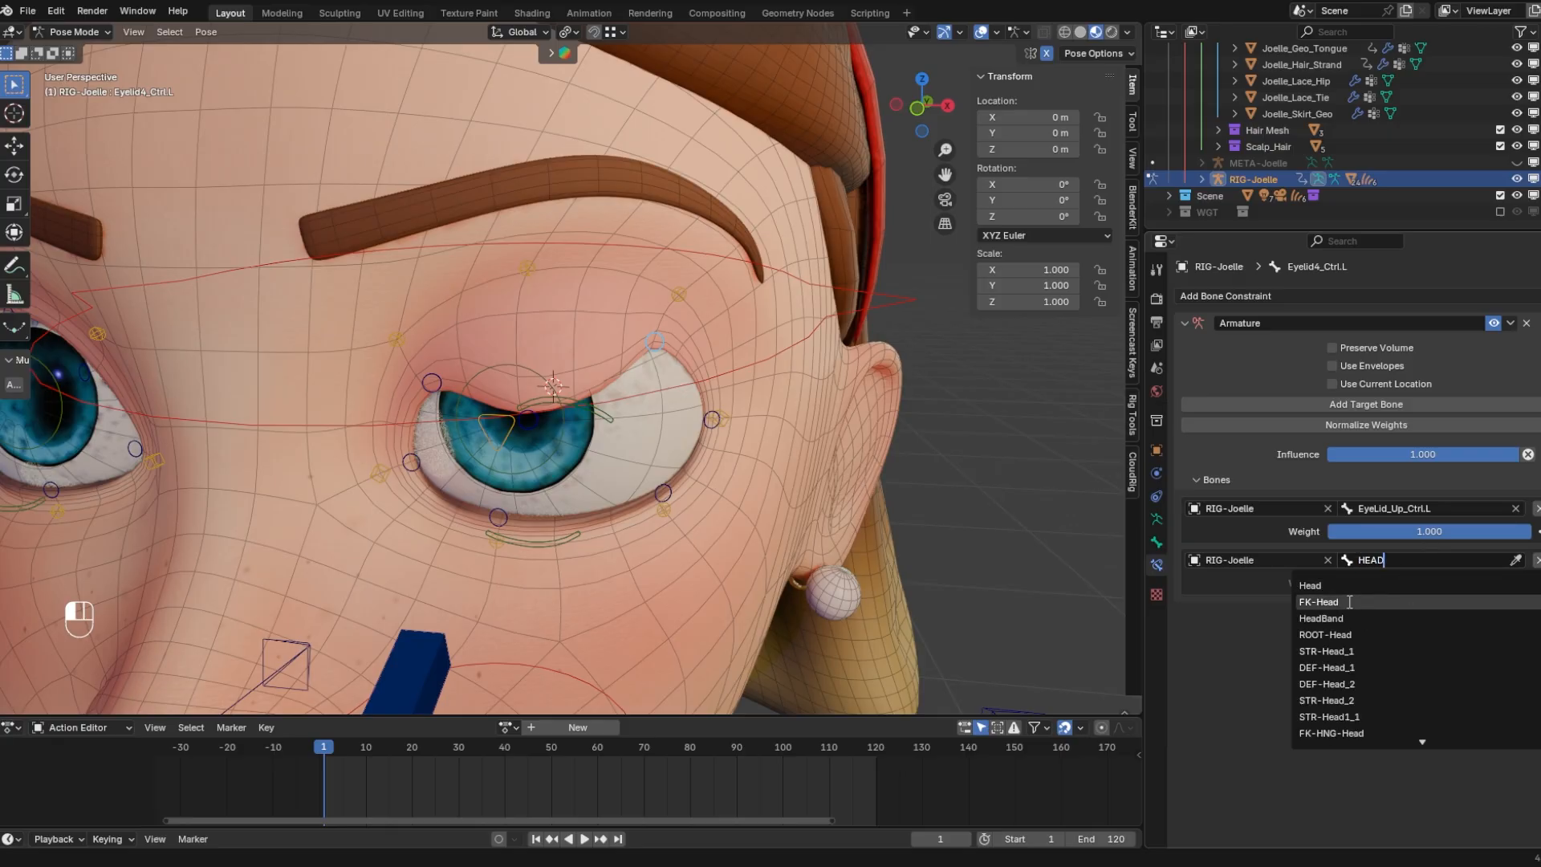
click(1354, 683)
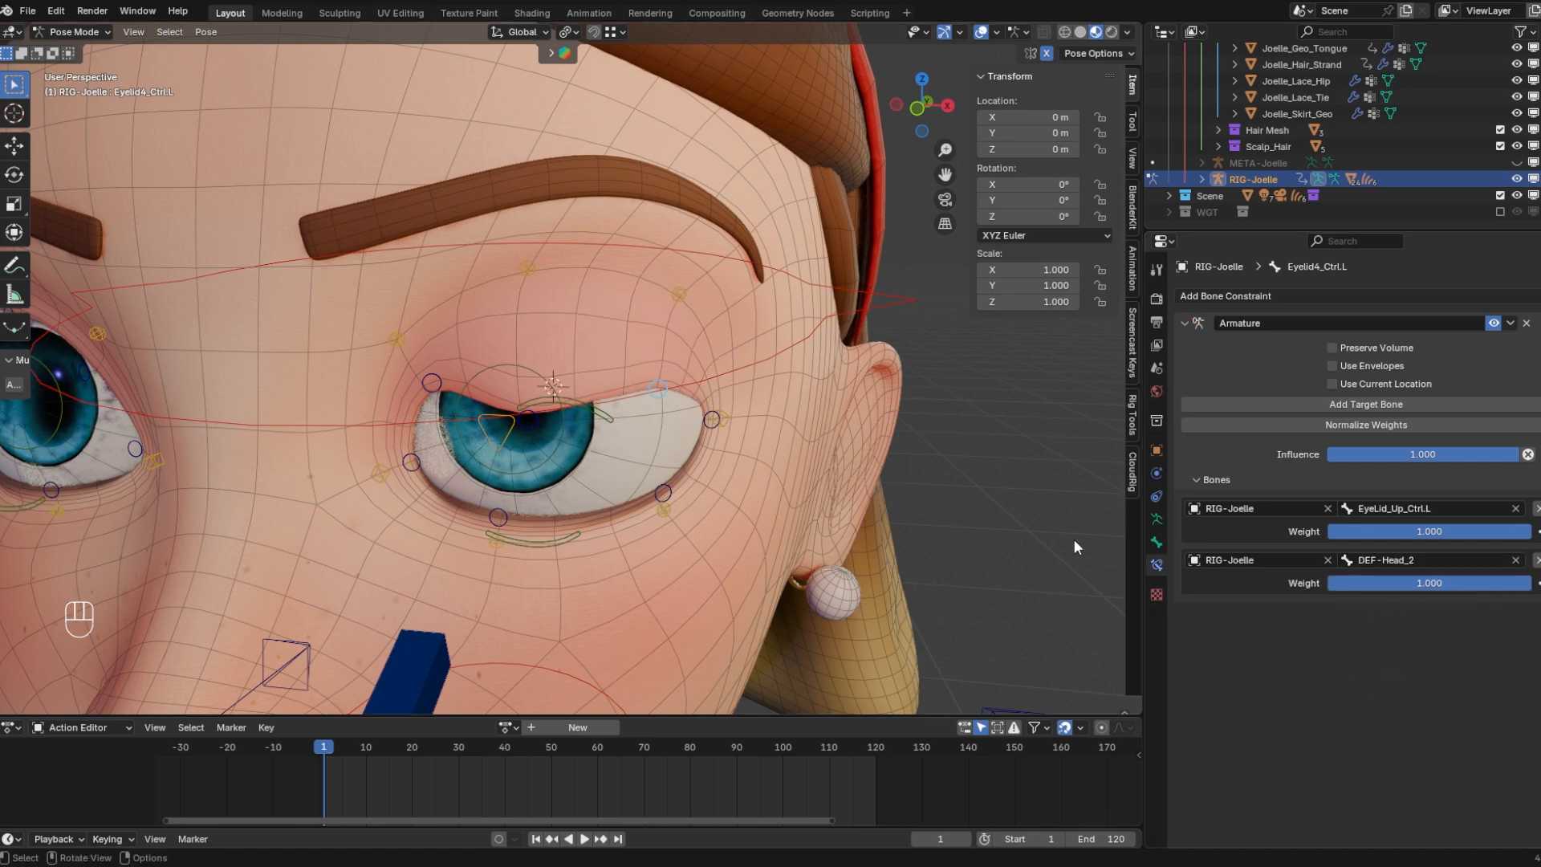
Show the Deform Bones collection to locate DEF-Head_2, hide it again and return to Eyelid4_Ctrl.L's bone constraints
scroll(453, 257, down, 5)
click(1157, 518)
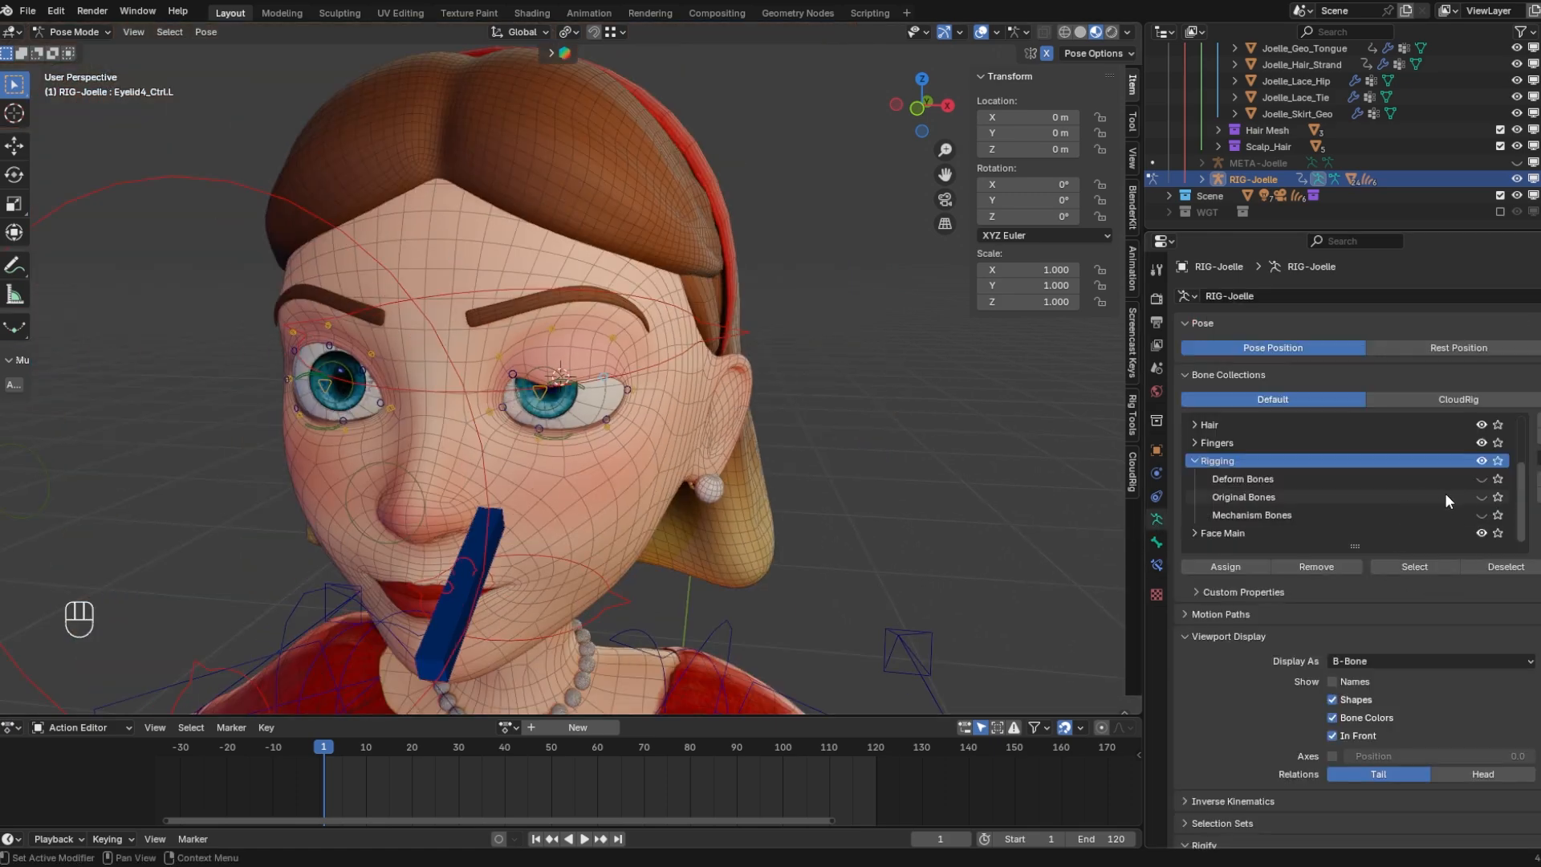
key(alt+h)
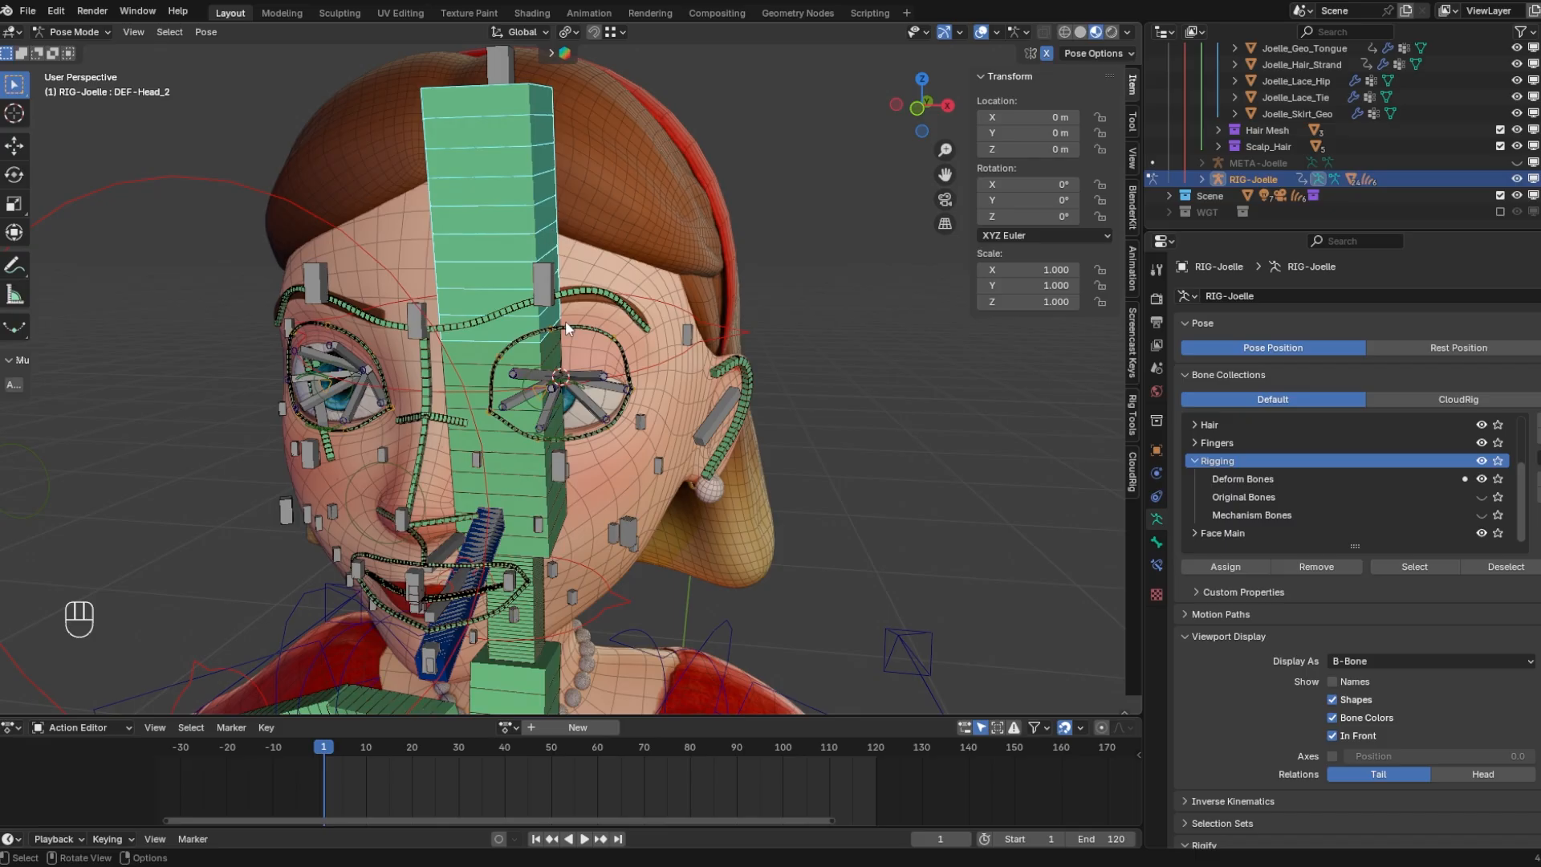
scroll(590, 437, up, 4)
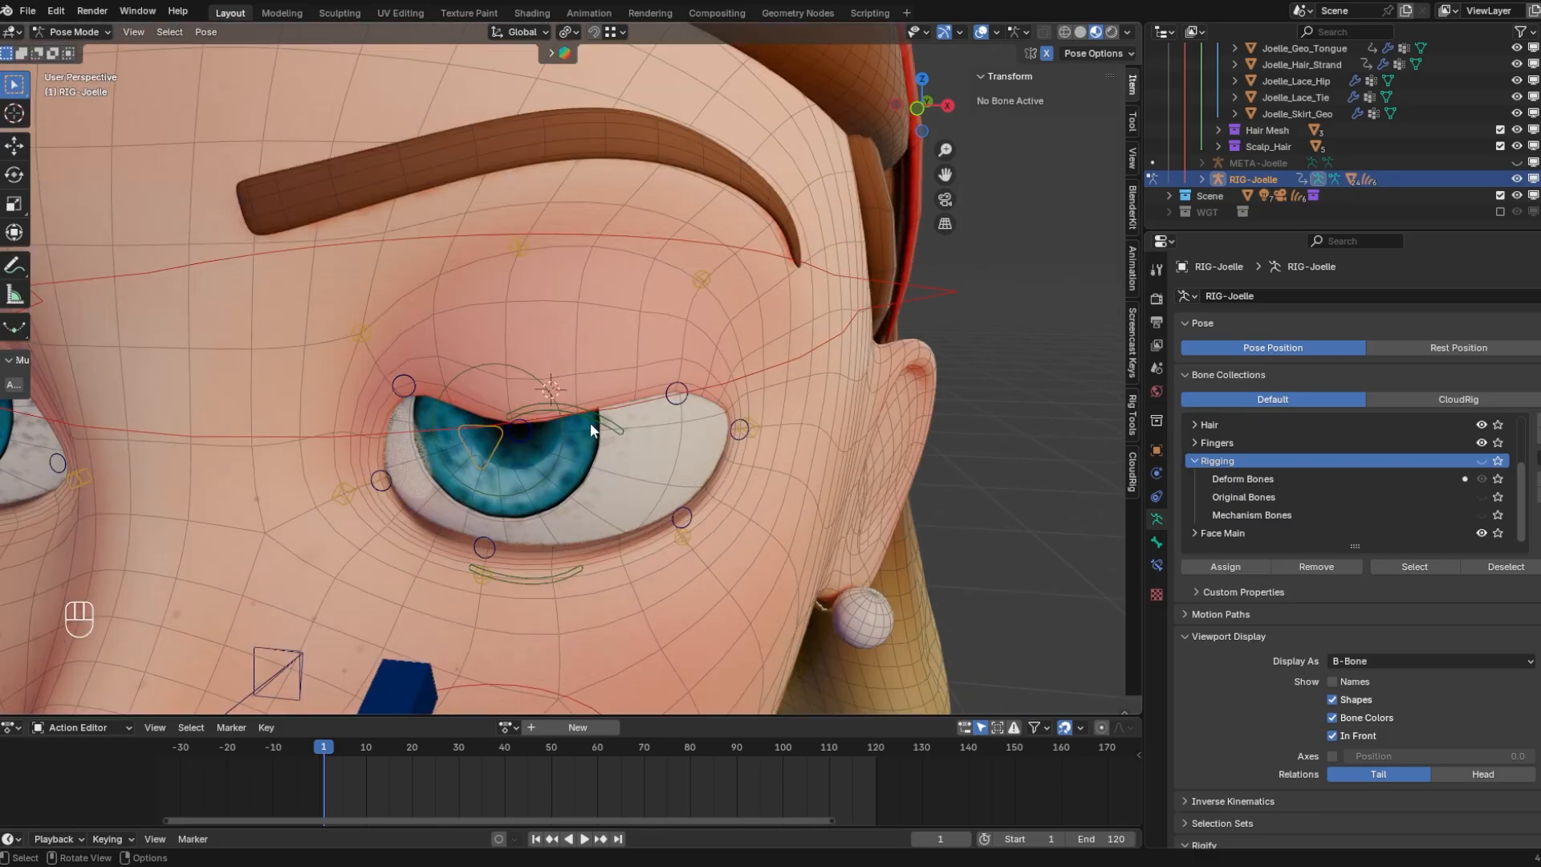
click(689, 405)
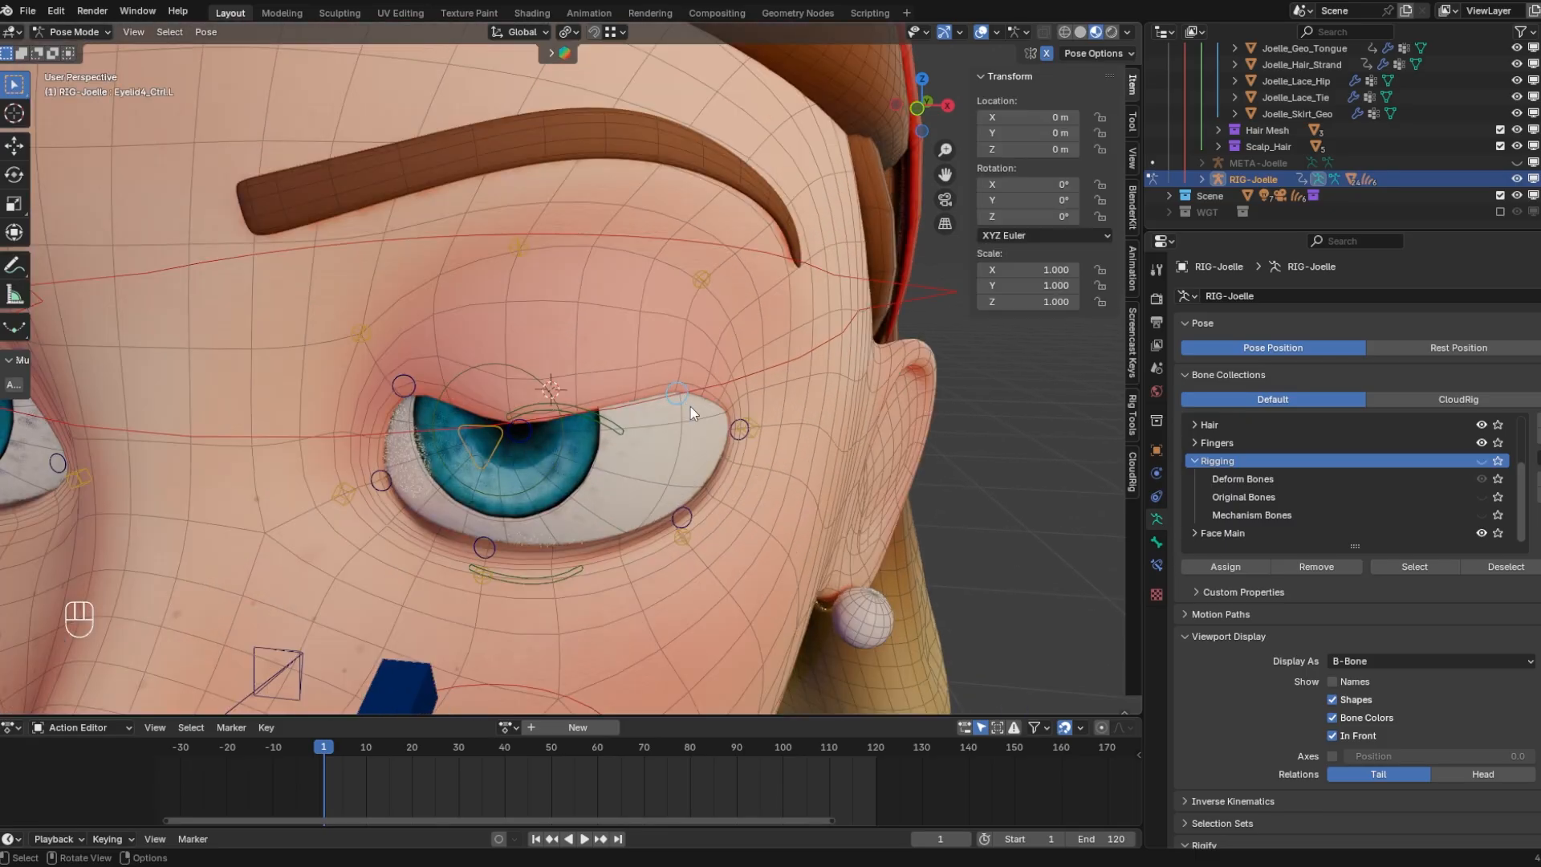
click(1157, 565)
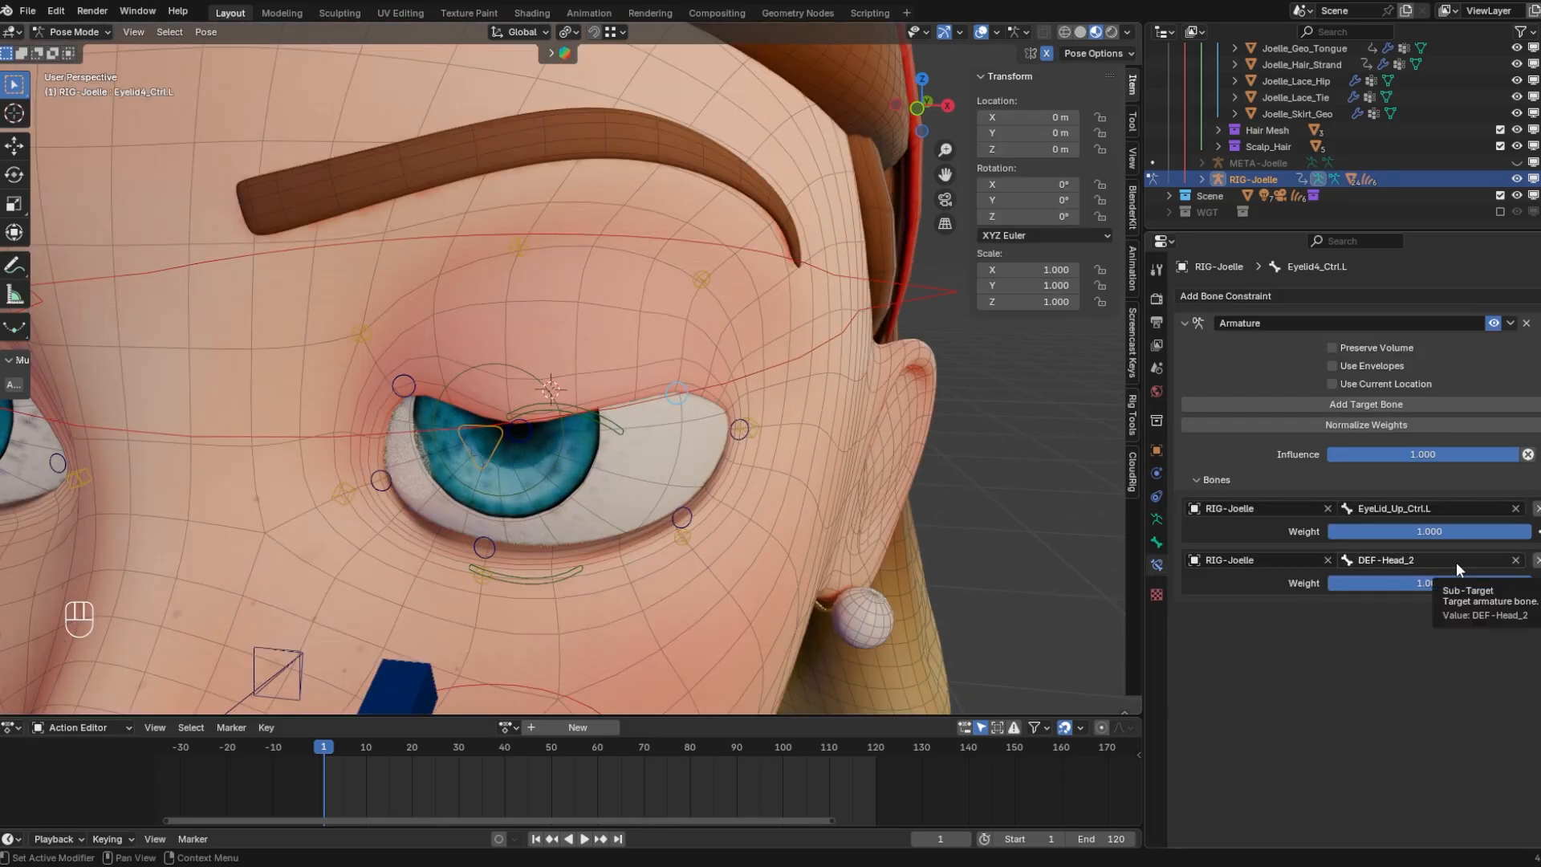
click(1424, 560)
text(FK)
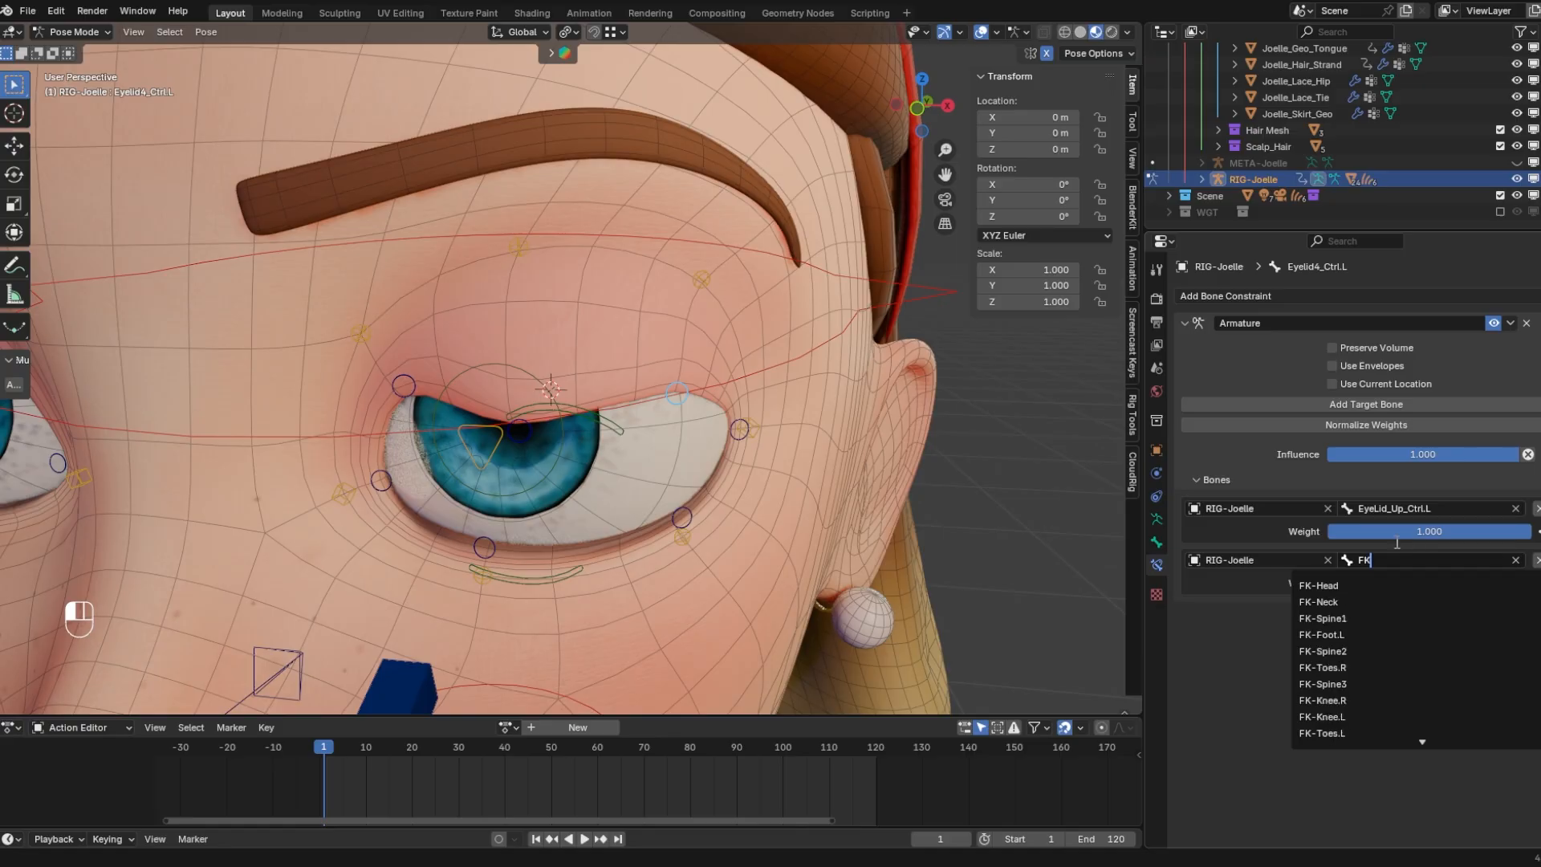
key(Escape)
scroll(694, 340, down, 3)
scroll(657, 303, down, 1)
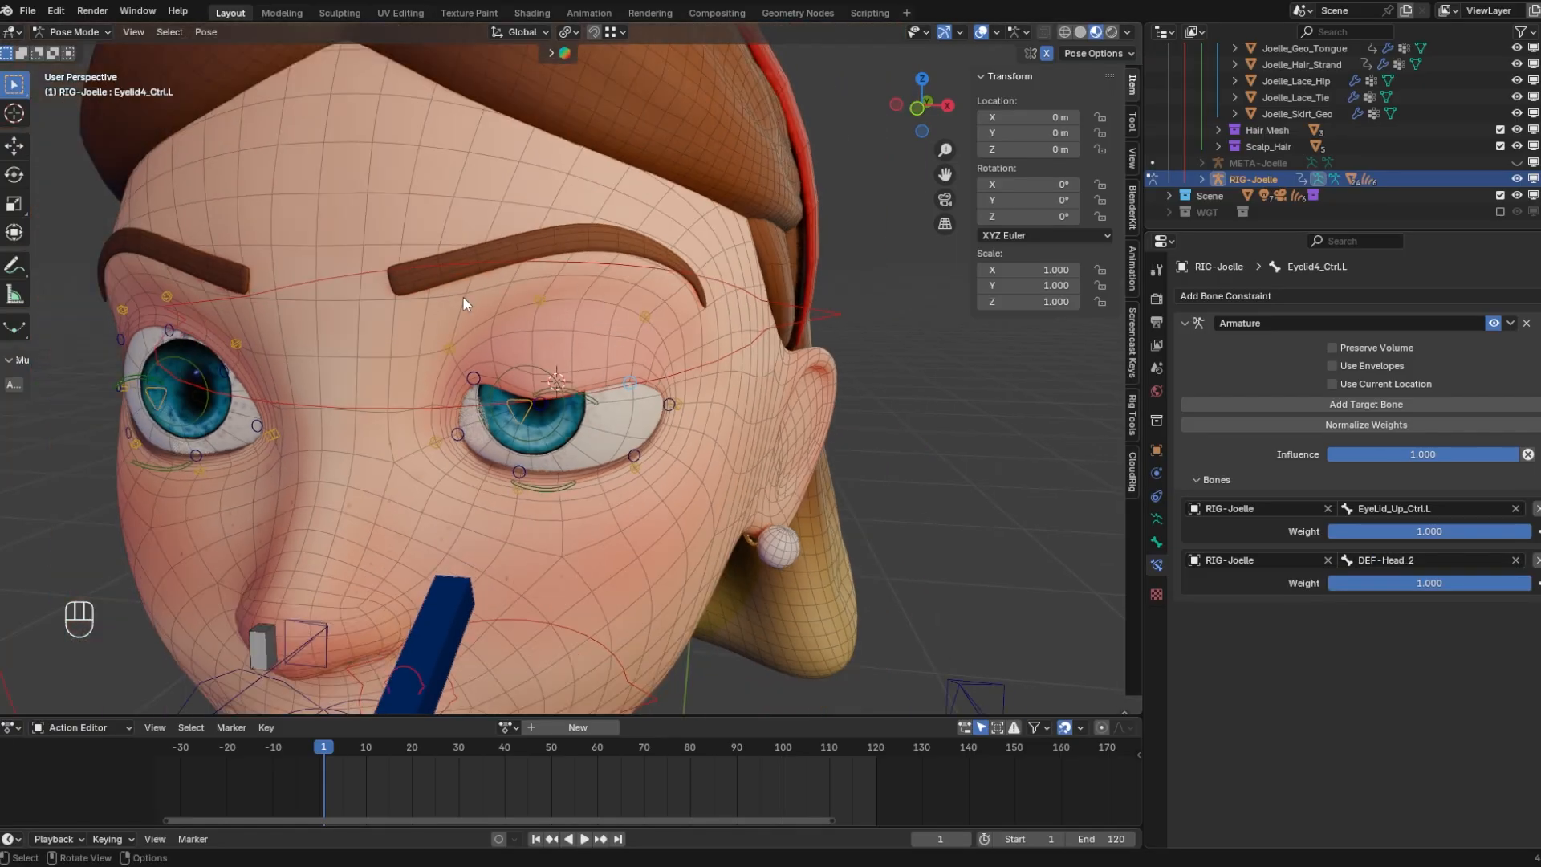
scroll(481, 160, down, 2)
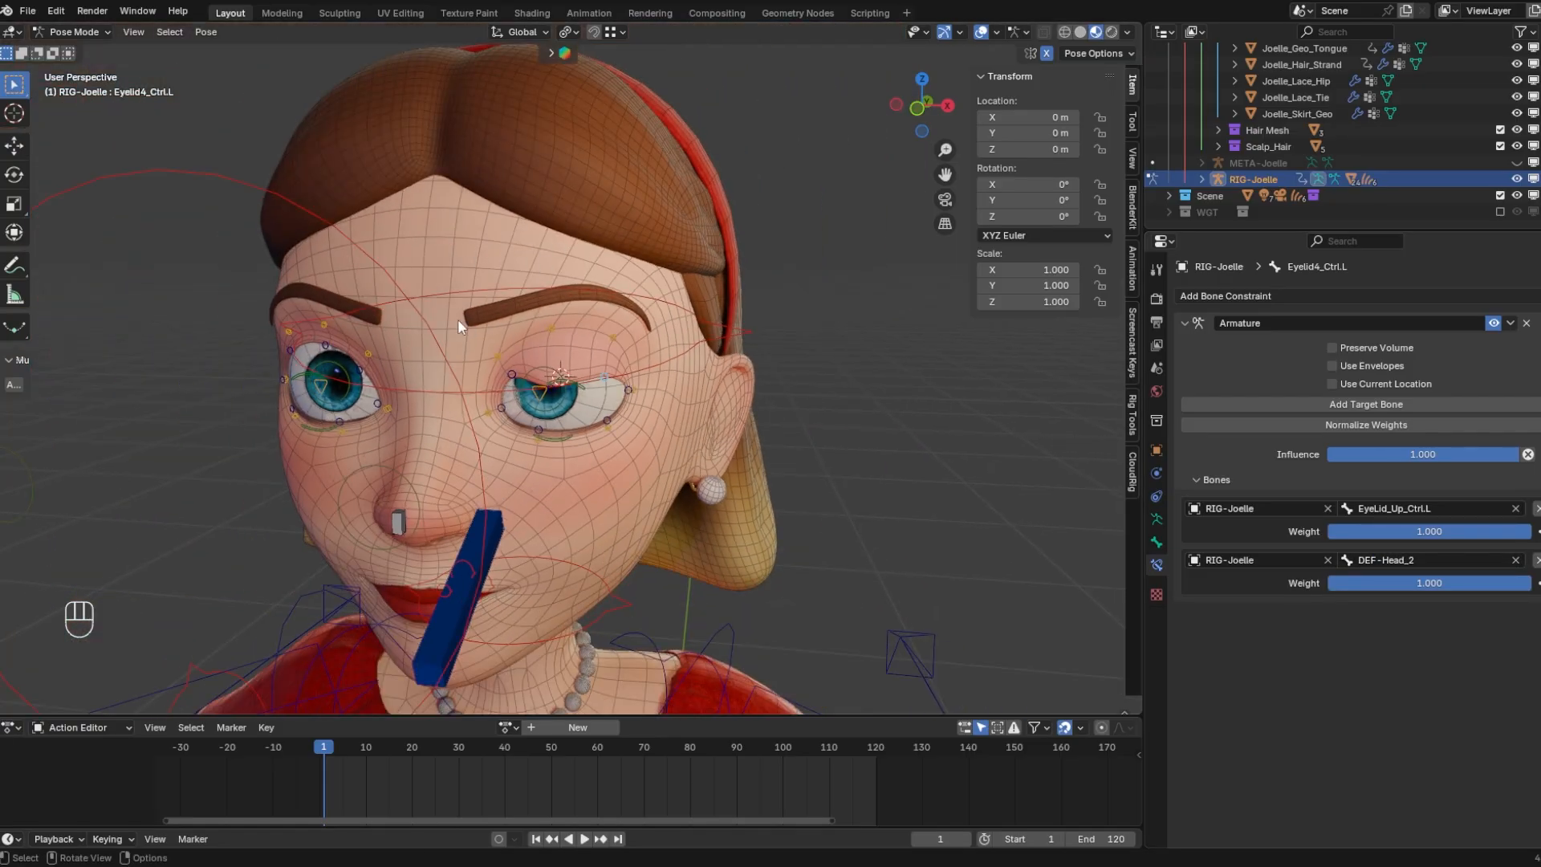
key(KP_Decimal)
click(1432, 560)
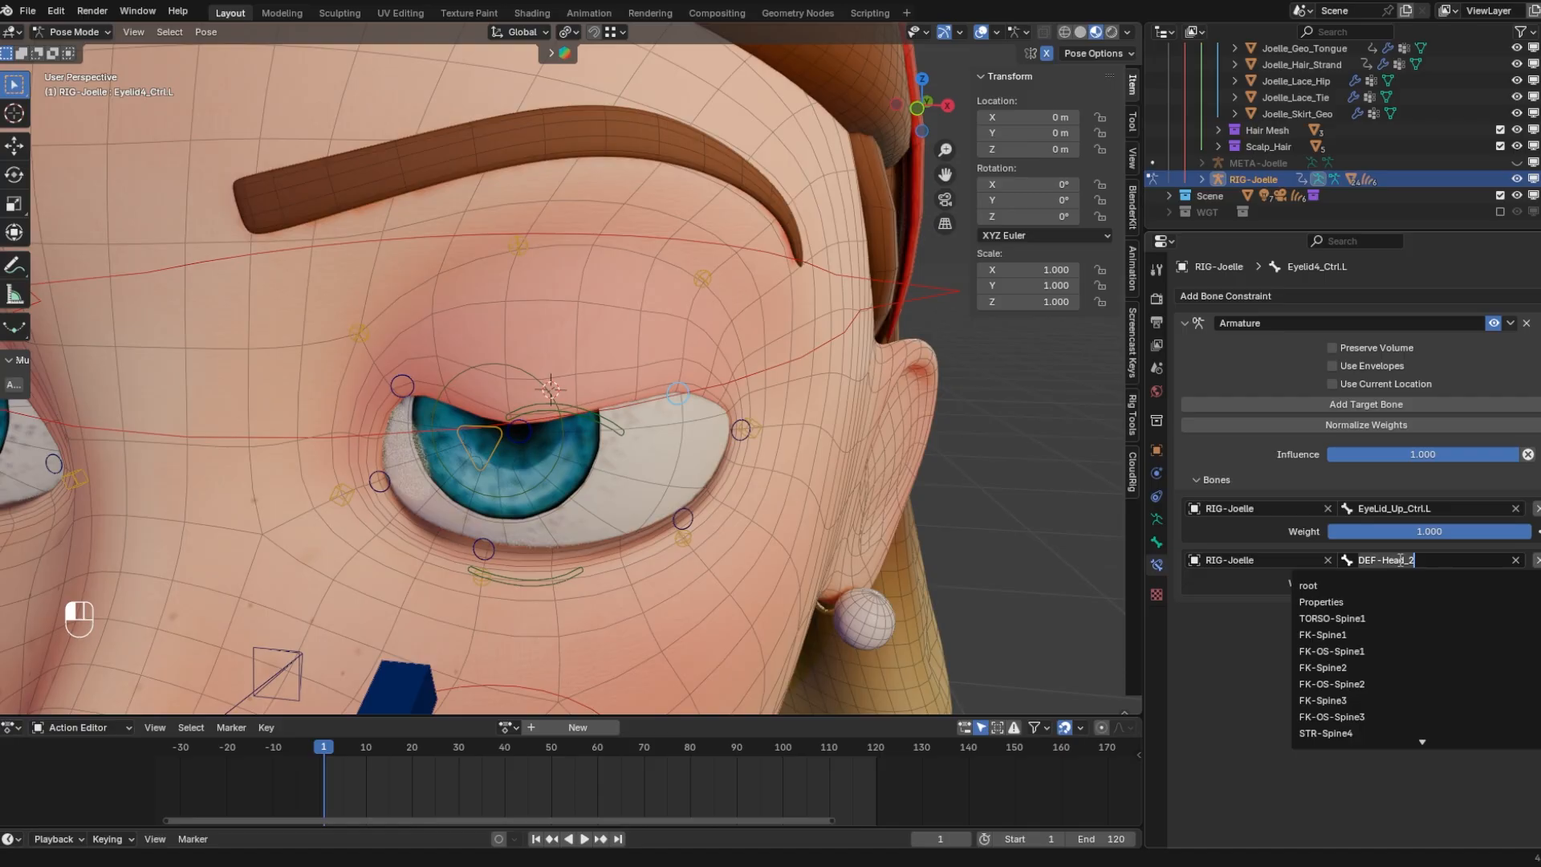
key(Return)
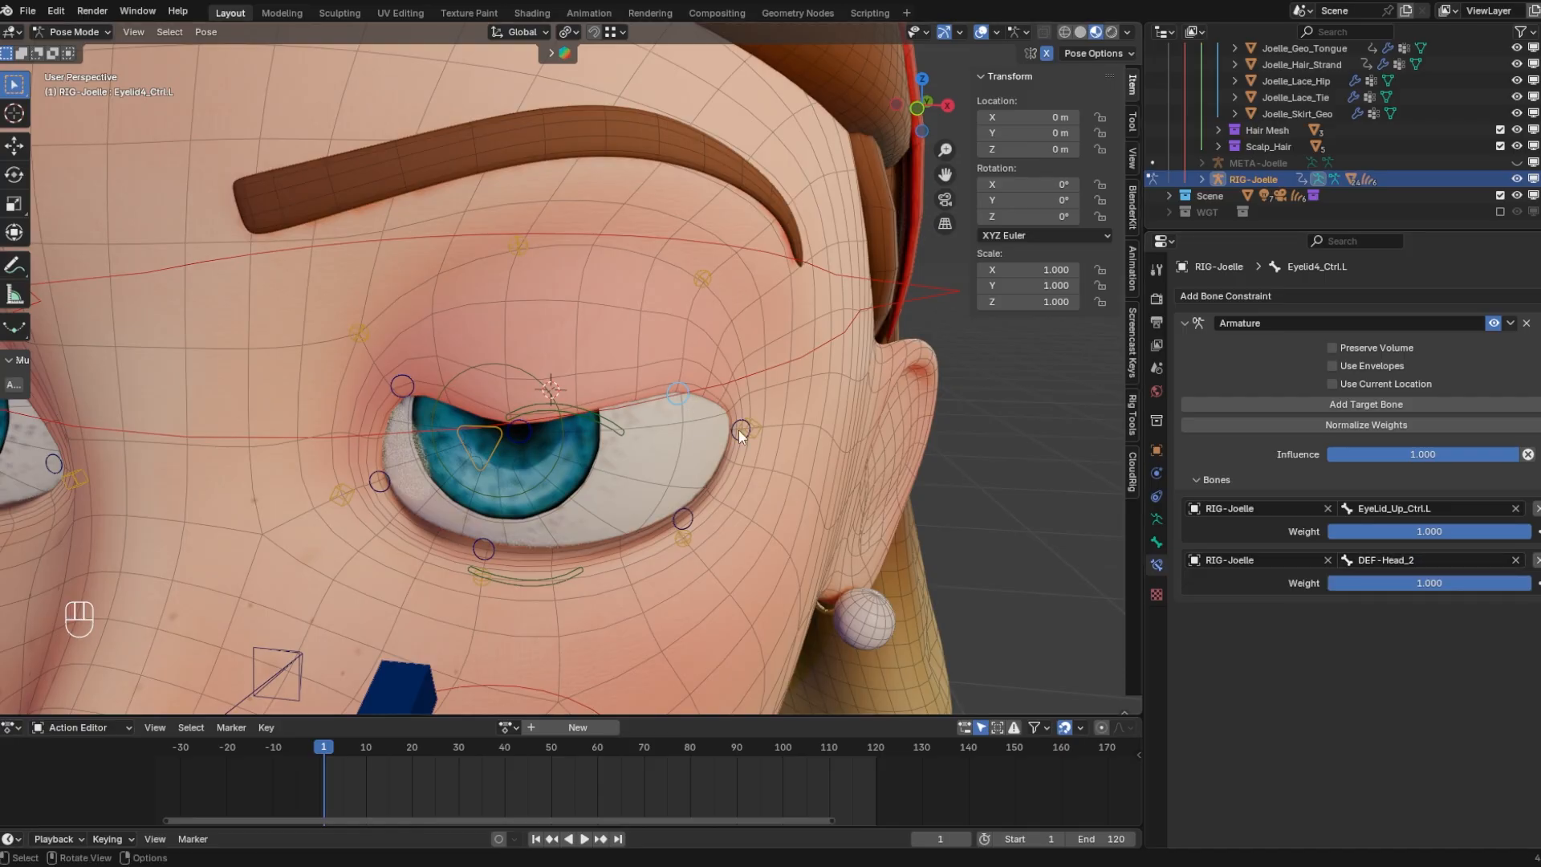
Set the Armature constraint weights of Eyelid4_Ctrl.L to 0.600 for EyeLid_Up_Ctrl.L and 0.400 for DEF-Head_2
scroll(513, 440, down, 5)
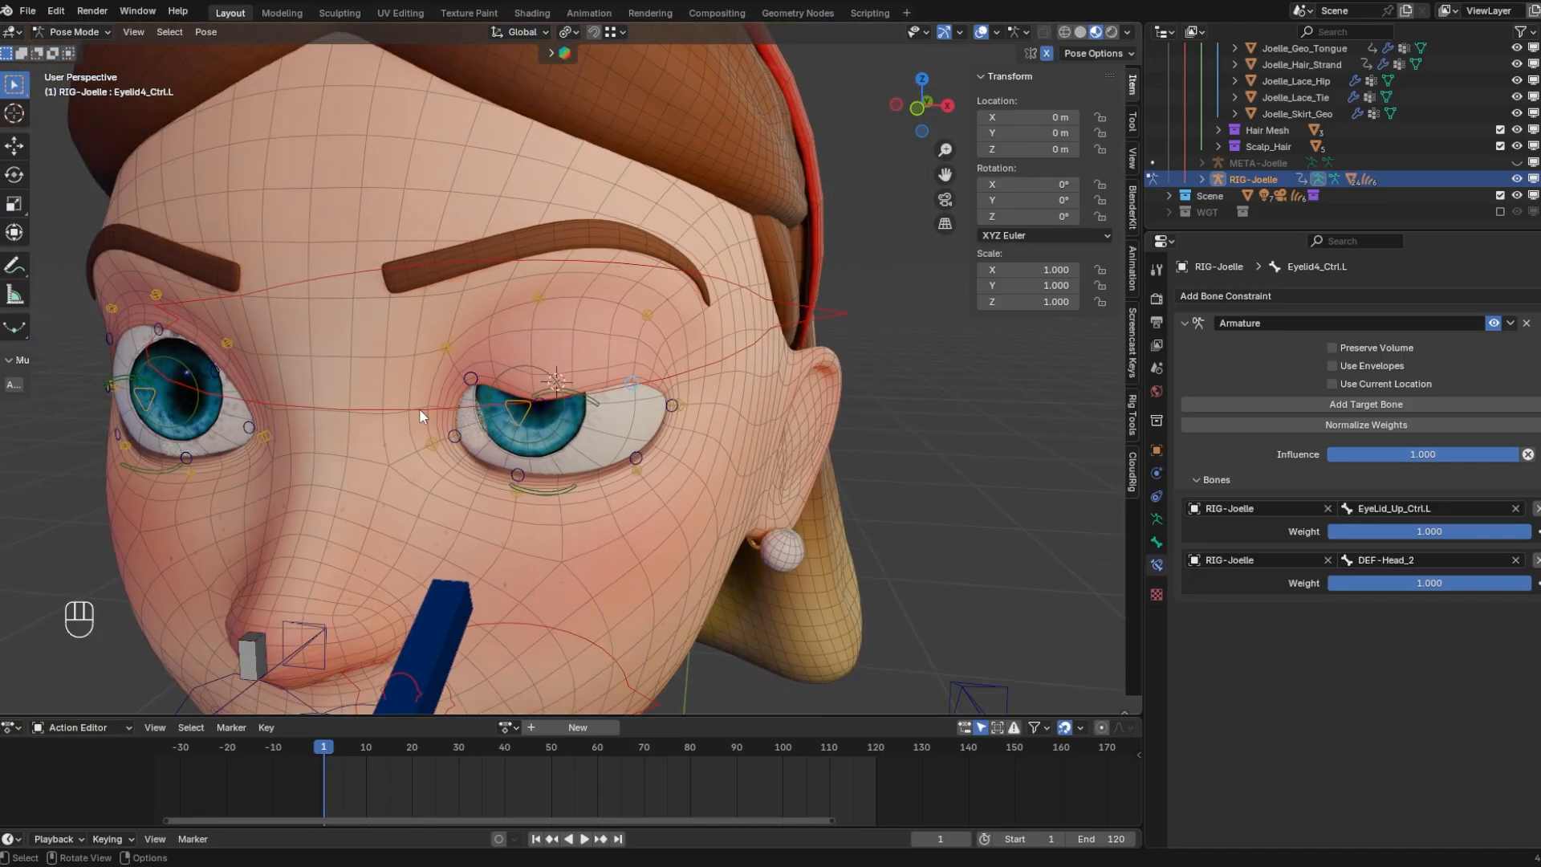
scroll(562, 414, up, 5)
middle_drag(1122, 523, 768, 441)
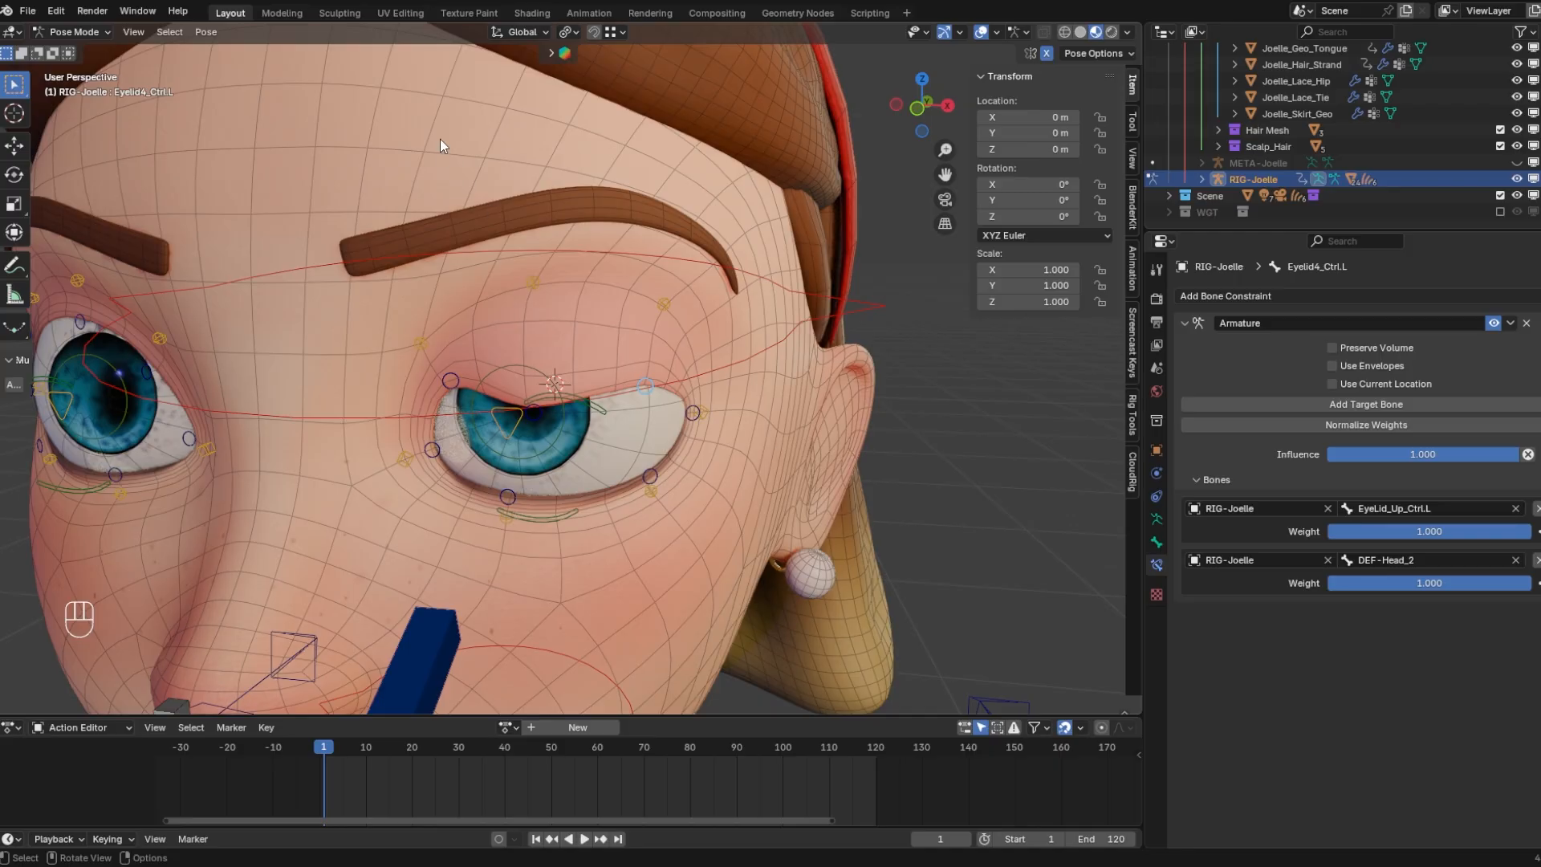
scroll(758, 547, up, 4)
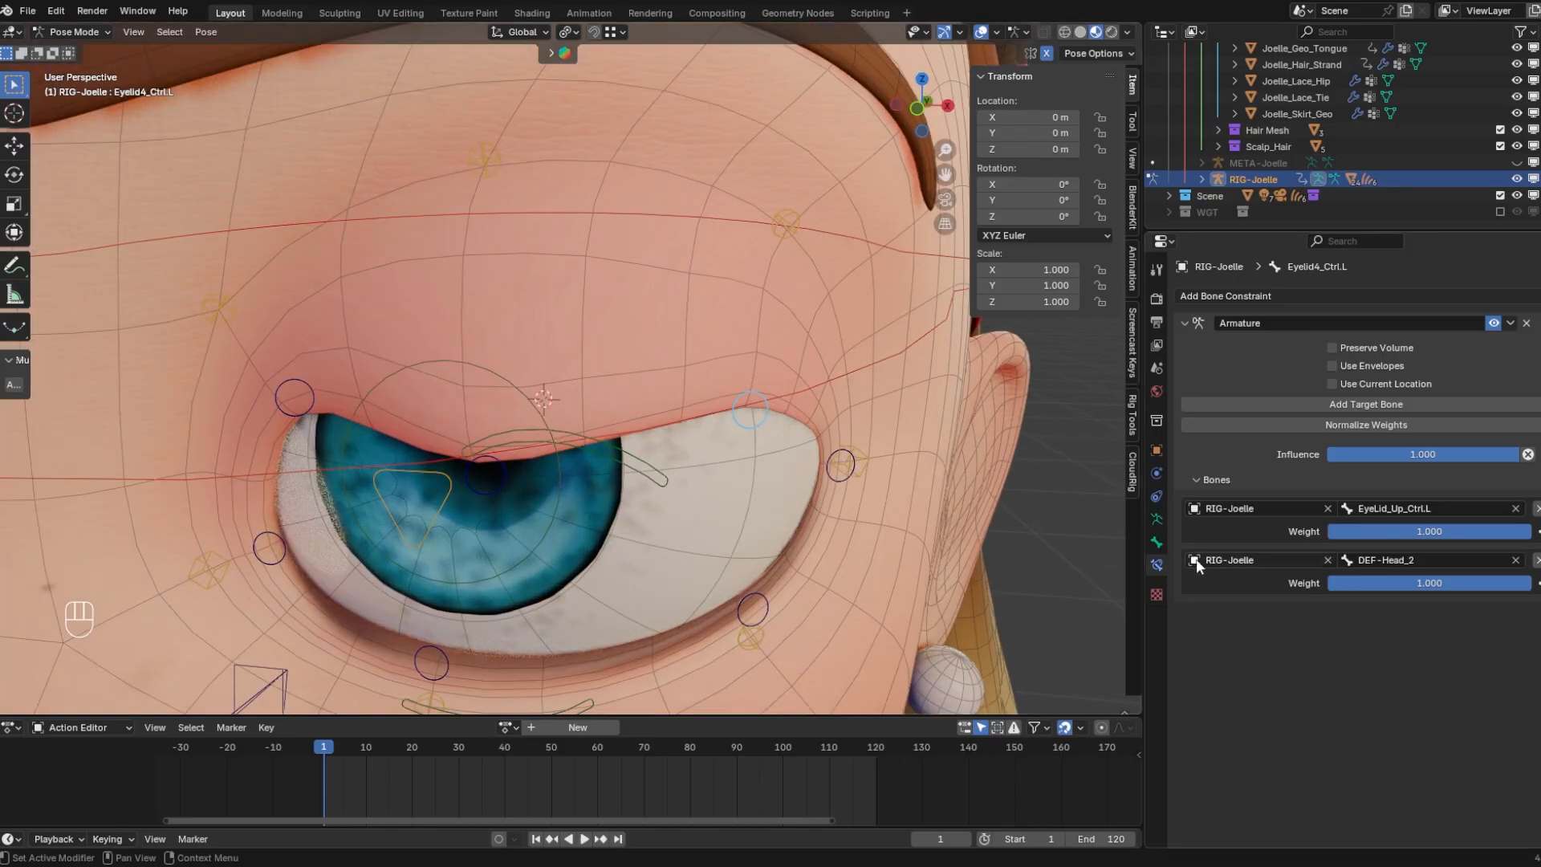
click(1472, 530)
key(Escape)
drag(1456, 529, 1395, 529)
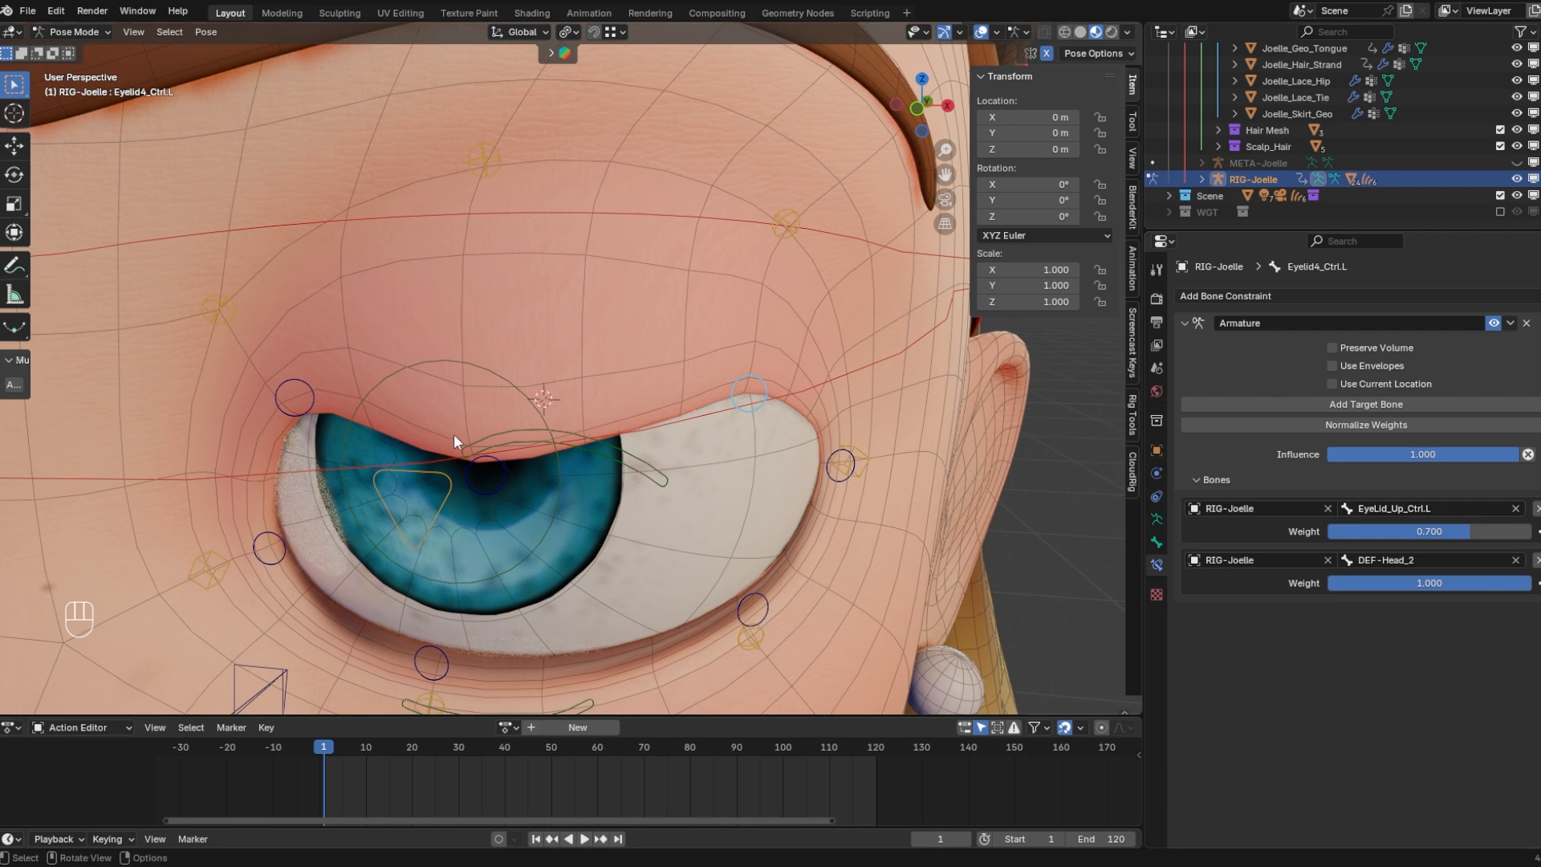
click(609, 464)
click(747, 401)
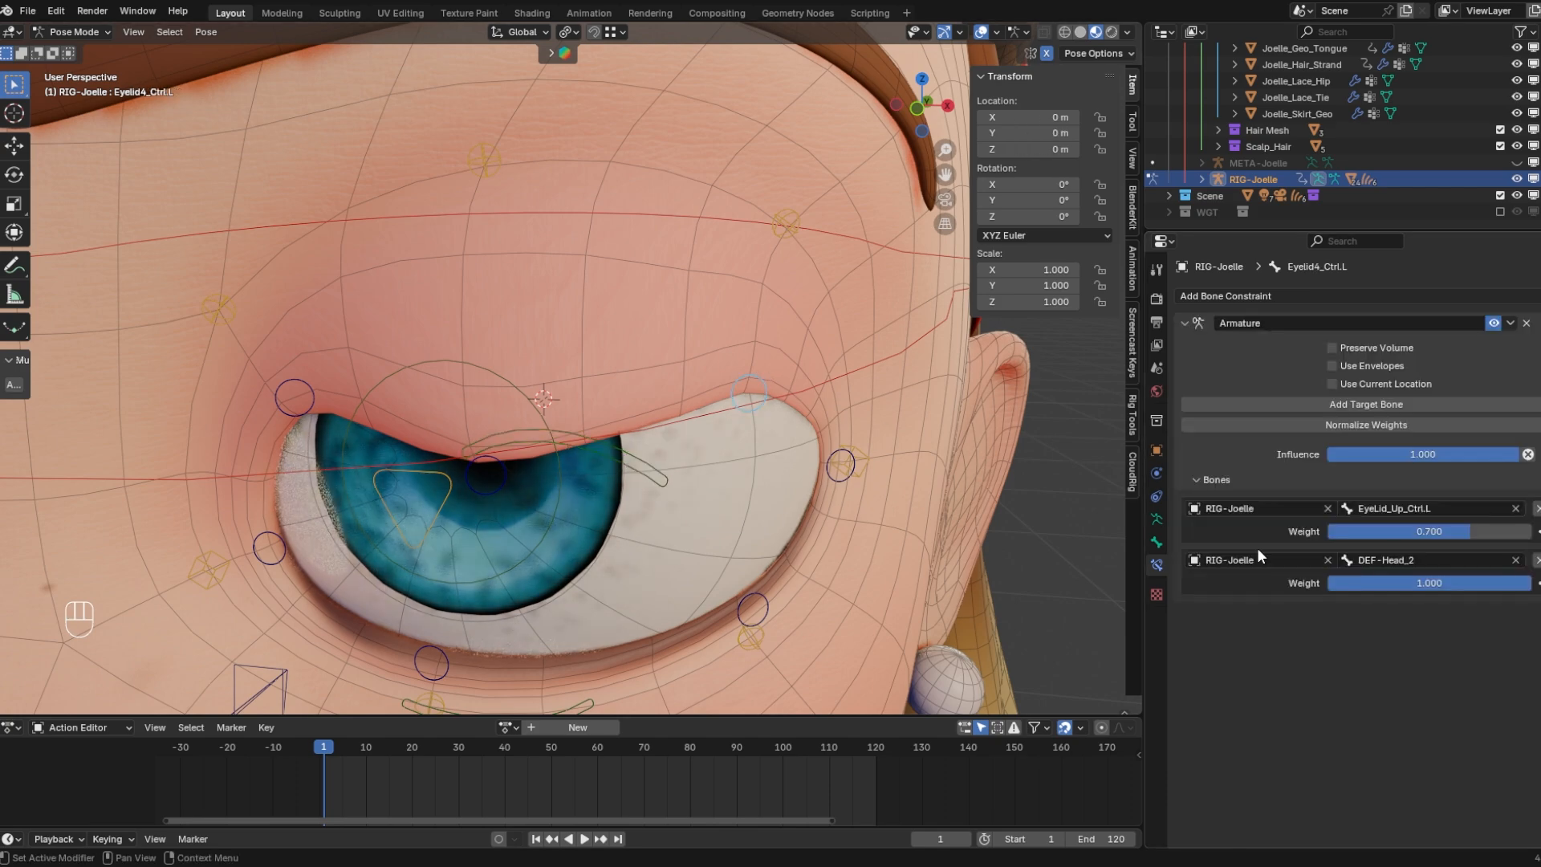
drag(1433, 586, 1288, 585)
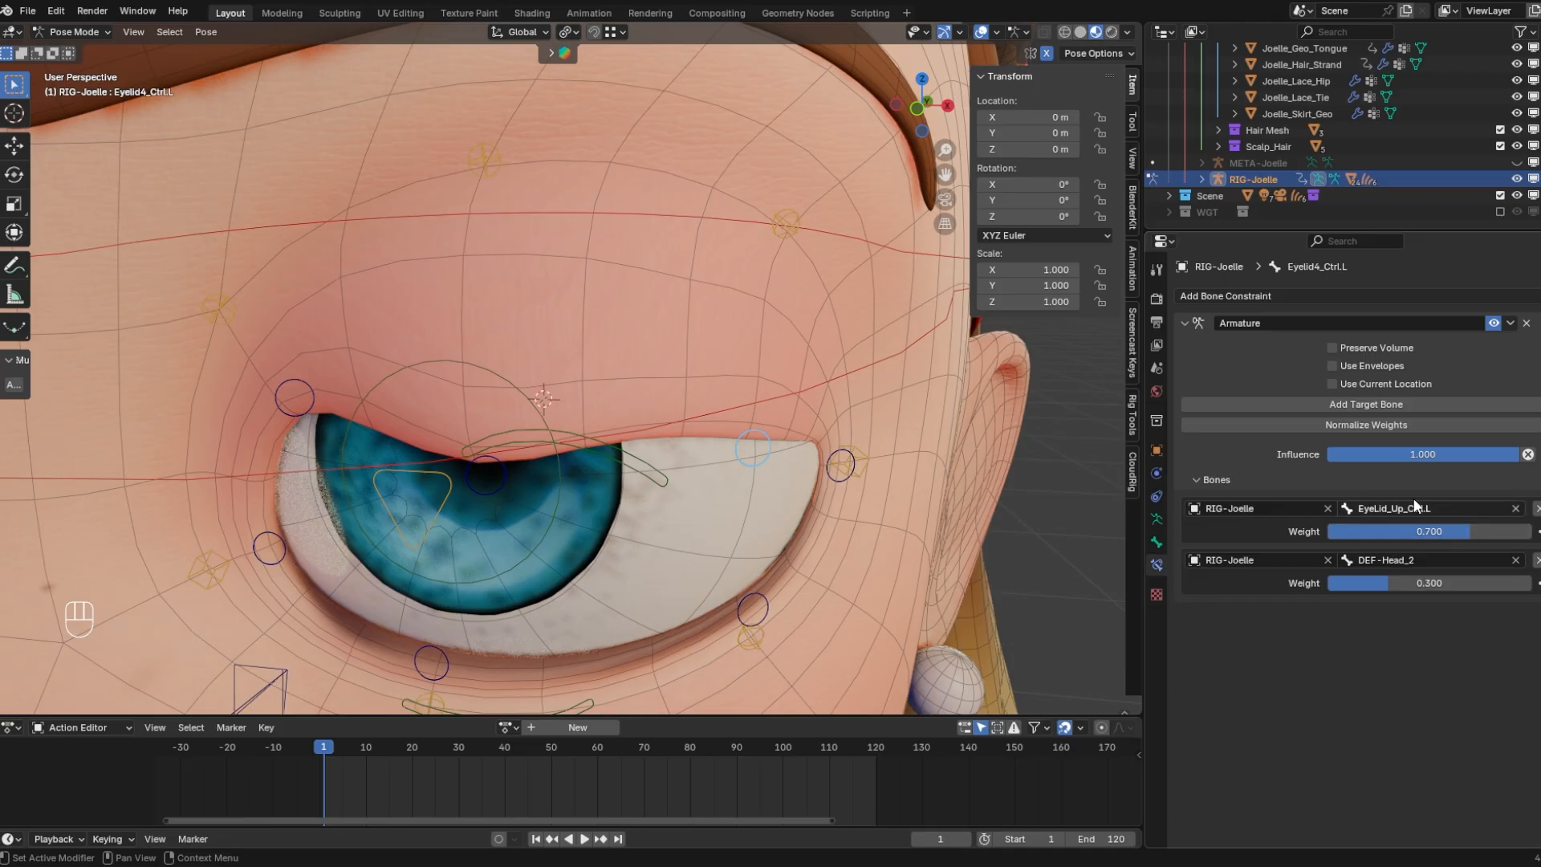
drag(1407, 585, 1410, 586)
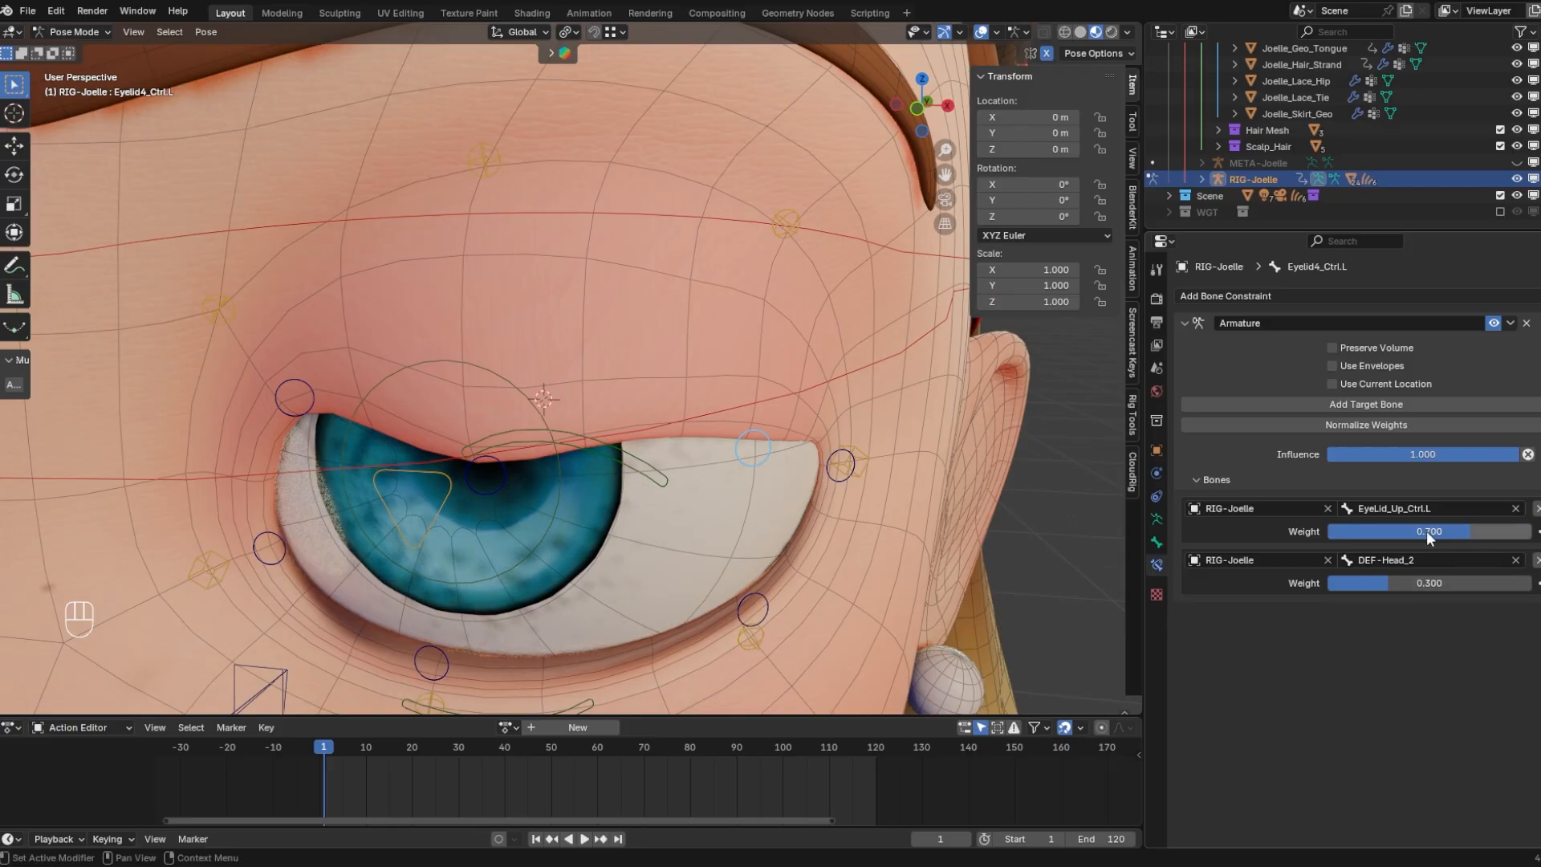
drag(1427, 532, 1408, 532)
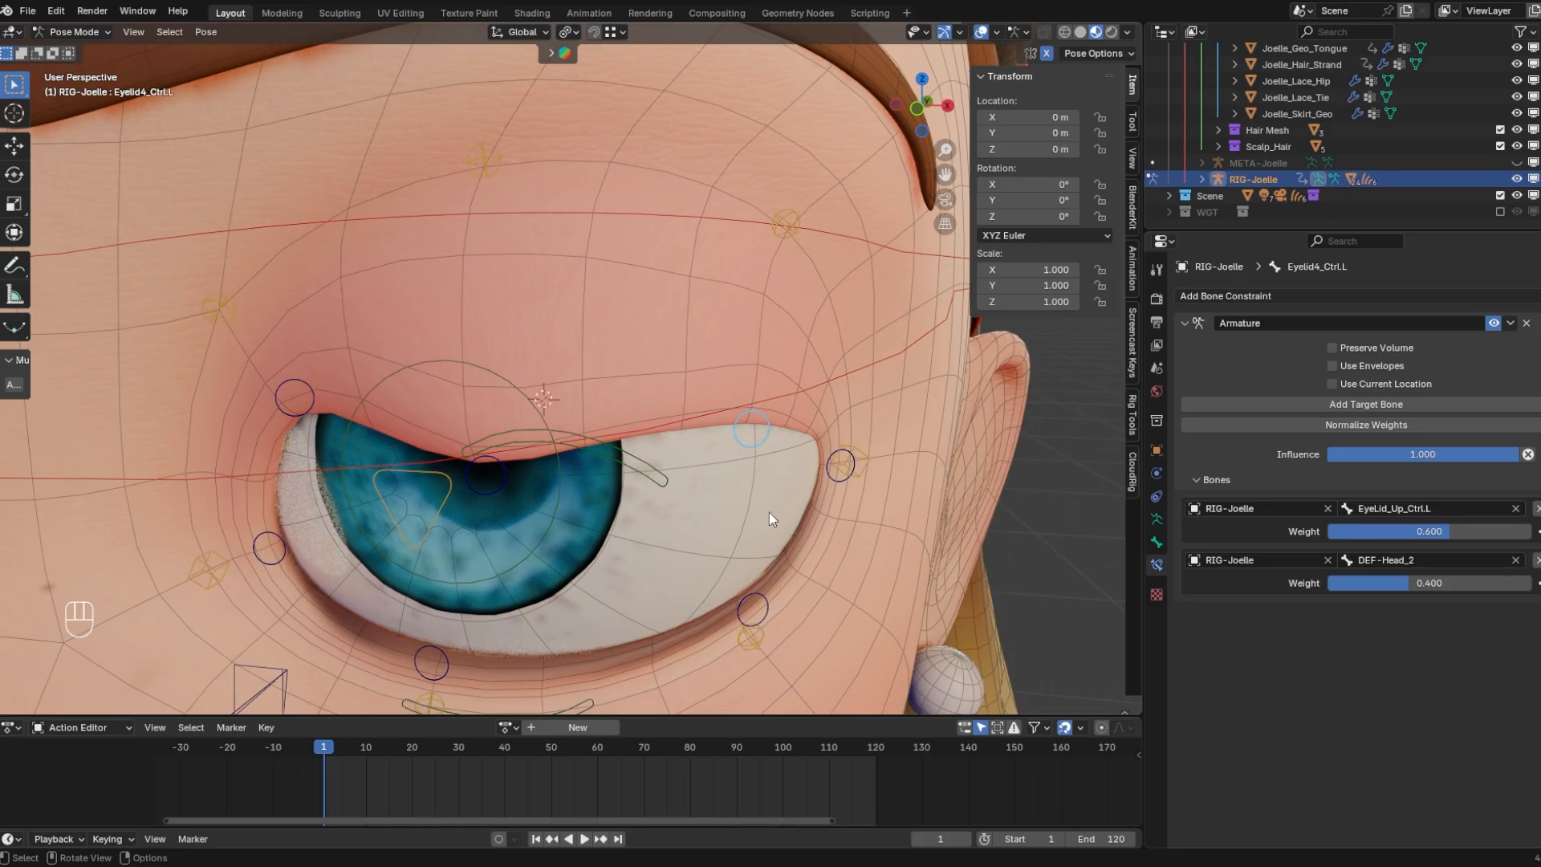
Clear the location of EyeLid_Up_Ctrl.L to return the left upper lid to its rest pose
shift+middle_drag(769, 514, 898, 492)
click(710, 431)
key(g)
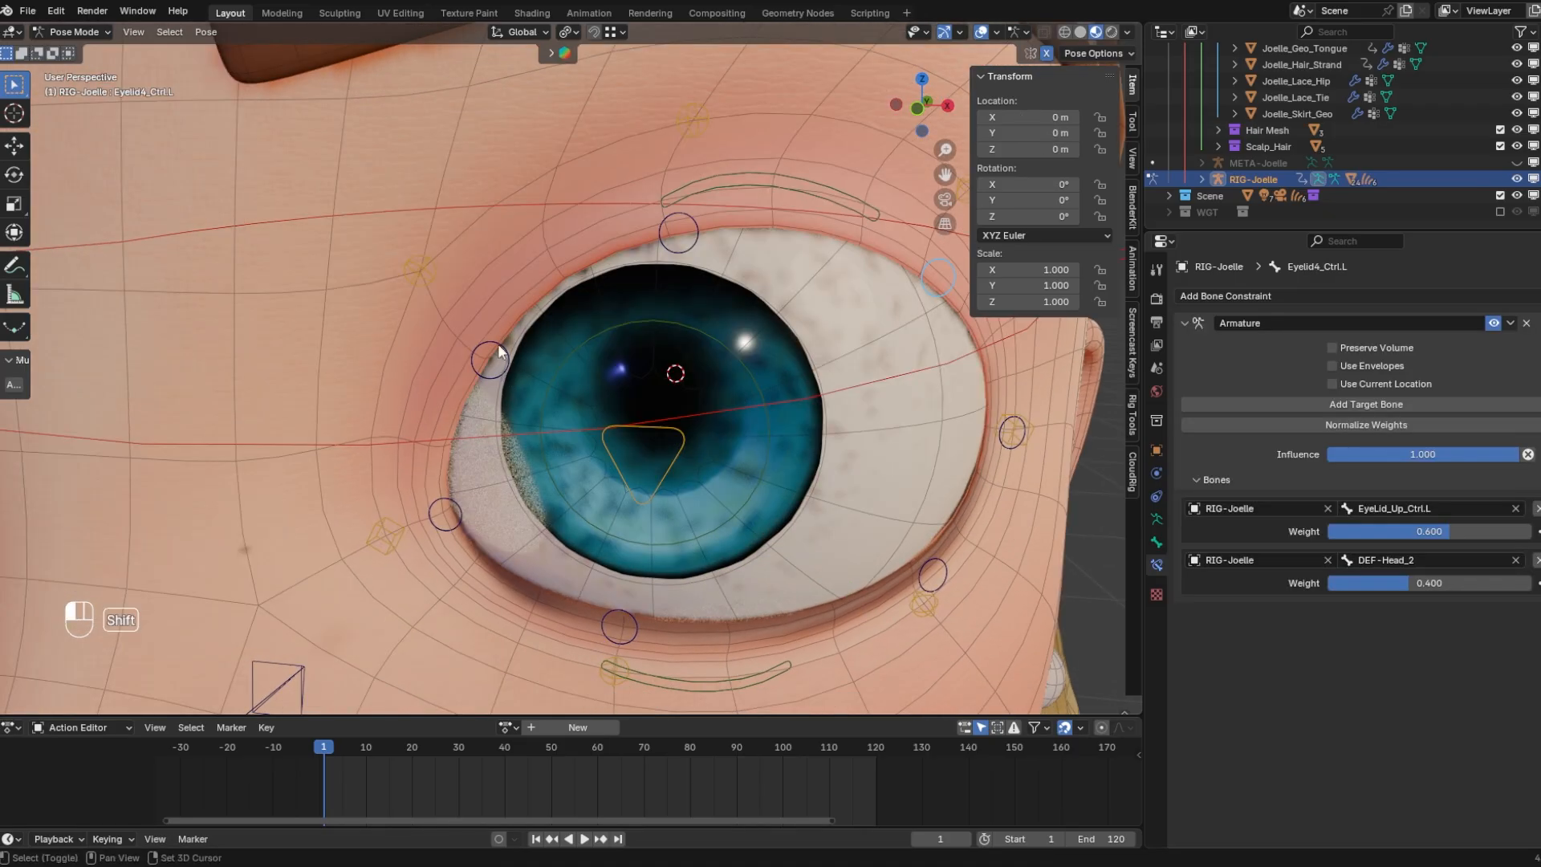
Copy the Armature constraint from Eyelid4_Ctrl.L to Eyelid2_Ctrl.L and show the constraints of Eyelid2_Ctrl.L
shift+click(498, 345)
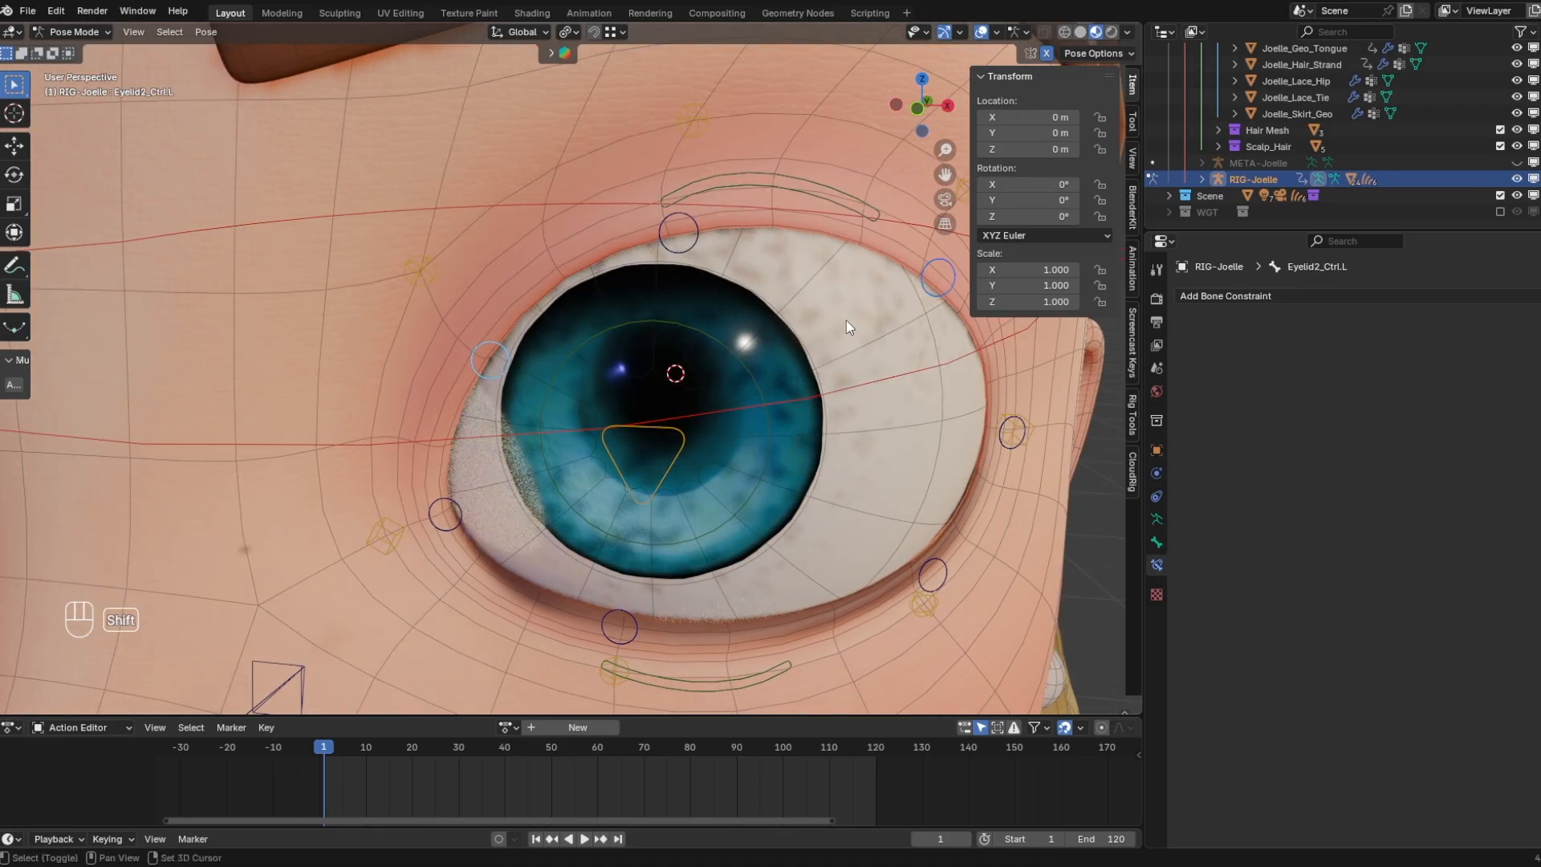
shift+click(942, 274)
click(1511, 323)
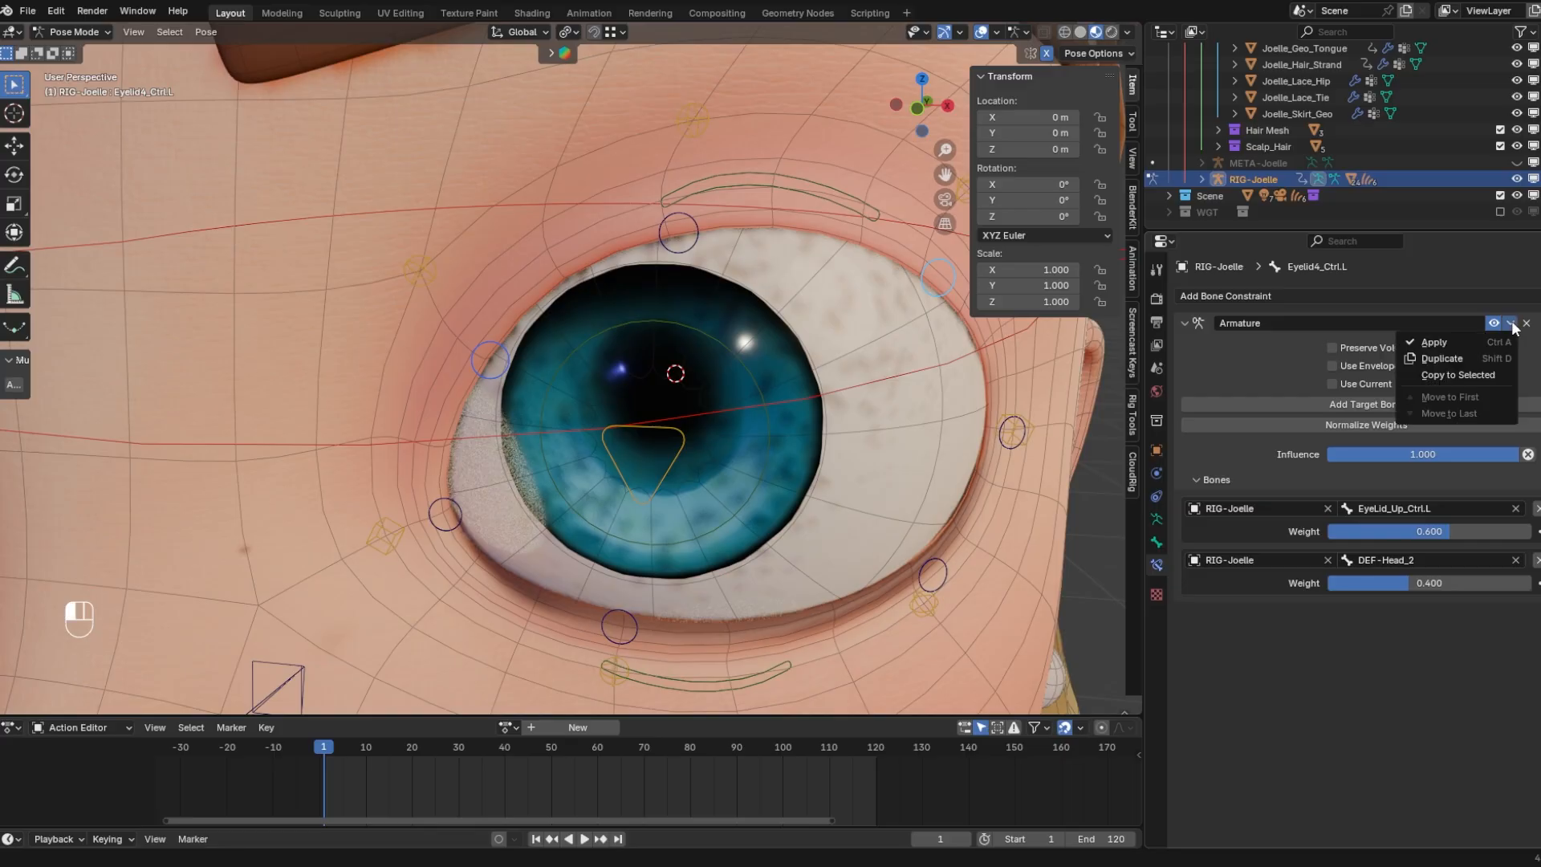
click(1424, 369)
click(497, 349)
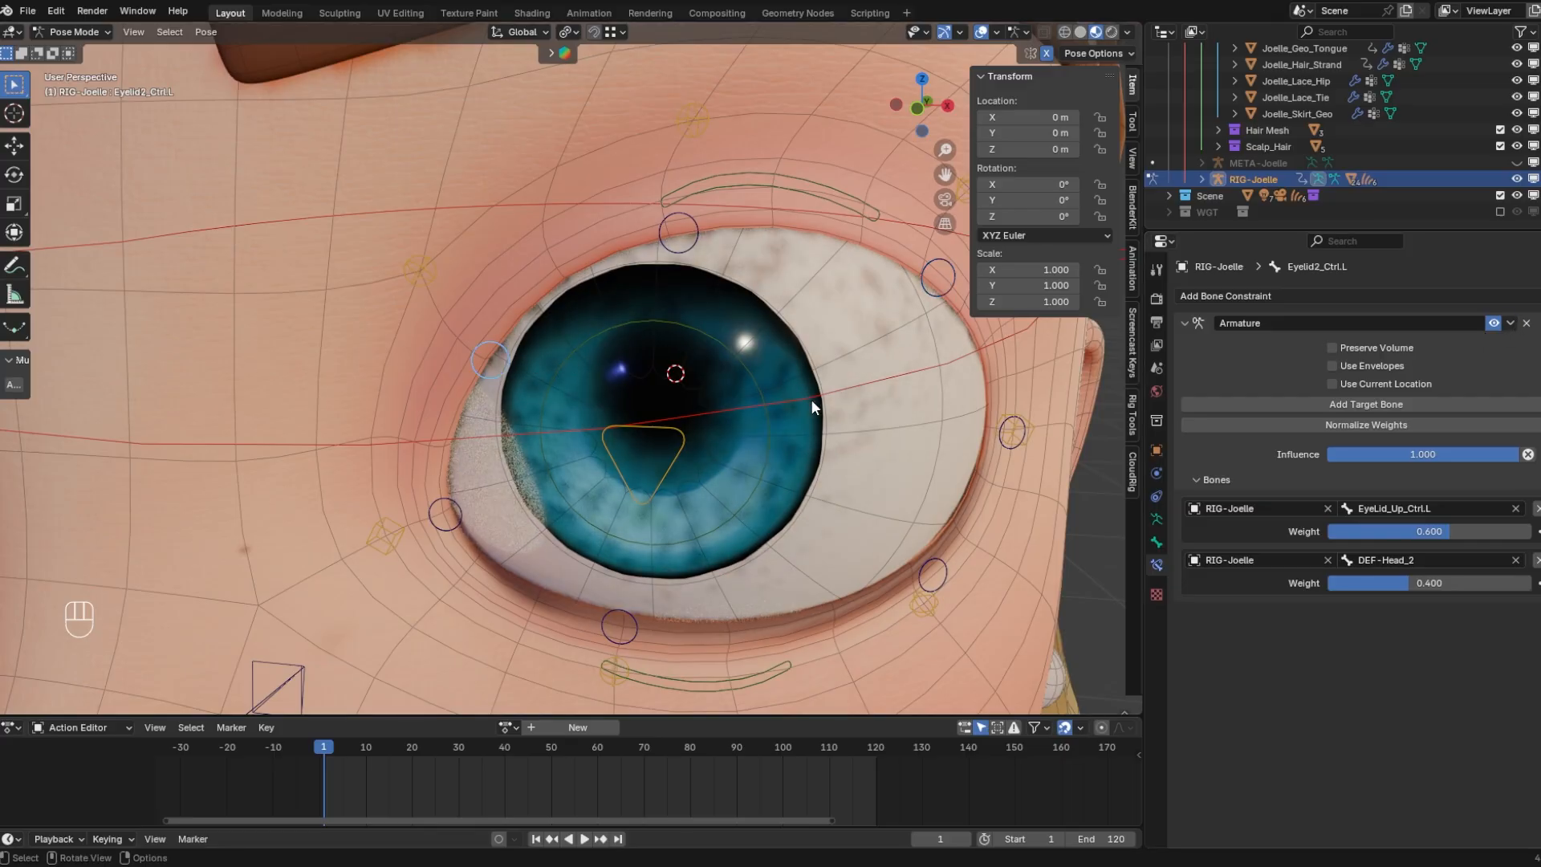
Test-lower EyeLid_Up_Ctrl.L to check how the left lid closes, switch to front view and clear the control's location
click(781, 175)
key(g)
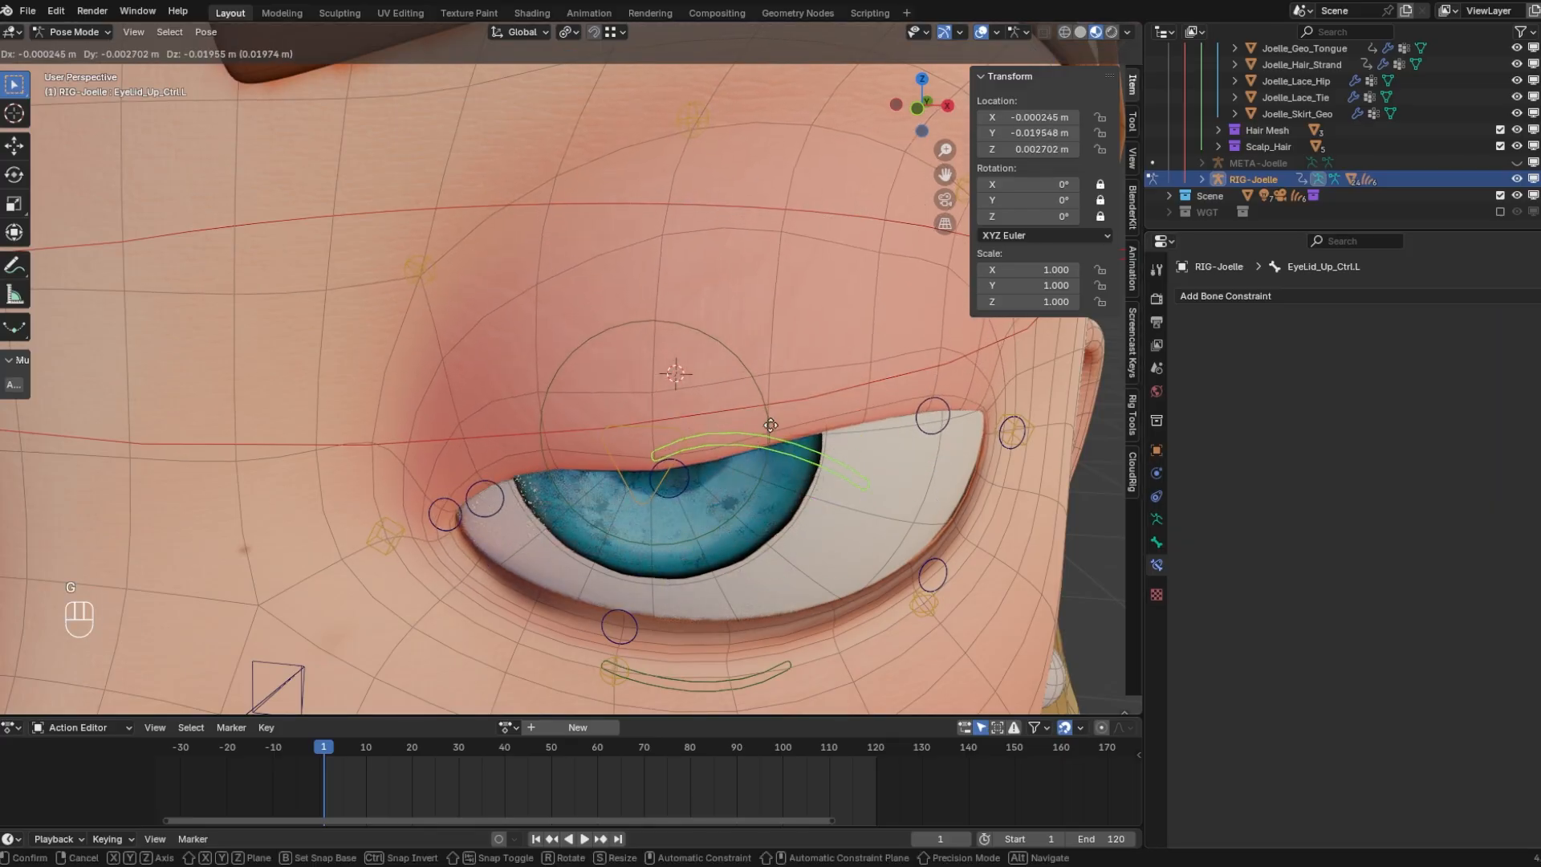
alt+scroll(771, 426, down, 4)
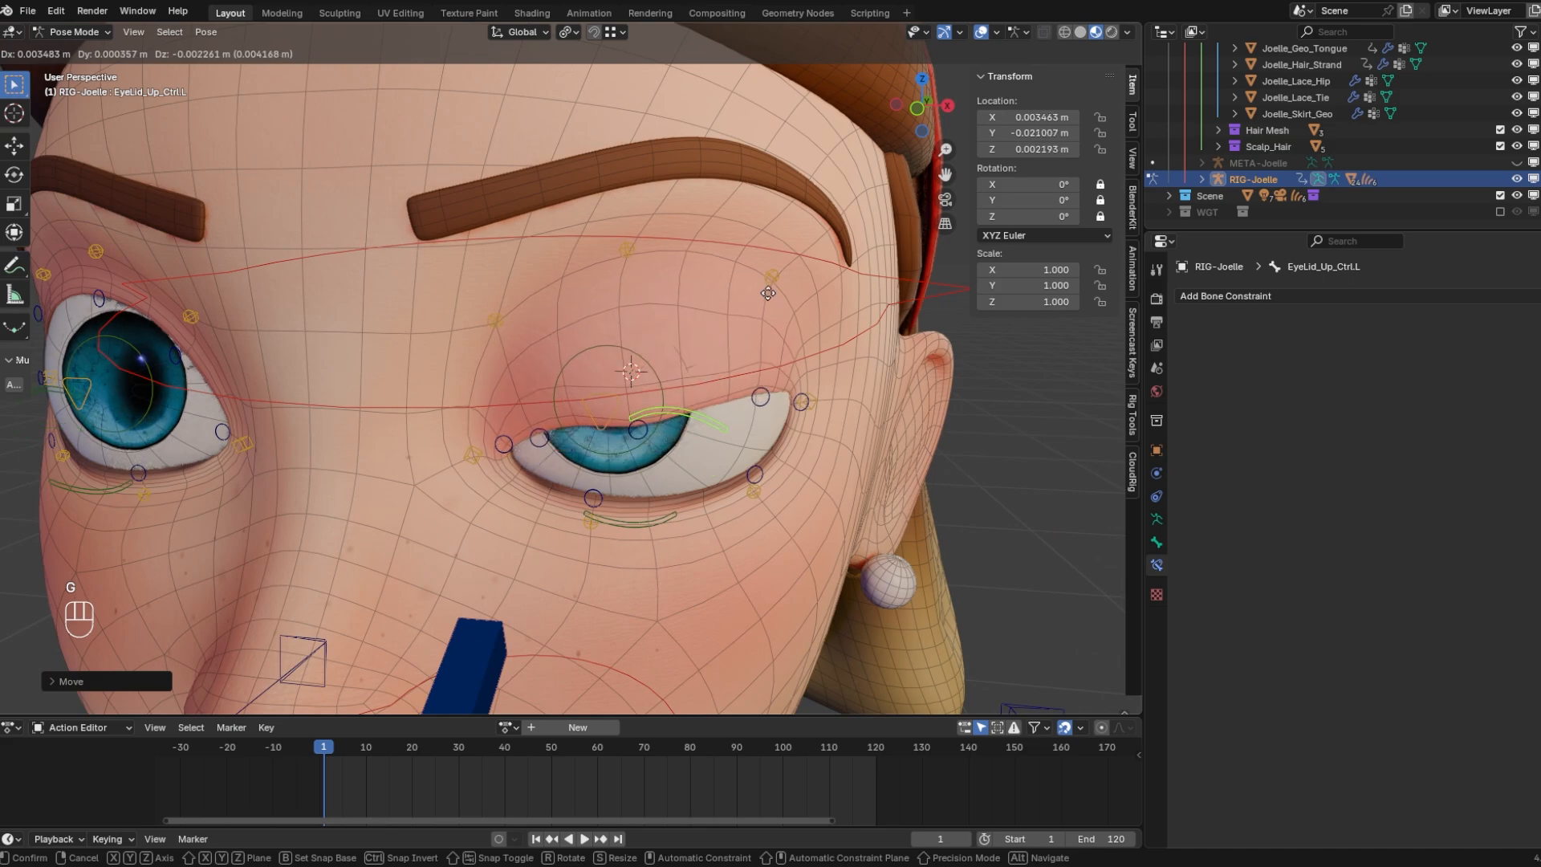
click(768, 293)
scroll(802, 360, up, 4)
key(KP_1)
scroll(668, 383, up, 2)
key(alt+g)
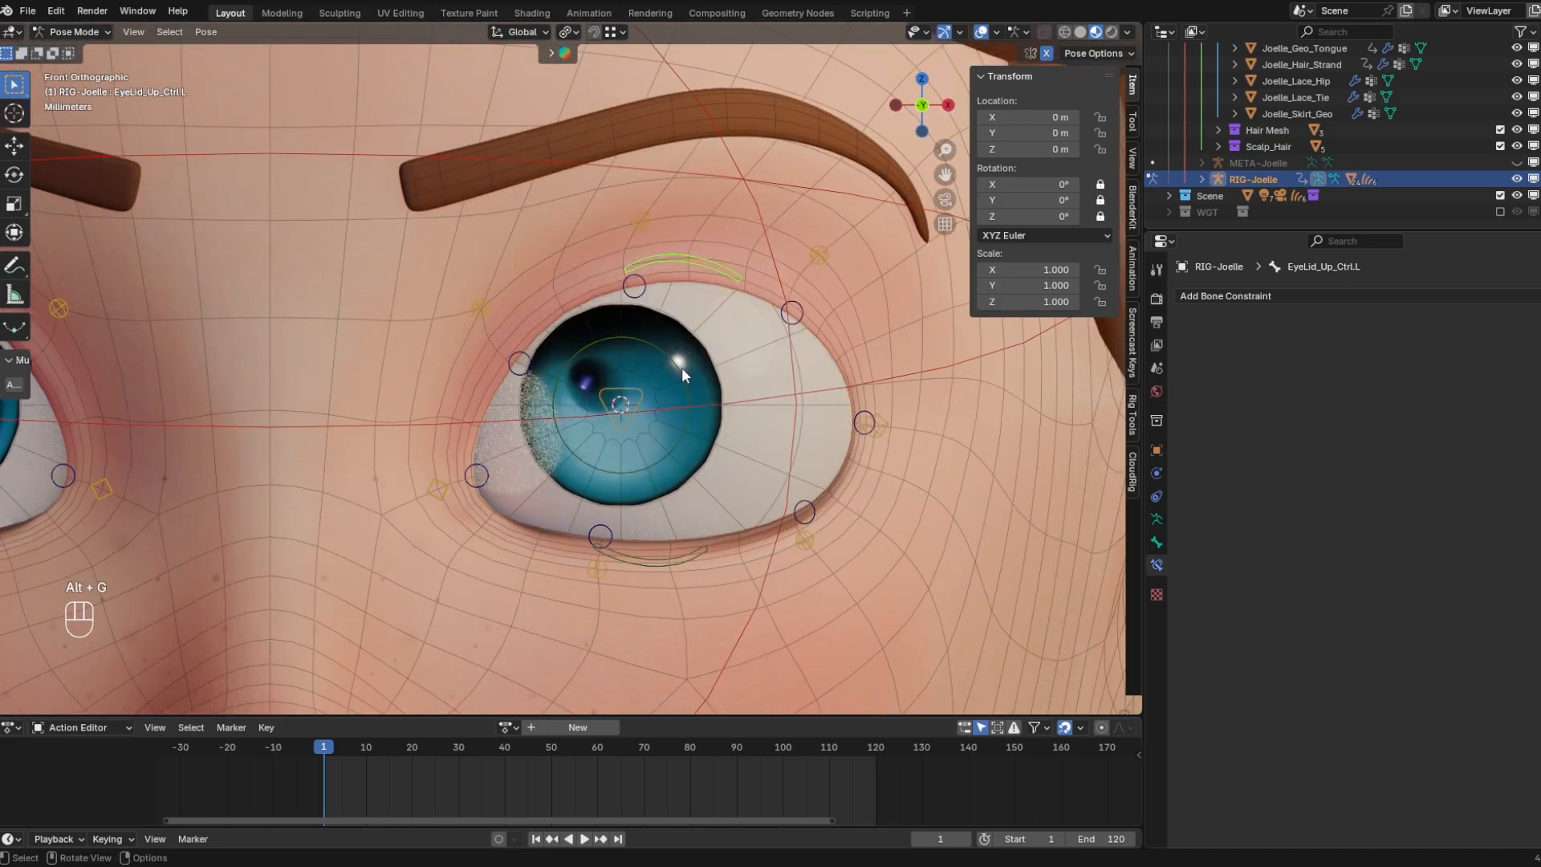
Lower EyeLid_Up_Ctrl.L over the left eye in front view and select Eyelid2_Ctrl.L
click(681, 367)
key(g)
key(g)
click(736, 412)
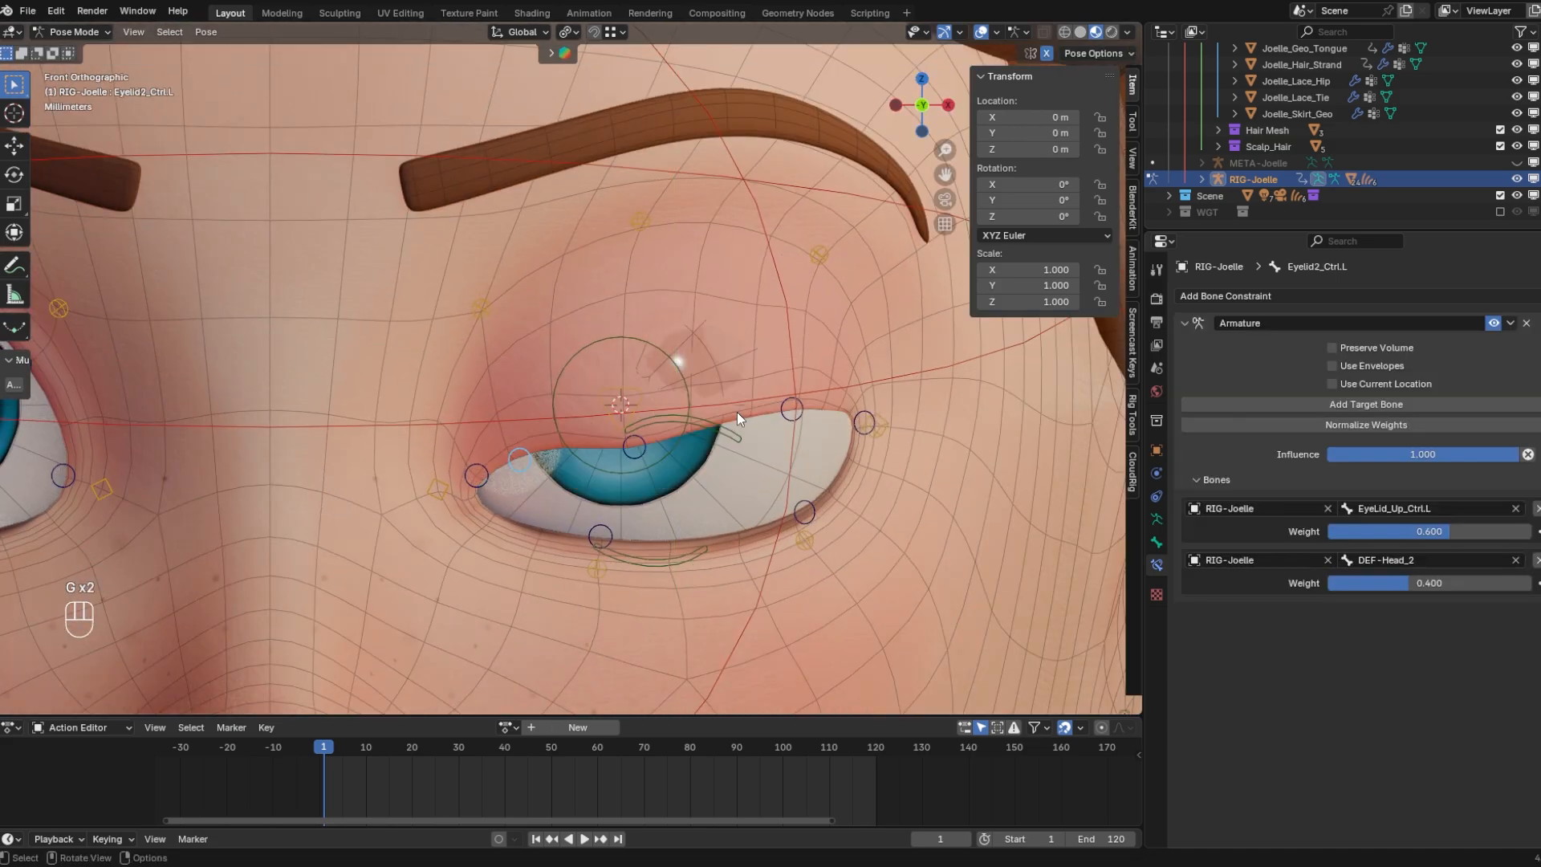
Reset the location of the left upper eyelid control and try lowering the eyelid again
click(732, 424)
key(alt+g)
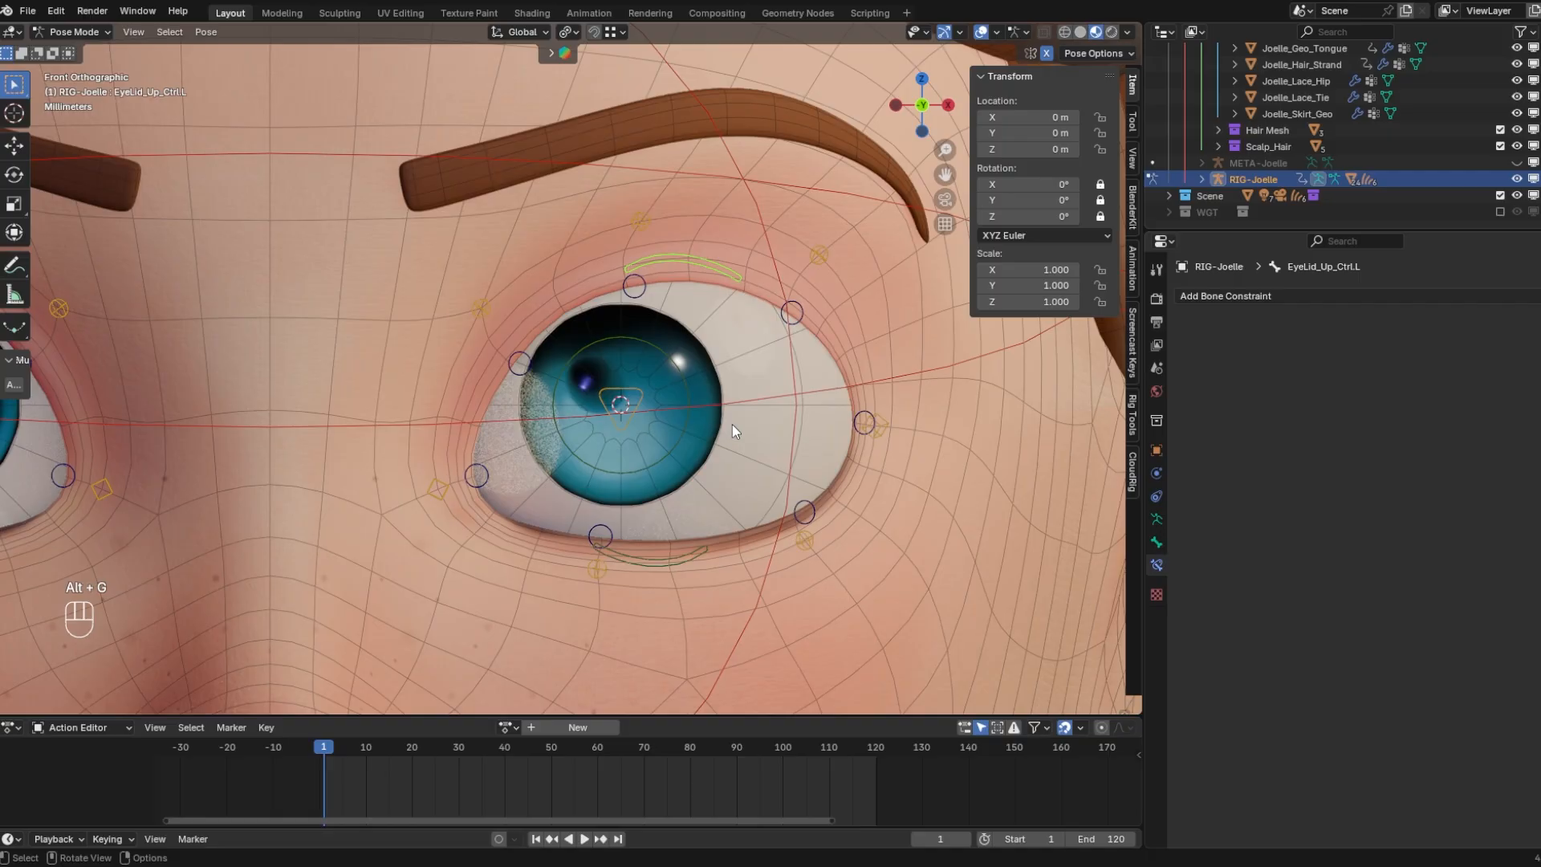
key(g)
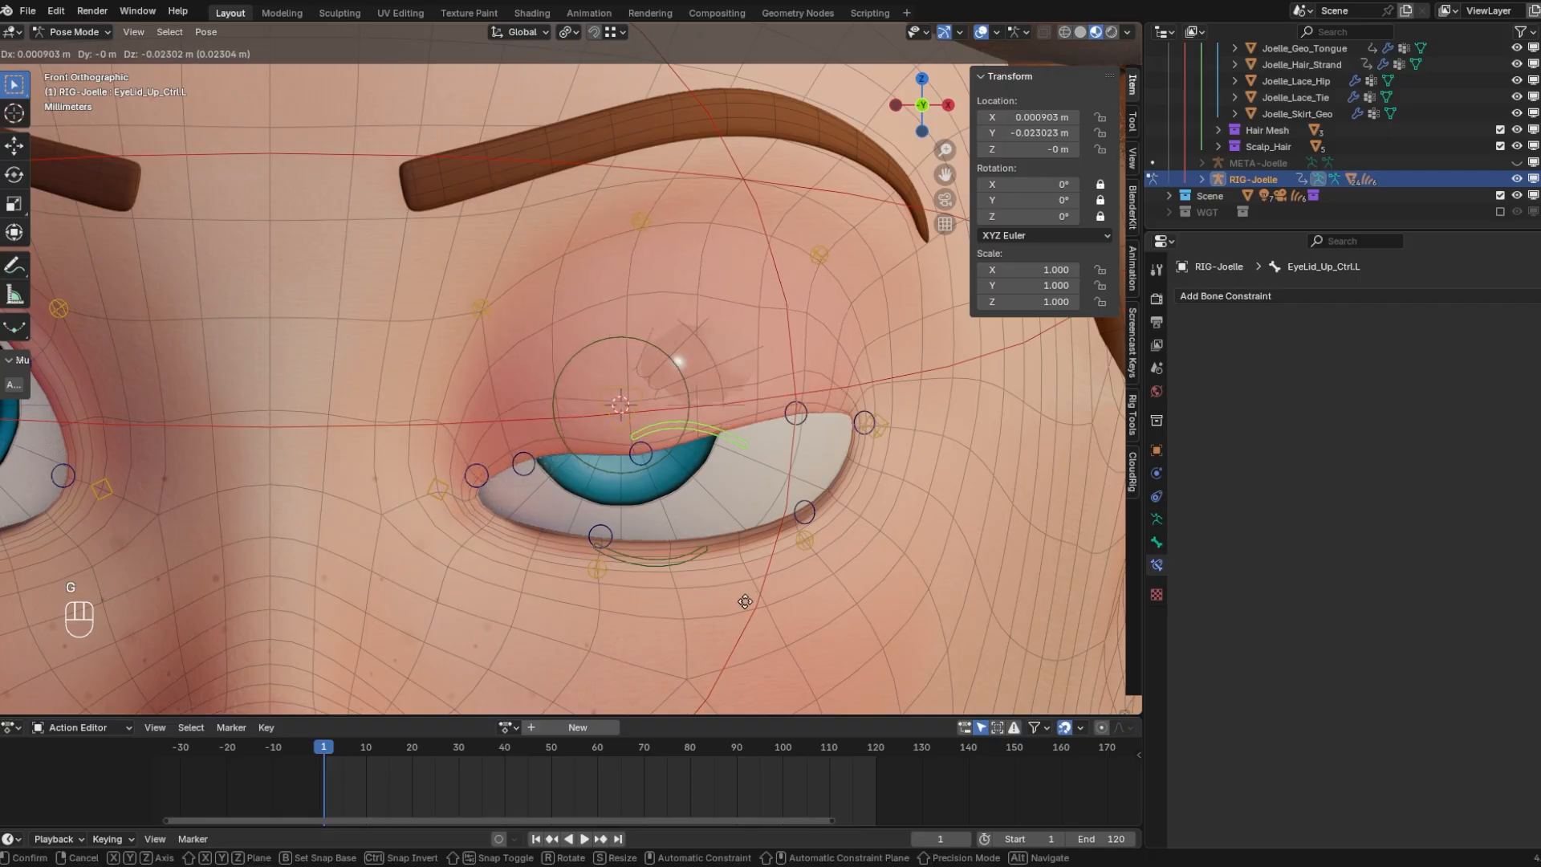
right_click(681, 358)
Add an Armature constraint to Eyelid6_Ctrl.L with RIG-Joelle as target and EyeLid_Bot_Ctrl.L as its bone
click(790, 315)
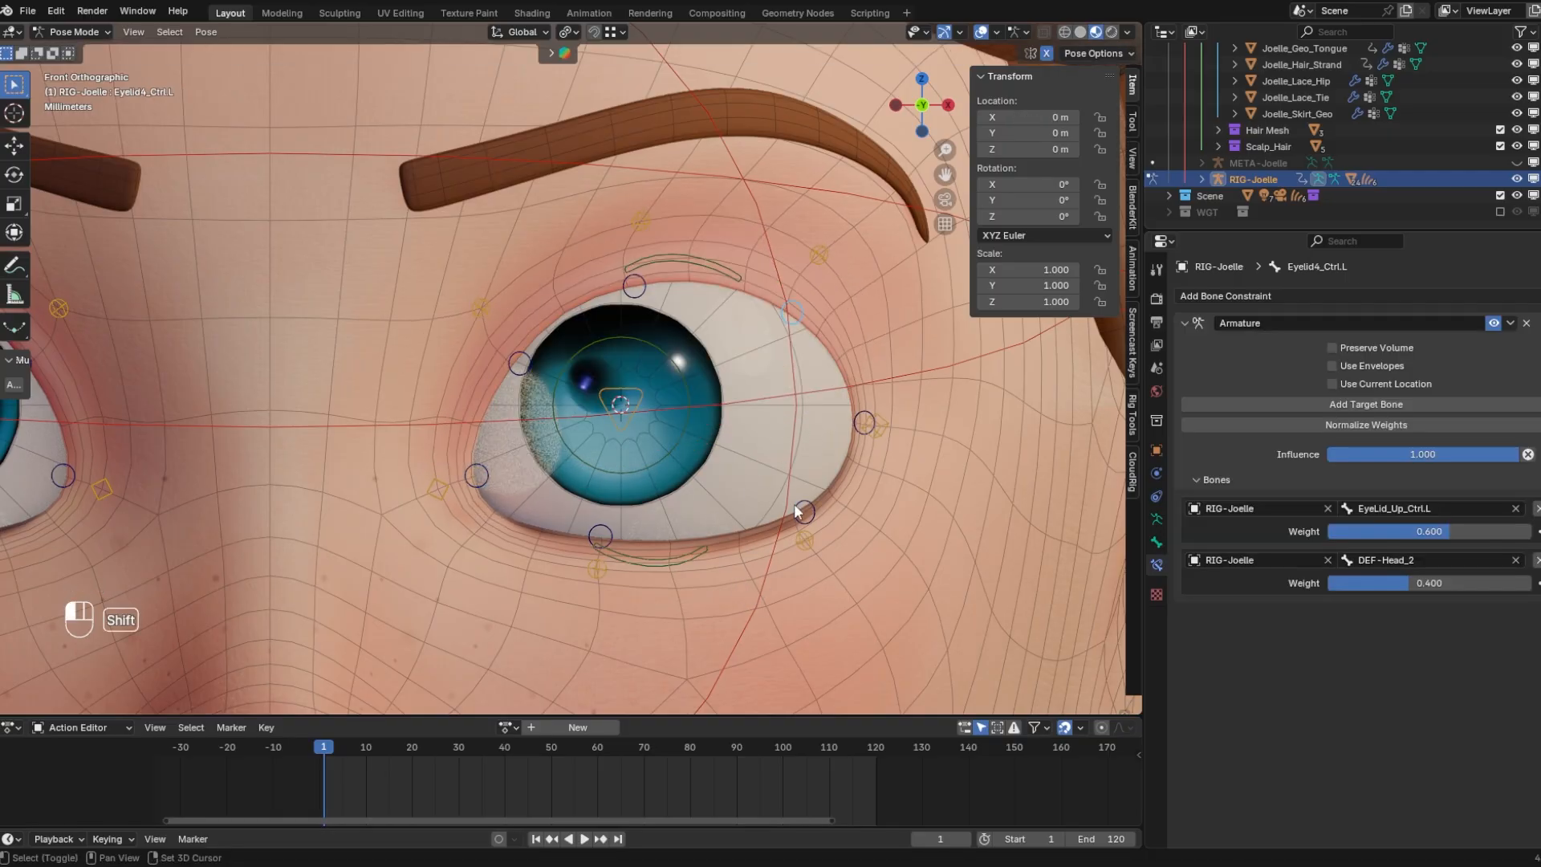
shift+click(796, 509)
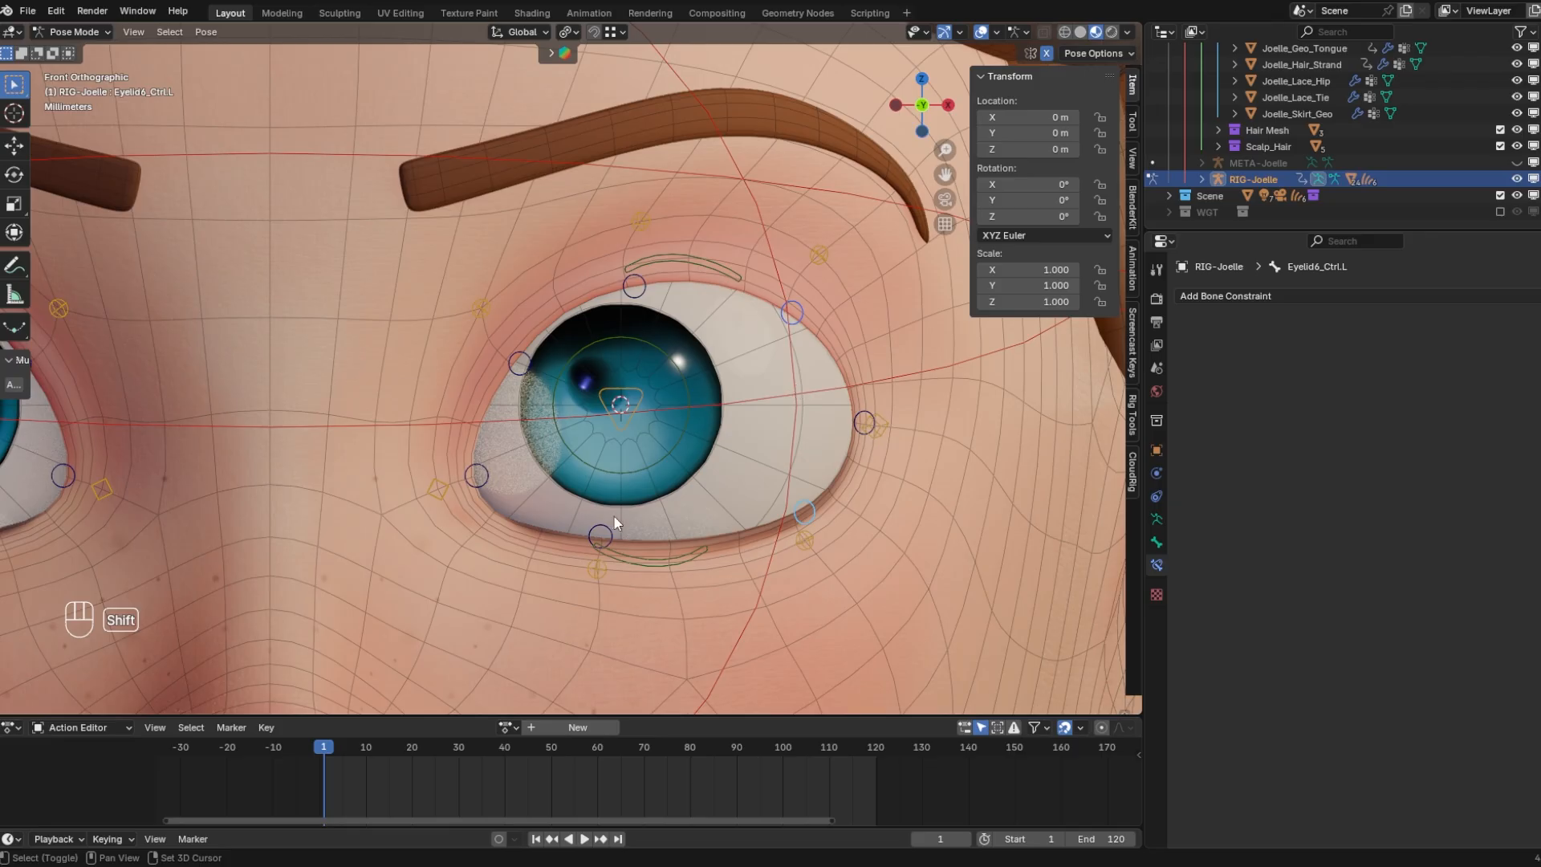
click(1226, 296)
click(1401, 351)
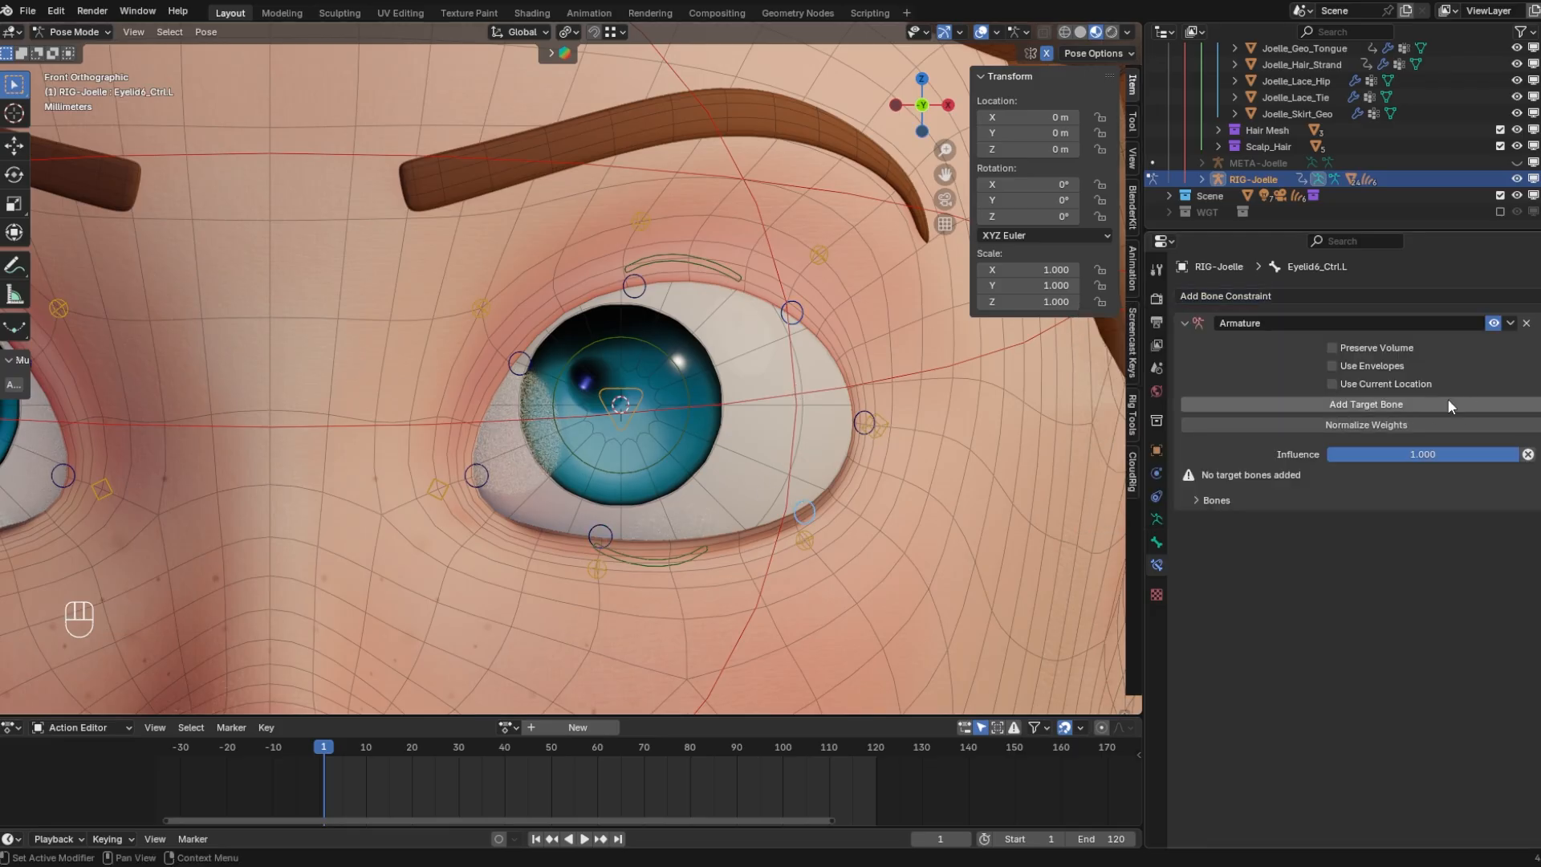
click(1235, 479)
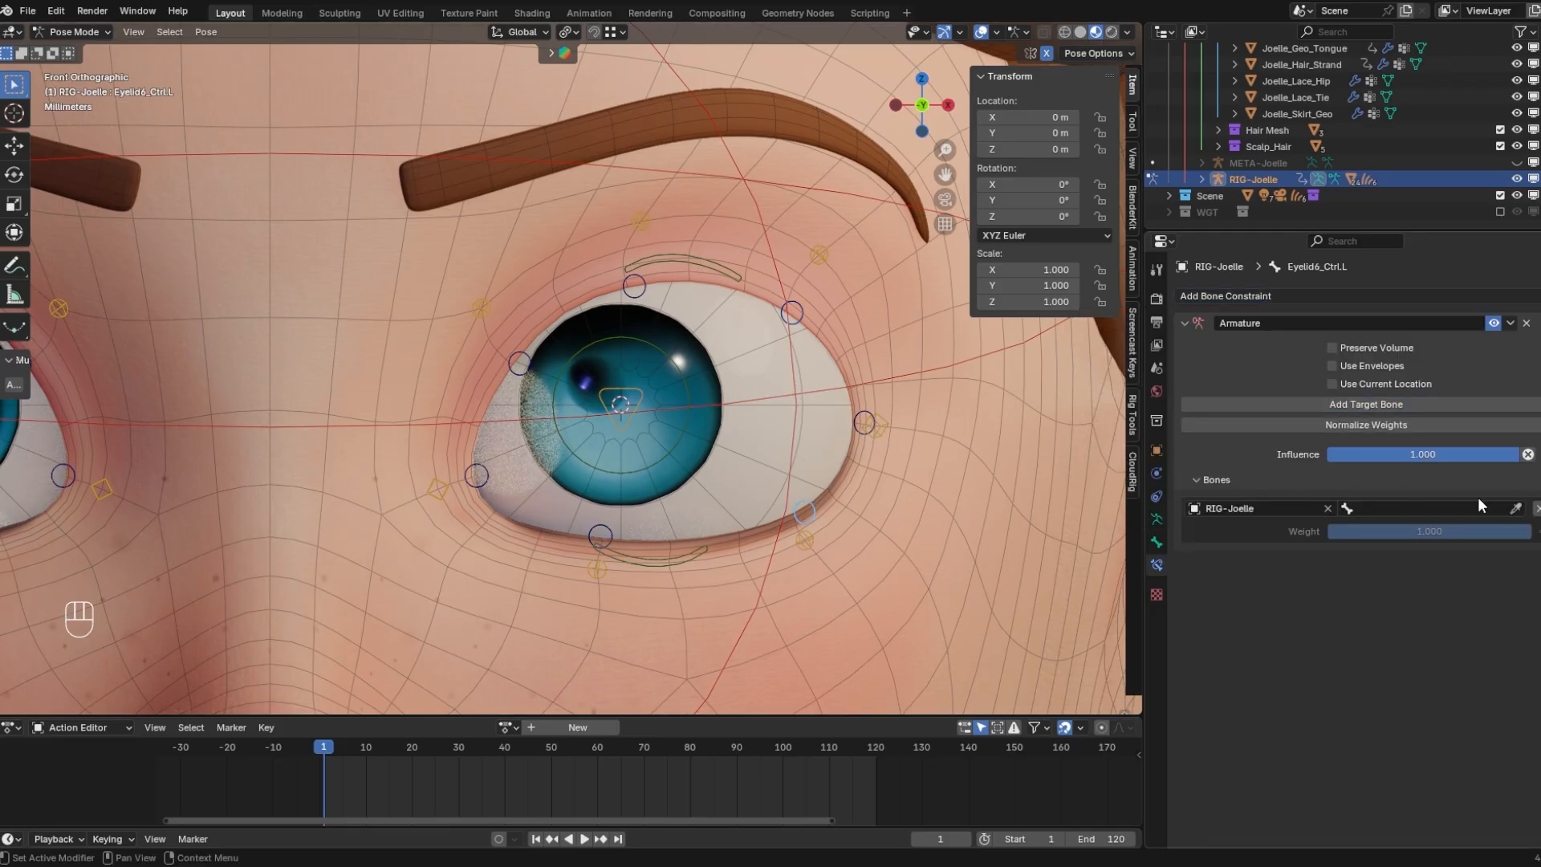
click(704, 546)
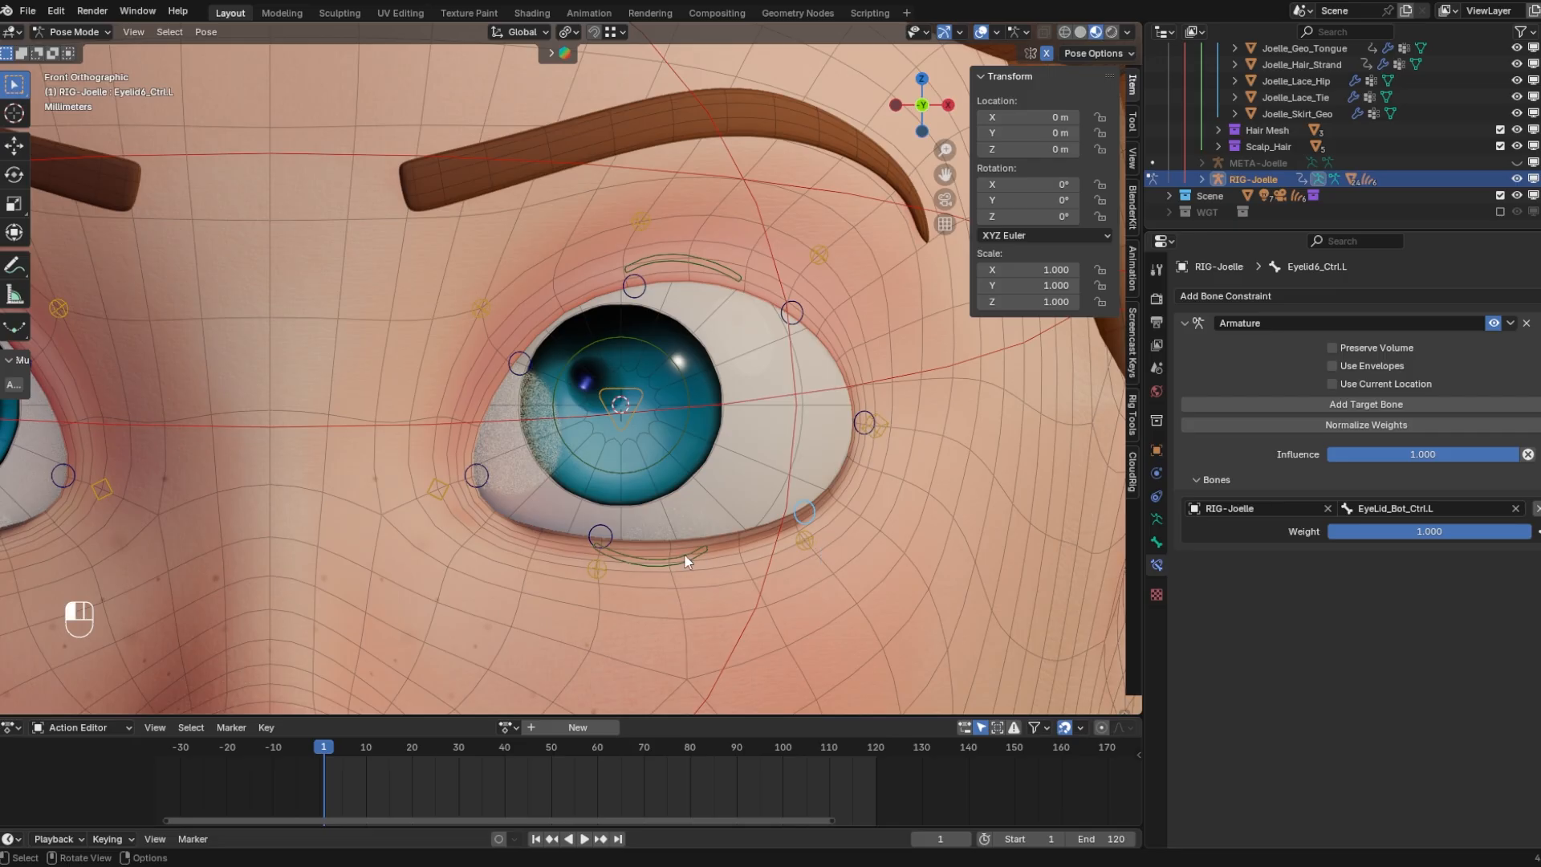
Add DEF-Head_2 of RIG-Joelle as second target bone, weighted 0.2, and set the EyeLid_Bot_Ctrl.L weight to 0.8
click(1366, 403)
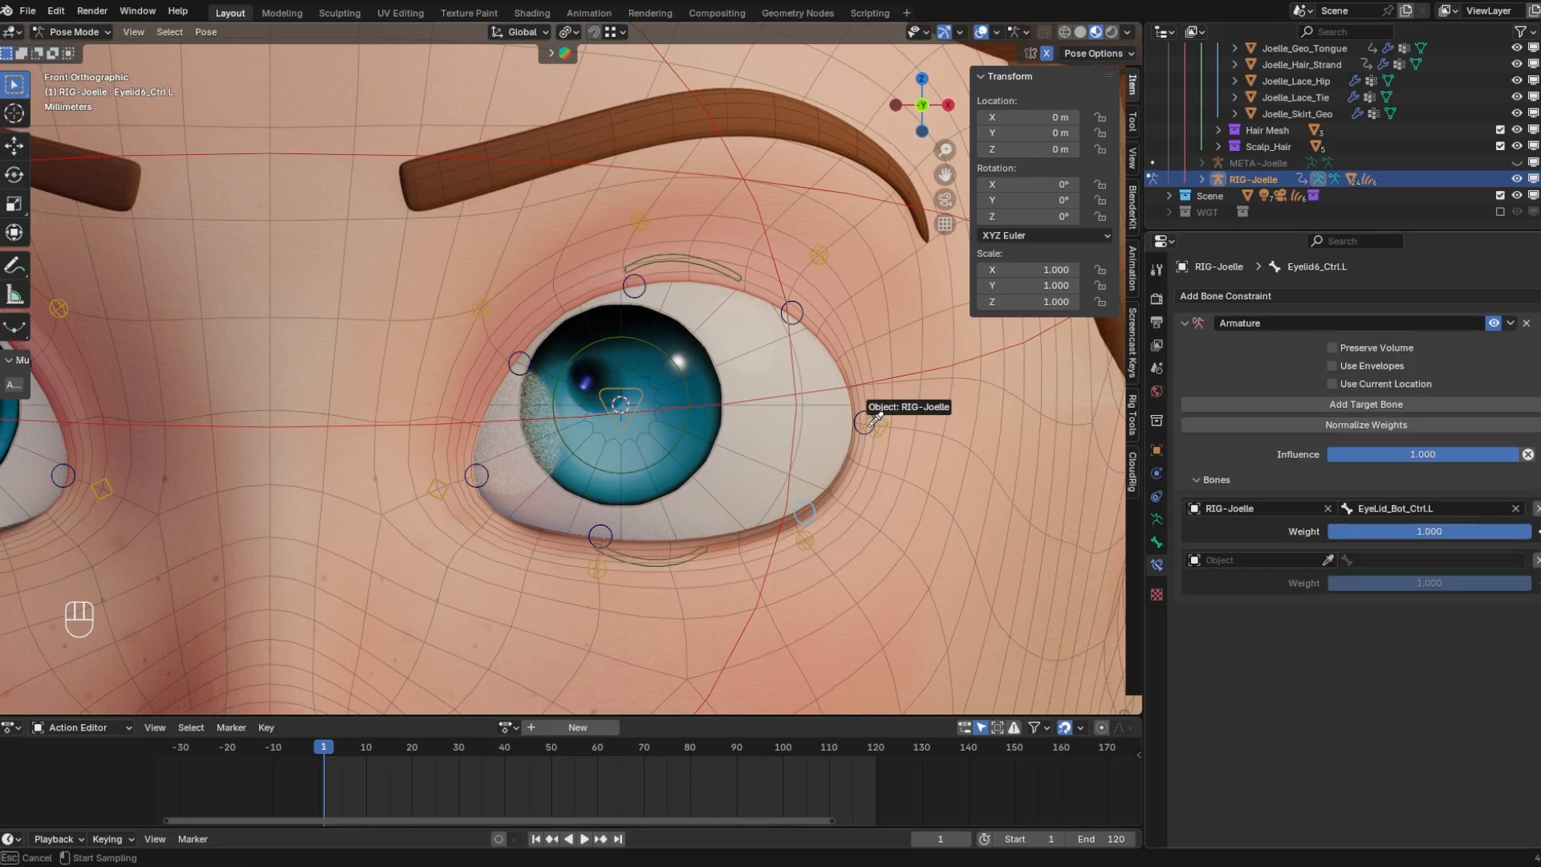
click(1395, 556)
click(1462, 585)
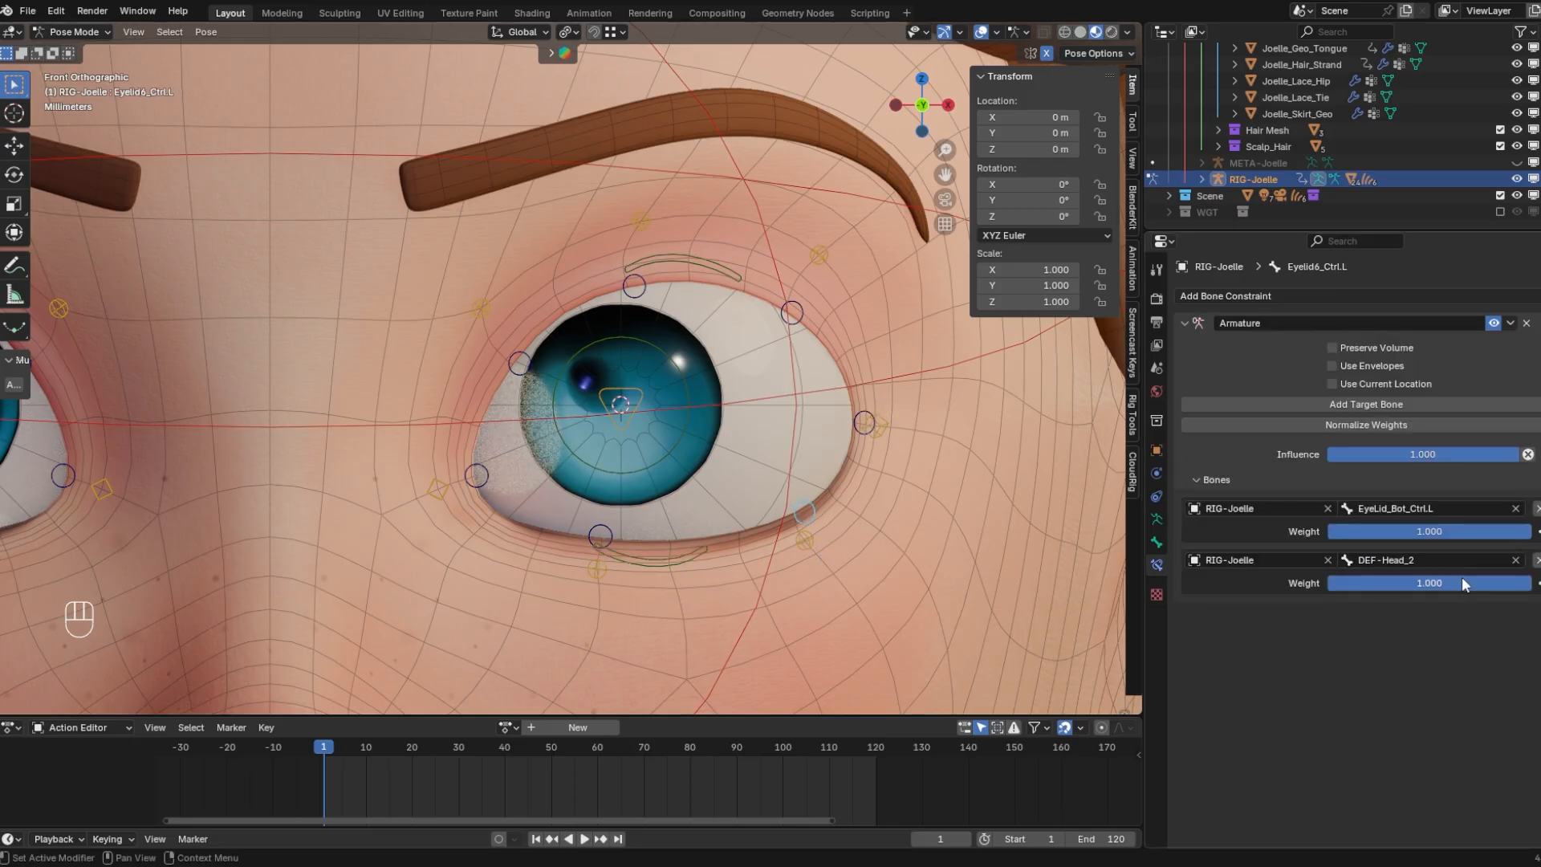
drag(1461, 585, 1423, 584)
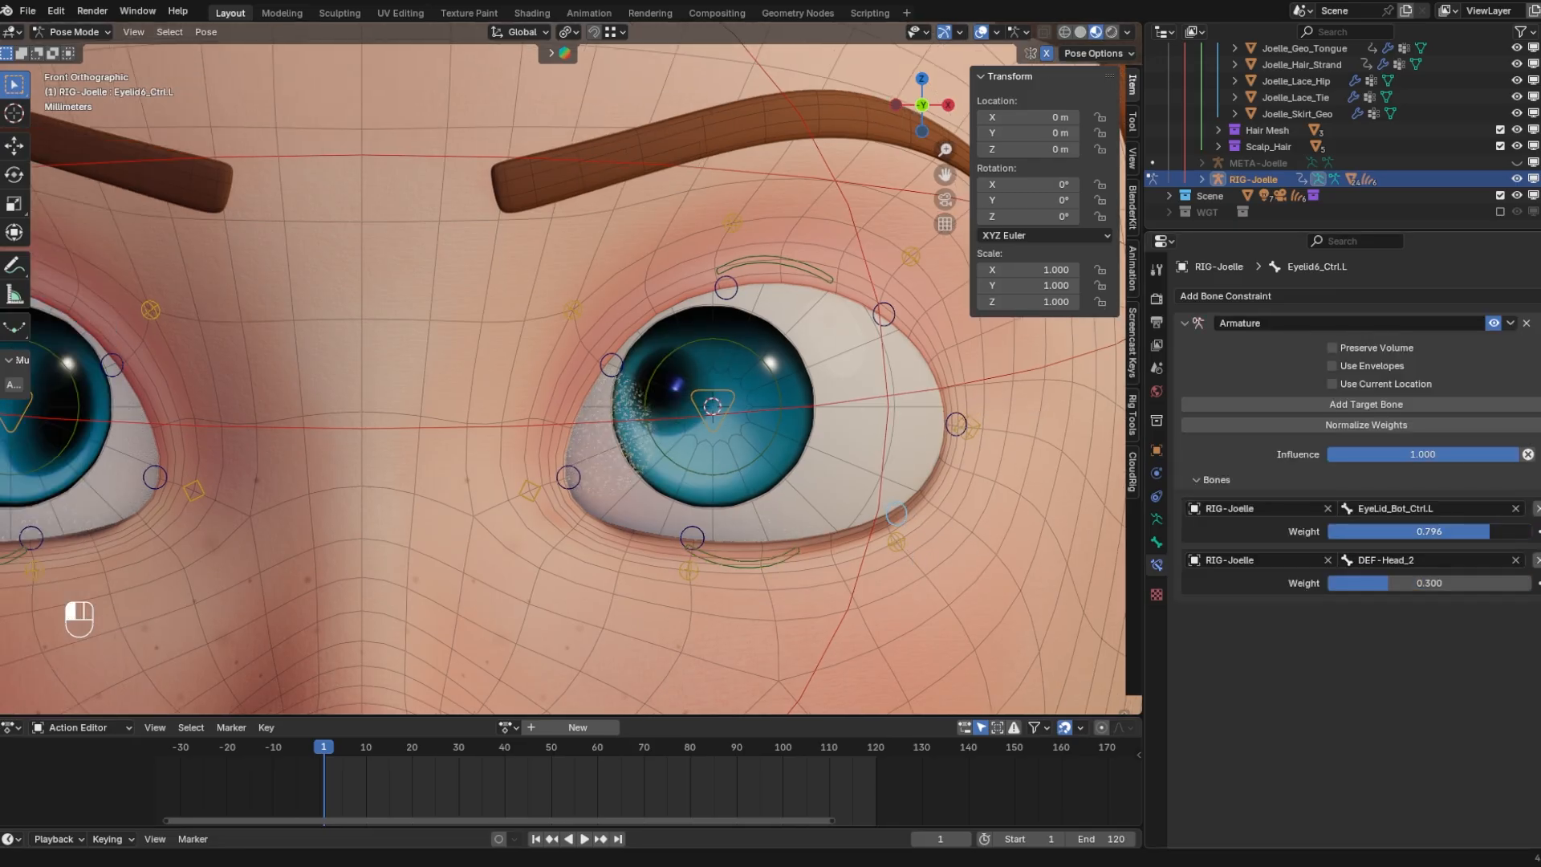
ctrl+drag(1489, 532, 1462, 583)
Try raising the left lower eyelid control about 0.016 m and moving Eyelid6_Ctrl.L, and reset the eyelid control's location
click(692, 537)
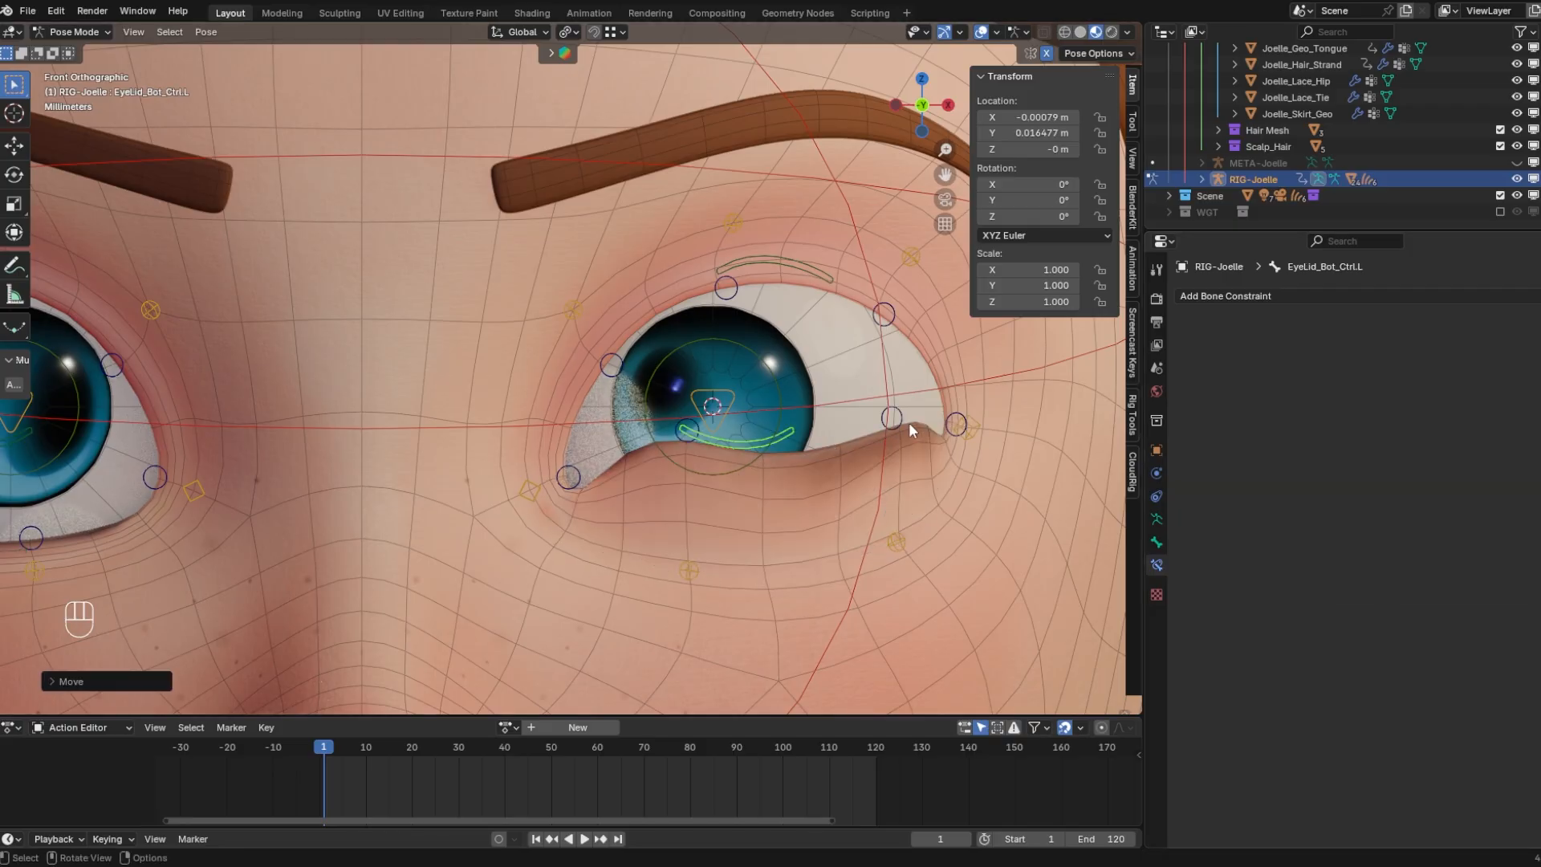
click(907, 419)
key(g)
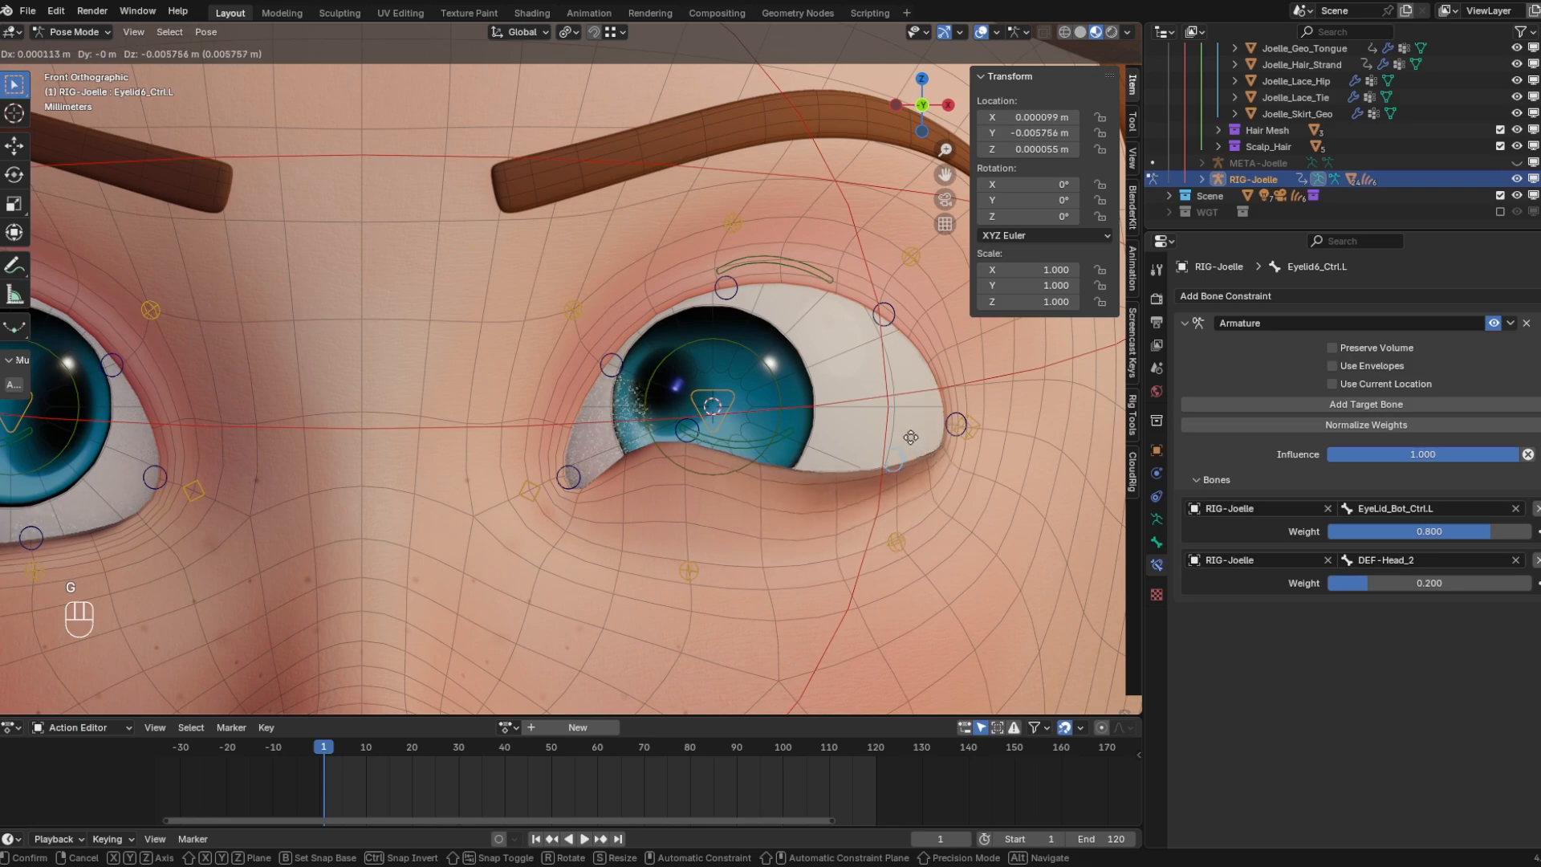
right_click(905, 462)
click(660, 455)
key(alt+g)
Mark the control points along the left lower eyelid with freehand annotation circles
mouse_move(758, 518)
middle_down()
mouse_move(619, 581)
mouse_move(719, 604)
mouse_move(730, 541)
mouse_move(735, 571)
mouse_move(719, 554)
middle_up()
click(704, 554)
key(d)
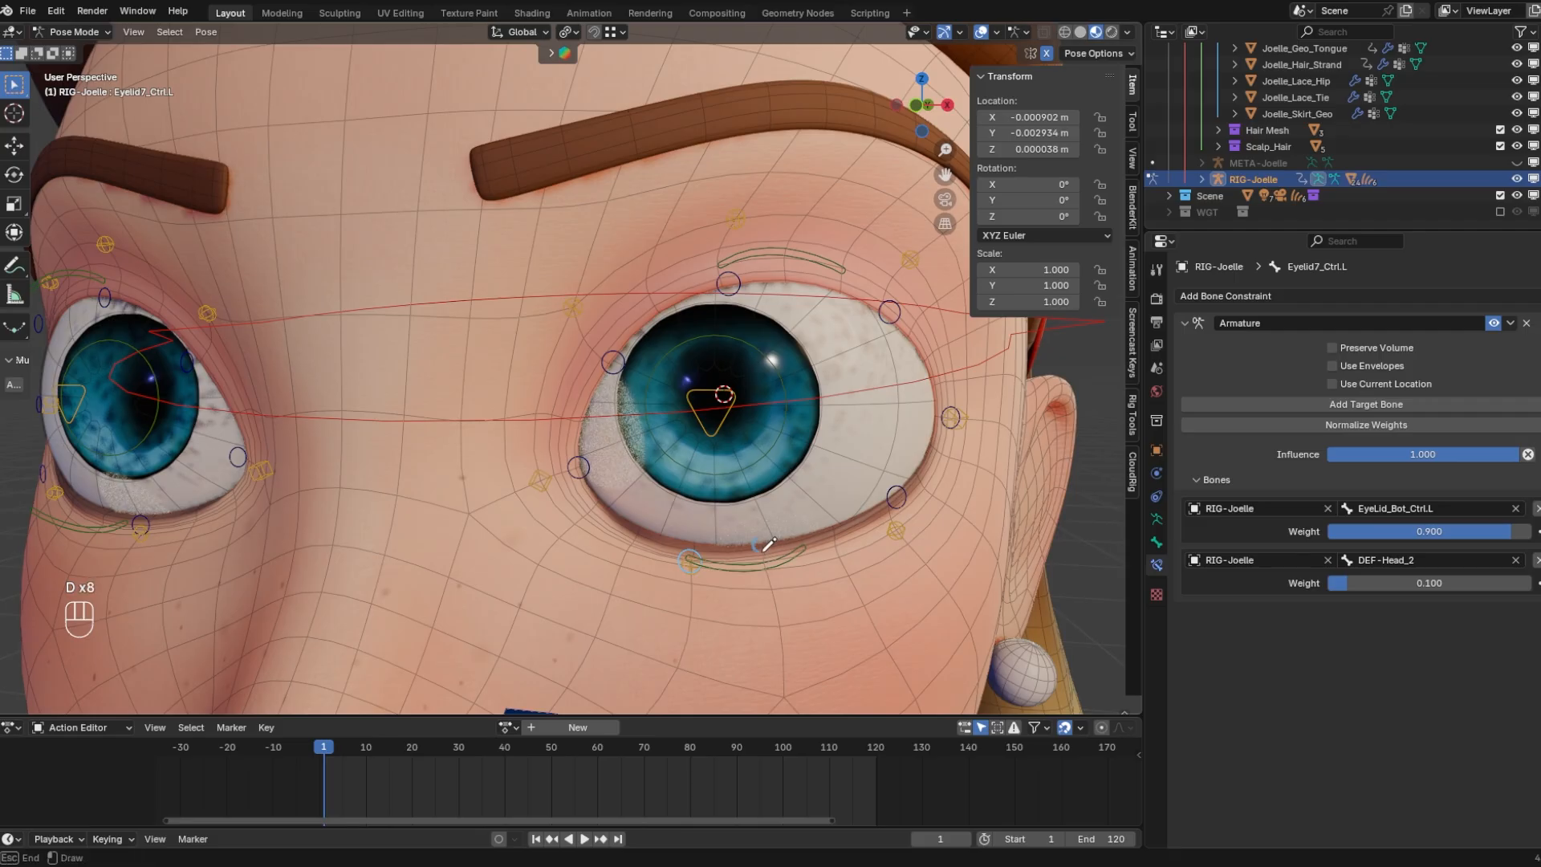
drag(767, 545, 761, 561)
middle_drag(747, 529, 808, 509)
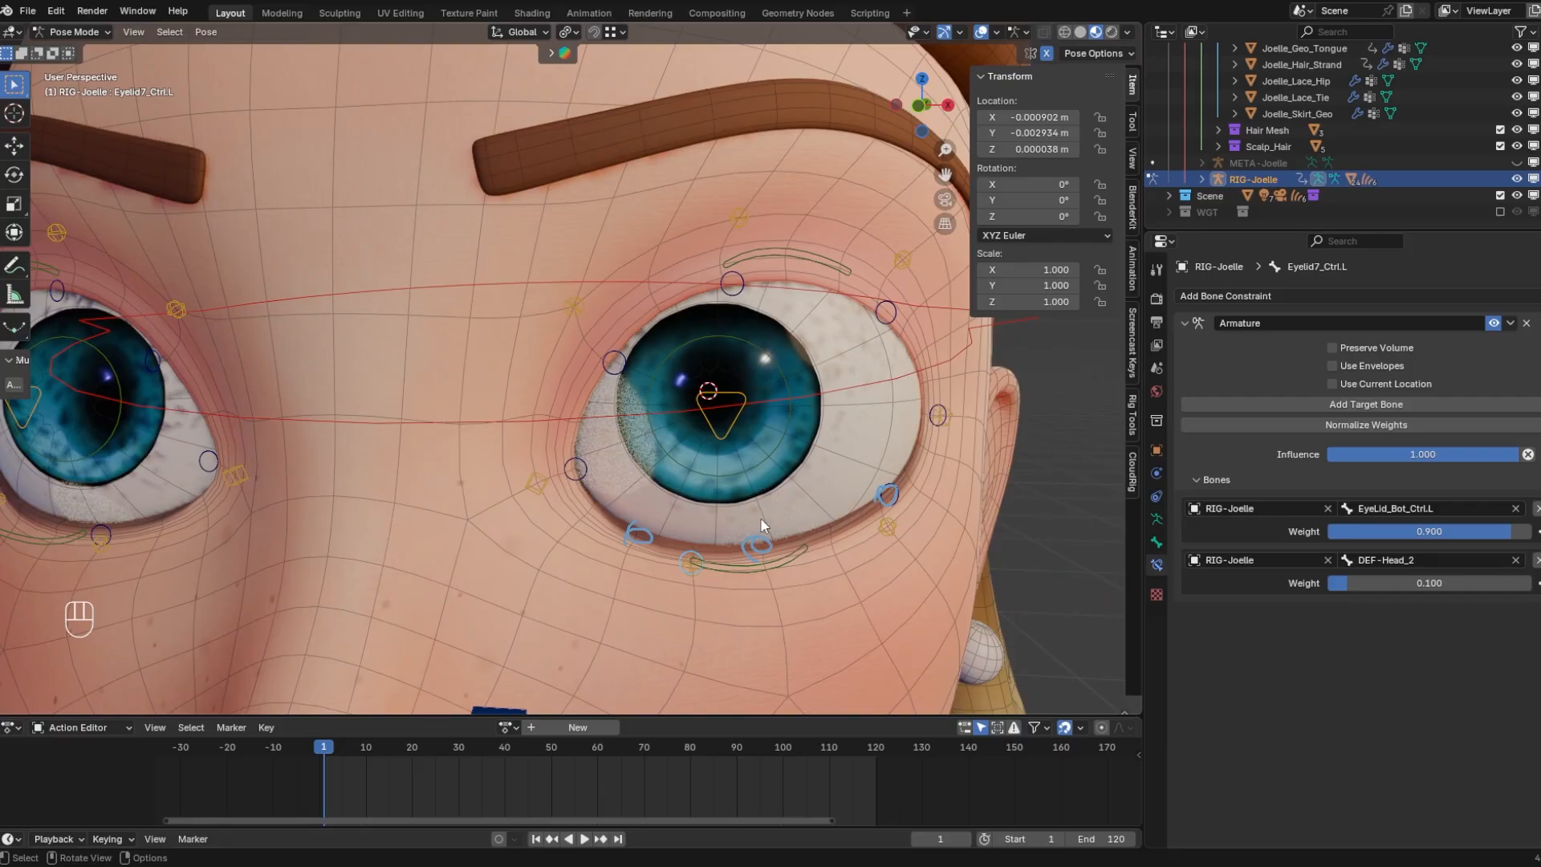
Examine how the left eye's deform bones follow the raised lower eyelid control, and test-rotate DEF-Eyelid3.L
click(790, 385)
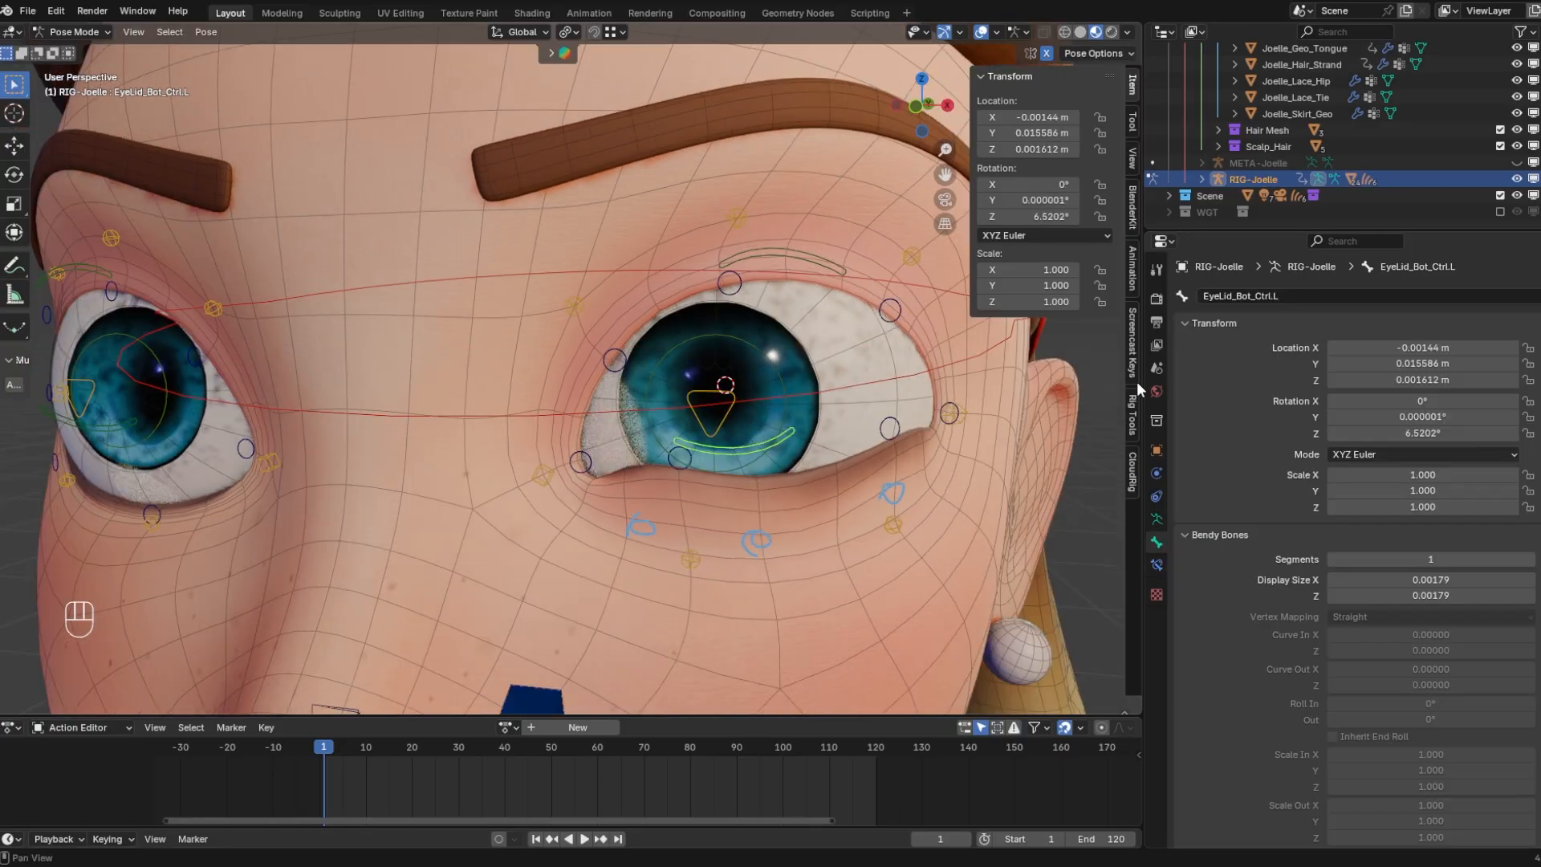
middle_drag(1135, 374, 1108, 434)
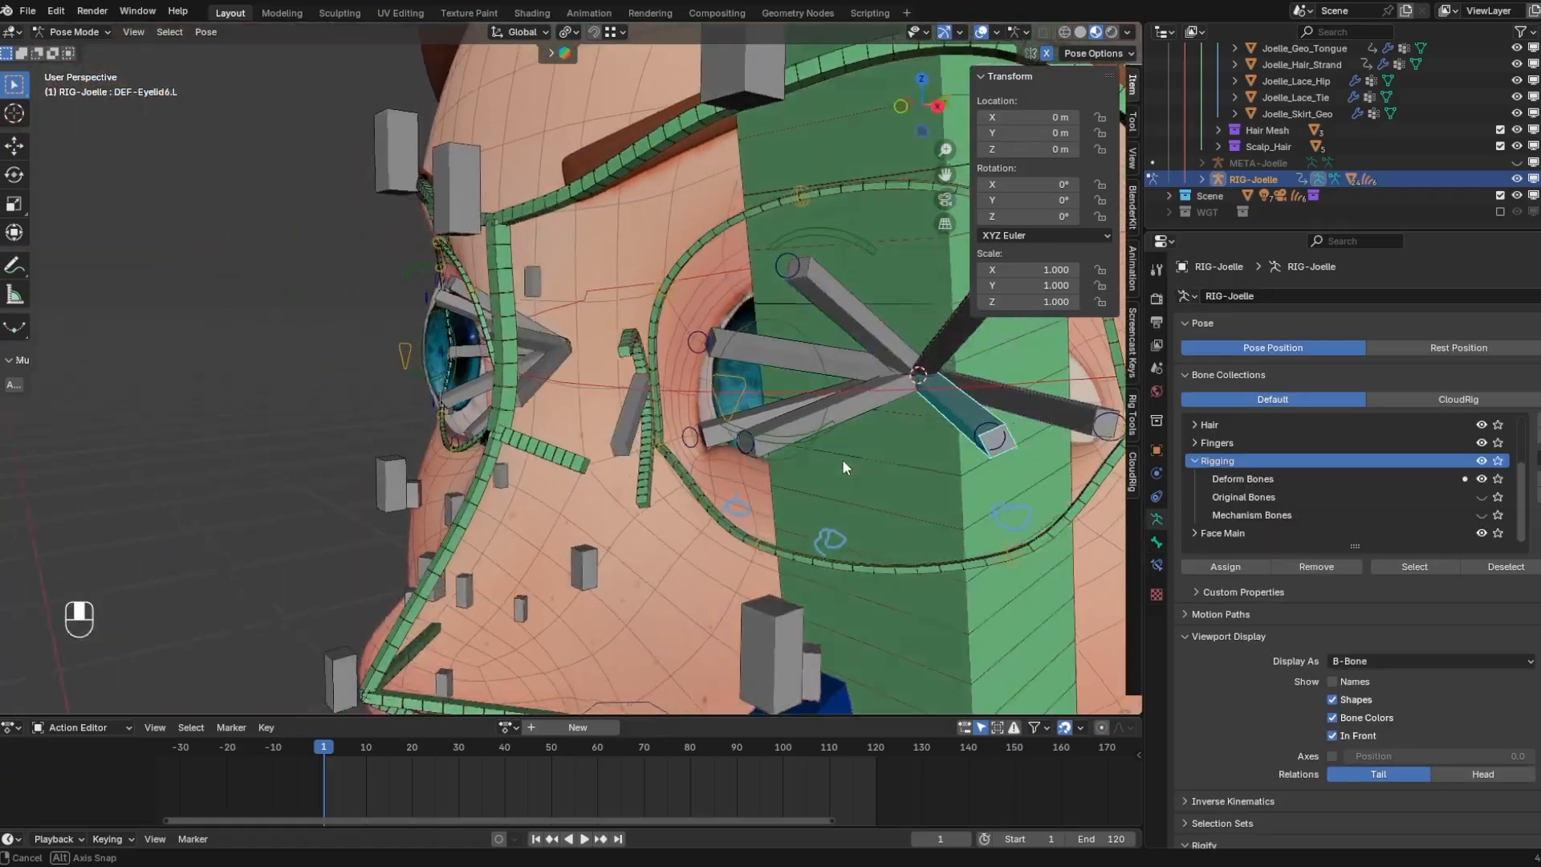
middle_drag(842, 459, 836, 500)
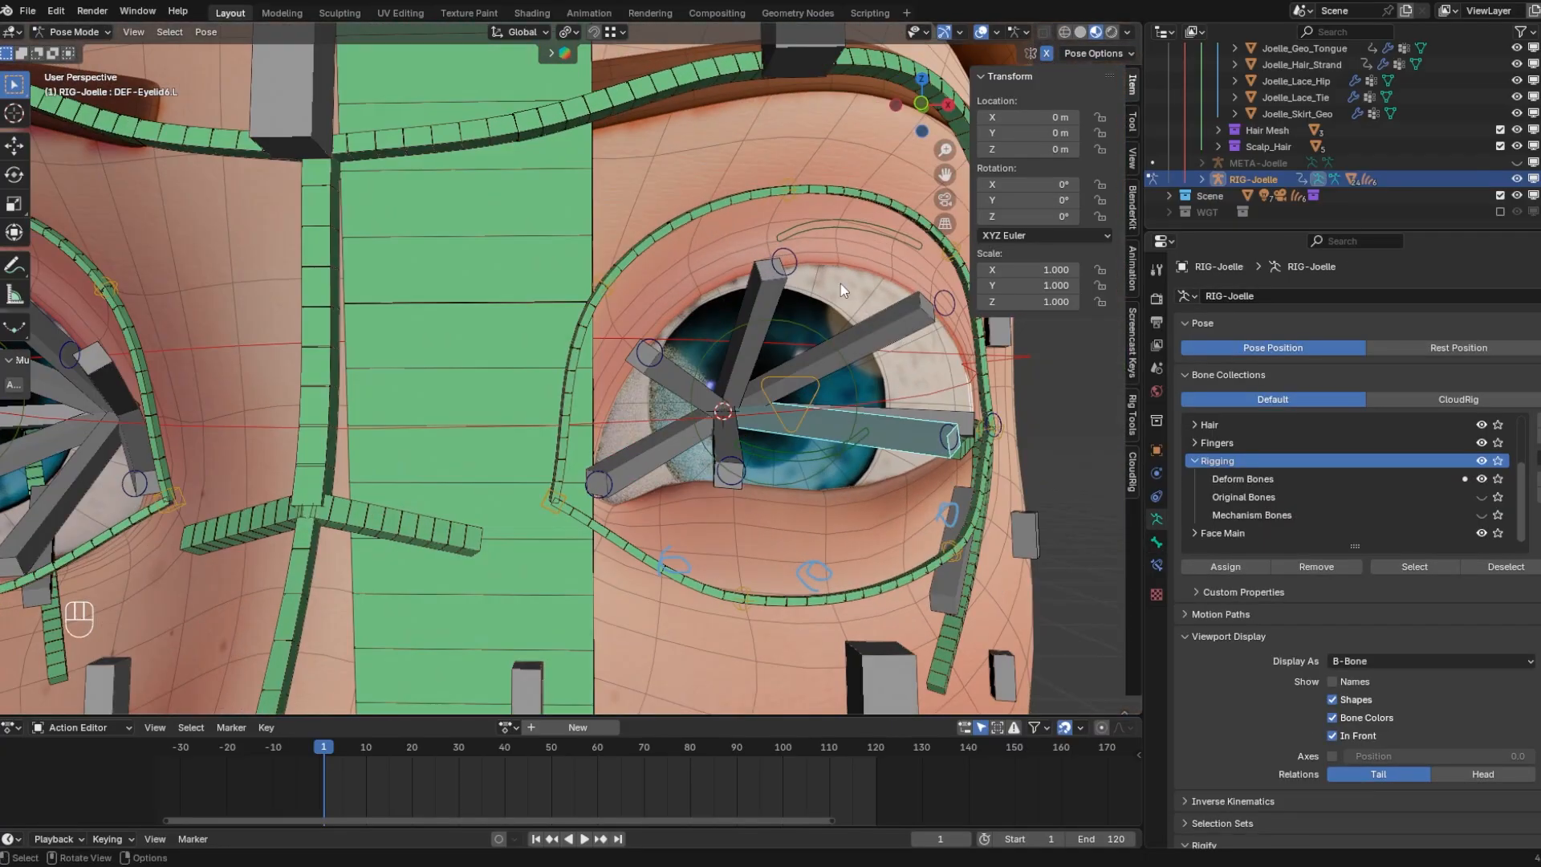
click(753, 295)
key(r)
key(r)
right_click(745, 324)
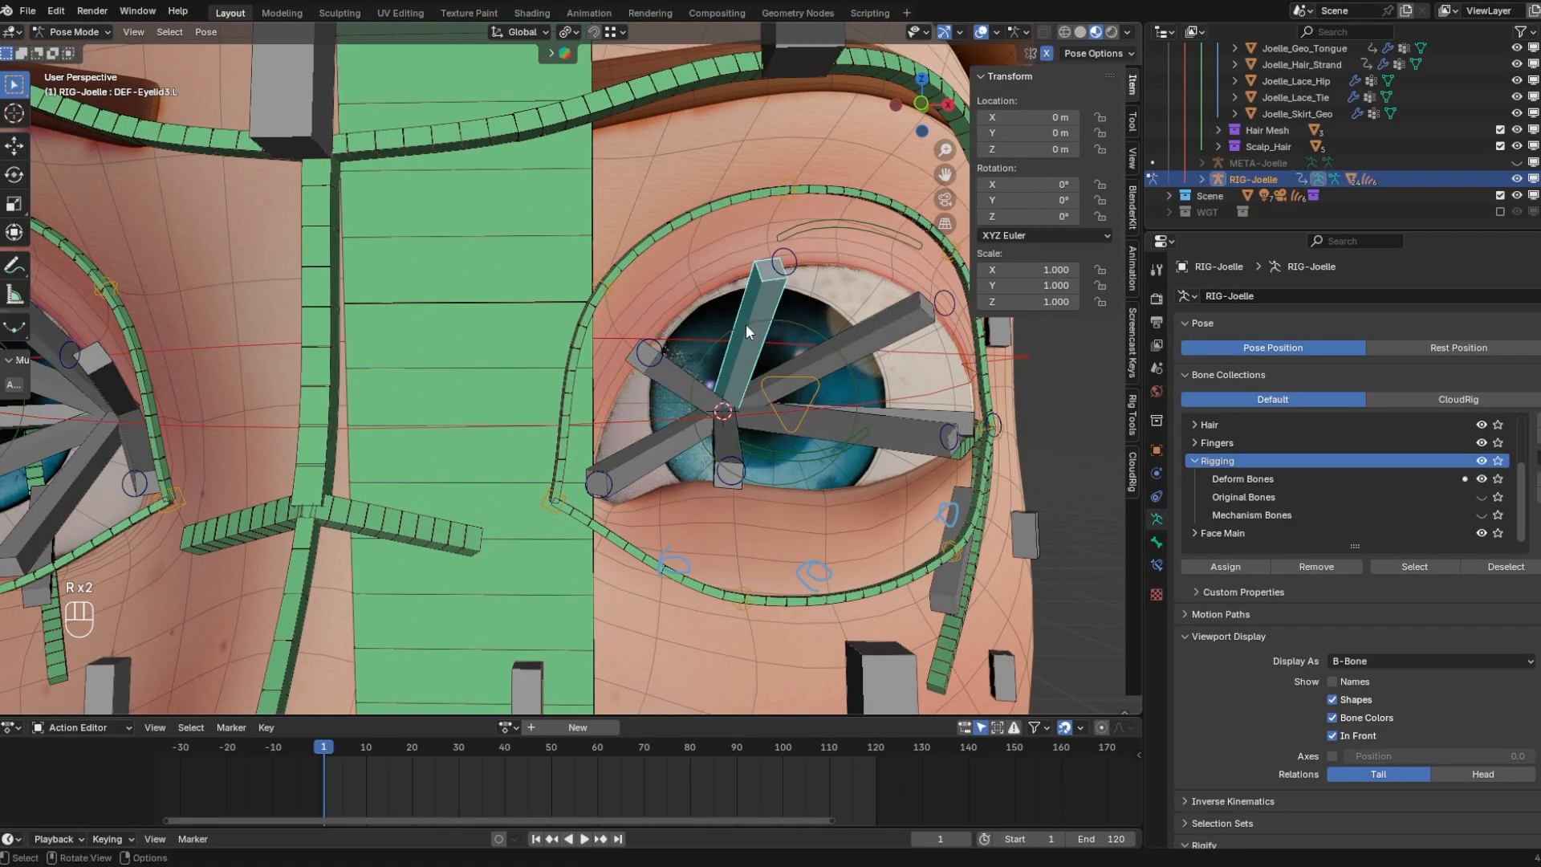
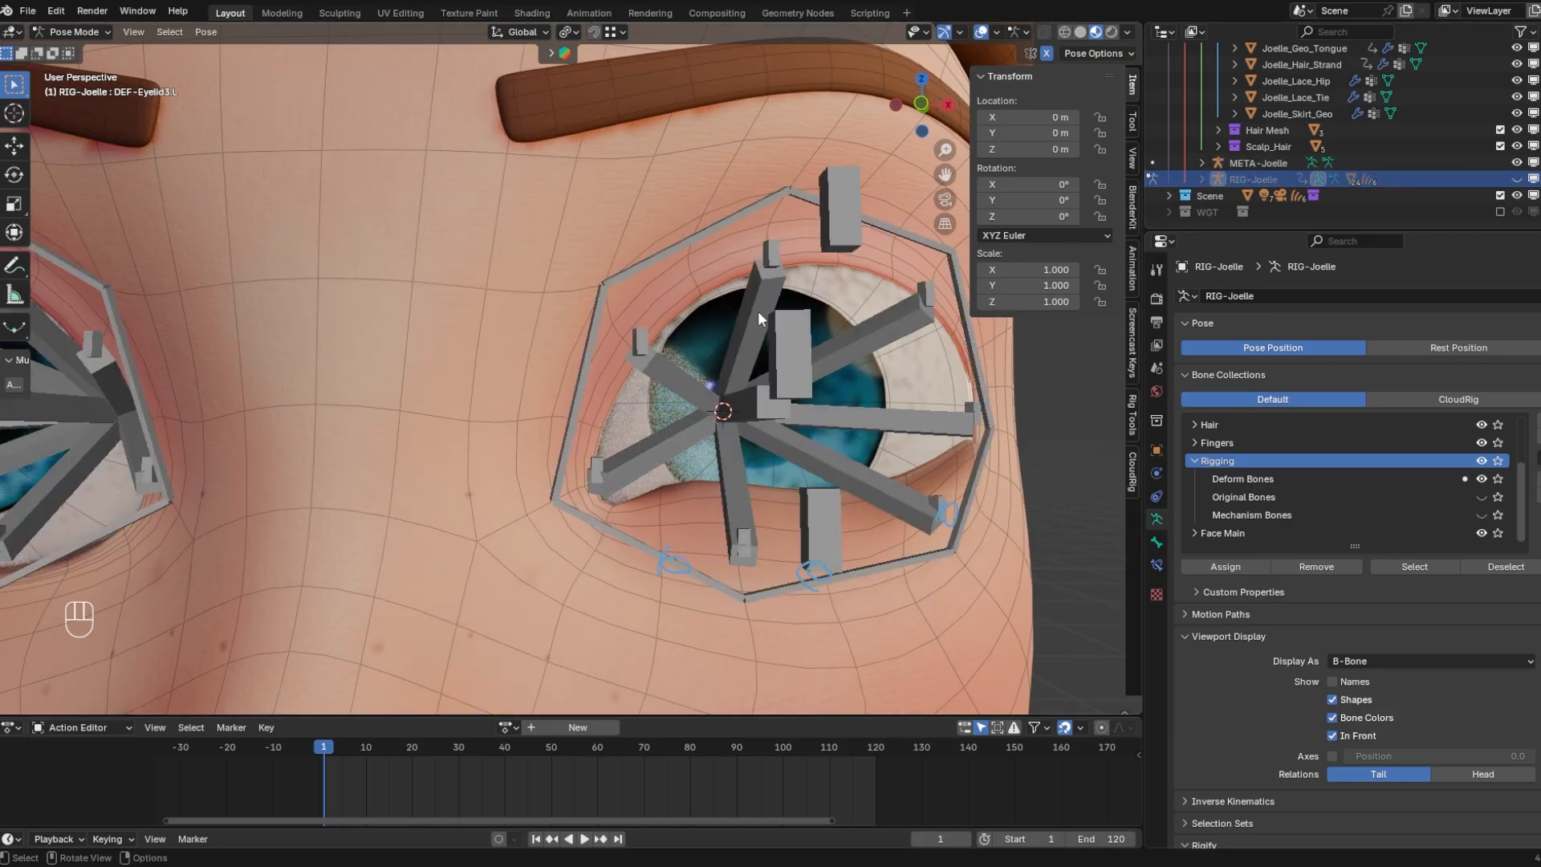
Hide META-Joelle, show RIG-Joelle again and inspect the lower eyelid deform bone DEF-Eyelid7.L
click(1516, 163)
click(1516, 179)
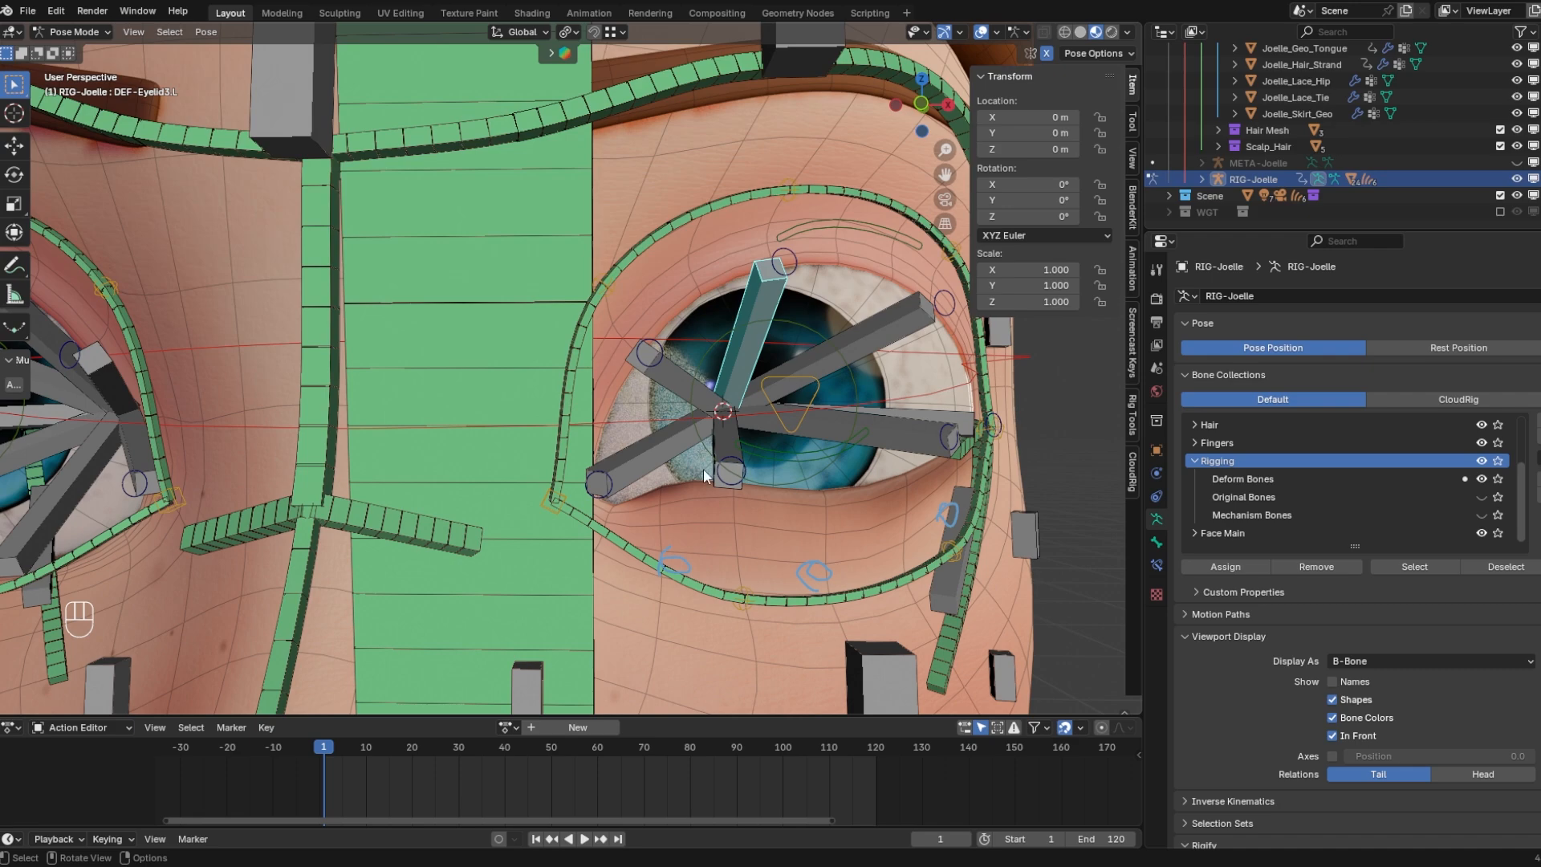
click(832, 446)
click(738, 492)
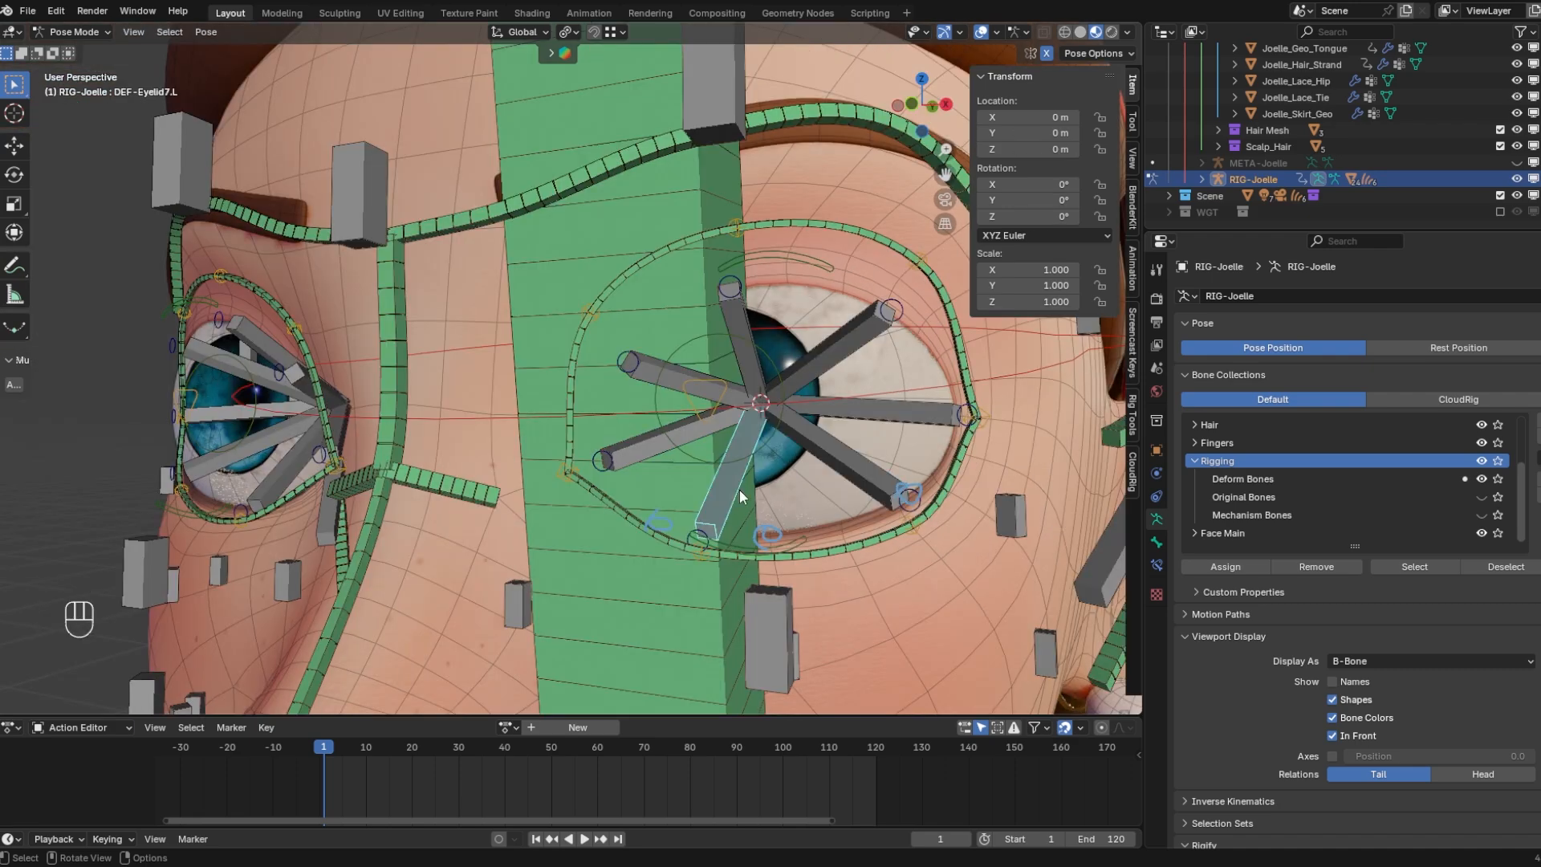
middle_drag(740, 489, 678, 515)
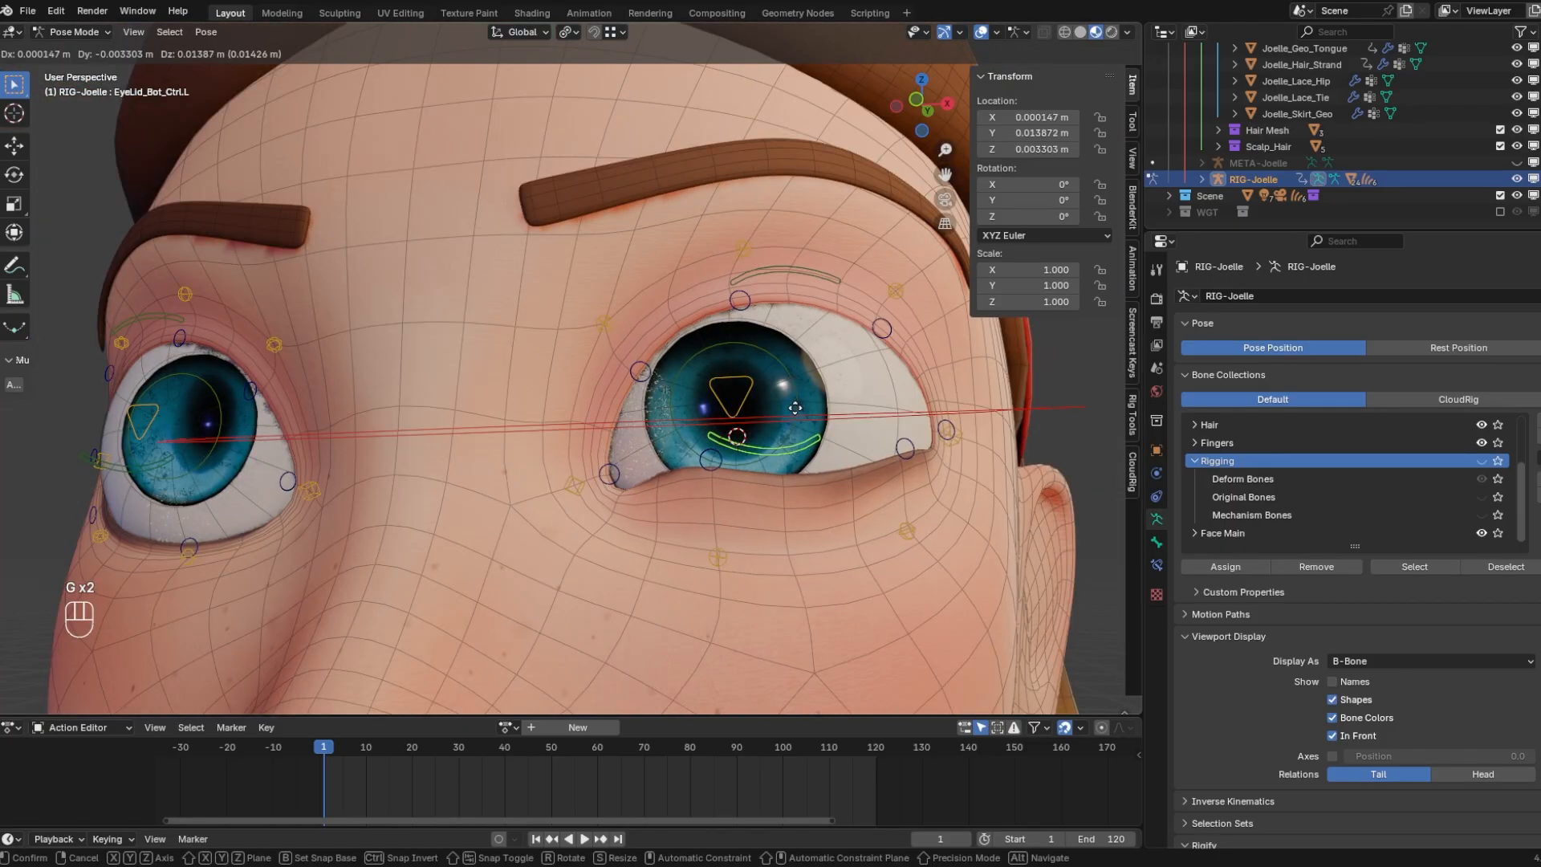
Raise the left lower eyelid control and examine the body mesh's weights across the DEF-Eyelid vertex groups
click(823, 437)
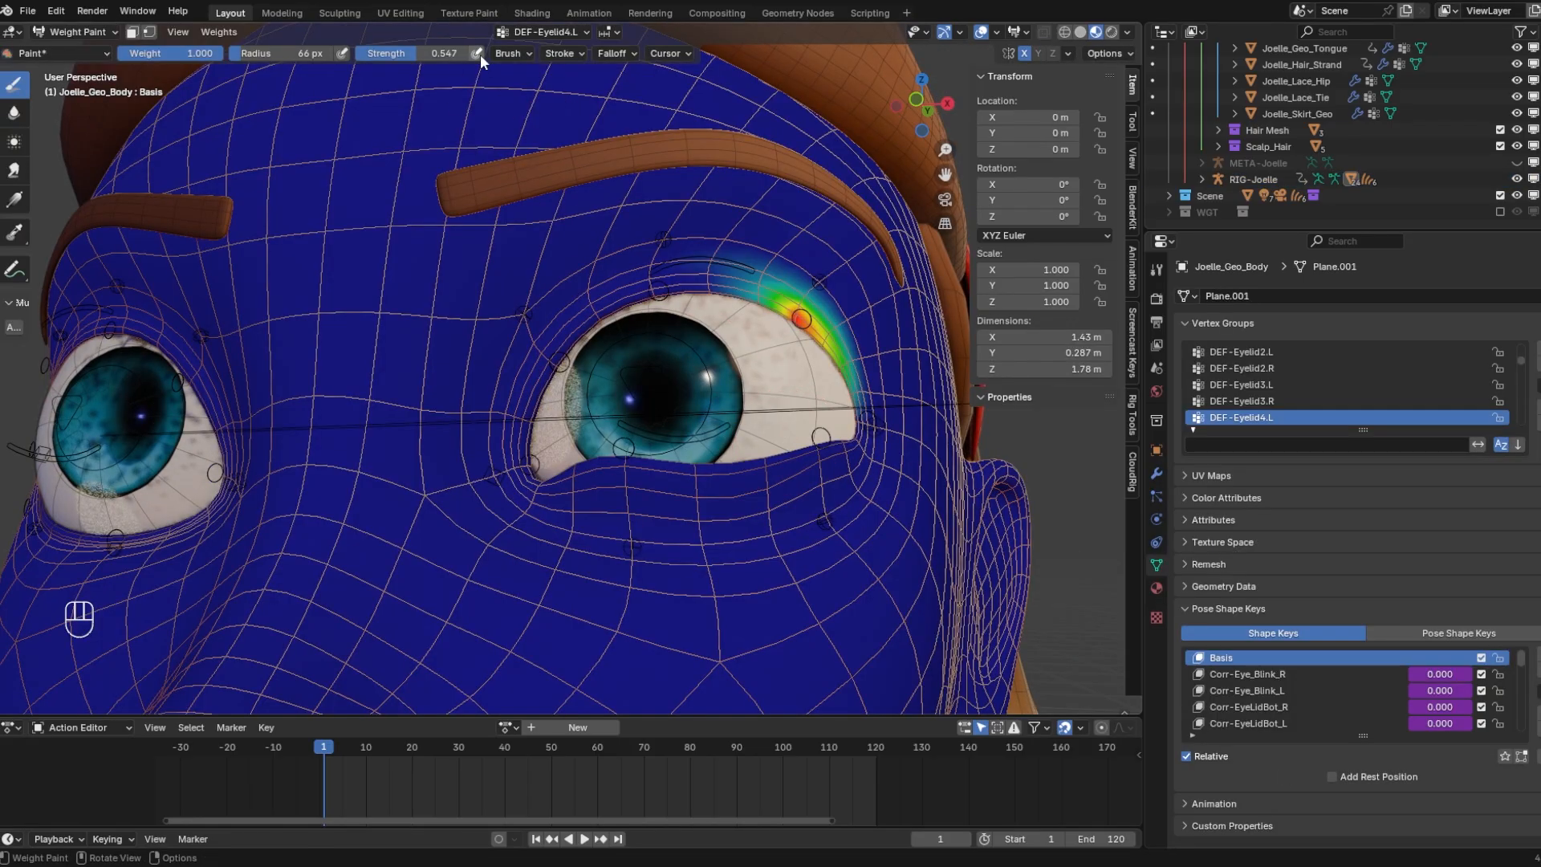
click(539, 32)
key(Up)
key(Up)
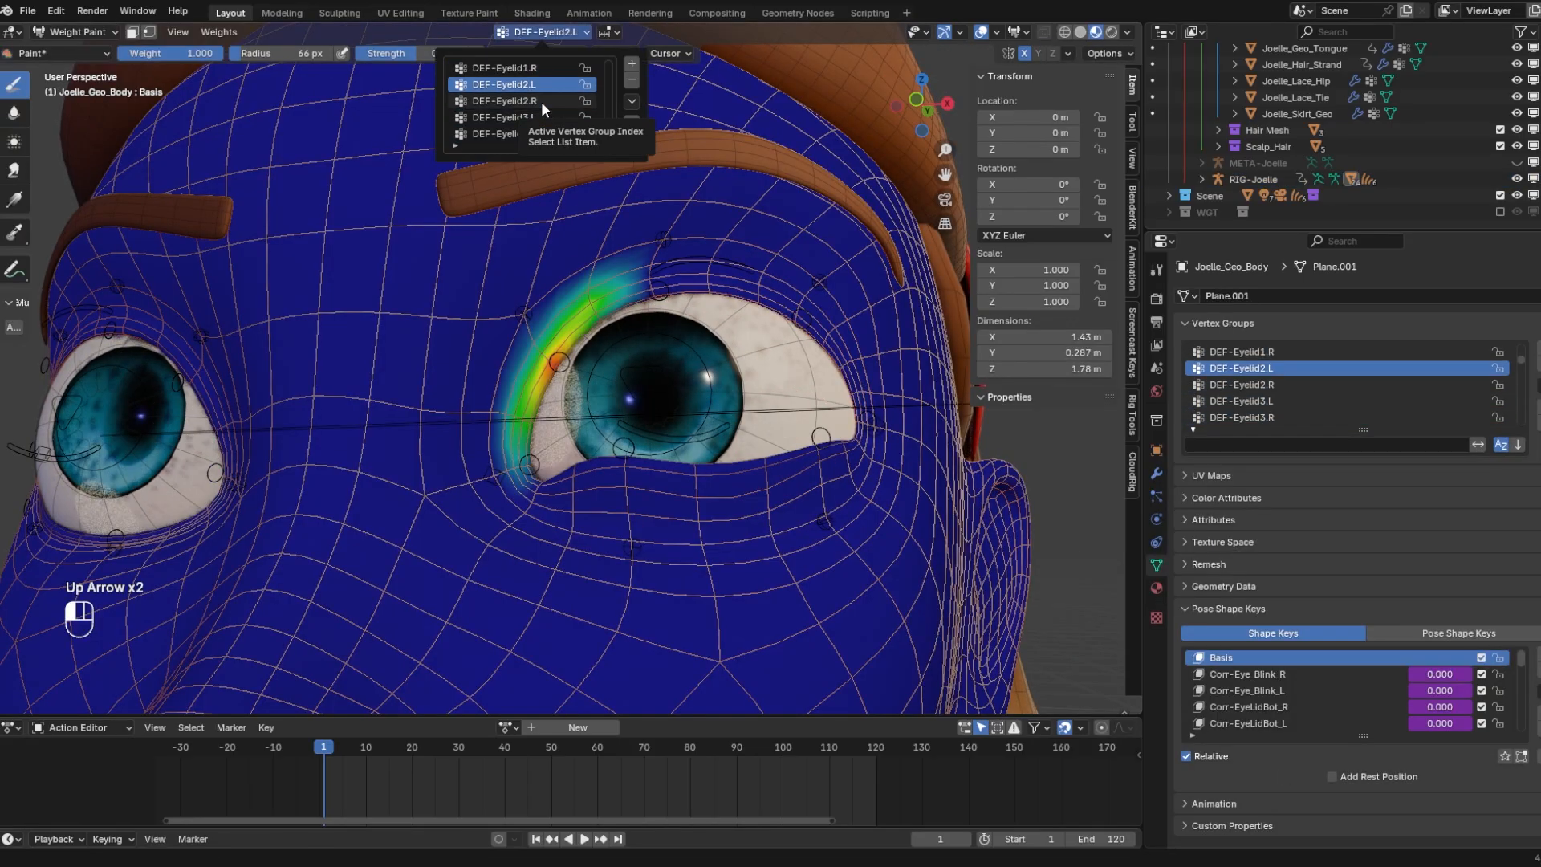
key(Down)
key(Down)
key(Down)
key(Down)
key(Down)
key(Down)
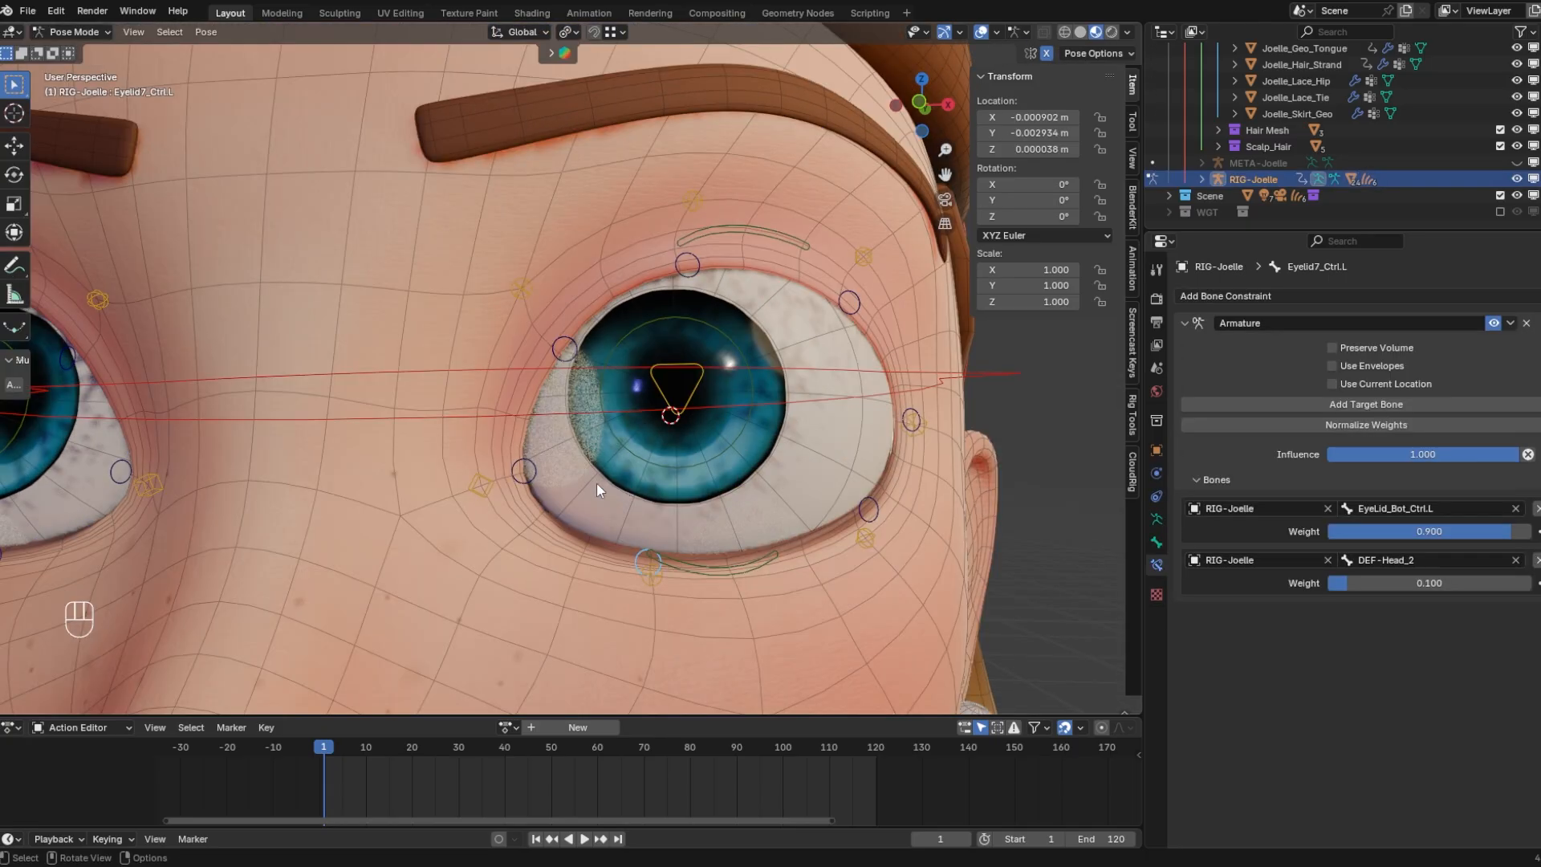
Inspect the left eye's corner controls, Eyelid1_Ctrl.L and Eyelid5_Ctrl.L
click(532, 477)
middle_drag(532, 487, 677, 454)
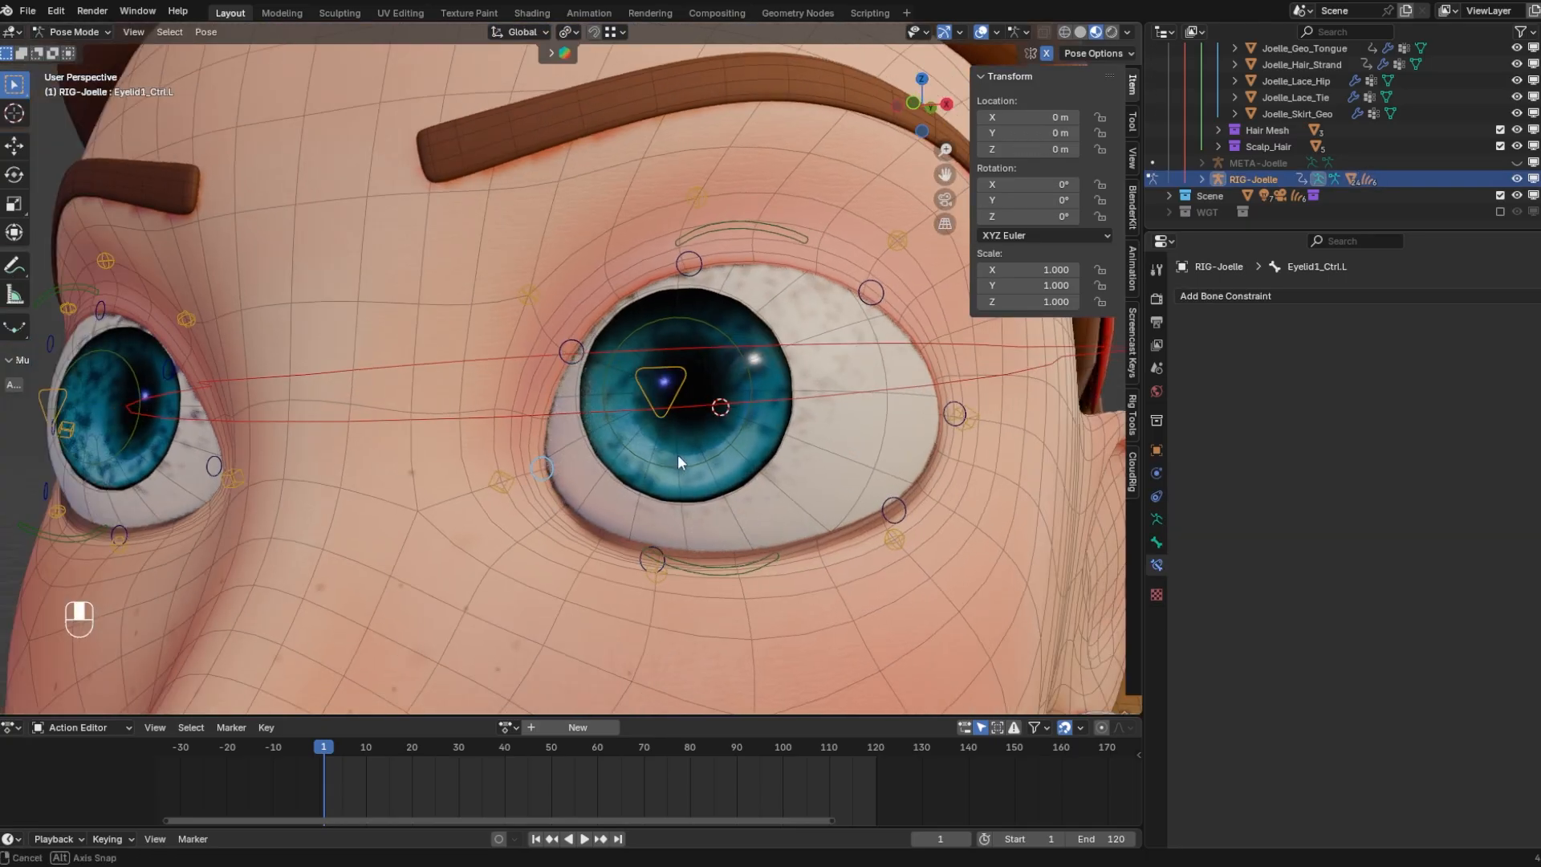
click(957, 413)
click(546, 469)
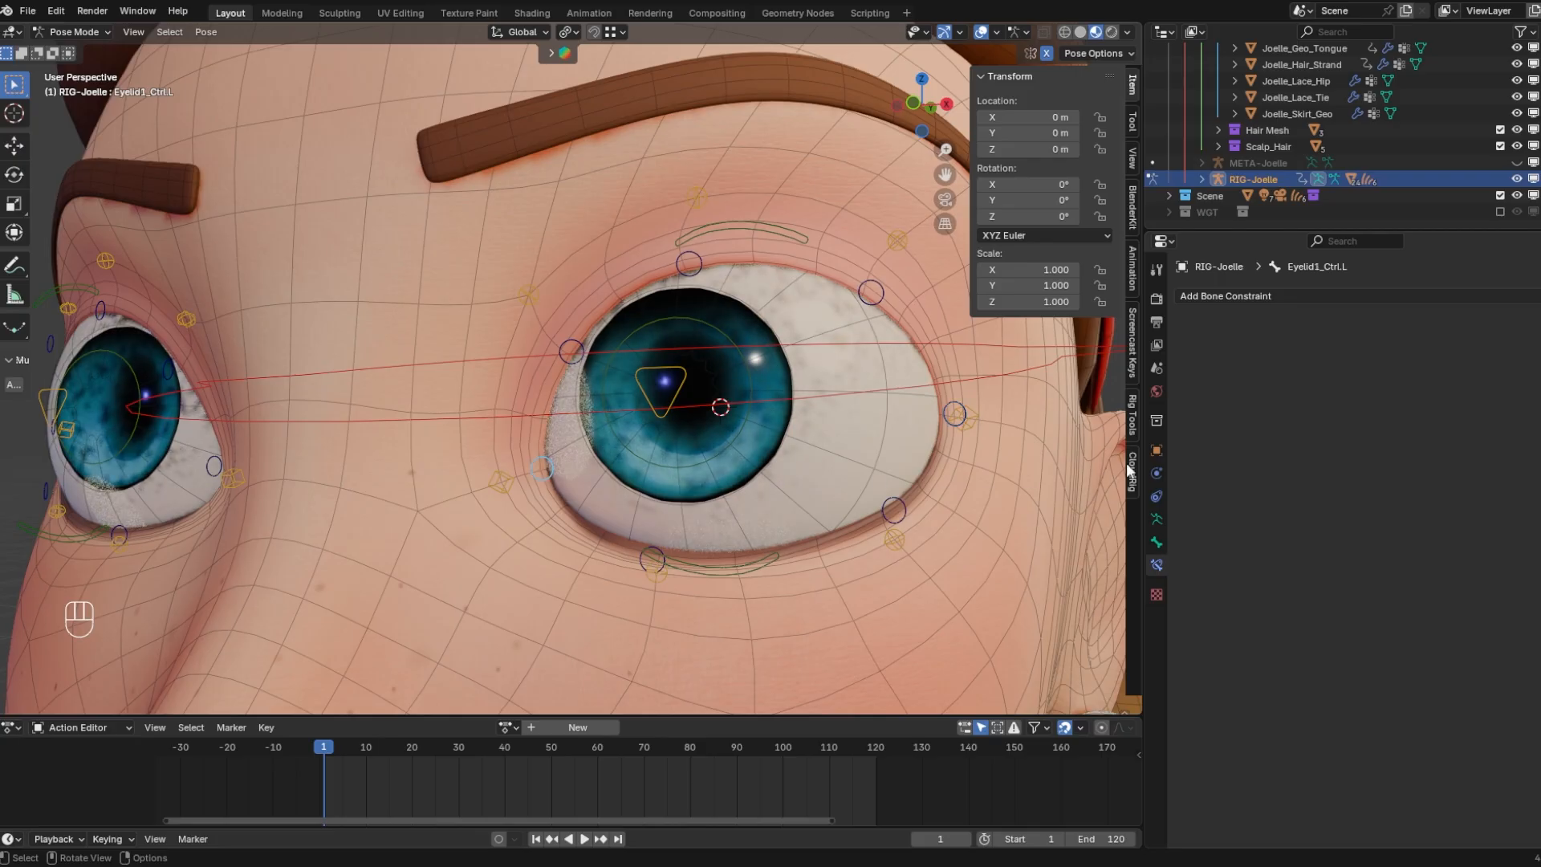
key(g)
middle_drag(662, 518, 769, 390)
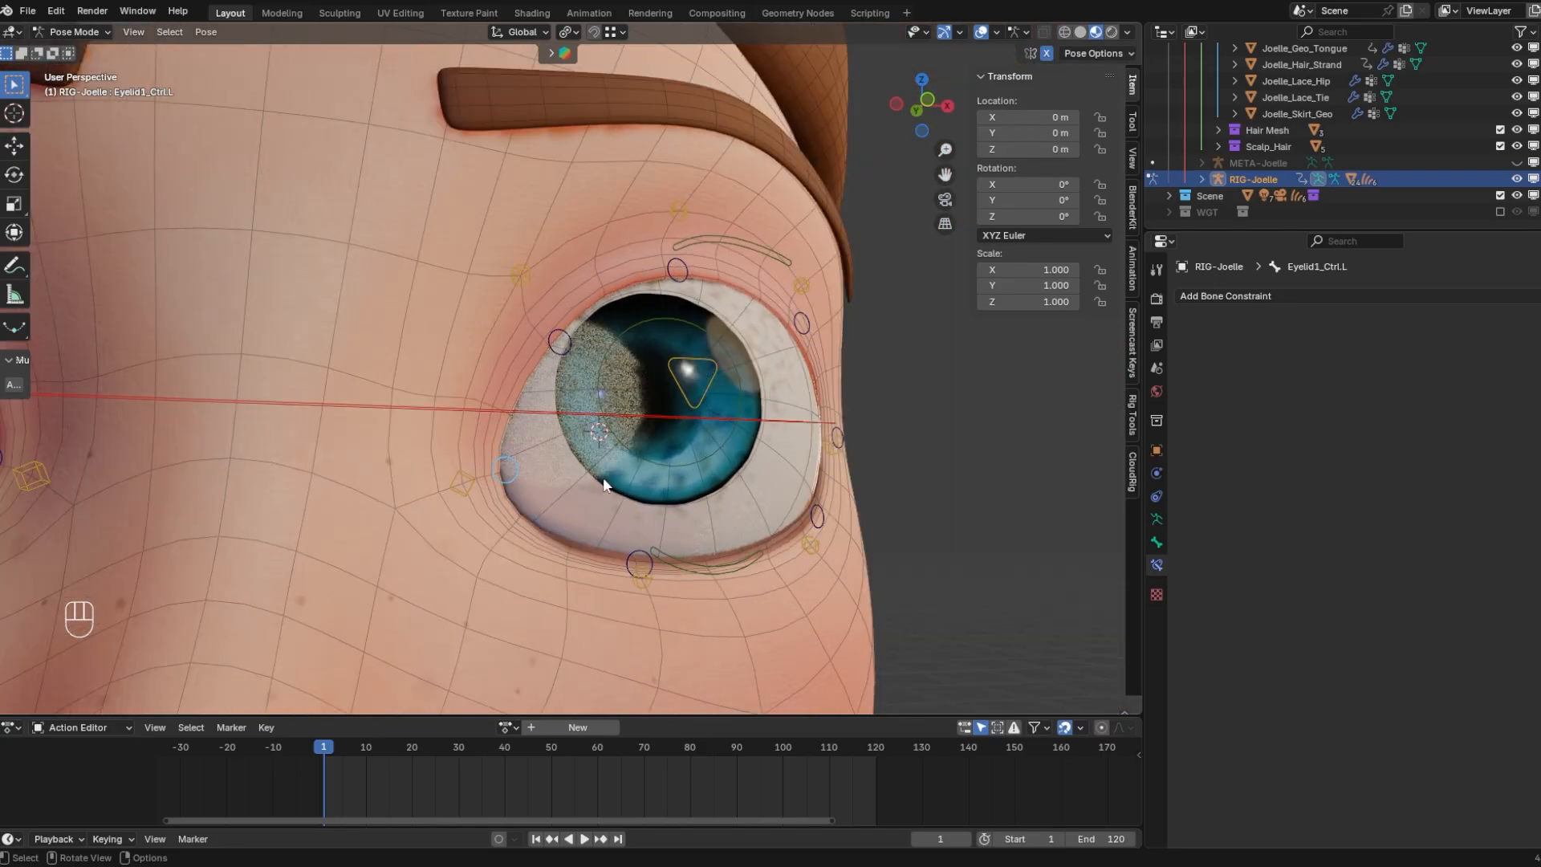
Try raising the left lower eyelid control to test the eye corner, and reset its location and rotation
click(693, 572)
key(r)
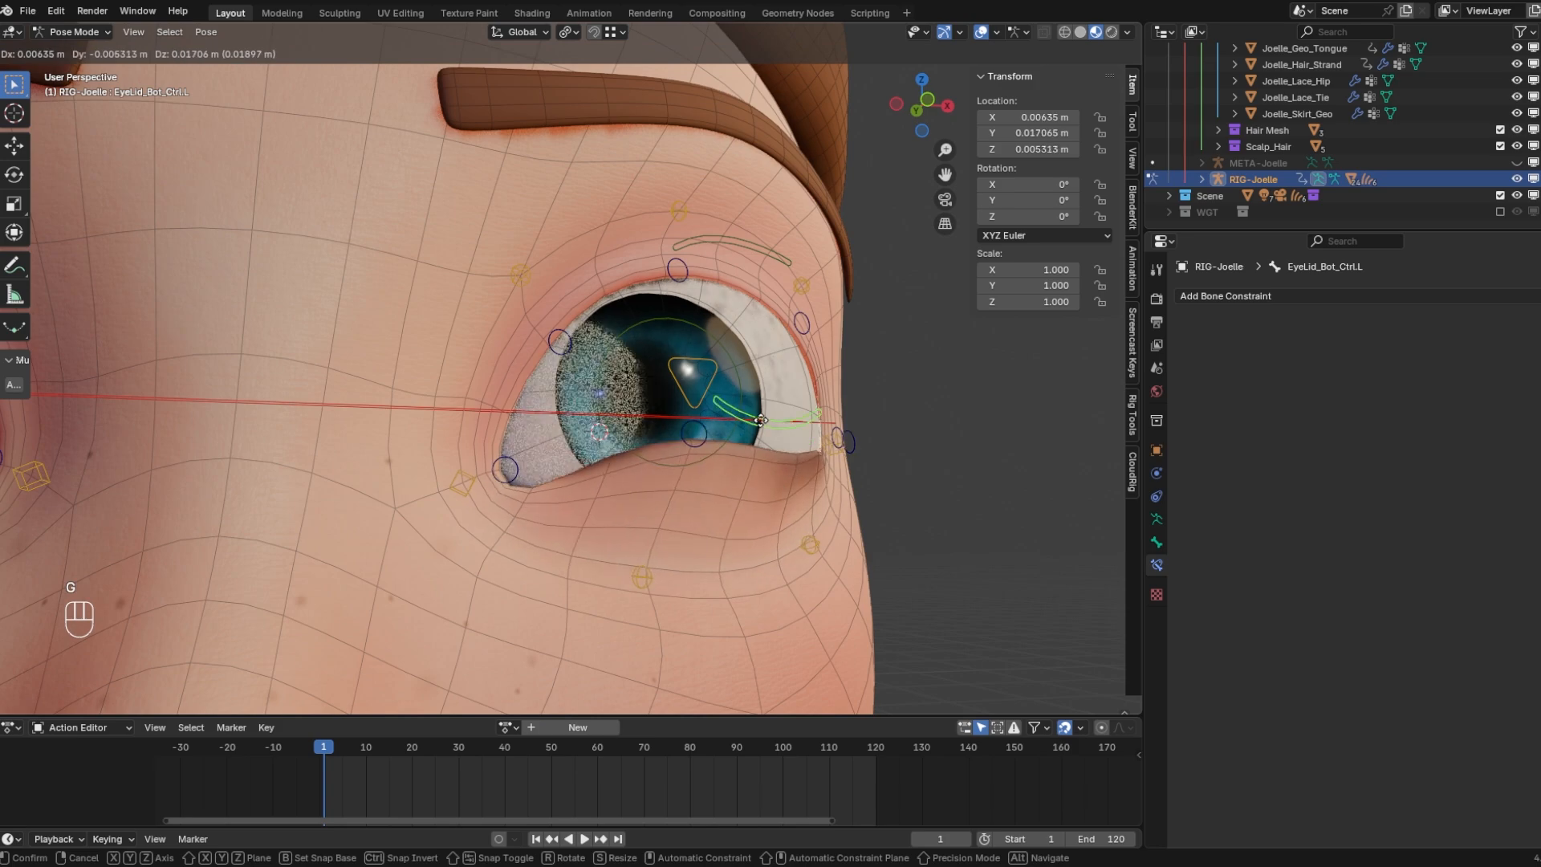
key(alt+g)
key(alt+r)
Add an Armature constraint to the inner corner control Eyelid1_Ctrl.L, targeting the DEF-Head_2 bone of RIG-Joelle
click(505, 470)
click(1226, 295)
click(1495, 357)
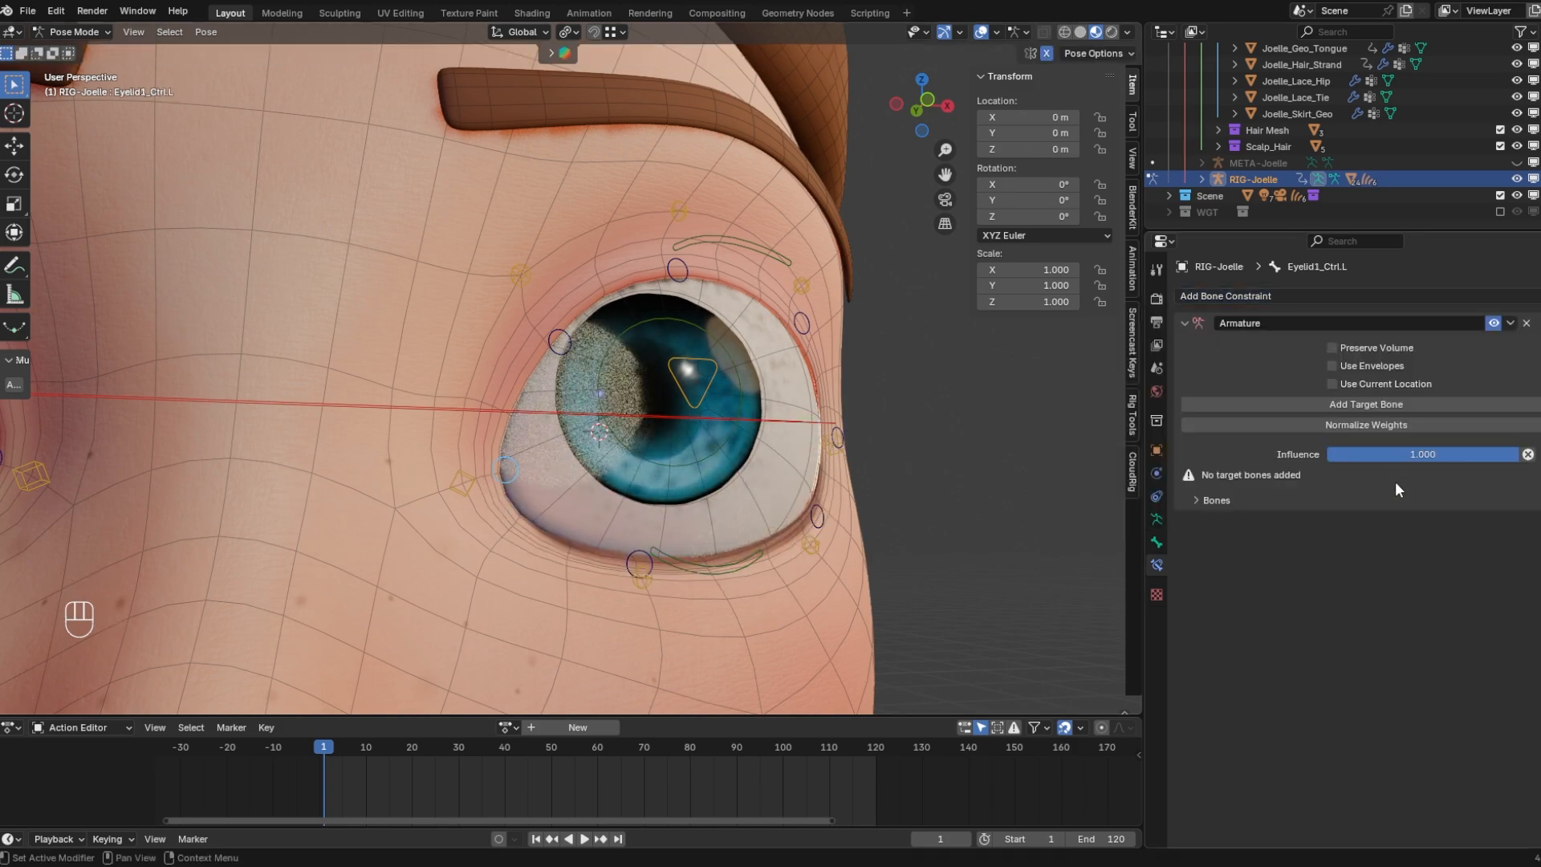
click(1347, 406)
click(1220, 480)
click(1277, 509)
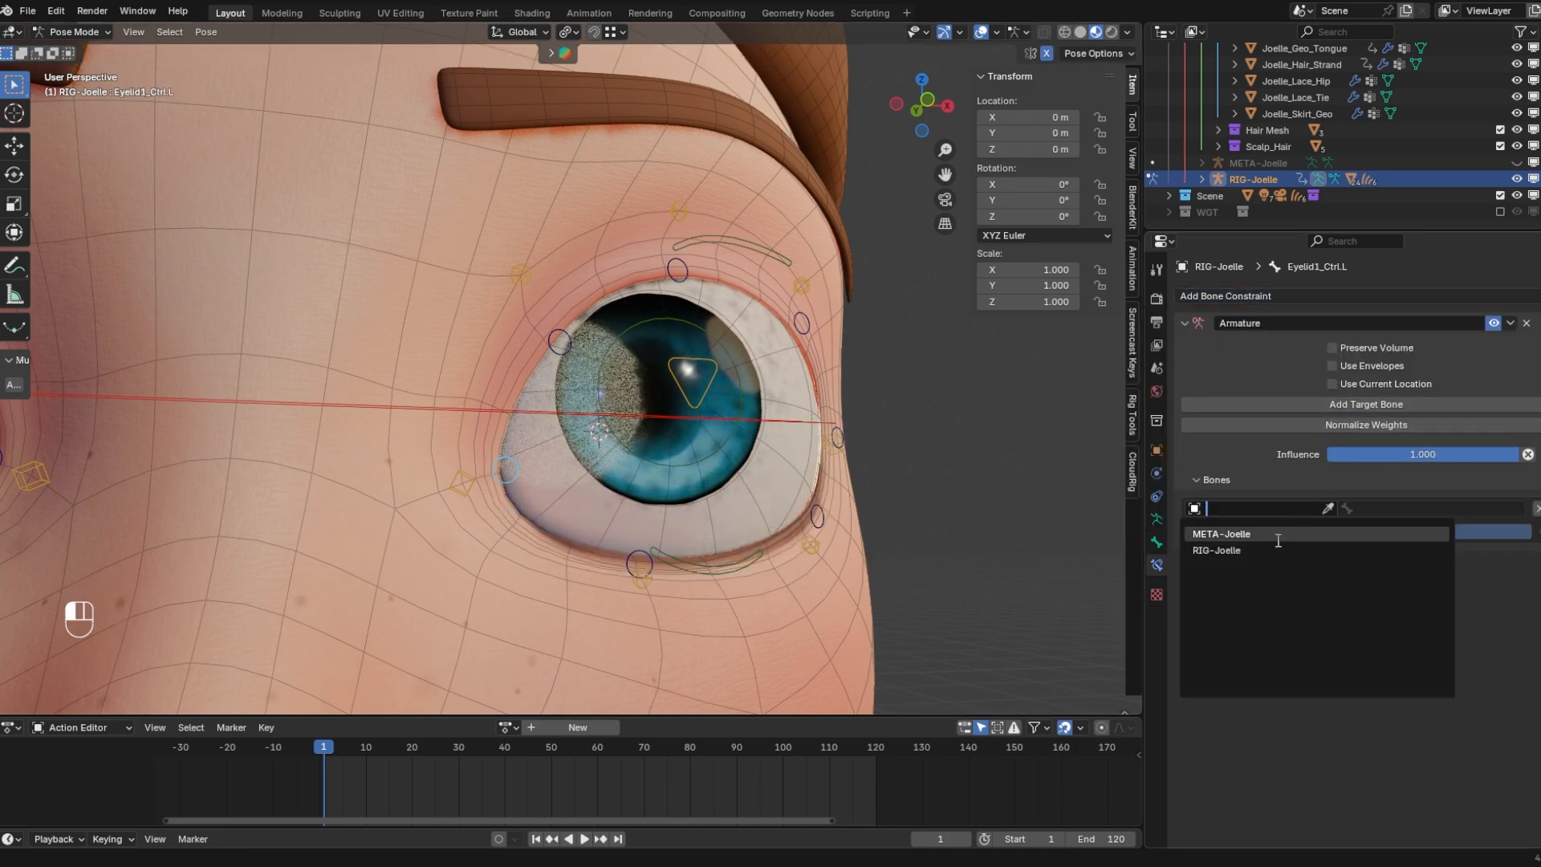
click(1253, 536)
click(1422, 509)
text(DEF)
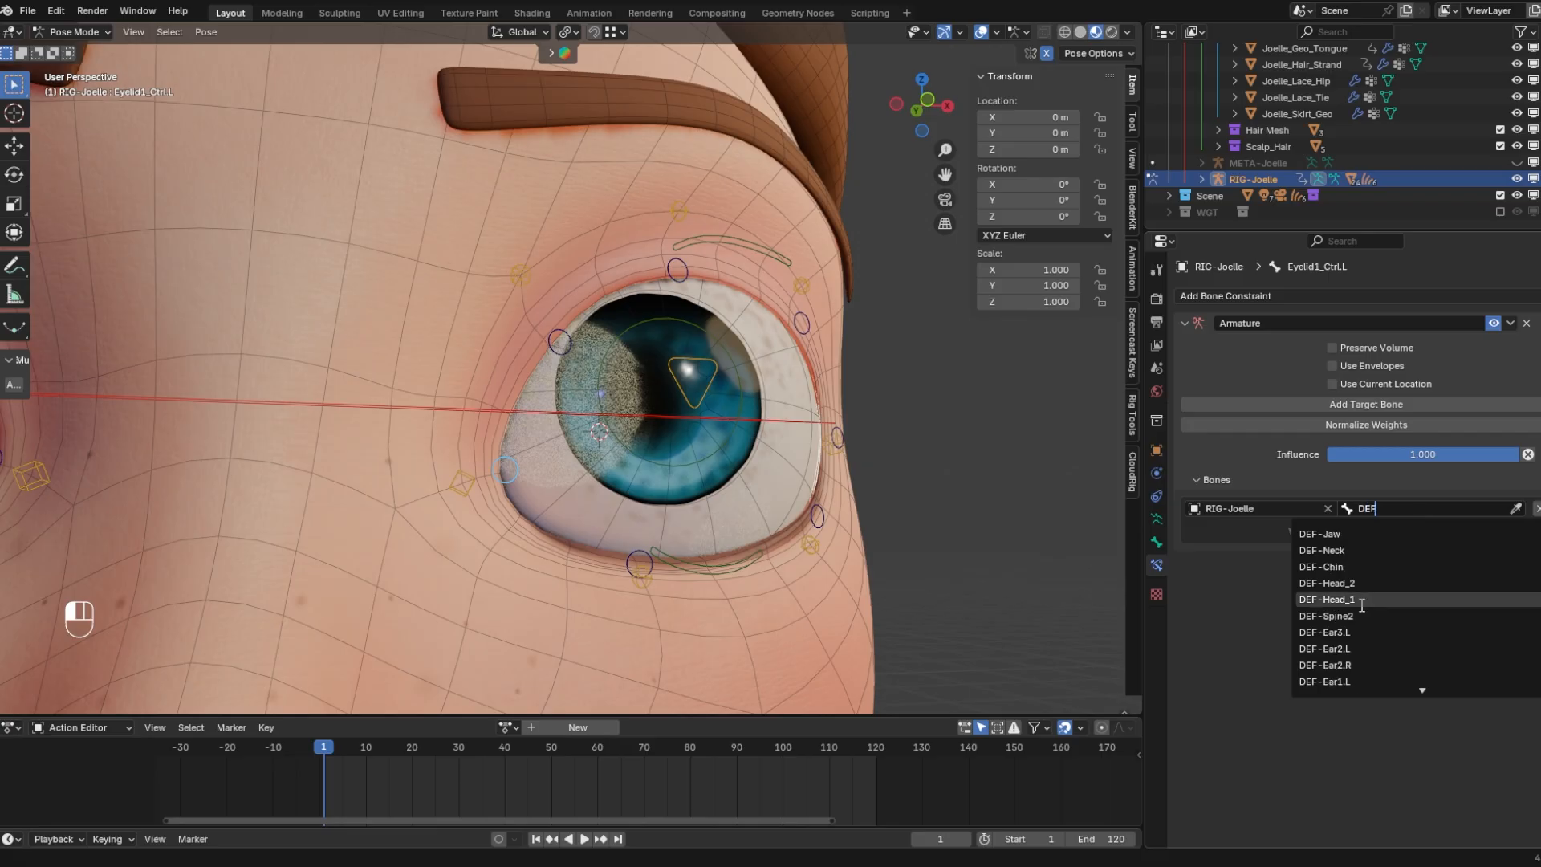
click(1333, 582)
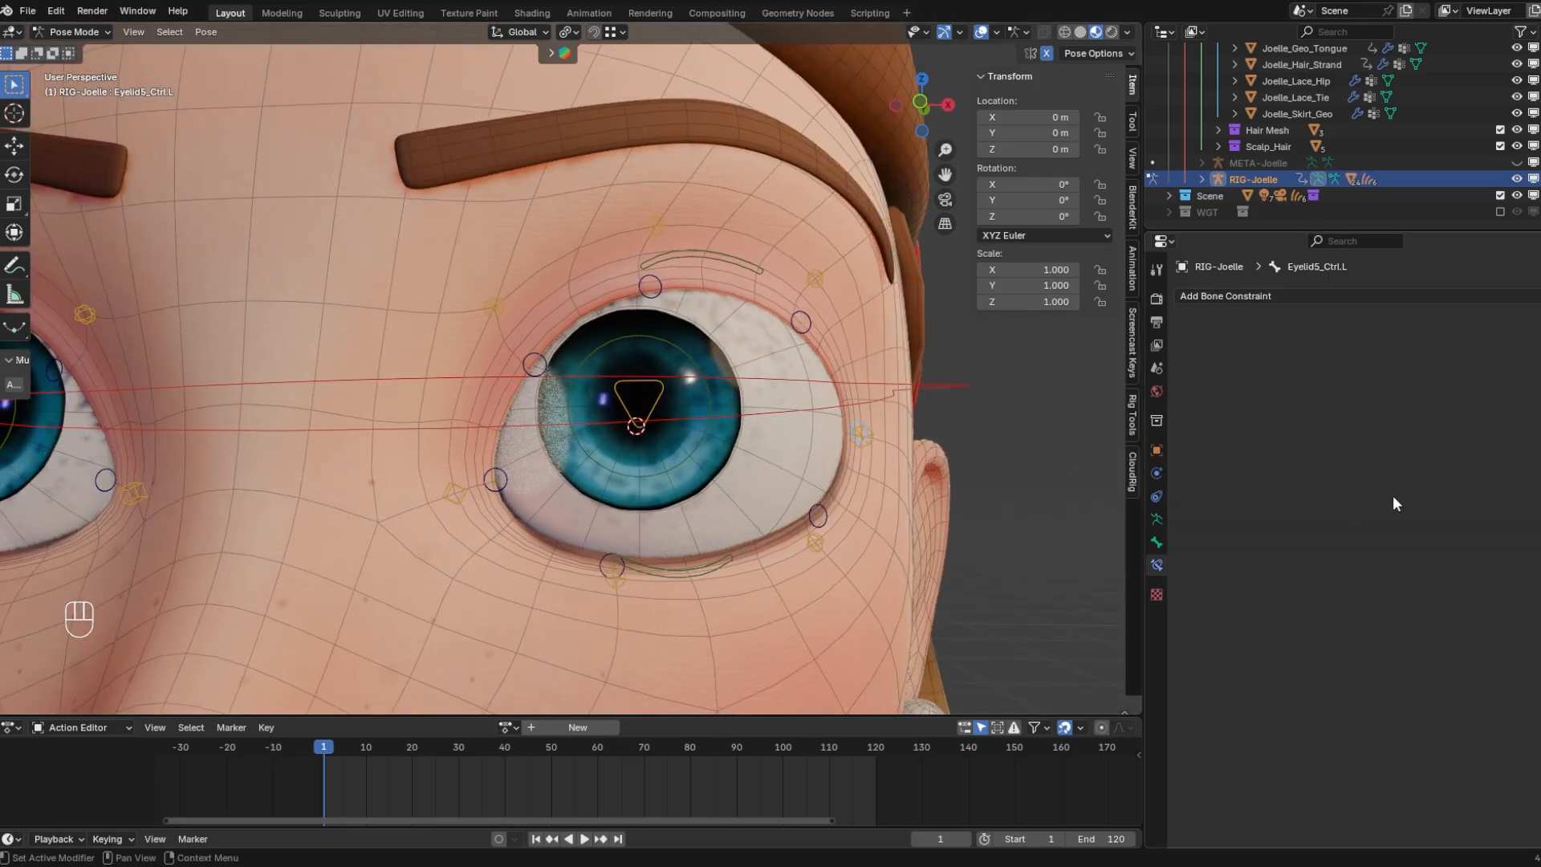
Add an Armature constraint to the outer eye corner control Eyelid5_Ctrl.L
click(1371, 297)
click(1473, 358)
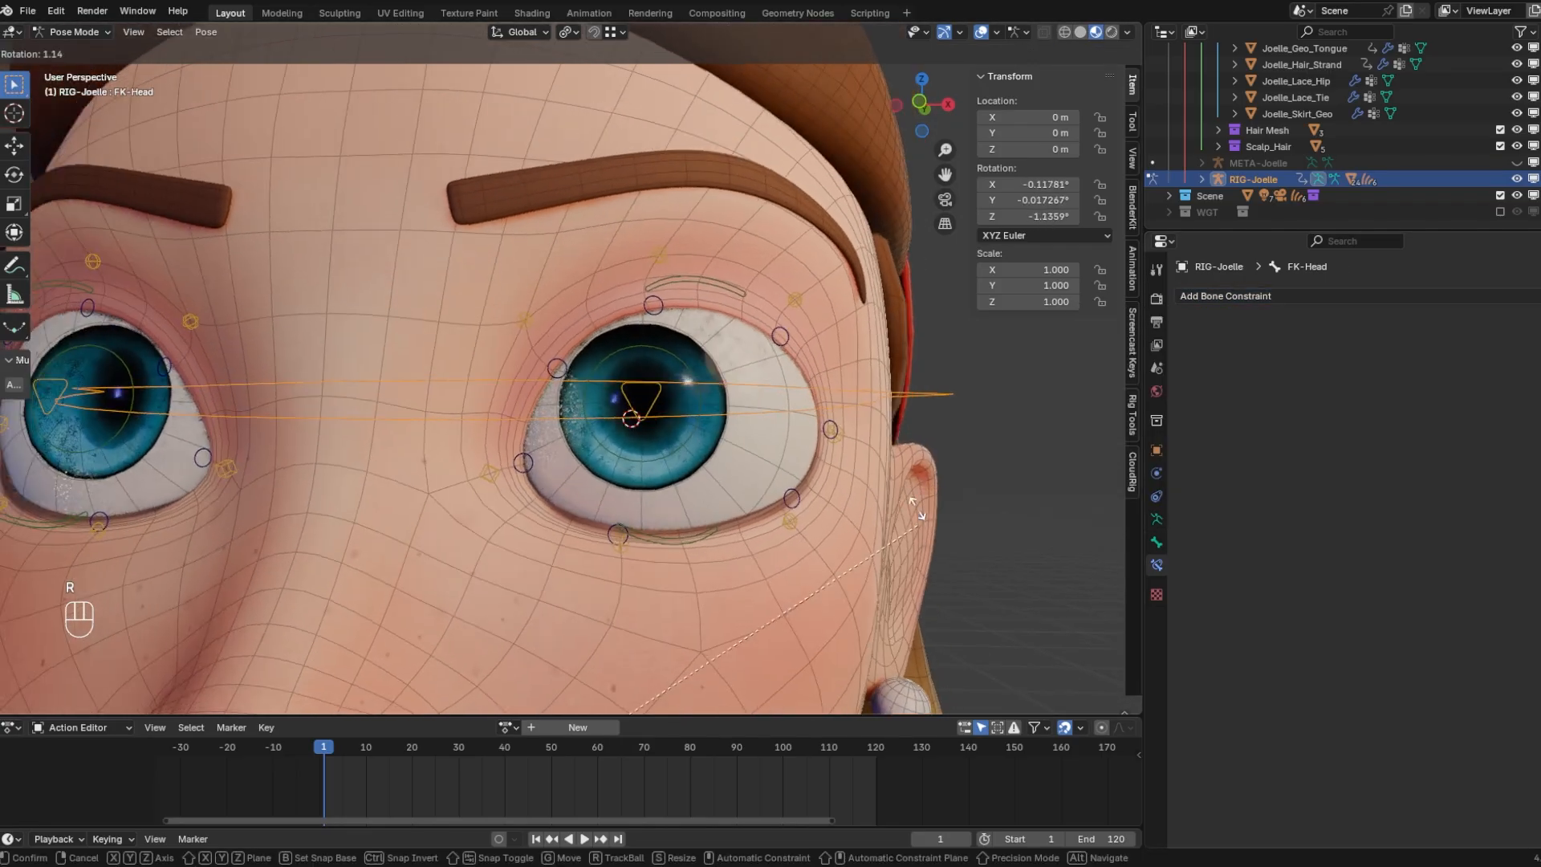
scroll(914, 499, down, 3)
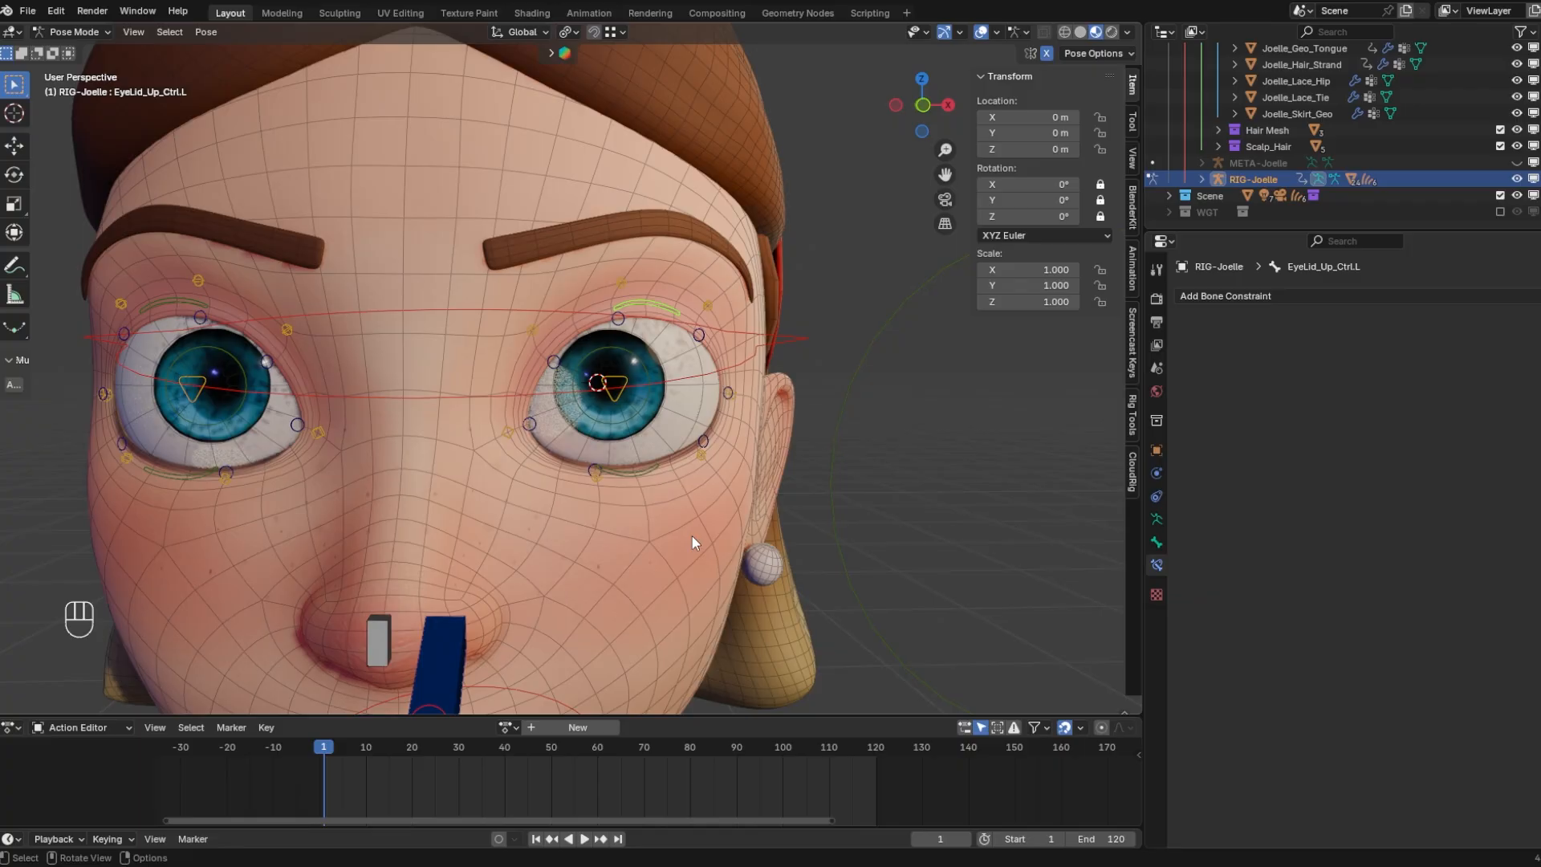
Test lowering the left upper eyelid control, reset its location, and lock its X and Z location axes
mouse_move(684, 390)
middle_down()
mouse_move(643, 387)
mouse_move(678, 384)
middle_up()
scroll(678, 383, up, 3)
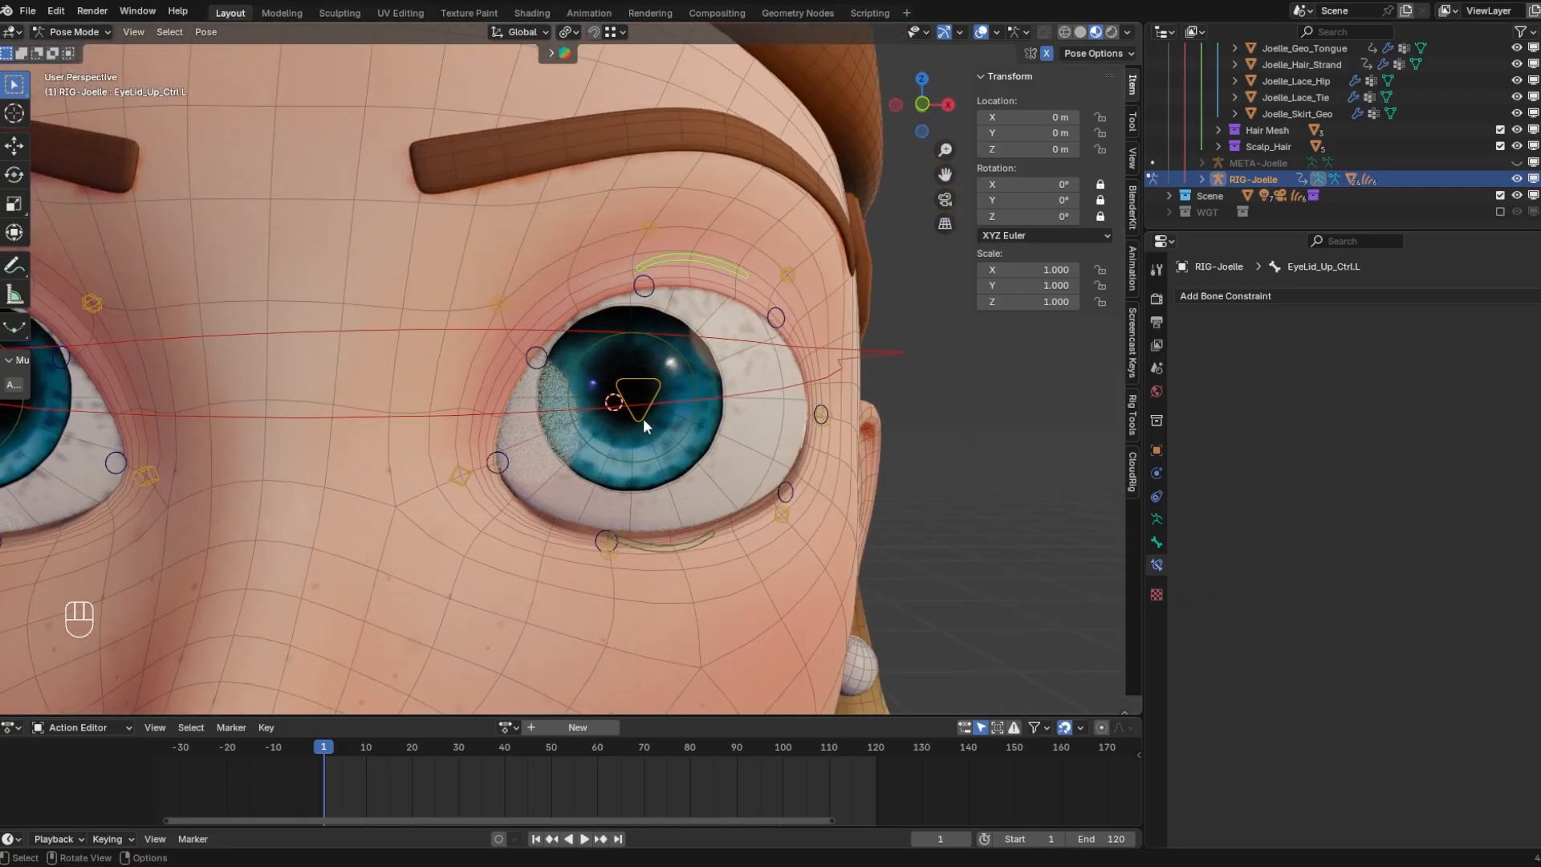
click(643, 393)
click(707, 258)
key(g)
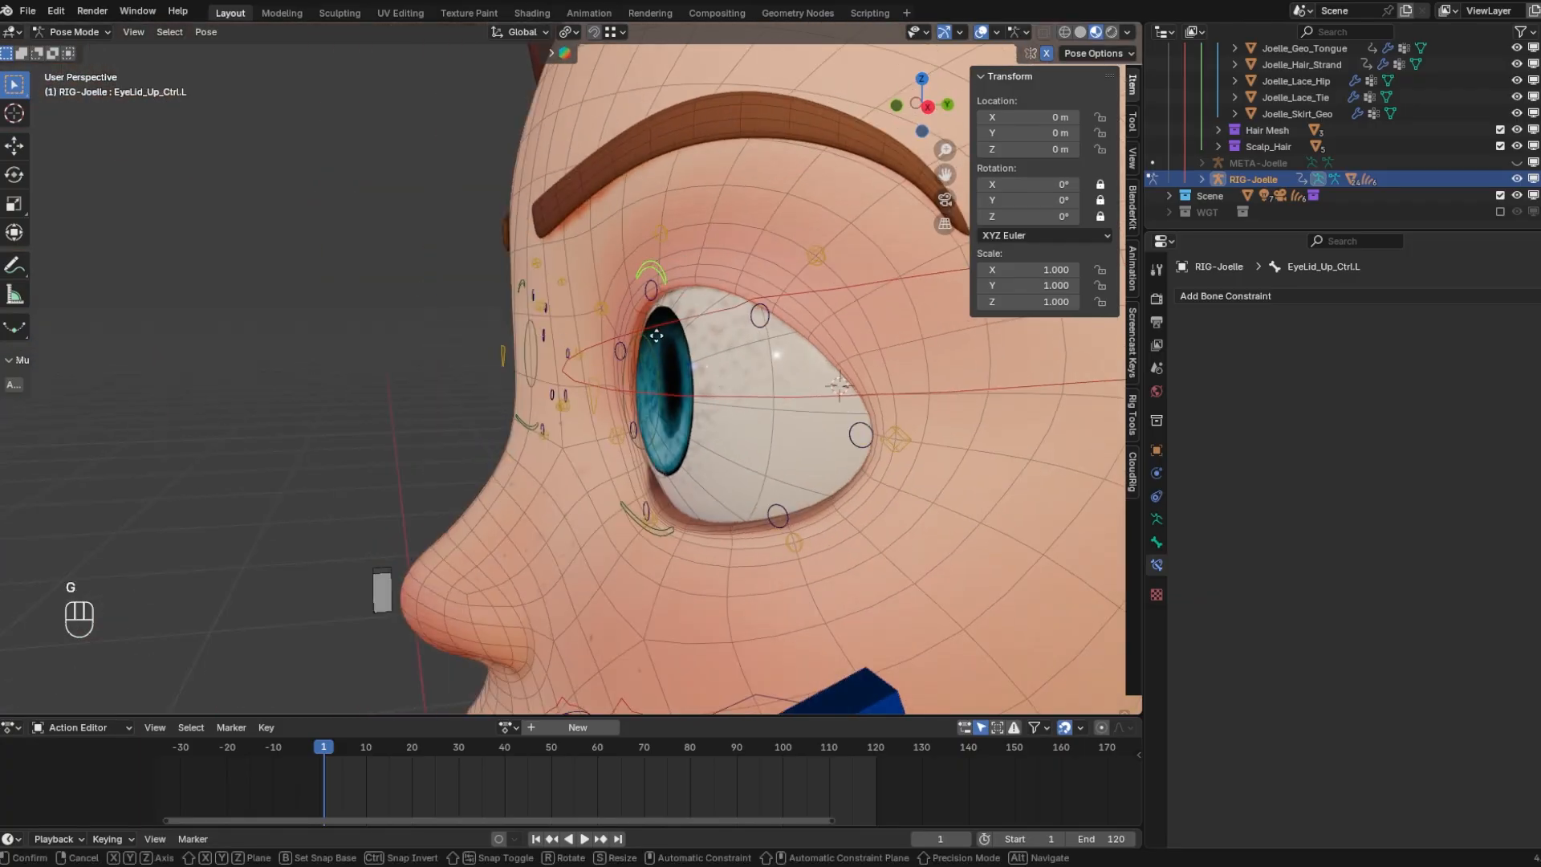
key(z)
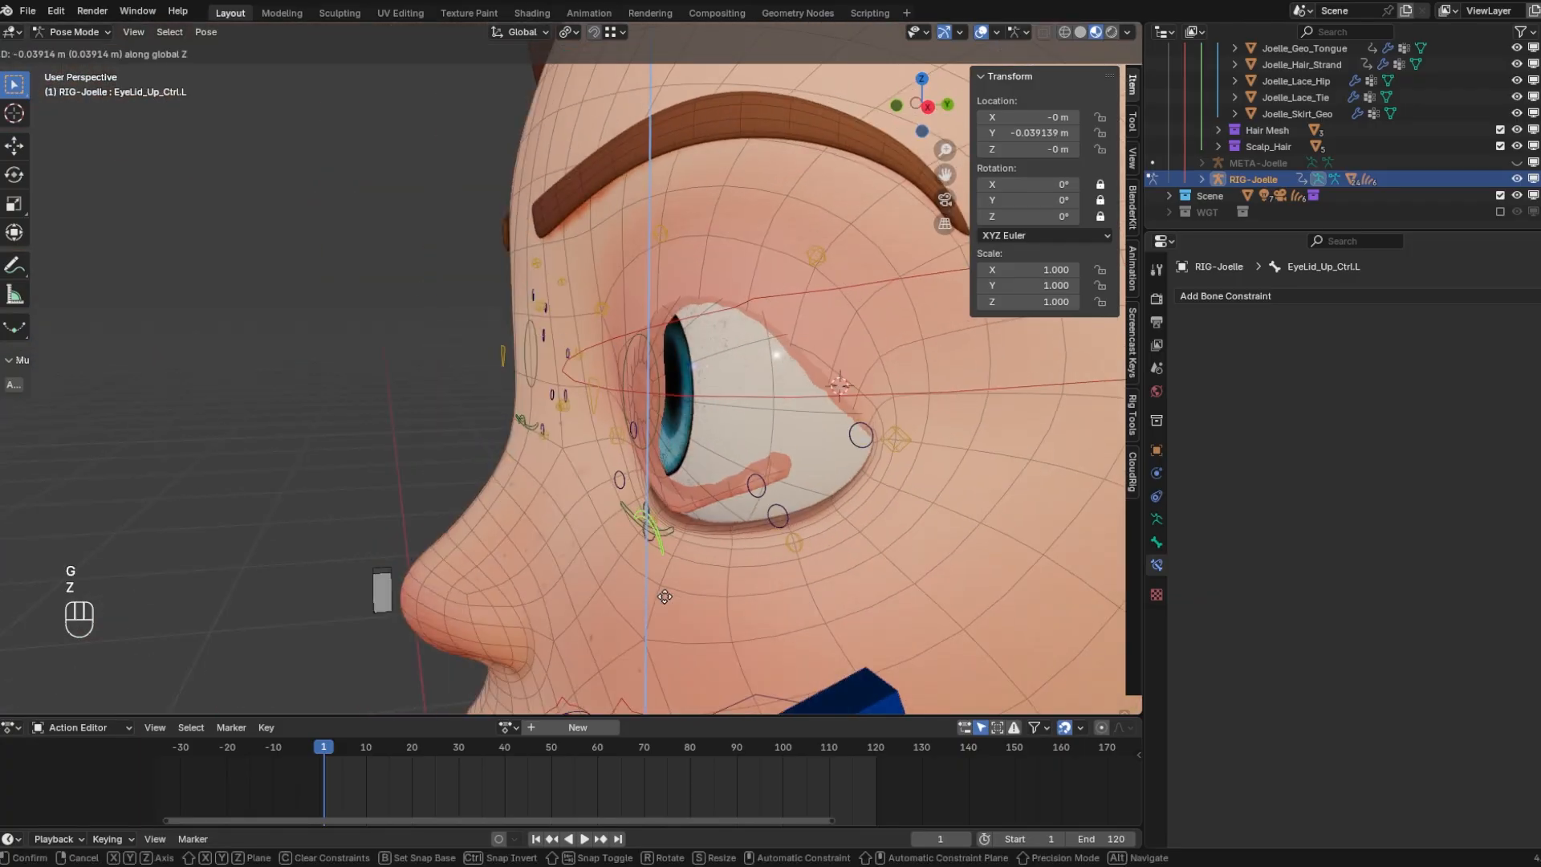
click(666, 585)
middle_drag(666, 585, 647, 372)
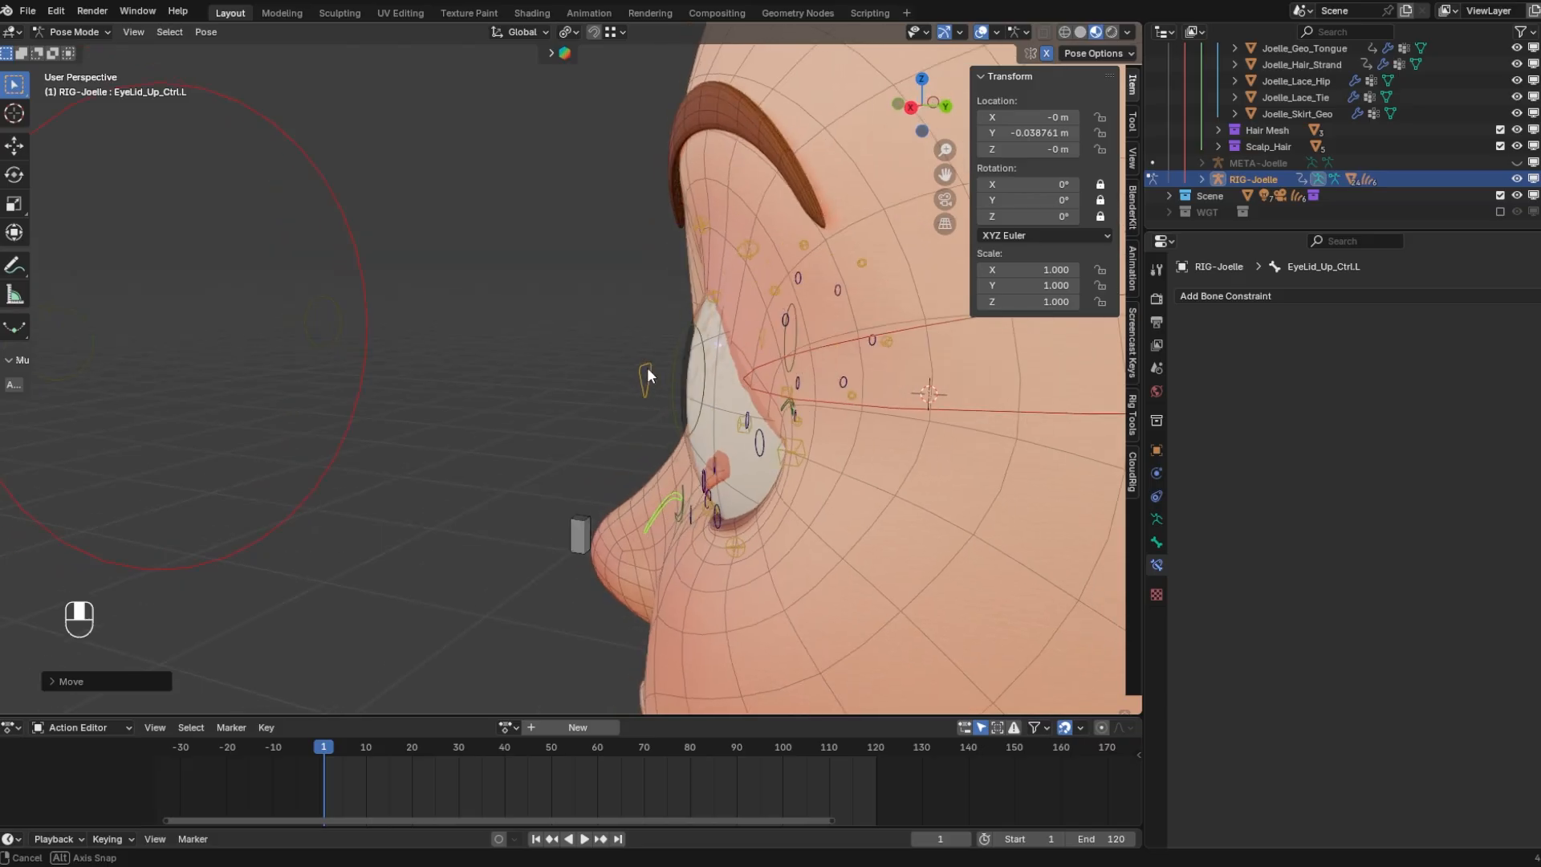
key(r)
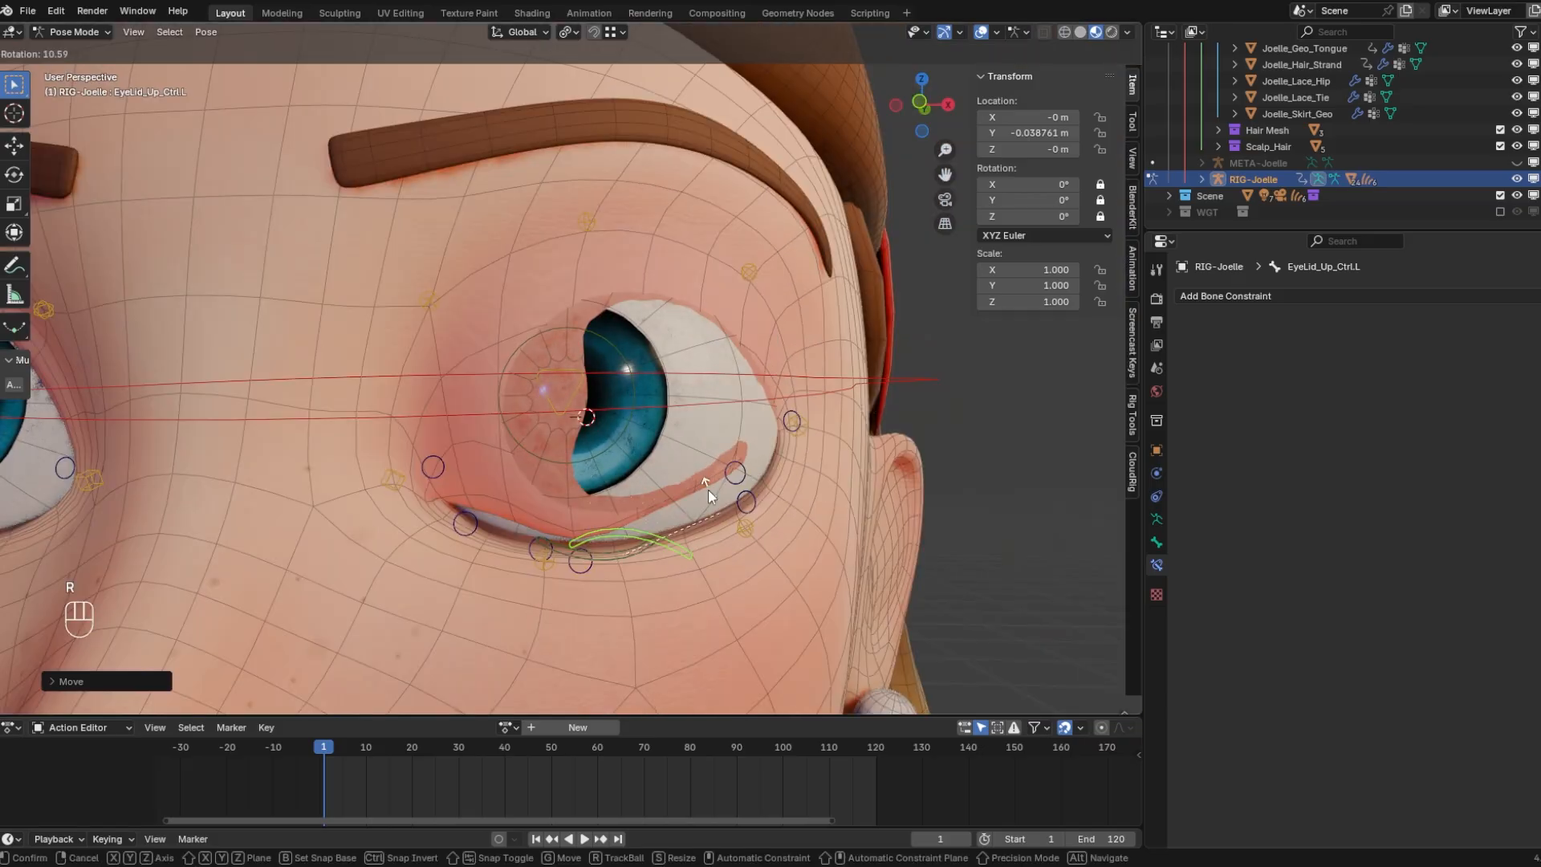
right_click(680, 480)
key(g)
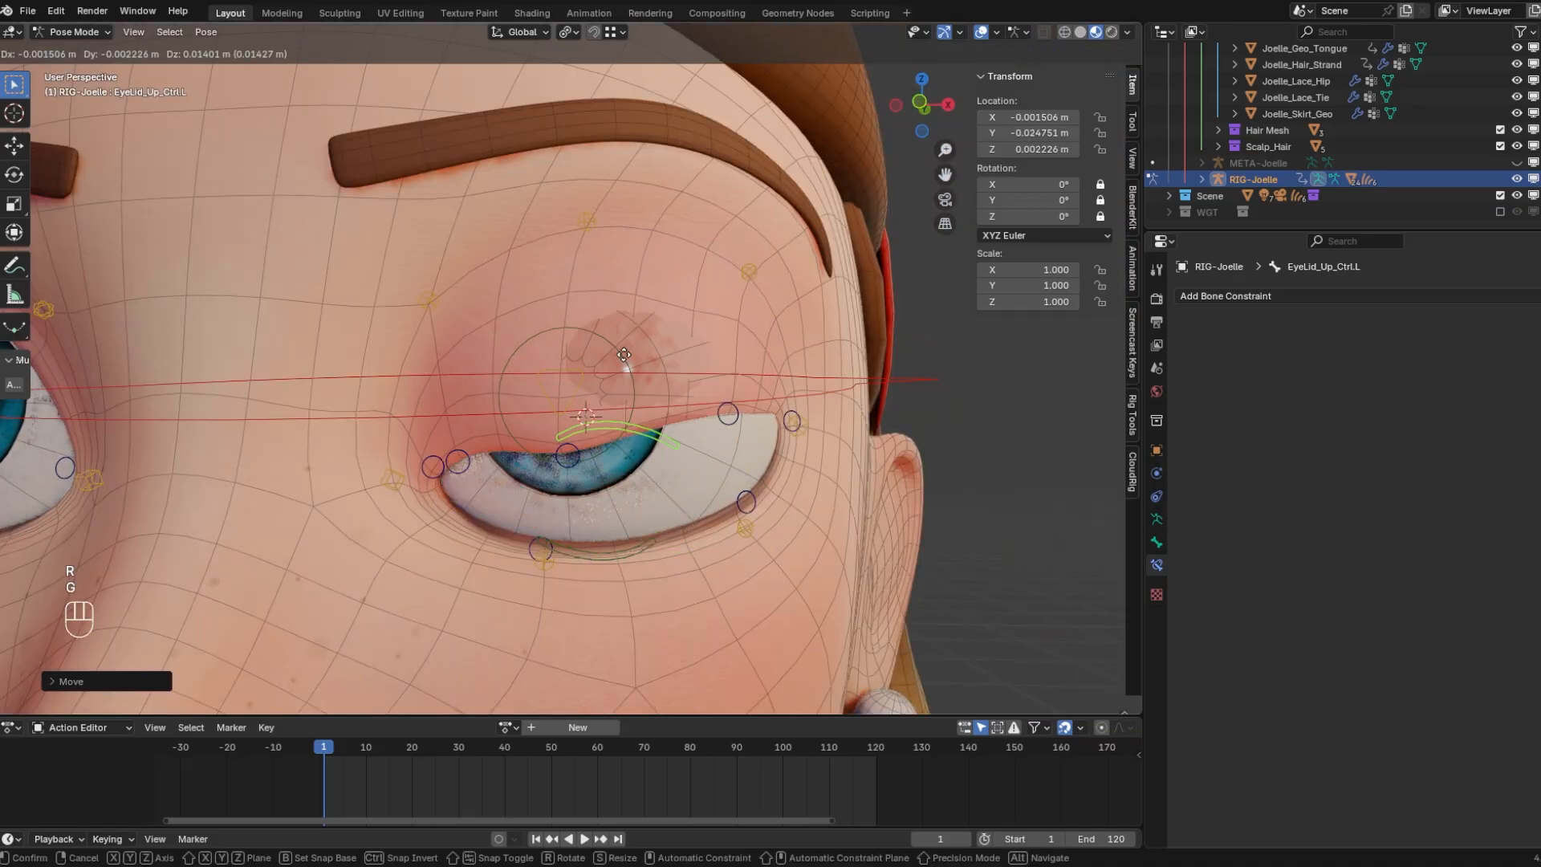
right_click(644, 420)
key(alt+g)
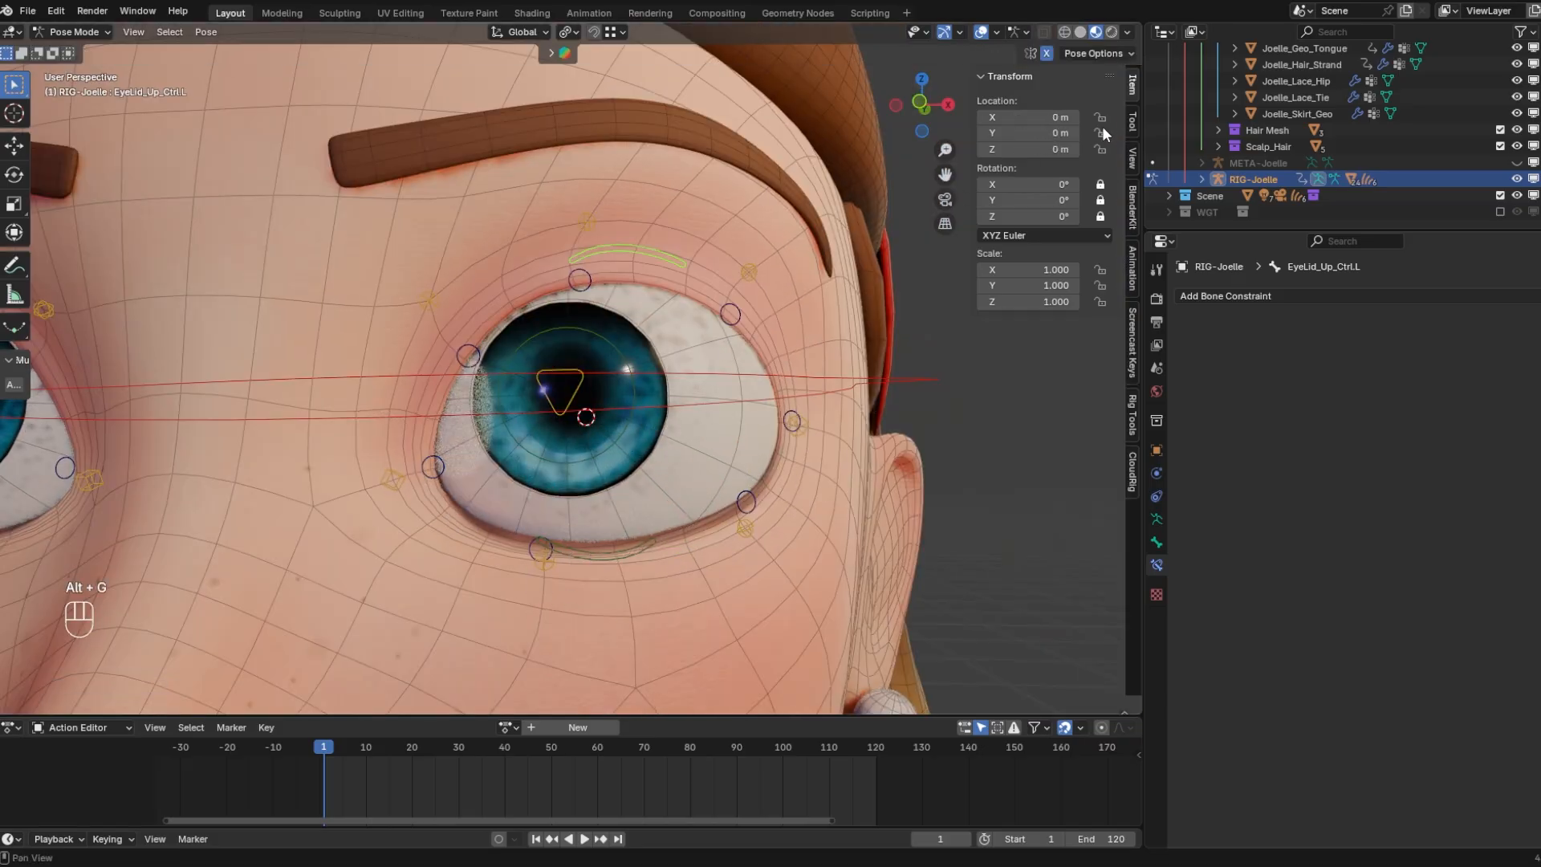
Try moving the left blink control Eye_Blink_Ctrl.L and lowering the upper eyelid control along the global Z axis
click(543, 382)
key(g)
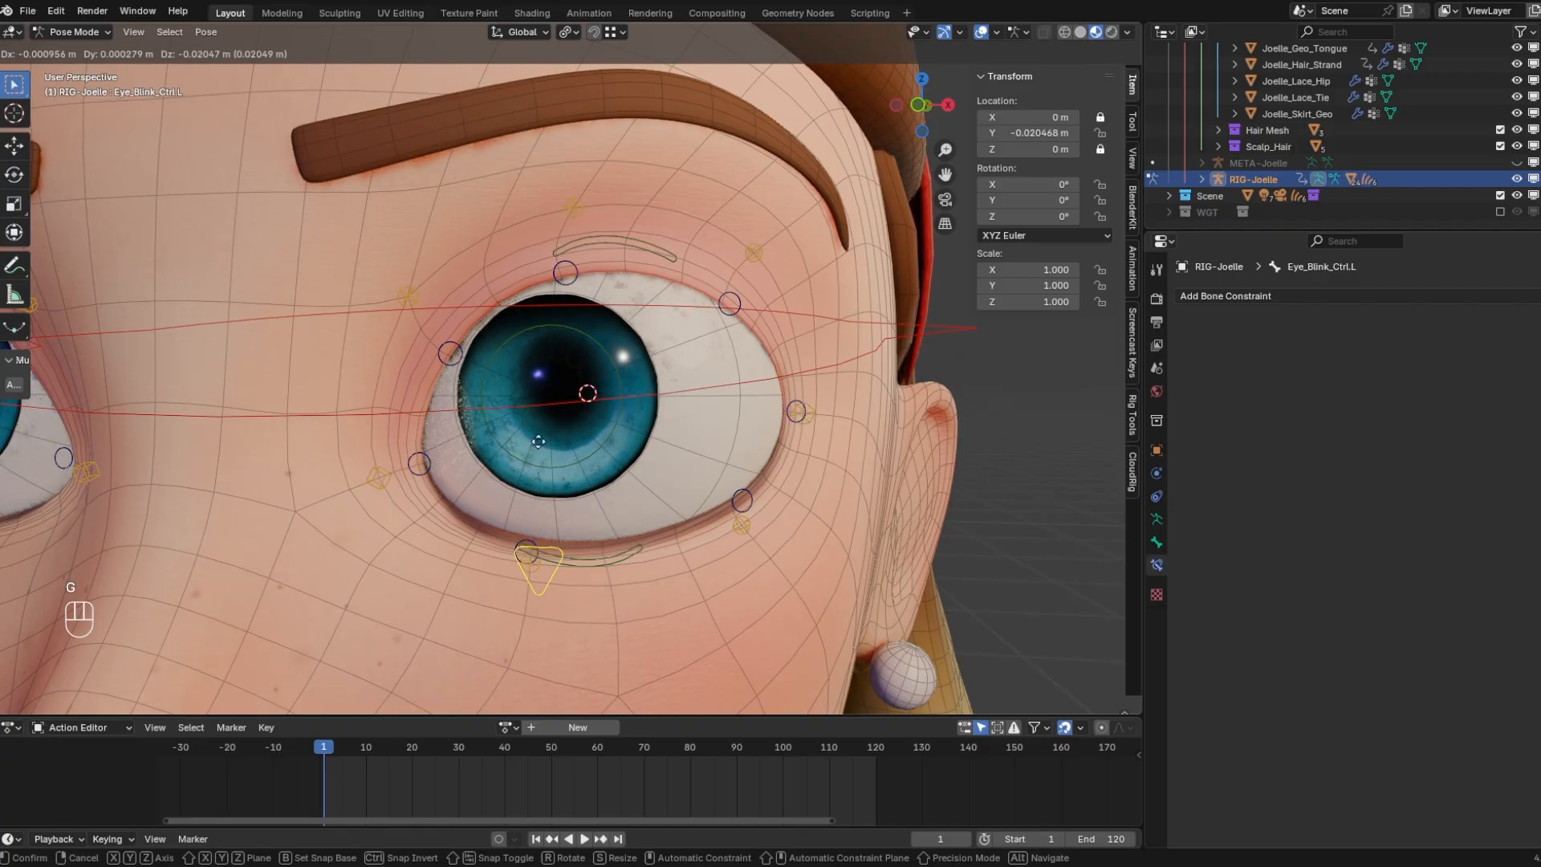
right_click(546, 384)
key(g)
right_click(572, 442)
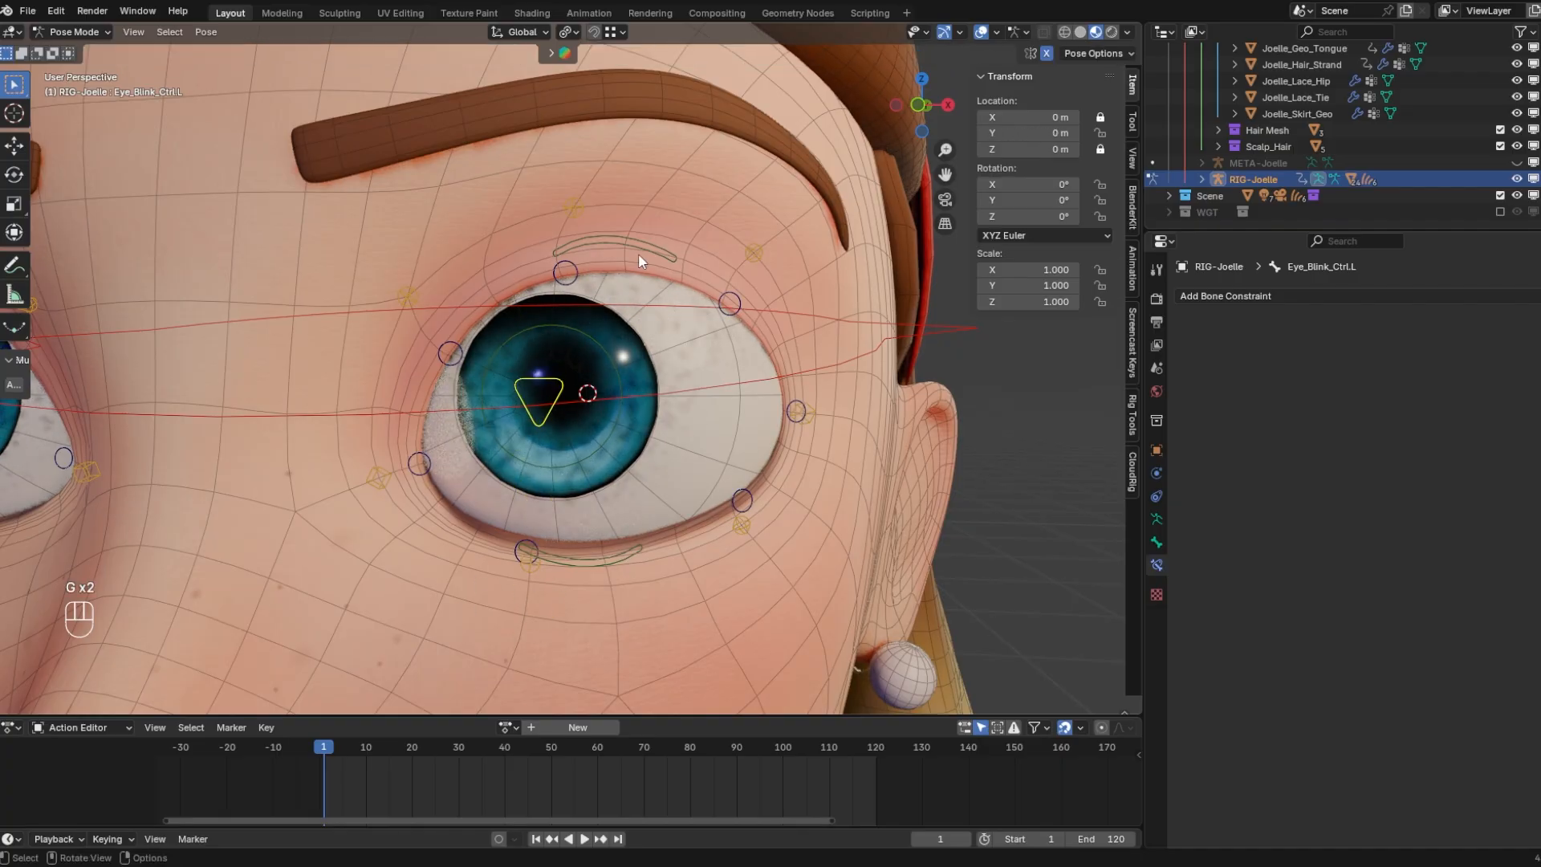
click(639, 256)
middle_drag(696, 275, 674, 321)
key(g)
key(z)
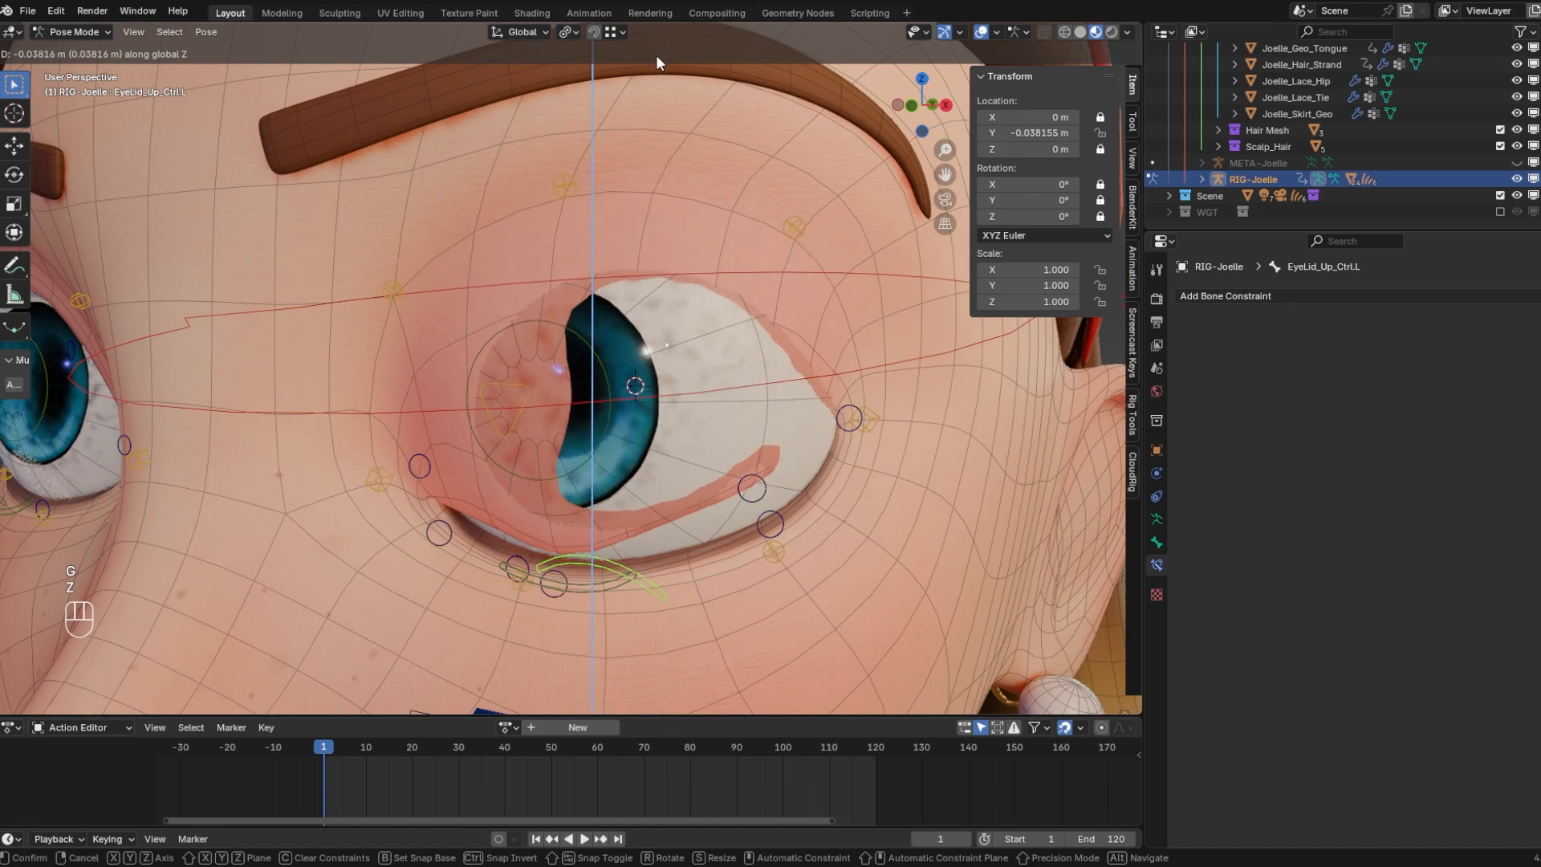
right_click(656, 54)
middle_drag(657, 55, 647, 204)
Select Joelle_Geo_Body in Object Mode and add a new shape key to it
key(ctrl+Tab)
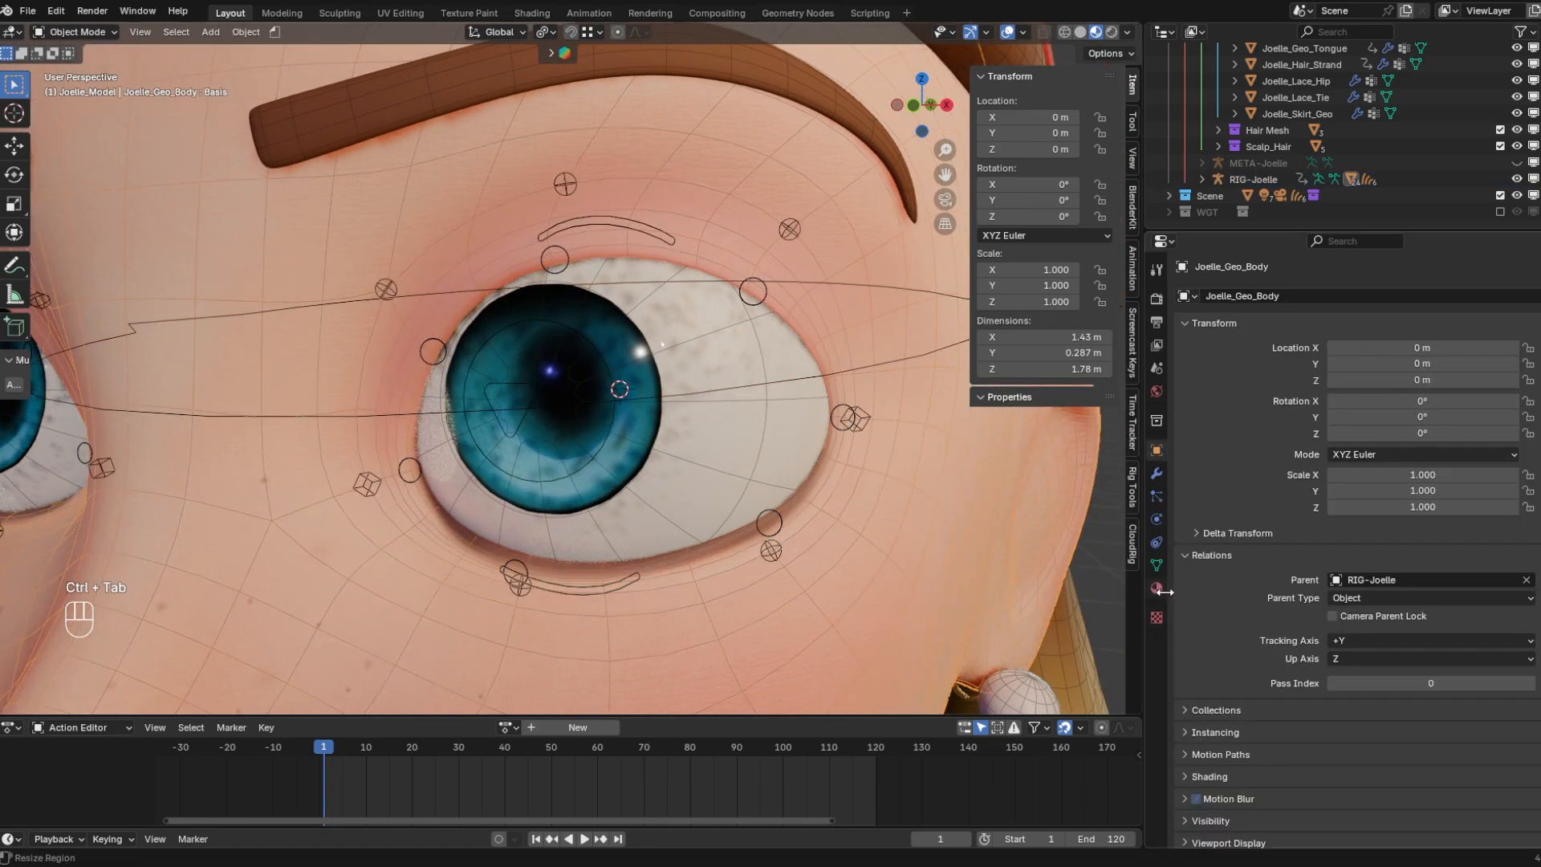
click(1156, 566)
scroll(1263, 735, down, 5)
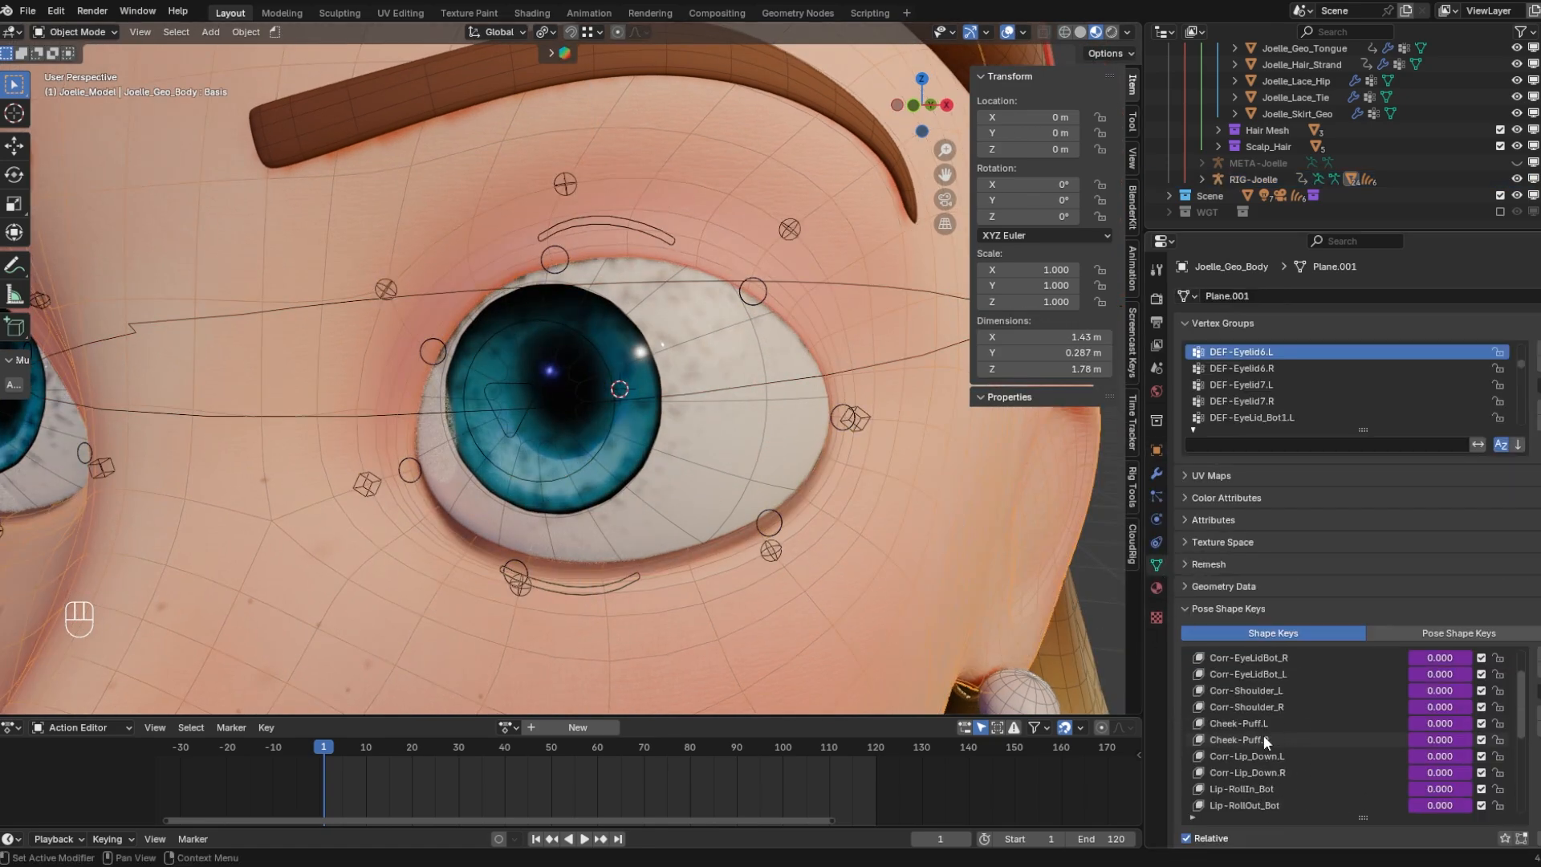
scroll(1236, 736, up, 2)
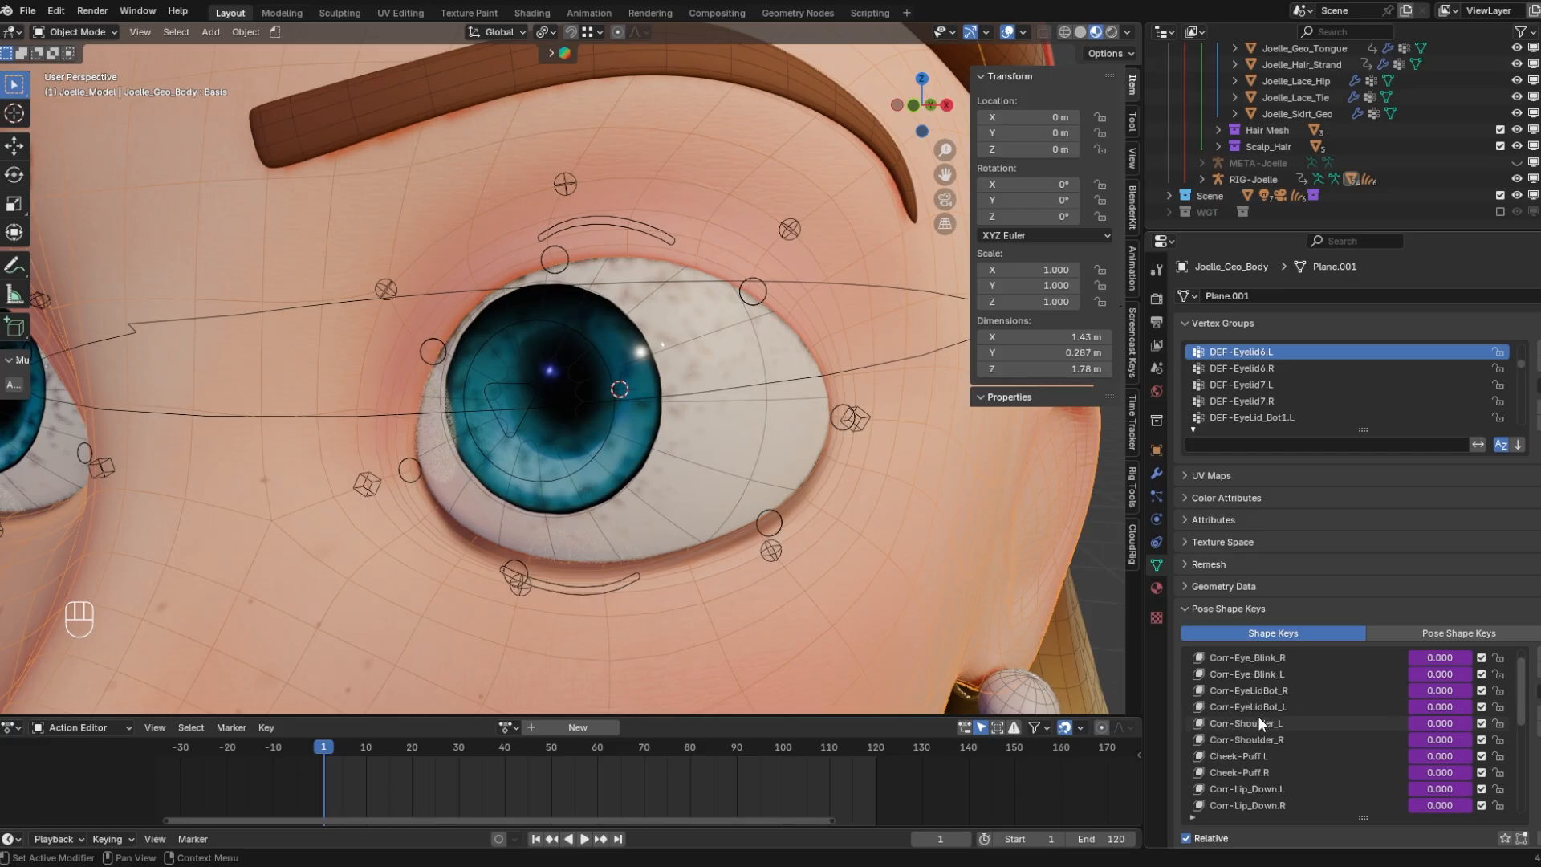
scroll(1285, 718, up, 1)
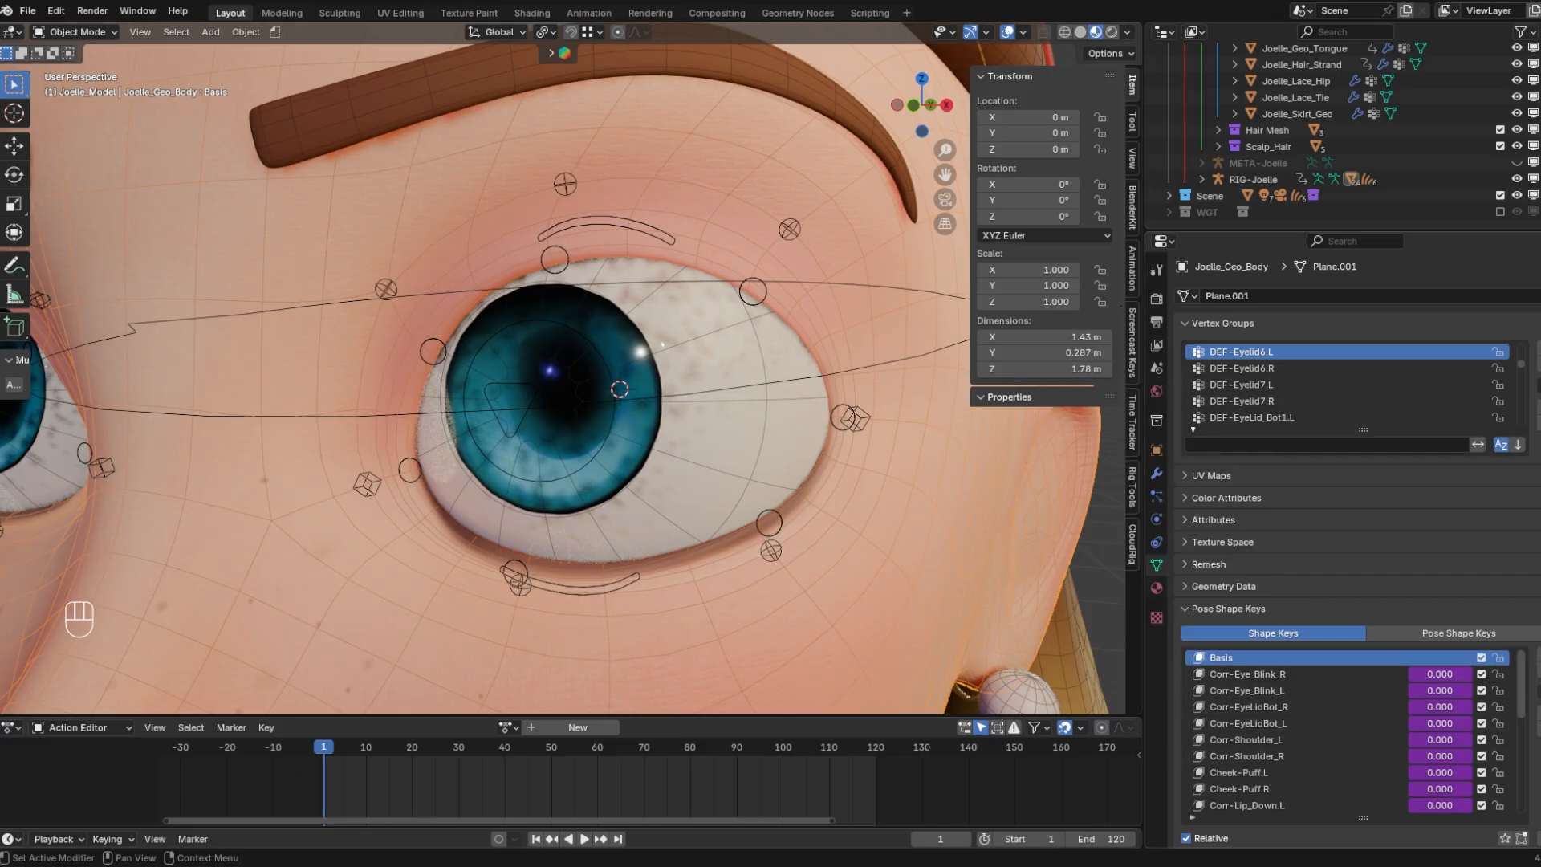
click(1539, 691)
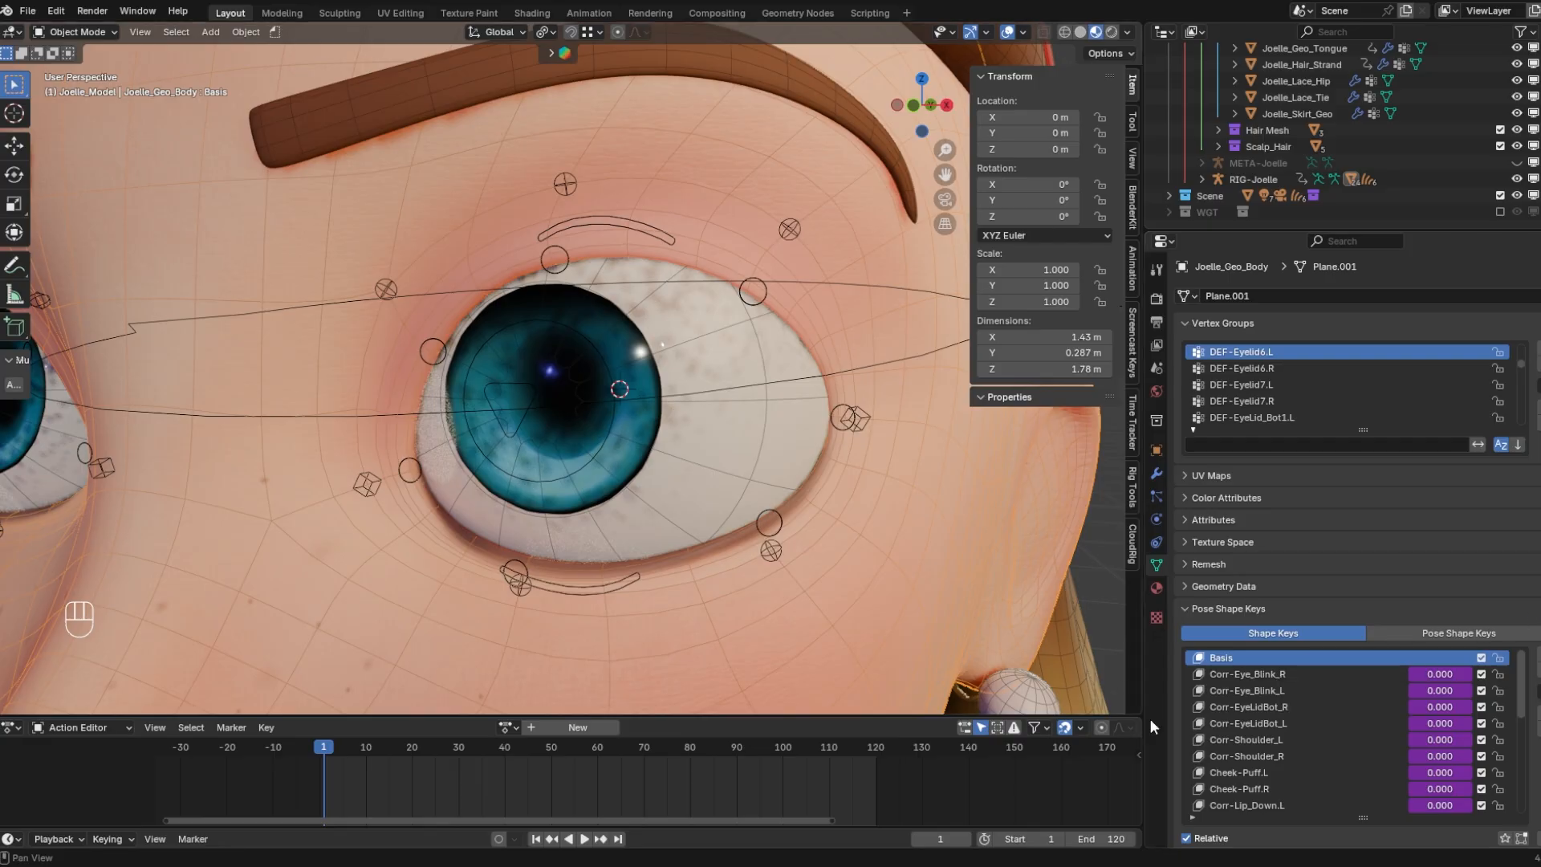
click(1539, 657)
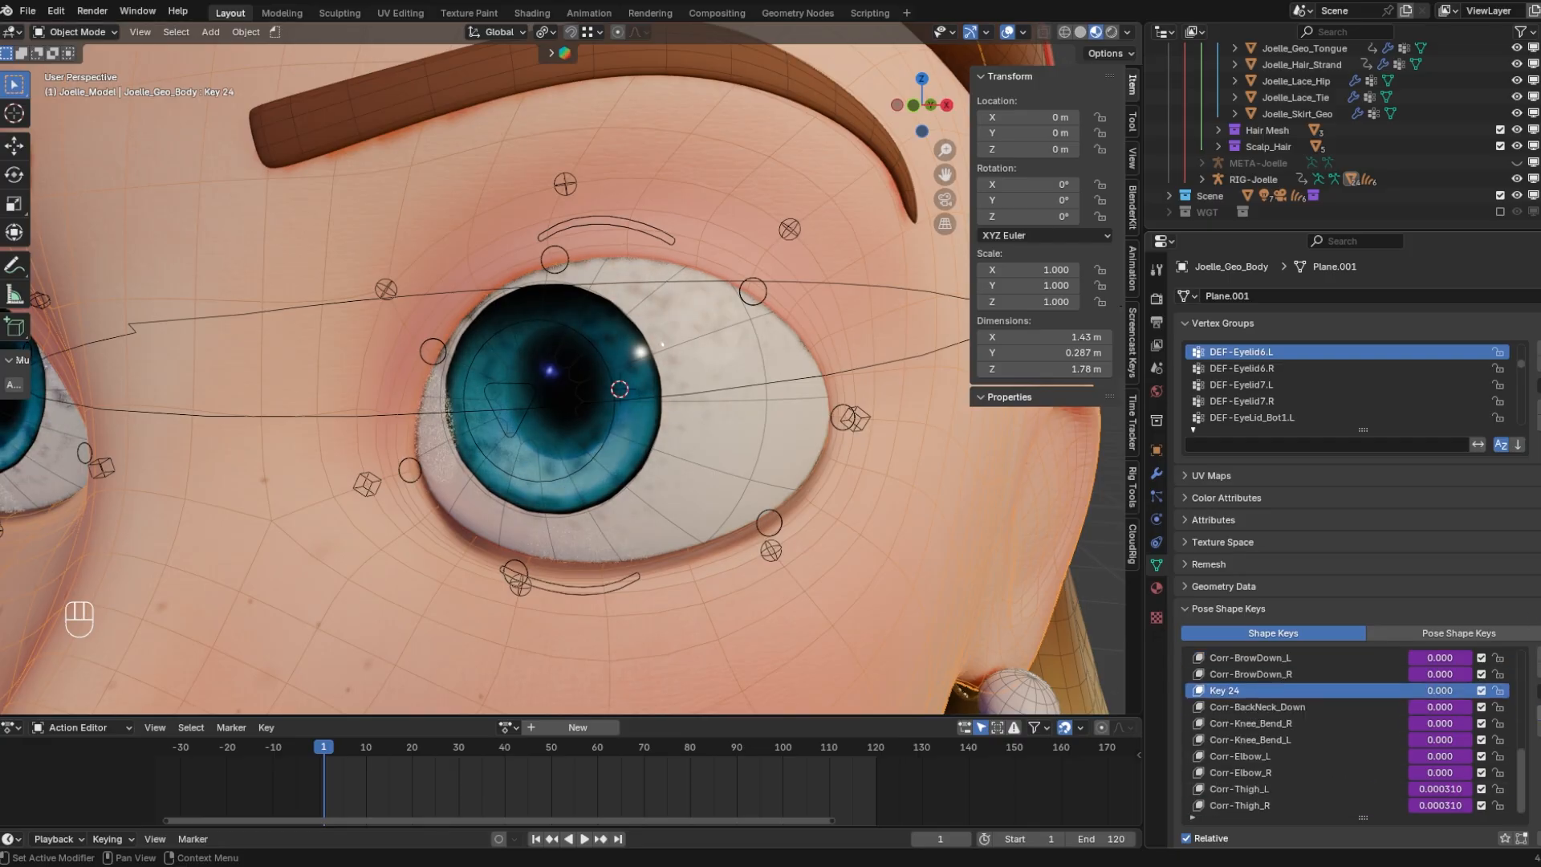
Move the new shape key up the list until it sits directly below Basis
scroll(1447, 719, up, 4)
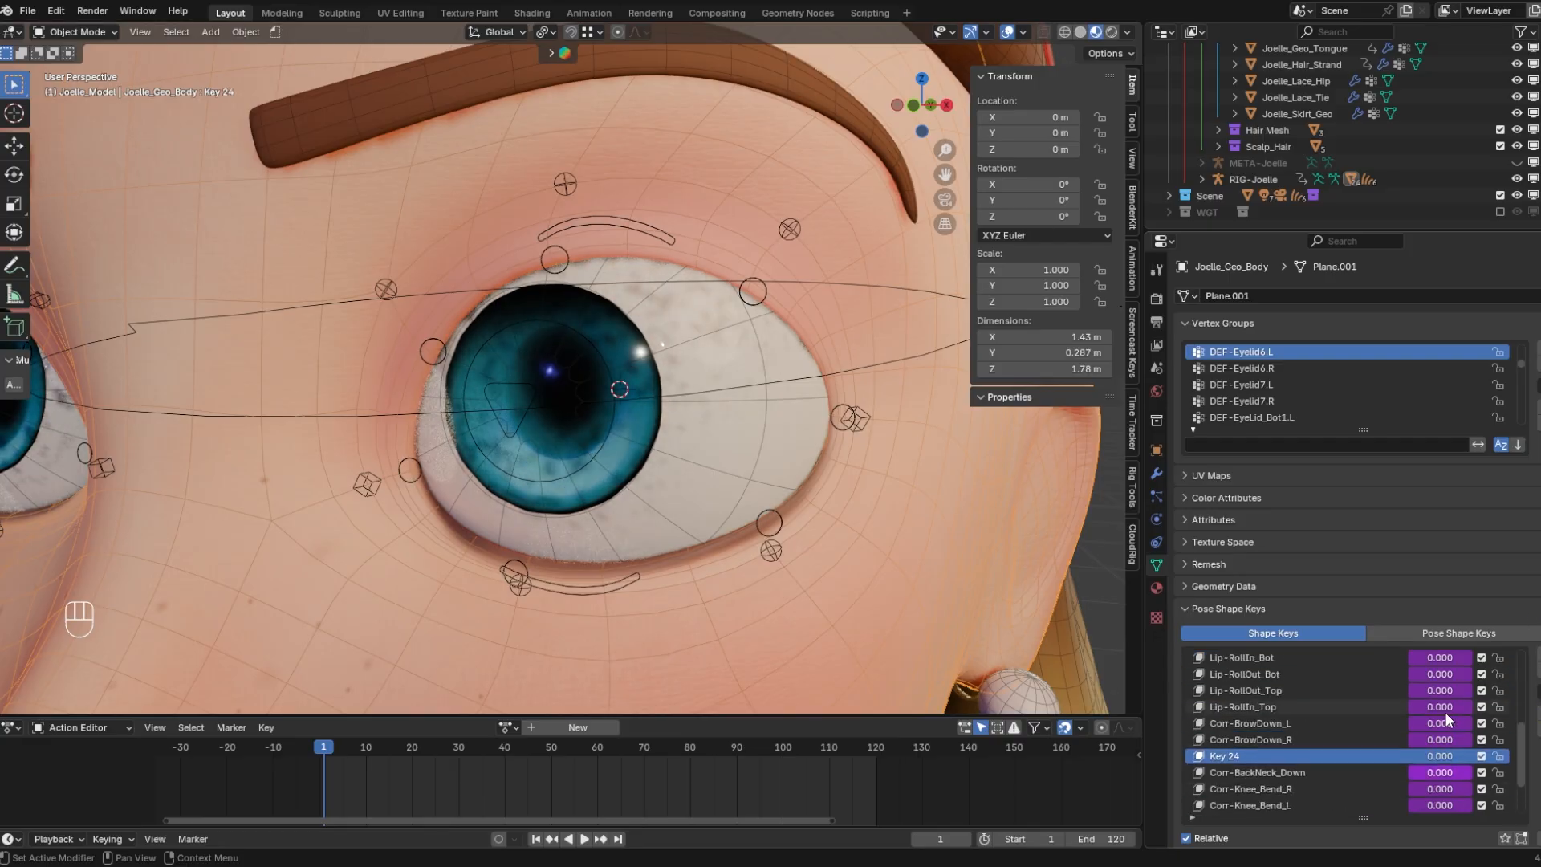
click(1540, 714)
click(1540, 714)
double_click(1540, 713)
double_click(1539, 713)
scroll(1447, 719, up, 4)
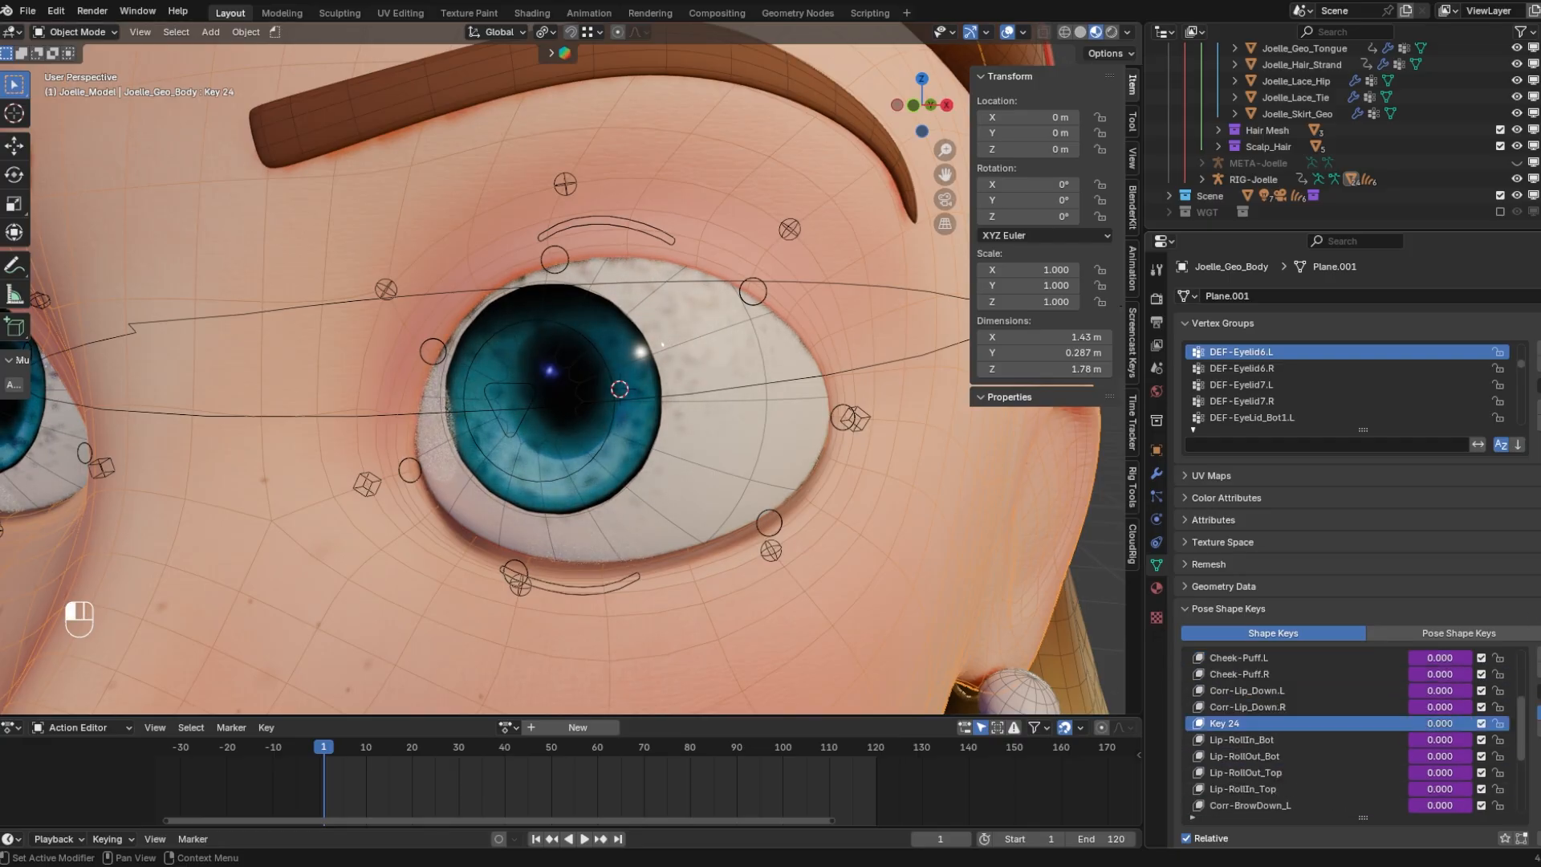
double_click(1540, 714)
double_click(1540, 713)
double_click(1540, 714)
scroll(1398, 737, up, 5)
click(1540, 713)
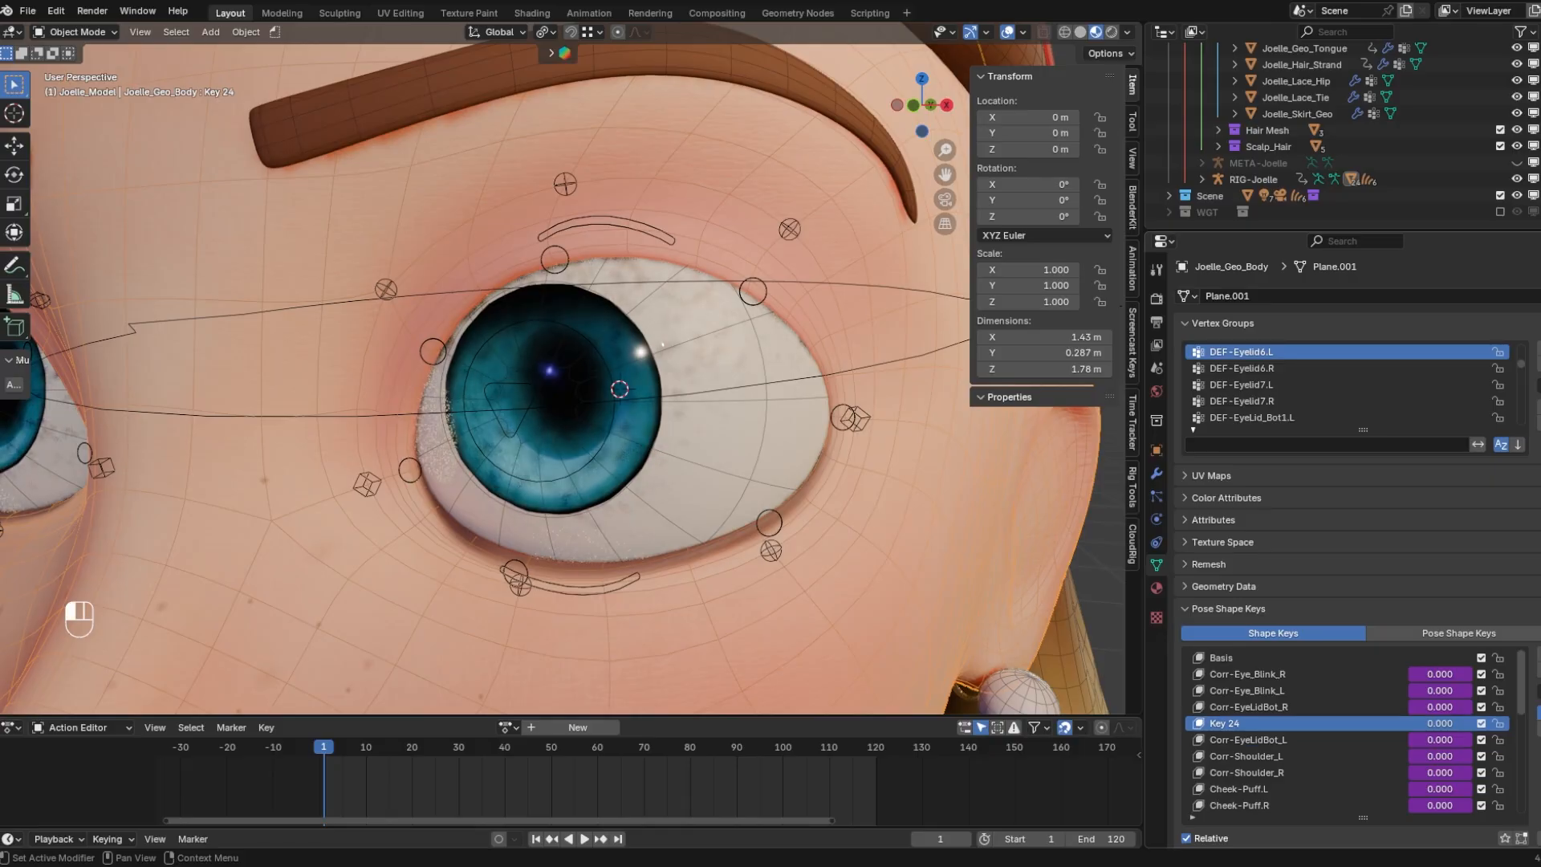
Rename the new shape key as Eye-Blink.L
double_click(1225, 670)
text(EYe)
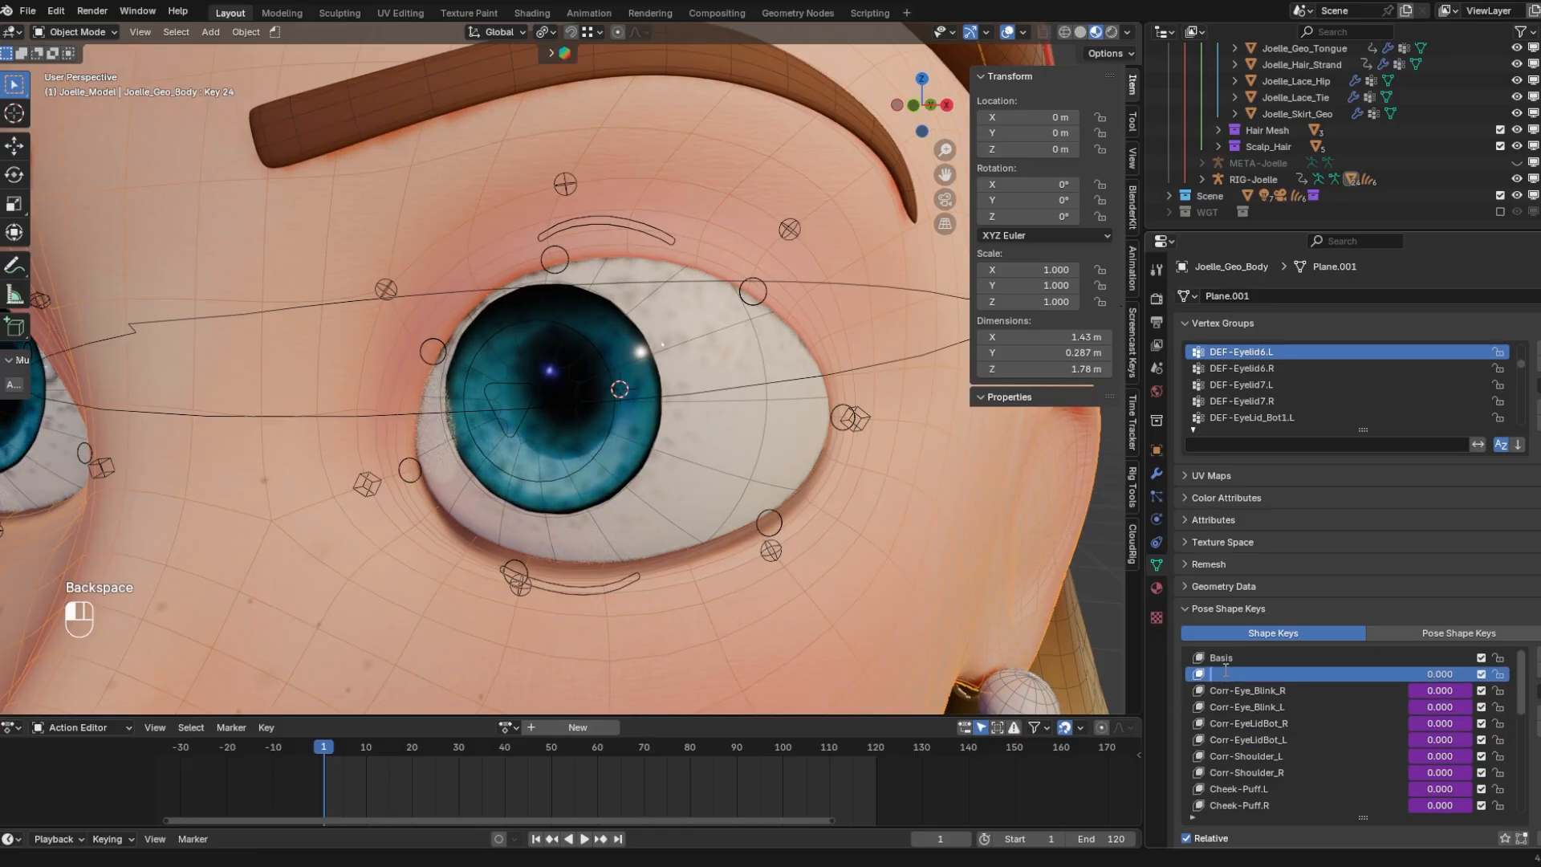
key(Return)
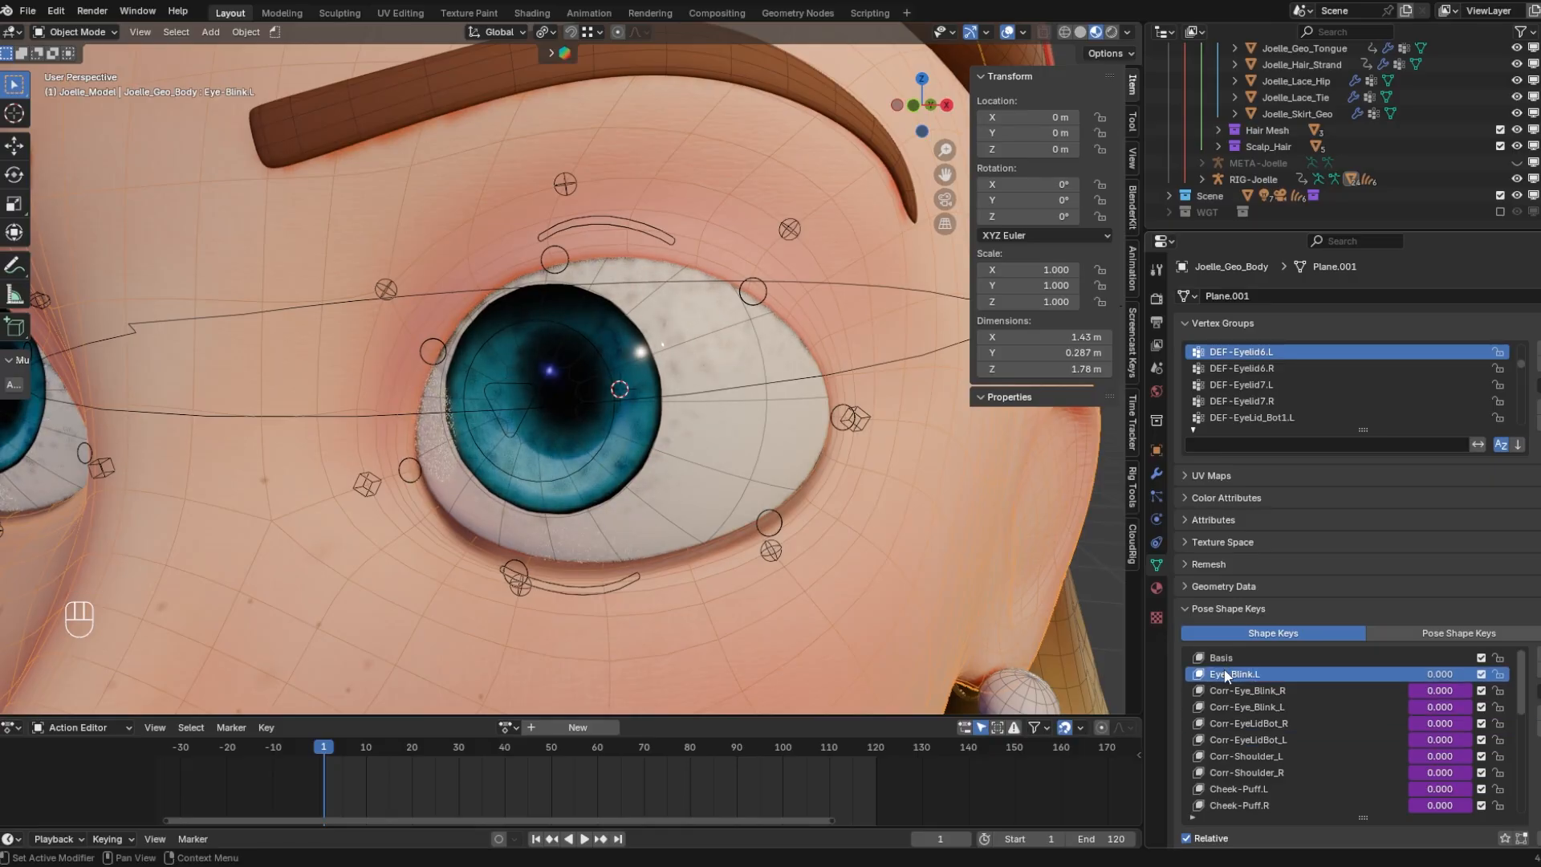
scroll(570, 408, down, 6)
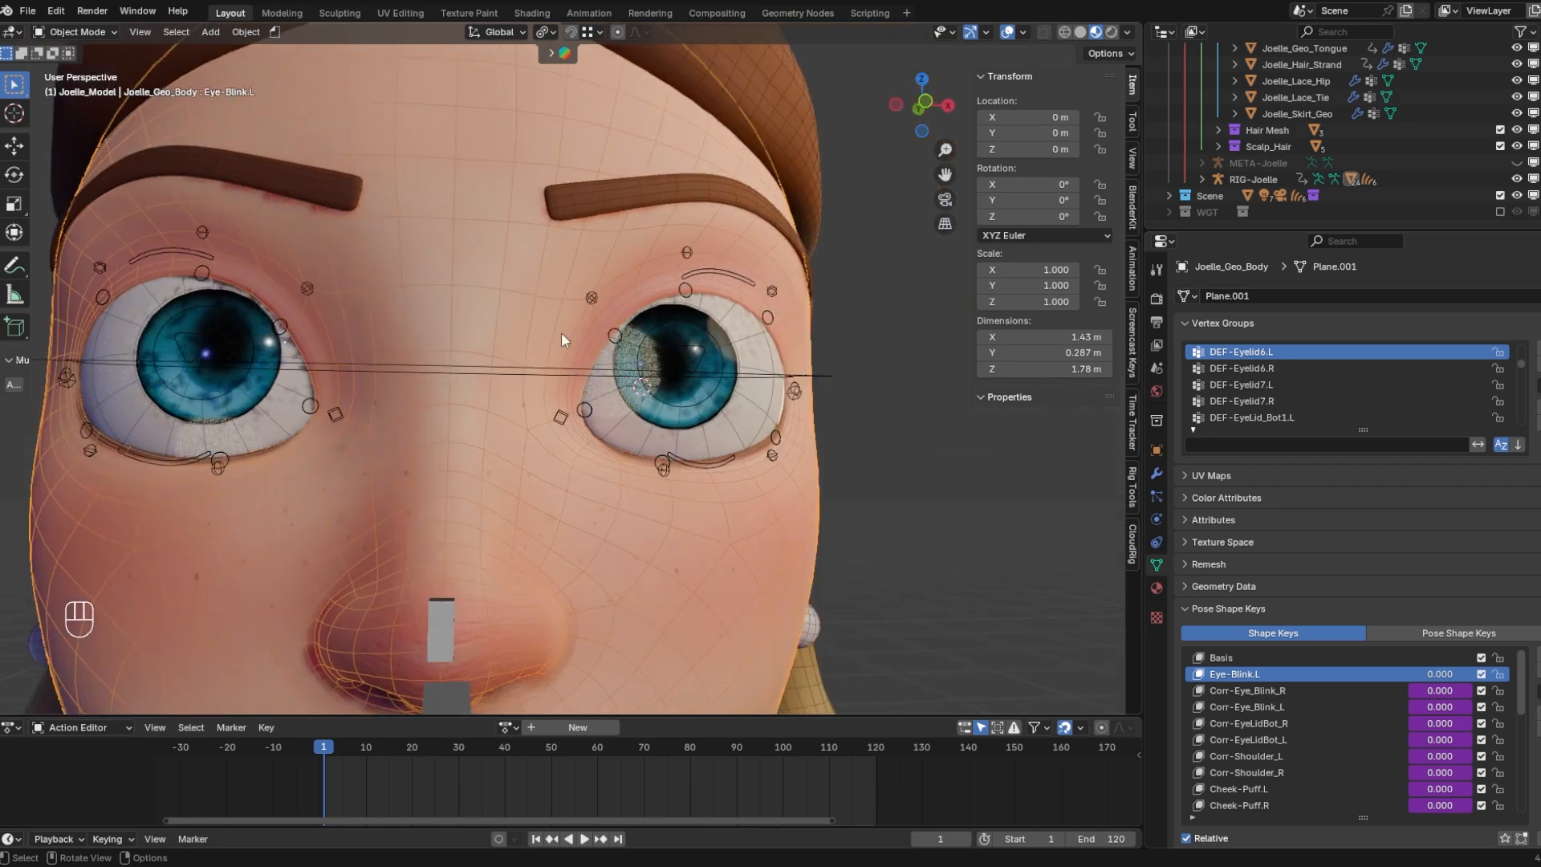
shift+middle_drag(508, 327, 510, 360)
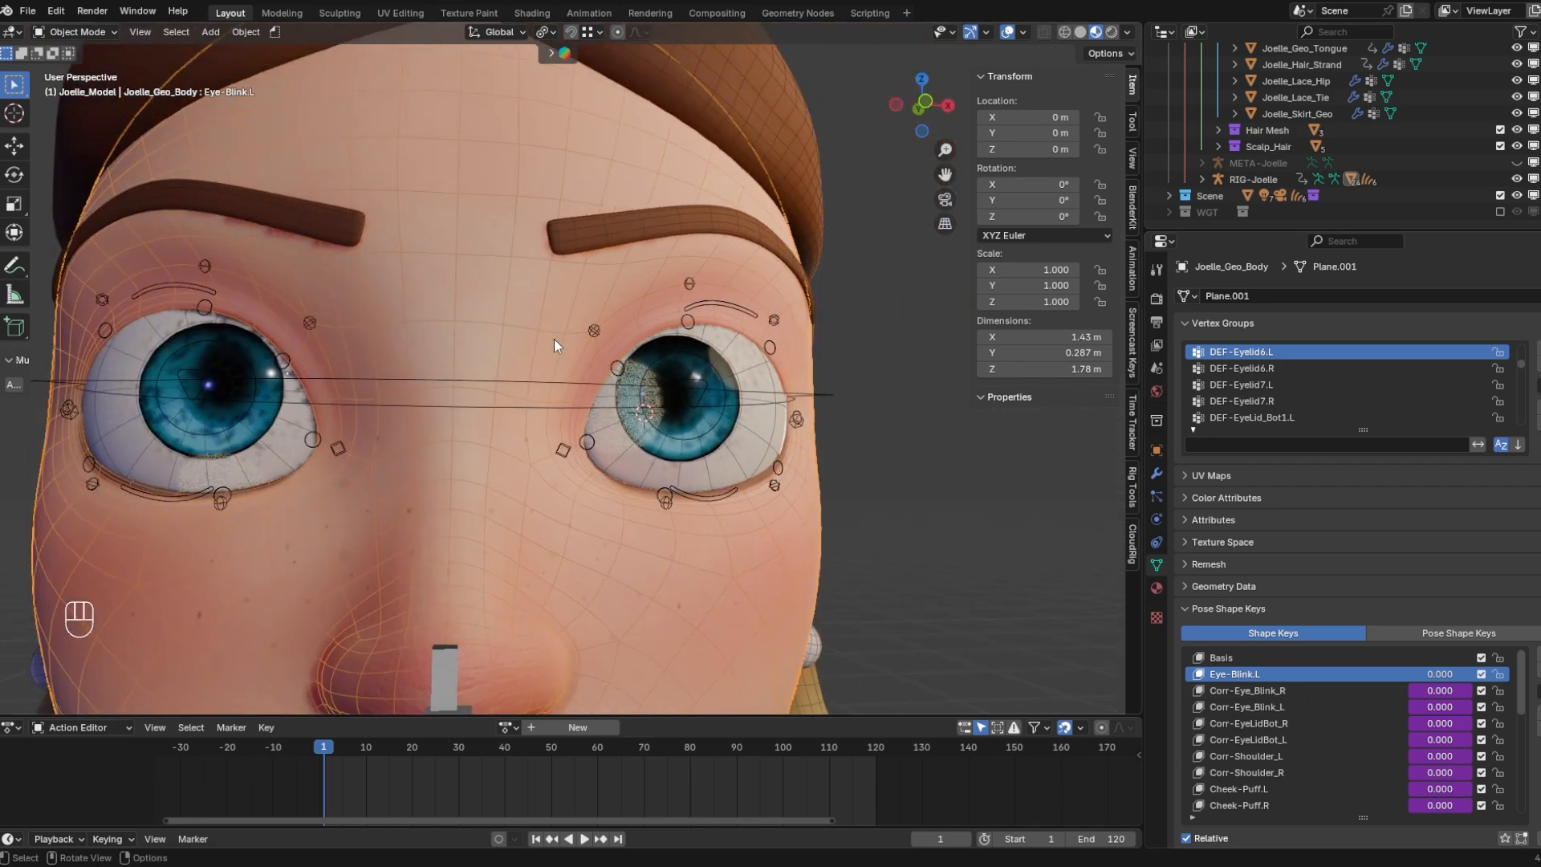
mouse_move(554, 339)
middle_down()
mouse_move(580, 342)
mouse_move(528, 348)
middle_up()
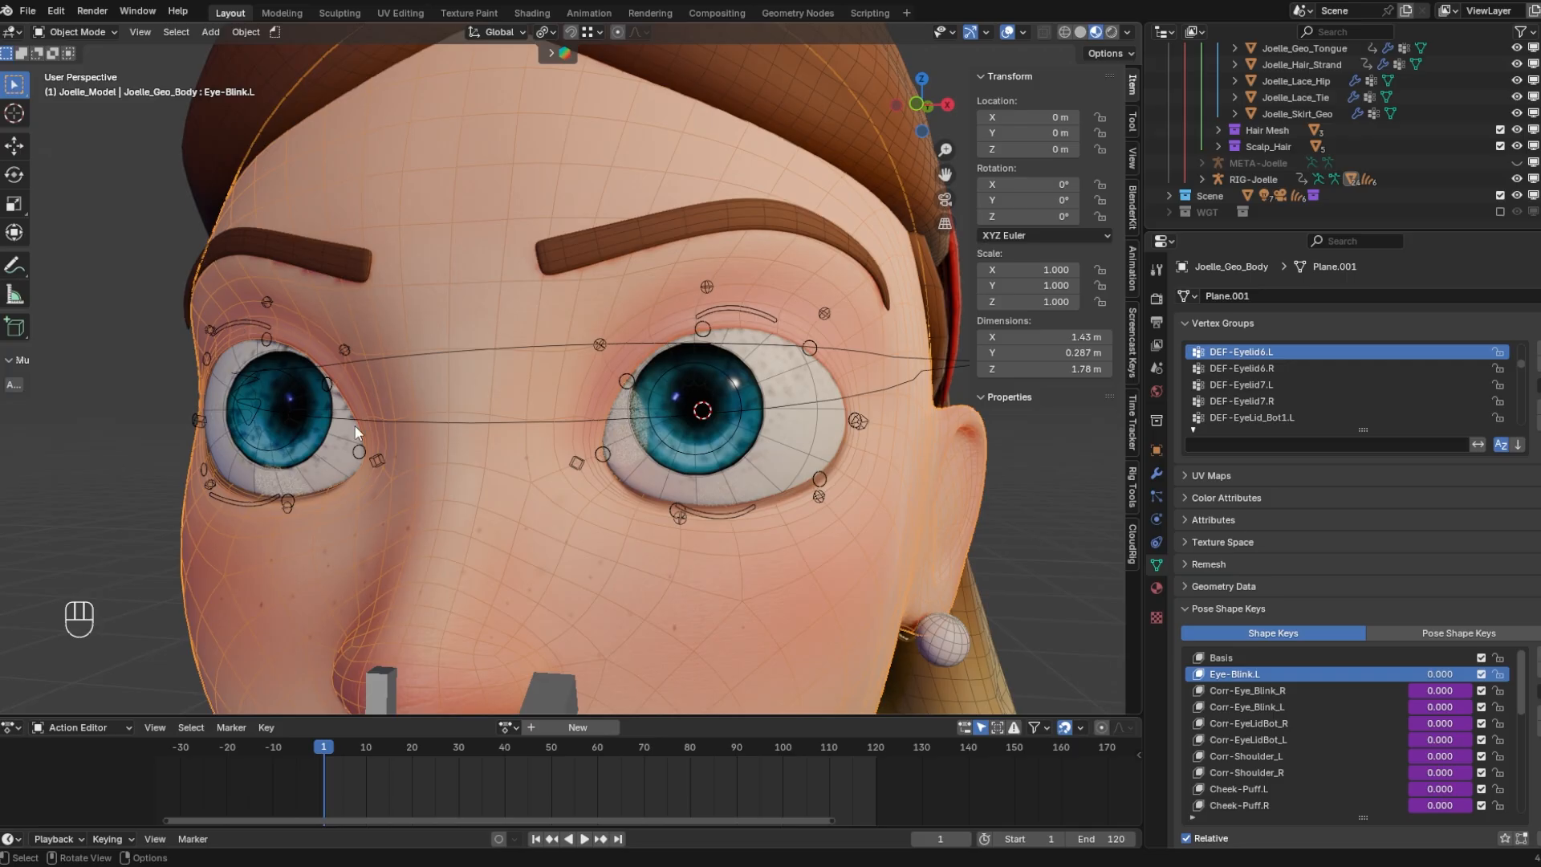
shift+middle_drag(758, 291, 730, 297)
scroll(715, 340, up, 1)
click(762, 311)
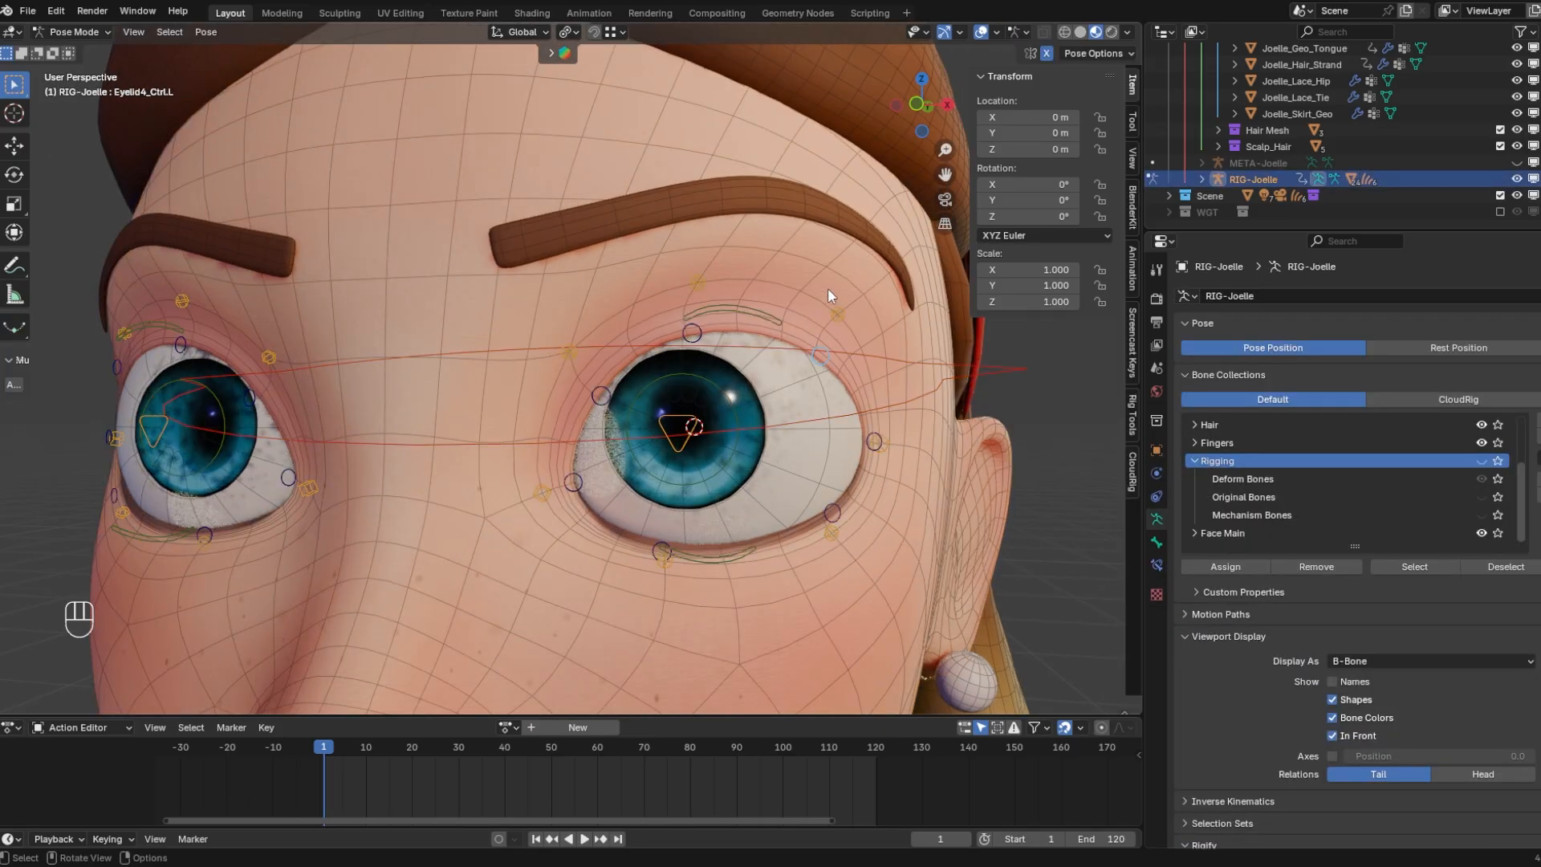
key(ctrl+Tab)
click(827, 287)
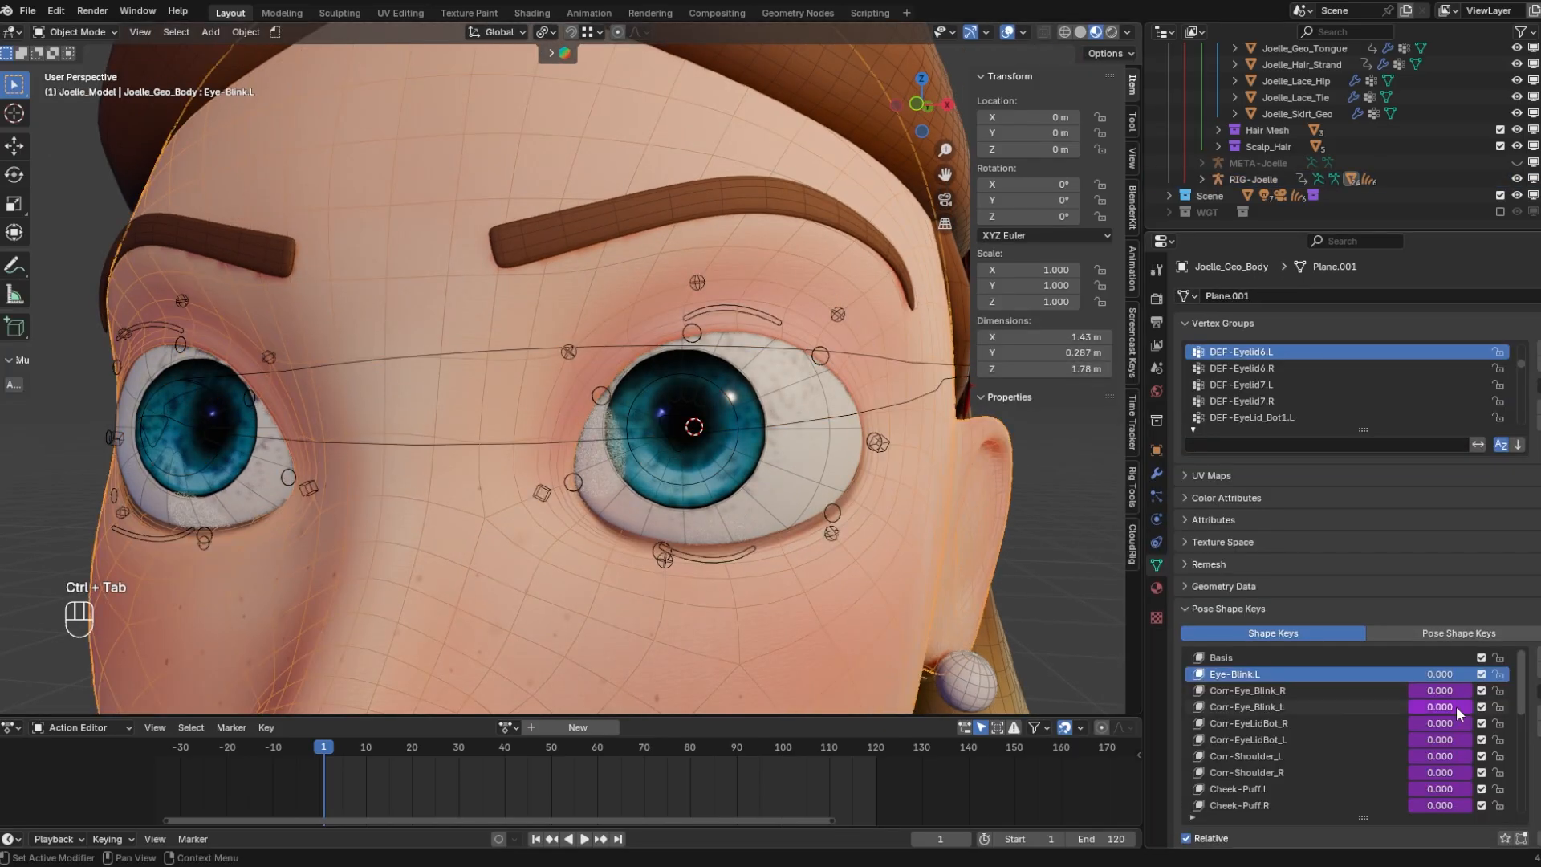
click(712, 303)
click(747, 295)
click(740, 312)
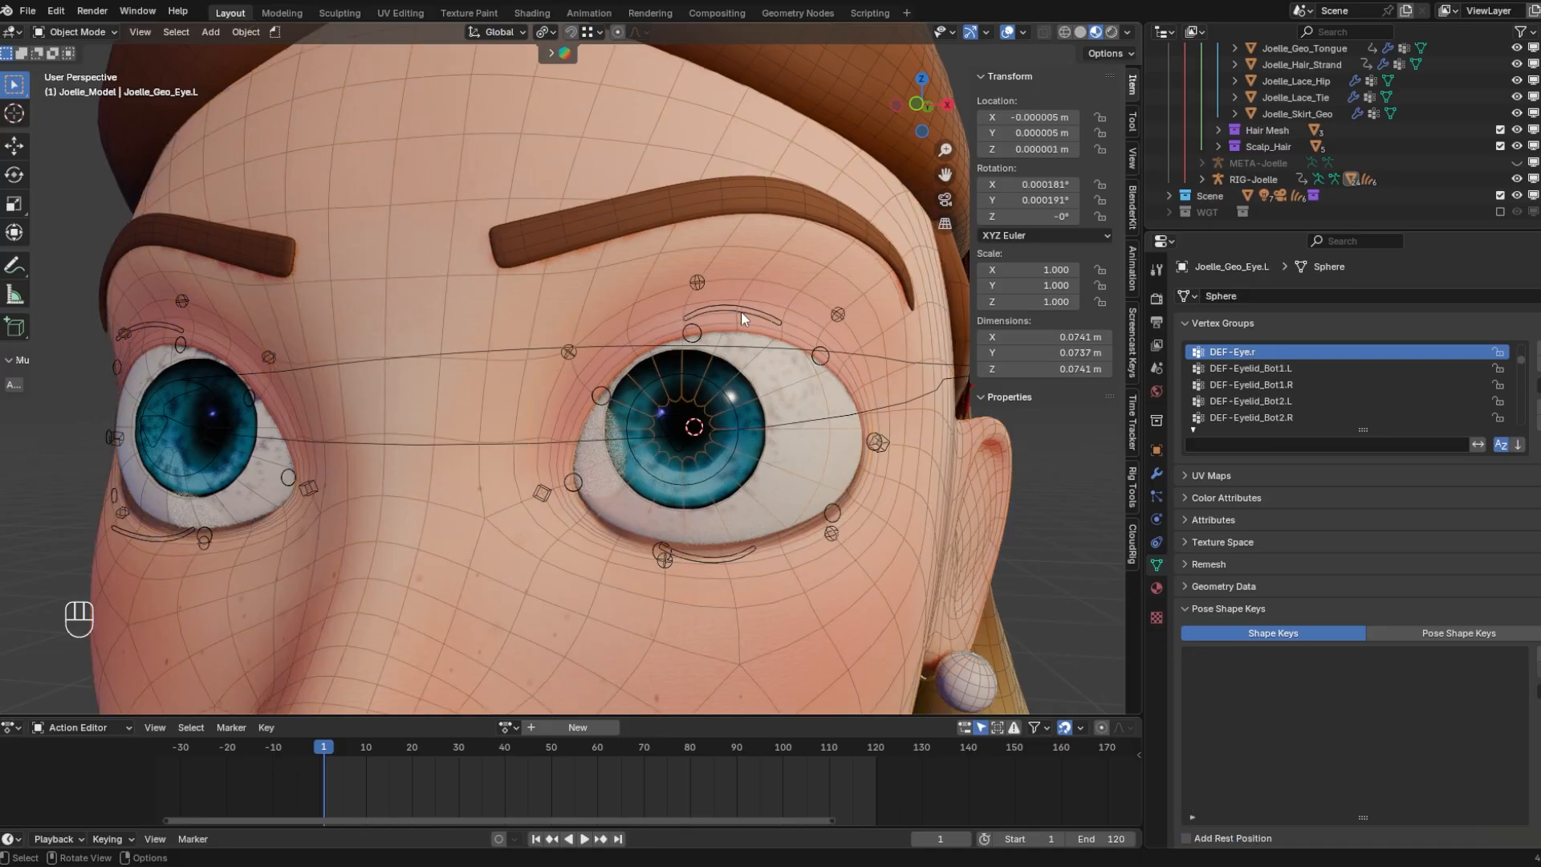
Put the rig in Pose Mode and lower the left upper eyelid control about 0.041 m along Z to close the eye
click(737, 318)
key(ctrl+Tab)
key(g)
key(z)
click(790, 484)
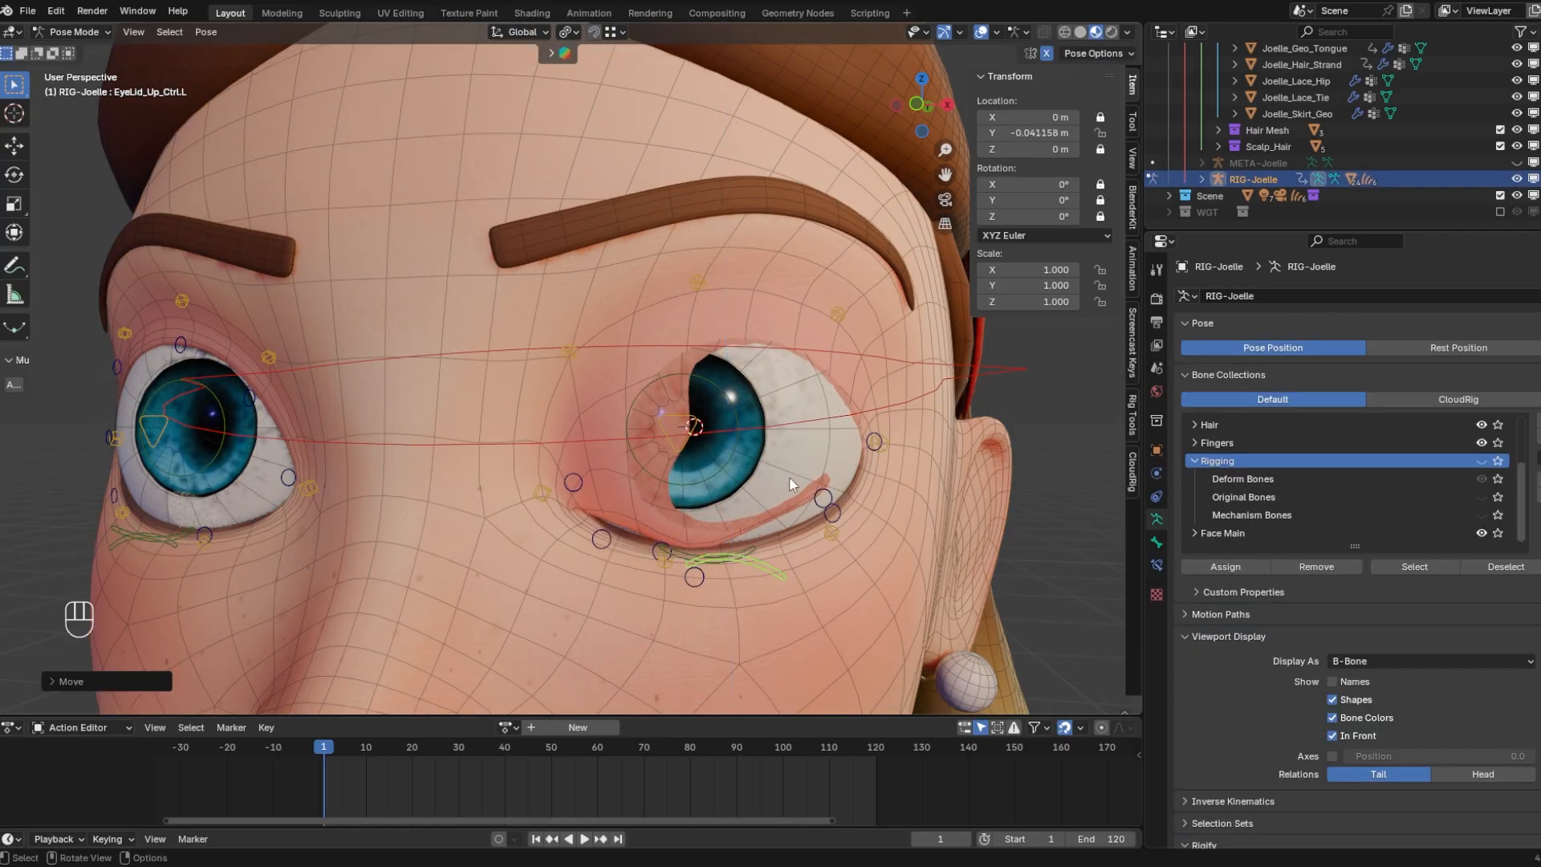
Nudge the closed left upper eyelid's middle control Eyelid3_Ctrl.L by about 0.003 m to refine the lid line
middle_drag(714, 529, 758, 532)
middle_drag(594, 541, 641, 539)
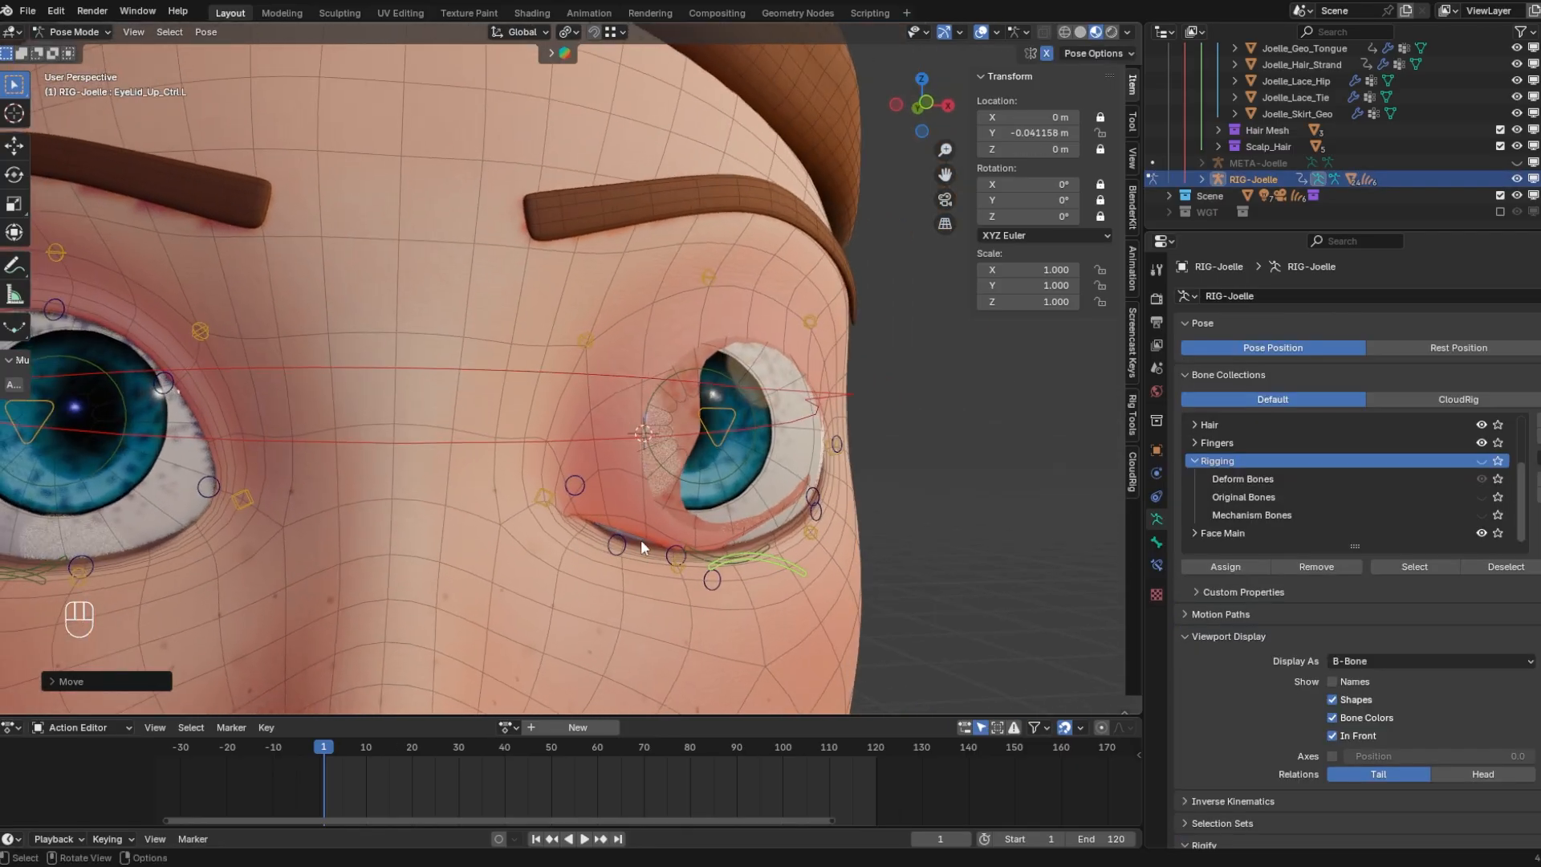
middle_drag(767, 466, 818, 491)
click(846, 490)
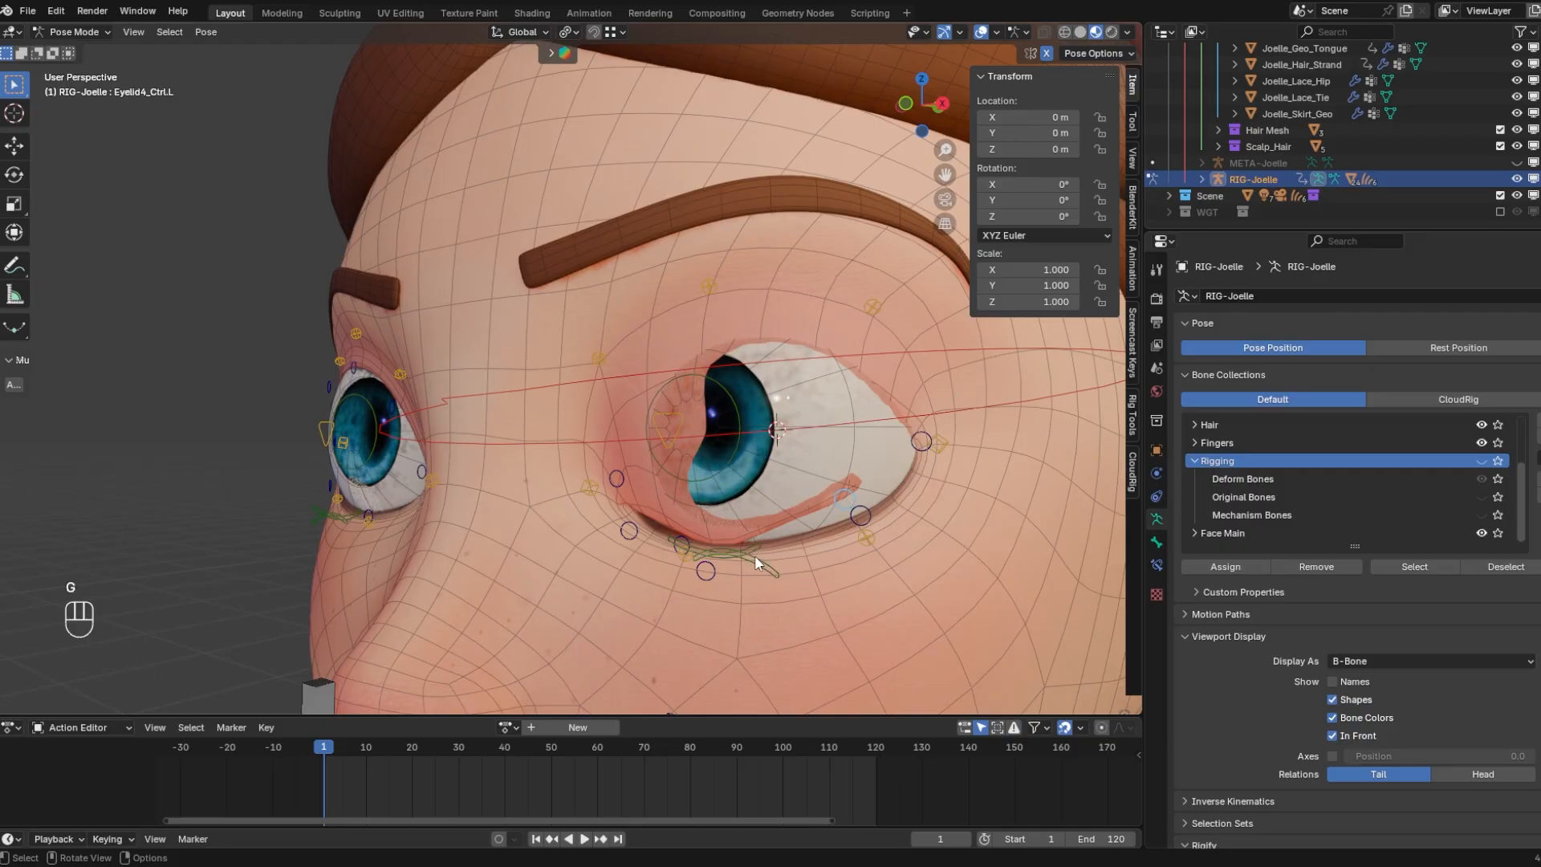
click(752, 554)
middle_drag(724, 539, 766, 554)
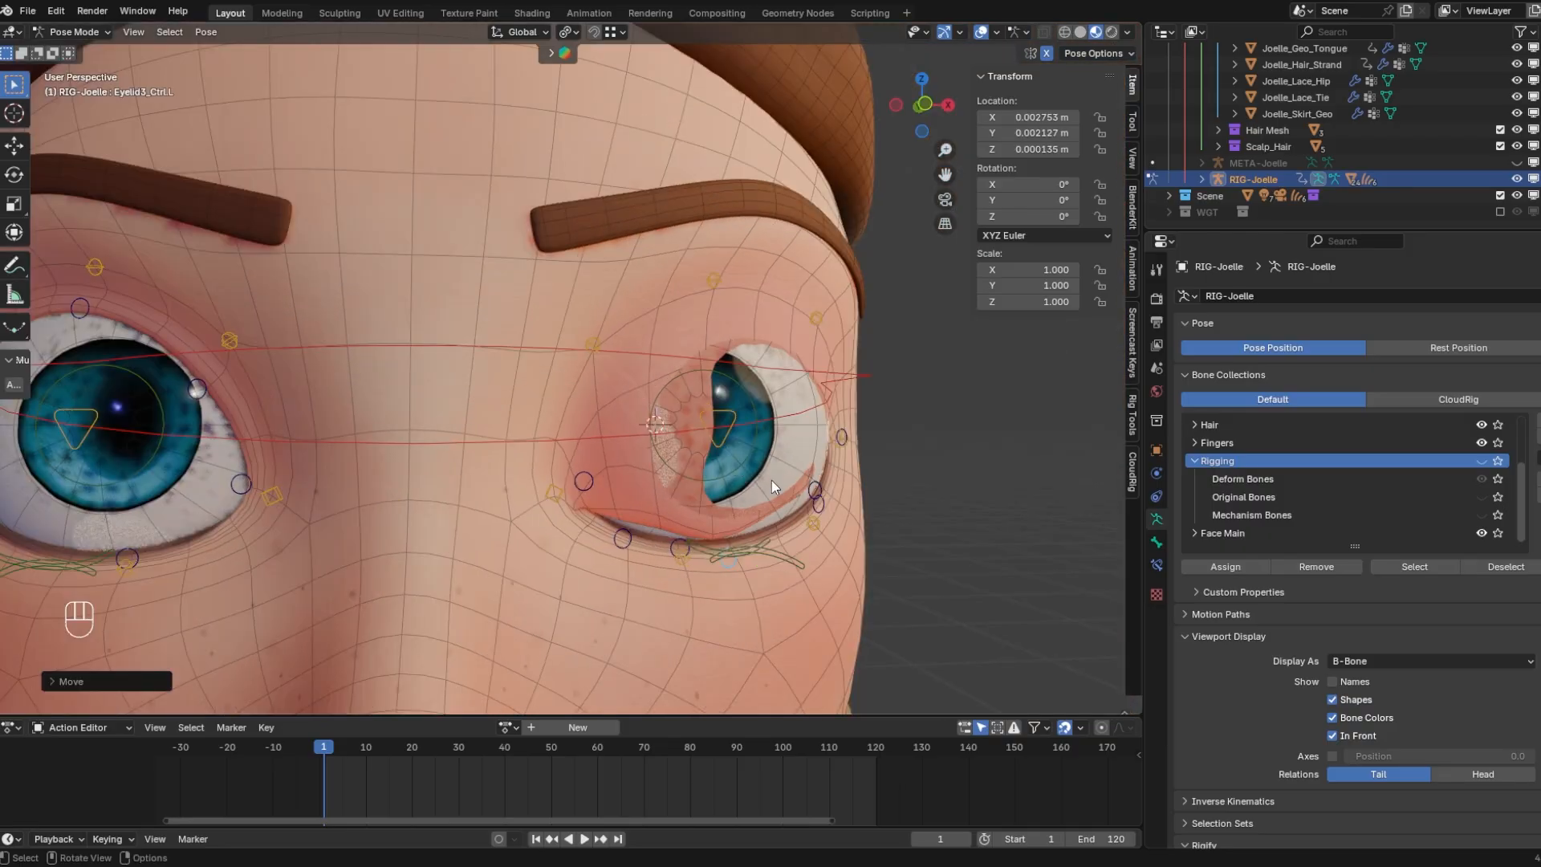
key(ctrl+Tab)
key(ctrl+Tab)
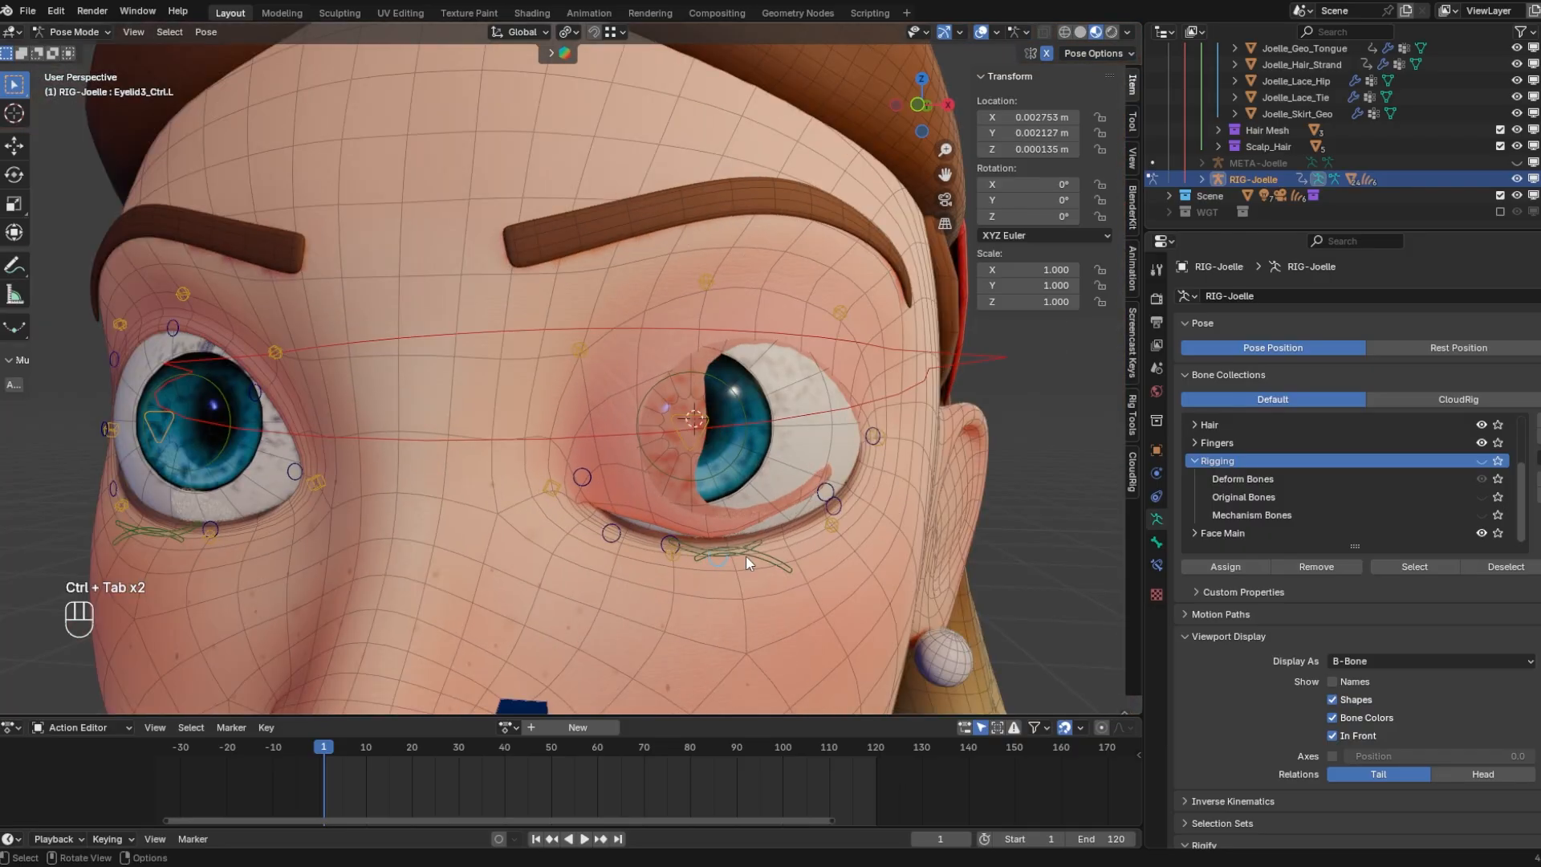
Try moving the eyelid controls along the closed left eye's lower edge
click(746, 557)
middle_drag(774, 542, 826, 498)
key(g)
click(748, 533)
key(g)
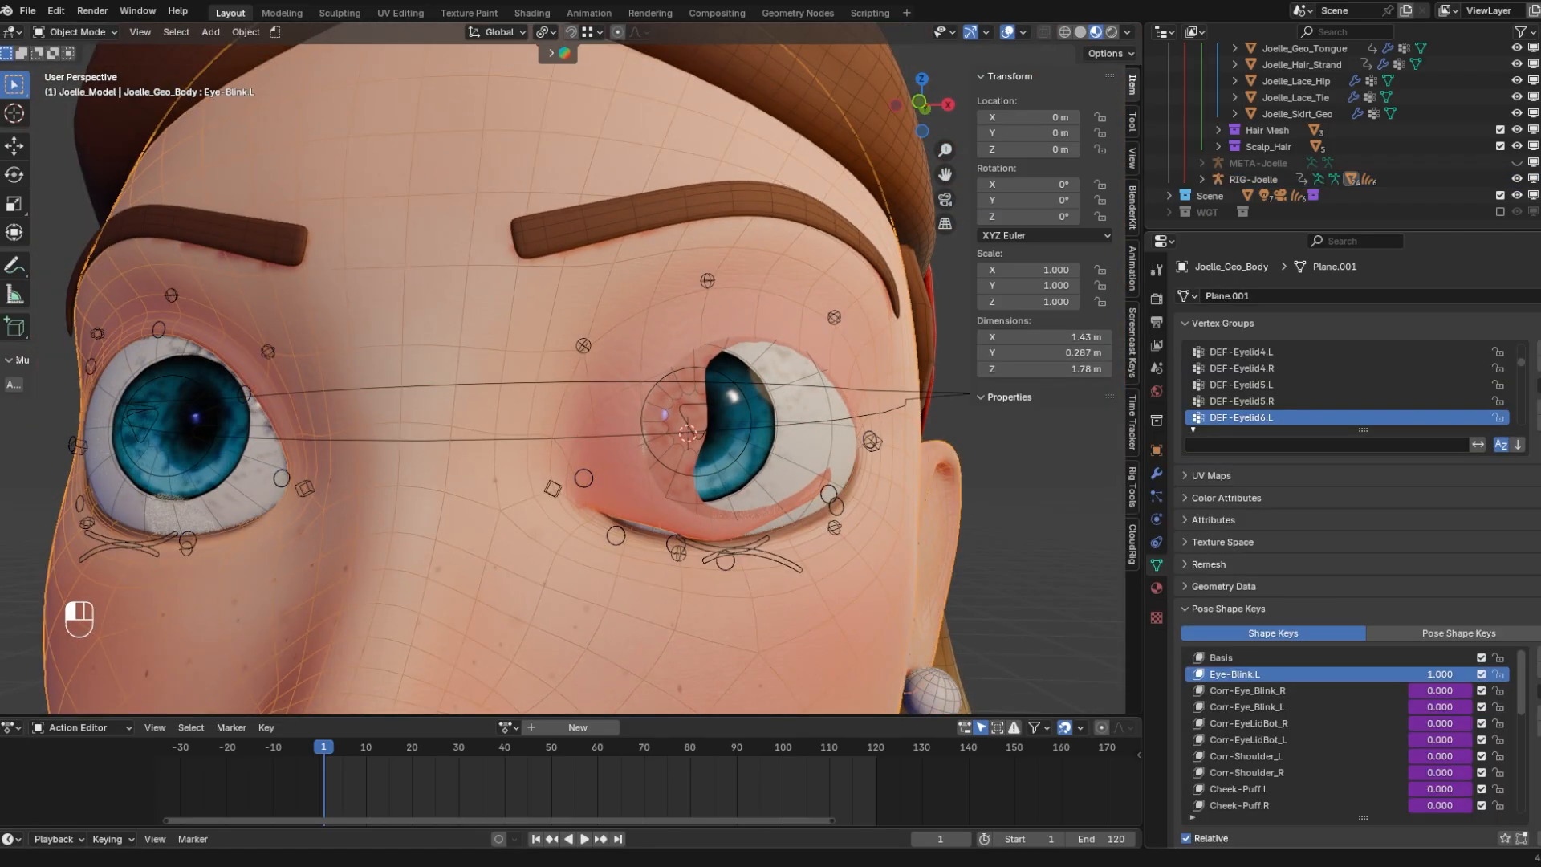
Set the body mesh's Eye-Blink.L shape key to 1.000 and switch the mesh to Sculpt Mode
drag(1461, 678, 1458, 668)
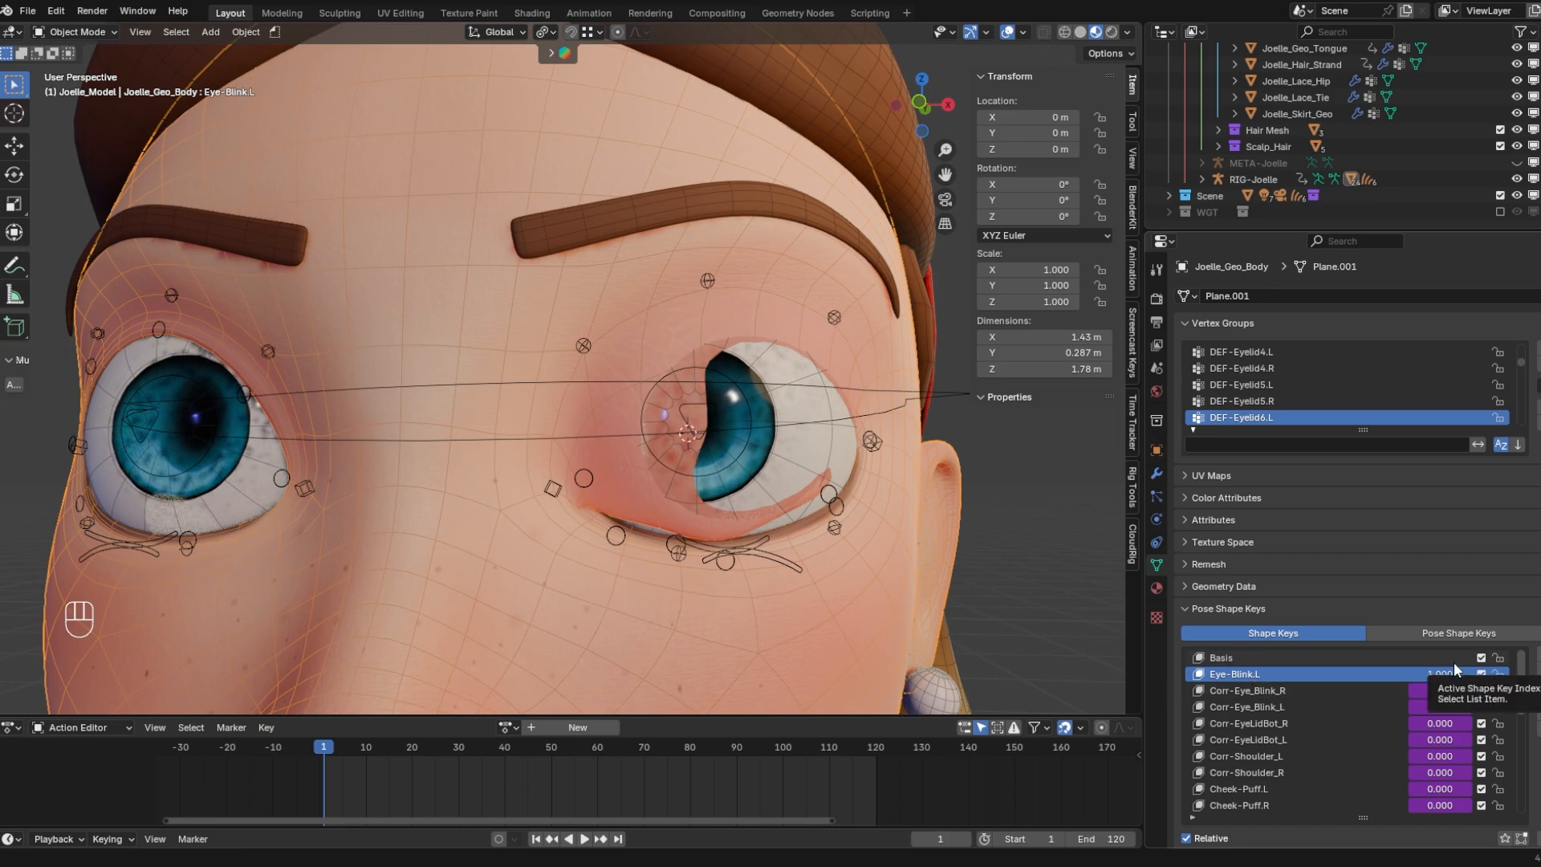
click(77, 32)
click(104, 83)
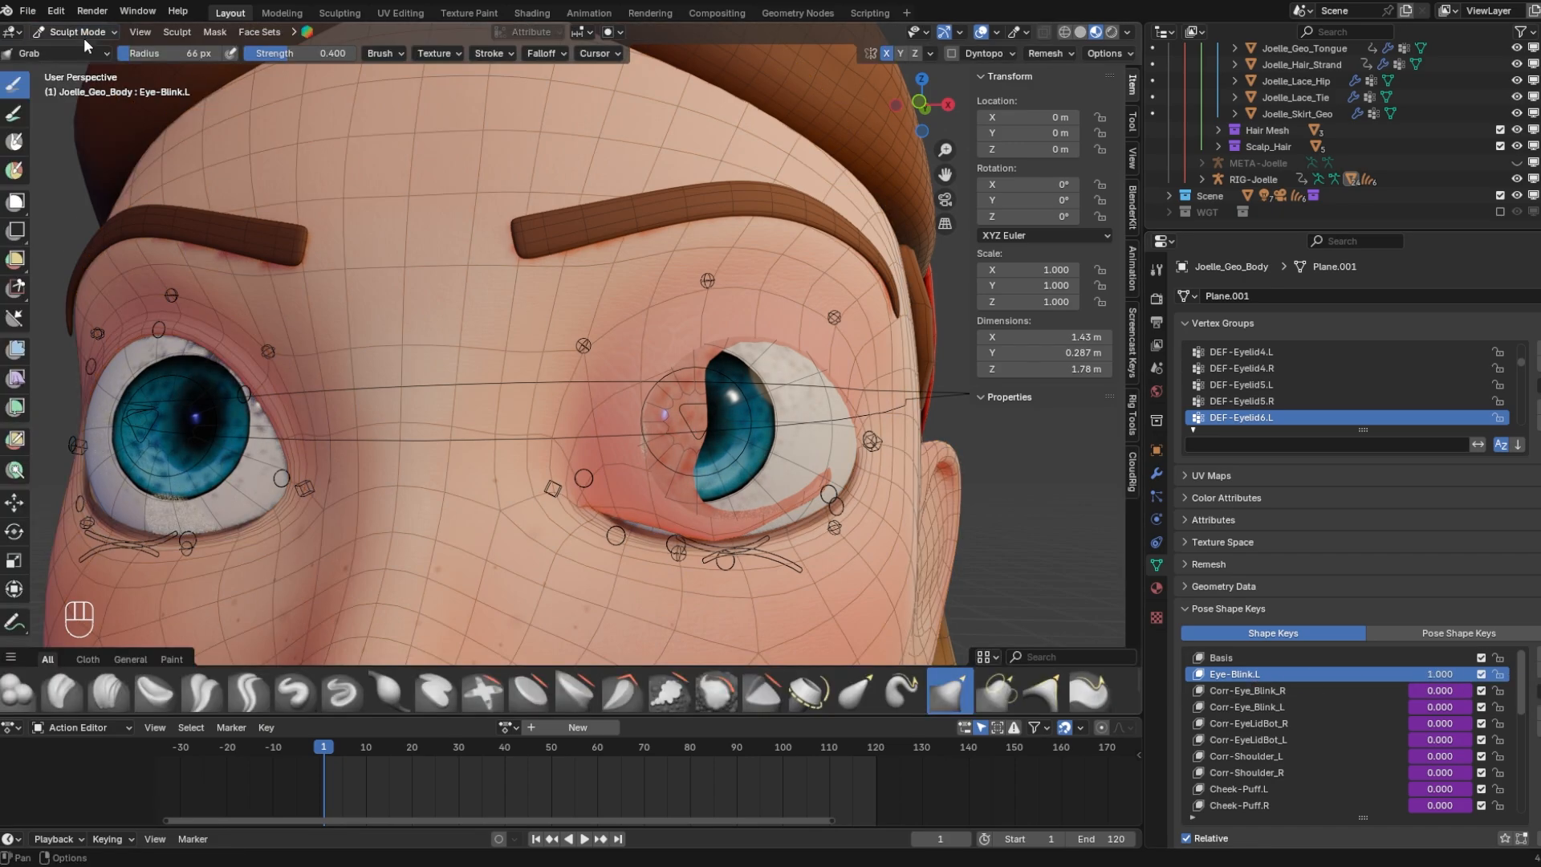
Put the rig in Pose Mode and lower the upper eyelid controls of both eyes by about 0.042 m to close them
mouse_move(562, 257)
middle_down()
mouse_move(637, 281)
mouse_move(642, 401)
mouse_move(730, 371)
mouse_move(567, 404)
mouse_move(568, 333)
middle_up()
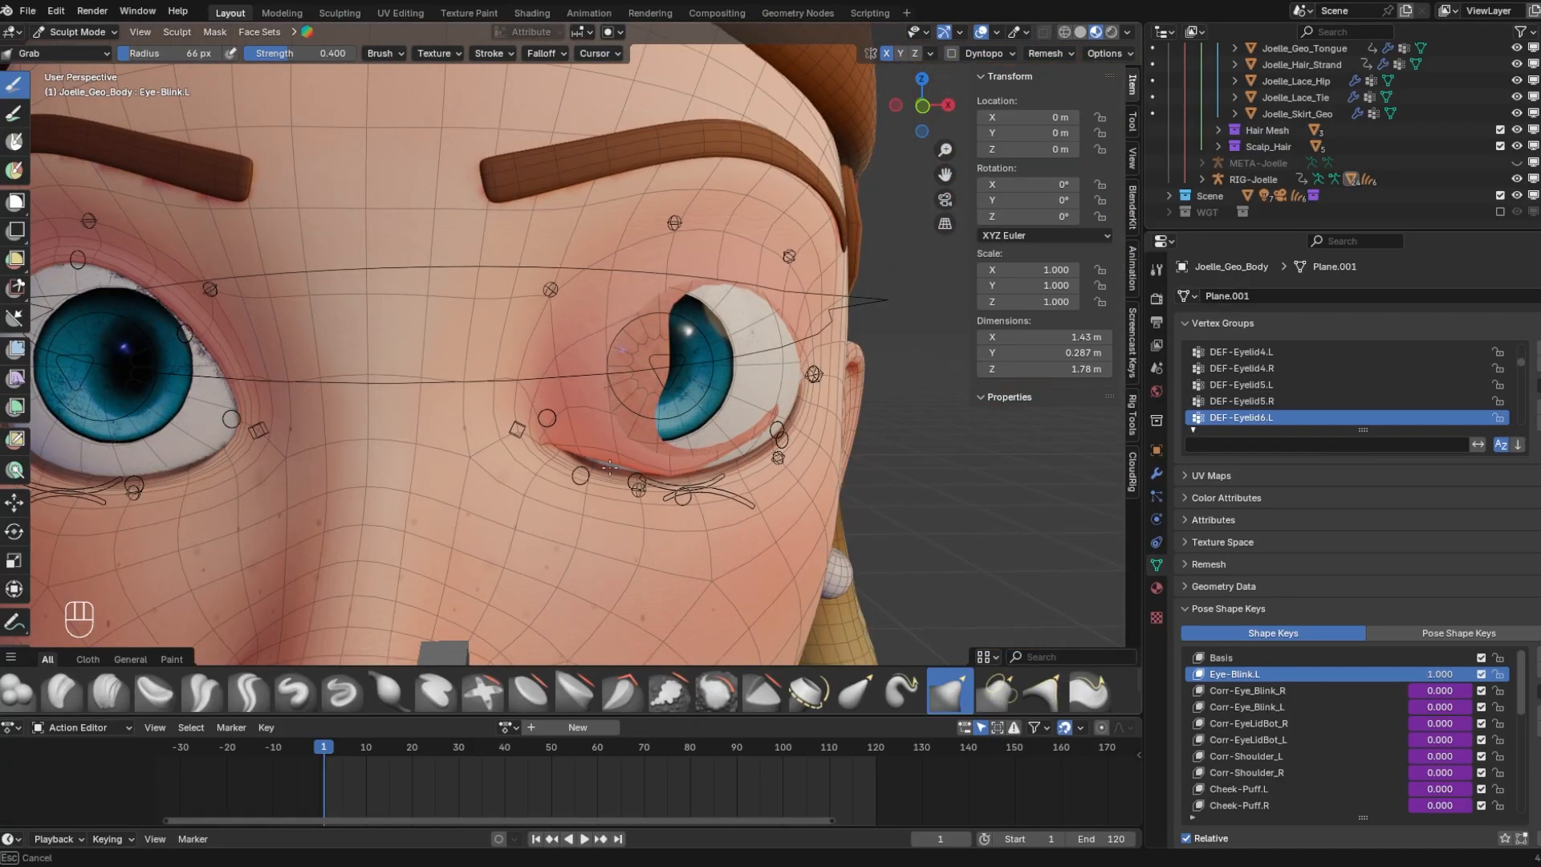
middle_drag(747, 330, 737, 330)
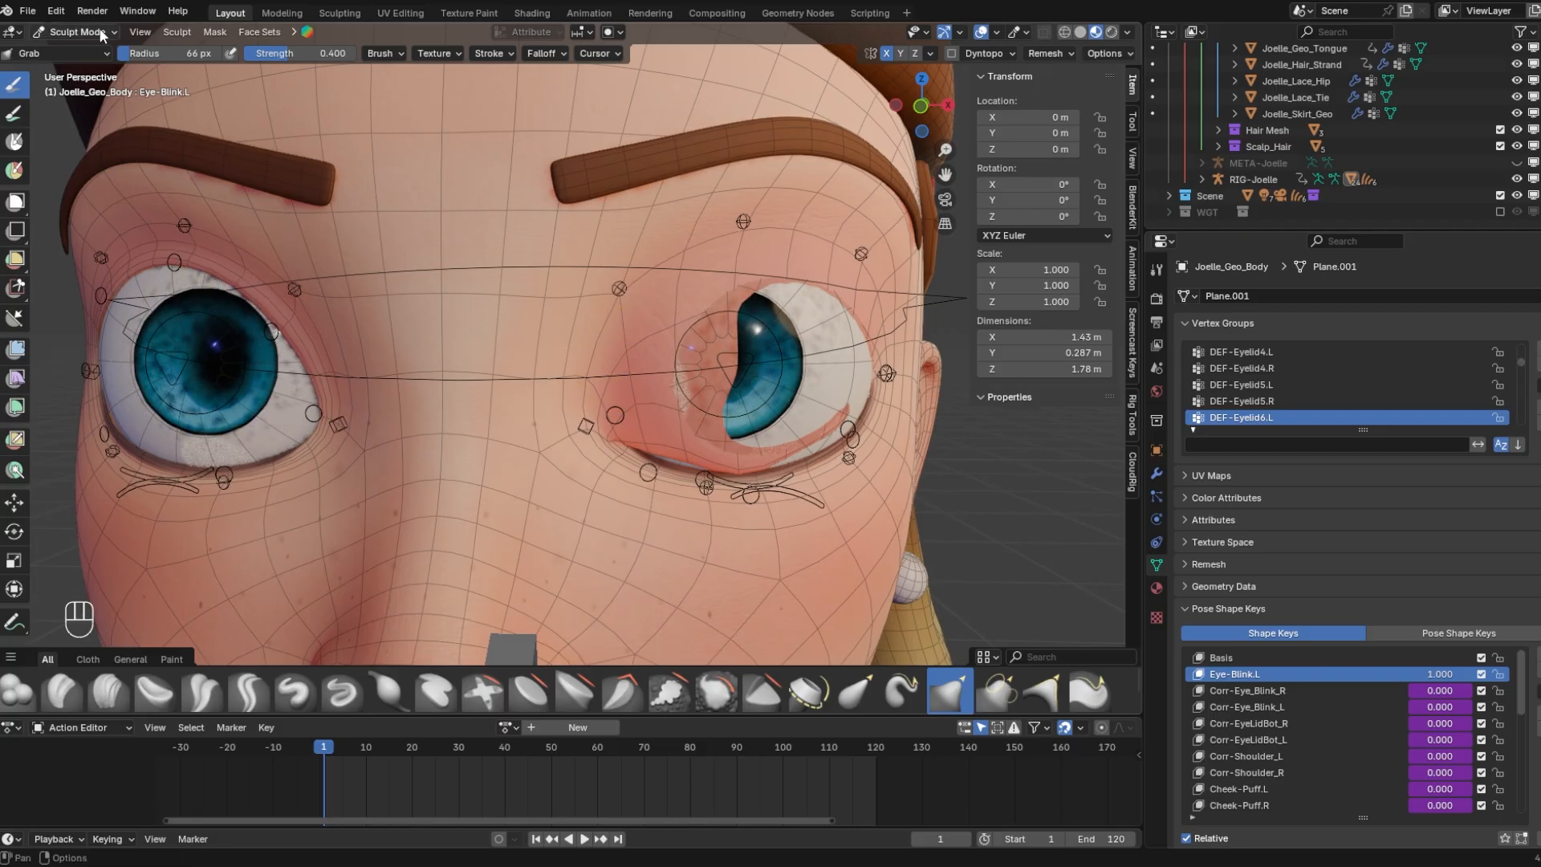
click(76, 32)
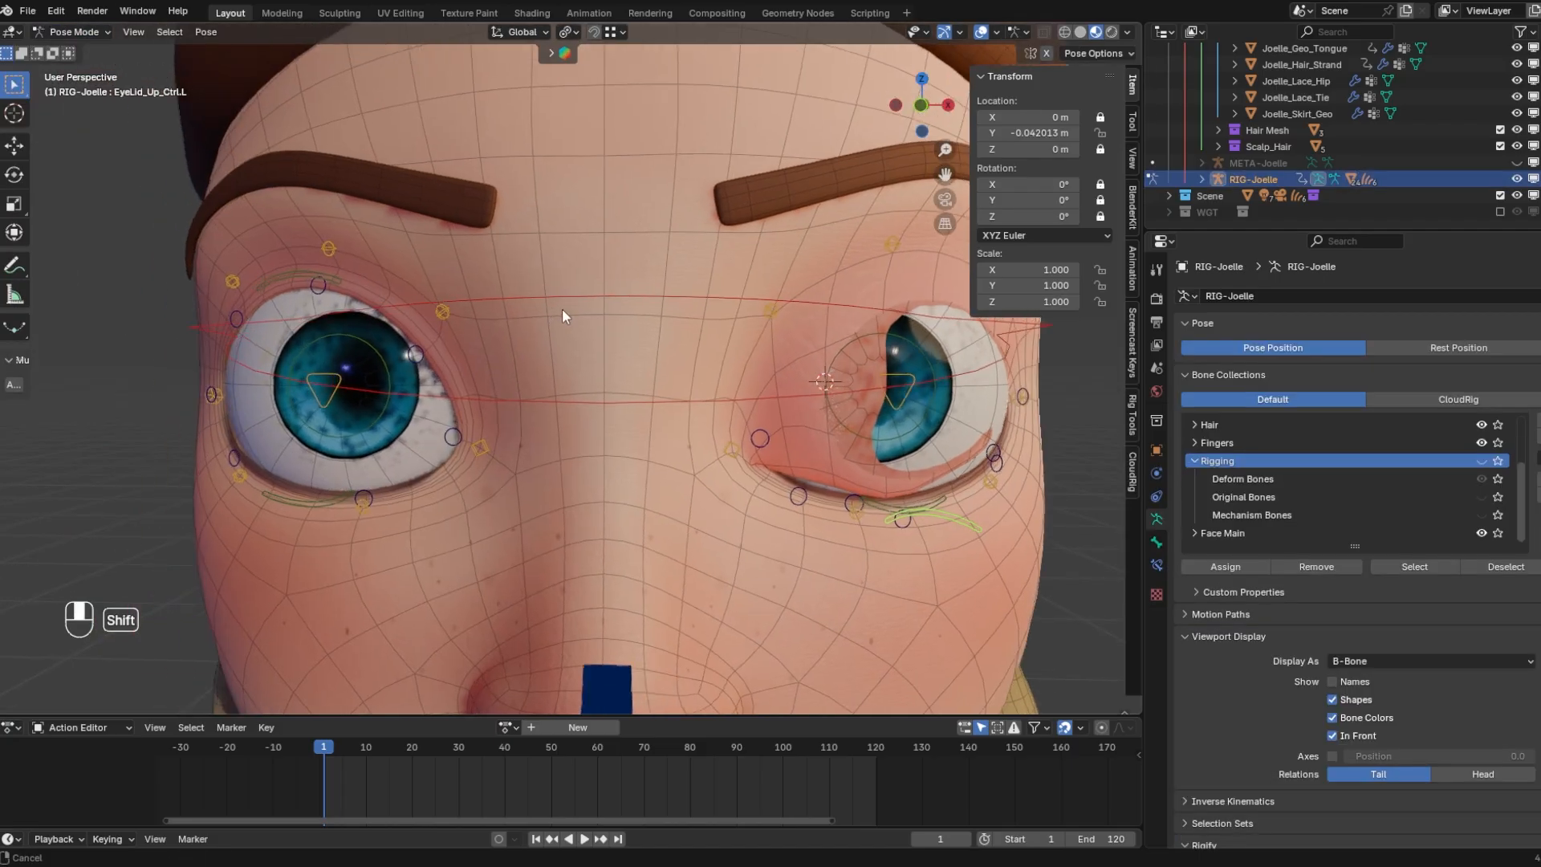
key(g)
right_click(377, 477)
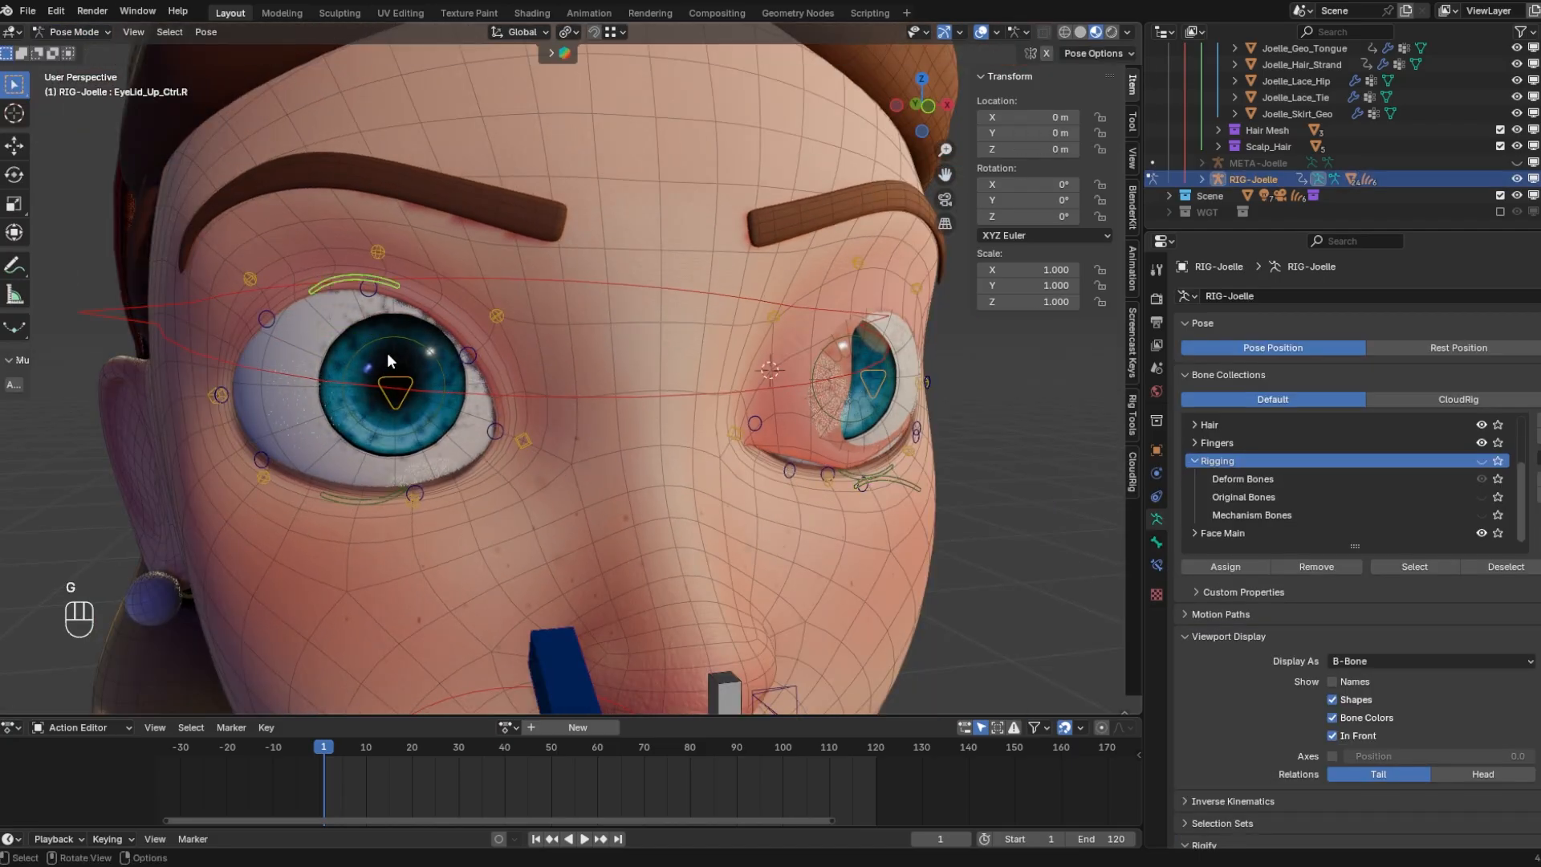
middle_drag(387, 353, 367, 347)
click(367, 292)
shift+middle_drag(367, 294, 309, 317)
click(214, 340)
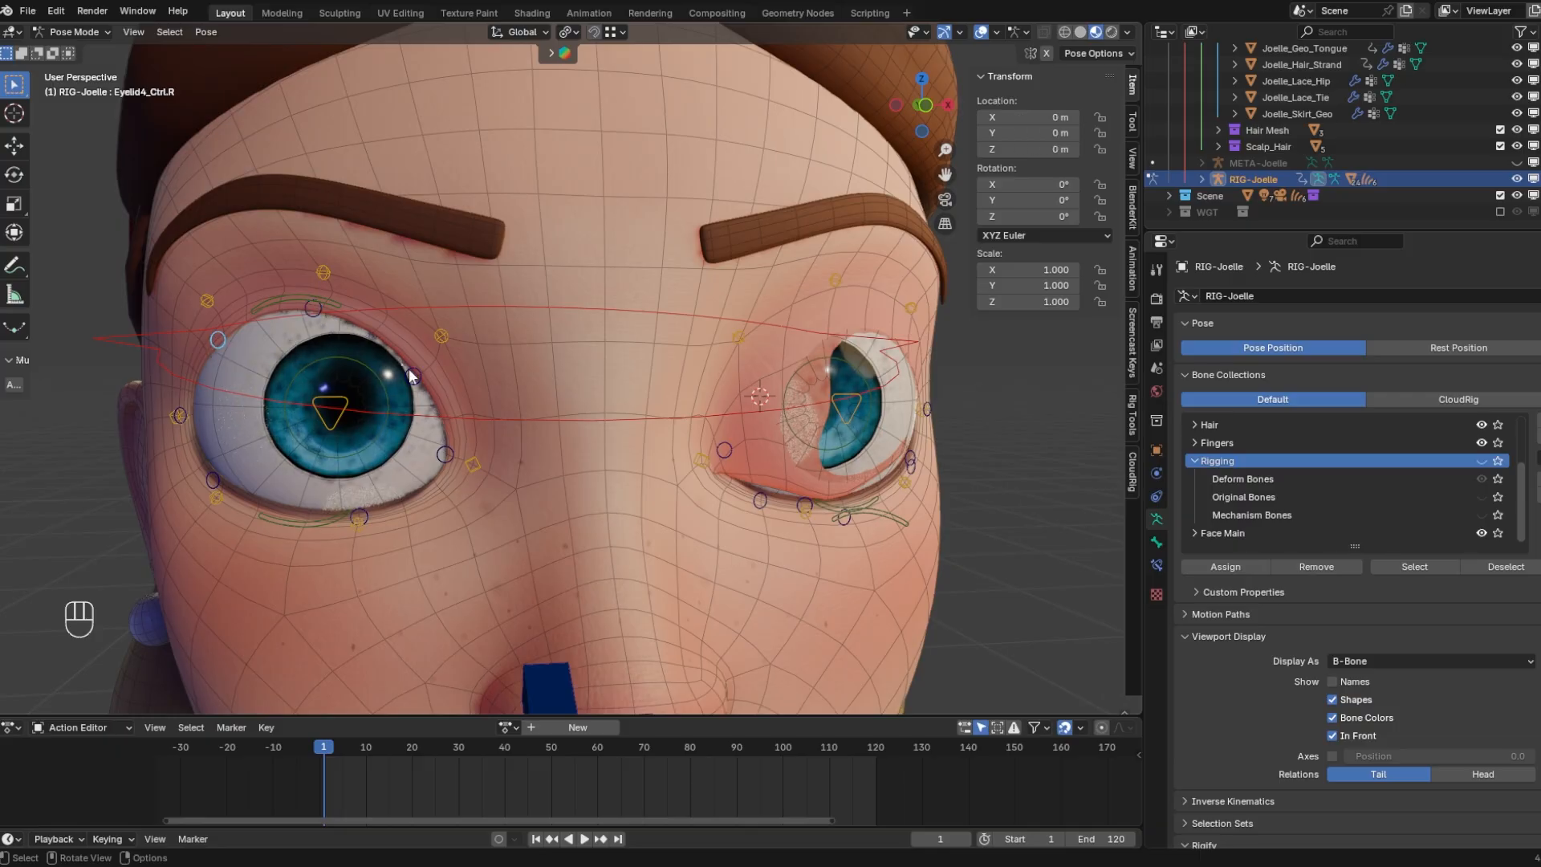
Switch from the rig to the body mesh in Sculpt Mode and set its Eye-Blink.L shape key to 1.000
click(71, 33)
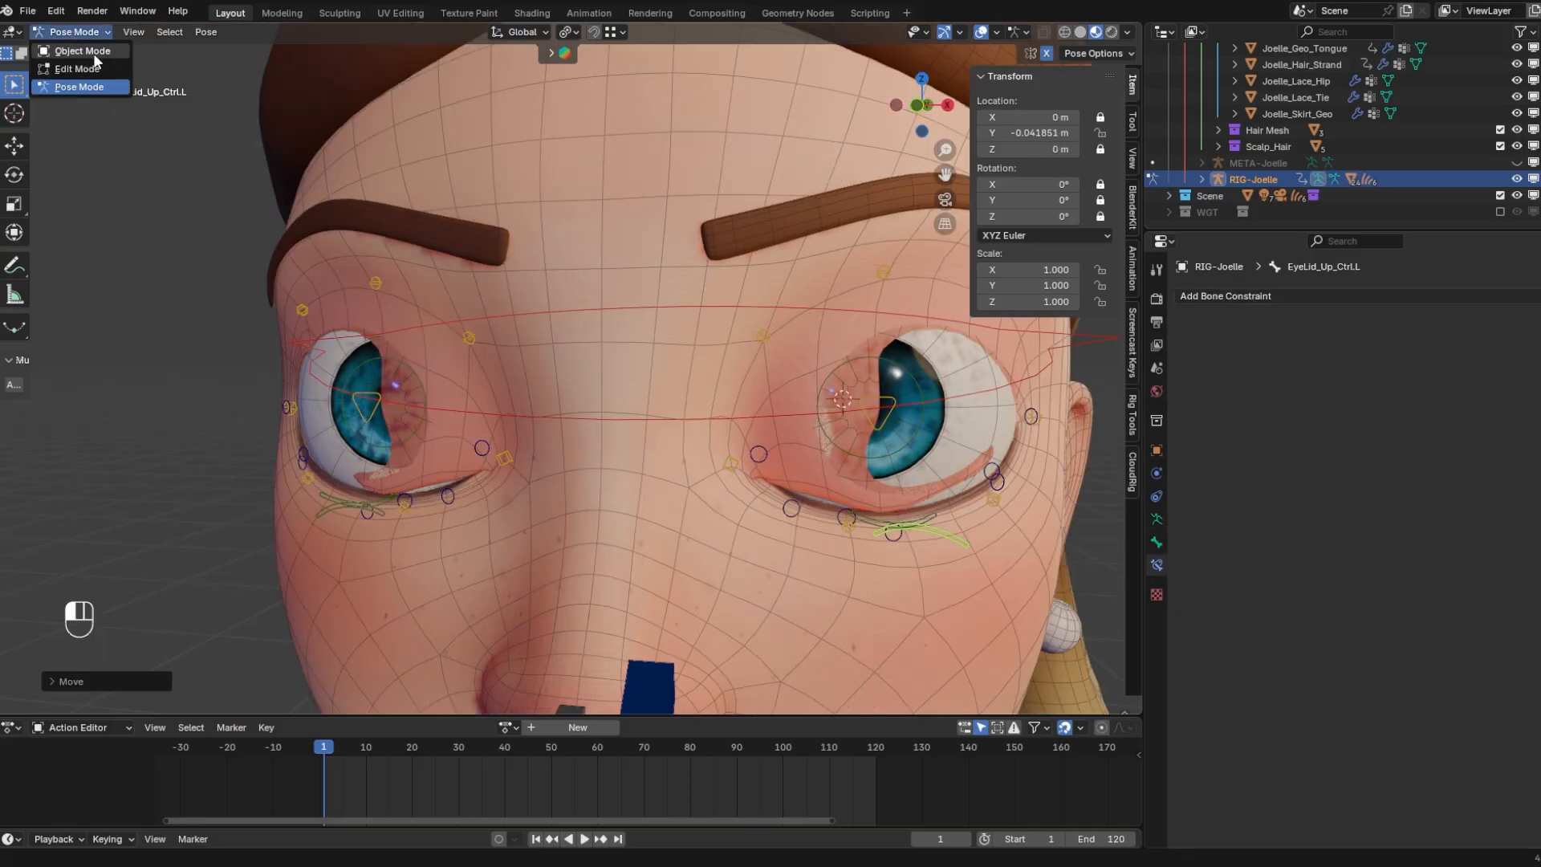
click(93, 53)
click(73, 32)
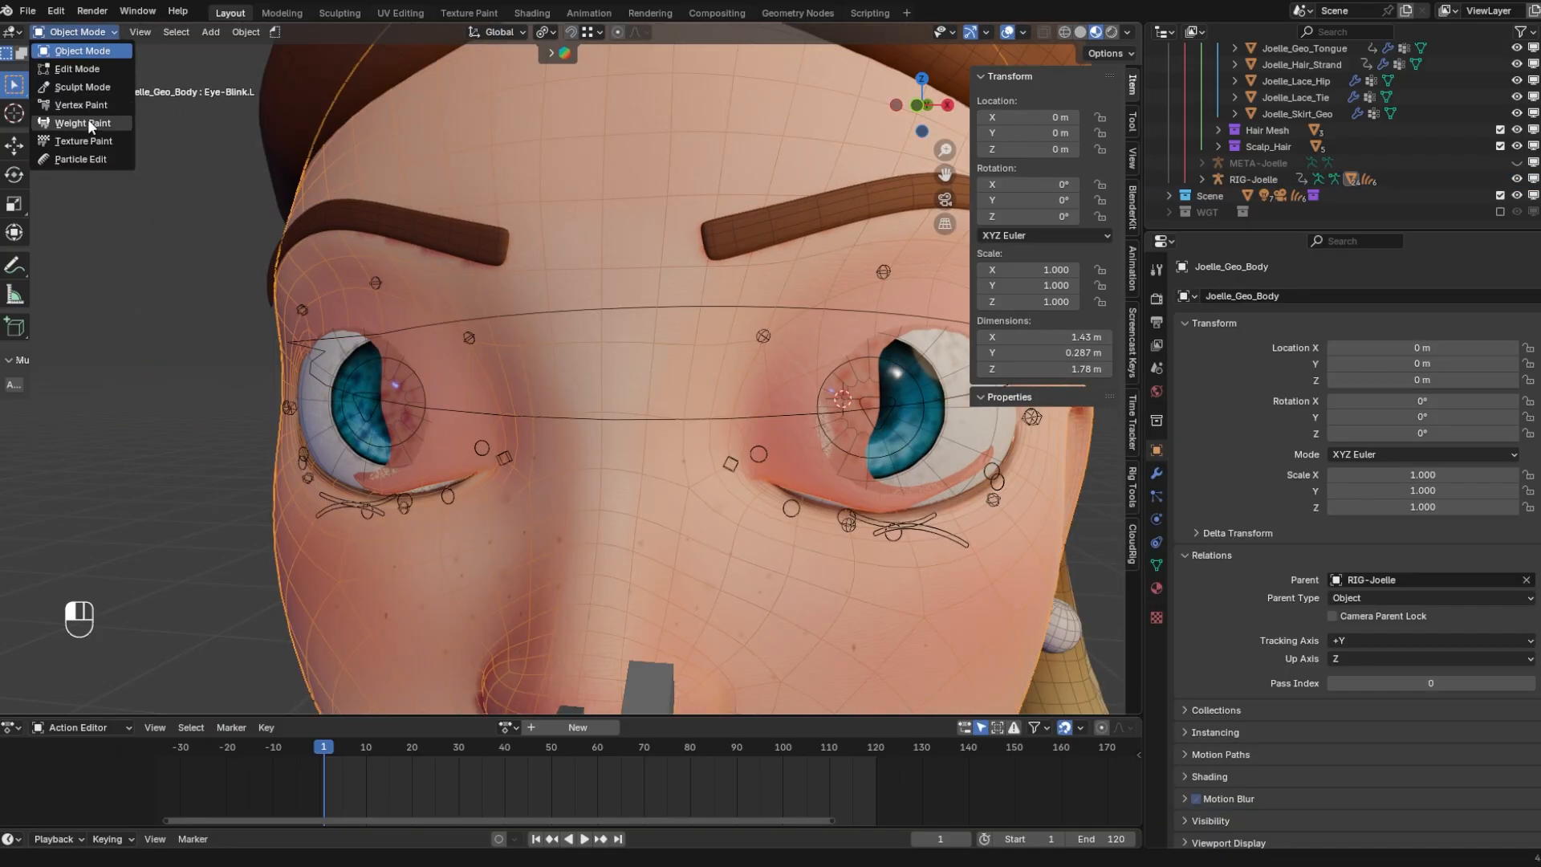
click(88, 88)
click(1156, 566)
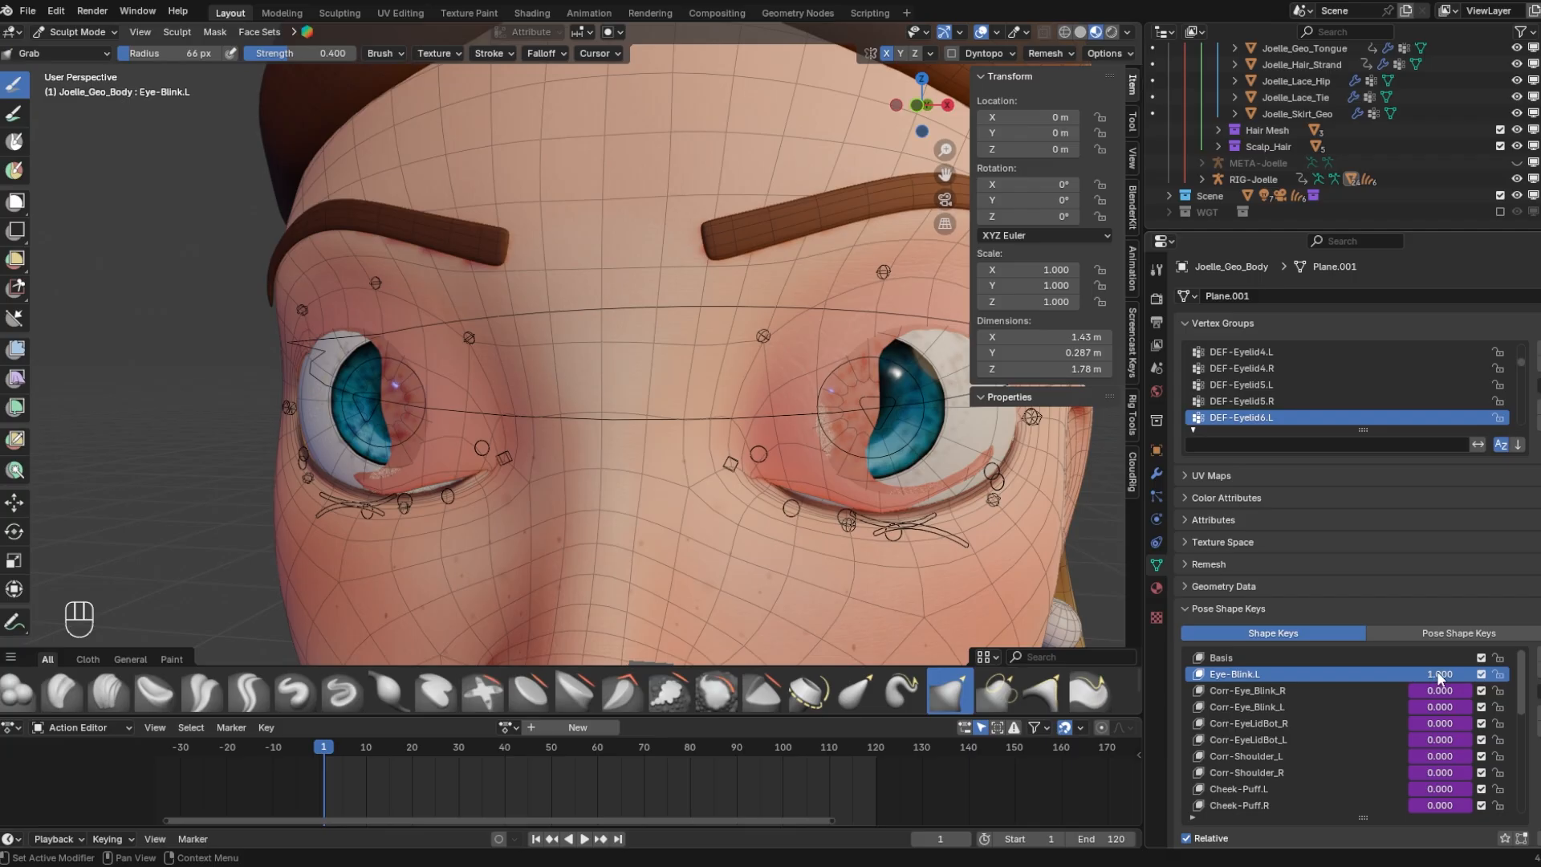
drag(1439, 676, 1479, 674)
Set the Grab brush radius to 112 px and pull the left upper eyelid over the eyeball from the side, mirrored across X
key(f)
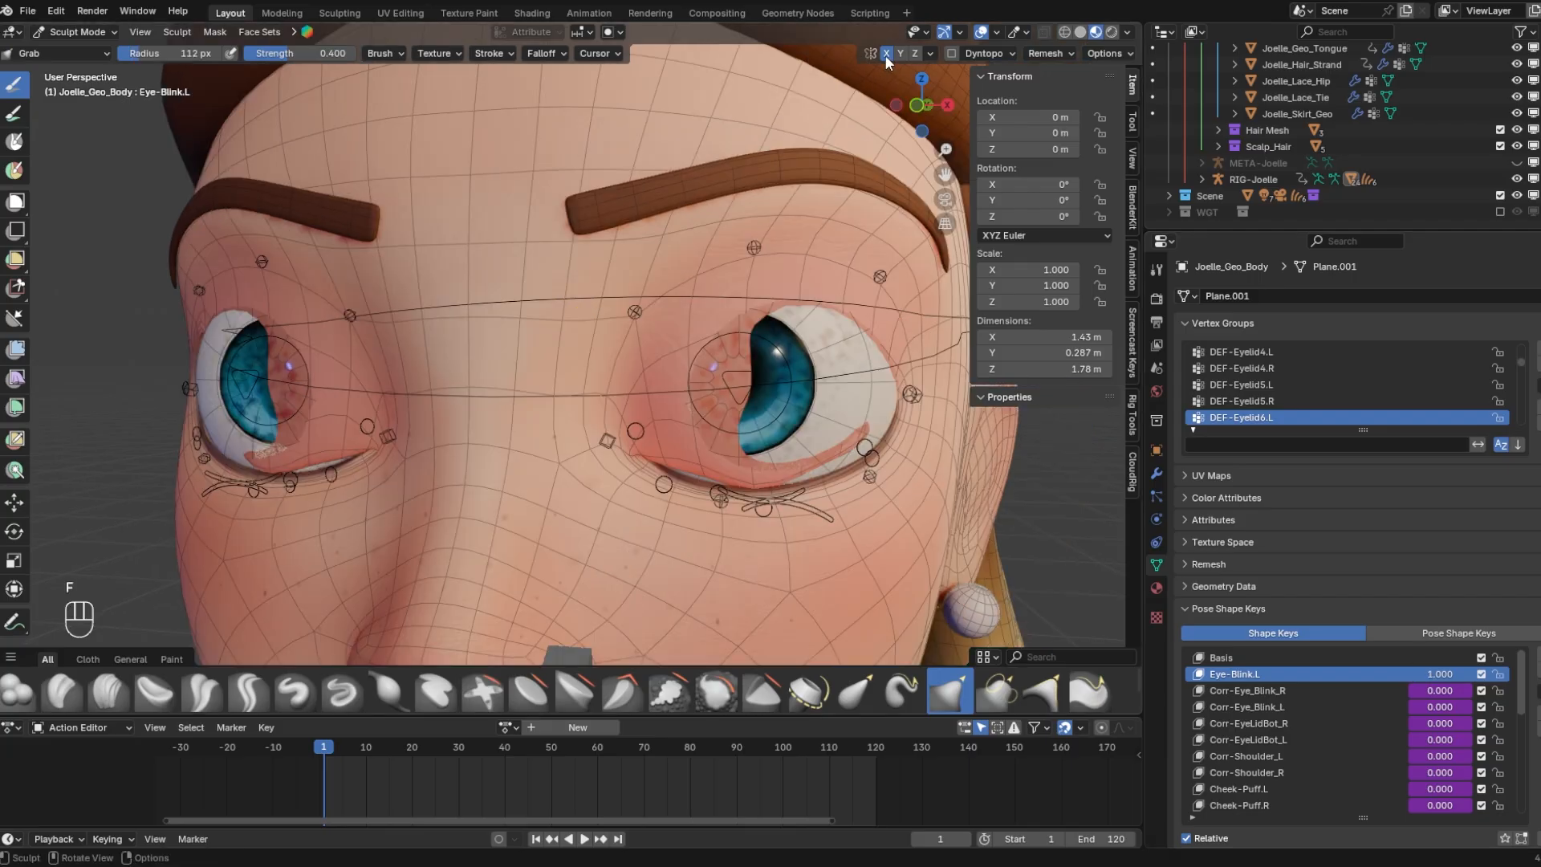
click(886, 53)
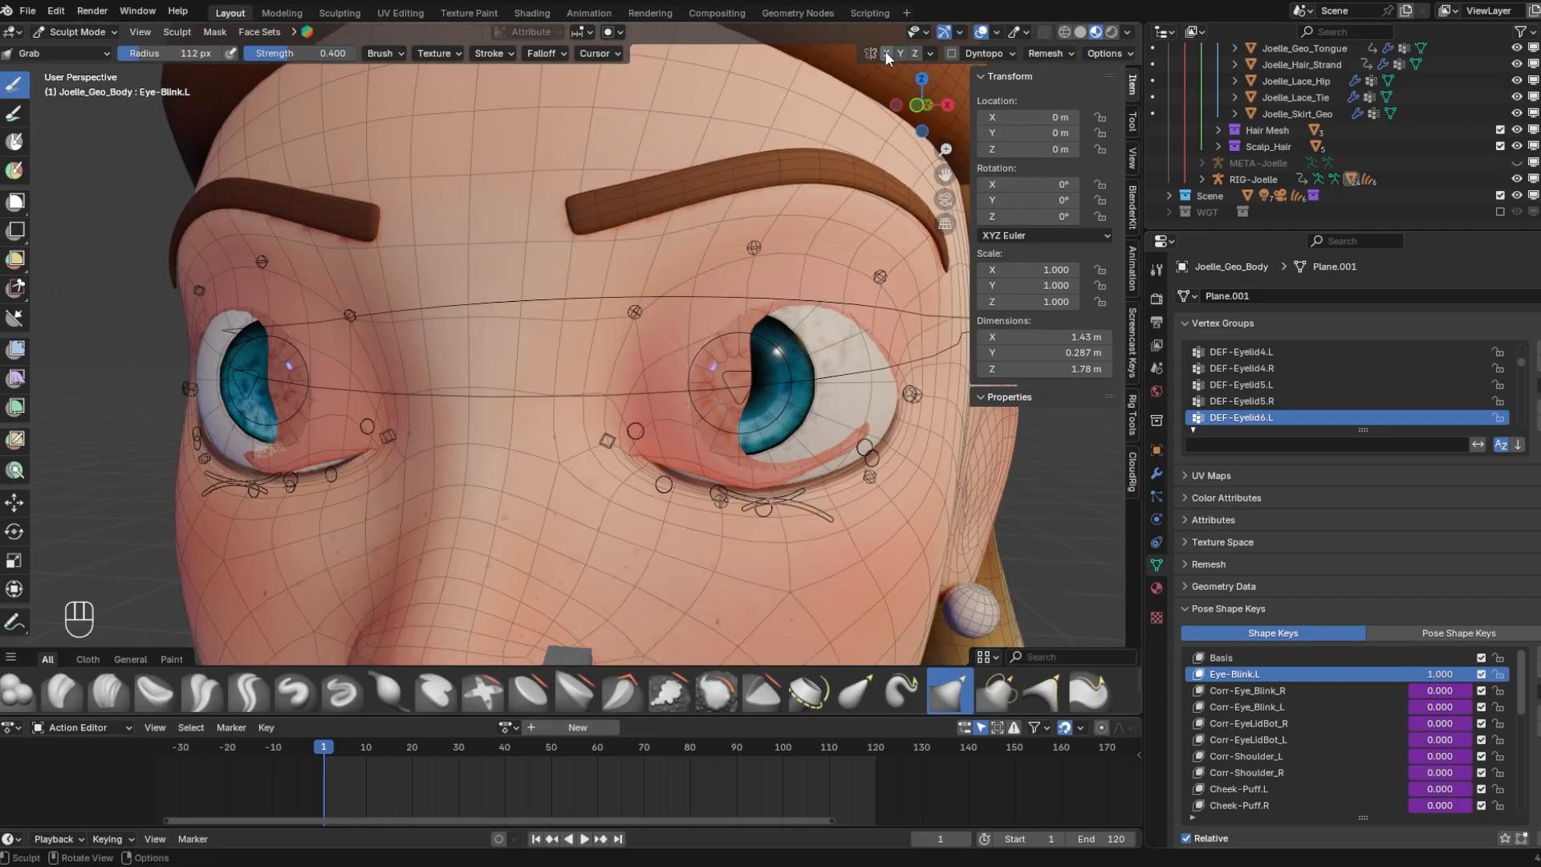
middle_drag(818, 231, 757, 275)
scroll(809, 361, up, 3)
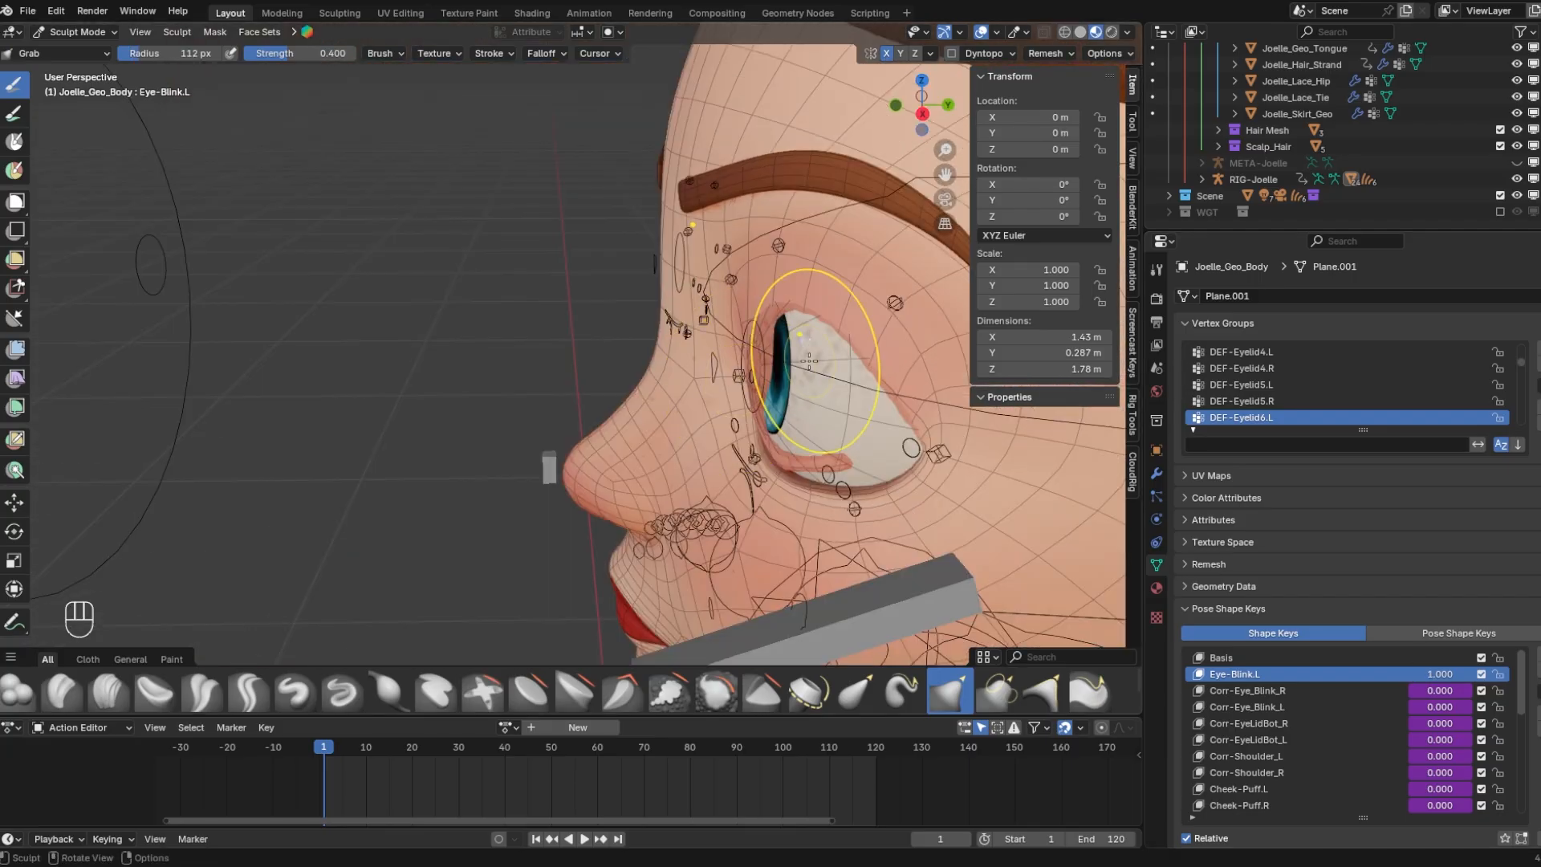
mouse_move(811, 345)
mouse_down()
mouse_move(810, 408)
mouse_move(841, 418)
mouse_up()
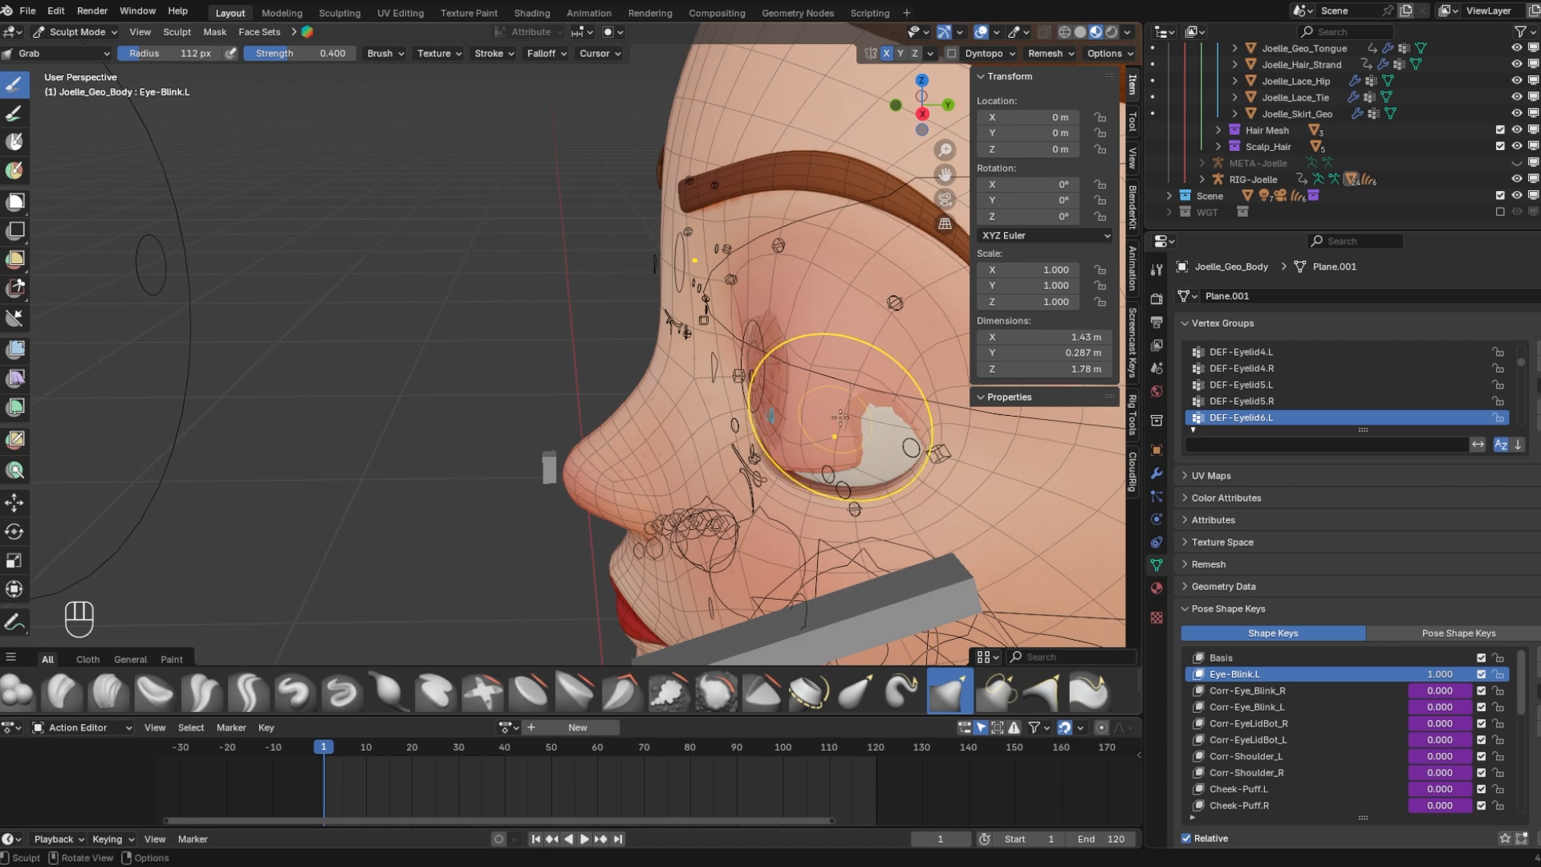
middle_drag(840, 417, 843, 414)
drag(843, 413, 855, 458)
Shape the middle of the closed left upper eyelid around the eyeball with Grab strokes and smooth its surface
middle_drag(643, 323, 727, 314)
drag(764, 356, 851, 354)
middle_drag(861, 354, 822, 350)
drag(823, 341, 835, 337)
shift+drag(838, 335, 812, 368)
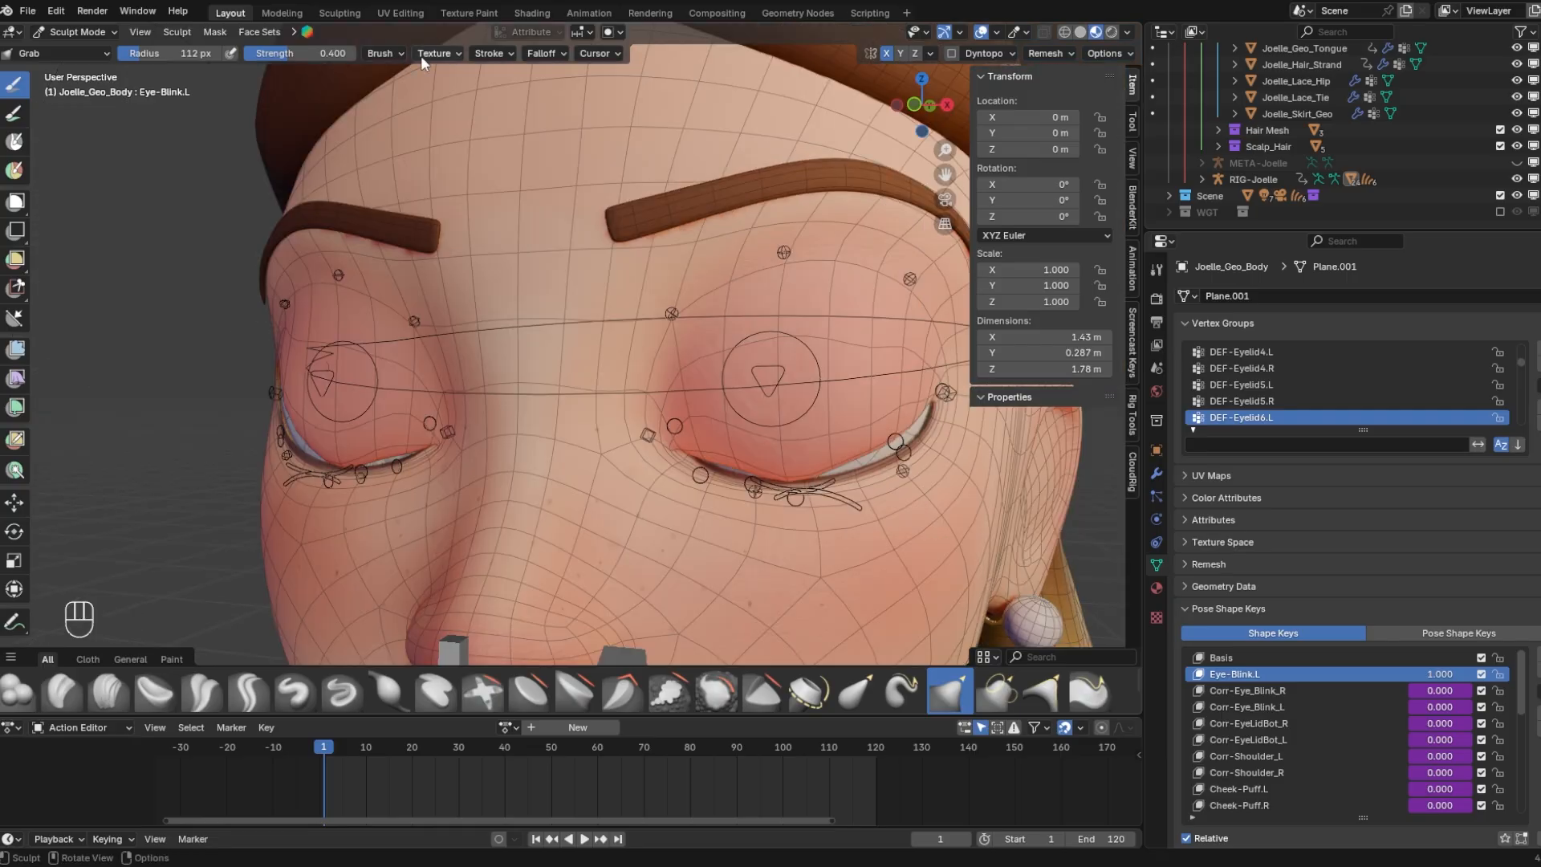
Try the Grab brush with Topology auto-masking on the left upper eyelid's edge and undo the strokes
click(383, 53)
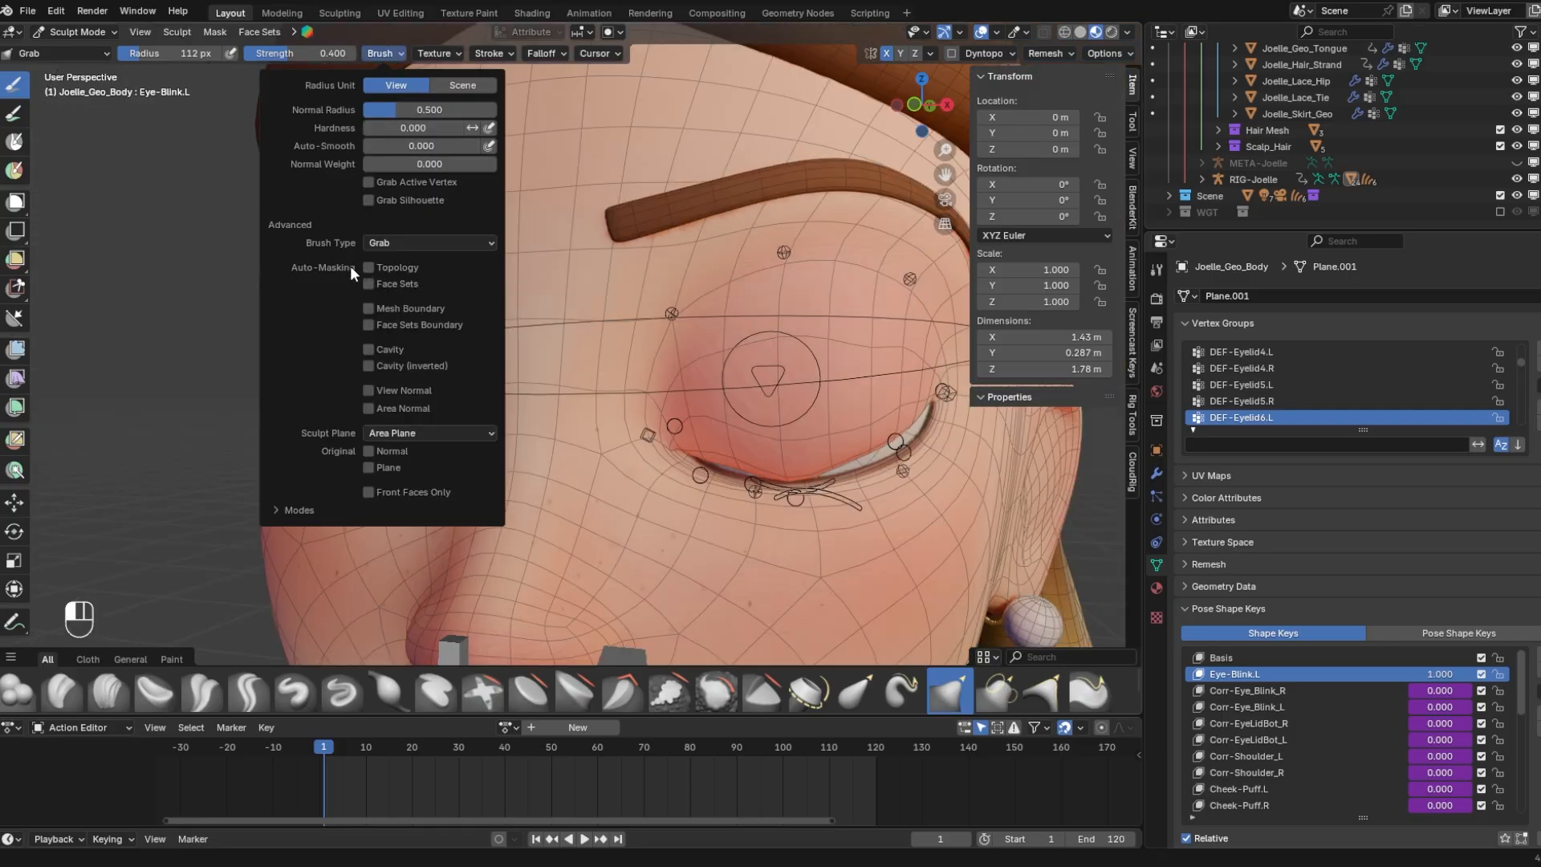
click(369, 269)
shift+middle_drag(786, 396, 634, 337)
mouse_move(771, 353)
middle_down()
mouse_move(698, 345)
mouse_move(707, 284)
middle_up()
mouse_move(801, 346)
mouse_down()
mouse_move(791, 377)
mouse_move(813, 341)
mouse_move(815, 378)
mouse_up()
key(ctrl+z)
key(ctrl+z)
key(ctrl+z)
click(384, 53)
click(369, 268)
key(ctrl+z)
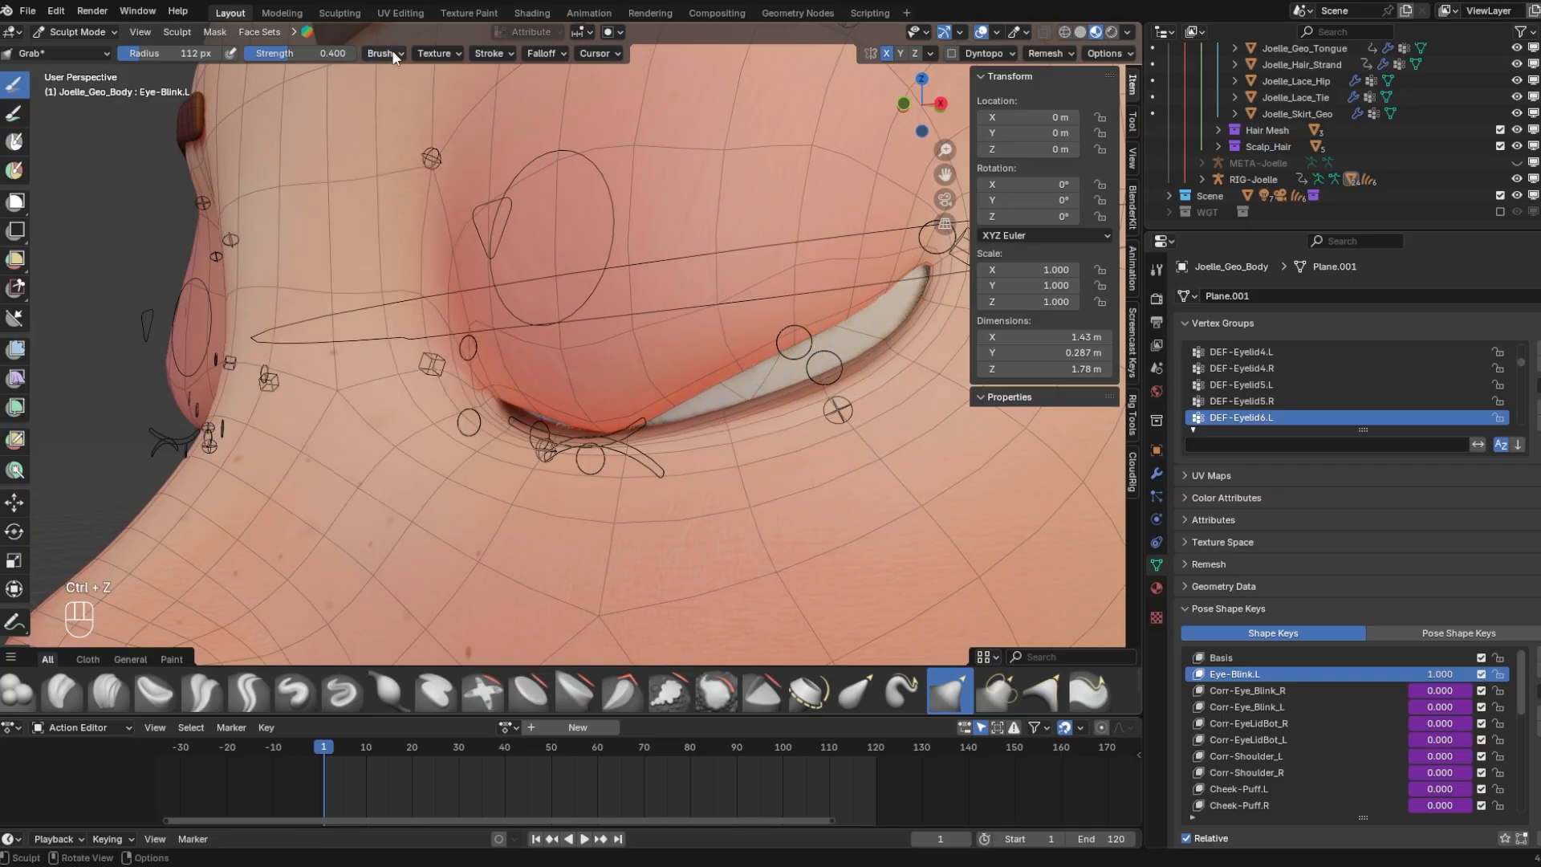
Pull the outer half of the left upper eyelid's edge down to the lower lid with the Grab brush
click(380, 54)
middle_drag(729, 259, 699, 248)
scroll(700, 248, up, 1)
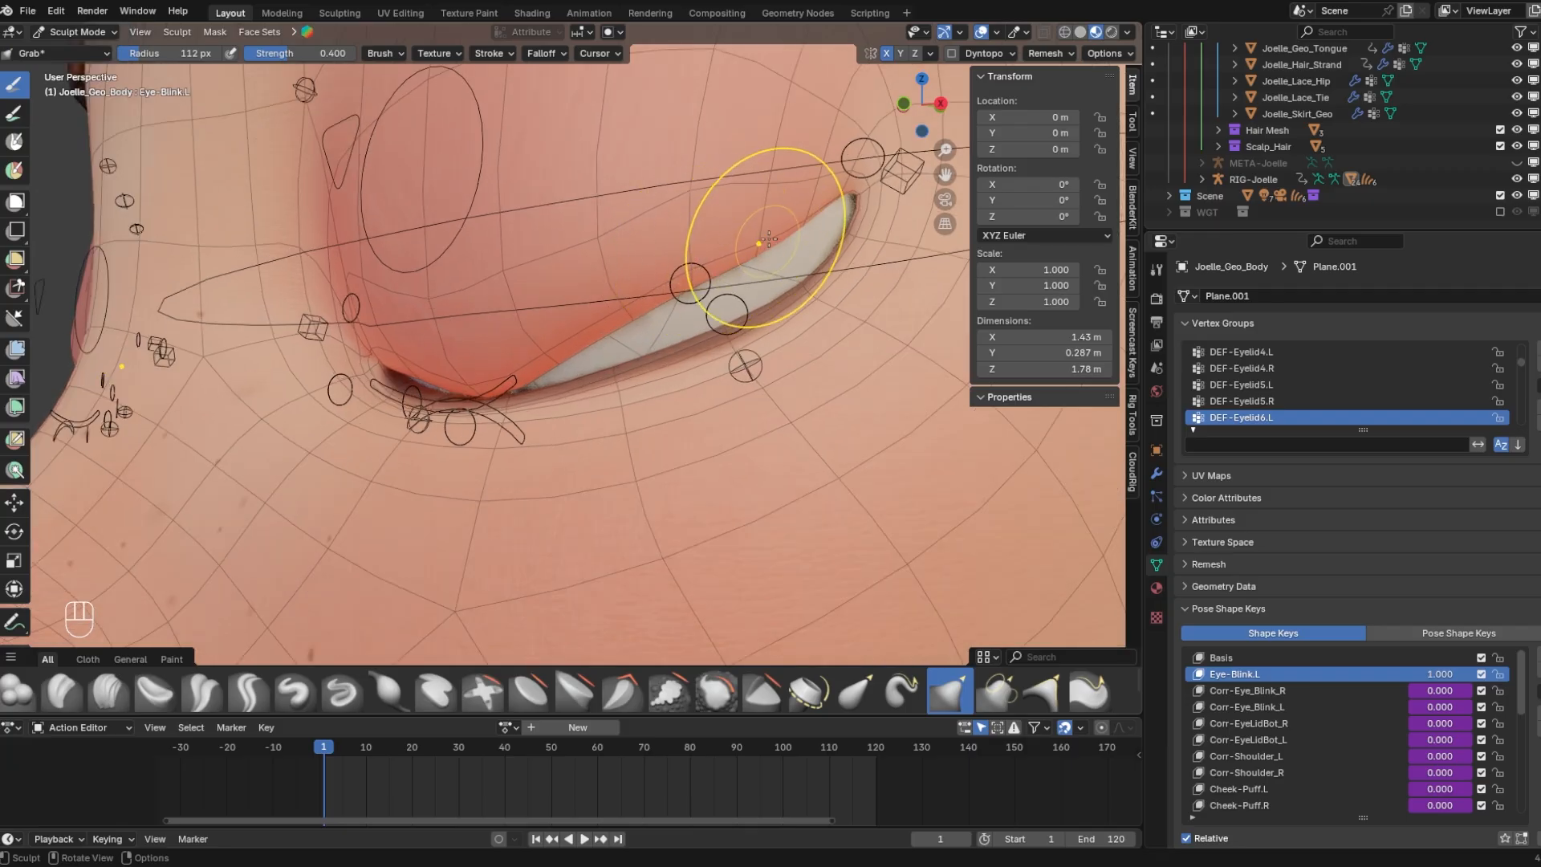
drag(763, 238, 773, 273)
mouse_move(824, 211)
mouse_down()
mouse_move(842, 241)
mouse_move(806, 264)
mouse_up()
drag(710, 283, 717, 318)
drag(643, 312, 639, 345)
drag(629, 319, 631, 339)
scroll(630, 338, down, 3)
mouse_move(630, 337)
middle_down()
mouse_move(430, 338)
mouse_move(482, 328)
middle_up()
mouse_move(441, 421)
middle_down()
mouse_move(387, 422)
mouse_move(493, 421)
mouse_move(522, 437)
mouse_move(488, 446)
middle_up()
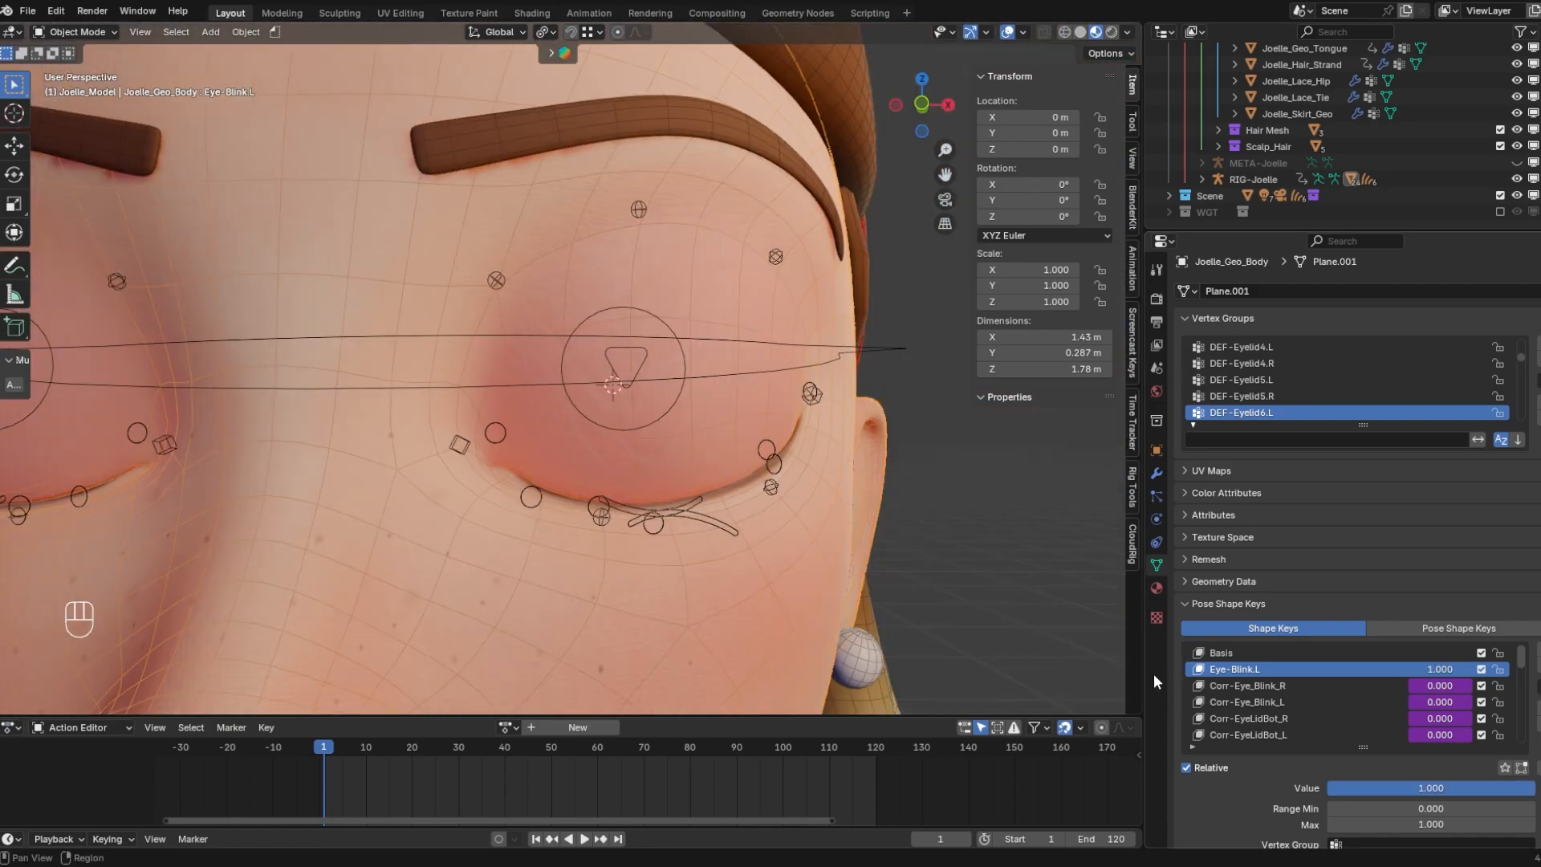
Select the MSK-RightSide vertex group and its vertices in Edit Mode to check which half of the body it covers
scroll(547, 538, down, 2)
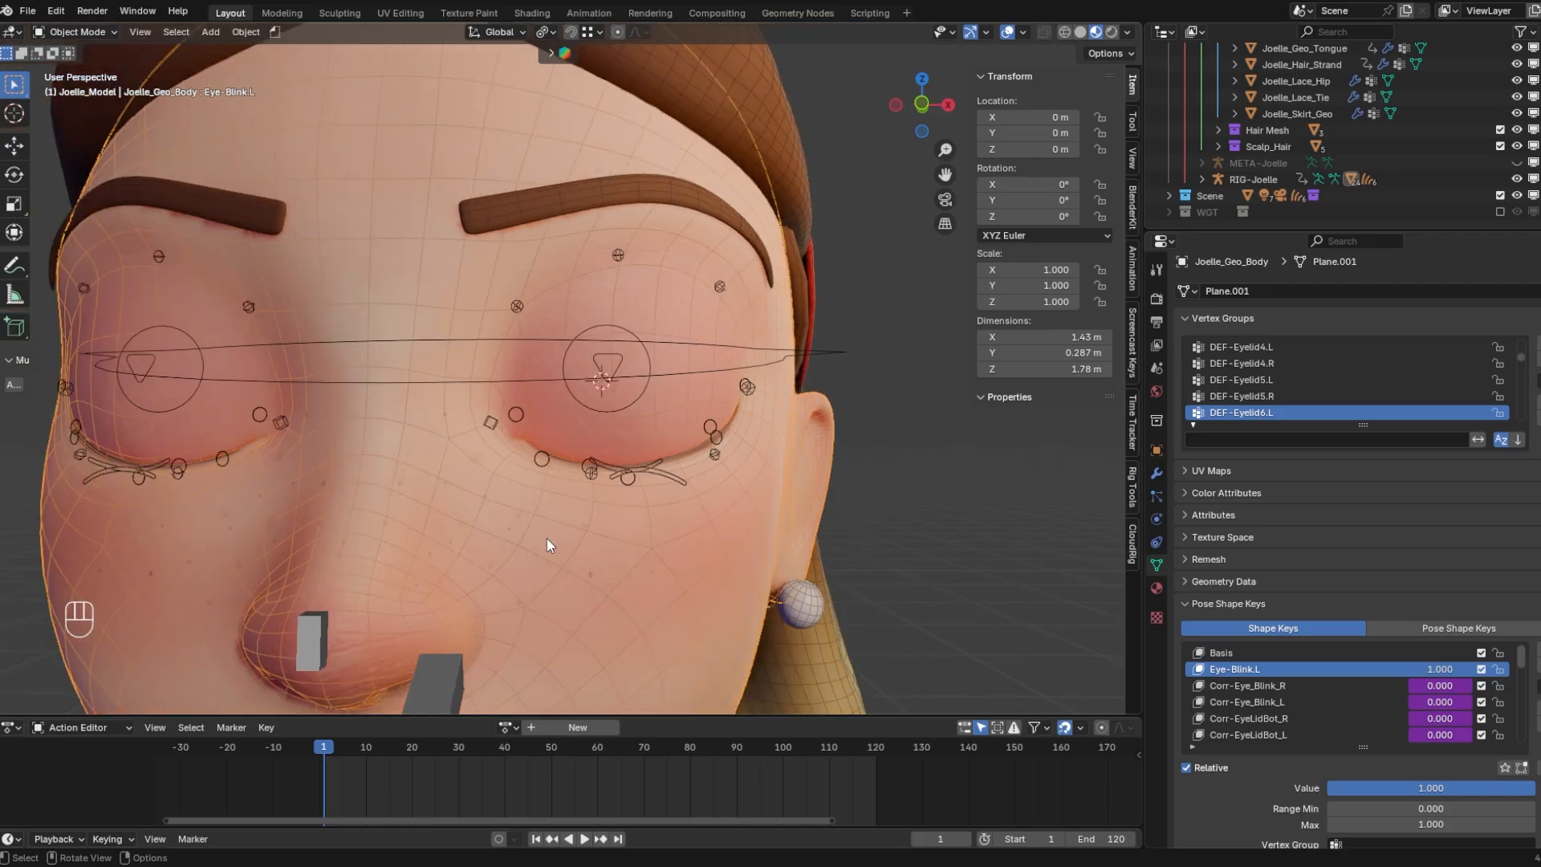
shift+middle_drag(257, 427, 325, 459)
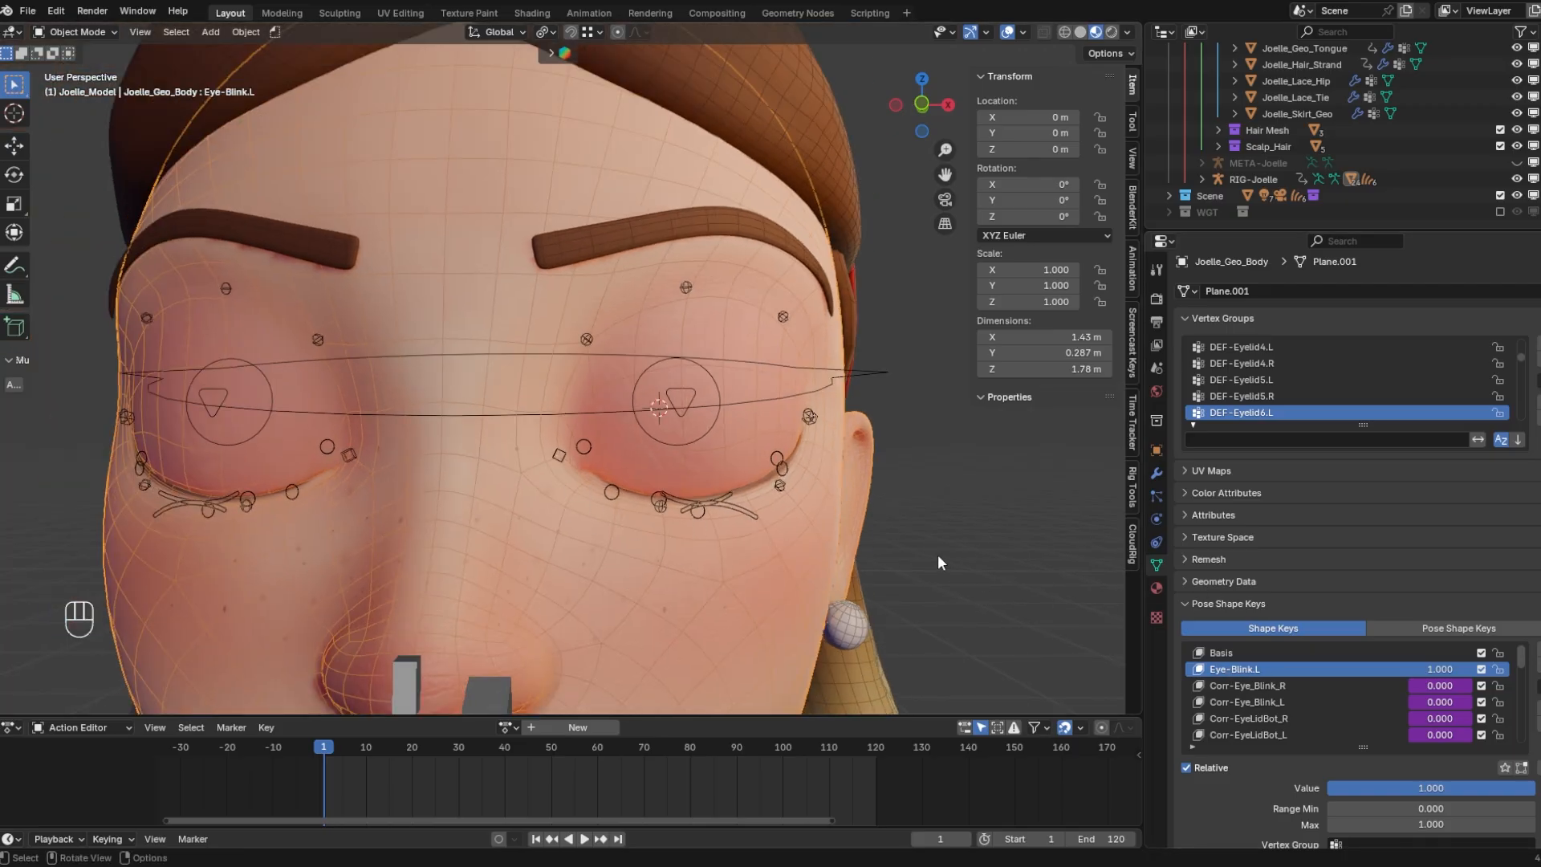
scroll(1252, 634, down, 2)
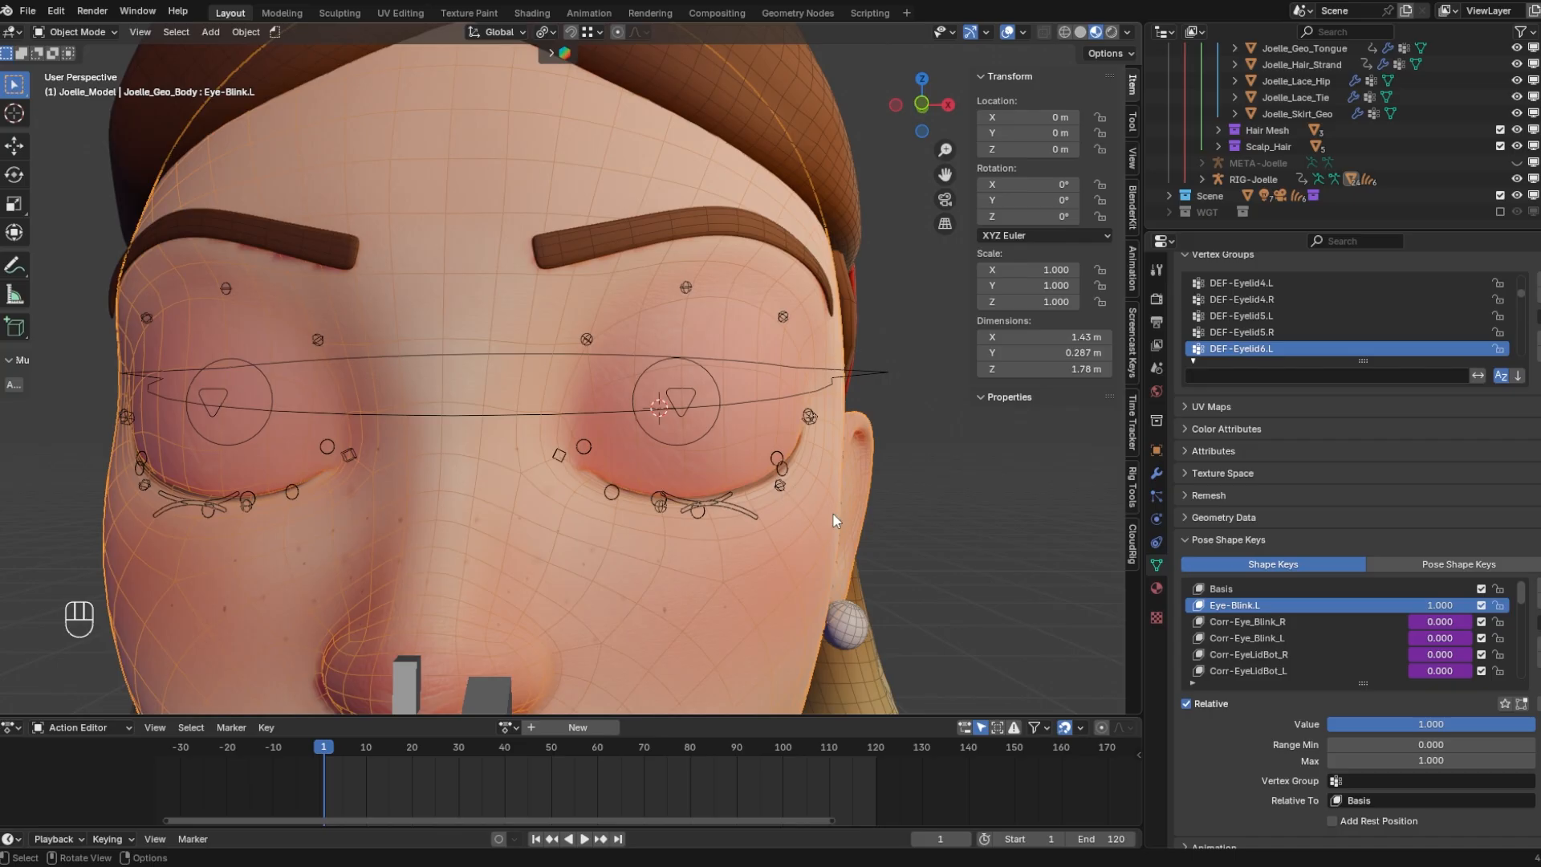
scroll(506, 318, down, 4)
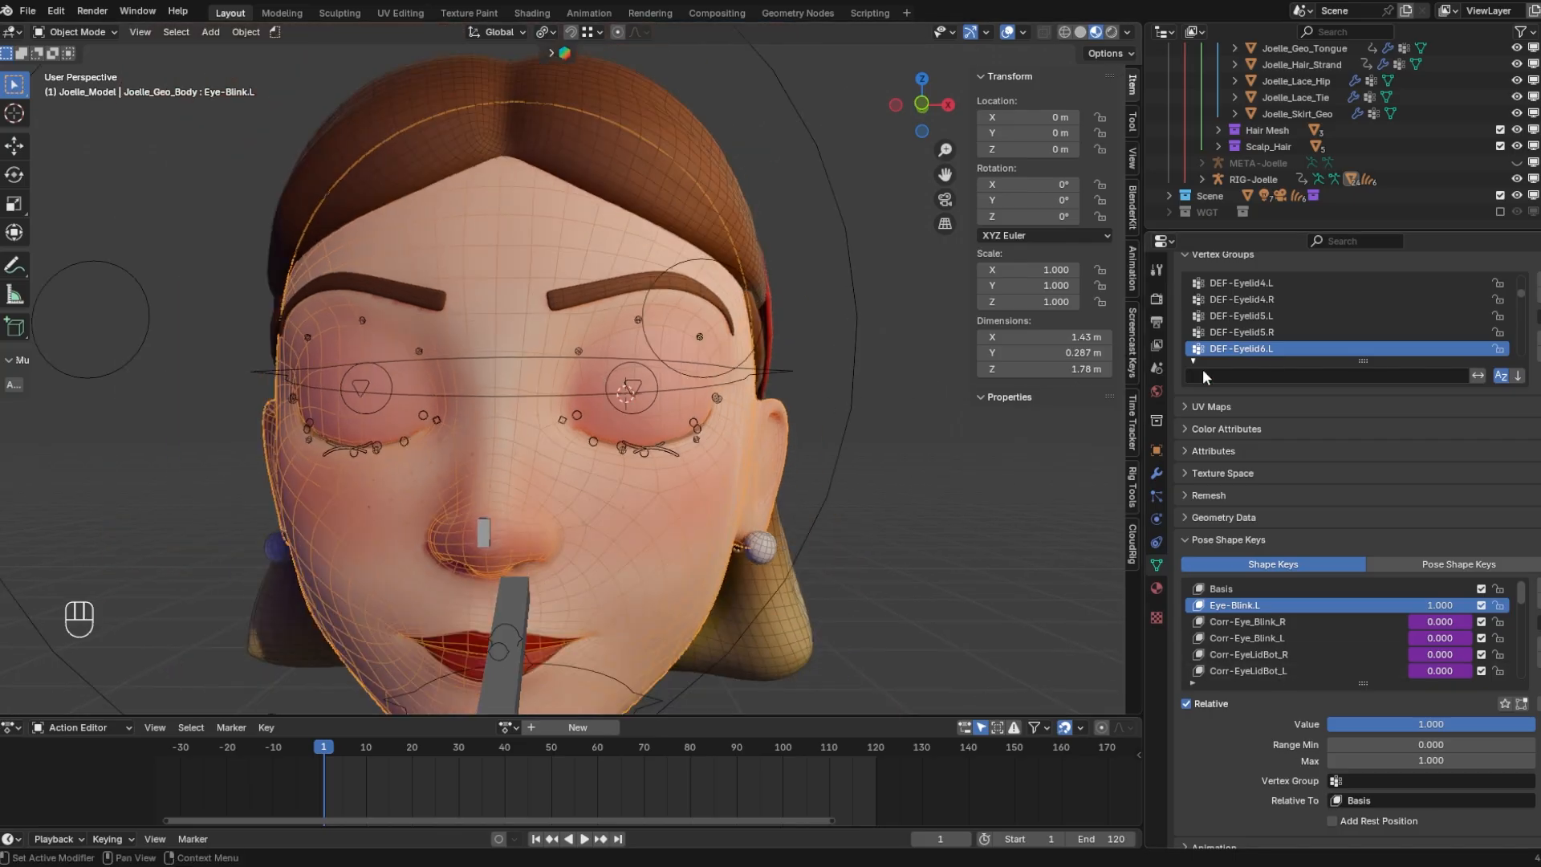
scroll(1232, 319, up, 2)
scroll(1303, 390, down, 6)
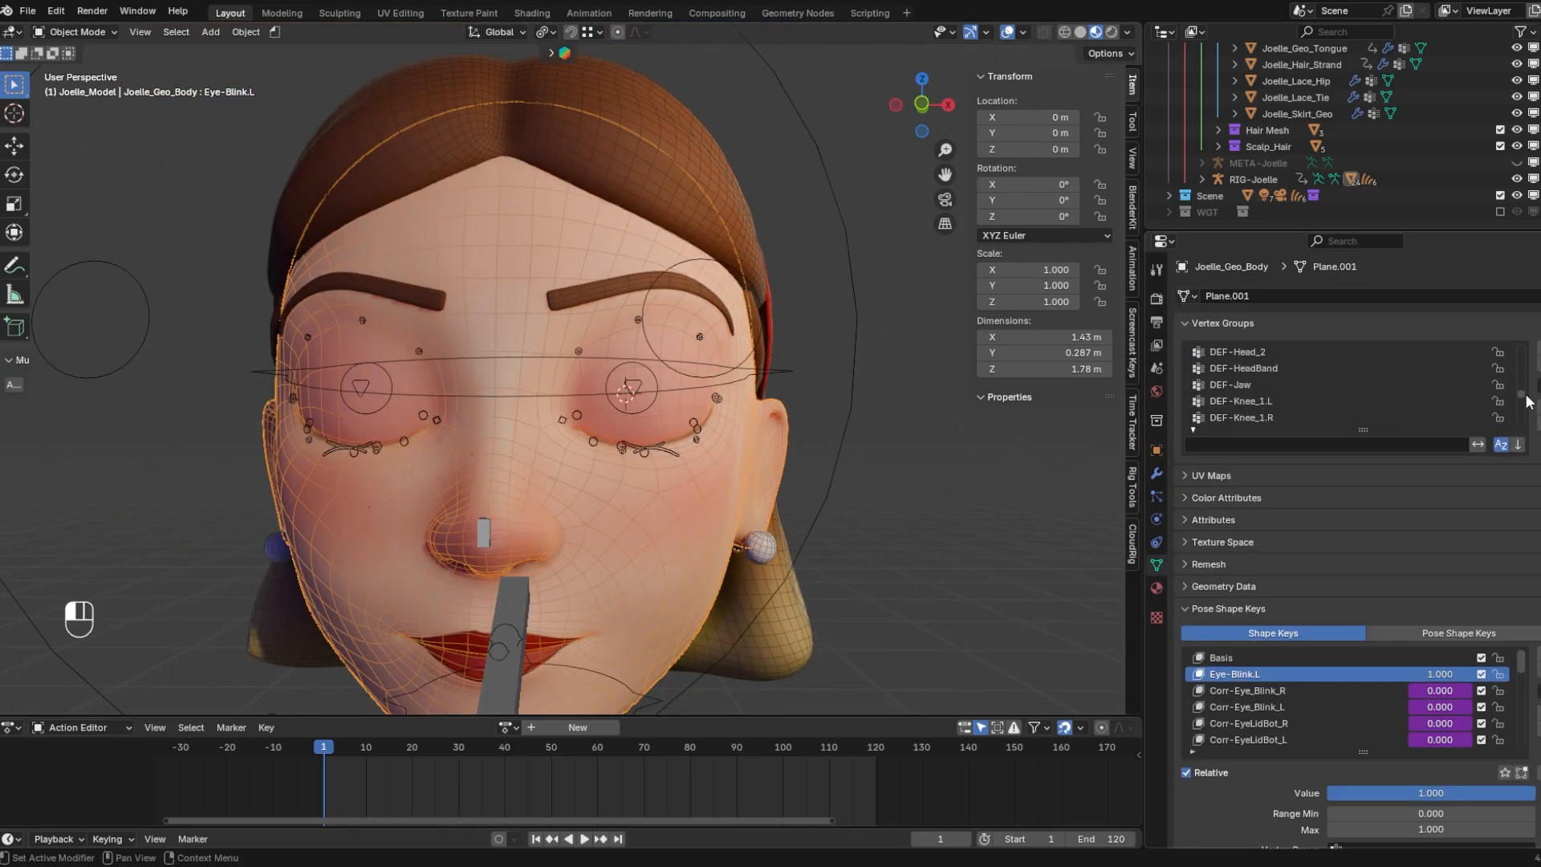
drag(1527, 401, 1532, 433)
click(1282, 404)
click(1260, 416)
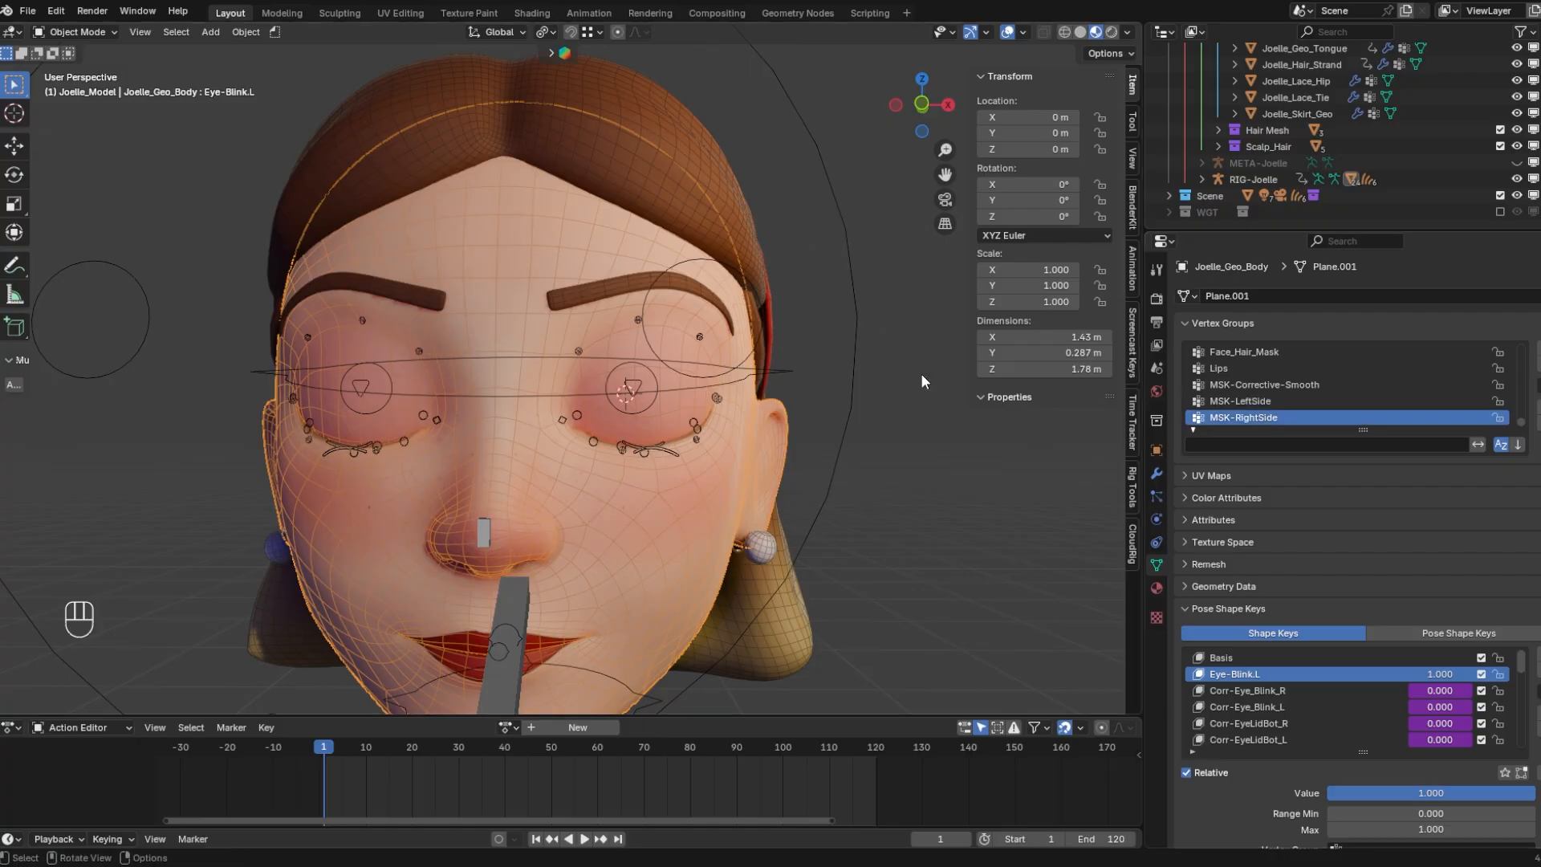
key(Tab)
click(855, 345)
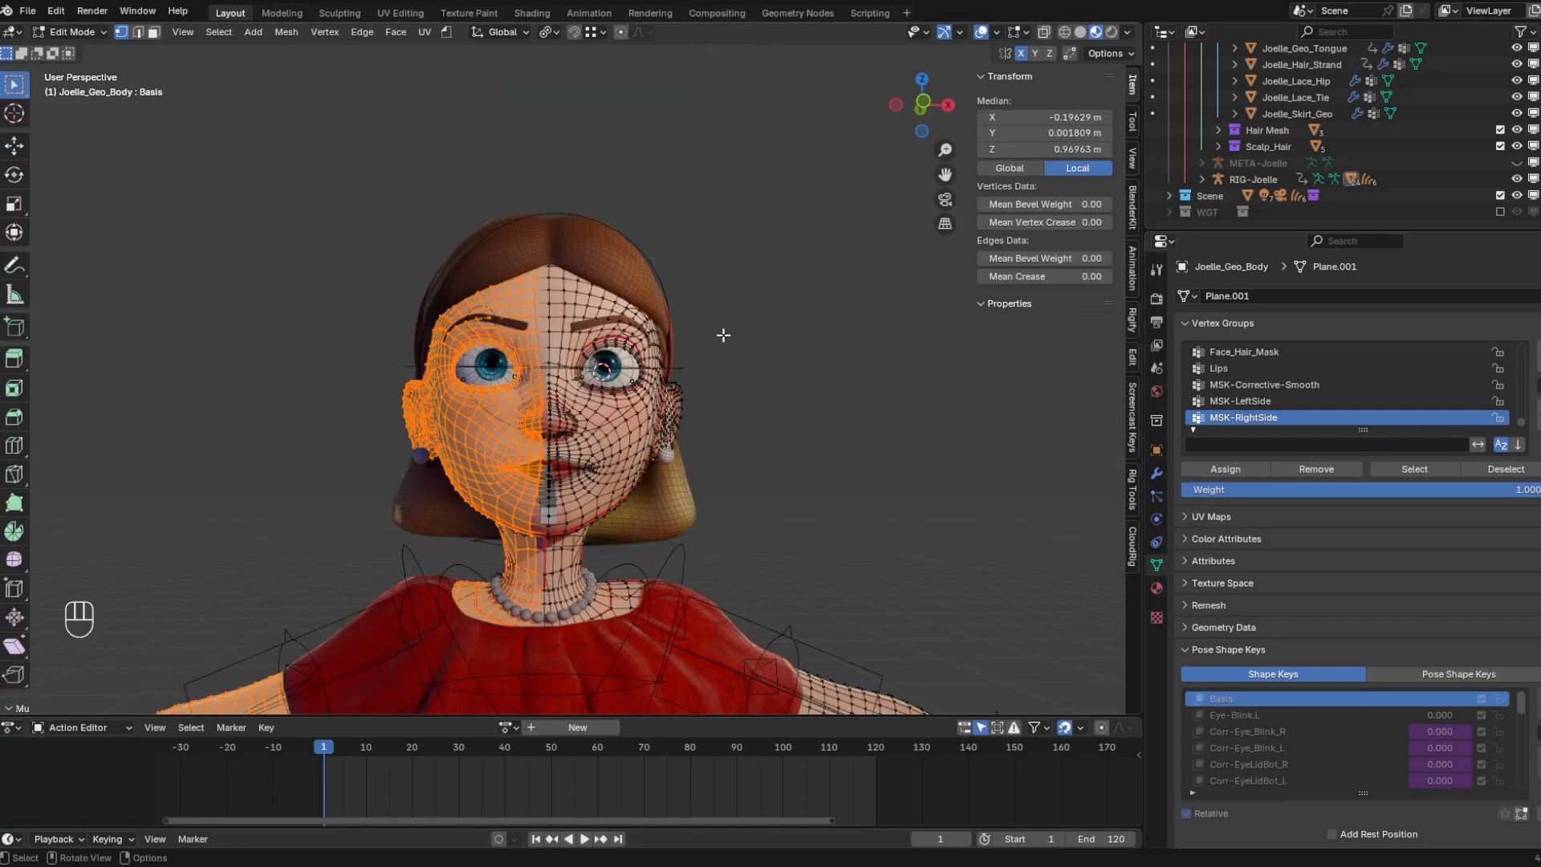
click(1415, 469)
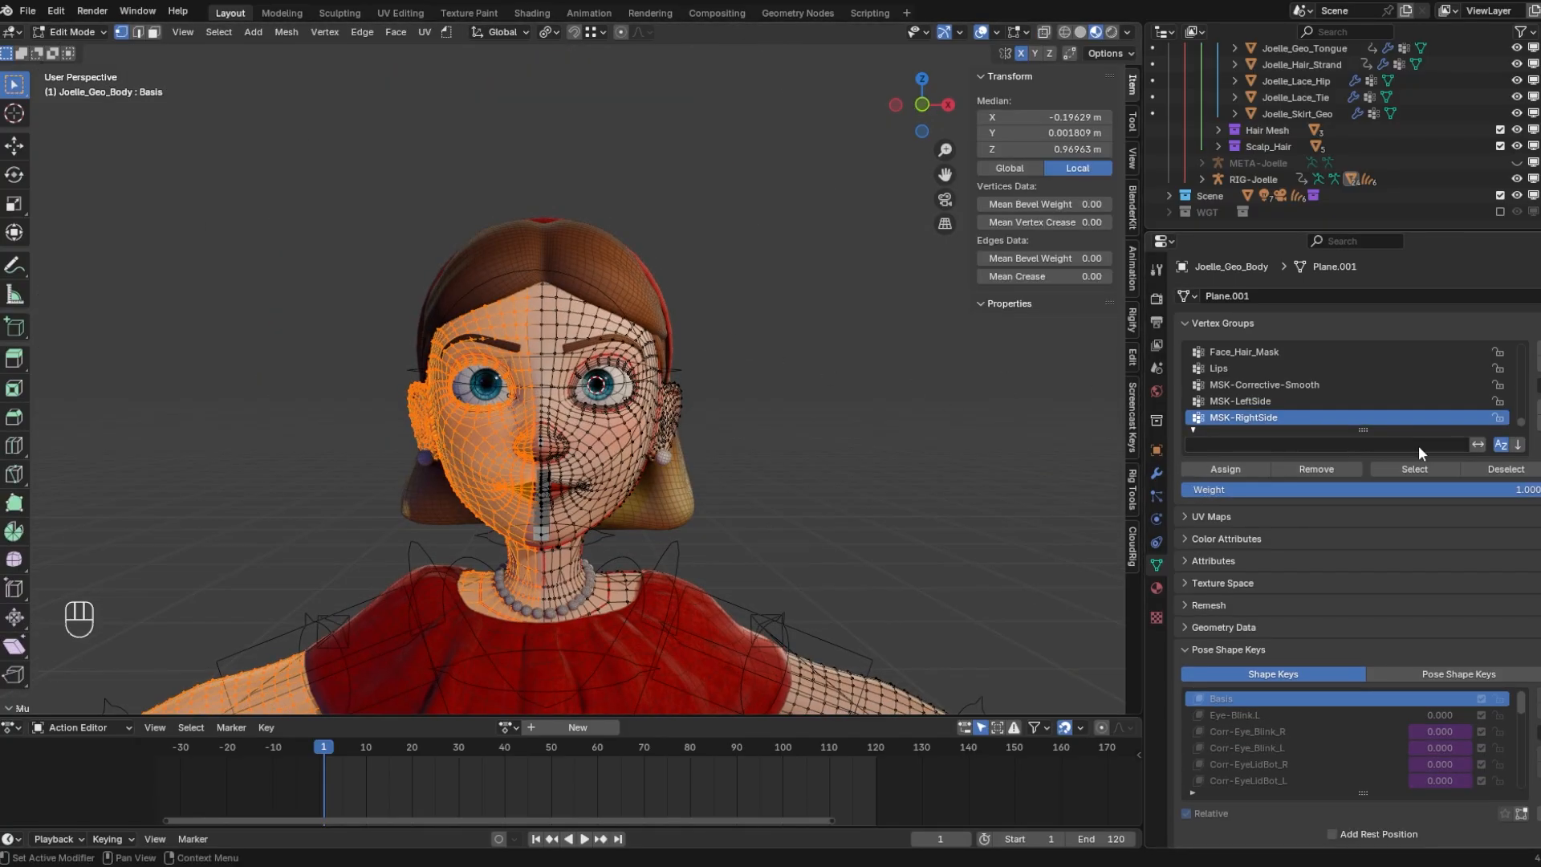
Examine the MSK-LeftSide and MSK-RightSide weights in Weight Paint mode and return to Object Mode
click(1237, 403)
click(71, 31)
click(70, 106)
click(1274, 418)
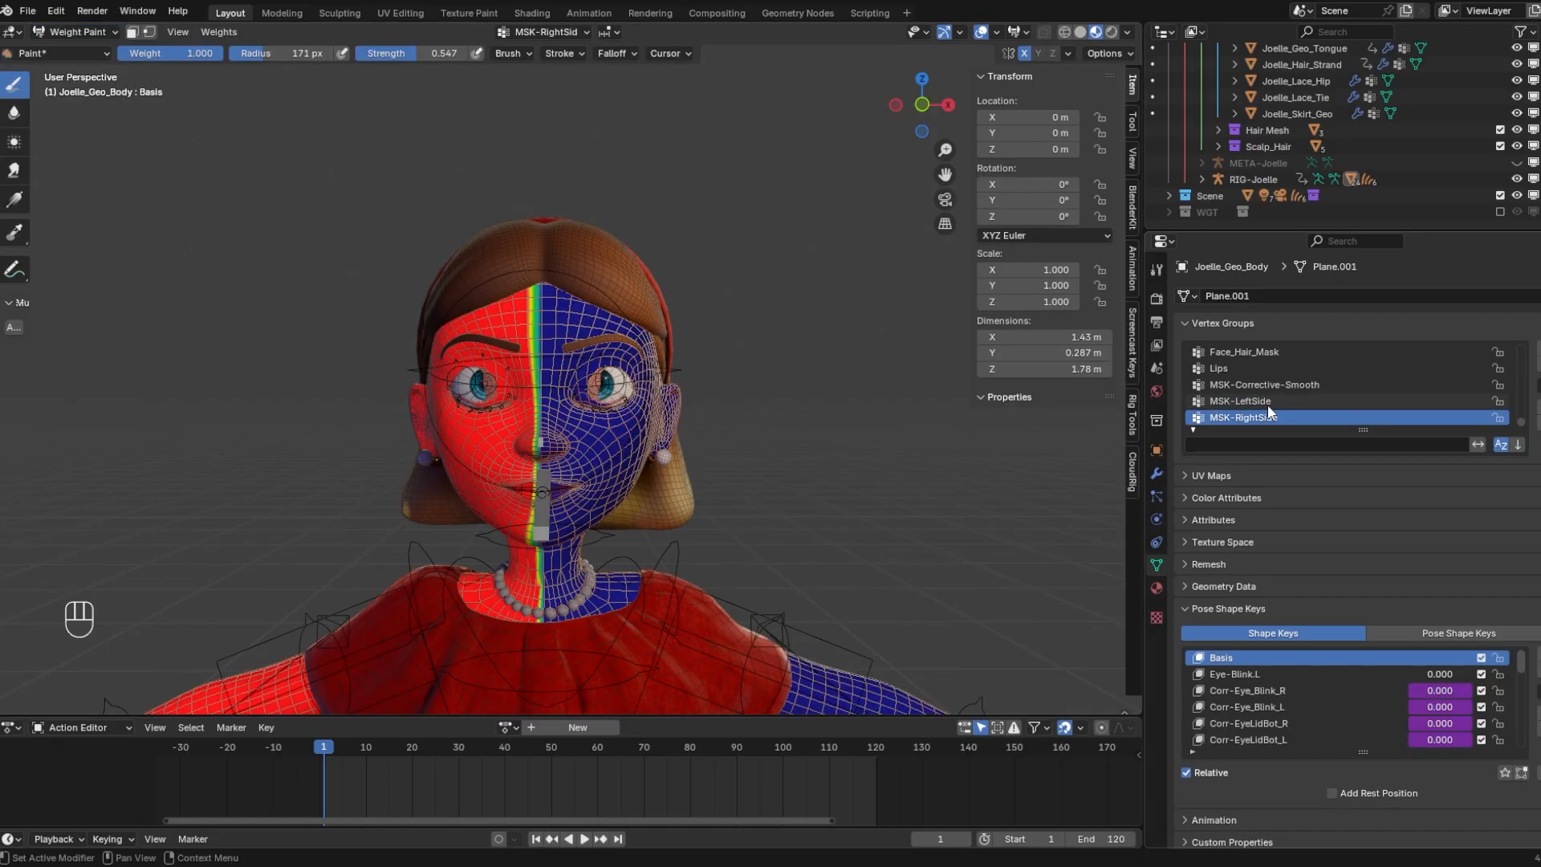
click(76, 32)
click(73, 50)
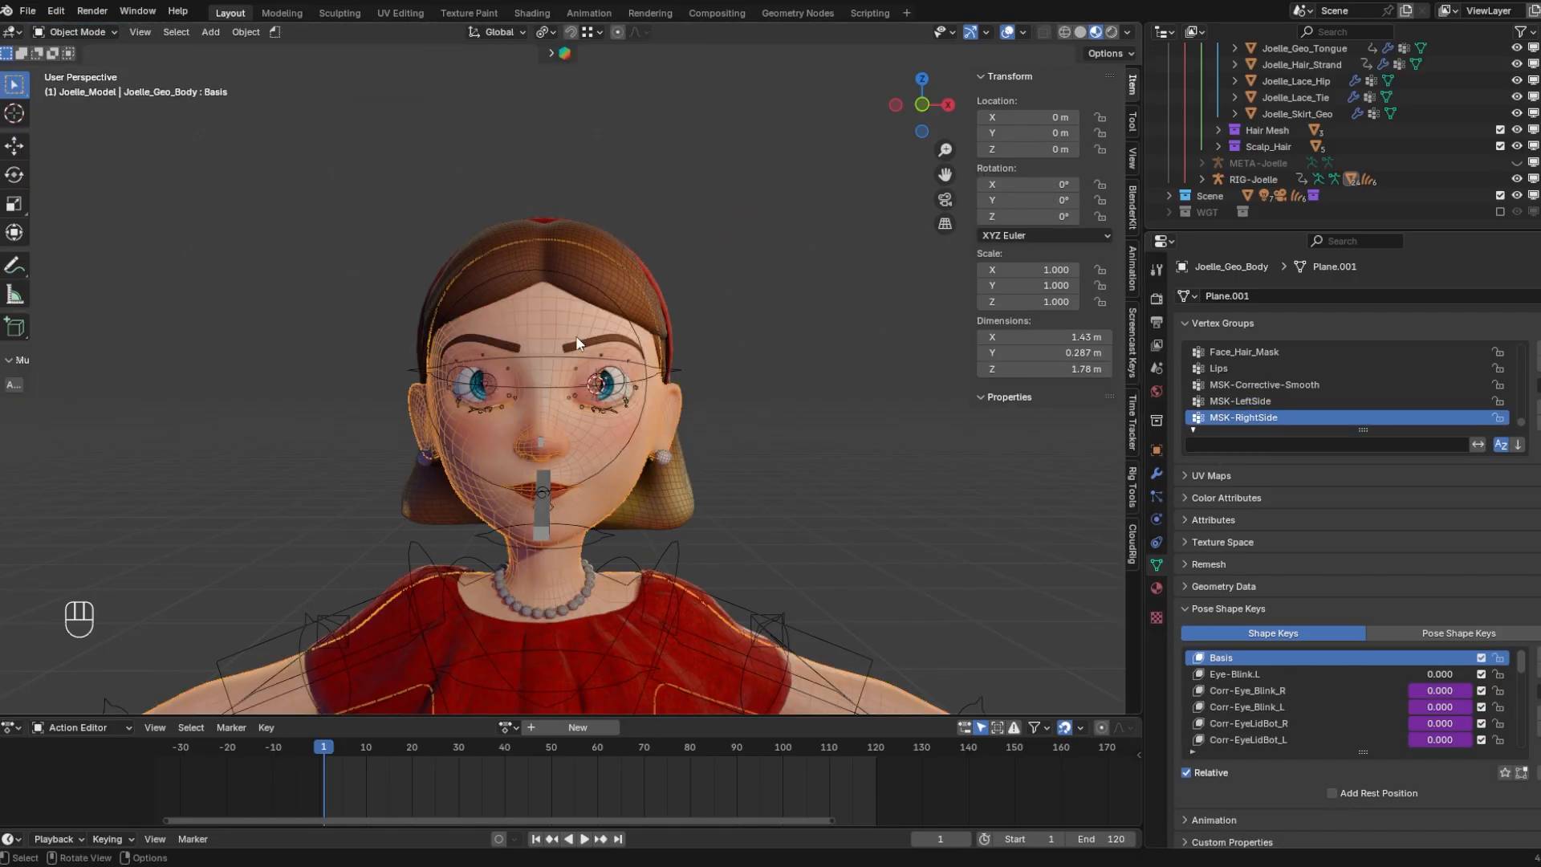
Set the body mesh's Eye-Blink.L shape key back to 1.000 so both eyes are closed
scroll(377, 517, up, 4)
scroll(599, 543, down, 4)
scroll(634, 450, up, 10)
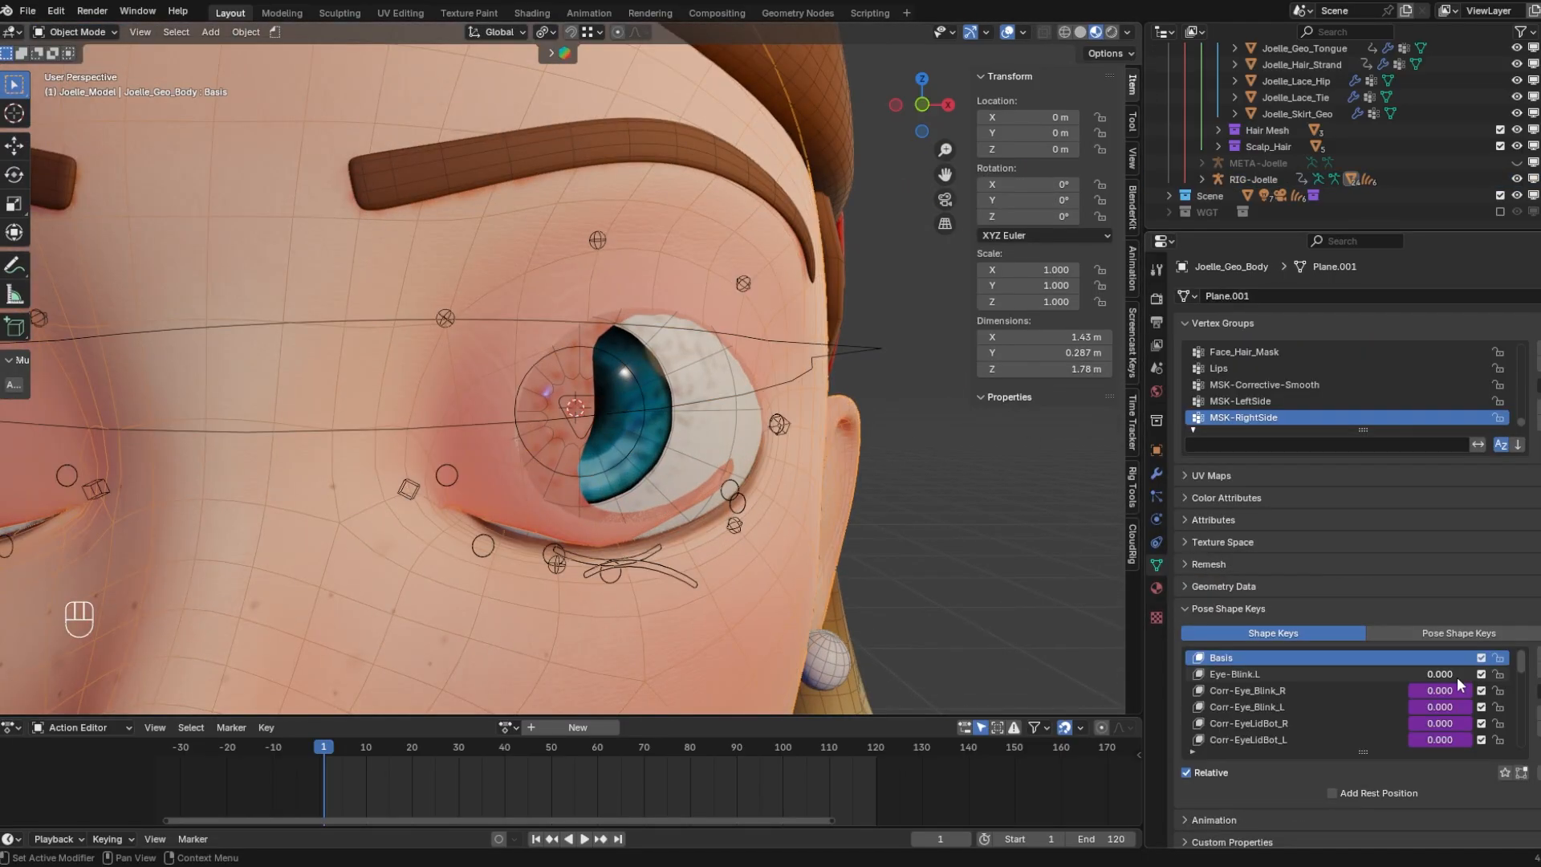
drag(1457, 677, 1475, 675)
scroll(1317, 613, down, 8)
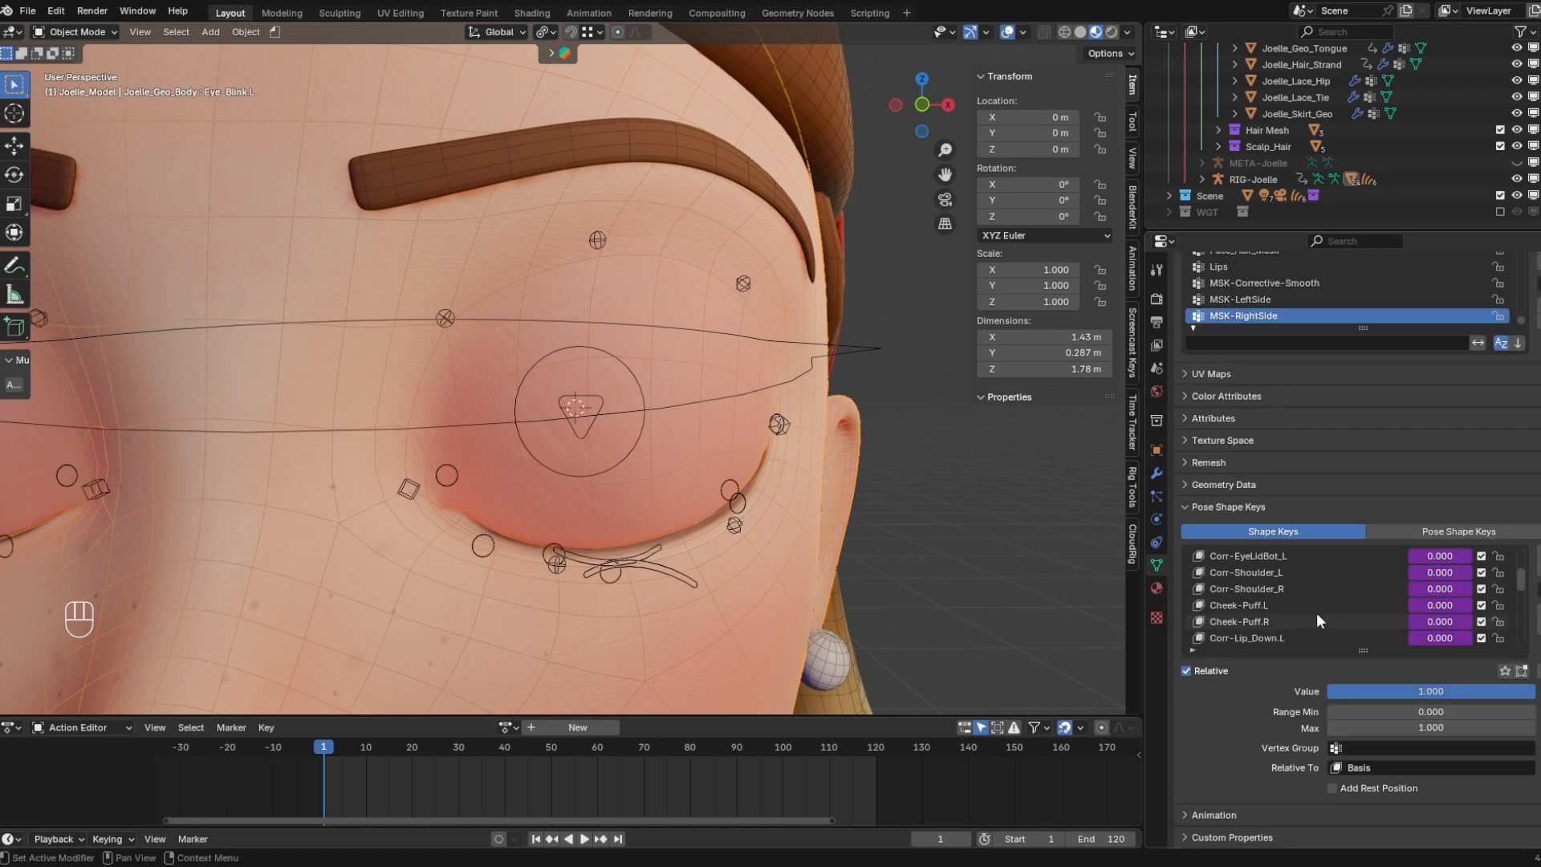
scroll(1315, 613, up, 5)
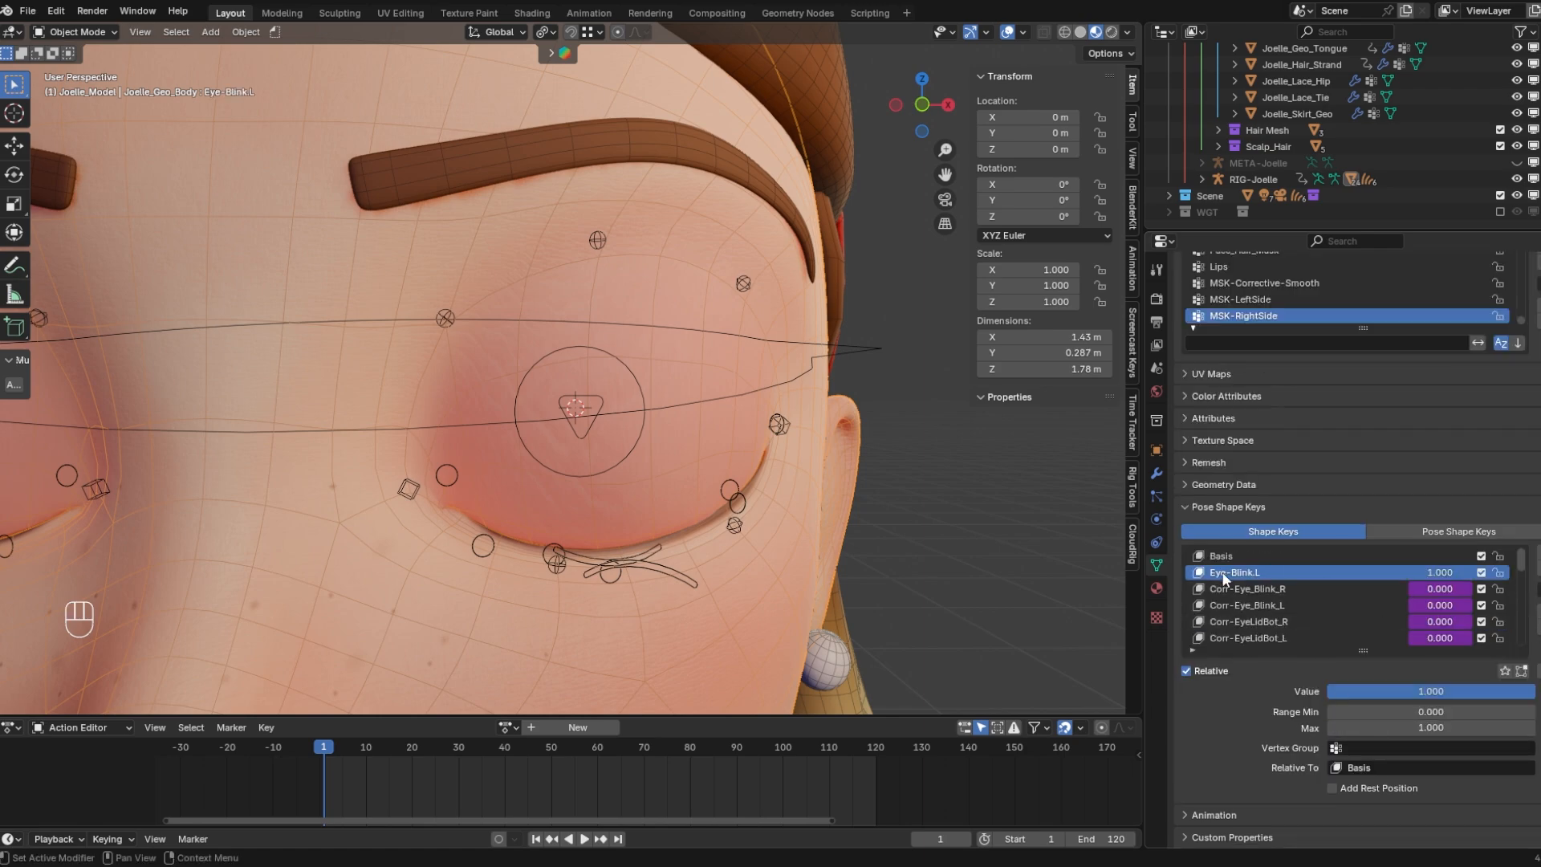
scroll(490, 362, down, 3)
shift+middle_drag(474, 357, 747, 325)
shift+middle_drag(409, 351, 349, 358)
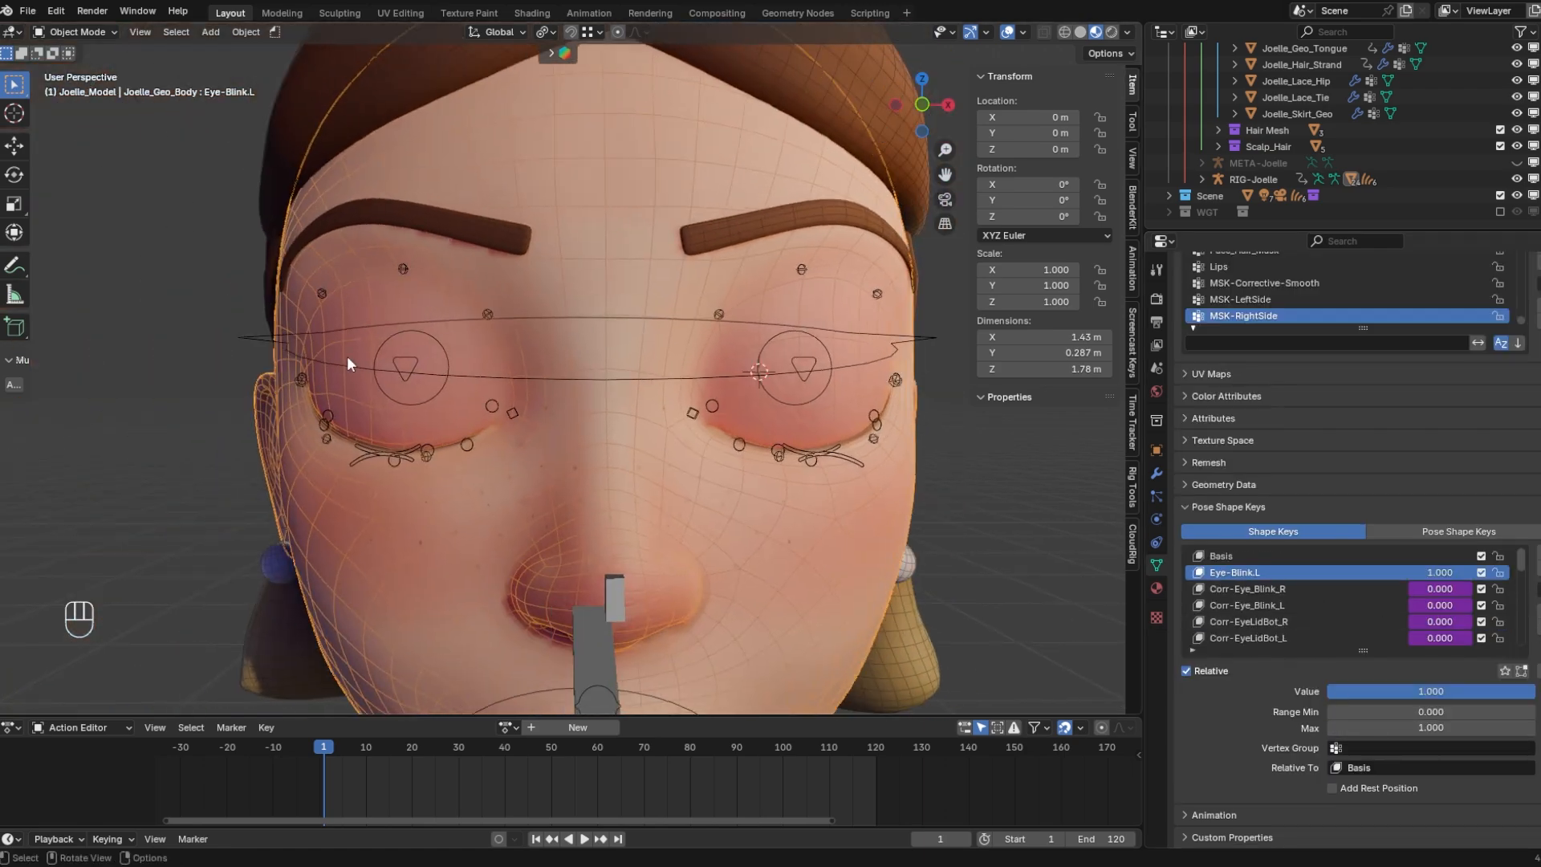
Add a new shape key to the body mesh from the current Eye-Blink.L mix
click(1530, 607)
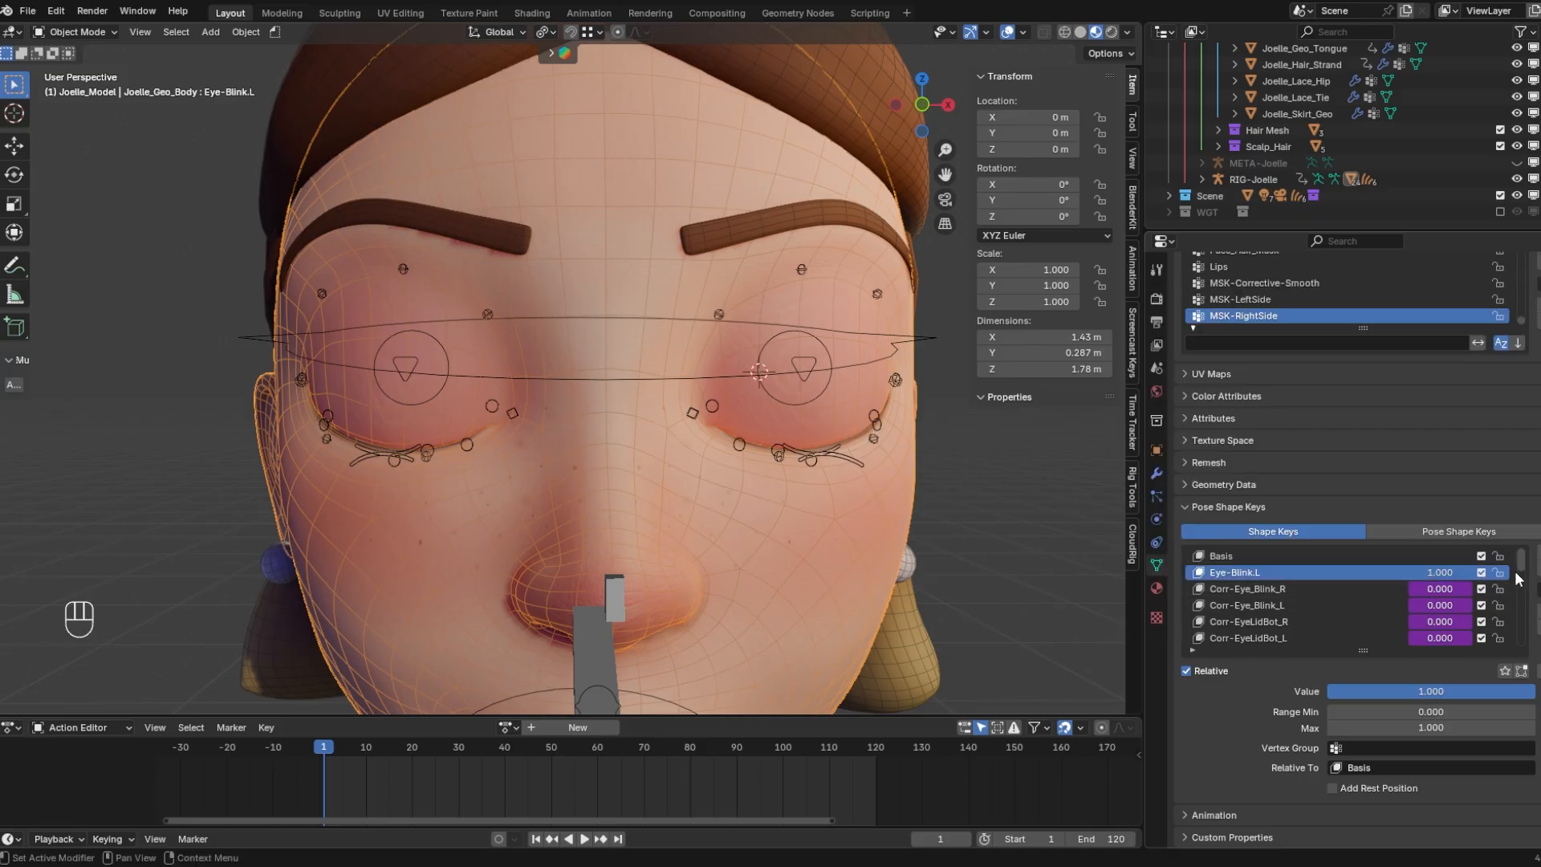
click(1521, 565)
mouse_move(1522, 566)
mouse_down()
mouse_move(1523, 614)
mouse_move(1514, 536)
mouse_up()
click(1536, 607)
click(1350, 293)
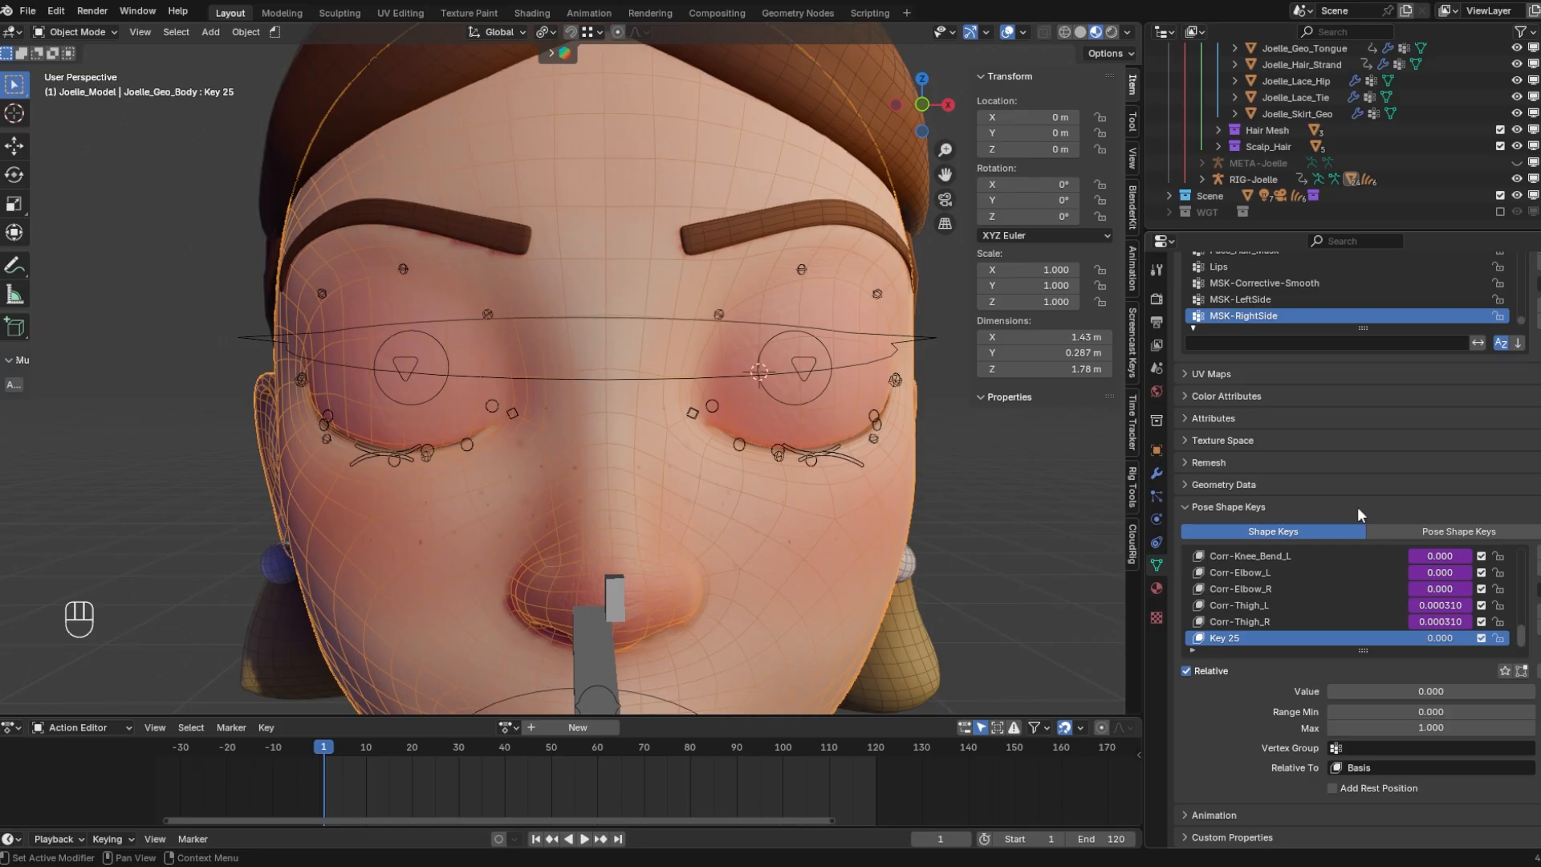
Move the new shape key up the list to directly below Eye-Blink.L
click(1539, 612)
click(1538, 611)
click(1538, 612)
double_click(1539, 611)
double_click(1539, 612)
click(1538, 611)
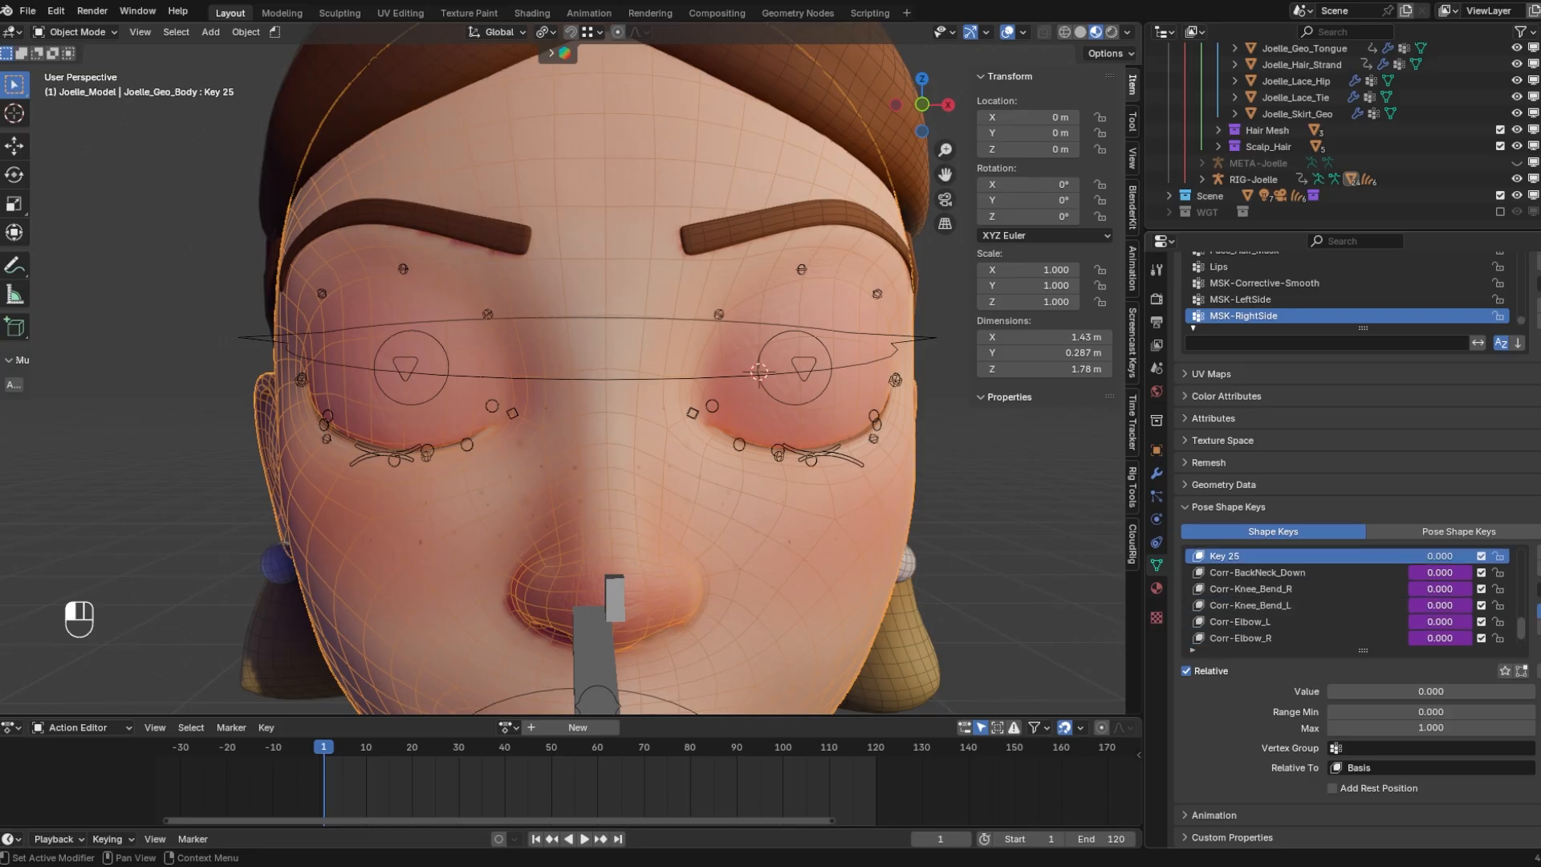
click(1539, 611)
click(1539, 612)
click(1539, 611)
click(1538, 612)
click(1538, 612)
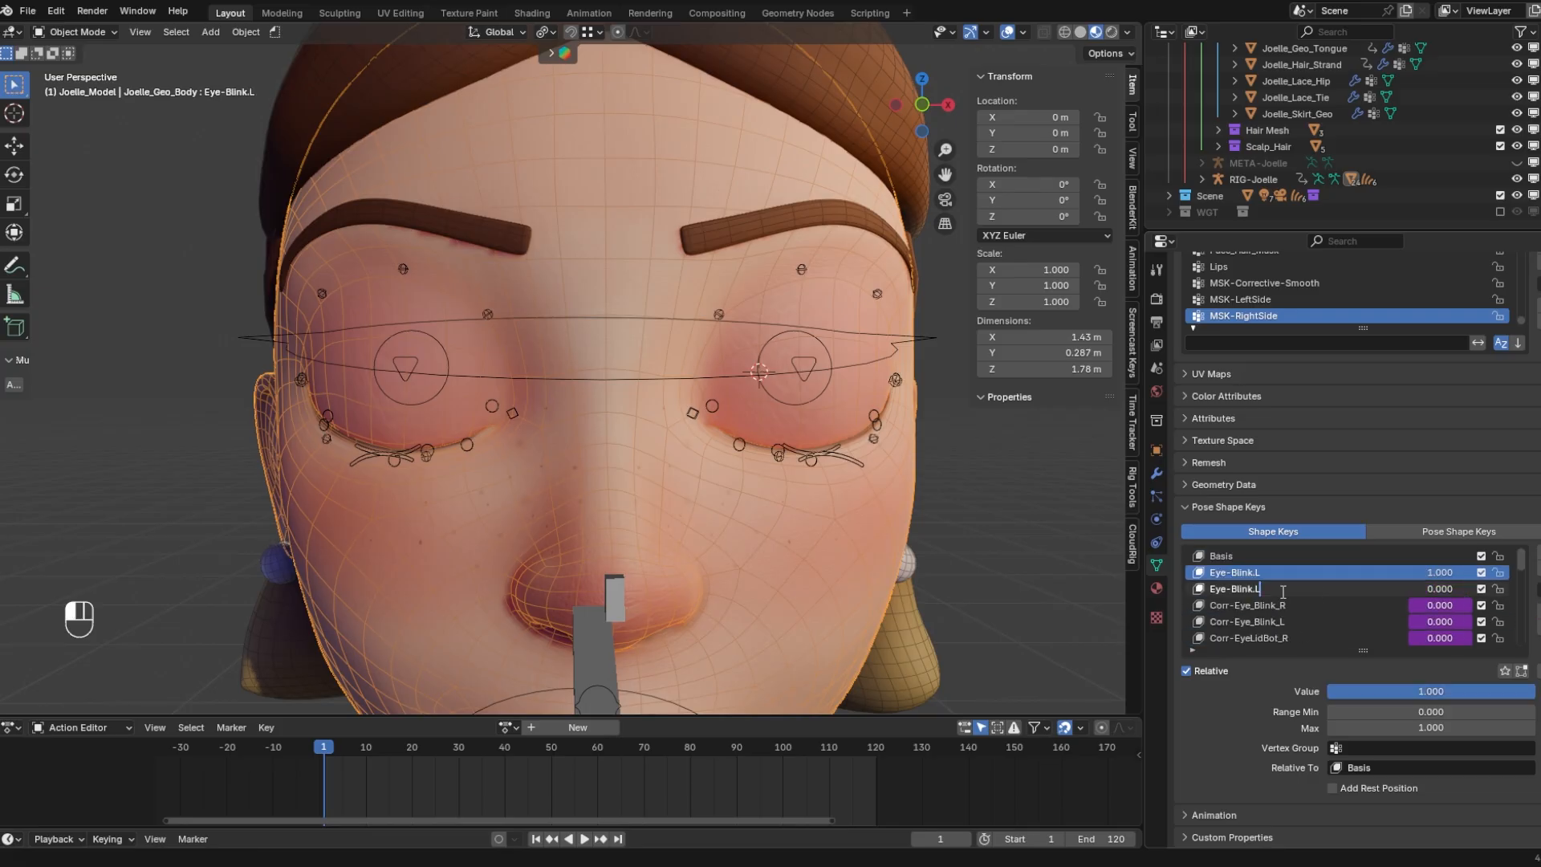
Rename the new shape key as Eye-Blink.R, with Eye-Blink.L set to 1.000 and Eye-Blink.R to 0.000
text(R)
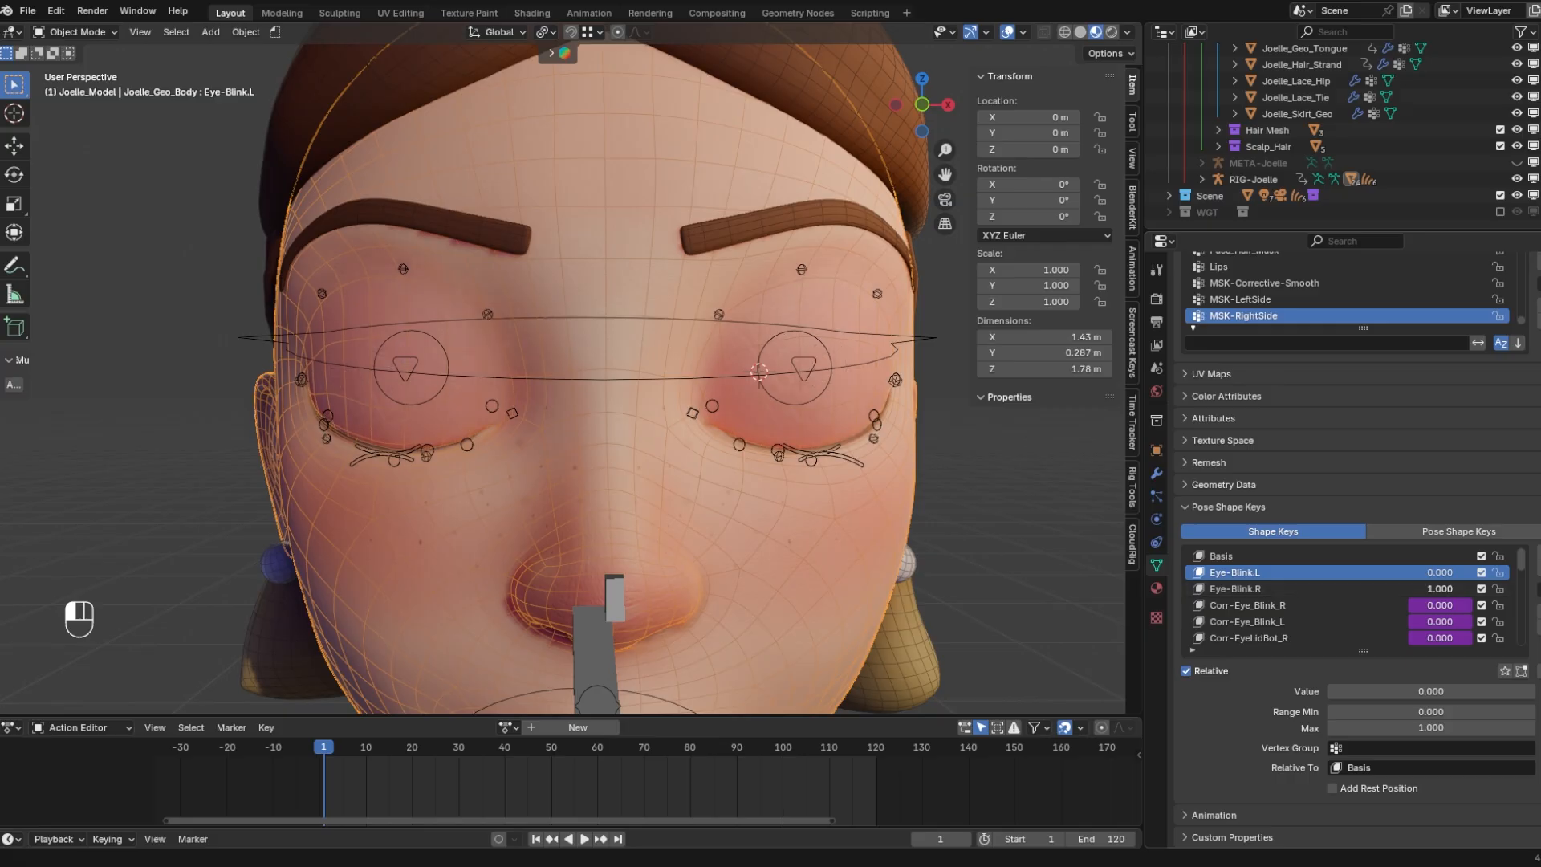
drag(1440, 589, 1494, 573)
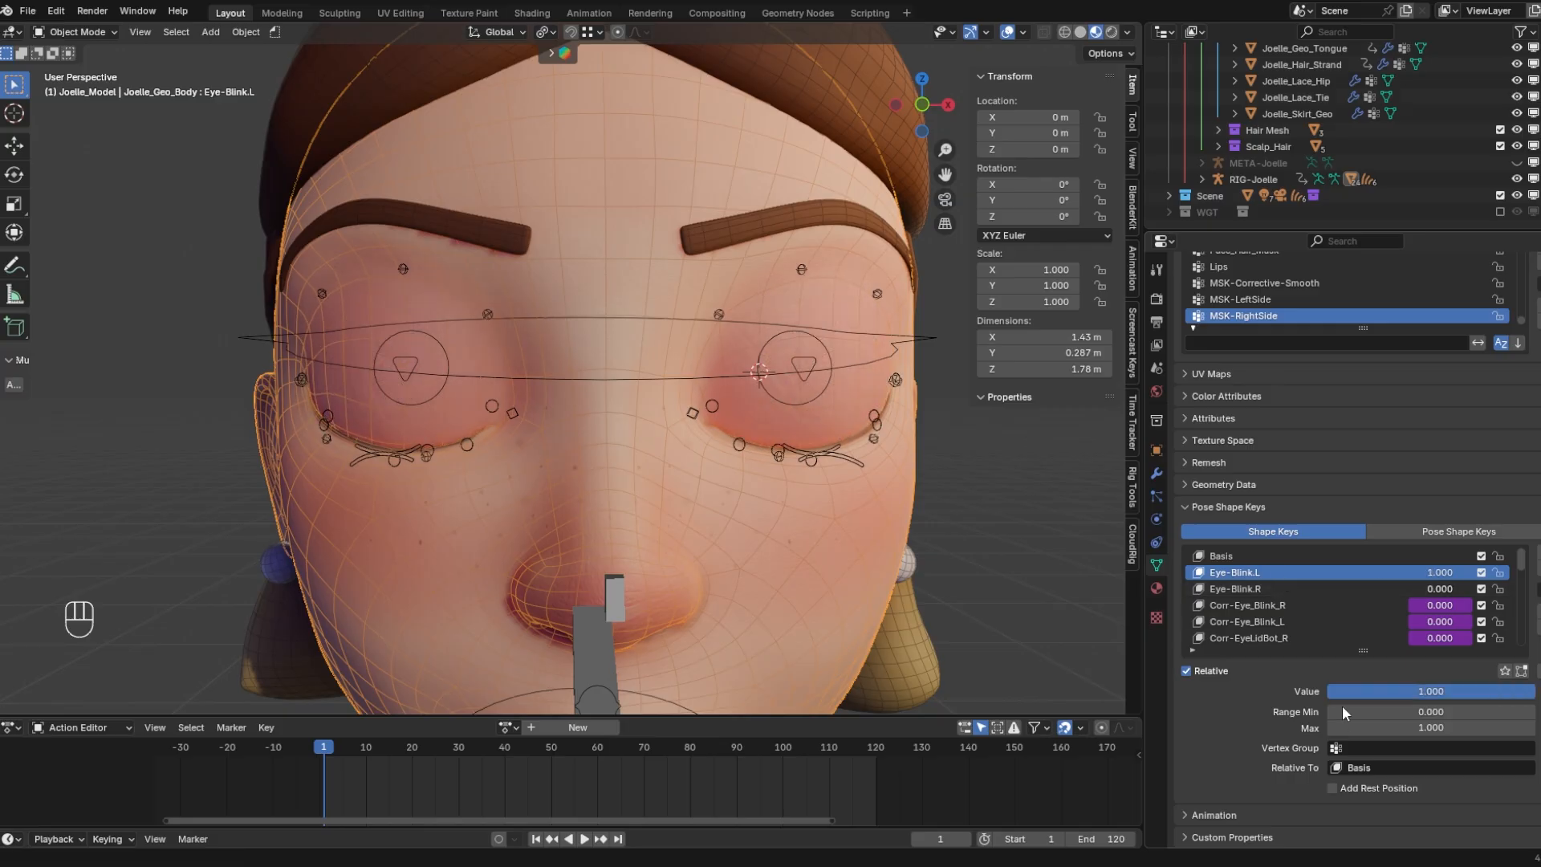
Assign the MSK-LeftSide vertex group to the Eye-Blink.L shape key and MSK-RightSide to Eye-Blink.R
click(1365, 748)
text(m)
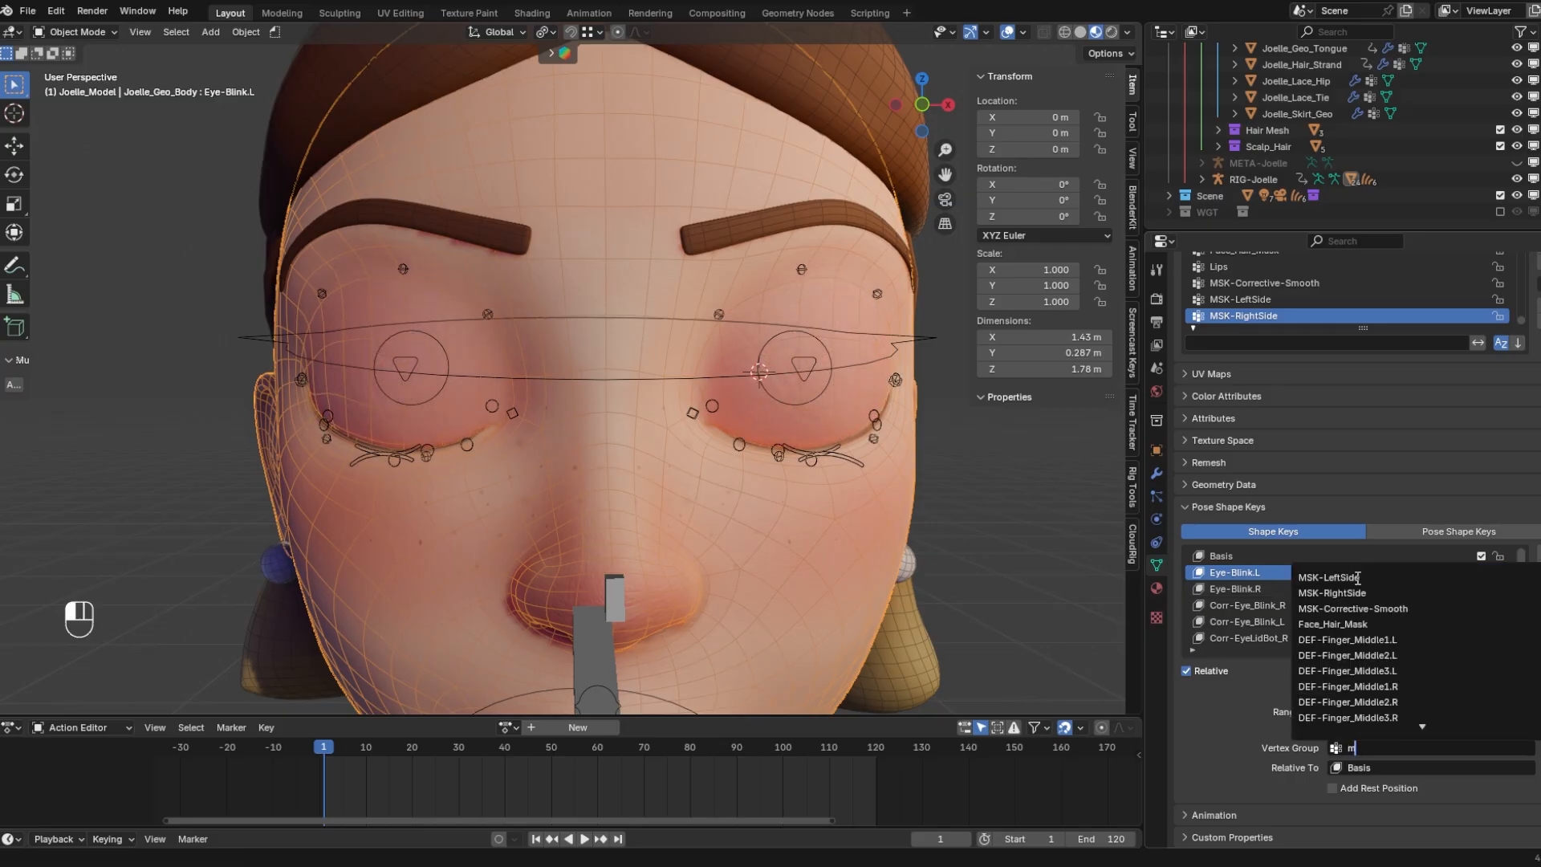
click(1357, 577)
click(1283, 589)
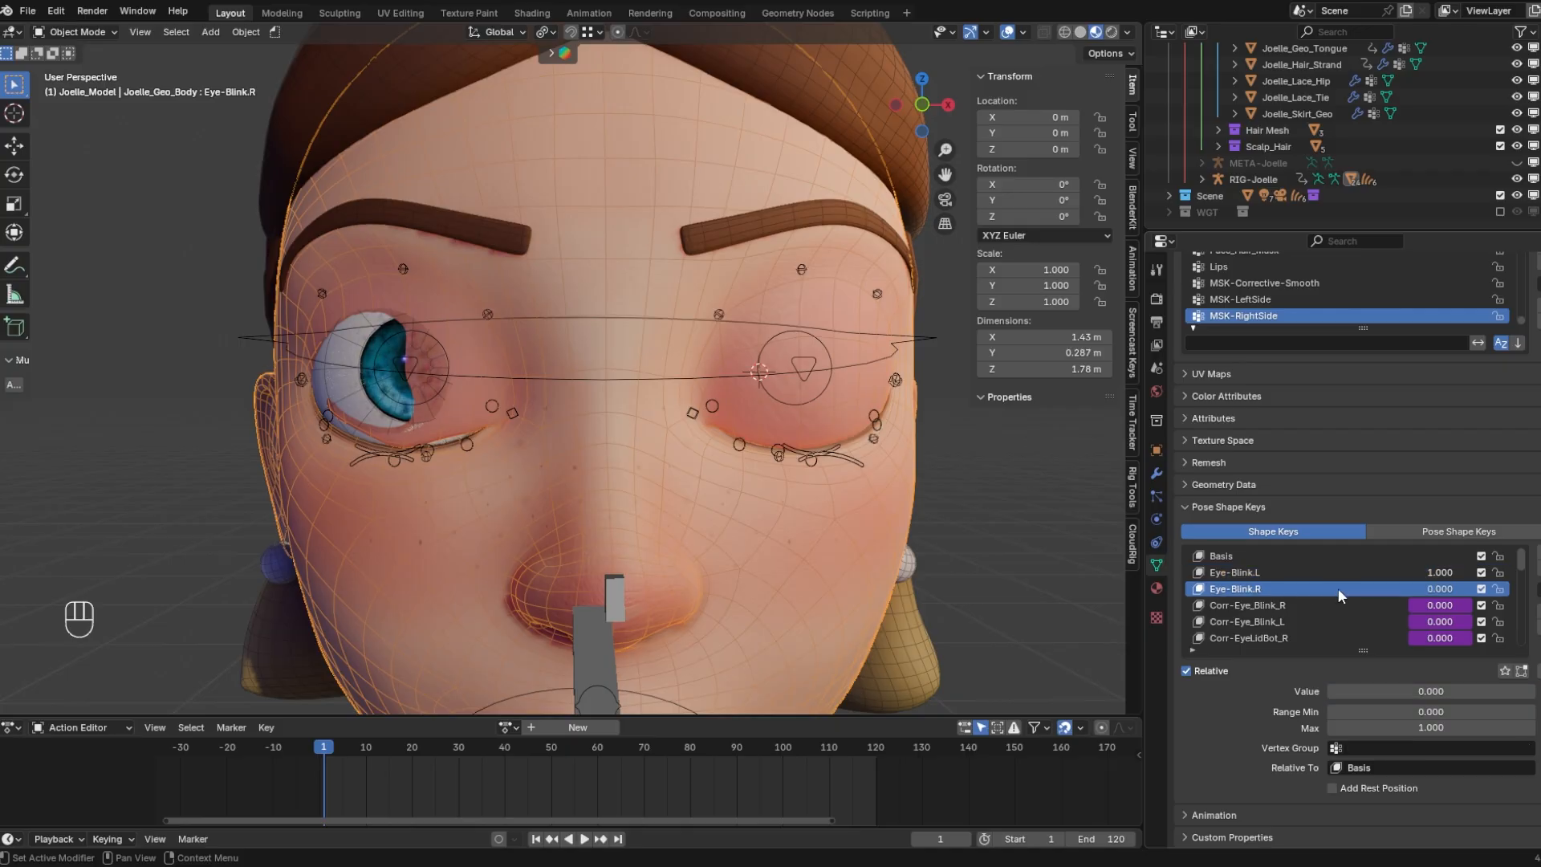
click(1349, 747)
text(m)
click(1376, 593)
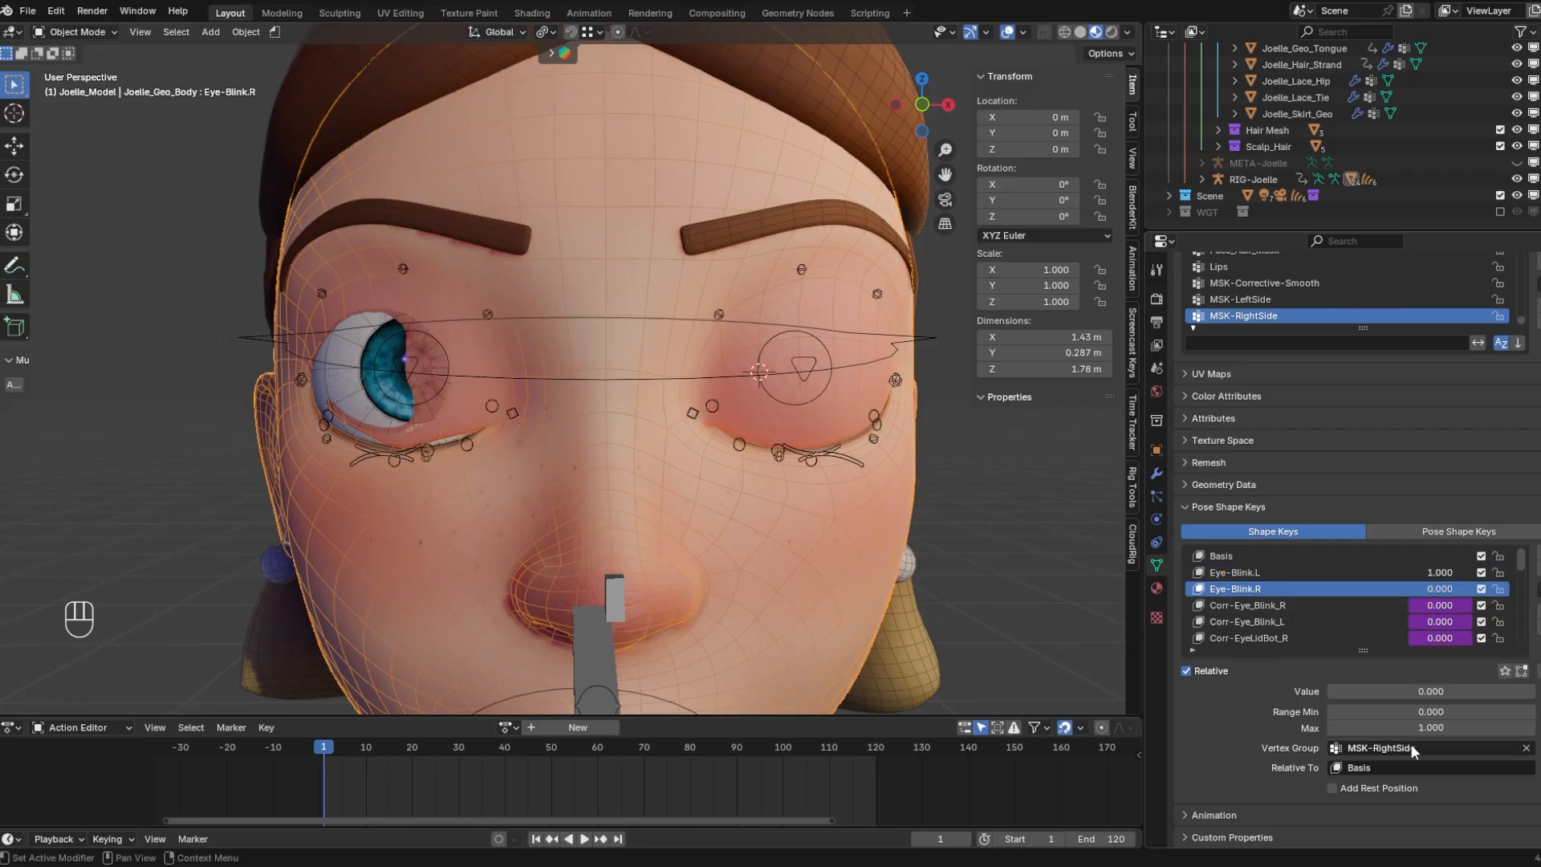
Set both the Eye-Blink.L and Eye-Blink.R shape keys to 1.000 and inspect the eyes from the front
mouse_move(1427, 589)
mouse_down()
mouse_move(1473, 588)
mouse_move(1382, 590)
mouse_move(1470, 590)
mouse_move(1381, 573)
mouse_move(1446, 573)
mouse_move(1382, 589)
mouse_move(1445, 589)
mouse_up()
mouse_move(1443, 573)
mouse_down()
mouse_move(1381, 573)
mouse_move(1445, 573)
mouse_up()
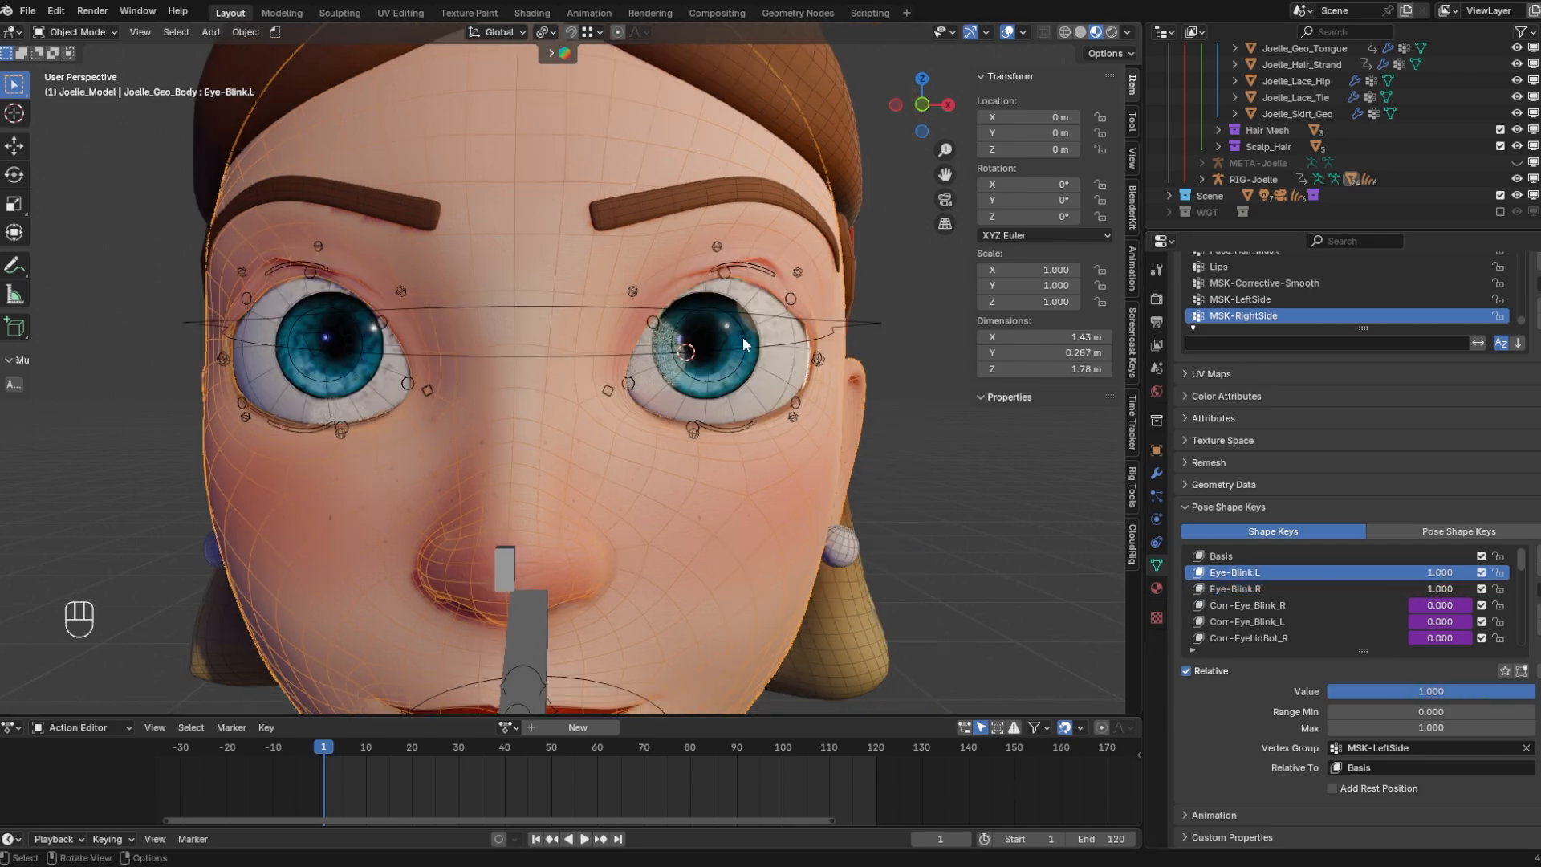
middle_drag(696, 302, 761, 340)
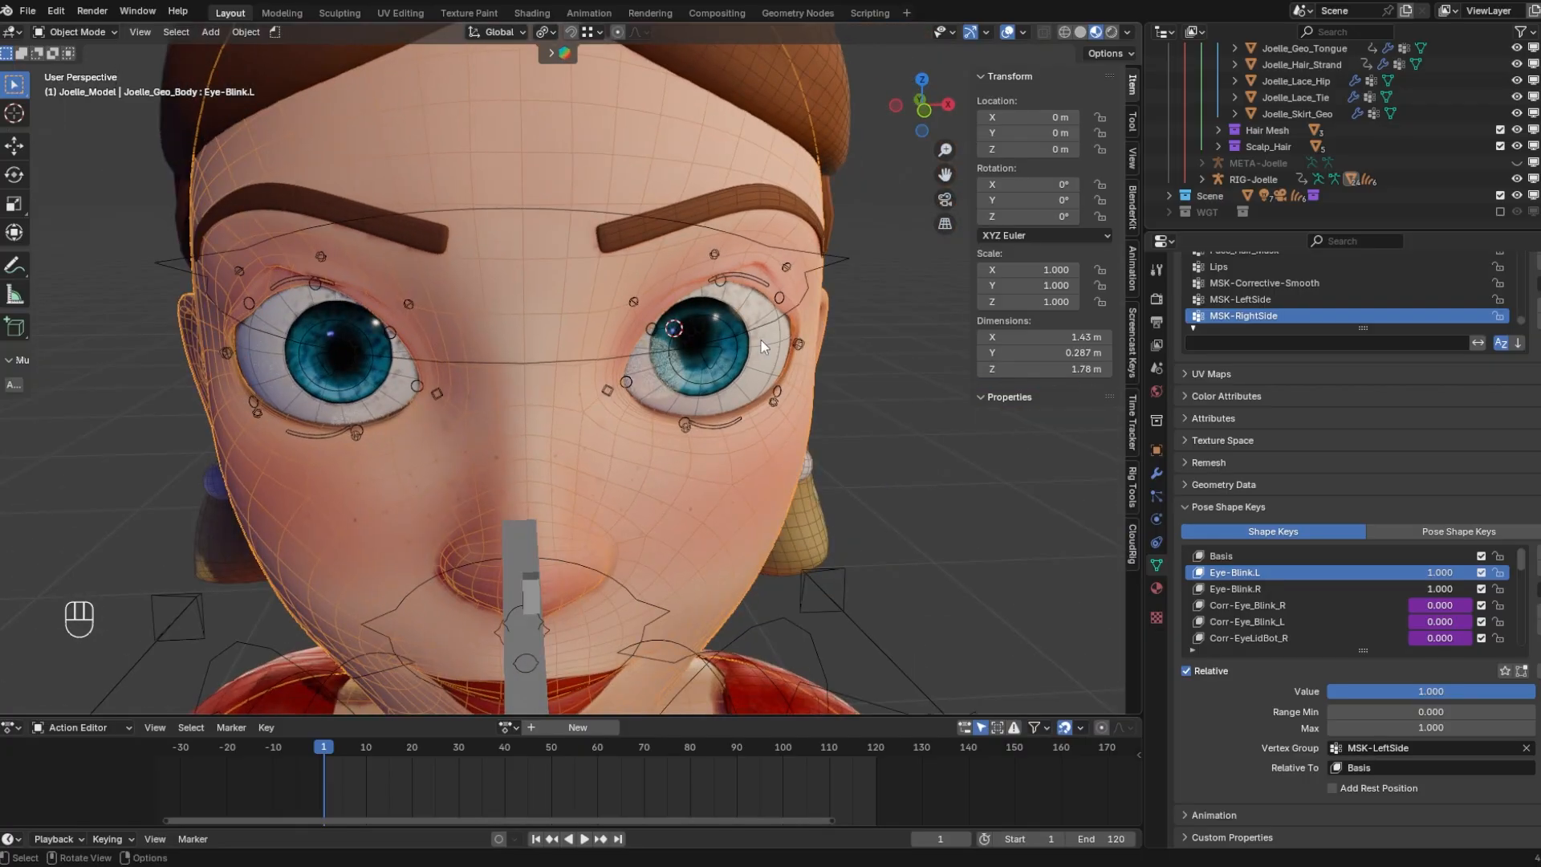
middle_drag(692, 403, 727, 377)
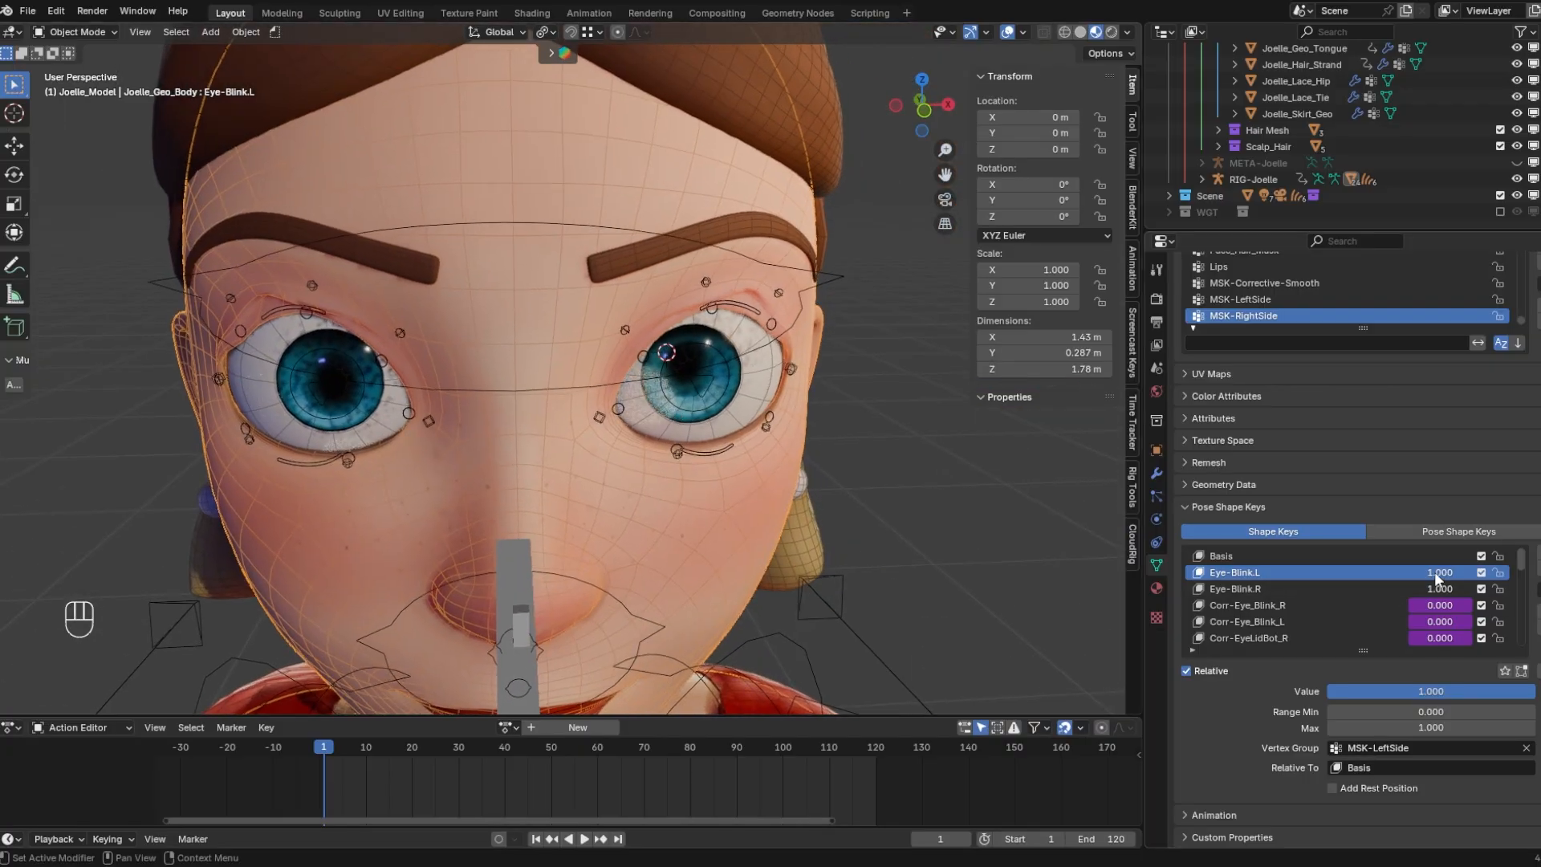
In Pose Mode, lower the rig's EyeLid_Up_Ctrl.L bone to a Y location of about -0.0416 m so the lid closes
click(747, 302)
key(ctrl+Tab)
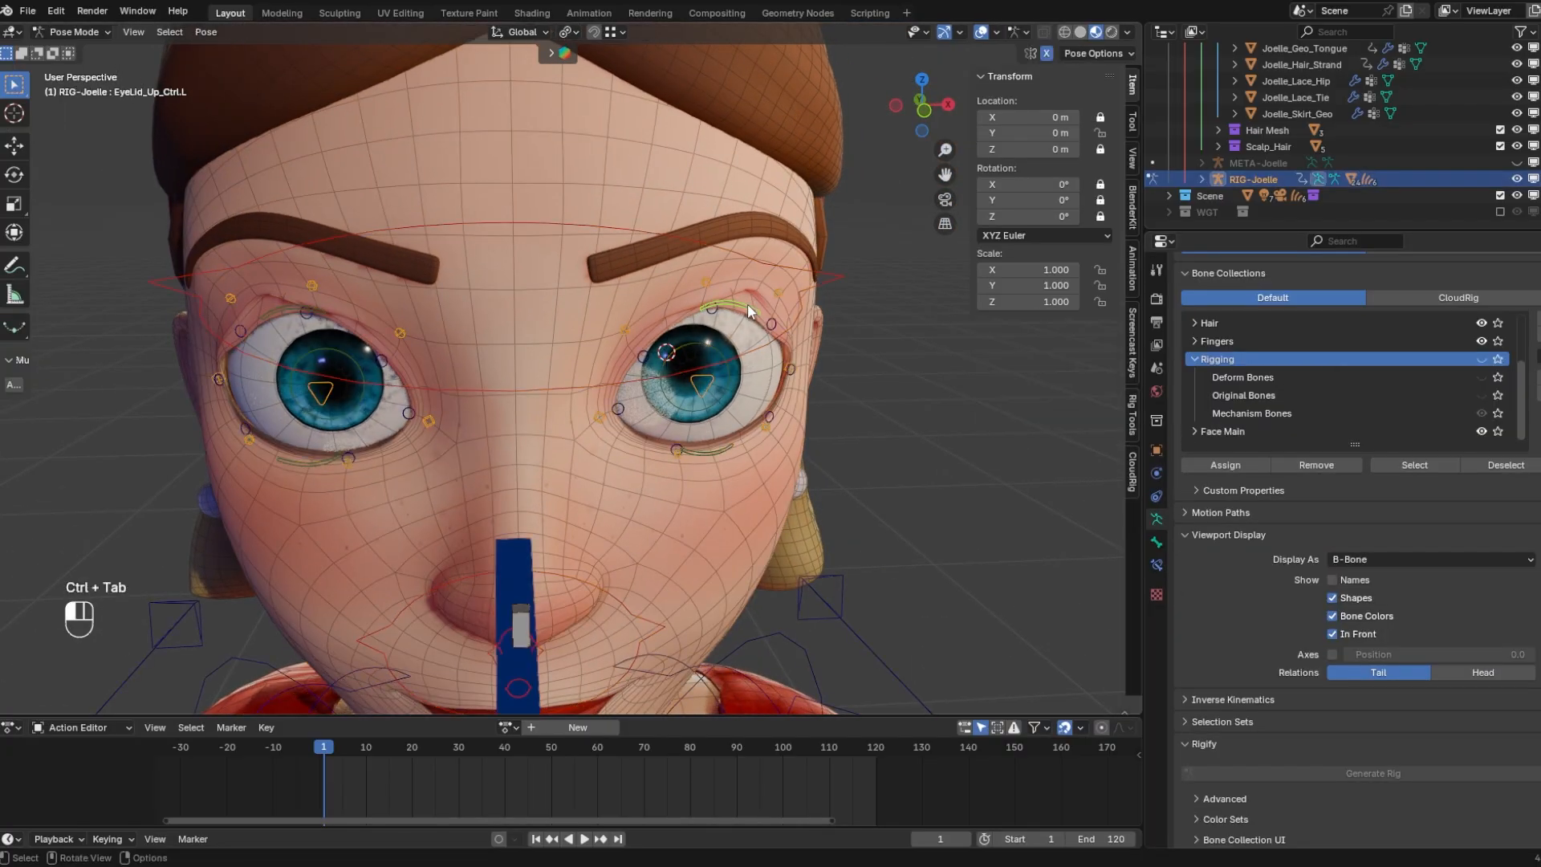
key(g)
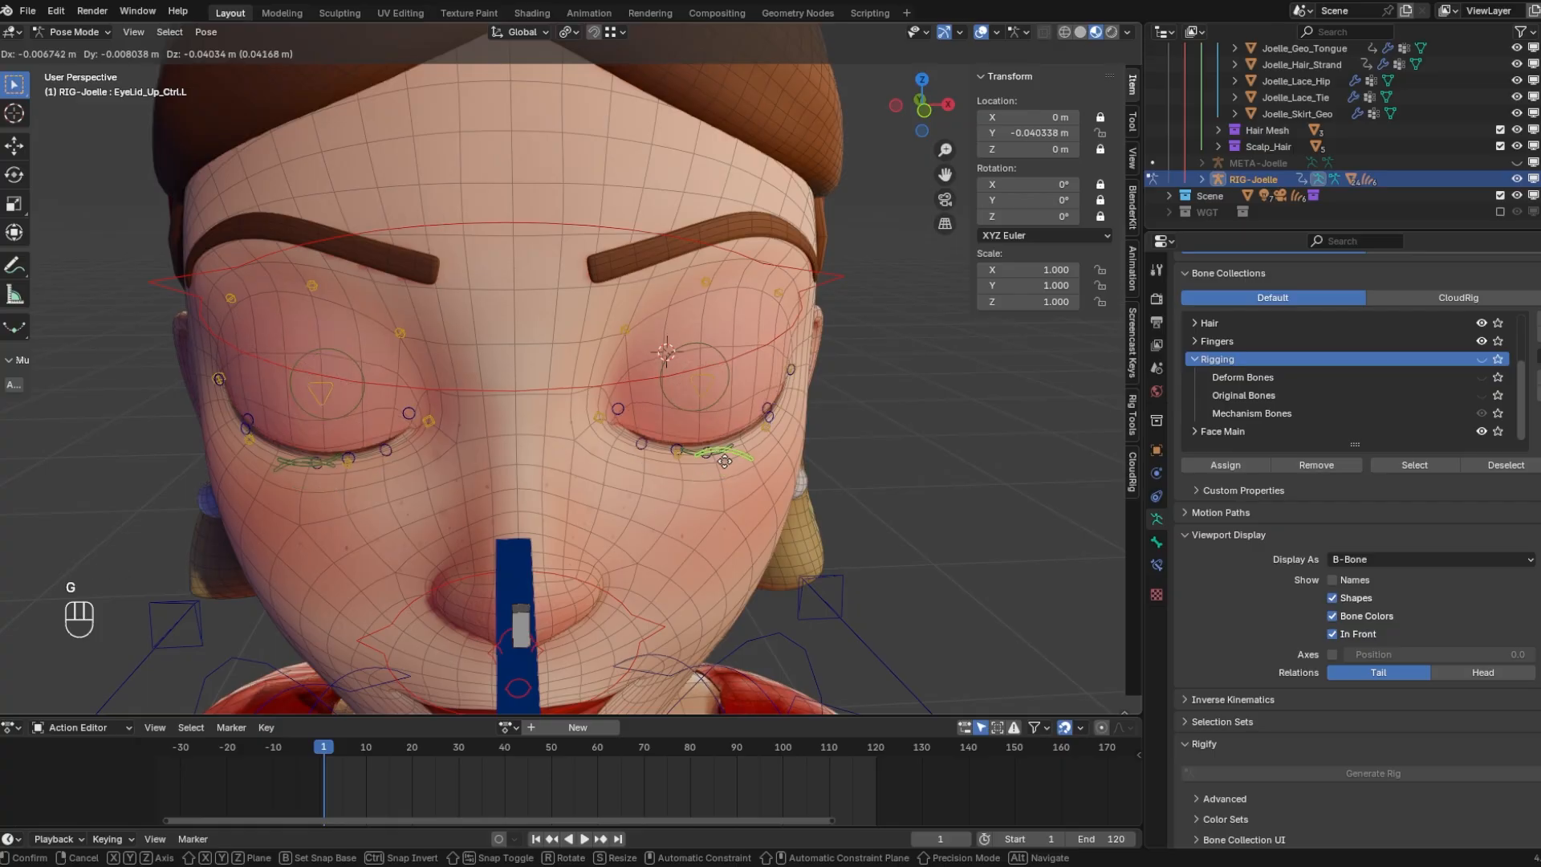
click(724, 463)
middle_drag(711, 424, 700, 372)
scroll(700, 372, up, 4)
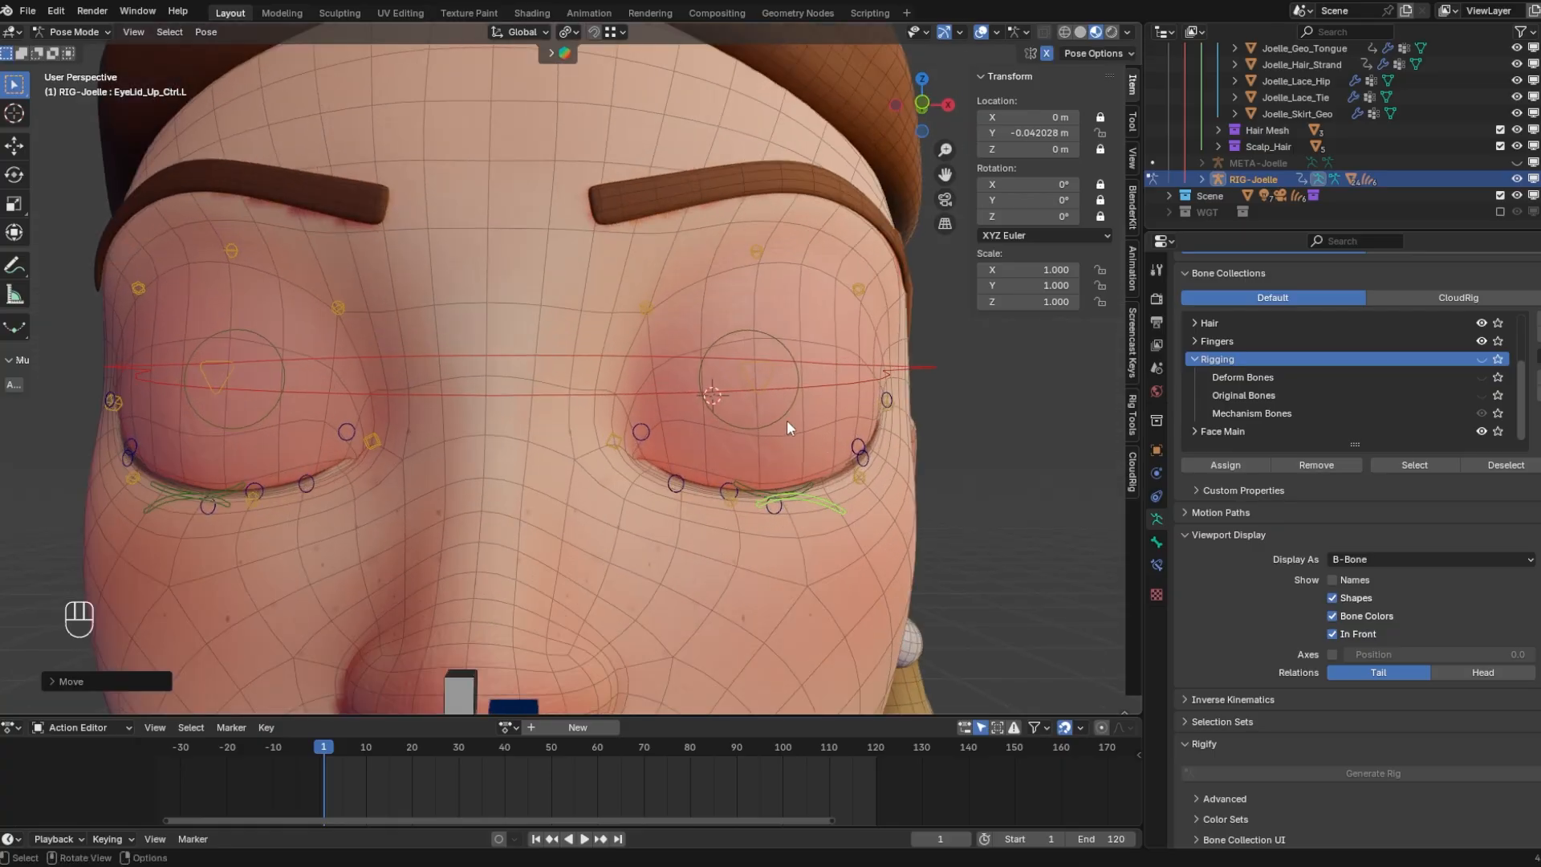
key(g)
click(826, 321)
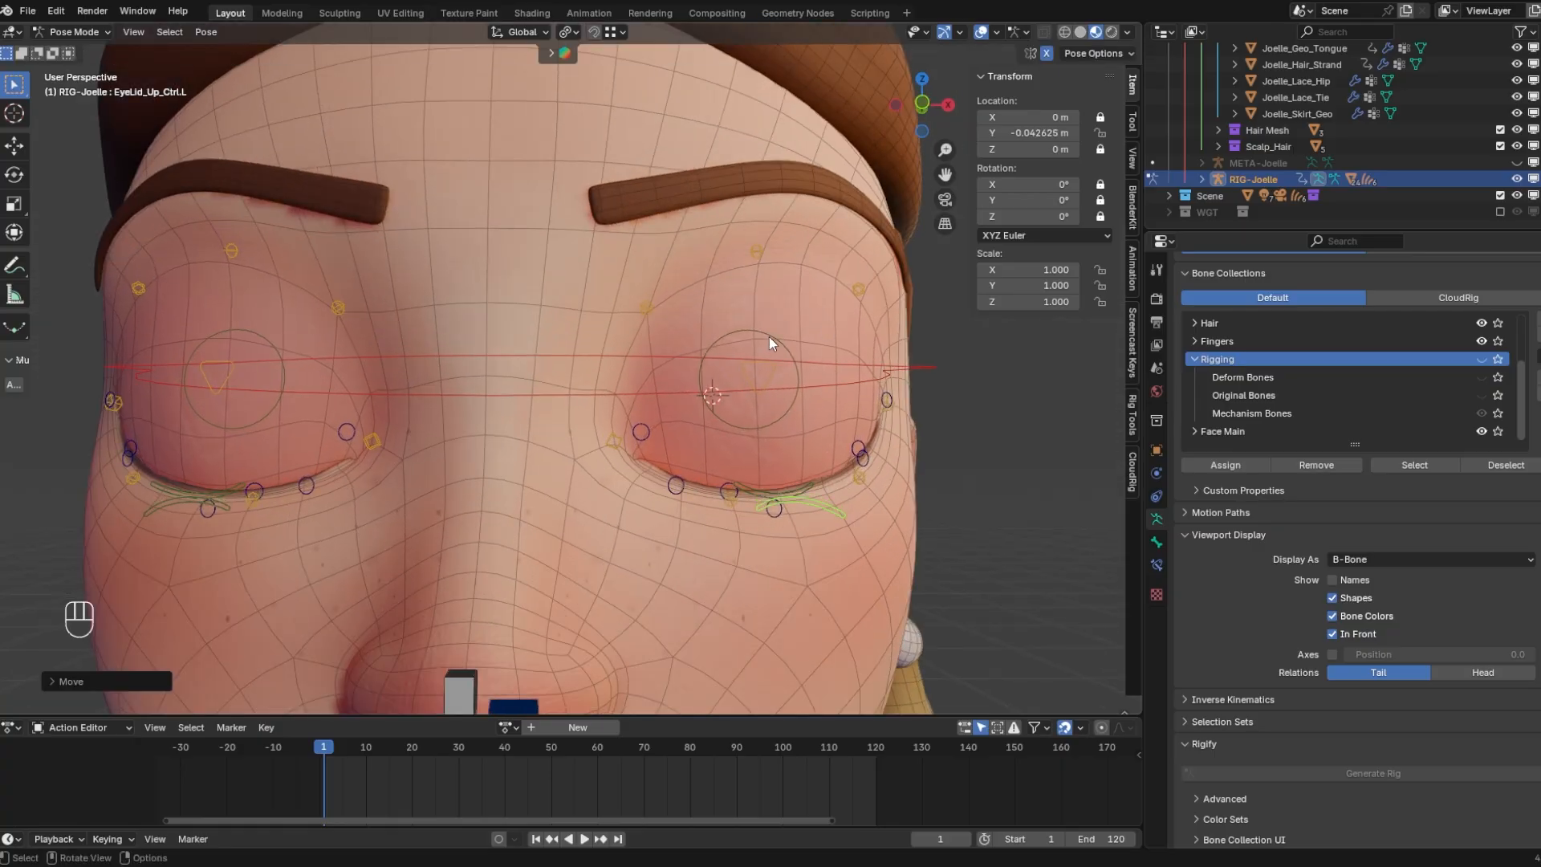
middle_drag(769, 336, 1028, 151)
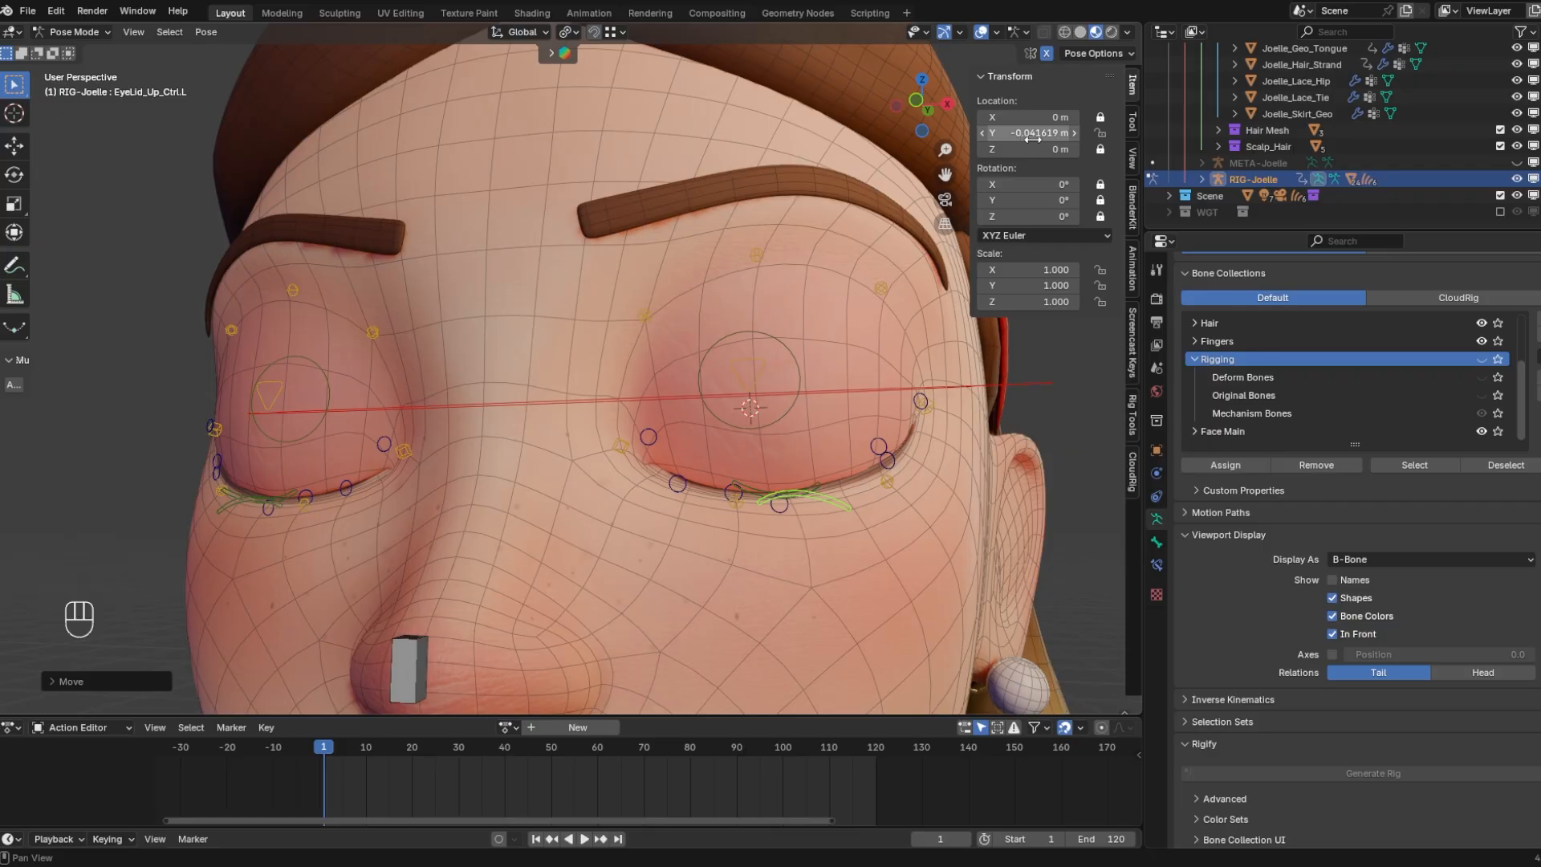
key(g)
right_click(828, 381)
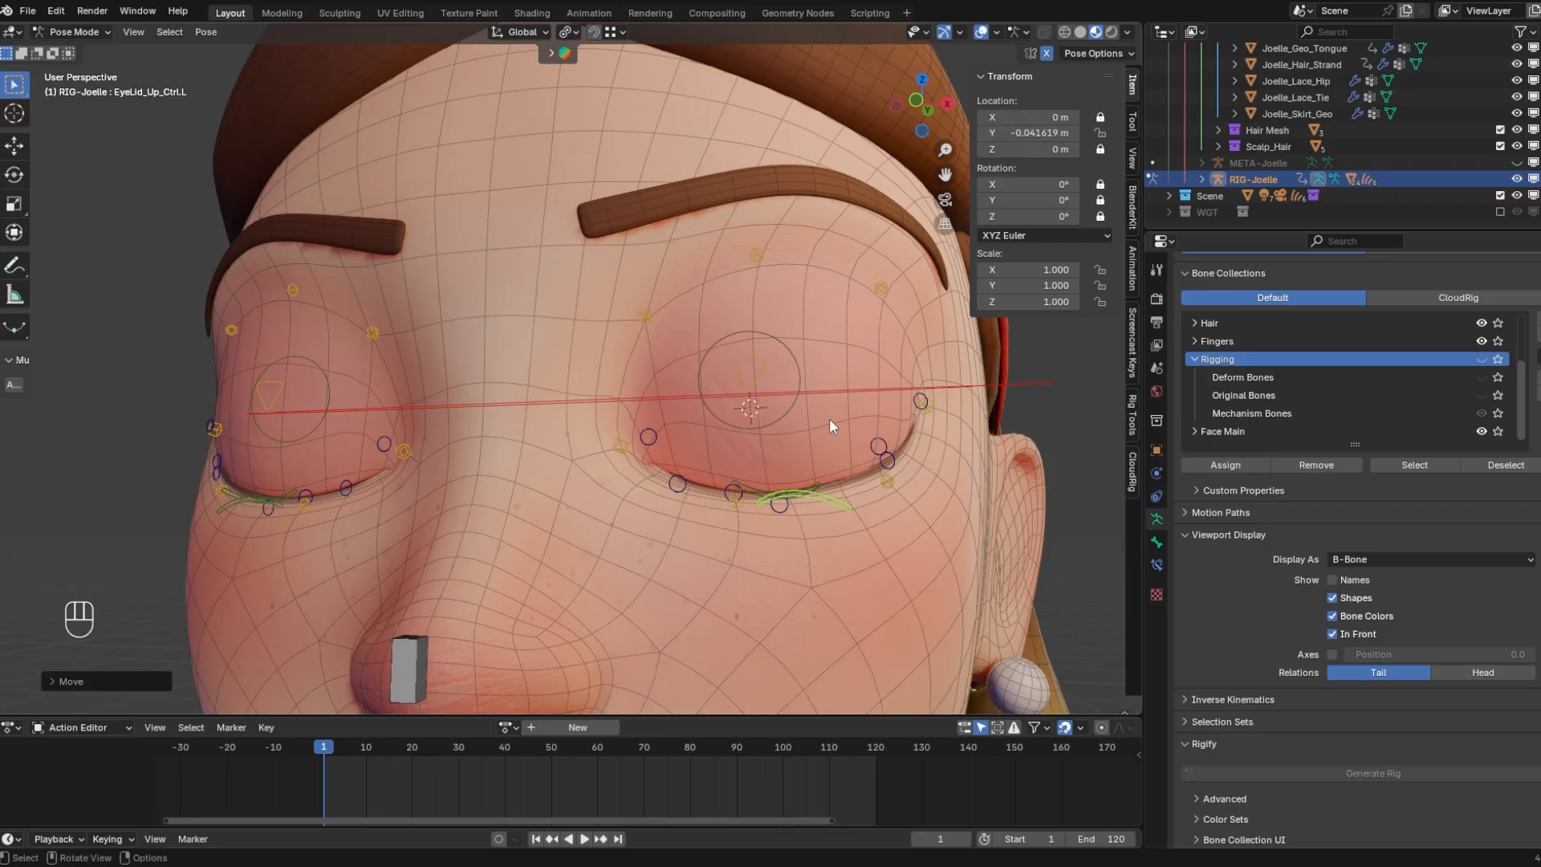
Return to Object Mode and add a driver to the body's Eye-Blink.L value with RIG-Joelle as the variable's object
key(ctrl+Tab)
right_click(1440, 576)
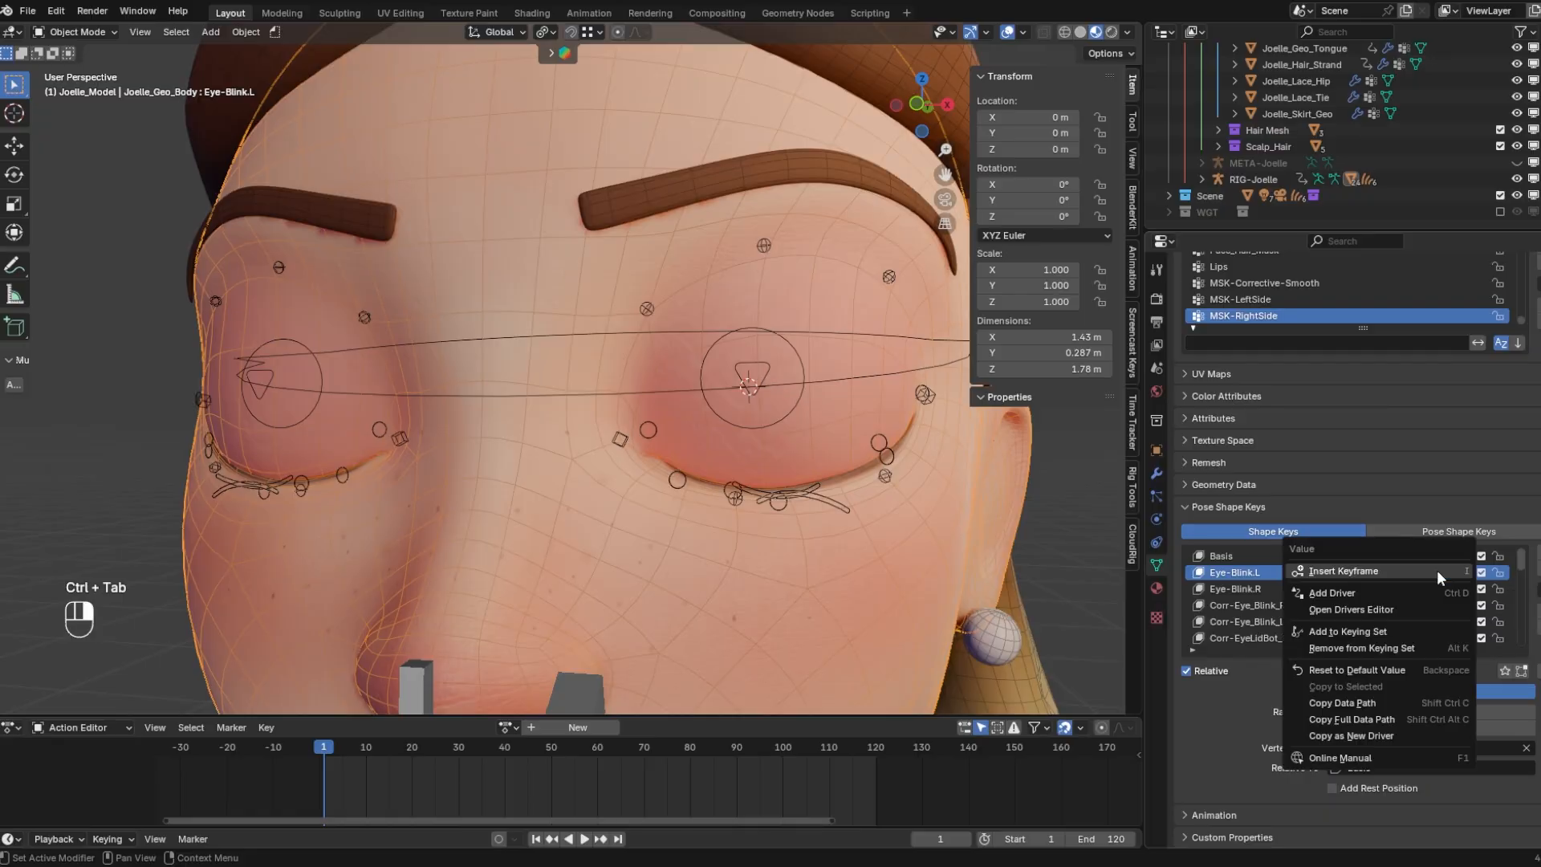
click(1383, 586)
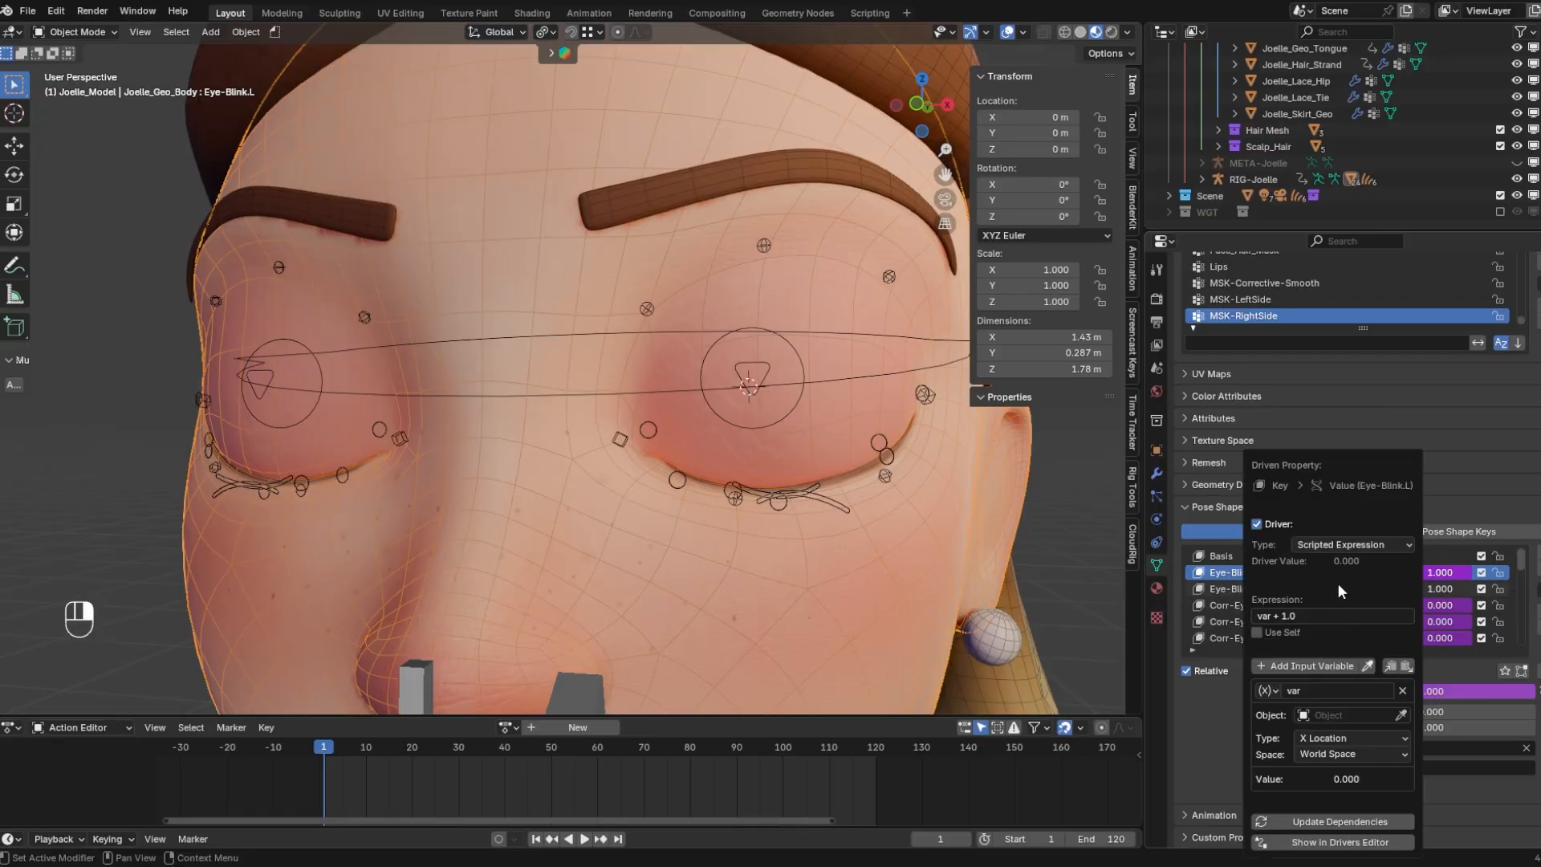
click(1401, 715)
click(885, 450)
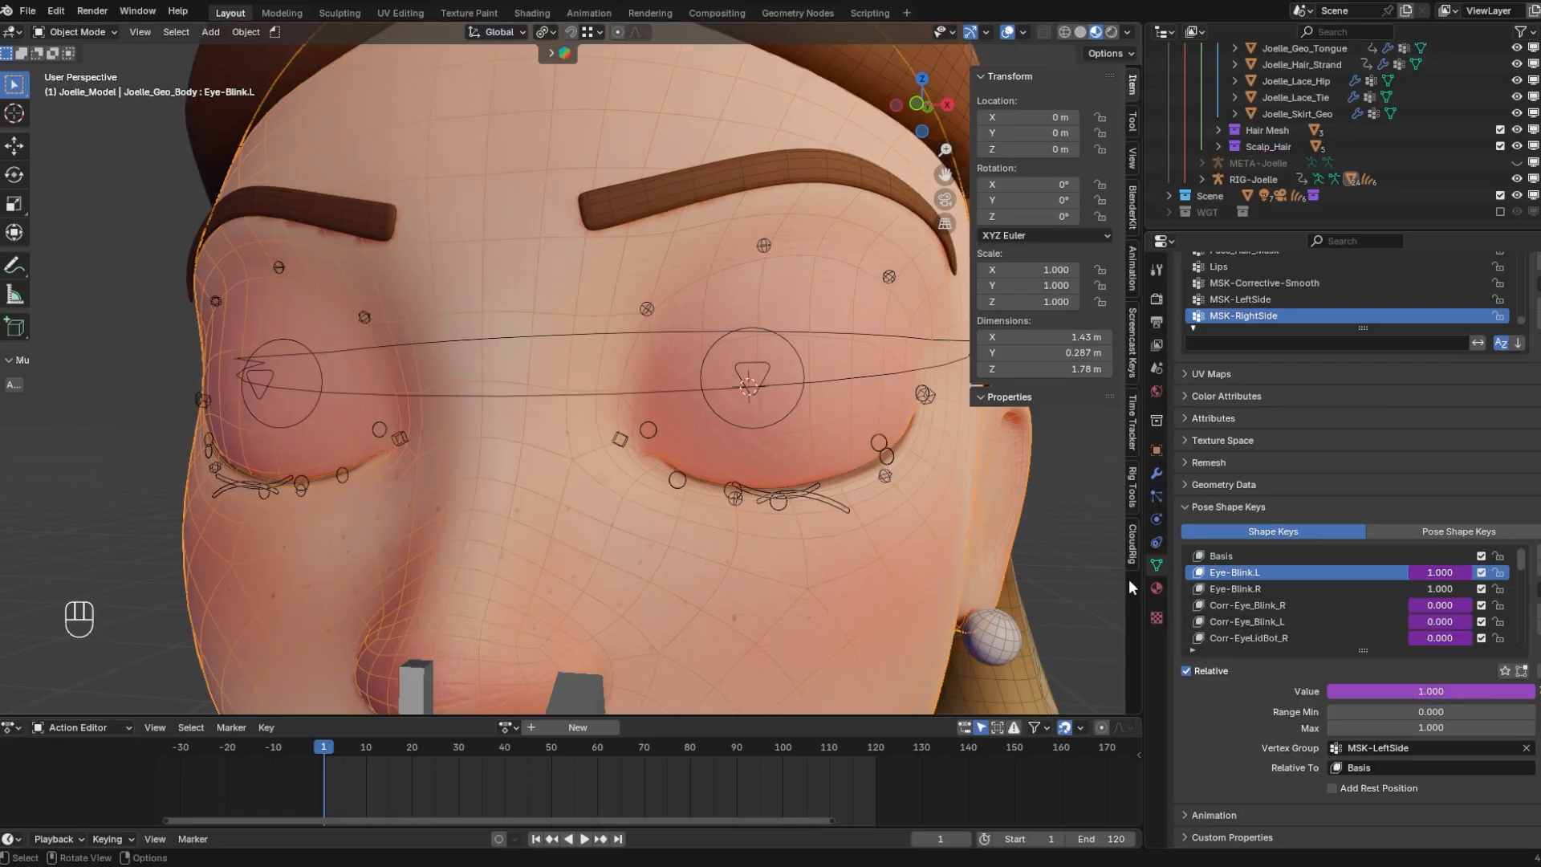
Check the eyelid control's name on the rig and set the Eye-Blink.L driver variable's bone to EyeLid_Up_Ctrl.L
right_click(1438, 576)
click(1342, 619)
click(1305, 717)
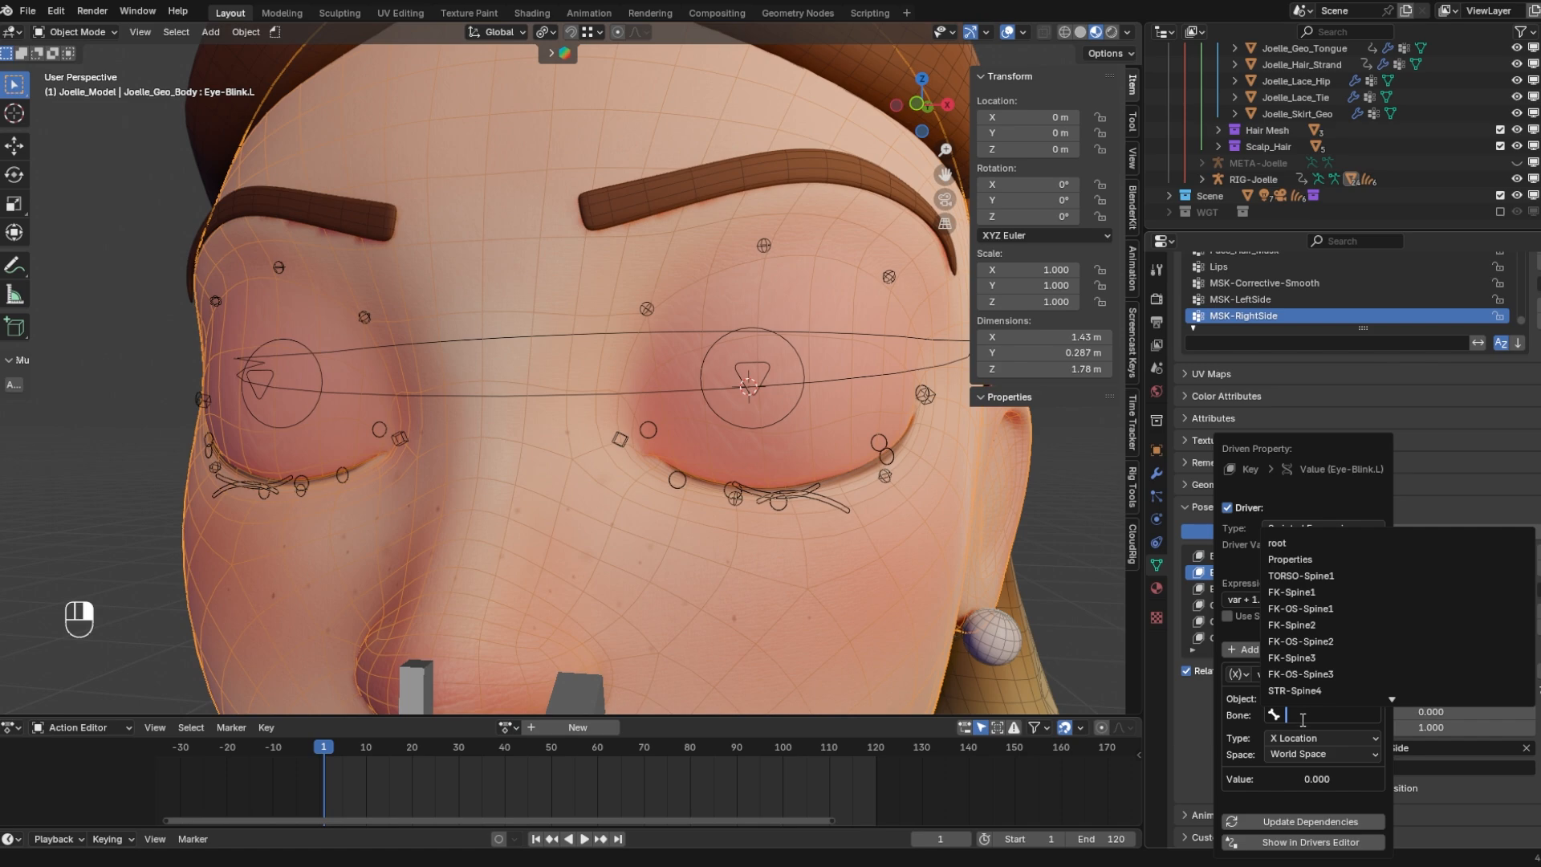
click(832, 496)
click(832, 496)
key(ctrl+Tab)
key(ctrl+Tab)
scroll(850, 360, down, 2)
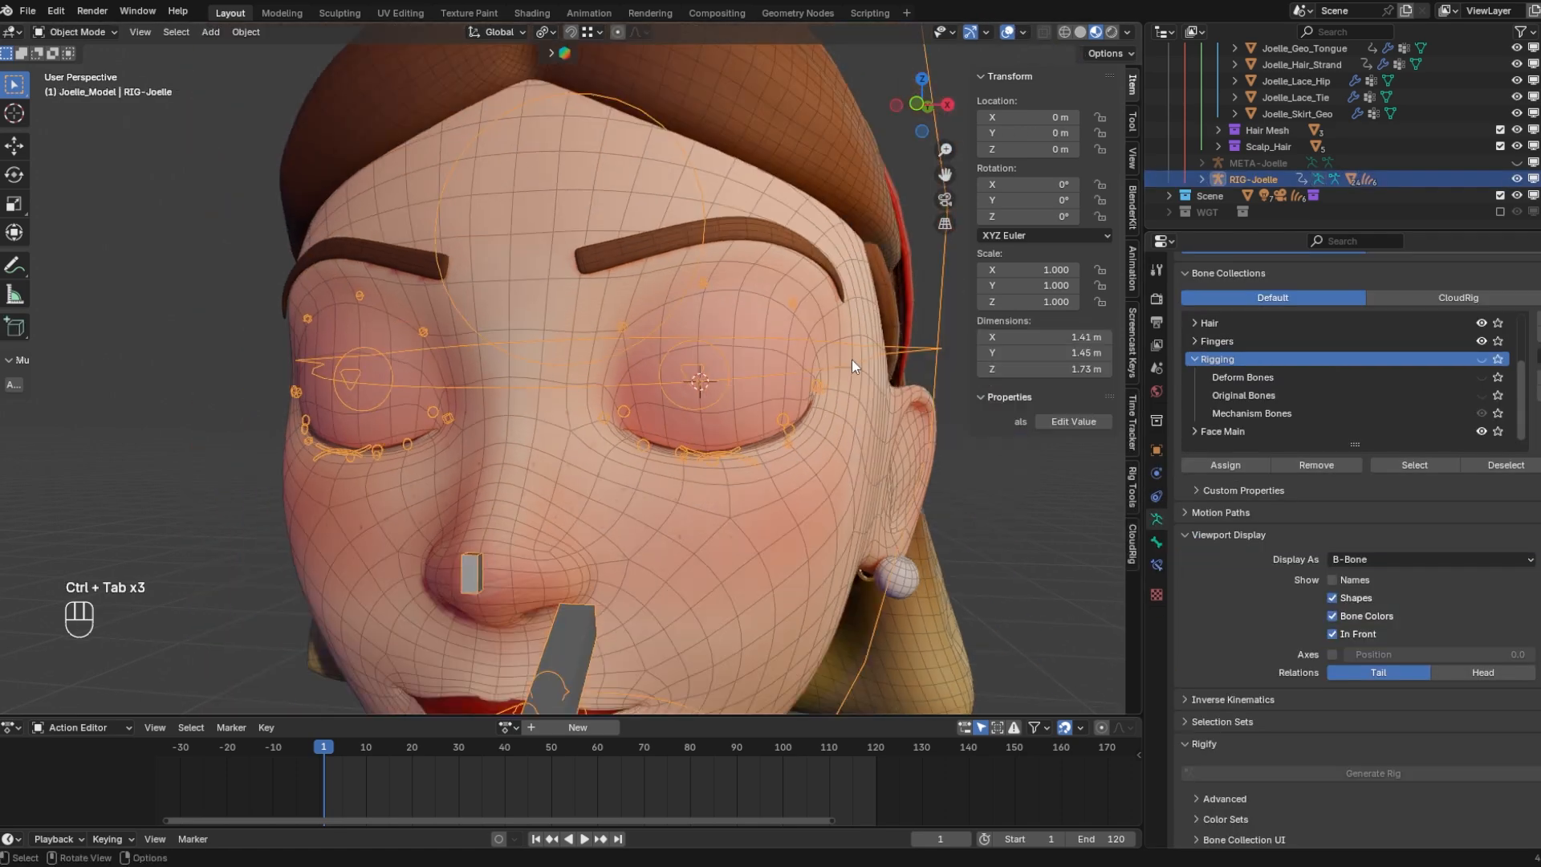
scroll(757, 392, up, 2)
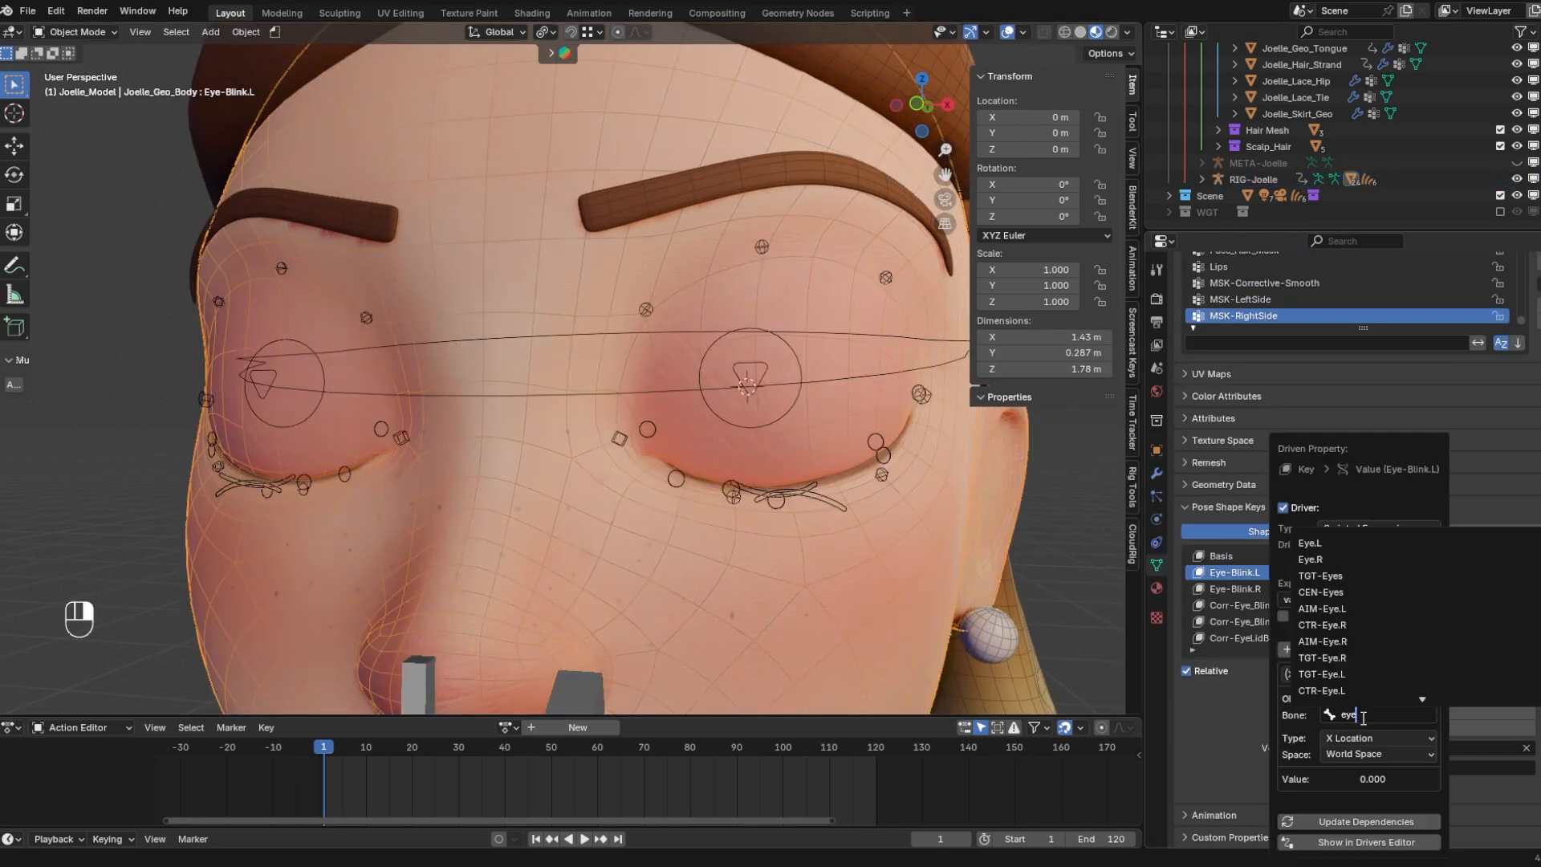
text(lid_Up_c)
click(1368, 543)
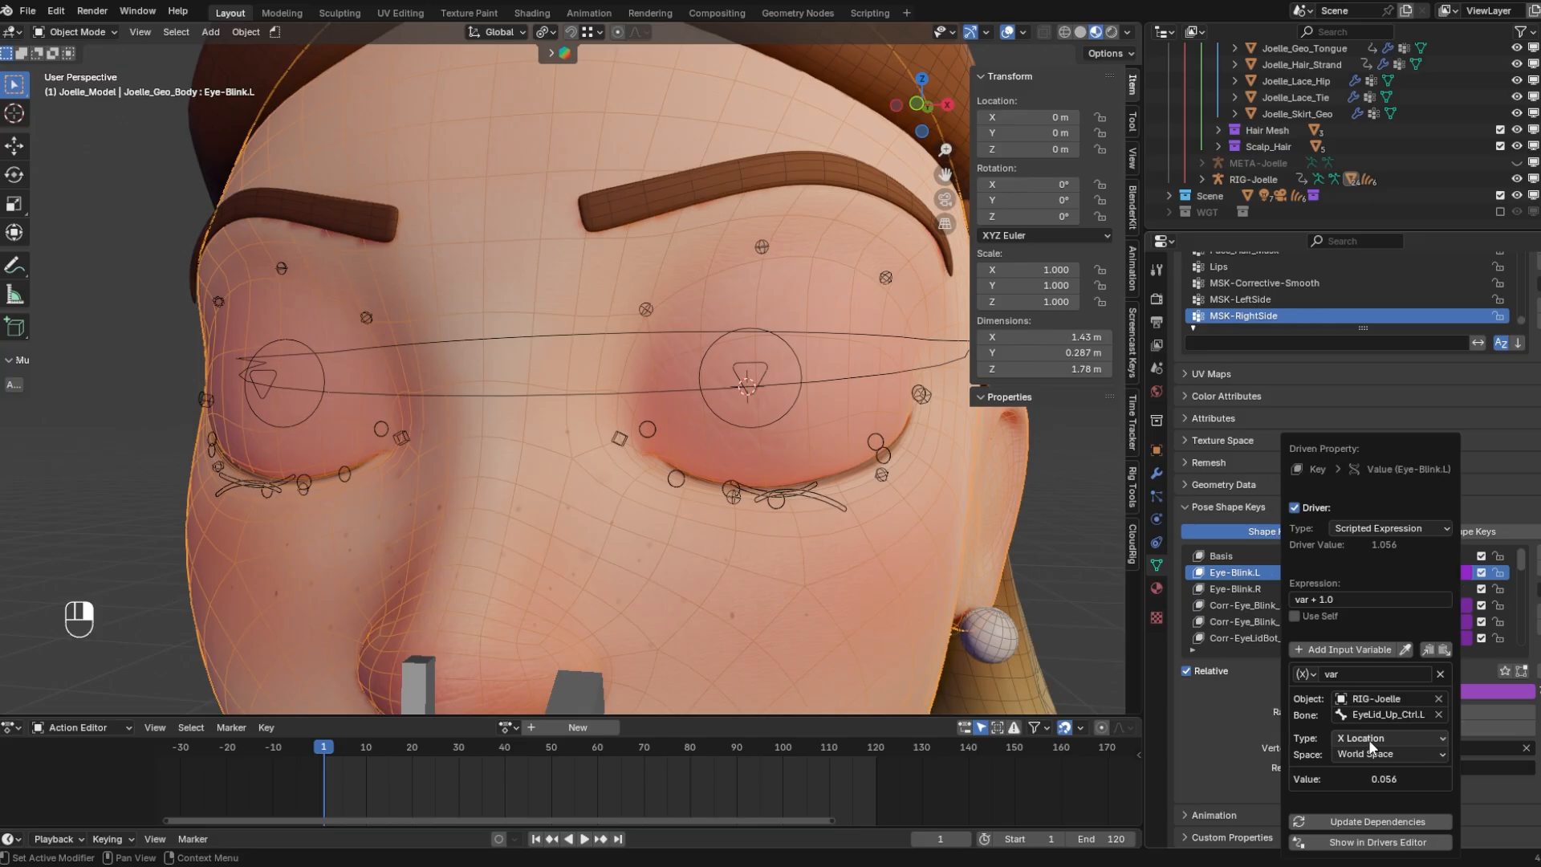
Set the Eye-Blink.L driver variable to read the bone's Y Location in Local Space
click(1366, 739)
click(1363, 543)
click(1372, 755)
click(1369, 770)
click(1368, 757)
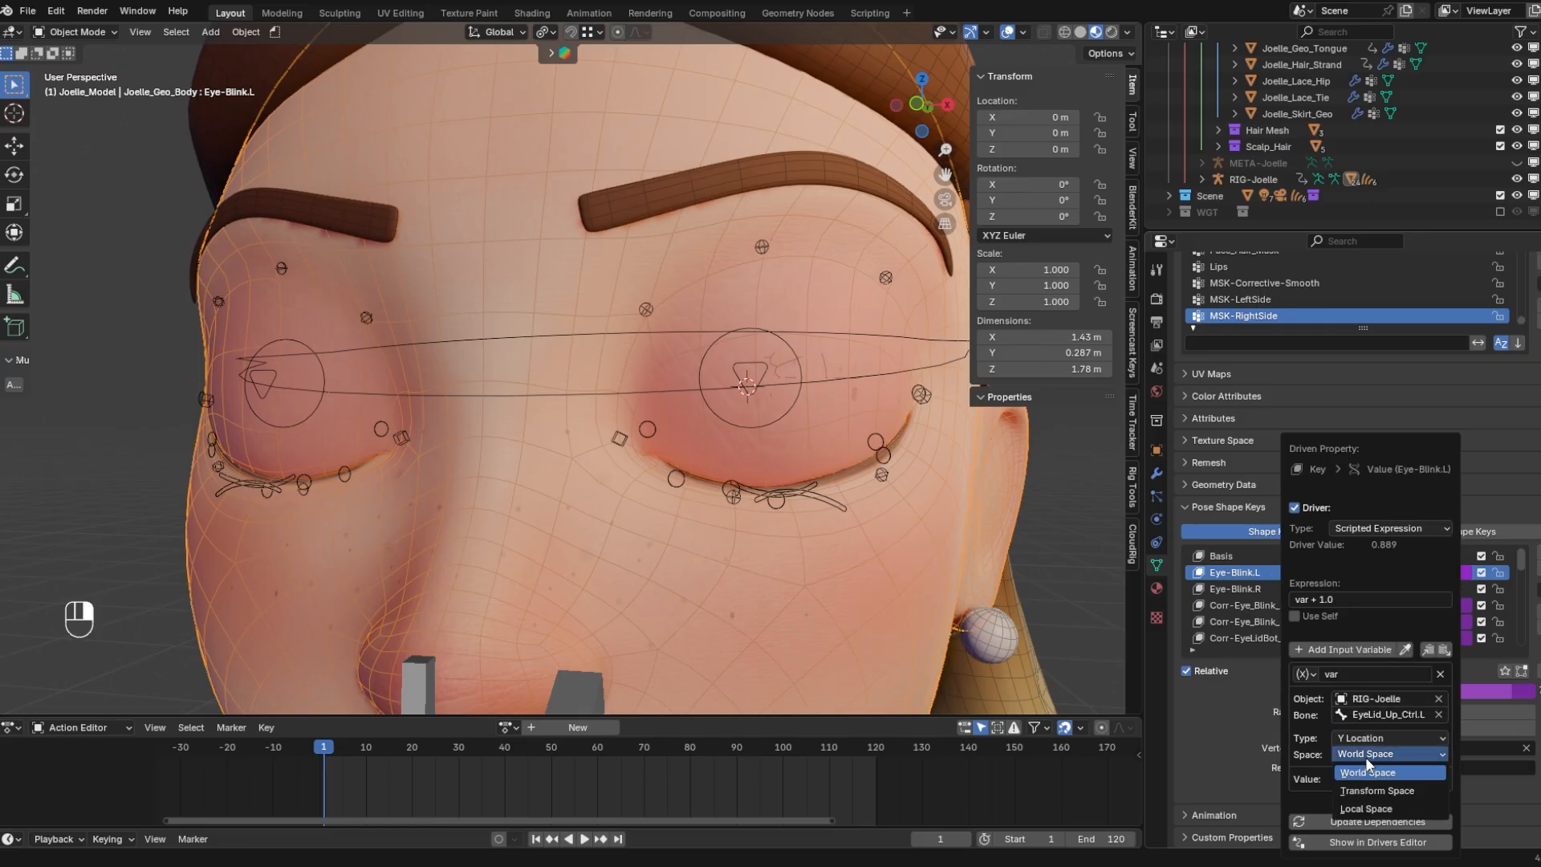
click(1367, 809)
Set the Eye-Blink.L driver's scripted expression to -var
click(1308, 595)
text(var)
key(Return)
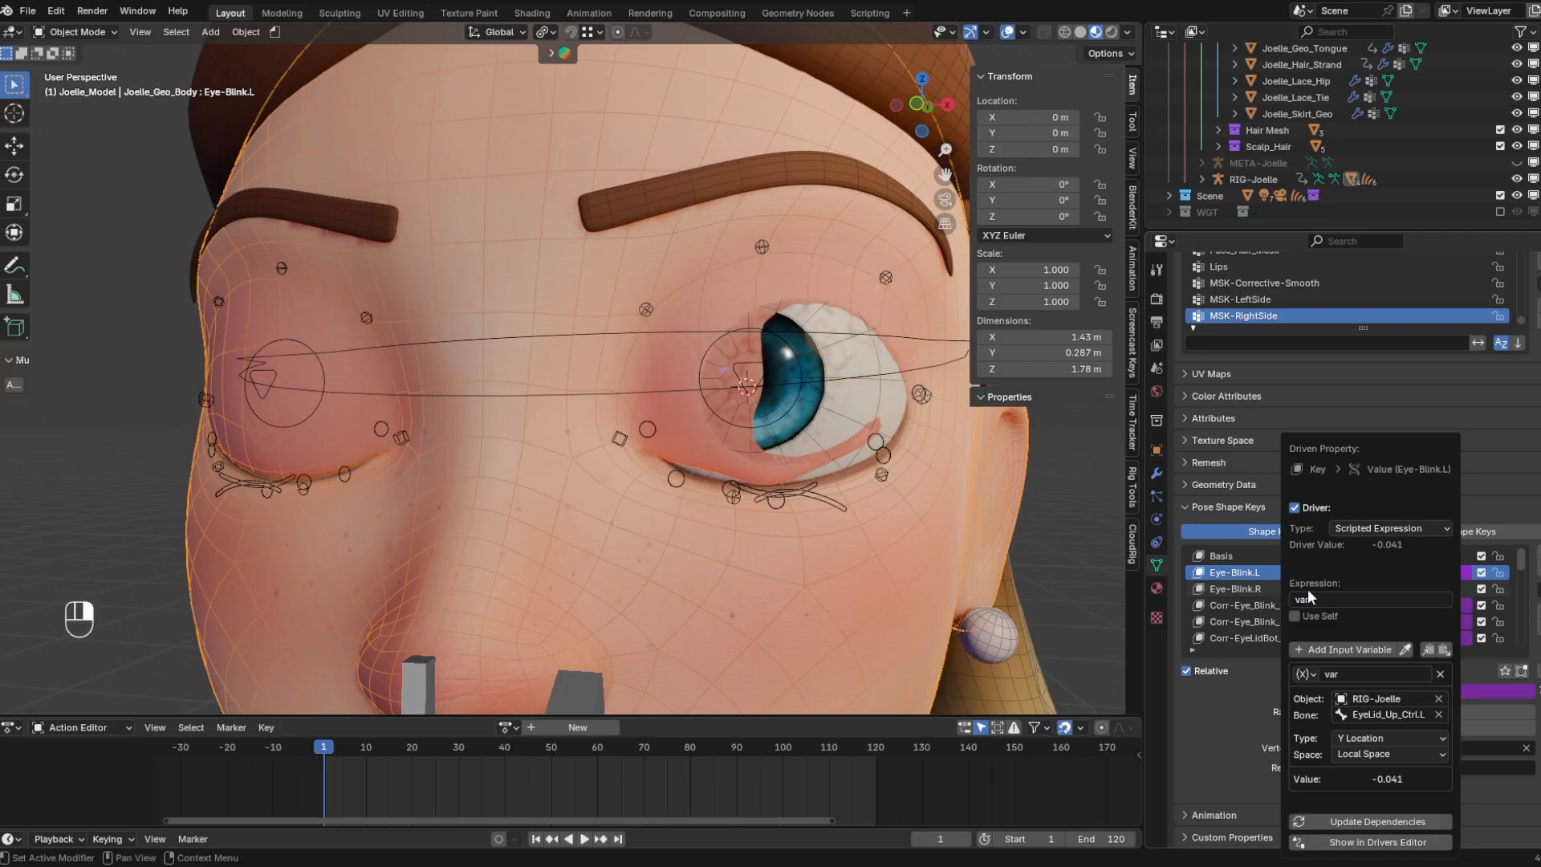
click(1356, 600)
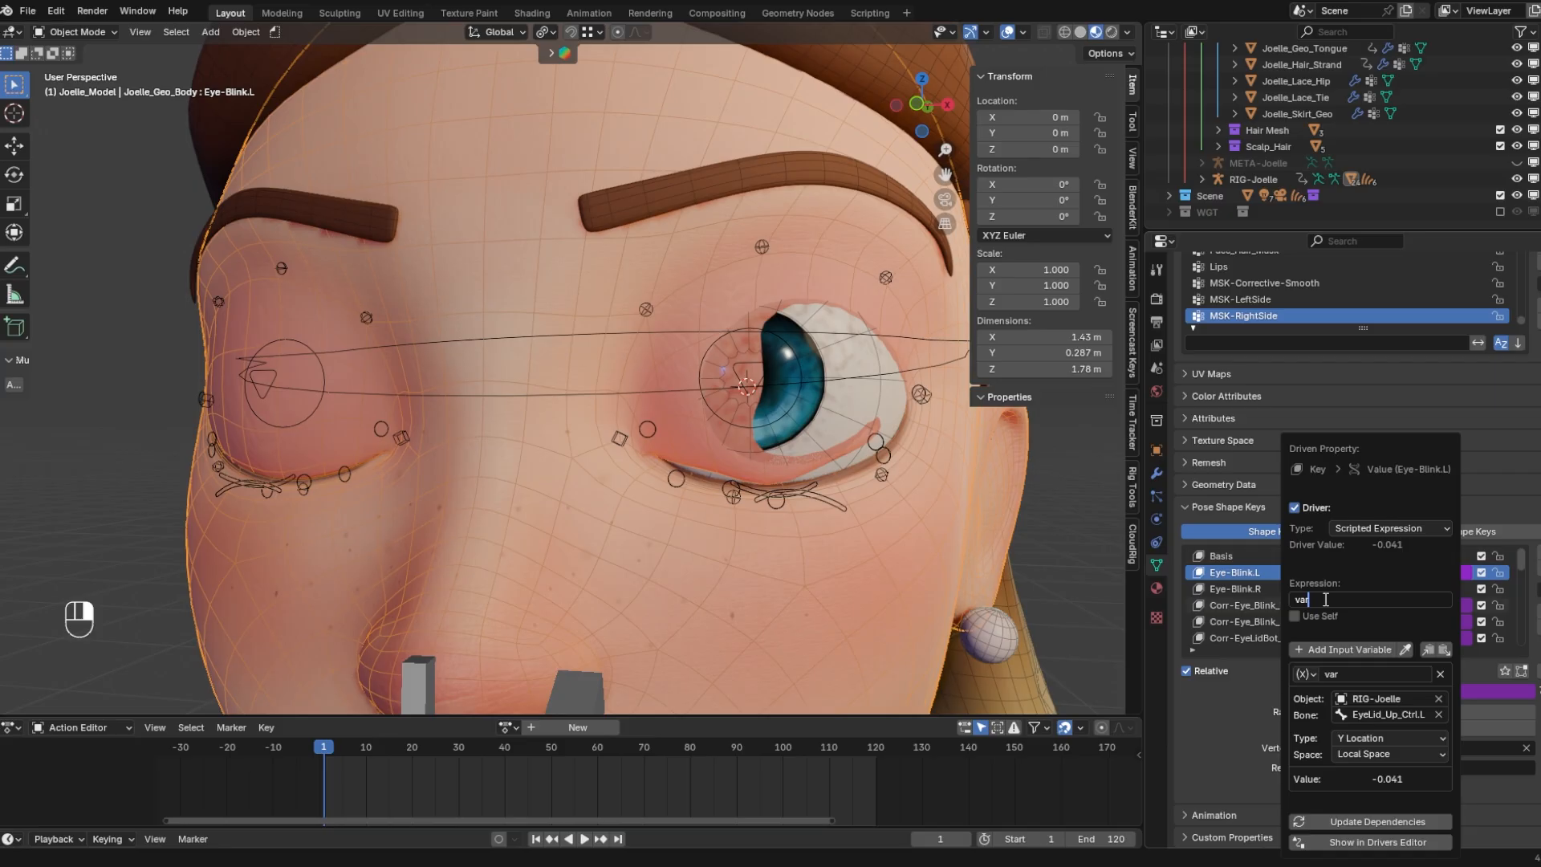
key(Home)
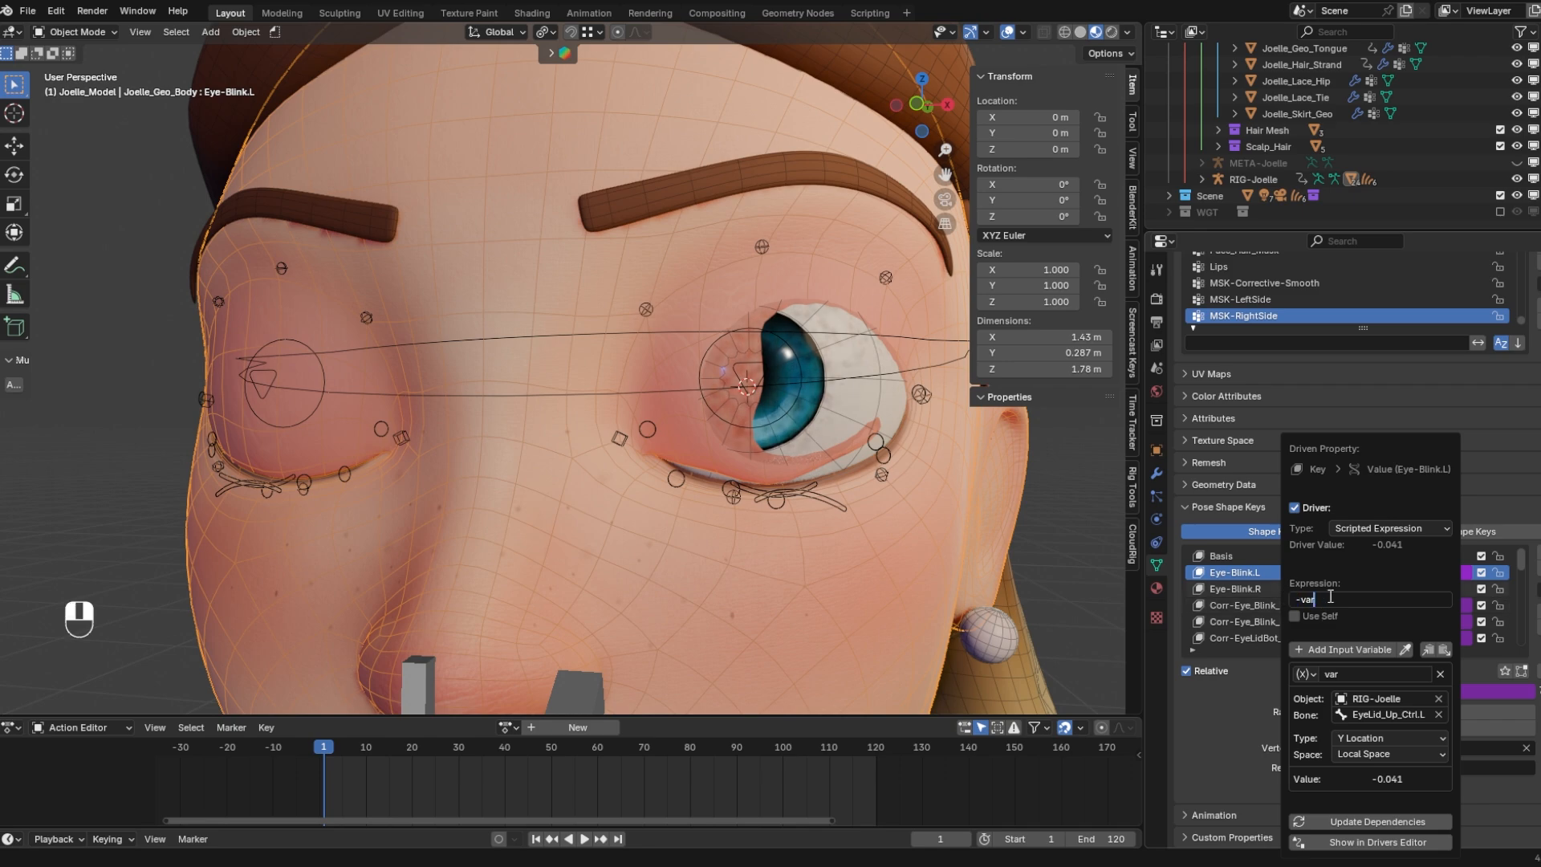
key(Return)
Try multiplying the Eye-Blink.L driver expression by 25 as -var*25
click(1330, 598)
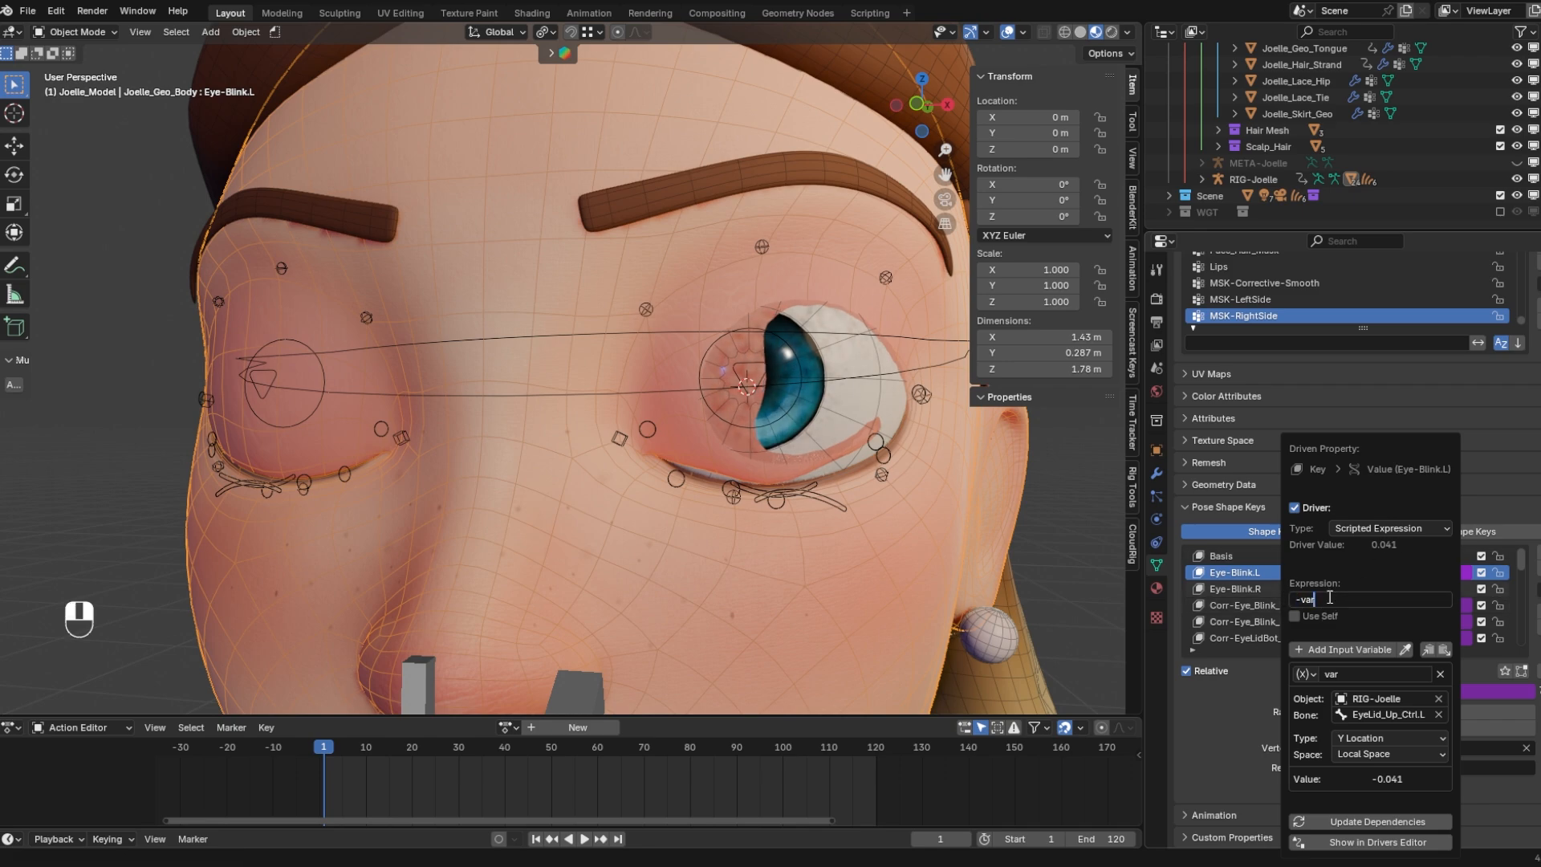
text(*25)
key(Return)
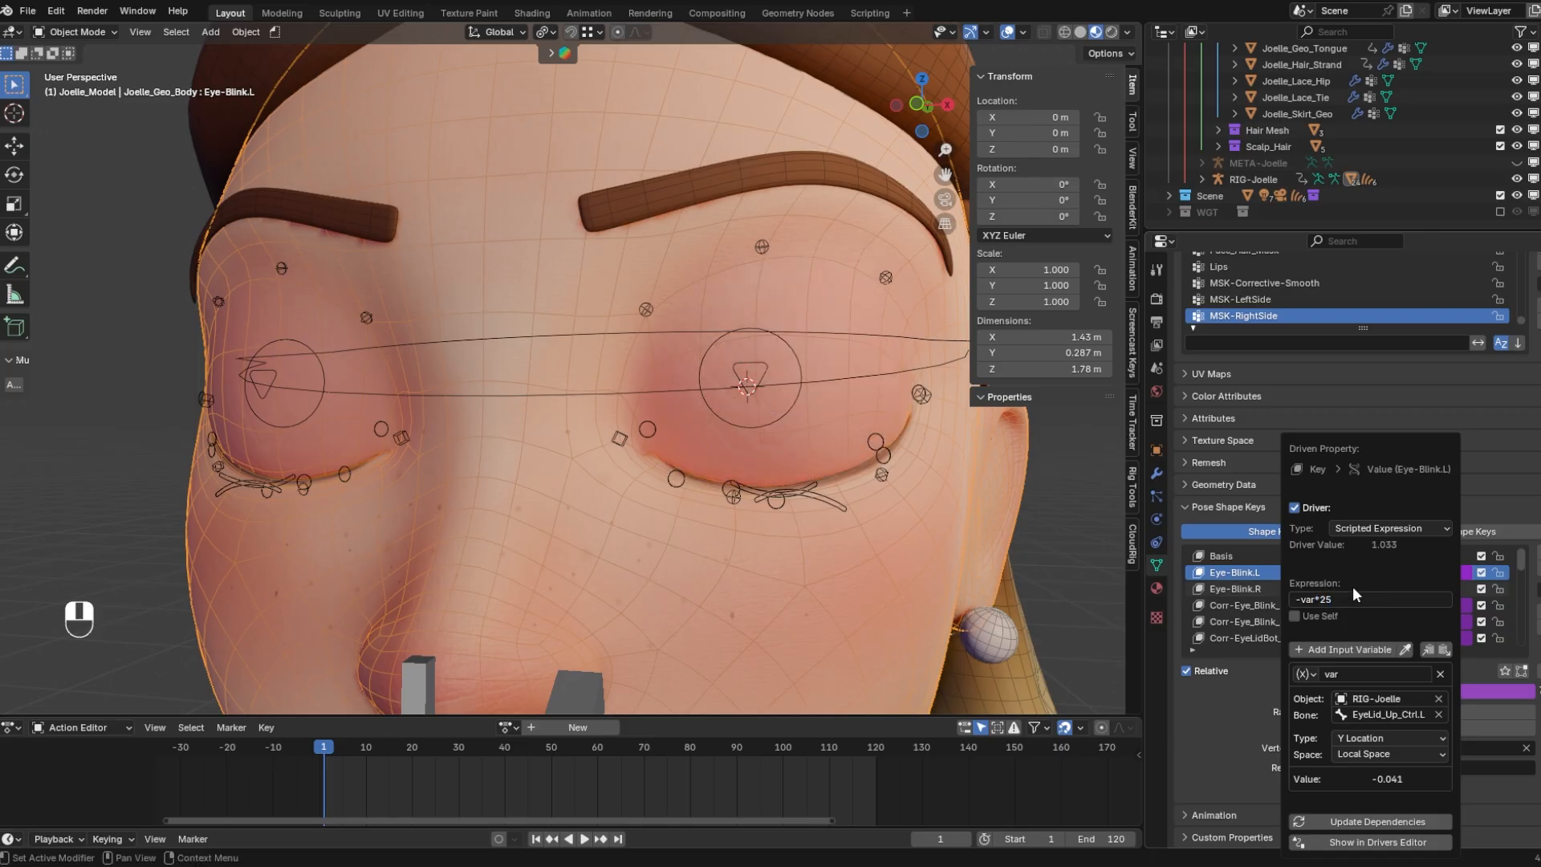
Replace the multiplier in the Eye-Blink.L driver with a division so the expression reads -var/0.04
click(1308, 602)
key(BackSpace)
key(BackSpace)
key(BackSpace)
key(Return)
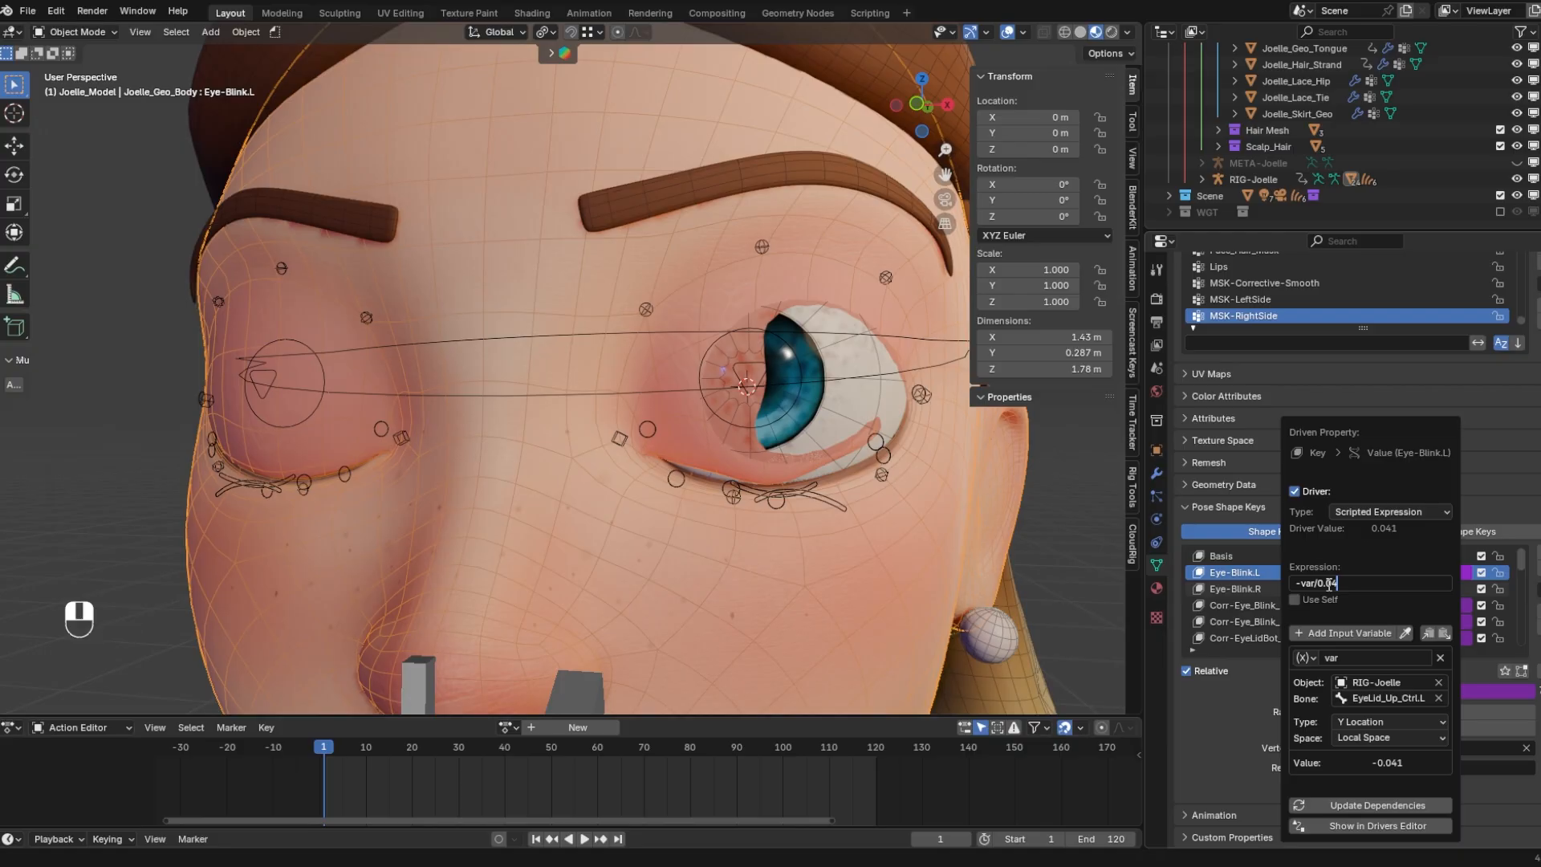
key(Return)
Clear the EyeLid_Up_Ctrl.L bone's location, lower it again to test the driver, and reselect the body mesh in Object Mode
key(alt+g)
key(ctrl+Tab)
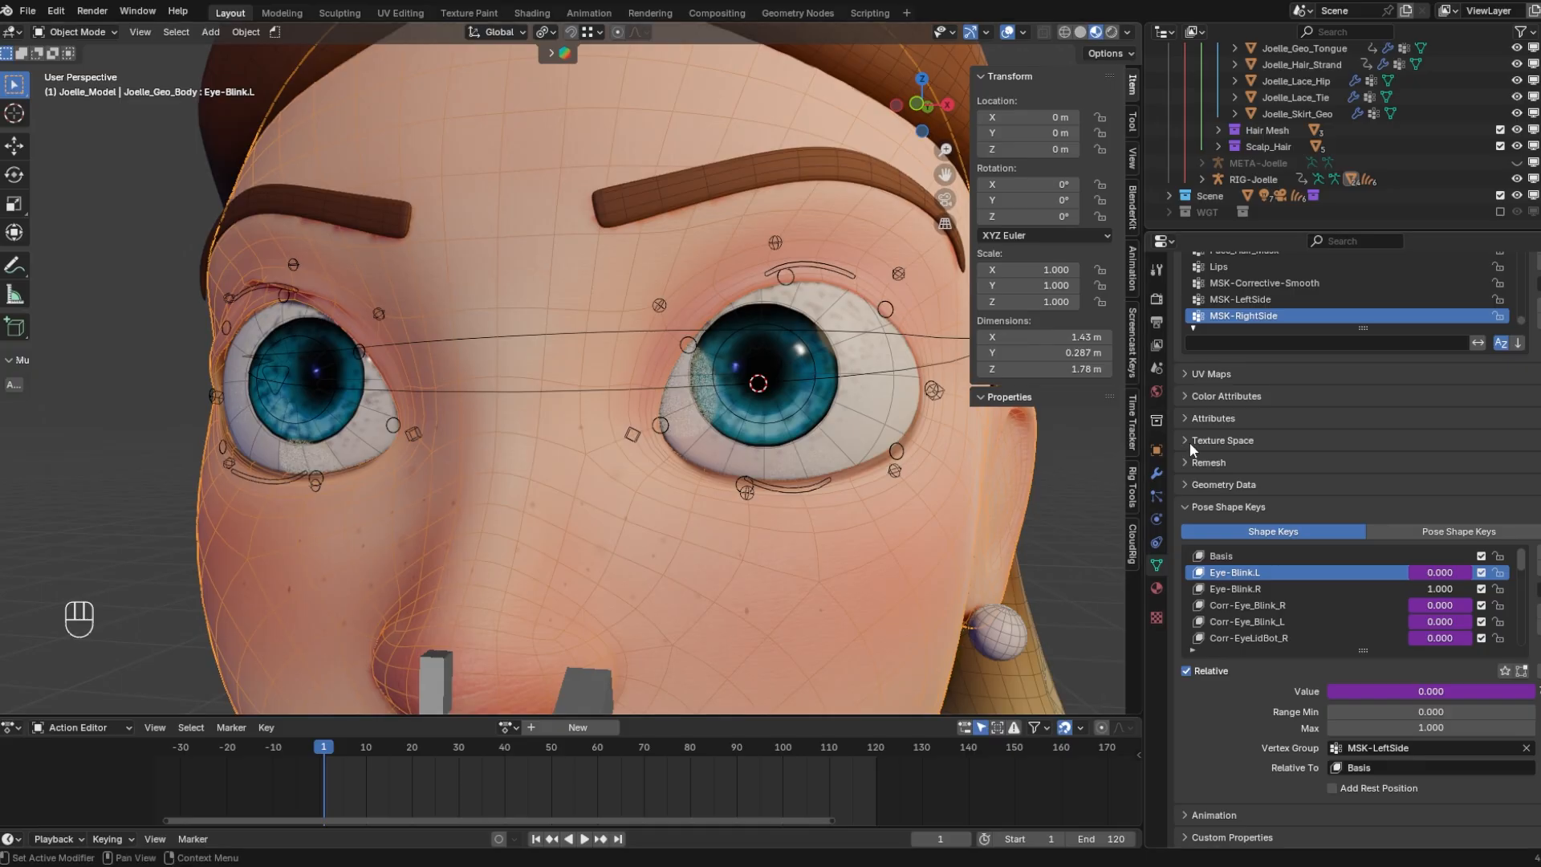
scroll(1402, 377, up, 2)
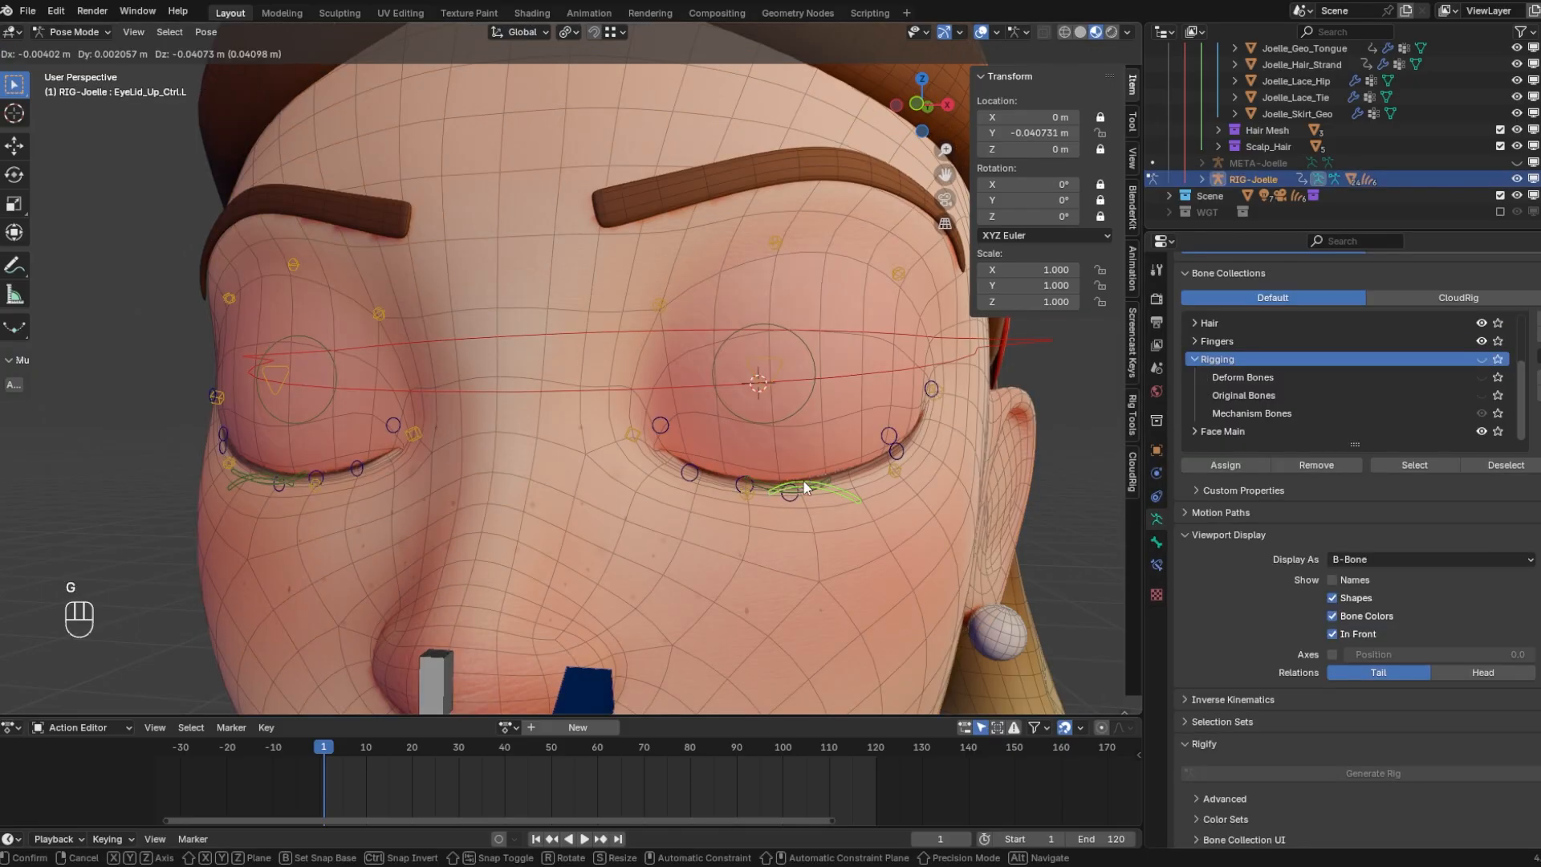
click(808, 488)
key(ctrl+Tab)
click(841, 429)
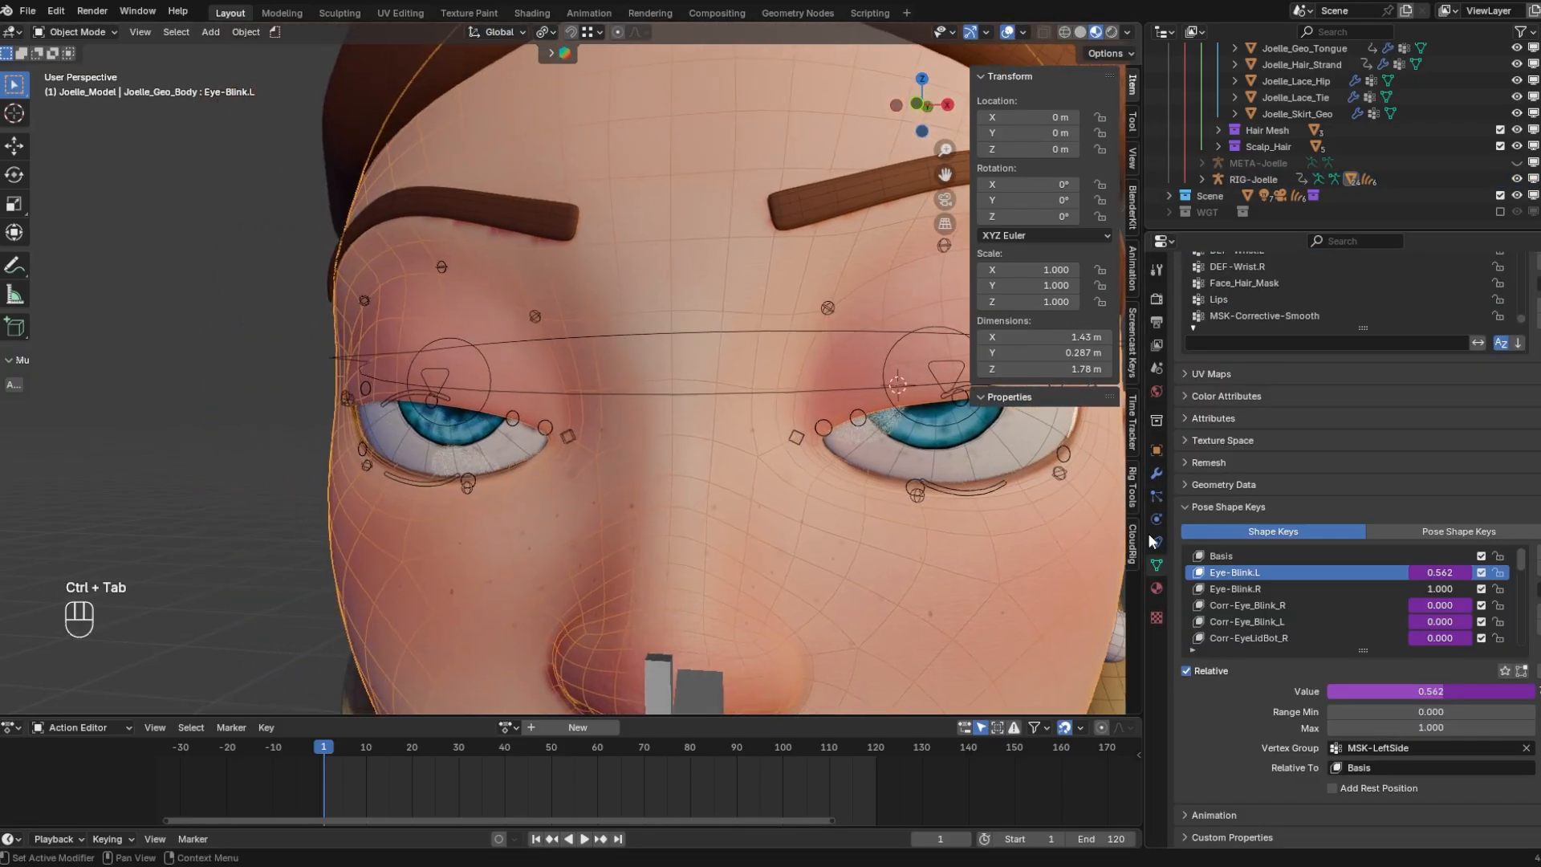
Copy the driver from the Eye-Blink.L value and paste it onto the Eye-Blink.R value
right_click(1447, 575)
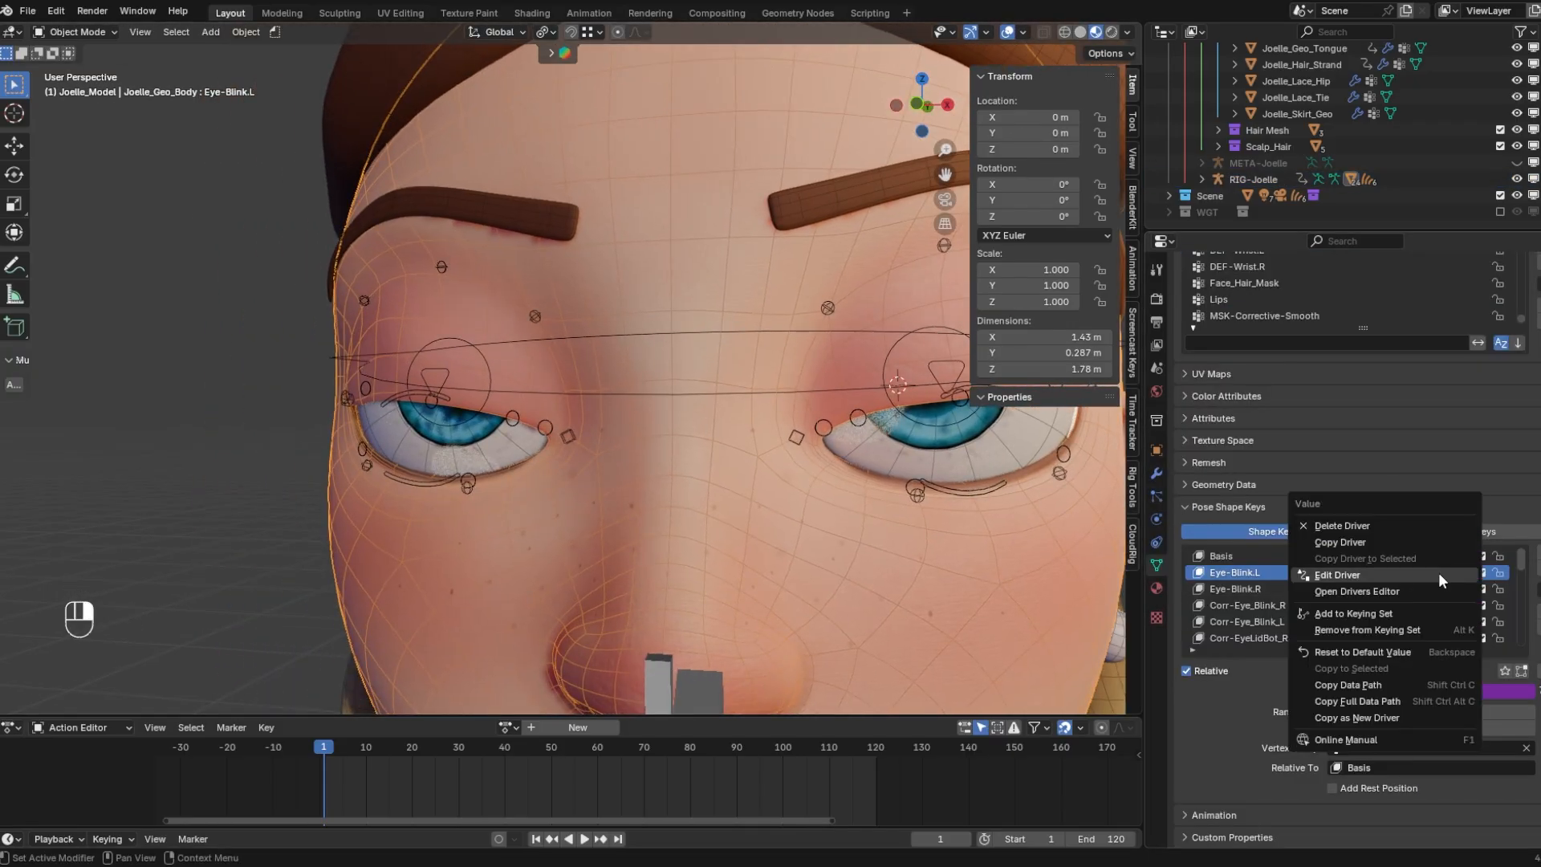
click(1368, 541)
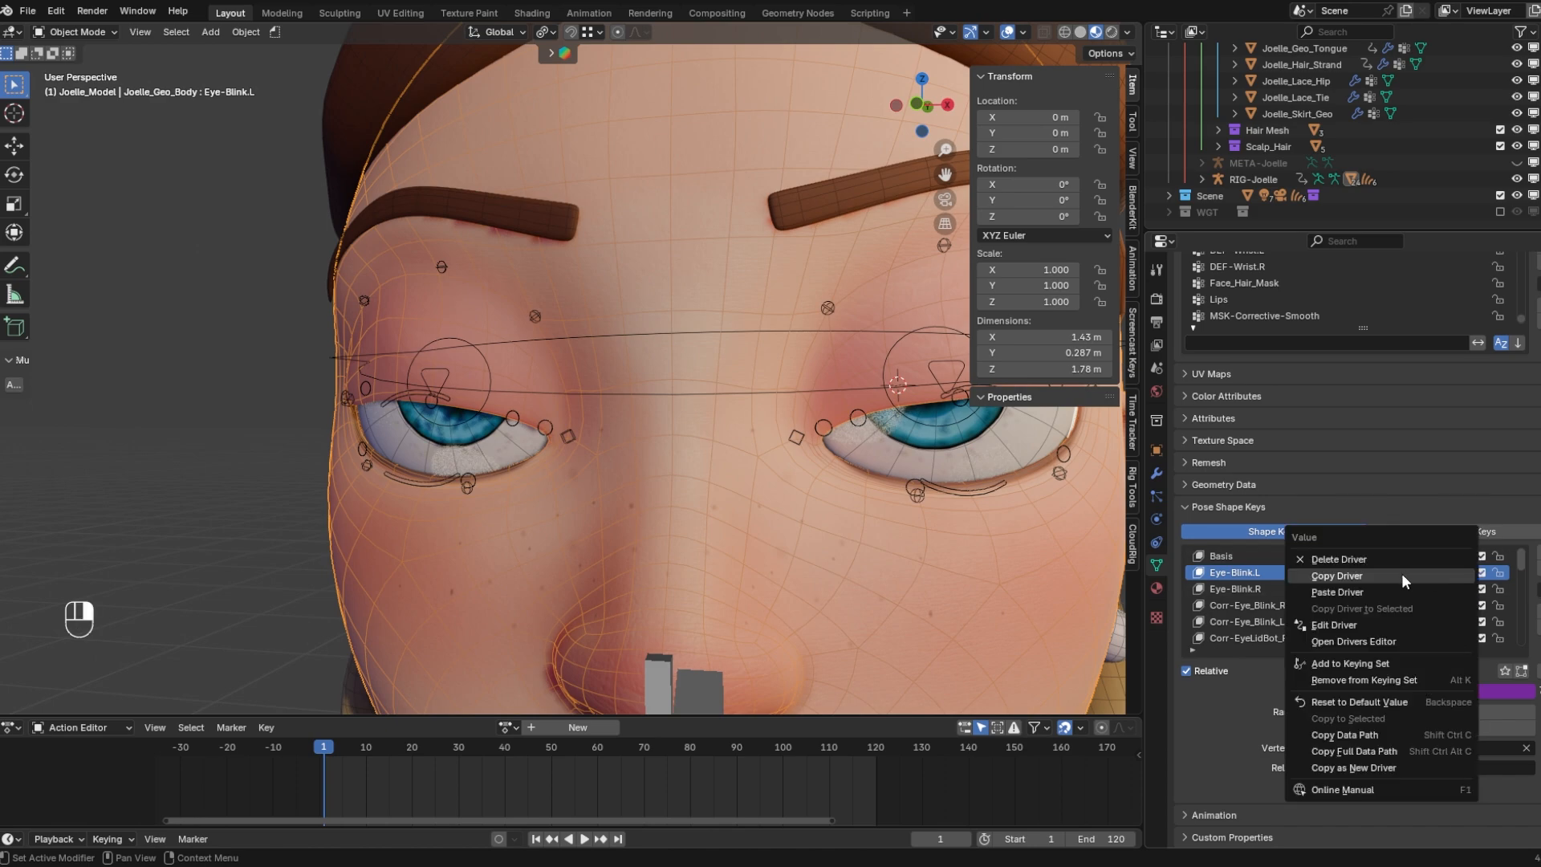
click(1402, 573)
right_click(1443, 586)
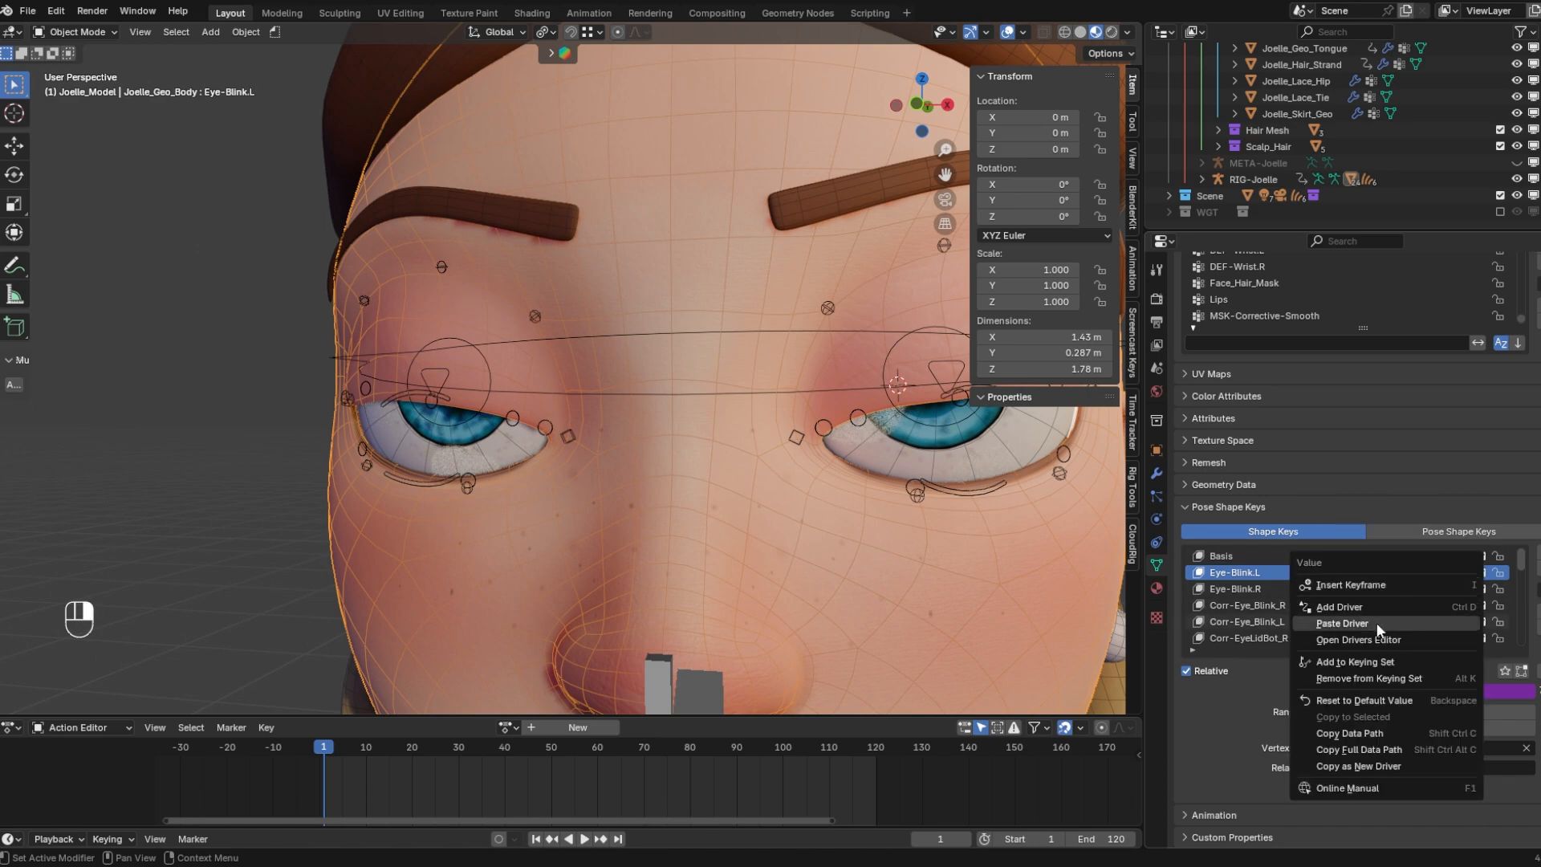
click(1376, 623)
Edit the Eye-Blink.R driver so its variable reads from the EyeLid_Up_Ctrl.R bone
right_click(1442, 586)
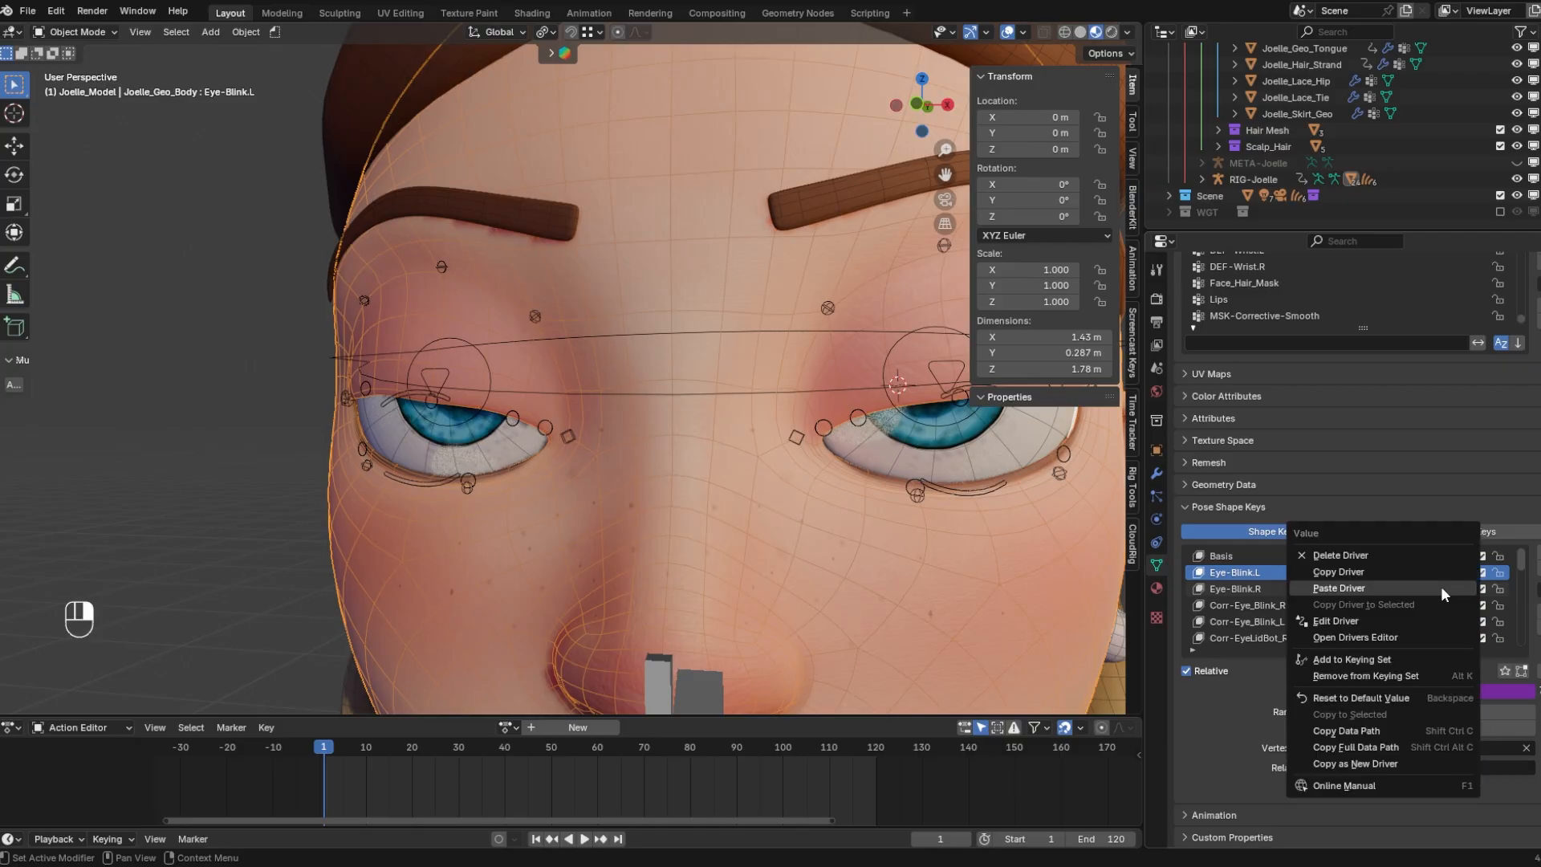
click(1441, 588)
click(1401, 714)
click(1407, 715)
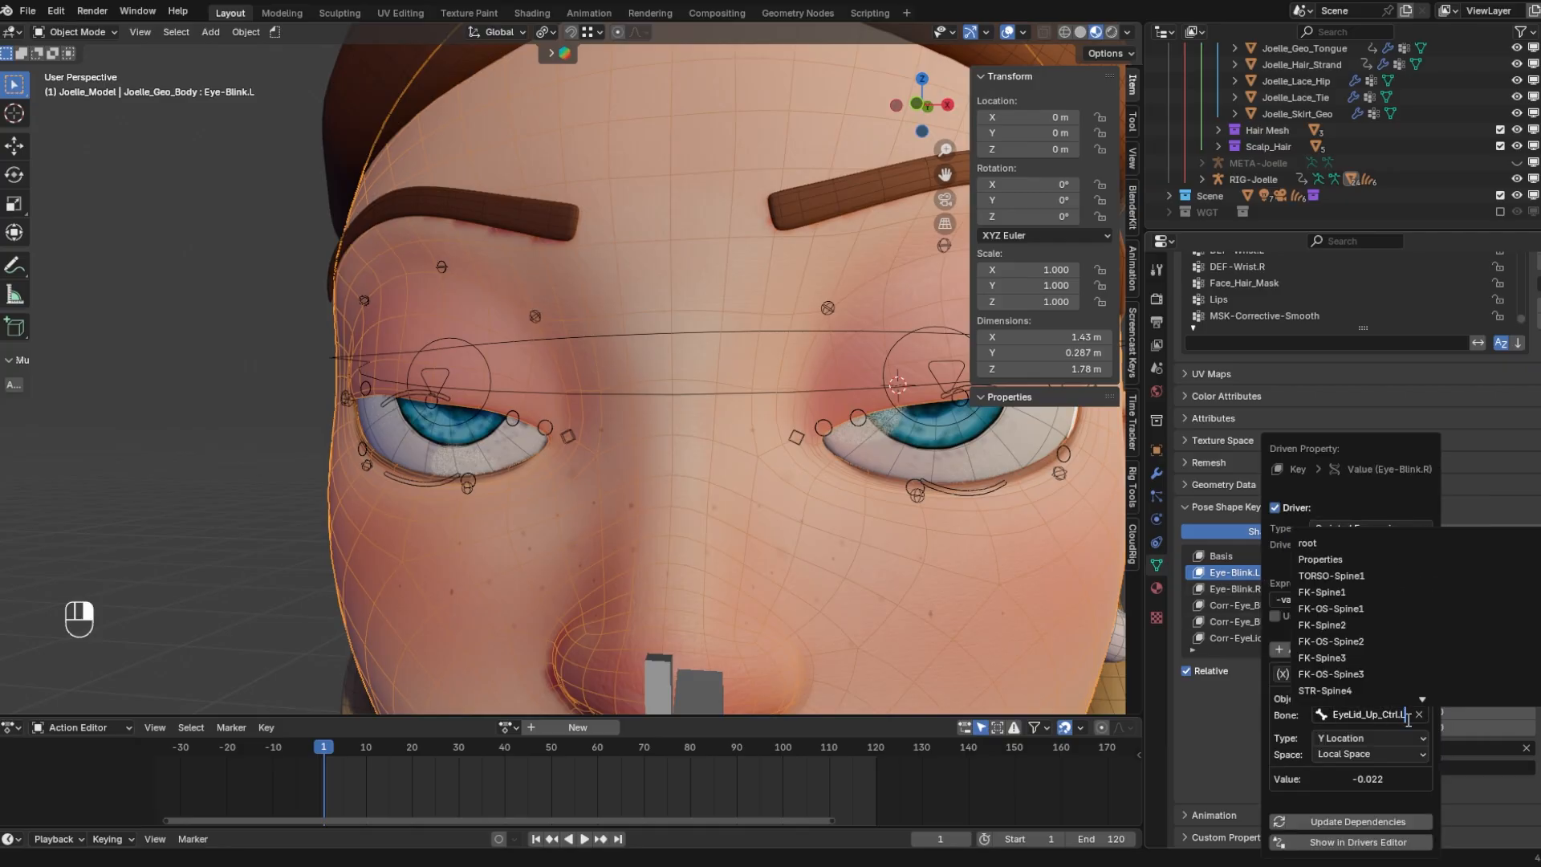
key(BackSpace)
key(BackSpace)
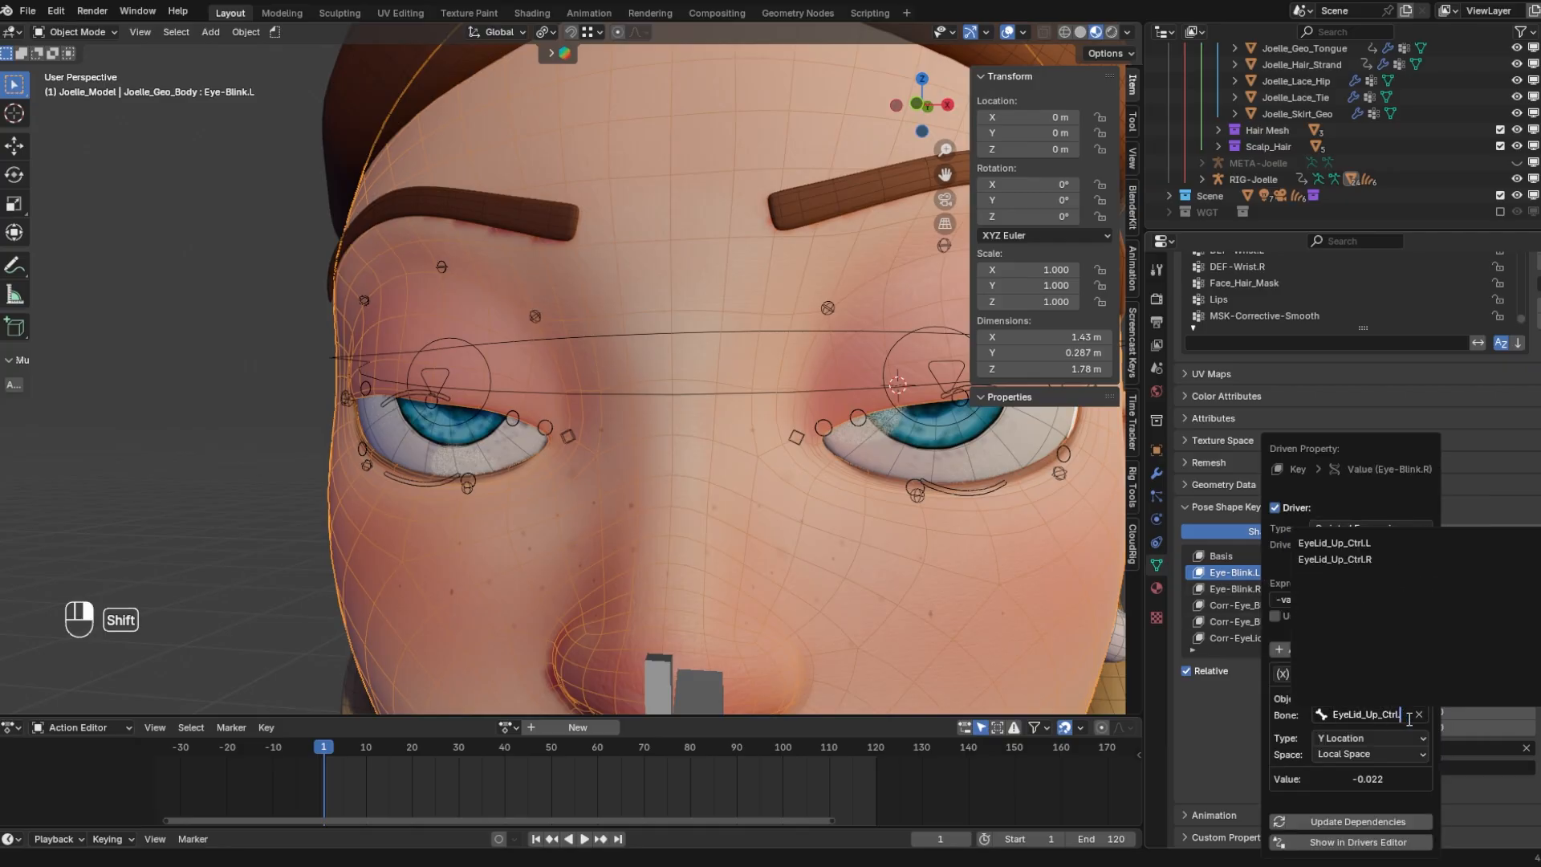
click(1335, 560)
Switch the rig to Pose Mode, clear the upper eyelid control's location, and move it to test the blink driver
click(406, 392)
key(ctrl+Tab)
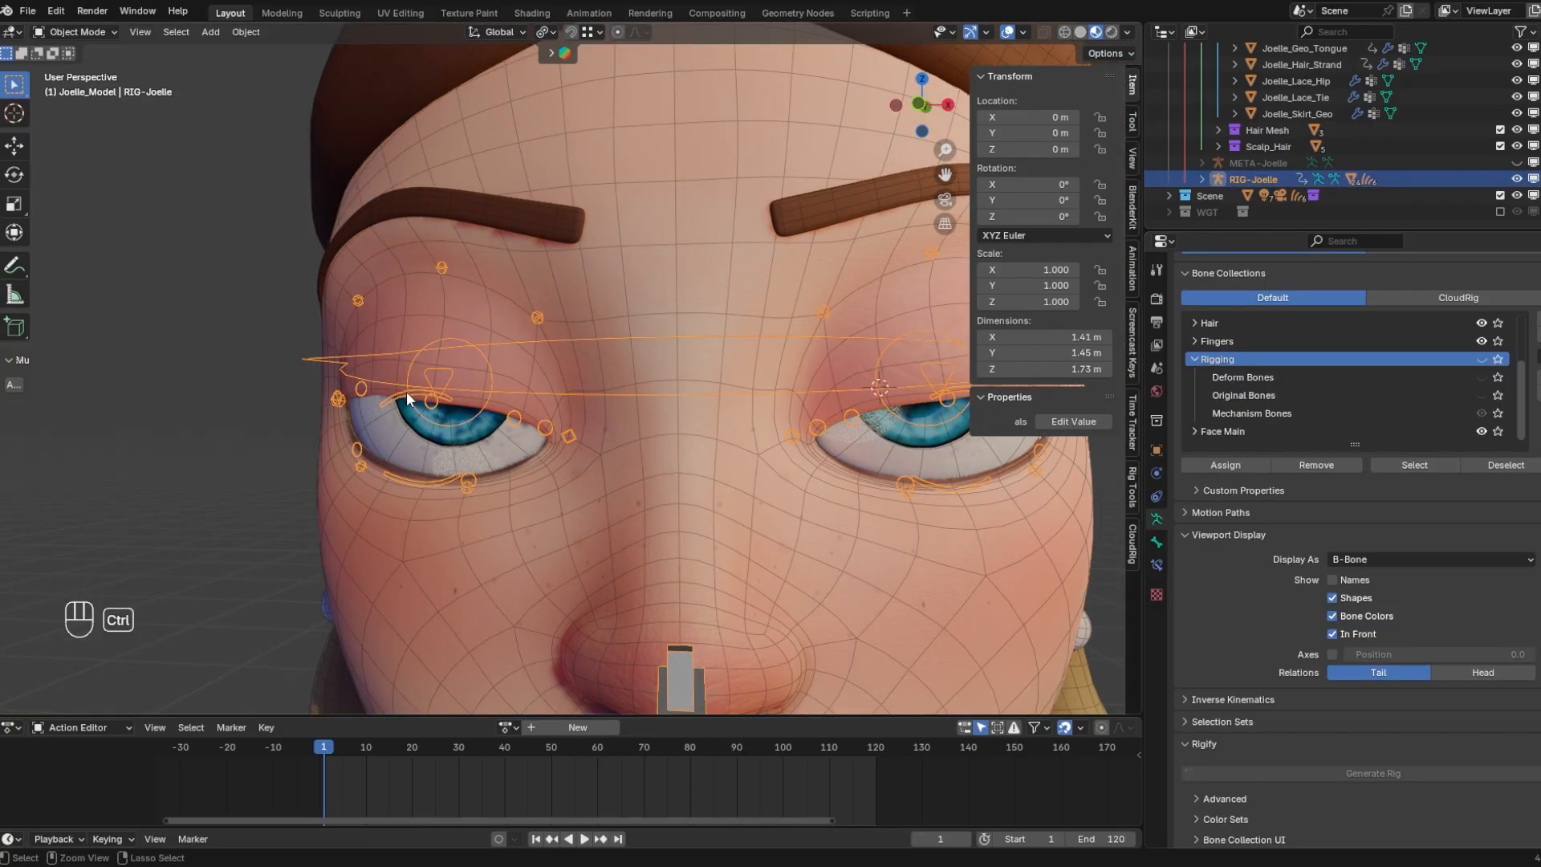
click(397, 390)
key(alt+g)
key(g)
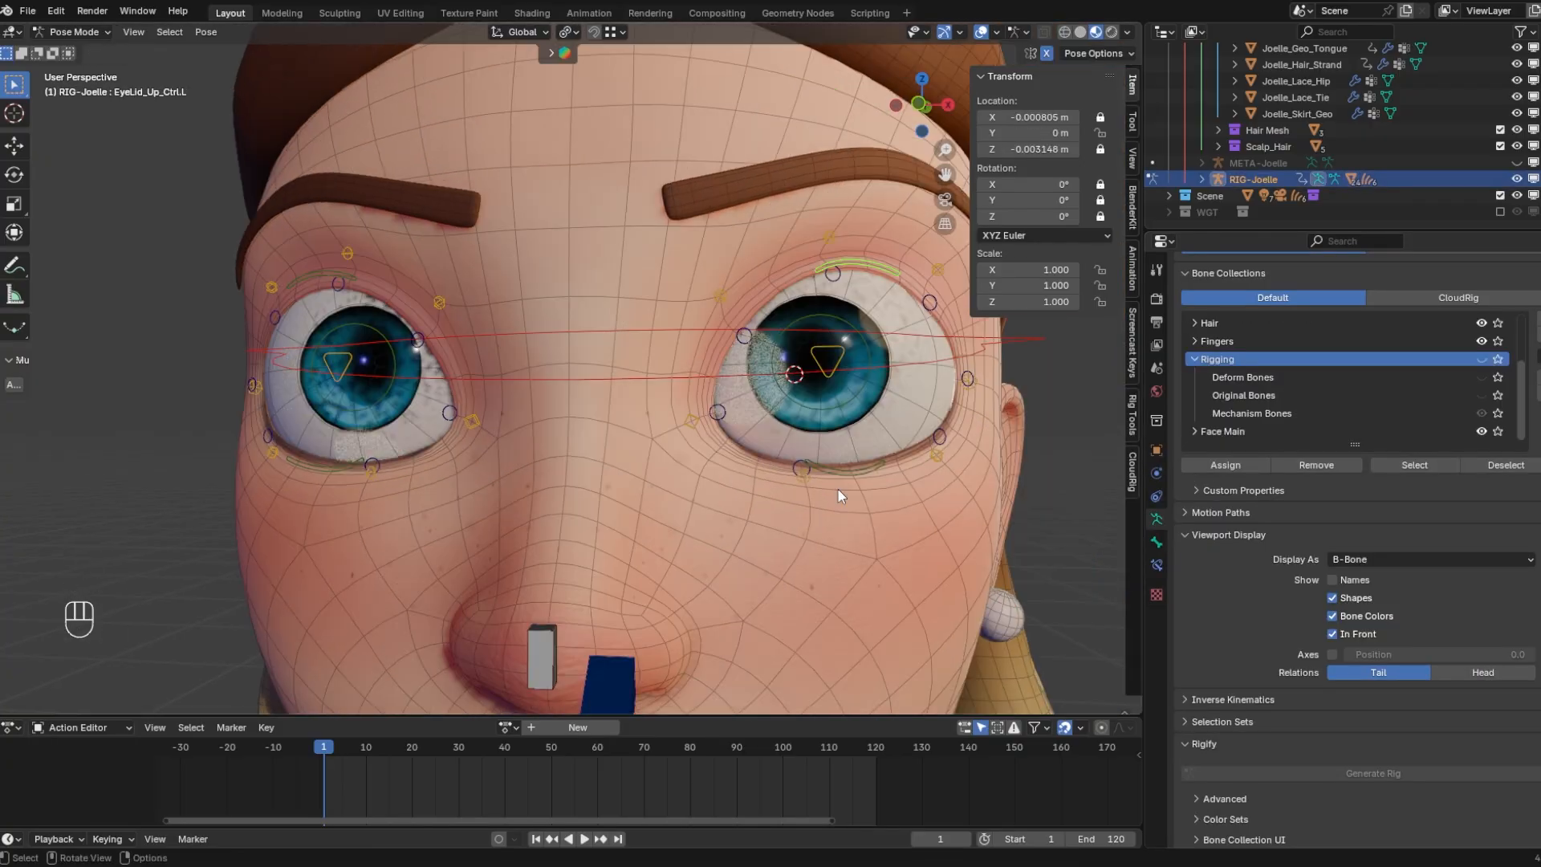
Lock the X and Z location of the EyeLid_Bot_Ctrl.L bone
click(846, 466)
click(1100, 116)
click(1099, 149)
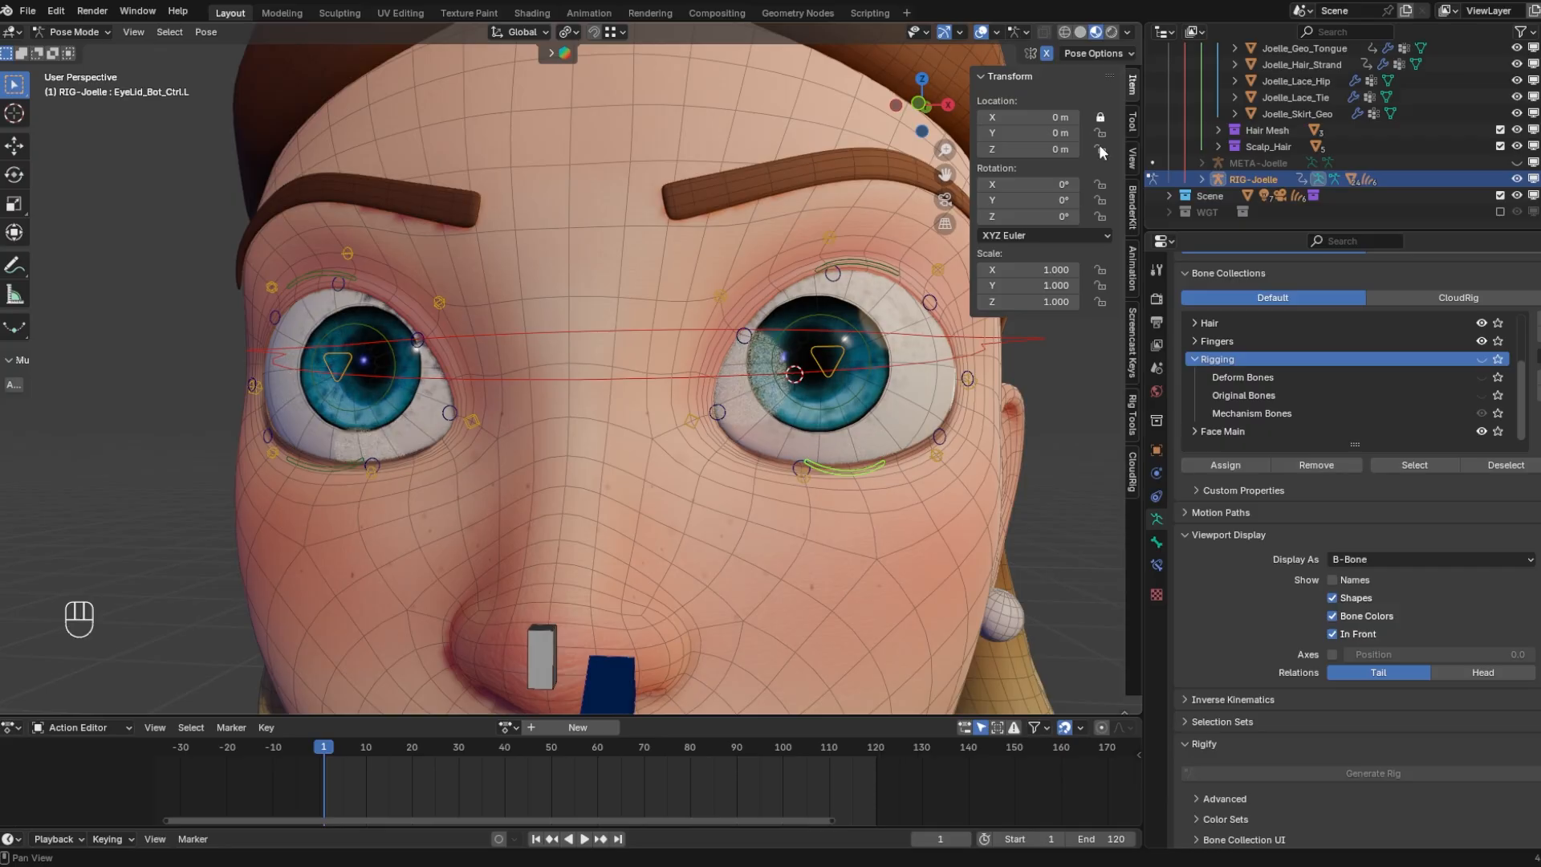
Test the EyeLid_Bot_Ctrl.L bone by raising and trying to rotate it, and clear its location
key(g)
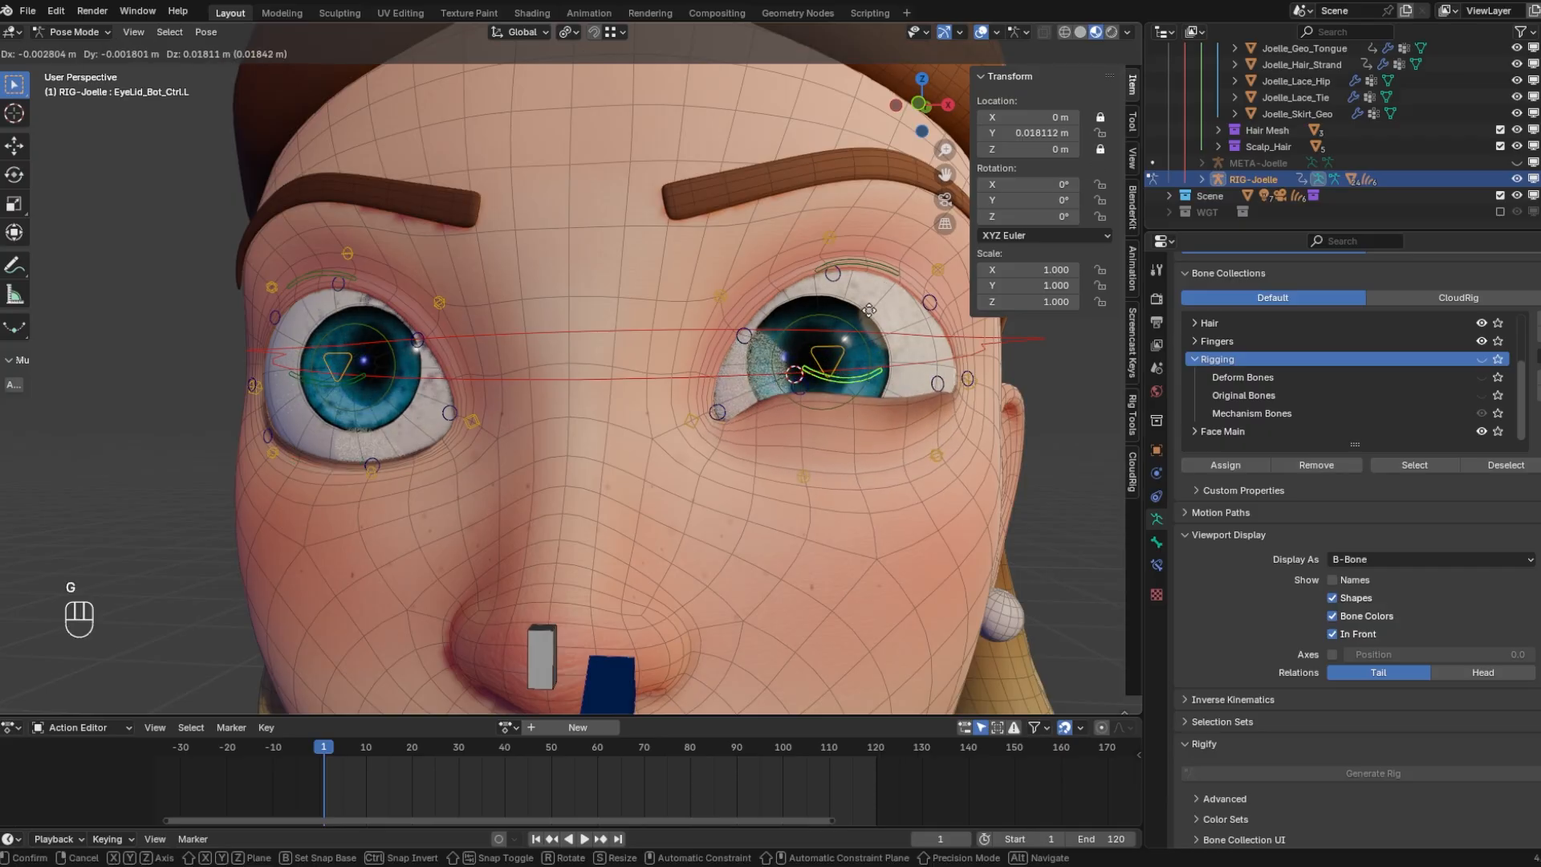
click(880, 295)
key(r)
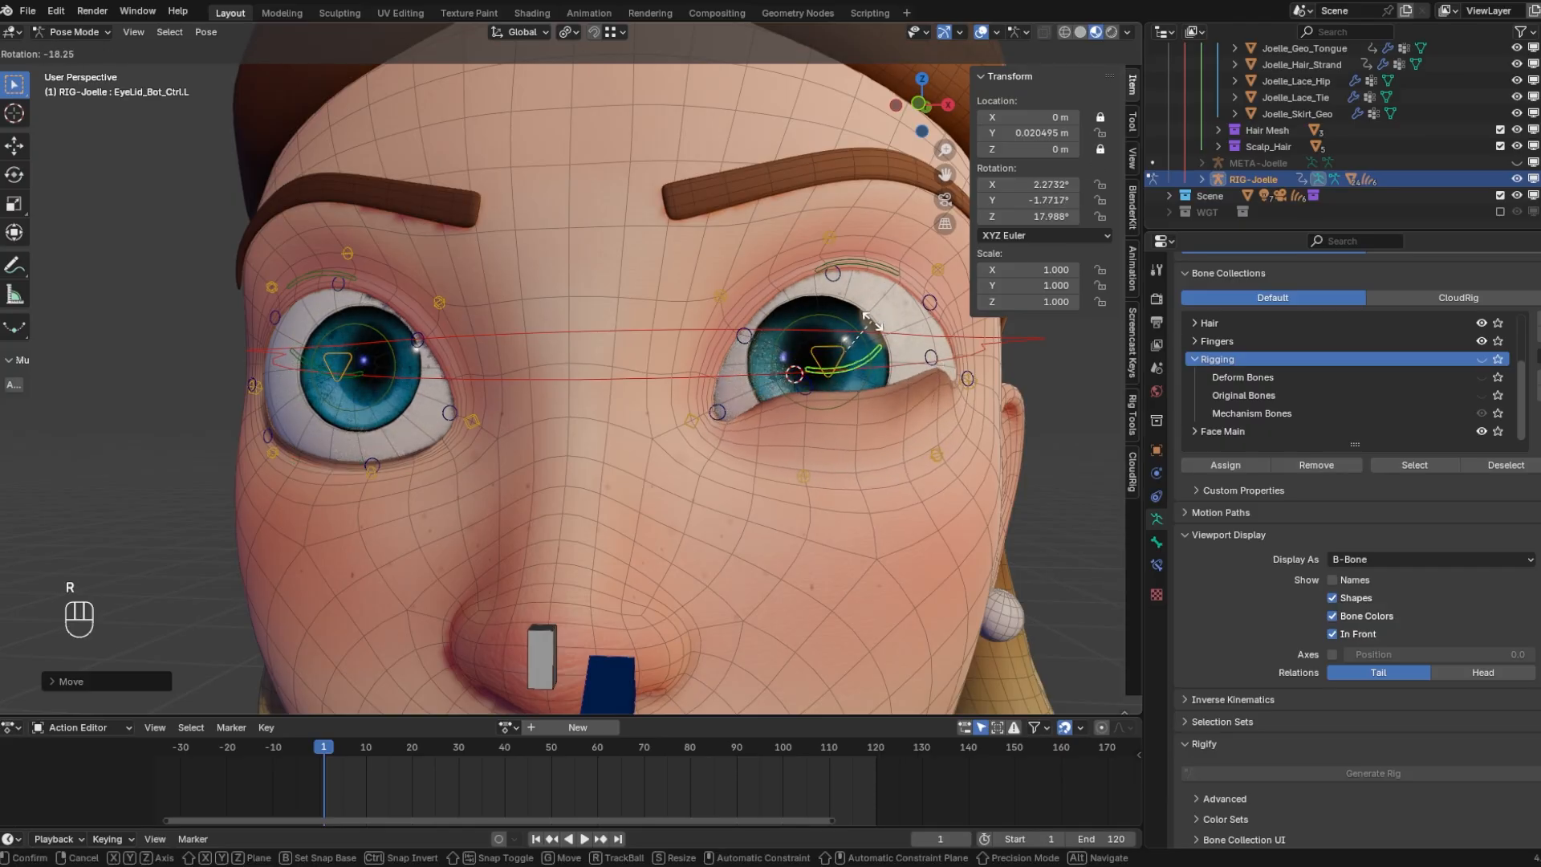
right_click(883, 321)
middle_drag(883, 321, 887, 381)
key(alt+g)
shift+middle_drag(807, 365, 753, 344)
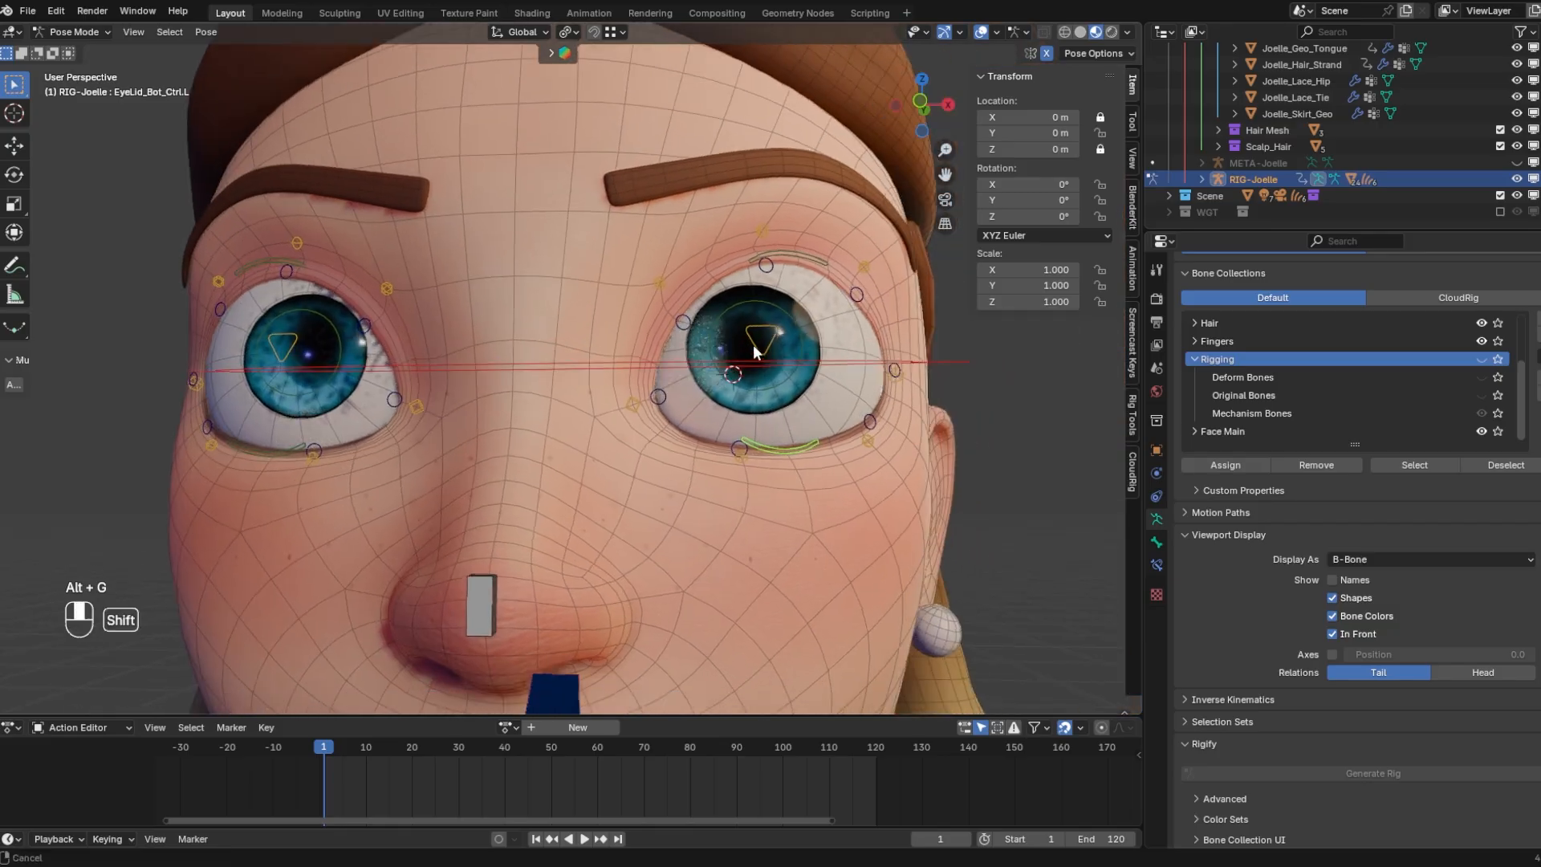
Inspect the left eye and the body mesh's driven blink shape keys, and return to Pose Mode on the rig
click(753, 344)
scroll(782, 385, up, 1)
middle_drag(810, 409, 740, 431)
click(798, 210)
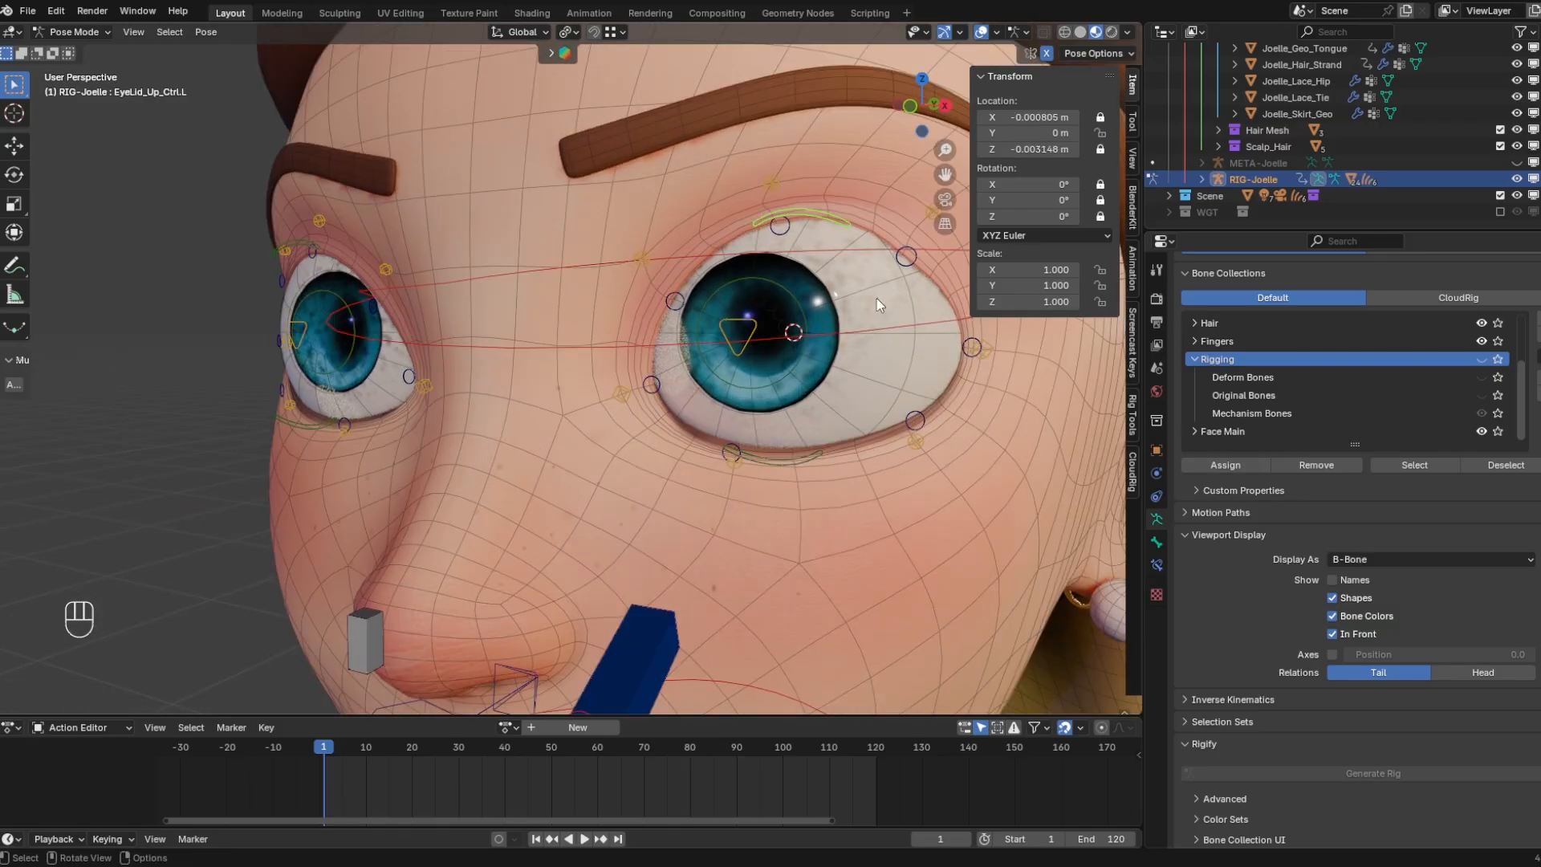
key(ctrl+Tab)
click(874, 173)
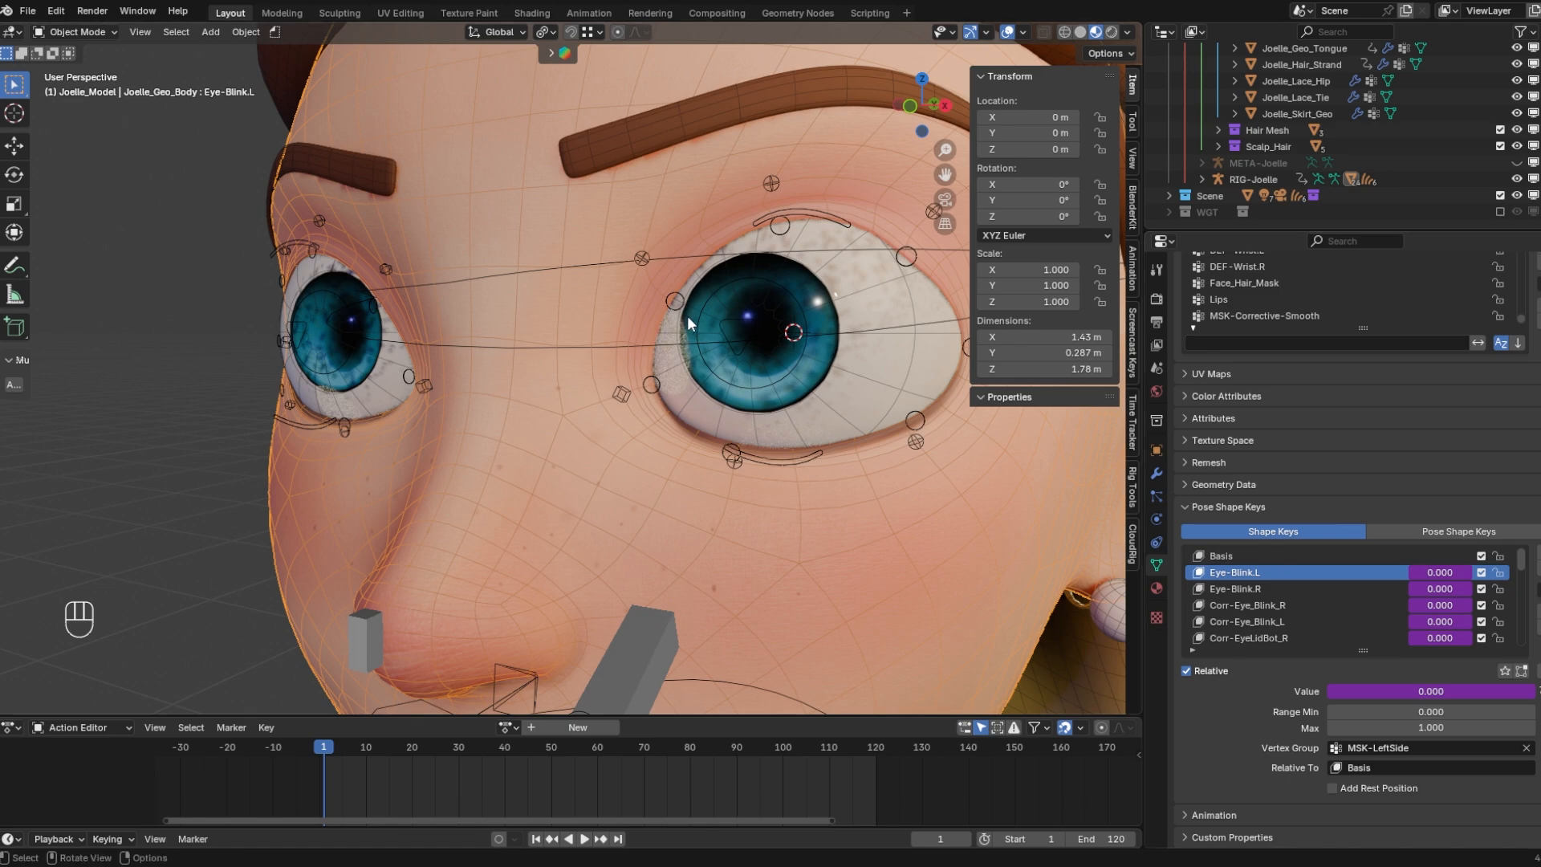
middle_drag(687, 315, 700, 465)
key(ctrl+Tab)
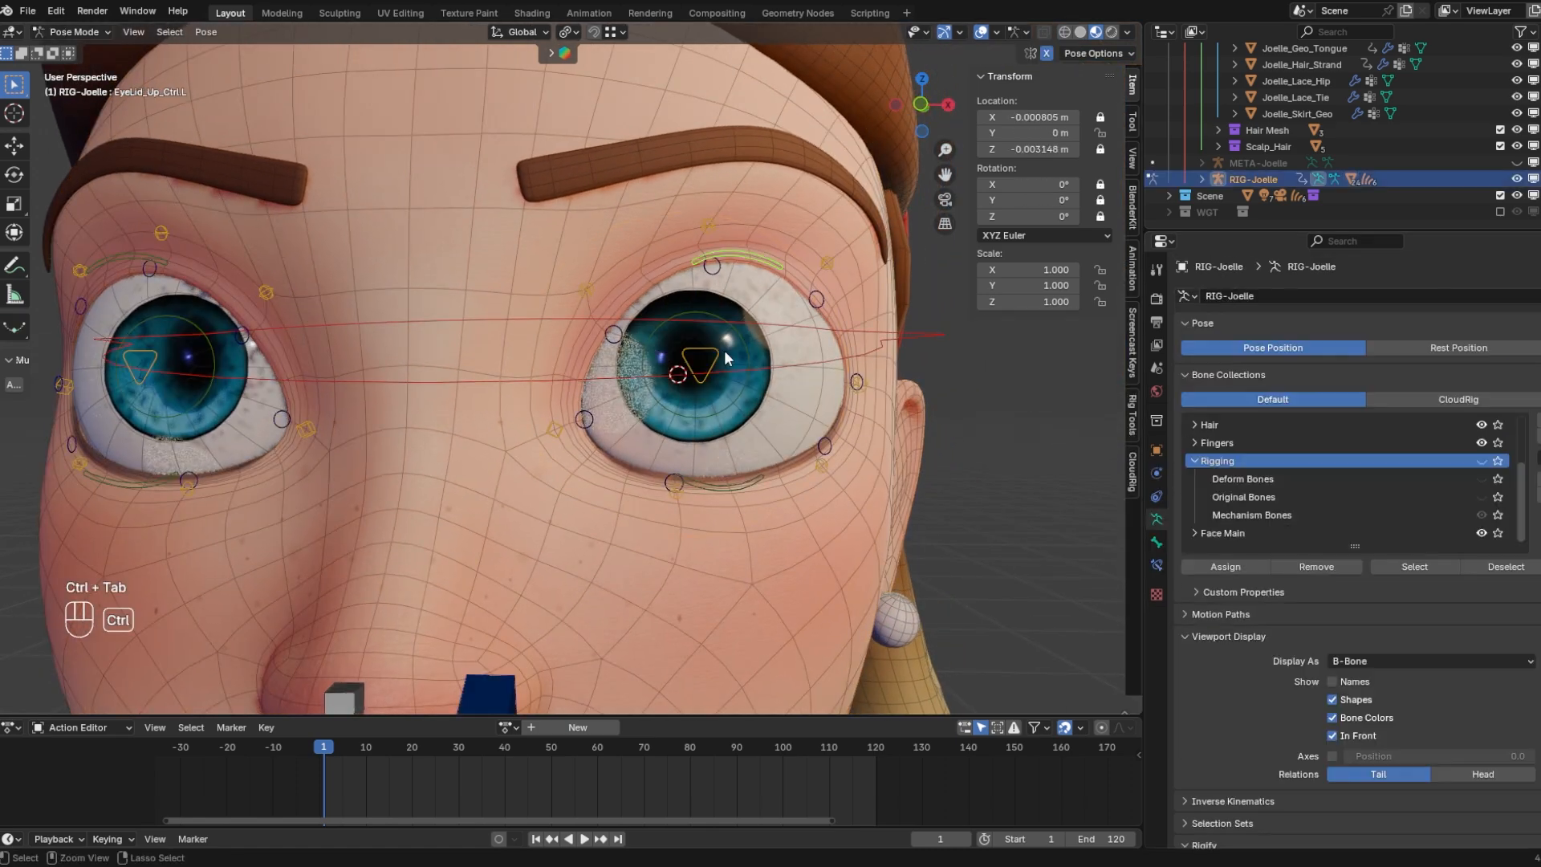
Try moving the Eye_Blink_Ctrl.L bone vertically and cancel the move
click(714, 351)
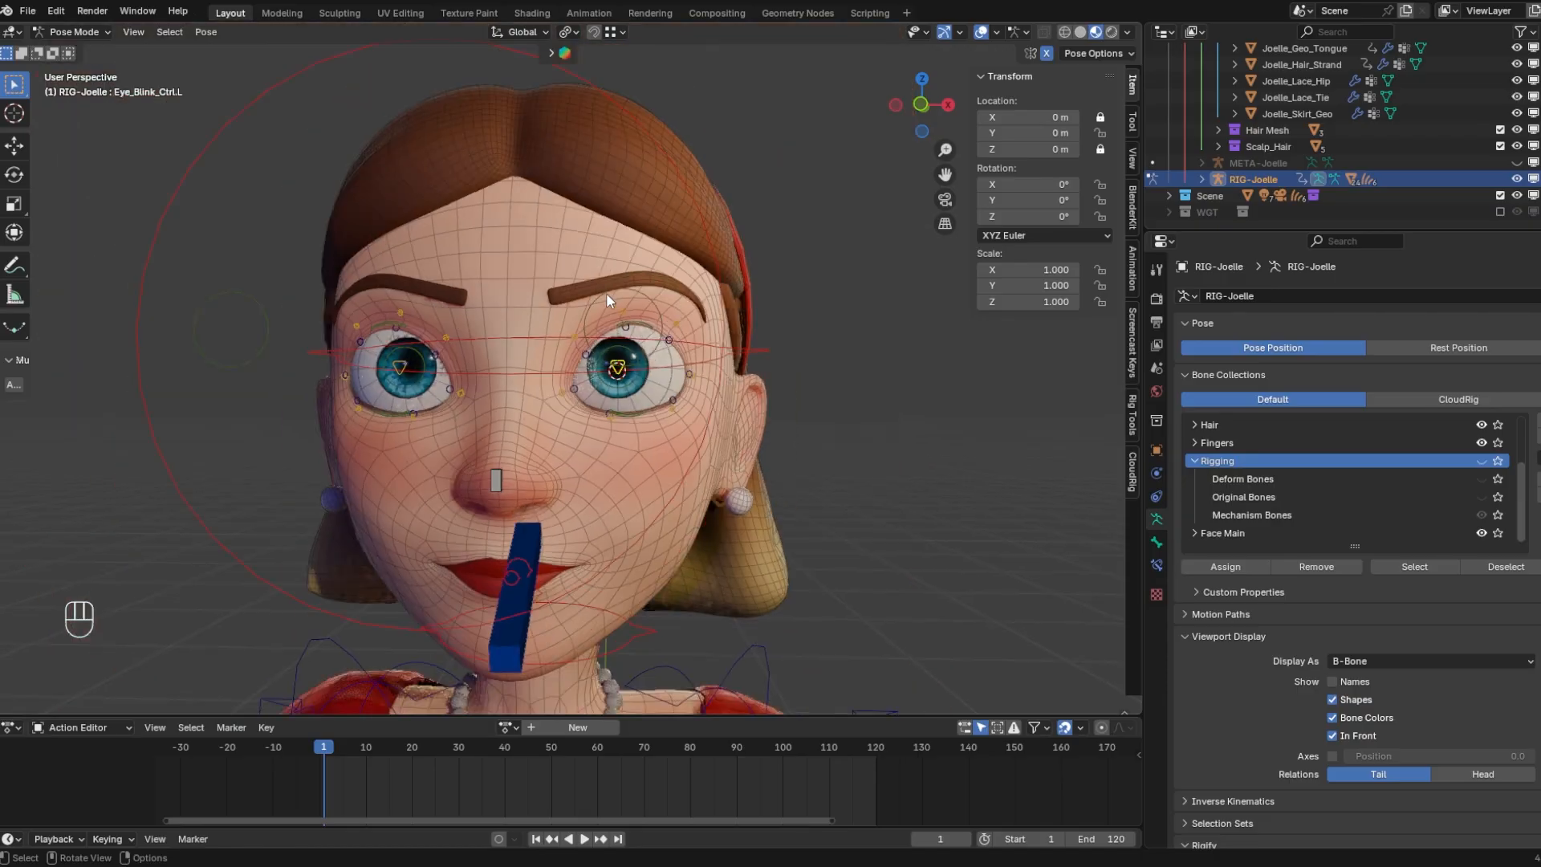
key(g)
key(g)
right_click(479, 322)
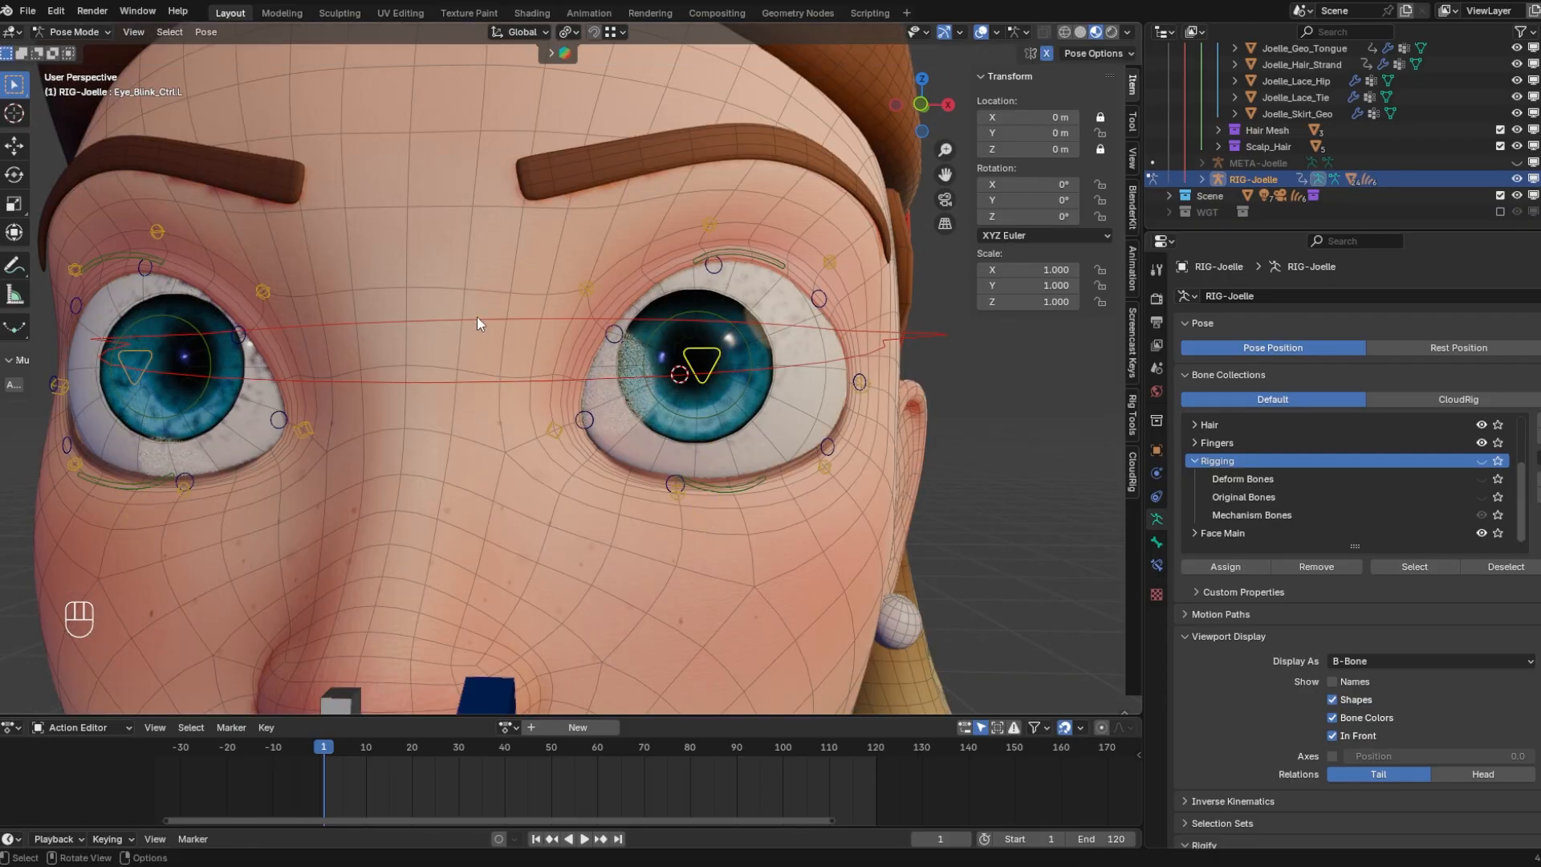
key(g)
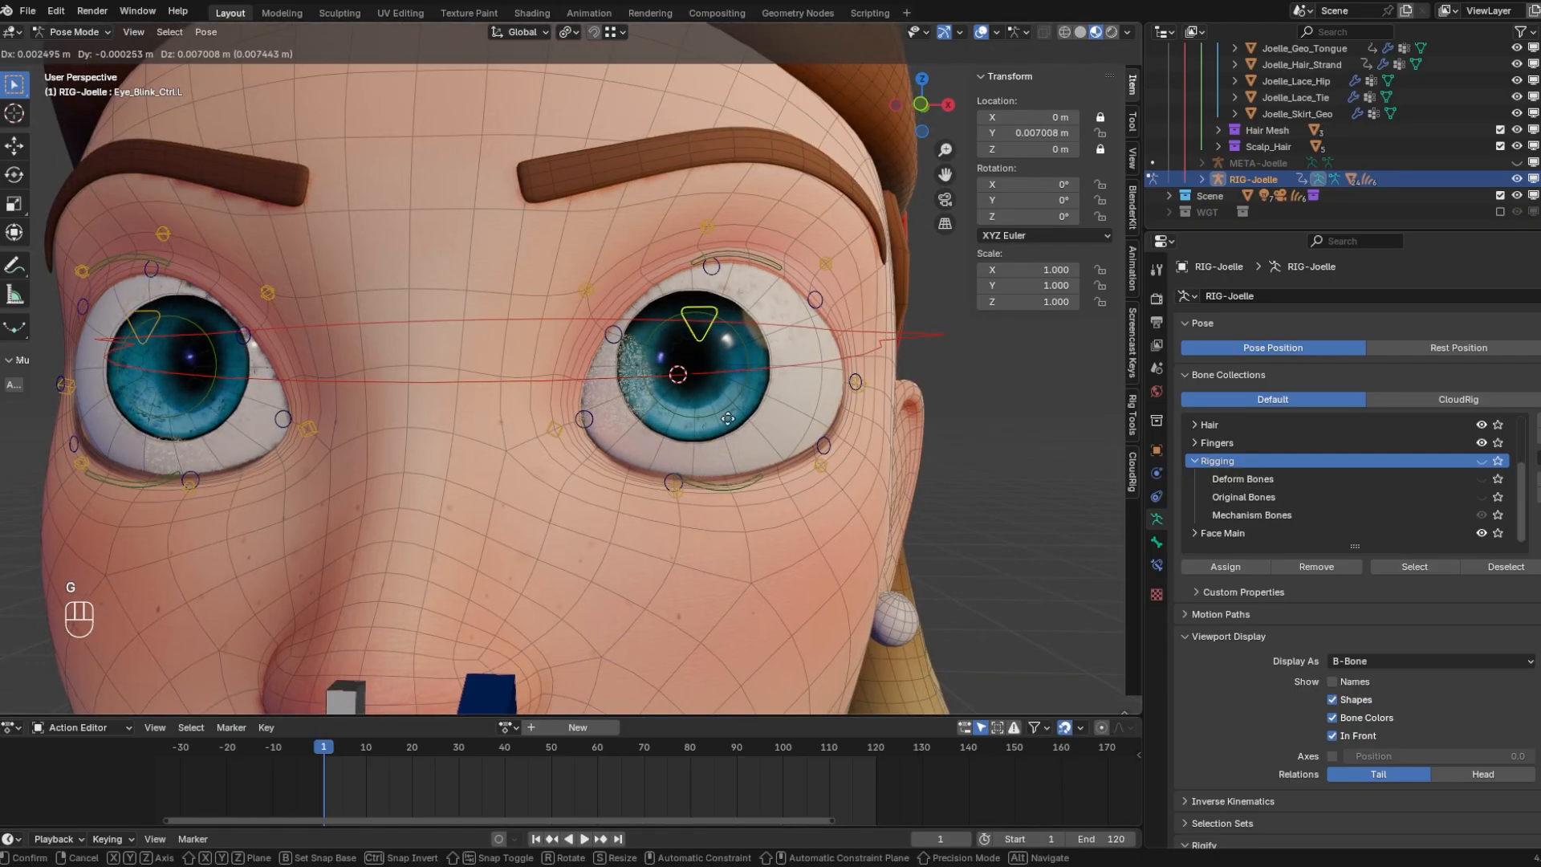
right_click(753, 353)
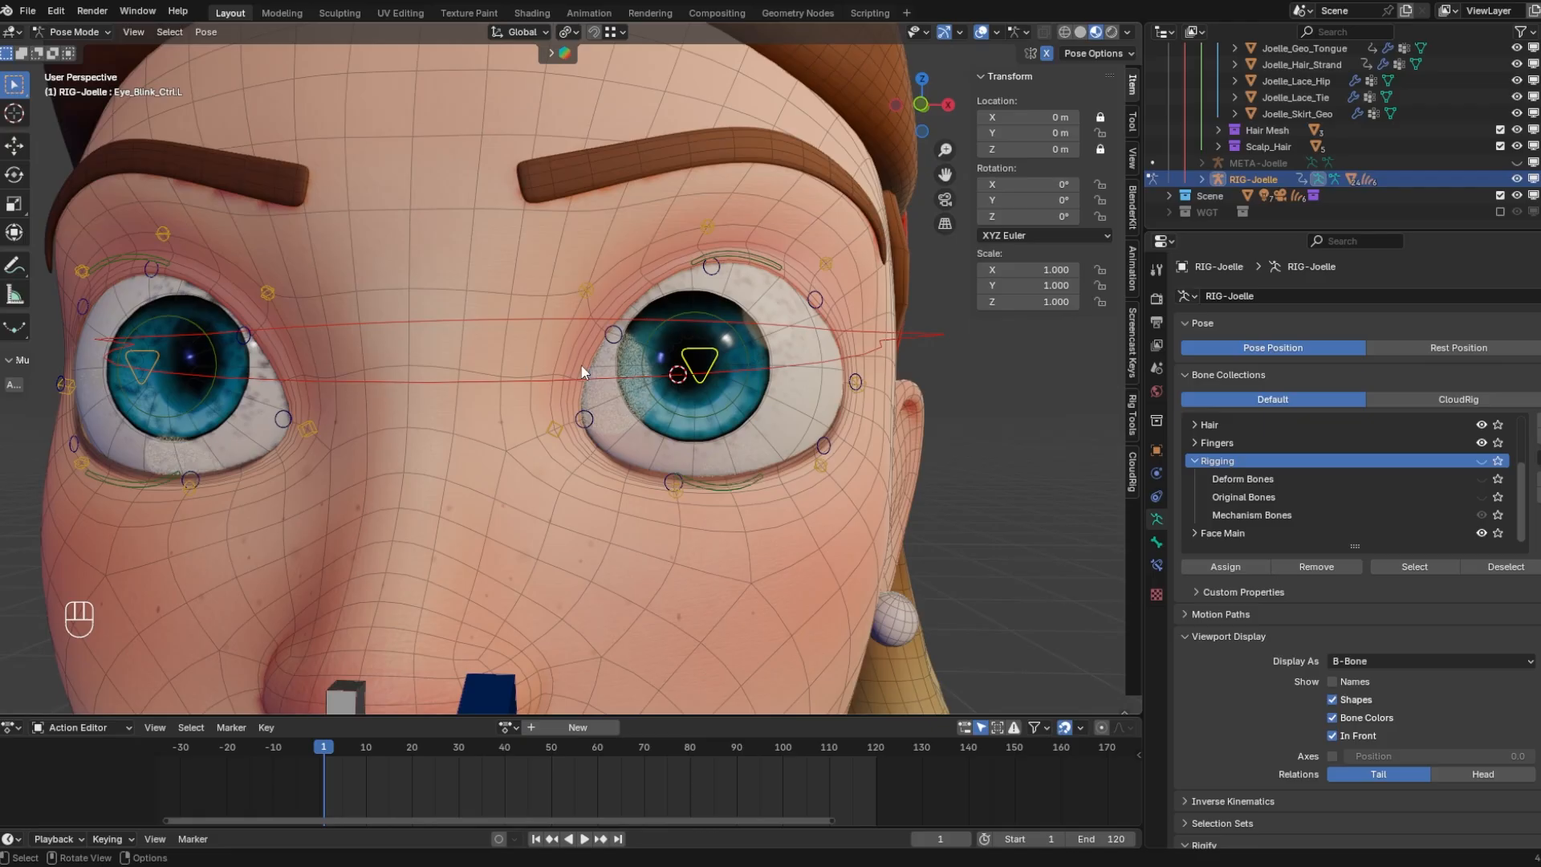
Add an Action constraint to the Eyelid2_Ctrl.L bone and create a new action in the Action Editor
click(612, 340)
scroll(634, 341, up, 2)
click(1157, 543)
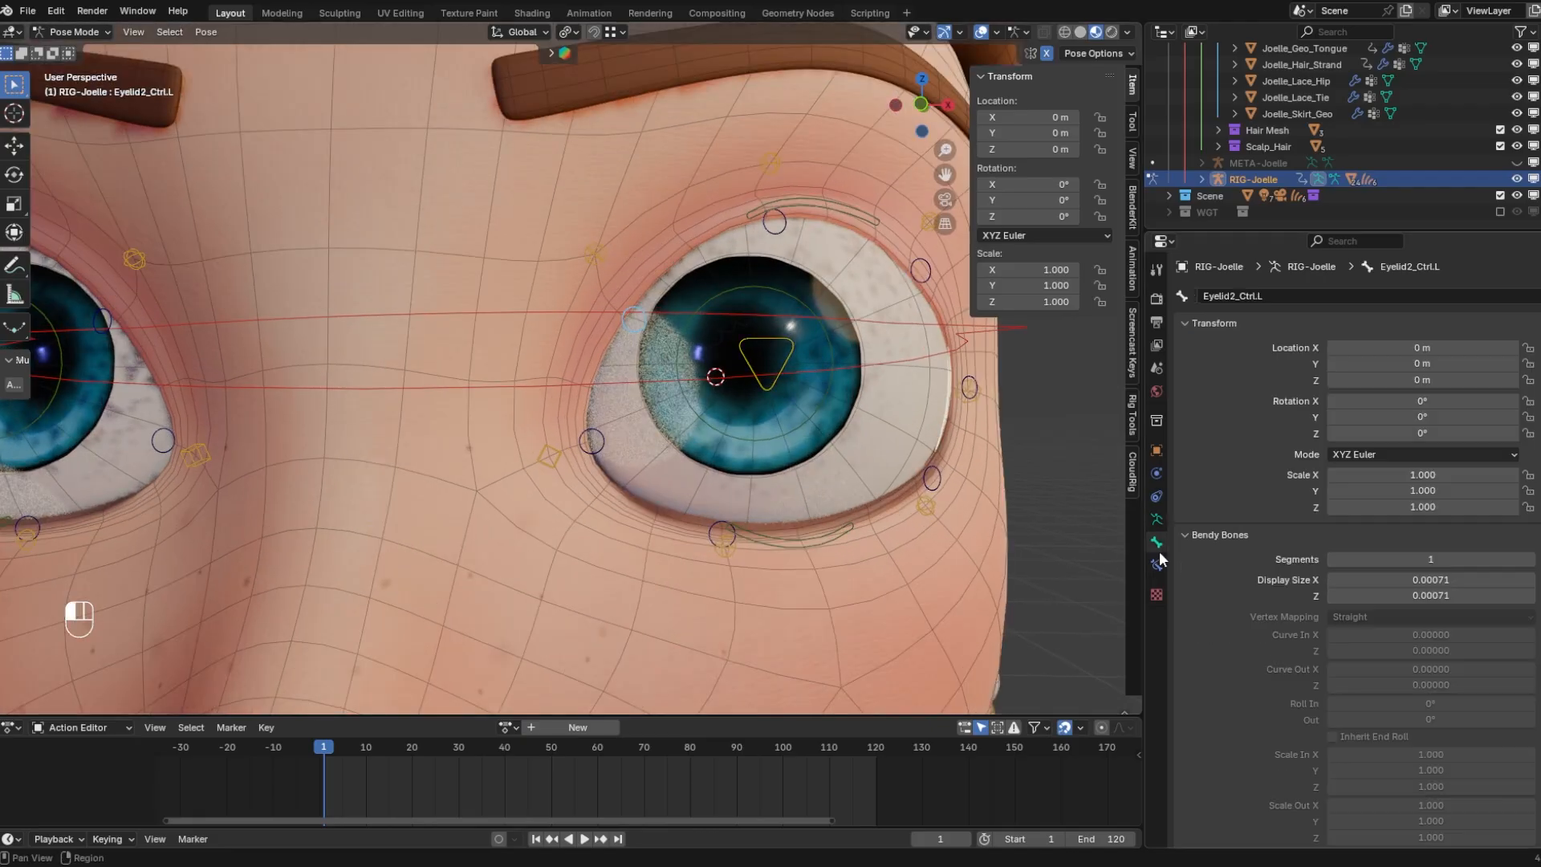
click(1157, 565)
click(1317, 296)
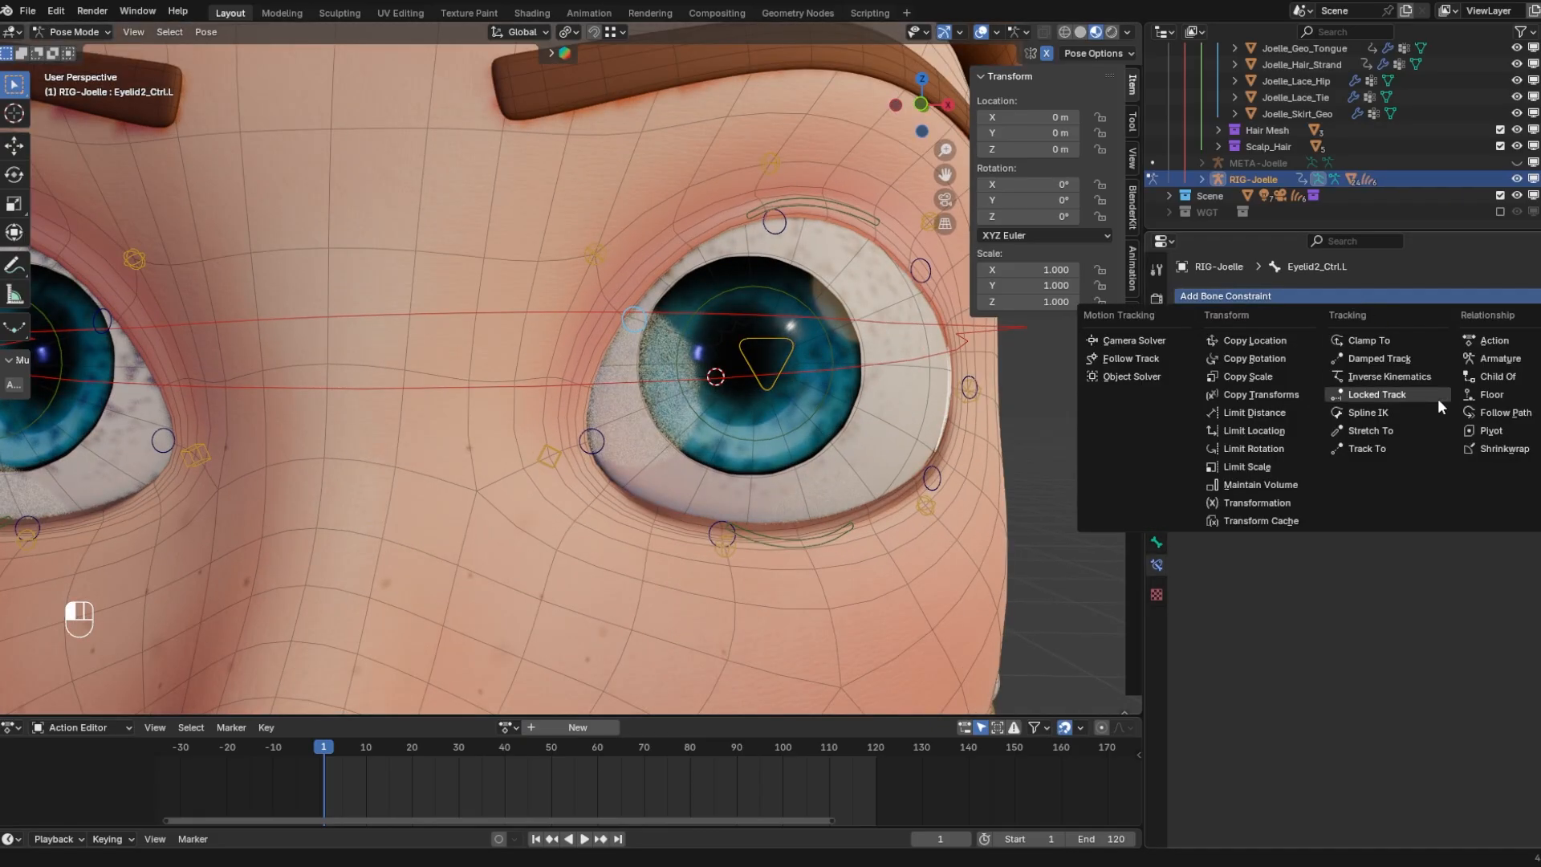
click(1501, 344)
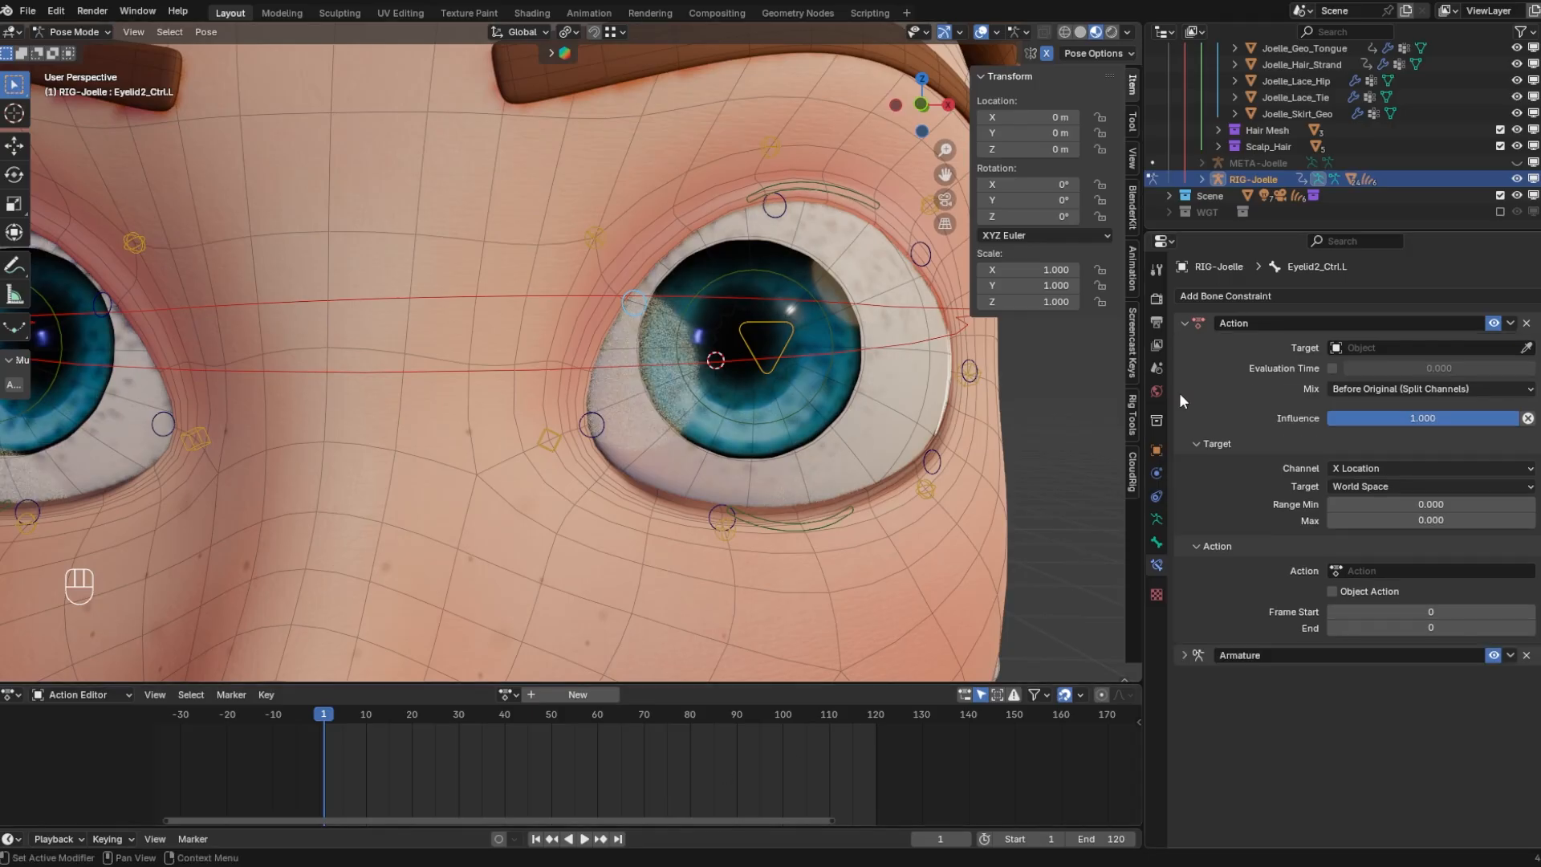
click(536, 697)
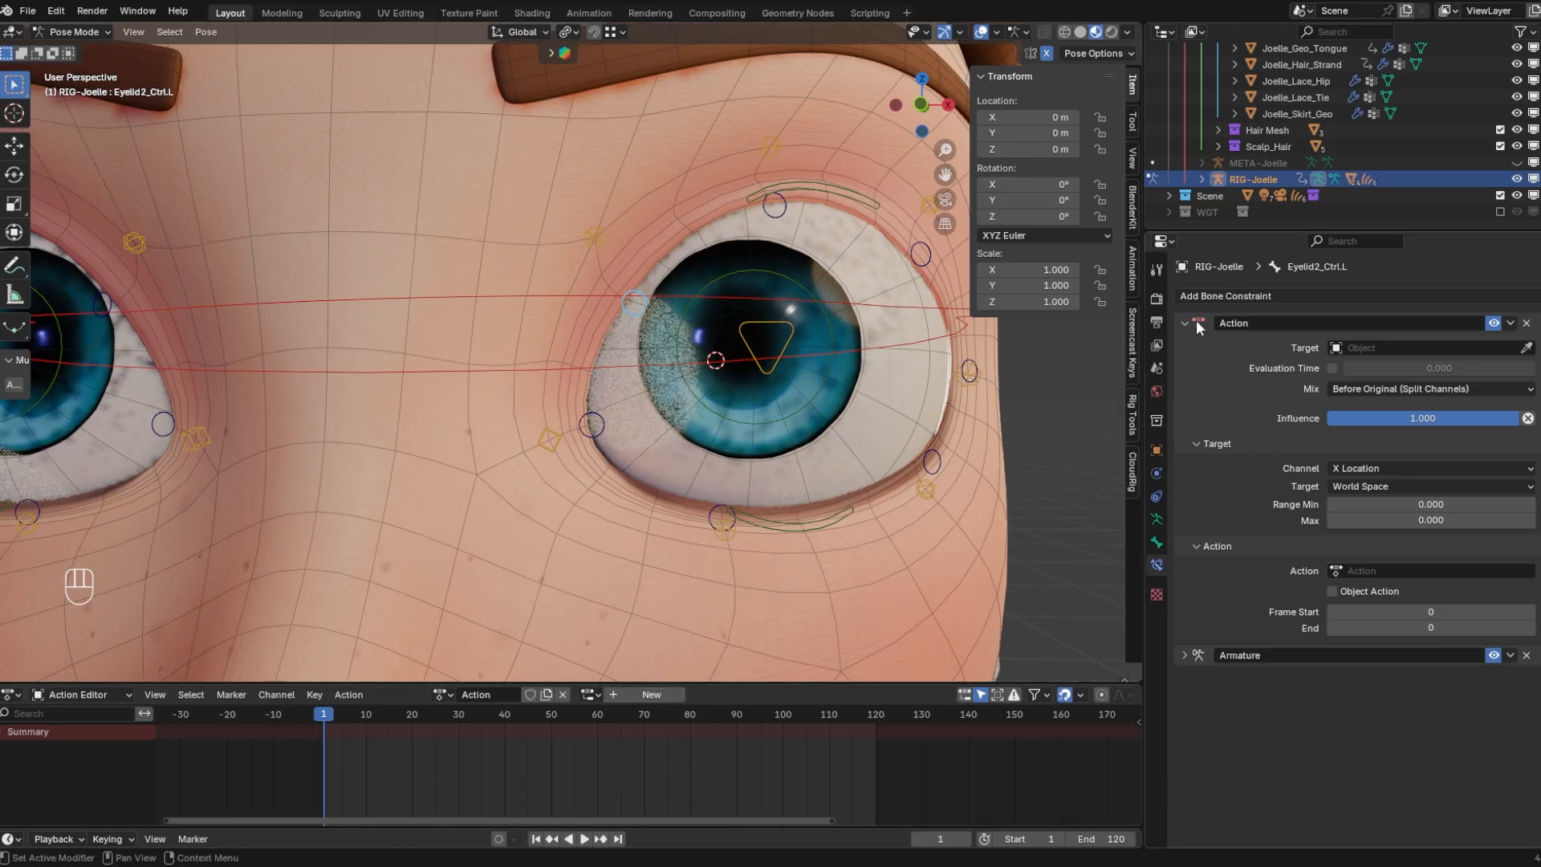
Move the Eye_Blink_Ctrl.L bone down to the left lower eyelid and reselect the Eyelid2_Ctrl.L bone
click(789, 327)
click(628, 306)
click(777, 323)
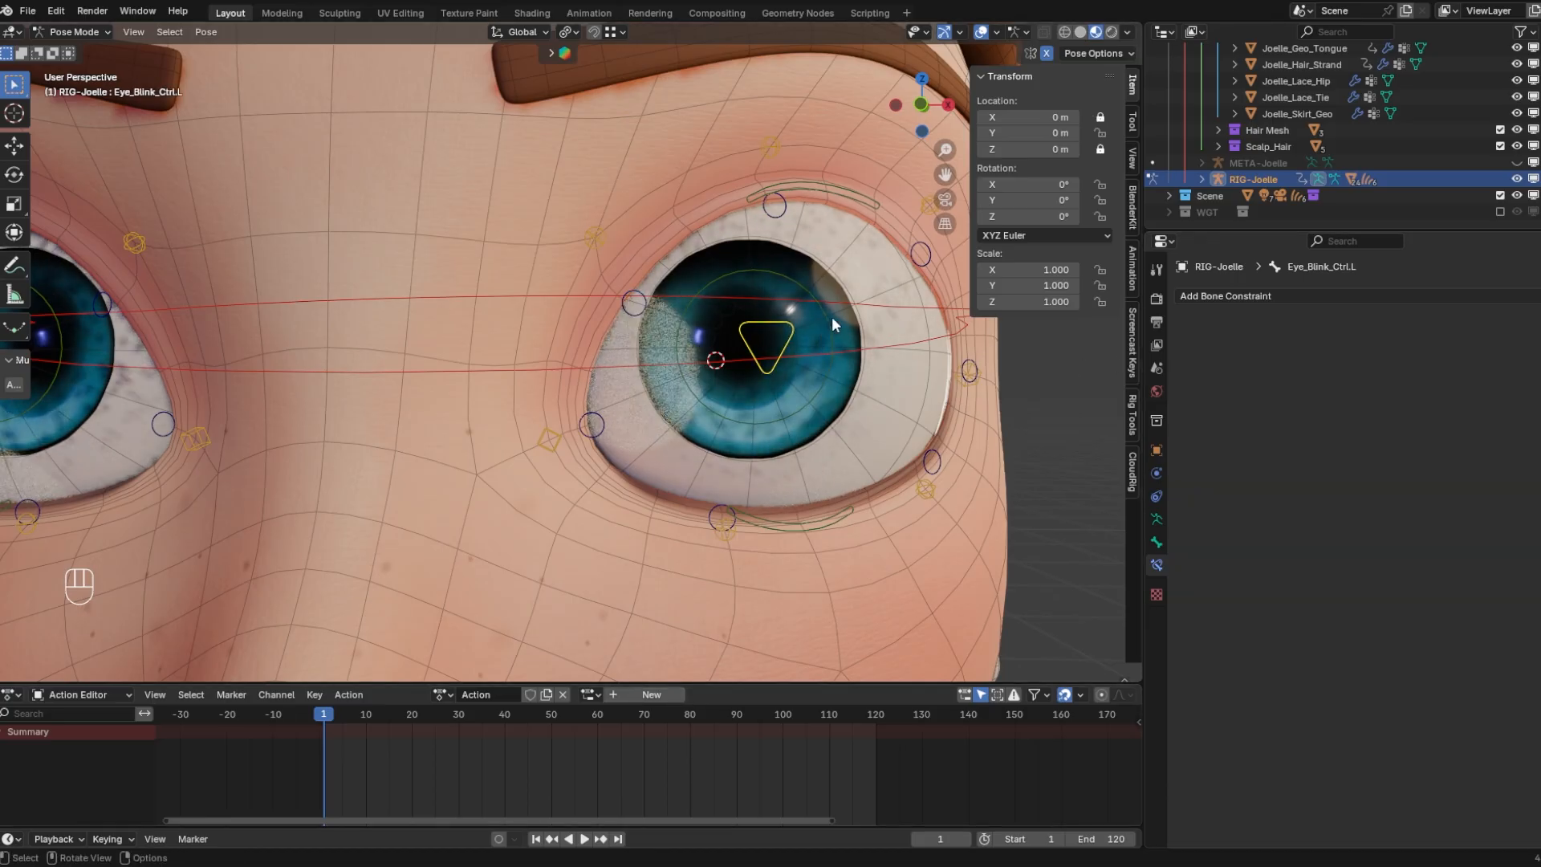
key(g)
right_click(840, 451)
click(633, 310)
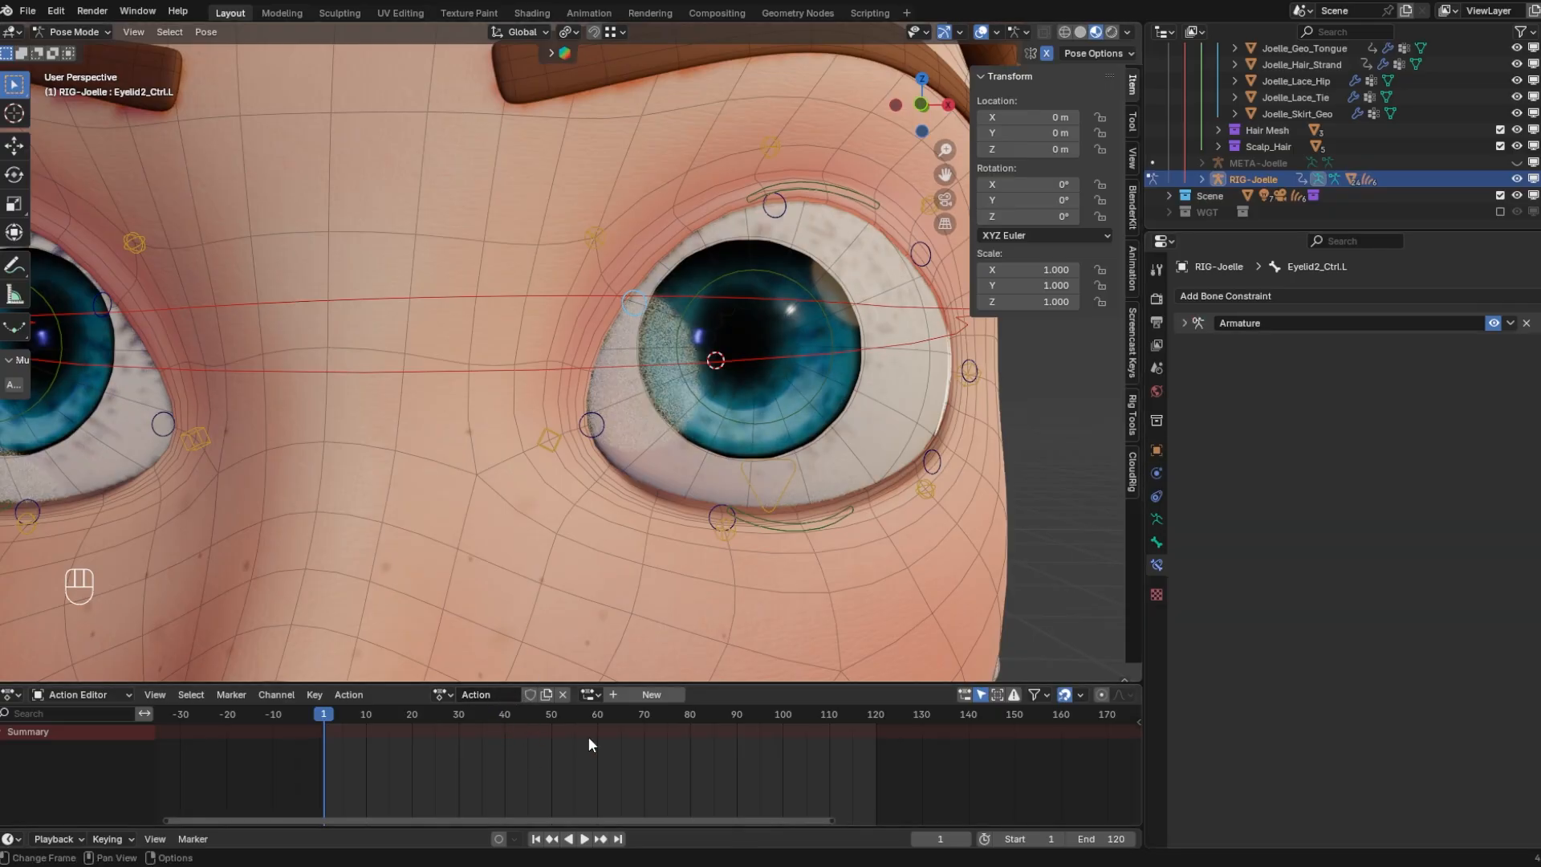
Rename the new action in the Action Editor as Joelle-Blink_L
click(13, 695)
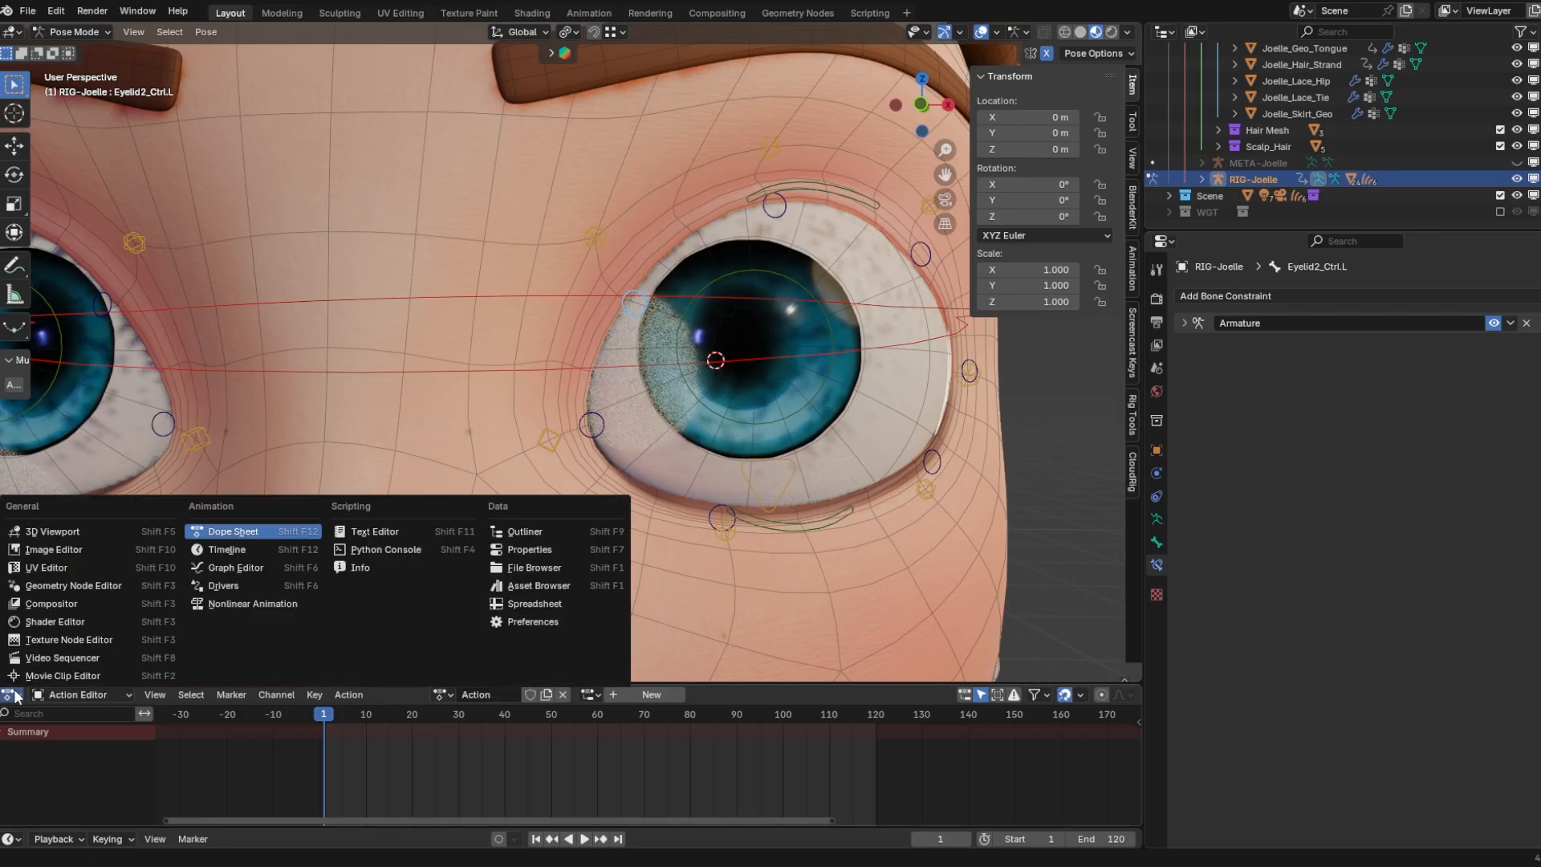
click(64, 697)
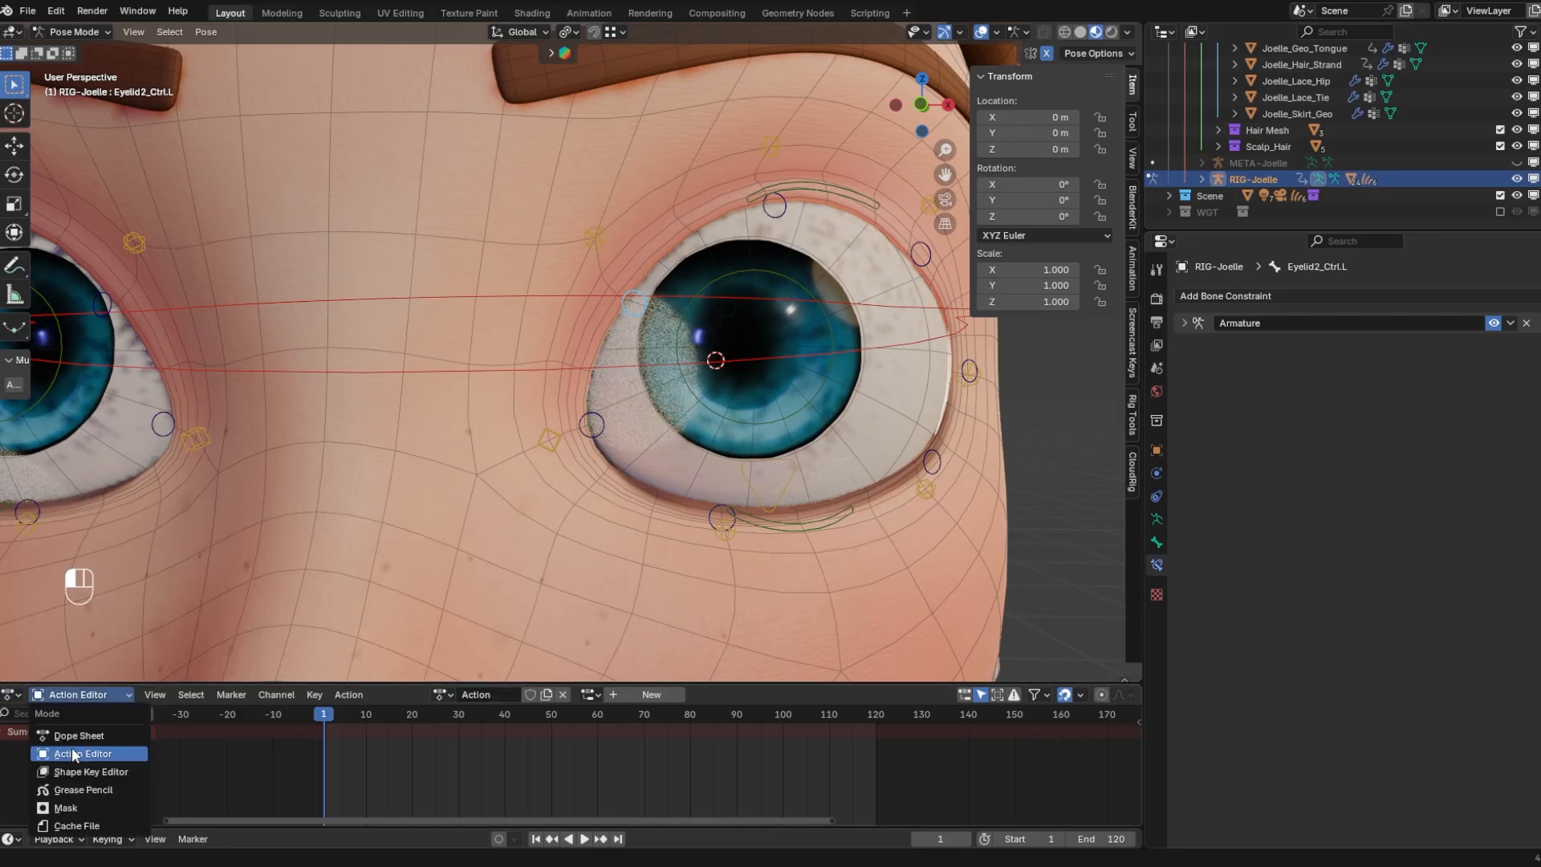
click(72, 751)
click(494, 692)
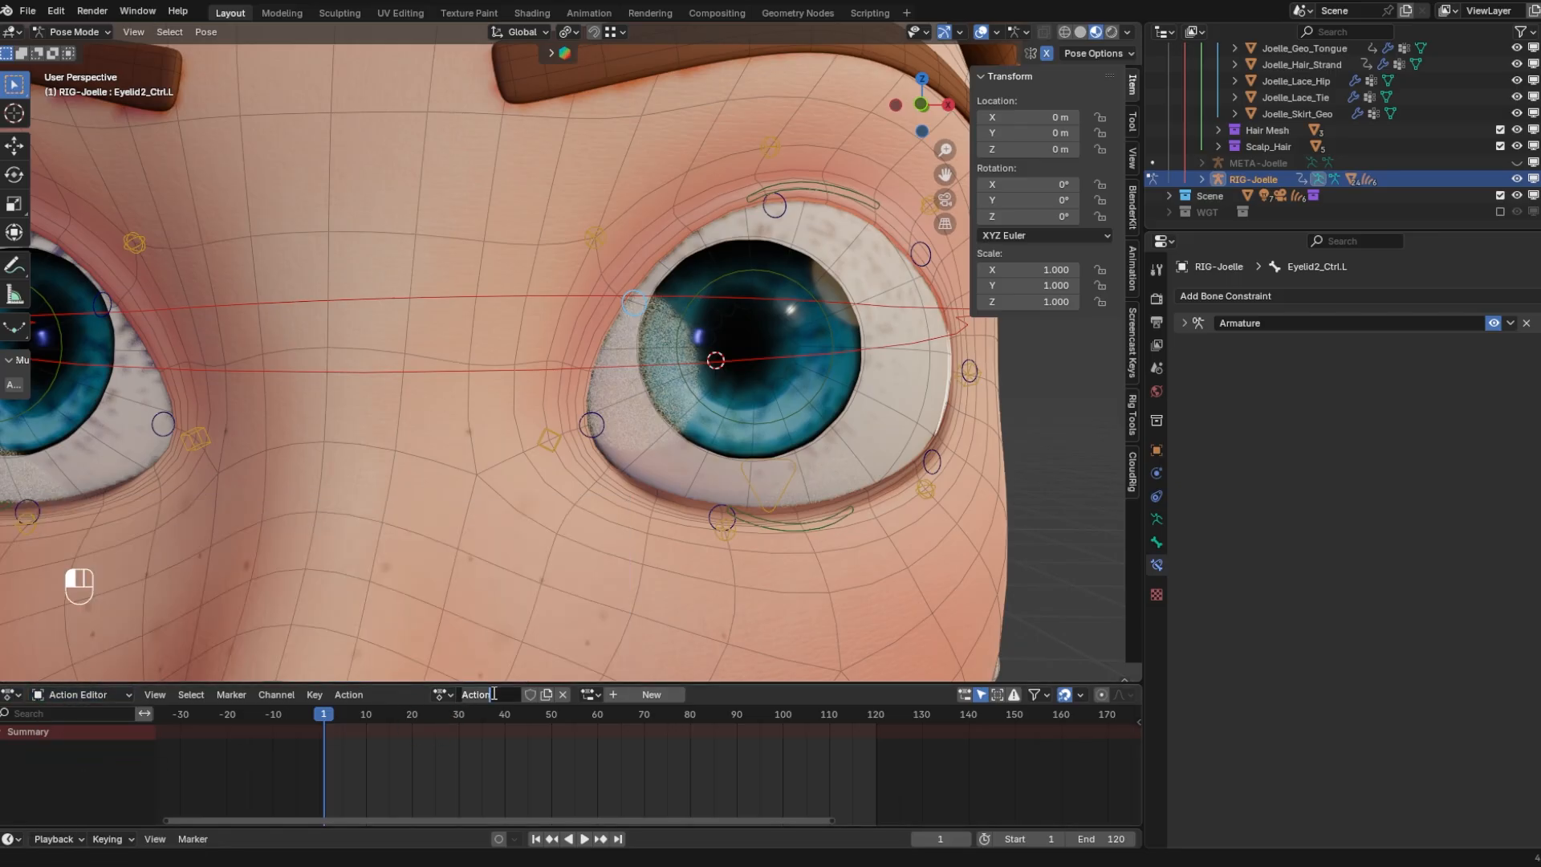
text(Joelle-Blink_L)
key(Return)
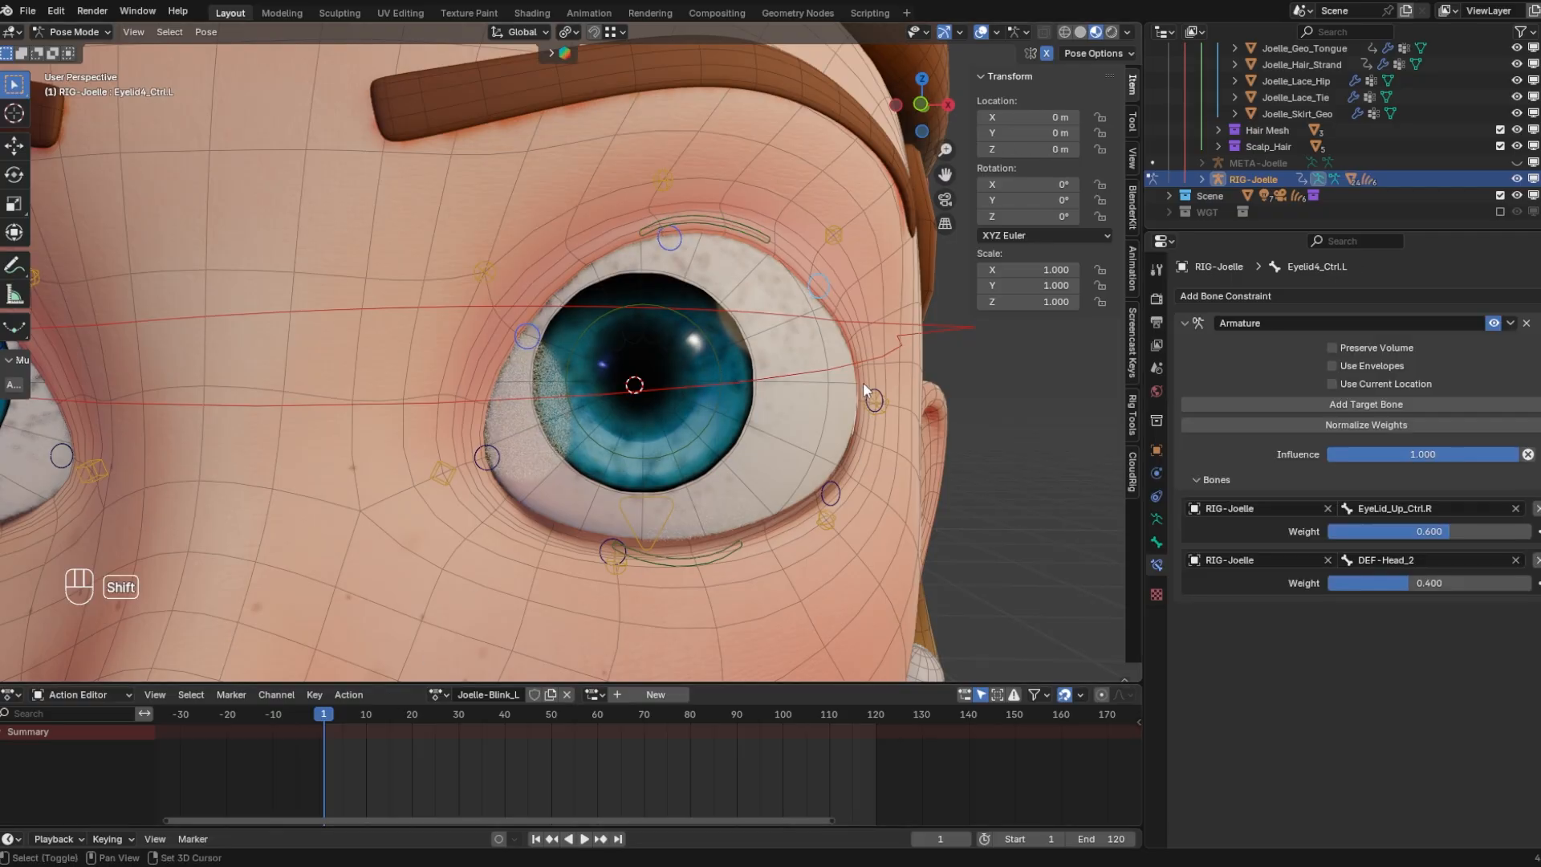
Select all the left eyelid controls, including EyeLid_Up_Ctrl.L and EyeLid_Bot_Ctrl.L, and insert keyframes for them at frame 0
shift+click(872, 394)
shift+click(837, 485)
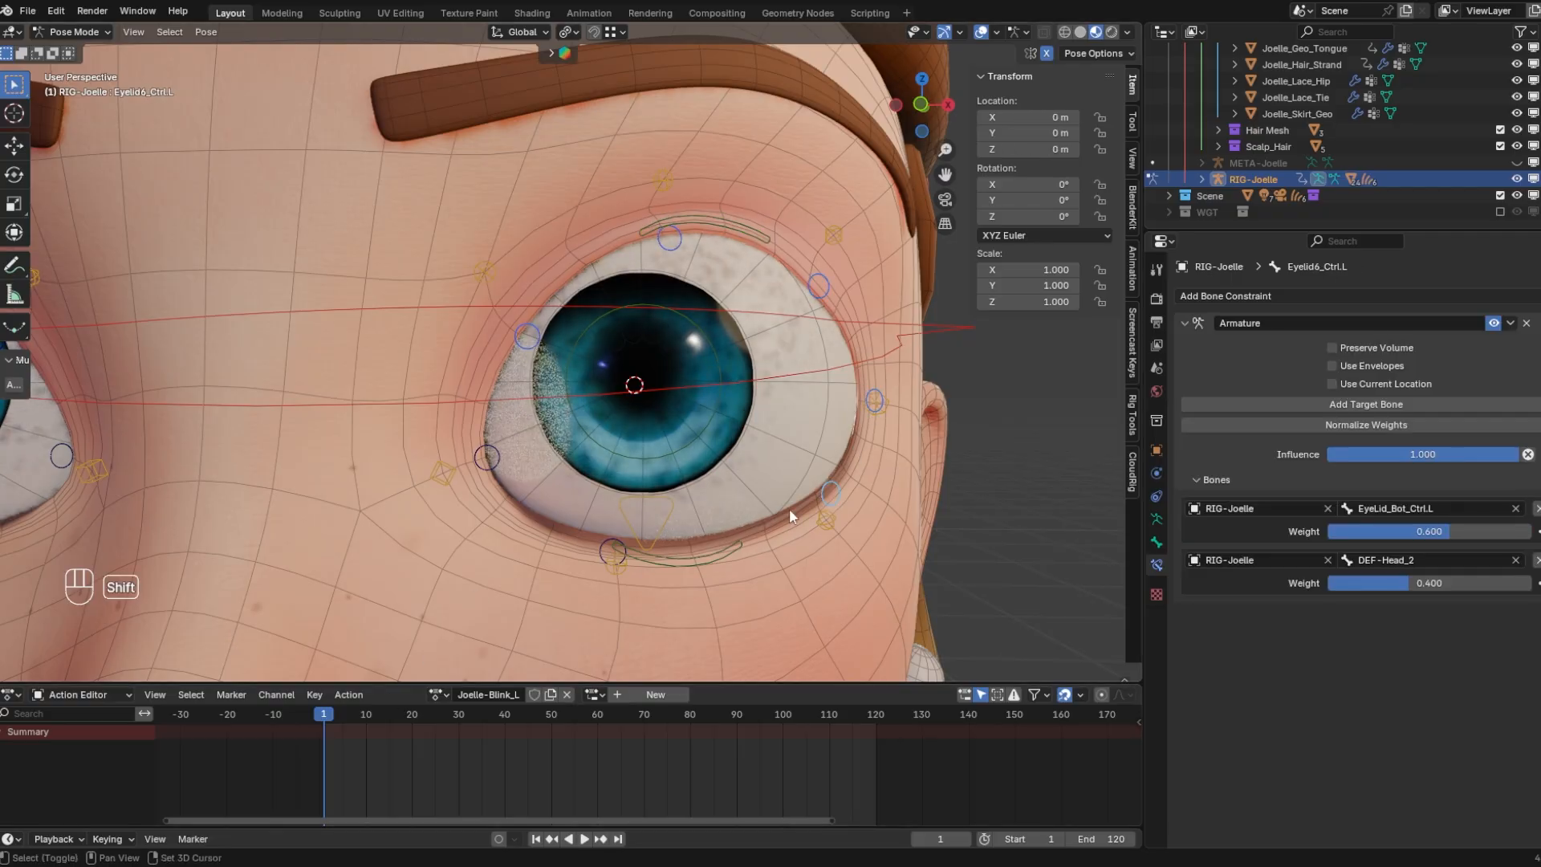
shift+click(607, 541)
shift+click(494, 465)
shift+click(692, 220)
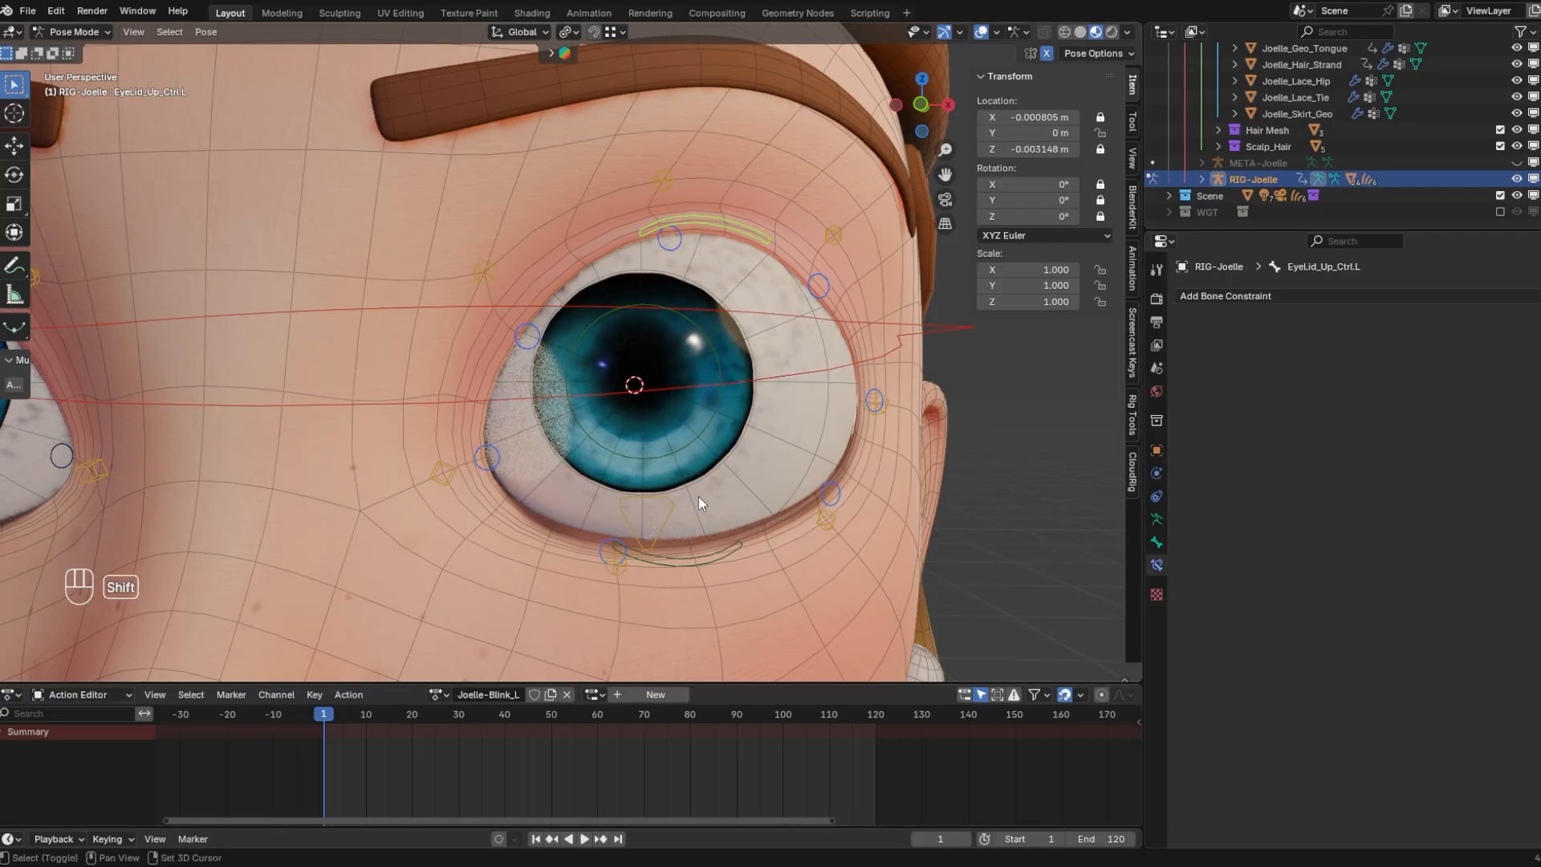
shift+click(705, 555)
key(i)
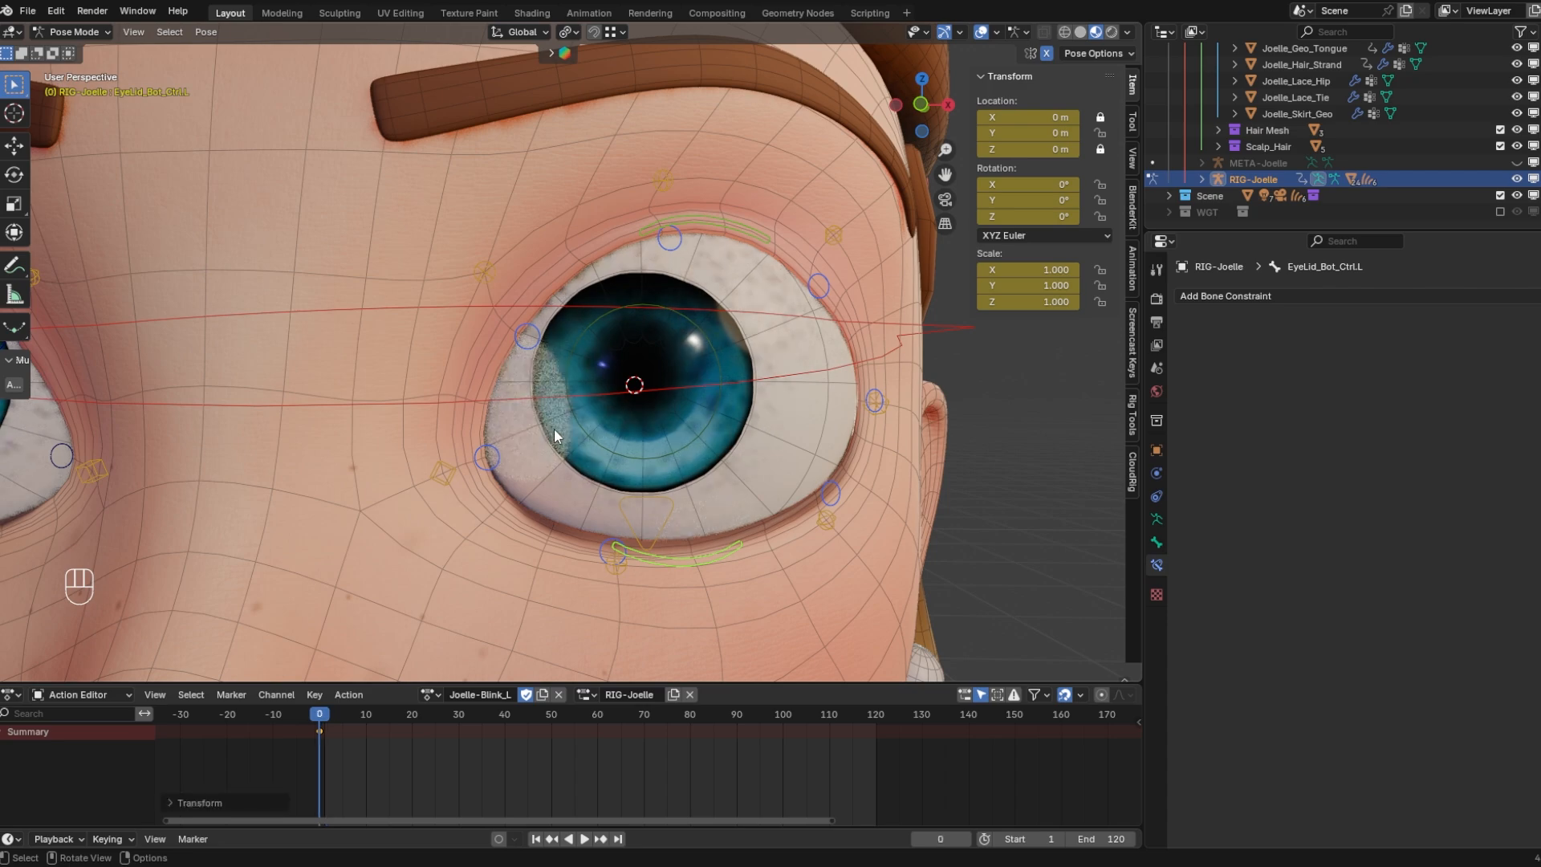
Try clearing the location, rotation and scale of the selected left eyelid controls
key(alt+r)
key(alt+g)
key(alt+s)
key(alt+r)
key(alt+g)
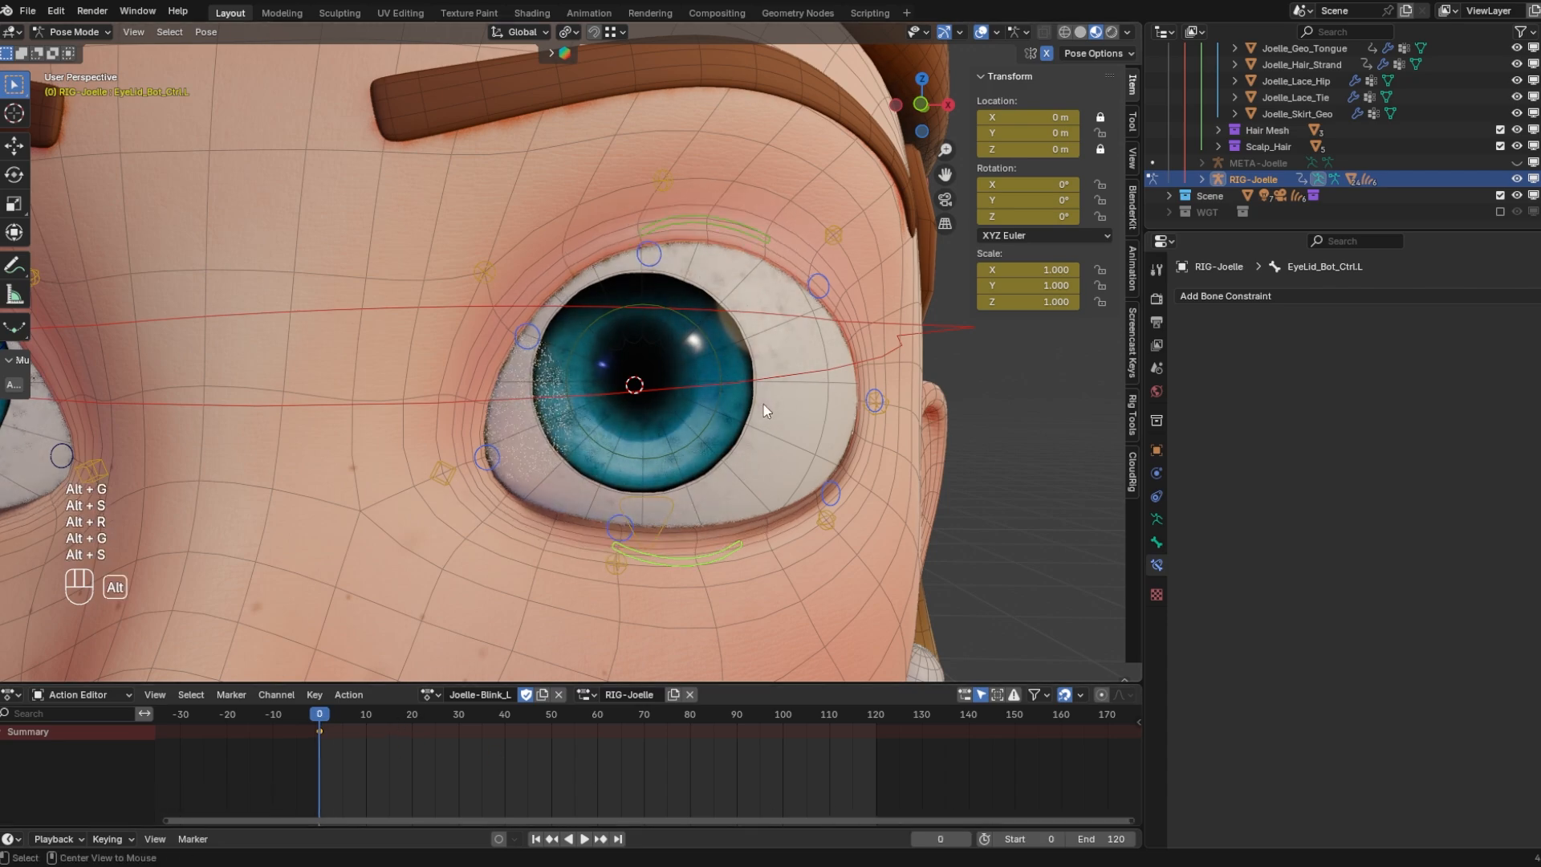
shift+middle_drag(700, 368, 713, 329)
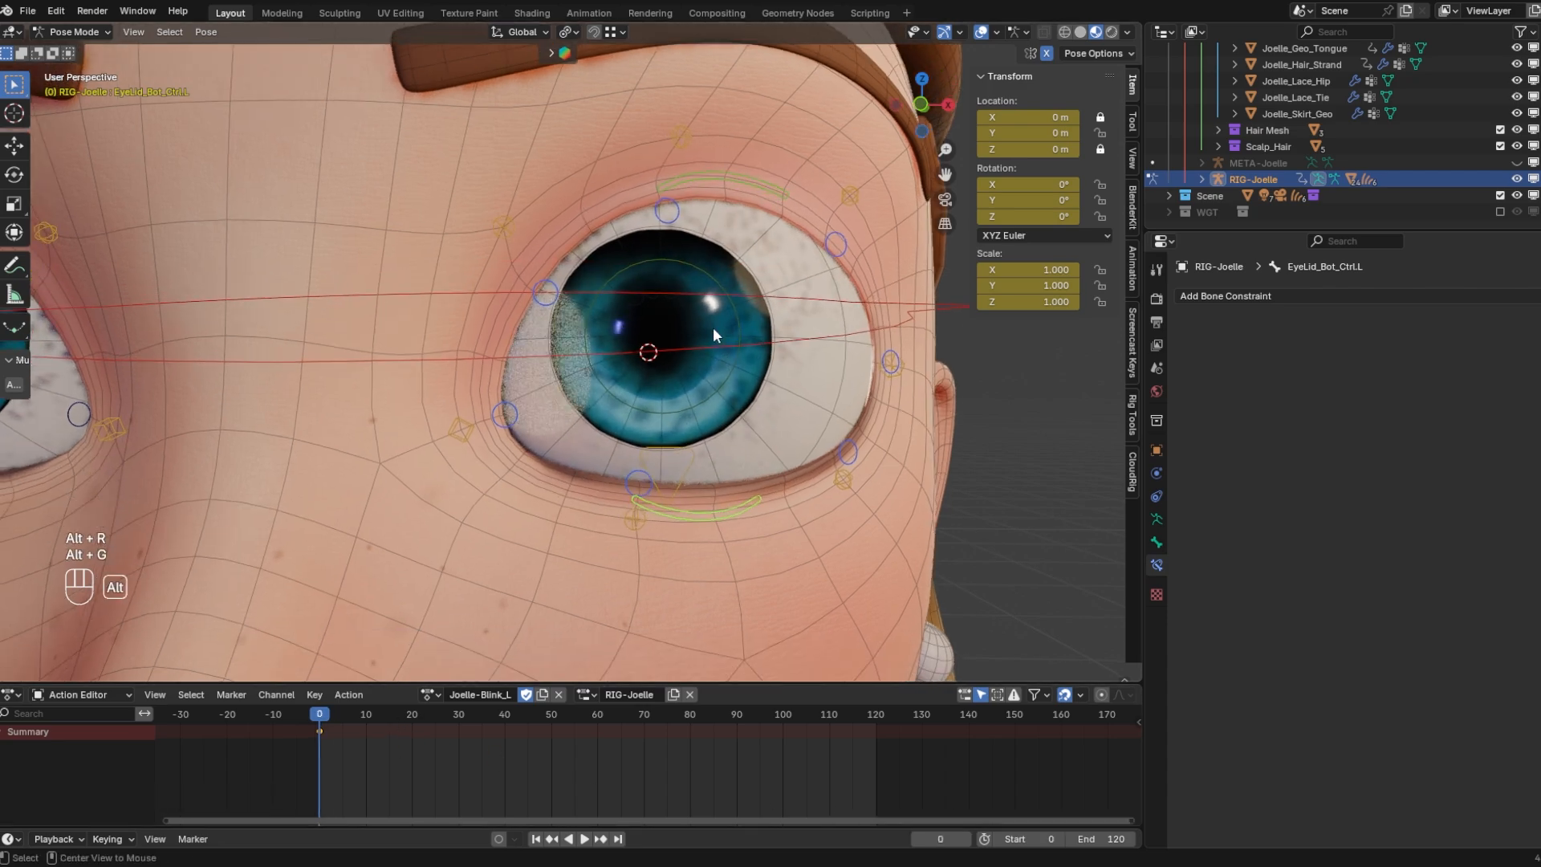
key(alt+r)
key(alt+r)
key(alt+g)
key(alt+r)
key(alt+g)
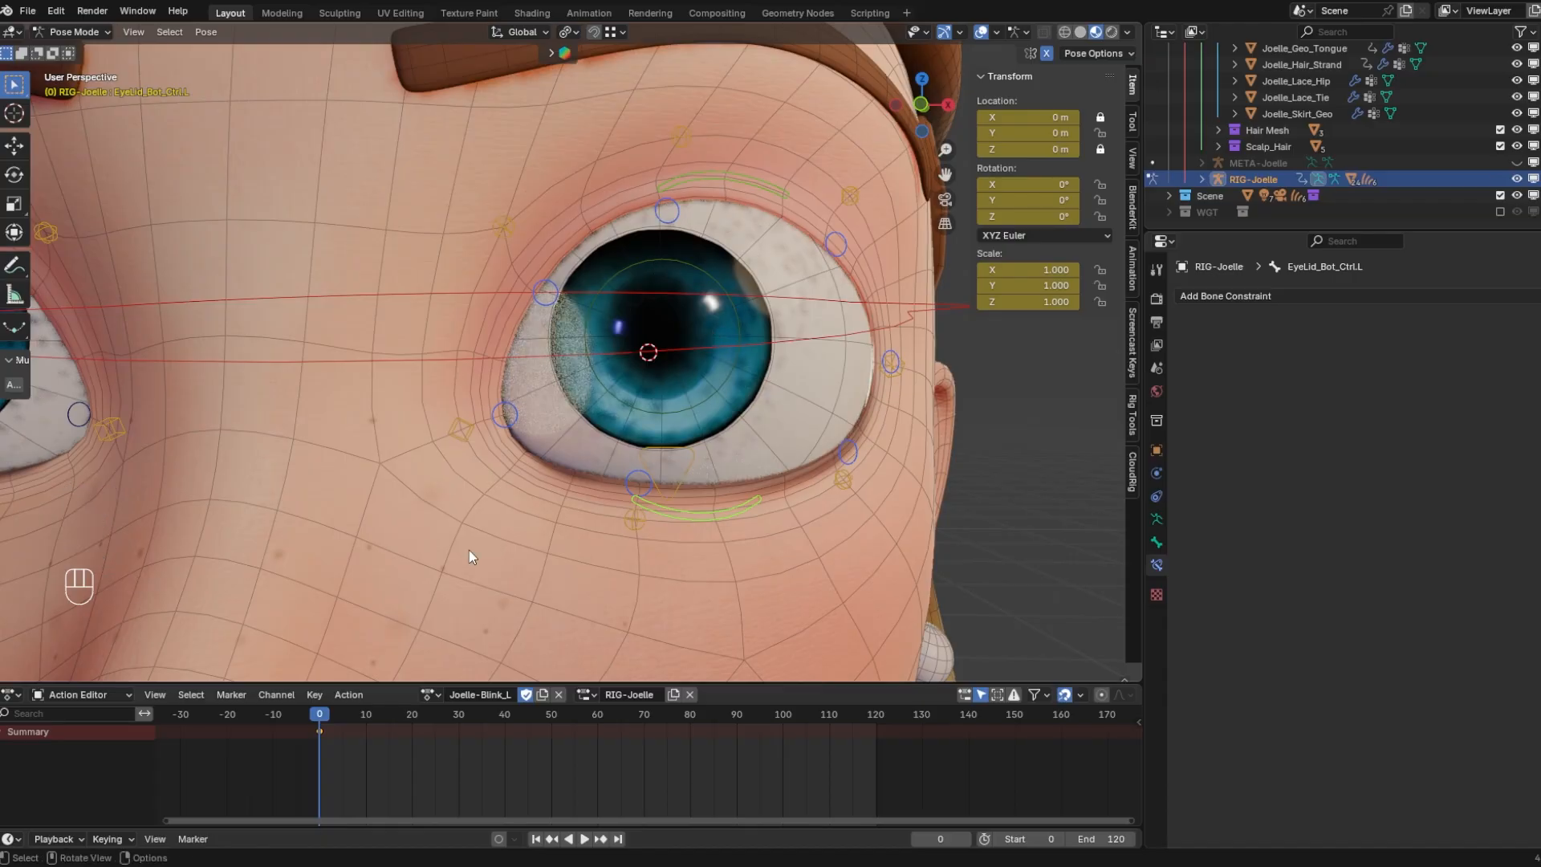
Go to frame 20 and lower the EyeLid_Up_Ctrl.L bone to a Y location of about -0.034 m
drag(373, 723, 411, 729)
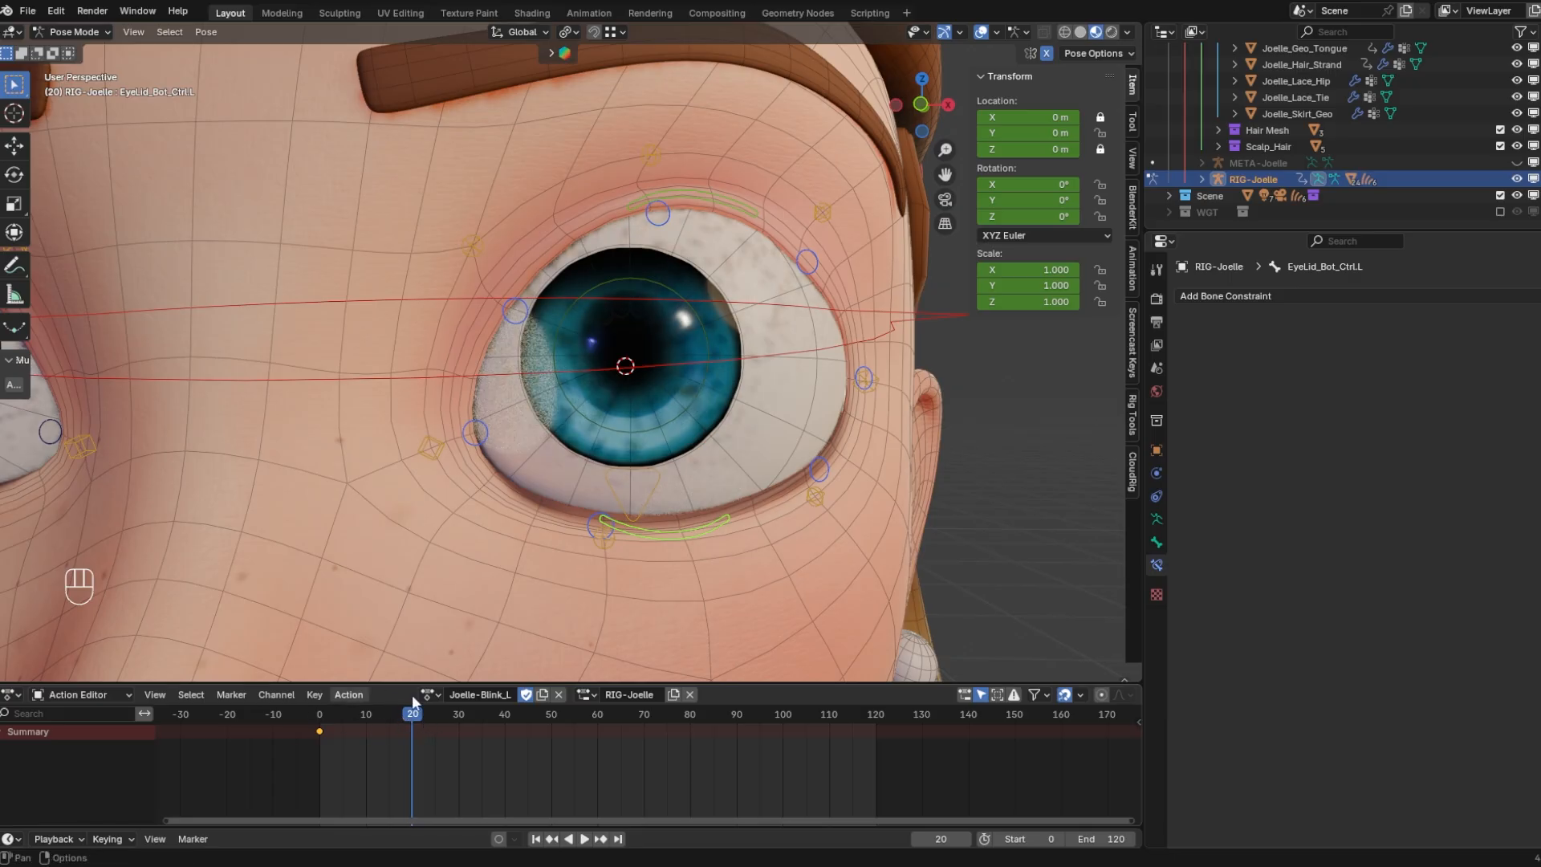
shift+middle_drag(608, 454, 528, 471)
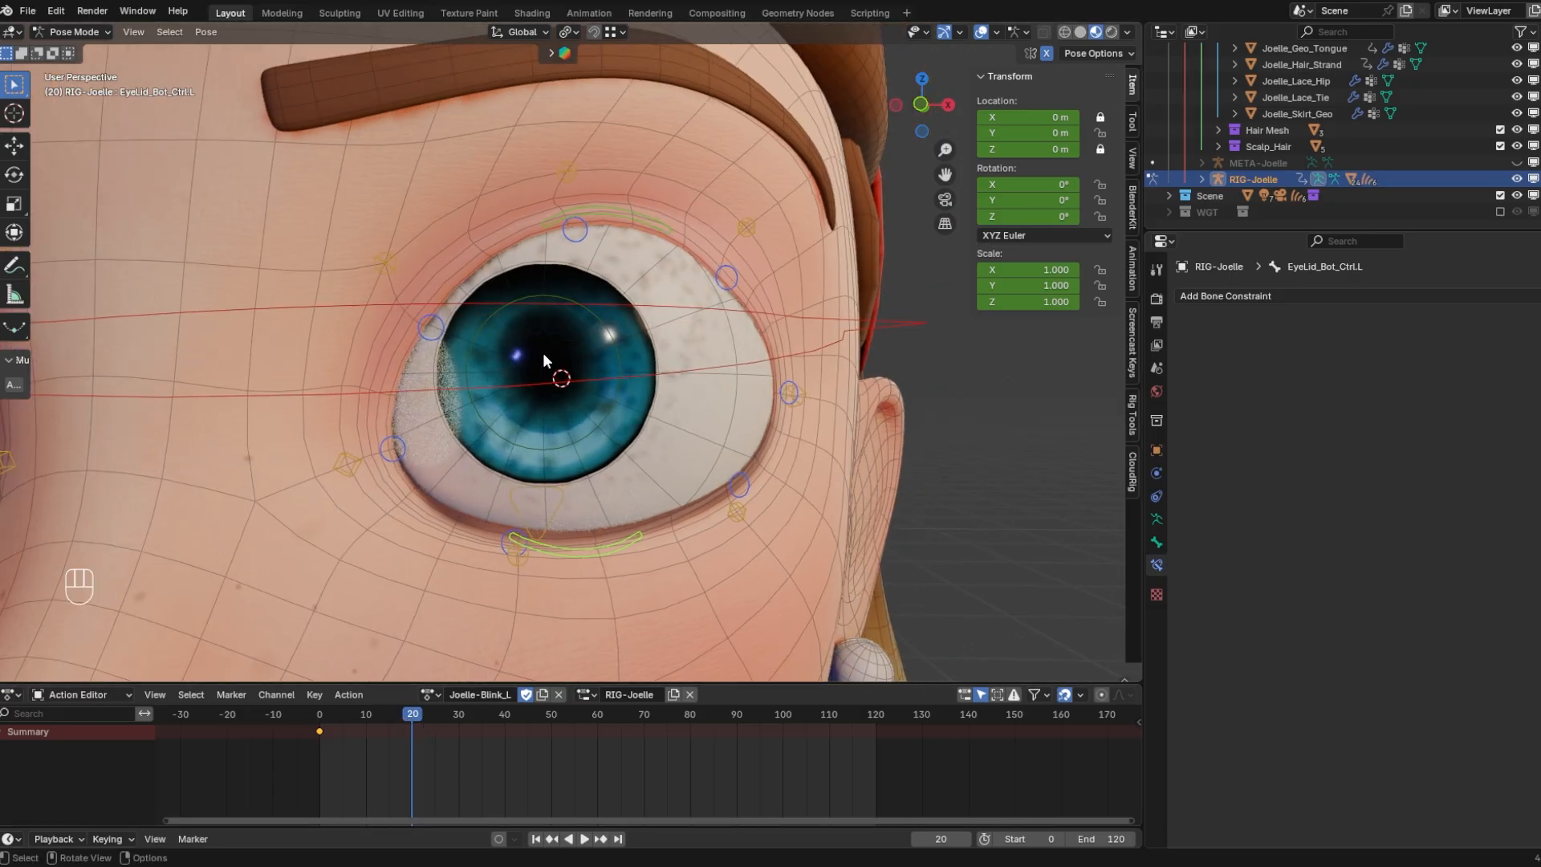
drag(634, 223, 643, 482)
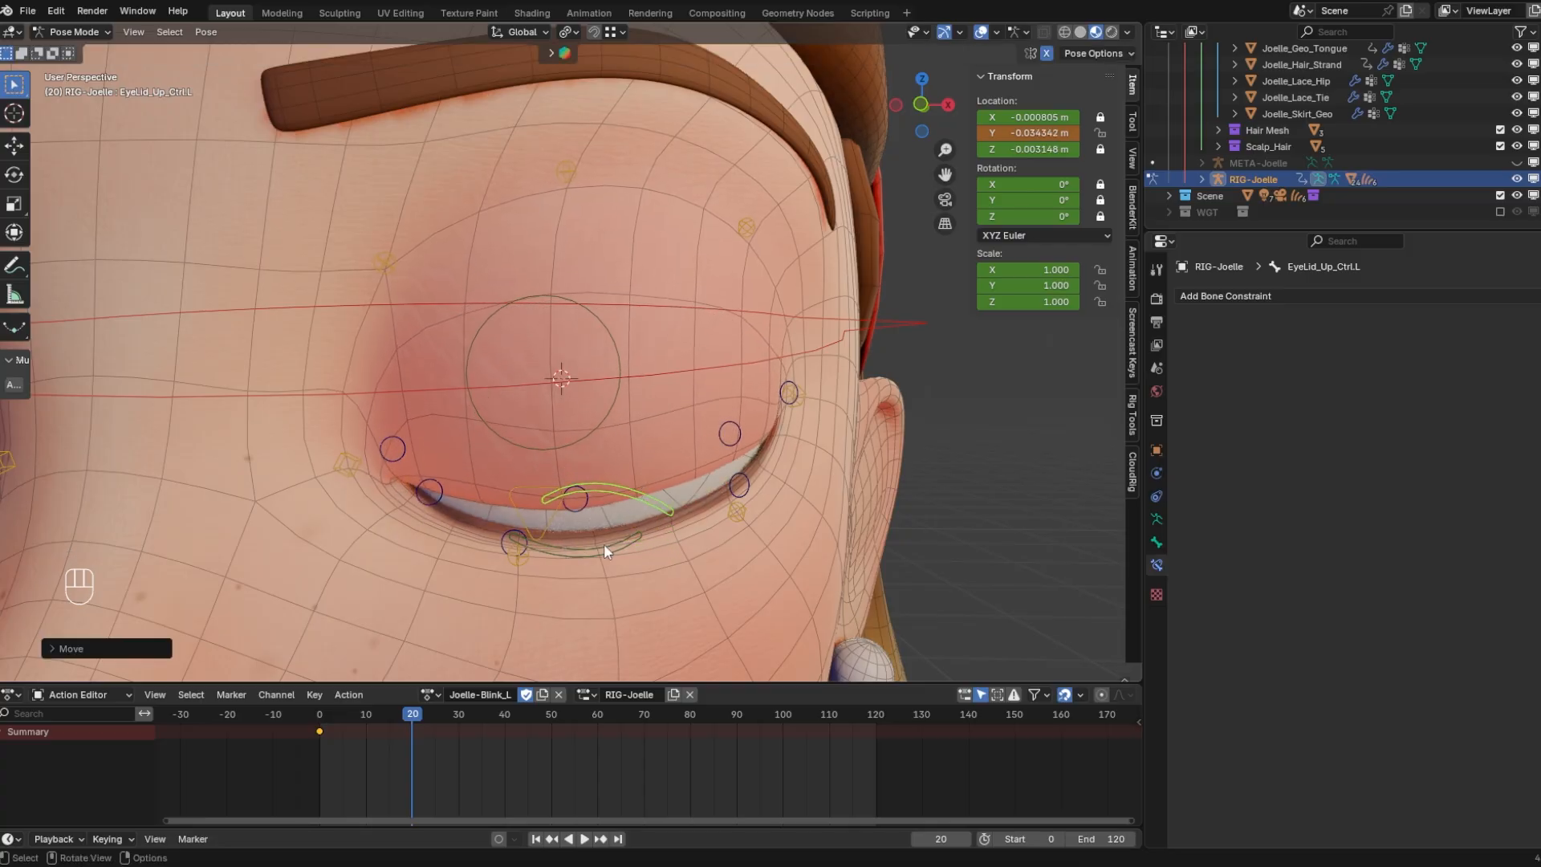
Close the remaining left eye gap at frame 20 by raising the lower eyelid control and repositioning Eyelid1_Ctrl.L and Eyelid7_Ctrl.L
drag(603, 550, 598, 522)
shift+middle_drag(455, 480, 517, 398)
click(584, 421)
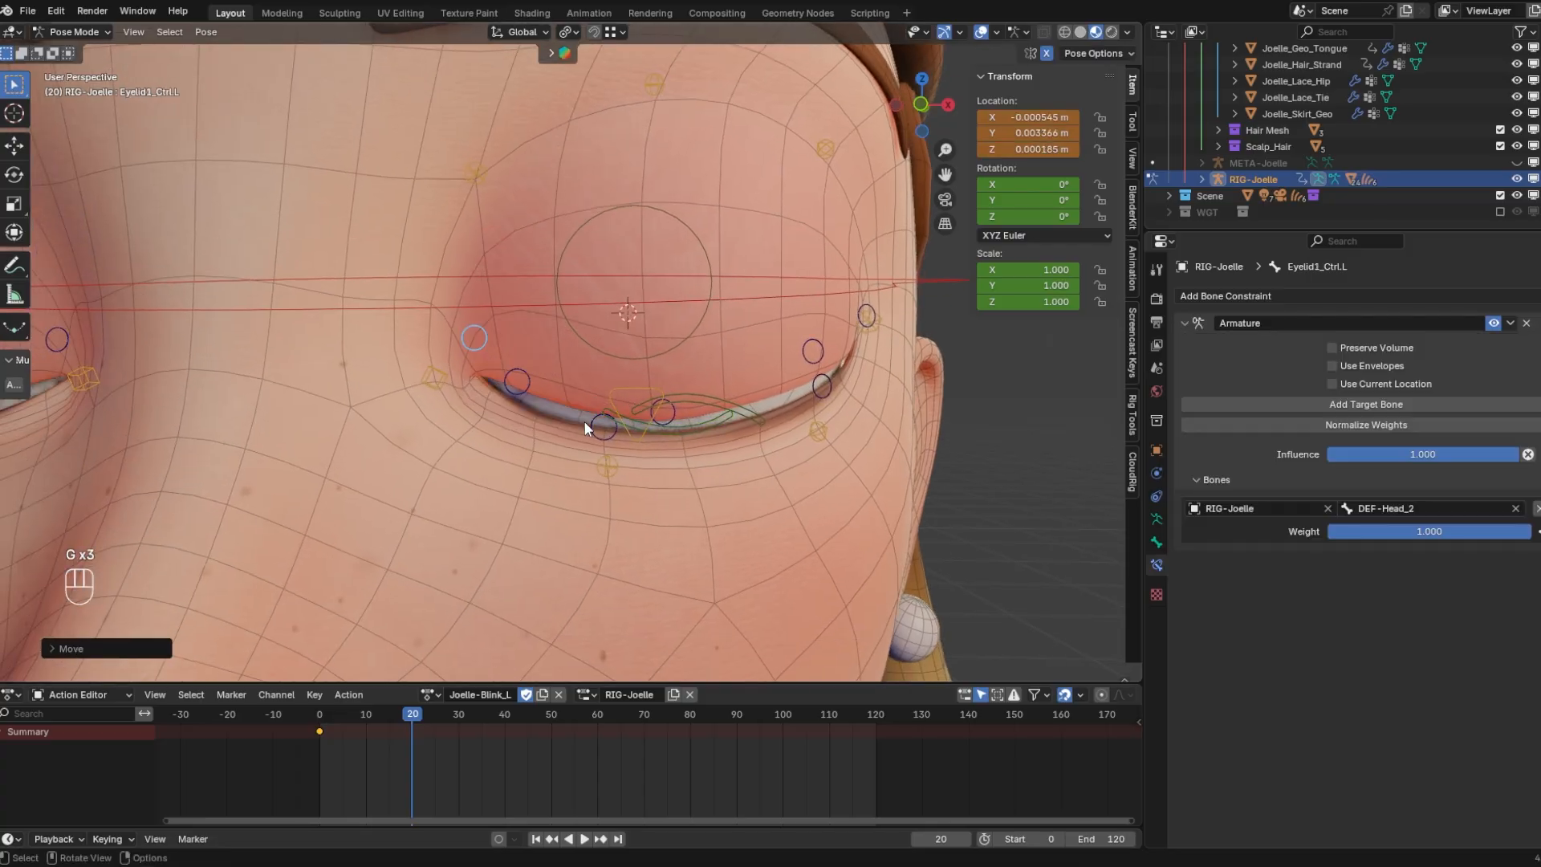
key(g)
click(589, 411)
key(r)
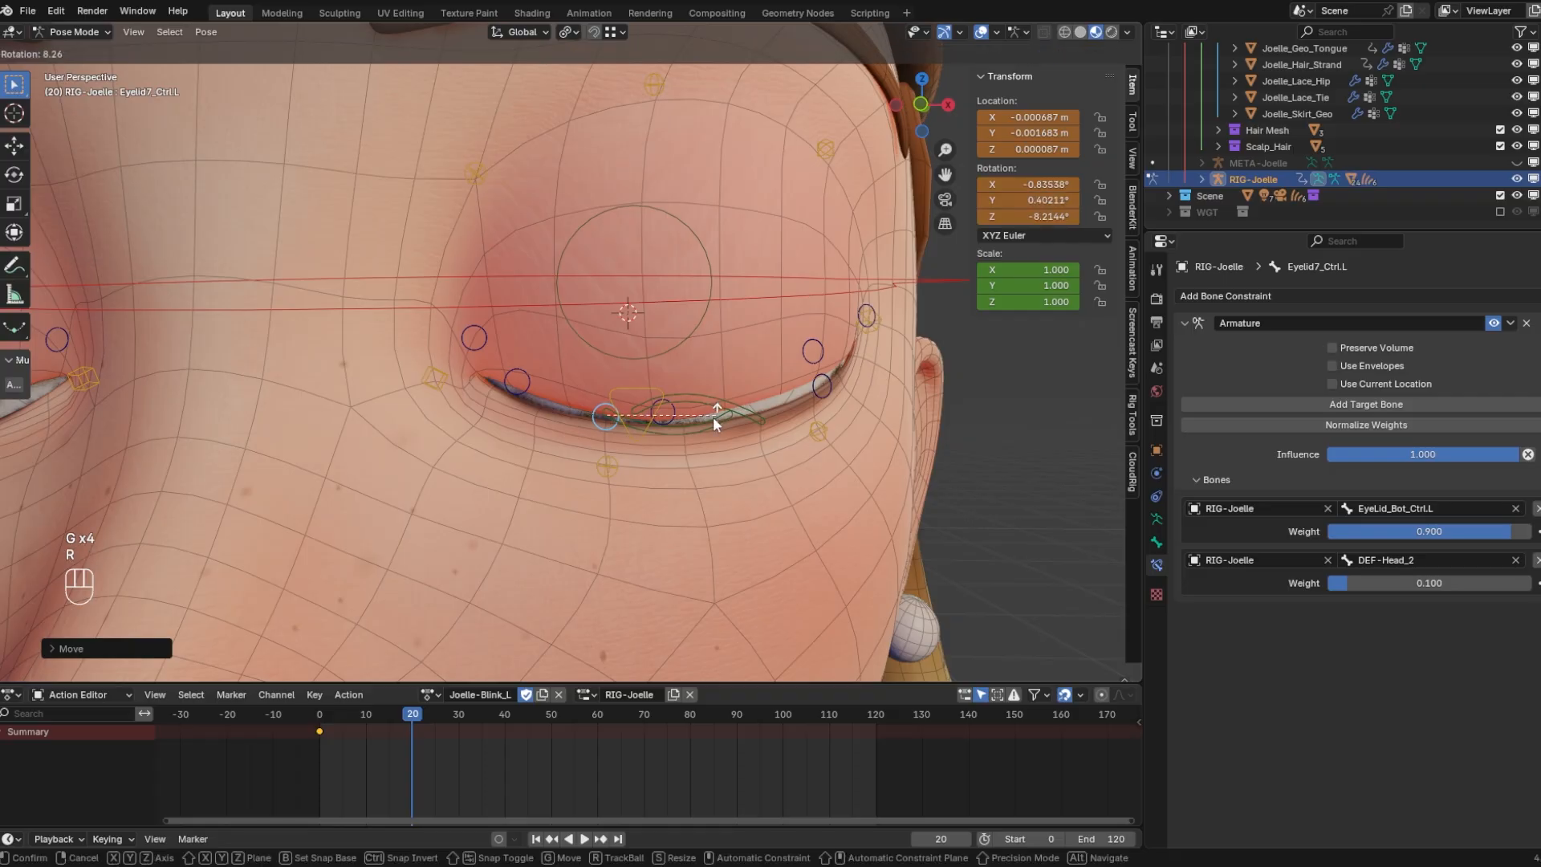
Select all the left eyelid controls around the closed eye and insert keyframes for them at frame 20
shift+click(505, 411)
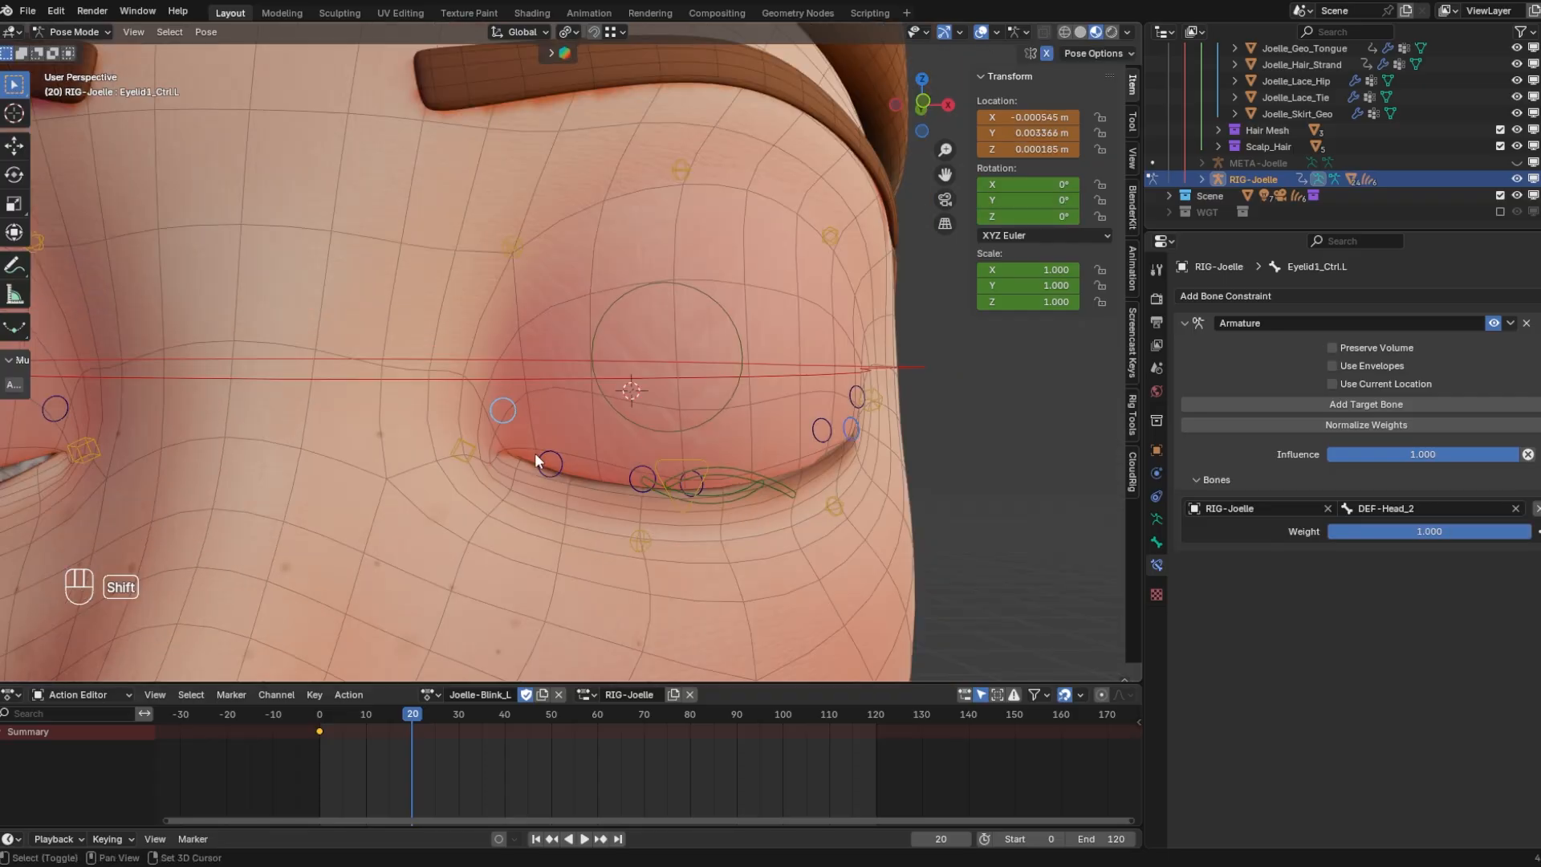
shift+click(549, 462)
click(644, 478)
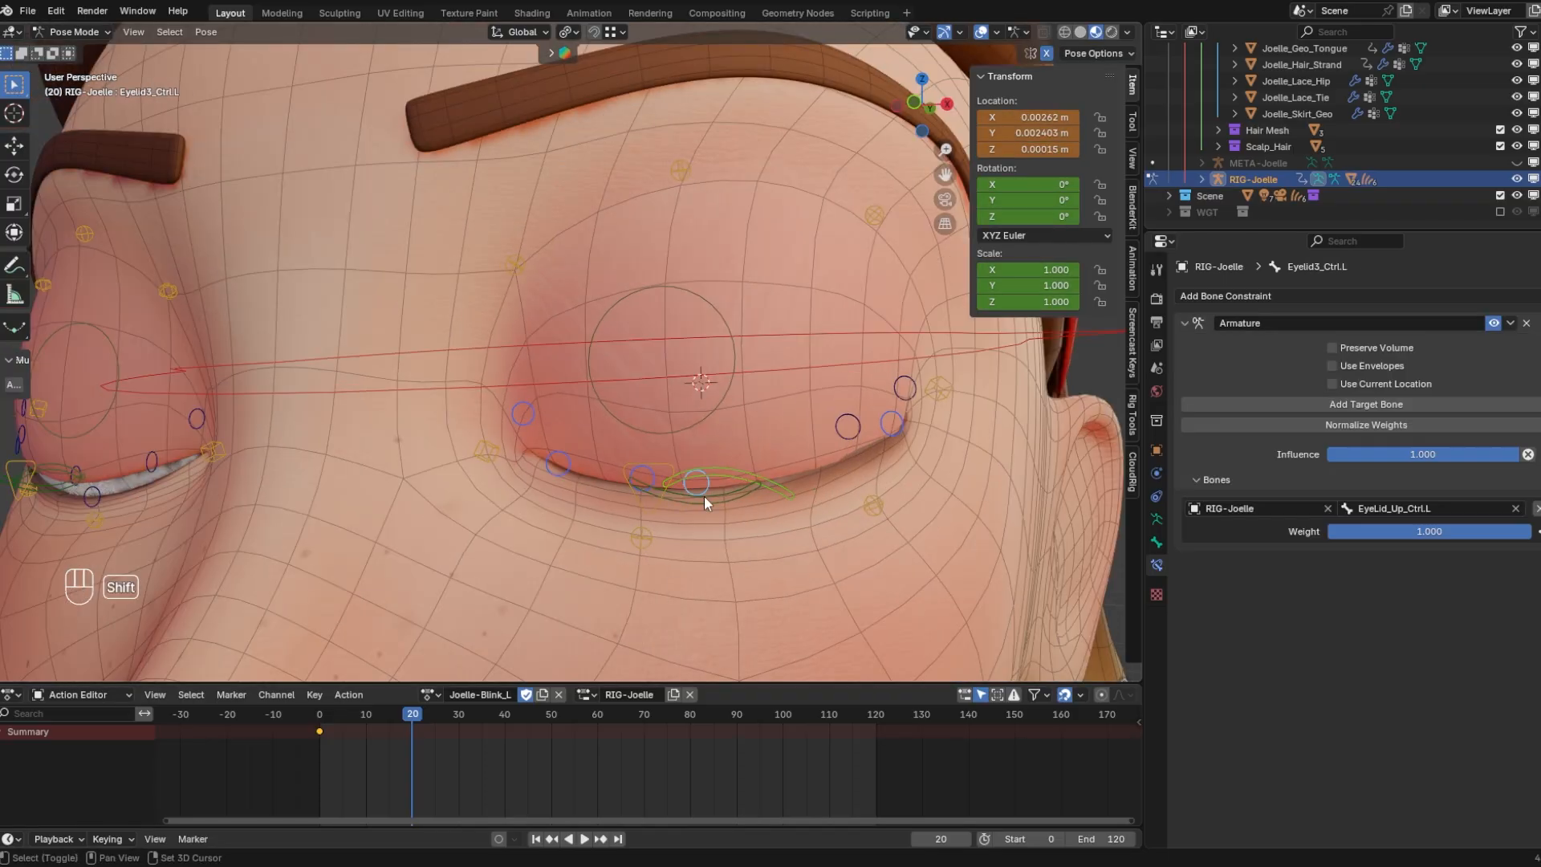
shift+click(727, 496)
shift+click(851, 425)
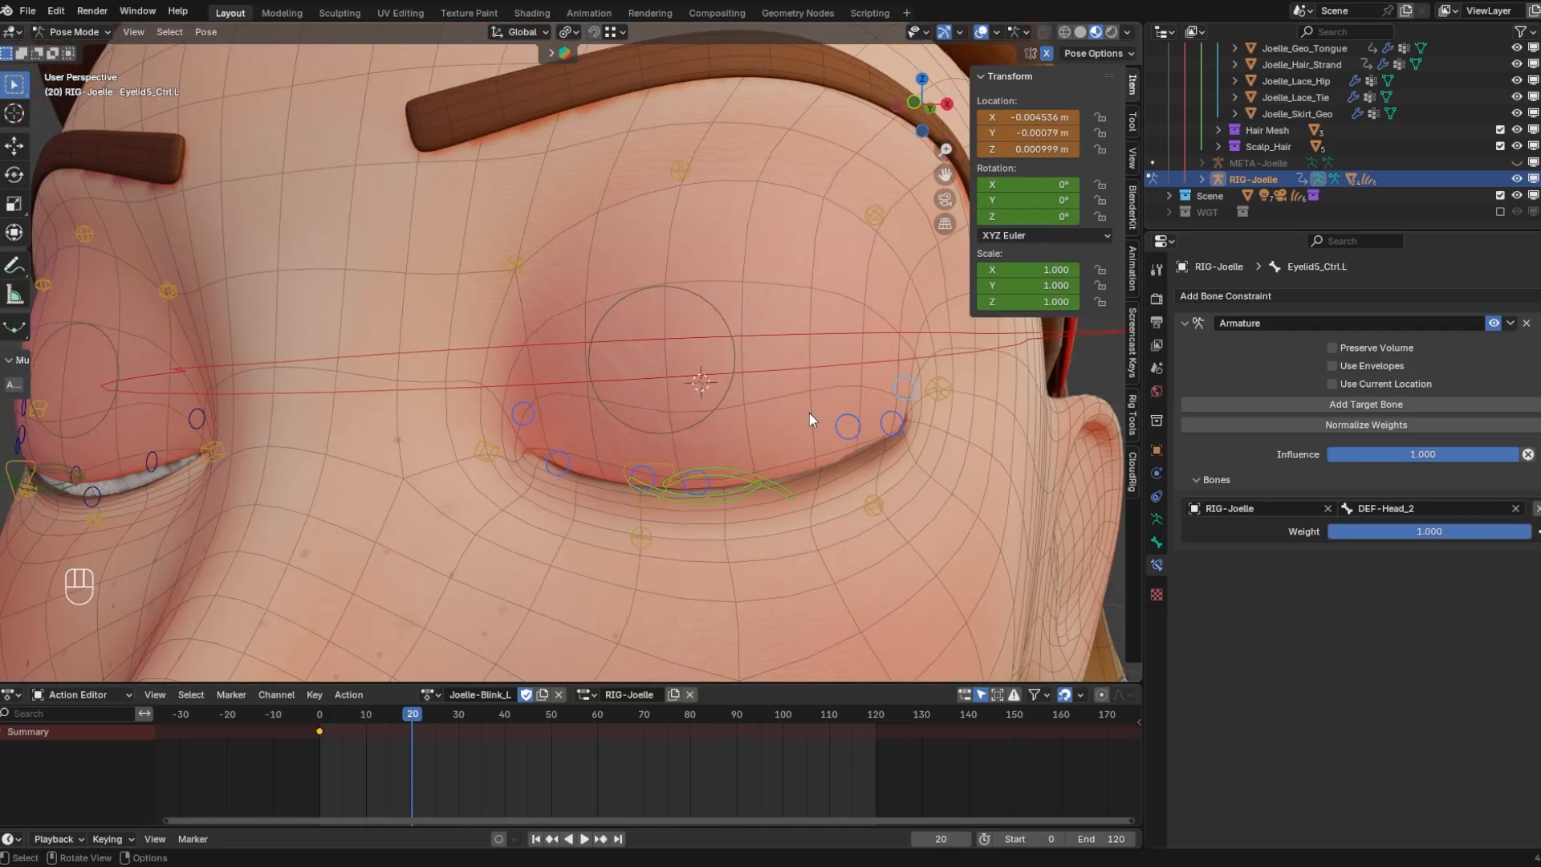
key(i)
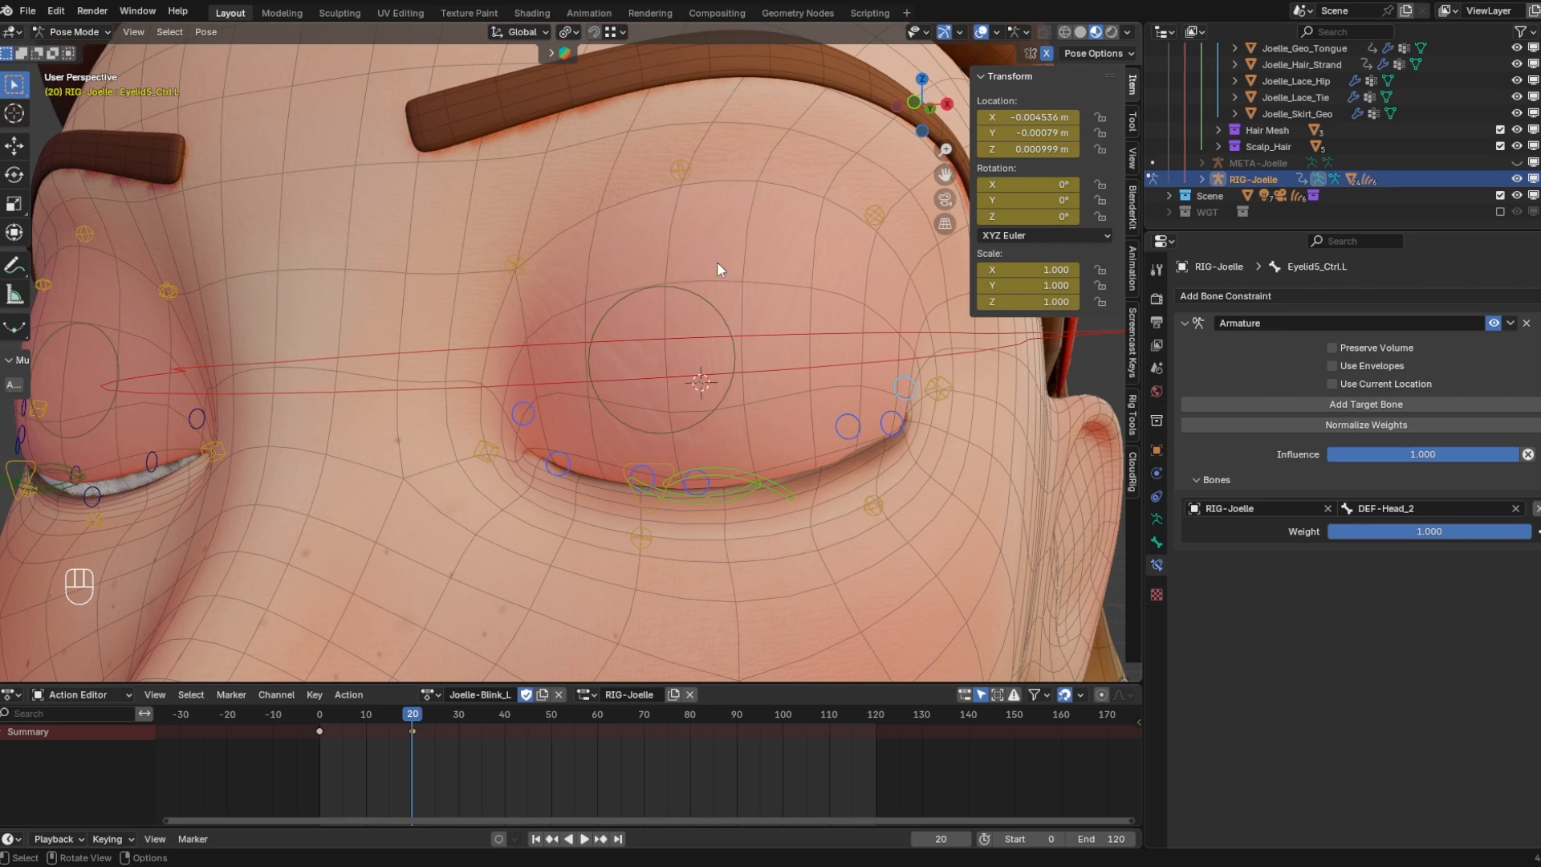
Return to frame 0, clear the selected left eyelid controls' location, rotation and scale, and insert keyframes for the open eye
drag(479, 746, 305, 725)
drag(464, 756, 299, 706)
key(alt+r)
key(alt+g)
key(alt+s)
key(alt+r)
key(alt+g)
key(alt+r)
key(alt+s)
key(alt+g)
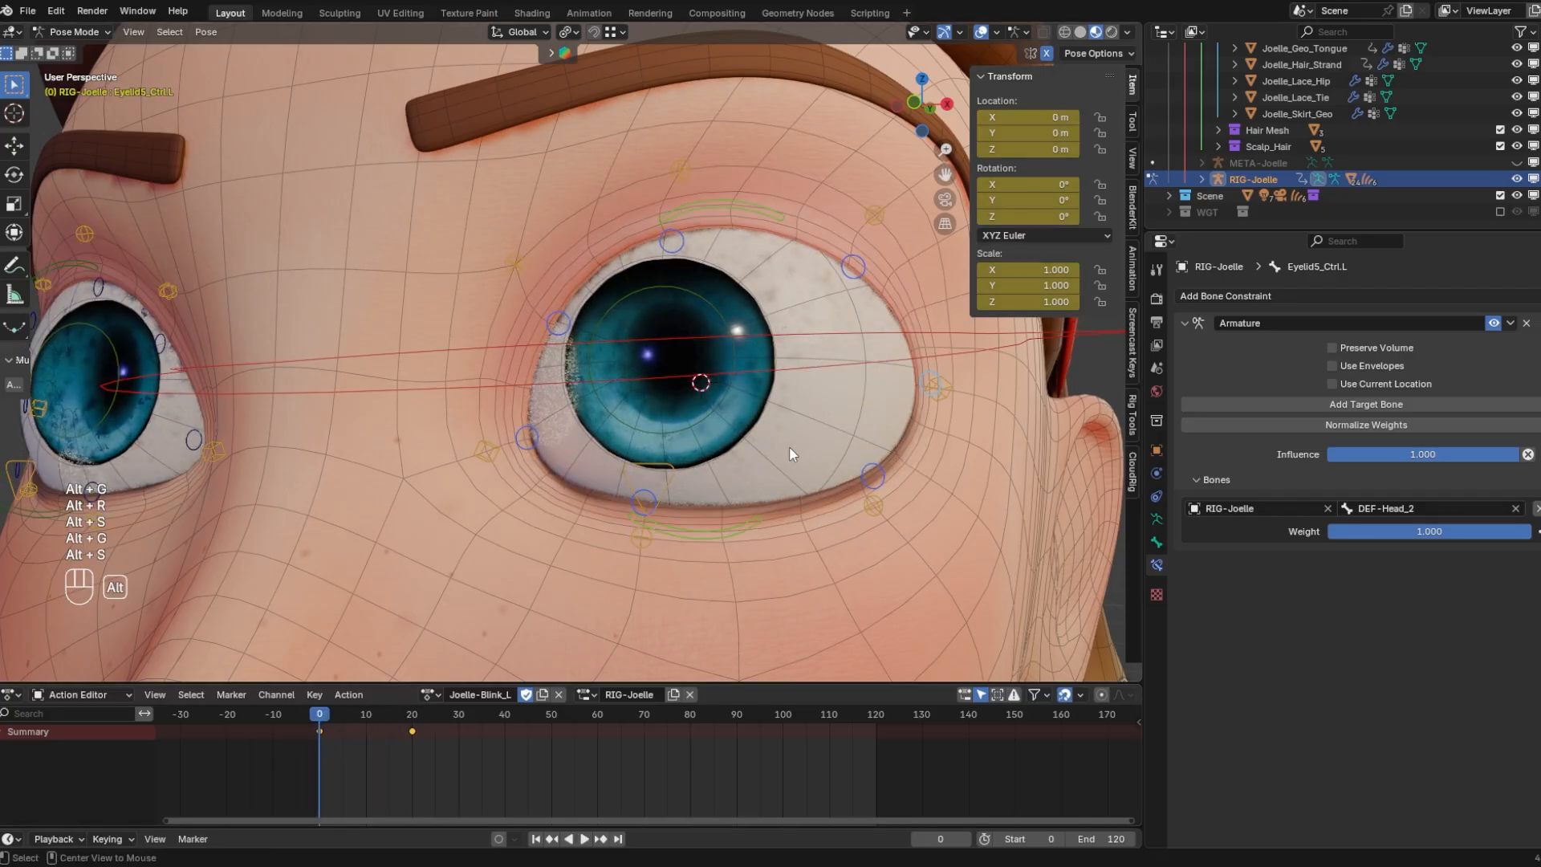
key(alt+s)
key(alt+r)
key(i)
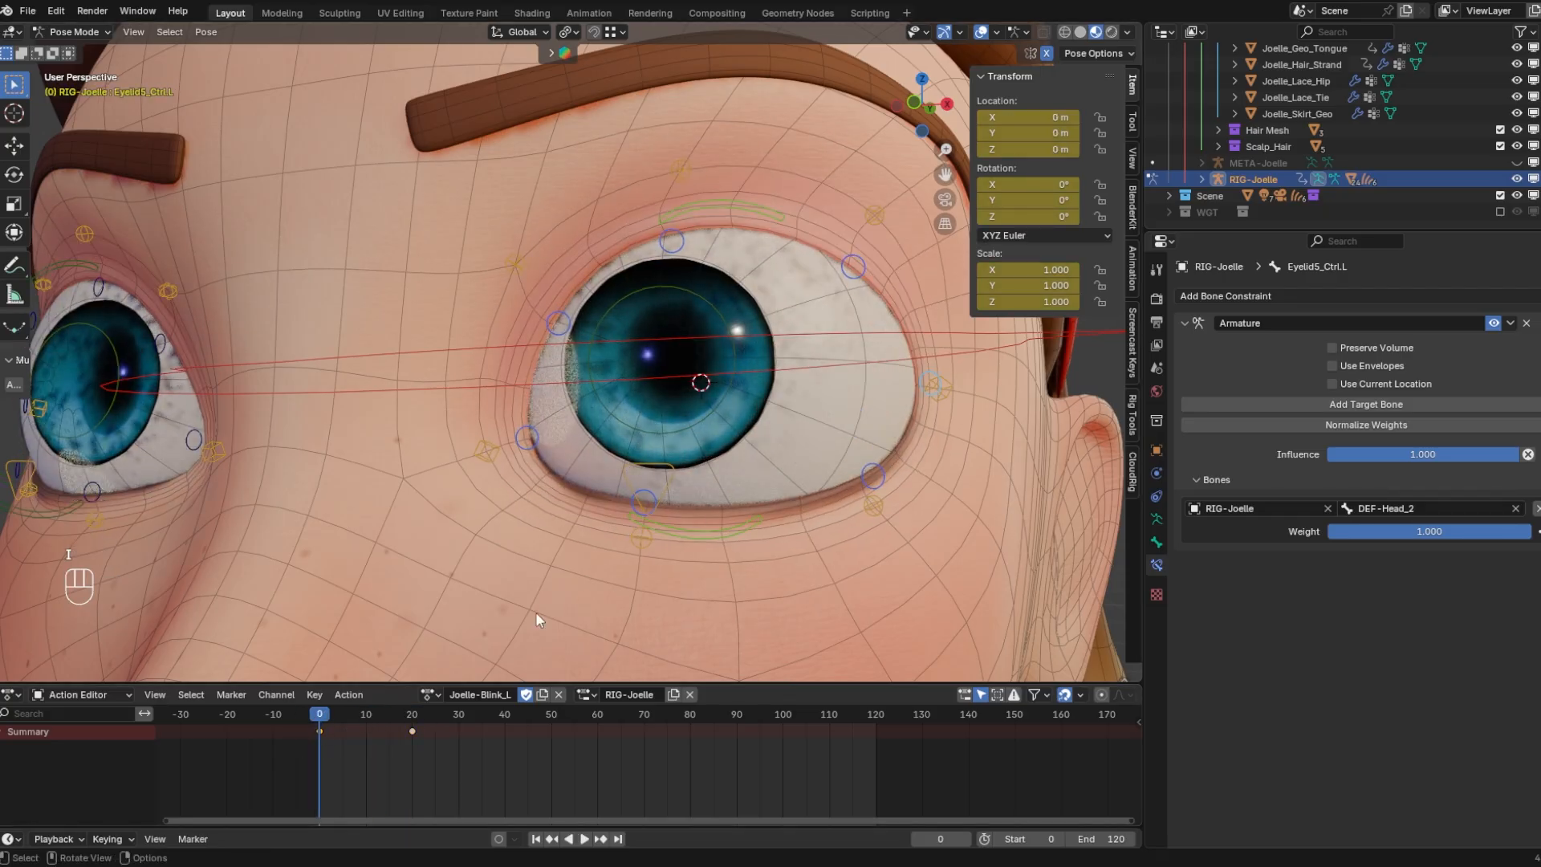
Set the interpolation of the Joelle-Blink_L keyframes at frames 0 and 20 to Linear
mouse_move(325, 717)
mouse_down()
mouse_move(411, 730)
mouse_move(301, 714)
mouse_move(297, 727)
mouse_up()
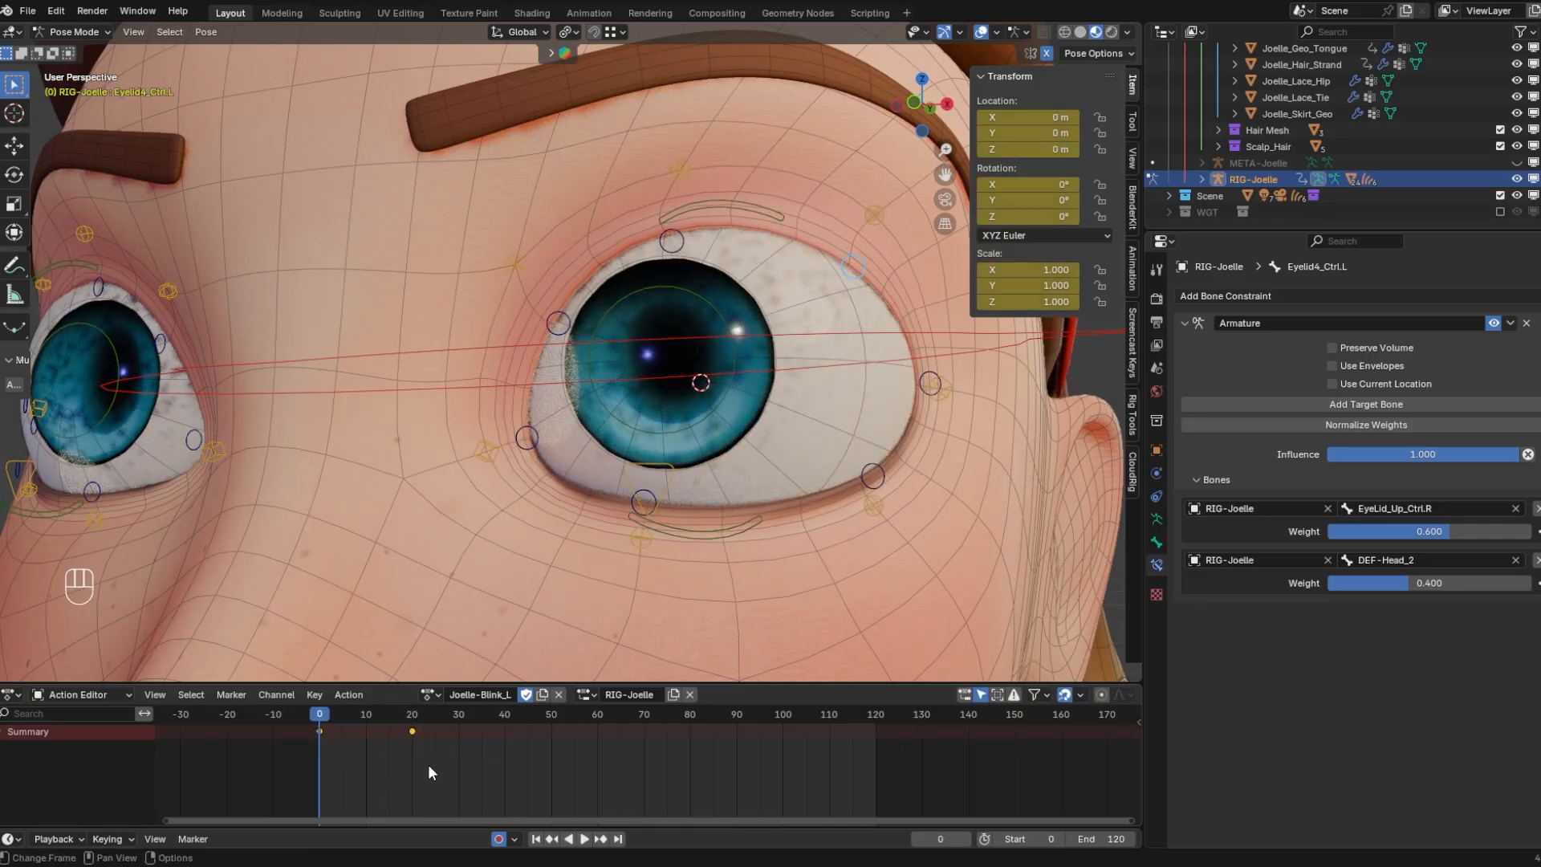
drag(454, 757, 343, 729)
key(t)
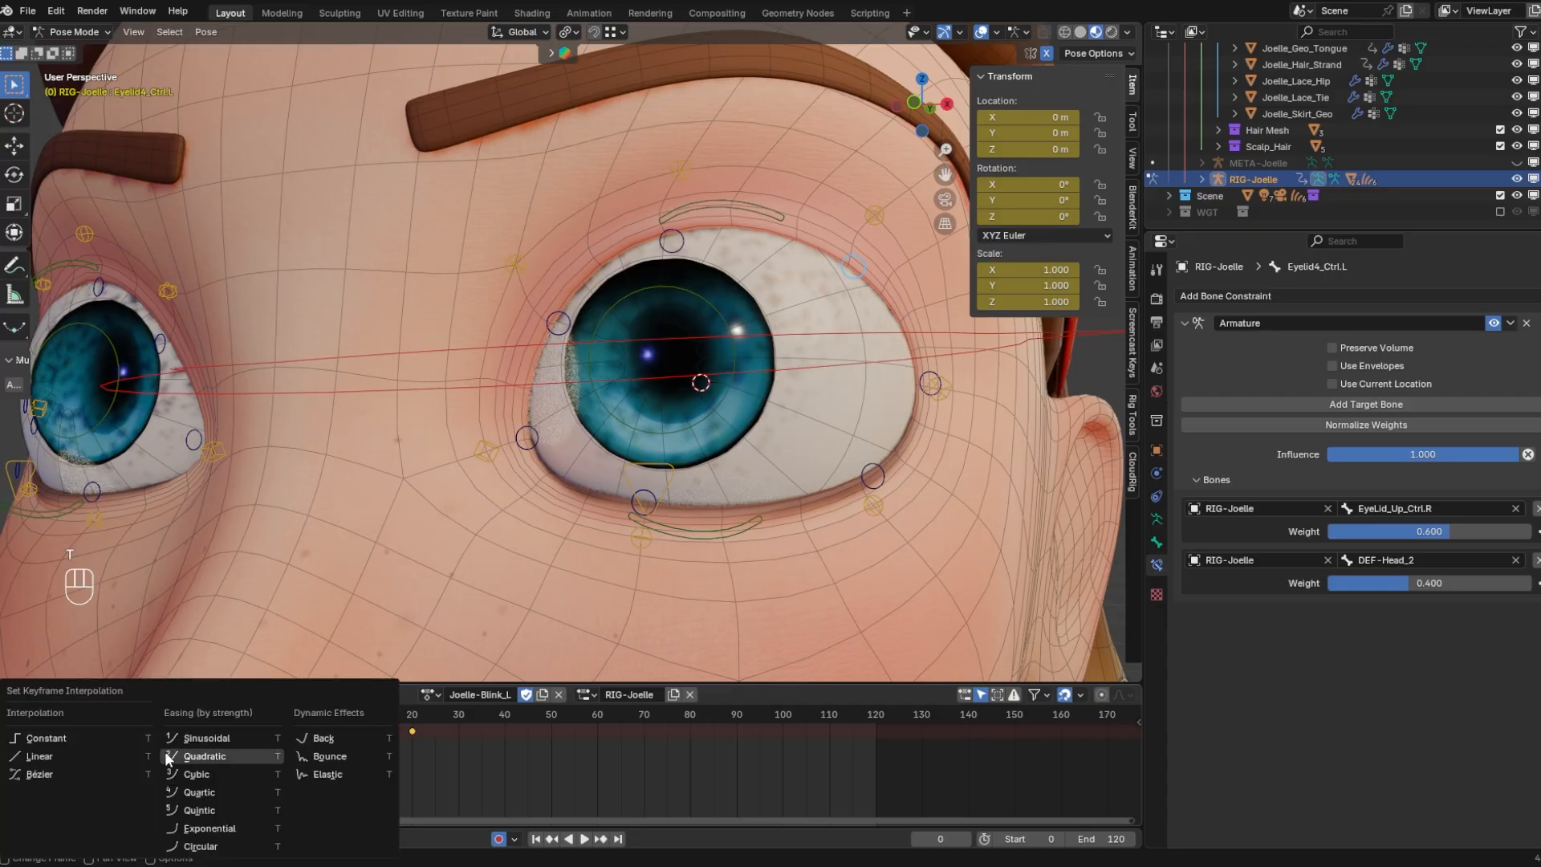
click(118, 751)
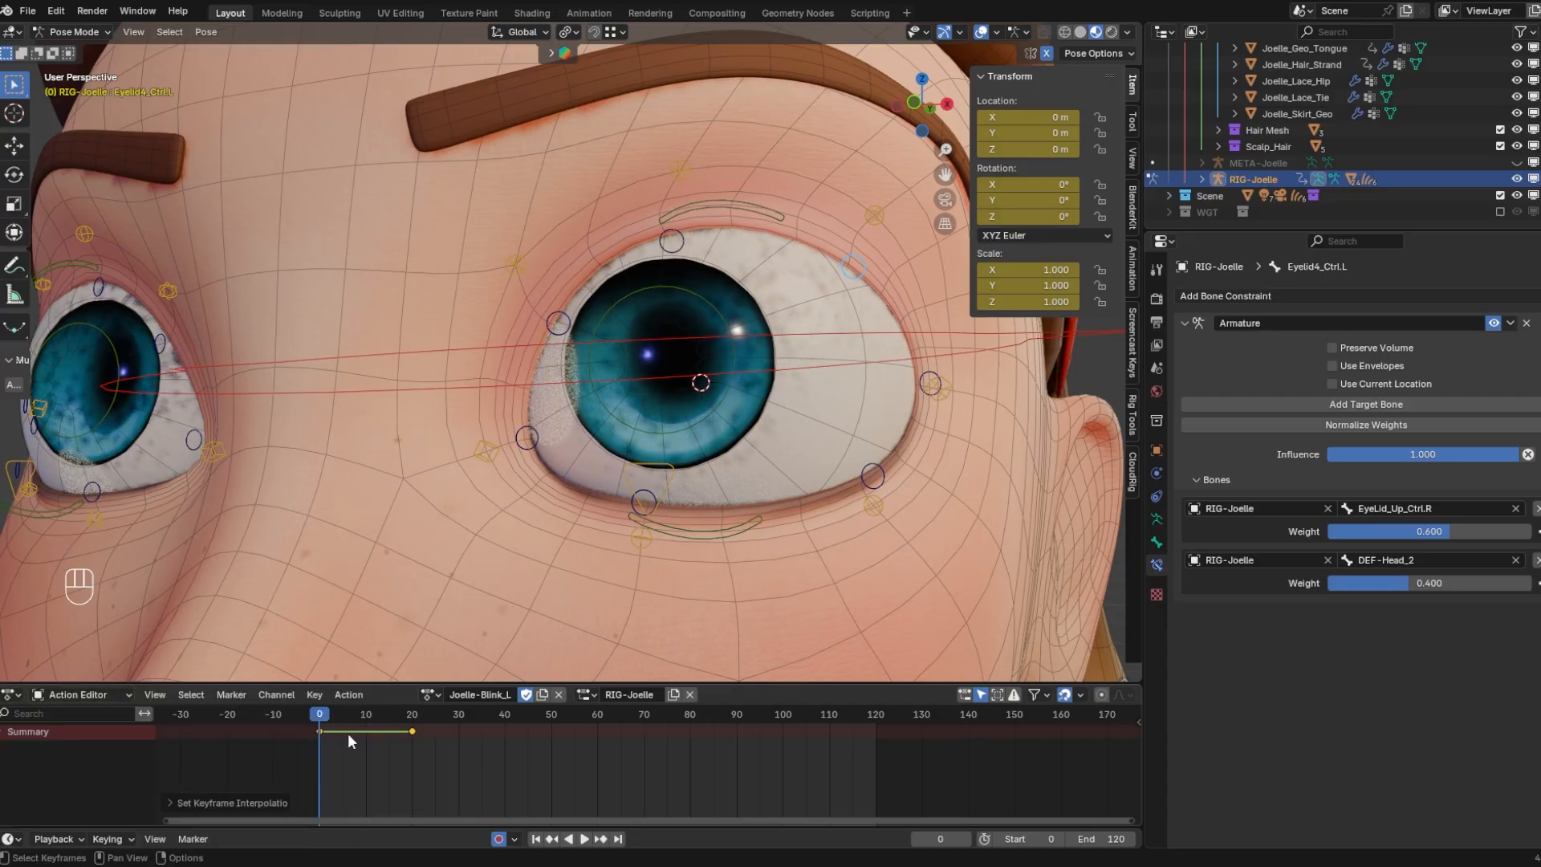
key(t)
click(311, 735)
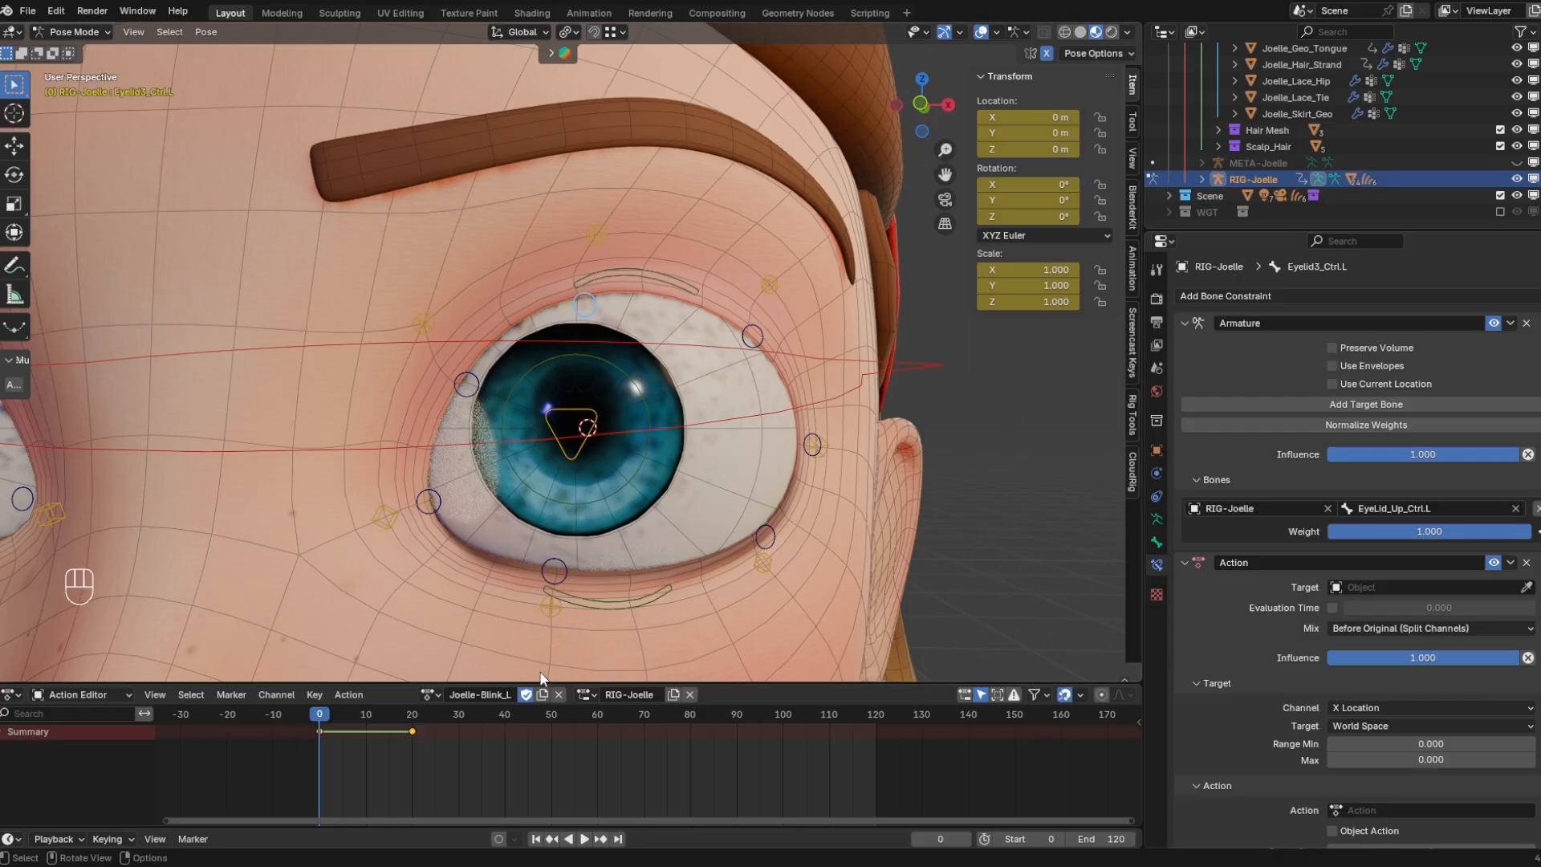
Rename the Action constraint on Eyelid3_Ctrl.L as Joelle-Blink_L
key(ctrl+c)
double_click(1248, 563)
key(ctrl+v)
key(Return)
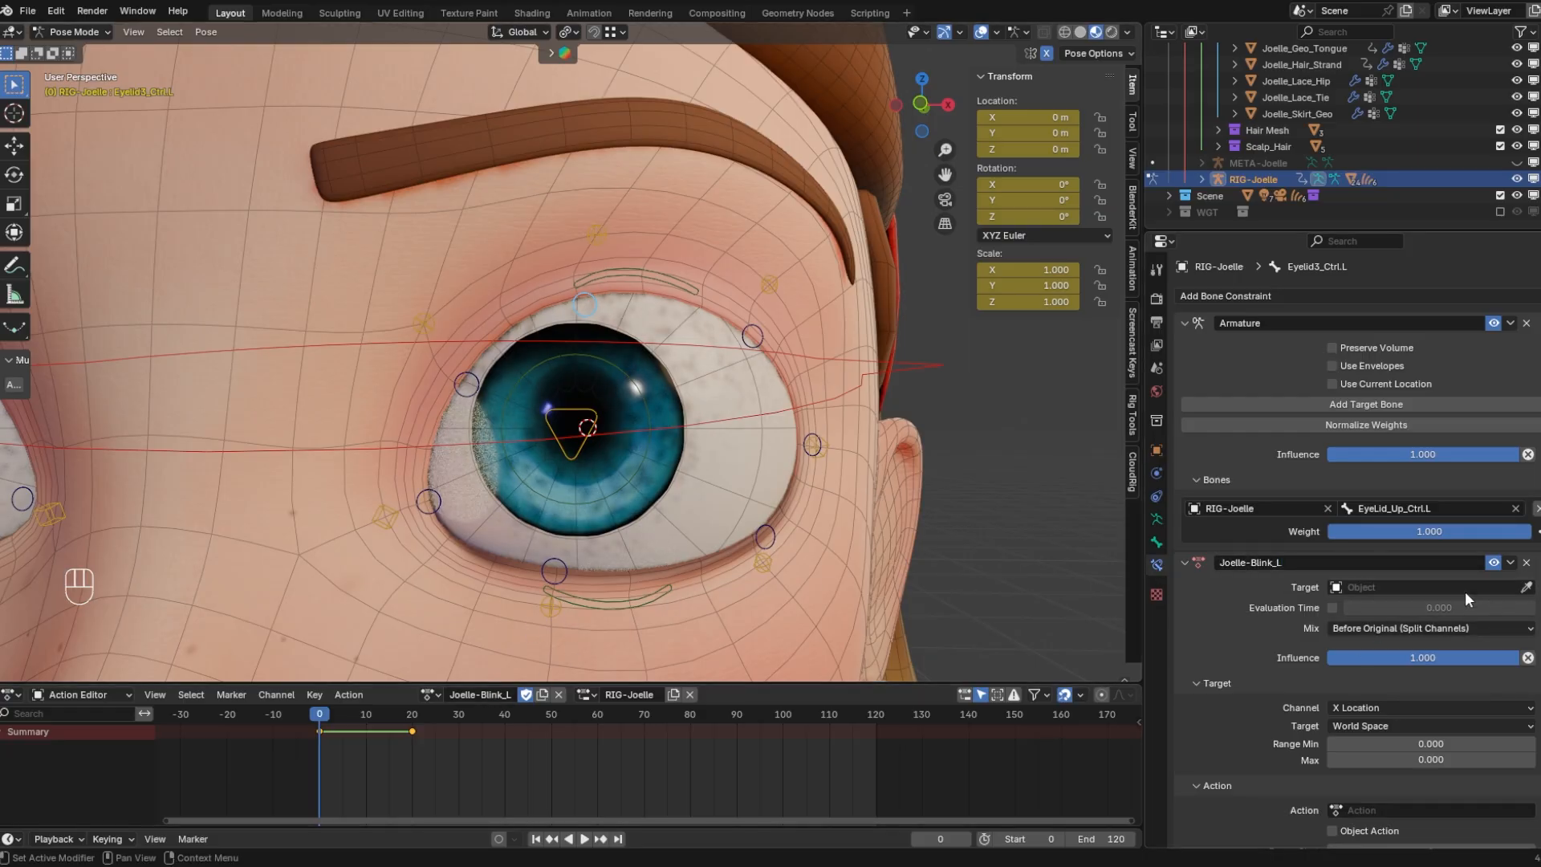
Set the Joelle-Blink_L constraint's target to RIG-Joelle and its bone to Eye_Blink_Ctrl.L
scroll(1530, 566, down, 1)
click(1523, 552)
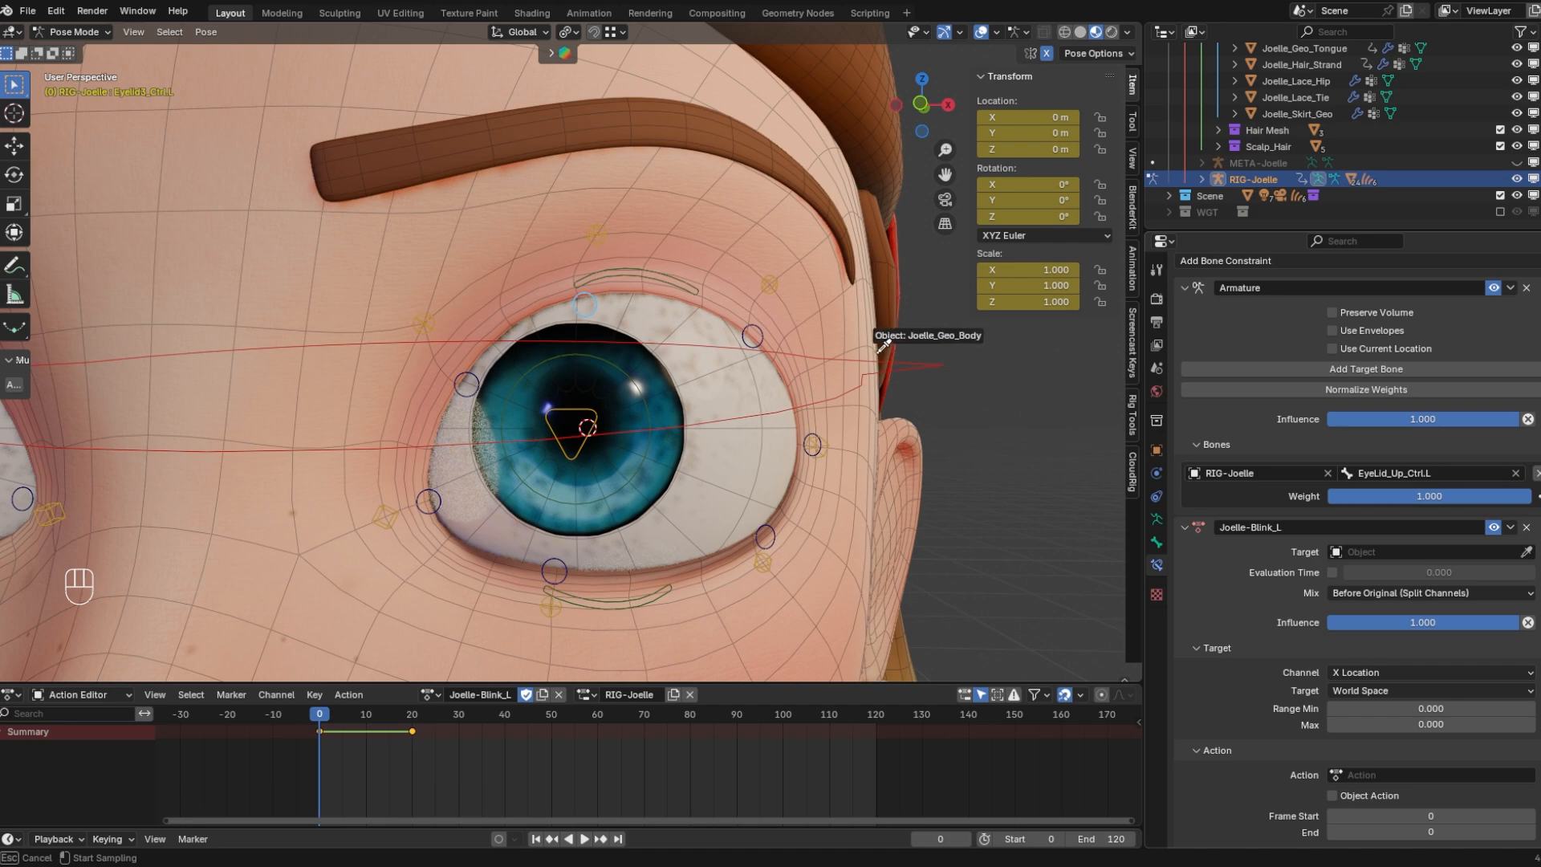
click(927, 384)
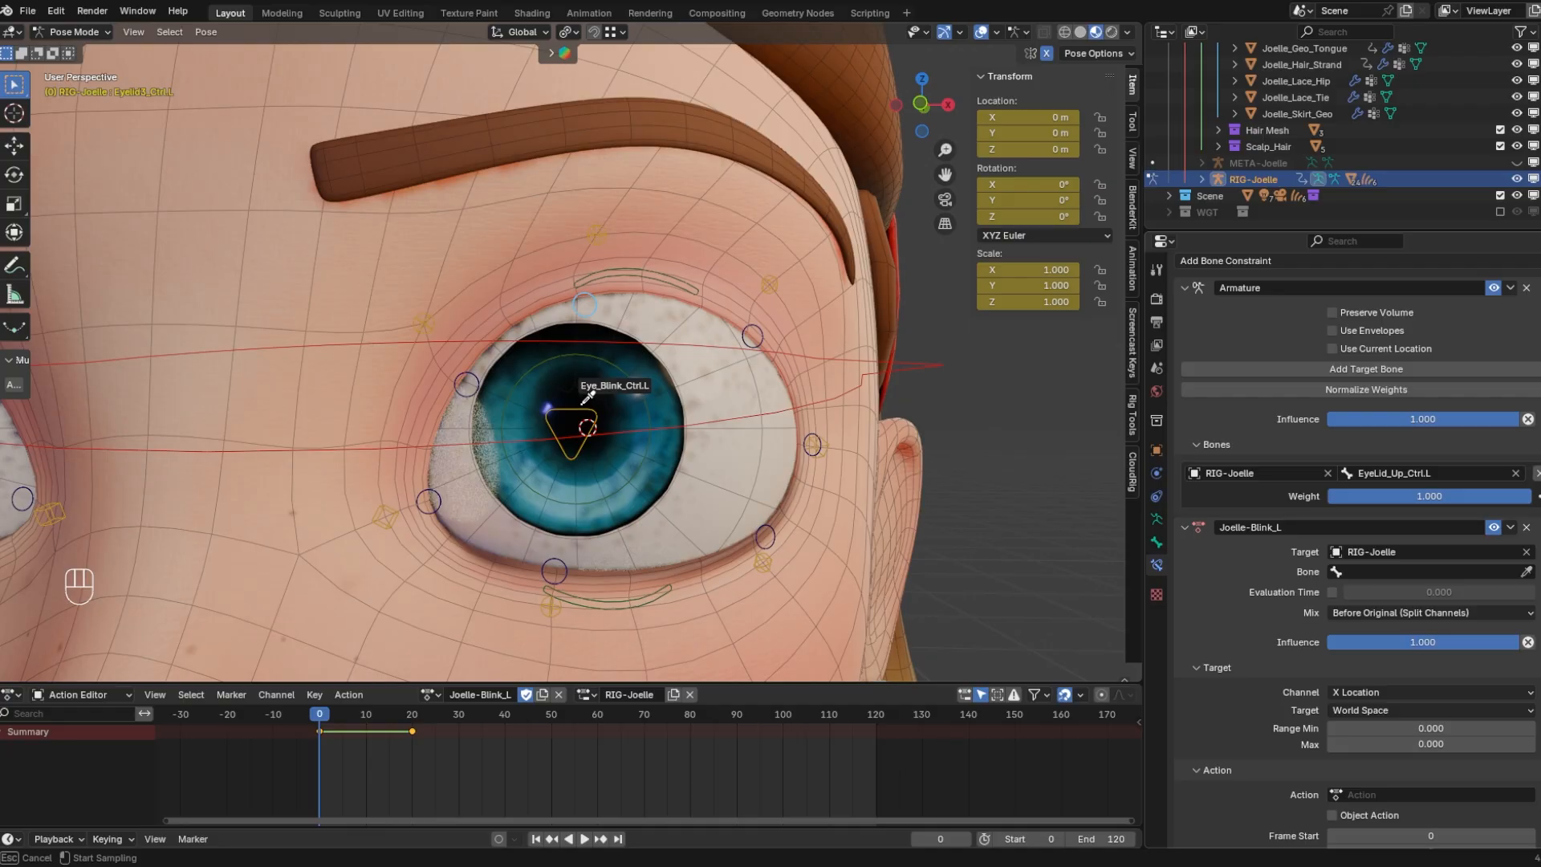
click(584, 403)
Check how far Eye_Blink_Ctrl.L travels down along Y to the lower eyelid, then cancel the movement
mouse_move(321, 713)
mouse_down()
mouse_move(411, 711)
mouse_move(319, 704)
mouse_up()
click(577, 413)
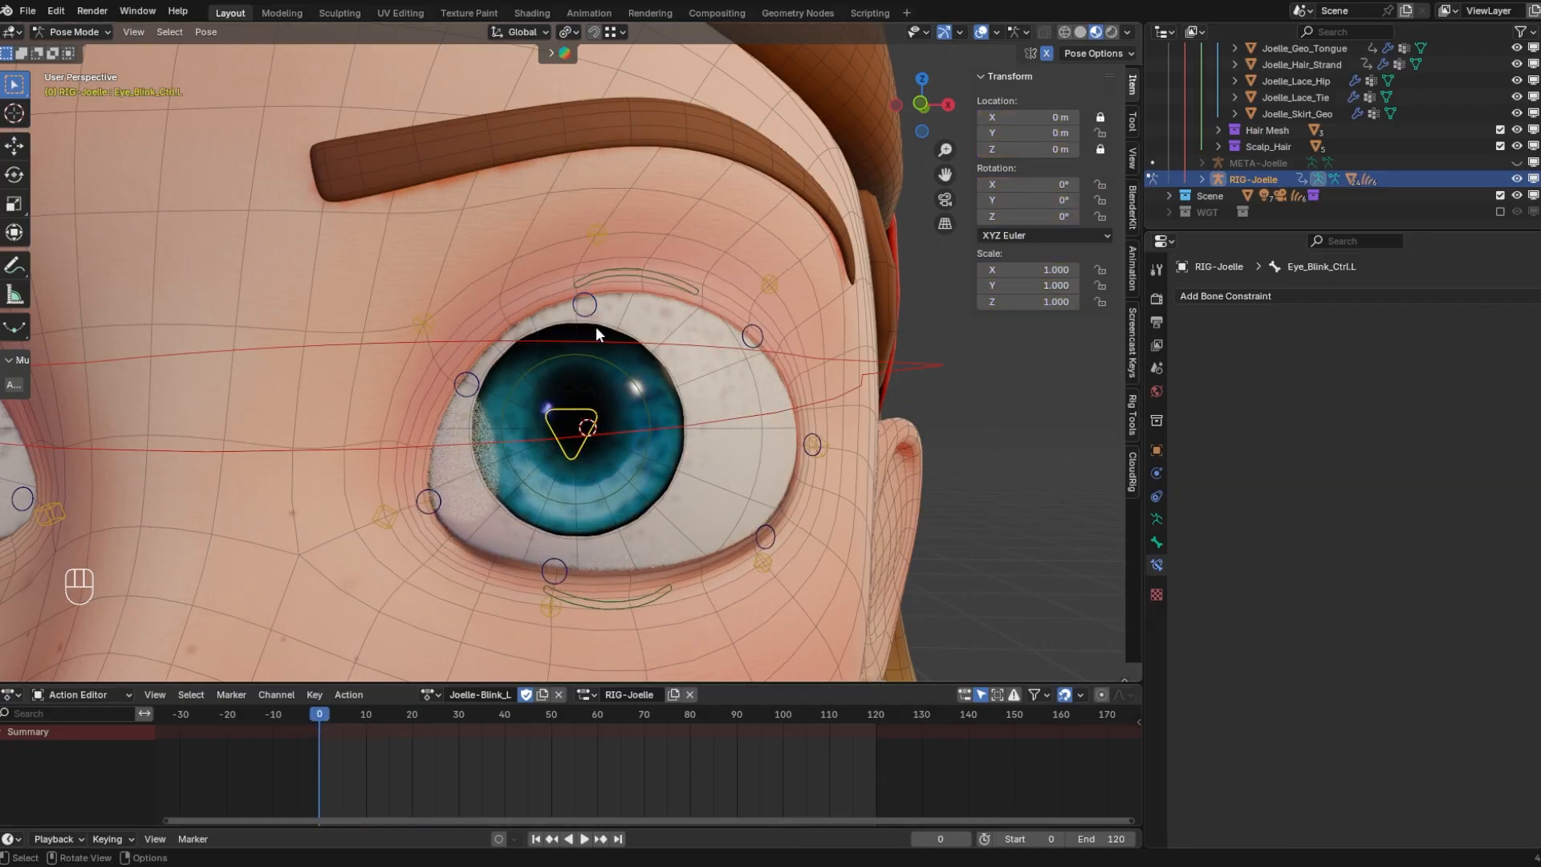
click(589, 313)
click(591, 415)
key(g)
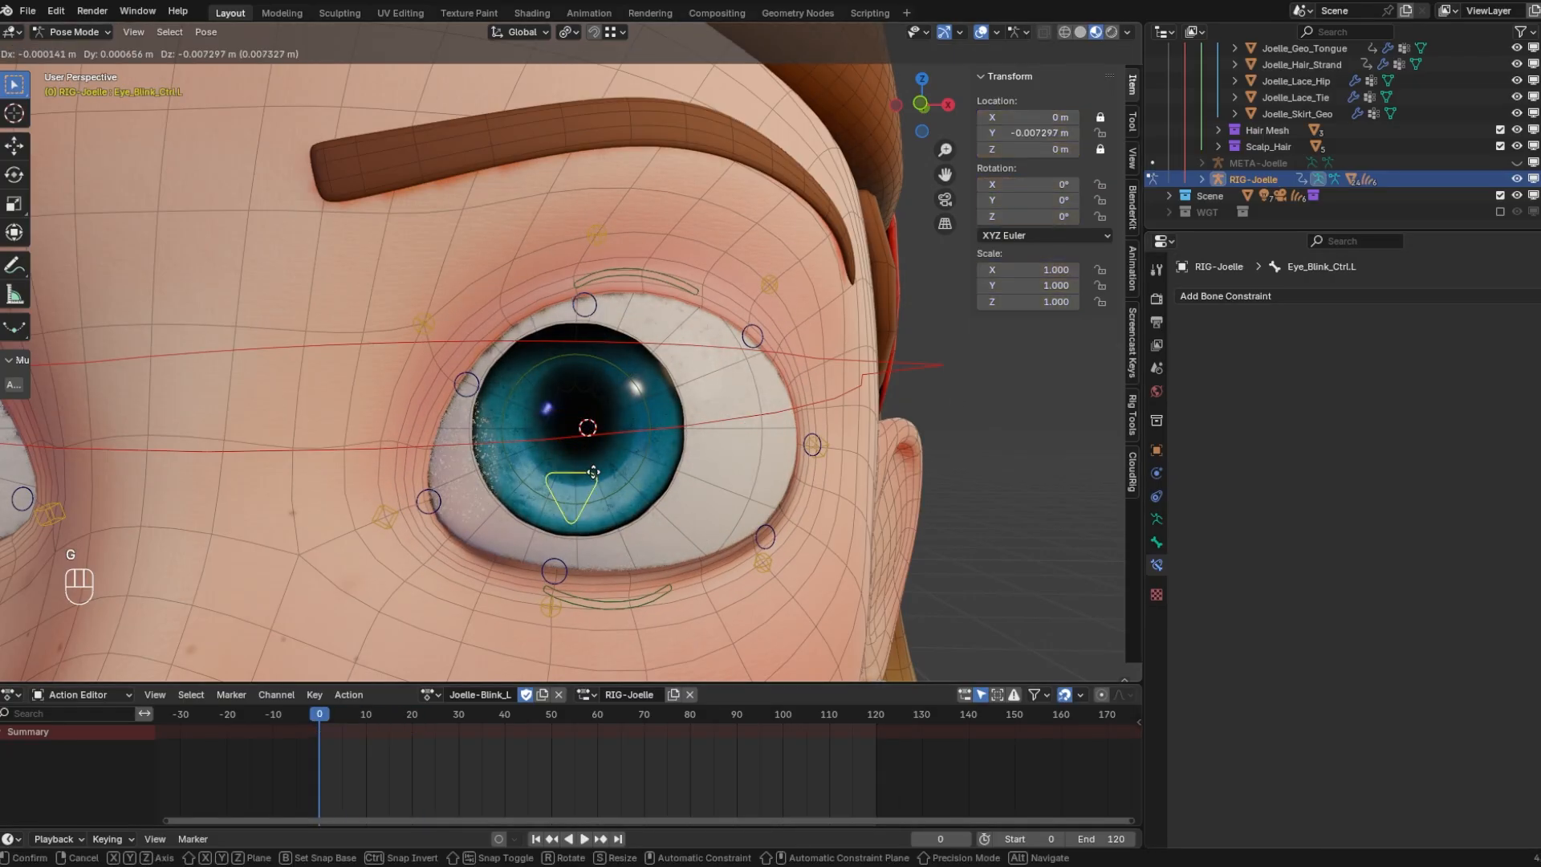
right_click(586, 568)
Set the Eyelid3_Ctrl.L Action constraint to the Y Location channel in Local Space with a range maximum of -0.020
click(584, 305)
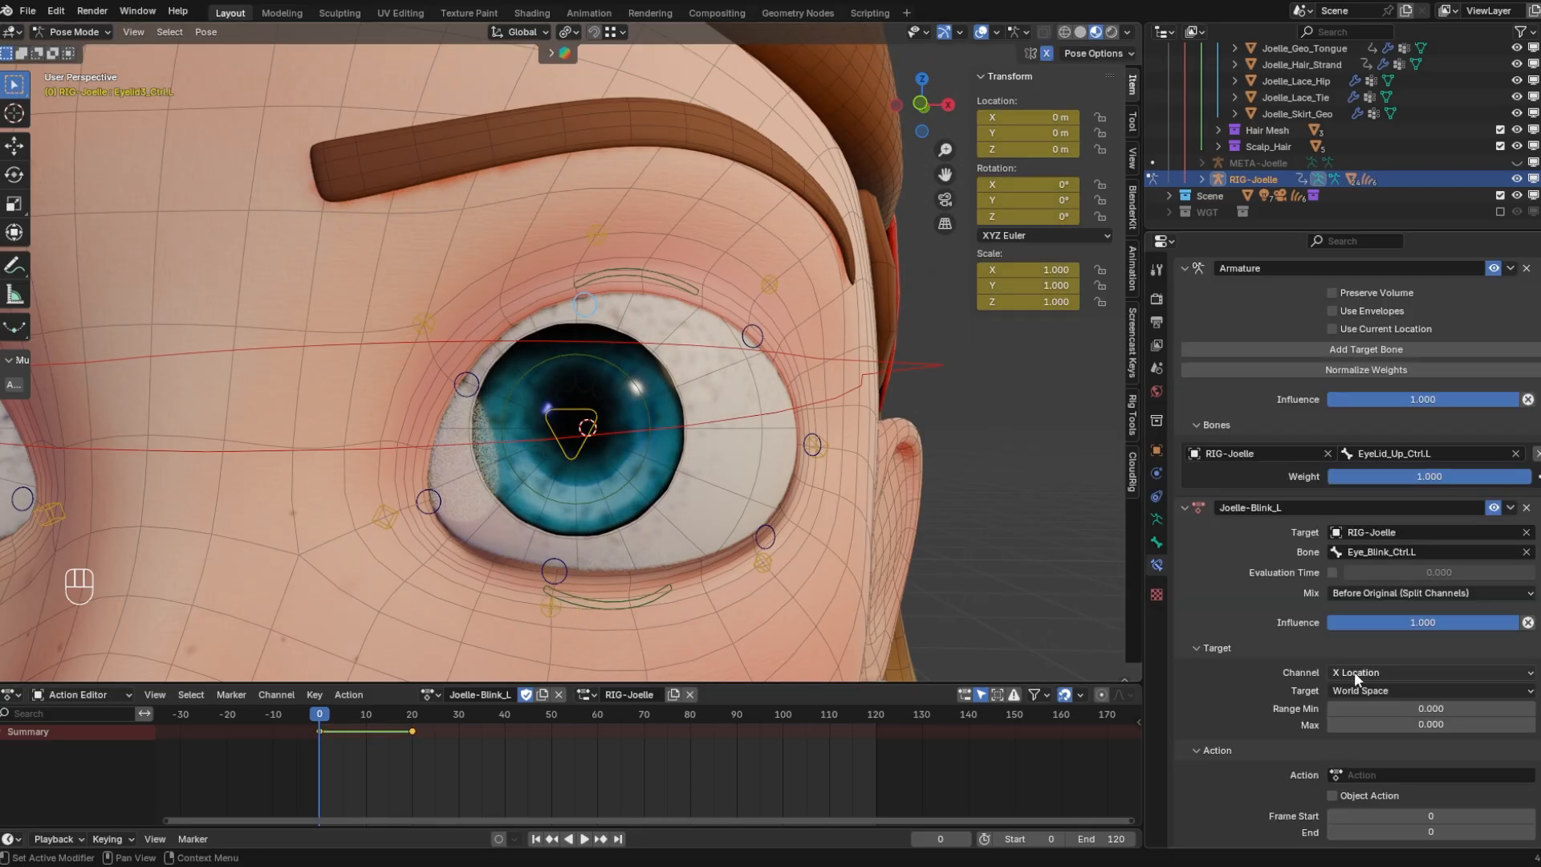
click(1355, 672)
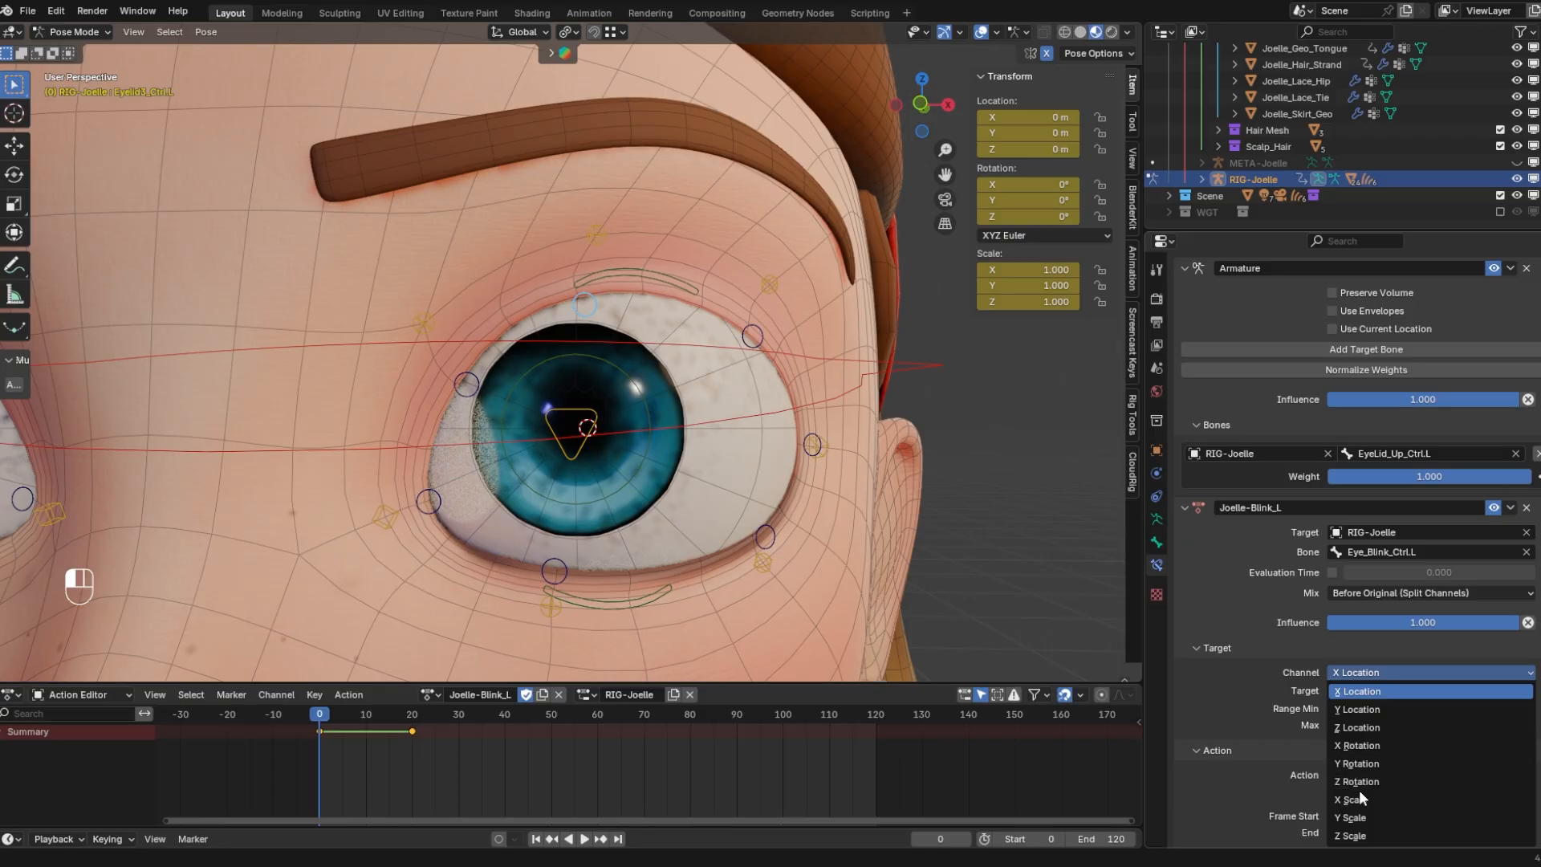
click(1379, 708)
click(1379, 690)
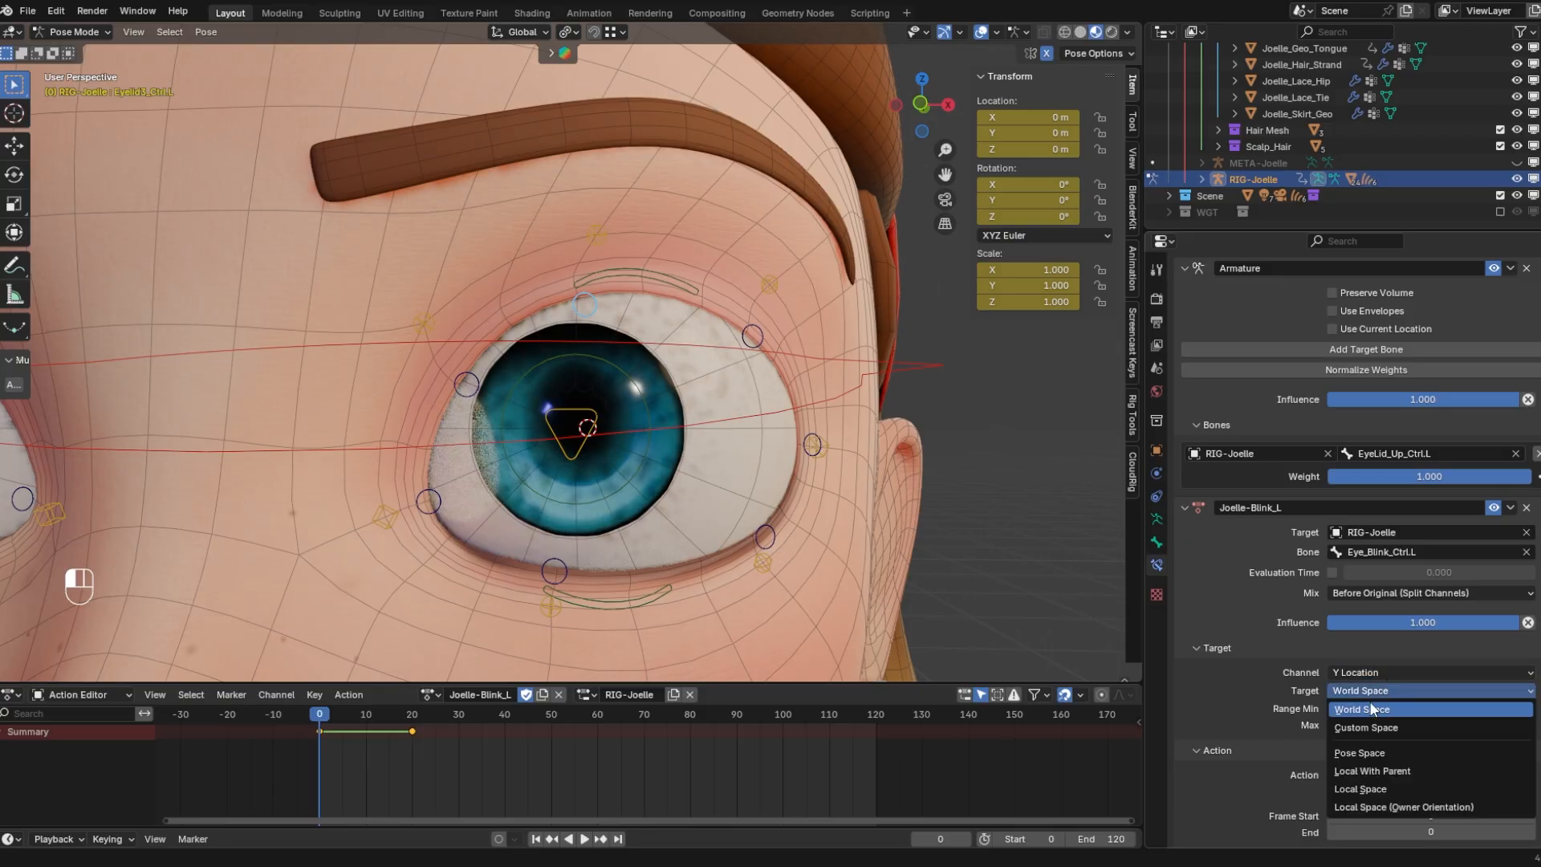
click(1358, 787)
double_click(1334, 724)
key(Return)
key(space)
Assign the Joelle-Blink_L action to the constraint and set its end frame to 20
click(1353, 774)
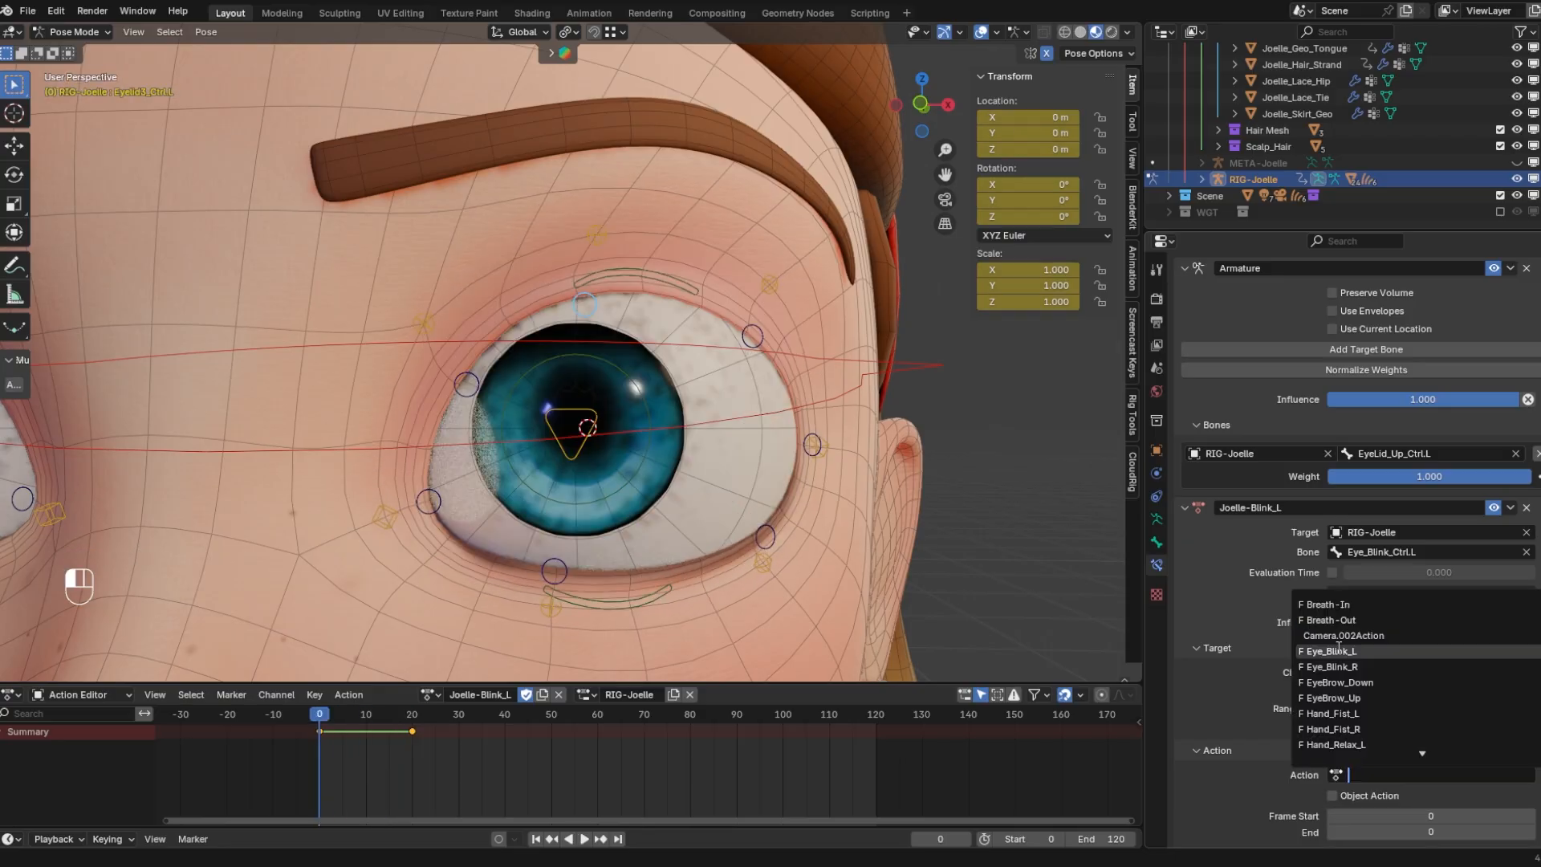
click(1334, 651)
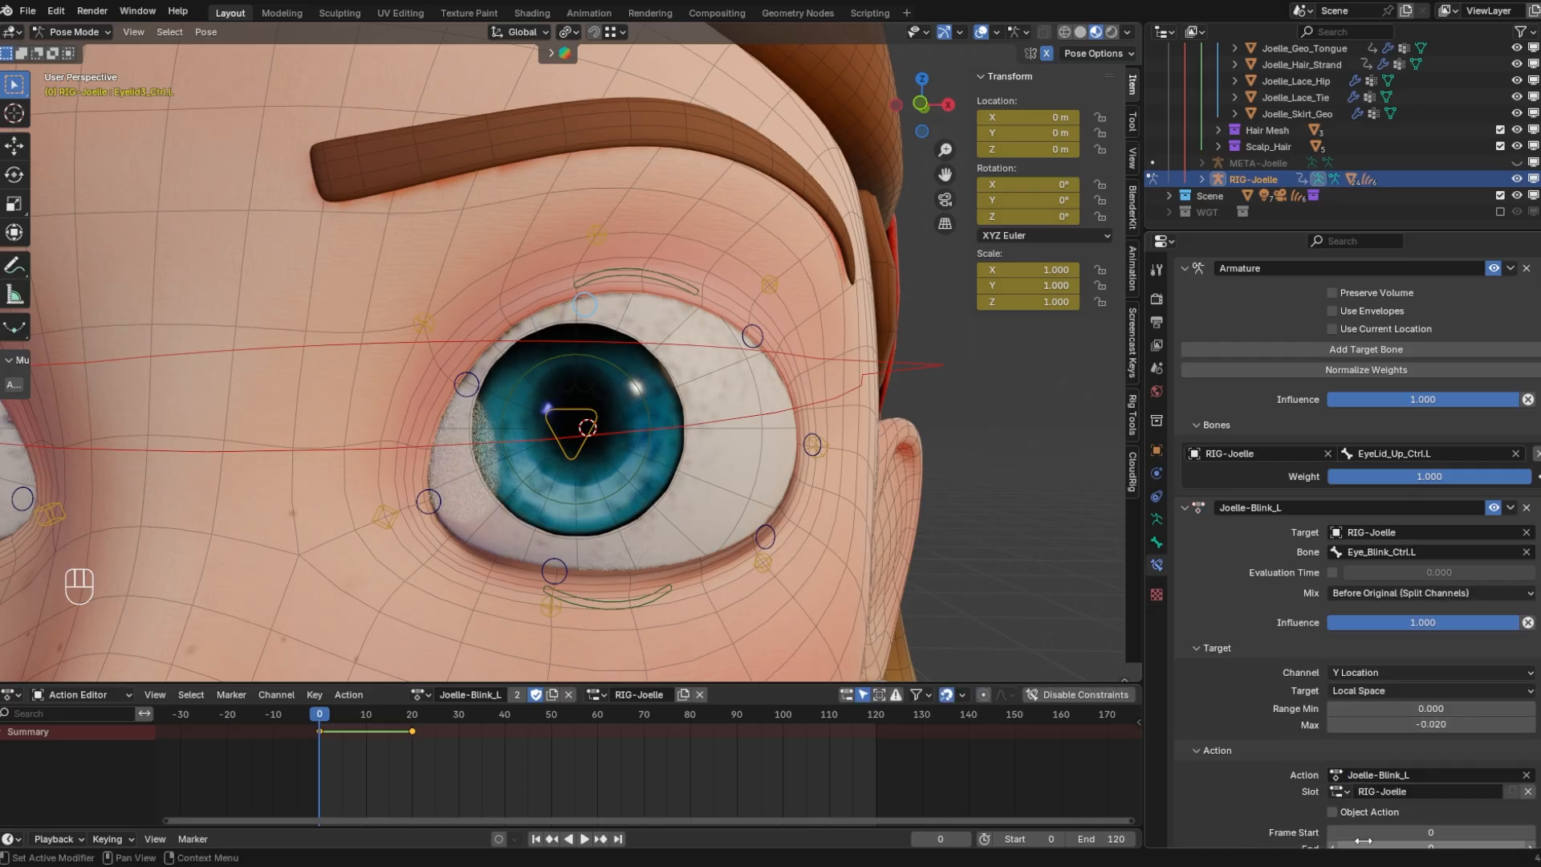
scroll(1350, 787, down, 1)
drag(1367, 838, 1367, 838)
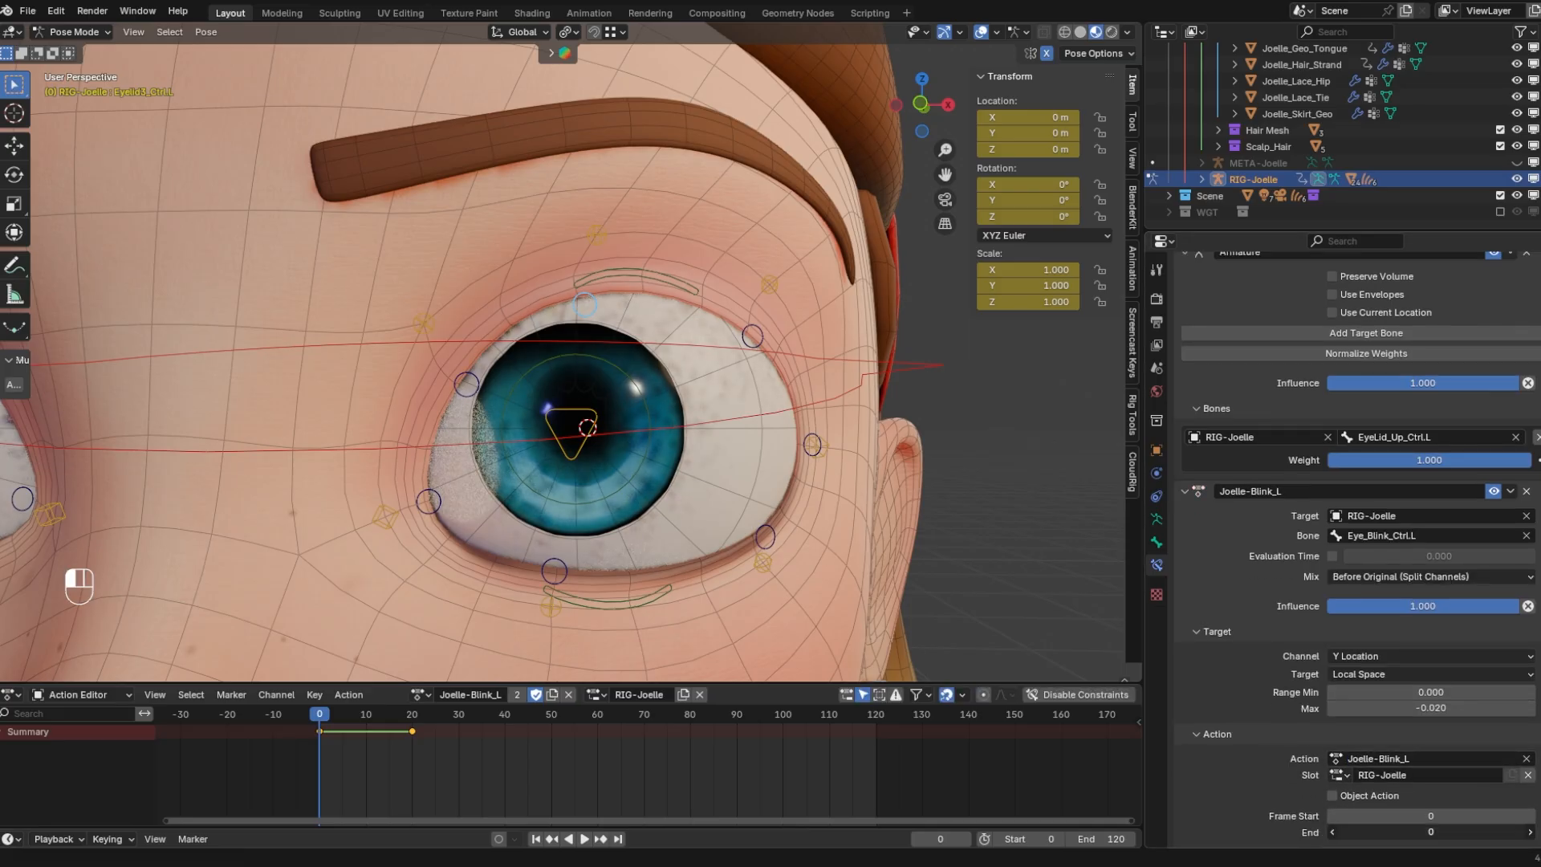
key(Return)
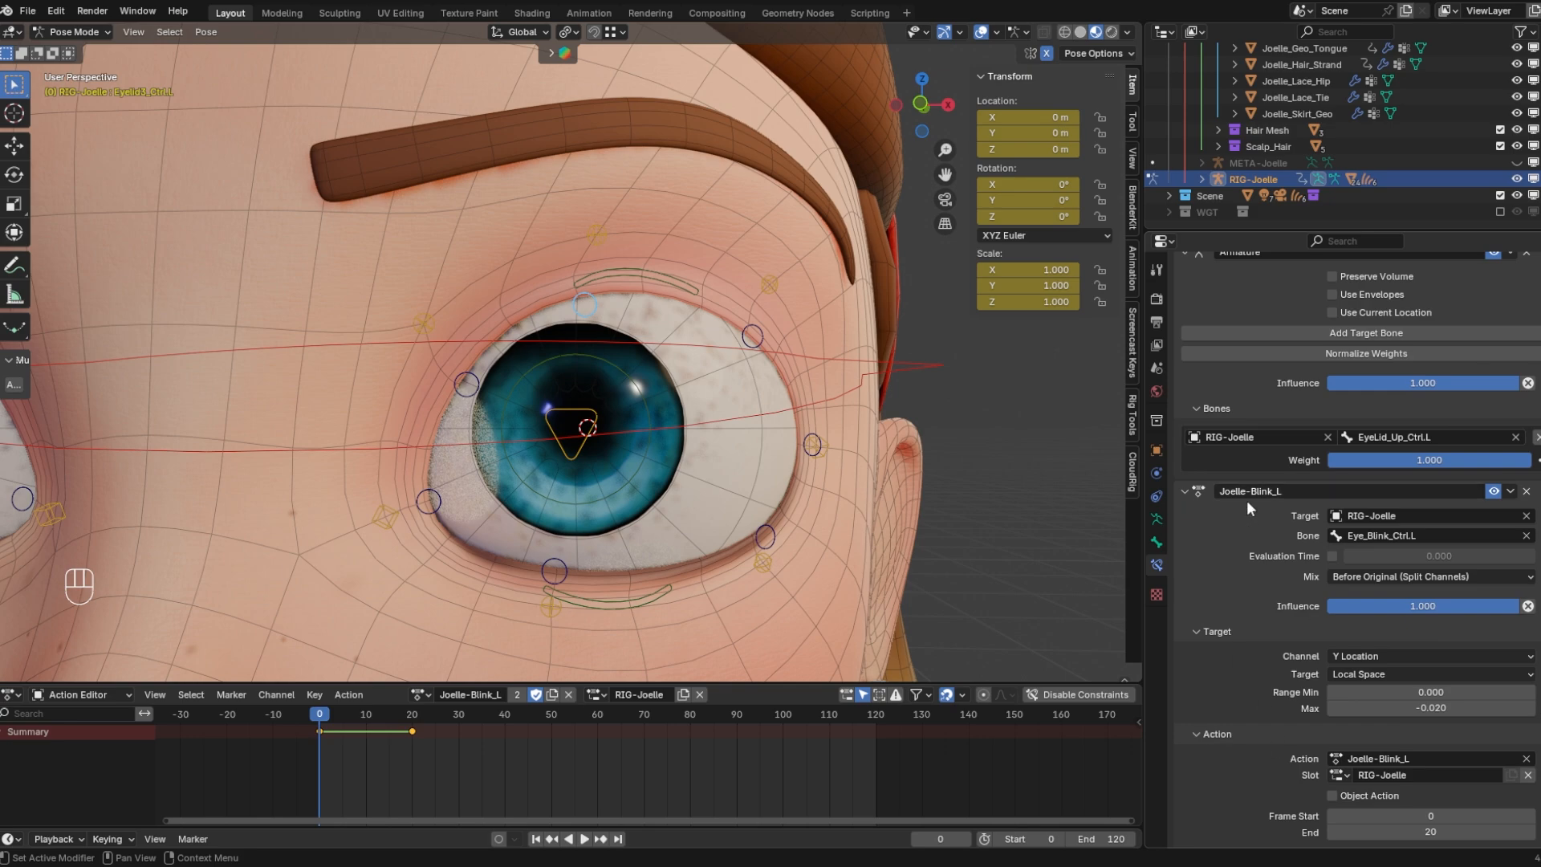
Test the new constraint on Eyelid3_Ctrl.L by moving Eye_Blink_Ctrl.L vertically, then cancel the movement
click(593, 413)
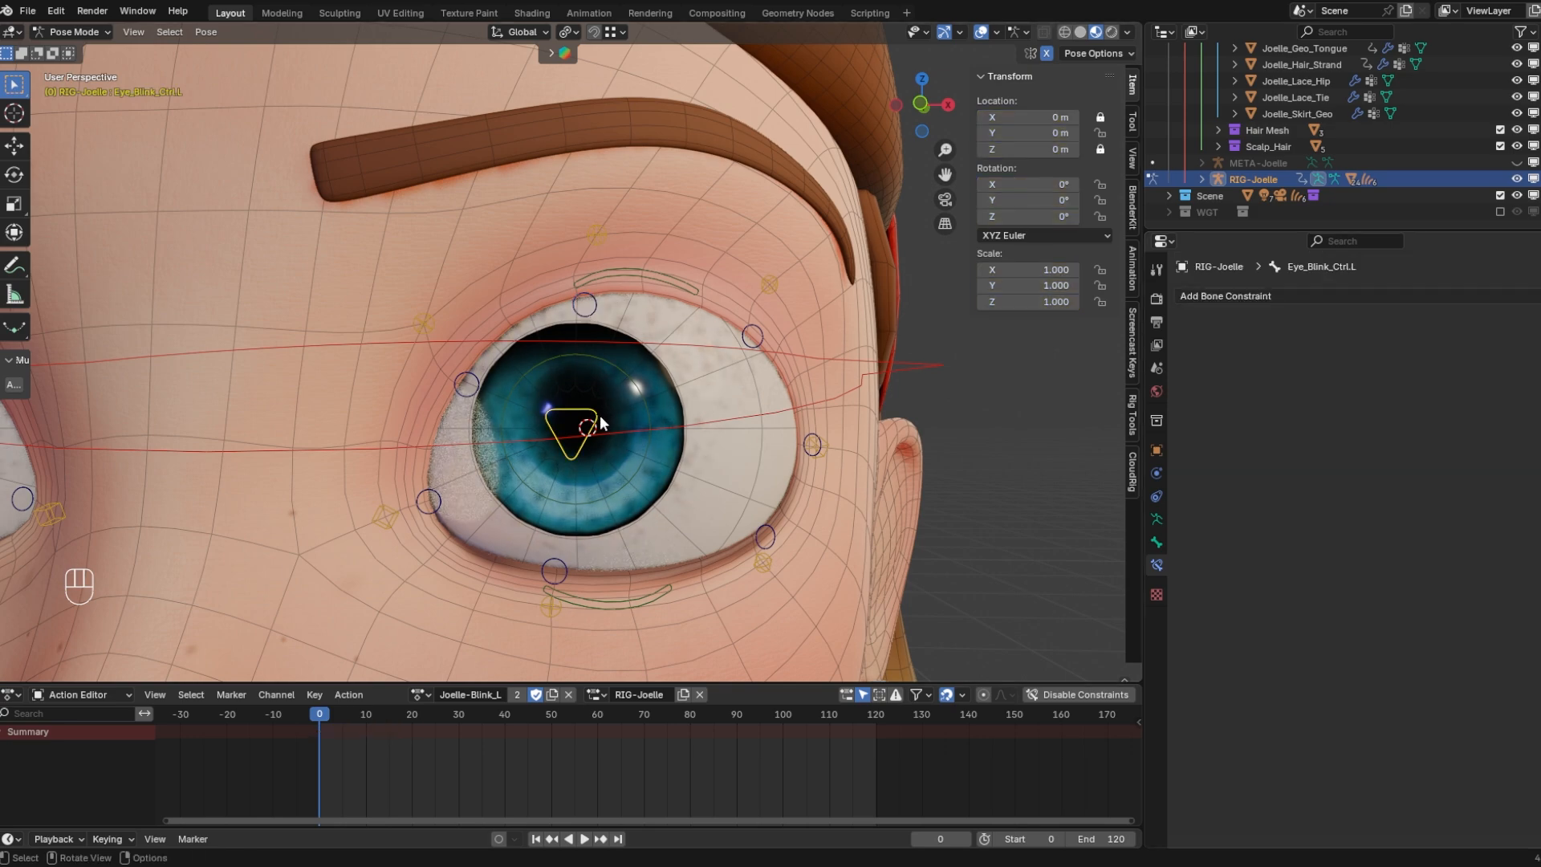
key(g)
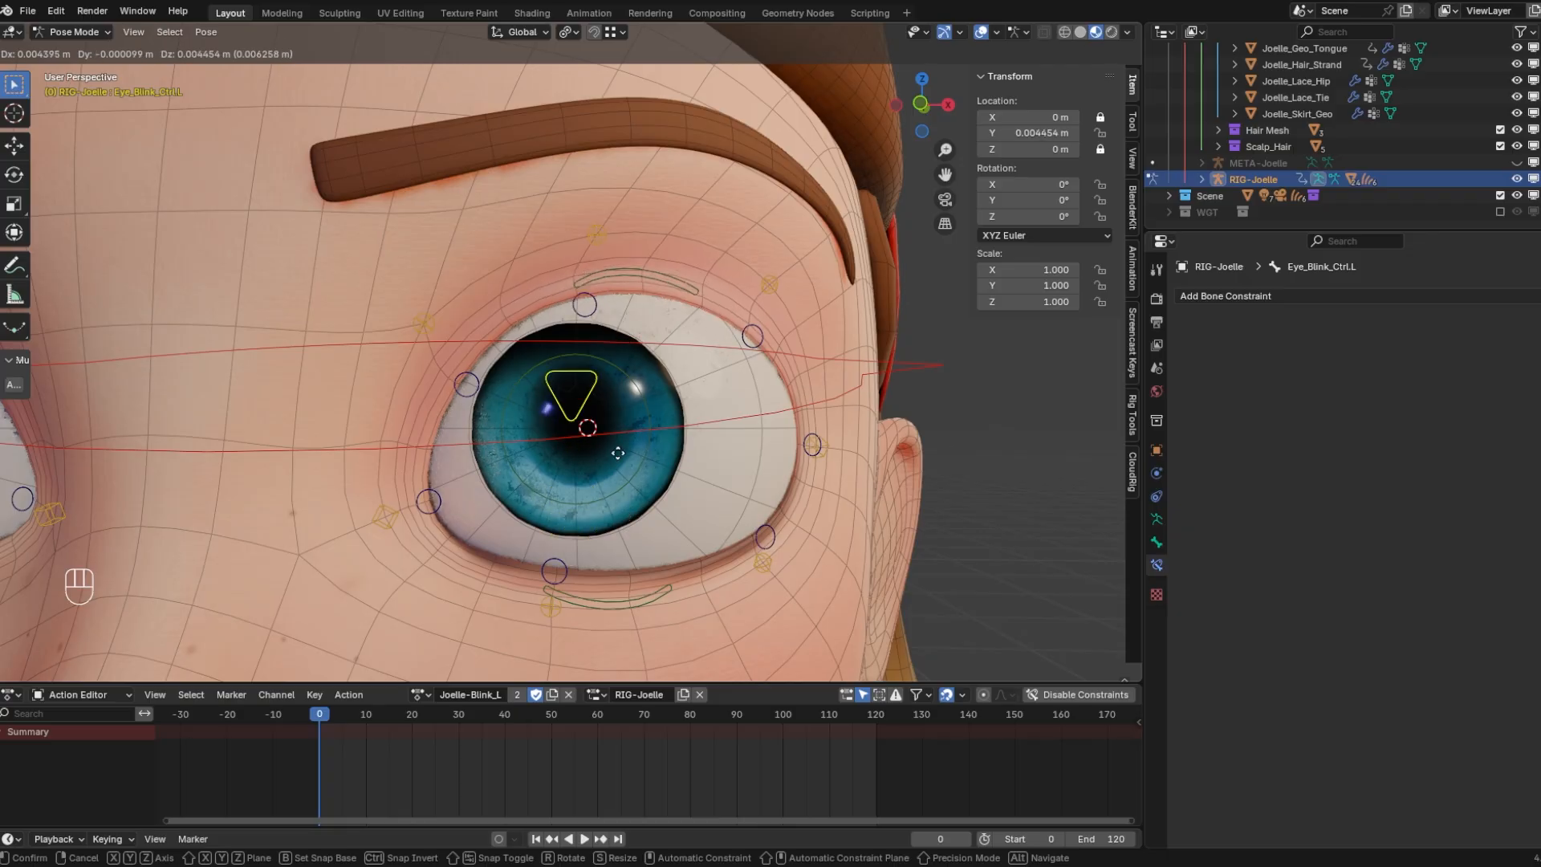
right_click(624, 481)
Select all the left eyelid controls with Eyelid3_Ctrl.L active and copy its Joelle-Blink_L constraint to the selected bones
click(596, 308)
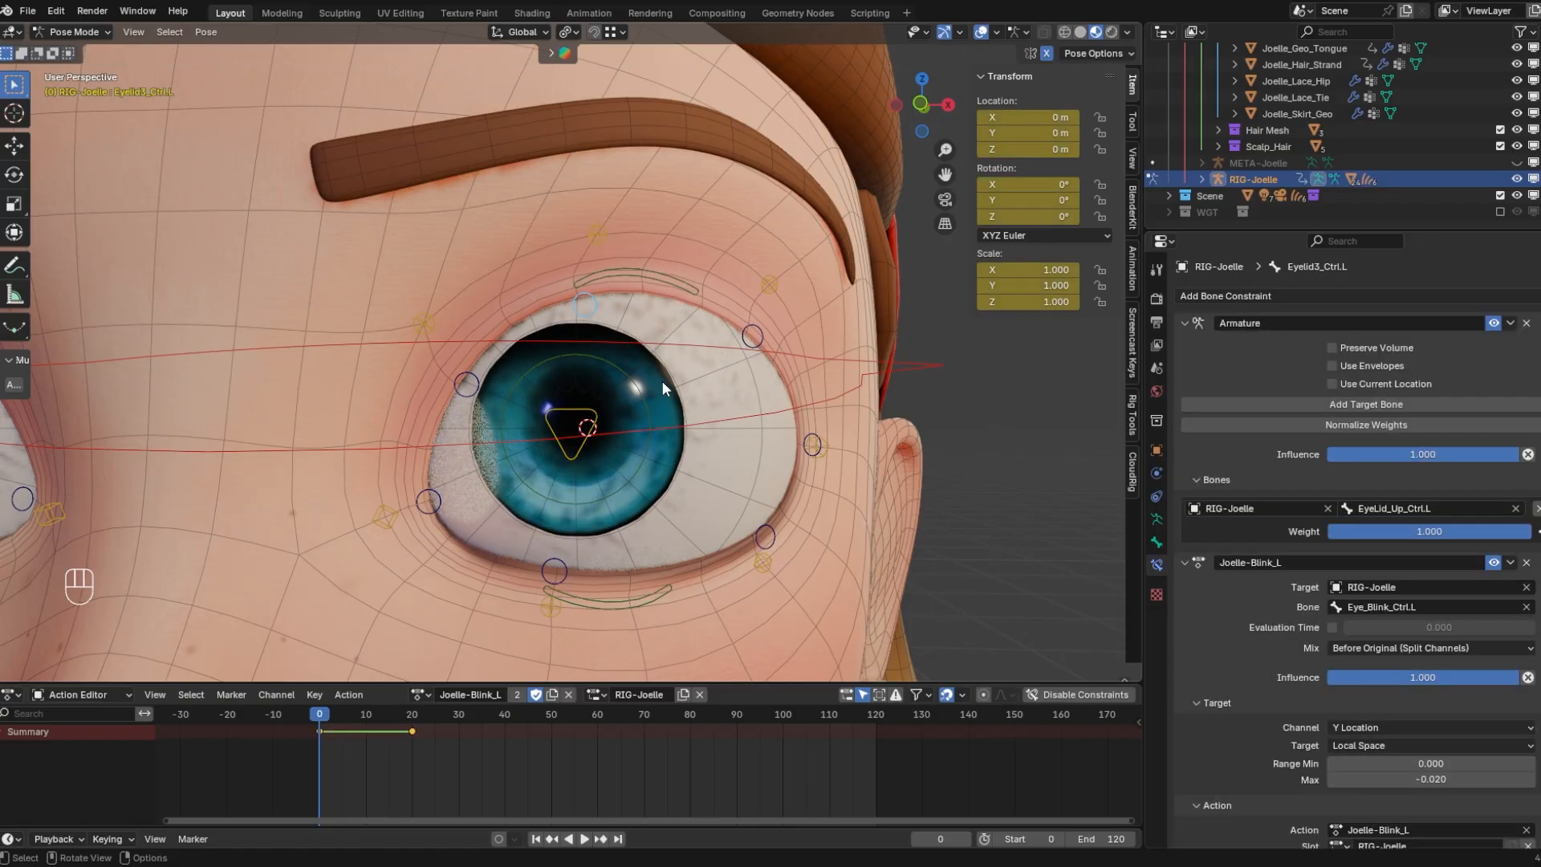
click(468, 386)
shift+click(431, 500)
shift+click(552, 566)
shift+click(763, 537)
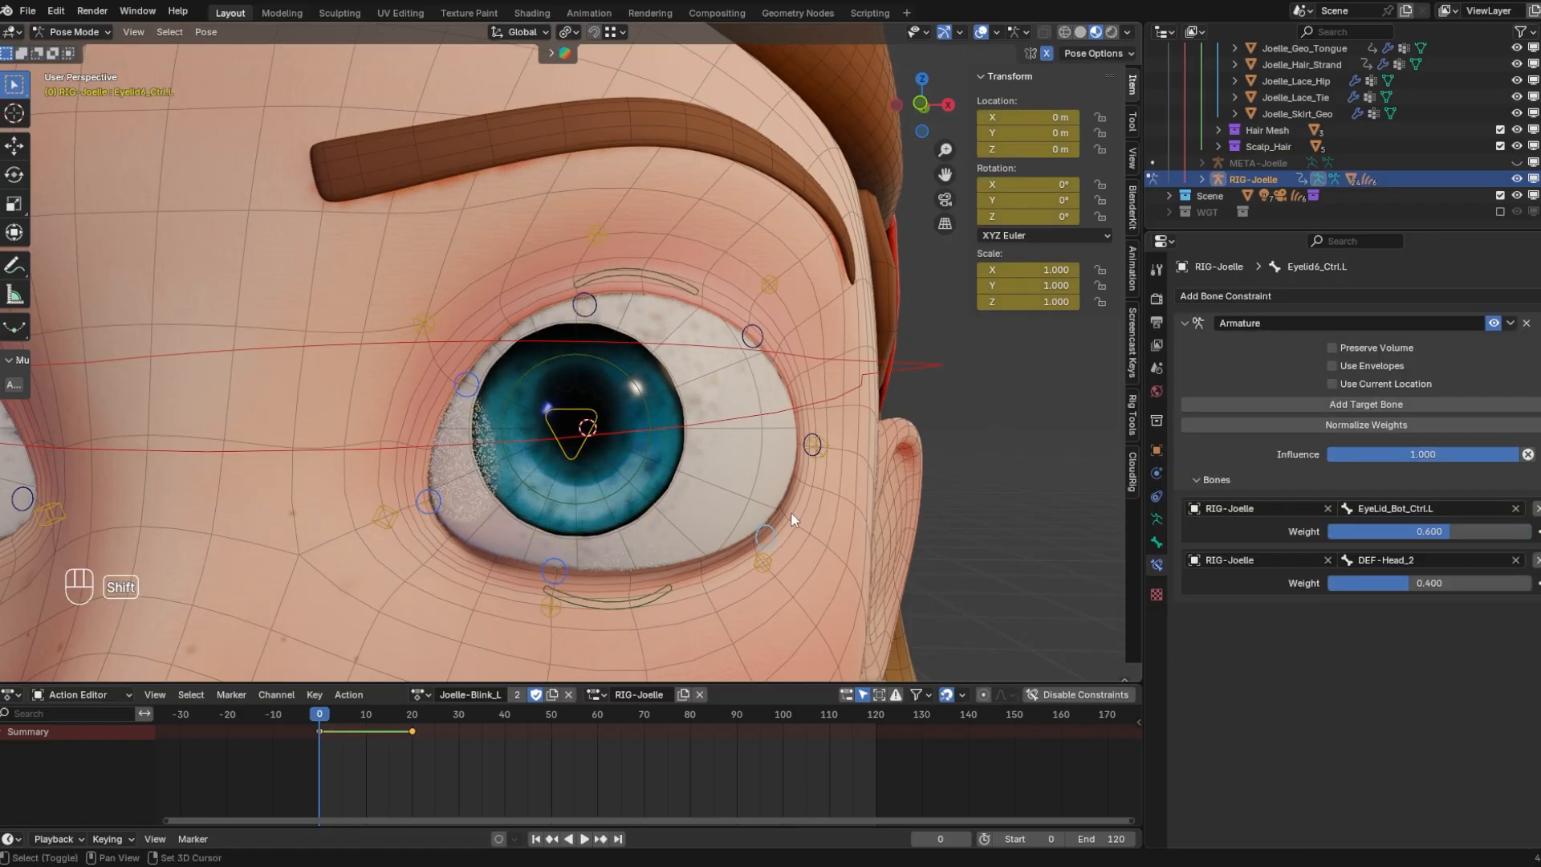
shift+click(812, 444)
shift+click(751, 330)
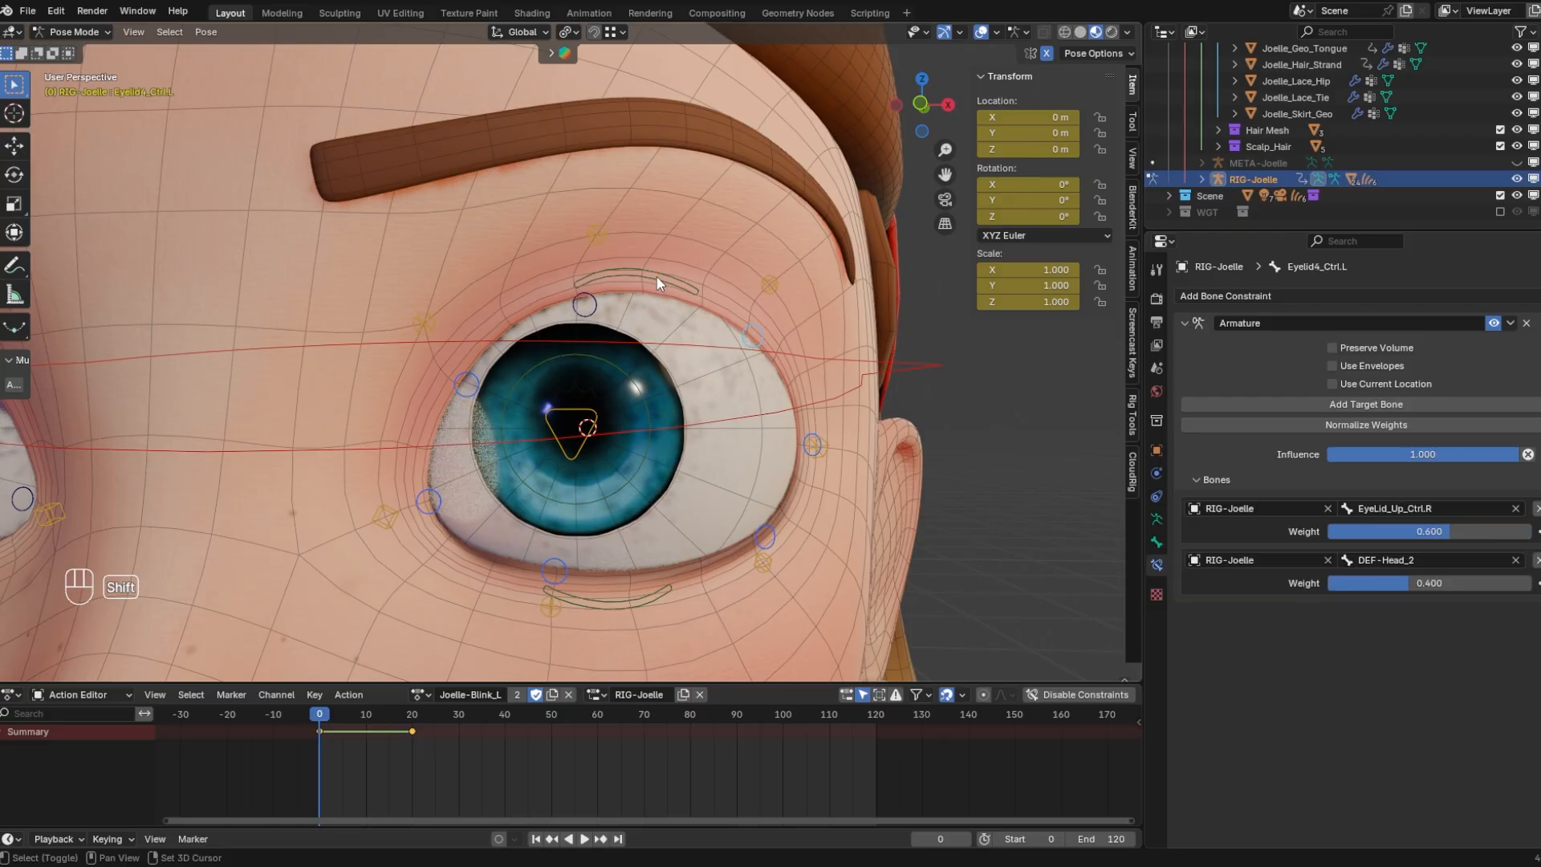
shift+click(587, 302)
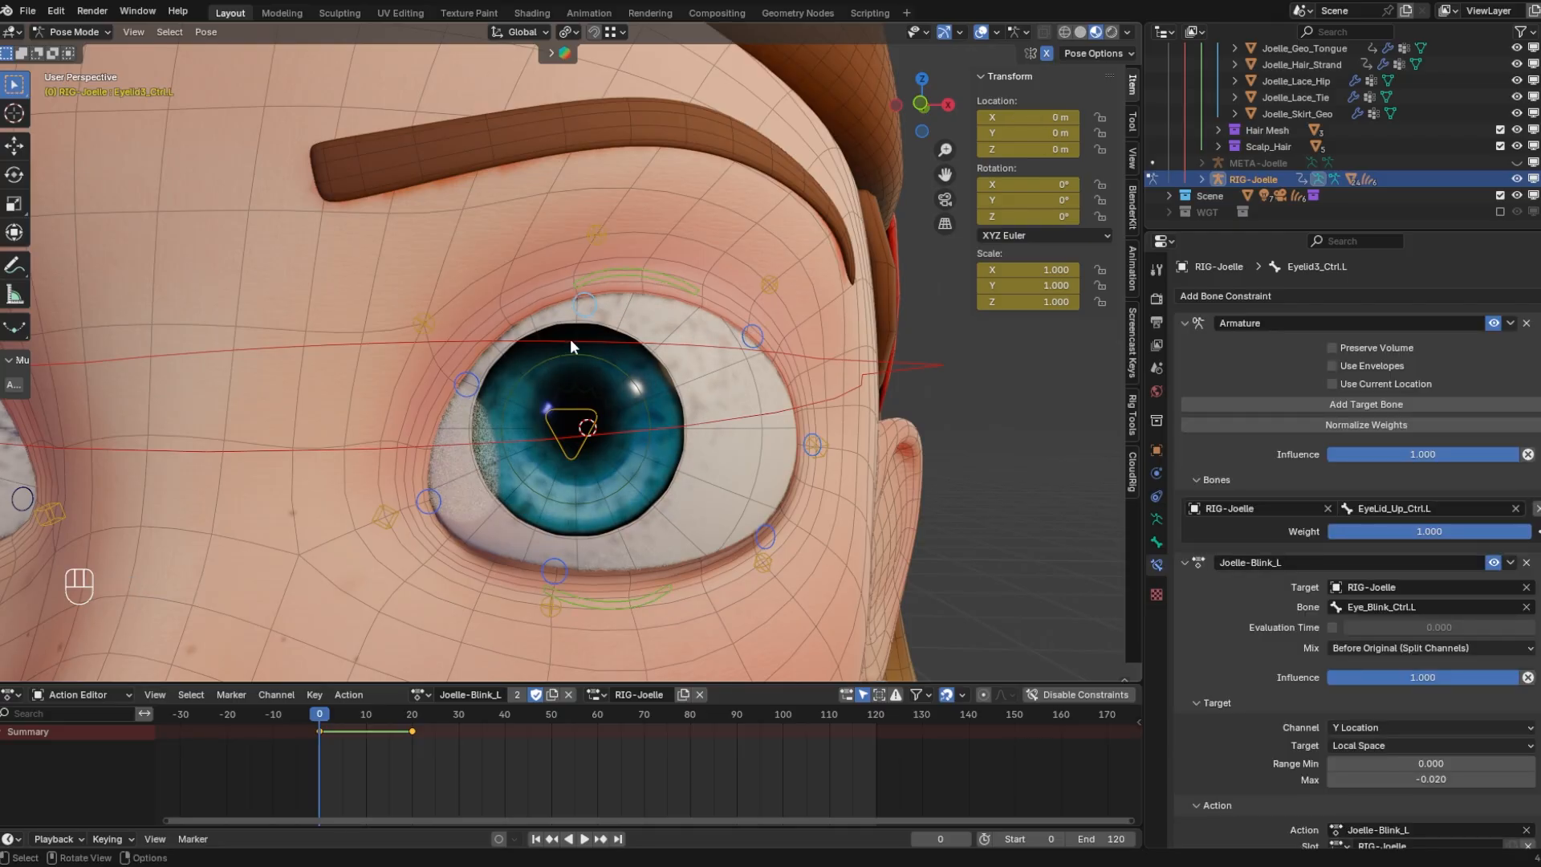
click(1511, 564)
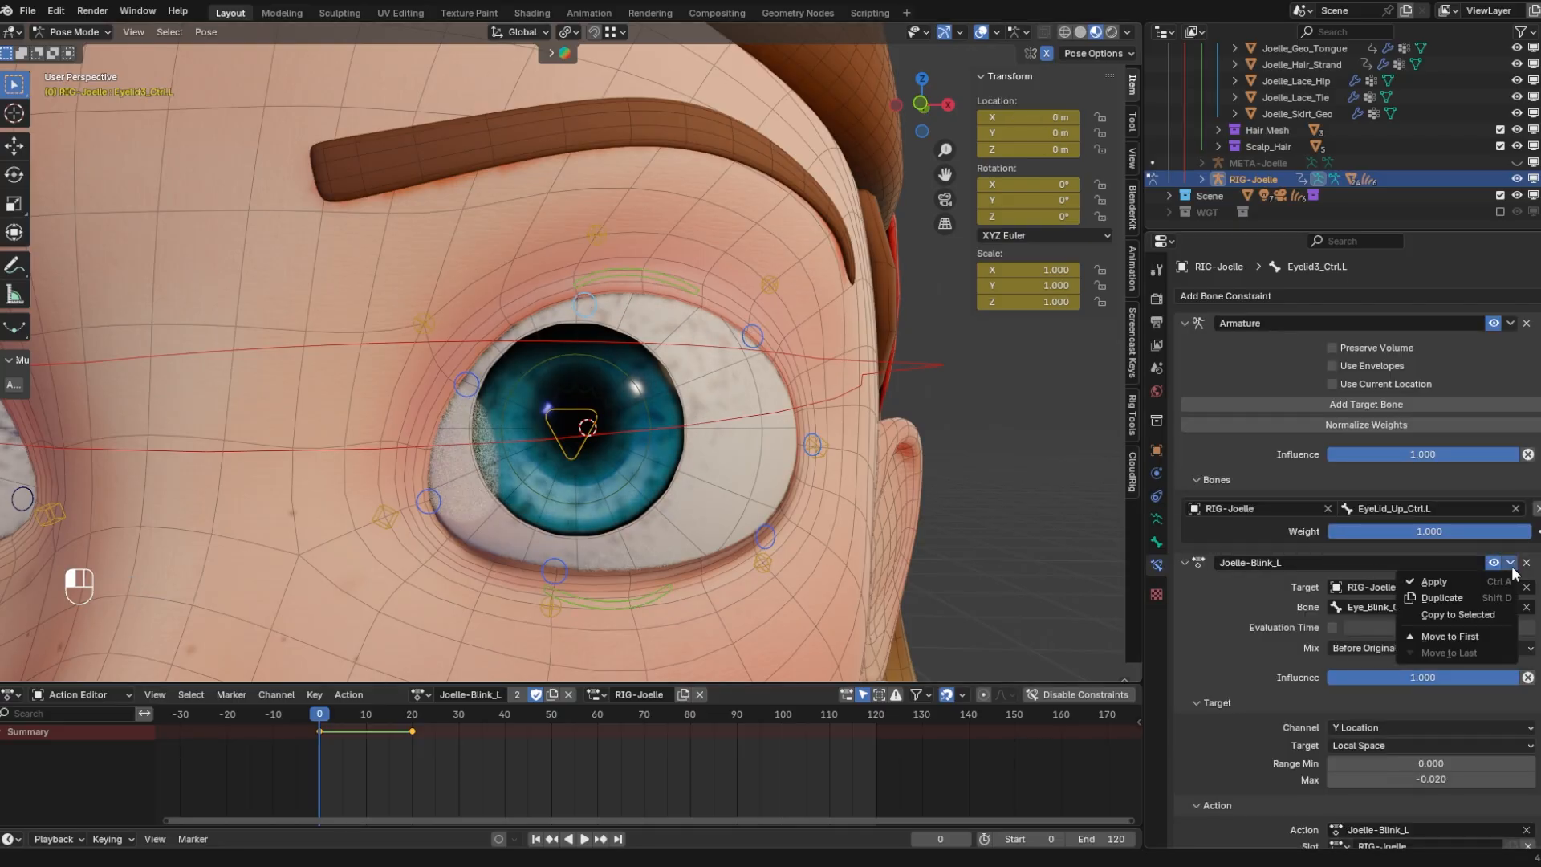
click(1469, 614)
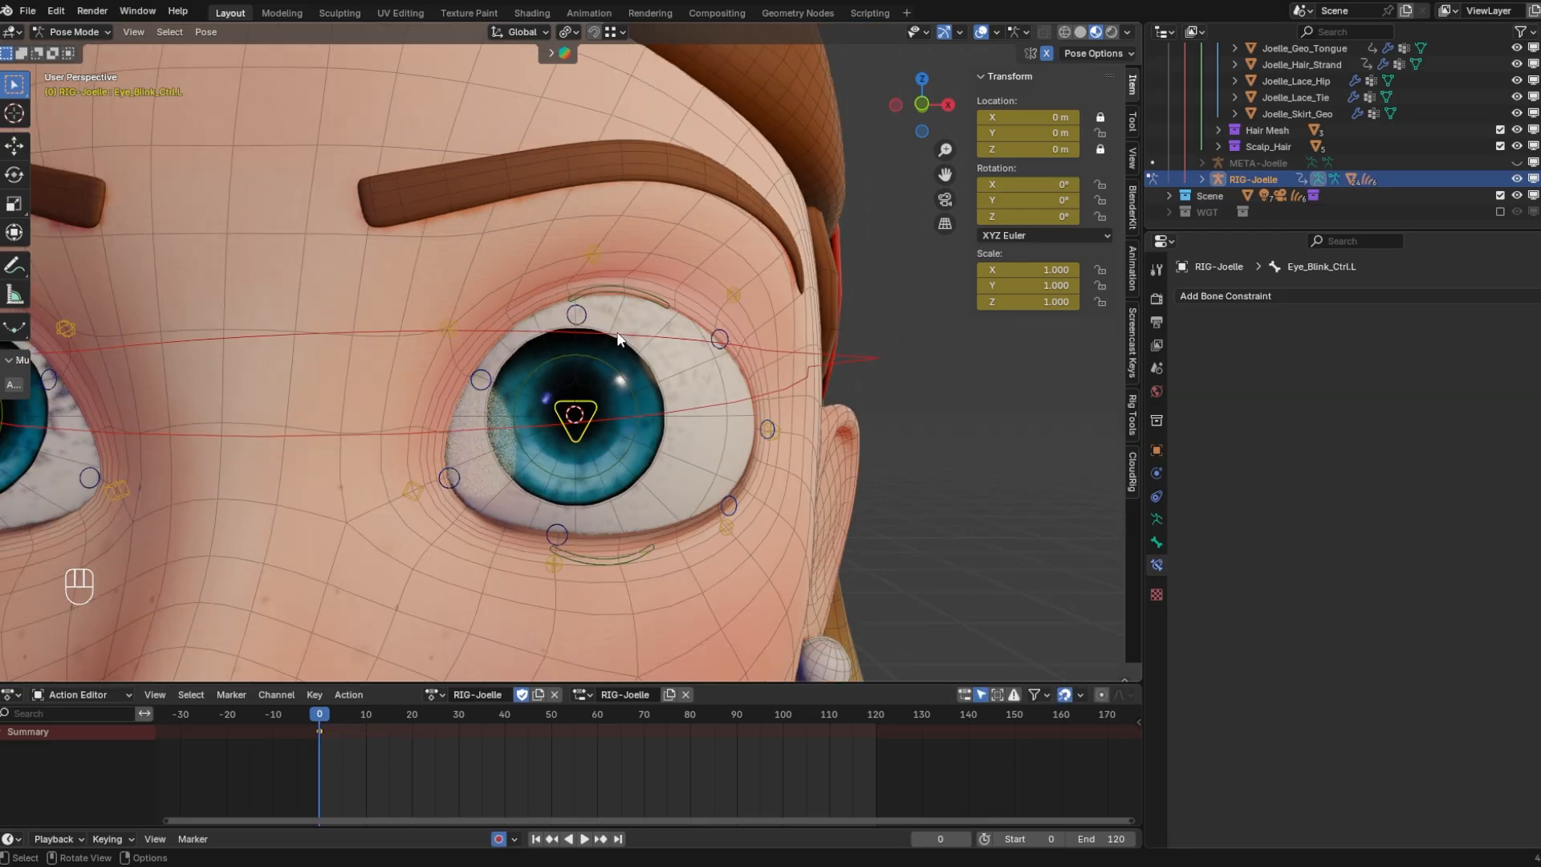
Test the left eye's blink by moving Eye_Blink_Ctrl.L downward with the RIG-Joelle action active, then cancel
key(g)
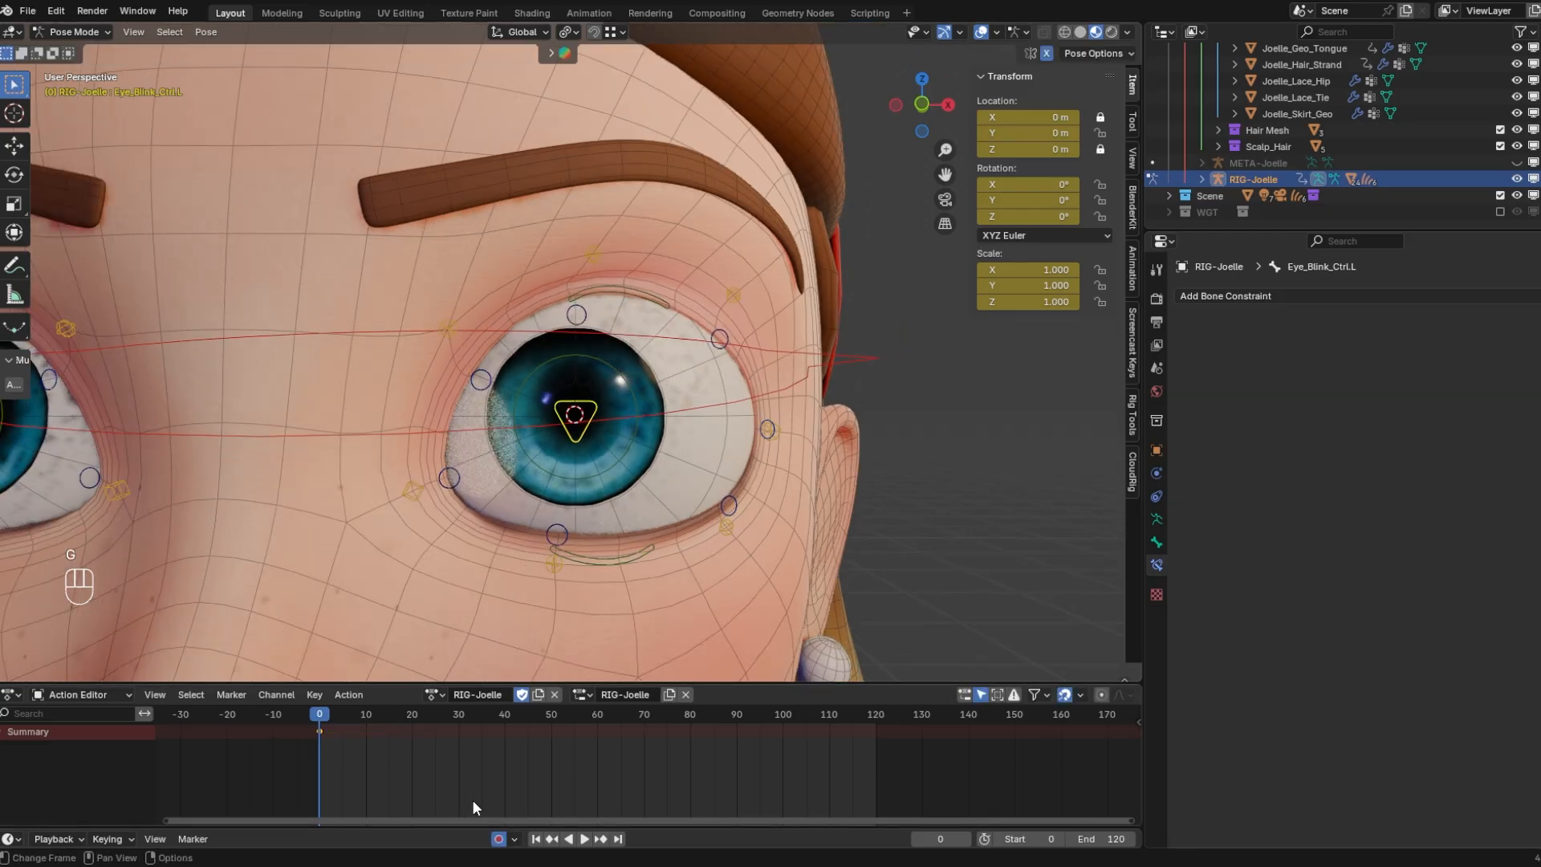
key(g)
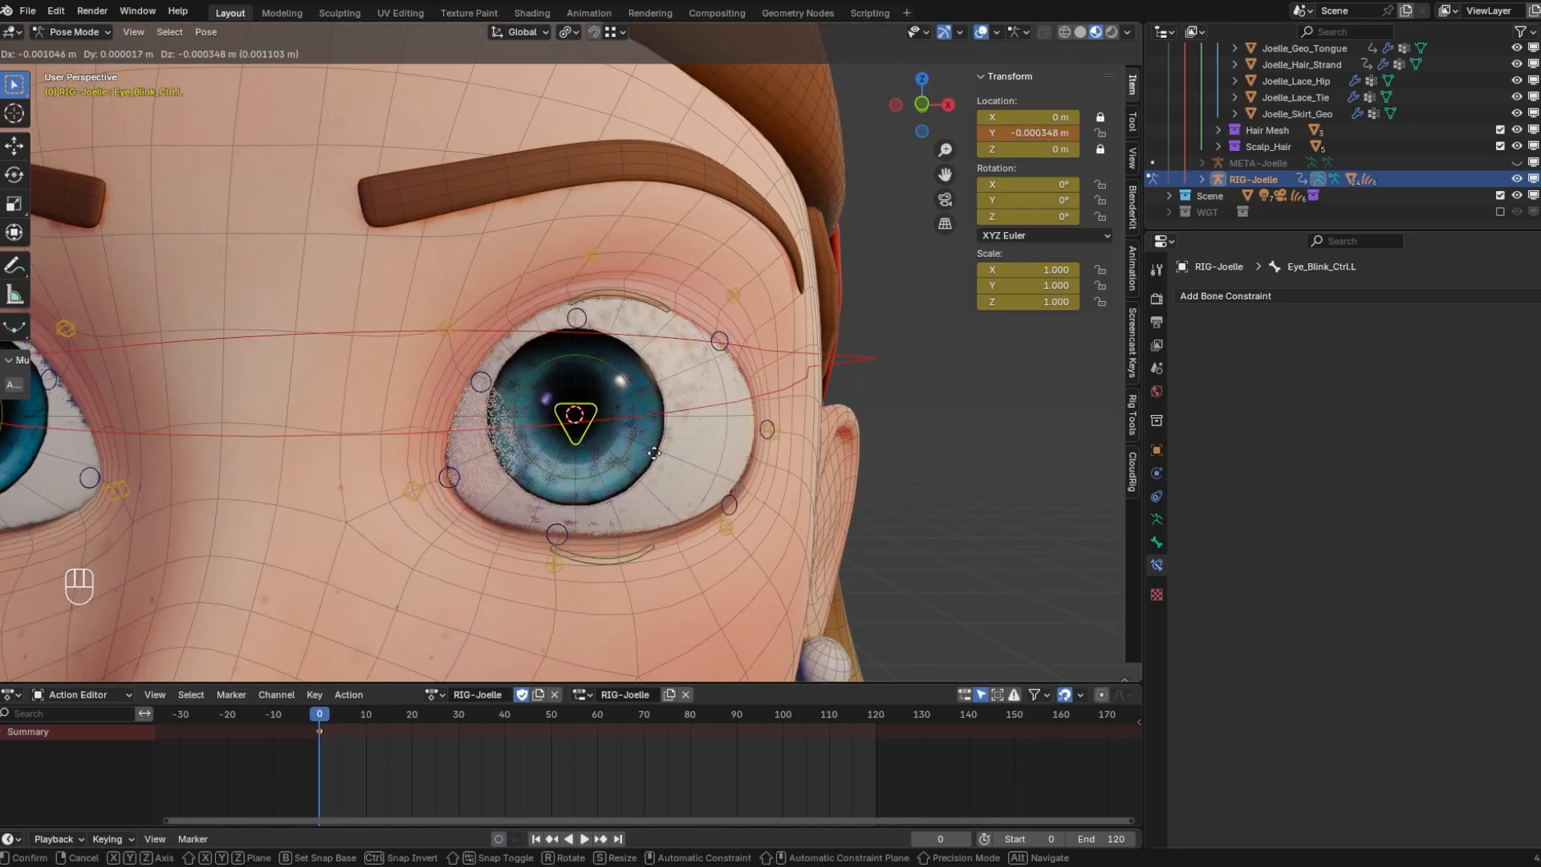
key(Escape)
Turn off the wireframe overlay in the viewport and test the left blink by moving Eye_Blink_Ctrl.L
click(996, 32)
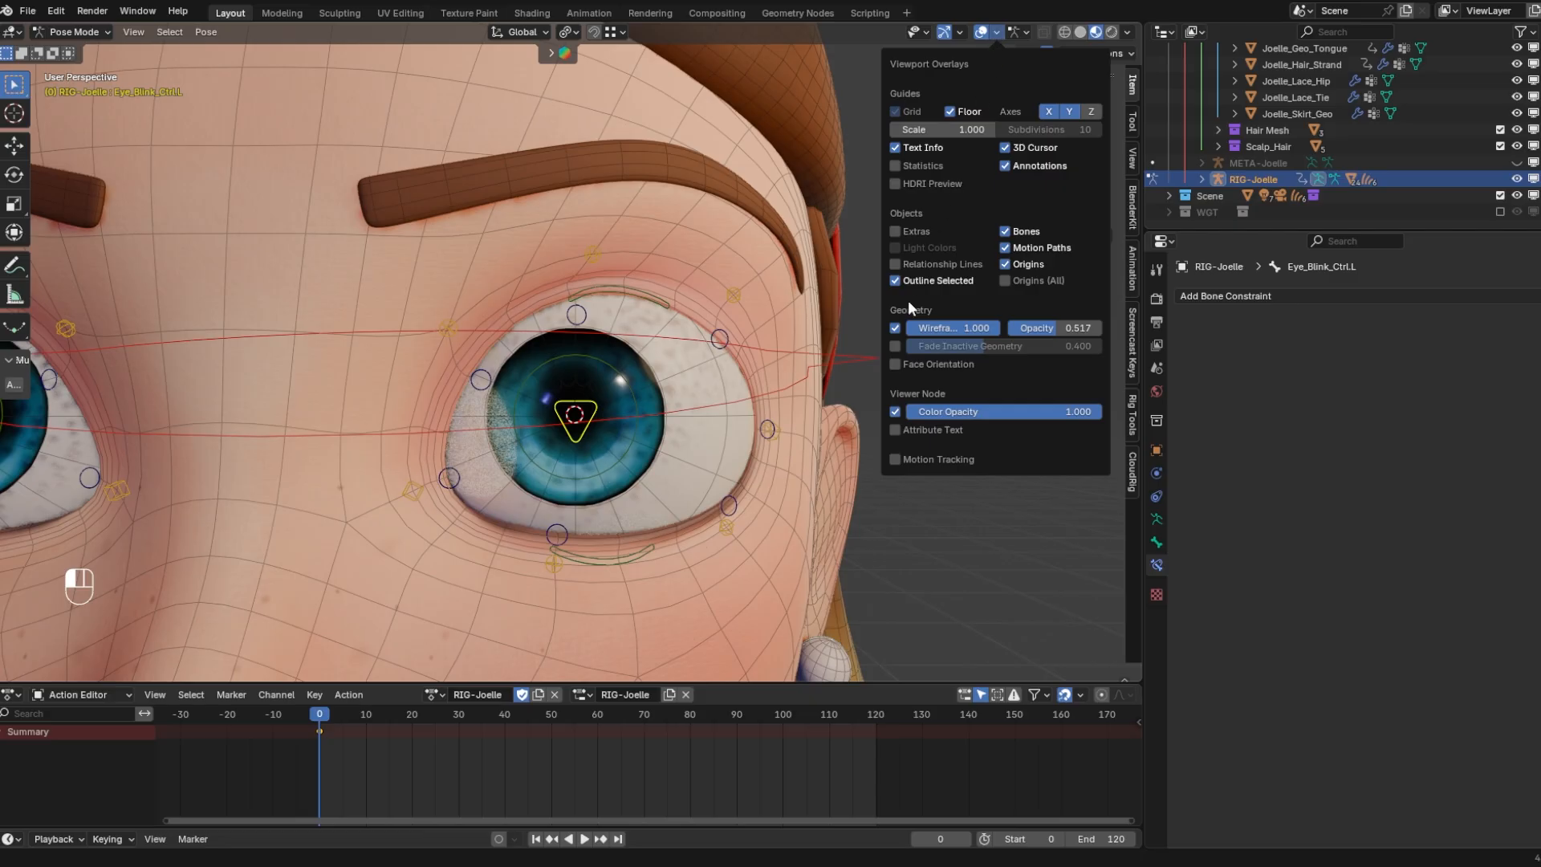
key(g)
alt+scroll(694, 319, down, 4)
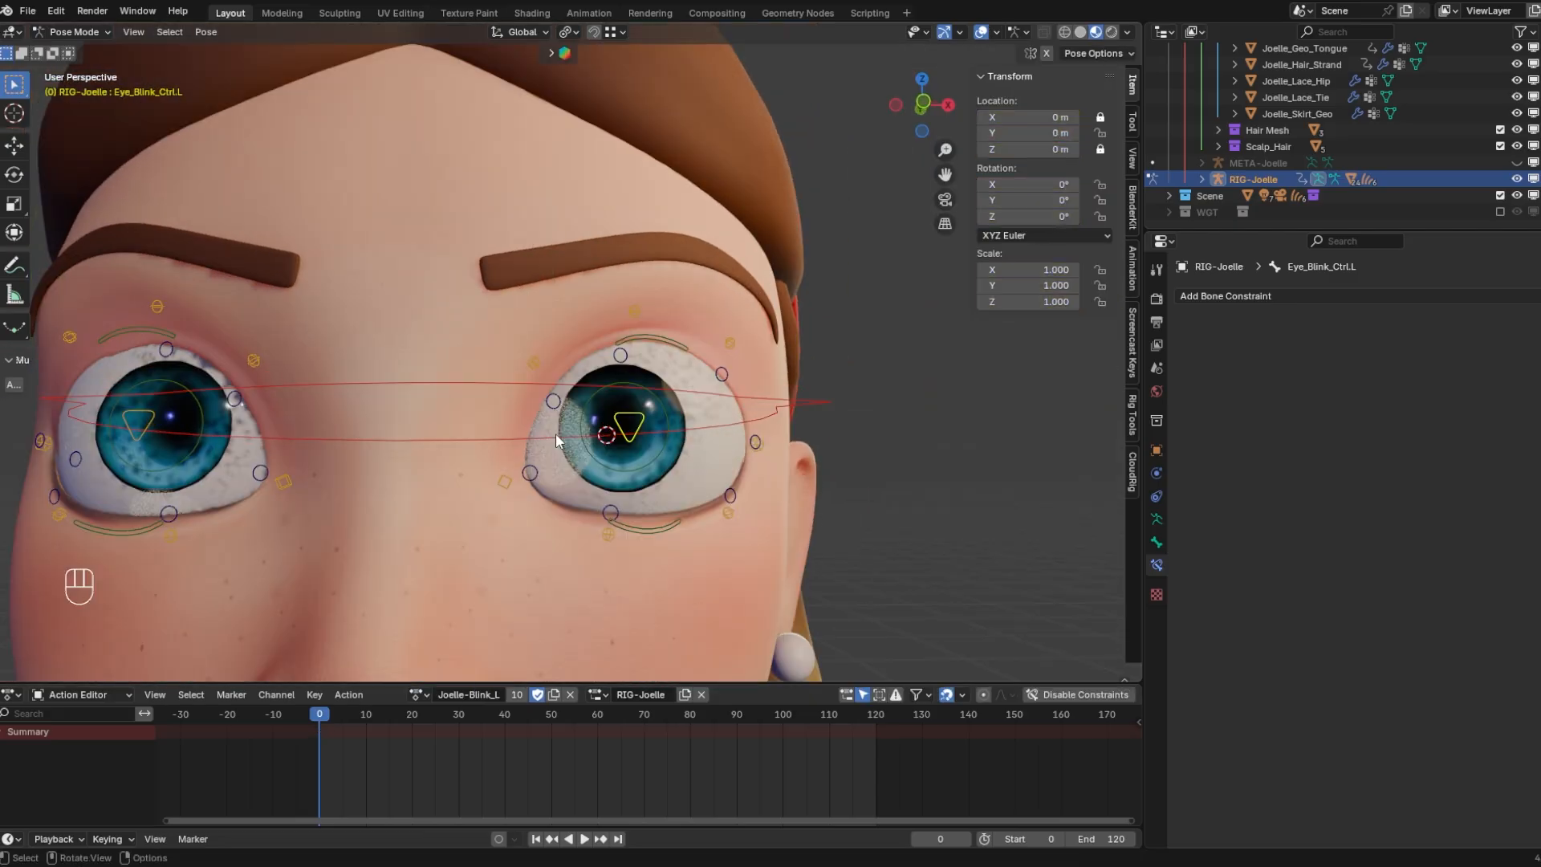
shift+middle_drag(558, 440, 792, 387)
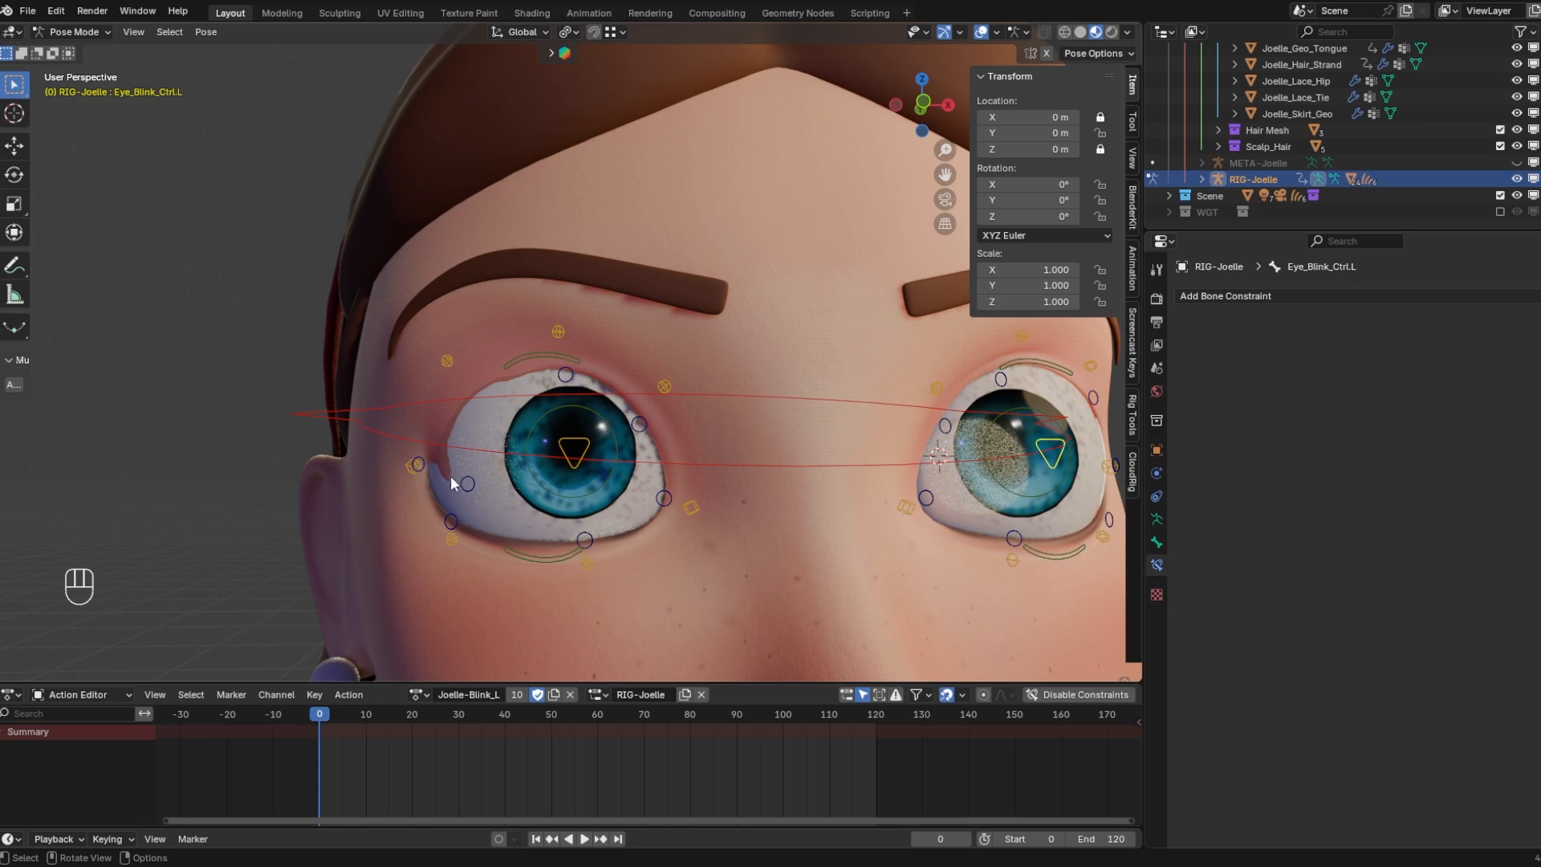
Copy the closed pose of all left eyelid controls at frame 20 of the Joelle-Blink_L action
click(466, 485)
shift+click(426, 461)
middle_drag(906, 471, 863, 482)
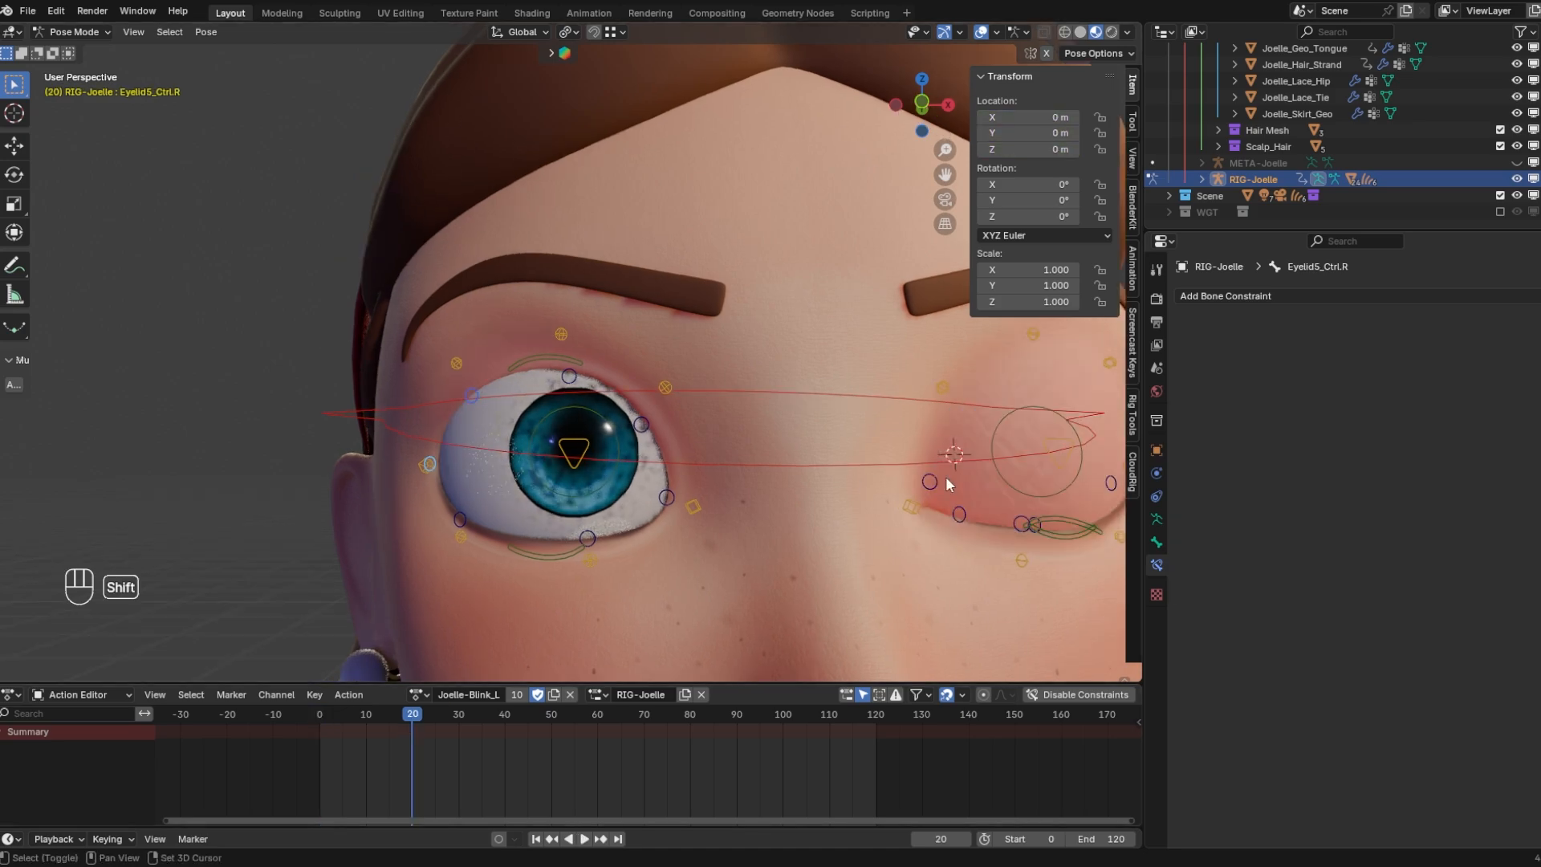
shift+middle_drag(950, 484, 602, 456)
click(570, 490)
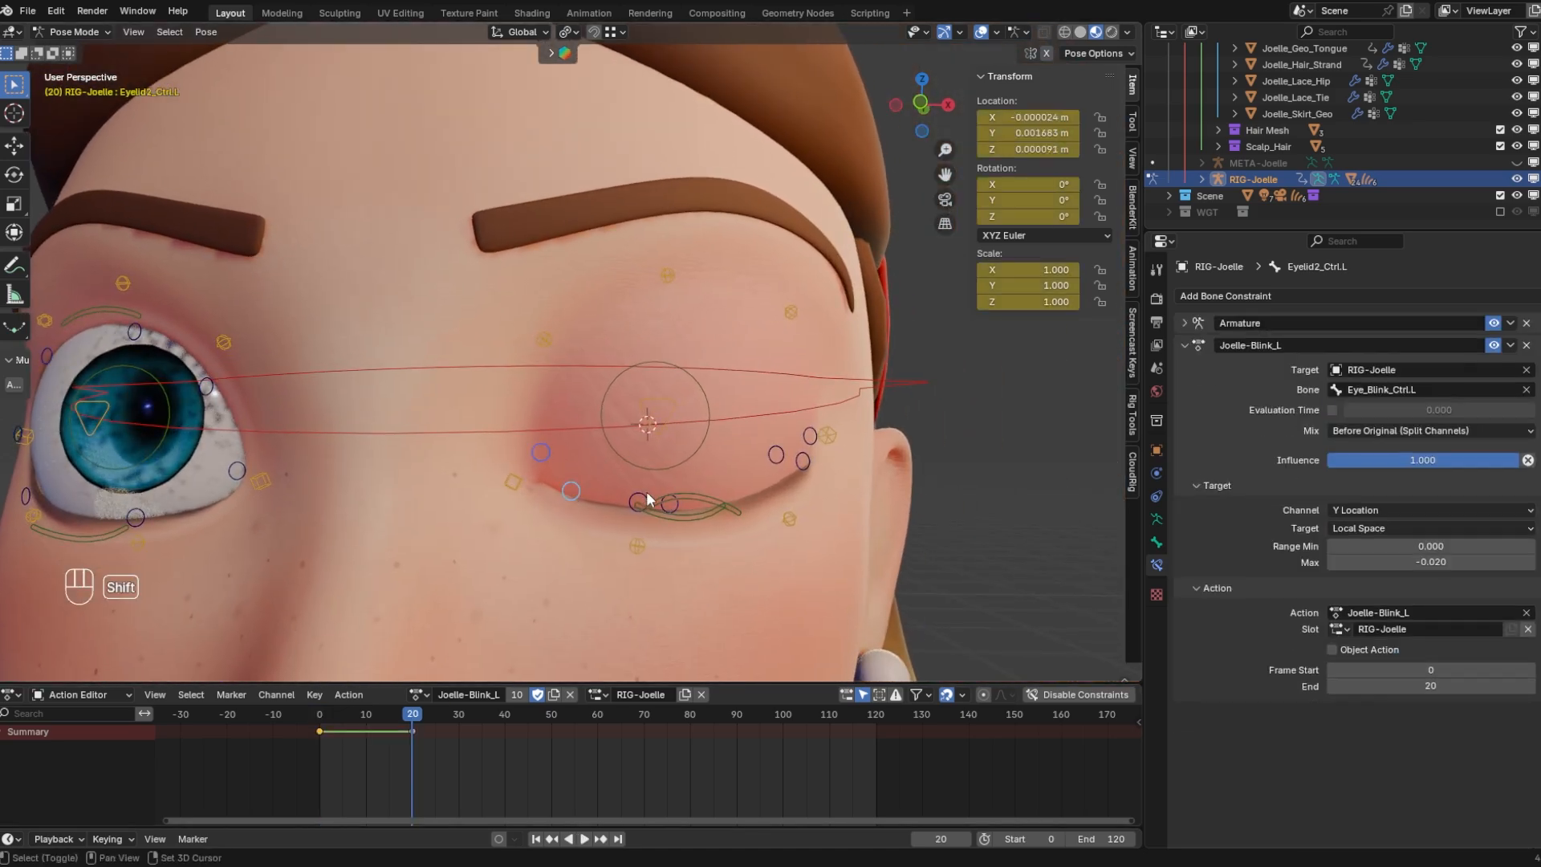
shift+click(810, 435)
key(ctrl+c)
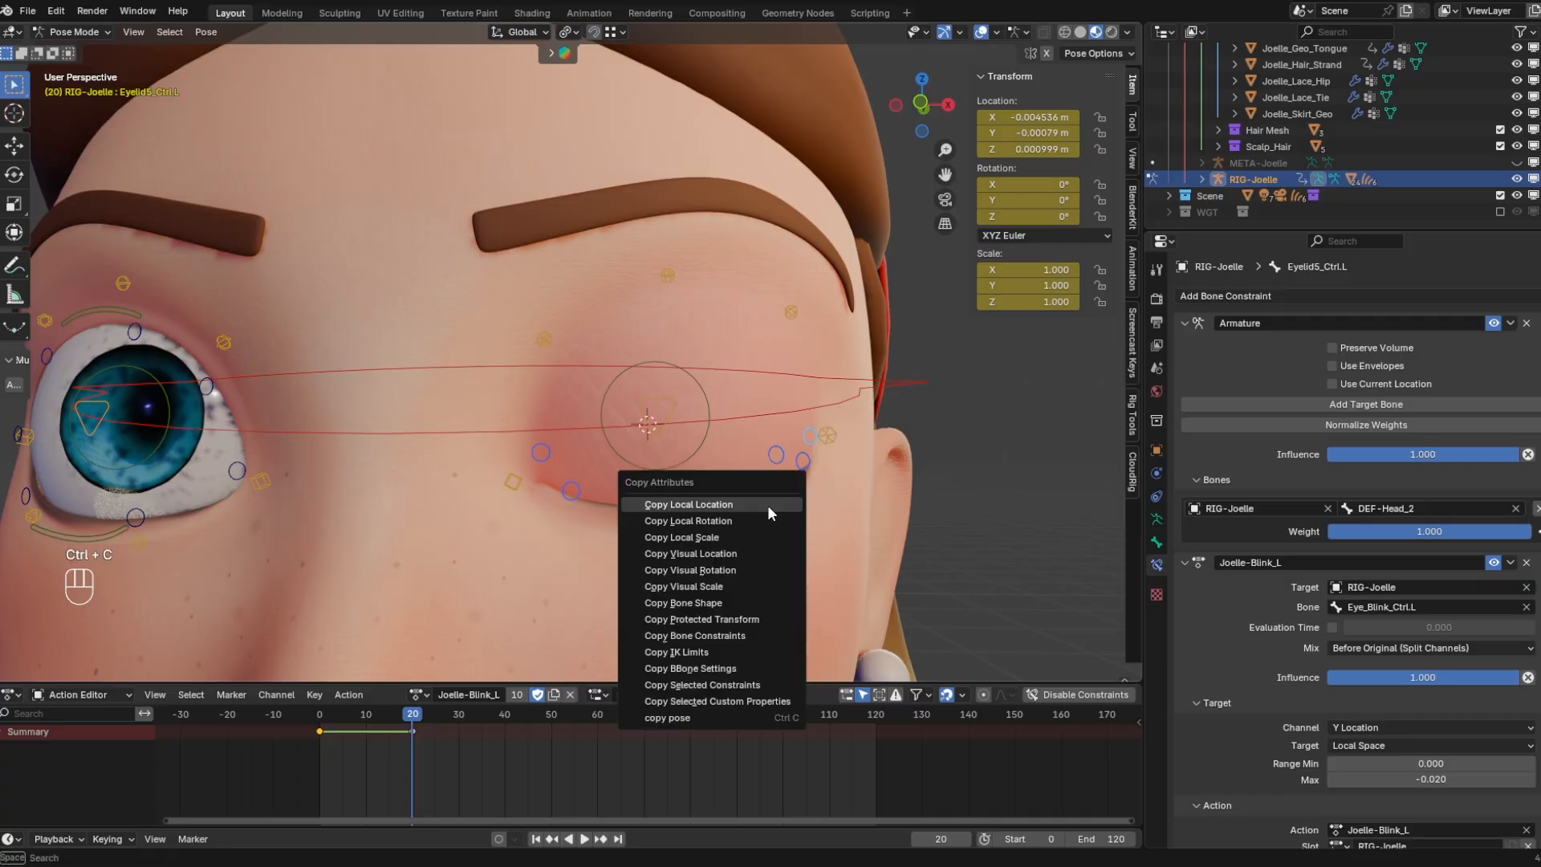
click(703, 718)
Select all the right eyelid controls and keyframe them at frame 0 in a new Joelle-Blink_R action
shift+middle_drag(652, 504, 794, 462)
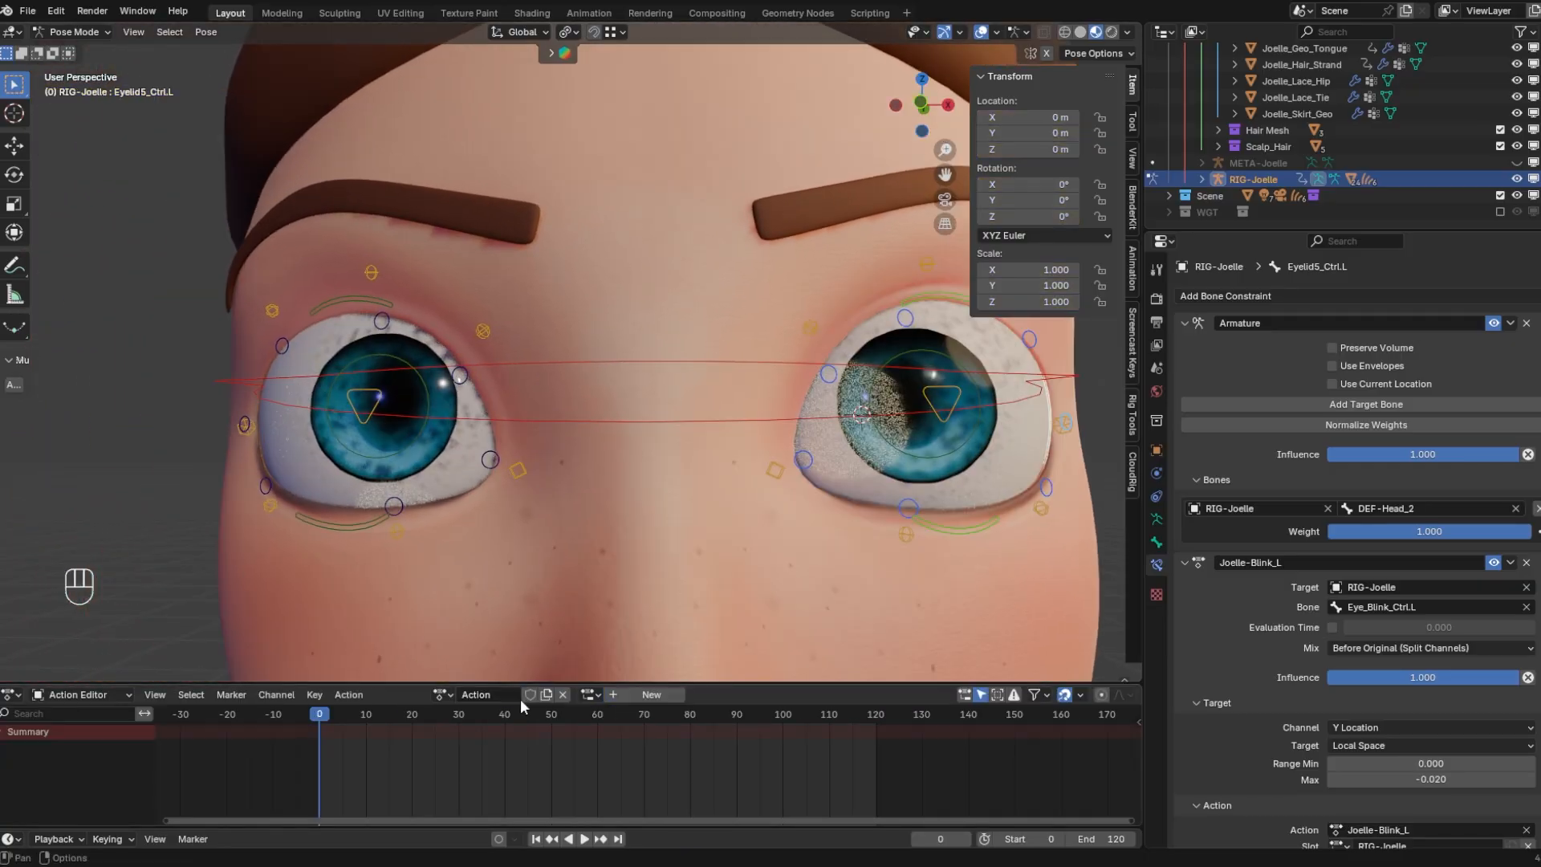
shift+click(362, 518)
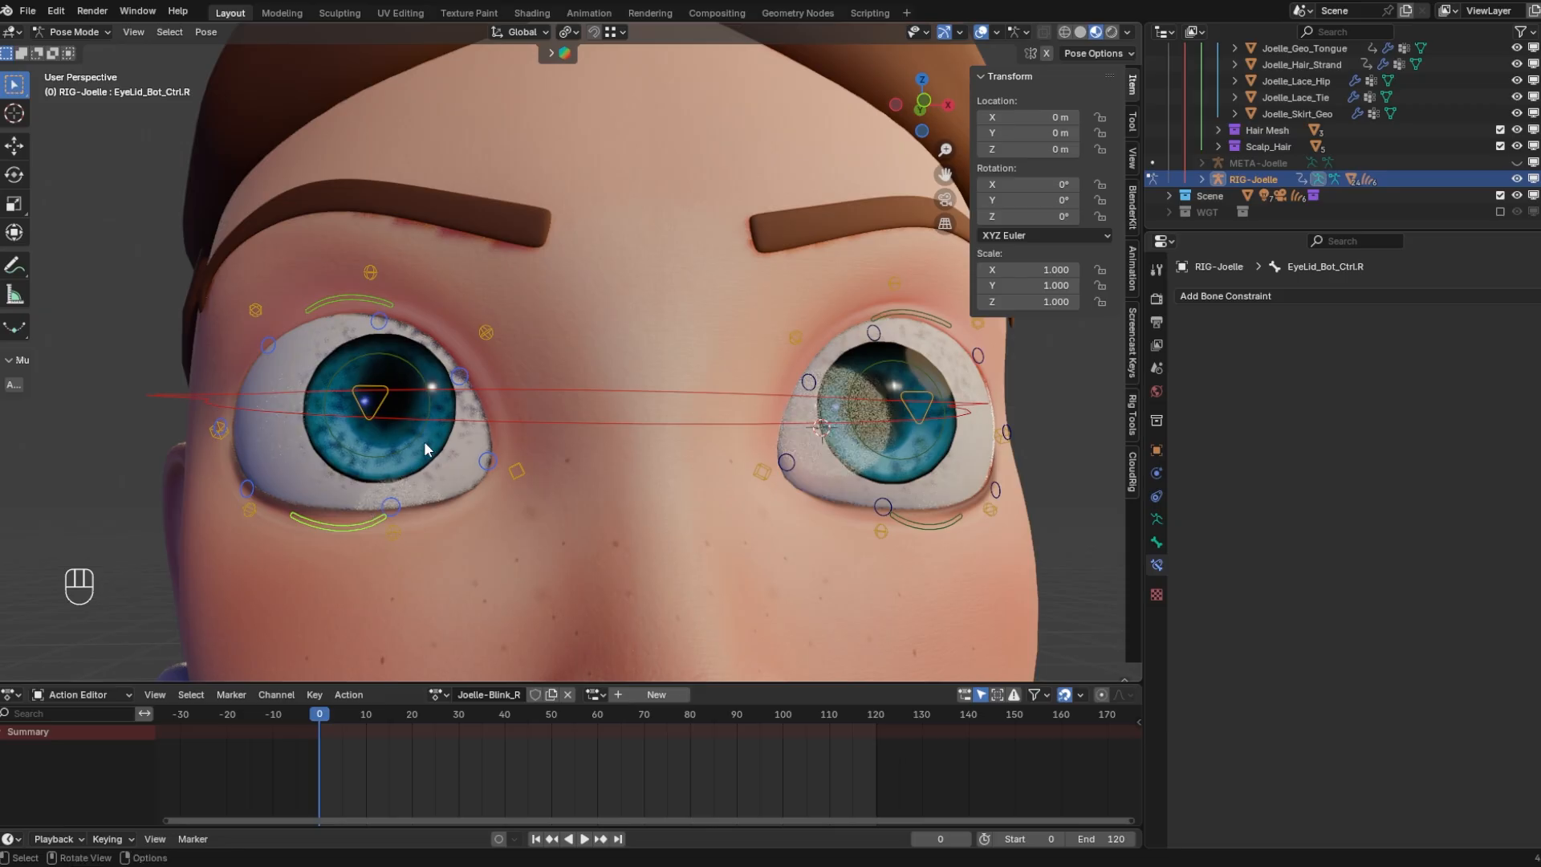
key(i)
Paste the copied eyelid pose flipped onto the right eye at frame 20 and test the pasted controls by moving them, undoing the test
key(space)
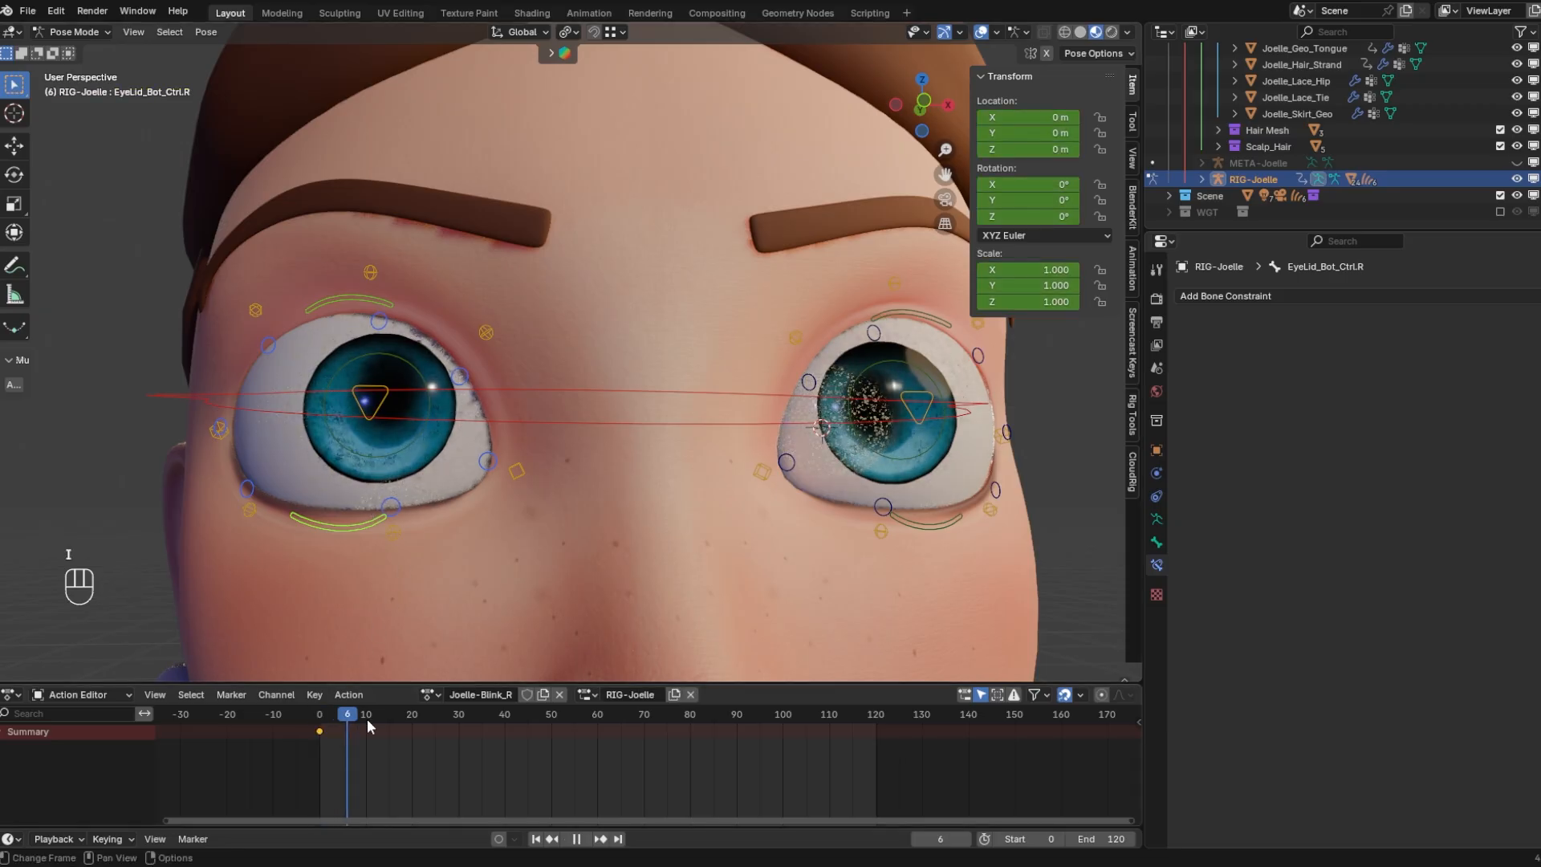
key(space)
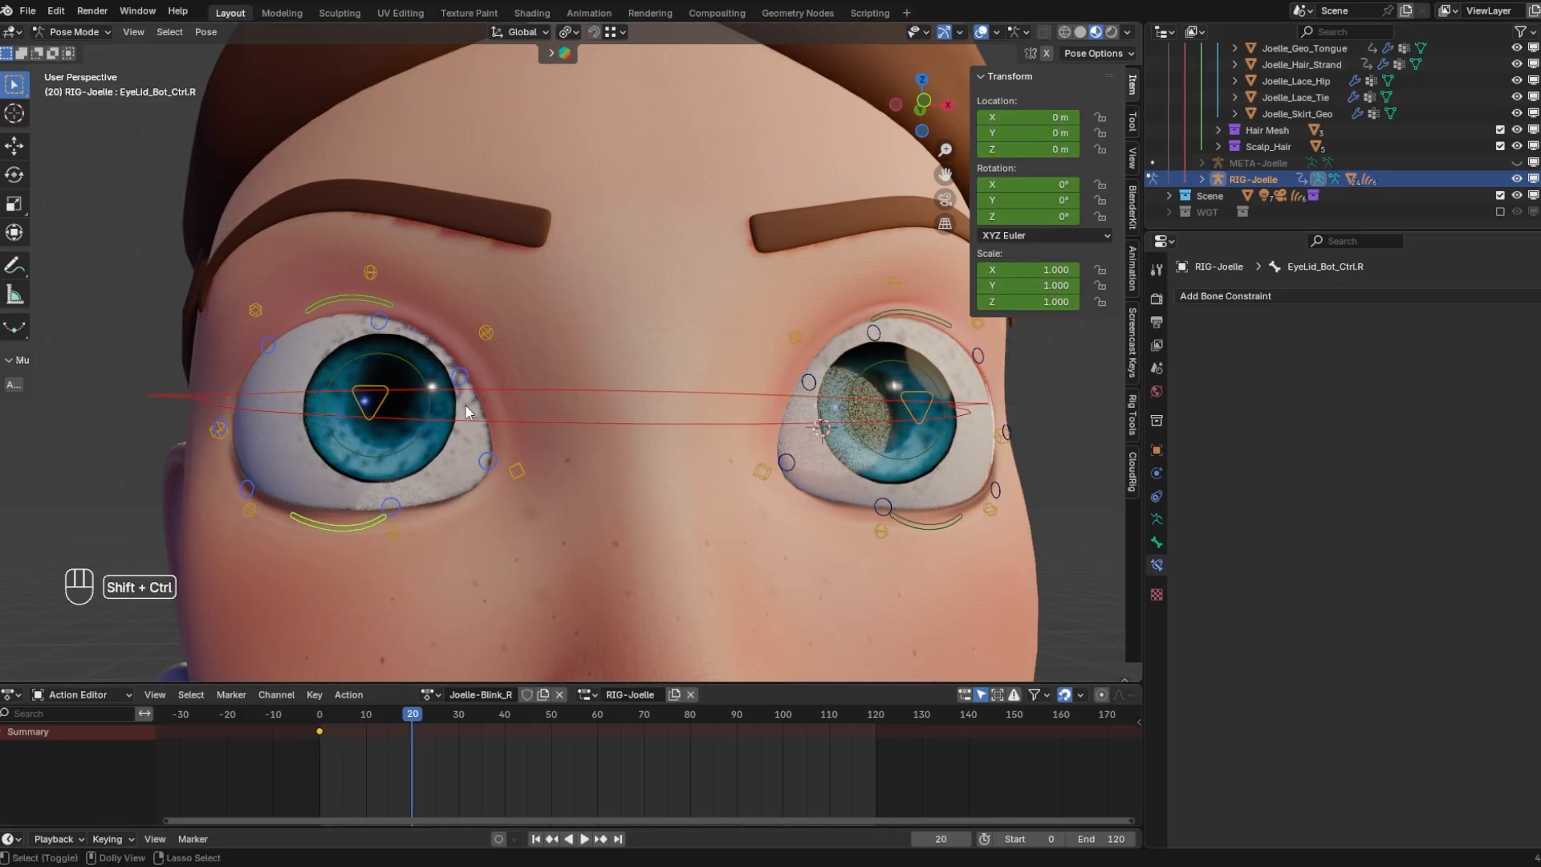
key(ctrl+shift+v)
middle_drag(471, 409, 518, 523)
click(244, 570)
click(571, 482)
key(g)
click(574, 496)
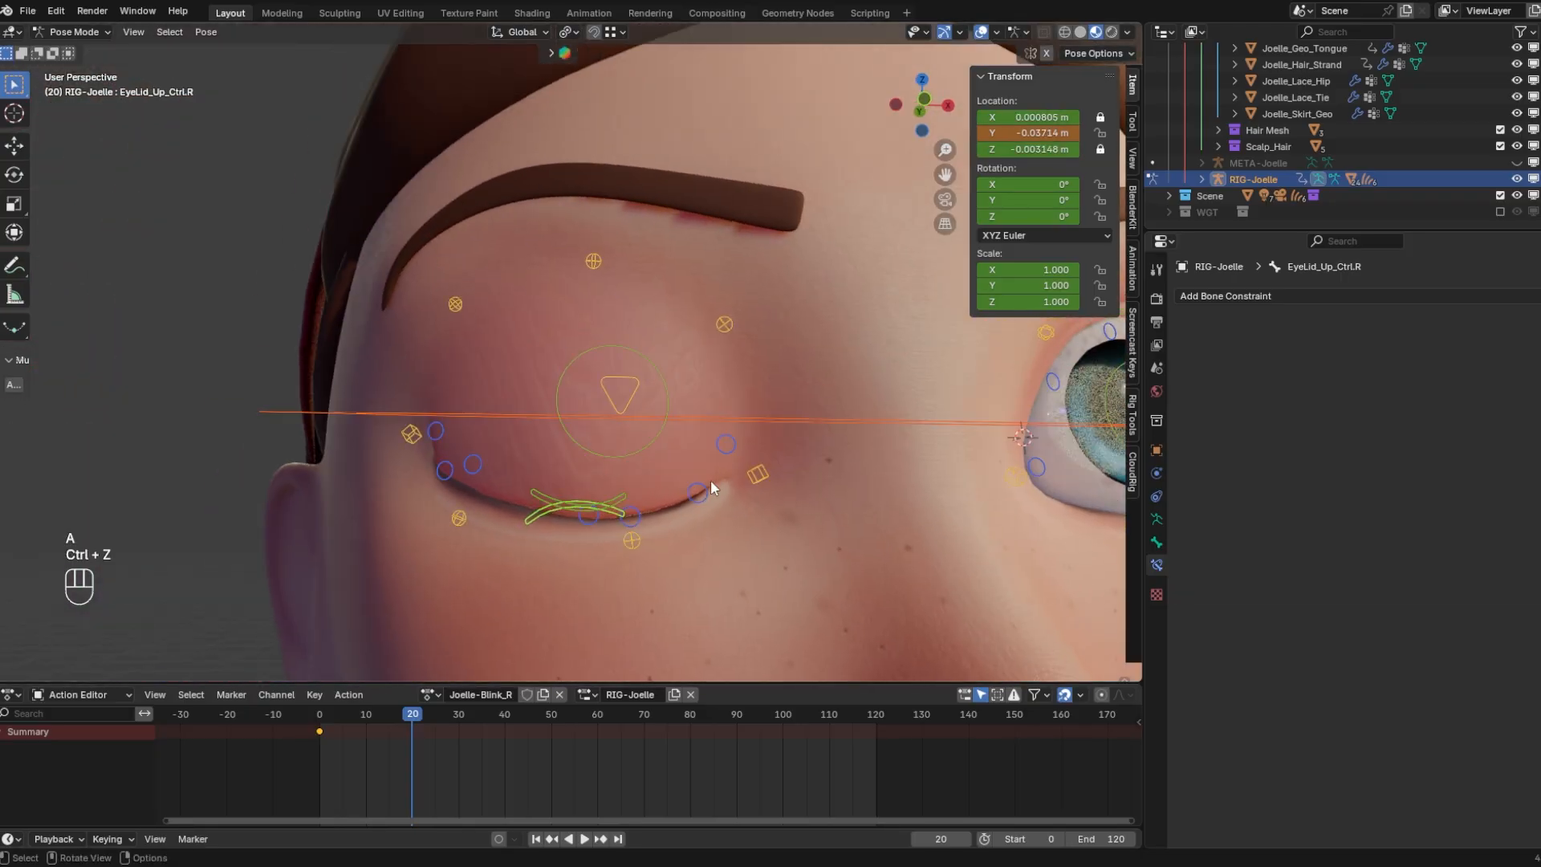
key(ctrl+z)
key(ctrl+shift+z)
Select every right eyelid control, including EyeLid_Up_Ctrl.R and EyeLid_Bot_Ctrl.R, and keyframe the closed pose at frame 20
click(473, 464)
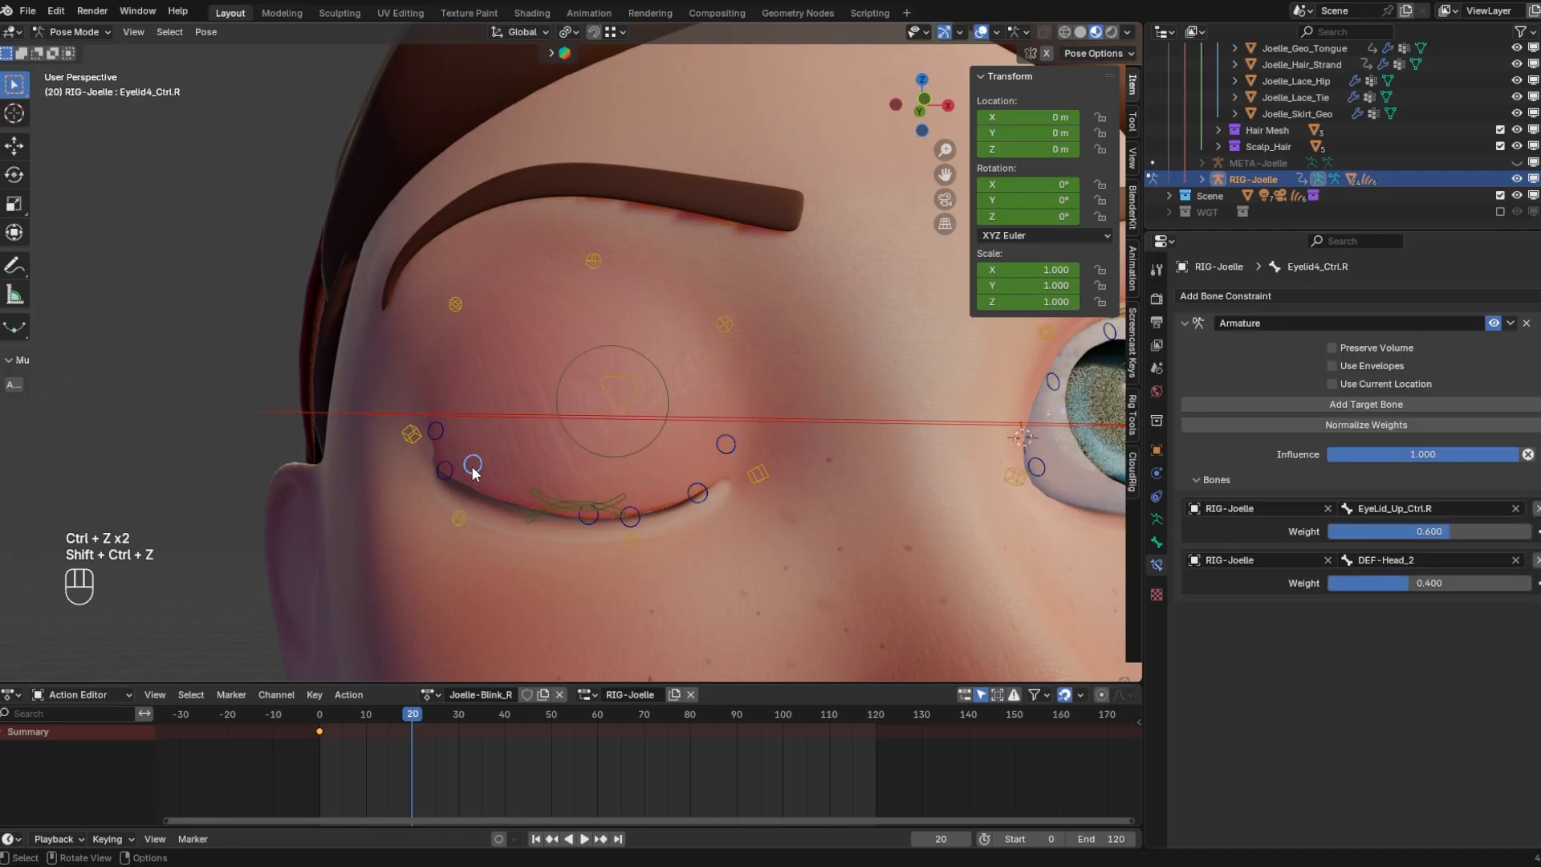
shift+click(442, 431)
shift+click(447, 474)
shift+click(545, 511)
shift+click(571, 509)
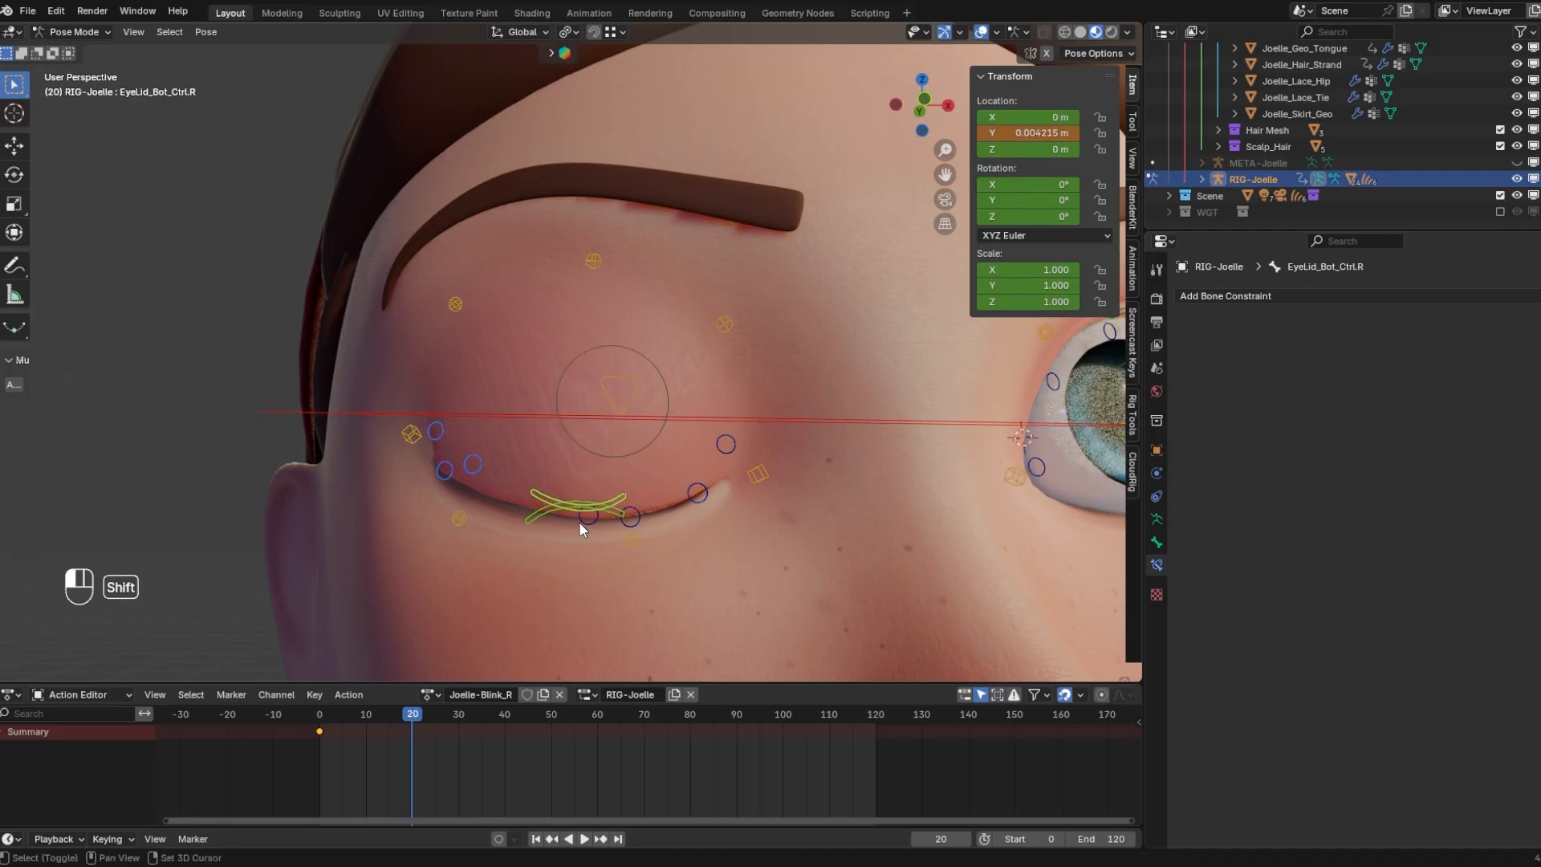
shift+click(588, 517)
shift+click(632, 518)
shift+click(697, 495)
shift+click(726, 446)
key(i)
Change the interpolation mode of the Joelle-Blink_R keyframes and return to frame 0
drag(477, 741, 336, 749)
key(t)
click(305, 746)
click(319, 713)
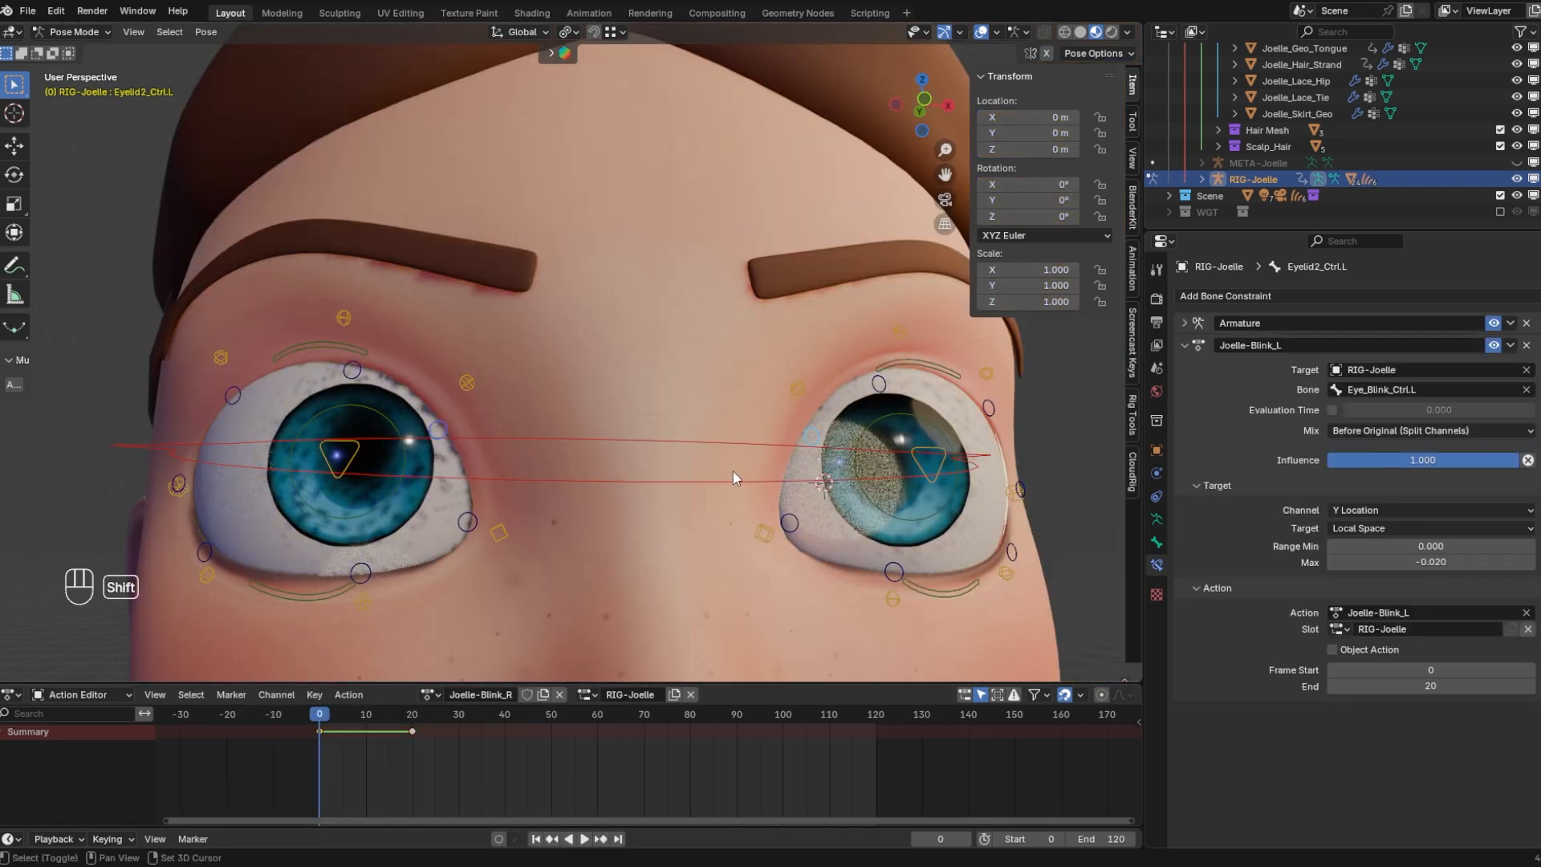
Copy the Joelle-Blink_L constraint from Eyelid2_Ctrl.L to Eyelid2_Ctrl.R and rename the copy Joelle-Blink_R
shift+click(516, 441)
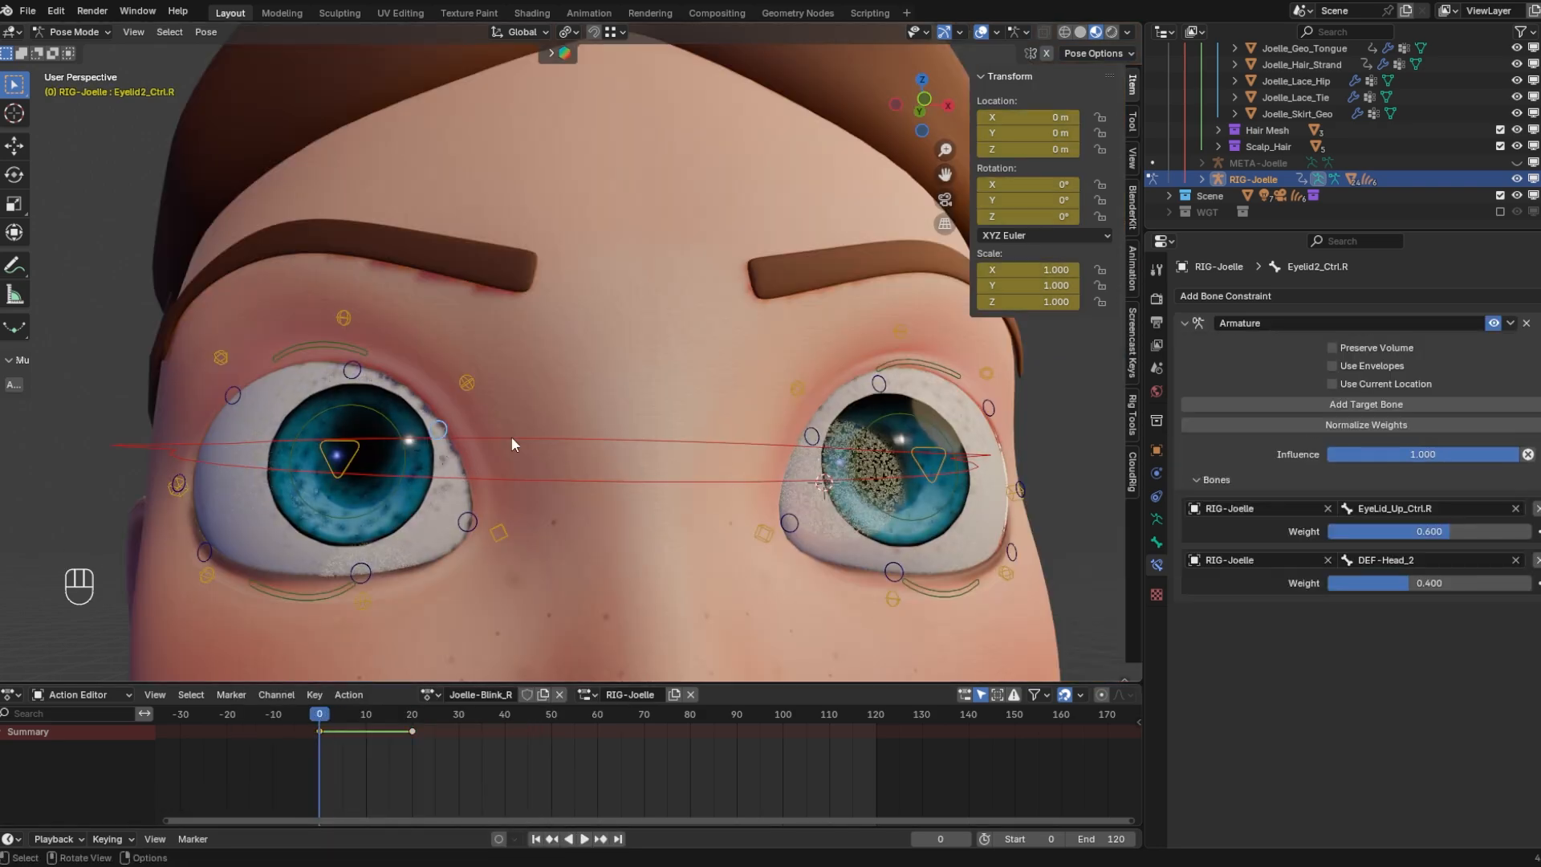
shift+click(516, 441)
click(1511, 345)
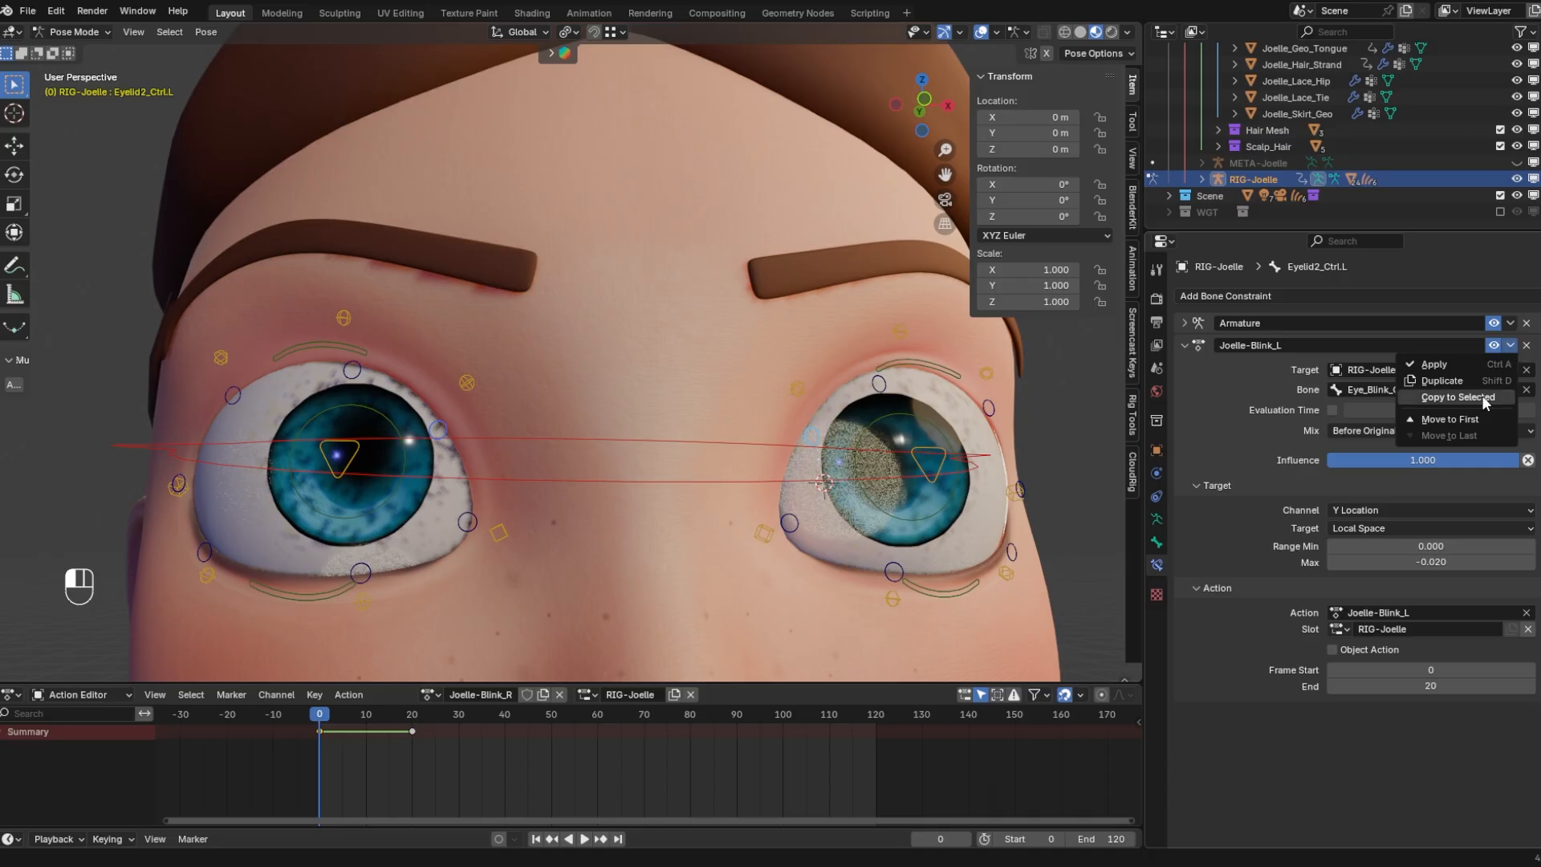
click(1458, 397)
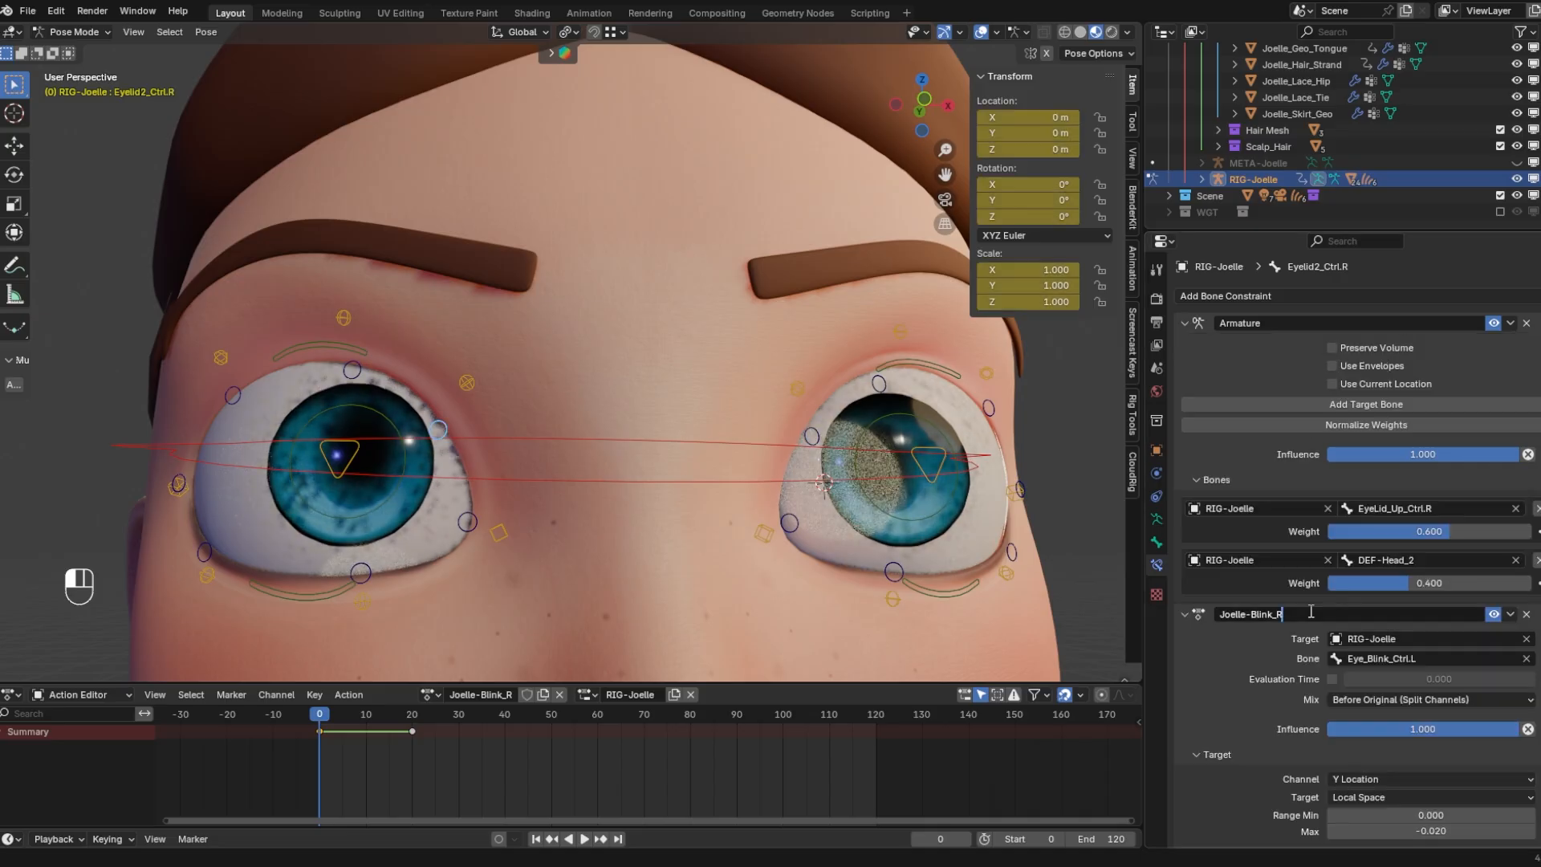
key(Return)
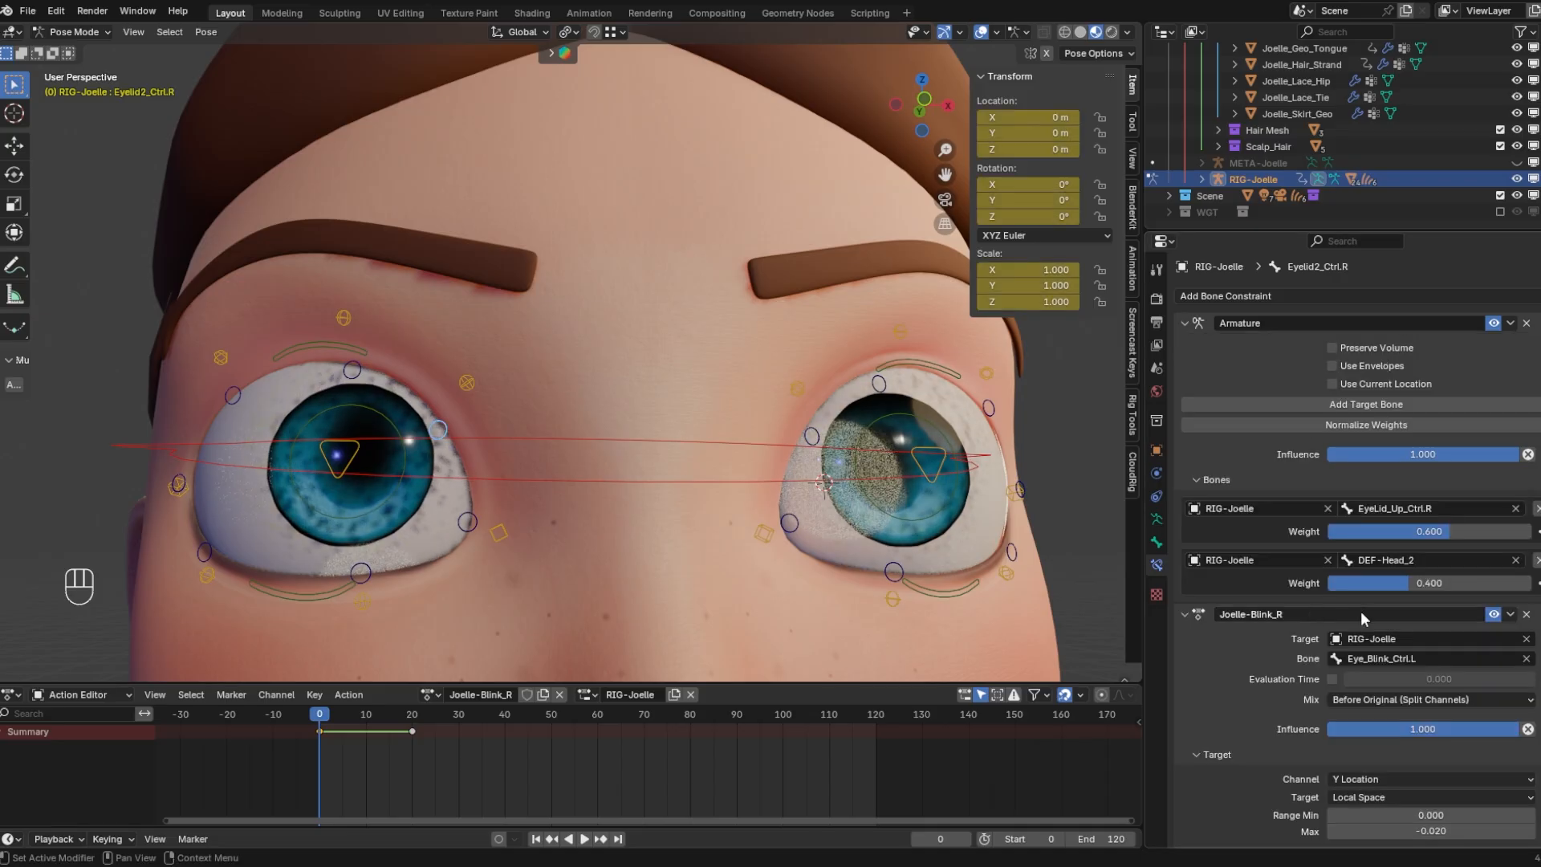
Set the Joelle-Blink_R constraint's target bone to Eye_Blink_Ctrl.R and its action to Joelle-Blink_R
scroll(1257, 620, down, 3)
click(1432, 534)
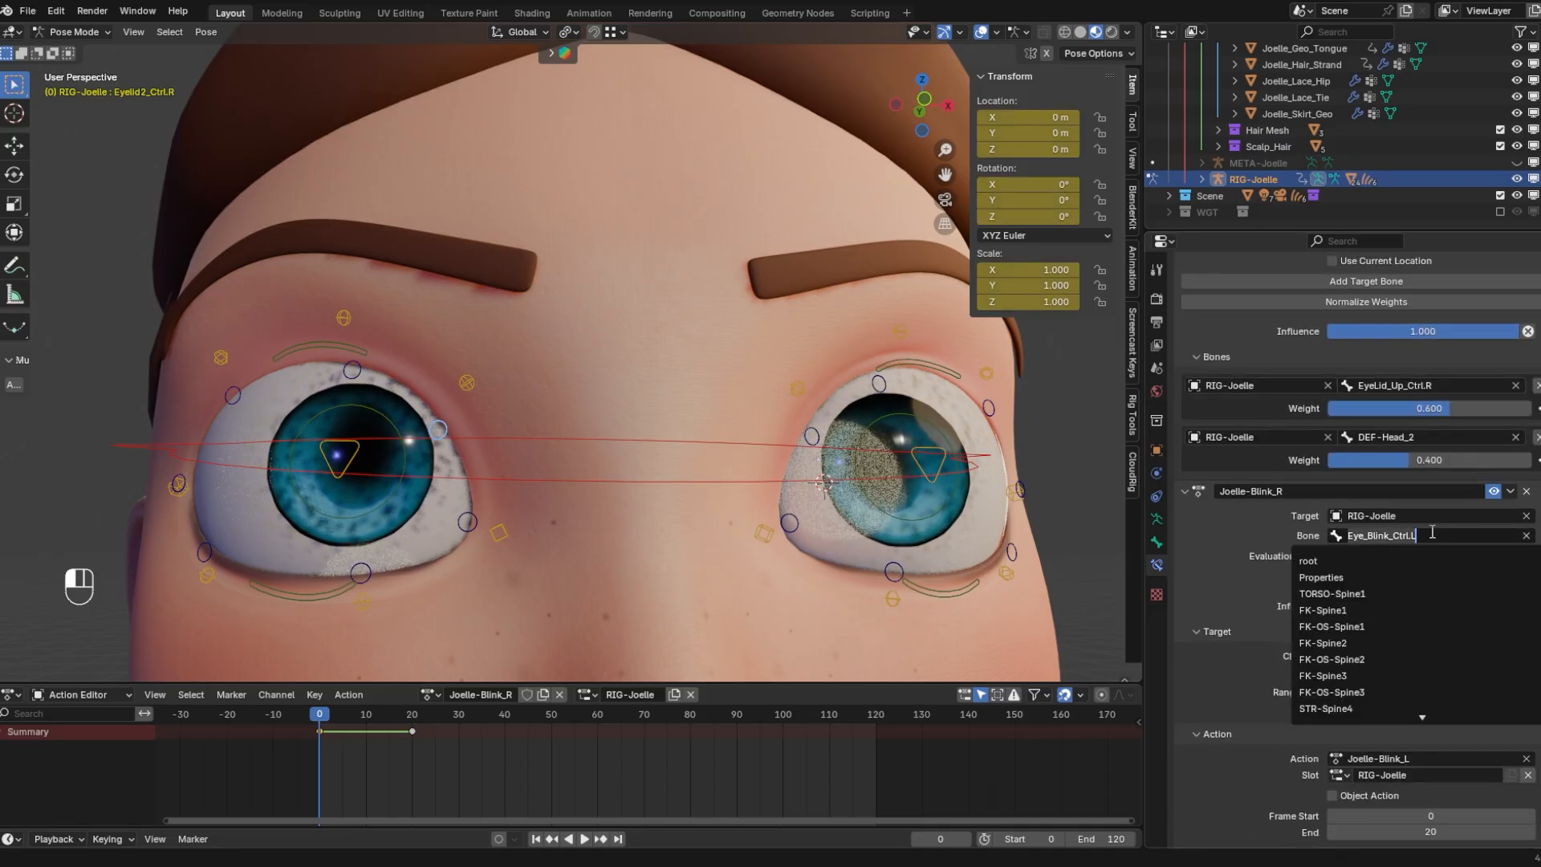
click(1434, 534)
key(BackSpace)
text(R)
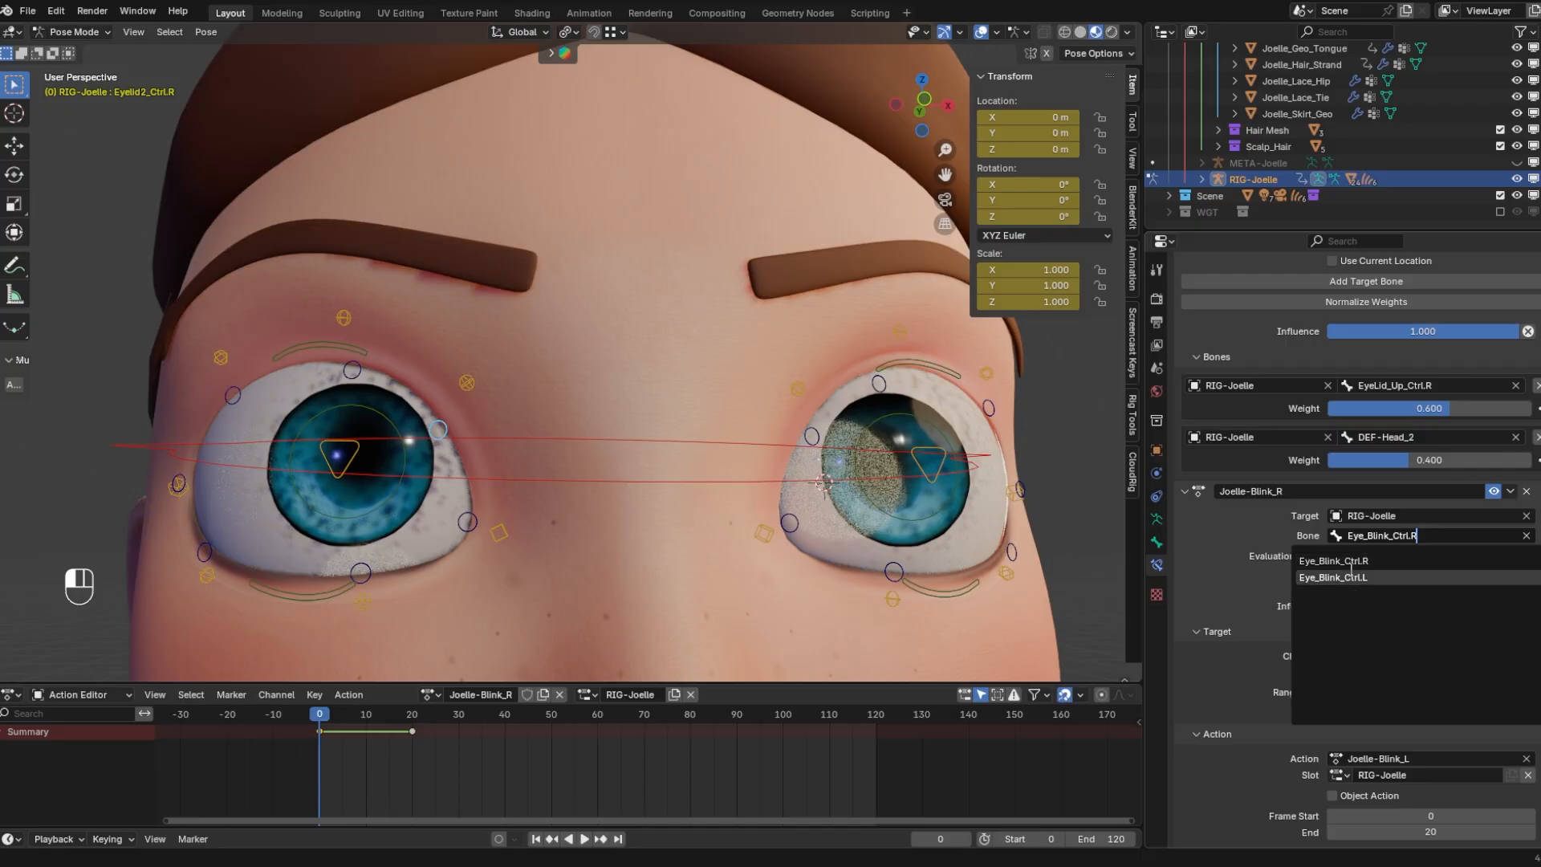
key(Return)
click(1384, 758)
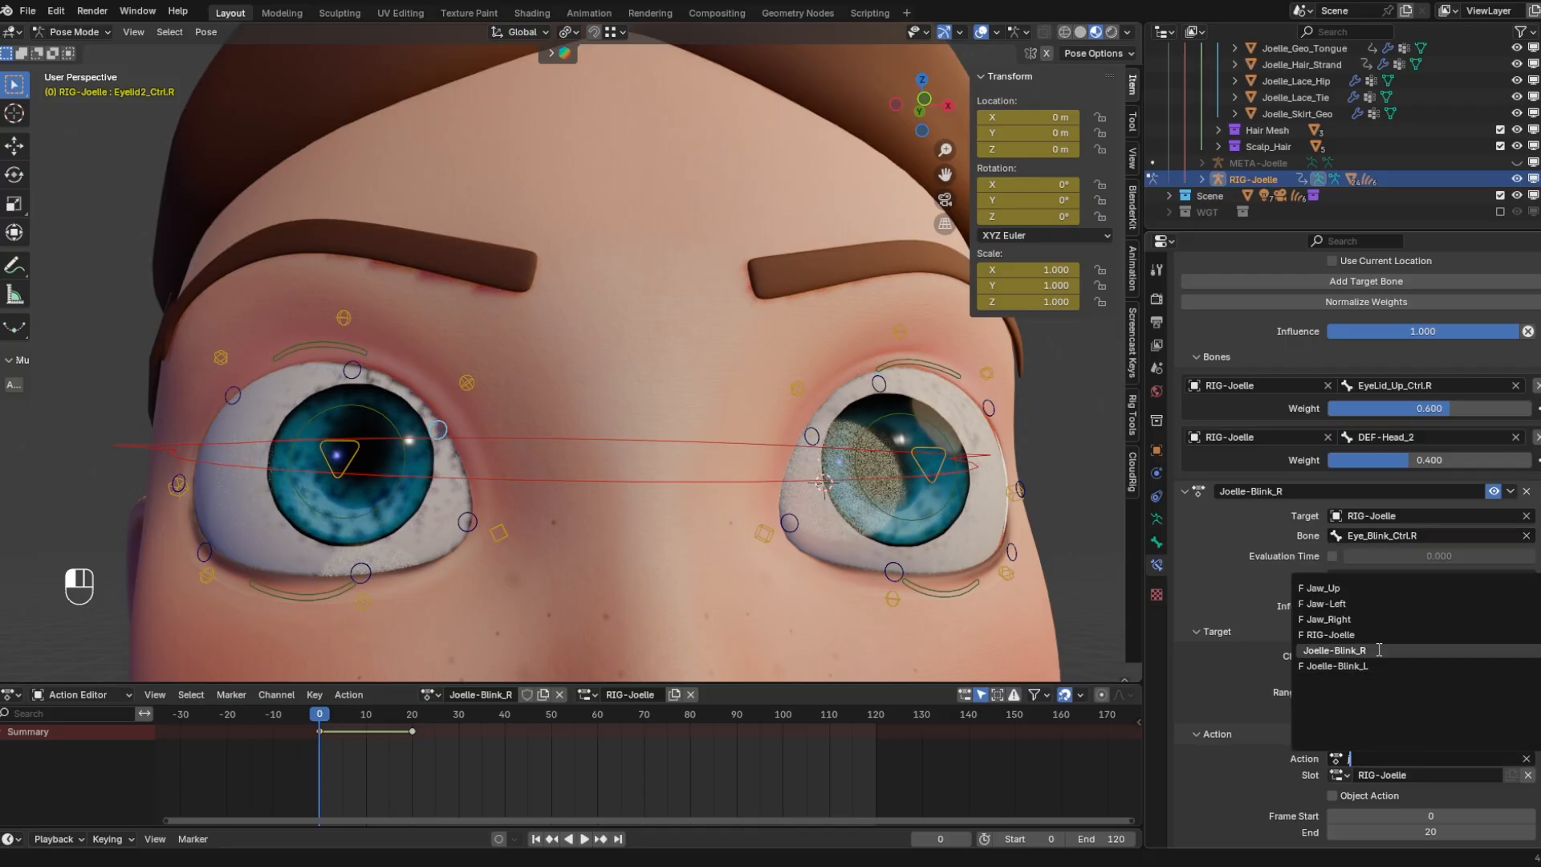
click(1334, 650)
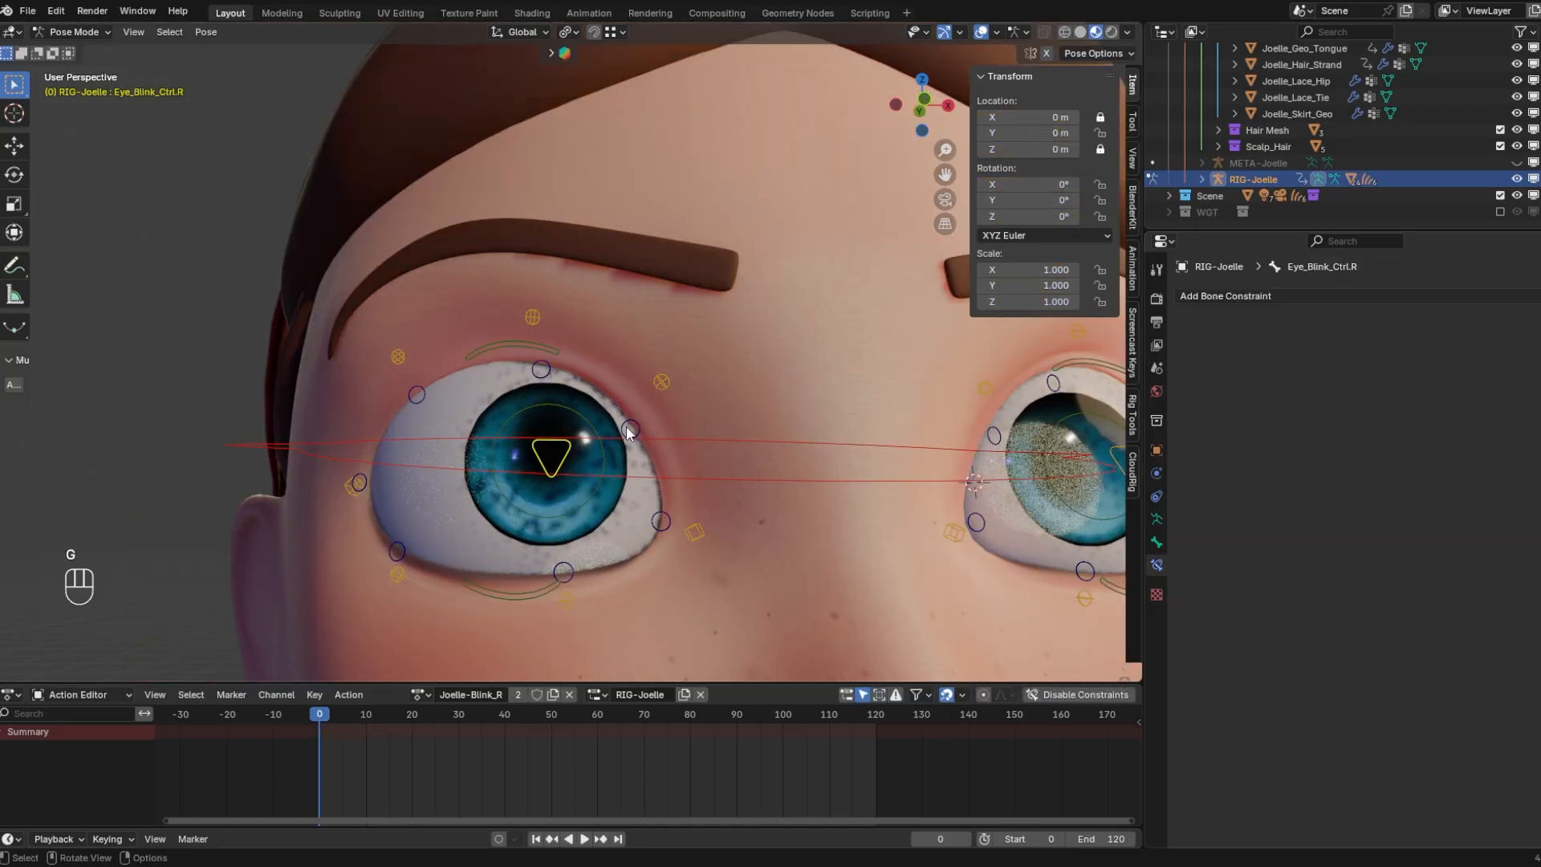
Select the right eyelid controls with Eyelid2_Ctrl.R active and copy its Joelle-Blink_R constraint to the selected bones
shift+click(630, 429)
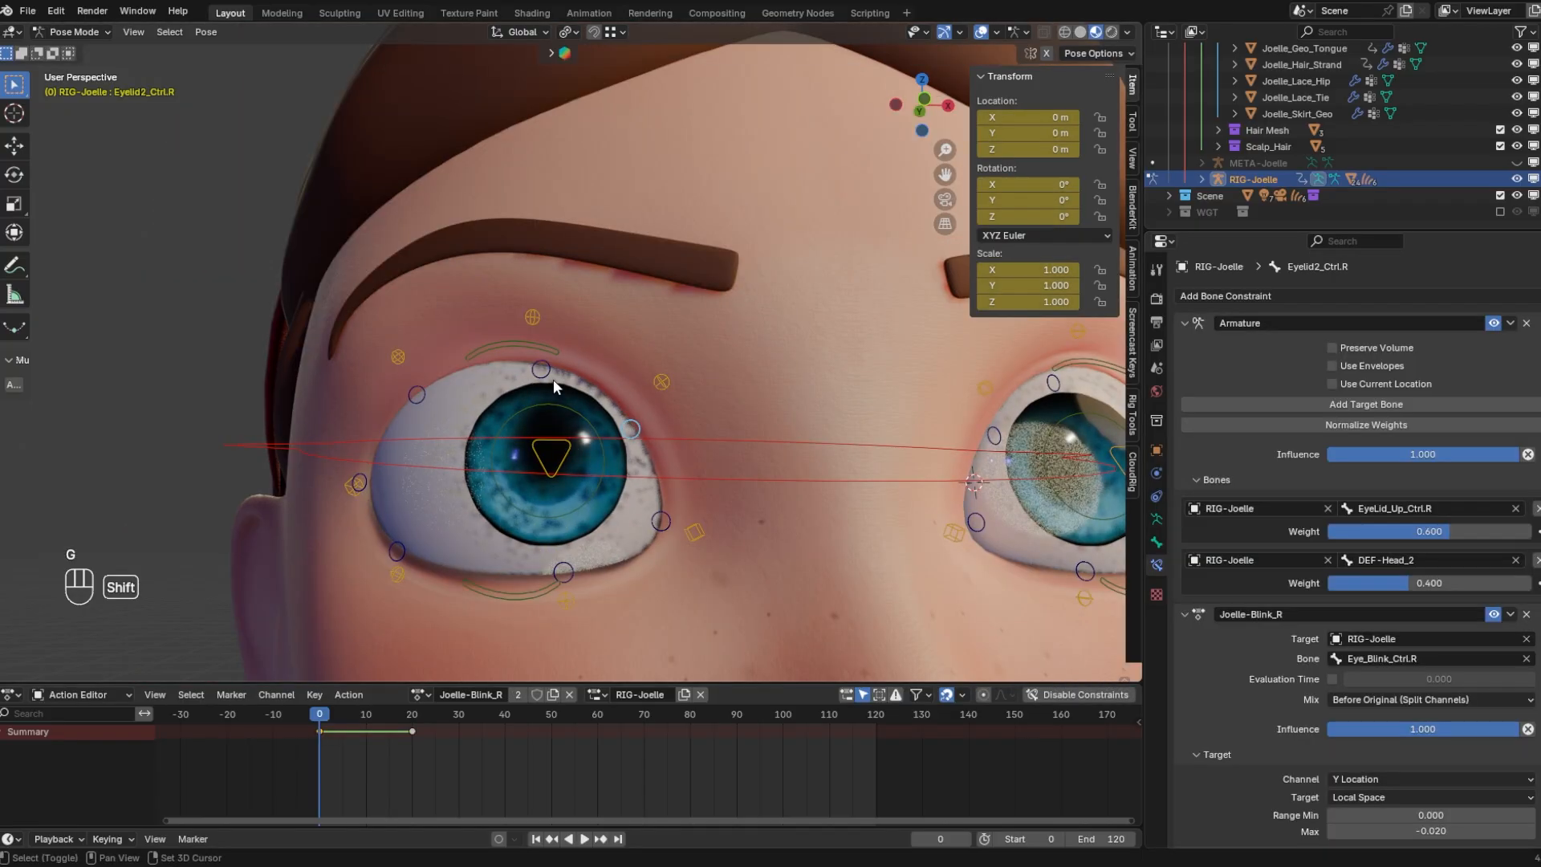
click(1511, 614)
click(1427, 673)
Test the blinks by moving Eye_Blink_Ctrl.R alone, cancelling, and moving it together with Eye_Blink_Ctrl.L
click(554, 455)
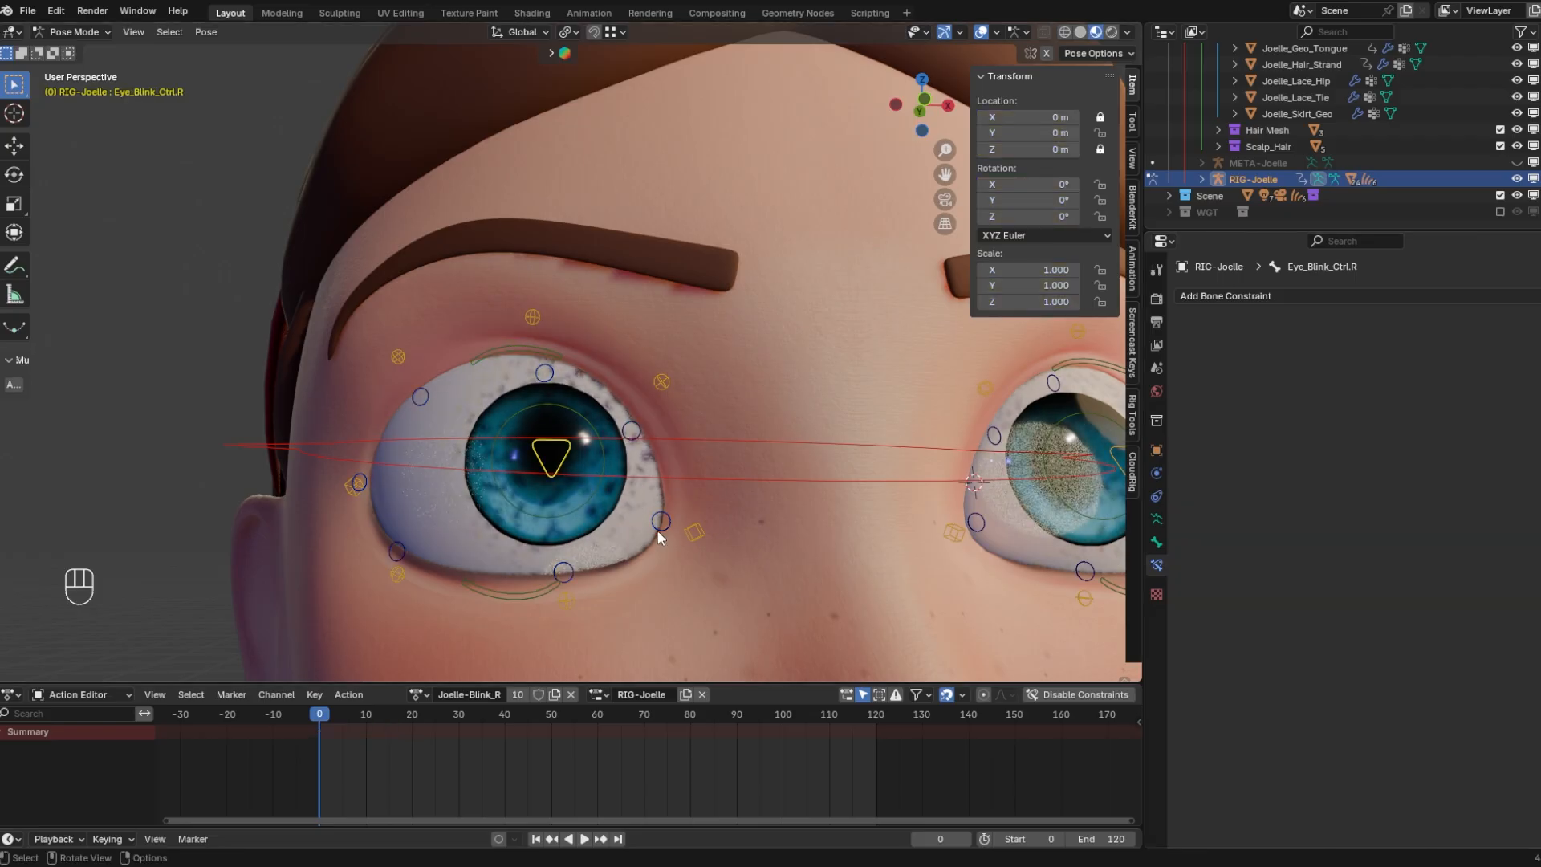
key(g)
right_click(788, 440)
middle_drag(792, 434, 631, 443)
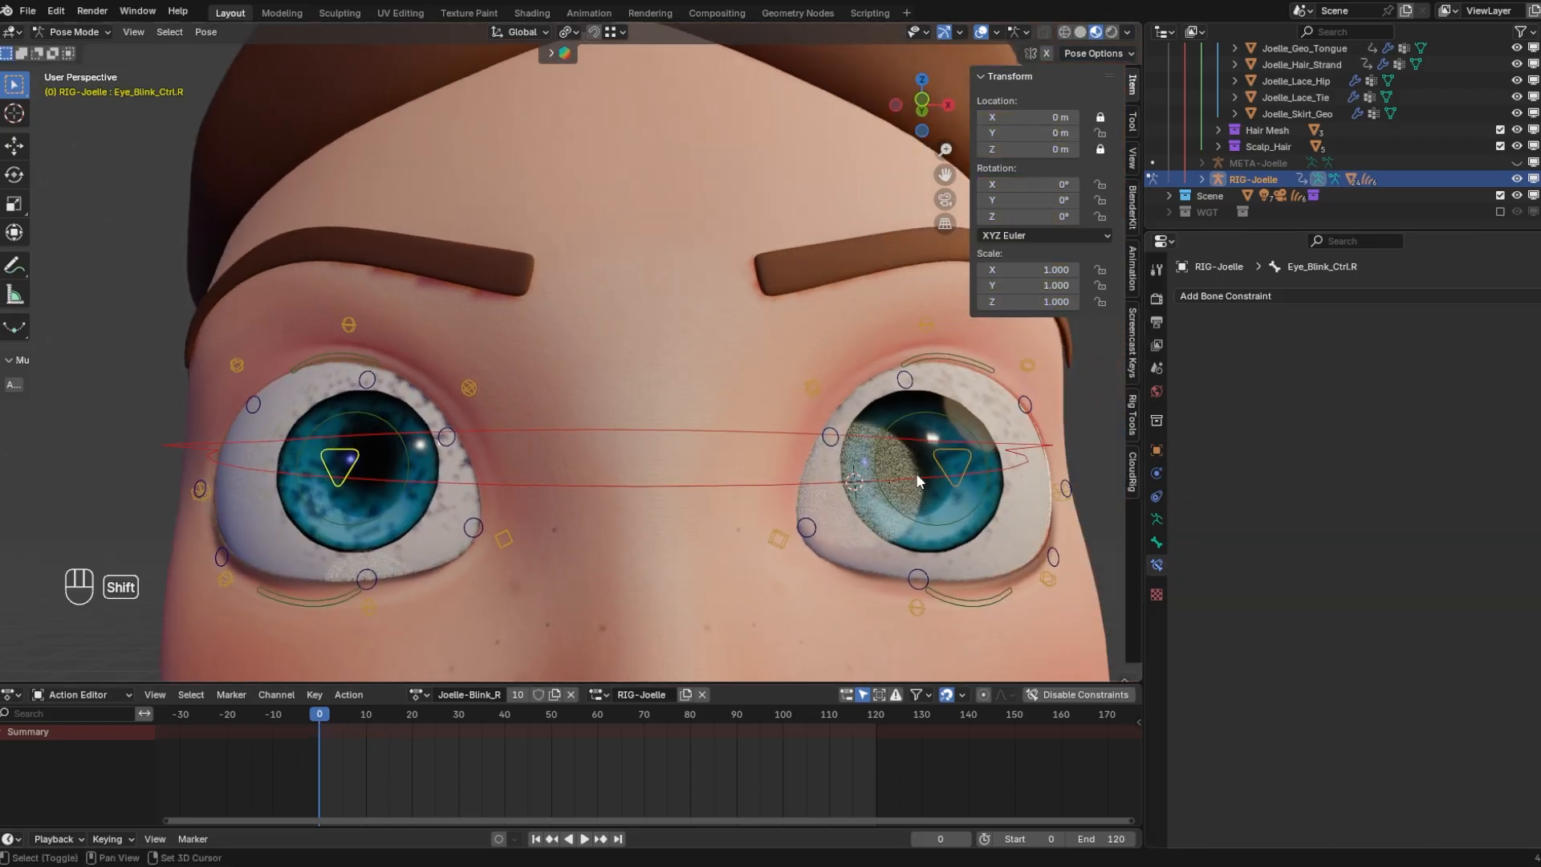
shift+click(942, 467)
scroll(917, 475, down, 3)
key(g)
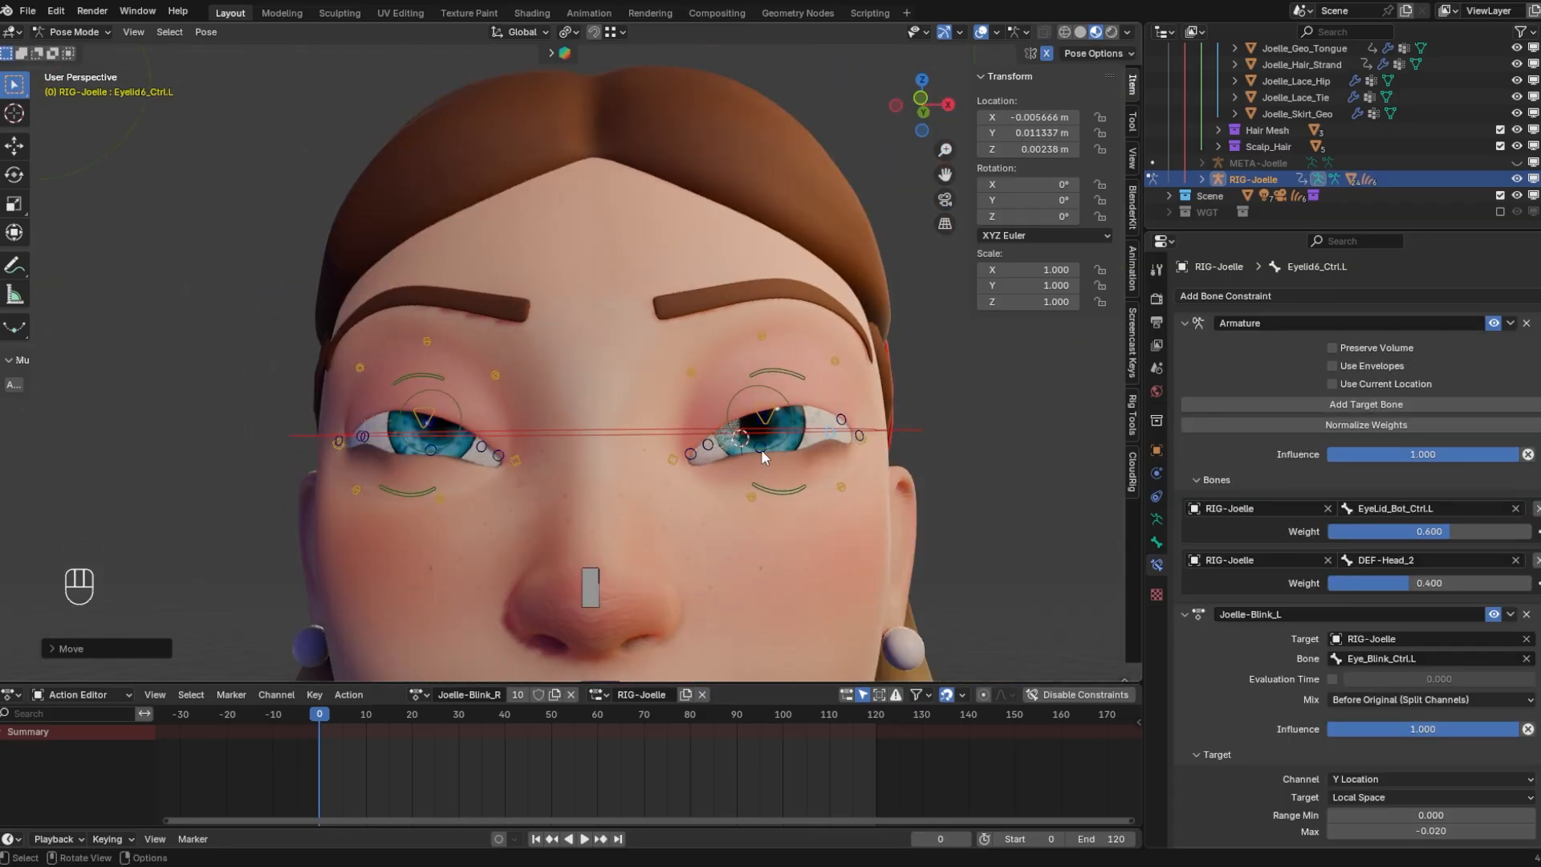
Inspect the left eyelid from the side and front, switching between Pose Mode and Object Mode
click(808, 473)
scroll(809, 447, up, 1)
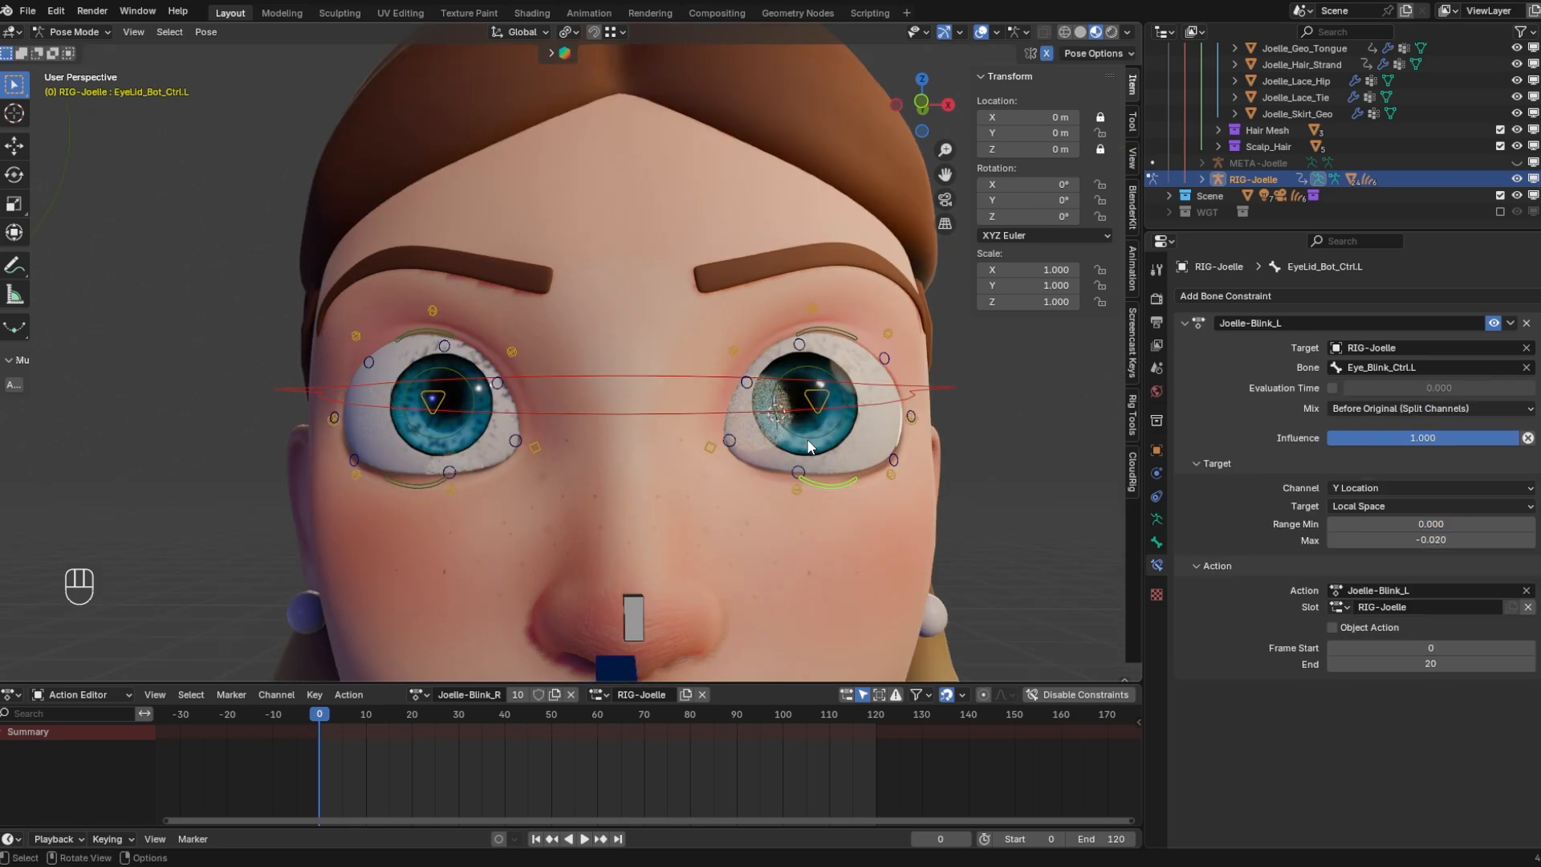
middle_drag(856, 401, 685, 248)
scroll(816, 207, up, 2)
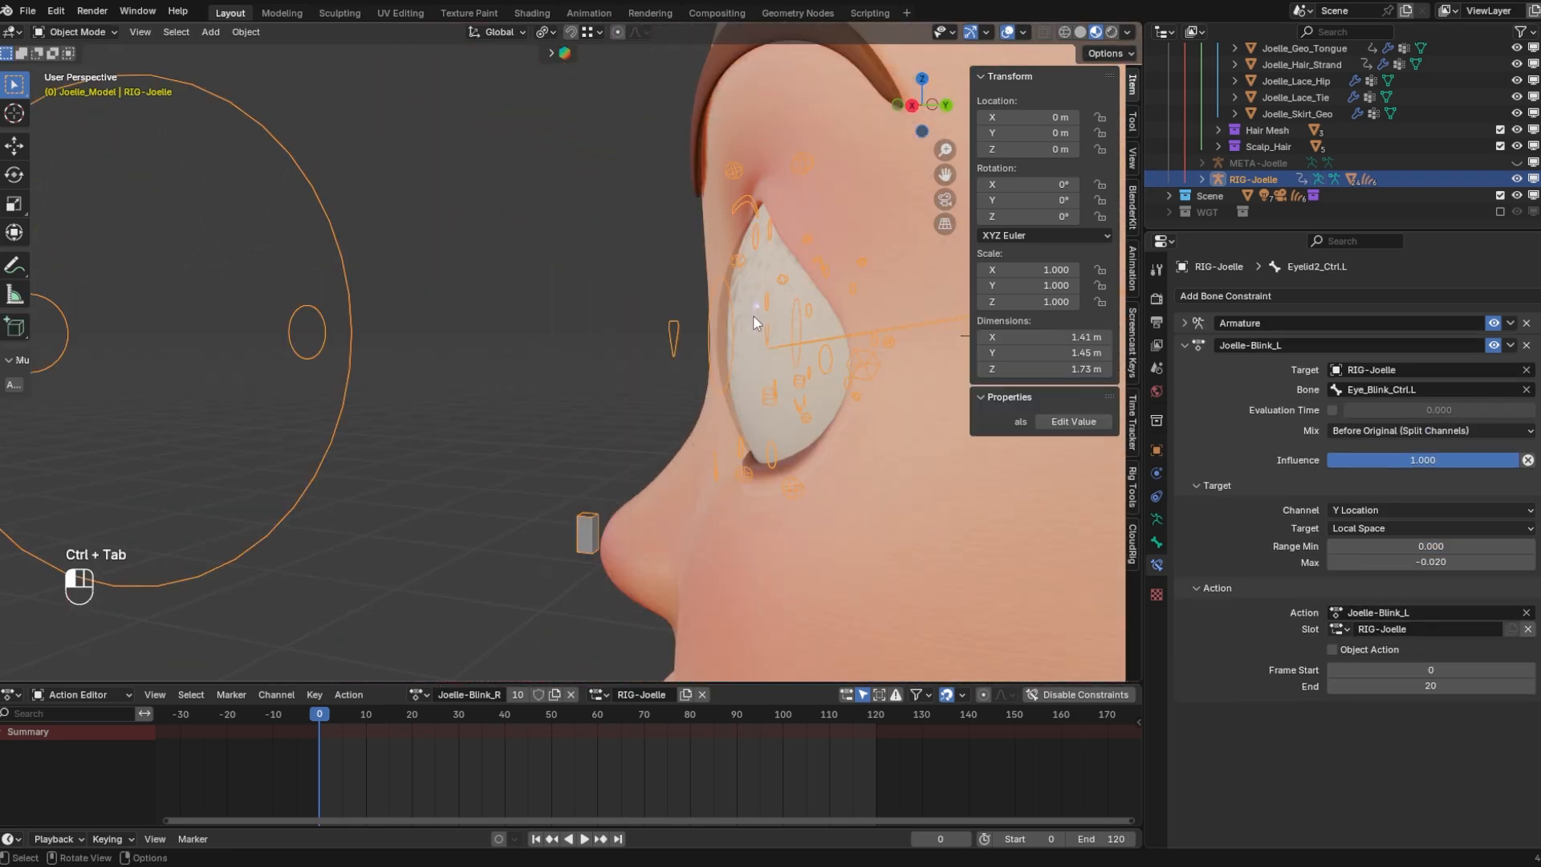
click(753, 315)
middle_drag(753, 315, 542, 311)
click(613, 182)
key(ctrl+Tab)
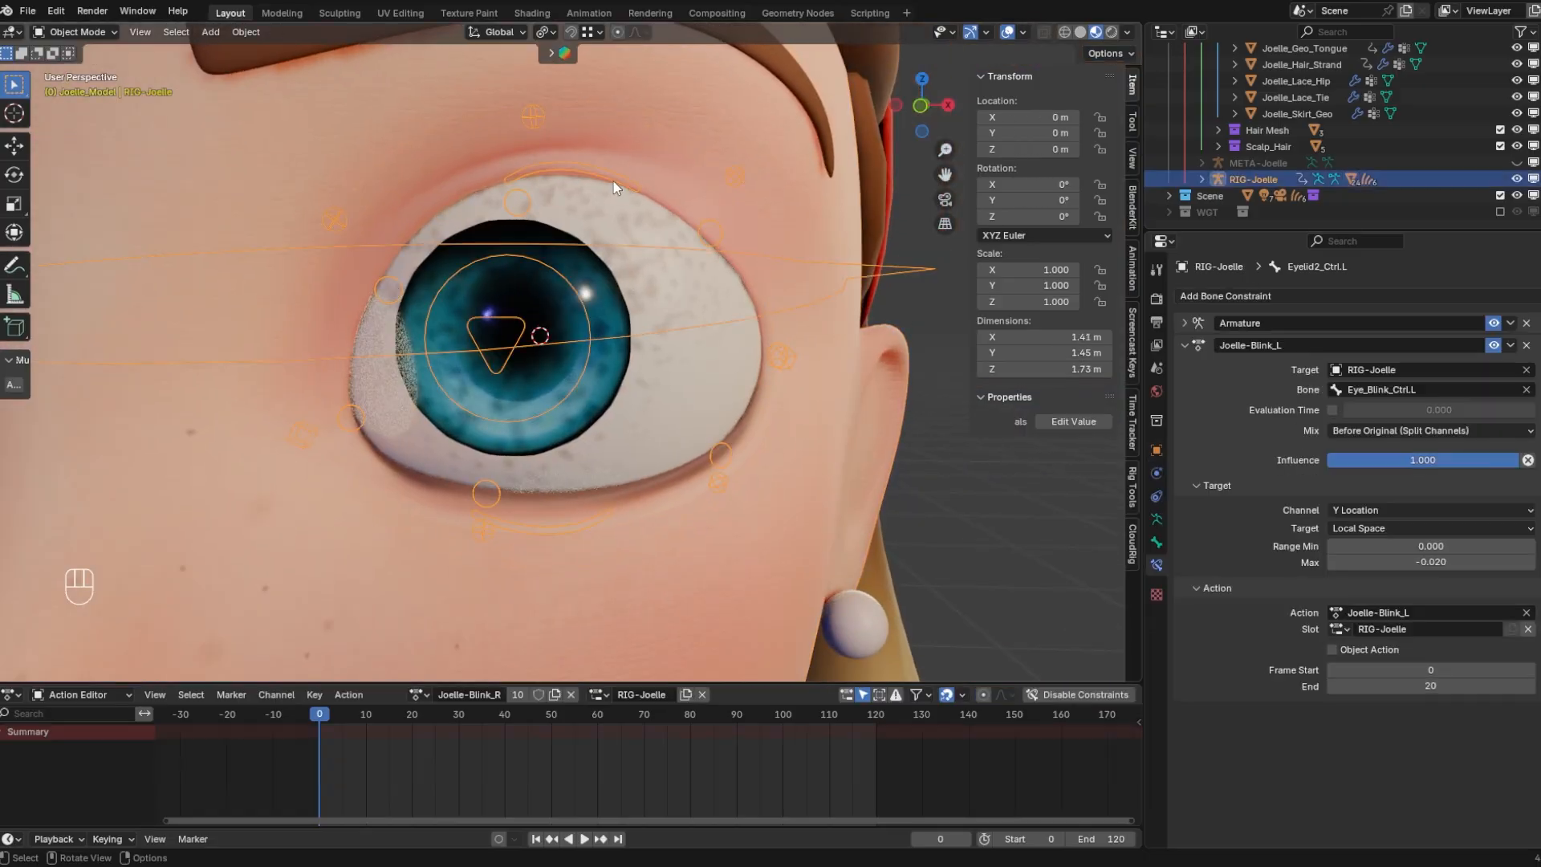
Examine the constraints on EyeLid_Up_Ctrl.L and Eyelid4_Ctrl.L and the shape of the left eyelid around them
click(614, 183)
scroll(565, 281, down, 3)
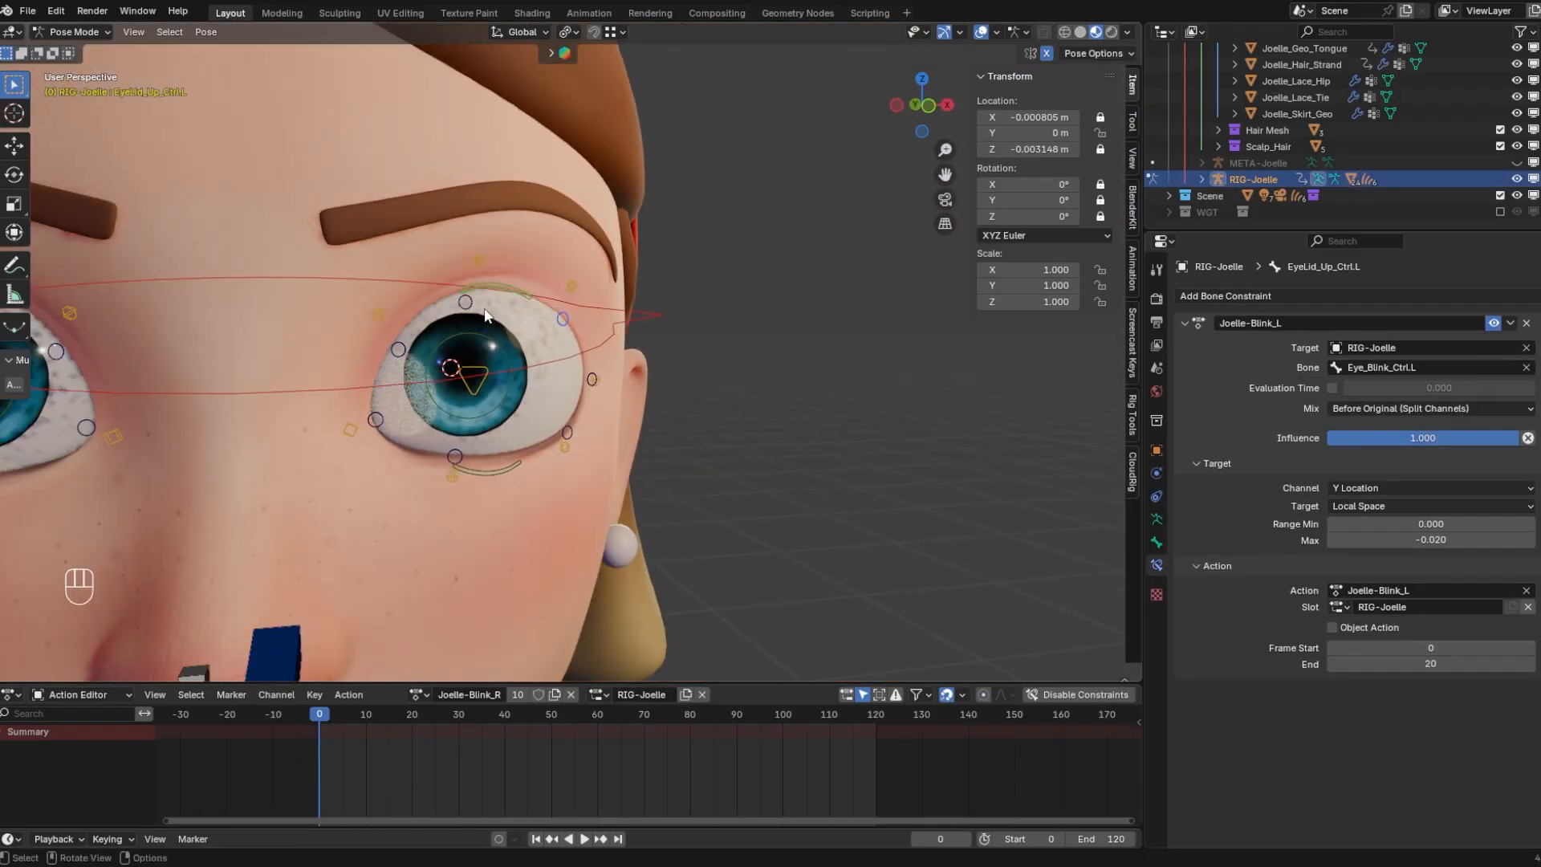
scroll(533, 329, down, 2)
scroll(610, 337, up, 5)
click(724, 346)
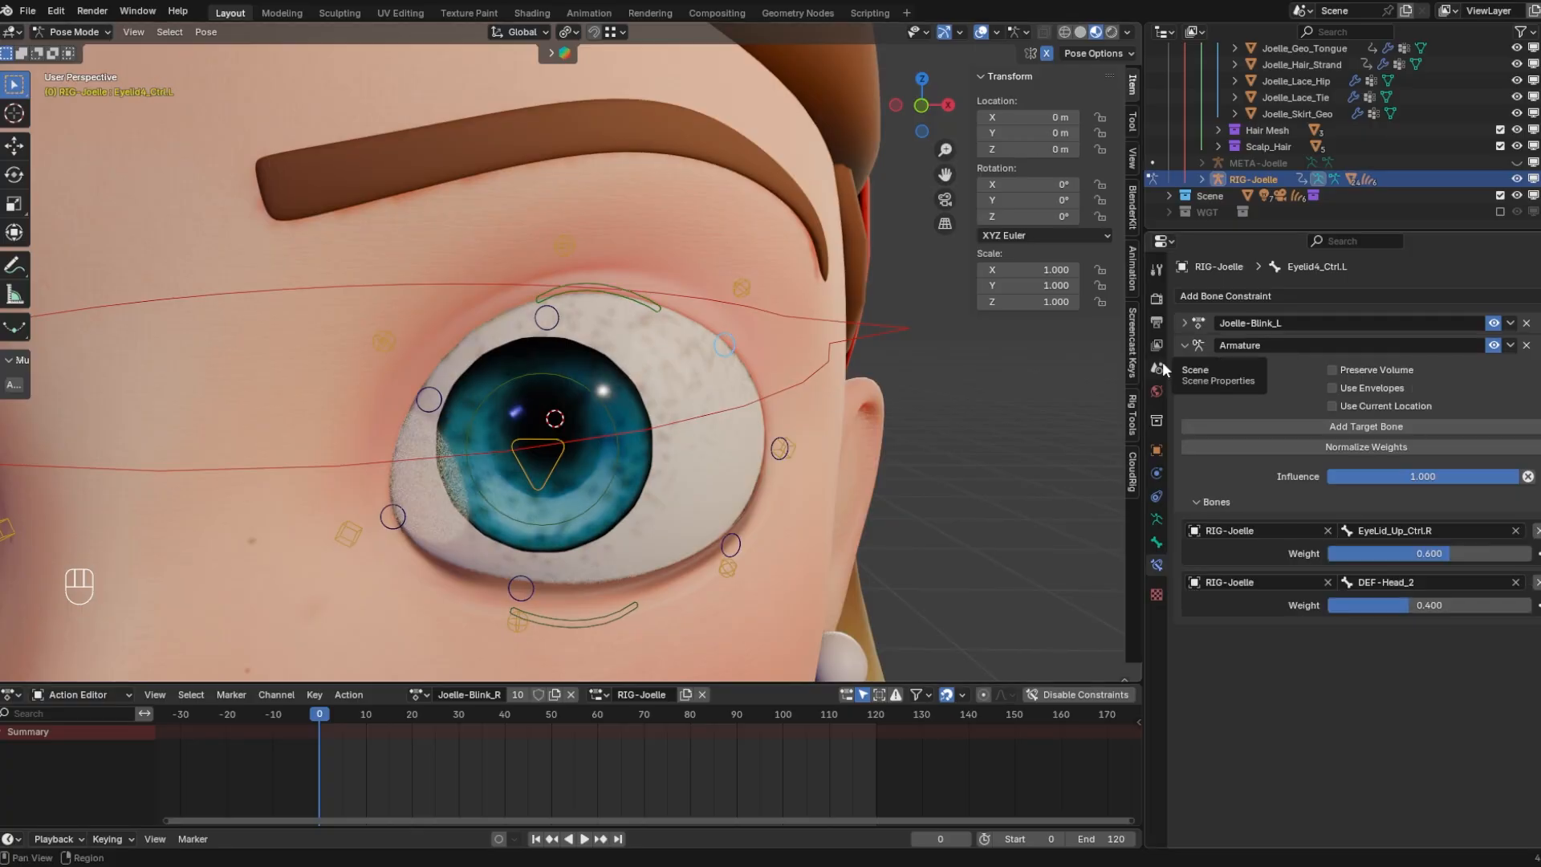
middle_drag(726, 286, 530, 434)
scroll(855, 339, up, 3)
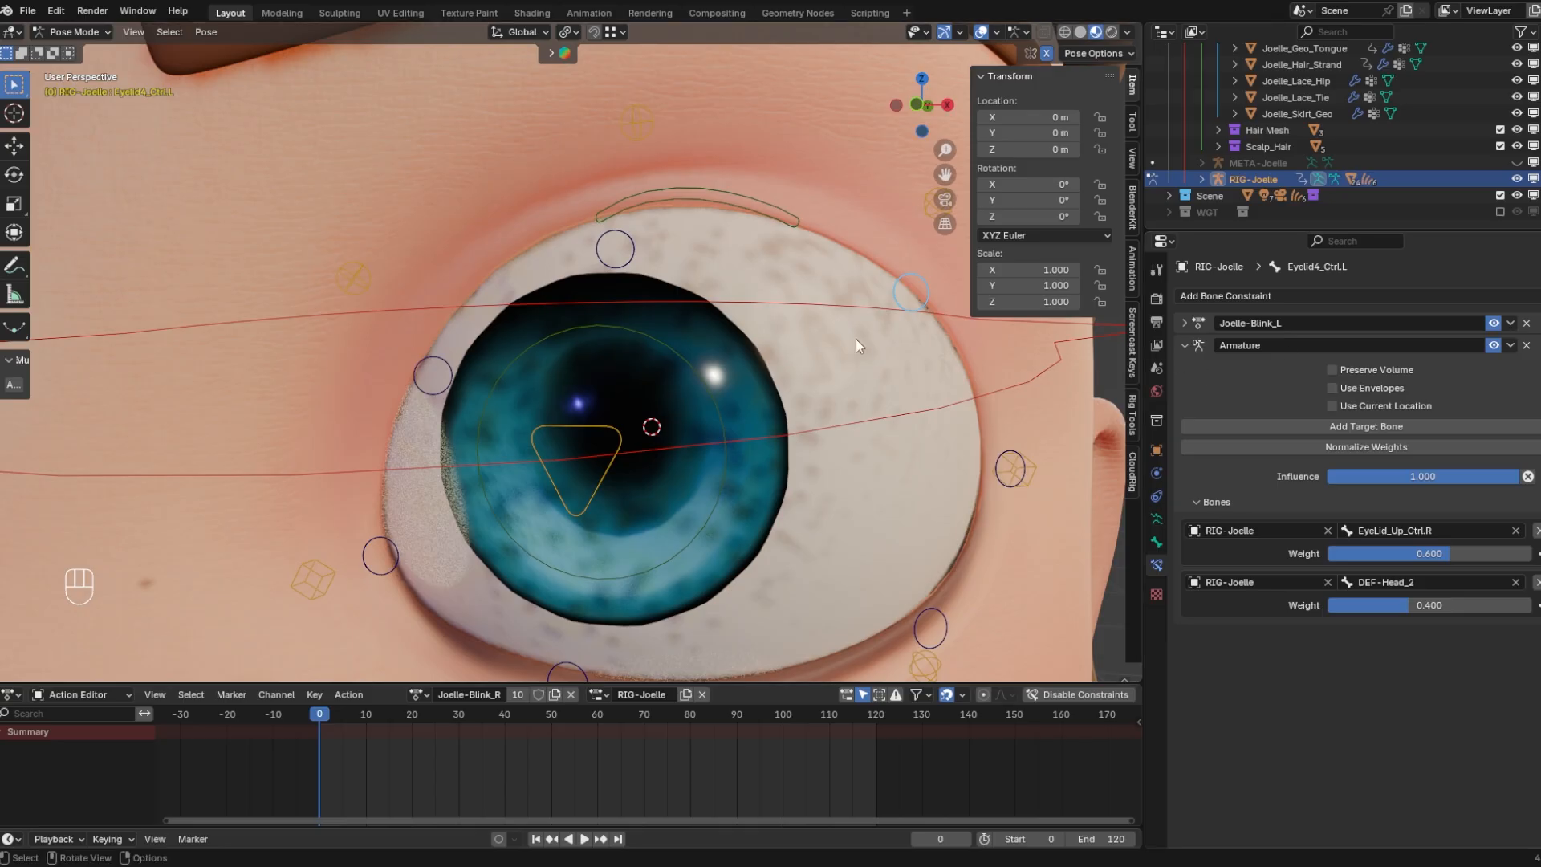
scroll(827, 341, down, 1)
middle_drag(793, 342, 820, 342)
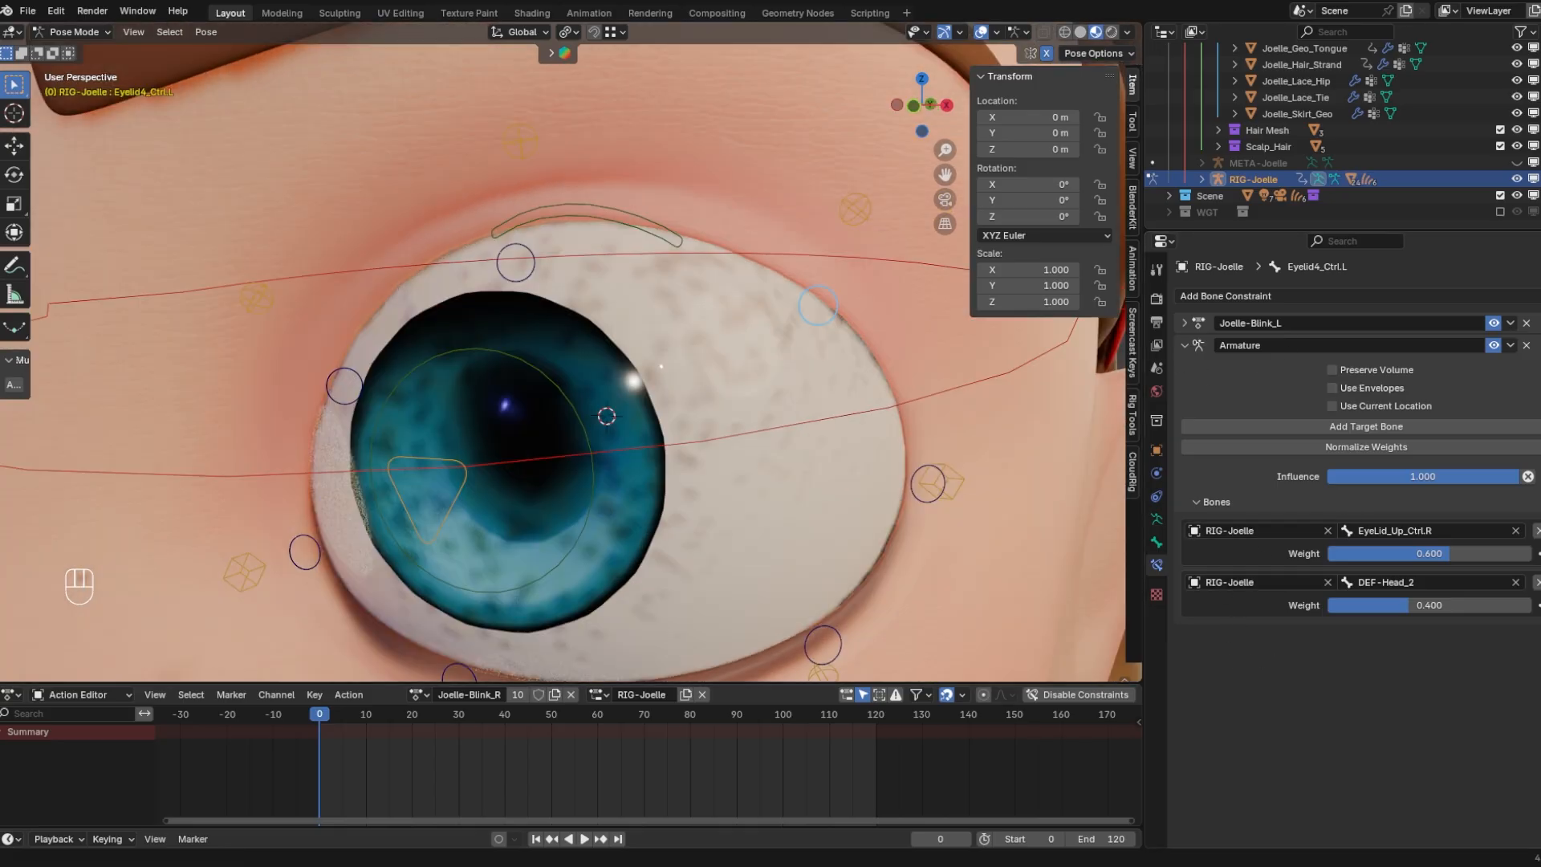
Test the left eye's free rotation with CTR-Eye.L, then cancel it
click(646, 447)
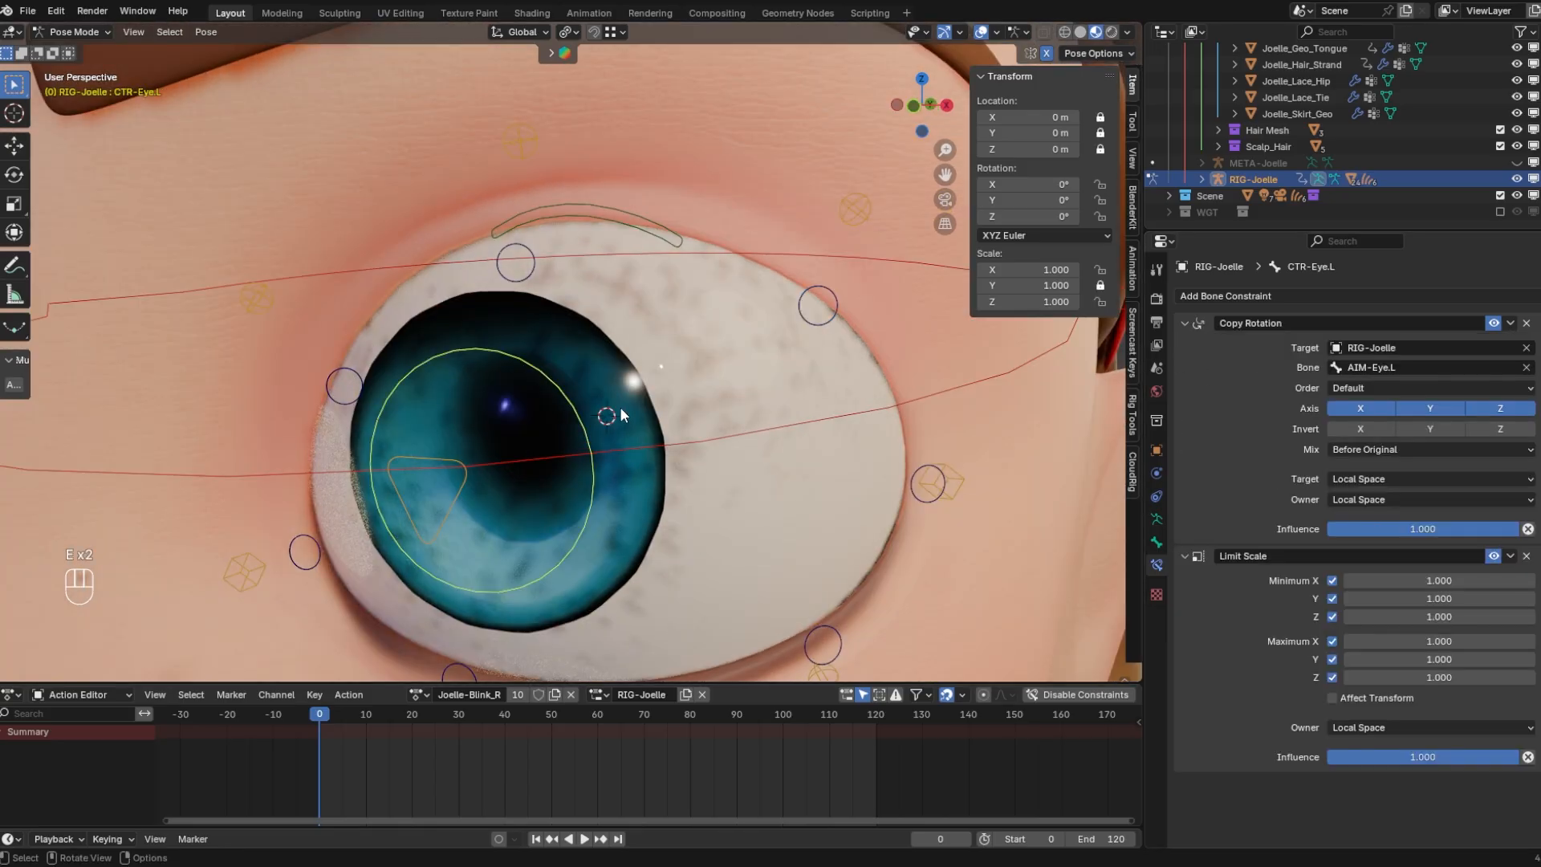
key(r)
key(r)
right_click(642, 321)
Test the individual left eyelid controls by moving Eyelid6_Ctrl.L and Eyelid5_Ctrl.L, cancelling each move
scroll(614, 241, down, 2)
click(757, 499)
key(g)
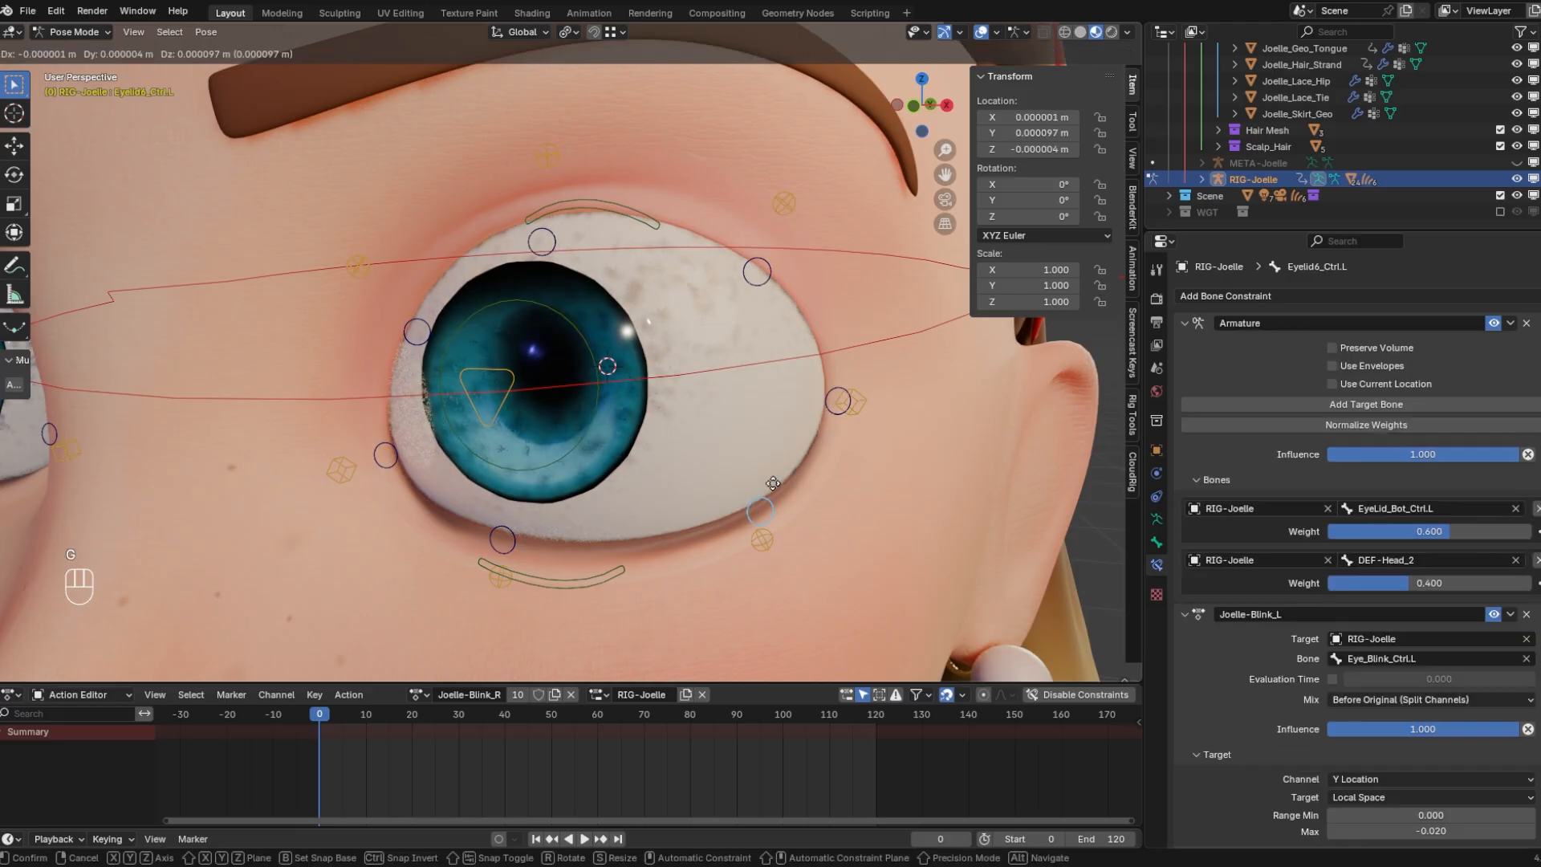
right_click(773, 483)
middle_drag(773, 483, 726, 462)
key(g)
key(g)
right_click(821, 396)
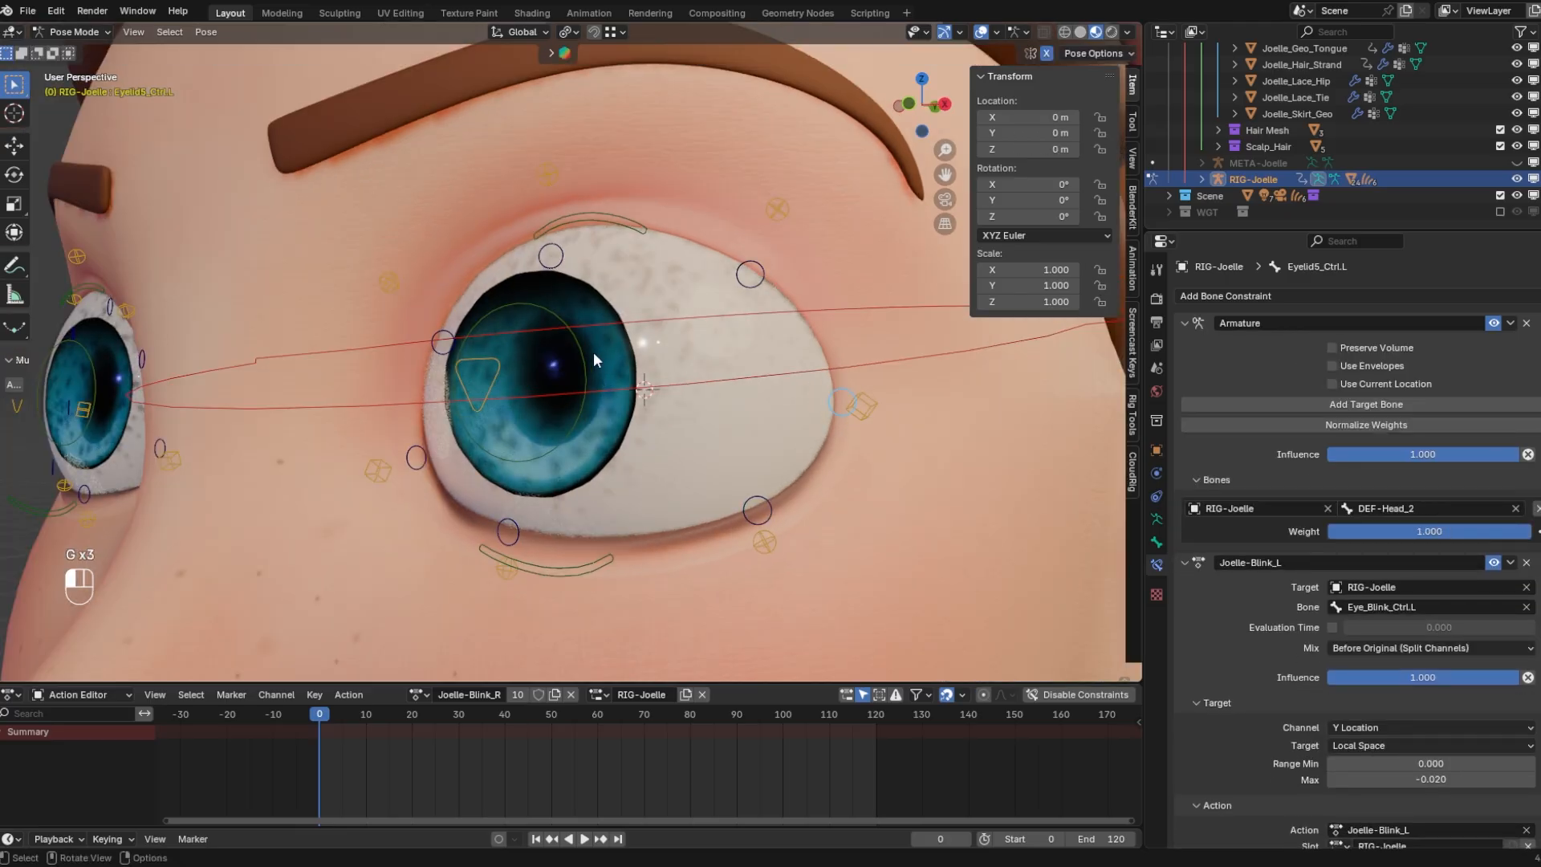
Test the left eye by free-rotating CTR-Eye.L and cancelling each time, examining Eyelid4_Ctrl.L and its constraints between the tests
click(586, 352)
key(r)
key(r)
right_click(697, 295)
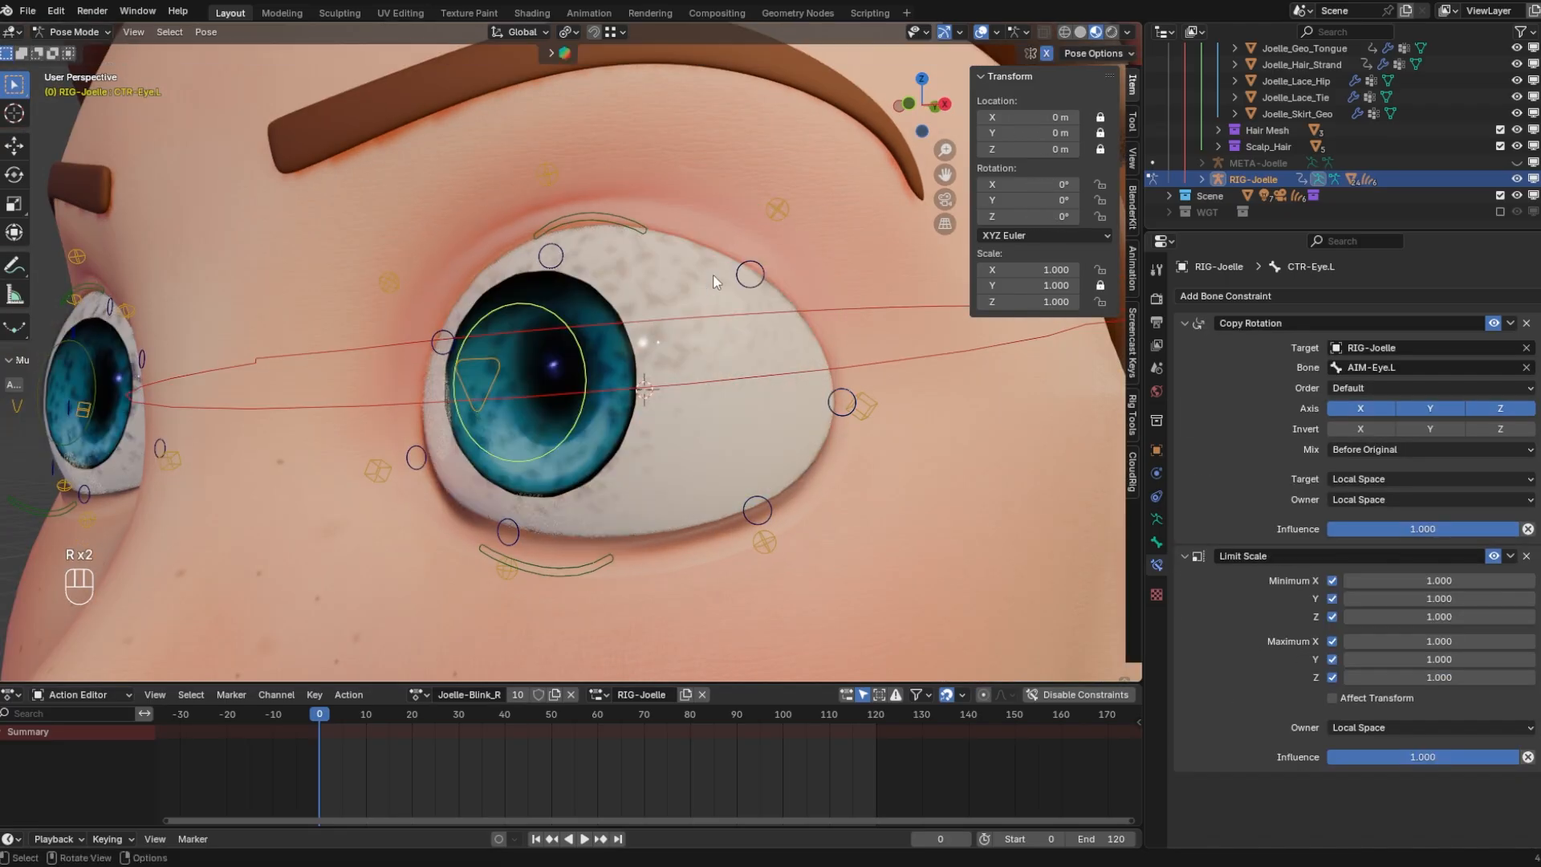
click(748, 274)
scroll(722, 329, up, 2)
shift+middle_drag(716, 337, 638, 496)
scroll(638, 496, down, 1)
scroll(639, 496, down, 2)
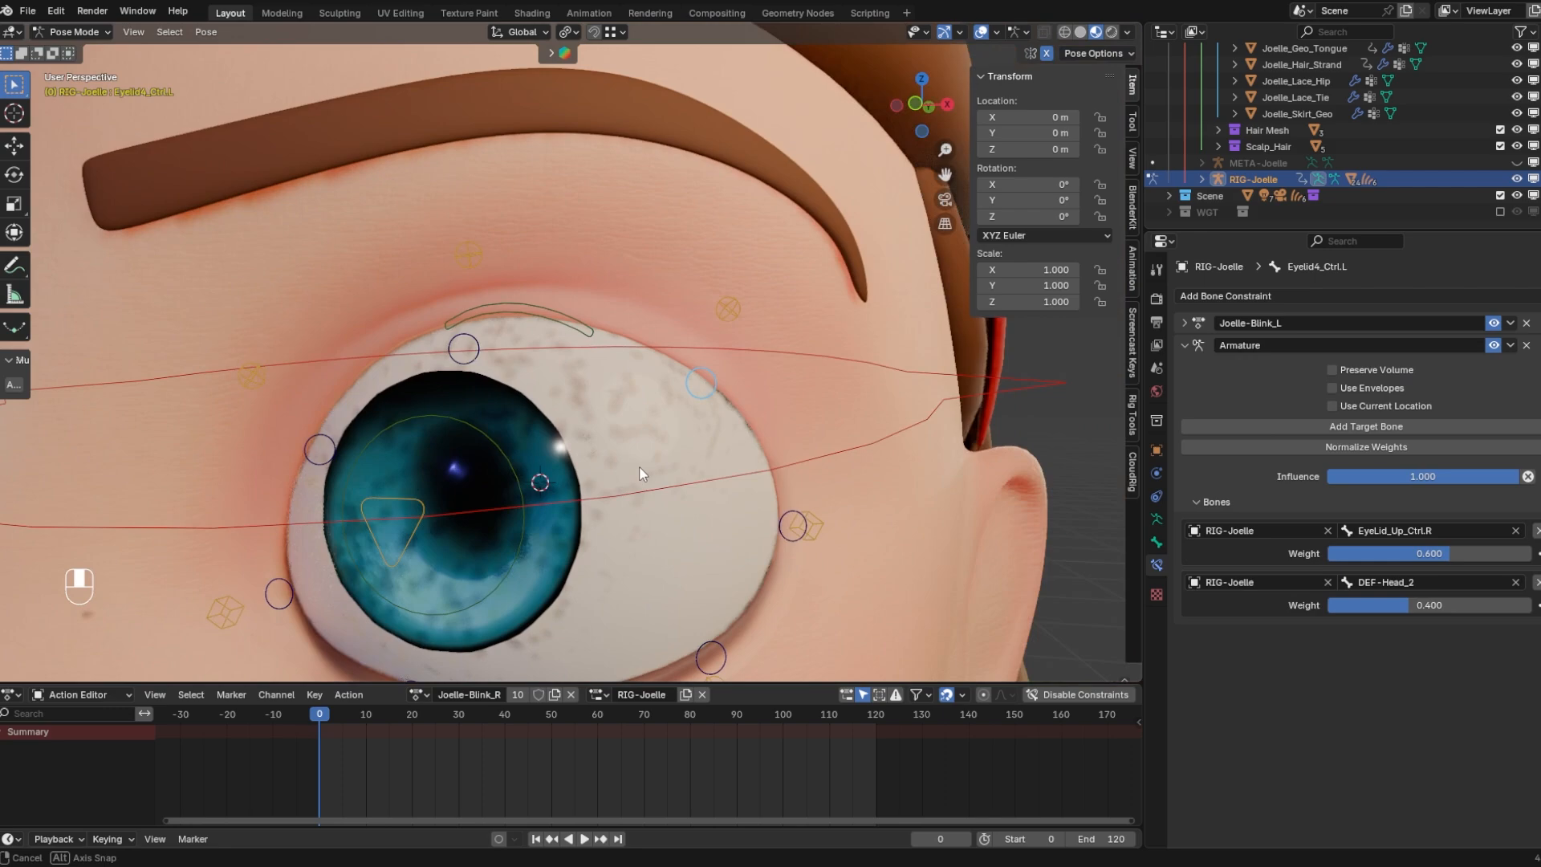
click(504, 466)
key(r)
key(r)
right_click(553, 449)
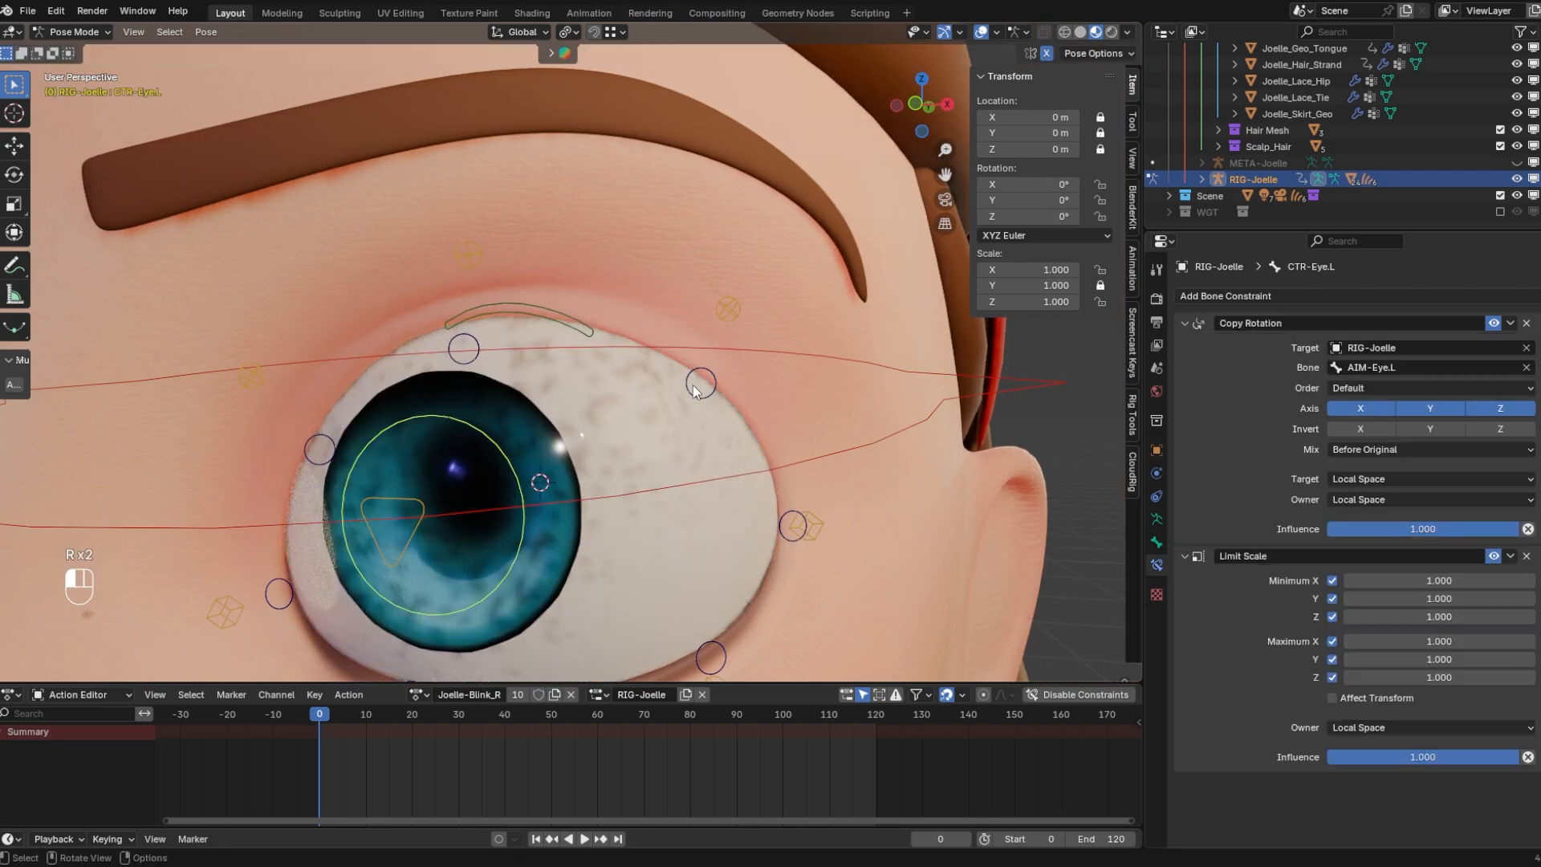
Add CTR-Eye.L as a target of Eyelid4_Ctrl.L's Armature constraint with weight 0.1, and set the DEF-Head_2 weight to 0.3
click(694, 384)
click(1243, 434)
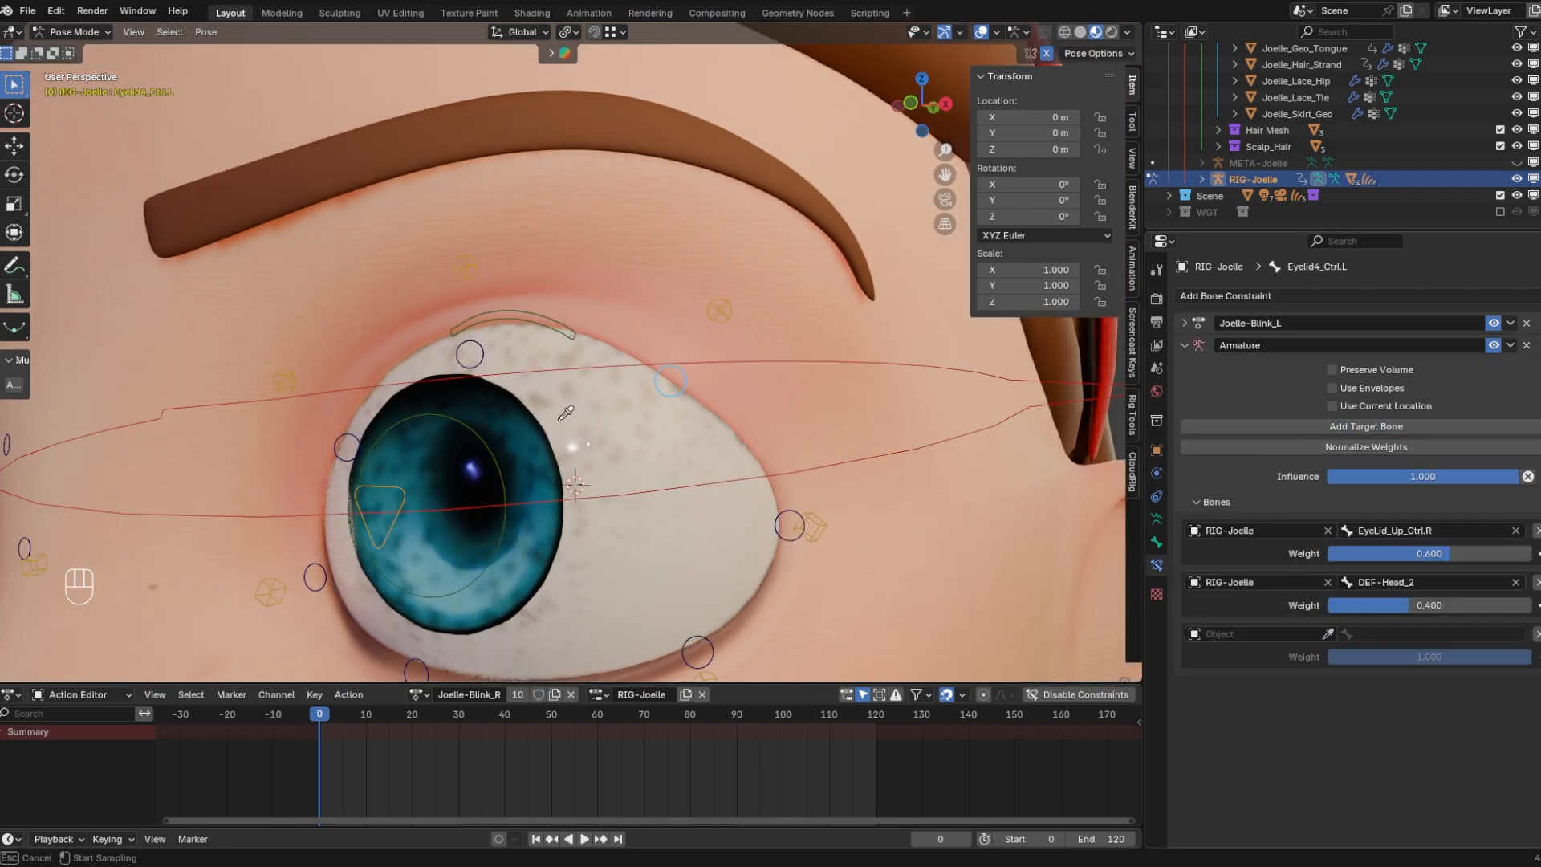
click(1516, 634)
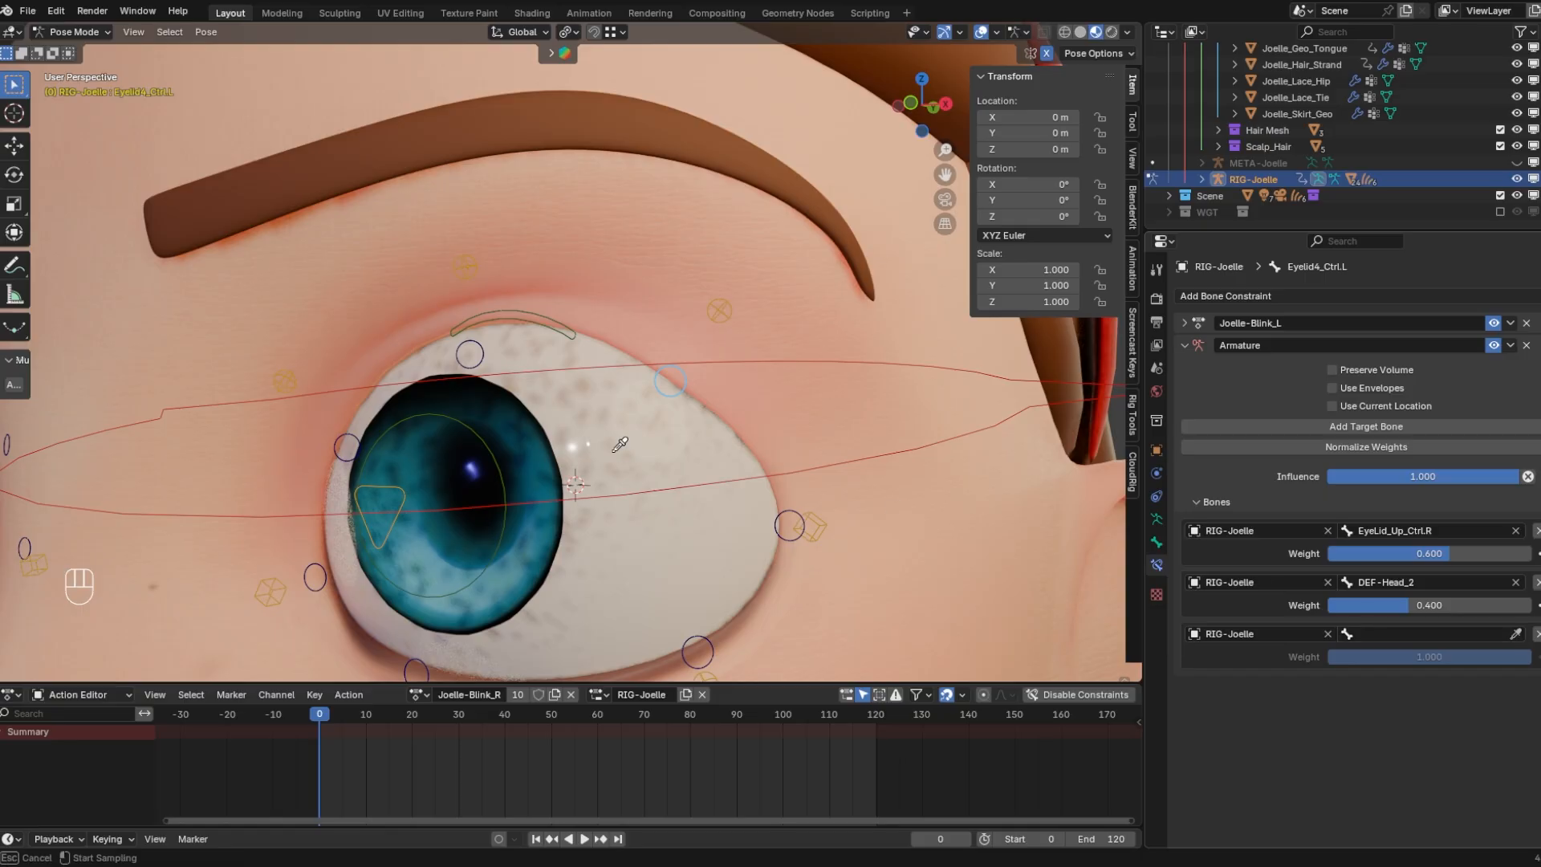
click(496, 453)
middle_drag(681, 455, 698, 453)
drag(1485, 657, 1332, 657)
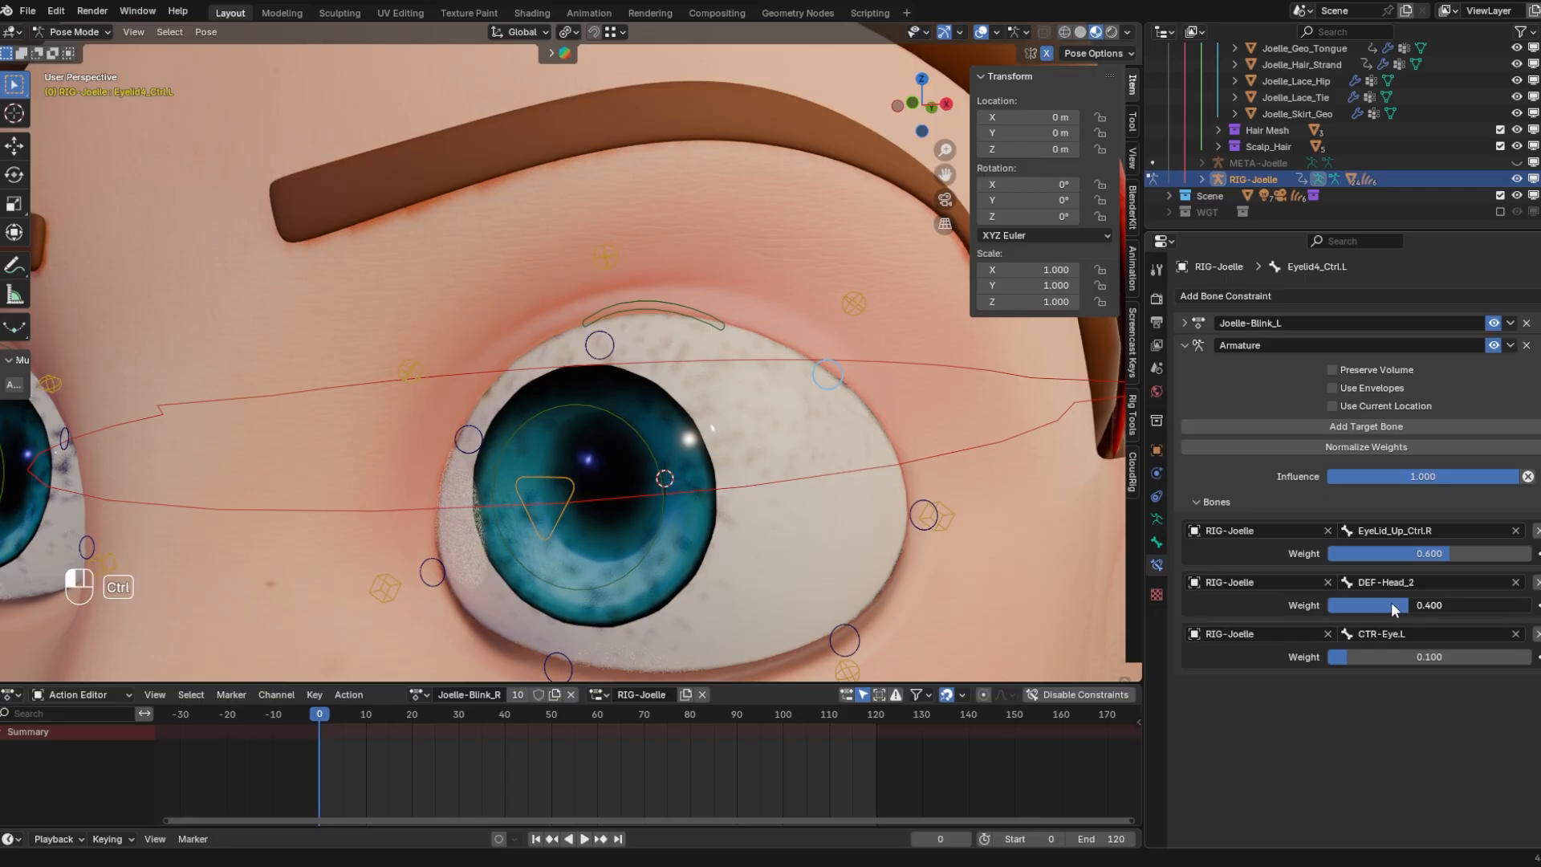
ctrl+drag(1390, 602, 1386, 600)
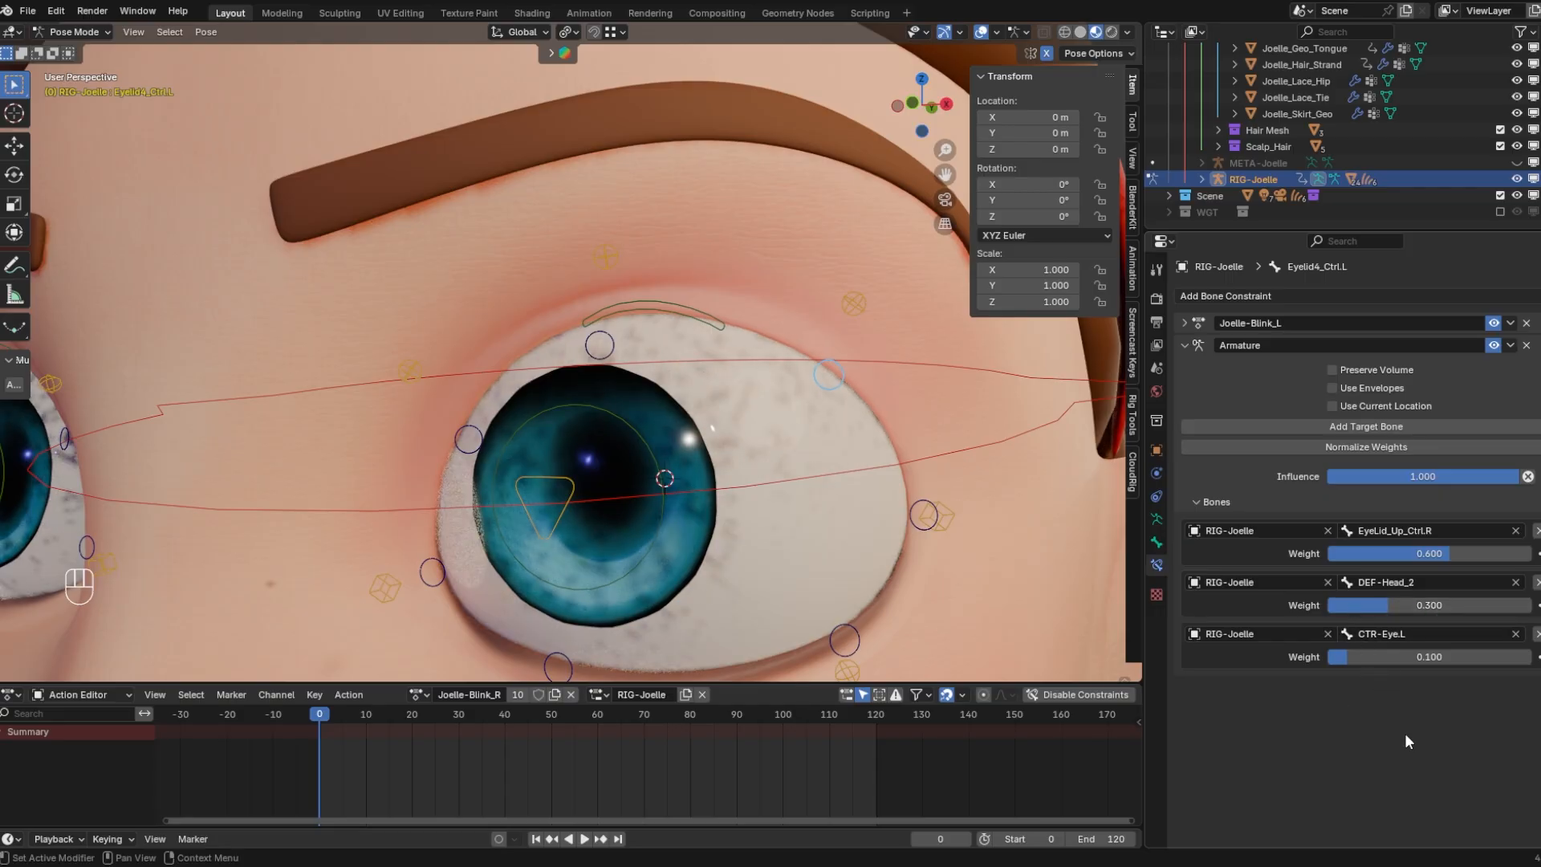
Add CTR-Eye.L to Eyelid3_Ctrl.L's Armature constraint with weight 0.1, and set the EyeLid_Up_Ctrl.L weight to 0.9
shift+middle_drag(722, 449, 798, 443)
middle_drag(668, 360, 697, 363)
click(717, 354)
click(1283, 430)
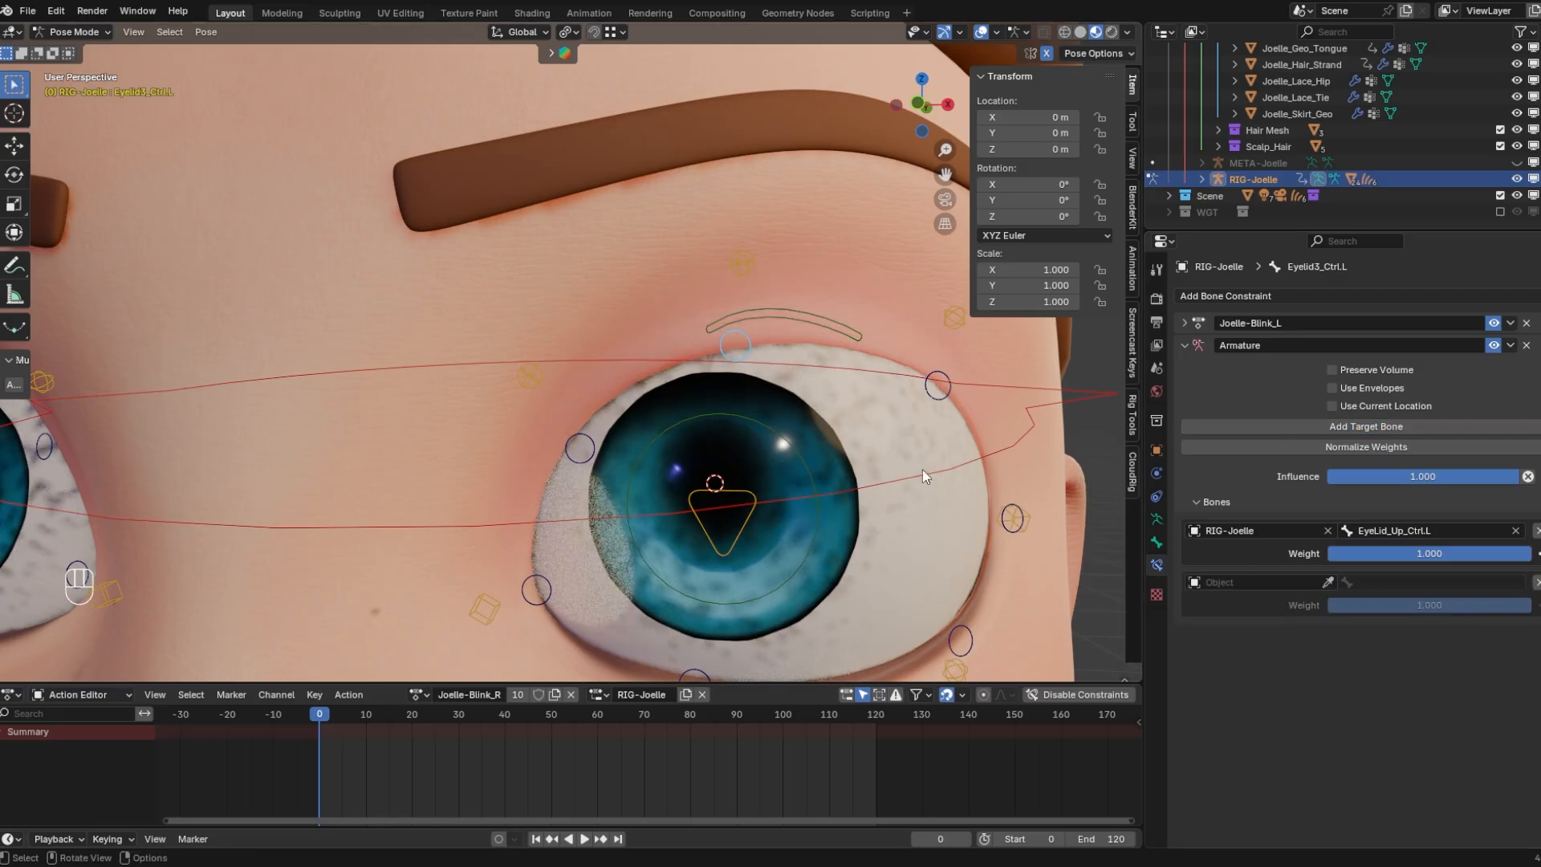
middle_drag(907, 514, 991, 536)
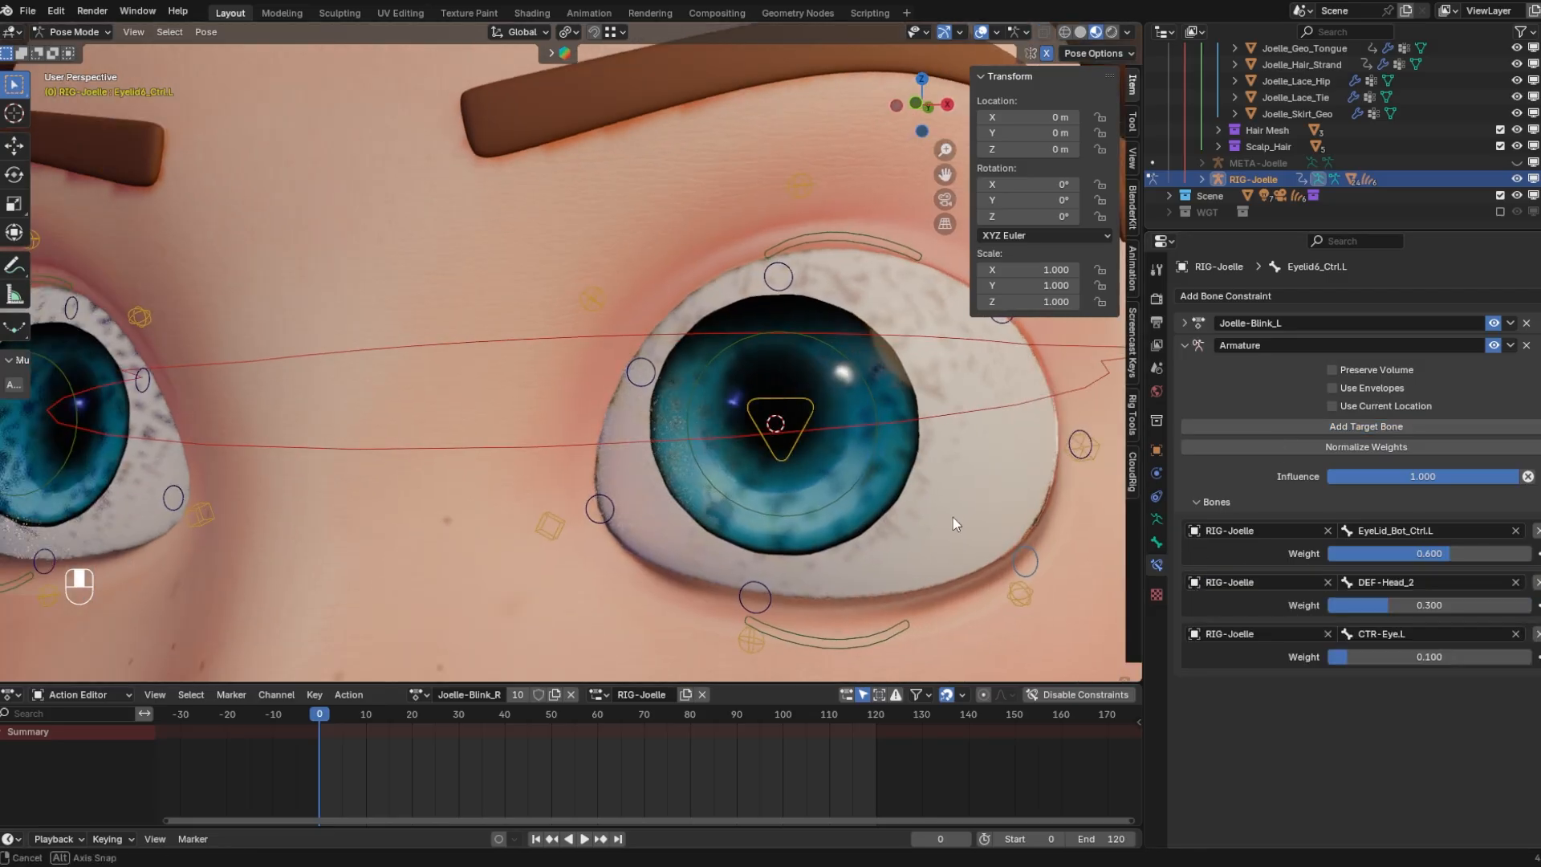
Check Eyelid6_Ctrl.L's Armature targets and test how the left eyelids follow the eye by free-rotating CTR-Eye.L
click(1030, 560)
click(1028, 559)
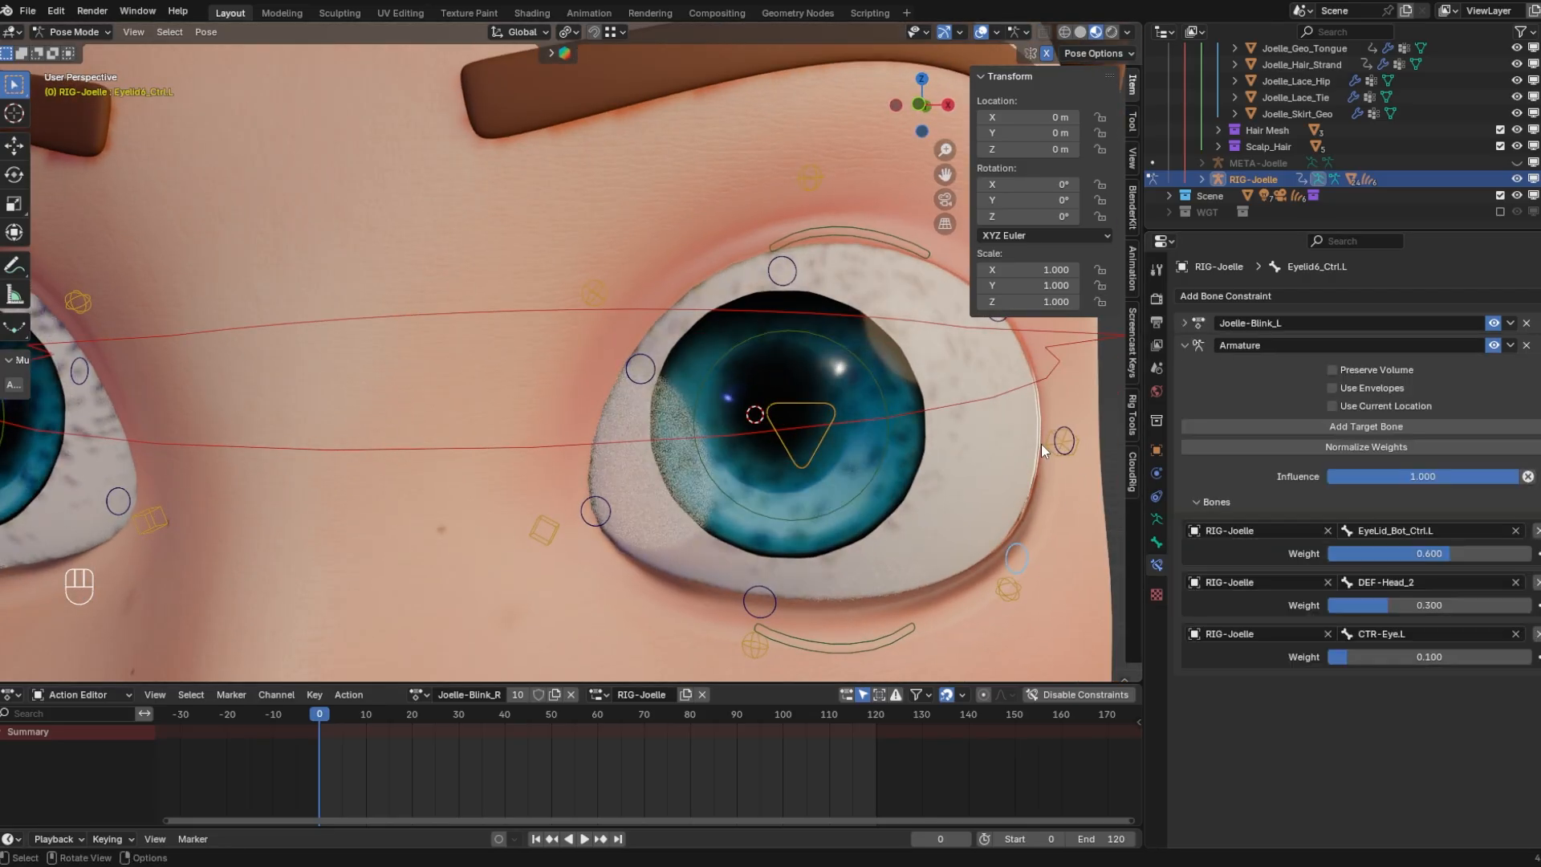
click(877, 478)
key(r)
key(r)
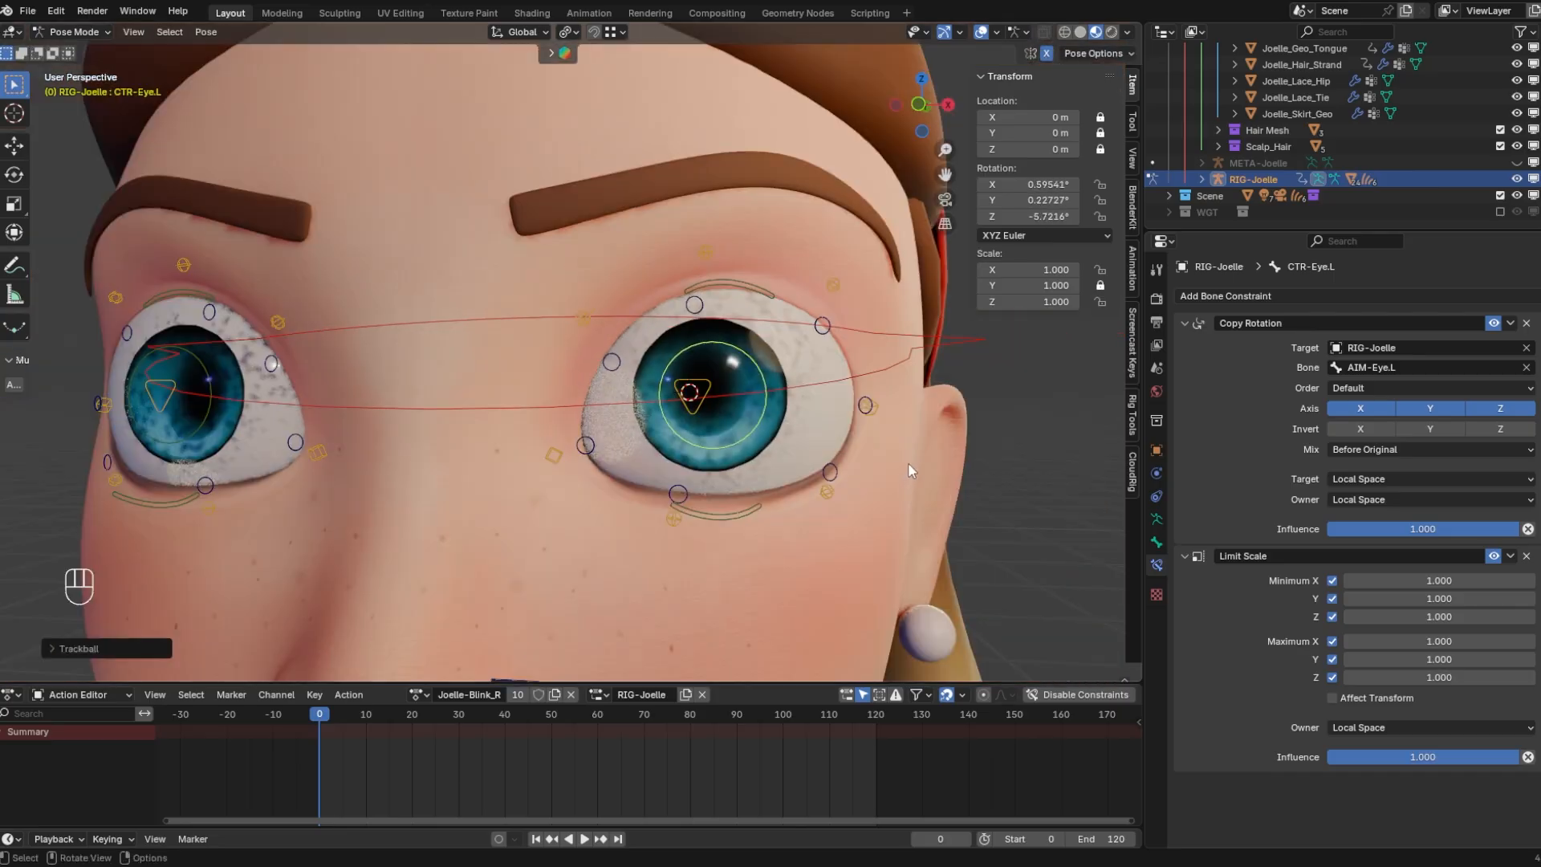
key(r)
key(r)
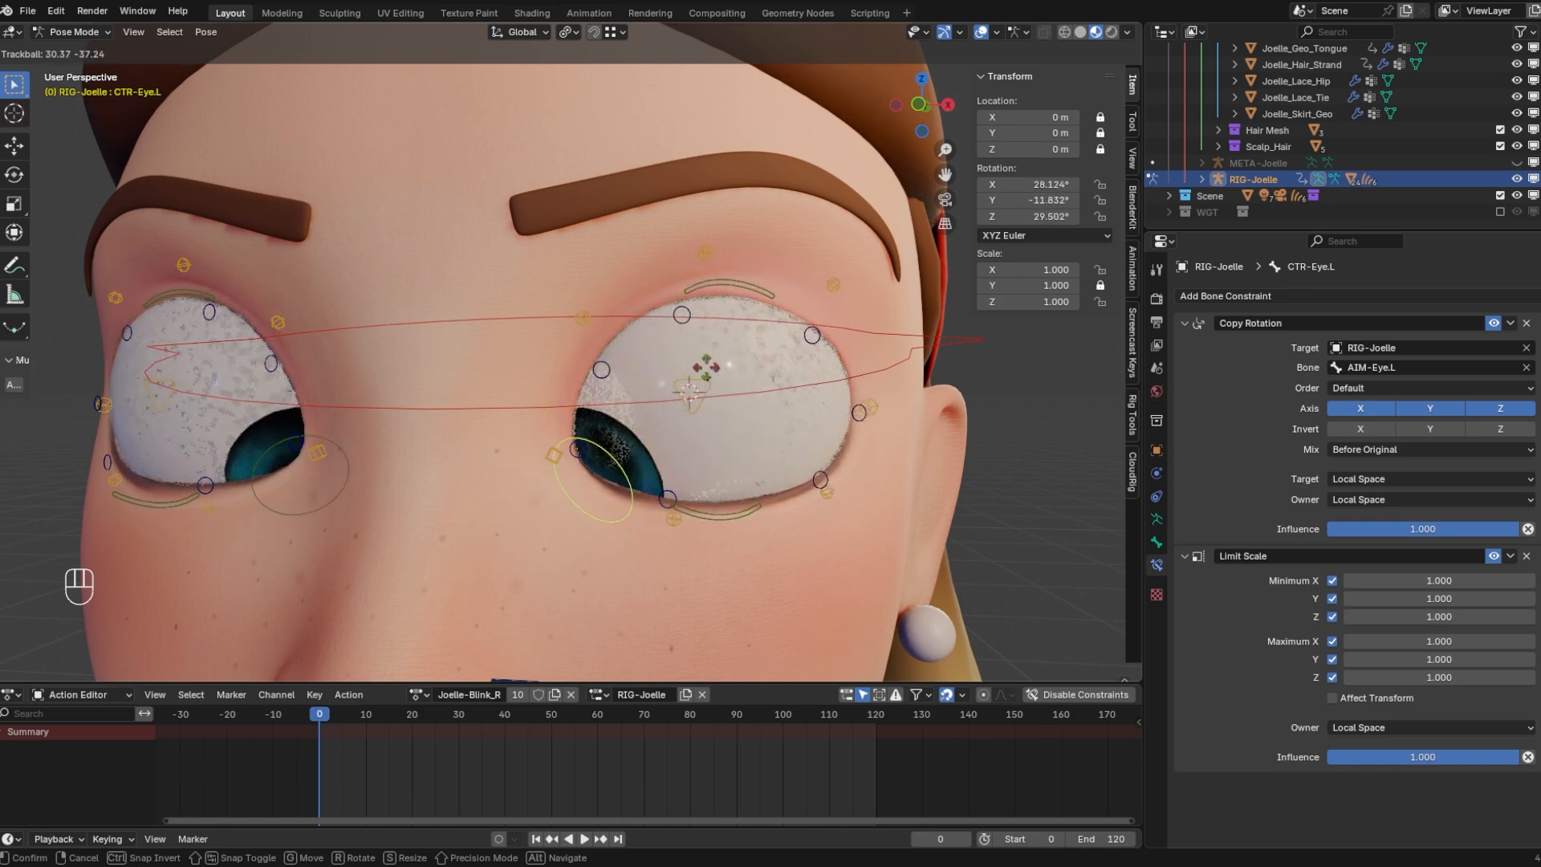
right_click(649, 374)
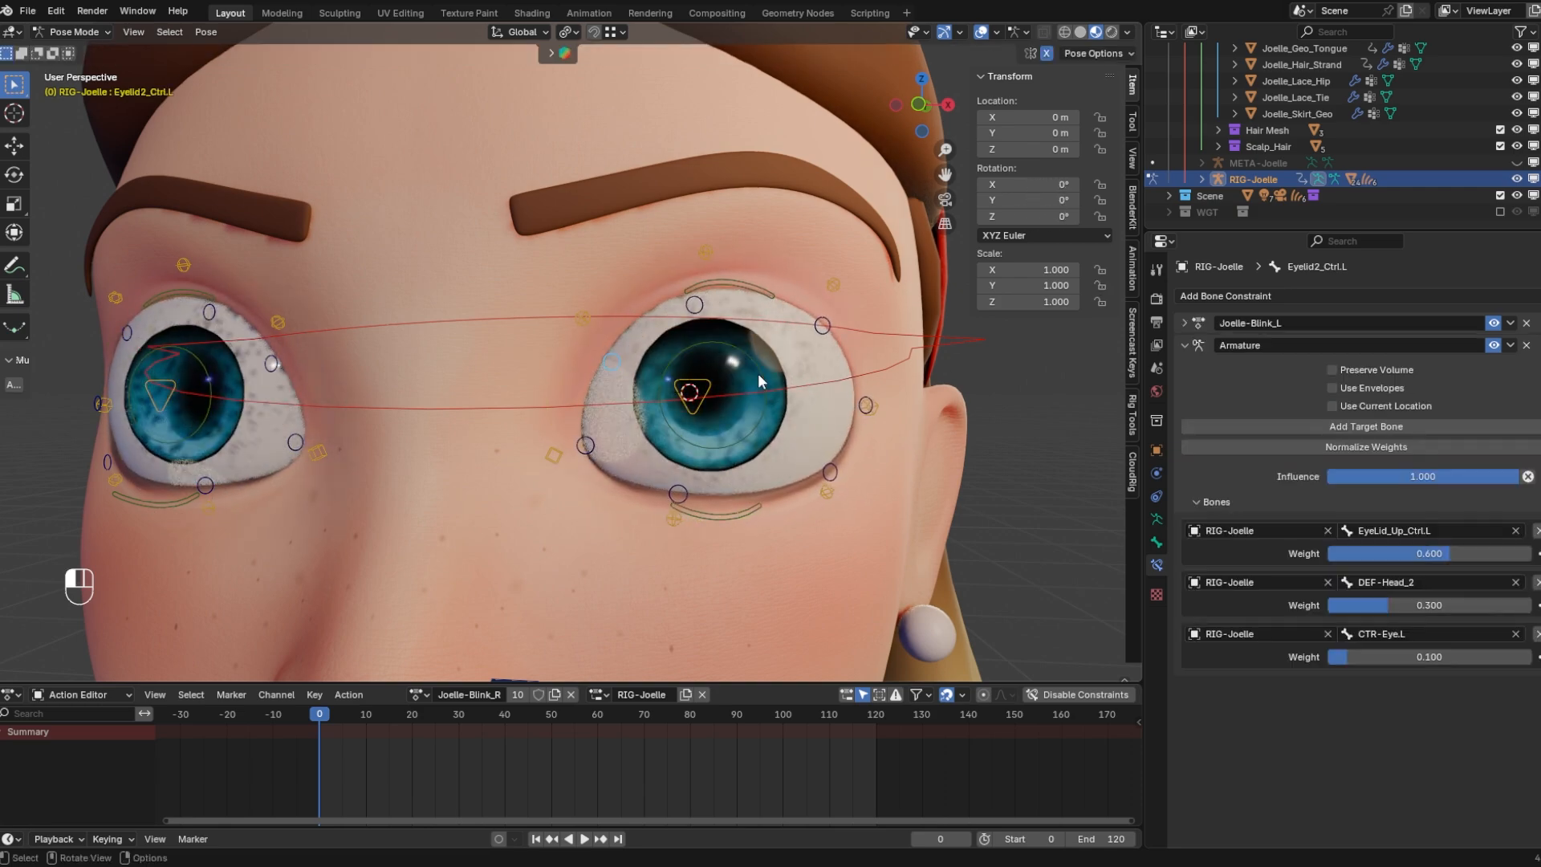
Try different CTR-Eye.L weights in Eyelid2_Ctrl.L's Armature constraint, such as 0.056, 0.012 and 0.424
click(614, 363)
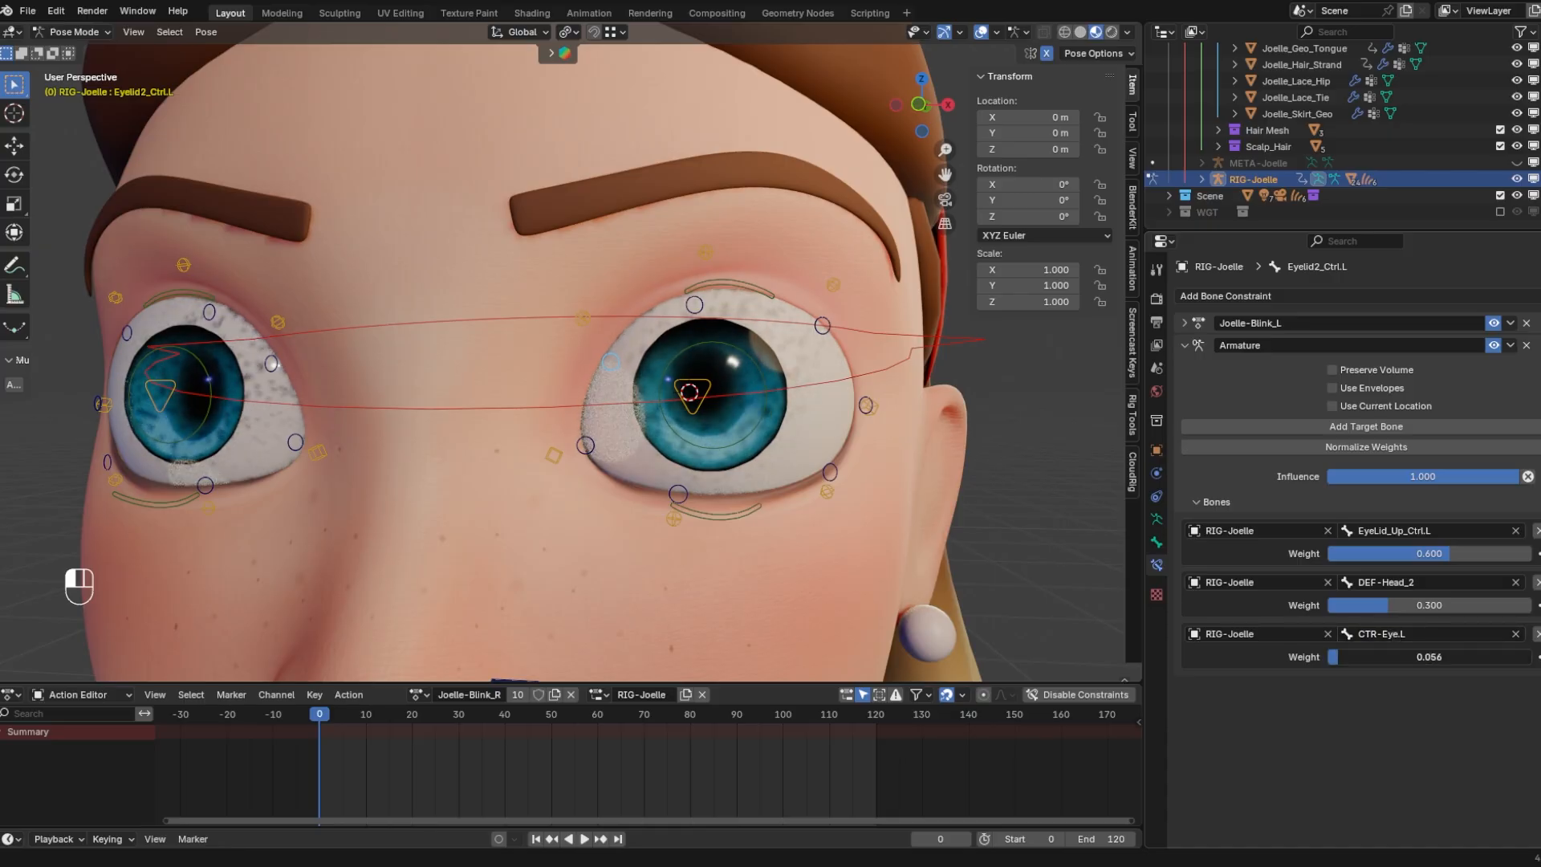
click(1397, 655)
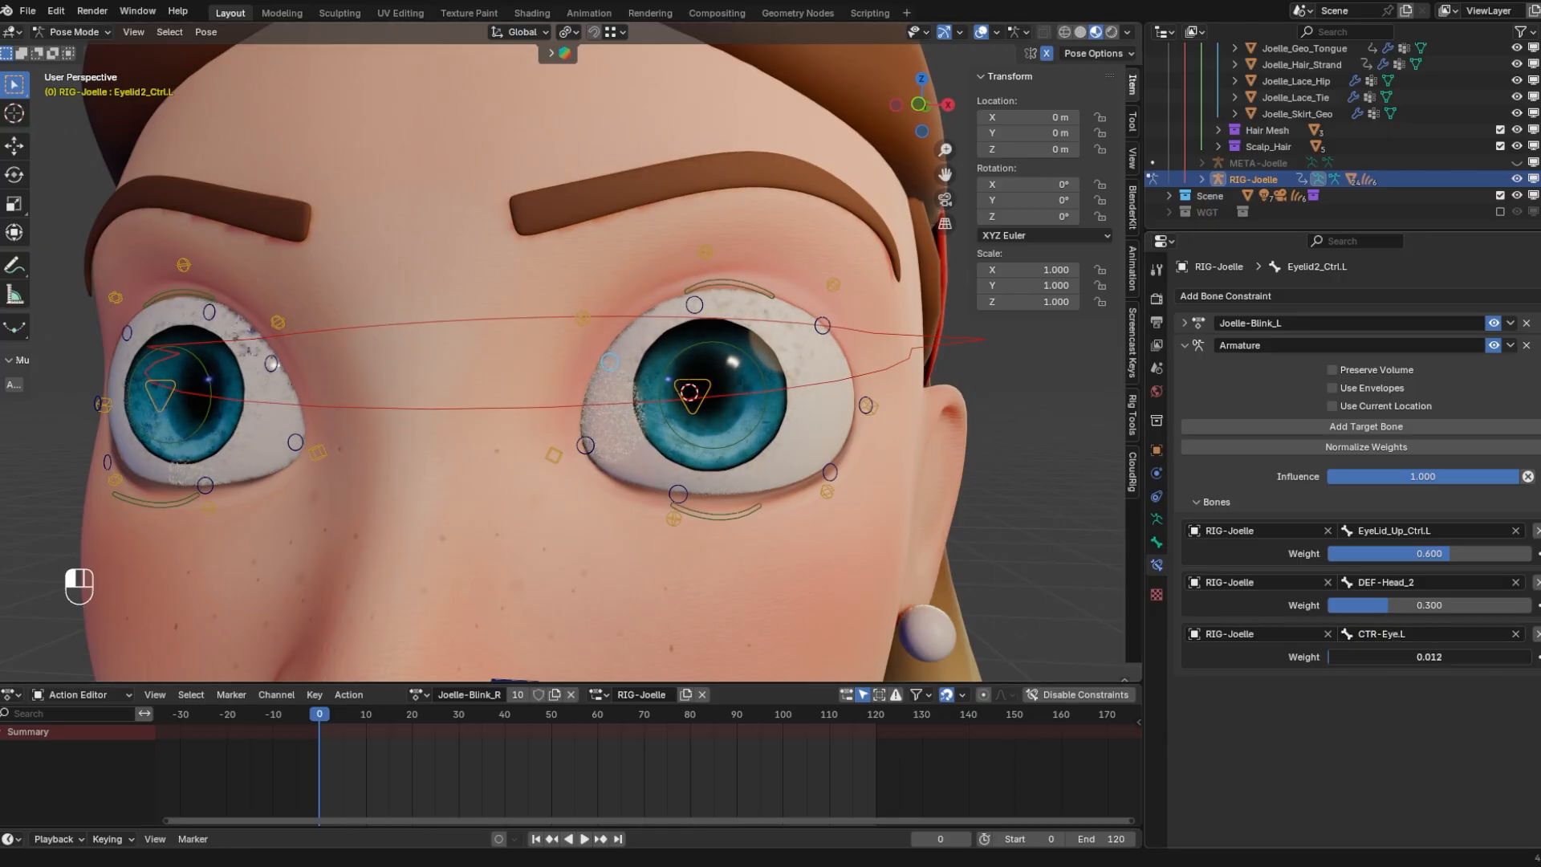
click(1356, 654)
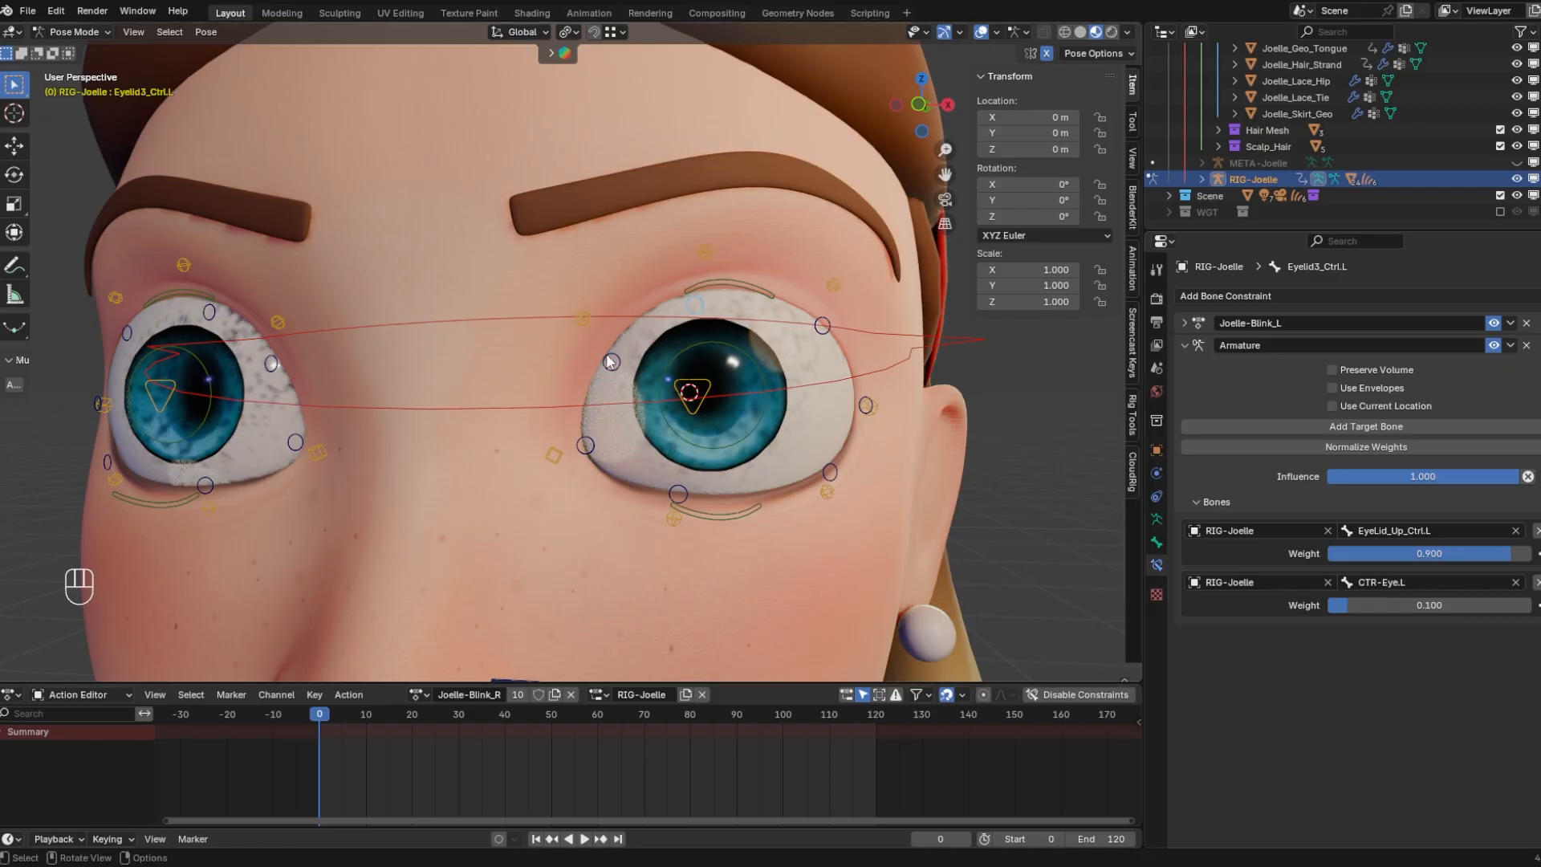
click(613, 362)
drag(1399, 657, 1464, 657)
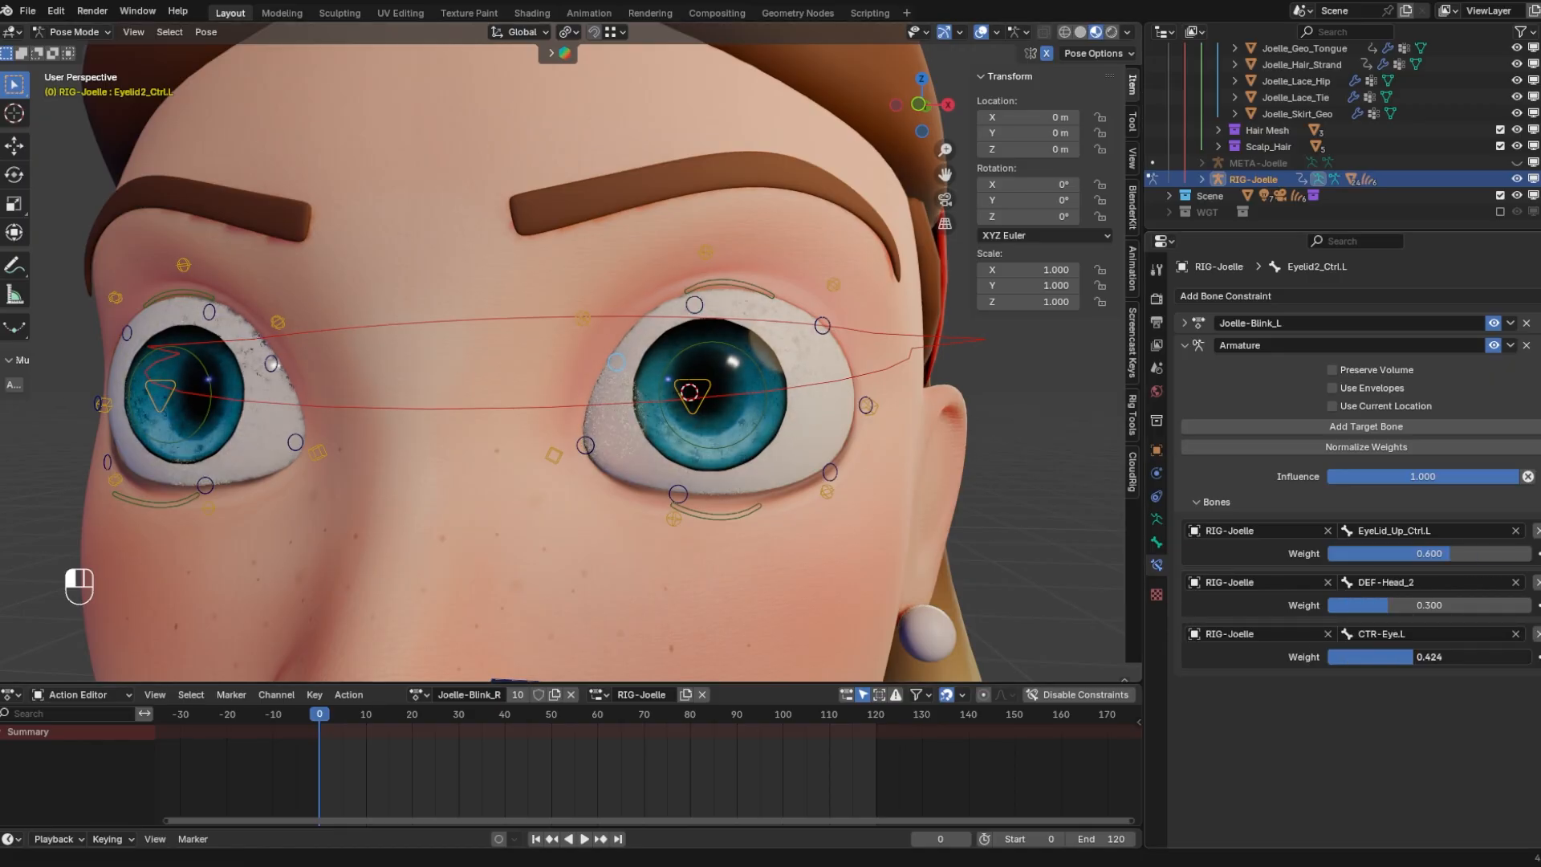
Free-rotate CTR-Eye.L to see how the eyelids respond to the tried weight, then cancel the rotation
click(749, 439)
key(r)
key(r)
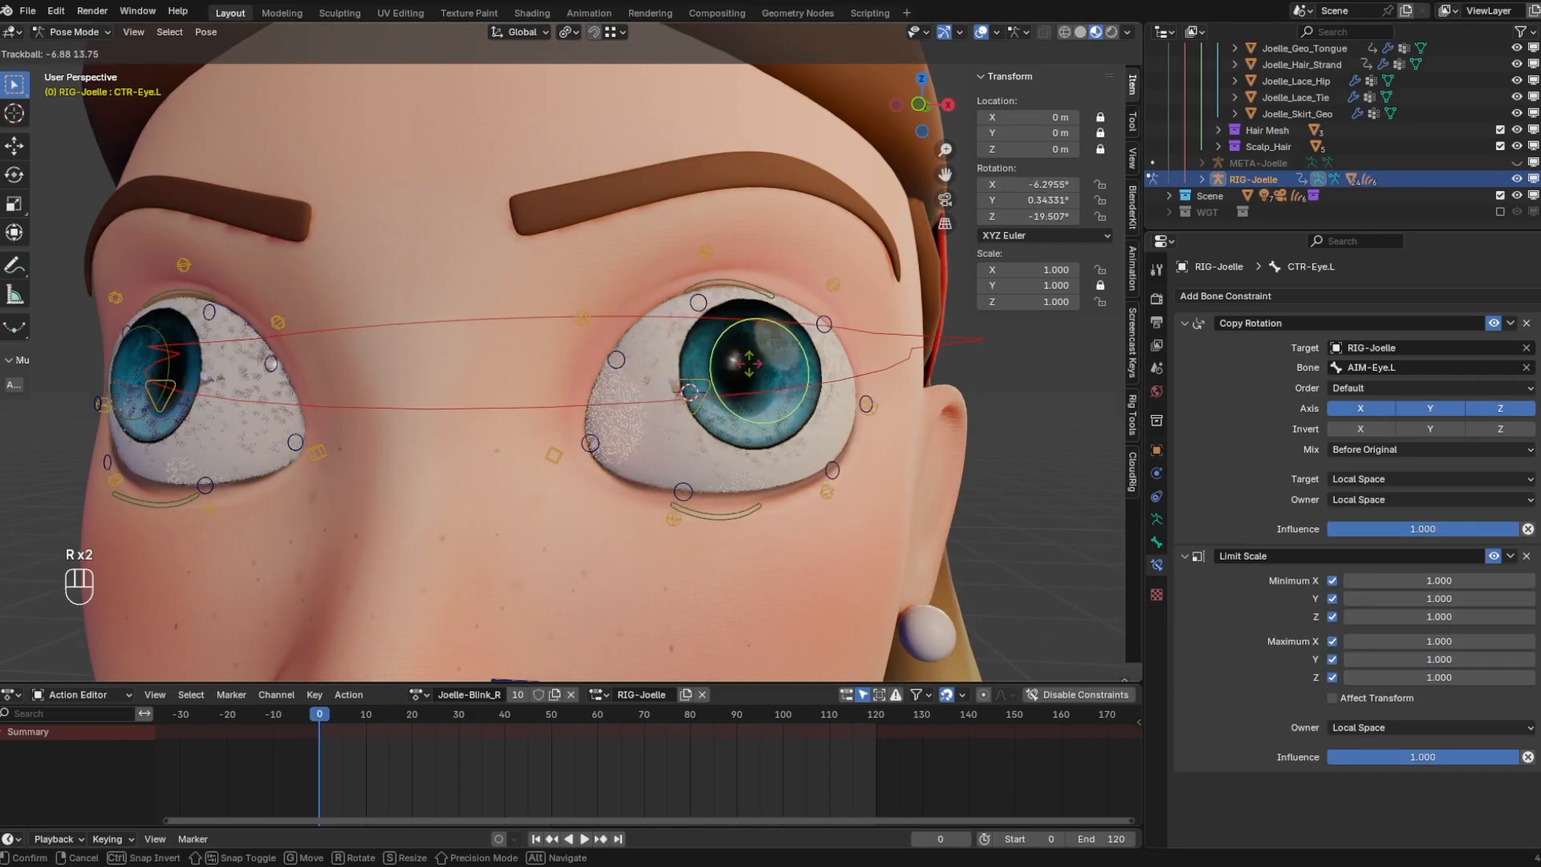
right_click(878, 427)
Bring Eyelid2_Ctrl.L's CTR-Eye.L weight back to about 0.1 and vary Eyelid6_Ctrl.L's custom property prop around 0.49
click(835, 475)
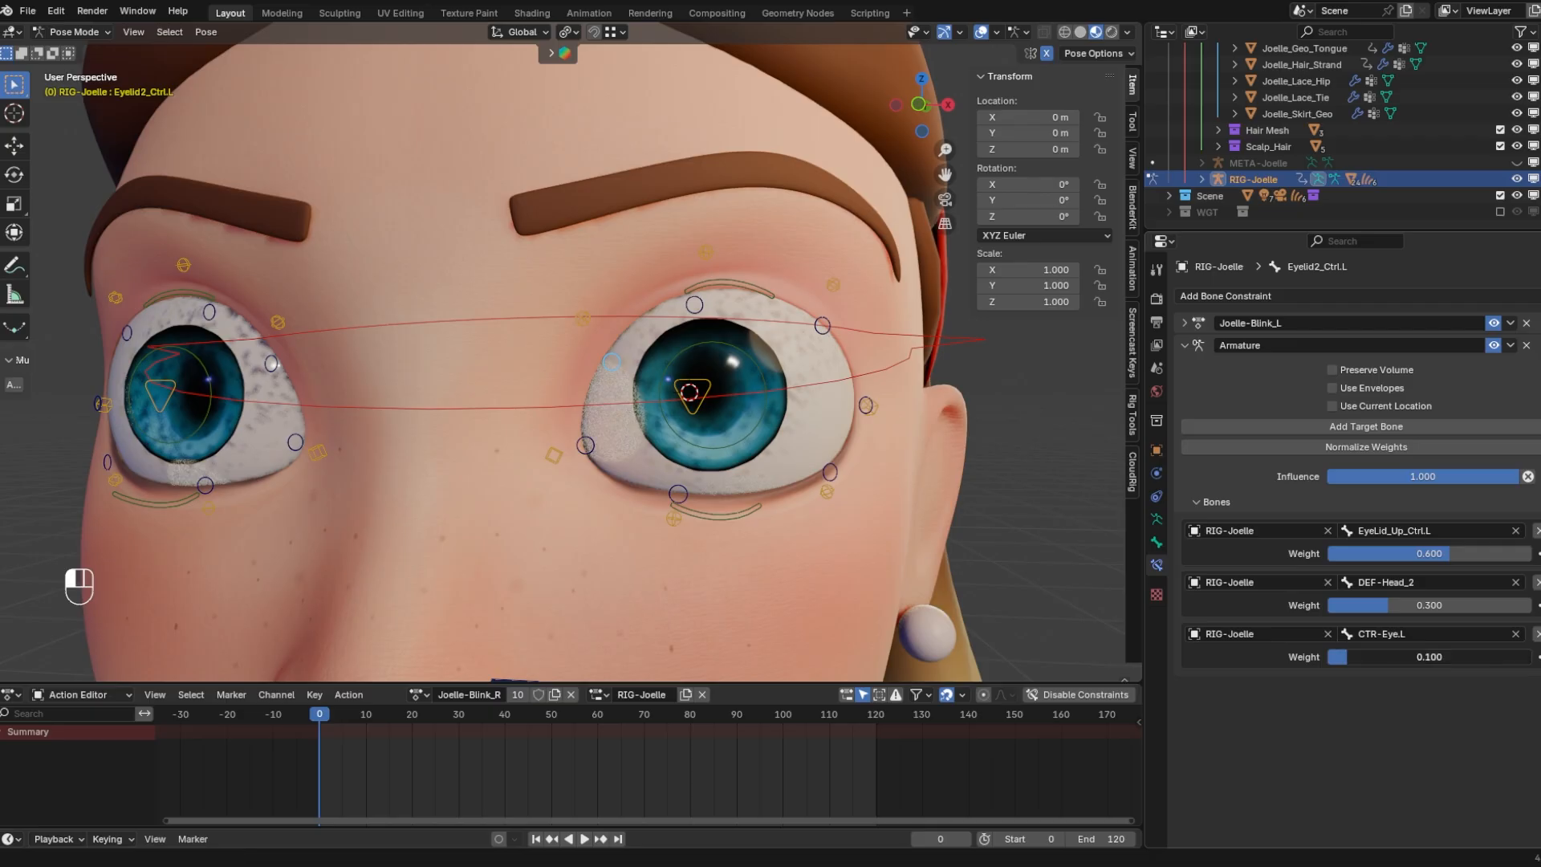
drag(1413, 656, 1376, 656)
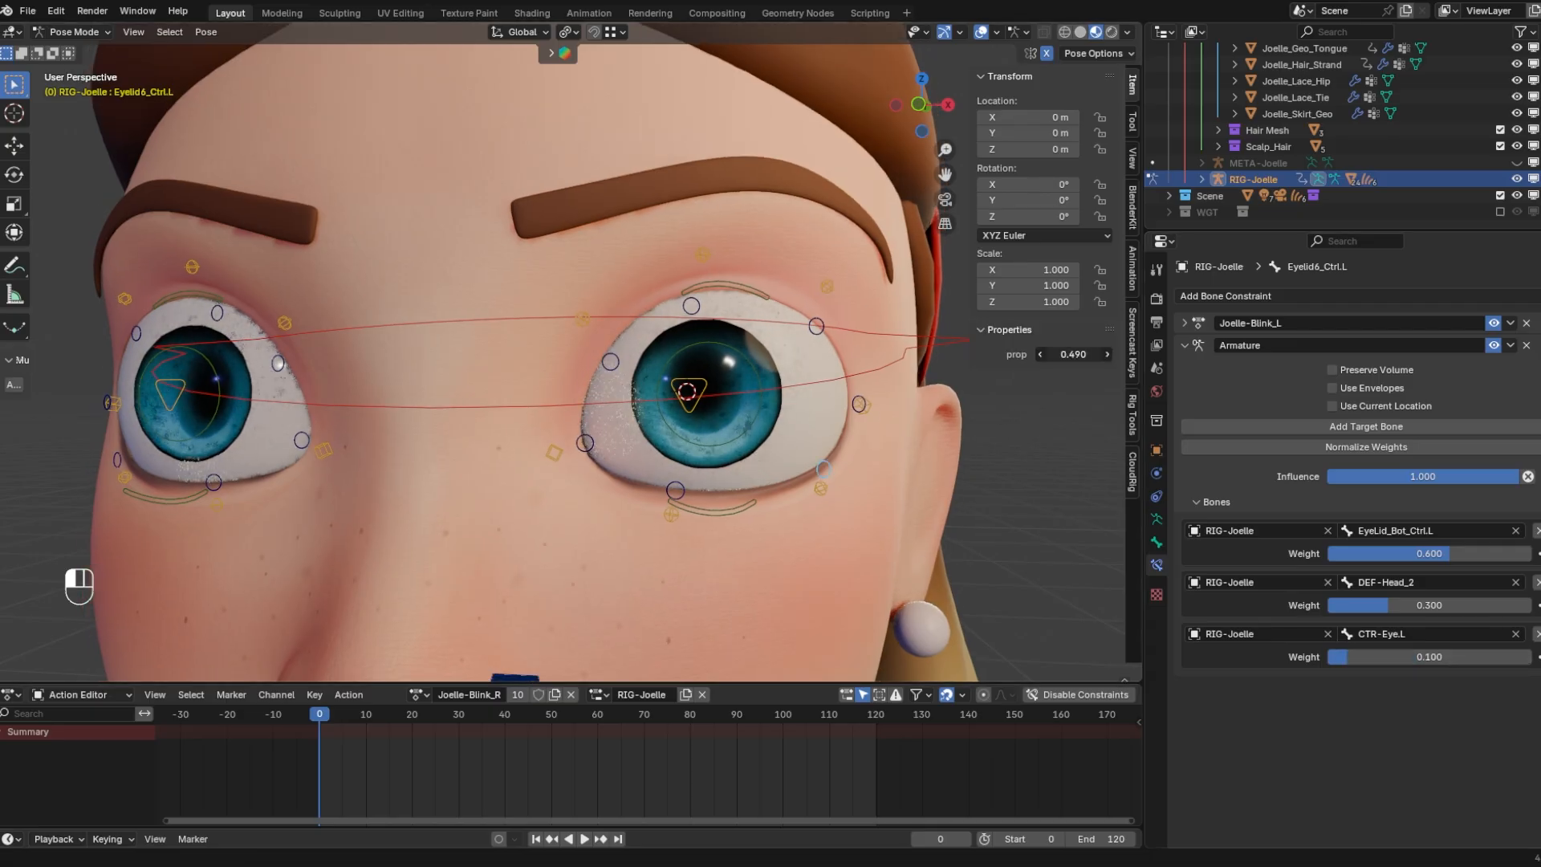
drag(1073, 354, 1066, 354)
Test the left eyelids' follow motion again with repeated free rotations of CTR-Eye.L
click(756, 378)
key(r)
key(r)
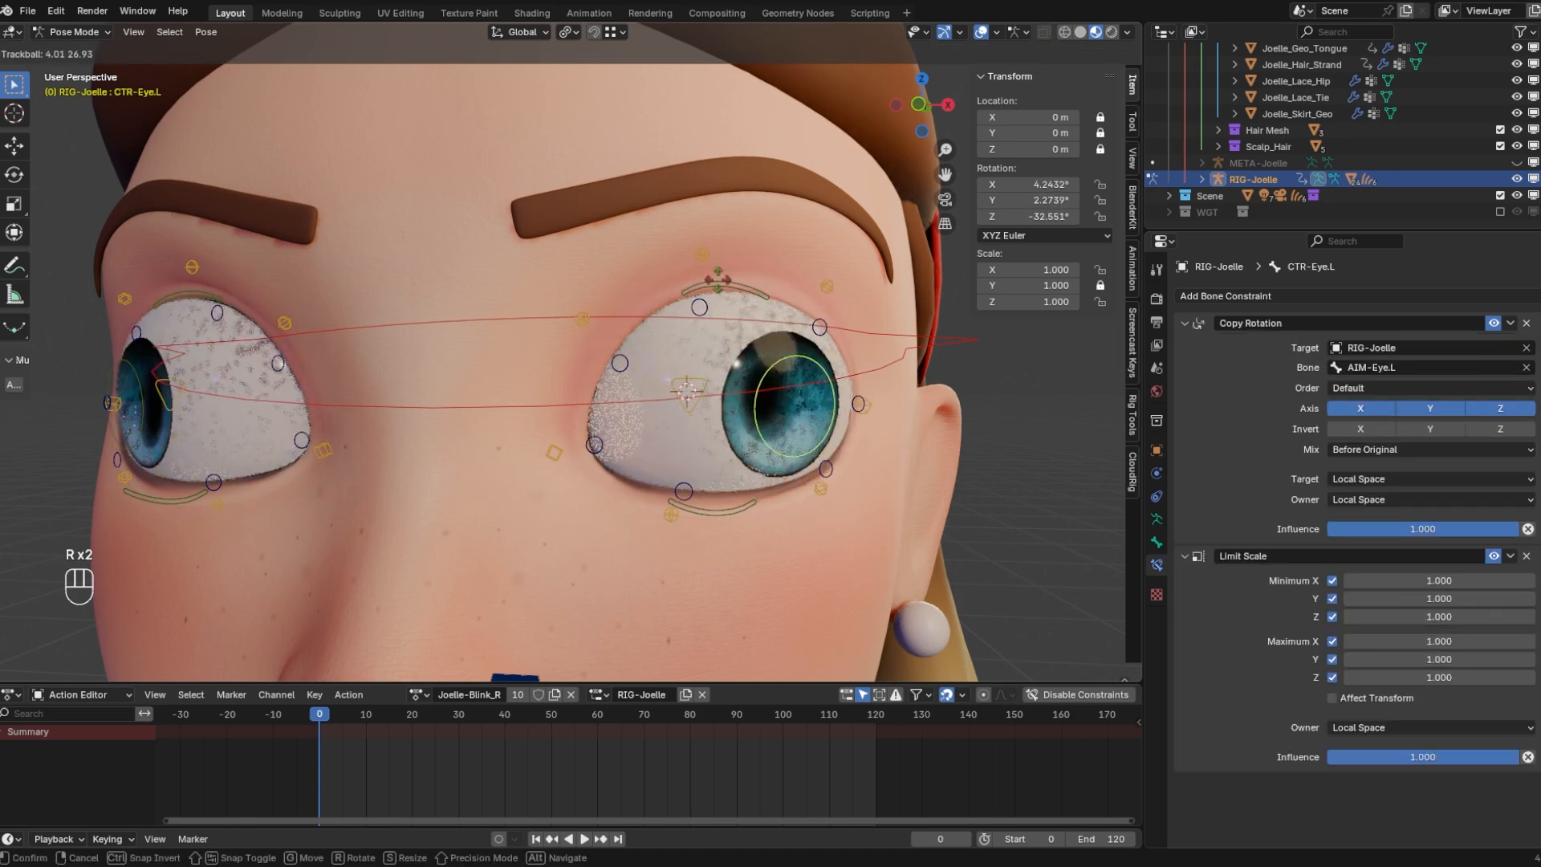
key(r)
key(r)
click(710, 390)
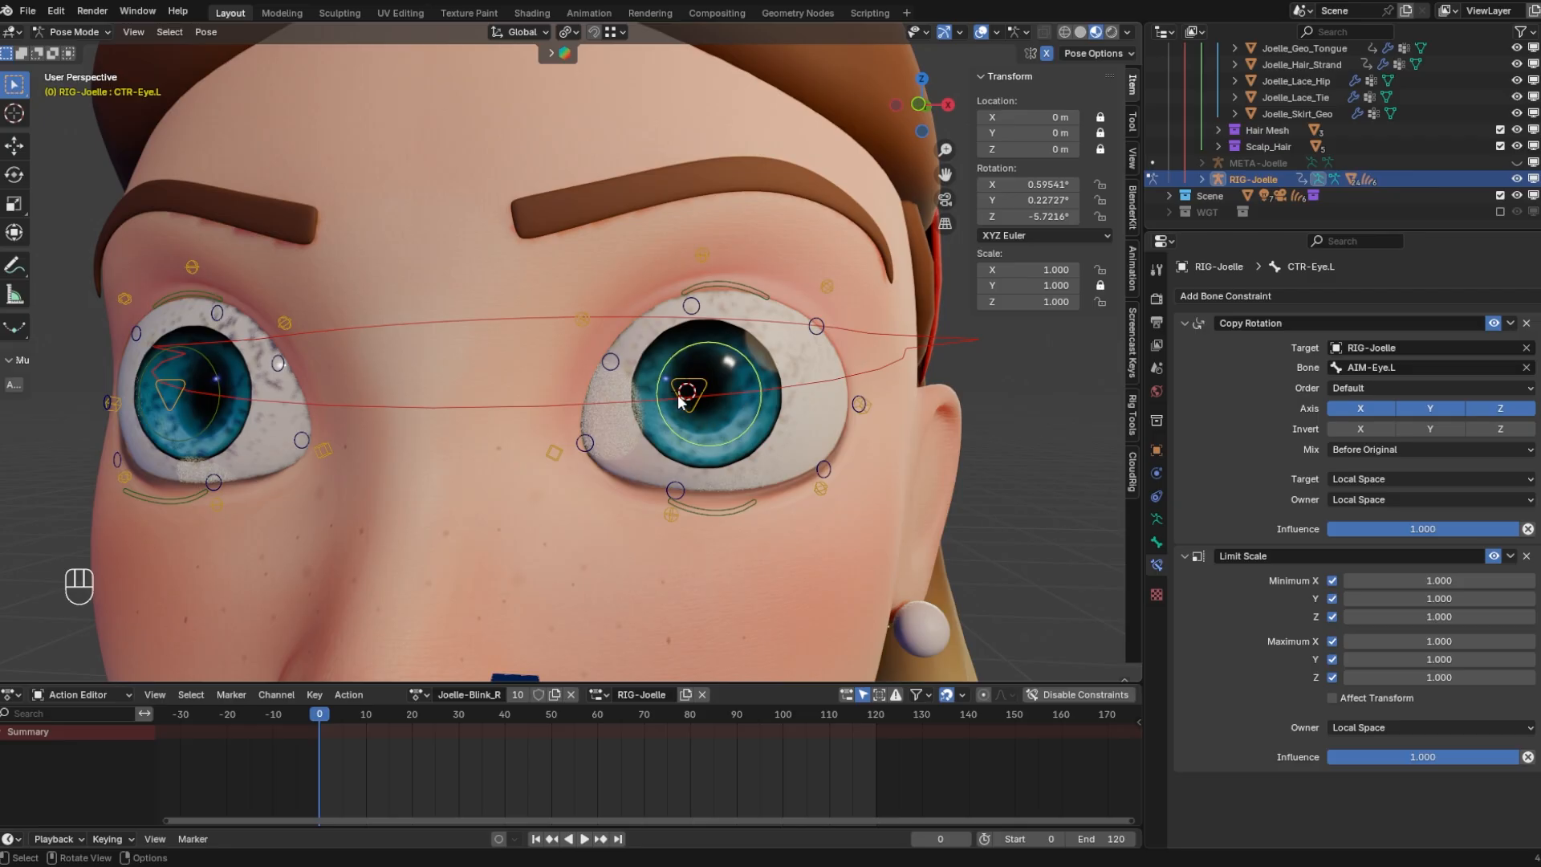
Check both eyes and their surrounding eyelids from the front while free-rotating CTR-Eyes
middle_drag(707, 393, 822, 384)
scroll(811, 392, down, 5)
scroll(778, 392, up, 6)
key(r)
key(r)
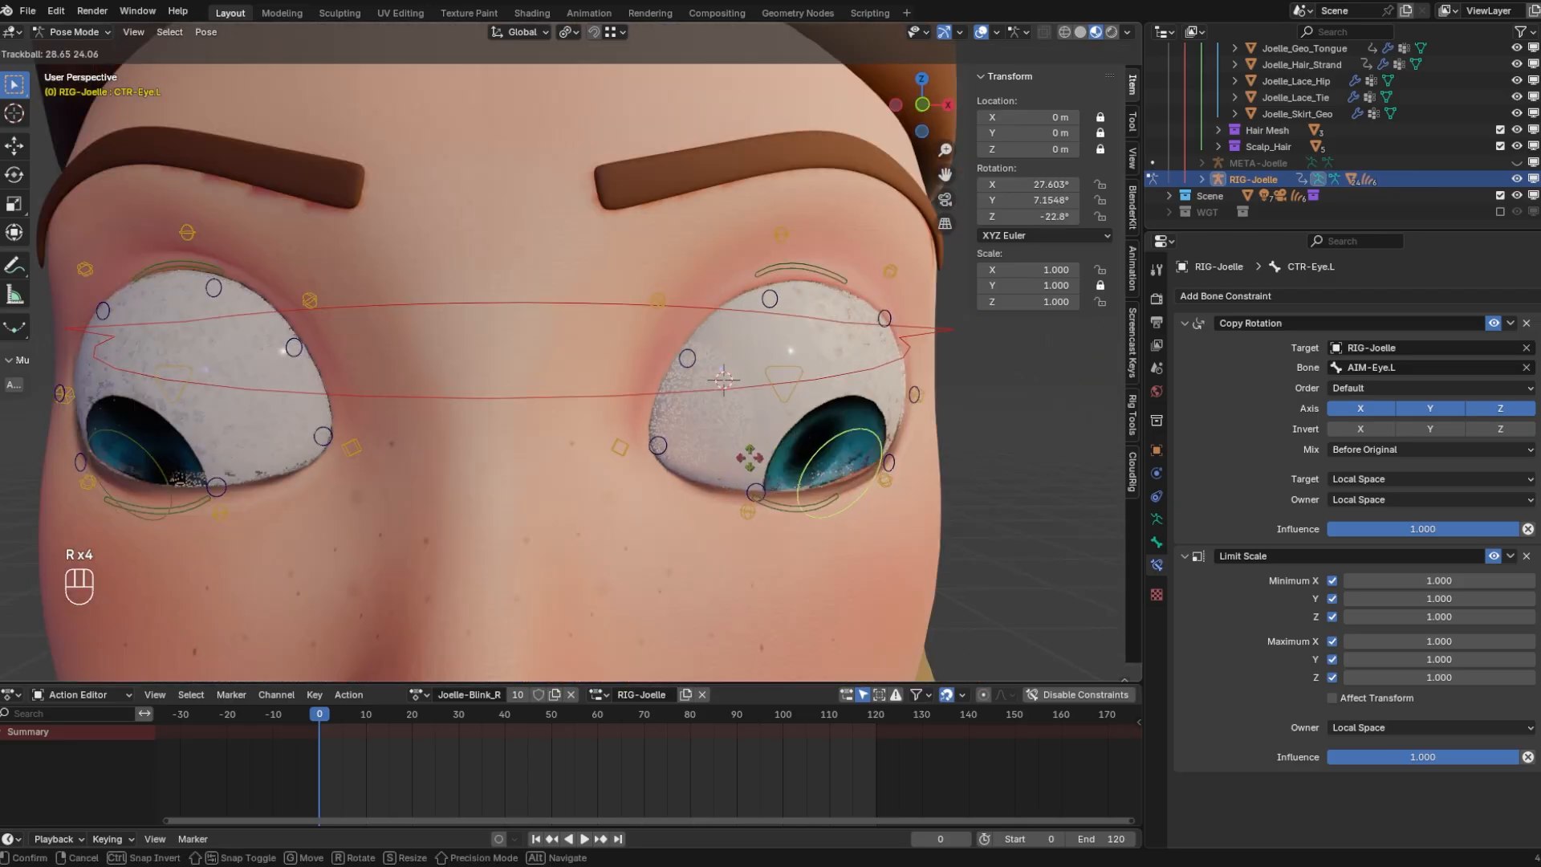
click(794, 291)
scroll(796, 291, down, 3)
click(727, 377)
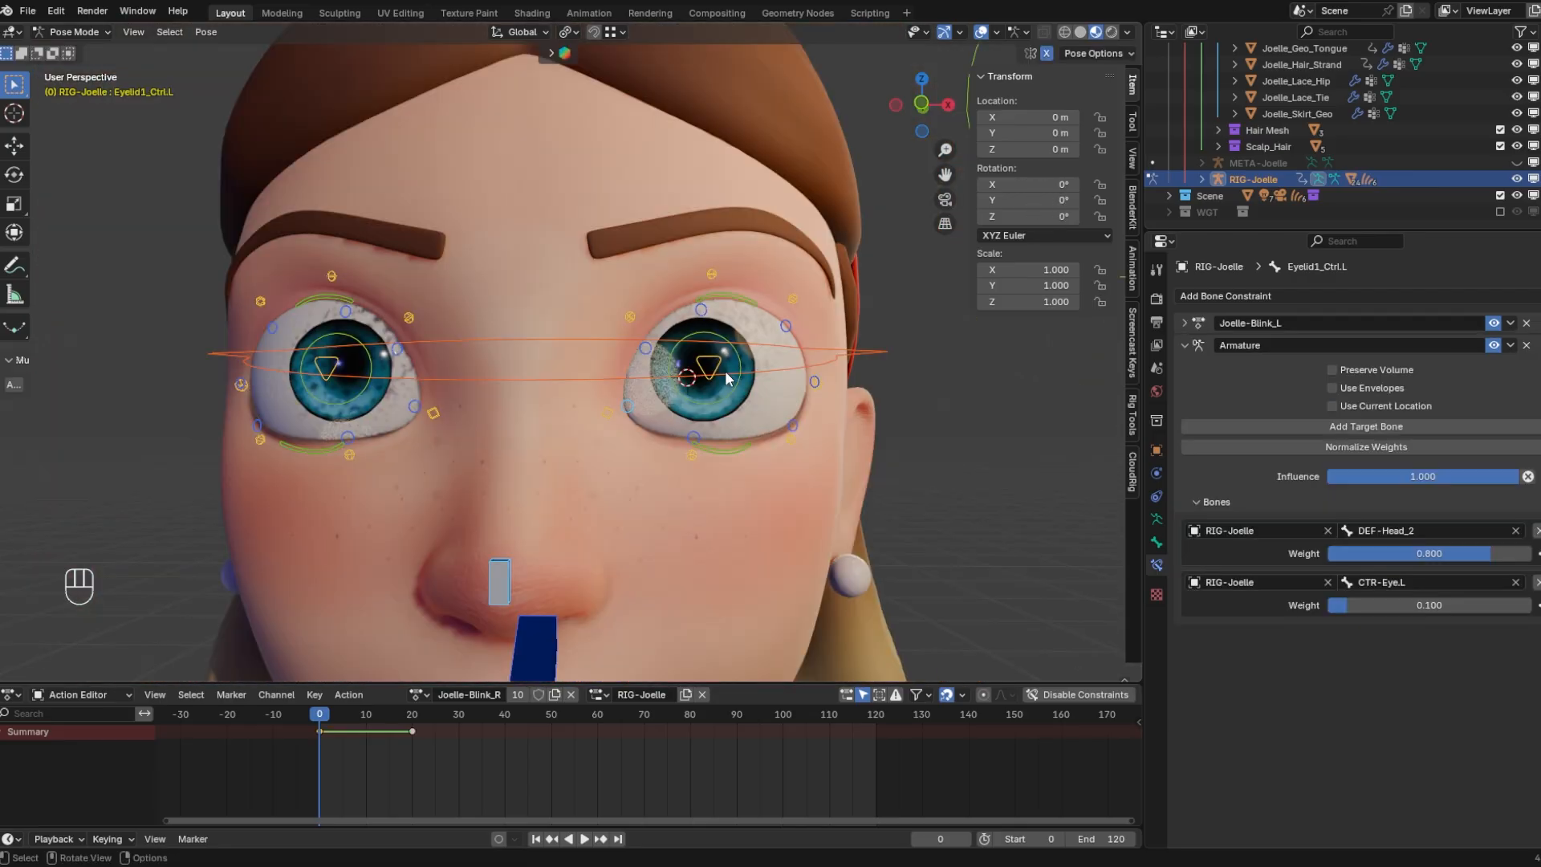